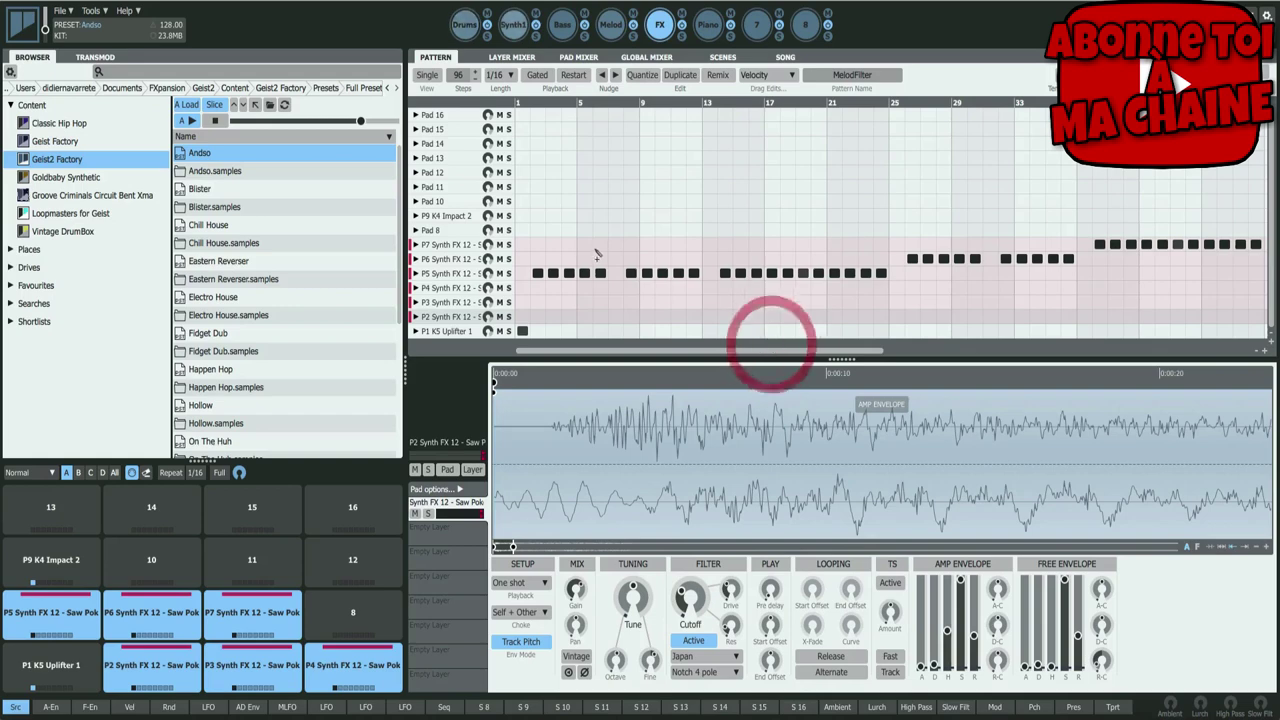
# - Inspect the FX engine's P7 Synth pad, then review the layer, pad and global mixers, the scenes and the song arrangement
pyautogui.click(452, 275)
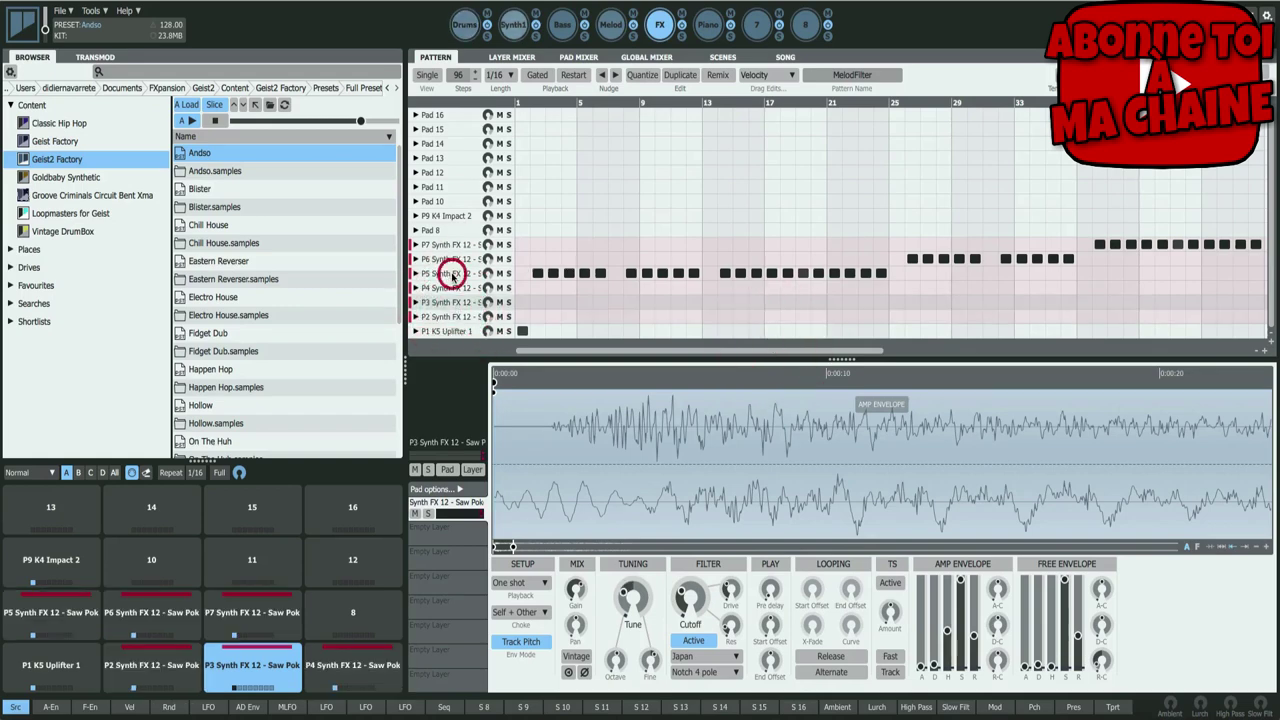
pyautogui.click(455, 244)
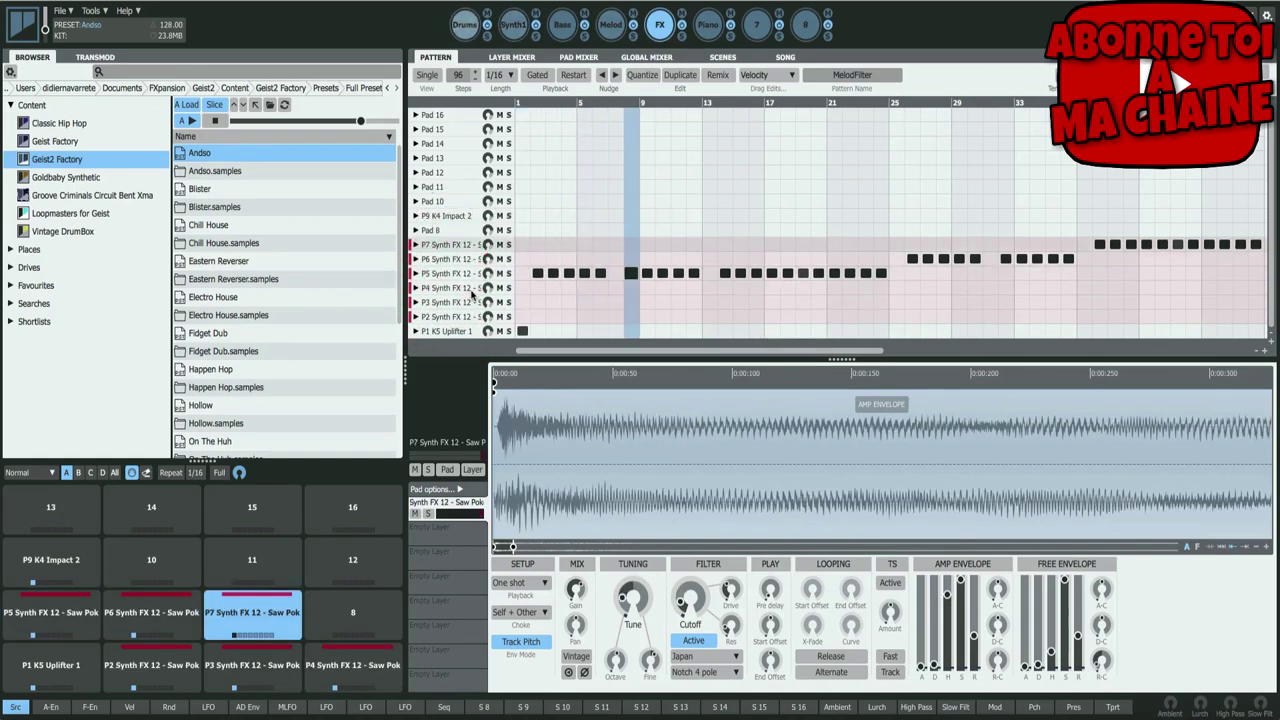
pyautogui.click(511, 57)
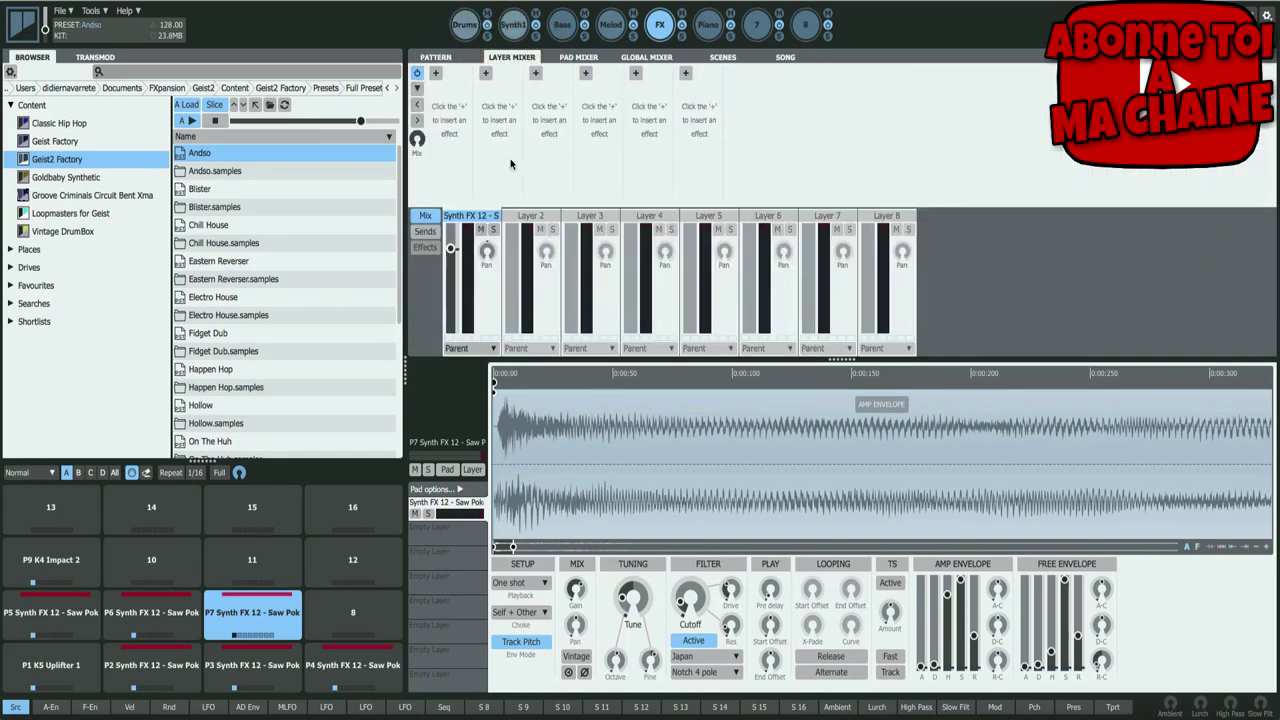
pyautogui.click(577, 57)
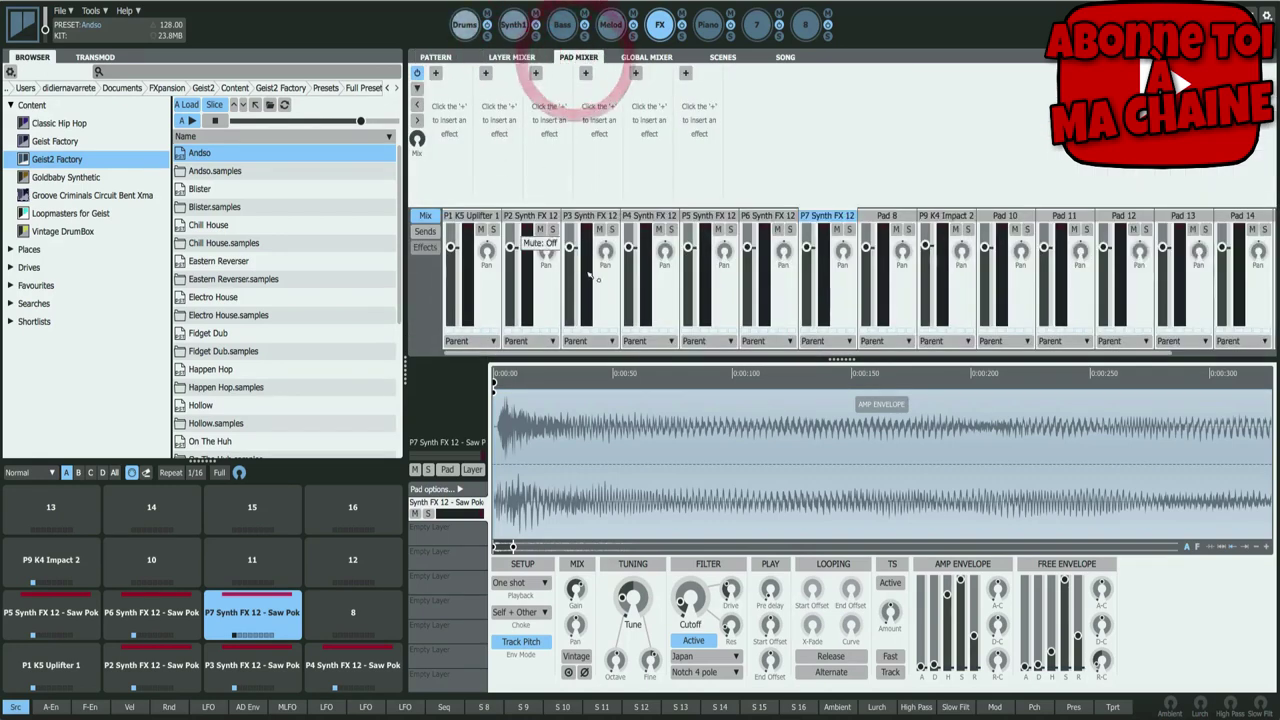
pyautogui.click(650, 57)
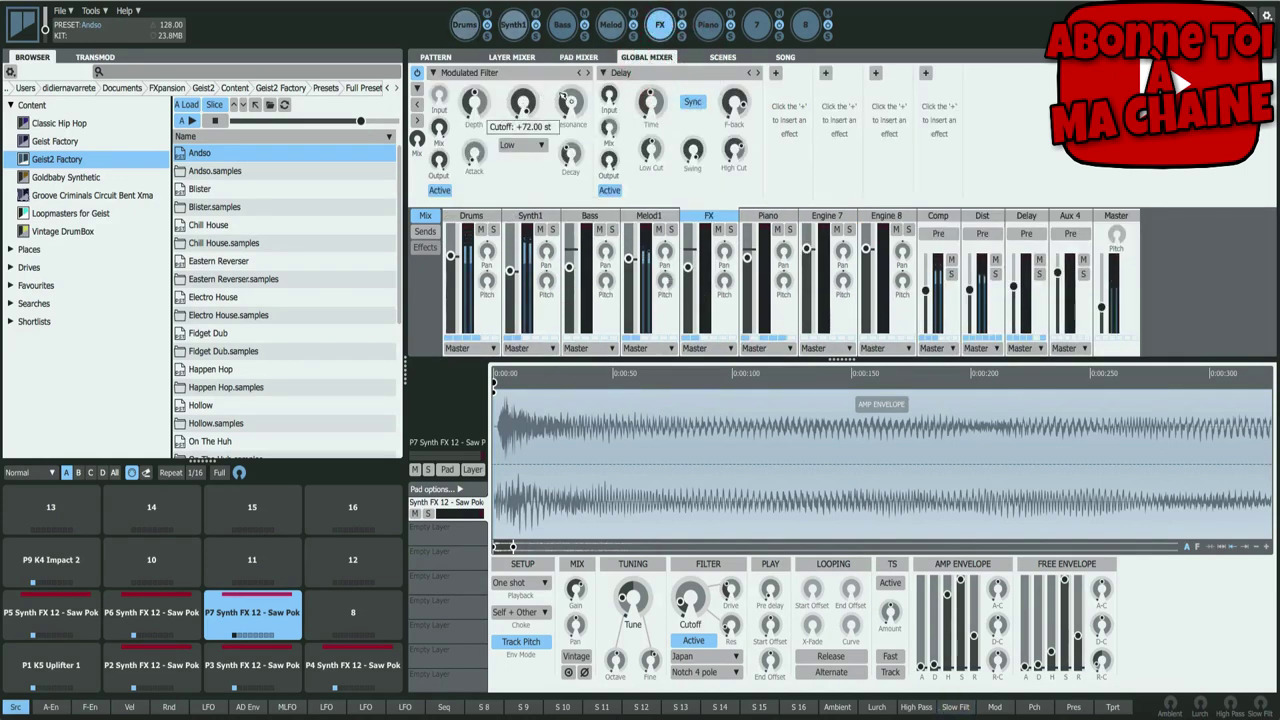
pyautogui.click(712, 60)
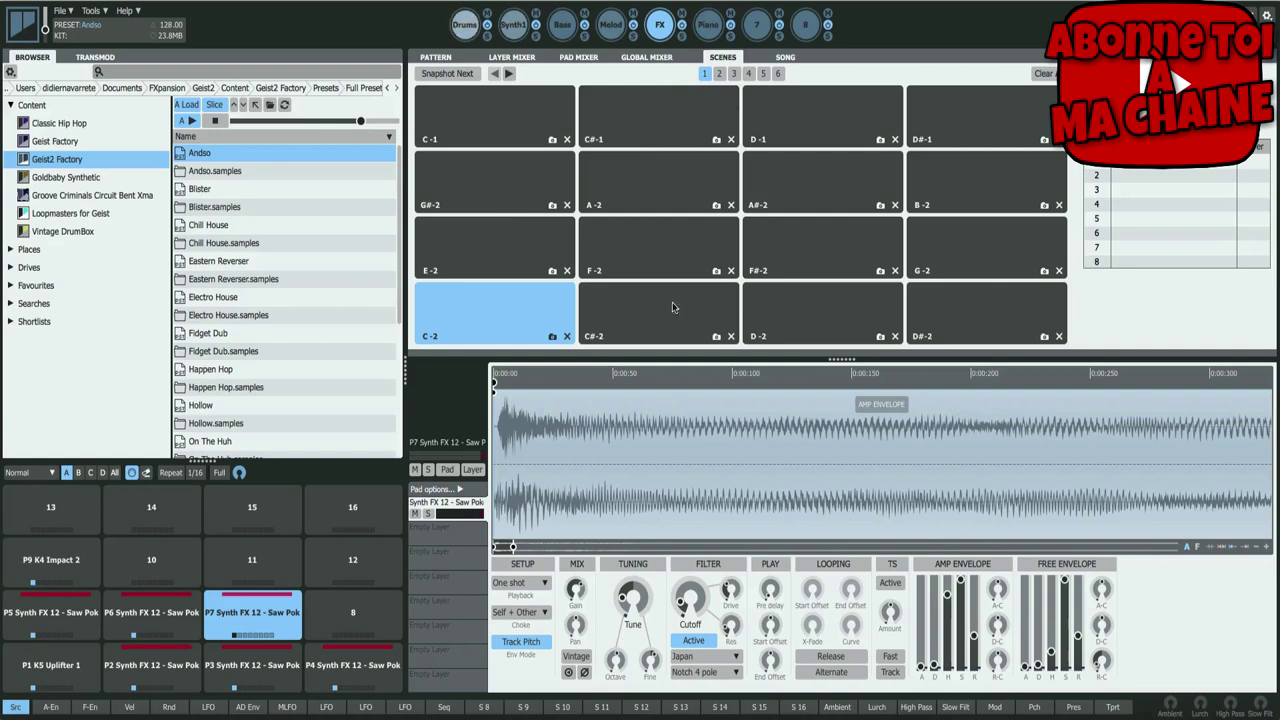
pyautogui.click(721, 77)
pyautogui.click(778, 57)
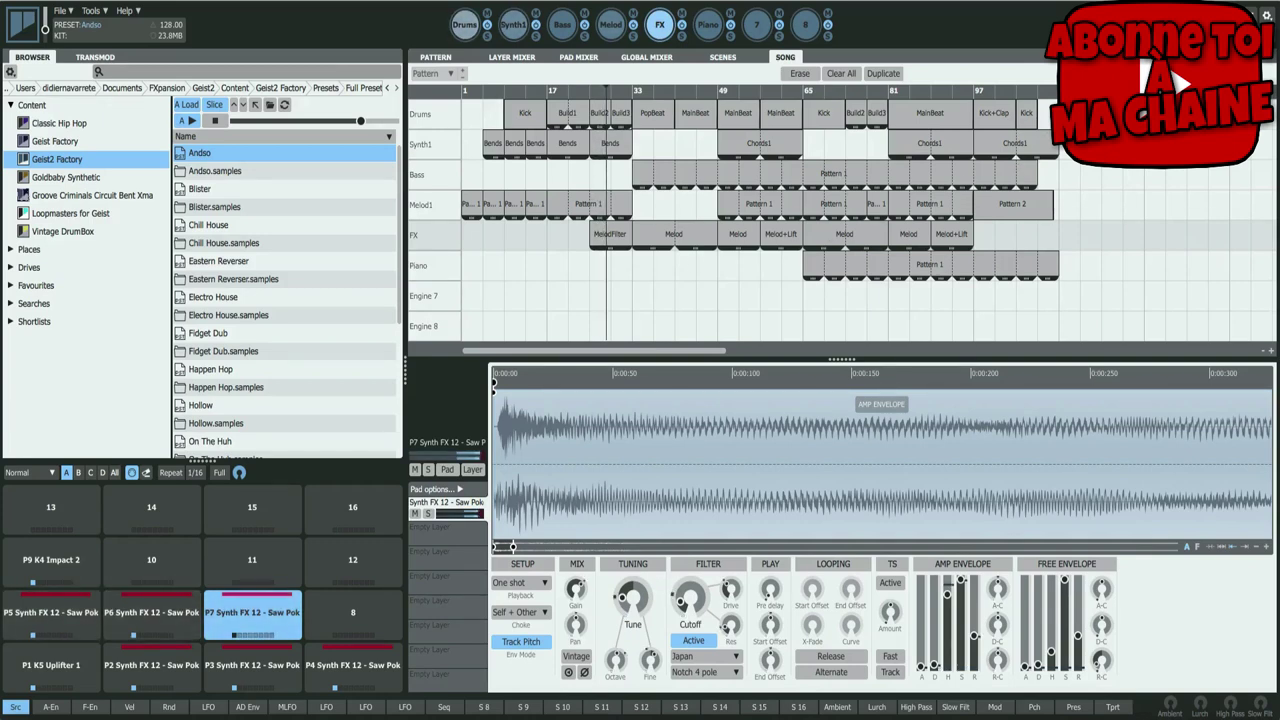
# - Move file by file down the Full Presets list past Chill House and back up to Andso
pyautogui.doubleClick(253, 151)
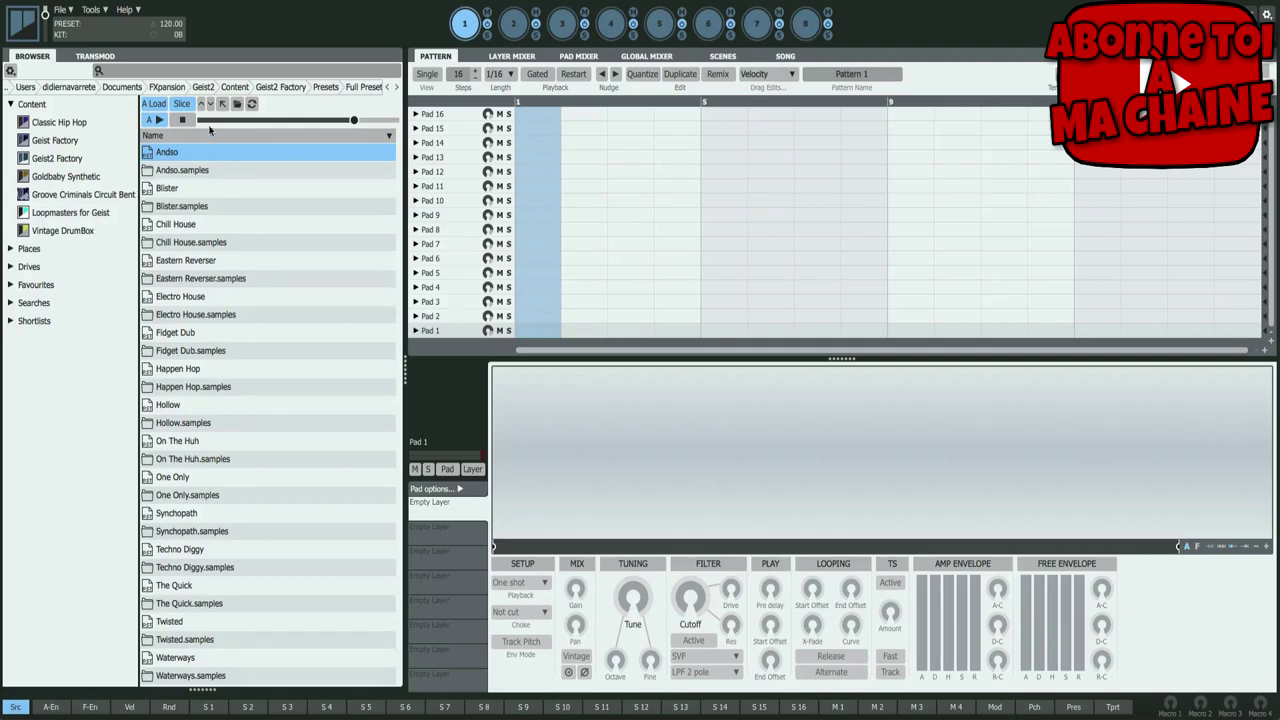
pyautogui.click(210, 106)
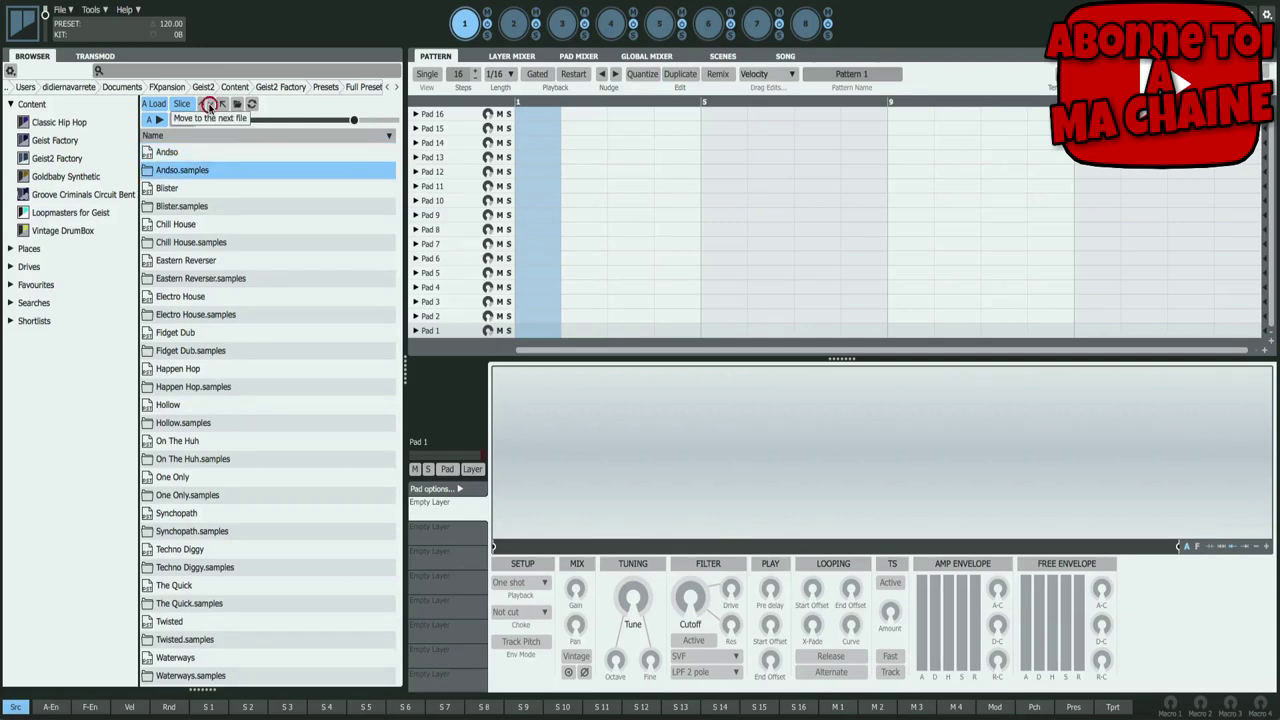
pyautogui.click(210, 106)
pyautogui.click(210, 106)
pyautogui.click(209, 104)
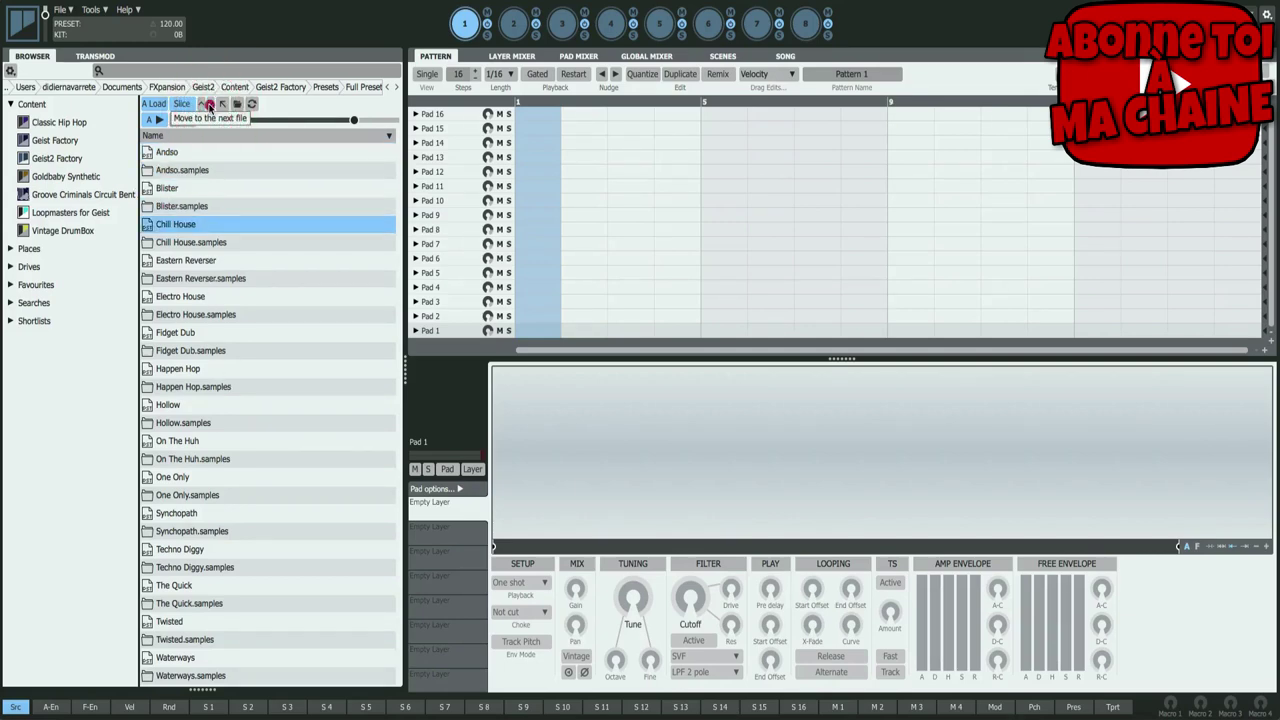
pyautogui.click(209, 104)
pyautogui.click(209, 104)
pyautogui.click(202, 105)
pyautogui.click(202, 105)
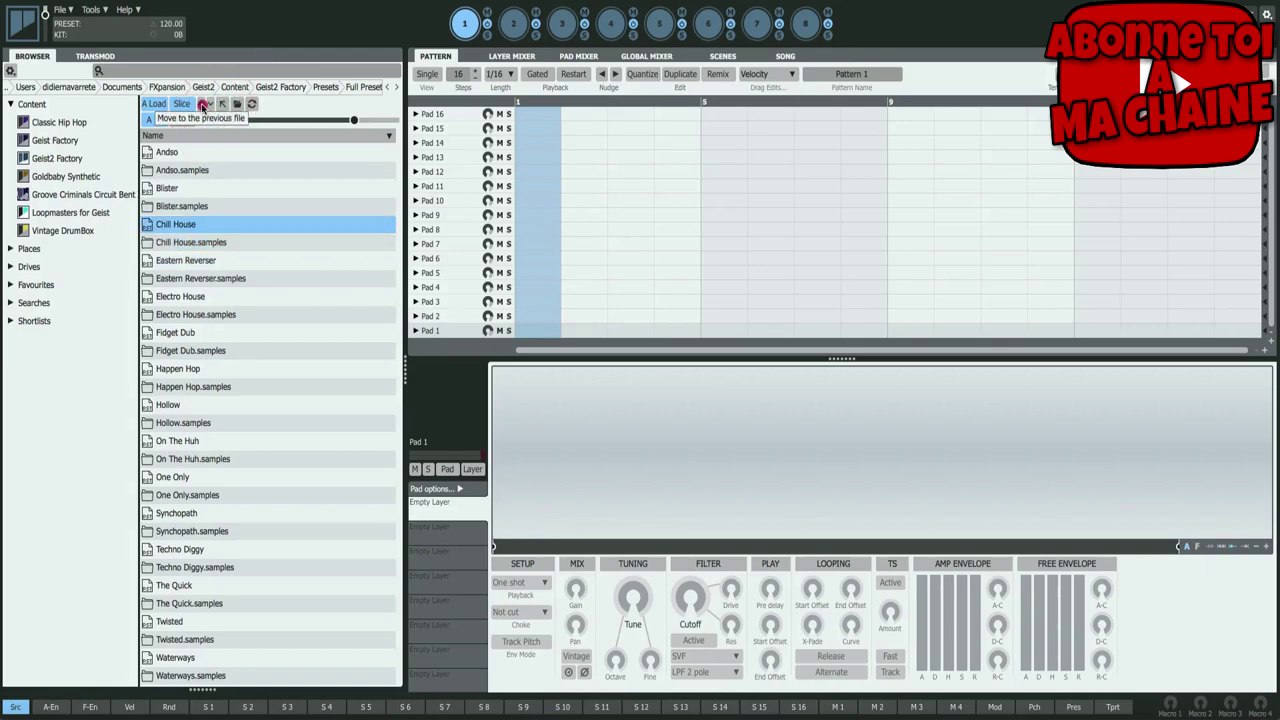
pyautogui.click(202, 105)
pyautogui.click(202, 105)
pyautogui.click(202, 105)
pyautogui.click(202, 105)
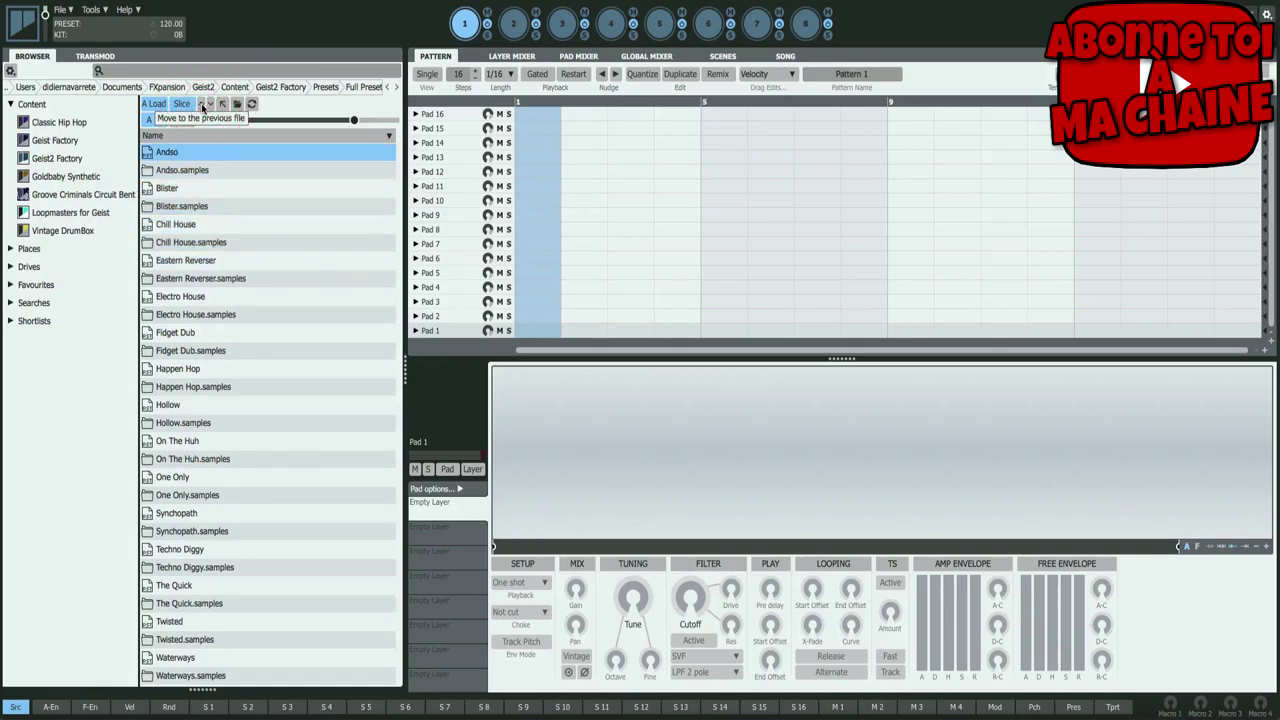
# - Browse up and down the Full Presets list, stopping on the Chill House.samples folder
pyautogui.press('Down')
pyautogui.press('Down')
pyautogui.press('Down')
pyautogui.press('Down')
pyautogui.press('Down')
pyautogui.press('Down')
pyautogui.press('Down')
pyautogui.press('Down')
pyautogui.press('Down')
pyautogui.press('Down')
pyautogui.press('Down')
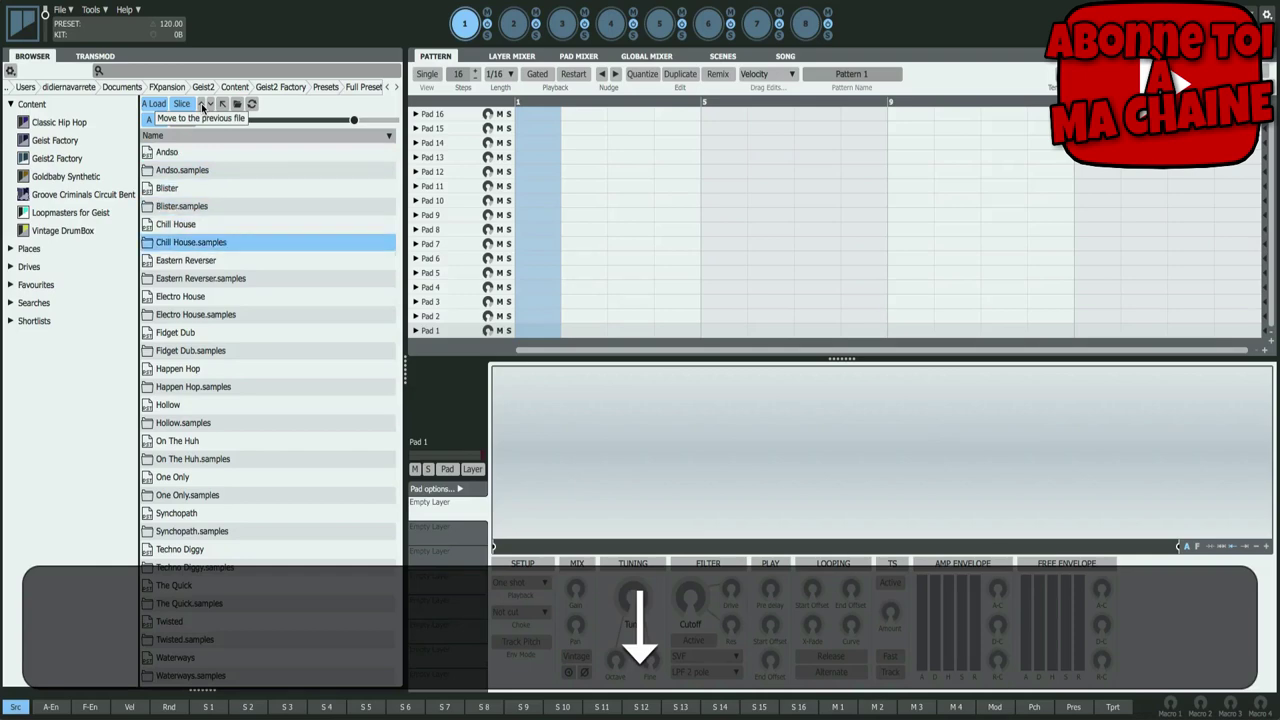
pyautogui.press('Up')
pyautogui.press('Up')
pyautogui.press('Up')
pyautogui.press('Up')
pyautogui.press('Up')
pyautogui.press('Up')
pyautogui.press('Up')
pyautogui.press('Up')
pyautogui.press('Up')
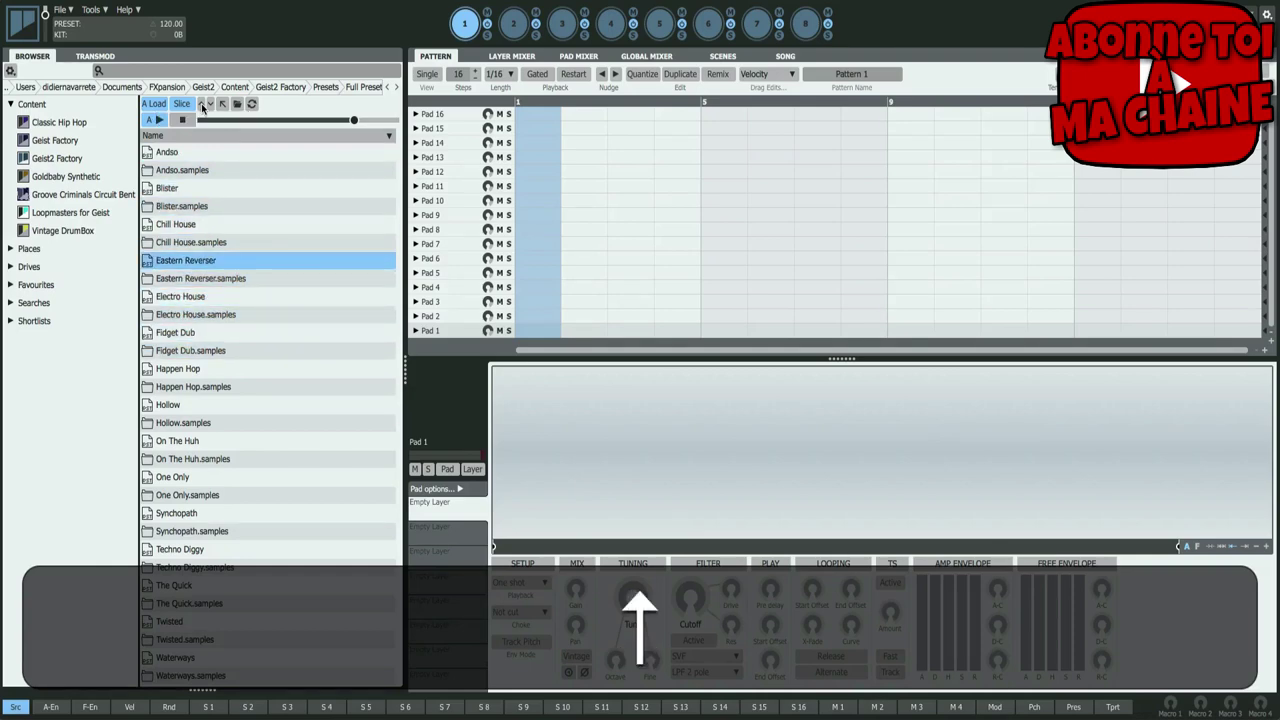
pyautogui.press('Down')
pyautogui.press('Down')
pyautogui.press('Down')
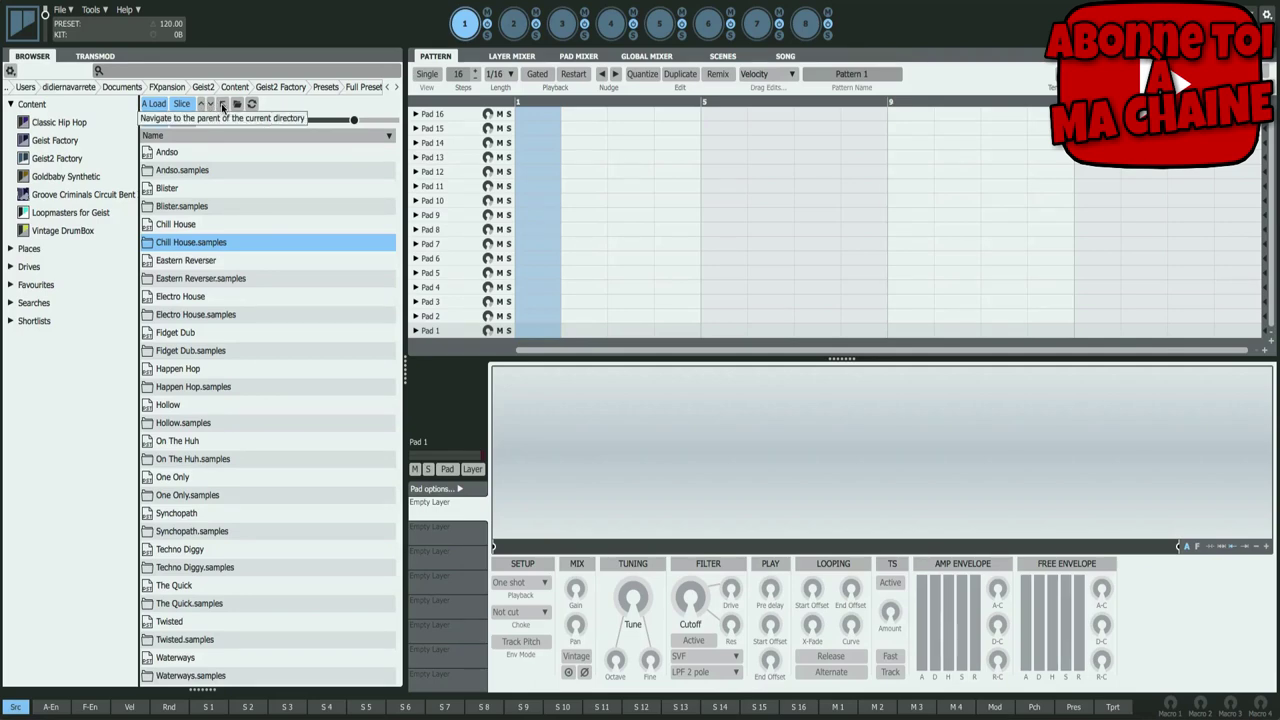
# - Go up to the parent Presets folder and reopen Full Presets, two times in a row
pyautogui.click(222, 106)
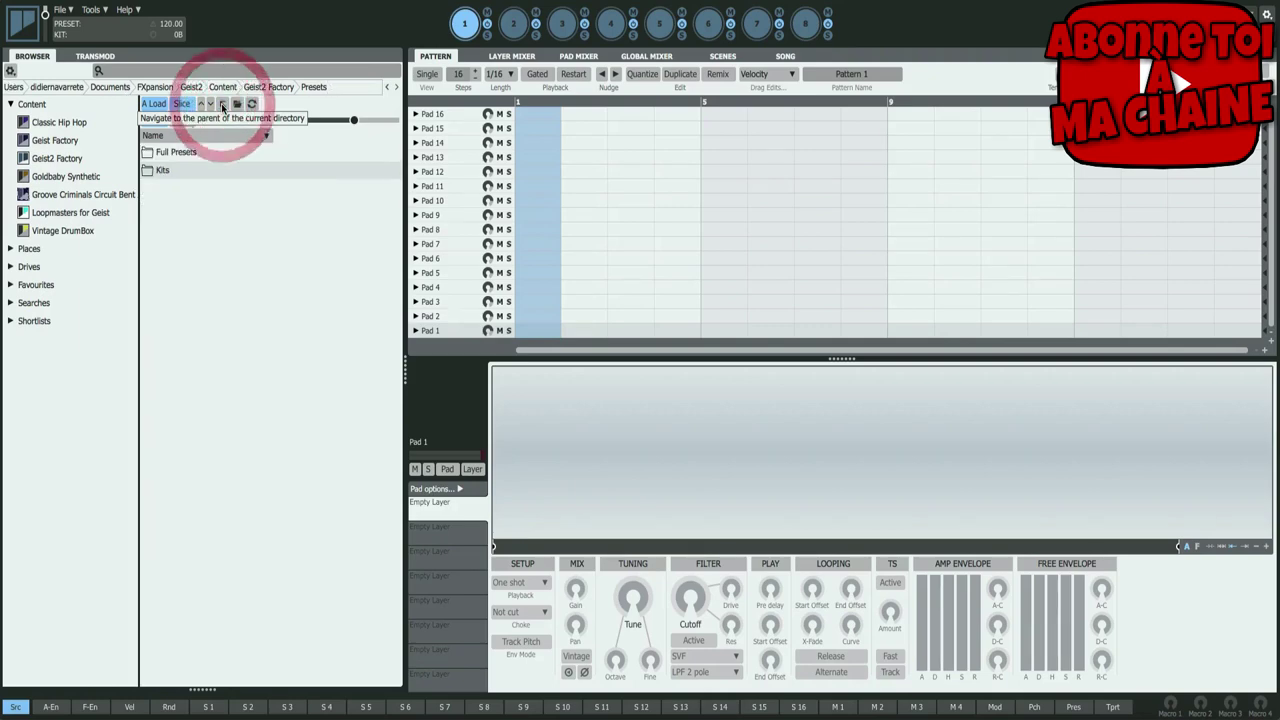
pyautogui.doubleClick(176, 153)
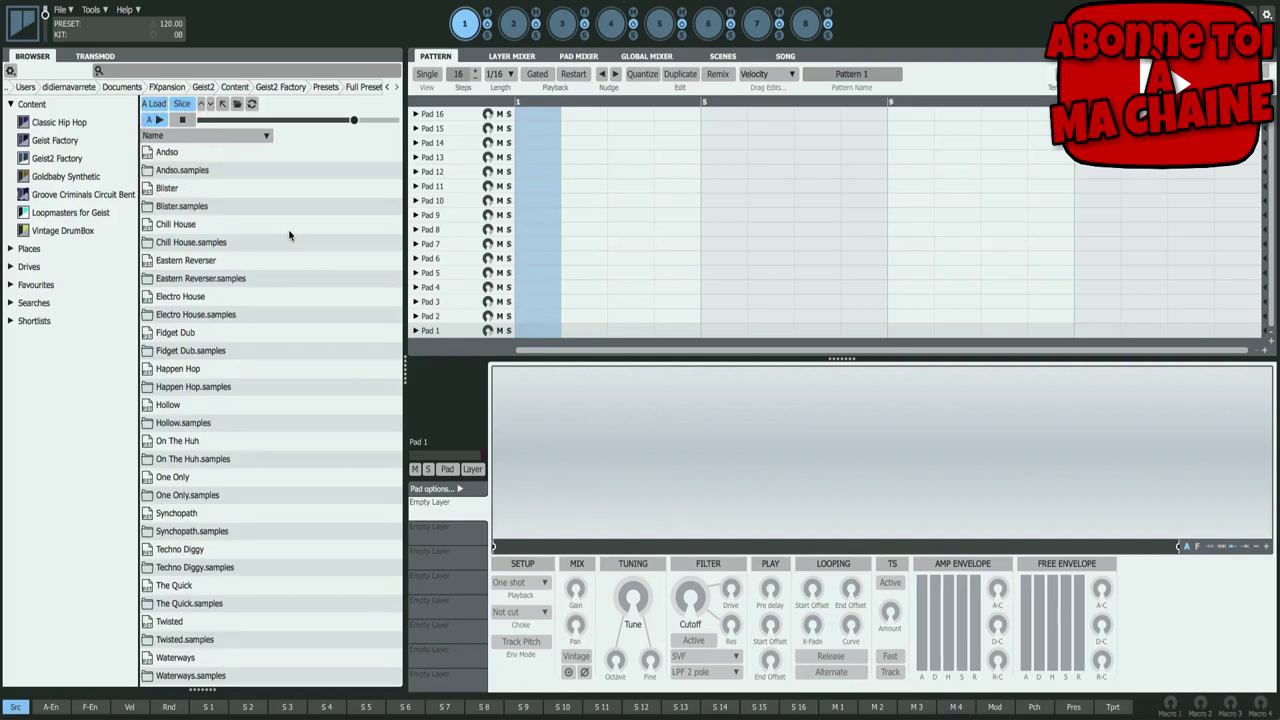
pyautogui.press('BackSpace')
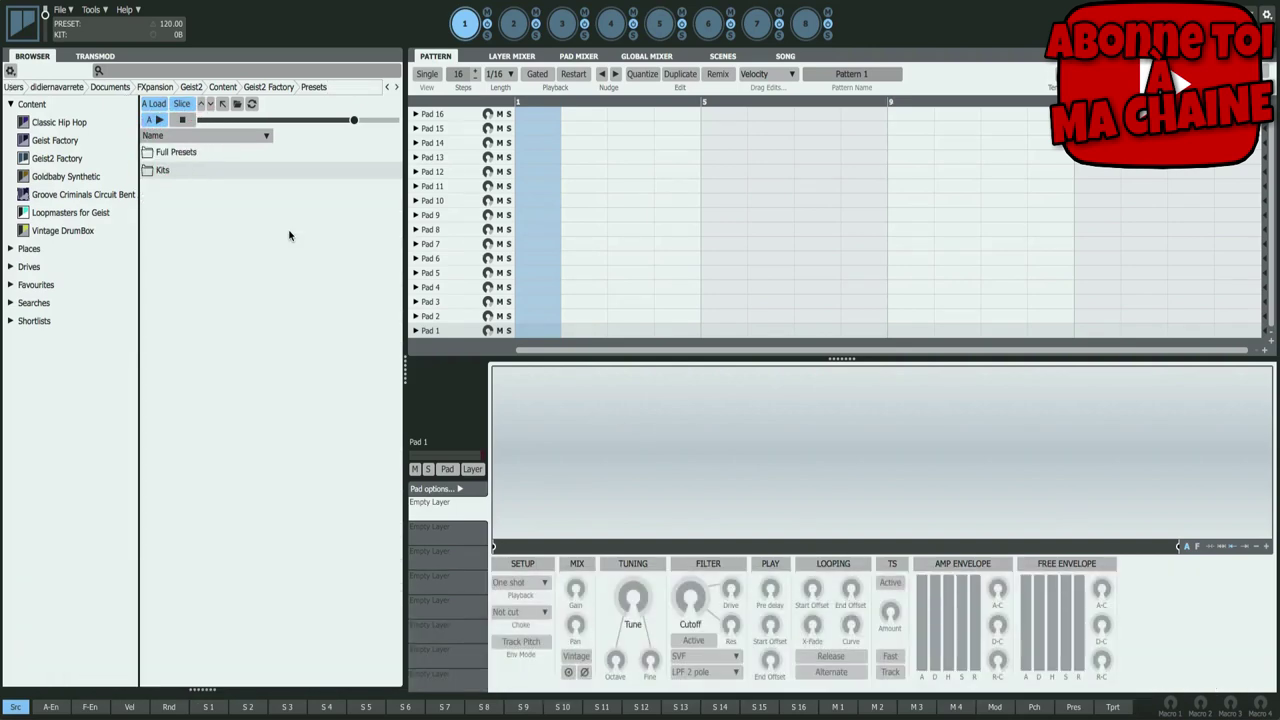
pyautogui.press('Up')
pyautogui.press('Down')
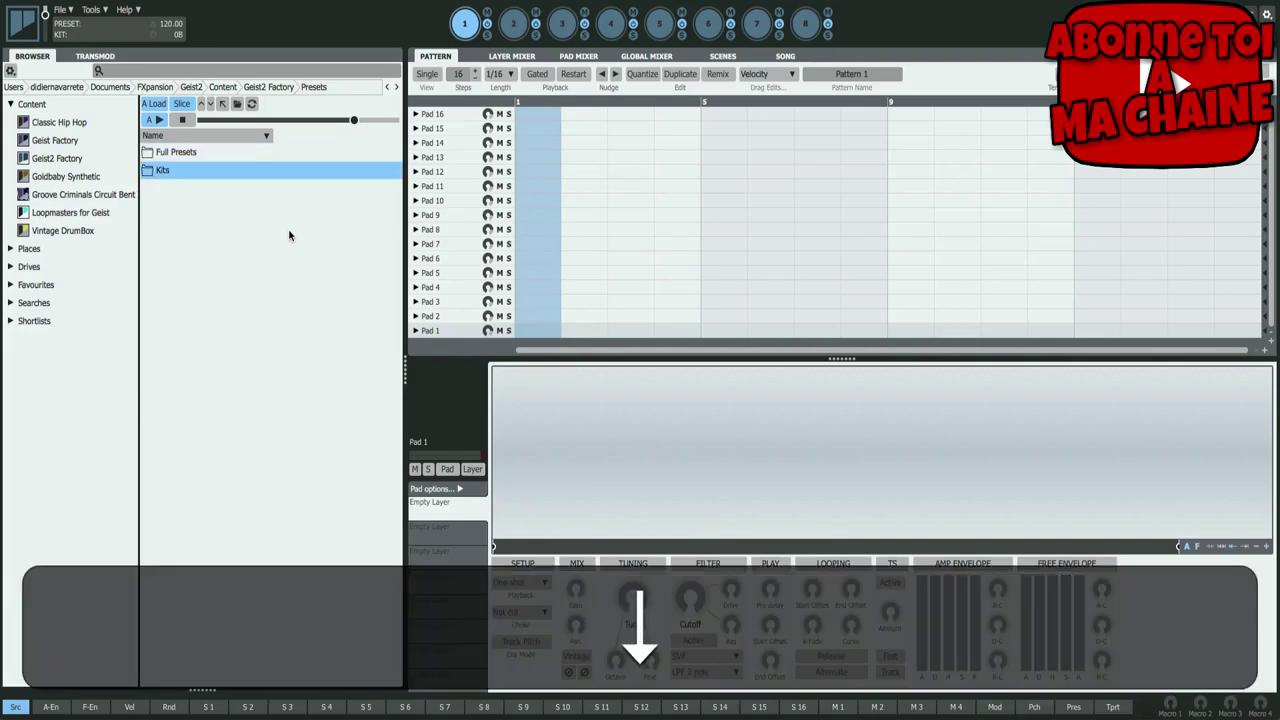
pyautogui.press('Up')
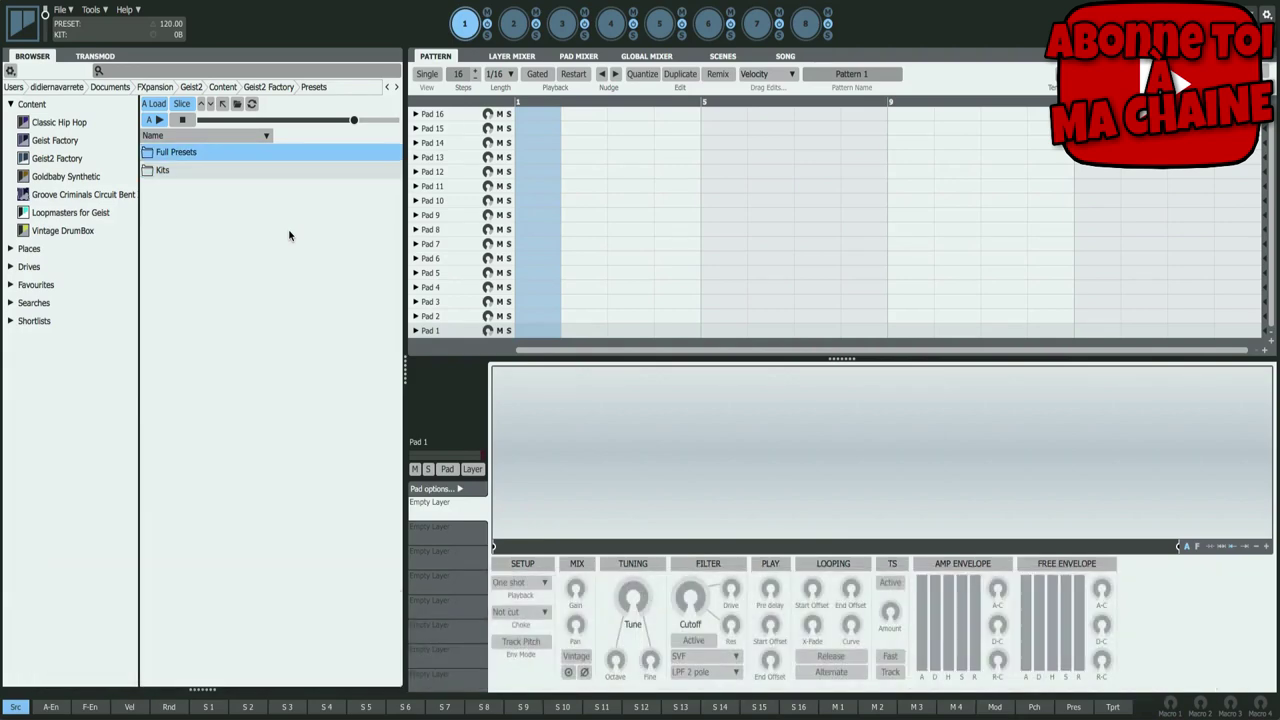
pyautogui.press('Return')
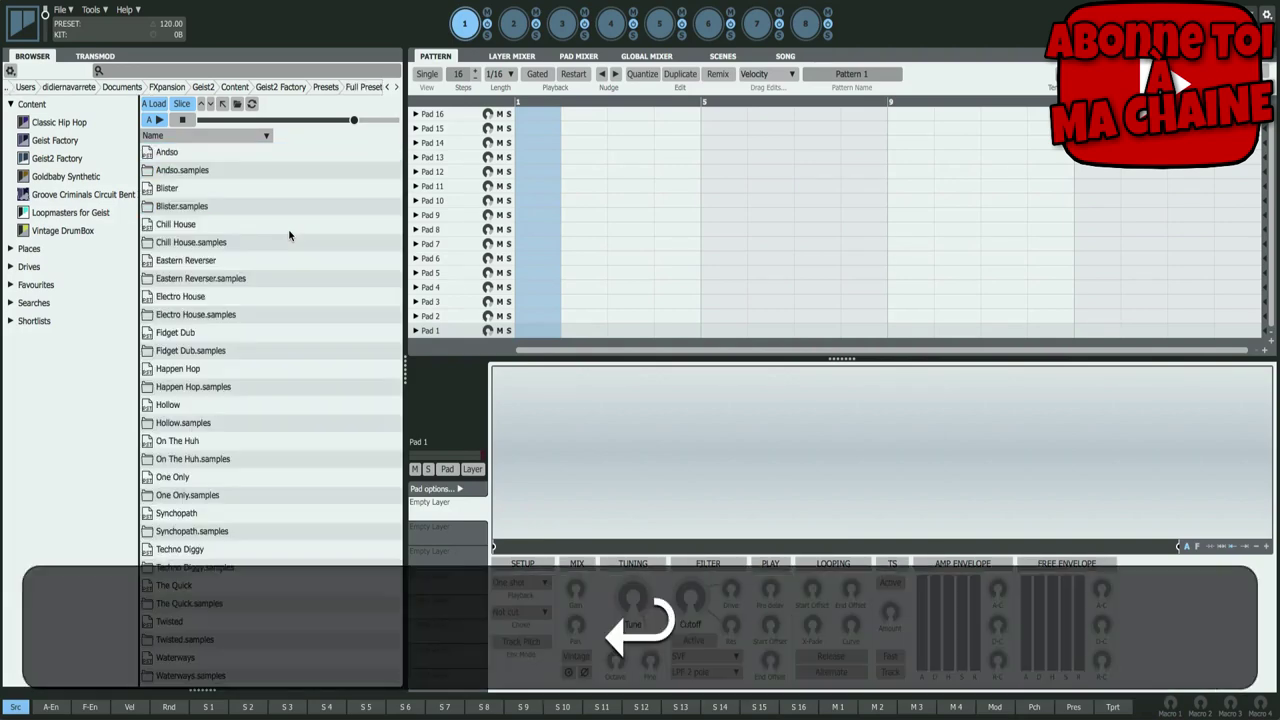
# - Move the selection down to Chill House.samples and back up through the preset list
pyautogui.press('Down')
pyautogui.press('Down')
pyautogui.press('Down')
pyautogui.press('Down')
pyautogui.press('Down')
pyautogui.press('Down')
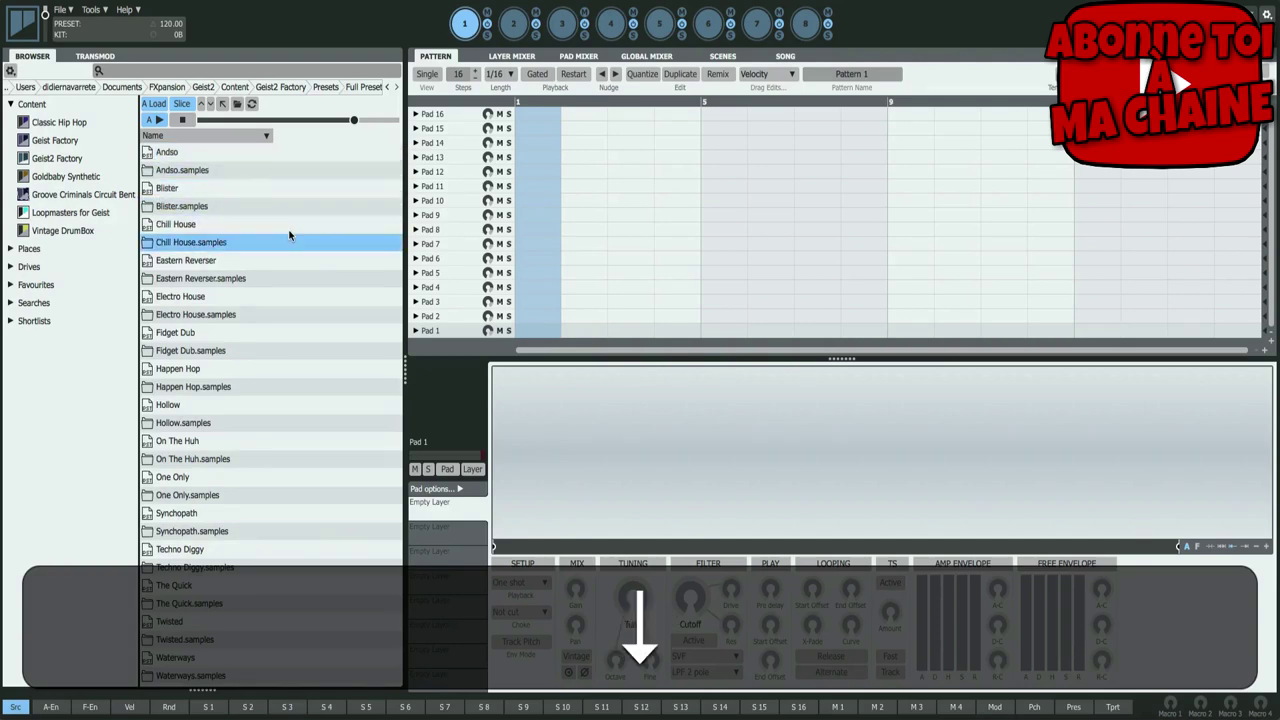
pyautogui.press('Up')
pyautogui.press('Up')
pyautogui.press('Up')
# - Return to the Presets folder and open the Drum Kits folder inside Kits
pyautogui.press('Left')
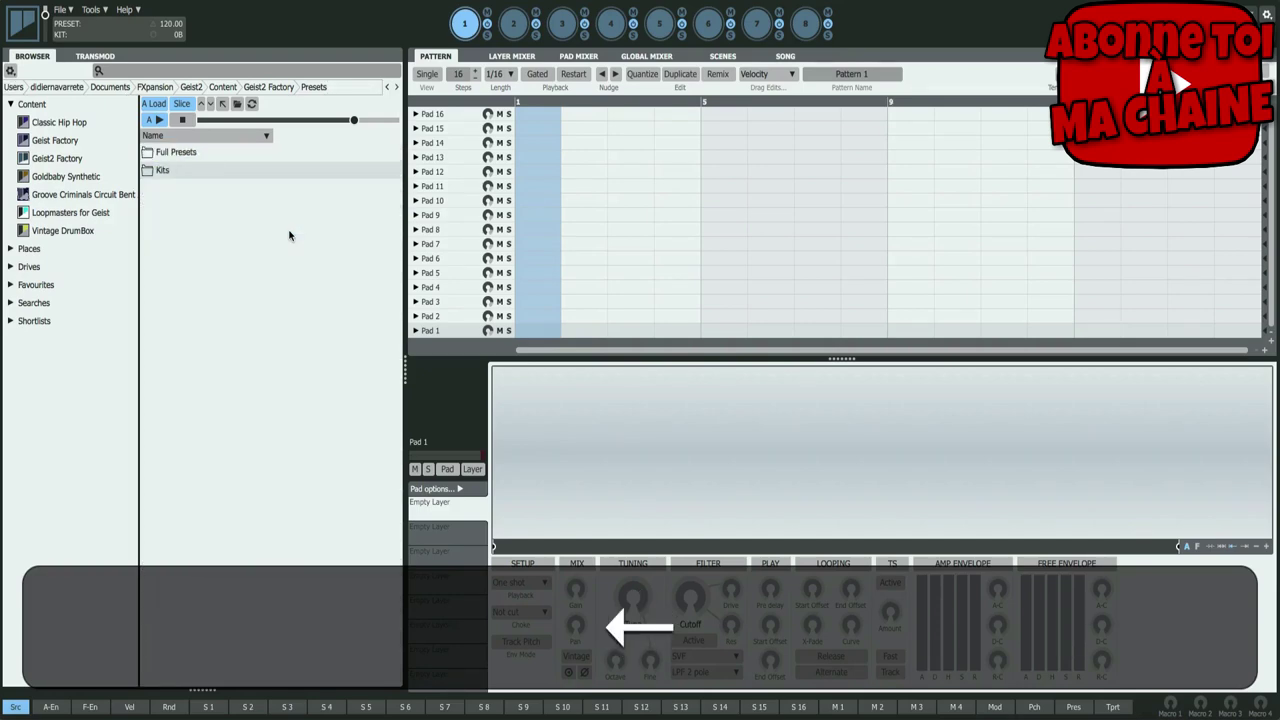
pyautogui.press('Down')
pyautogui.press('Down')
pyautogui.press('Return')
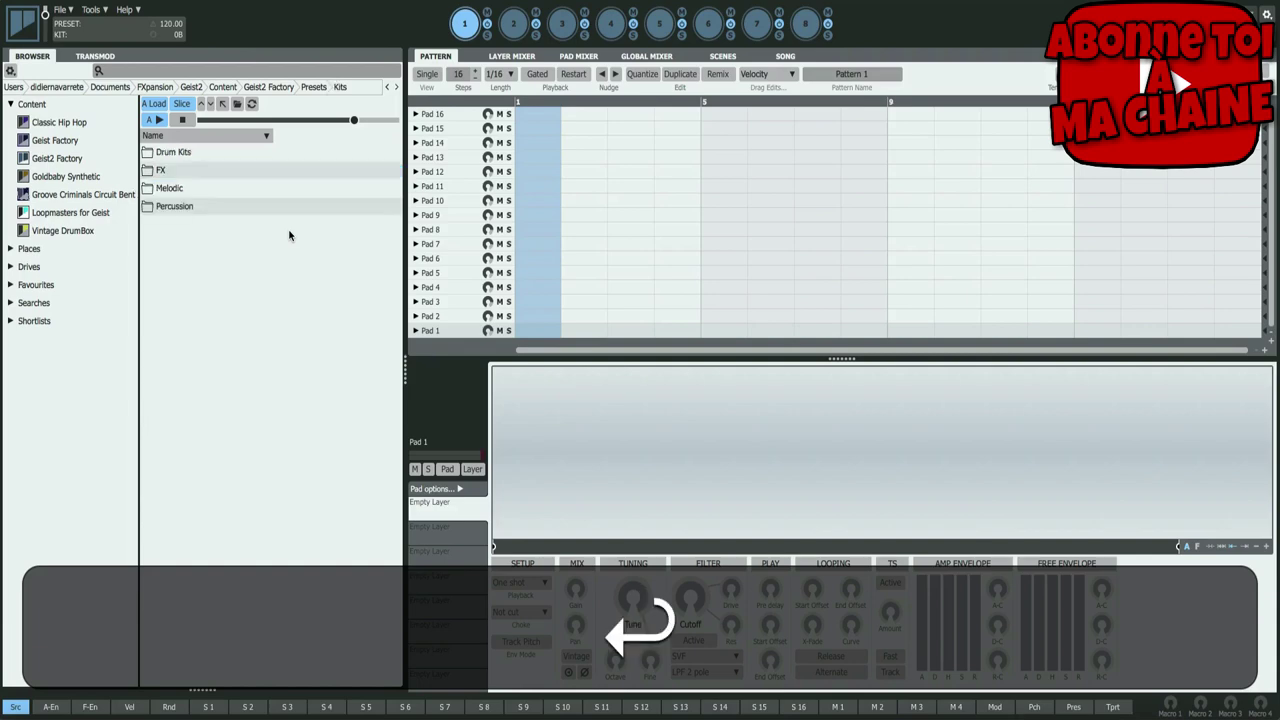
pyautogui.press('Up')
pyautogui.press('Down')
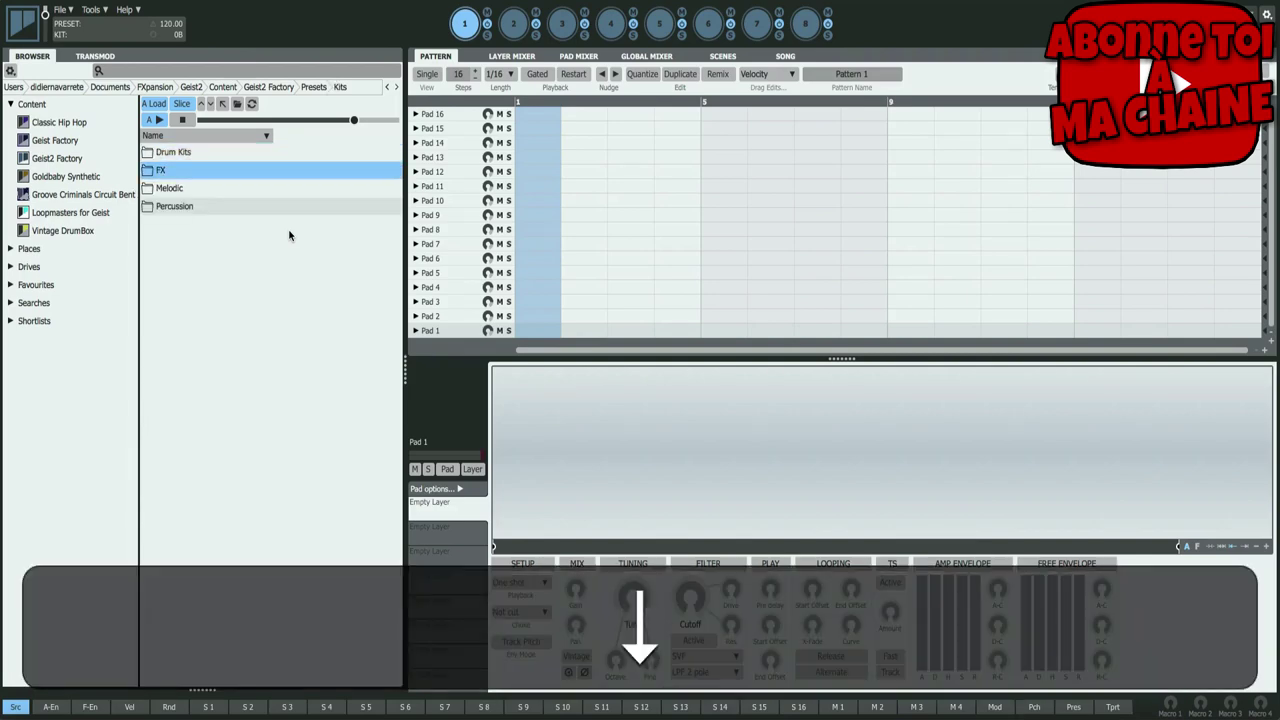
pyautogui.press('Up')
pyautogui.press('Return')
# - Step through the drum kits in both directions, loading each one, and stop on Weird1
pyautogui.press('Down')
pyautogui.press('Down')
pyautogui.press('Down')
pyautogui.press('Down')
pyautogui.press('Down')
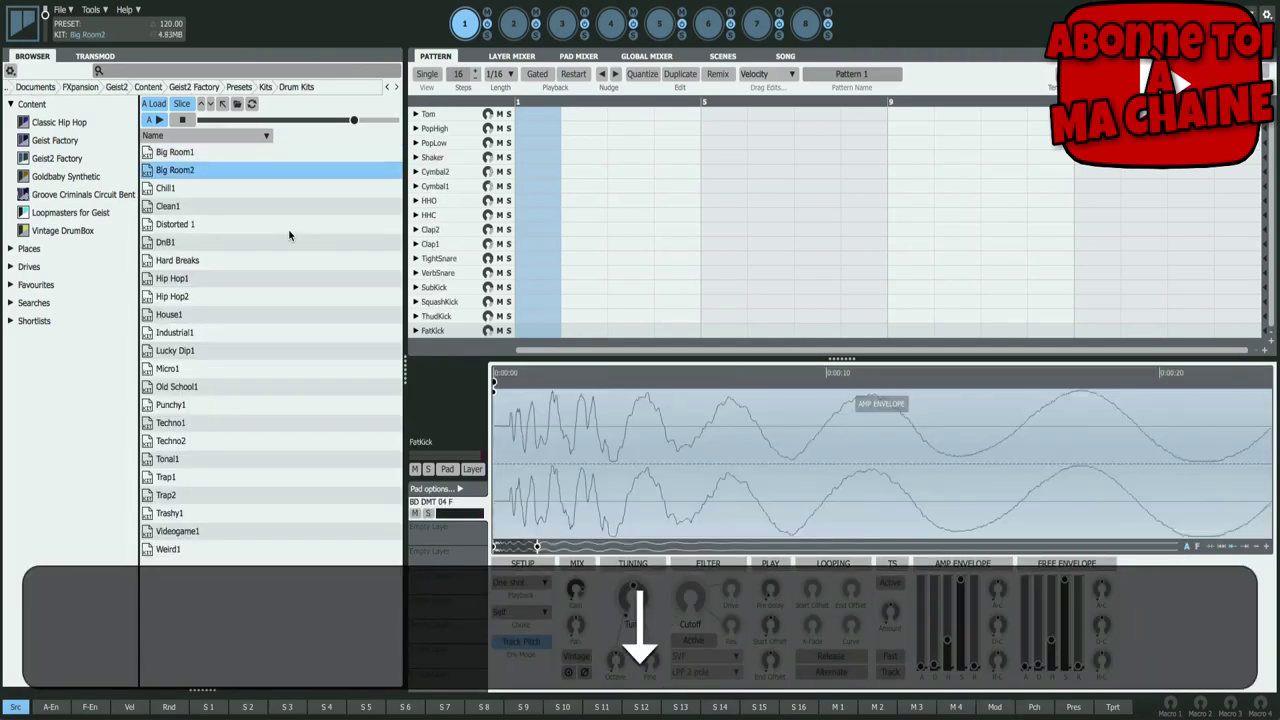
pyautogui.press('Down')
pyautogui.press('Down')
pyautogui.press('Down')
pyautogui.press('Up')
pyautogui.press('Up')
pyautogui.press('Up')
pyautogui.press('Up')
pyautogui.press('Up')
pyautogui.press('Up')
pyautogui.press('Up')
pyautogui.press('Up')
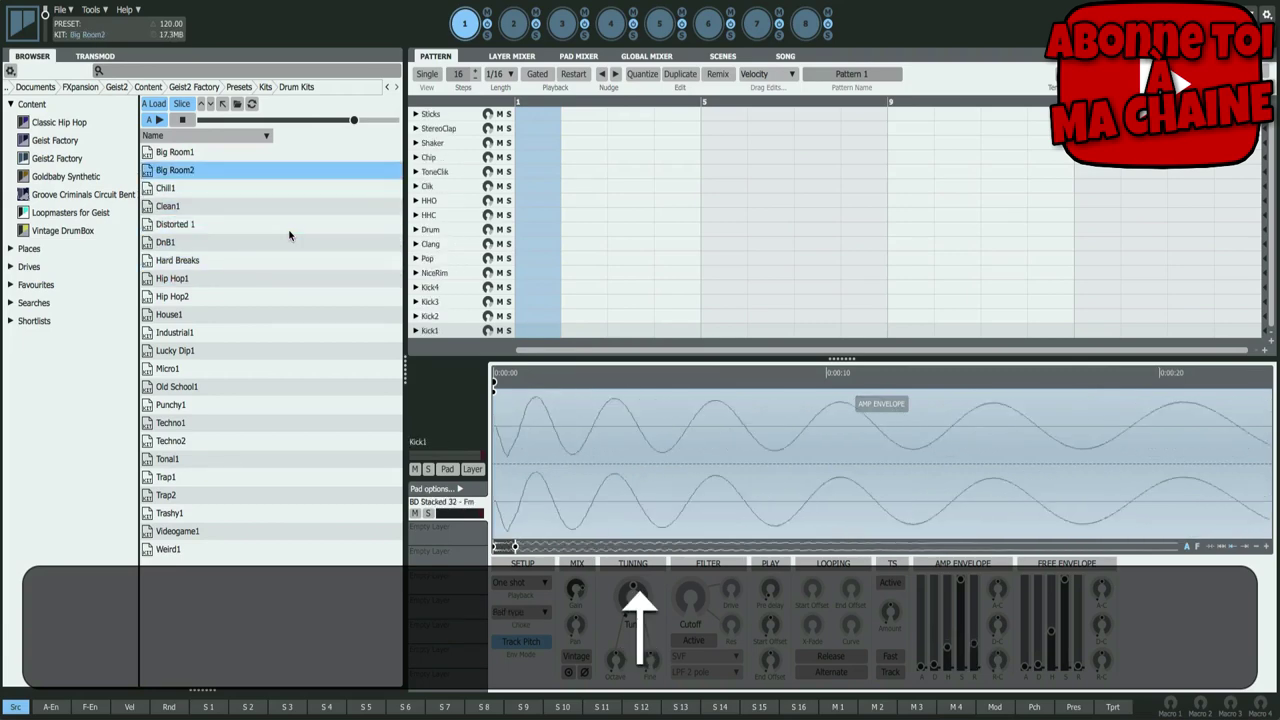
# - Navigate back up from Drum Kits to the Geist2 Factory folder
pyautogui.press('Left')
pyautogui.press('Left')
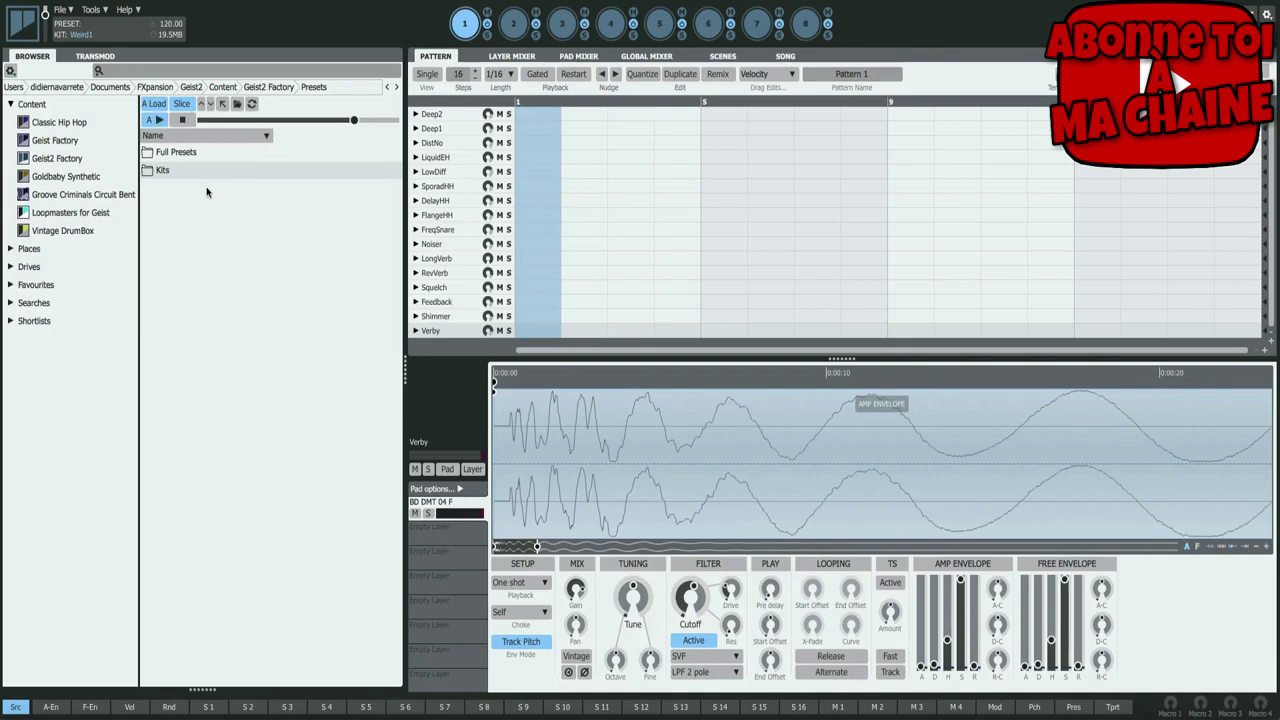
pyautogui.press('Left')
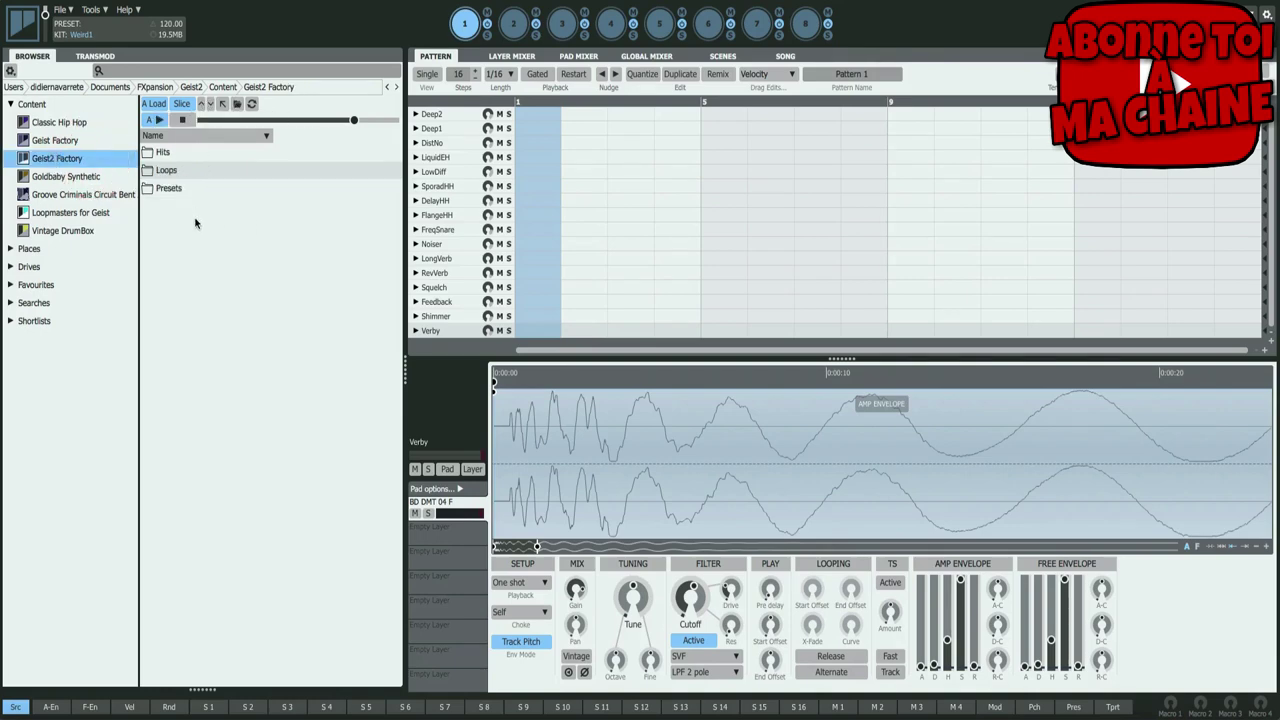
# - Load the Big Room1 kit from the Drum Kits folder under Presets and Kits
pyautogui.doubleClick(174, 189)
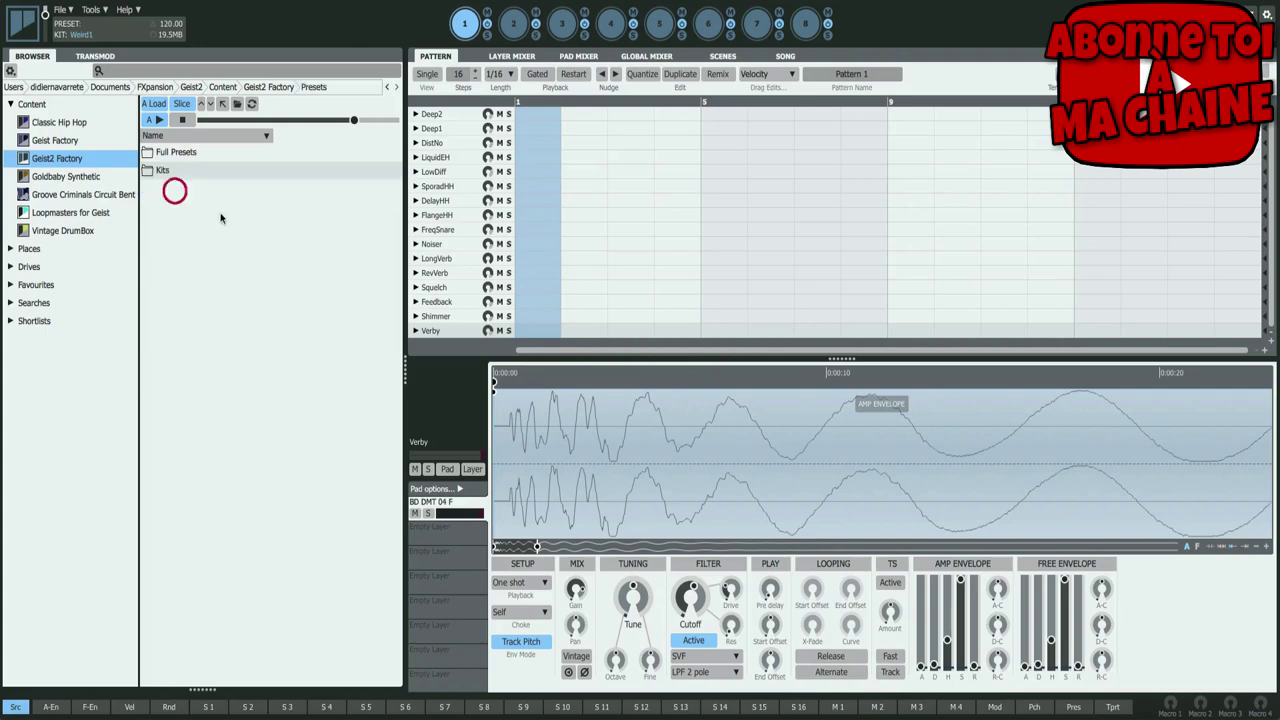
pyautogui.doubleClick(161, 172)
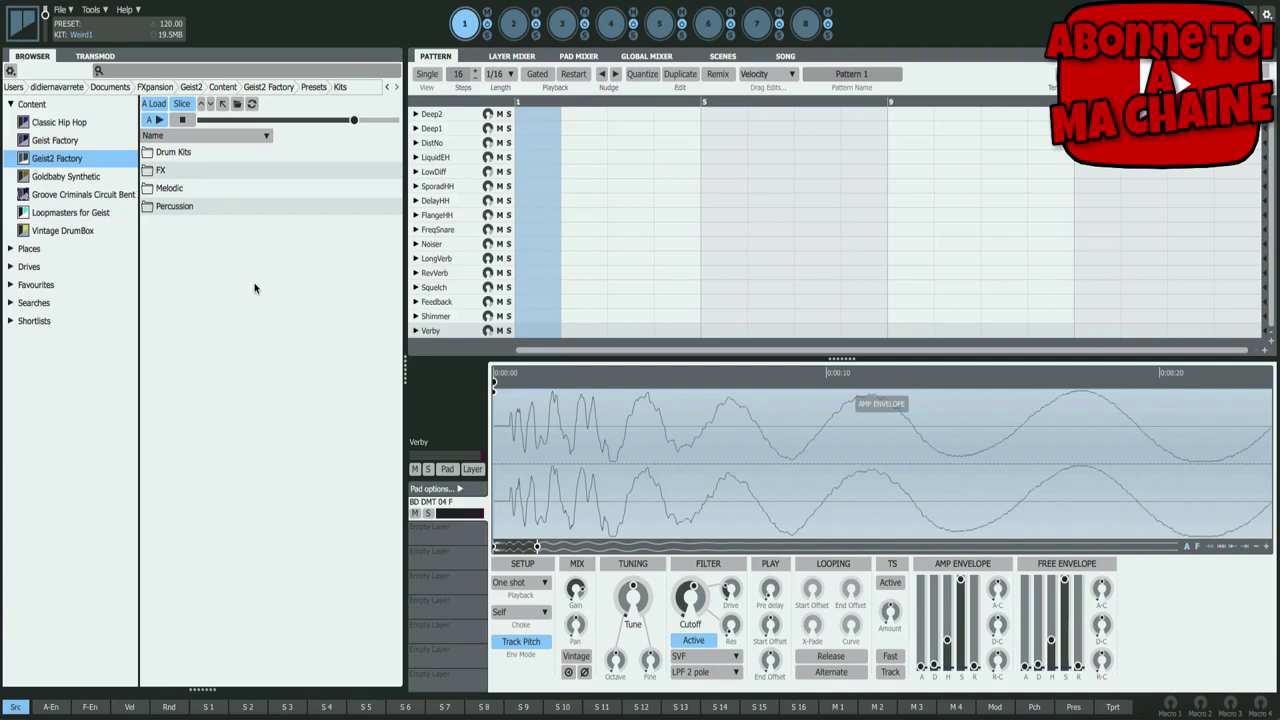
pyautogui.doubleClick(175, 155)
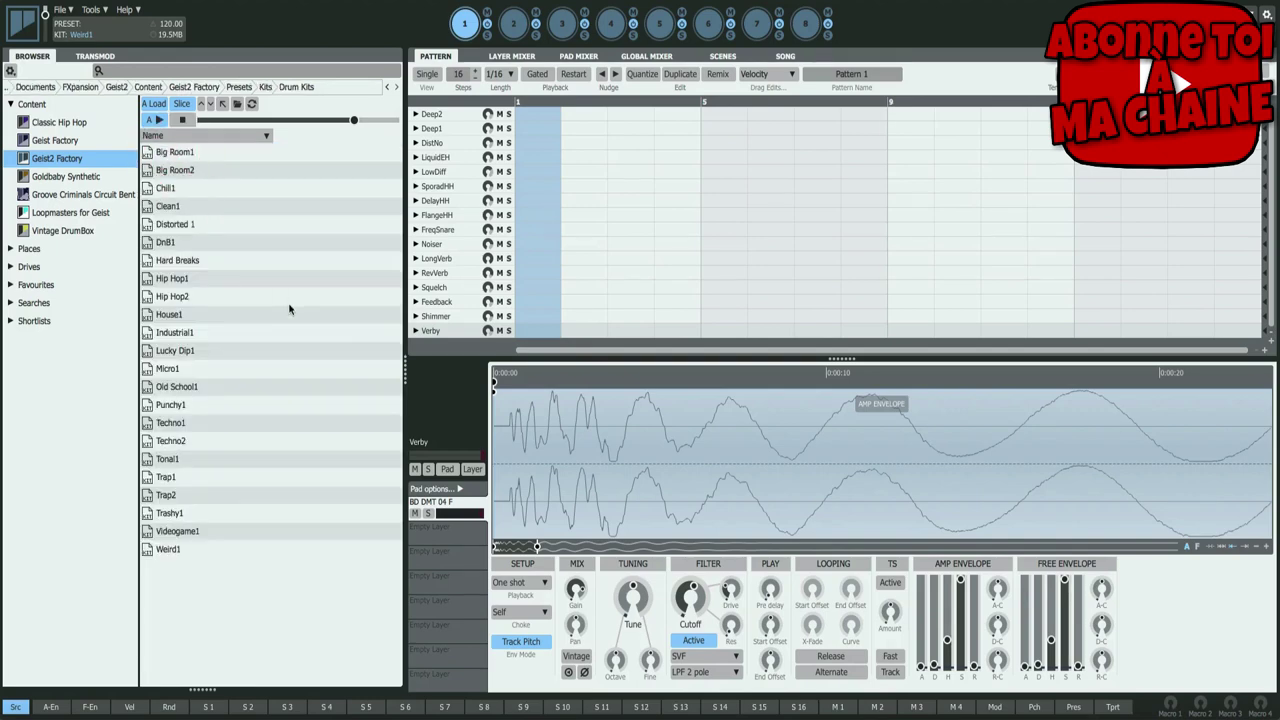
pyautogui.doubleClick(175, 153)
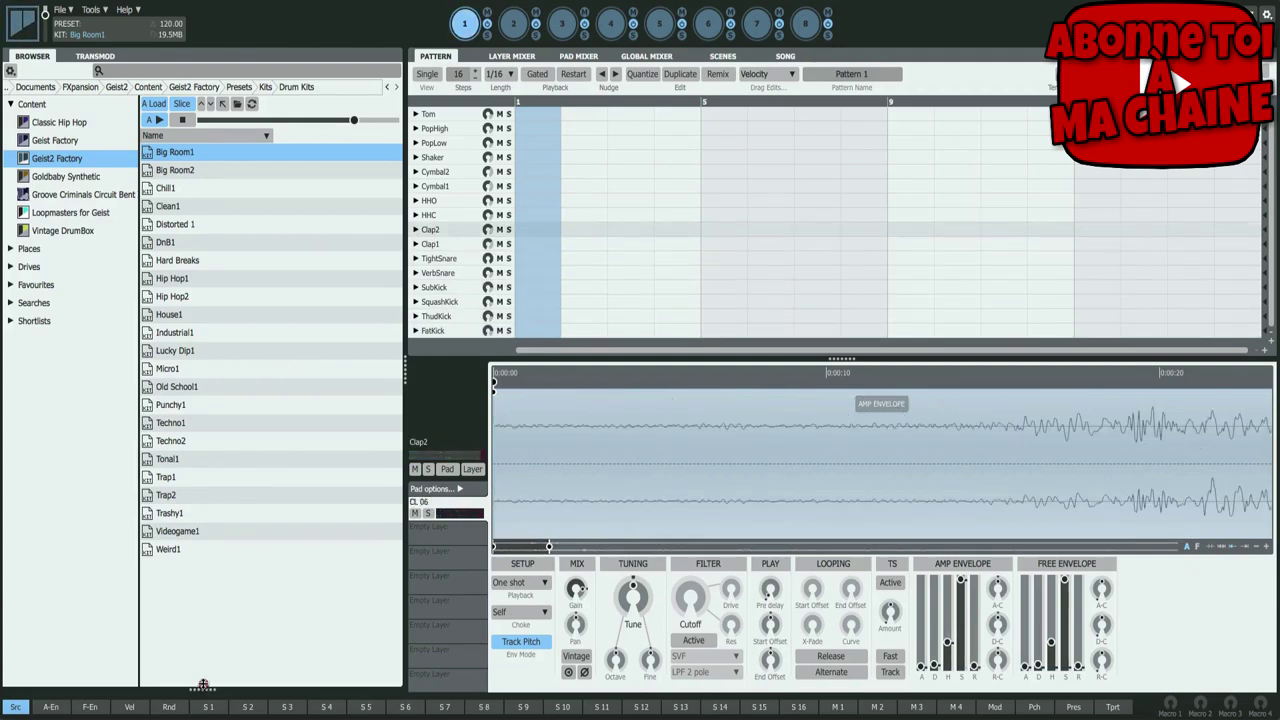
# - Reveal the pad grid beneath the browser and show pad bank B
pyautogui.moveTo(204, 686); pyautogui.dragTo(212, 437)
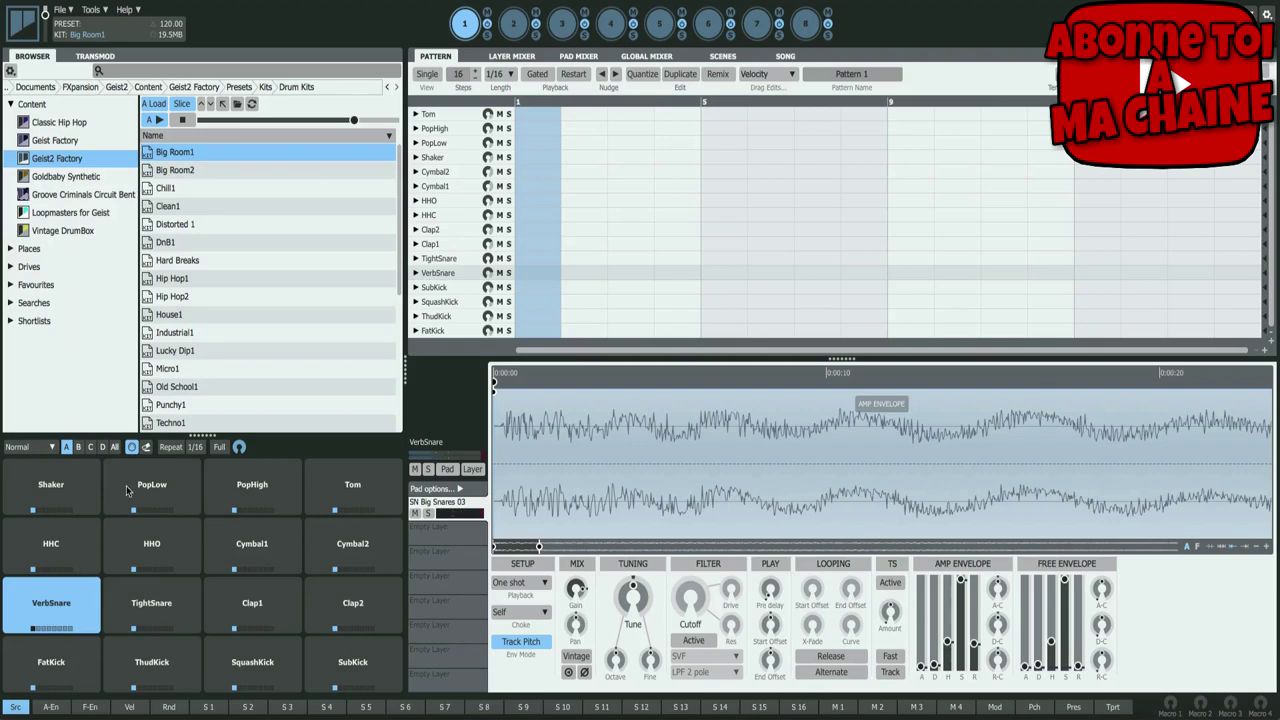
pyautogui.click(79, 447)
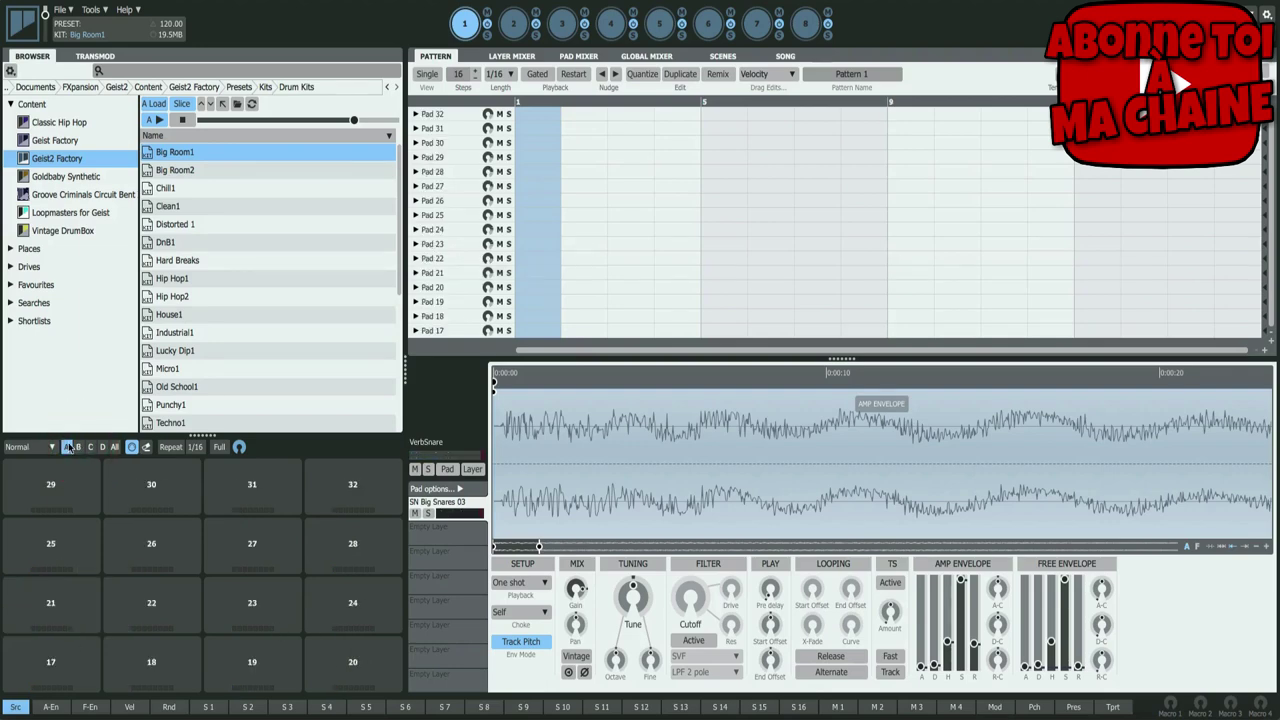
# - Show pad bank A and view the Song, Scenes, Global Mixer, Pad Mixer and Layer Mixer pages, ending on Pattern
pyautogui.click(66, 447)
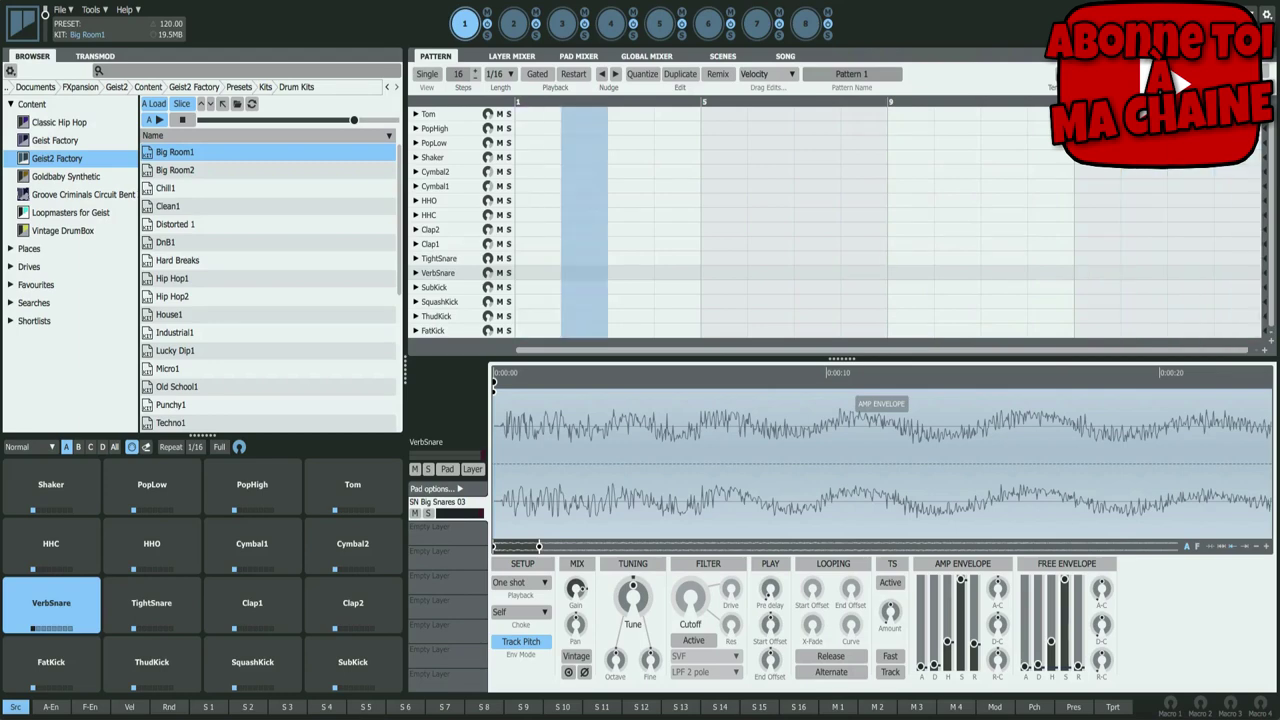
pyautogui.click(786, 55)
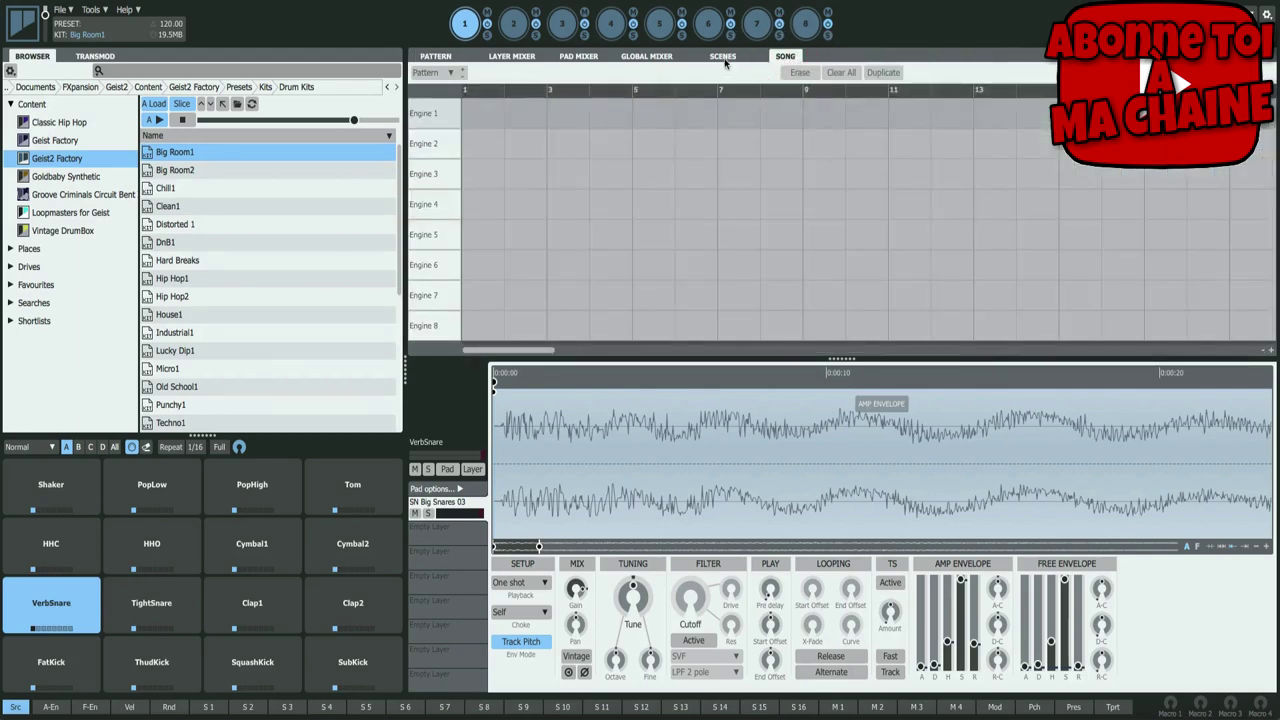
pyautogui.click(725, 56)
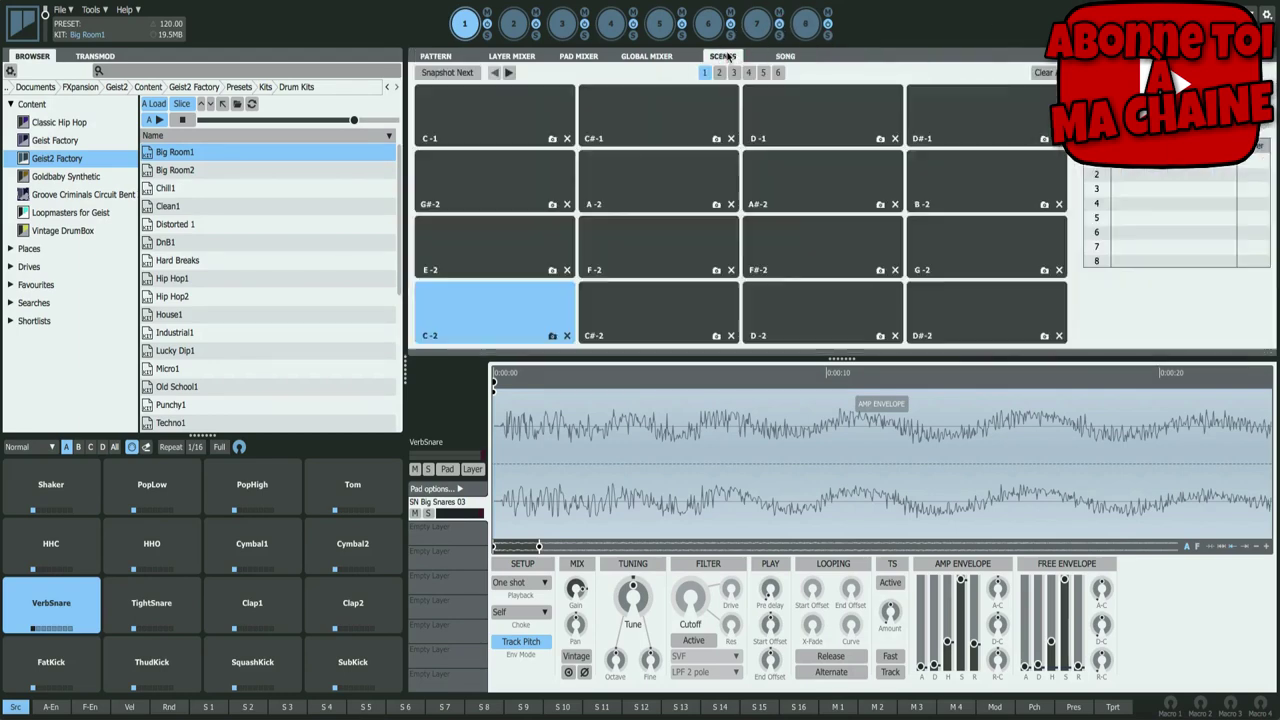
pyautogui.click(652, 56)
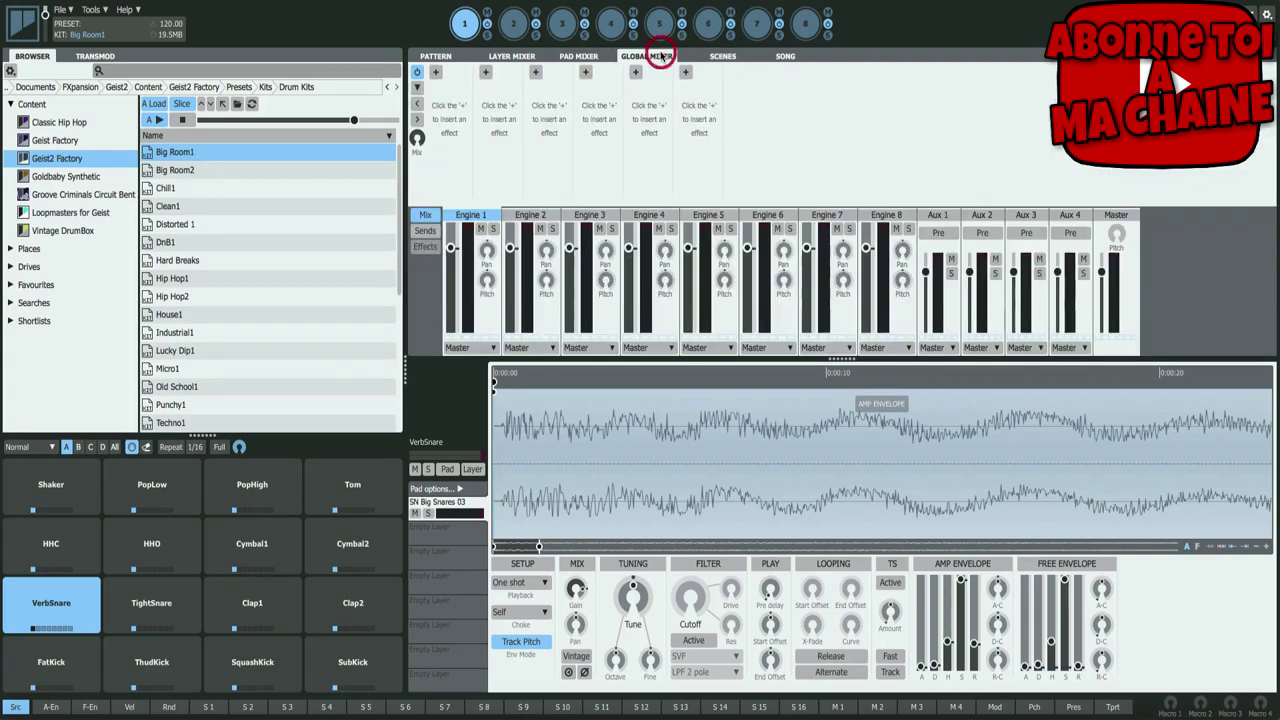
pyautogui.click(580, 56)
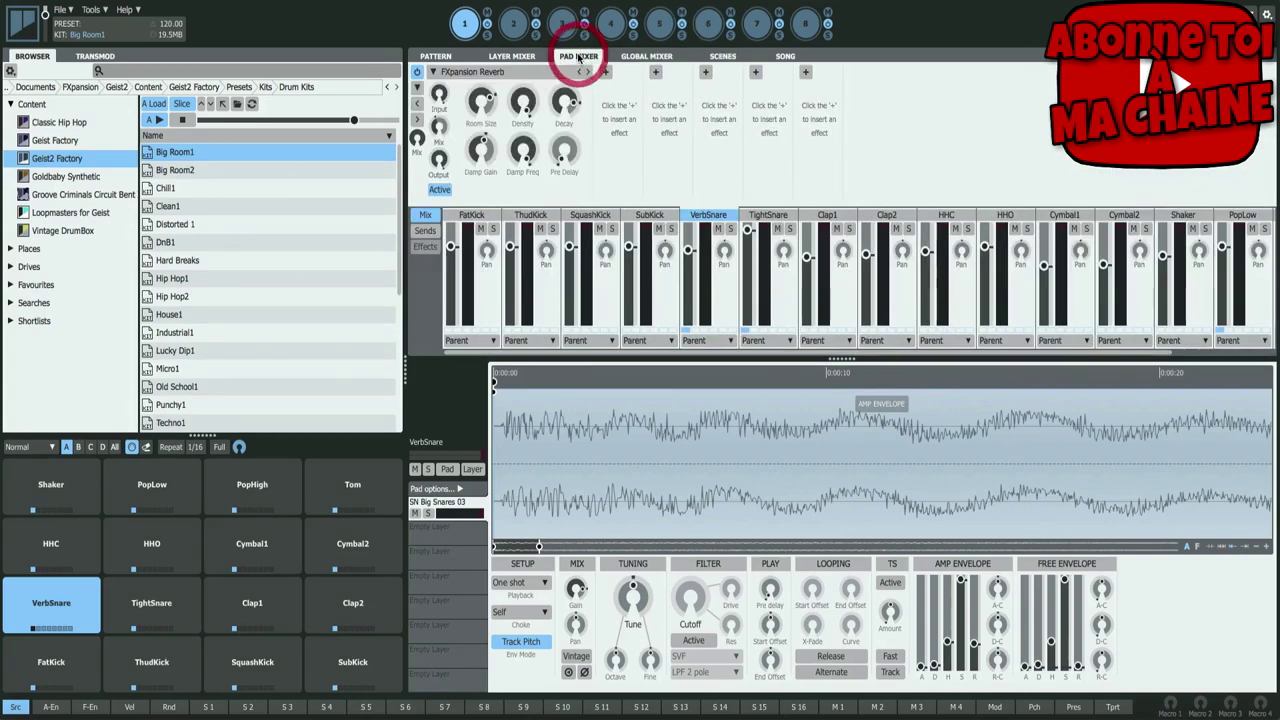
pyautogui.click(510, 55)
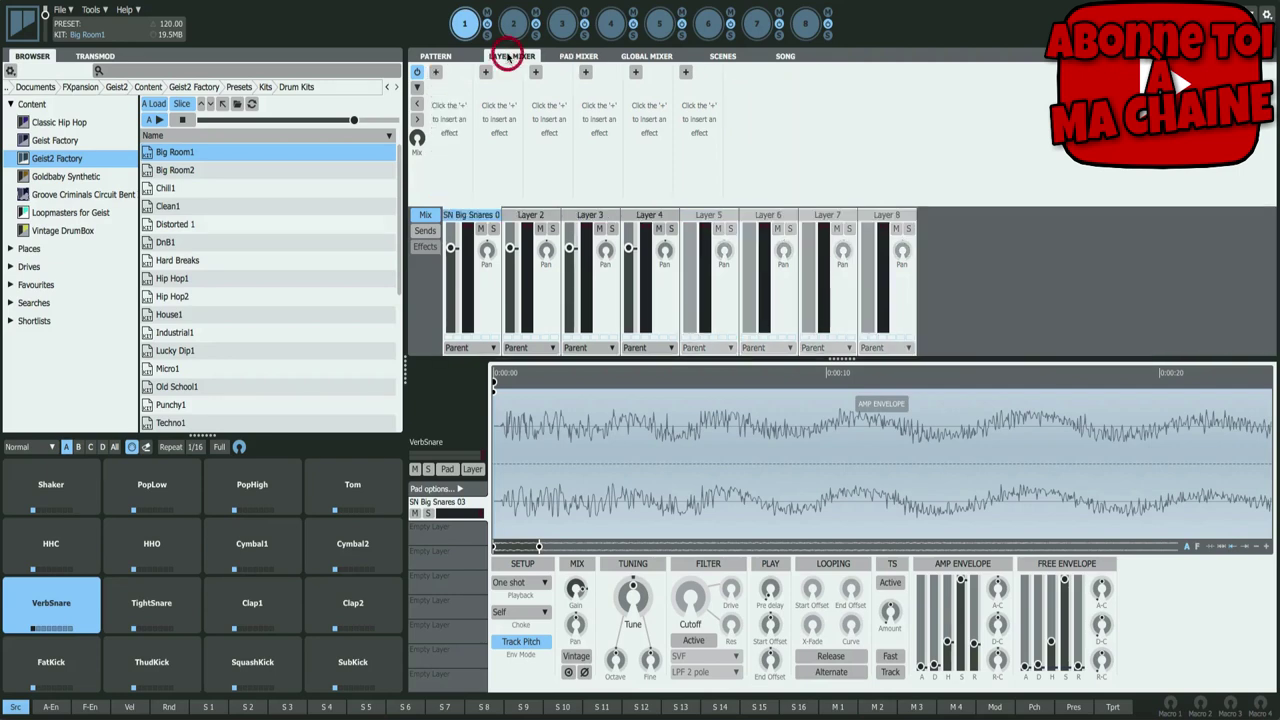
pyautogui.click(440, 56)
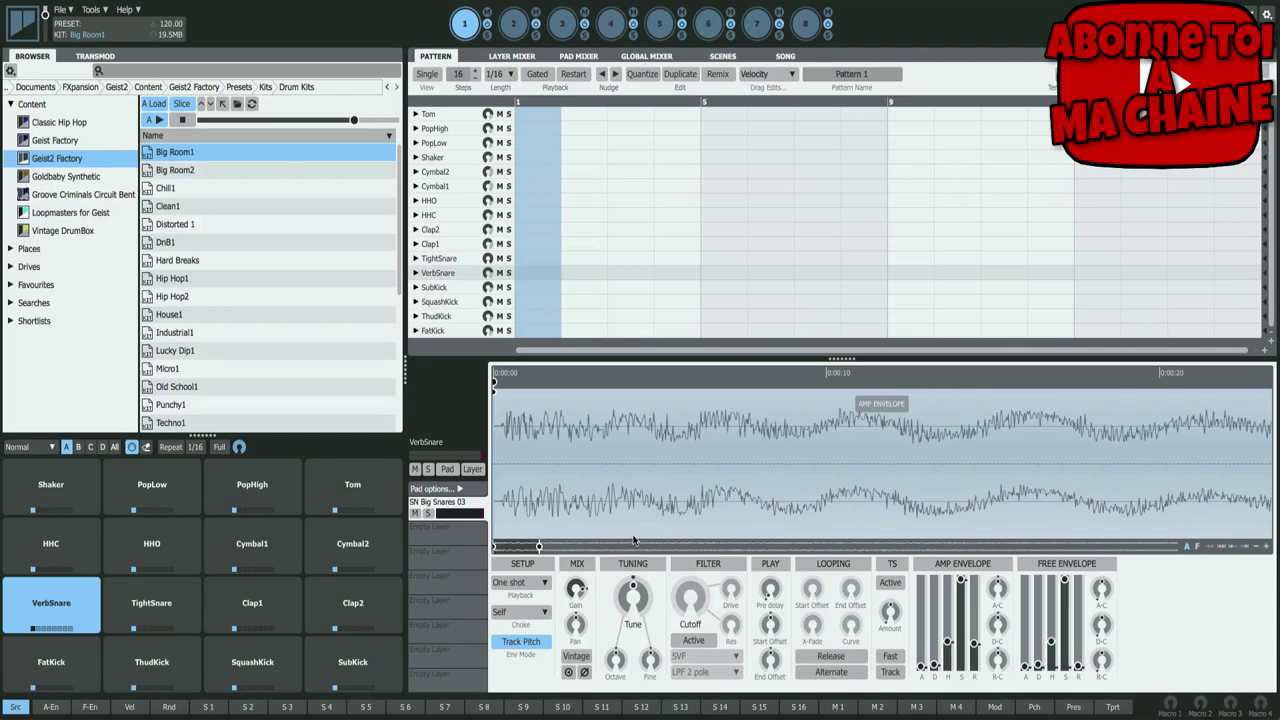
# - Step down through the drum kits from Big Room1 and load the DnB1 kit
pyautogui.press('Down')
pyautogui.press('Down')
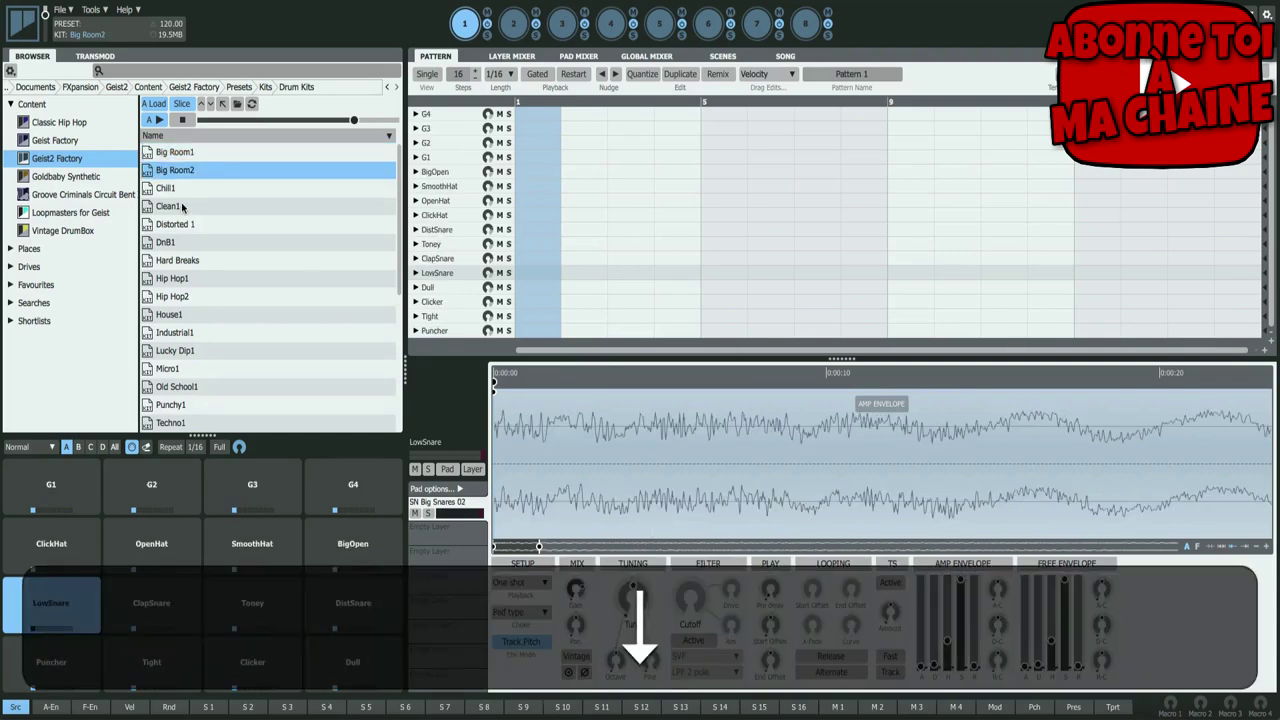
pyautogui.press('Down')
pyautogui.press('Down')
pyautogui.press('Down')
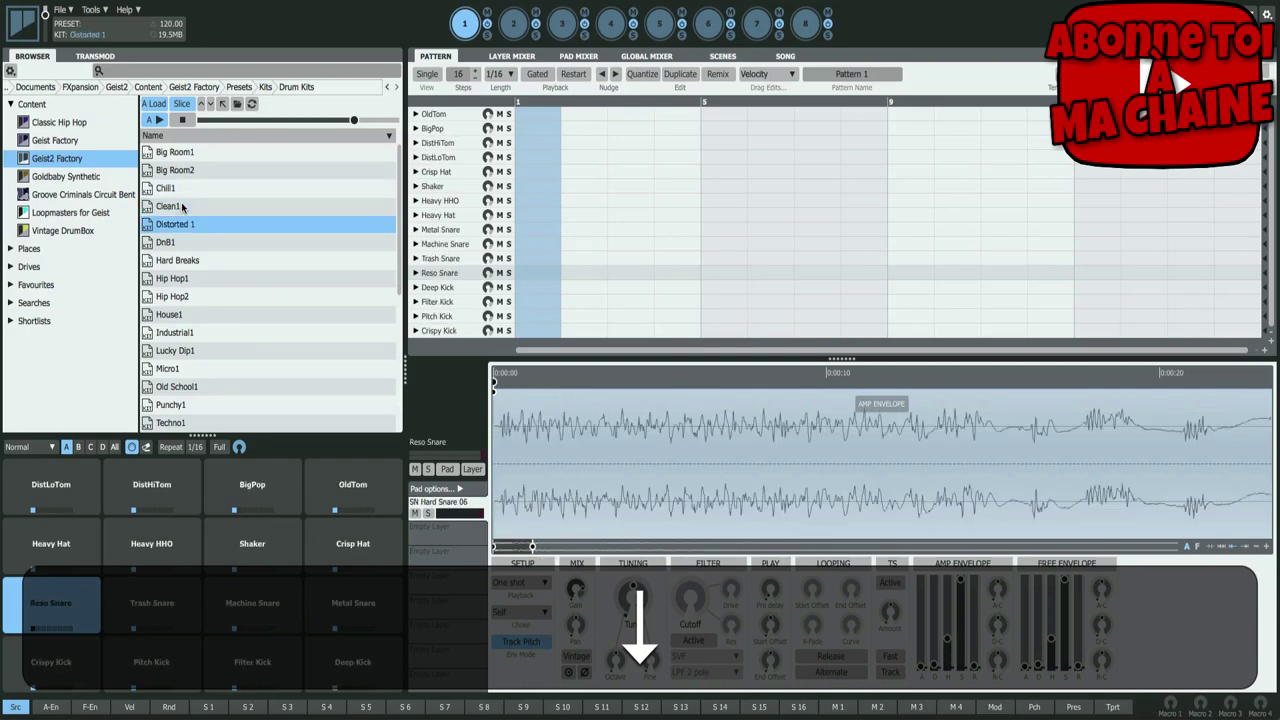
pyautogui.press('Return')
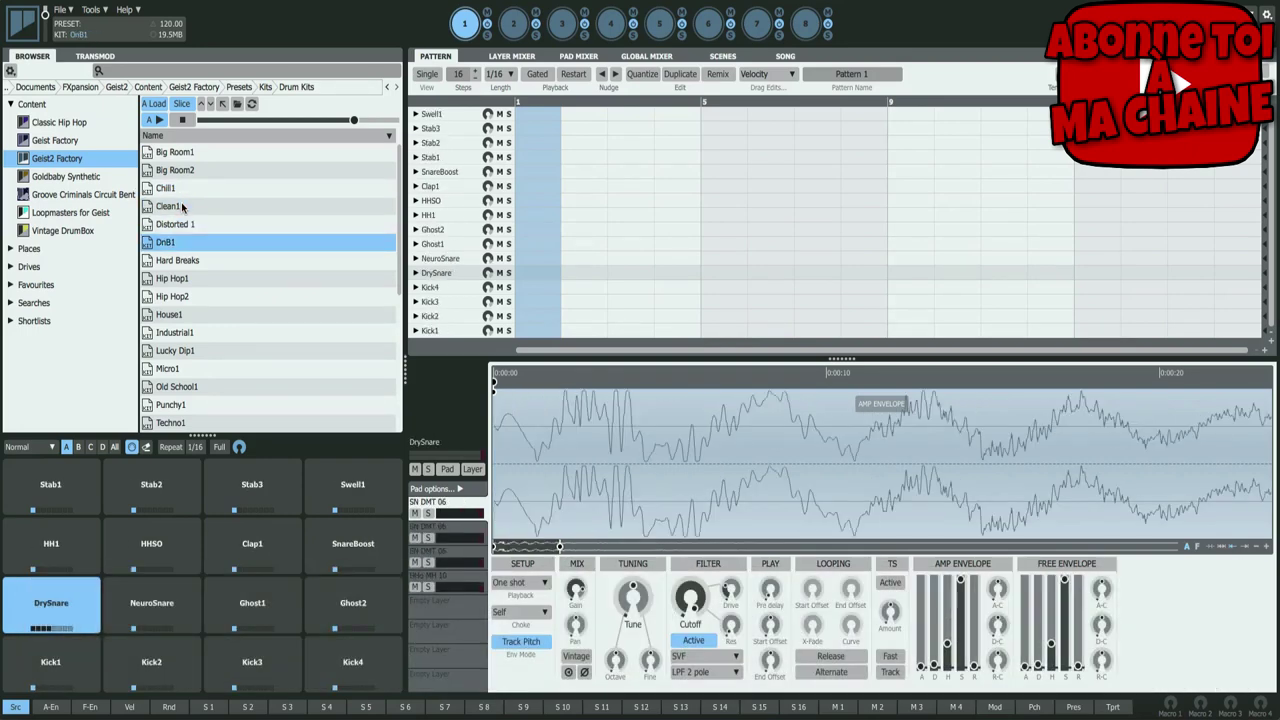
# - Audition the kick and snare pads of the DnB1 kit from Kick1 up to Ghost1 and back to Kick1
pyautogui.press('Down')
pyautogui.press('Right')
pyautogui.press('Right')
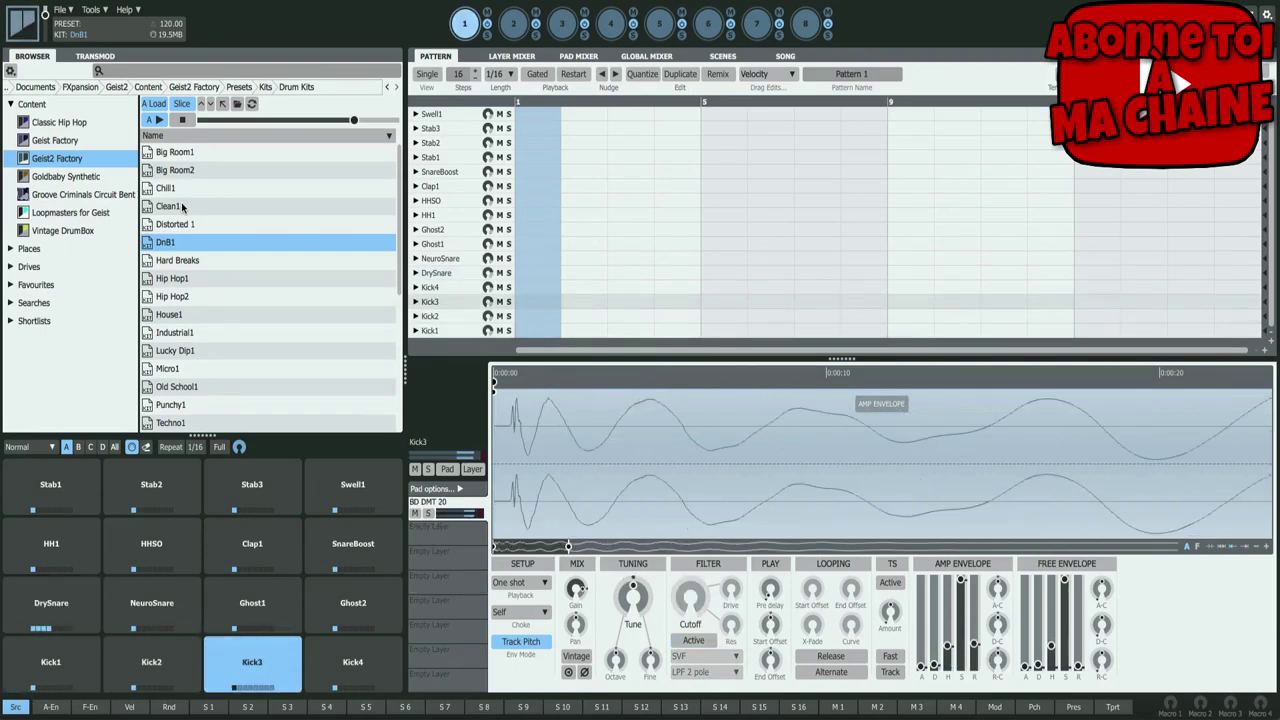
pyautogui.press('Right')
pyautogui.press('Right')
pyautogui.press('Right')
pyautogui.press('Right')
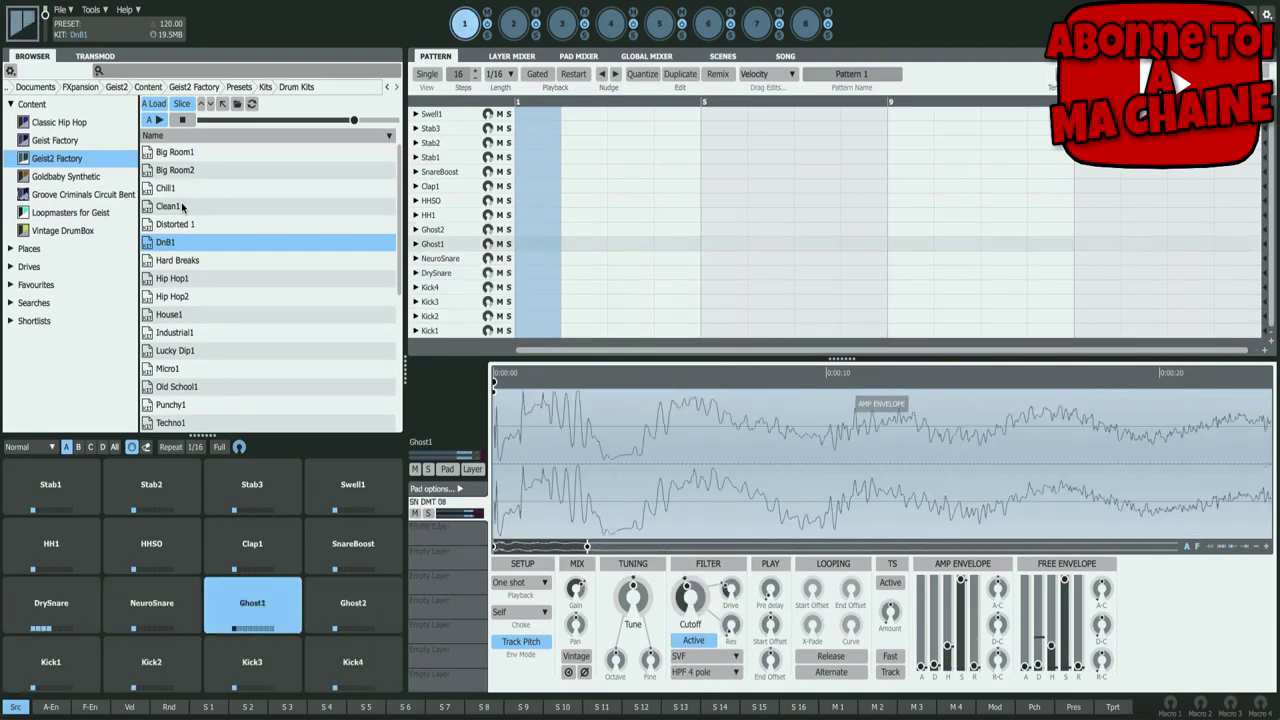
pyautogui.press('Left')
pyautogui.press('Left')
pyautogui.press('Left')
pyautogui.press('Left')
pyautogui.press('Left')
pyautogui.press('Left')
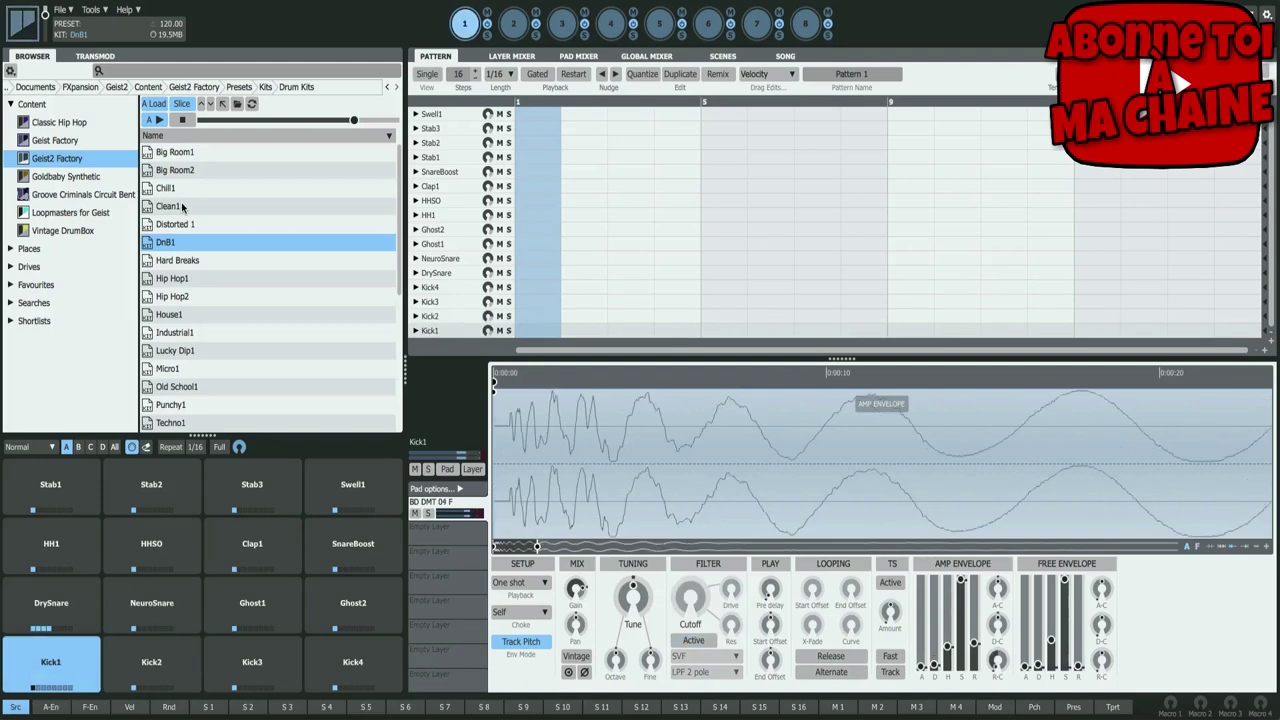
# - Audition the upper pad rows, including the Stab and HH1 pads, and return to the Kick1 pad
pyautogui.press('Up')
pyautogui.press('Up')
pyautogui.press('Up')
pyautogui.press('Down')
pyautogui.press('Right')
pyautogui.press('Right')
pyautogui.press('Up')
pyautogui.press('Left')
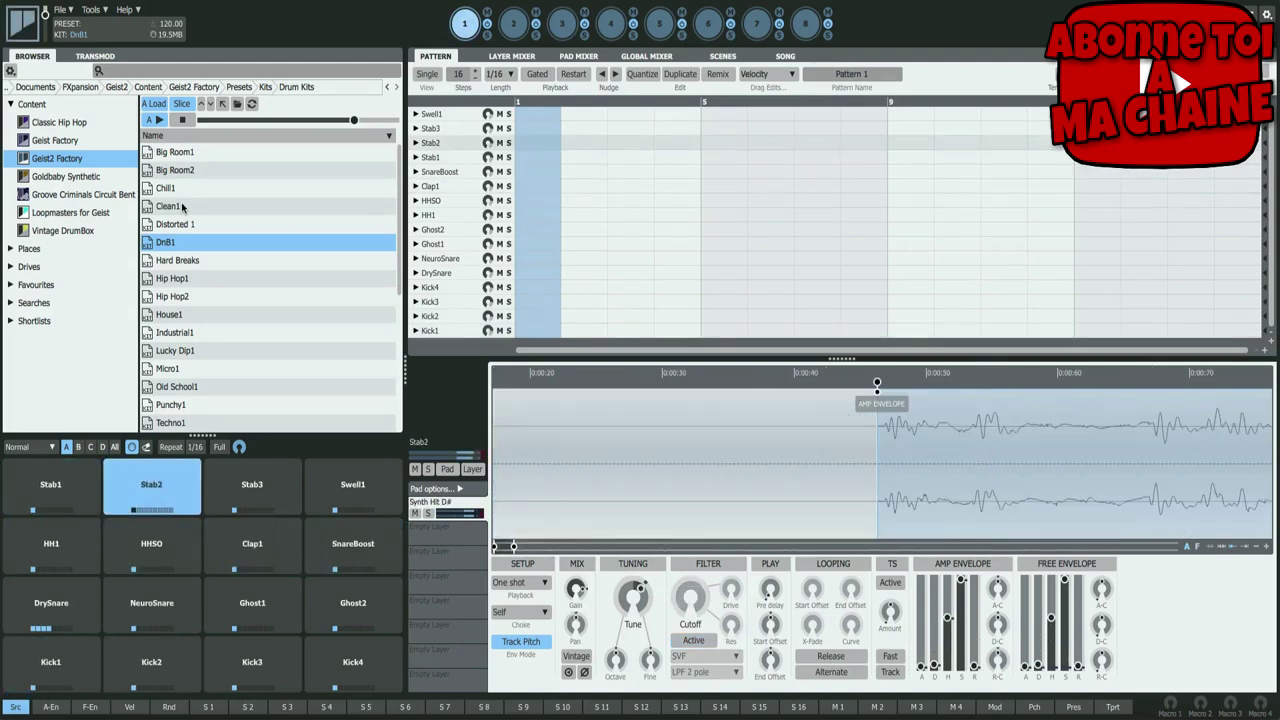
pyautogui.press('Right')
pyautogui.press('Right')
pyautogui.press('Down')
pyautogui.press('Left')
pyautogui.press('Left')
pyautogui.press('Left')
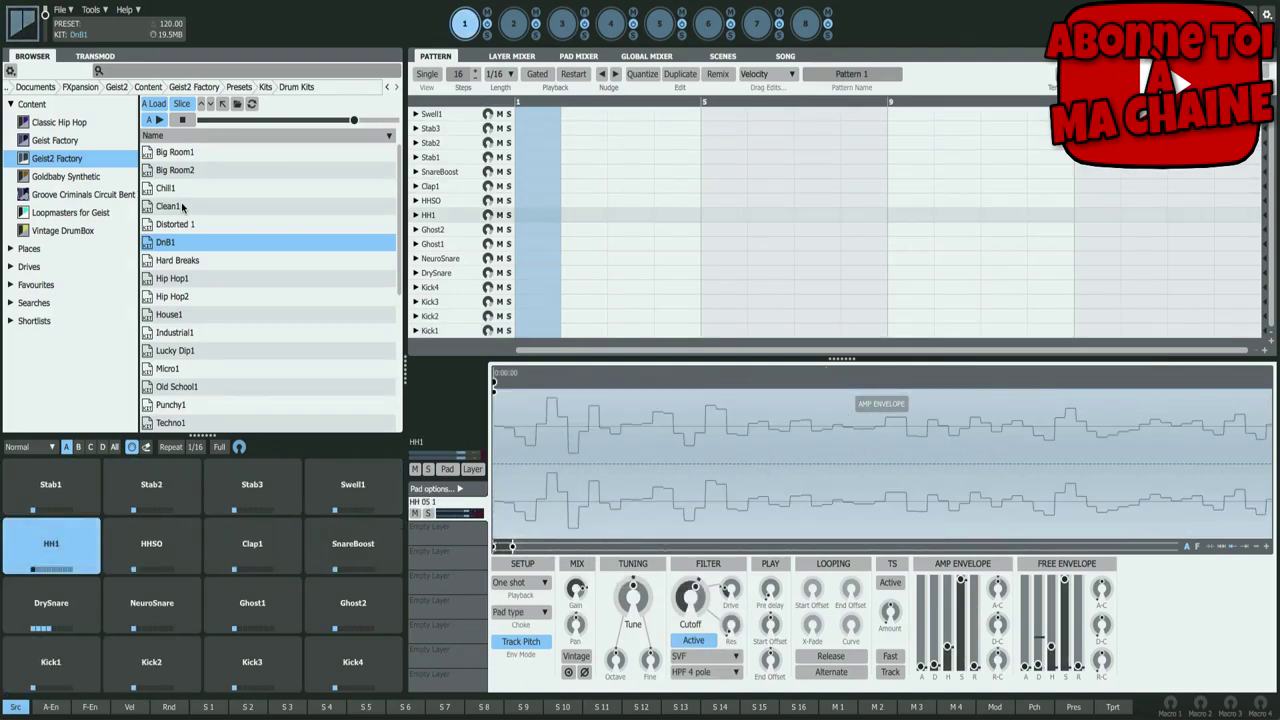
pyautogui.press('Down')
pyautogui.press('Down')
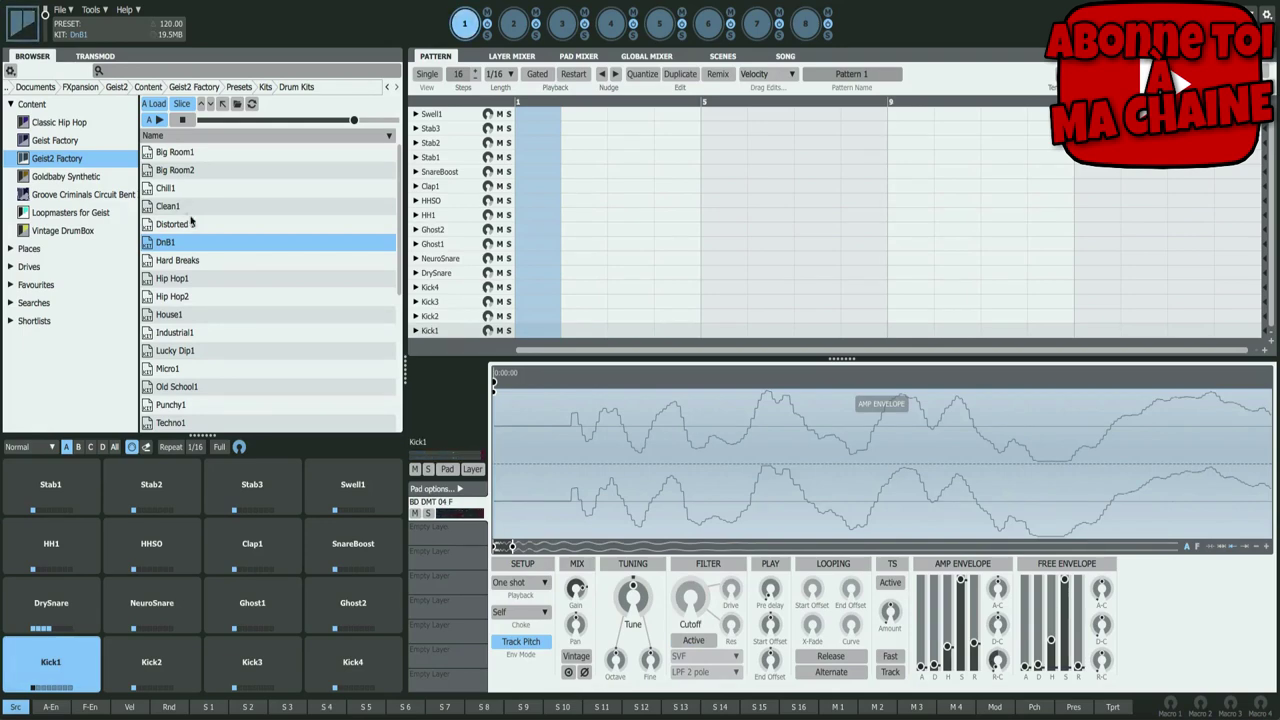
# - Extend the browser down over the pad grid and navigate back up to the Geist2 Factory folder
pyautogui.moveTo(207, 434); pyautogui.dragTo(245, 646)
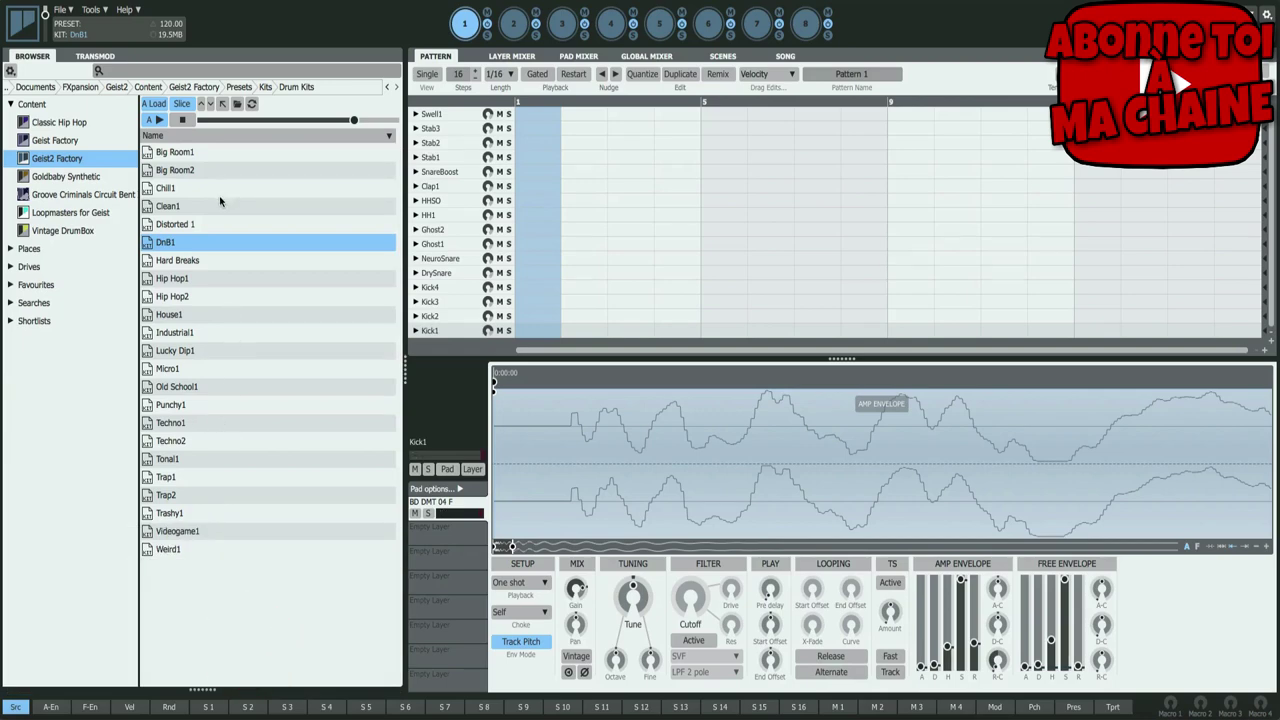
pyautogui.click(222, 105)
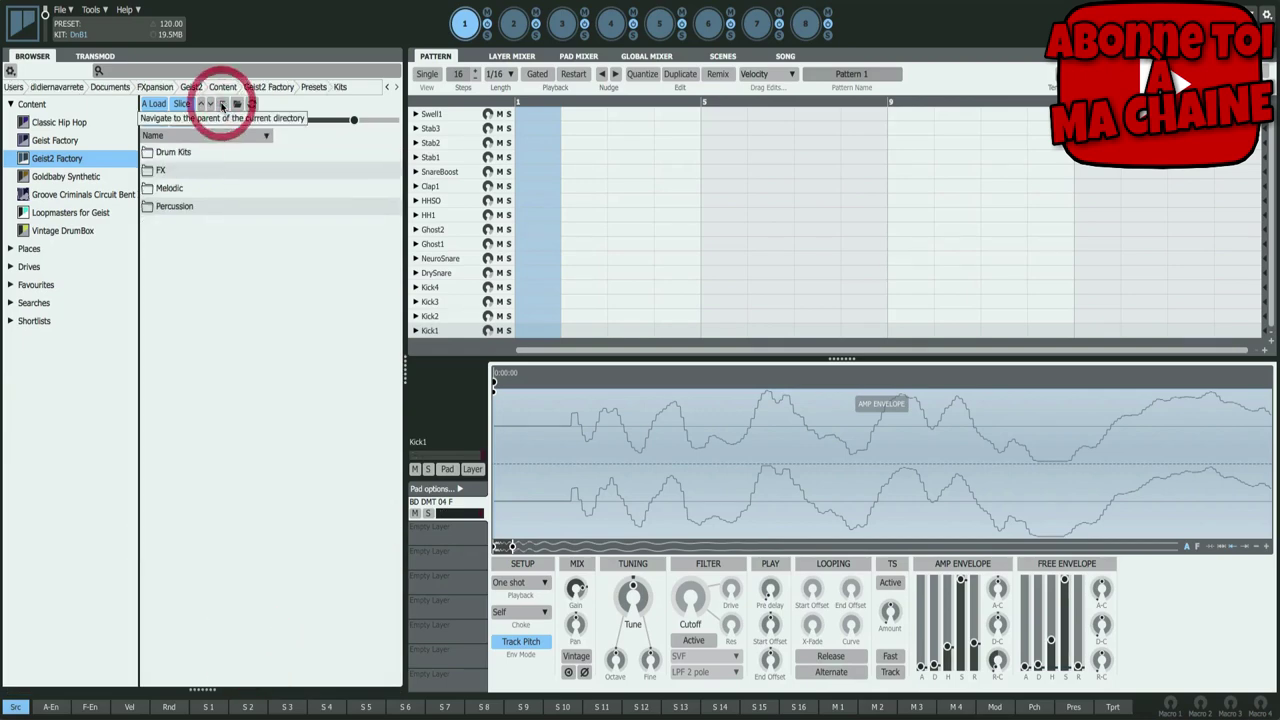
pyautogui.click(222, 105)
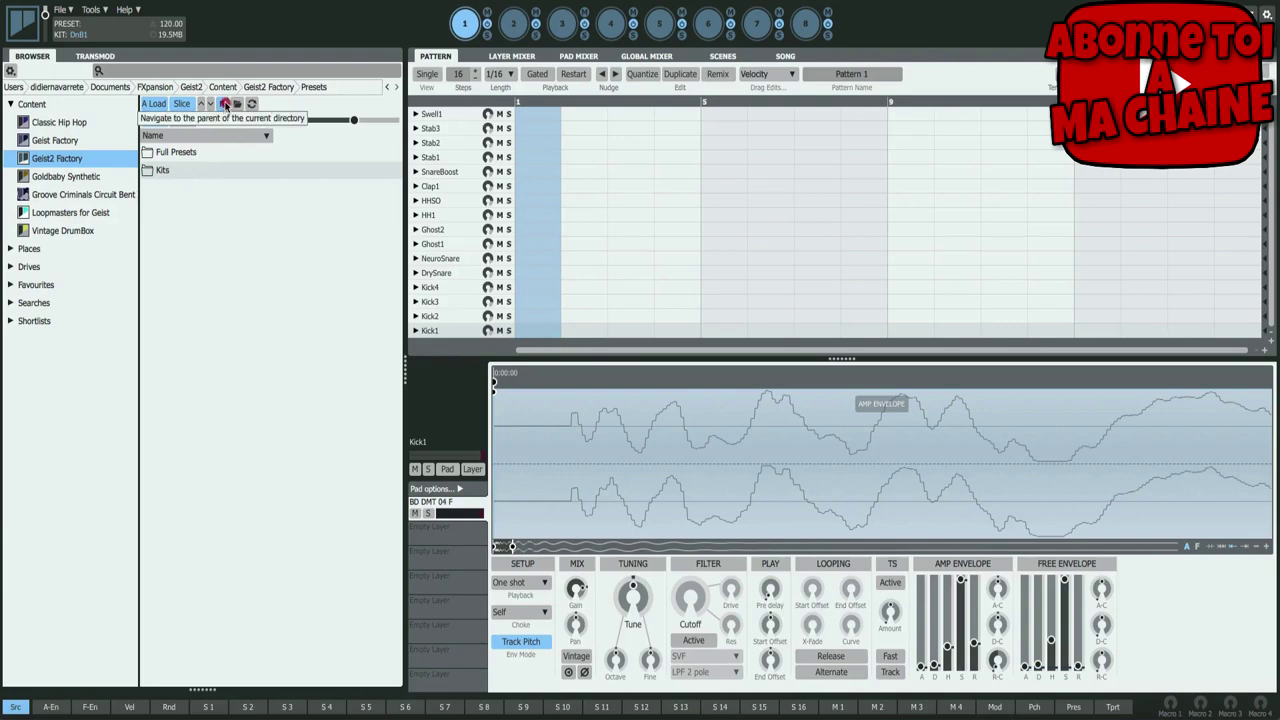
pyautogui.click(225, 105)
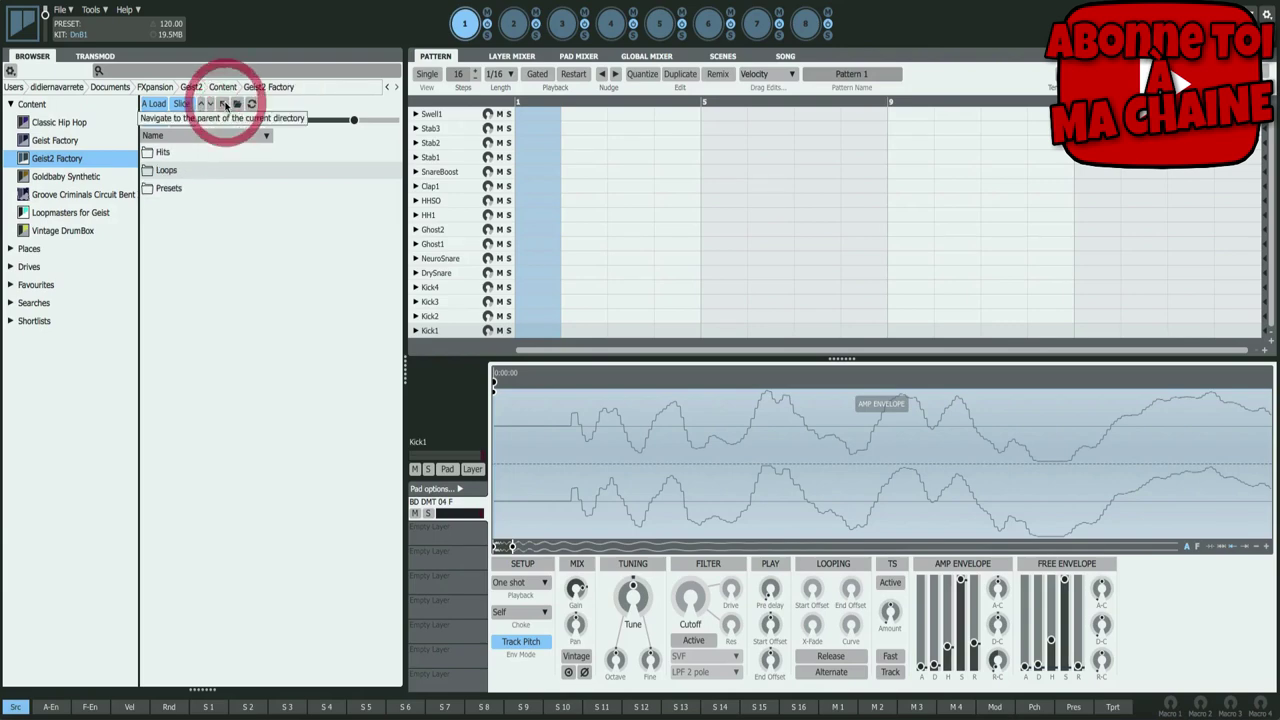
# - Open the Kick folder inside Hits and load the BD Big 05 F sample onto the selected Kick1 pad
pyautogui.doubleClick(164, 153)
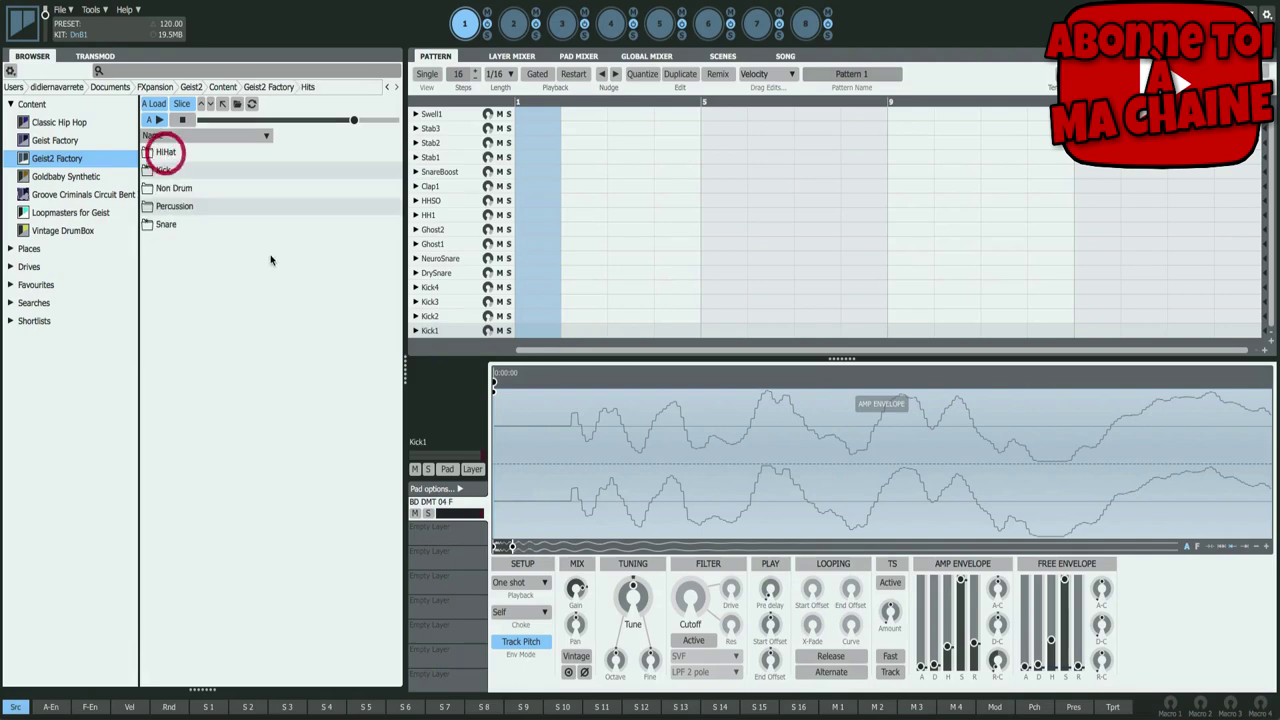
pyautogui.doubleClick(164, 169)
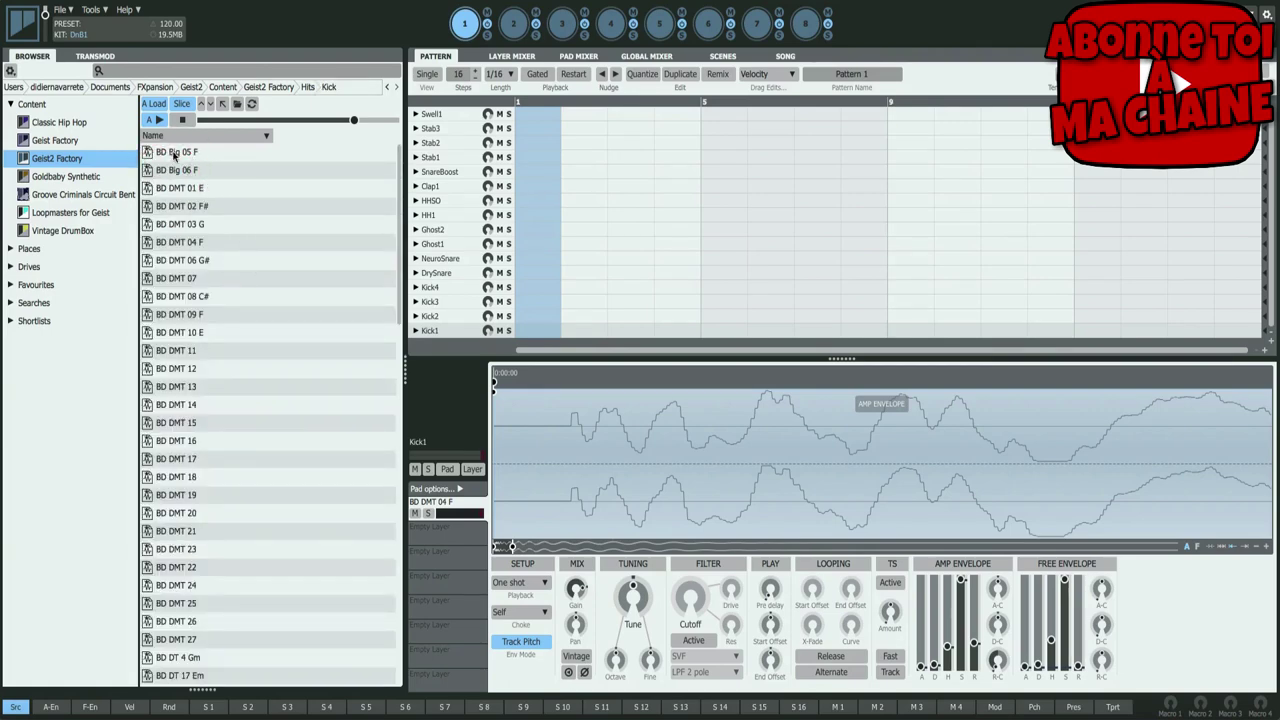
pyautogui.click(206, 152)
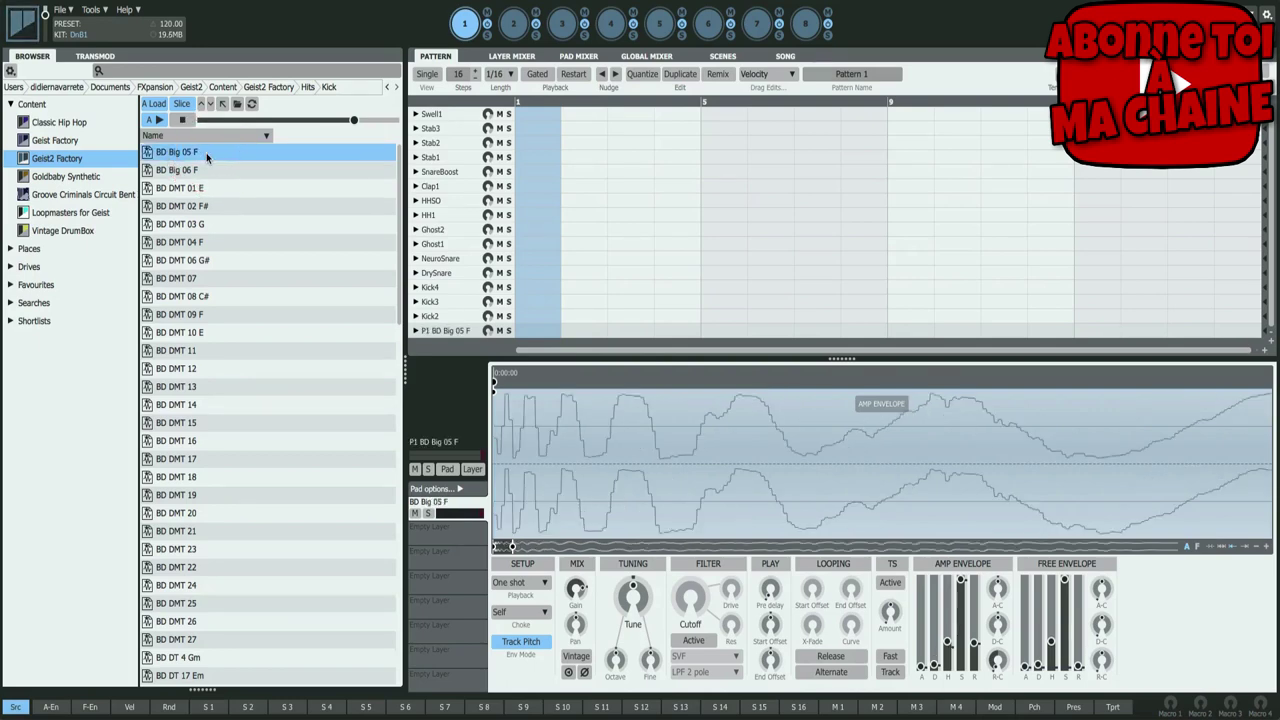
# - Audition the kick samples down to BD DMT 10 E and back up to BD Big 05 F
pyautogui.press('Down')
pyautogui.press('Down')
pyautogui.press('Down')
pyautogui.press('Down')
pyautogui.press('Down')
pyautogui.press('Down')
pyautogui.press('Down')
pyautogui.press('Down')
pyautogui.press('Down')
pyautogui.press('Down')
pyautogui.press('Down')
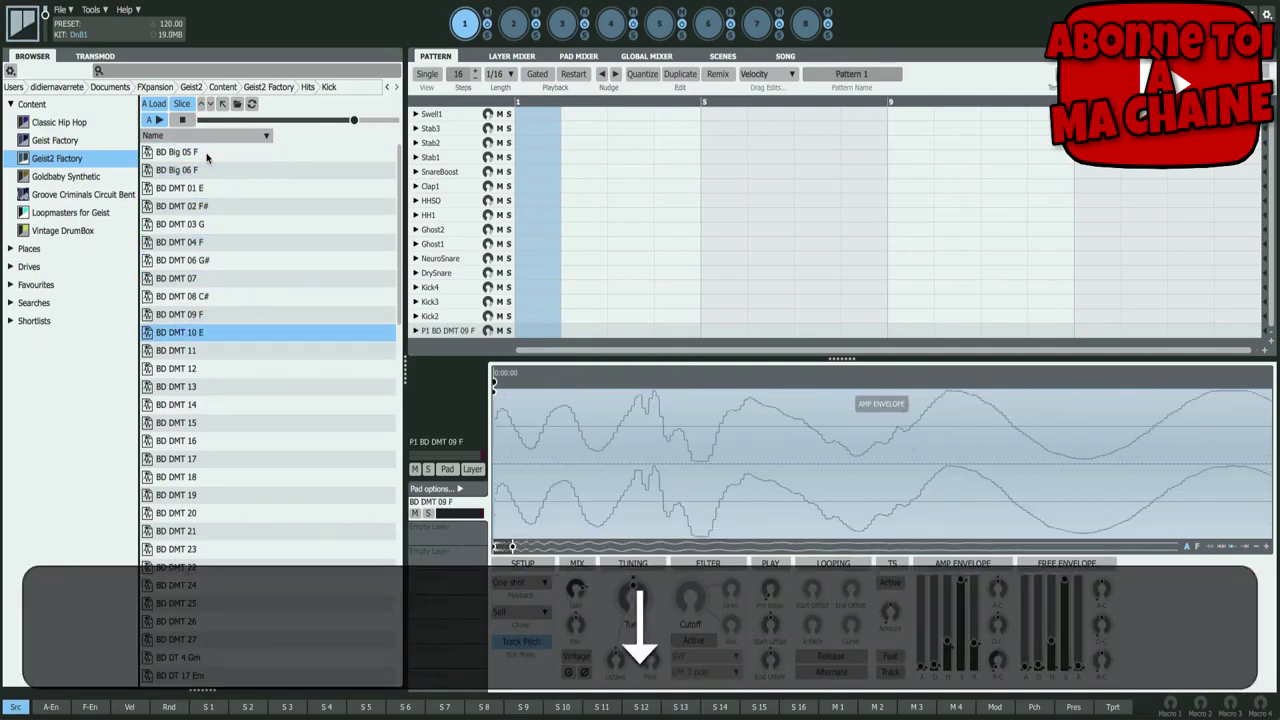
pyautogui.press('Up')
pyautogui.press('Up')
pyautogui.press('Up')
pyautogui.press('Up')
pyautogui.press('Up')
pyautogui.press('Up')
pyautogui.press('Up')
pyautogui.press('Up')
pyautogui.press('Up')
pyautogui.press('Up')
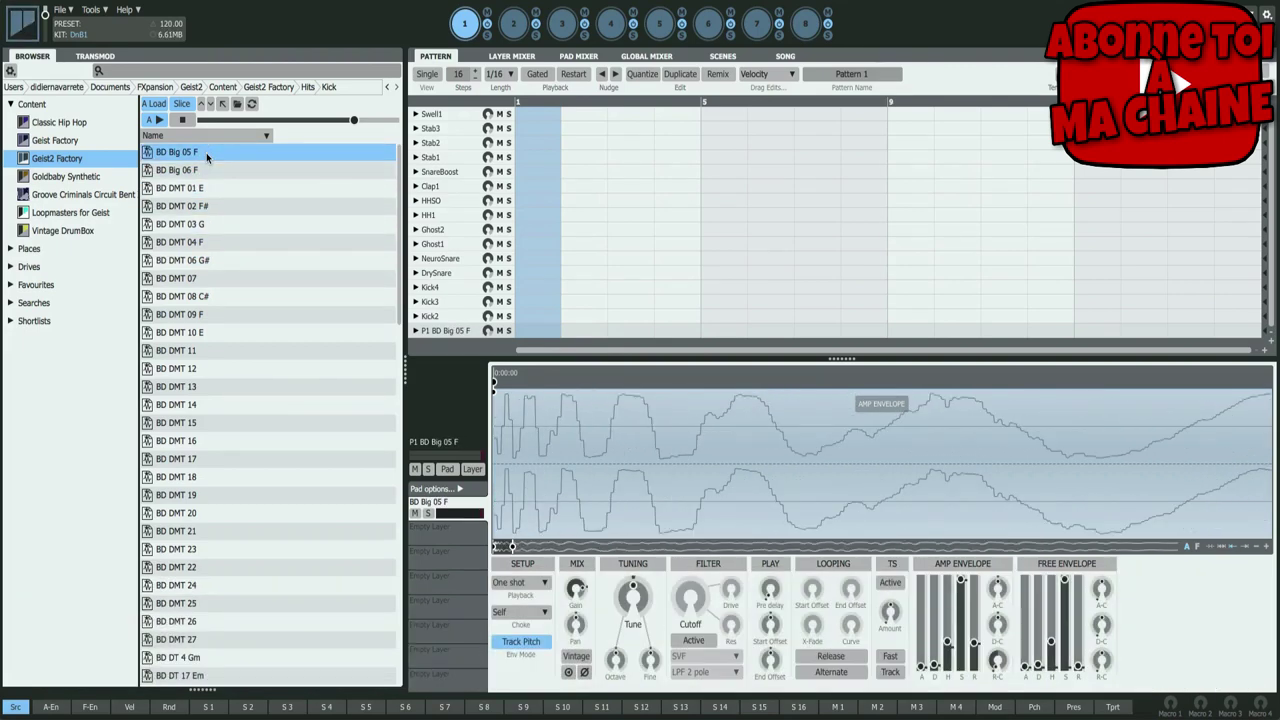
# - Step down the kick samples one by one to BD DMT 04 F, loading each onto the first pad
pyautogui.press('Down')
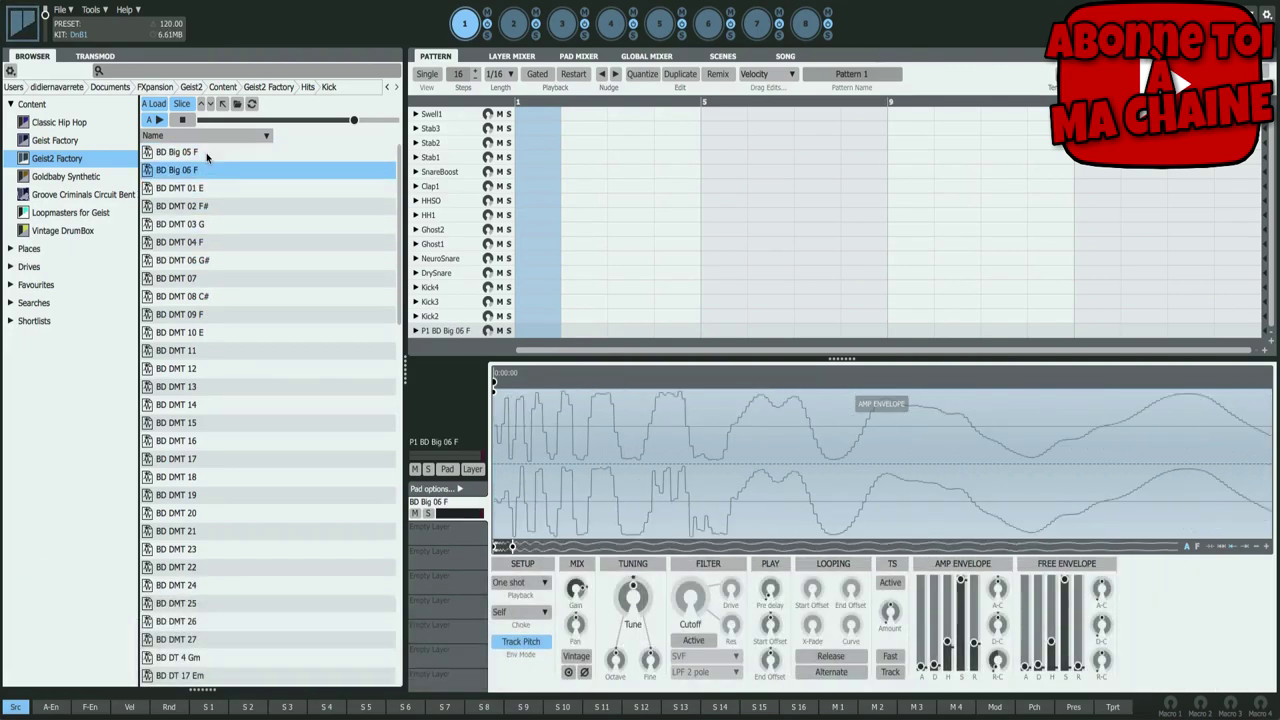
pyautogui.press('Down')
pyautogui.press('Down')
pyautogui.press('Down')
pyautogui.press('Down')
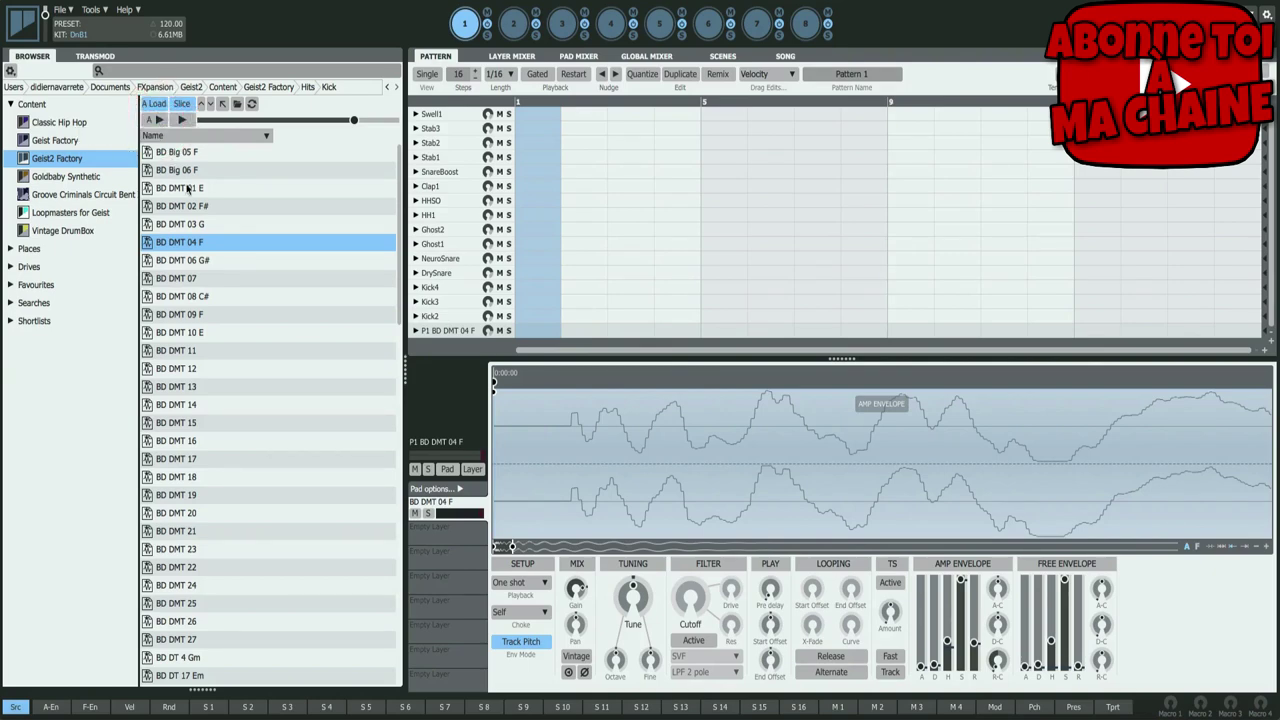
# - With automatic preview off, step up and down the kick samples and stop on BD DMT 15
pyautogui.press('Down')
pyautogui.press('Down')
pyautogui.press('Down')
pyautogui.press('Down')
pyautogui.press('Up')
pyautogui.press('Up')
pyautogui.press('Up')
pyautogui.press('Up')
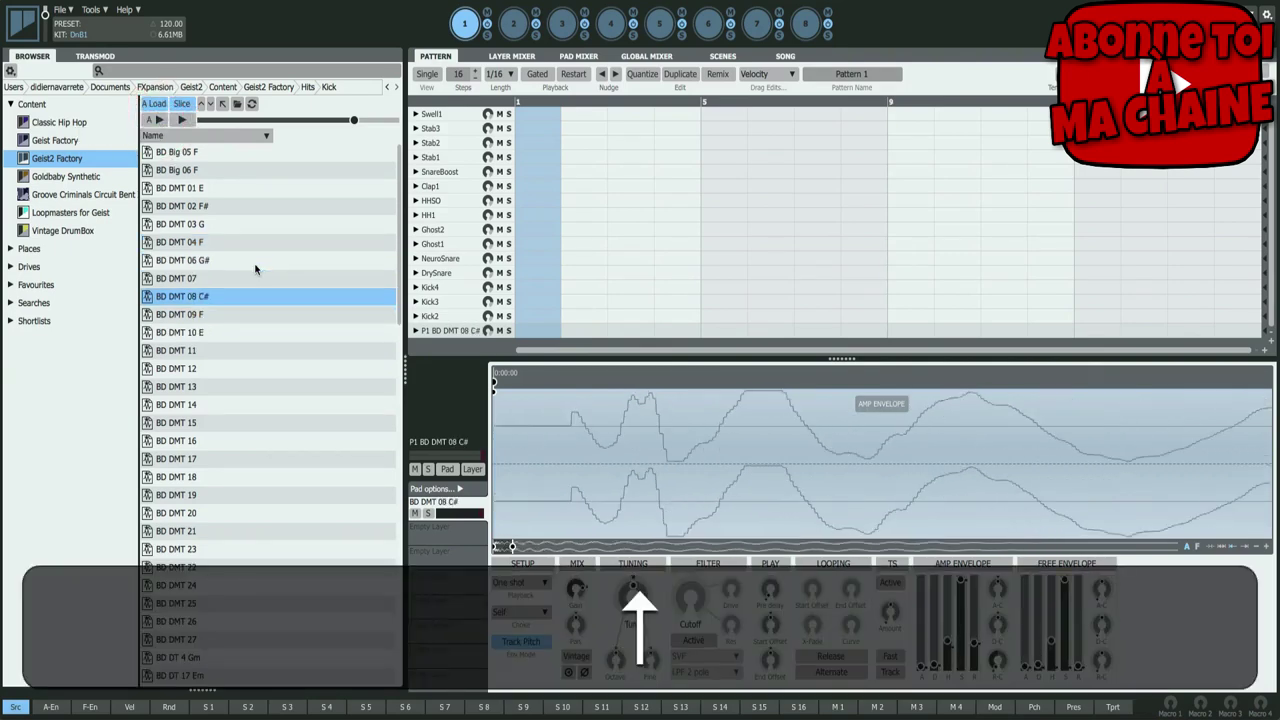
pyautogui.press('Down')
pyautogui.press('Down')
pyautogui.press('Down')
pyautogui.press('Down')
pyautogui.press('Down')
pyautogui.press('Down')
pyautogui.press('Down')
pyautogui.press('Down')
pyautogui.press('Down')
pyautogui.press('Down')
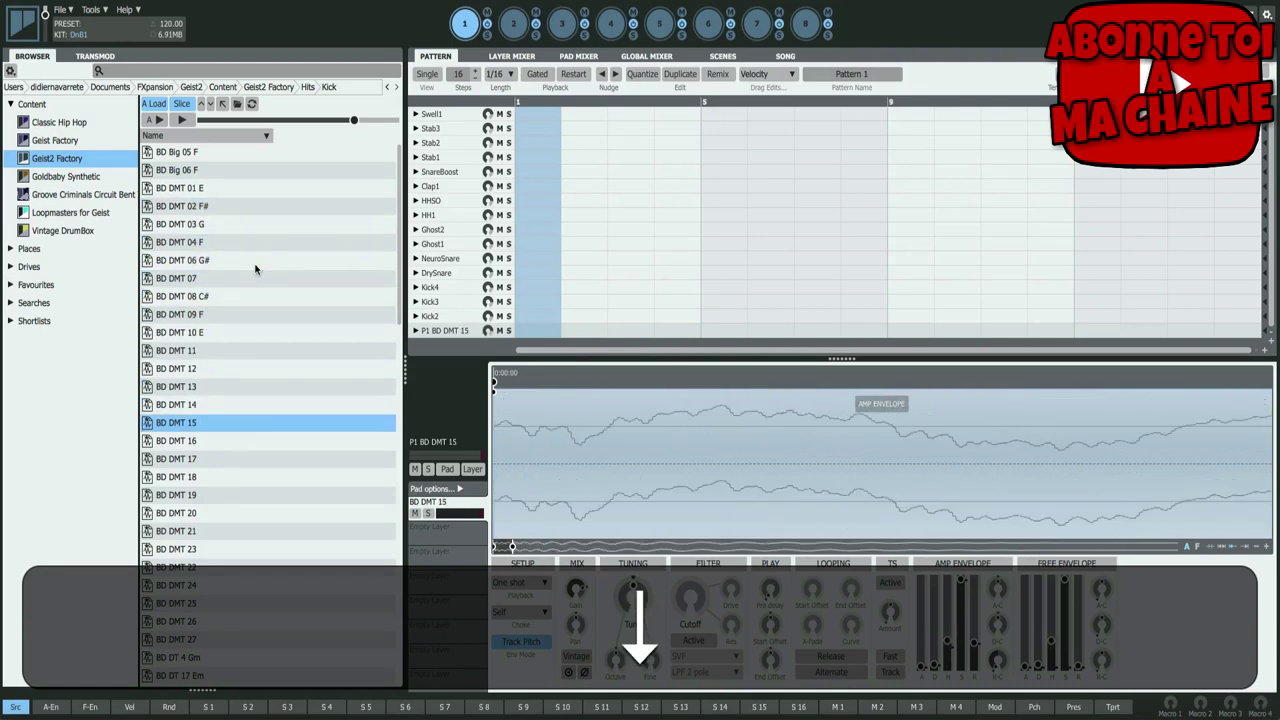
# - Step back and forth through the kick samples without preview, stopping on BD DMT 06 G#
pyautogui.press('Up')
pyautogui.press('Up')
pyautogui.press('Up')
pyautogui.press('Up')
pyautogui.press('Up')
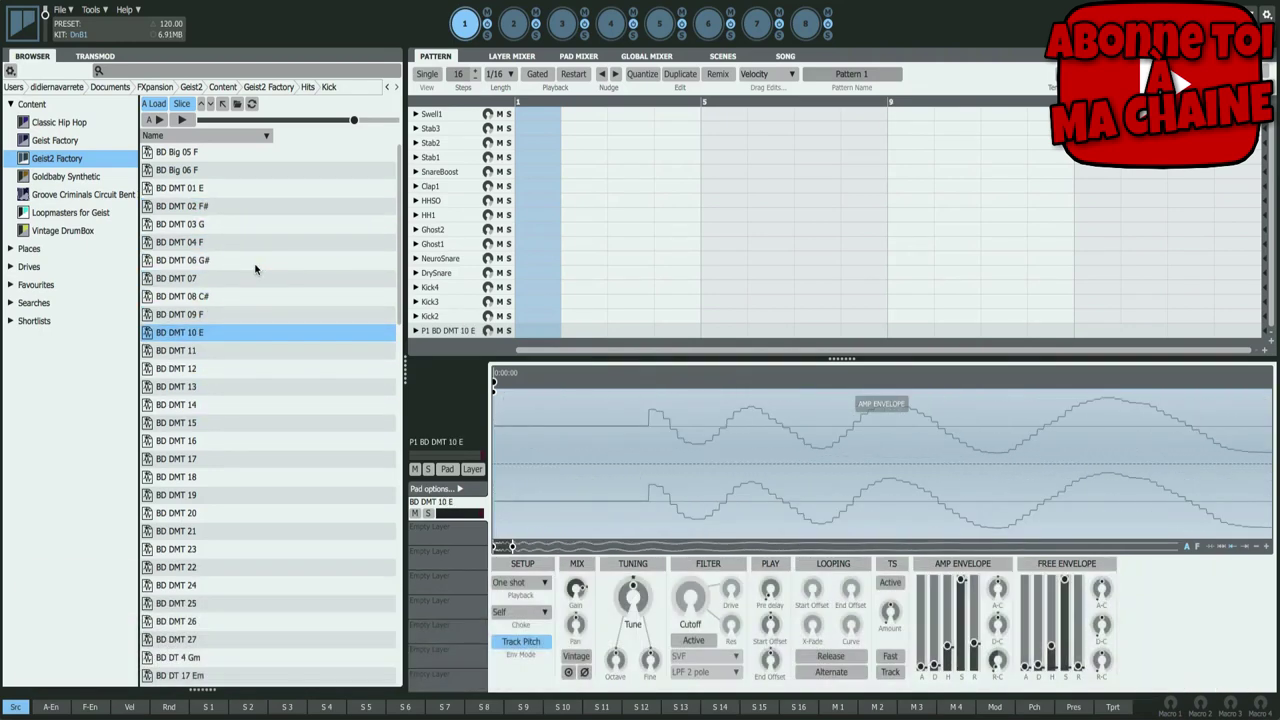
pyautogui.press('Up')
pyautogui.press('Up')
pyautogui.press('Up')
pyautogui.press('Up')
pyautogui.press('Down')
pyautogui.press('Down')
pyautogui.press('Down')
pyautogui.press('Down')
pyautogui.press('Down')
pyautogui.press('Down')
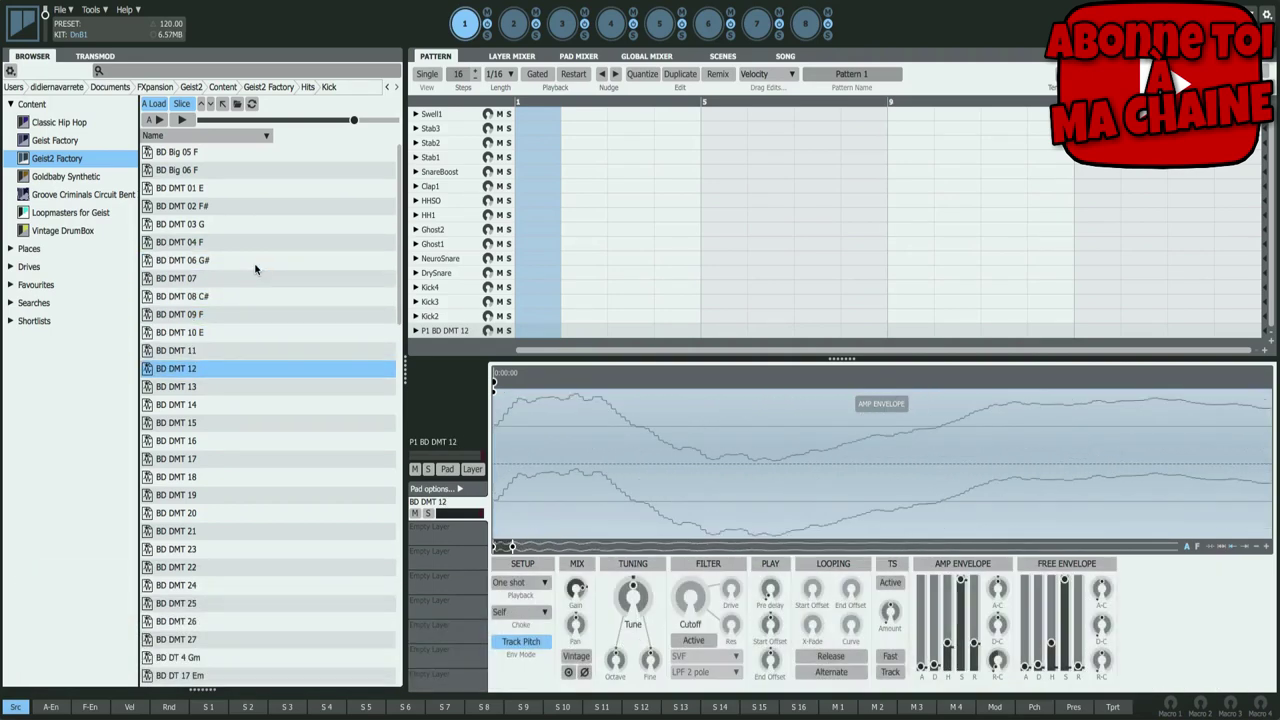
pyautogui.press('Up')
pyautogui.press('Up')
pyautogui.press('Up')
pyautogui.press('Up')
pyautogui.press('Up')
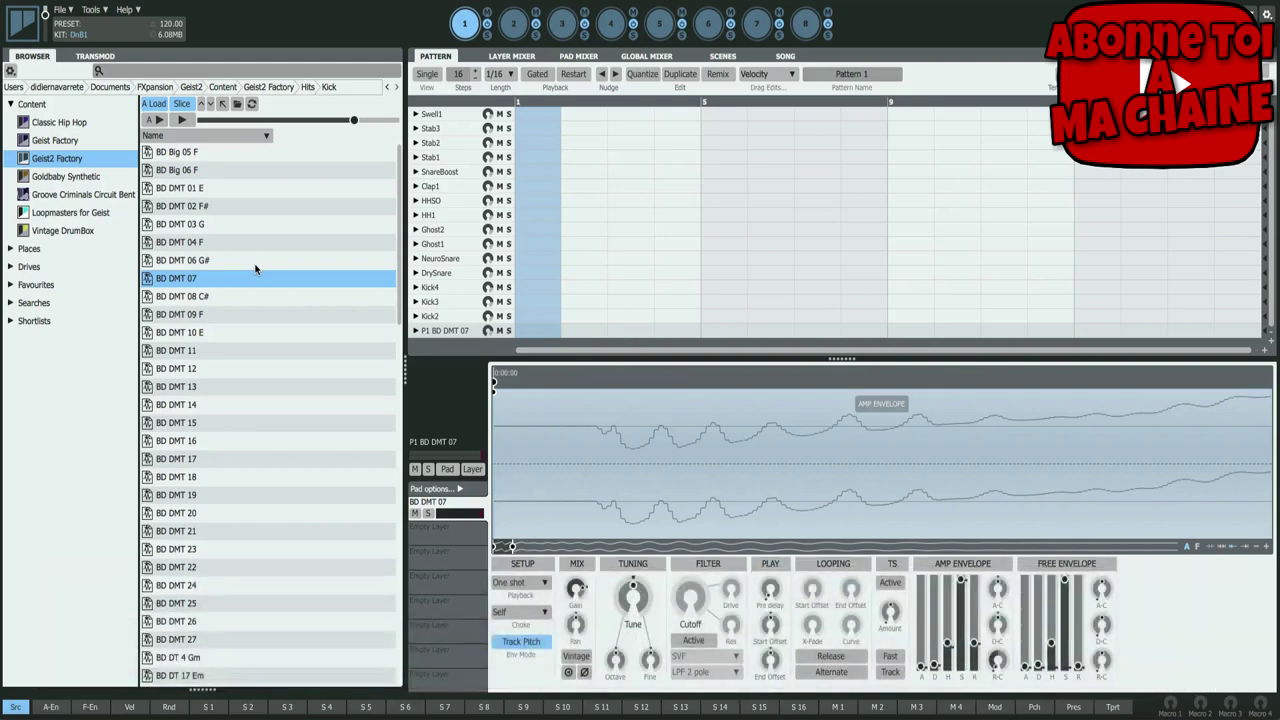
pyautogui.press('Up')
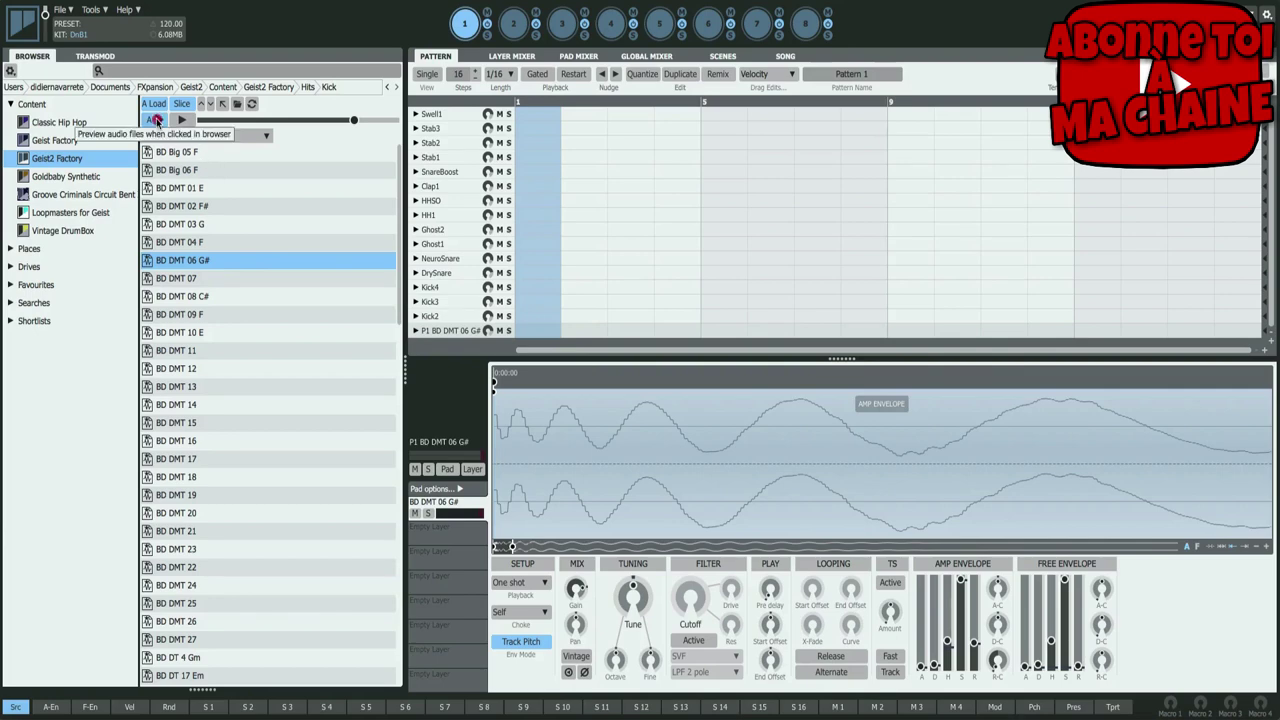
# - Turn on automatic preview of audio files in the browser and step down the kick samples to BD DMT 14
pyautogui.click(155, 120)
pyautogui.press('Down')
pyautogui.press('Down')
pyautogui.press('Down')
pyautogui.press('Down')
pyautogui.press('Down')
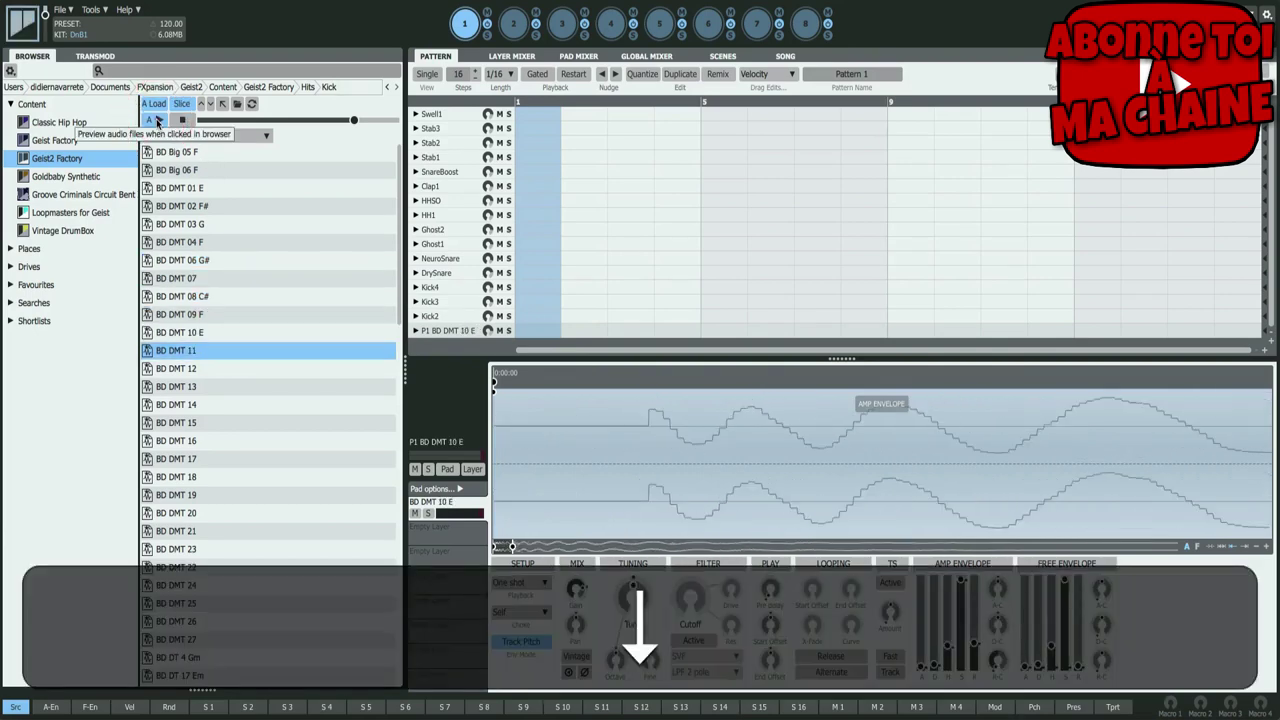
pyautogui.press('Down')
pyautogui.press('Down')
pyautogui.press('Down')
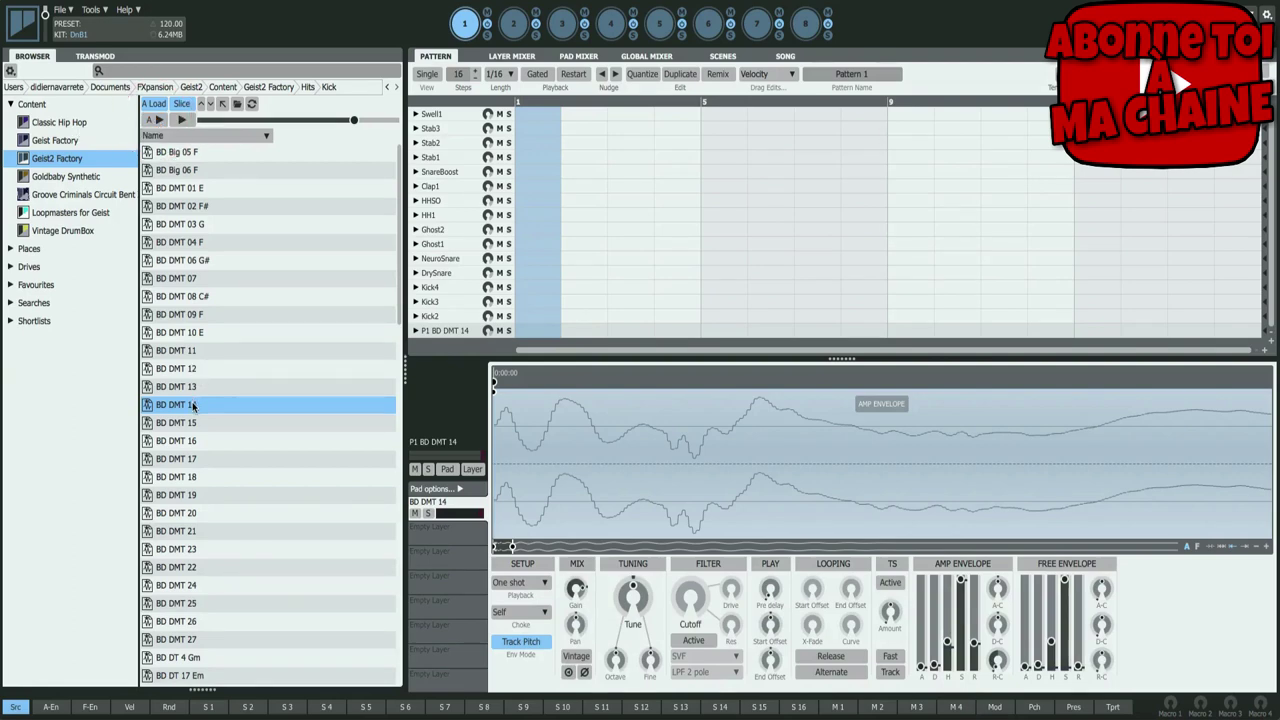
# - Select the kick sample BD DMT 10 E, preview it manually and lower the browser's preview volume to roughly a third
pyautogui.click(185, 333)
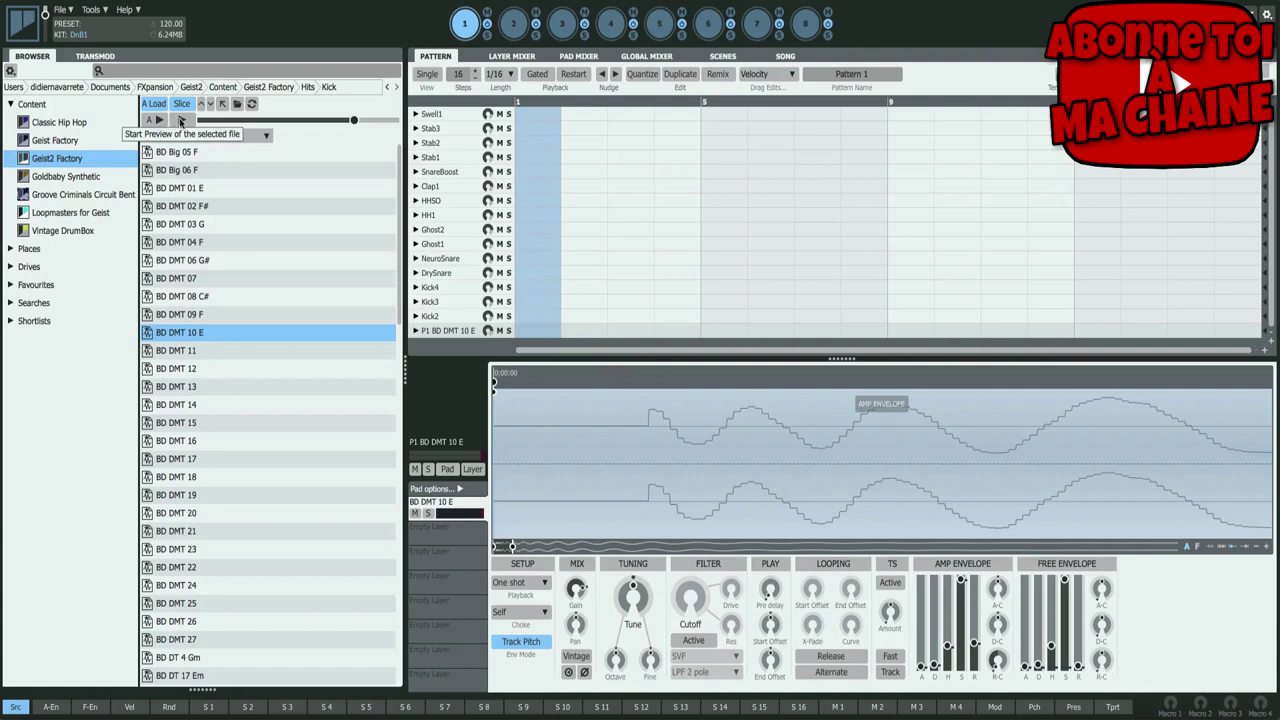
pyautogui.click(181, 120)
pyautogui.moveTo(353, 120); pyautogui.dragTo(270, 120)
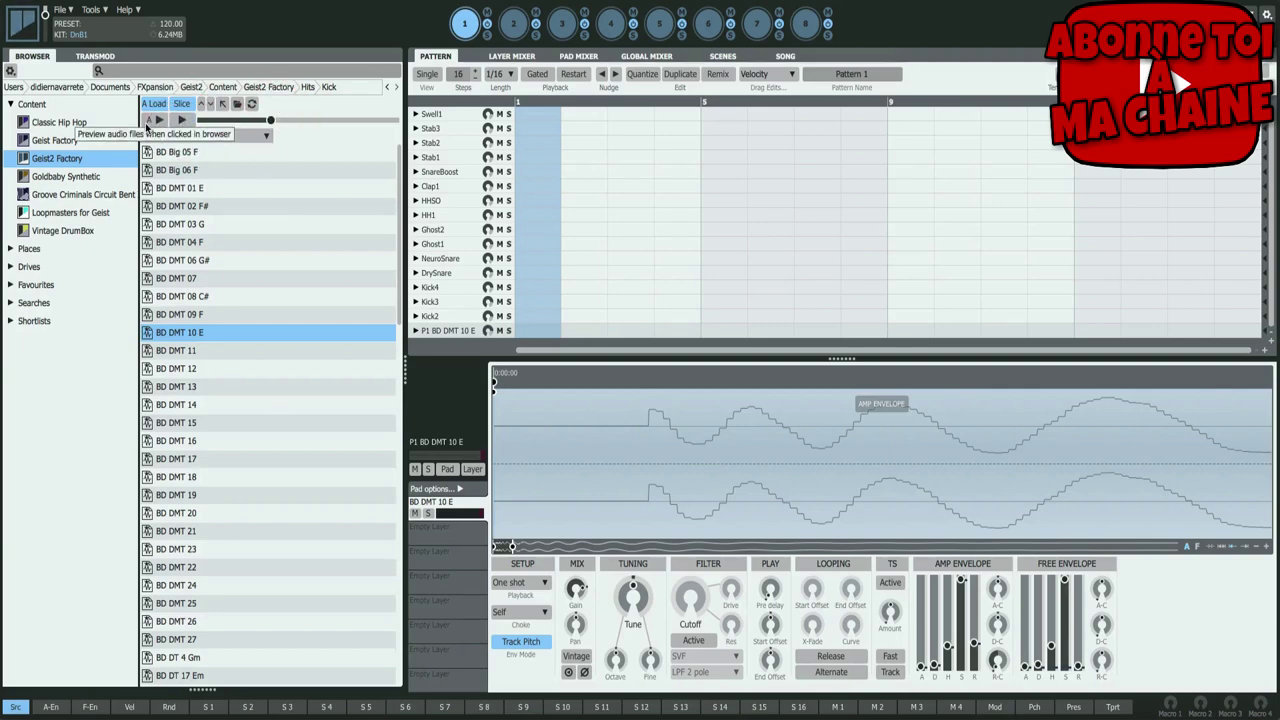
# - Turn on automatic preview of audio files and step up and down the kick samples, stopping on BD DMT 12
pyautogui.click(151, 120)
pyautogui.press('Up')
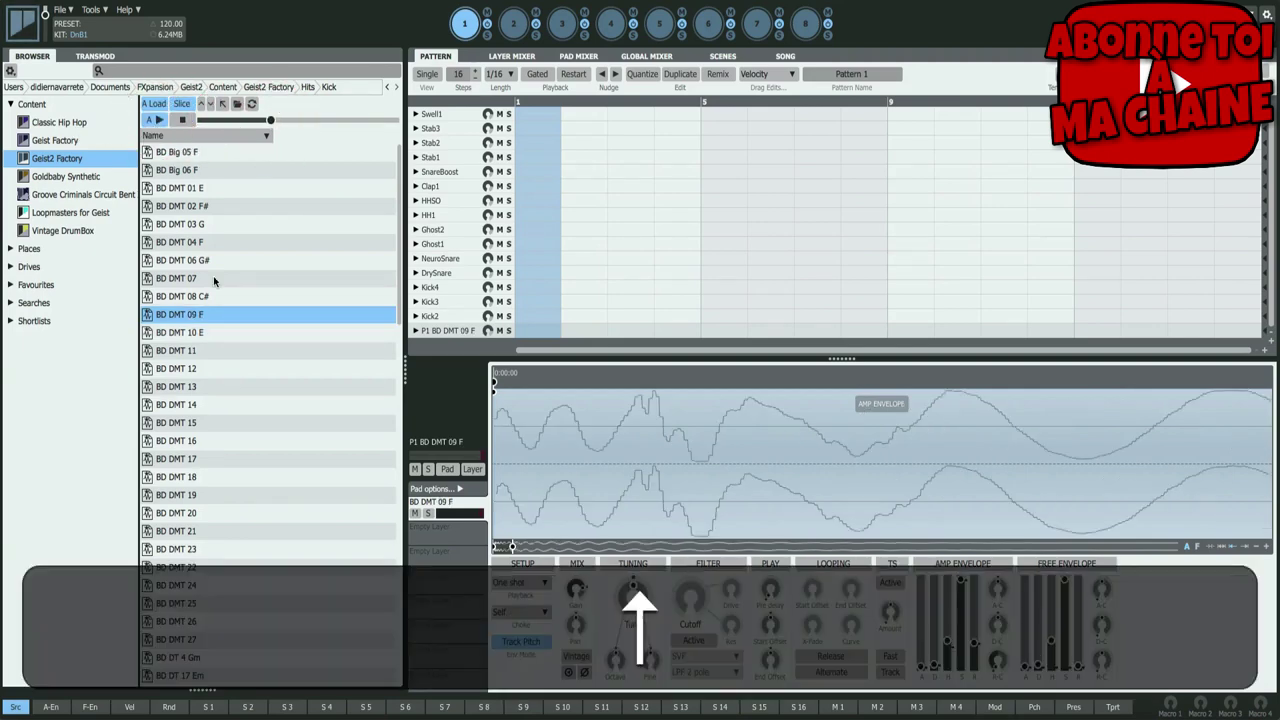
pyautogui.press('Up')
pyautogui.press('Down')
pyautogui.press('Down')
pyautogui.press('Down')
pyautogui.press('Down')
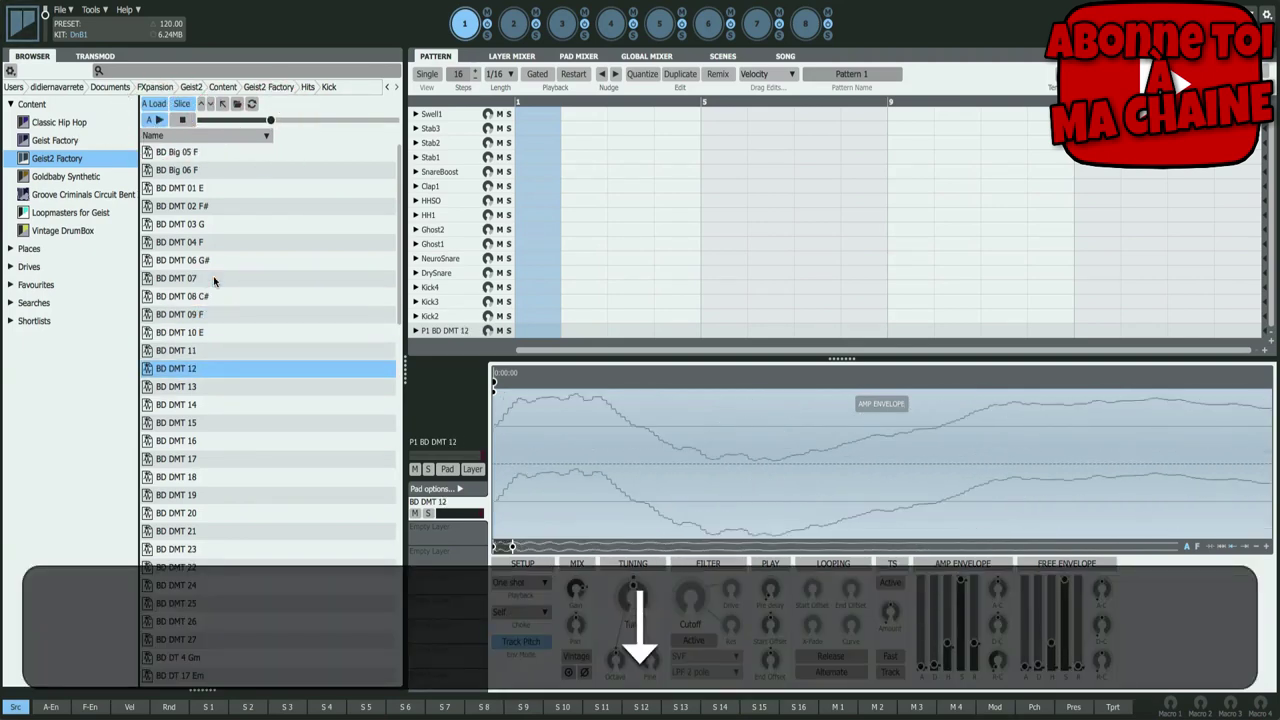
# - Raise the preview volume slightly and step down and back up the kick samples to BD DMT 11
pyautogui.click(272, 120)
pyautogui.moveTo(272, 120); pyautogui.dragTo(288, 121)
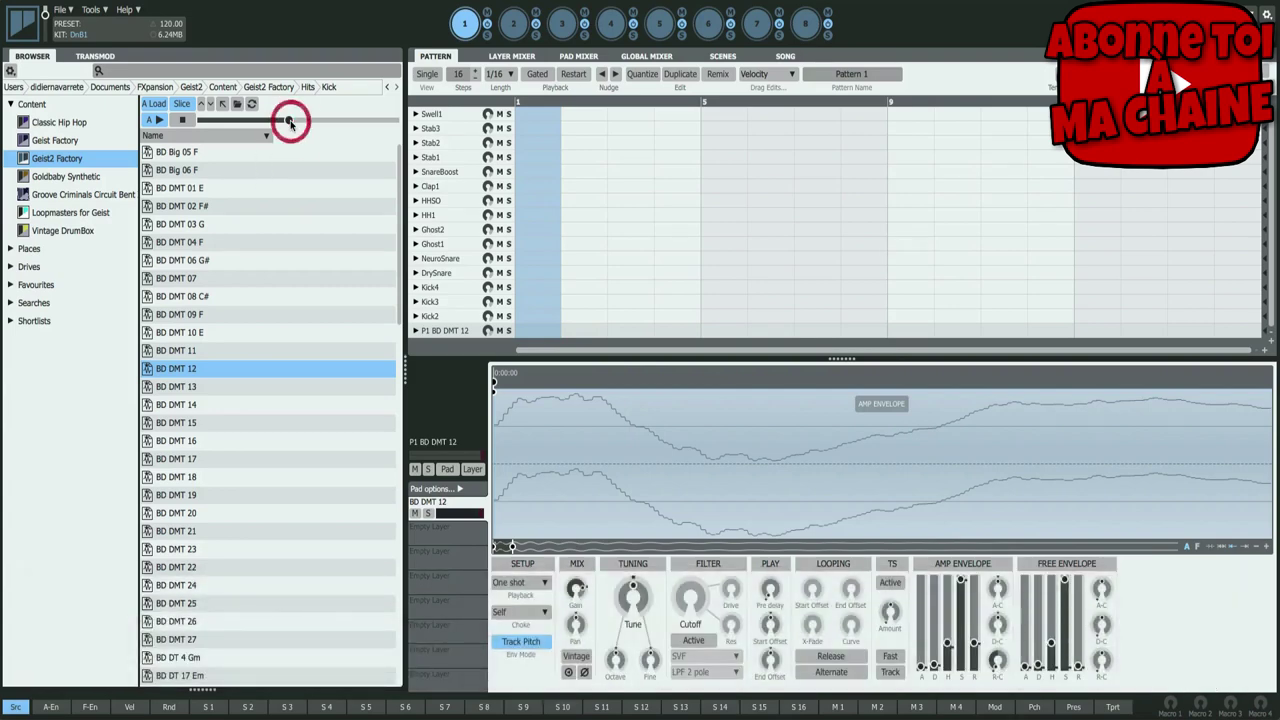
pyautogui.press('Down')
pyautogui.press('Down')
pyautogui.press('Down')
pyautogui.press('Up')
pyautogui.press('Up')
pyautogui.press('Up')
pyautogui.press('Up')
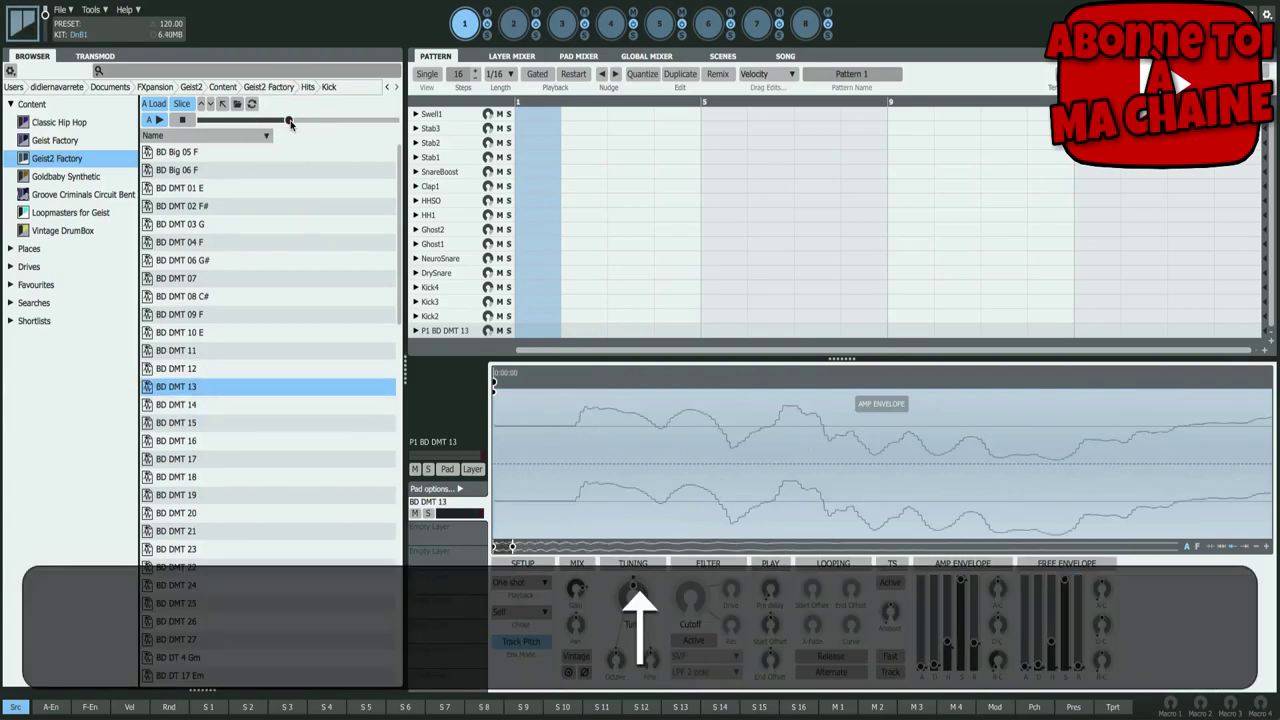
# - Open the HiHat folder of the factory hits and step down its samples to HH 03 2 with preview
pyautogui.press('Left')
pyautogui.press('Down')
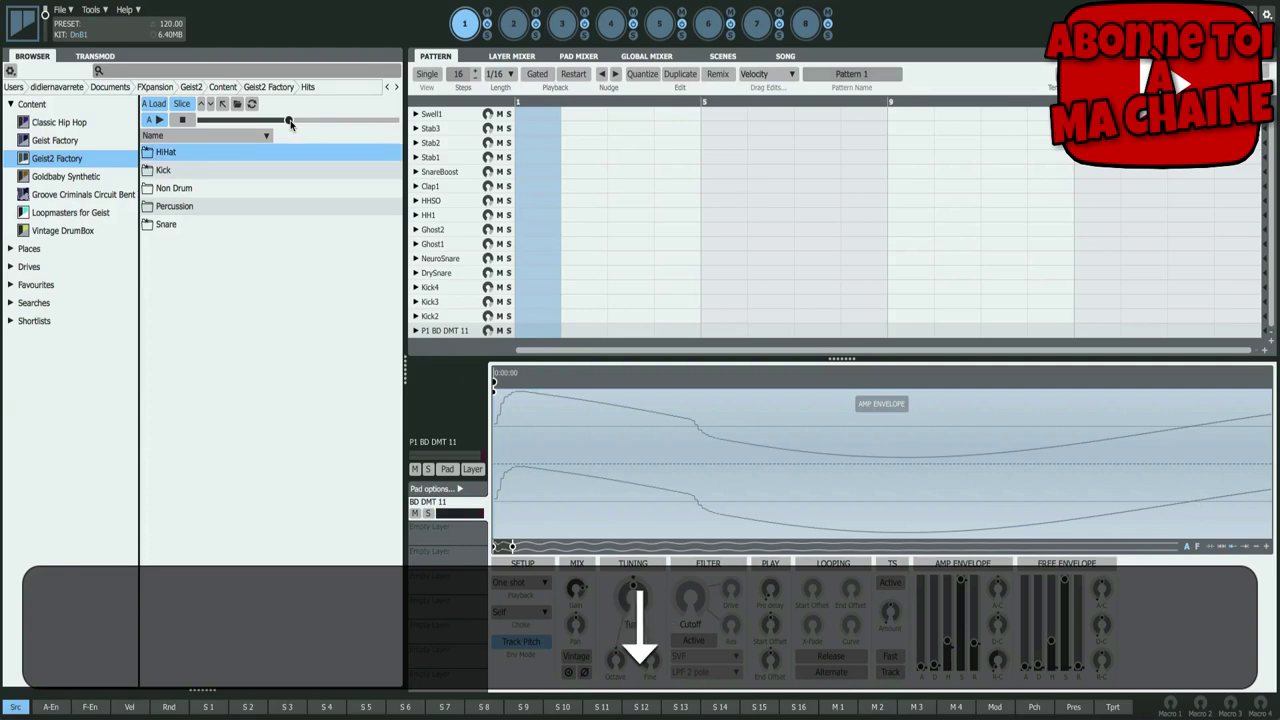
pyautogui.press('Return')
pyautogui.press('Up')
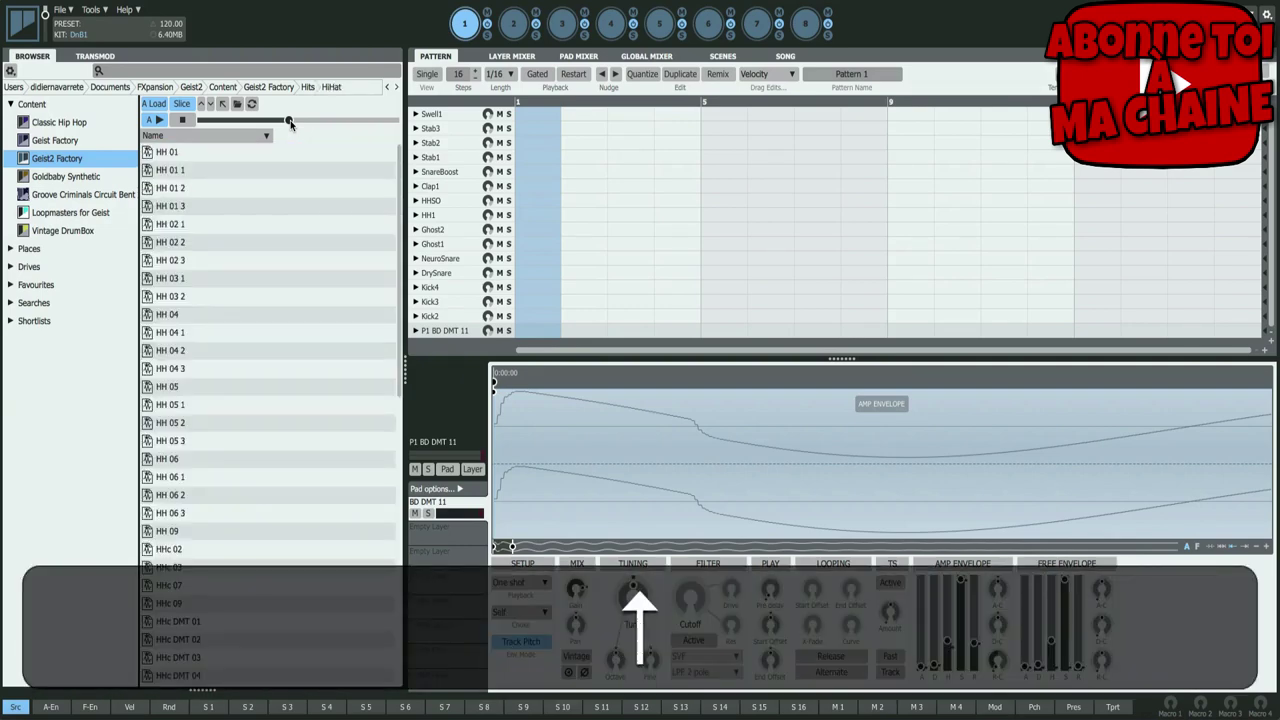
pyautogui.press('Down')
pyautogui.press('Down')
pyautogui.press('Down')
pyautogui.press('Down')
pyautogui.press('Down')
pyautogui.press('Down')
pyautogui.press('Down')
pyautogui.press('Down')
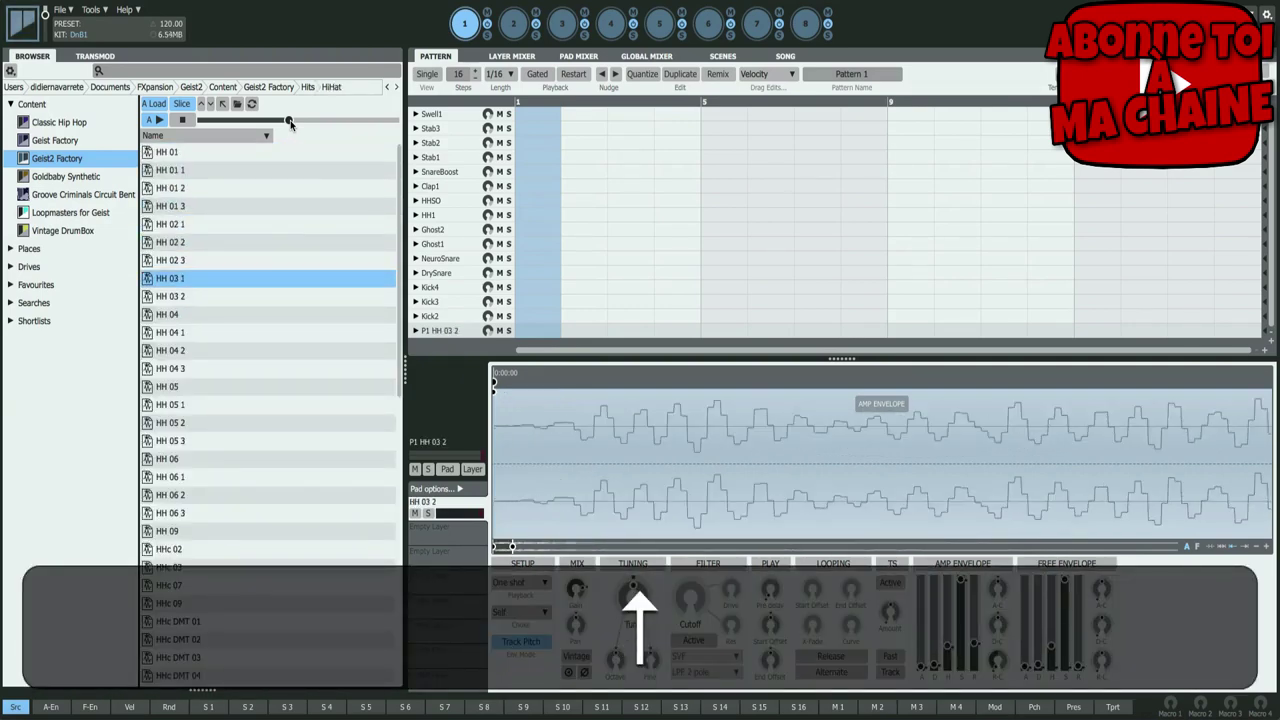
# - Step back up through the hi-hat samples to HH 01
pyautogui.press('Up')
pyautogui.press('Up')
pyautogui.press('Up')
pyautogui.press('Up')
pyautogui.press('Up')
pyautogui.press('Up')
pyautogui.press('Up')
# - Go back to the Kick folder of the factory hits and step down its samples to BD DMT 06 G#
pyautogui.press('Left')
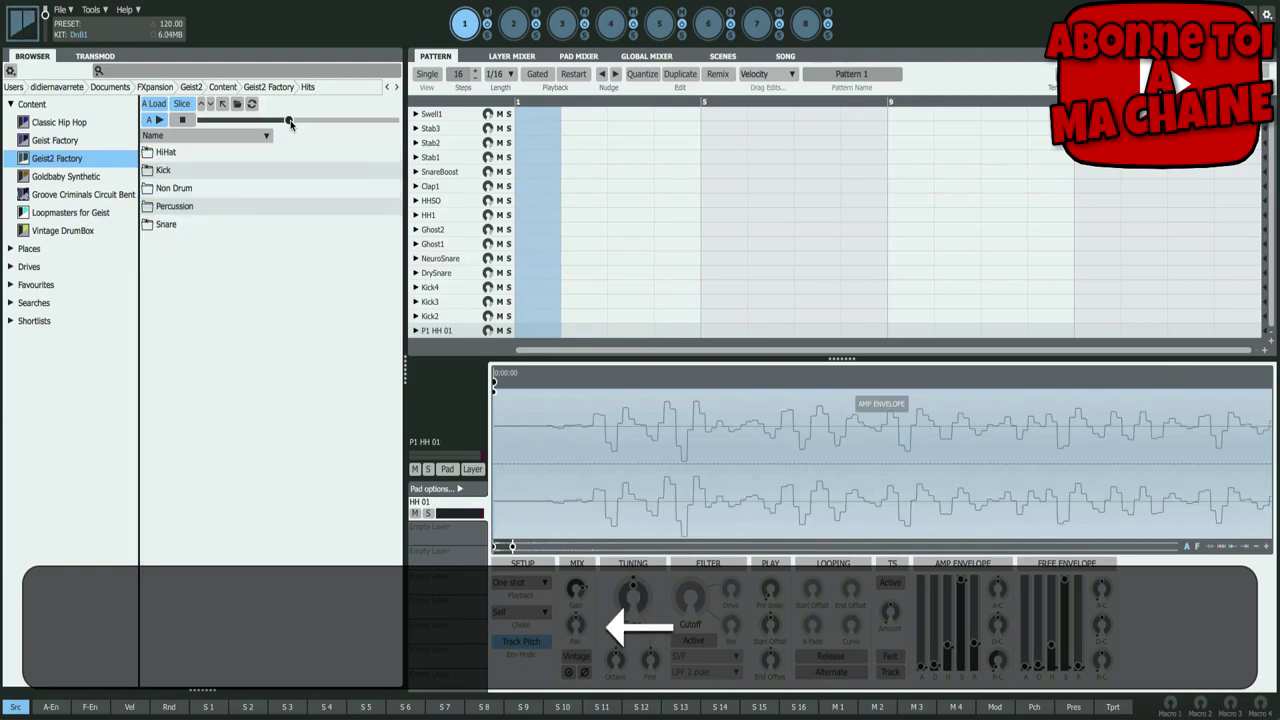
pyautogui.press('Down')
pyautogui.press('Down')
pyautogui.press('Return')
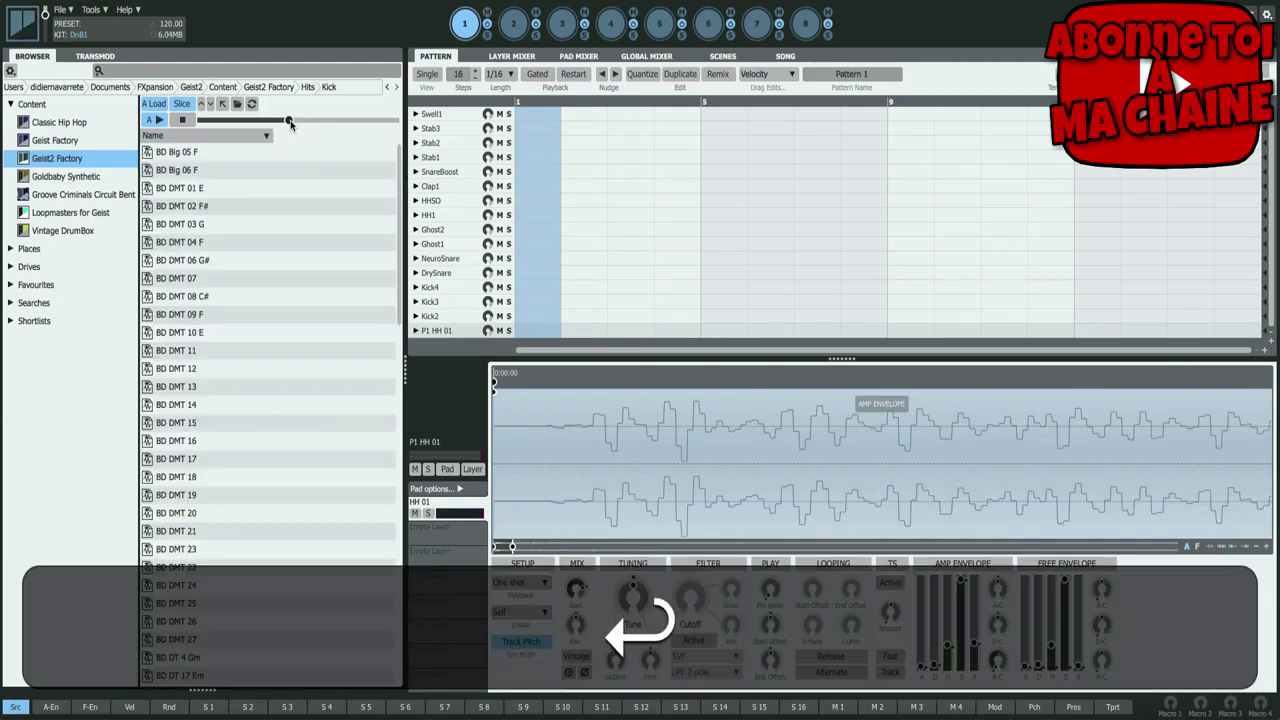
pyautogui.press('Down')
pyautogui.press('Down')
pyautogui.press('Down')
pyautogui.press('Down')
pyautogui.press('Down')
pyautogui.press('Down')
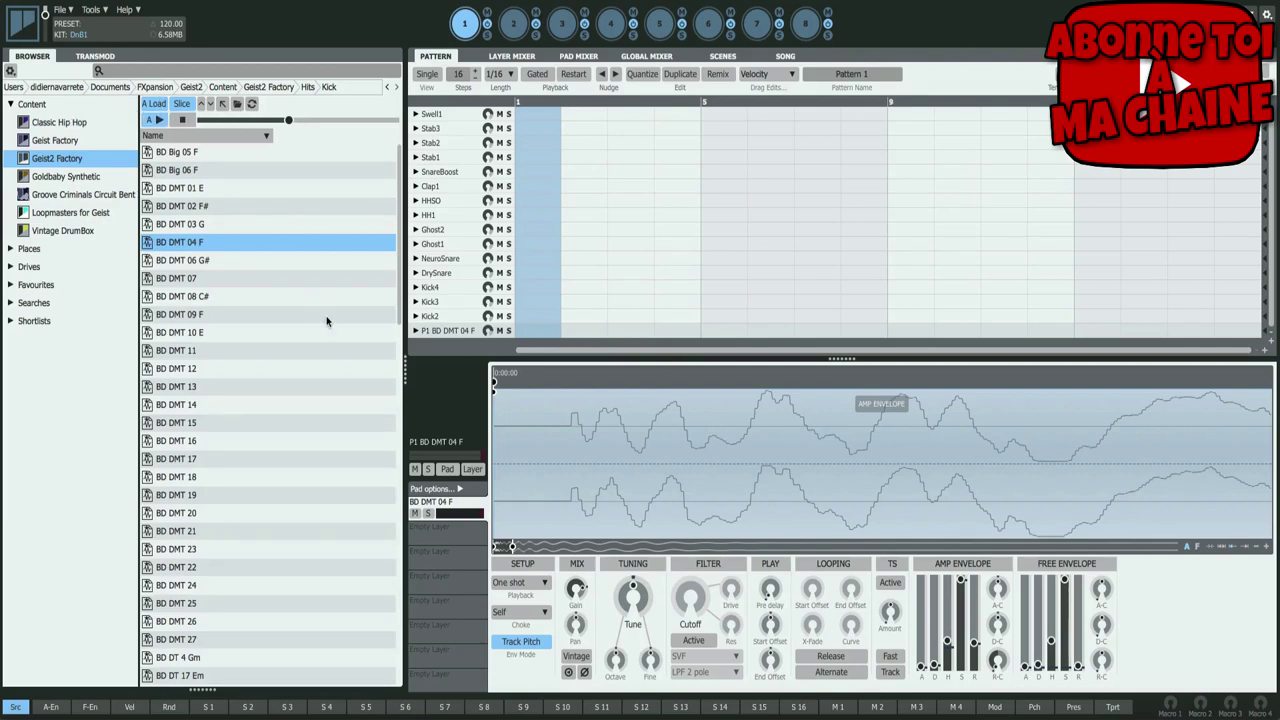
pyautogui.press('Down')
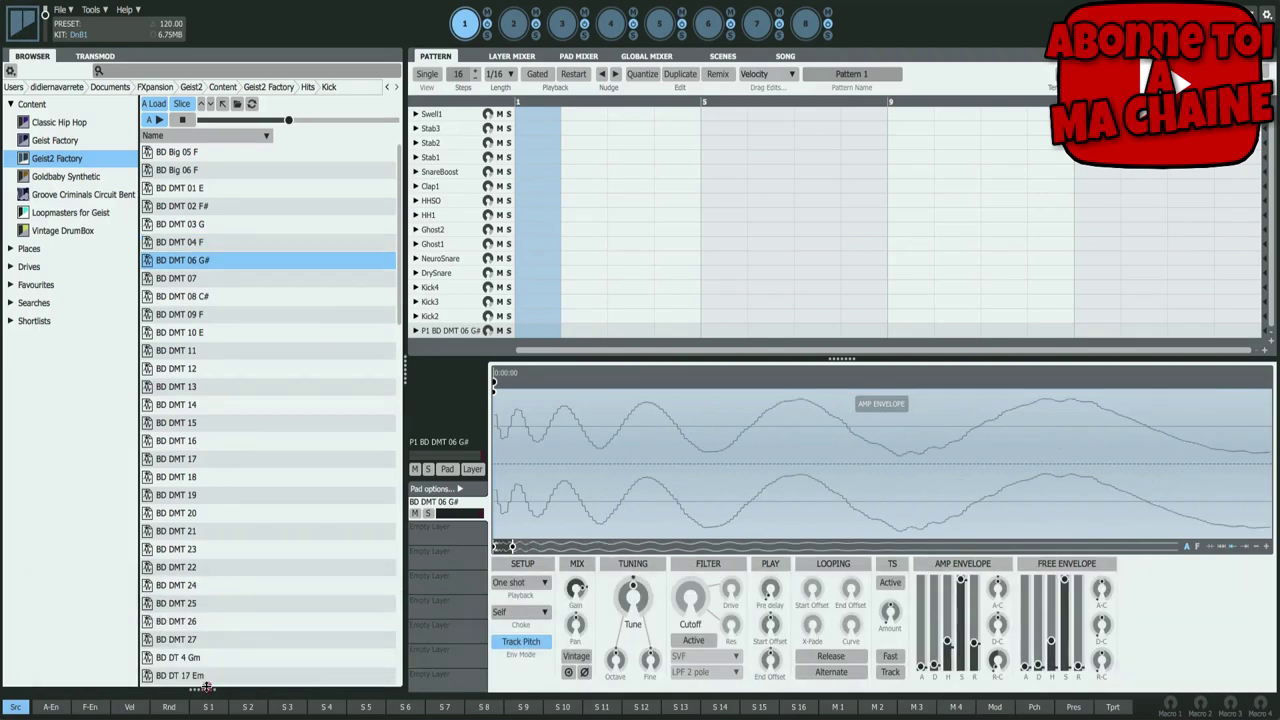
# - Reveal the pad grid below the browser and load the kick samples BD DMT 07 to BD DMT 09 F one by one onto the first pad
pyautogui.moveTo(203, 684); pyautogui.dragTo(200, 464)
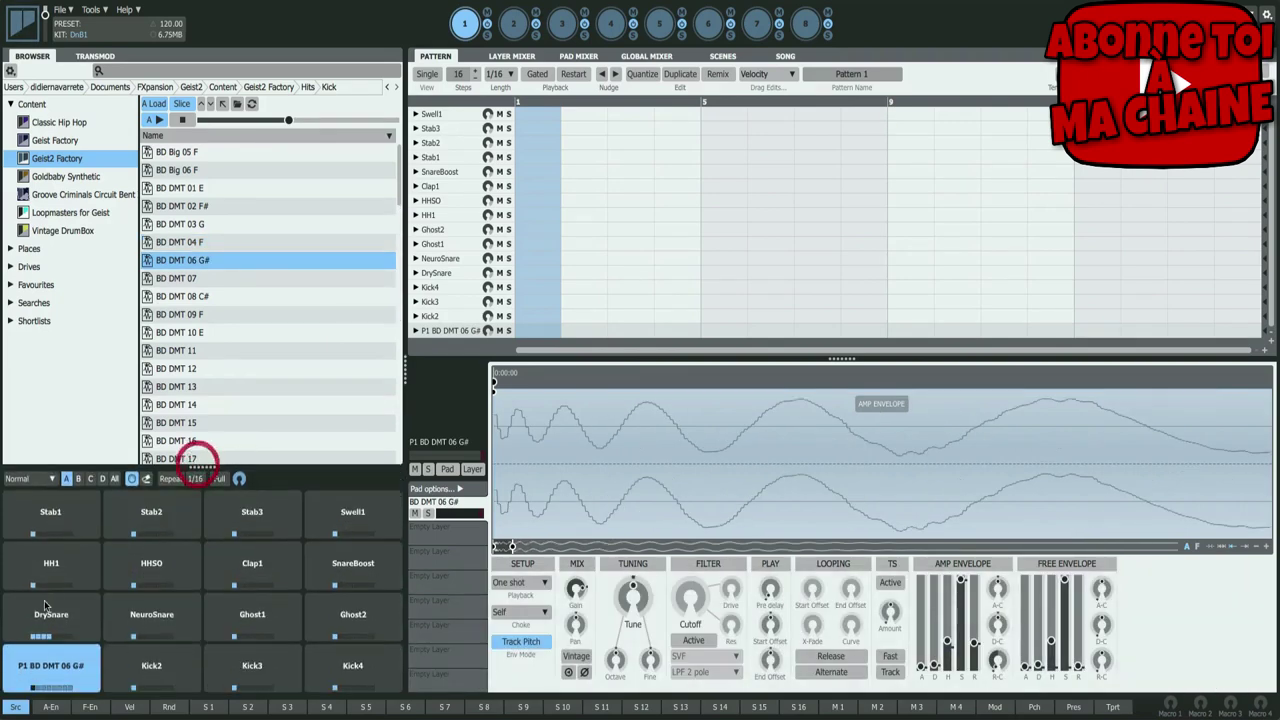
pyautogui.click(63, 670)
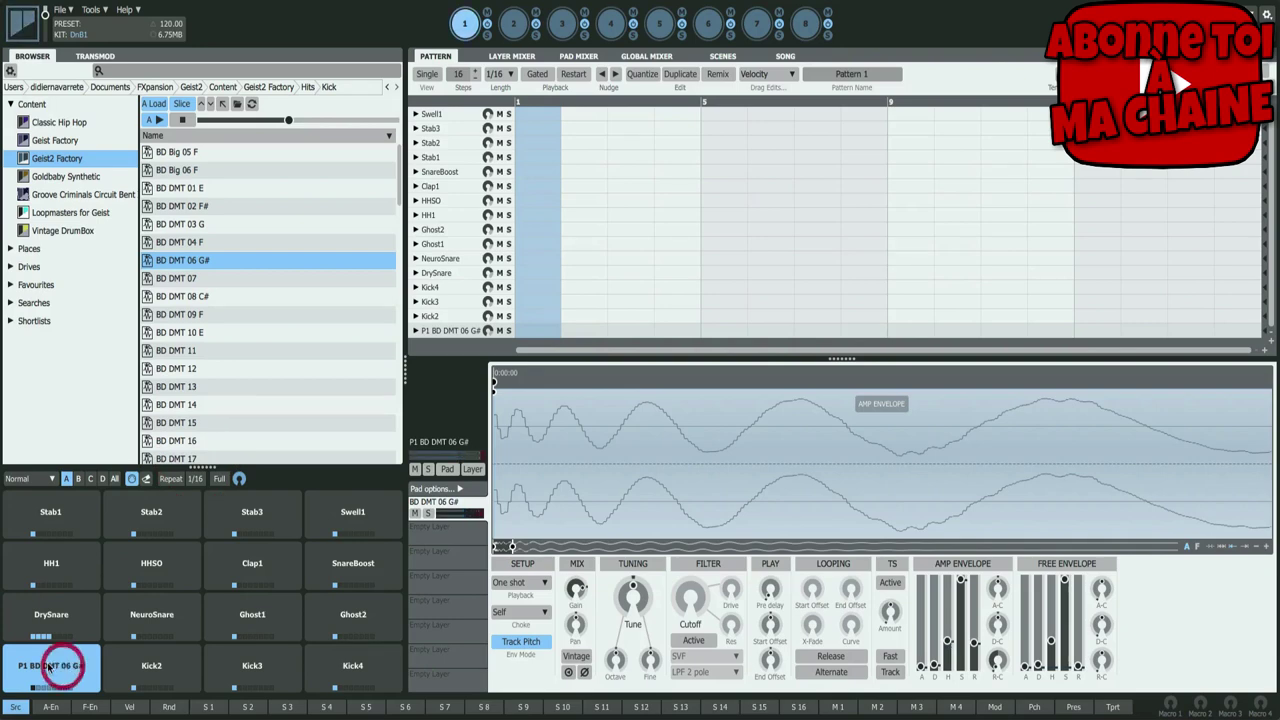
pyautogui.click(183, 284)
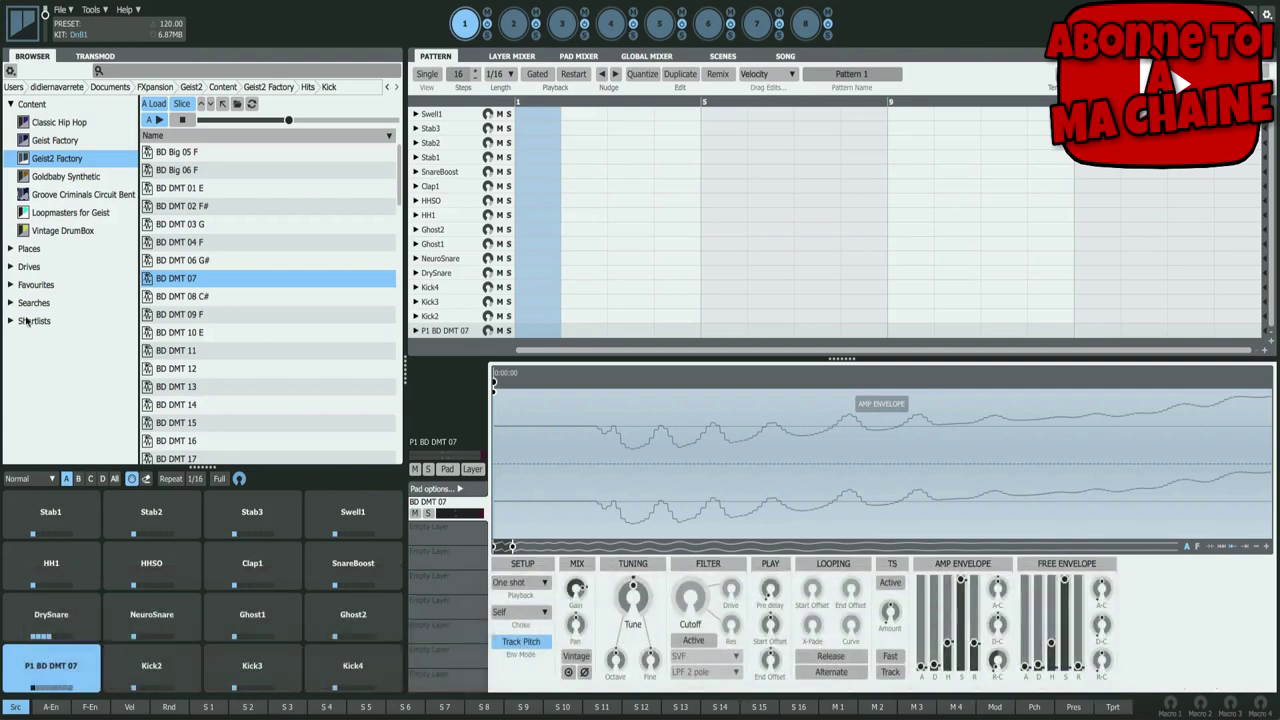
pyautogui.press('Down')
pyautogui.press('Down')
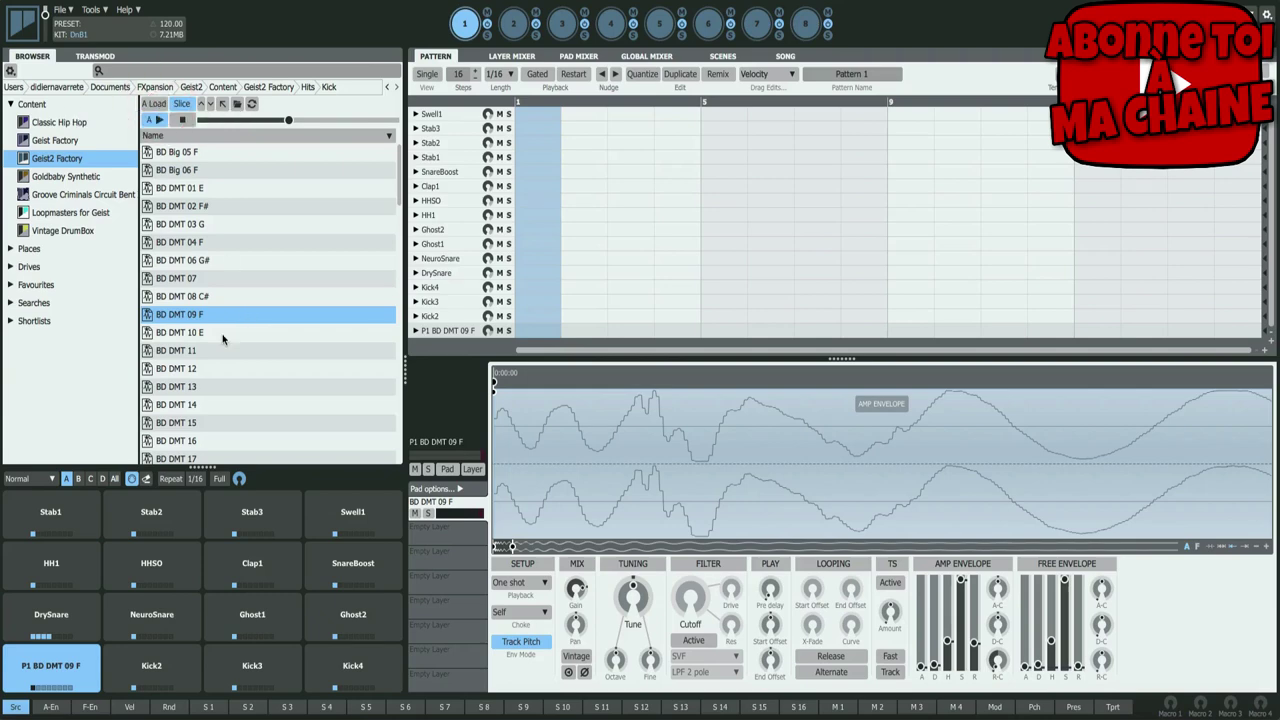
# - With automatic loading off, step down the kick samples to BD DMT 13, previewing them without changing the pad
pyautogui.press('Down')
pyautogui.press('Down')
pyautogui.press('Down')
pyautogui.press('Down')
# - Step back up to the kick sample BD DMT 03 G and place it manually on the Kick2 pad
pyautogui.press('Up')
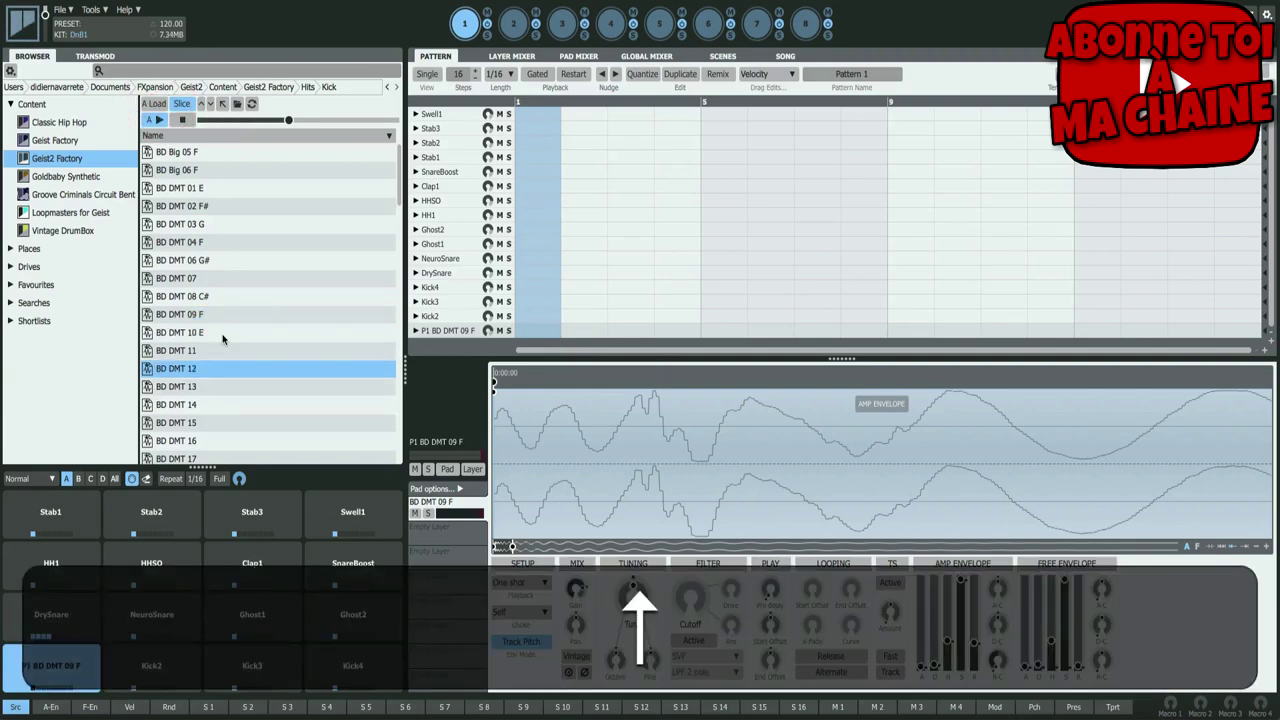
pyautogui.press('Up')
pyautogui.press('Up')
pyautogui.press('Up')
pyautogui.press('Up')
pyautogui.press('Up')
pyautogui.press('Up')
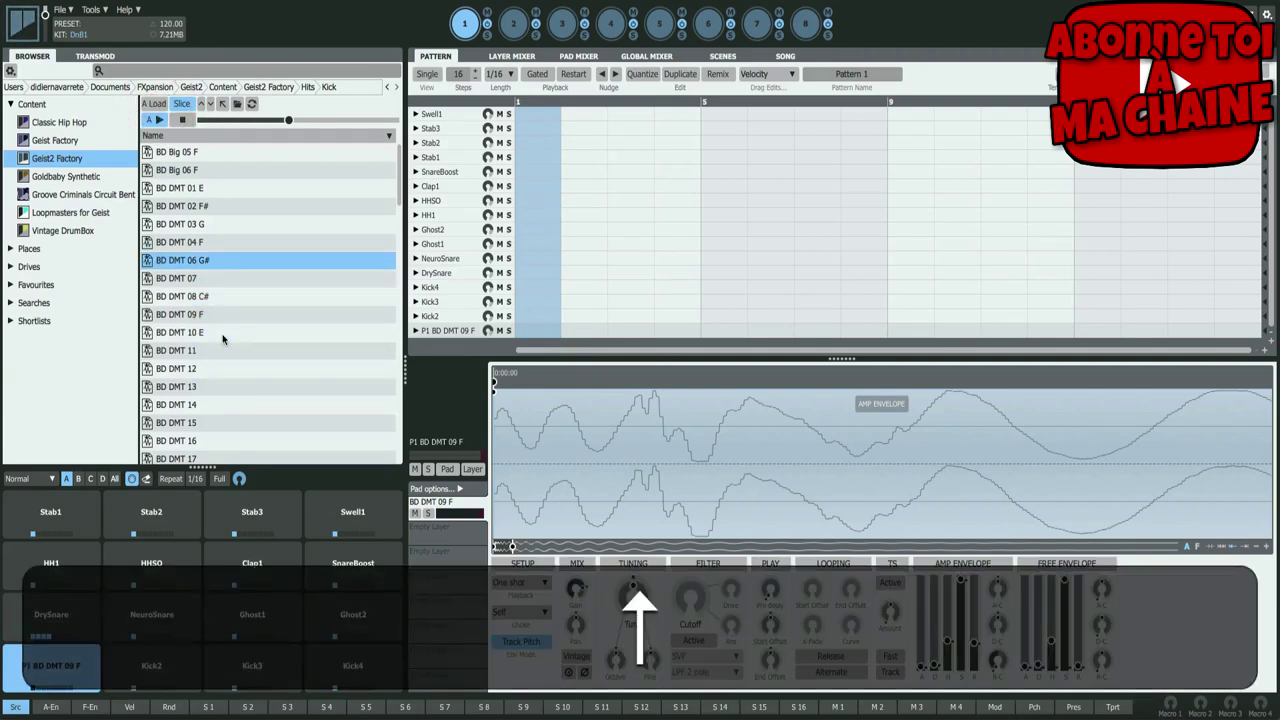
pyautogui.press('Up')
pyautogui.press('Up')
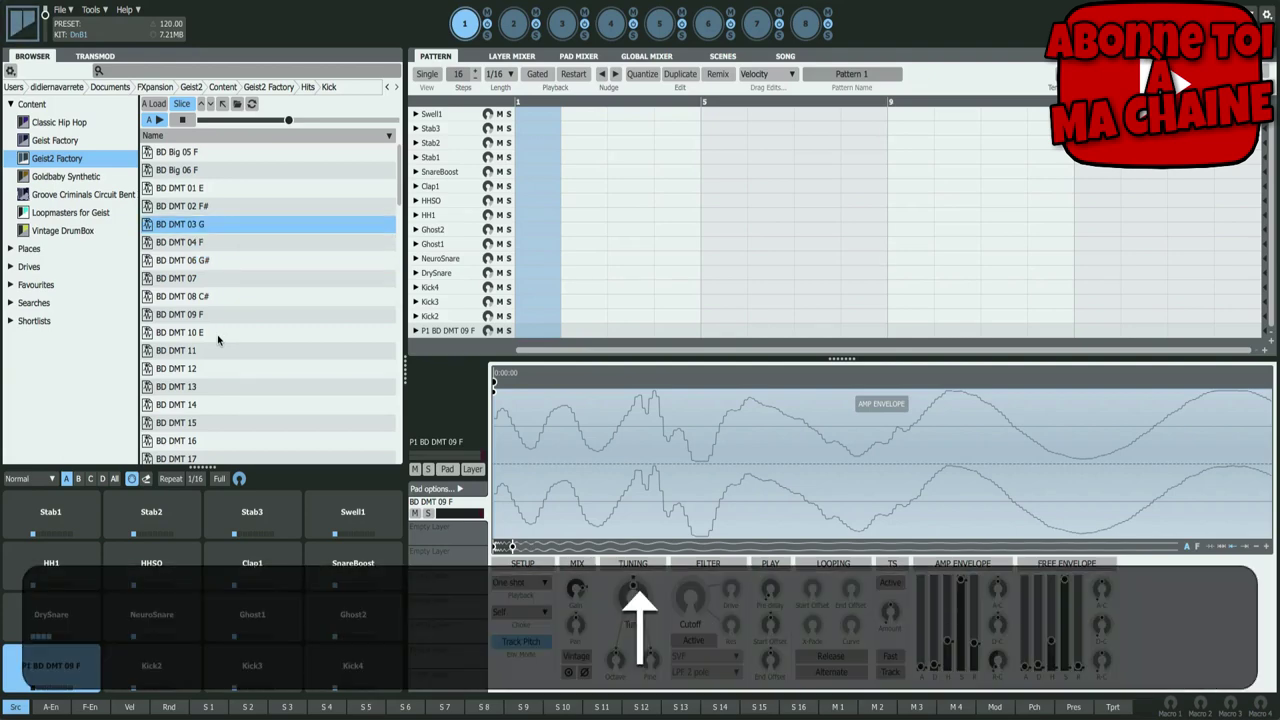
pyautogui.moveTo(172, 228); pyautogui.dragTo(172, 672)
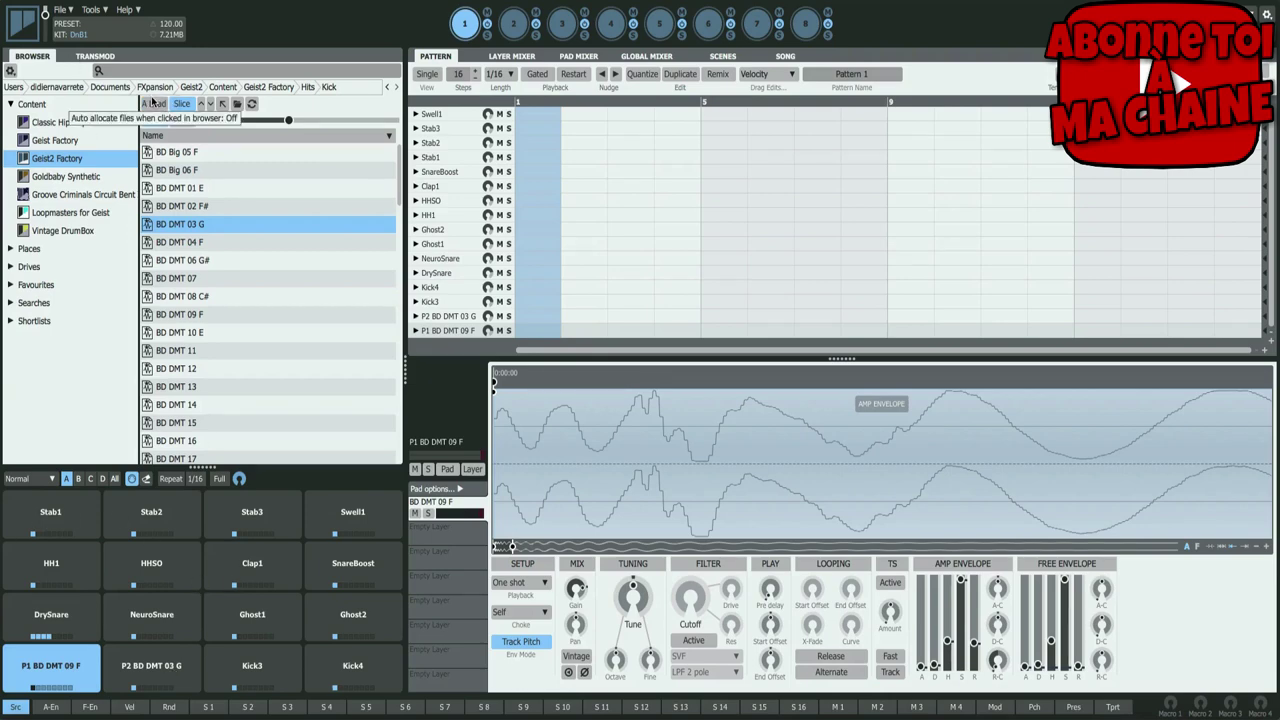
# - With automatic loading on, select the HH1 pad and step down the kick samples to load BD DMT 10 E onto it
pyautogui.click(60, 570)
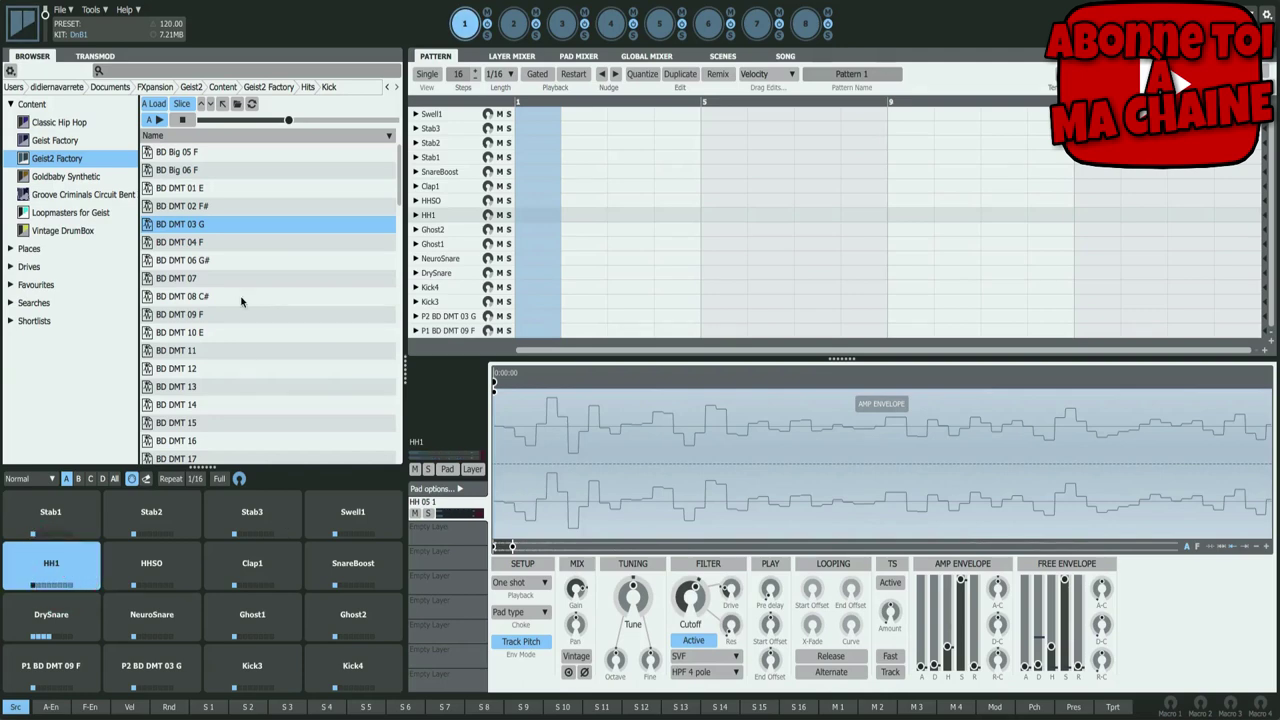
pyautogui.press('Down')
pyautogui.press('Down')
pyautogui.press('Down')
pyautogui.press('Down')
pyautogui.press('Down')
pyautogui.press('Down')
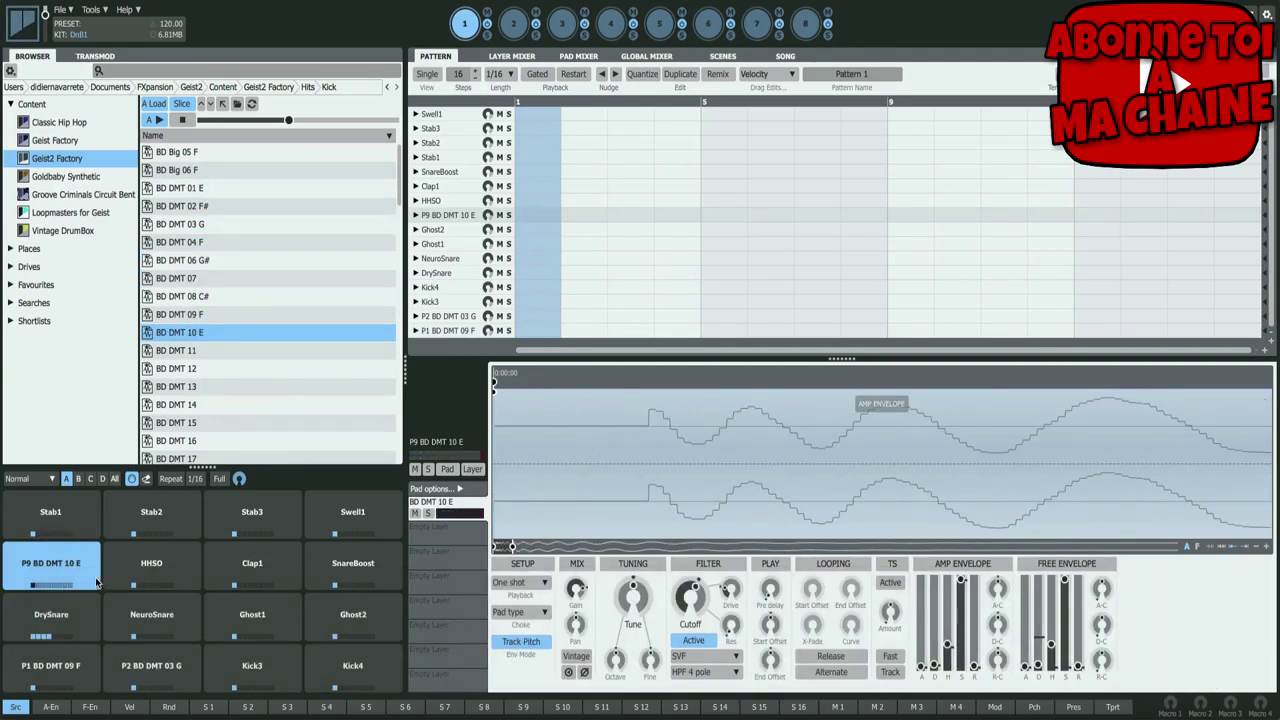
# - Select the Clap1 pad and step down the kick samples to load BD DMT 15 onto it
pyautogui.click(268, 570)
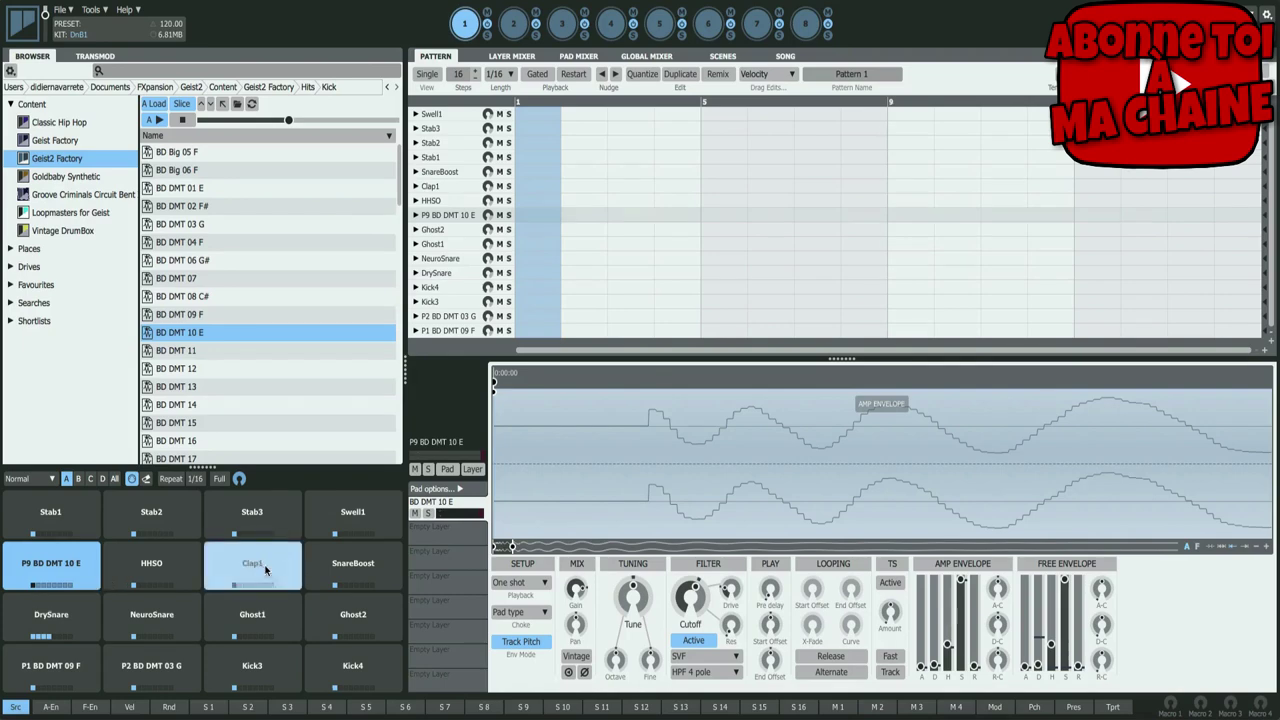
pyautogui.press('Down')
pyautogui.press('Down')
pyautogui.press('Down')
pyautogui.press('Down')
pyautogui.press('Down')
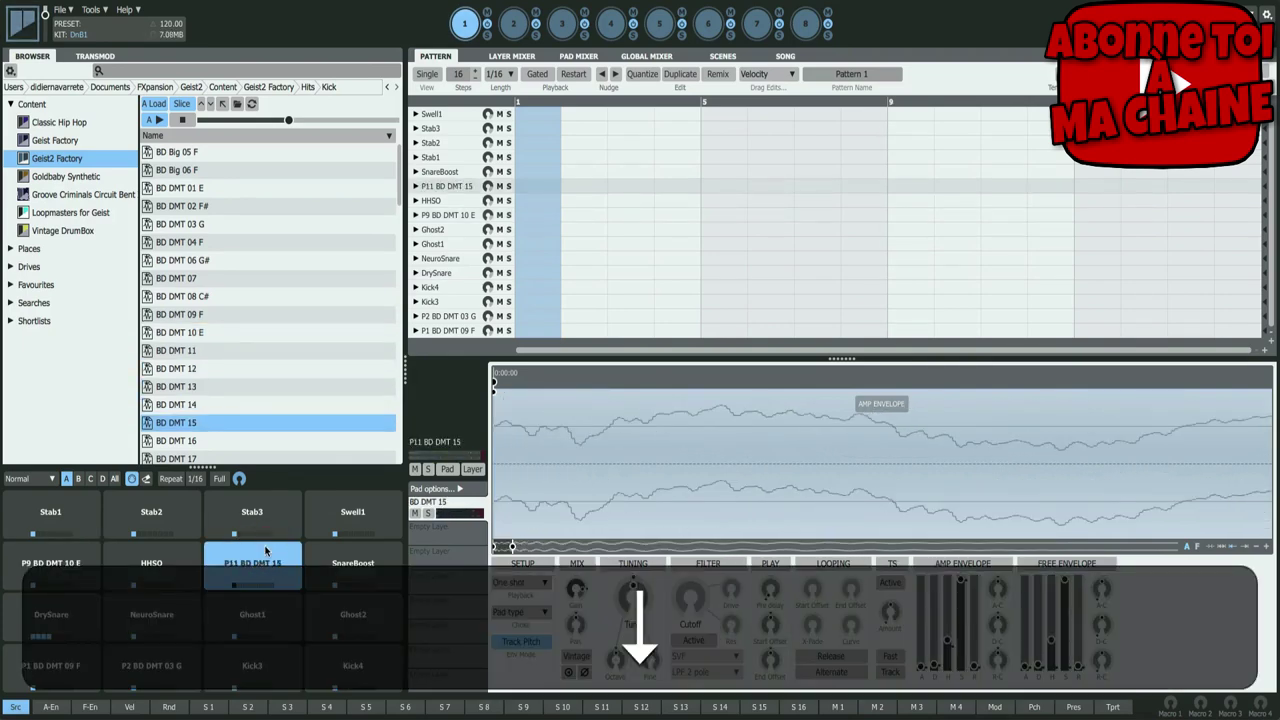
# - Select the first pad and open the Drum folder inside the Loops folder of the Geist2 Factory content
pyautogui.click(55, 565)
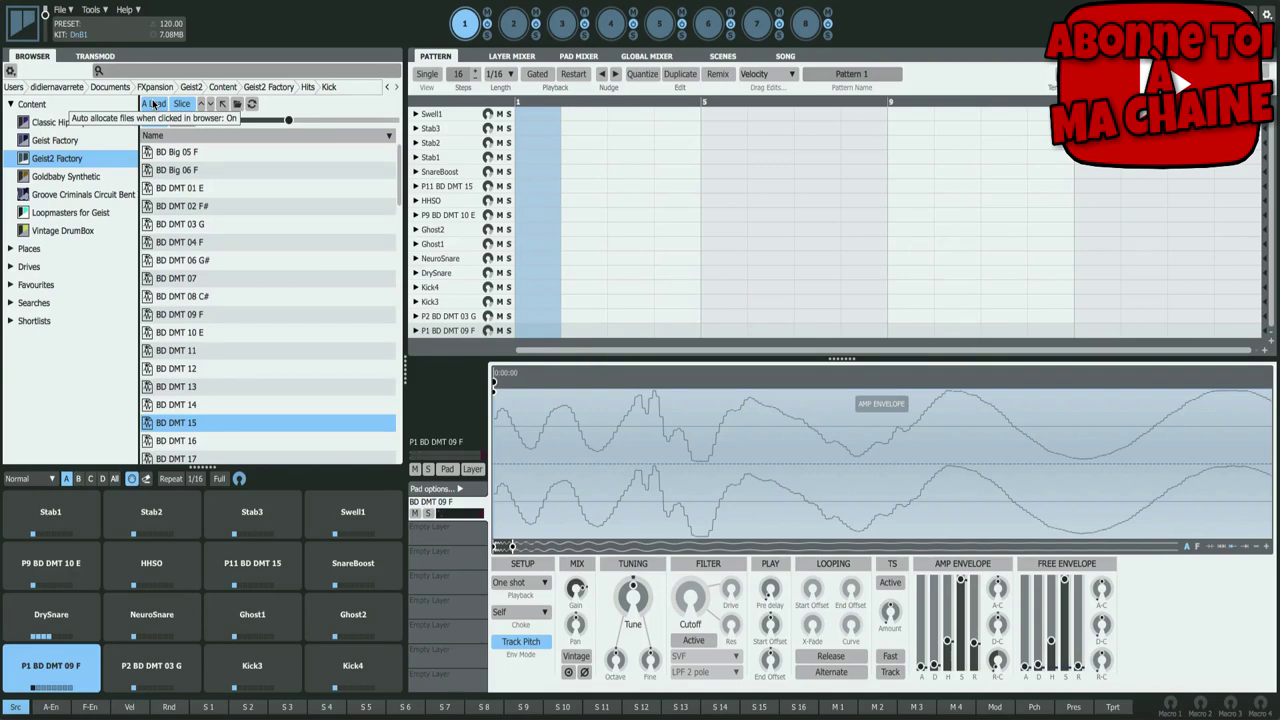
pyautogui.press('BackSpace')
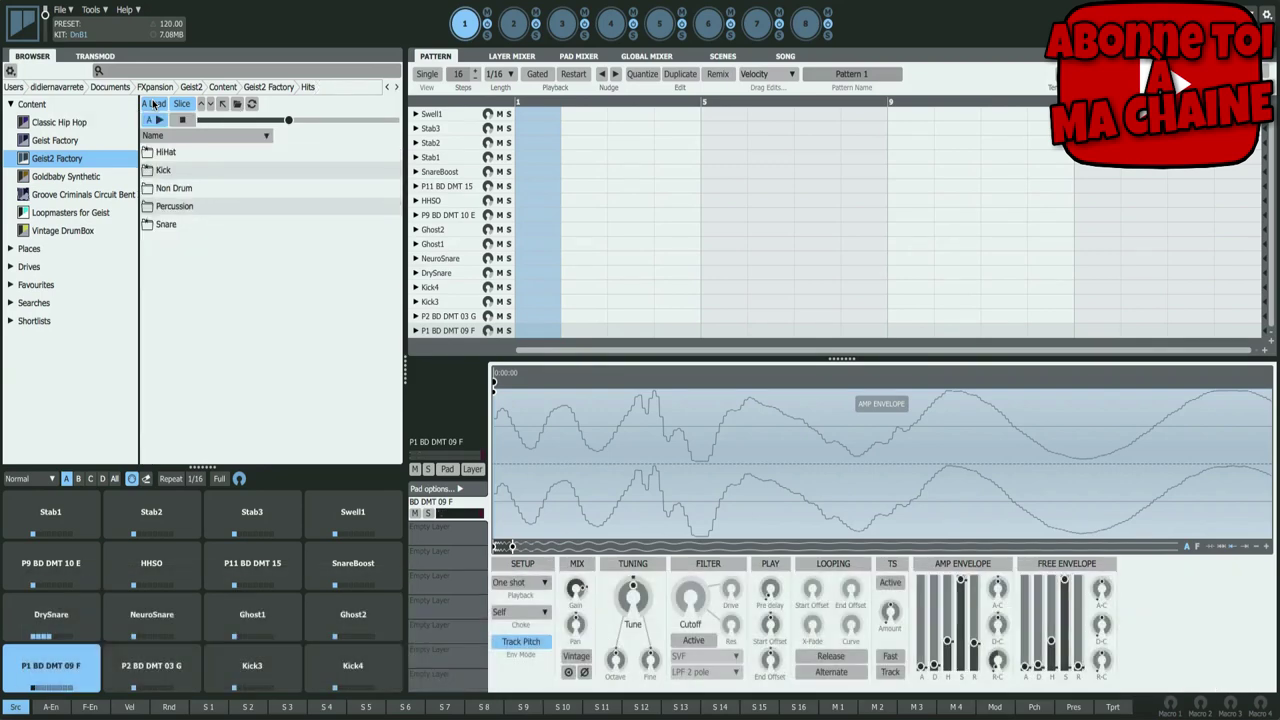
pyautogui.press('BackSpace')
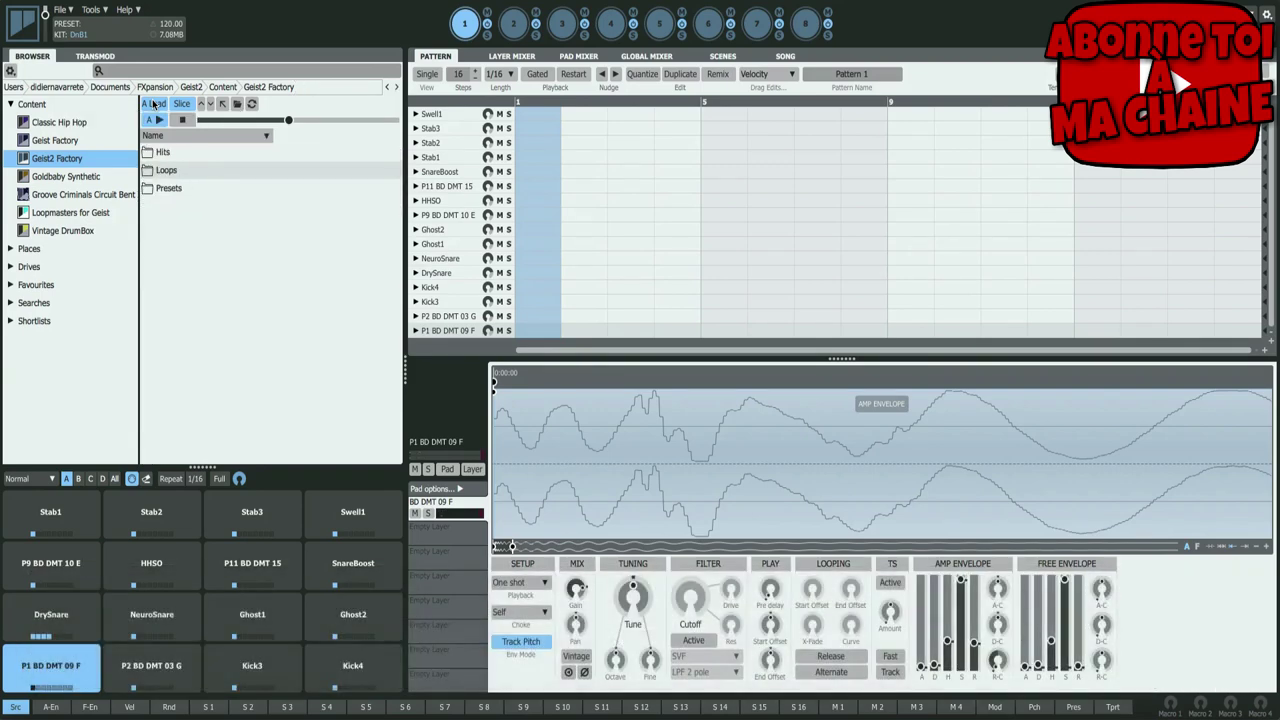
pyautogui.press('Down')
pyautogui.press('Down')
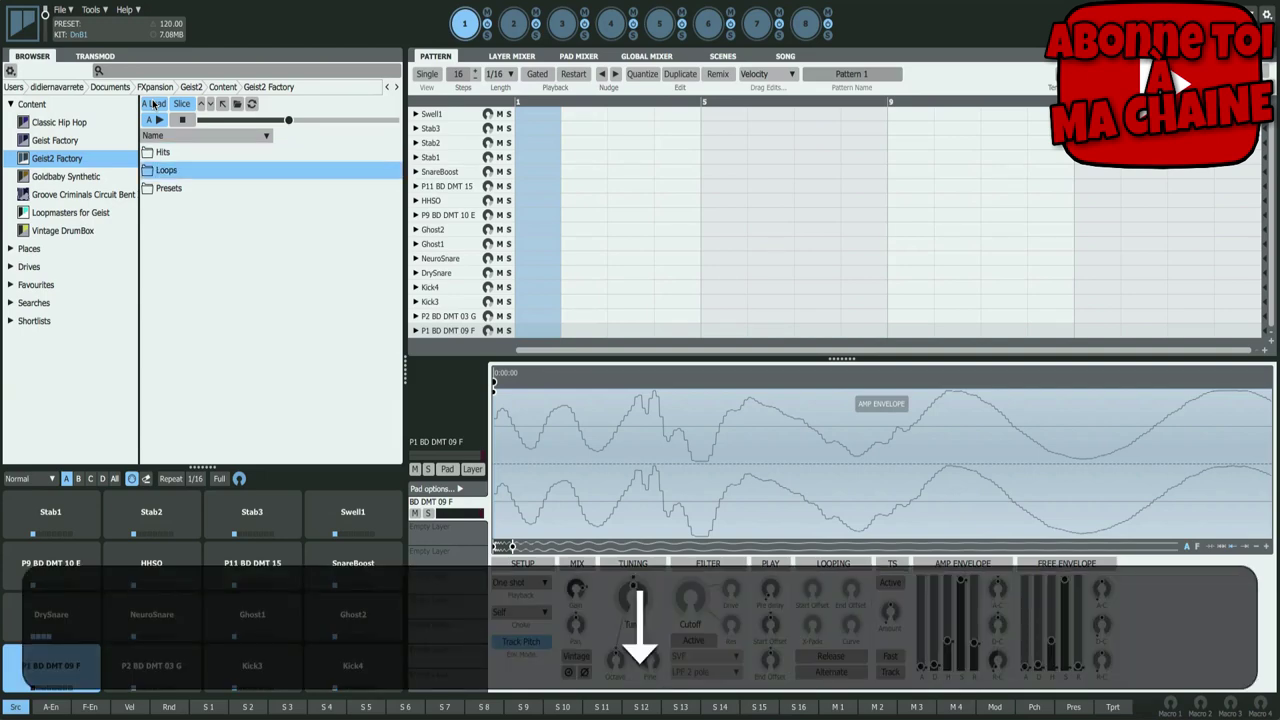
pyautogui.press('Return')
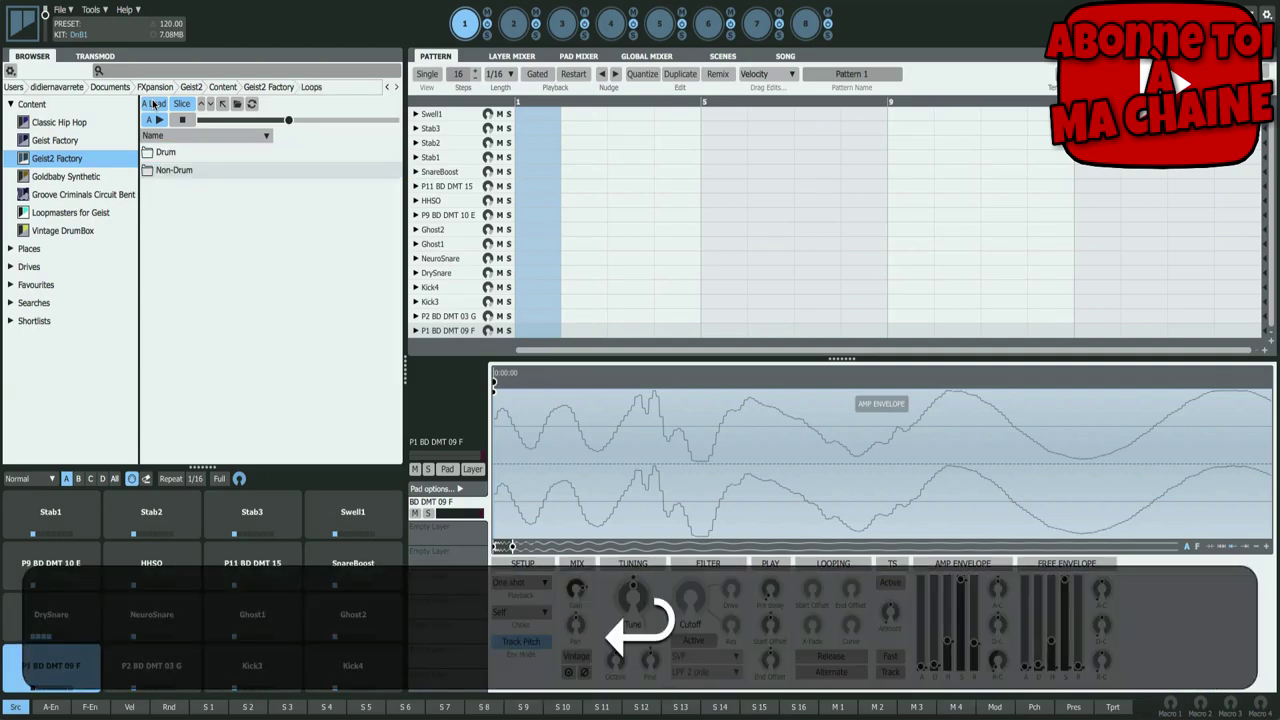
pyautogui.press('Down')
pyautogui.press('Down')
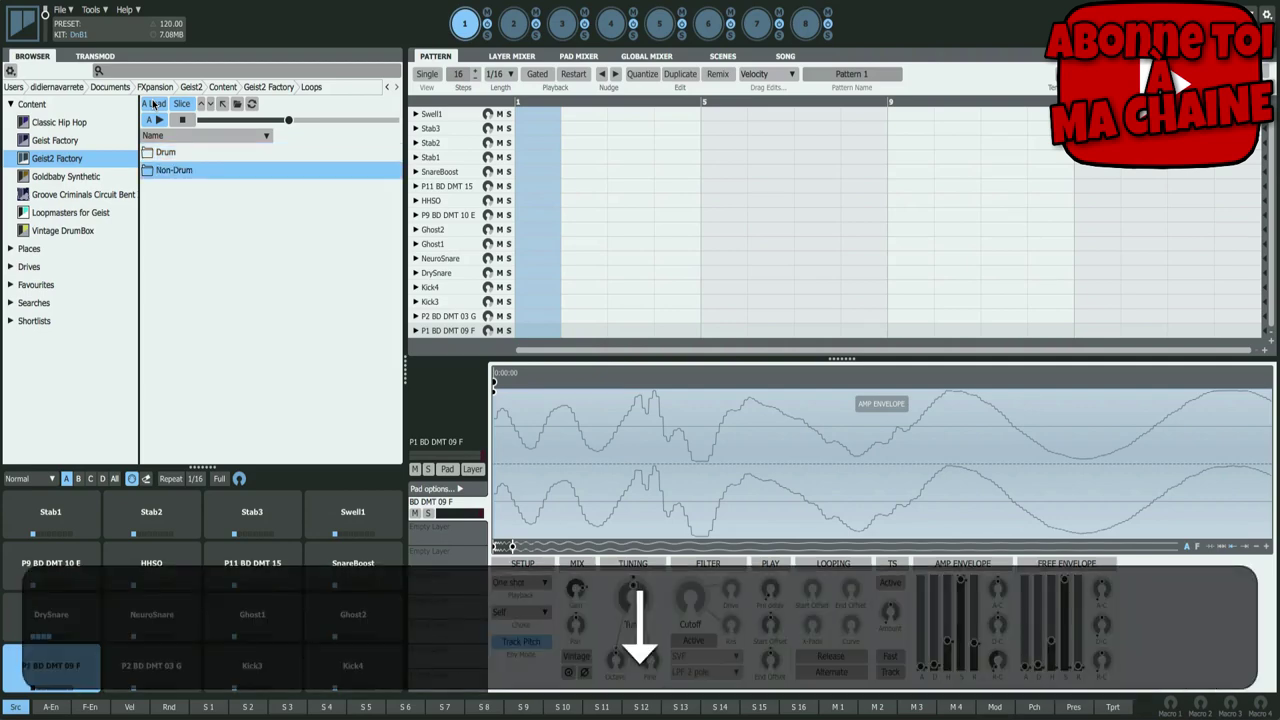
pyautogui.press('Up')
pyautogui.press('Return')
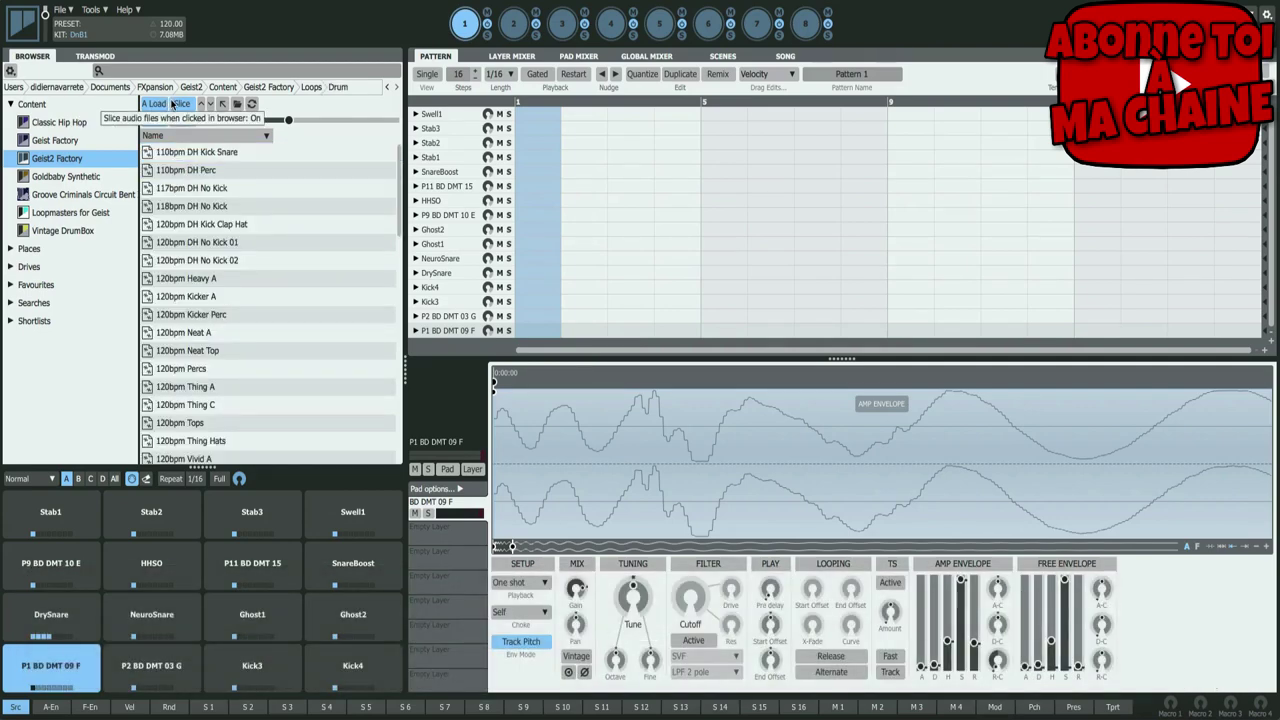
# - With slicing off, load the drum loops from 110bpm DH Kick Snare down to 117bpm DH No Kick one by one onto the first pad
pyautogui.click(218, 155)
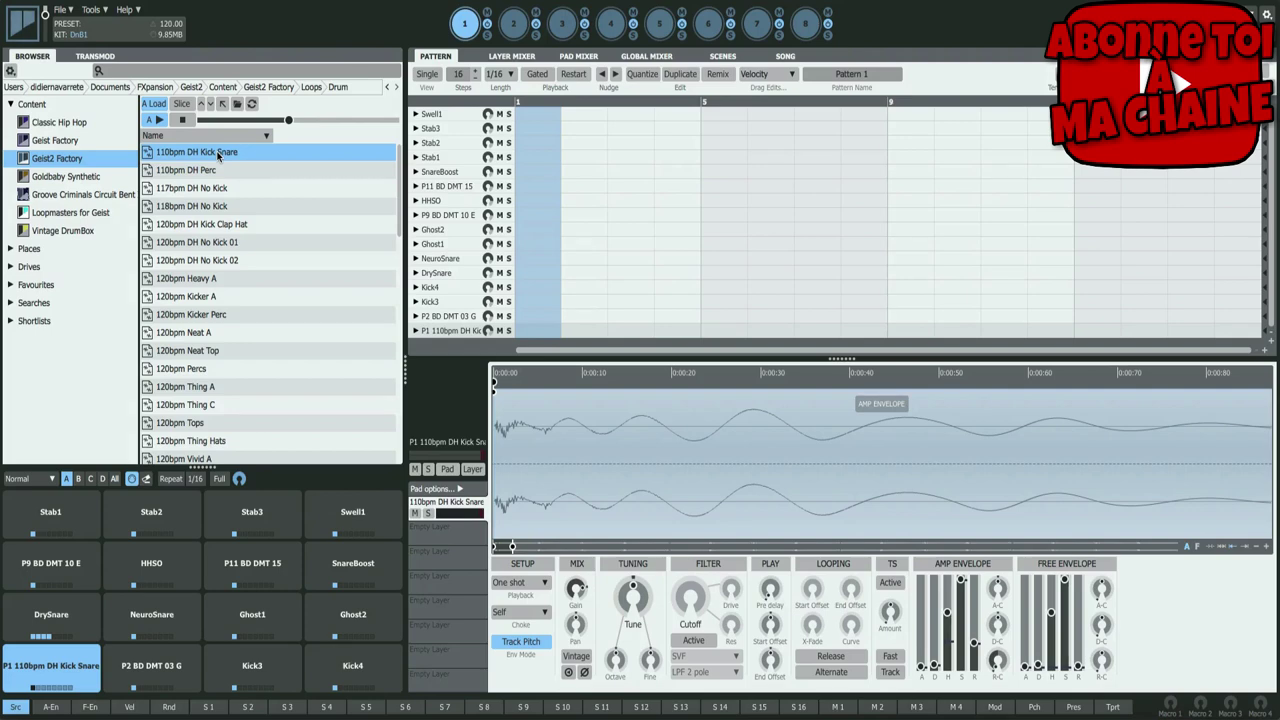
pyautogui.press('Down')
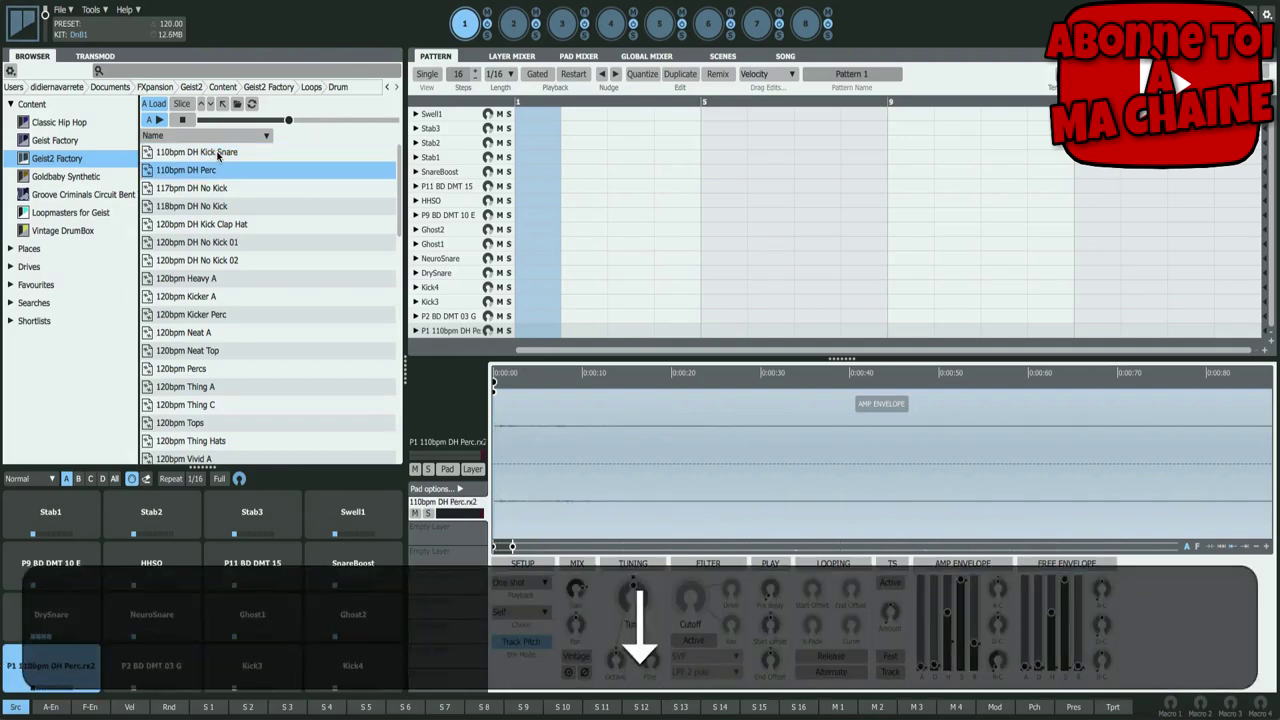
pyautogui.press('Down')
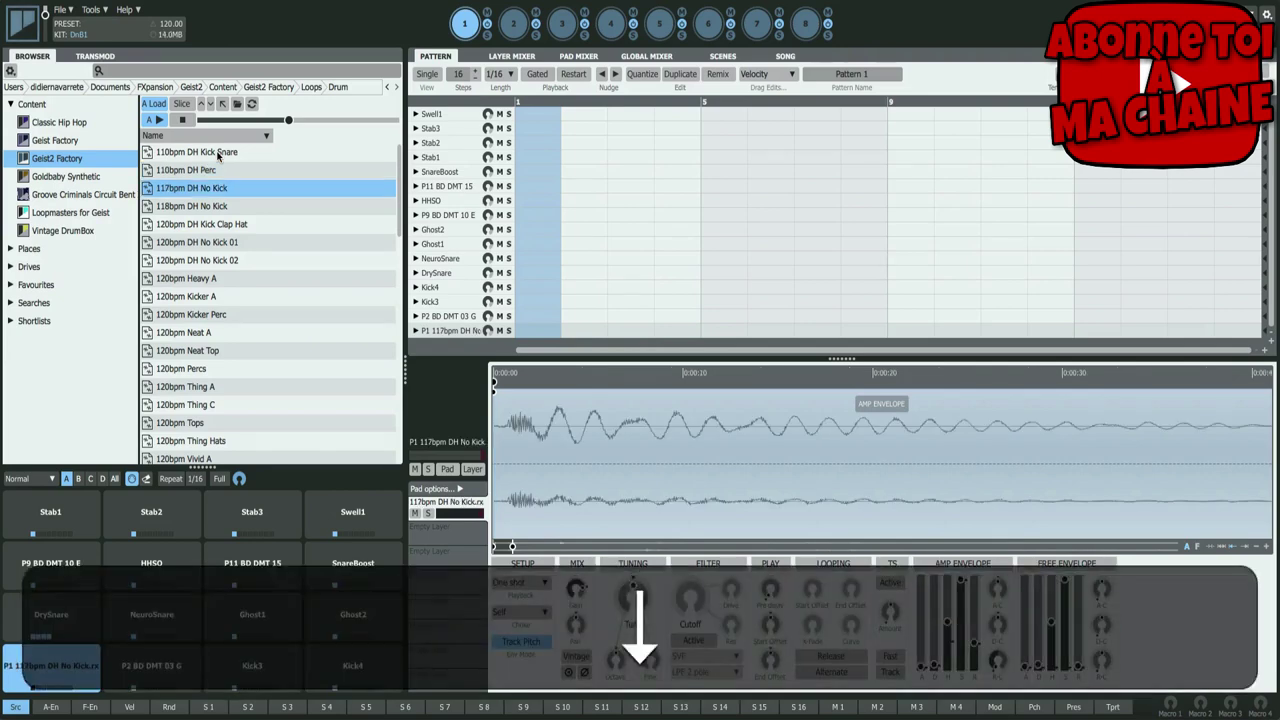
# - Load 118bpm DH No Kick onto the first pad without slicing, and play the pads in the two lowest rows
pyautogui.press('Down')
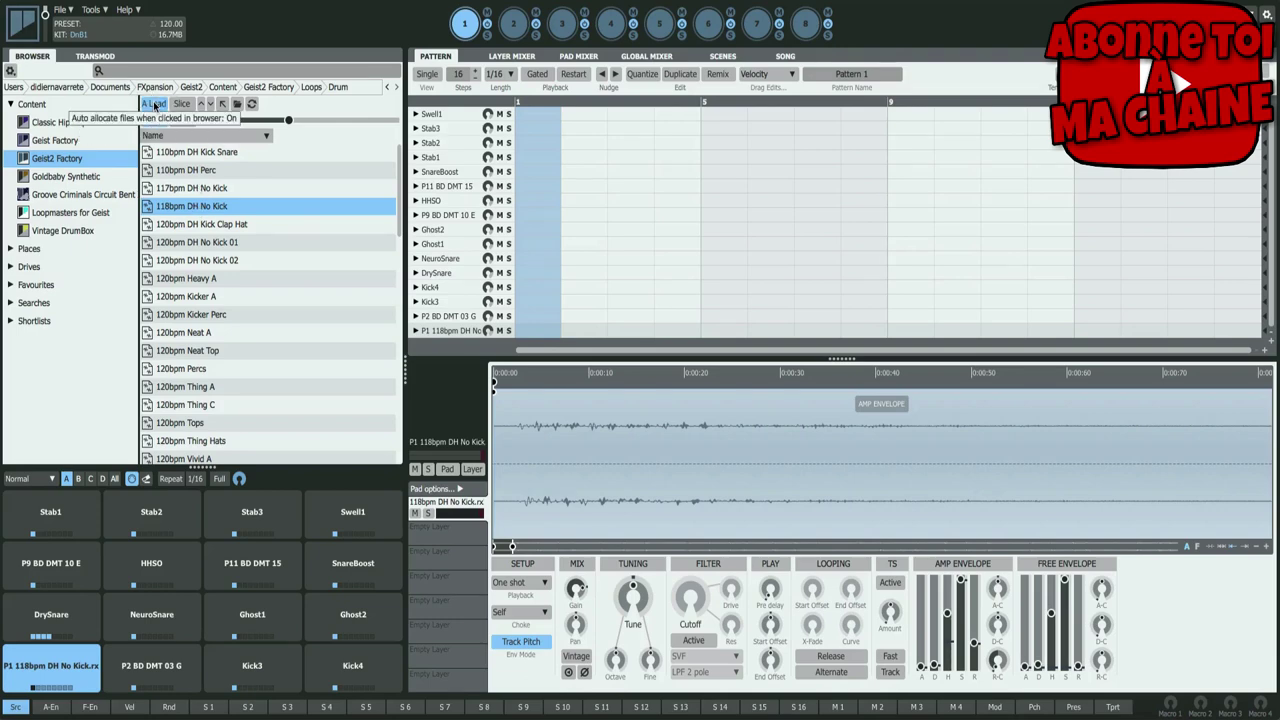
pyautogui.click(58, 674)
pyautogui.click(147, 669)
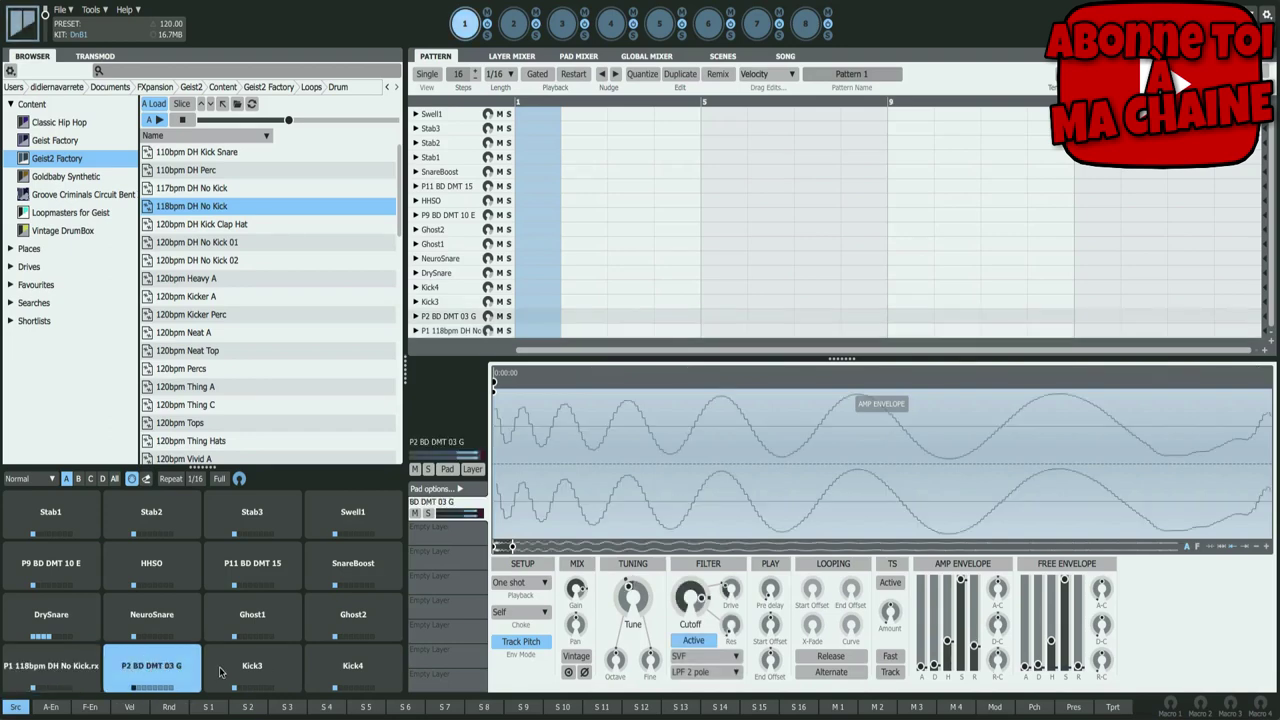
pyautogui.click(265, 673)
pyautogui.click(352, 670)
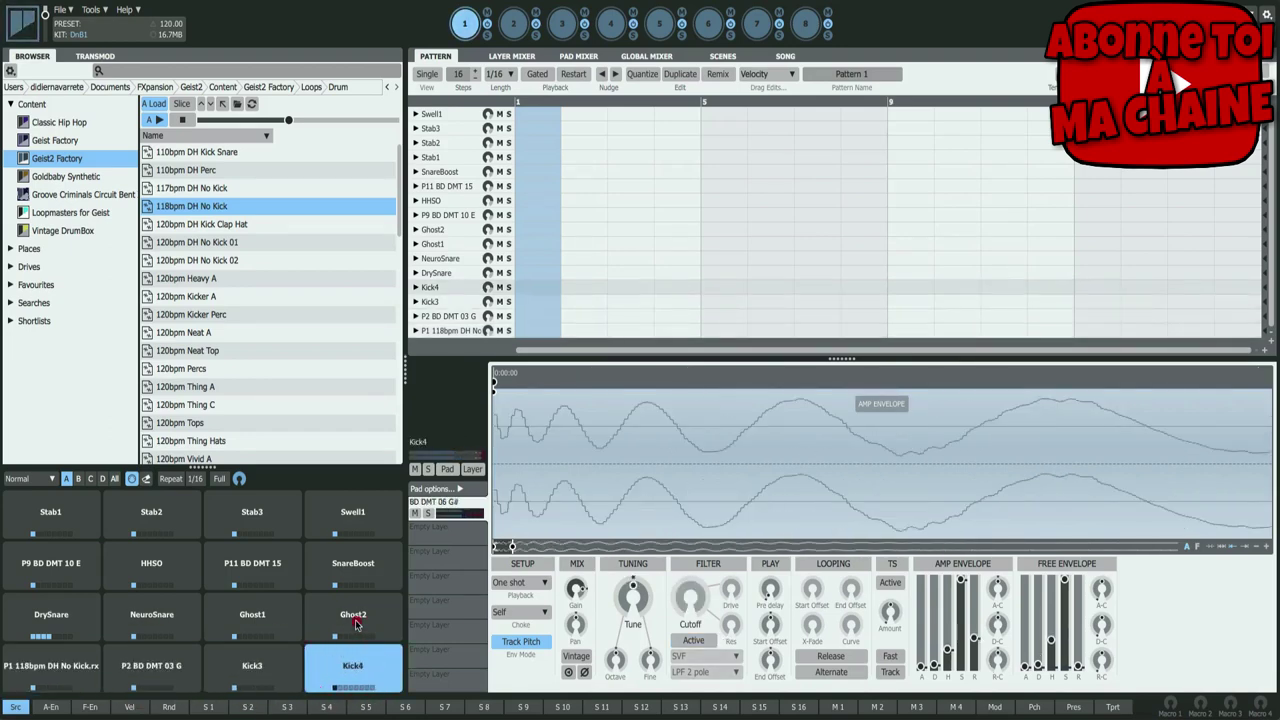
pyautogui.click(353, 618)
pyautogui.click(268, 625)
pyautogui.click(155, 620)
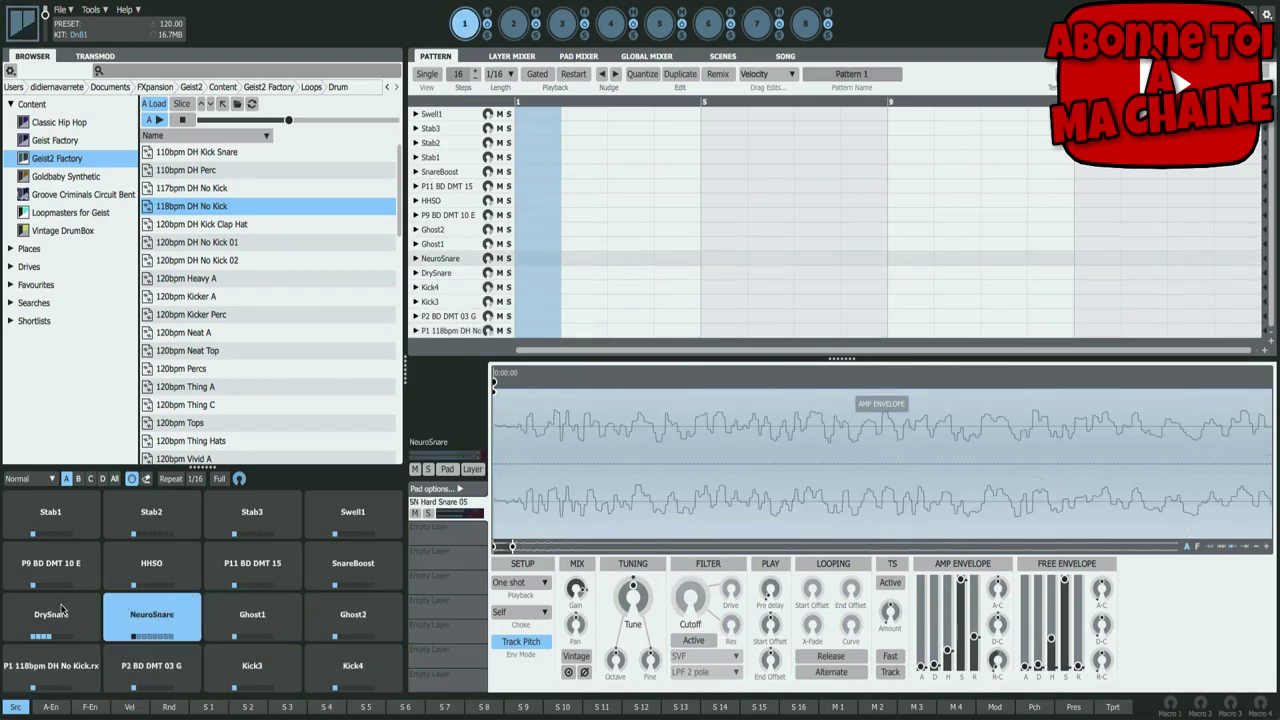
pyautogui.click(62, 605)
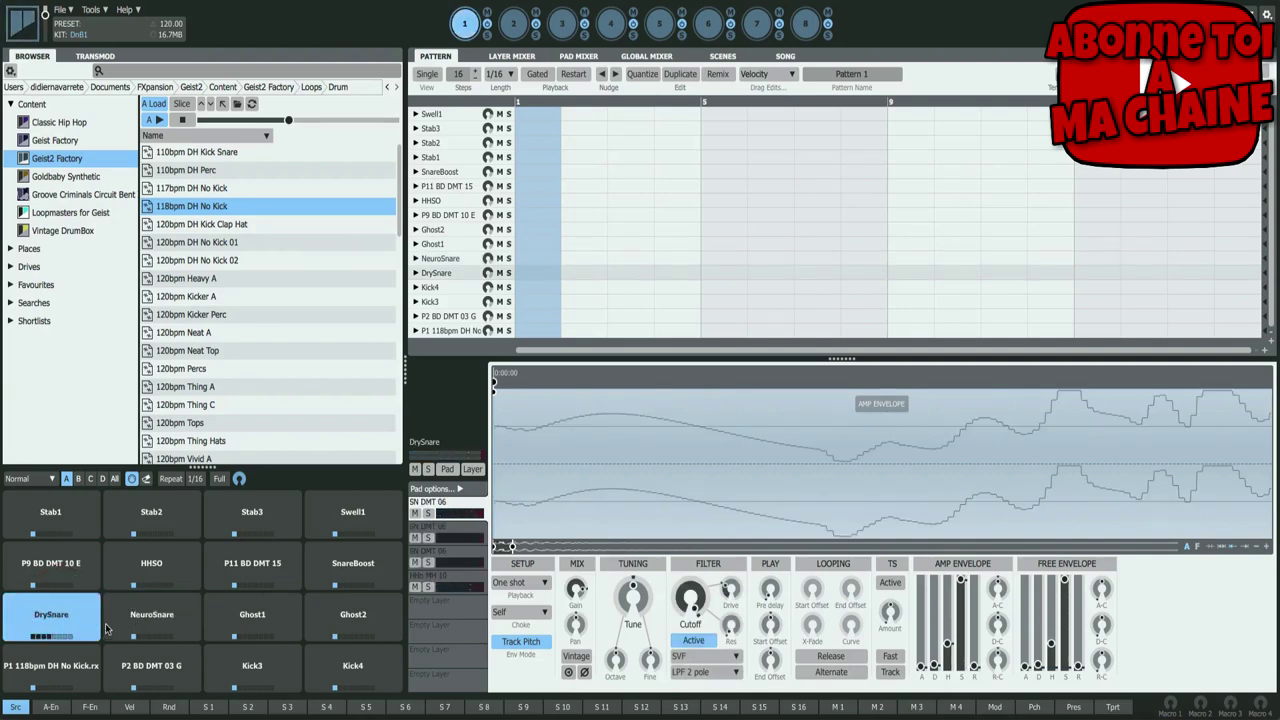
pyautogui.click(72, 667)
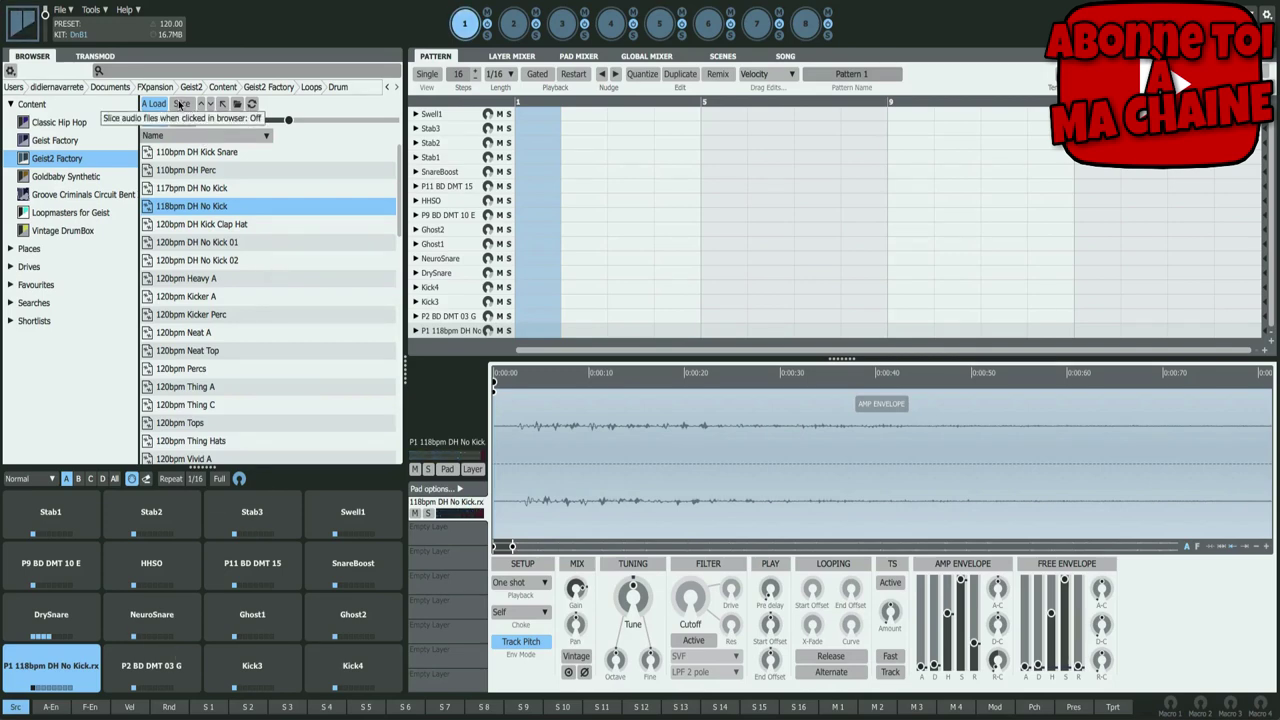
# - Turn on slicing to spread 118bpm DH No Kick across the pads, and play its slices on pads 1 to 16
pyautogui.click(180, 104)
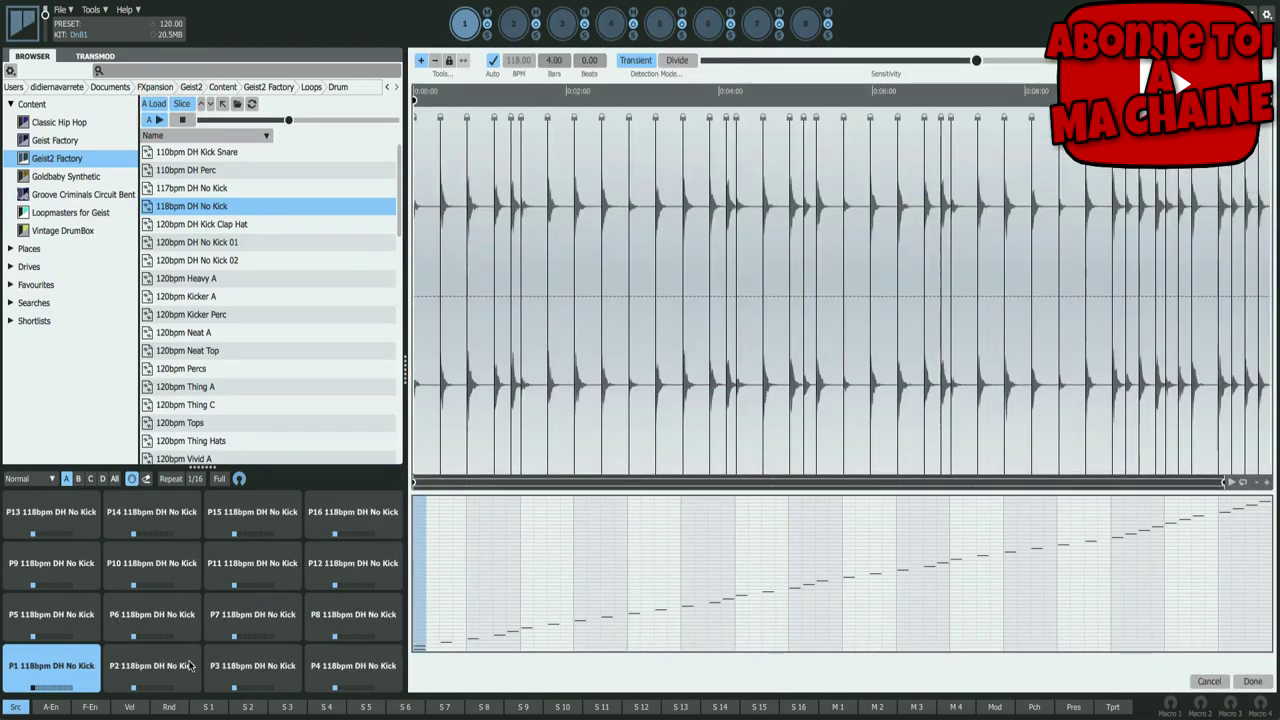
pyautogui.click(145, 672)
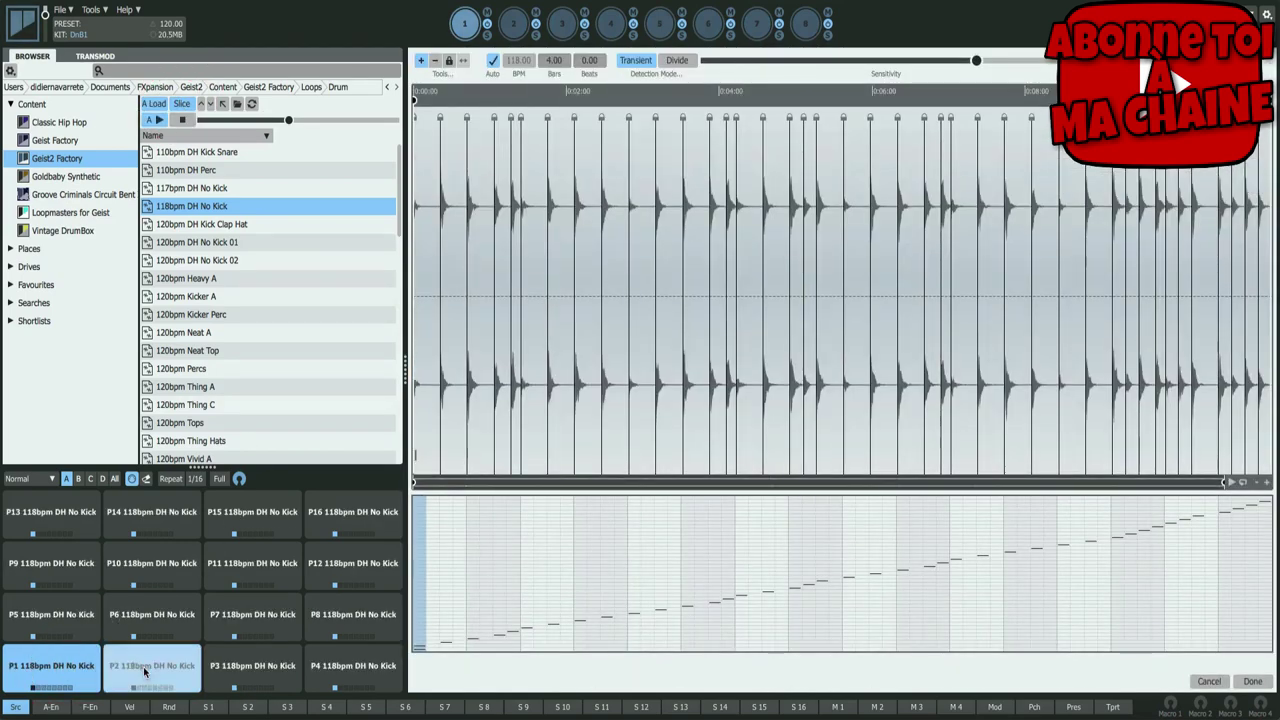
pyautogui.click(249, 670)
pyautogui.click(352, 668)
pyautogui.click(73, 630)
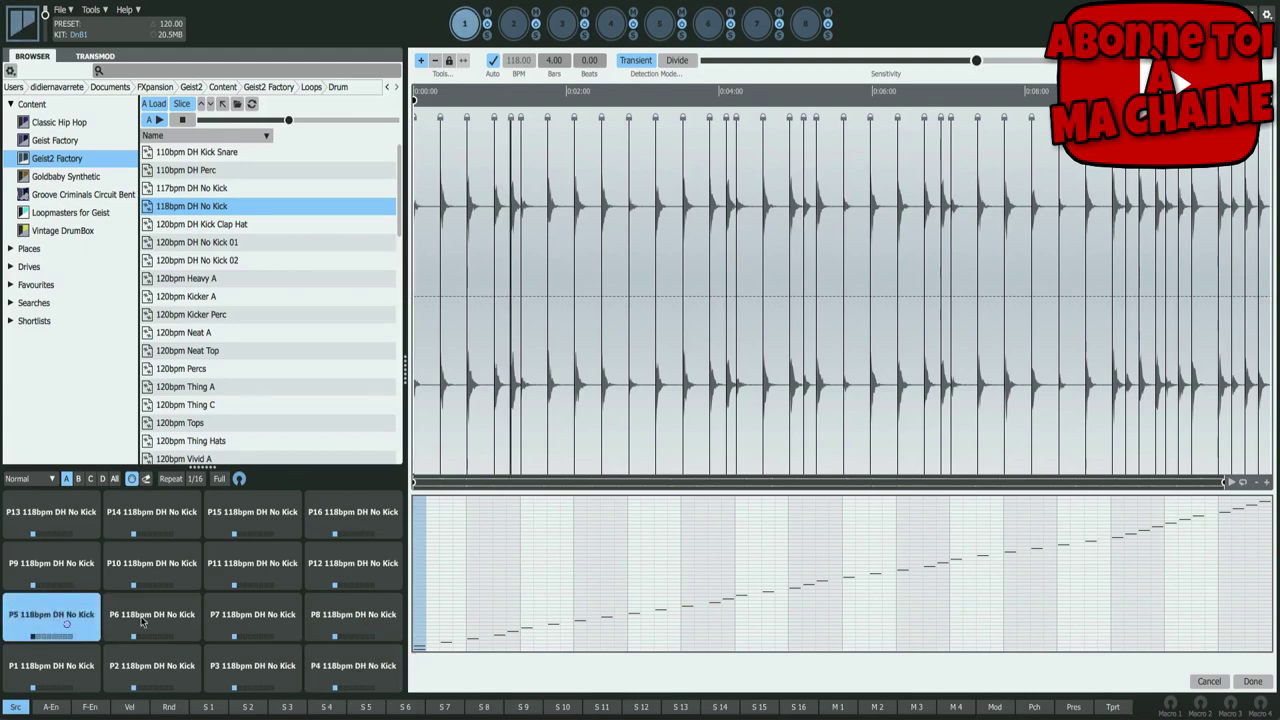
pyautogui.click(150, 614)
pyautogui.click(230, 612)
pyautogui.click(345, 610)
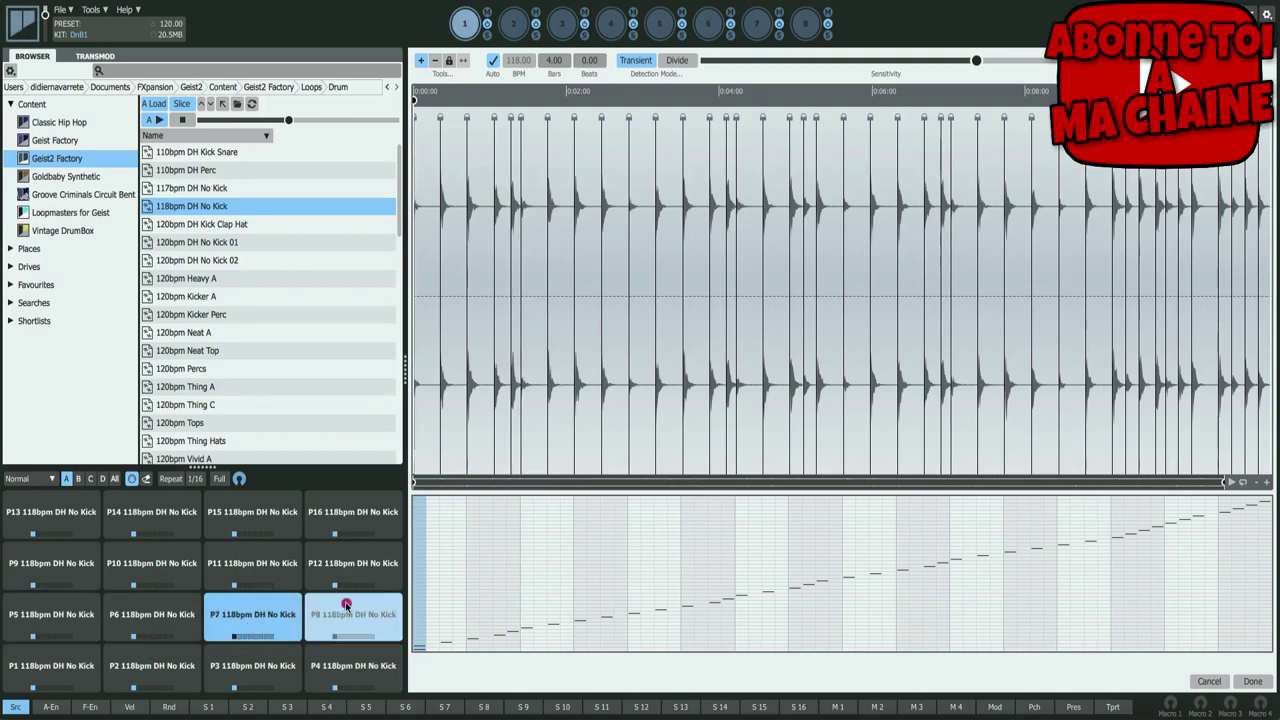
pyautogui.click(57, 568)
pyautogui.click(155, 566)
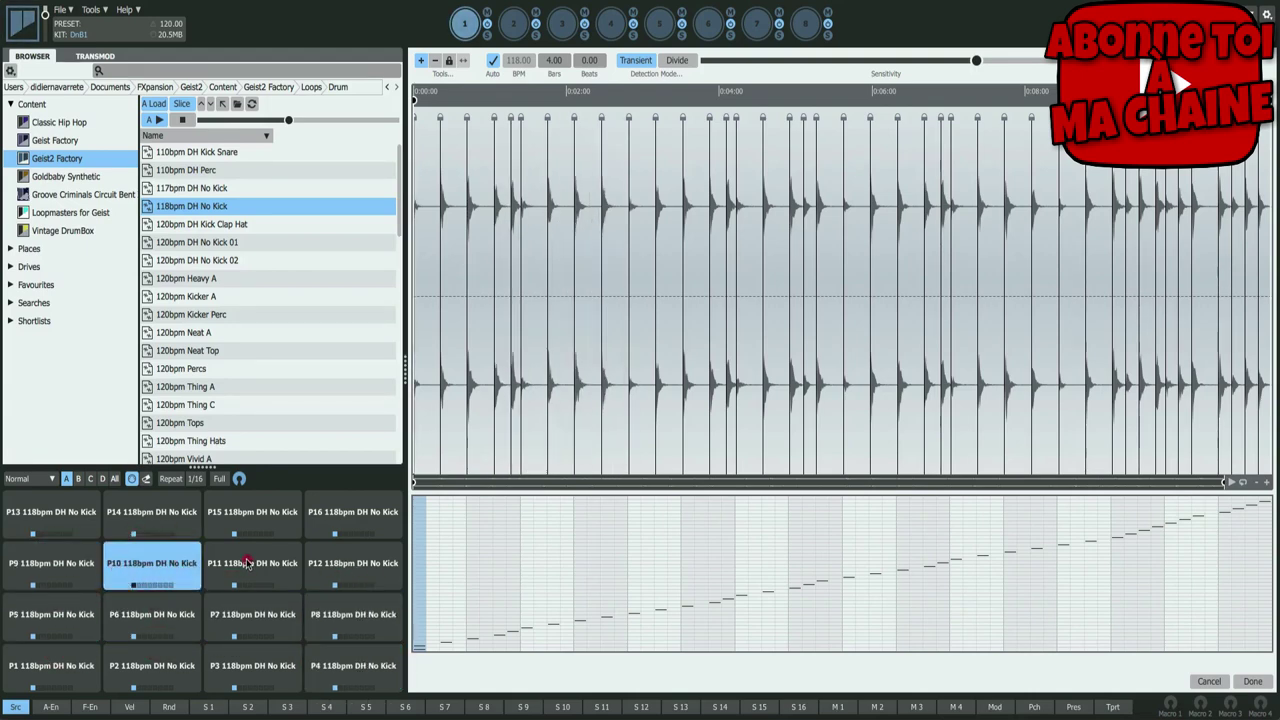
pyautogui.click(247, 565)
pyautogui.click(355, 564)
pyautogui.click(93, 516)
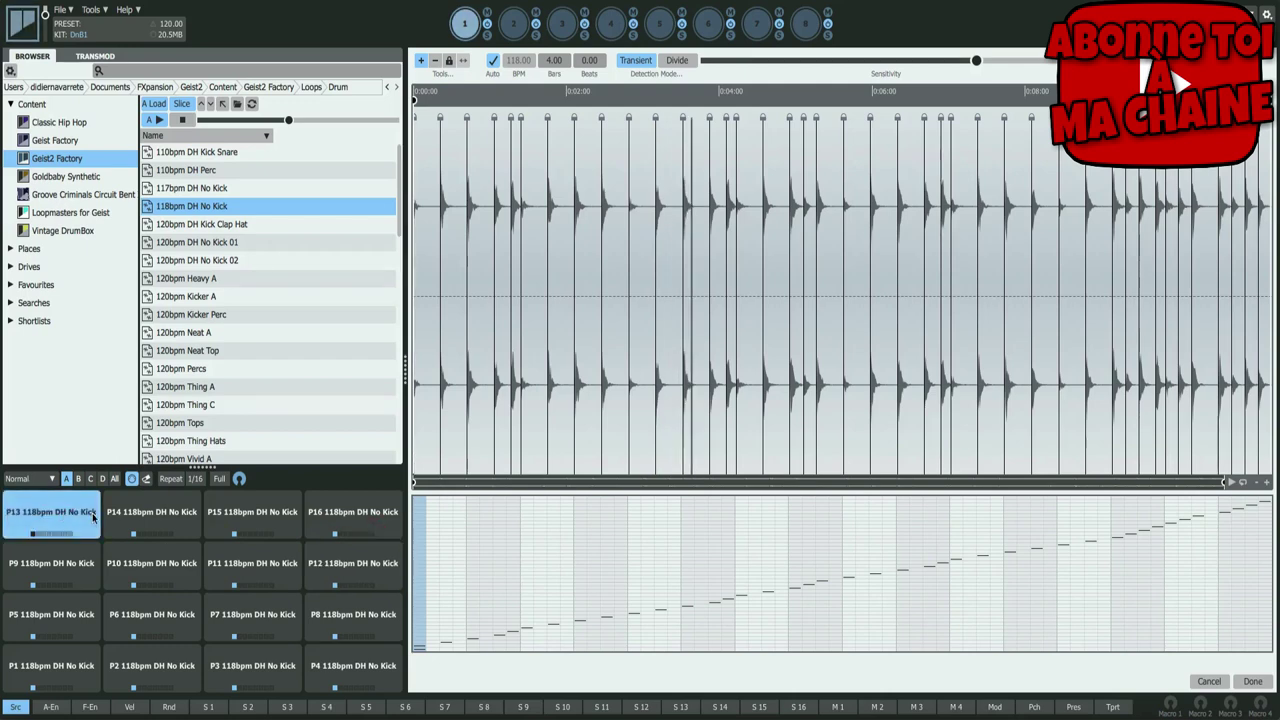
pyautogui.click(158, 515)
pyautogui.click(245, 515)
pyautogui.click(350, 515)
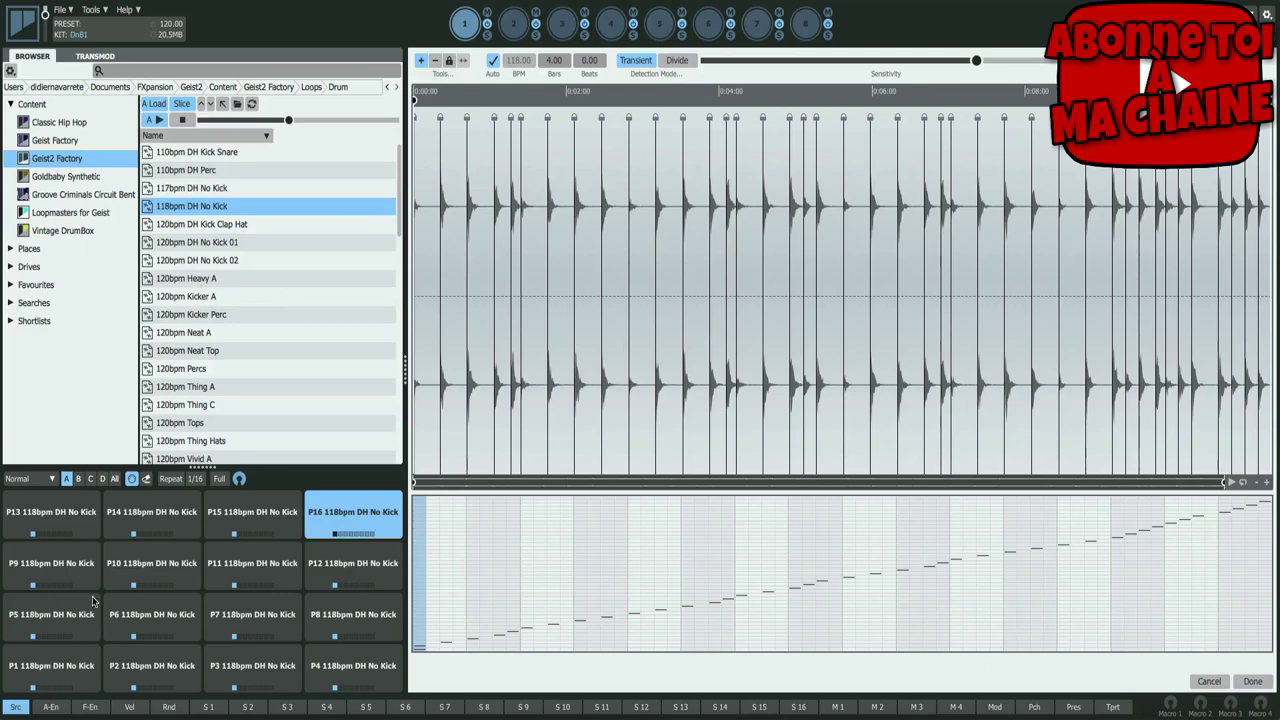
pyautogui.click(72, 662)
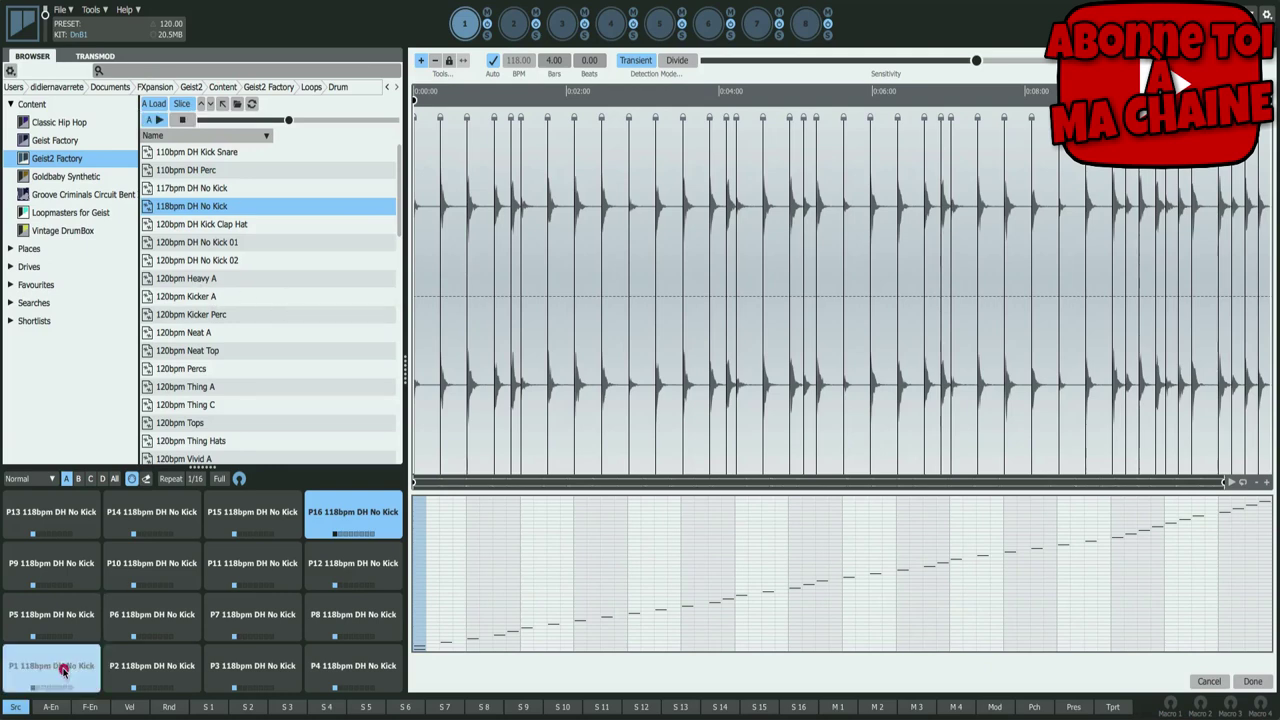
# - Slice the 120bpm Kicker A loop across the pads and play its slices on pads 2 to 16 in order
pyautogui.click(197, 296)
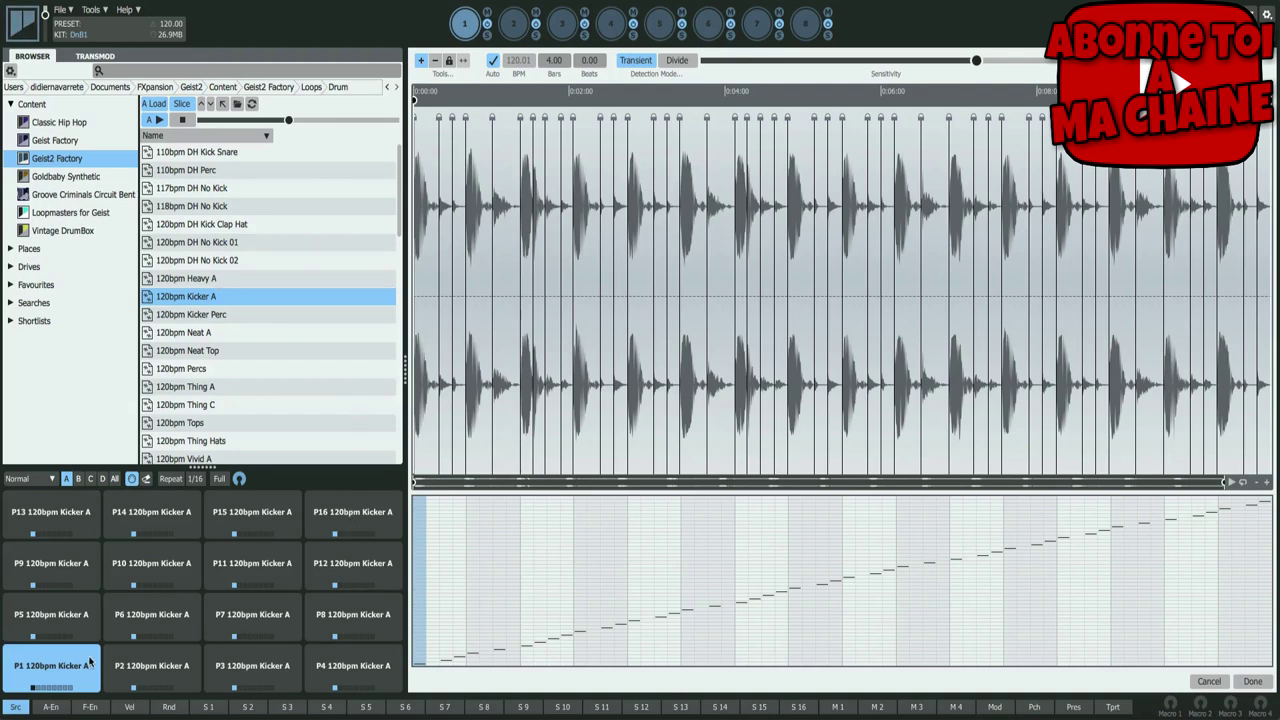
pyautogui.click(151, 657)
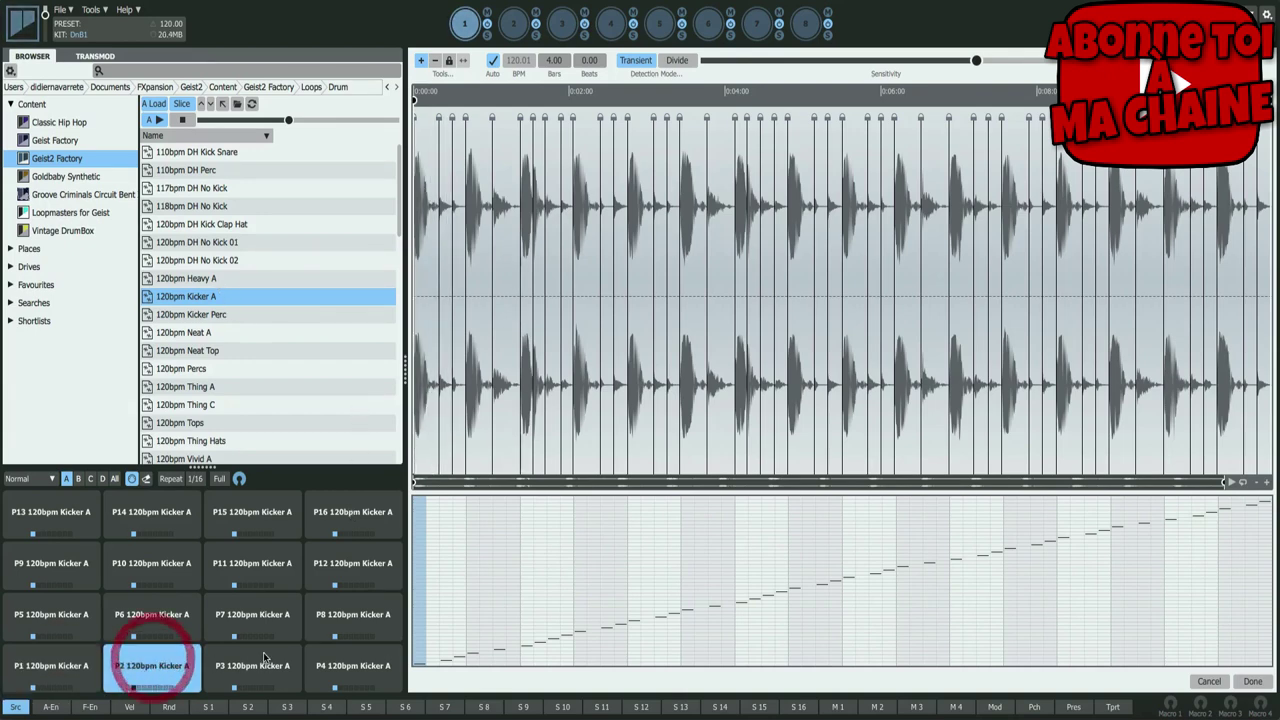
pyautogui.click(263, 652)
pyautogui.click(345, 660)
pyautogui.click(50, 622)
pyautogui.click(166, 632)
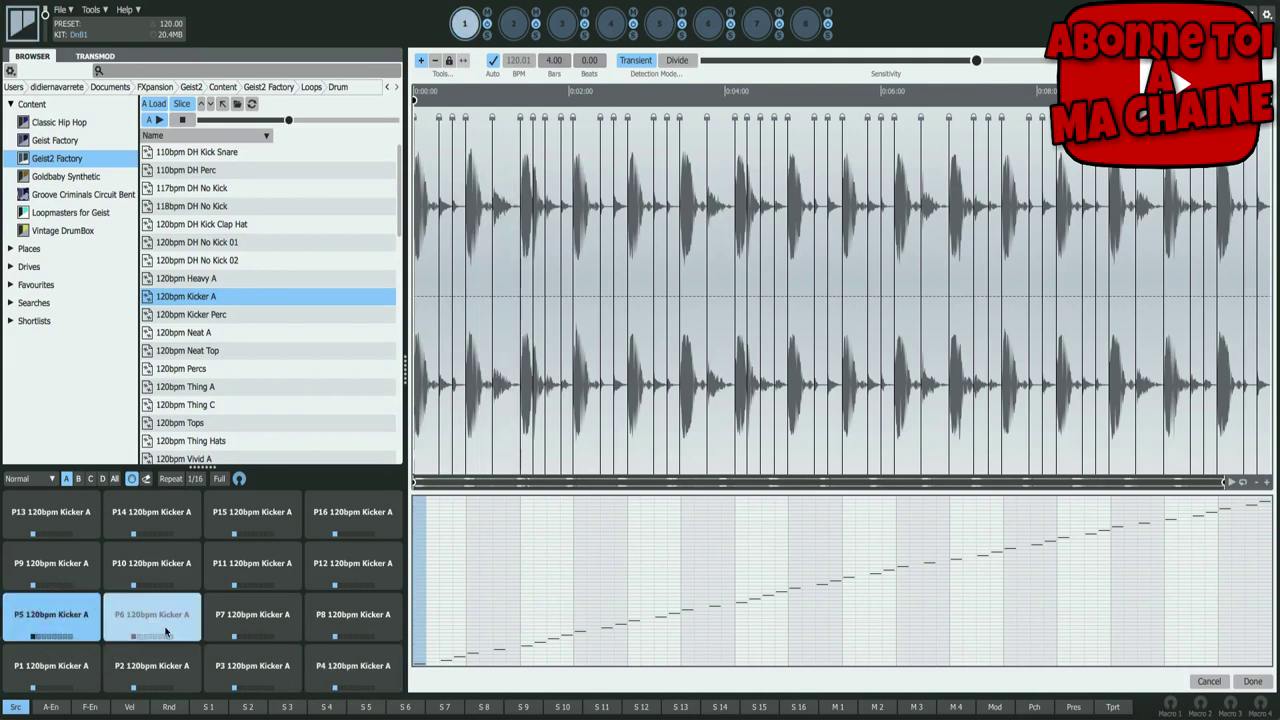
pyautogui.click(252, 620)
pyautogui.click(353, 620)
pyautogui.click(51, 570)
pyautogui.click(165, 563)
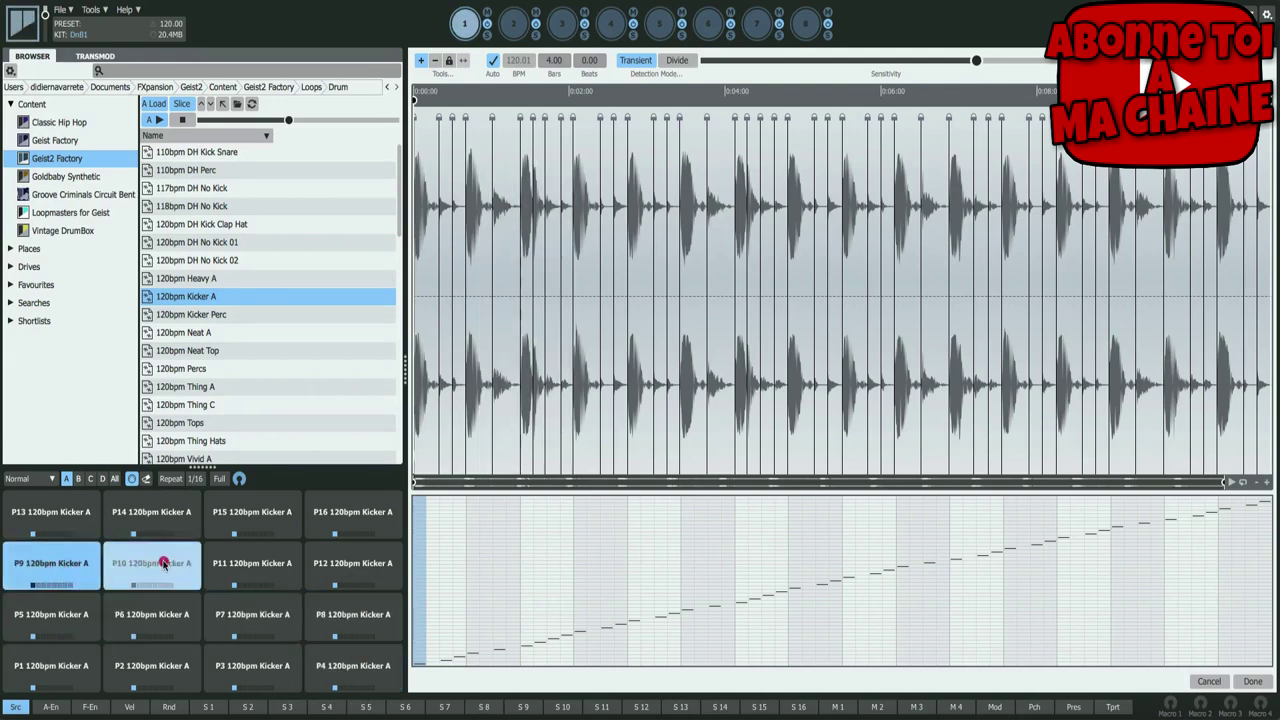
pyautogui.click(252, 563)
pyautogui.click(353, 563)
pyautogui.click(51, 512)
pyautogui.click(151, 512)
pyautogui.click(268, 512)
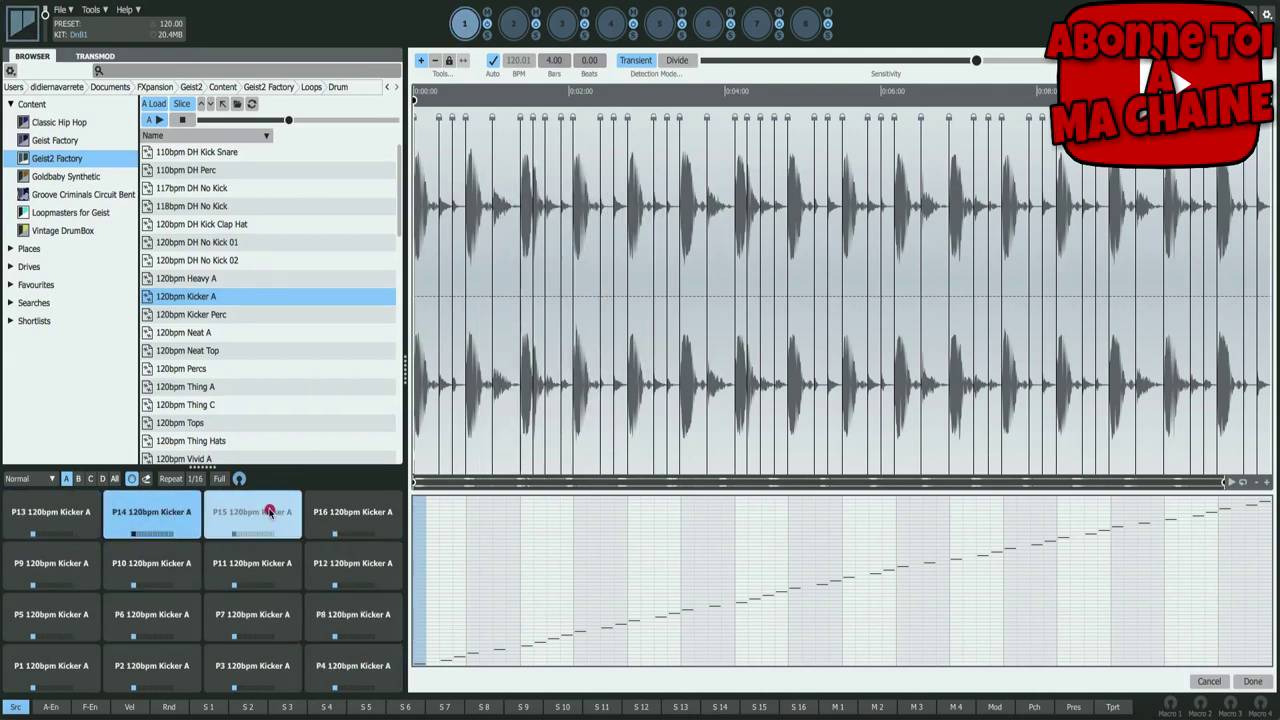
pyautogui.click(353, 512)
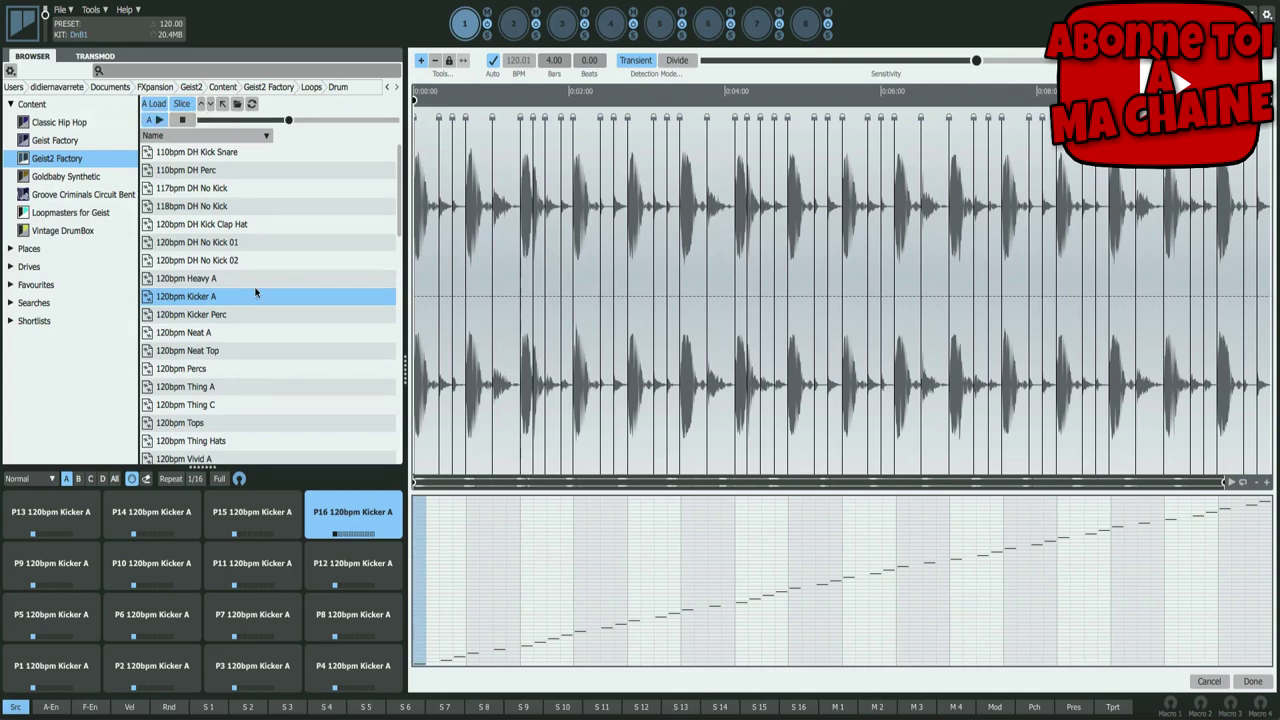
# - Load the 100bpm_DeathScatter full preset from the Goldbaby Synthetic presets and close the slicer
pyautogui.click(91, 160)
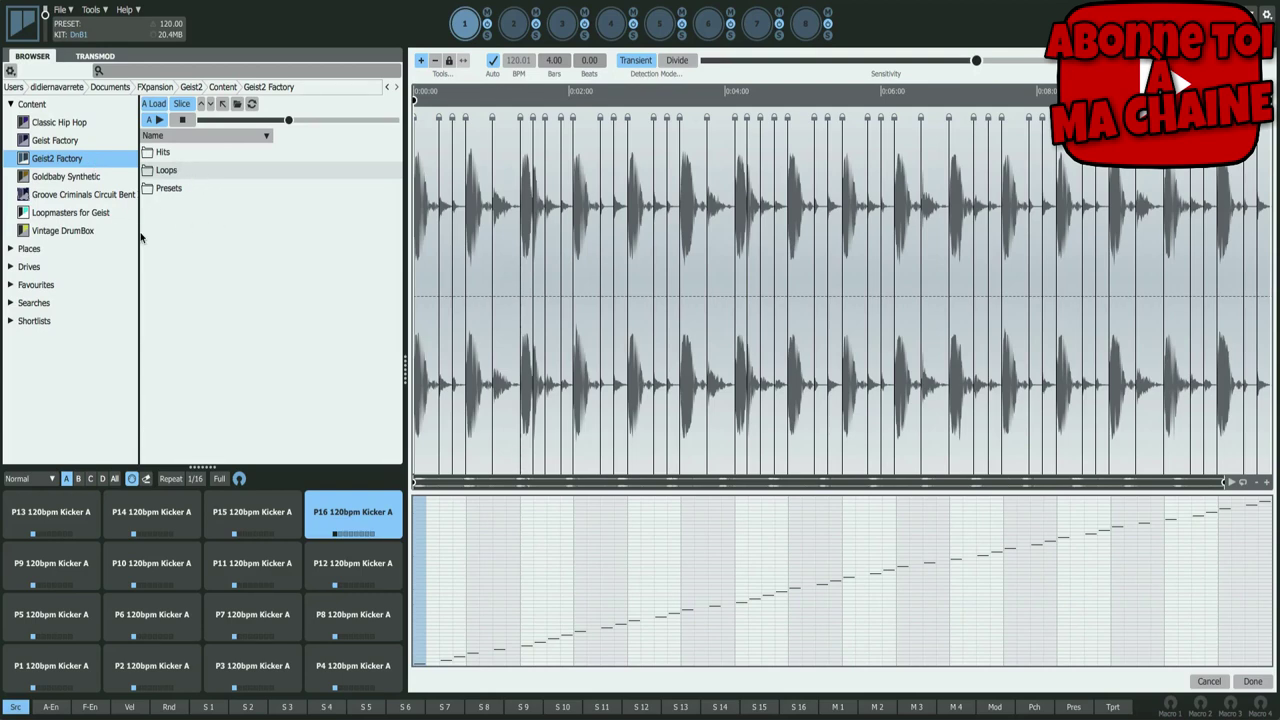
pyautogui.click(71, 178)
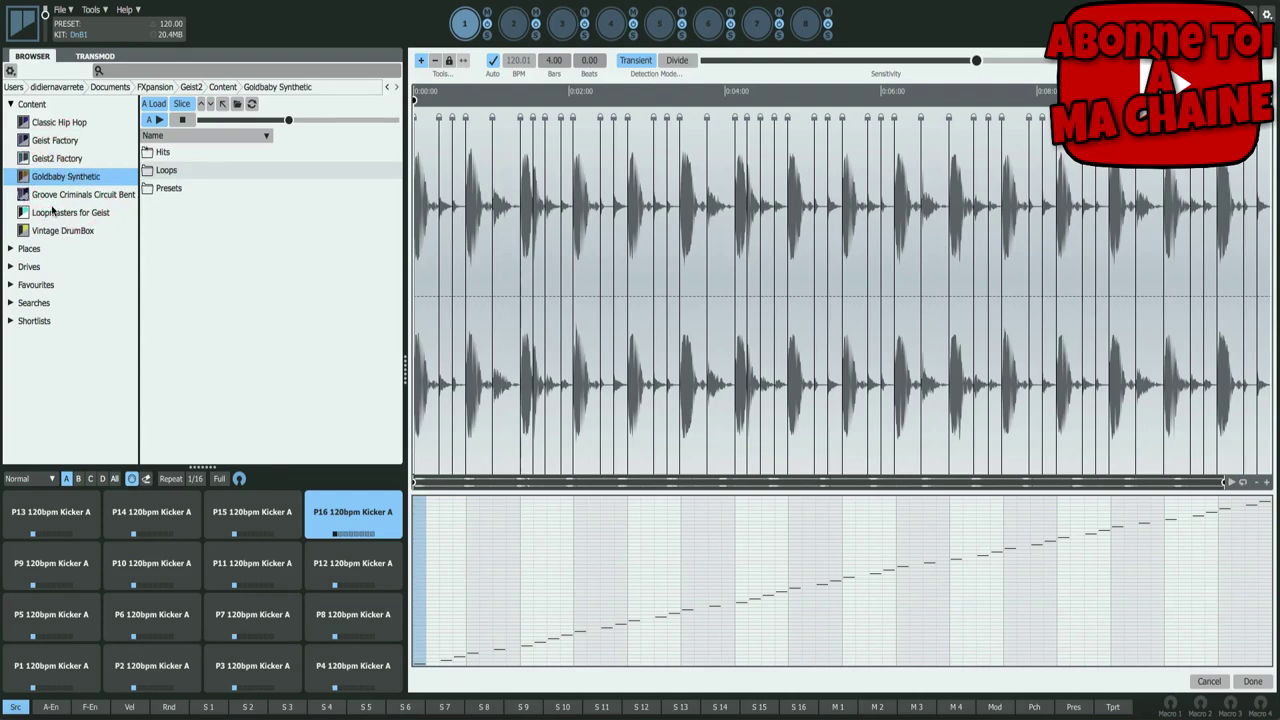
pyautogui.doubleClick(168, 189)
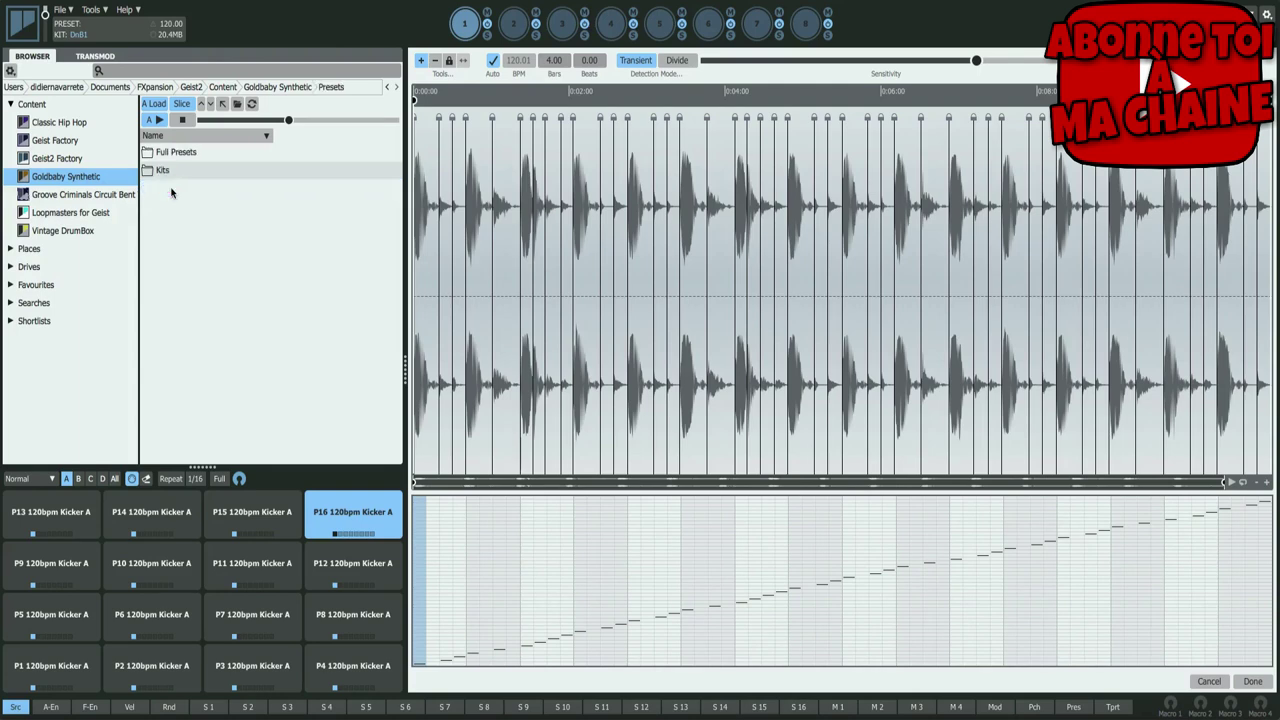
pyautogui.doubleClick(178, 152)
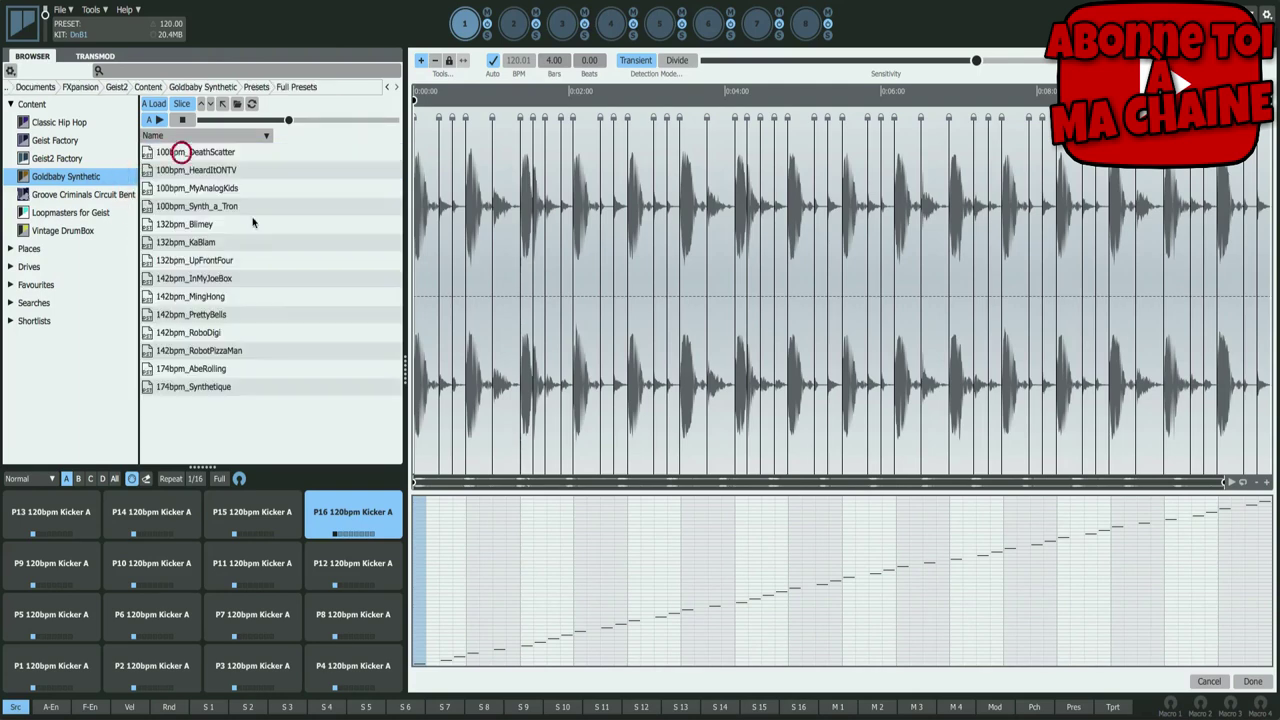
pyautogui.doubleClick(210, 152)
pyautogui.click(652, 228)
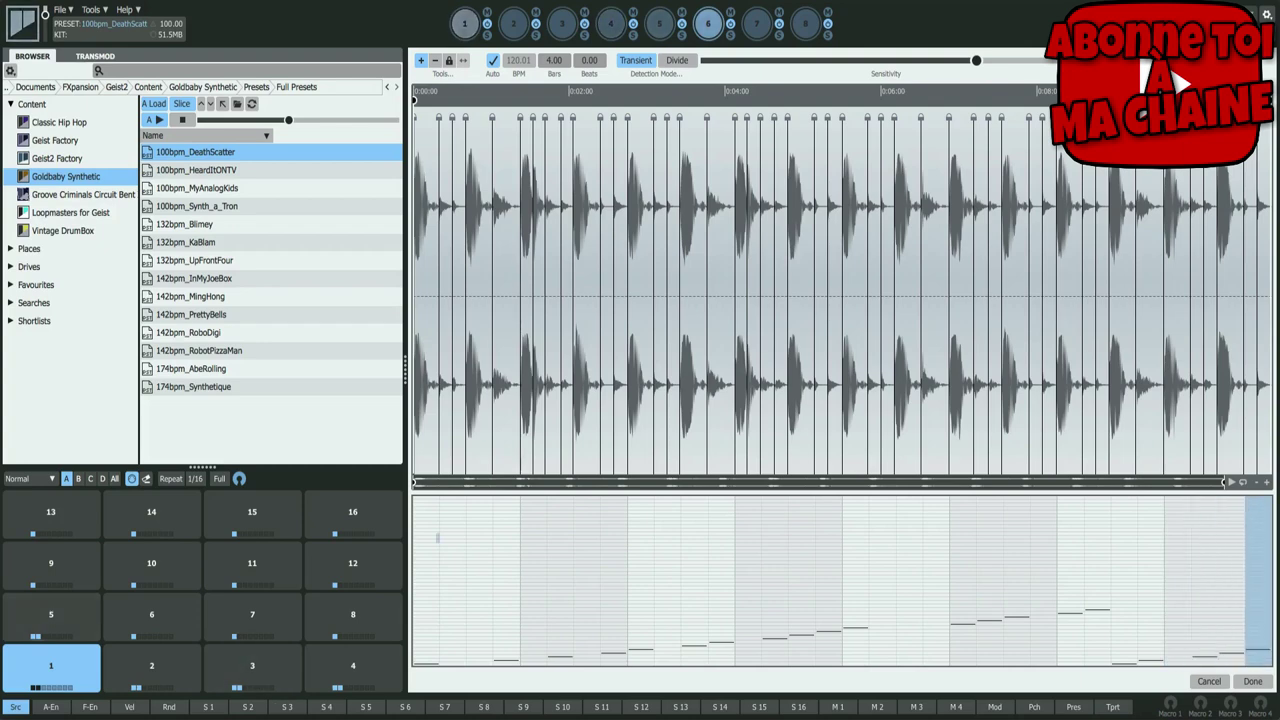
pyautogui.press('Return')
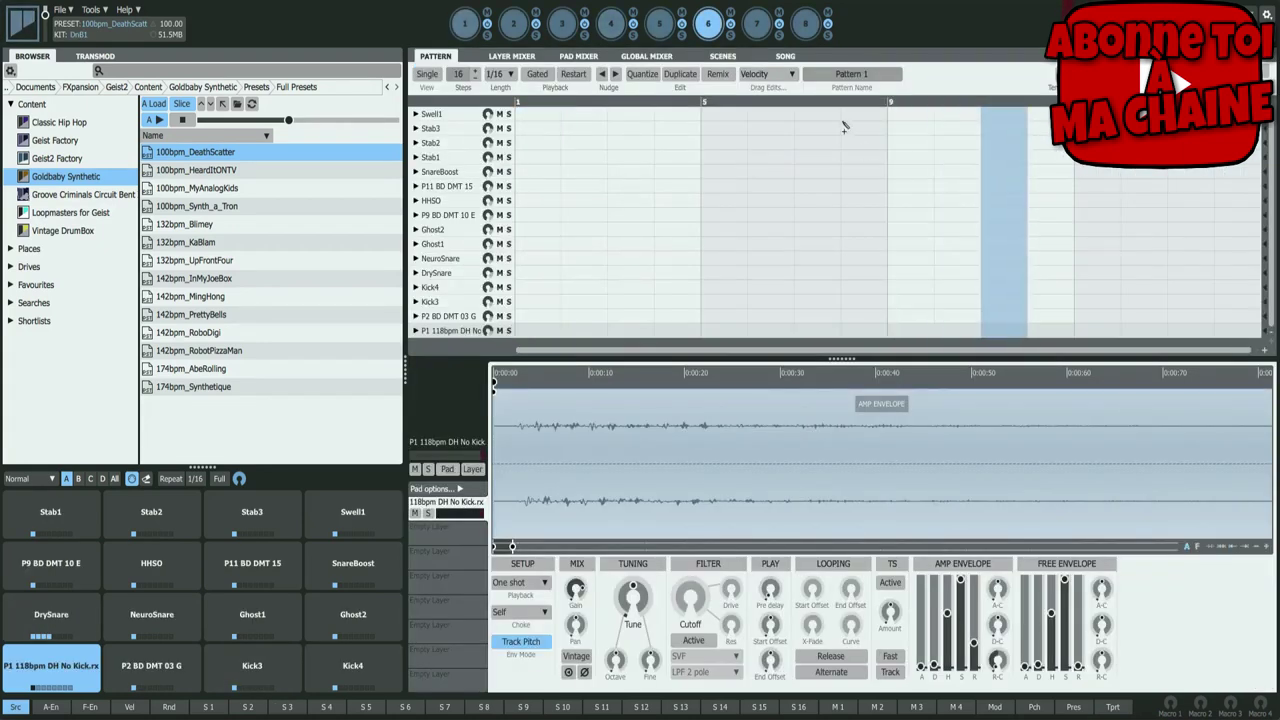
# - Look through the preset's song arrangement, scenes, global mixer and pad mixer
pyautogui.click(785, 56)
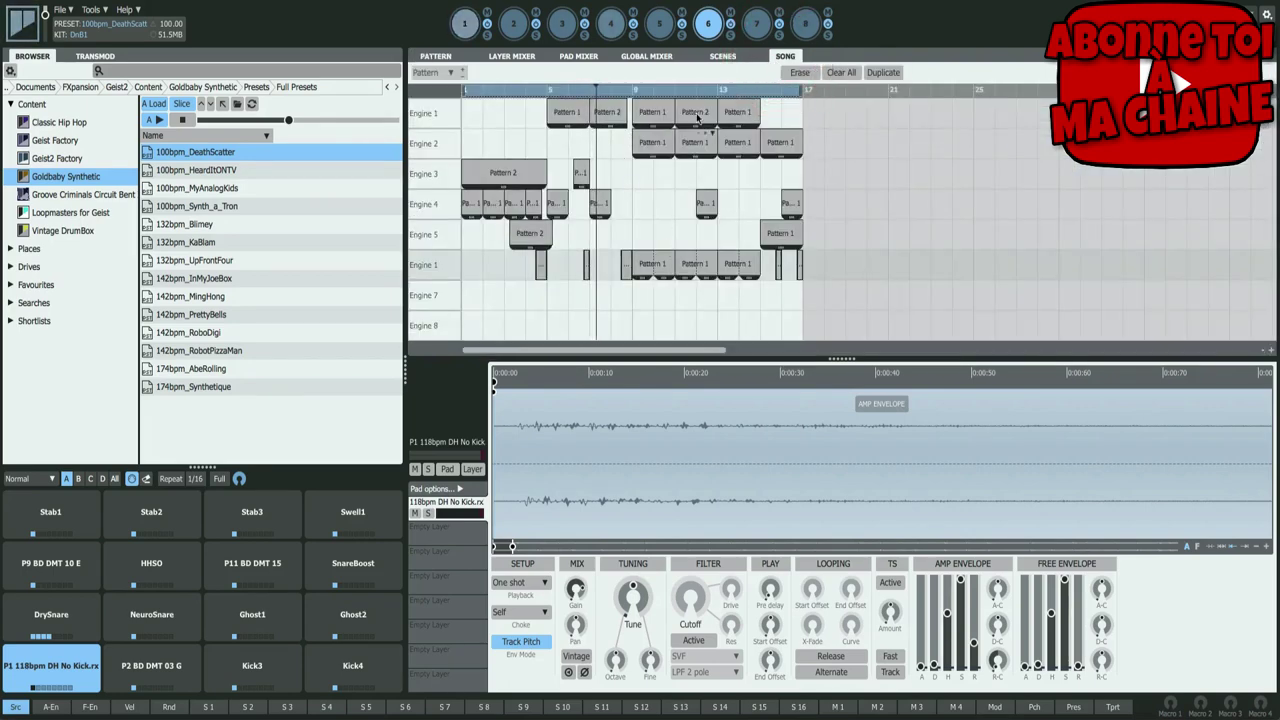
pyautogui.click(722, 56)
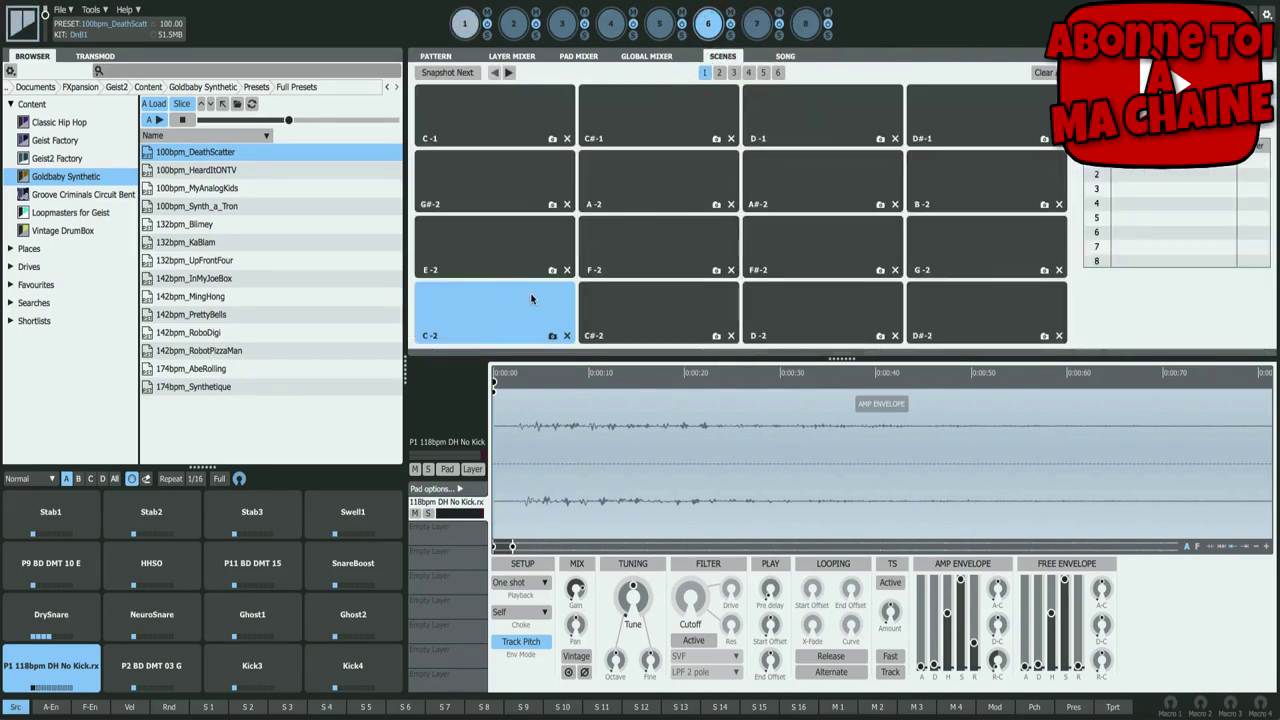
pyautogui.click(647, 56)
pyautogui.click(588, 57)
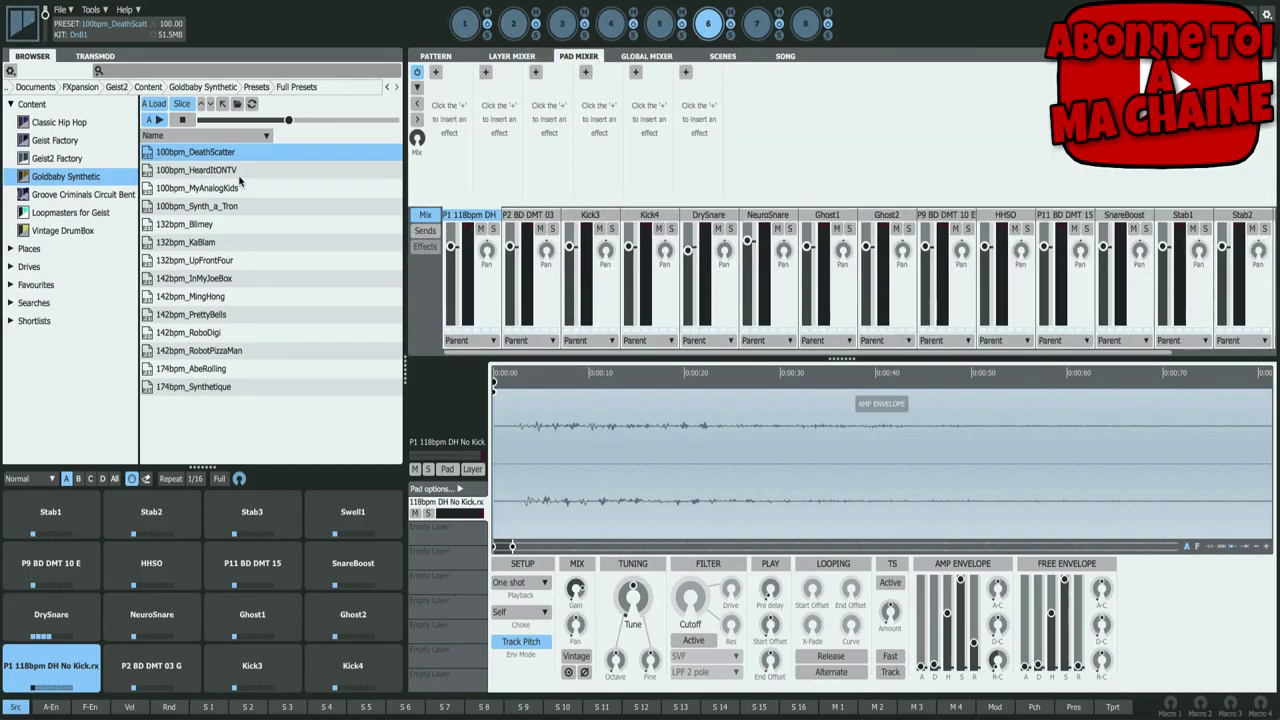
# - Load the Blimey kit from the Goldbaby Synthetic Drum Kits folder and play its bass drum, click, cymbal and shaker pads
pyautogui.press('BackSpace')
pyautogui.doubleClick(239, 172)
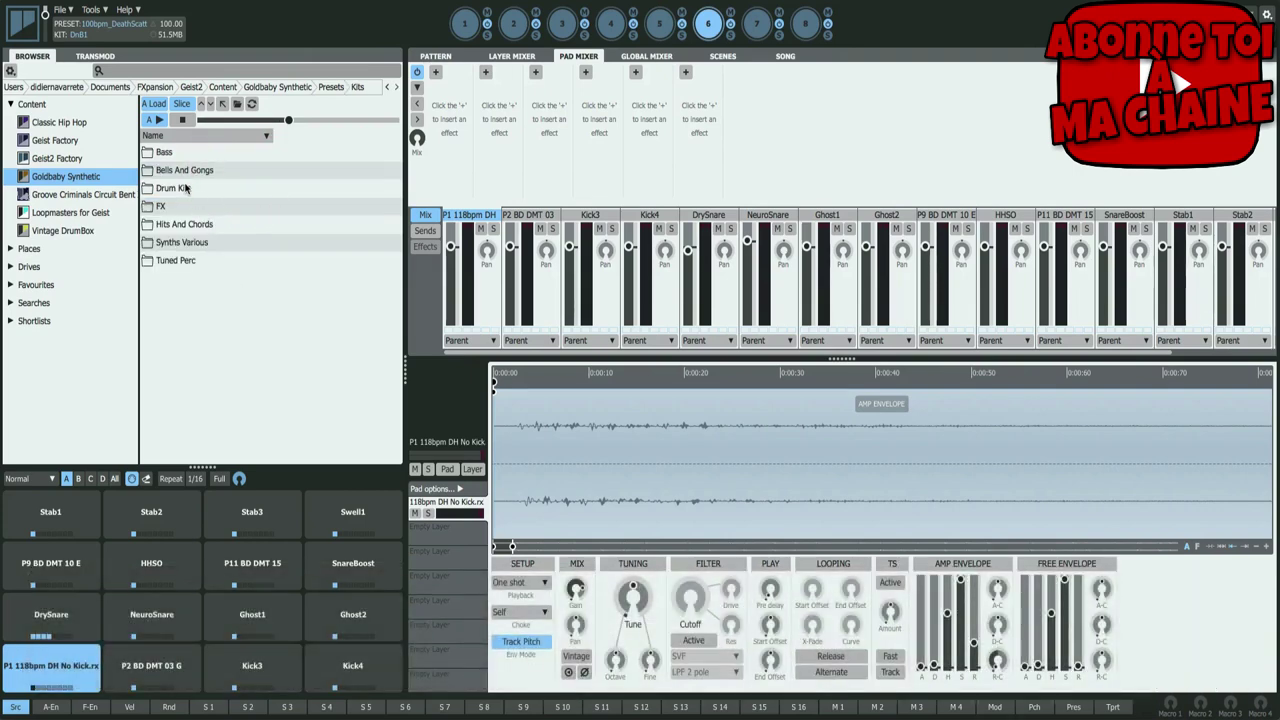
pyautogui.doubleClick(185, 188)
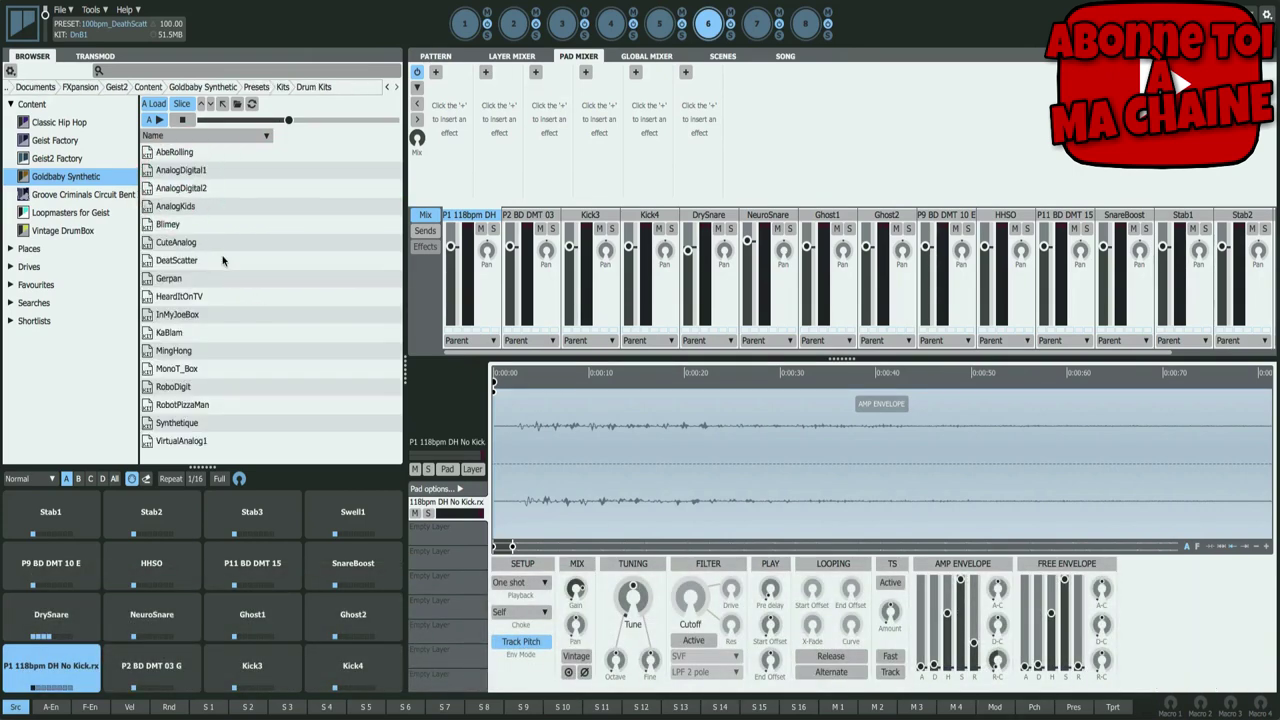
pyautogui.doubleClick(172, 226)
pyautogui.click(55, 665)
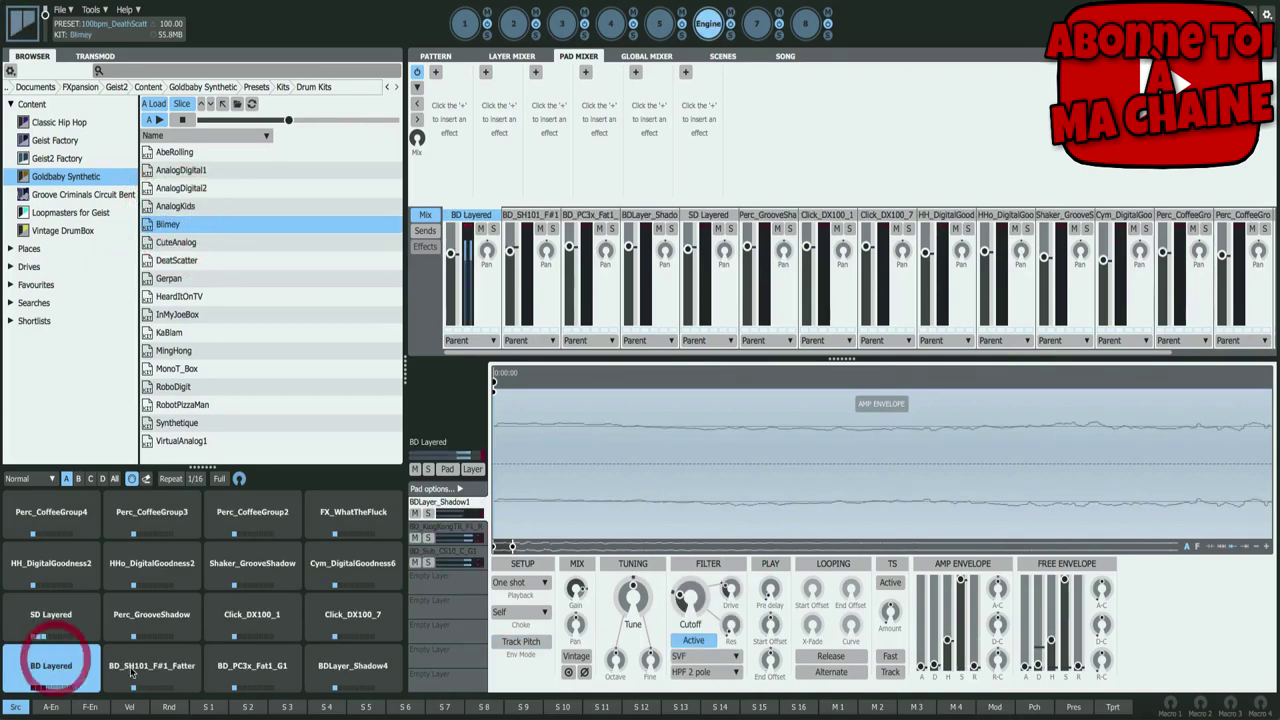
pyautogui.click(140, 668)
pyautogui.click(252, 668)
pyautogui.click(353, 668)
pyautogui.click(358, 626)
pyautogui.click(358, 578)
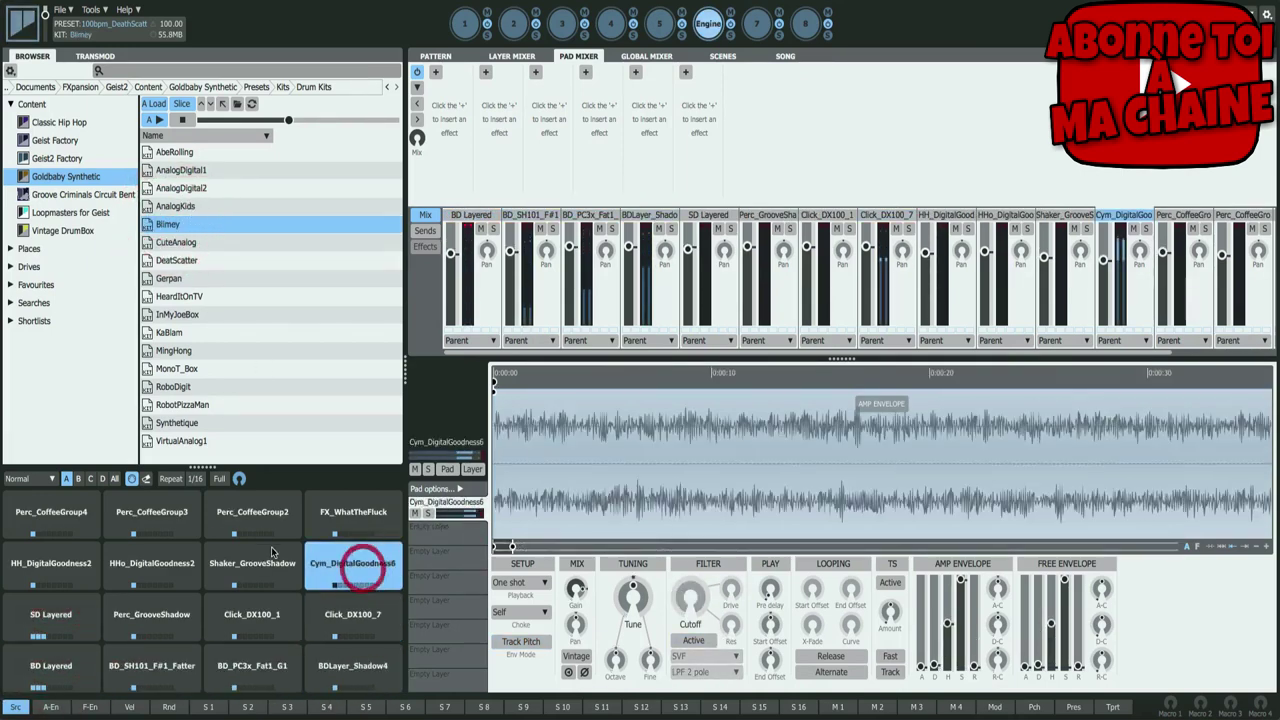
pyautogui.click(255, 575)
# - Load the HeardItOnTV drum kit and play its bass drum, clap, percussion and bongo pads
pyautogui.doubleClick(180, 296)
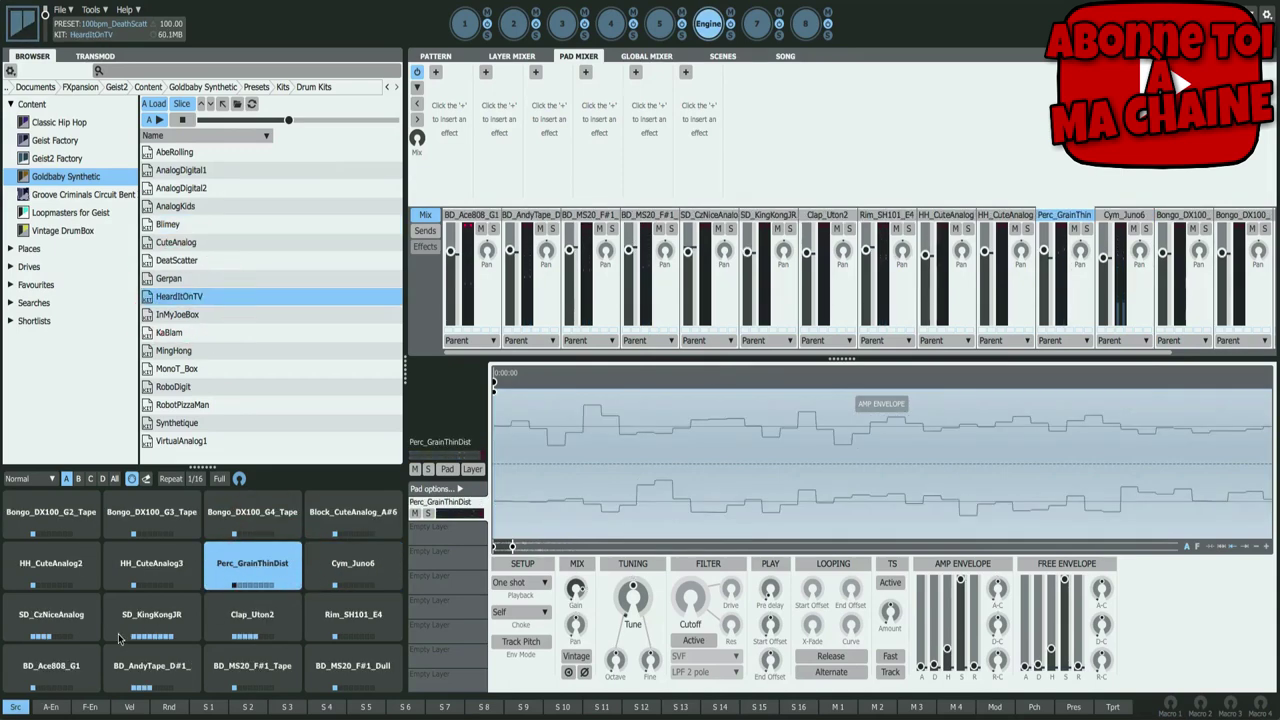
pyautogui.click(51, 668)
pyautogui.click(152, 668)
pyautogui.click(252, 668)
pyautogui.click(252, 620)
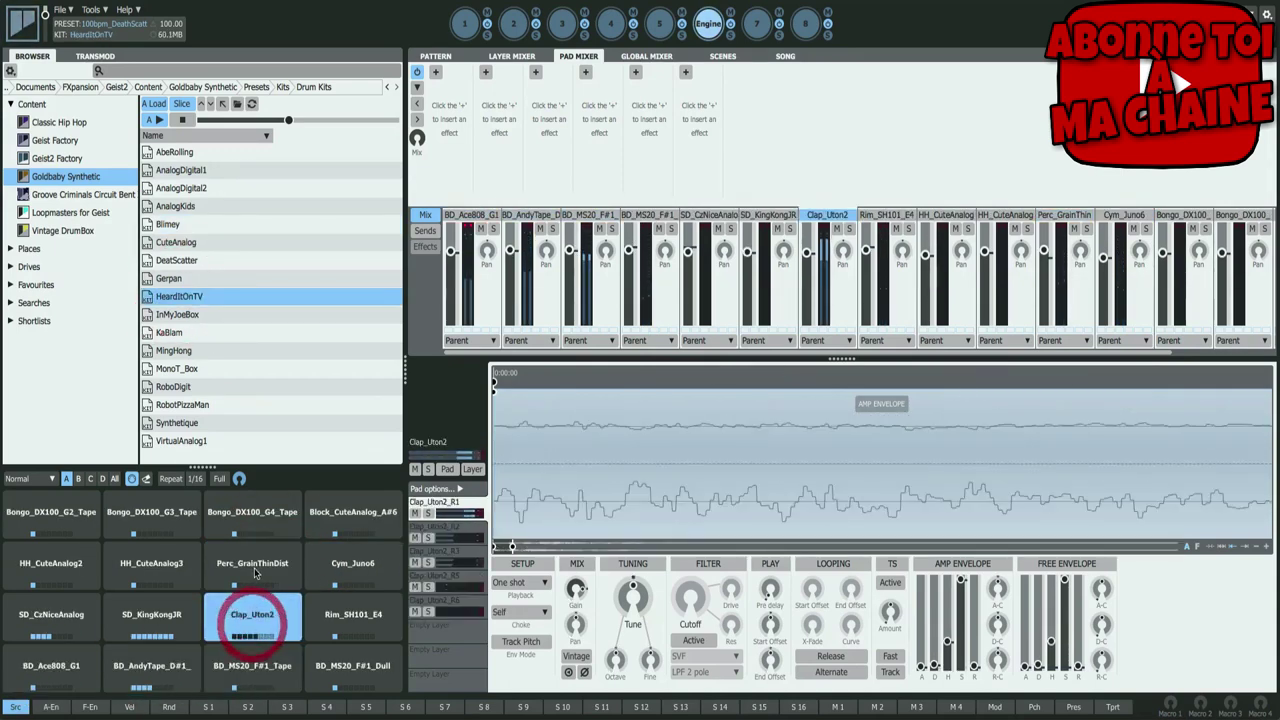
pyautogui.click(252, 568)
pyautogui.click(252, 515)
# - Load the RoboDigit drum kit and play its bass drum, percussion, ReactorMetal1, hi-hat and snare pads
pyautogui.doubleClick(190, 386)
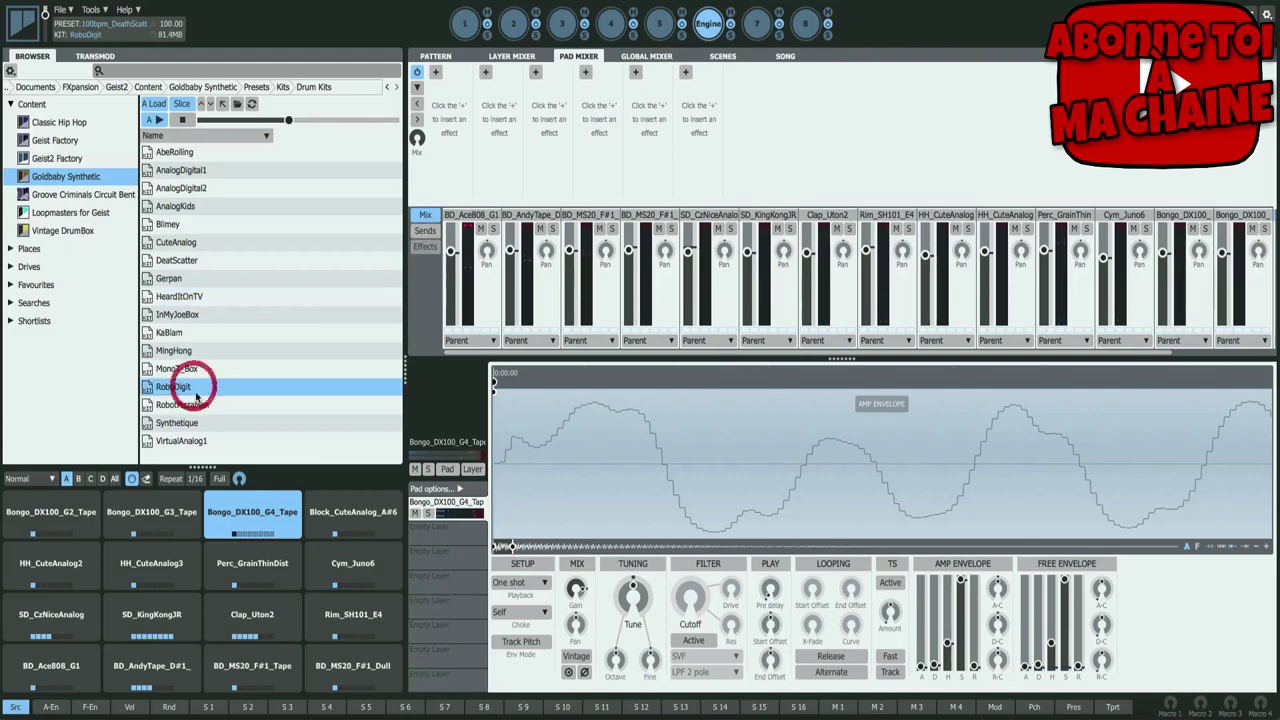
pyautogui.click(152, 668)
pyautogui.click(152, 565)
pyautogui.click(60, 520)
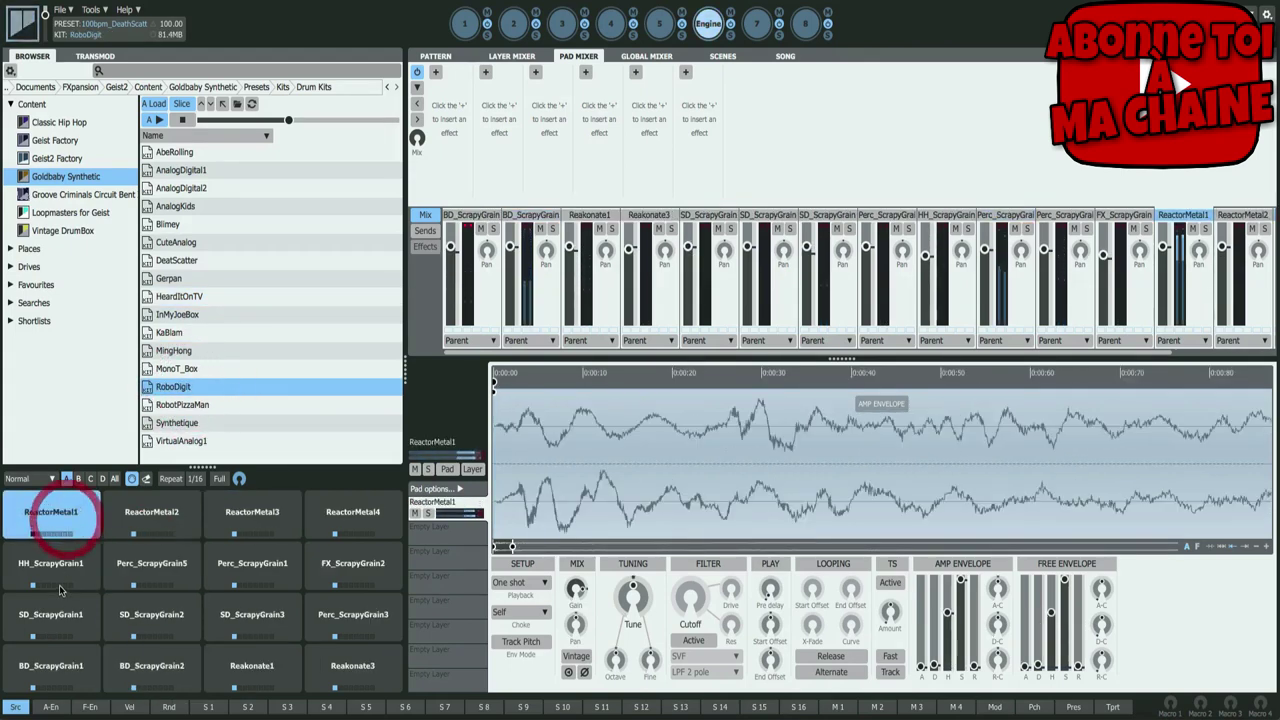
pyautogui.click(55, 570)
pyautogui.click(55, 620)
pyautogui.click(55, 670)
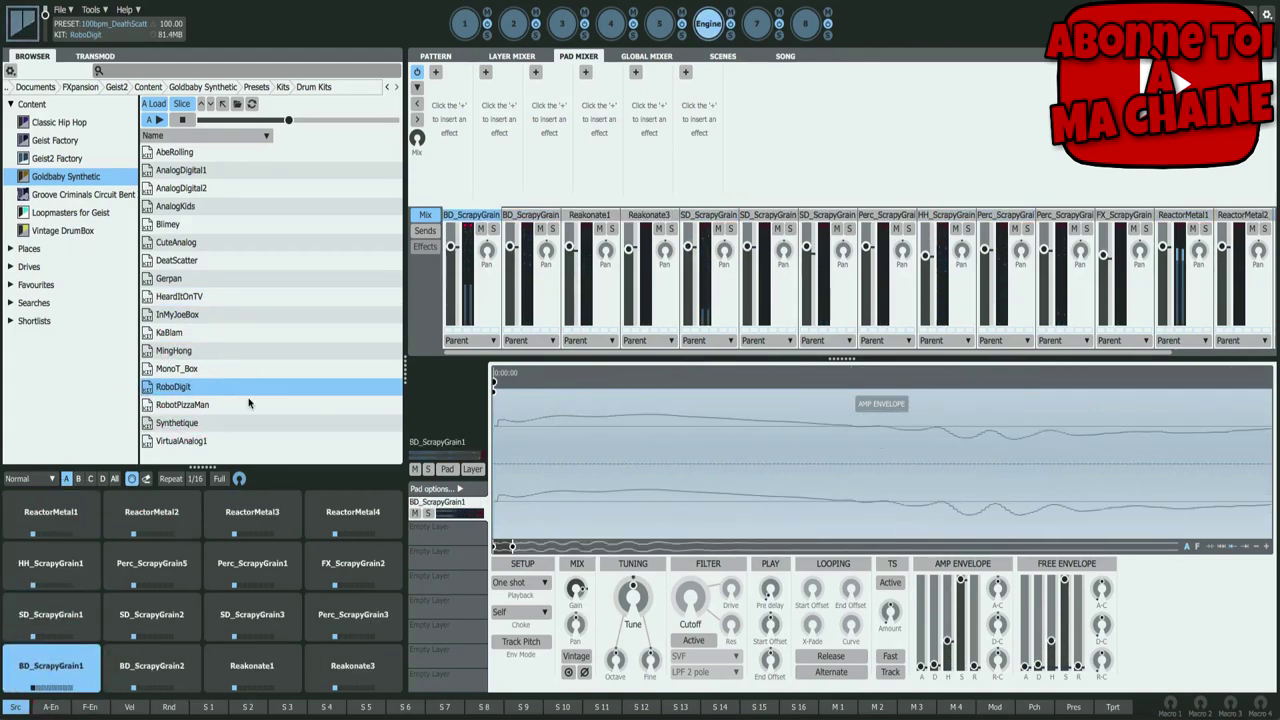
# - Slice the AddSynth_Groove2 loop from the Goldbaby Synthetic Loops folder across the pads
pyautogui.press('Left')
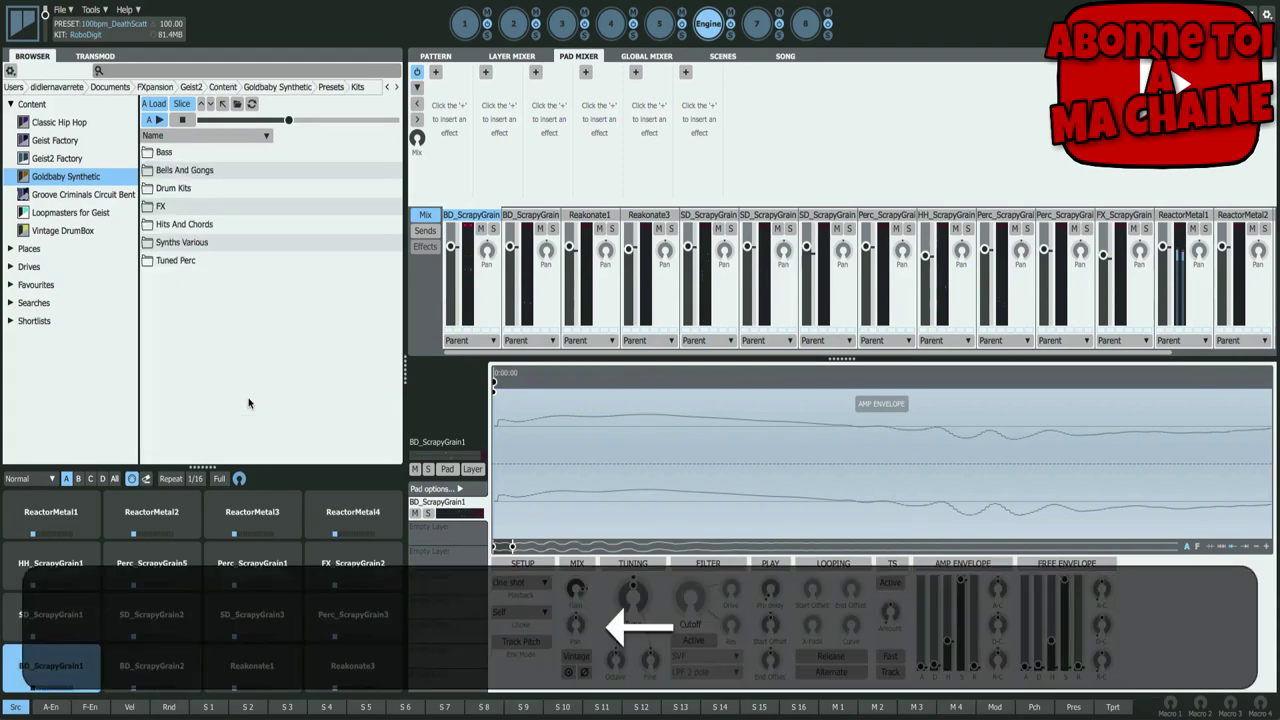
pyautogui.press('Left')
pyautogui.press('Left')
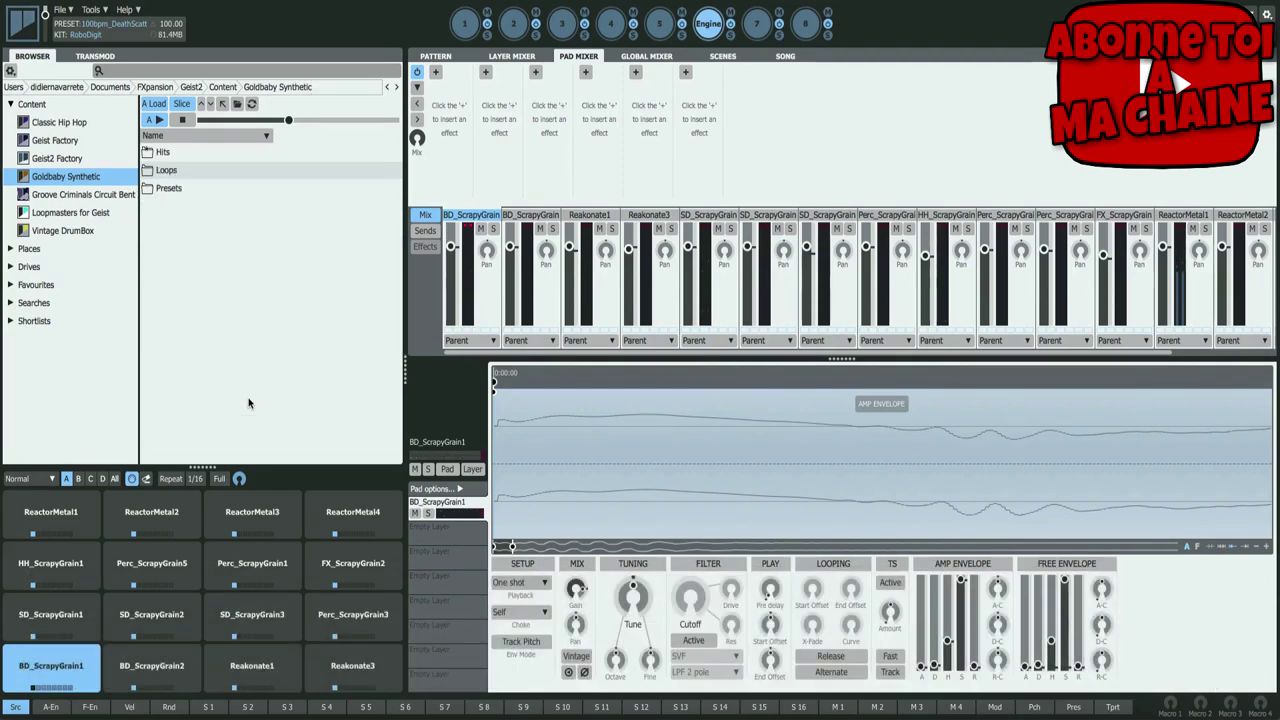
pyautogui.doubleClick(166, 172)
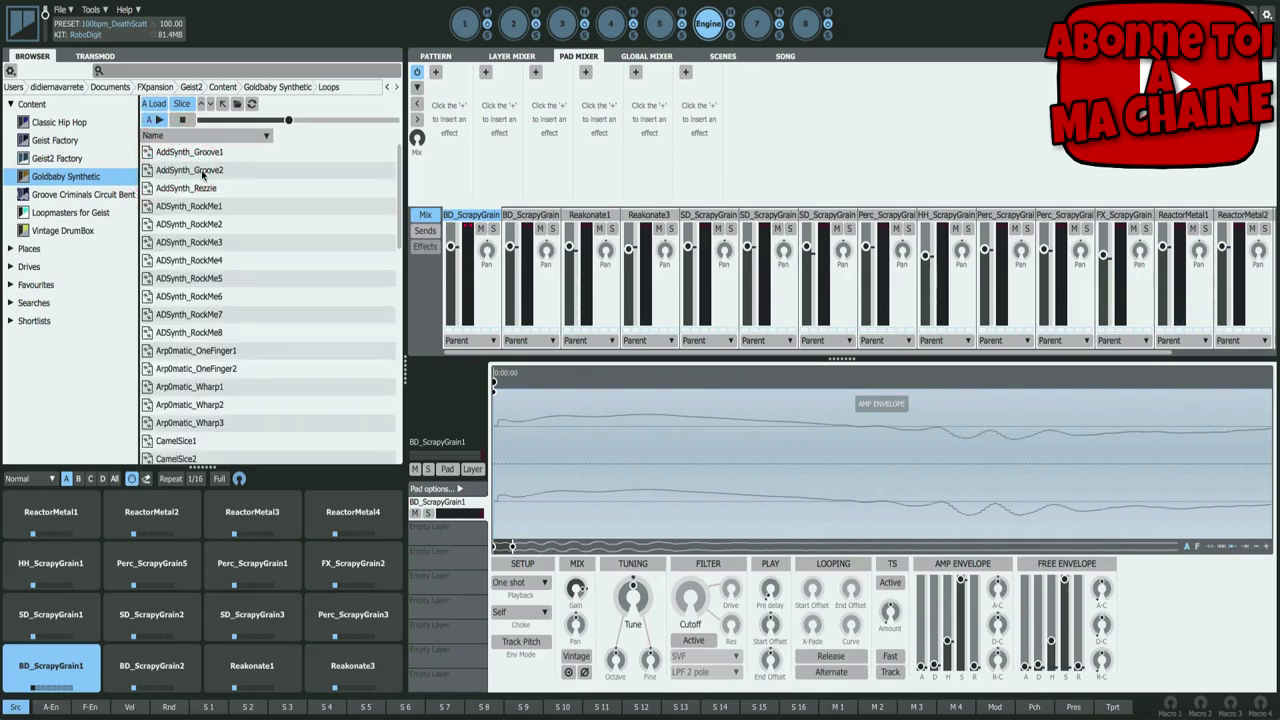
pyautogui.doubleClick(200, 171)
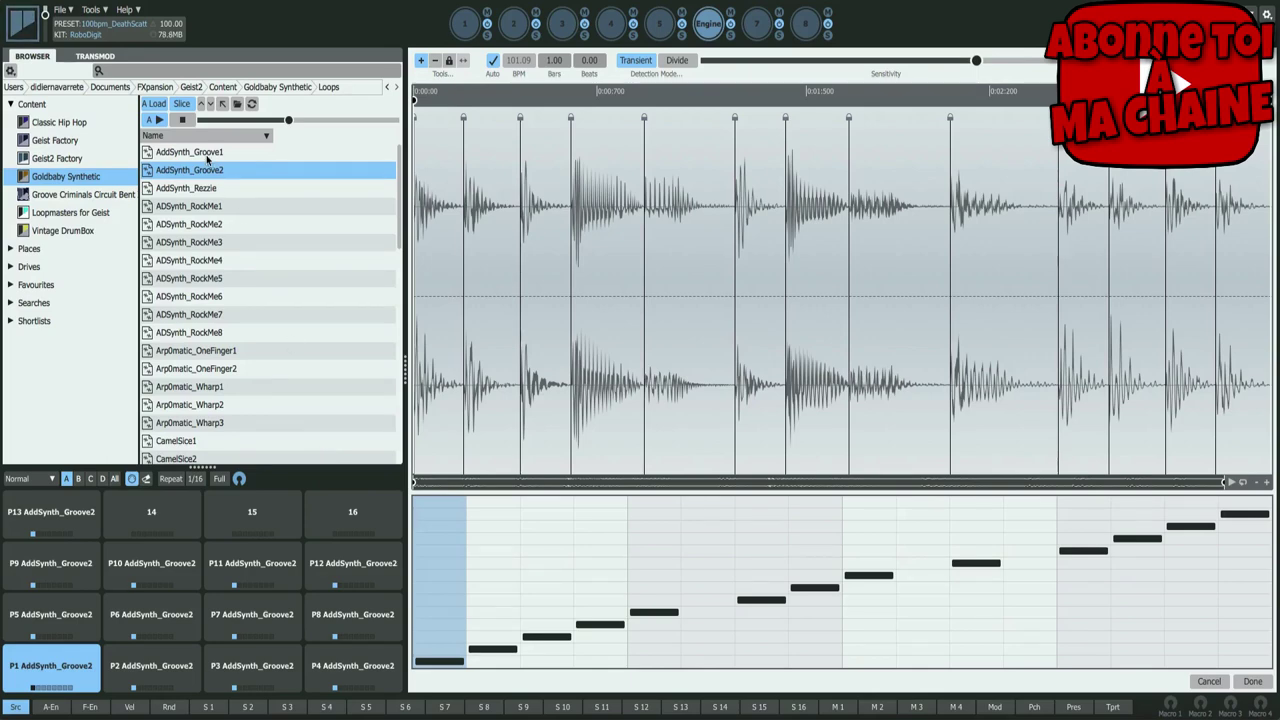
# - Load Conga_CuteAnalog_A3 from the Goldbaby Synthetic percussion hits onto pad 1
pyautogui.press('Left')
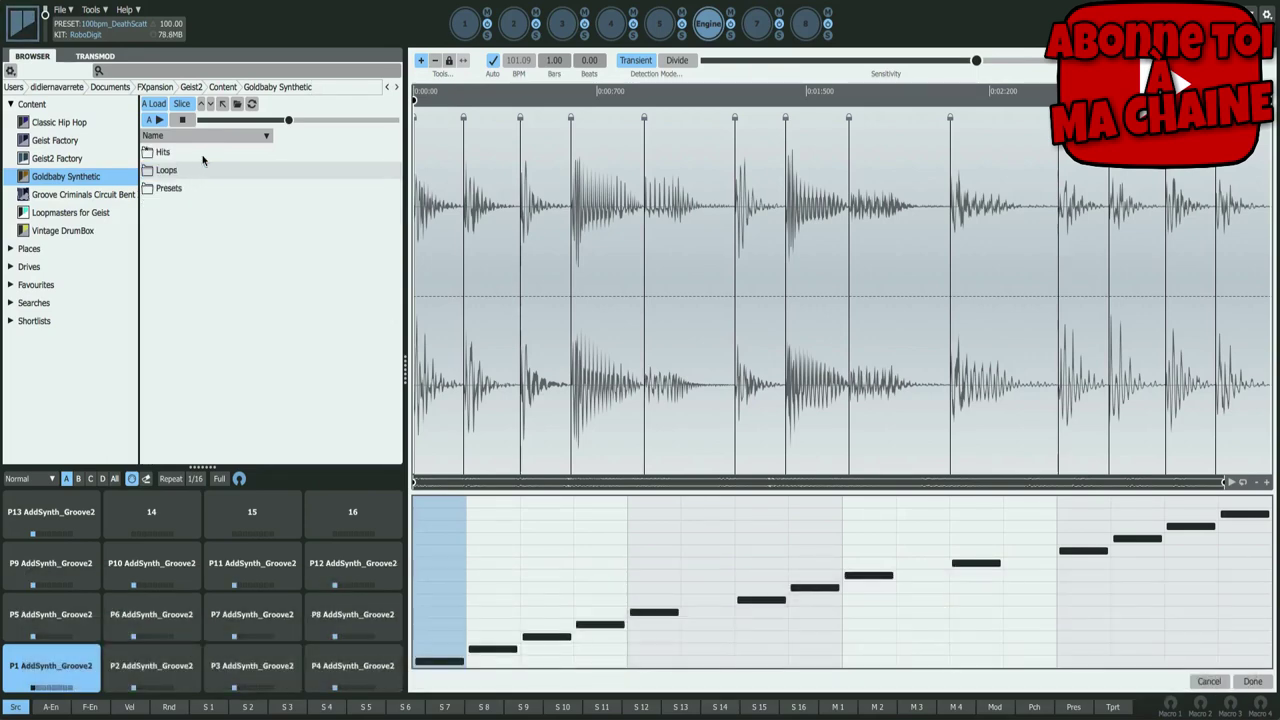
pyautogui.doubleClick(195, 153)
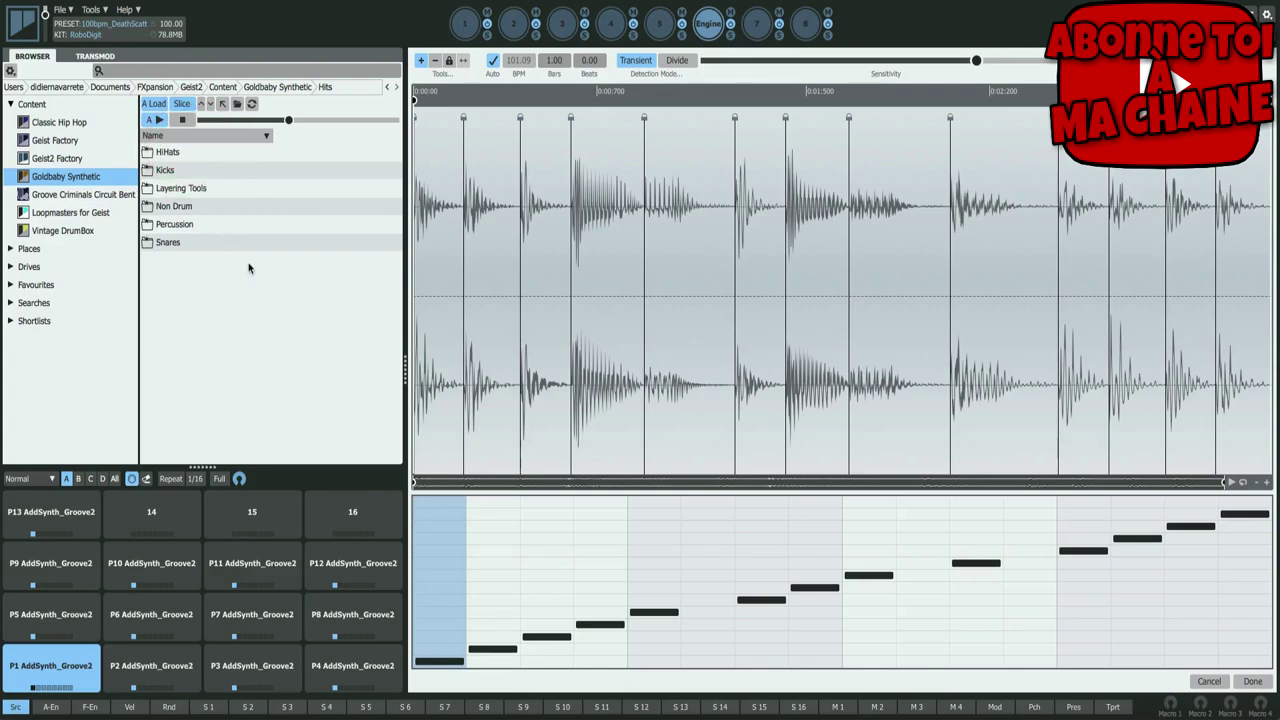
pyautogui.doubleClick(175, 226)
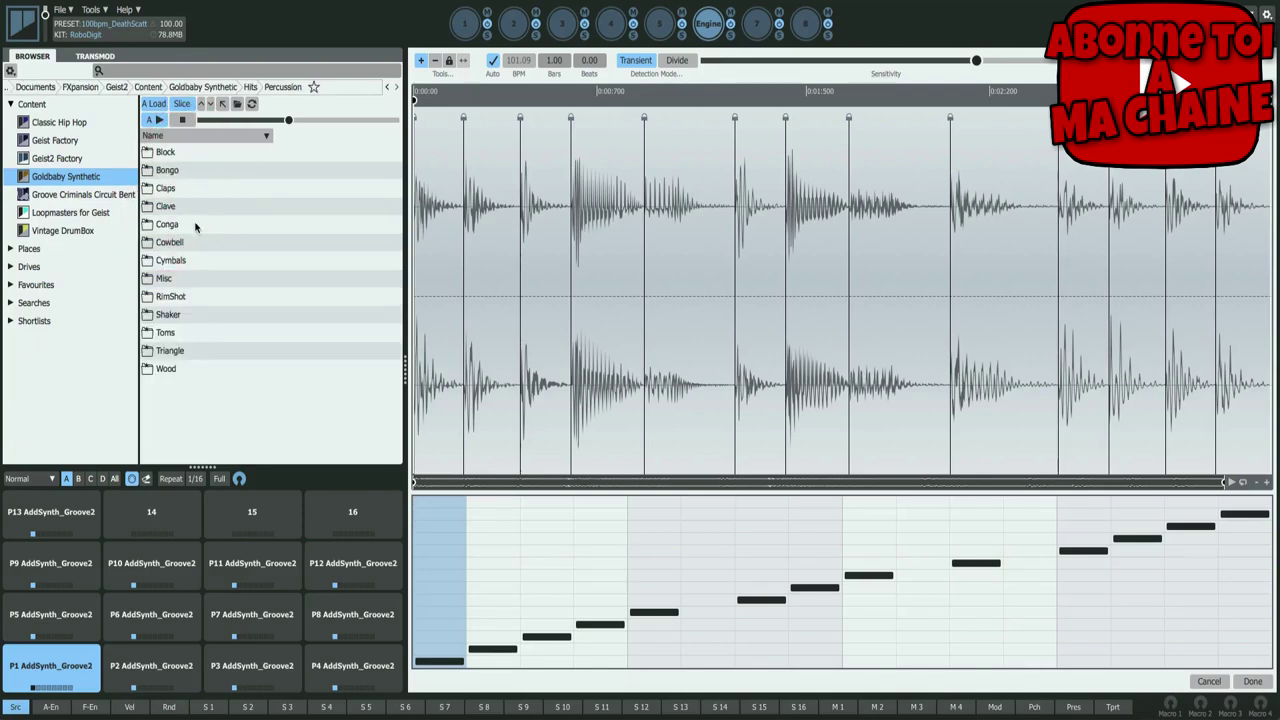
pyautogui.doubleClick(190, 224)
pyautogui.doubleClick(209, 160)
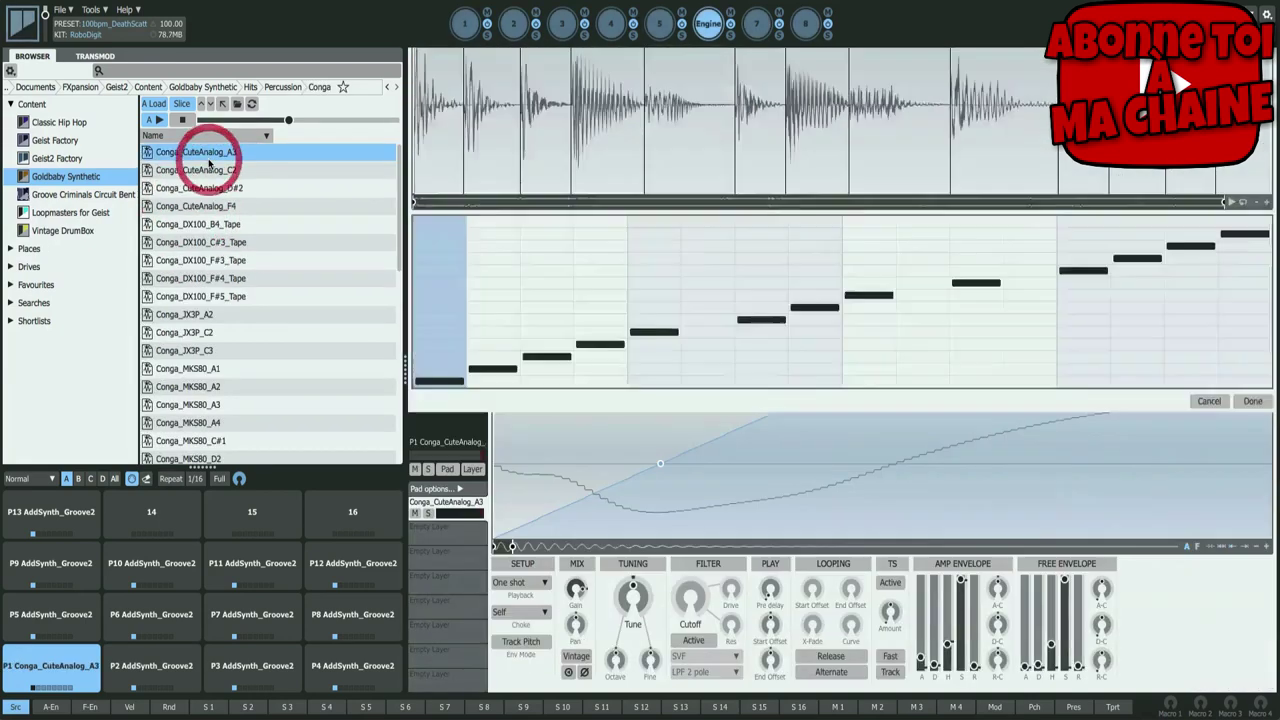
# - Audition the remaining conga hits one after another down to Conga_MKS80_D2
pyautogui.press('Down')
pyautogui.press('Down')
pyautogui.press('Down')
pyautogui.press('Down')
pyautogui.press('Down')
pyautogui.press('Down')
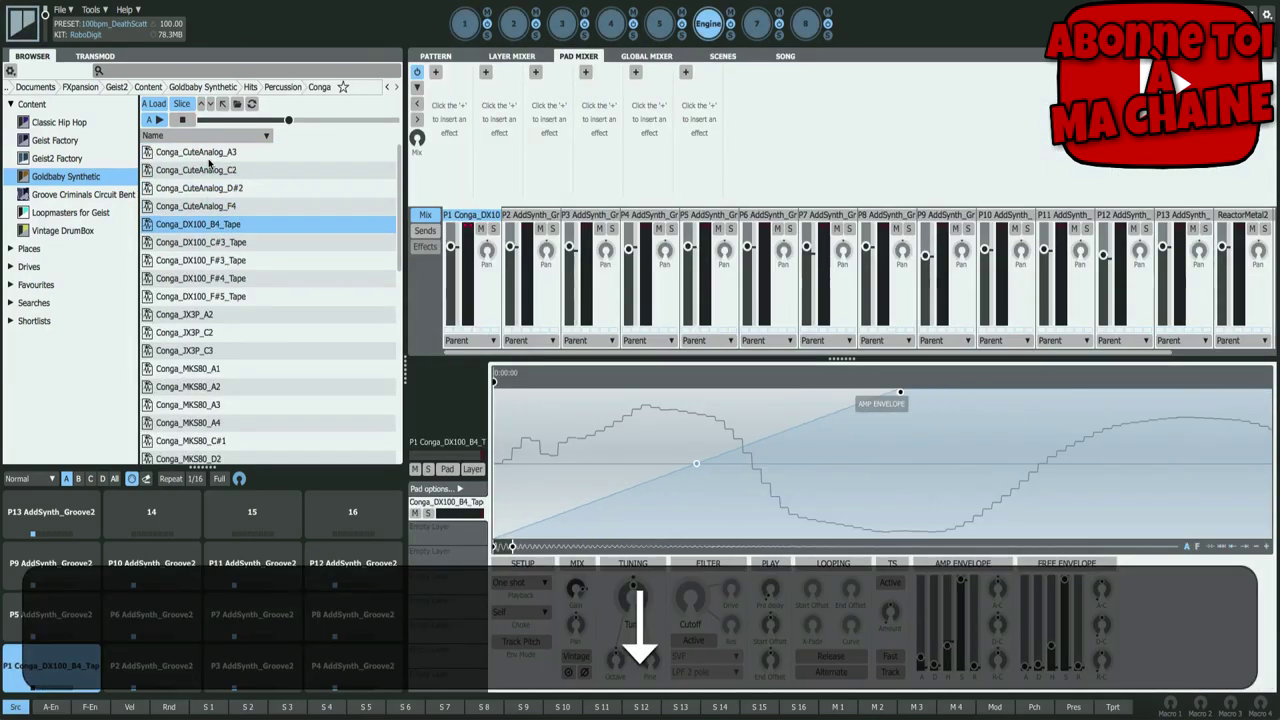
pyautogui.press('Down')
pyautogui.press('Down')
pyautogui.press('Down')
pyautogui.press('Down')
pyautogui.press('Down')
pyautogui.press('Down')
pyautogui.press('Down')
pyautogui.press('Down')
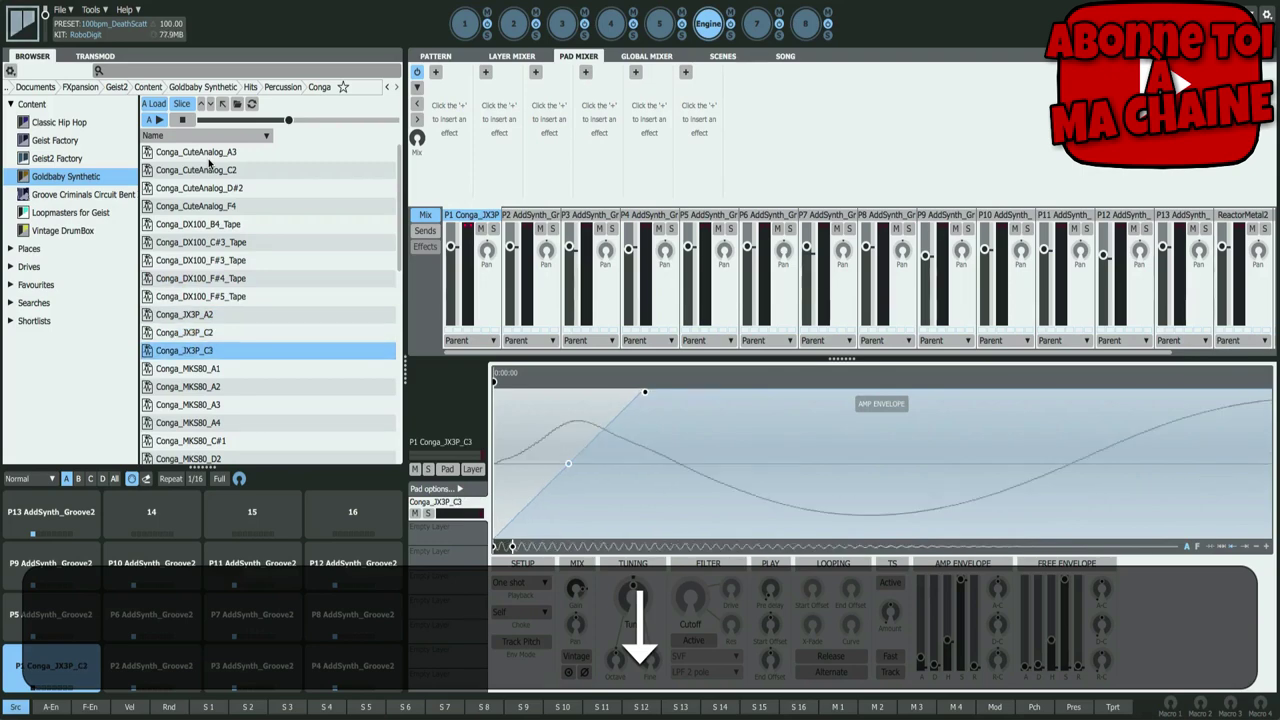
pyautogui.press('Down')
pyautogui.press('Down')
pyautogui.press('Down')
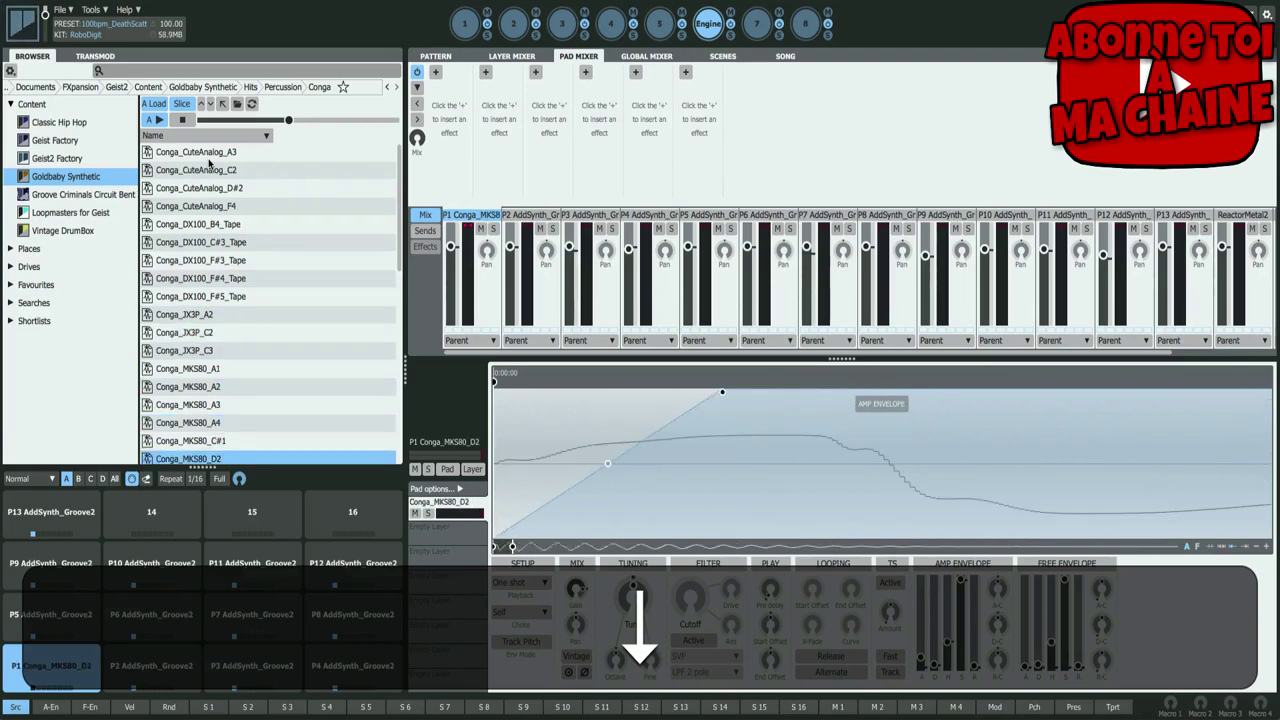
# - Audition BD Big 05 F, BD Big 06 F, BD DMT 01 E and BD DMT 02 F# from the Geist2 Factory kick hits
pyautogui.press('Left')
pyautogui.press('Left')
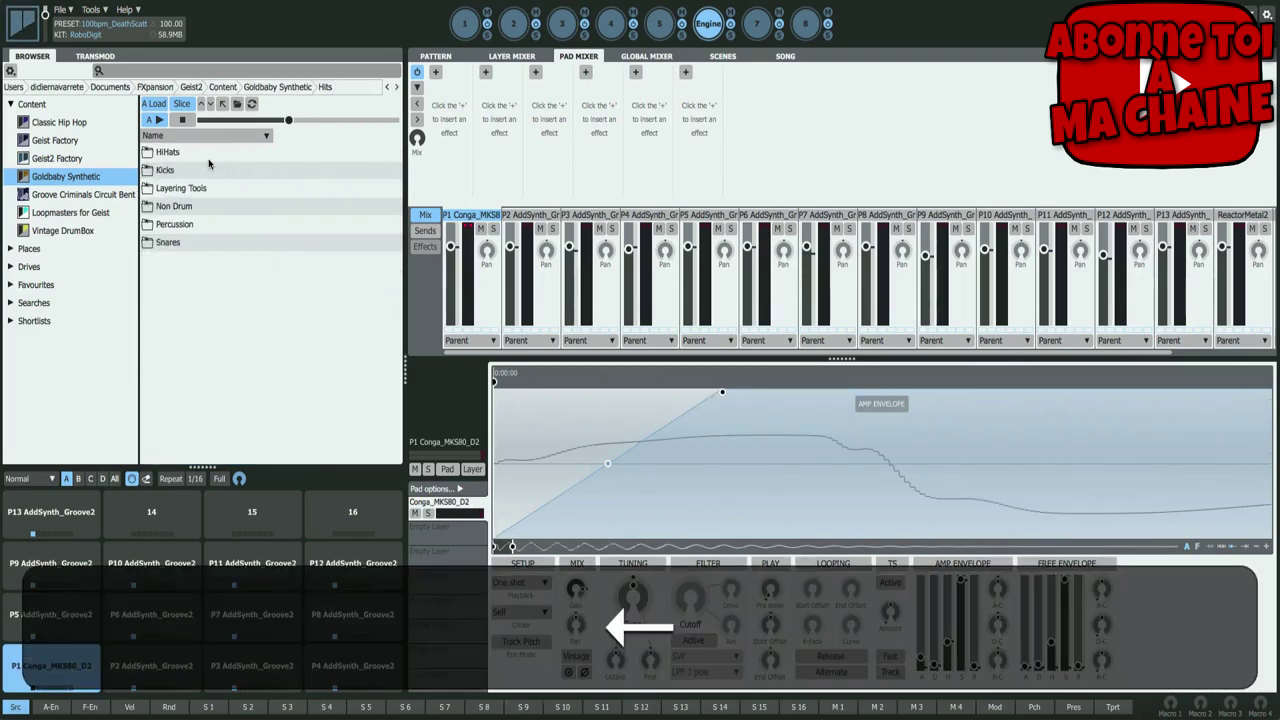
pyautogui.press('Left')
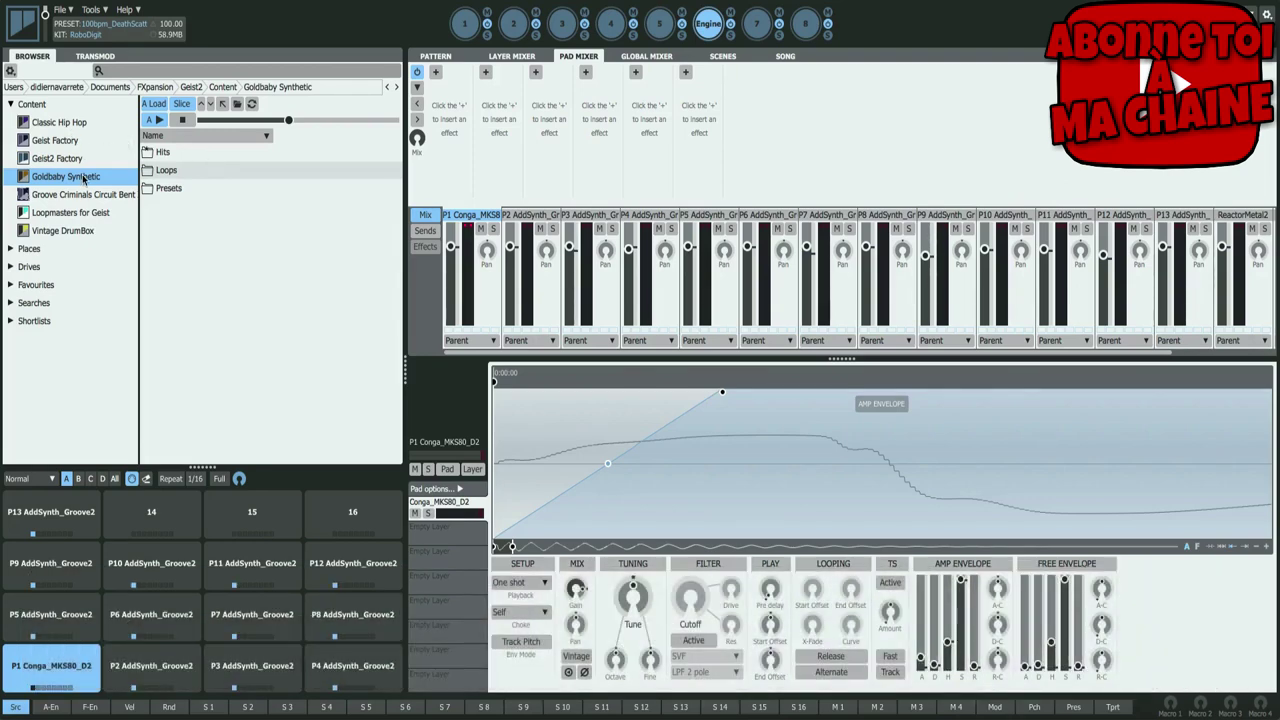
pyautogui.press('Up')
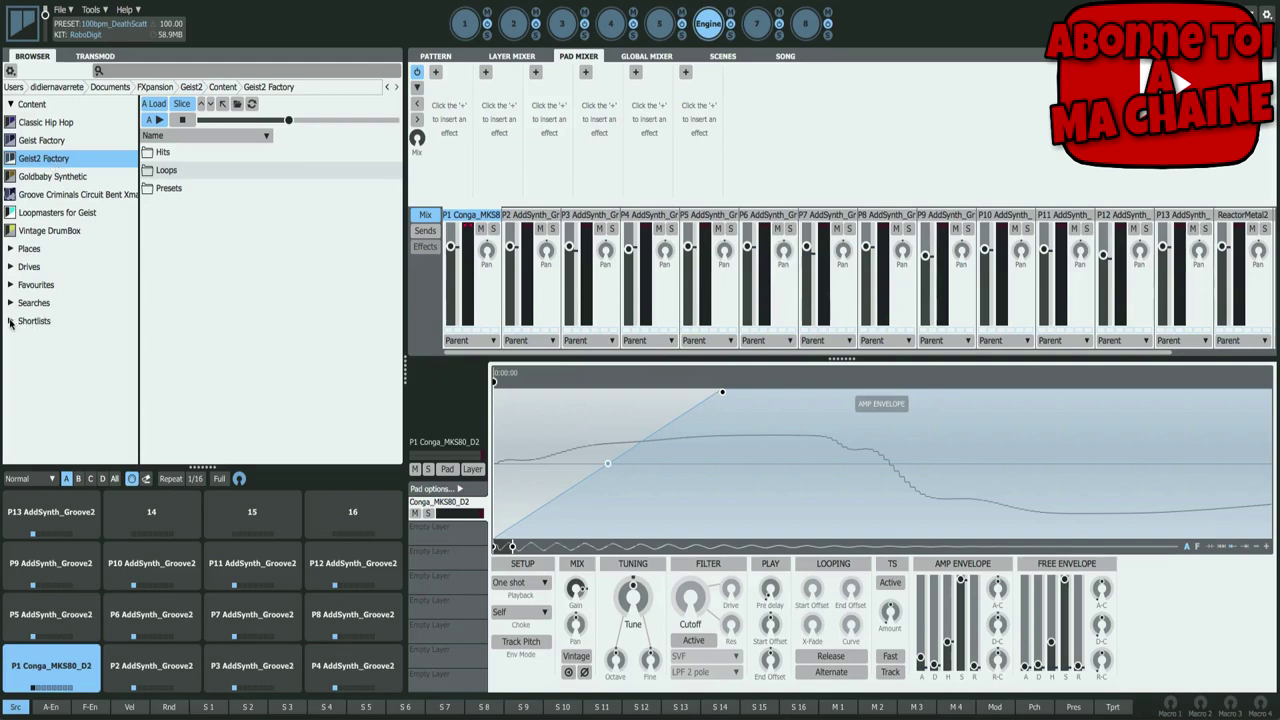
pyautogui.doubleClick(163, 155)
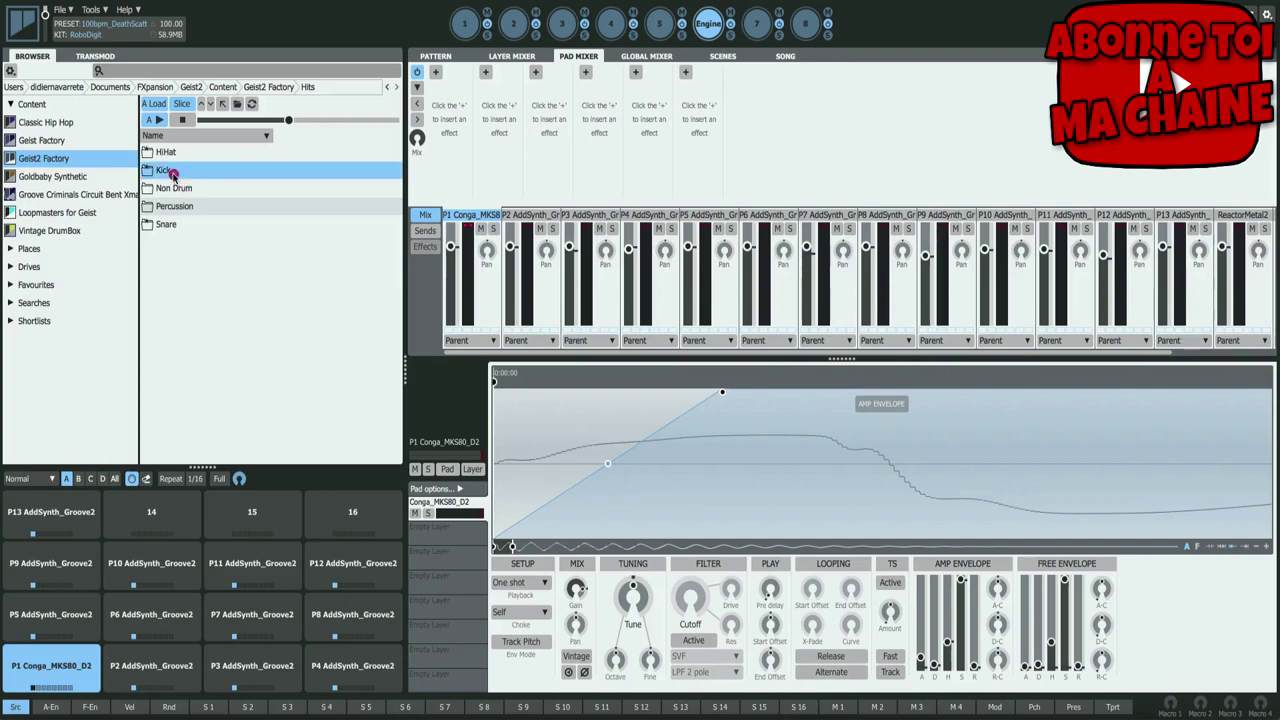
pyautogui.doubleClick(165, 170)
pyautogui.doubleClick(183, 153)
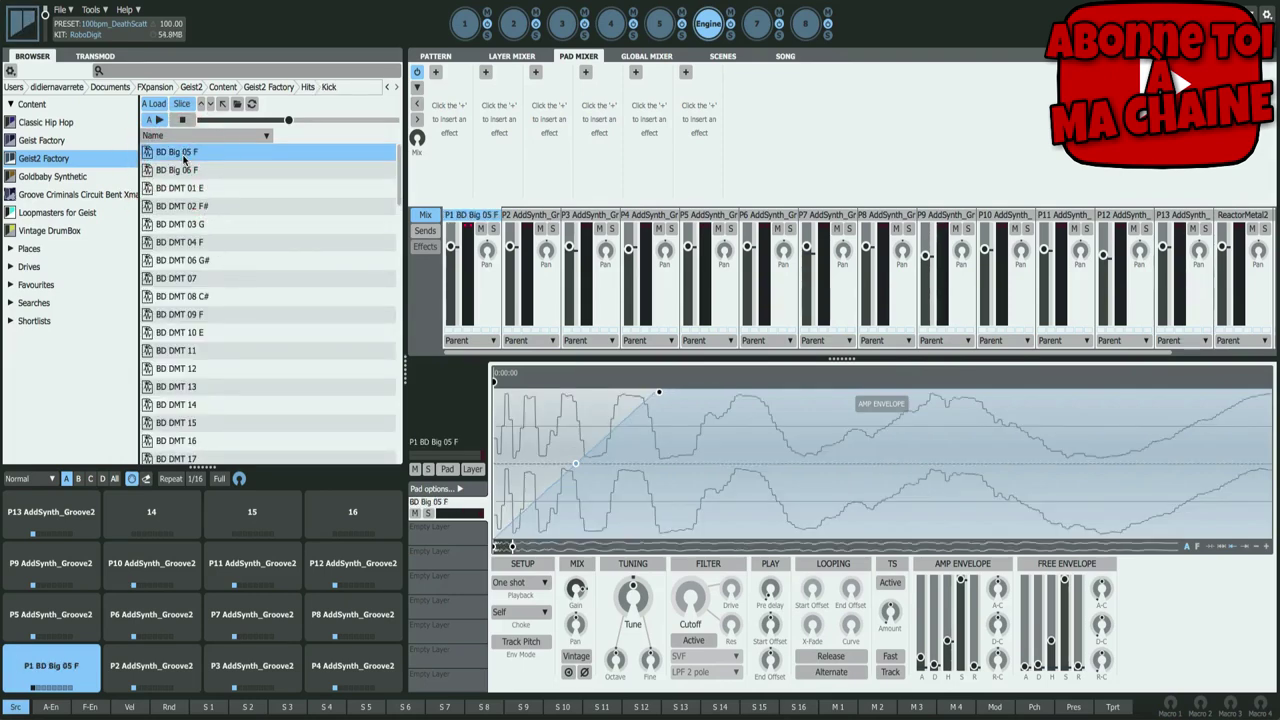
pyautogui.click(215, 170)
pyautogui.click(246, 190)
pyautogui.click(247, 205)
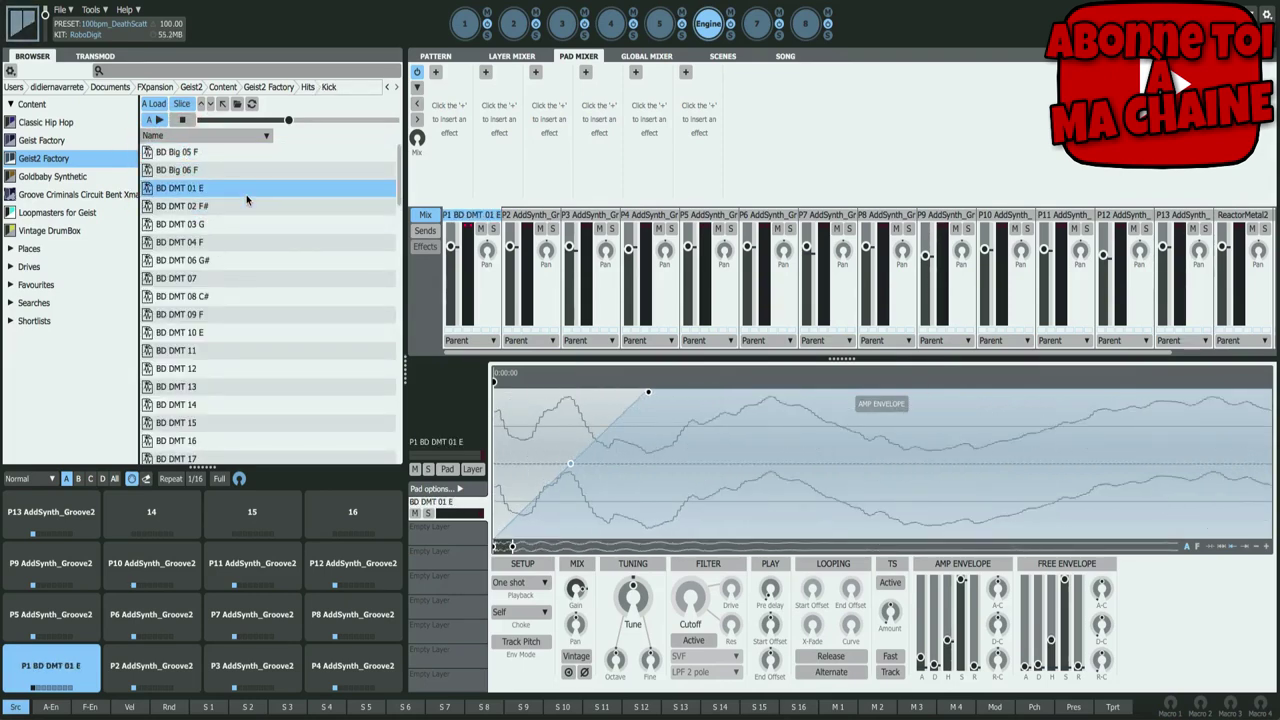
# - Add BD DMT 02 F# to a new shortlist named Kick Didguitare and preview the sample from that shortlist
pyautogui.rightClick(194, 209)
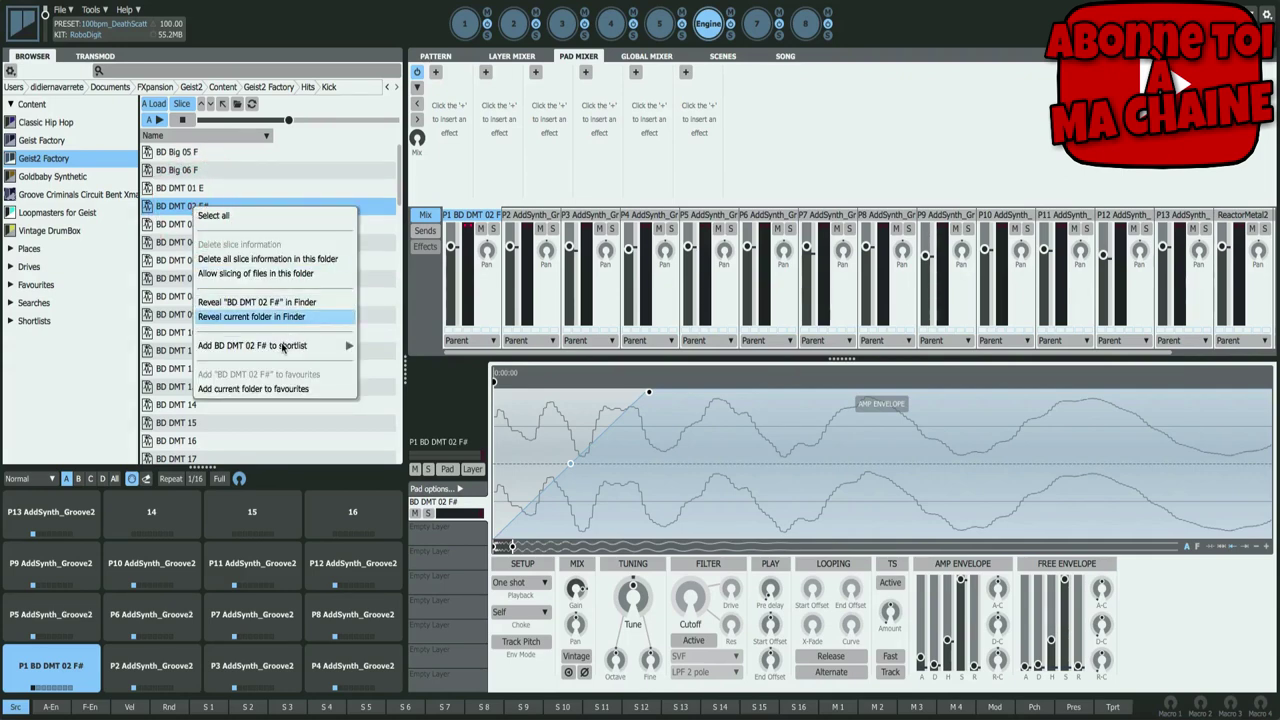
pyautogui.moveTo(276, 347)
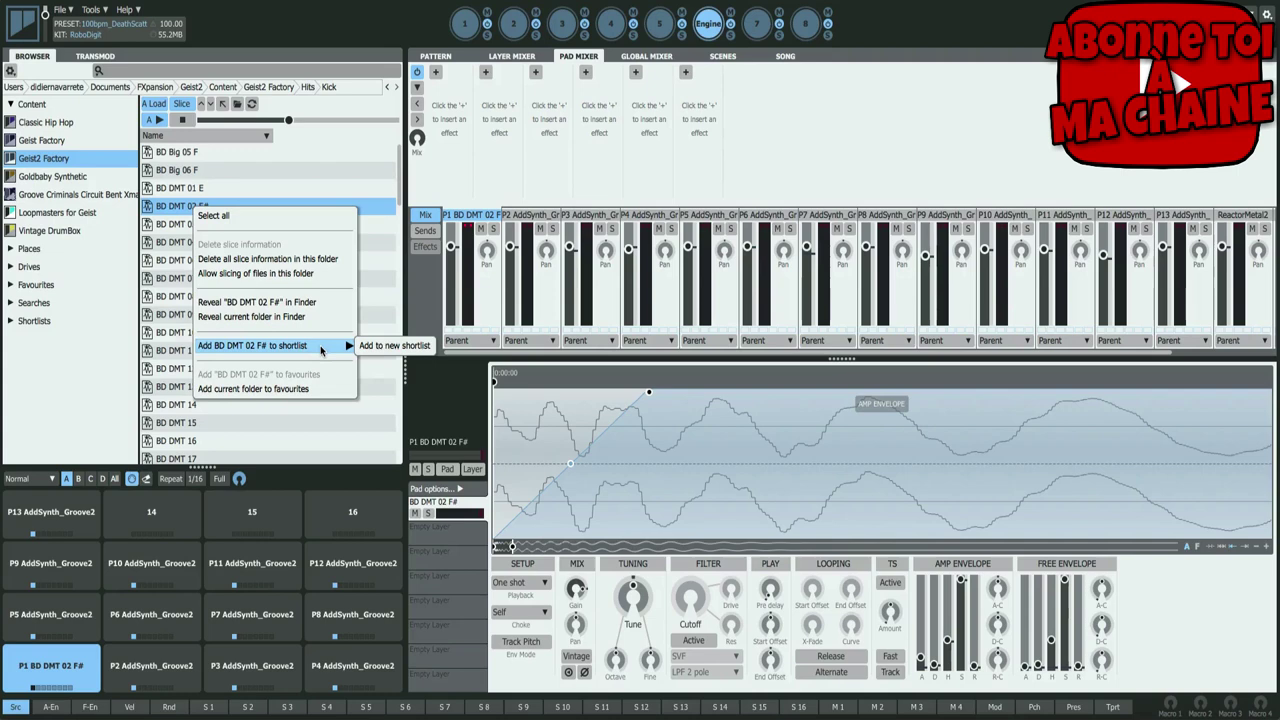
pyautogui.click(382, 348)
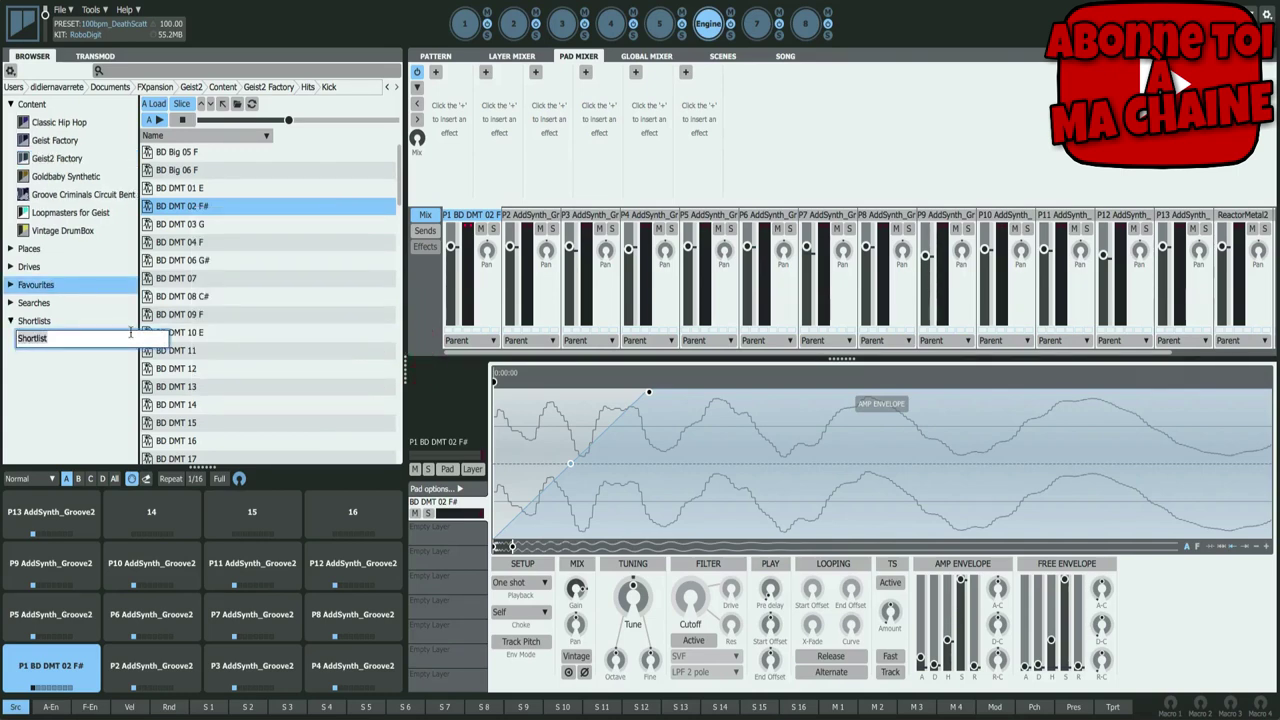
pyautogui.write('Kick Didguitar')
pyautogui.write('e')
pyautogui.press('Return')
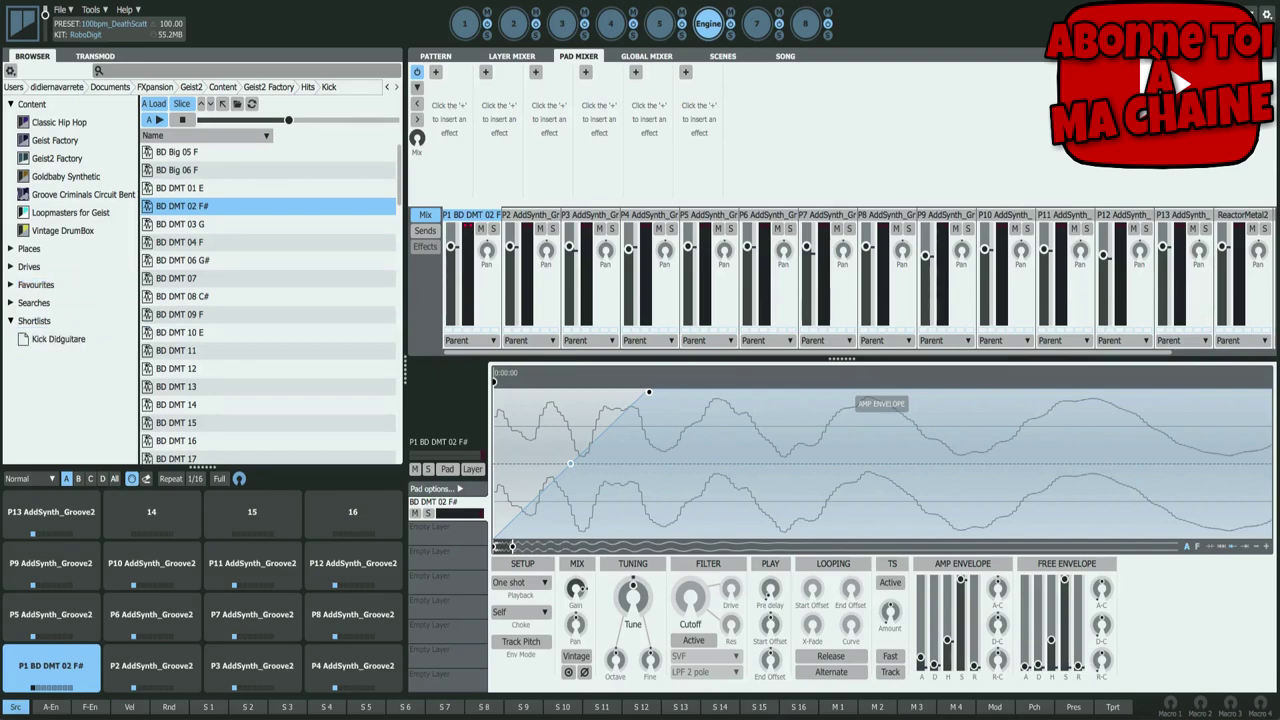
pyautogui.click(73, 340)
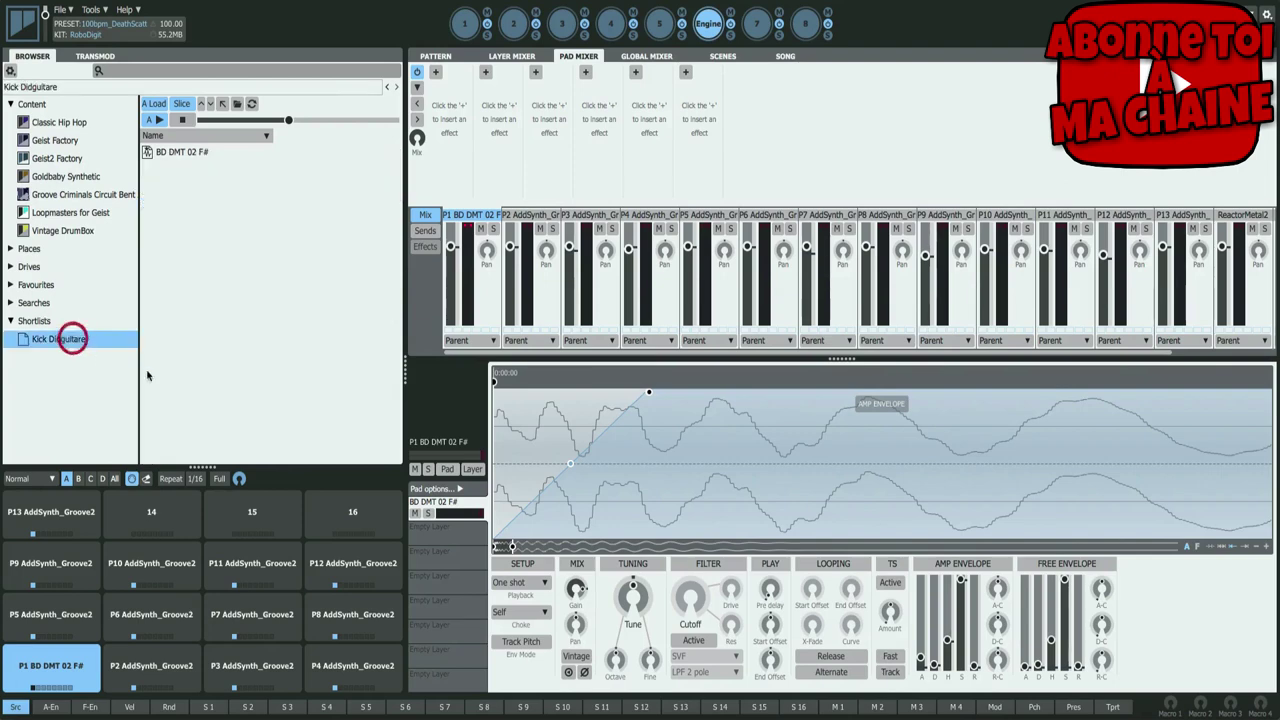
pyautogui.click(186, 159)
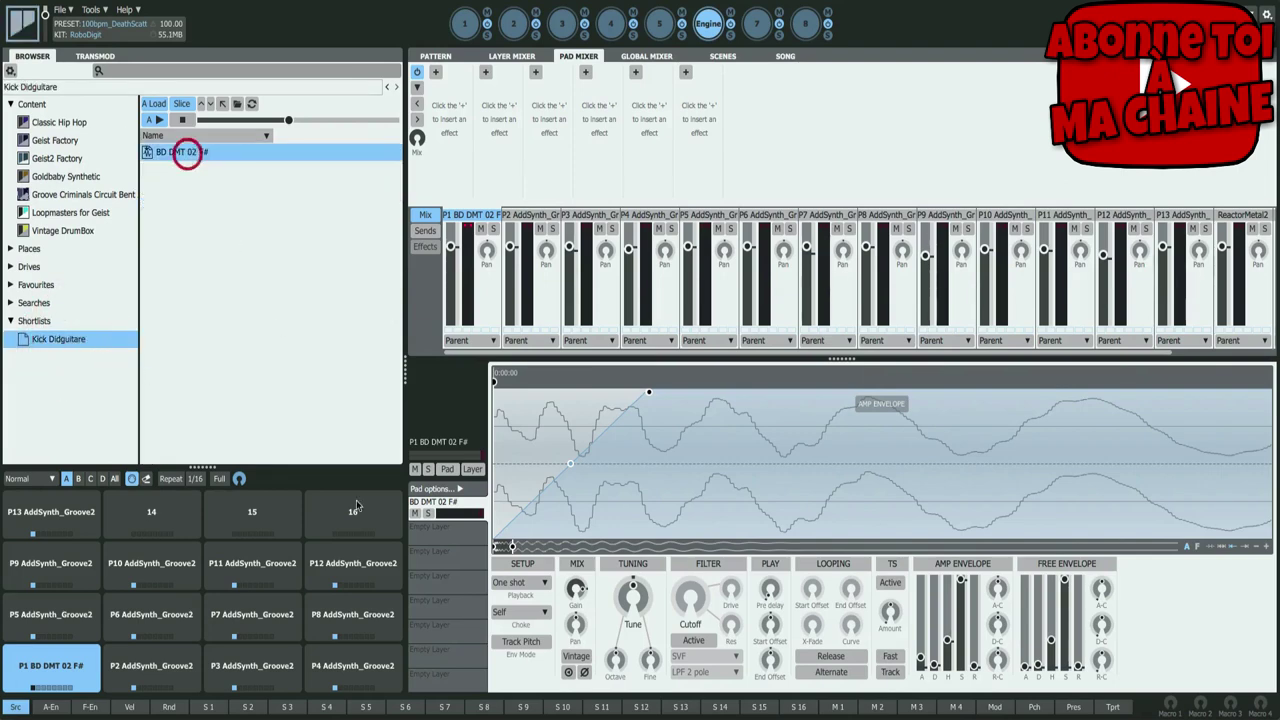
# - Add BD DMT 14 from the Geist2 Factory kick hits to the Kick Didguitare shortlist
pyautogui.click(62, 160)
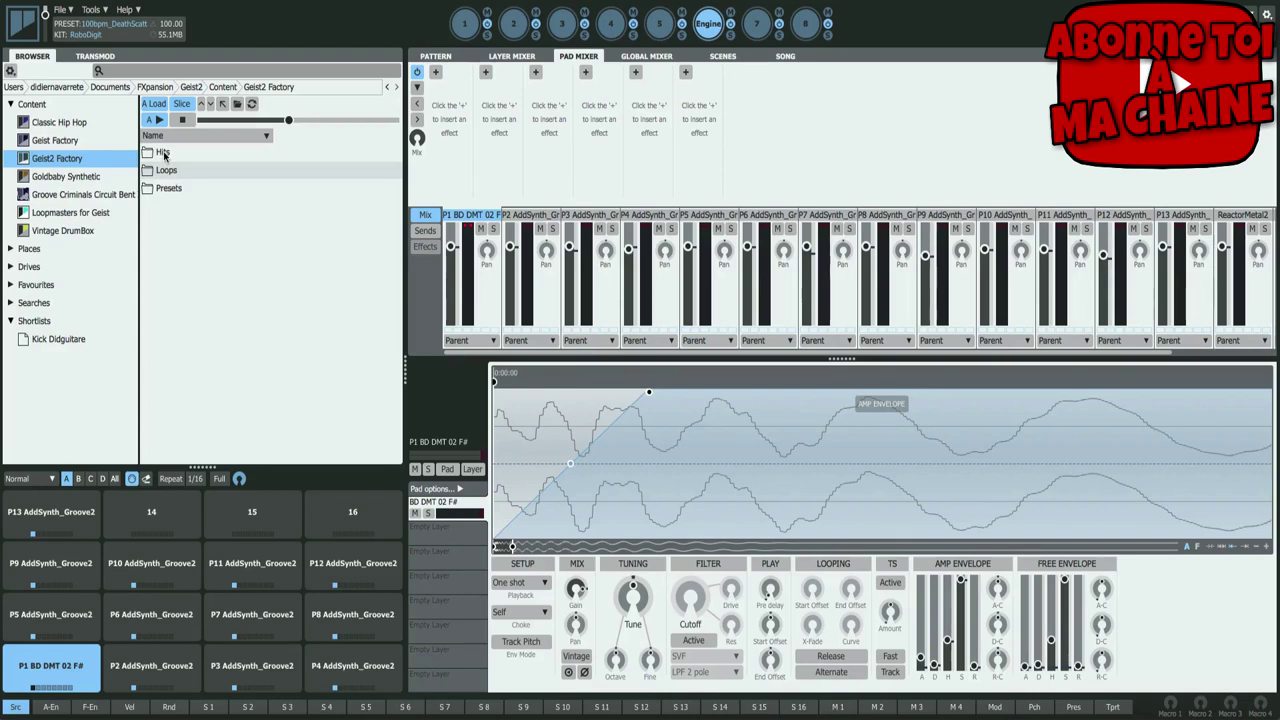
pyautogui.doubleClick(163, 153)
pyautogui.doubleClick(172, 171)
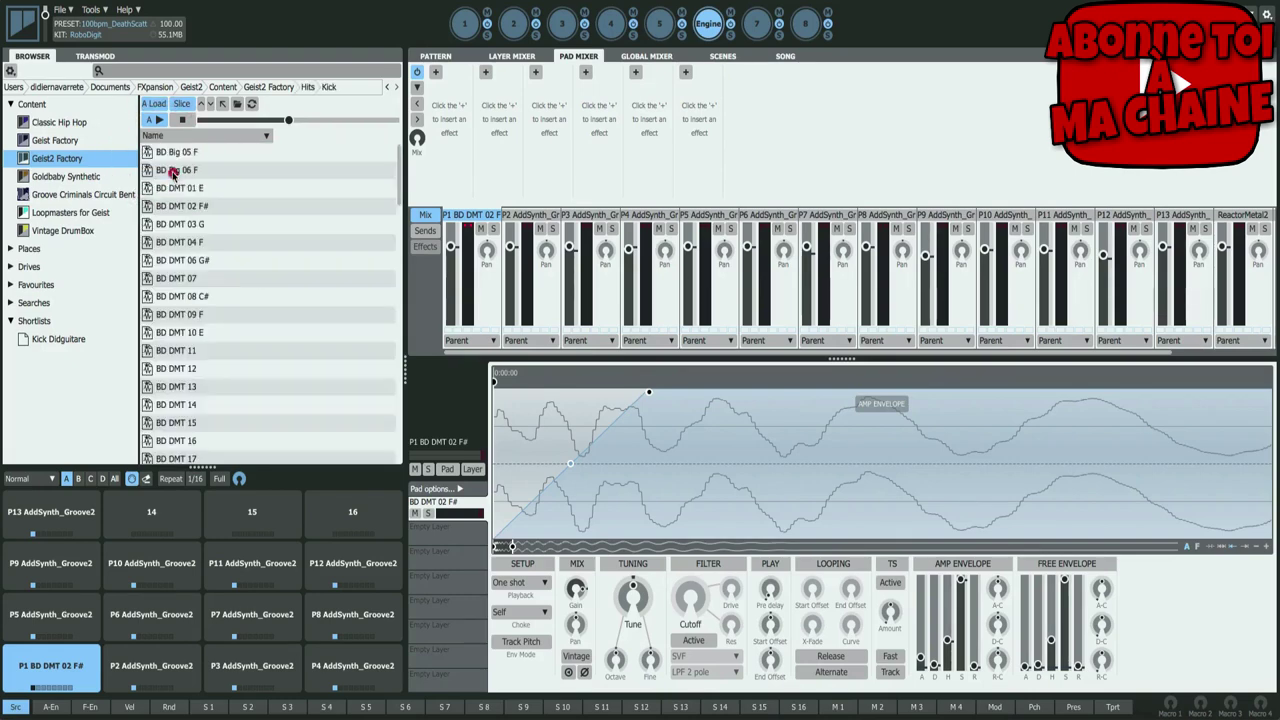
pyautogui.scroll(-2, 216, 329)
pyautogui.click(207, 333)
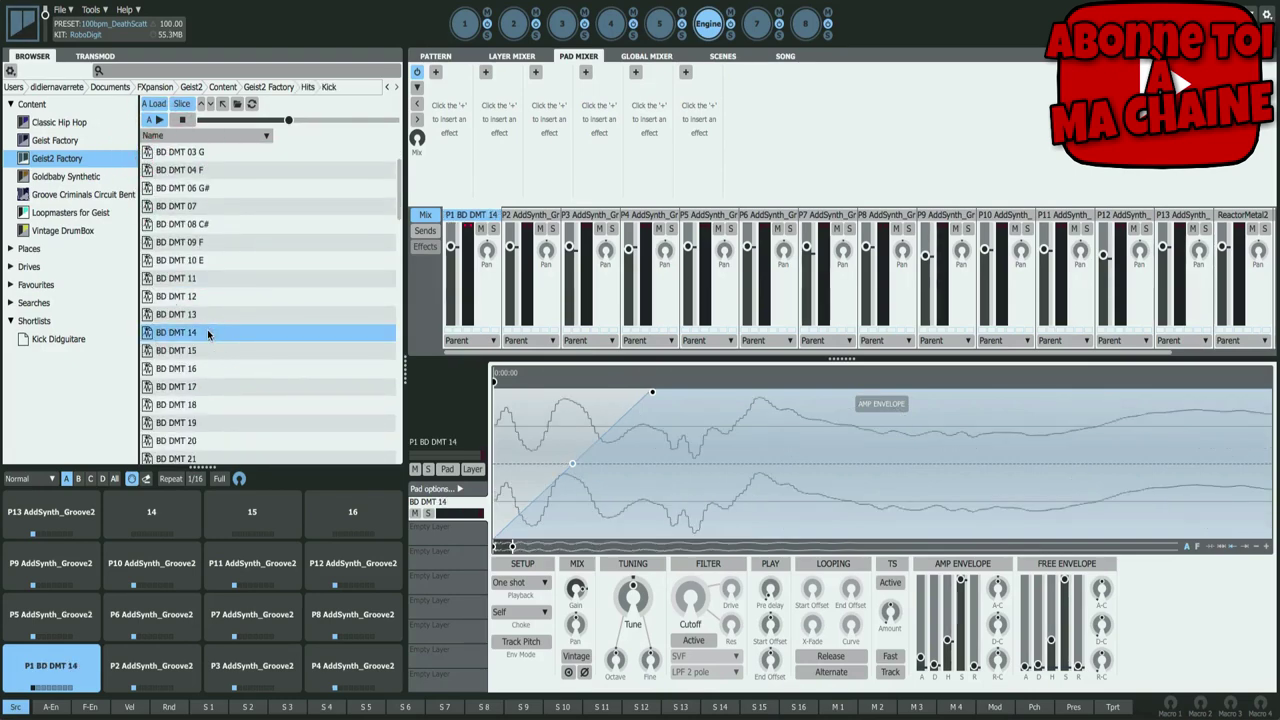
pyautogui.rightClick(207, 332)
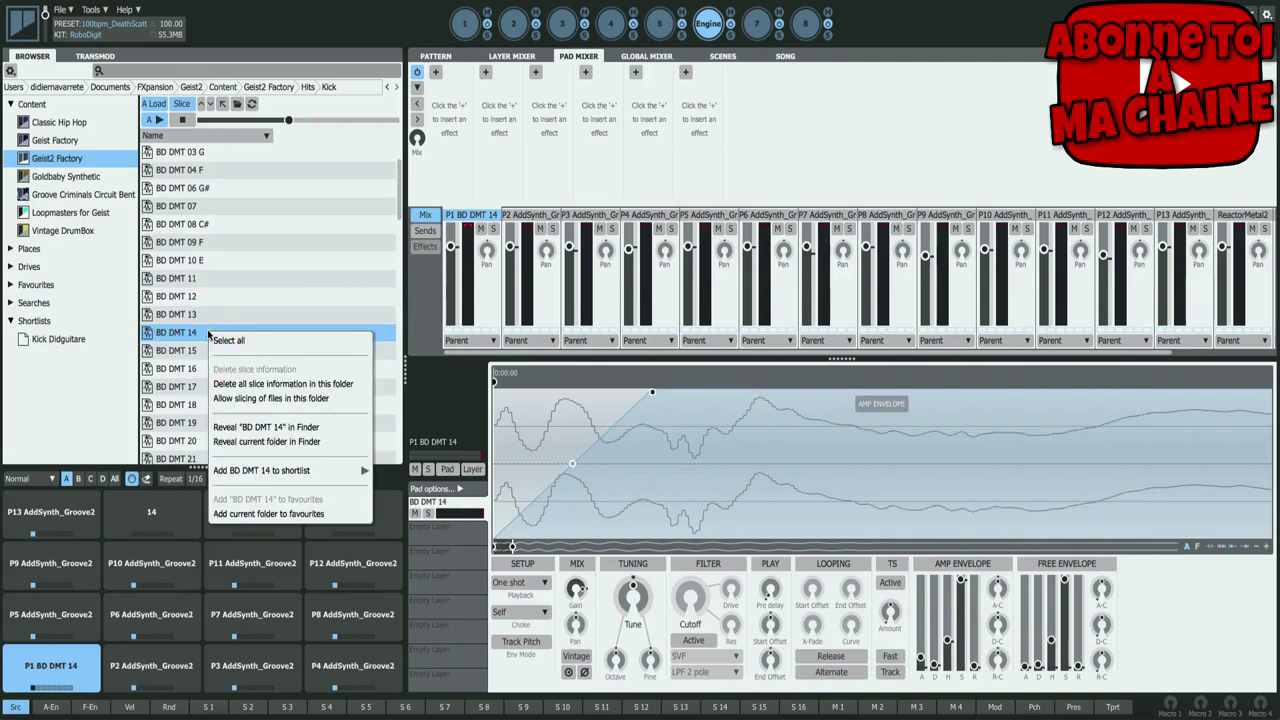
pyautogui.moveTo(312, 470)
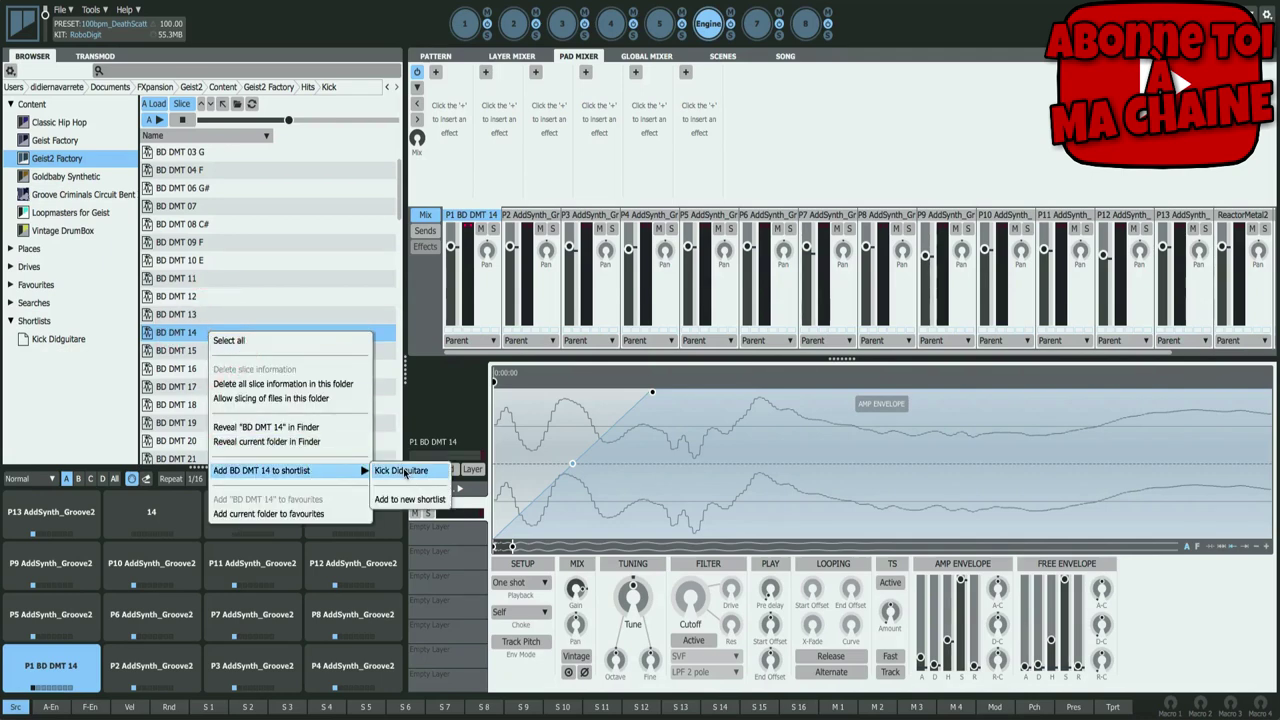
pyautogui.click(404, 470)
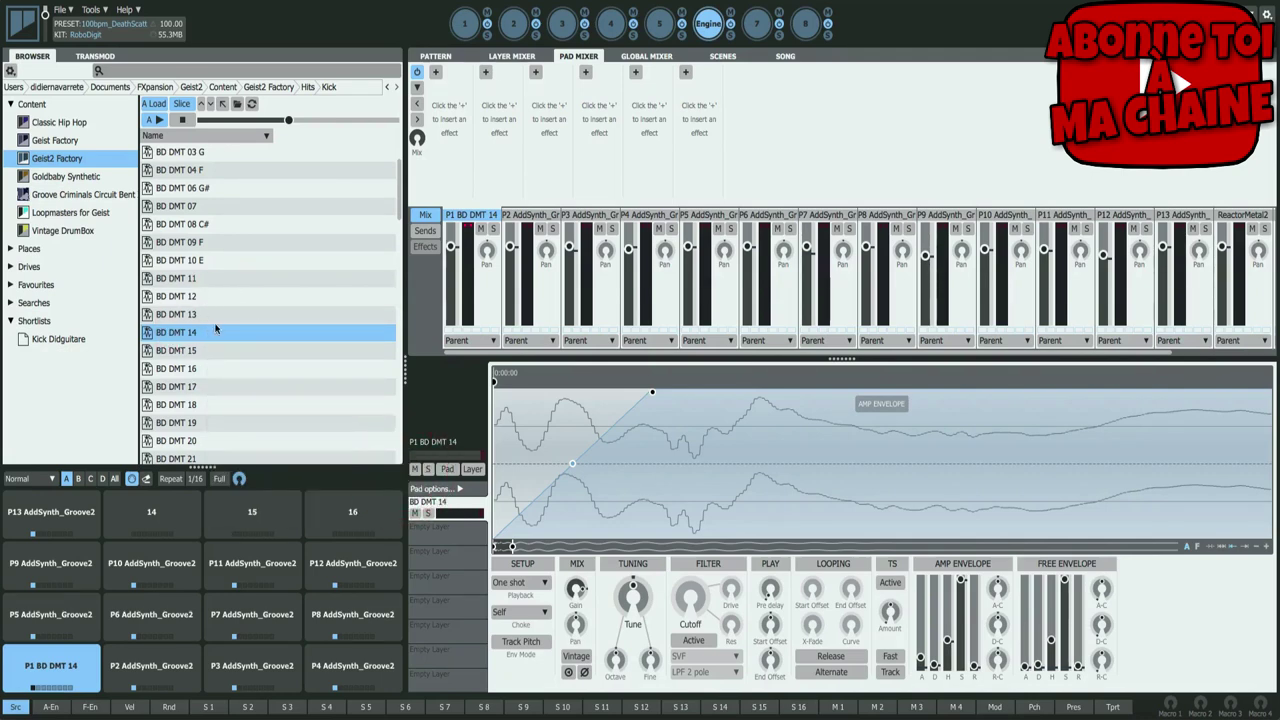
# - Audition BD DMT 22, BD DMT 25 and BD DMT 26 from the Geist2 Factory kick hits
pyautogui.scroll(-4, 205, 345)
pyautogui.click(195, 352)
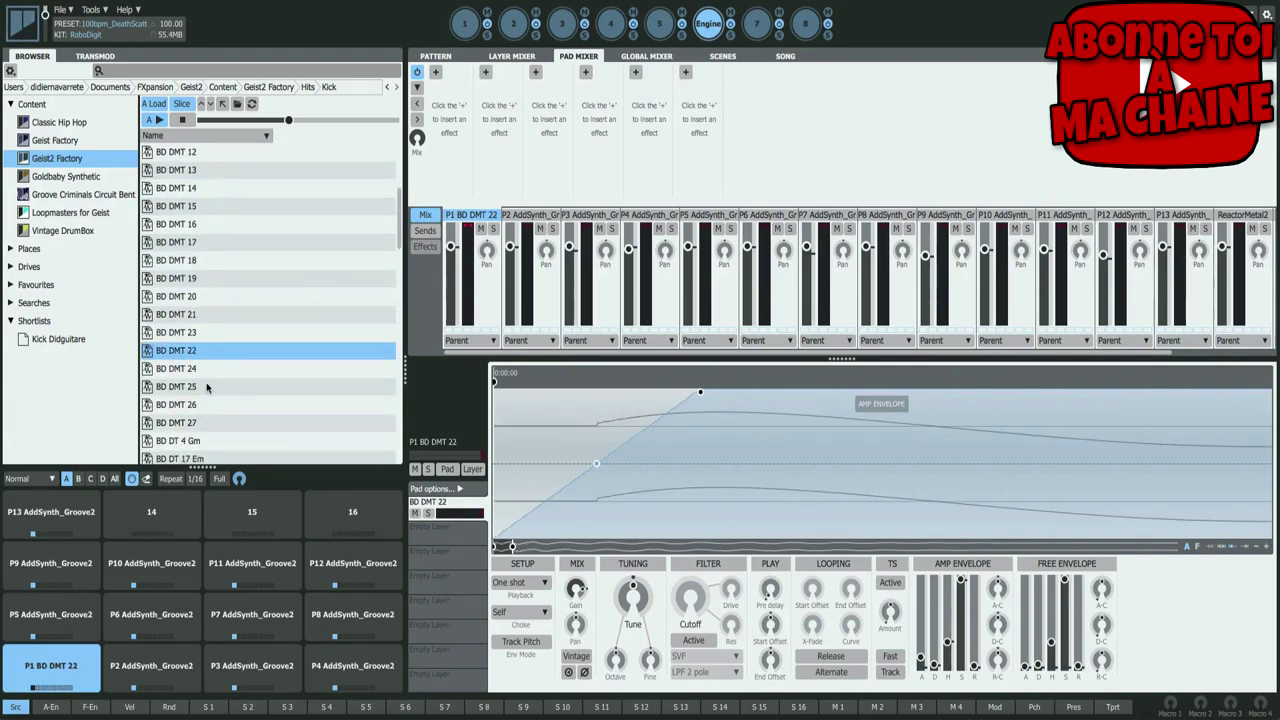
pyautogui.click(200, 385)
pyautogui.click(212, 405)
# - Add BD DT 4 Gm from the Geist2 Factory kick hits to the Kick Didguitare shortlist
pyautogui.scroll(-2, 212, 408)
pyautogui.click(200, 387)
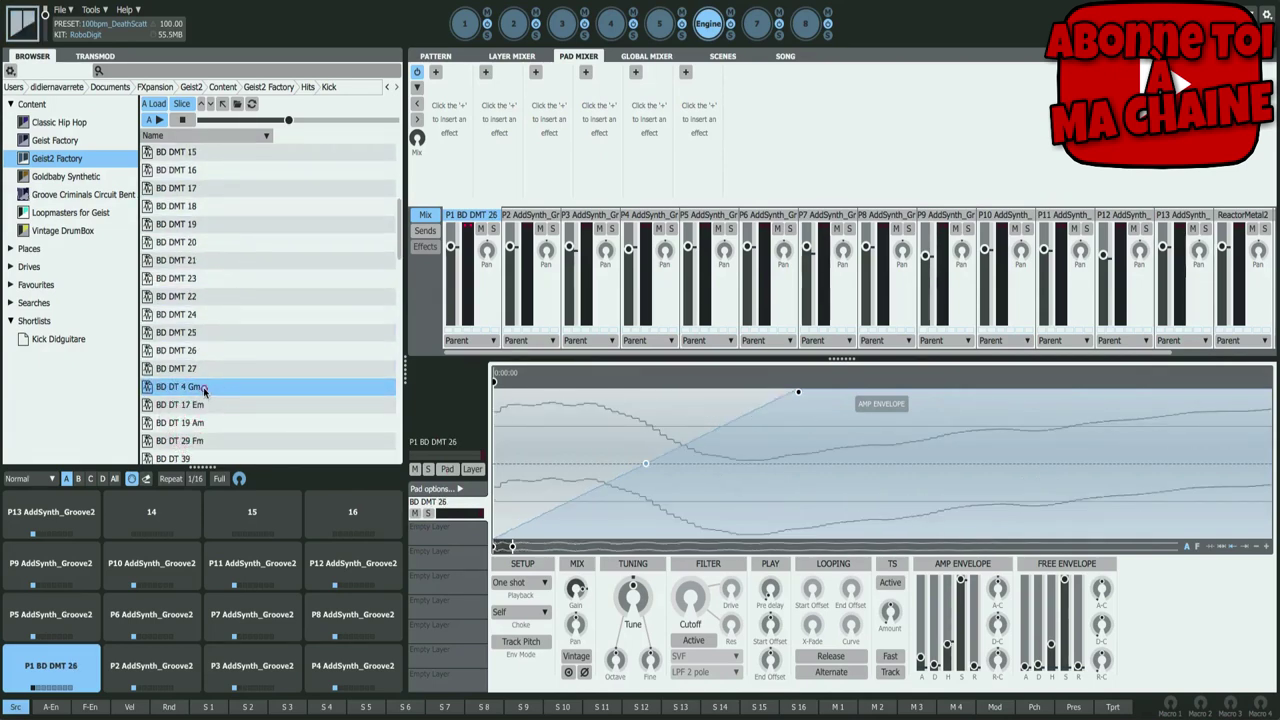
pyautogui.rightClick(200, 385)
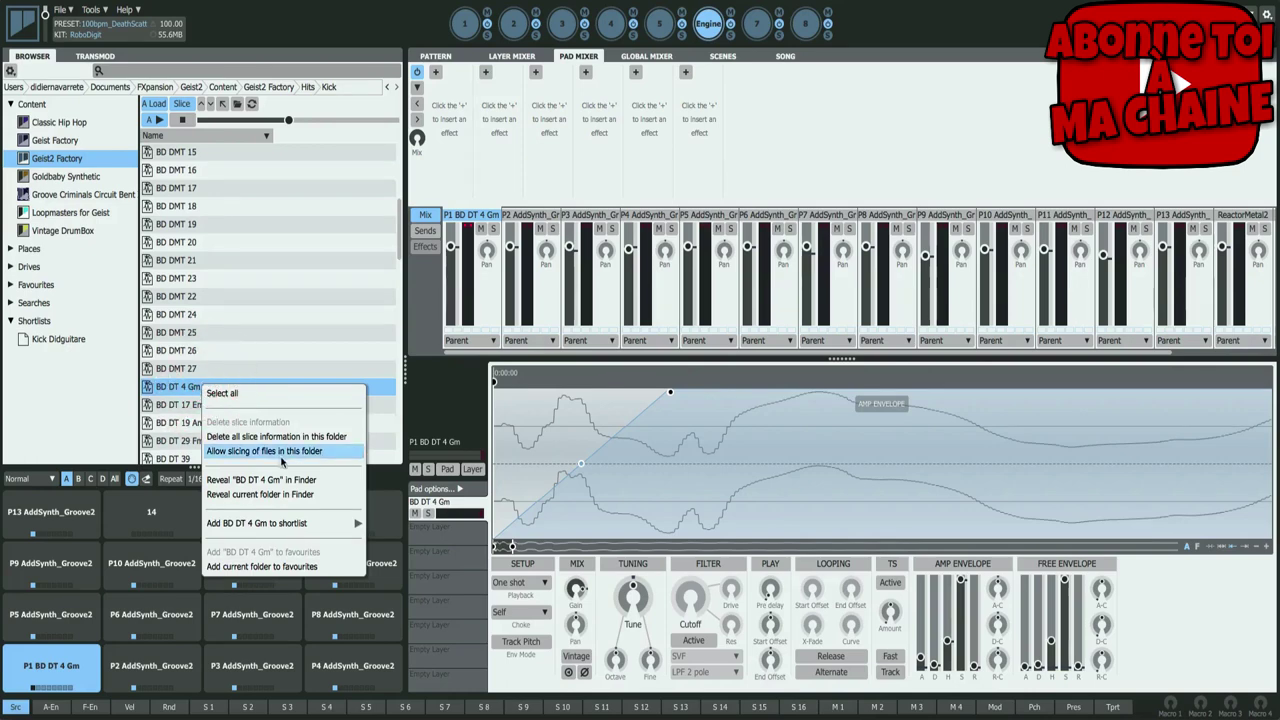
pyautogui.moveTo(310, 524)
pyautogui.click(396, 524)
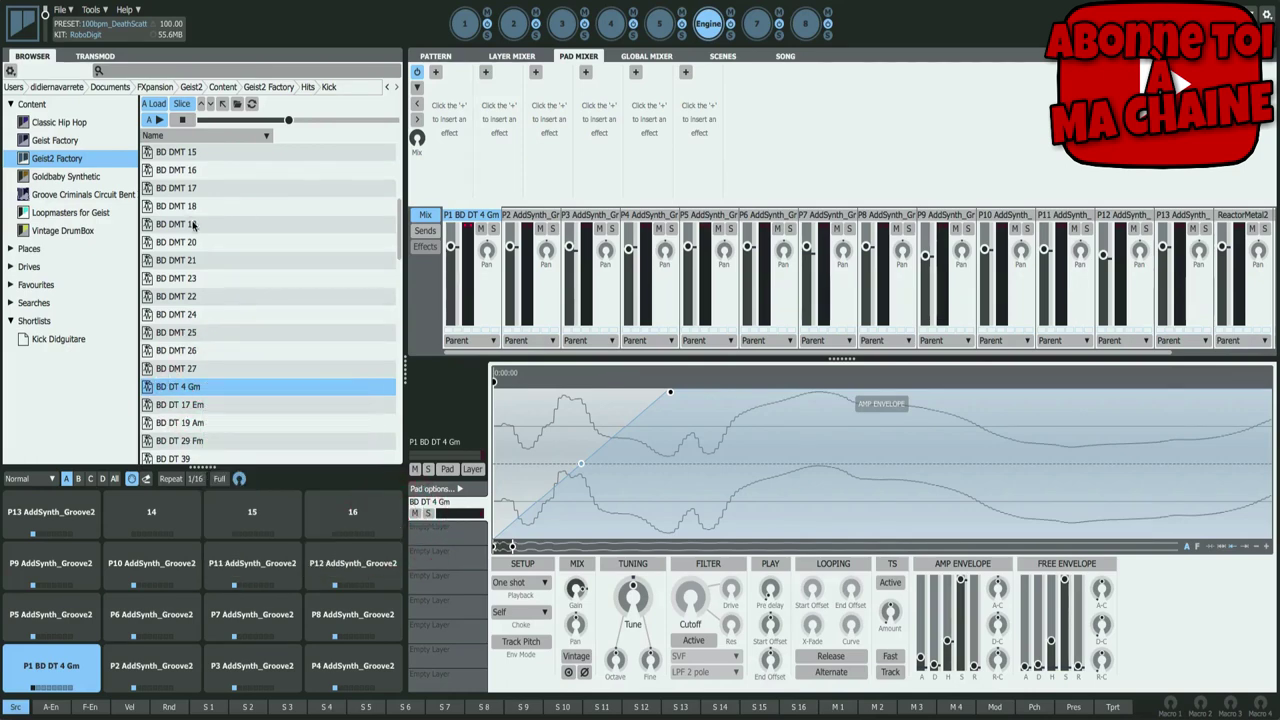
# - Add BD 80s_DrumBox_08 from the Classic Hip Hop kick hits to the Kick Didguitare shortlist
pyautogui.click(79, 124)
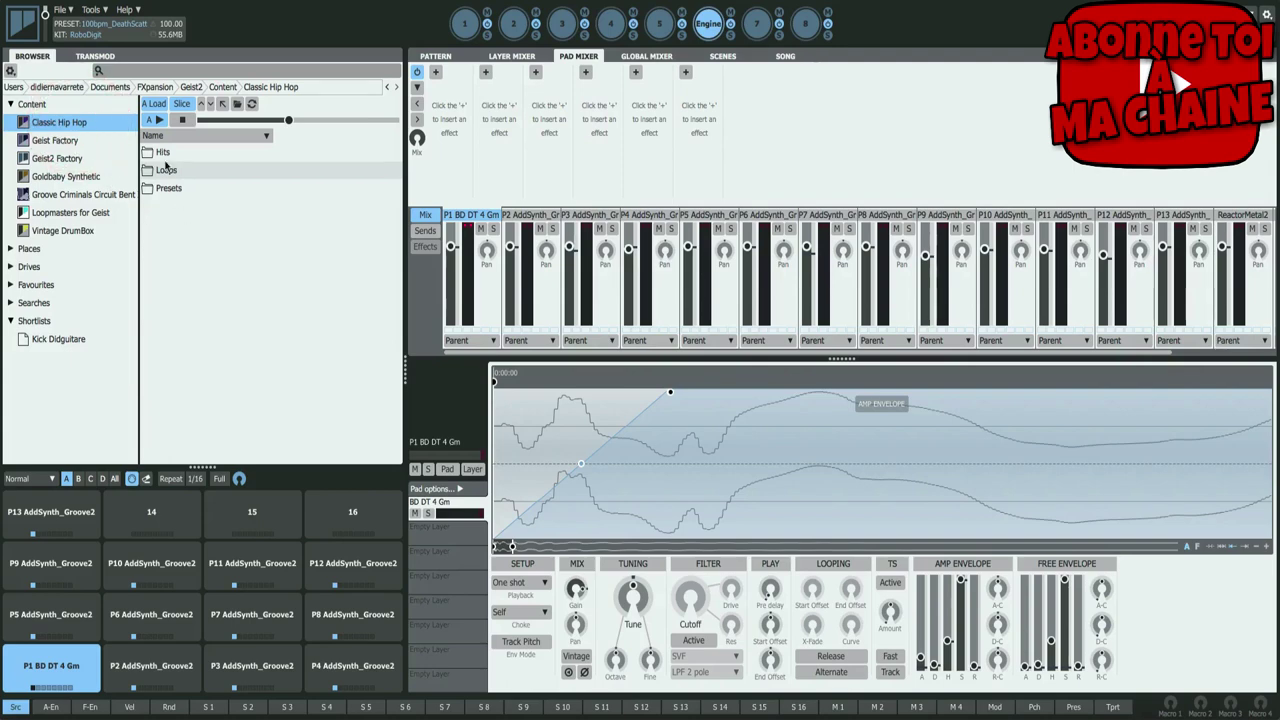
pyautogui.doubleClick(163, 153)
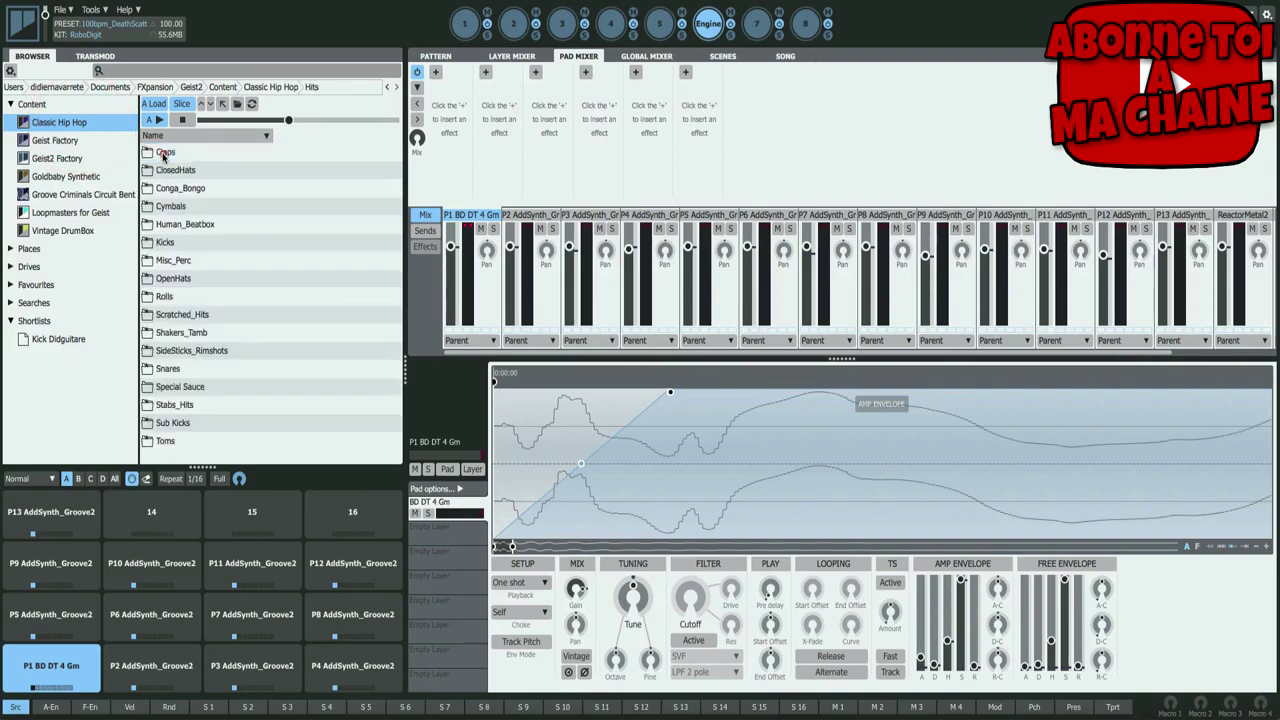
pyautogui.doubleClick(175, 243)
pyautogui.click(195, 207)
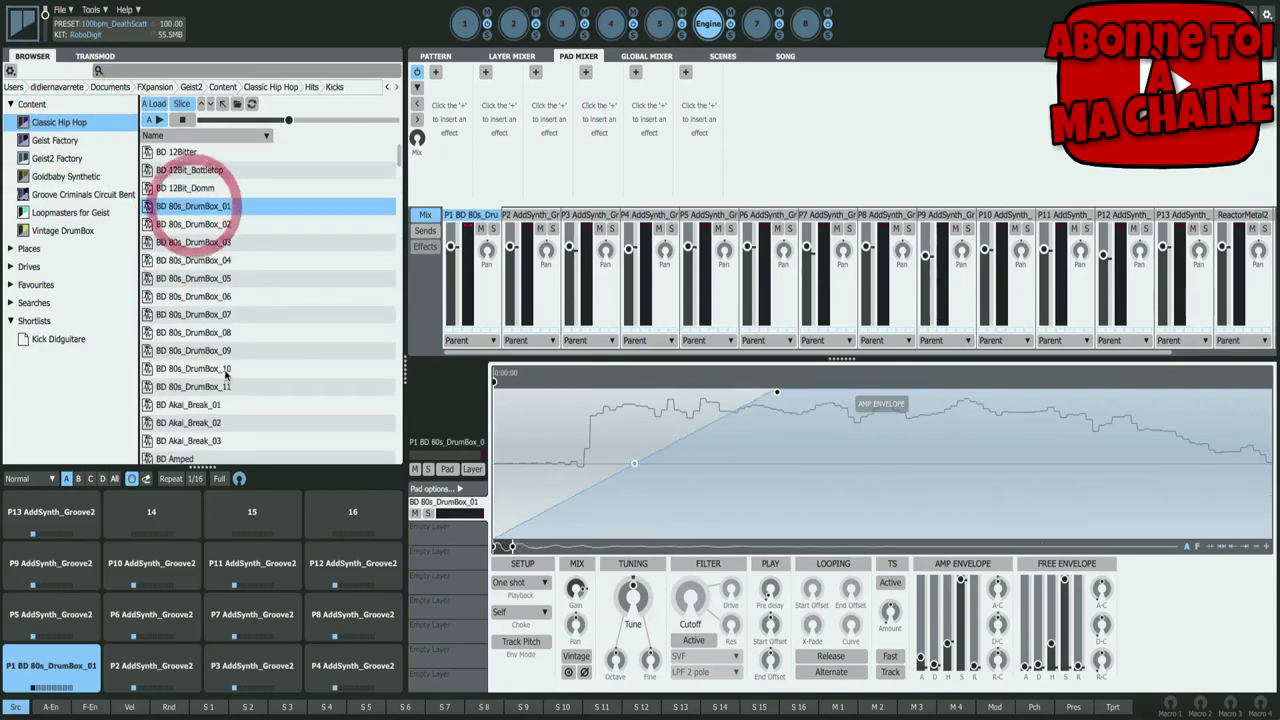
pyautogui.click(205, 333)
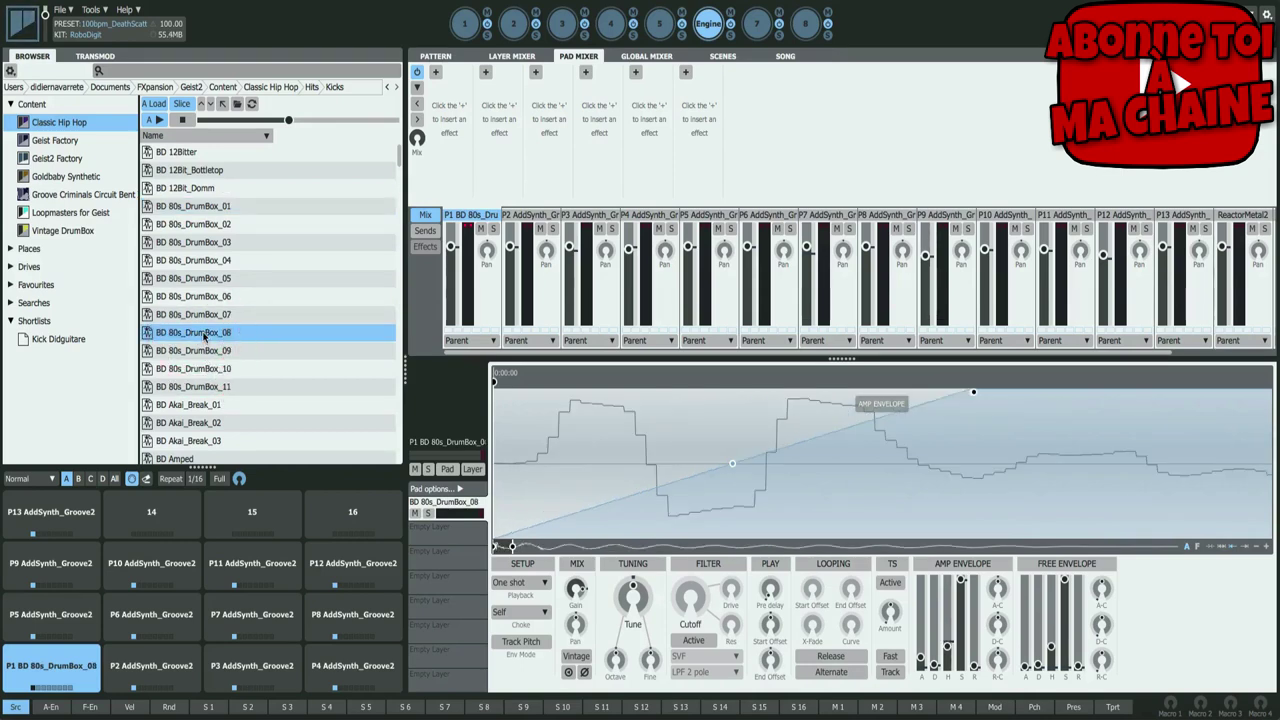
pyautogui.rightClick(205, 335)
pyautogui.moveTo(314, 472)
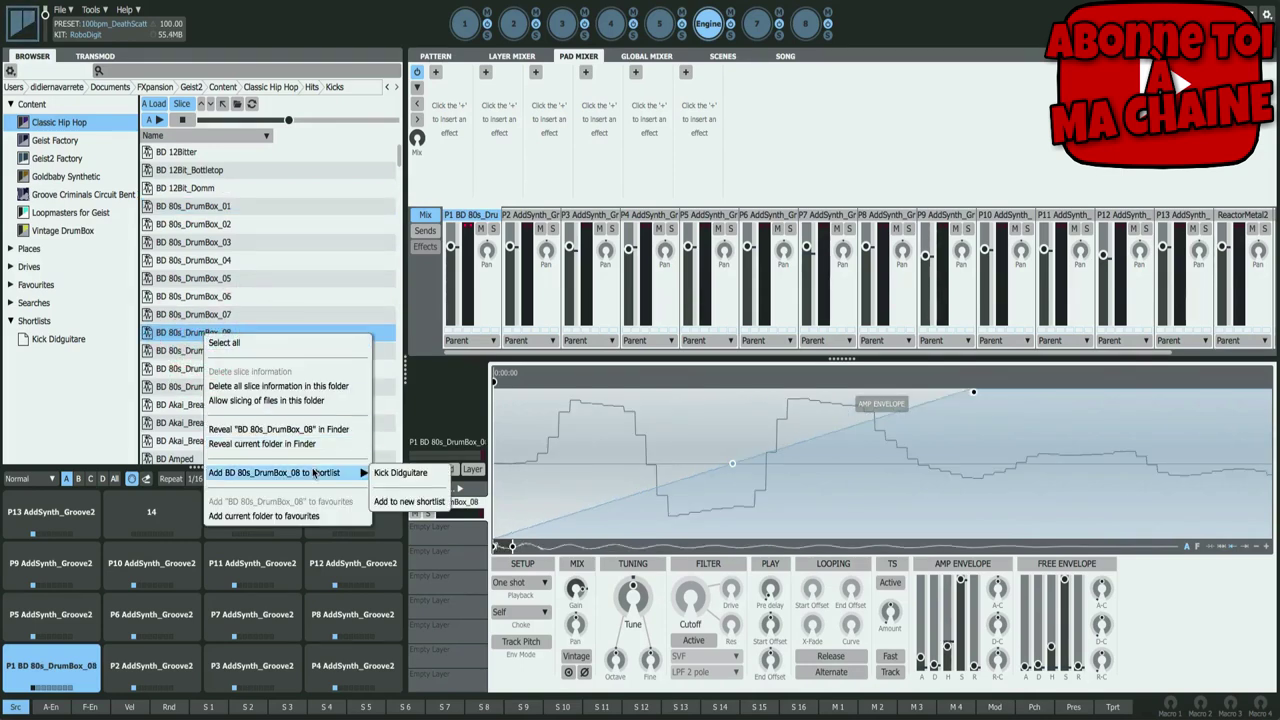
pyautogui.click(390, 478)
# - Audition further Classic Hip Hop kicks, including BD Analogue_11, and add BD Bludd to the Kick Didguitare shortlist
pyautogui.scroll(-5, 228, 344)
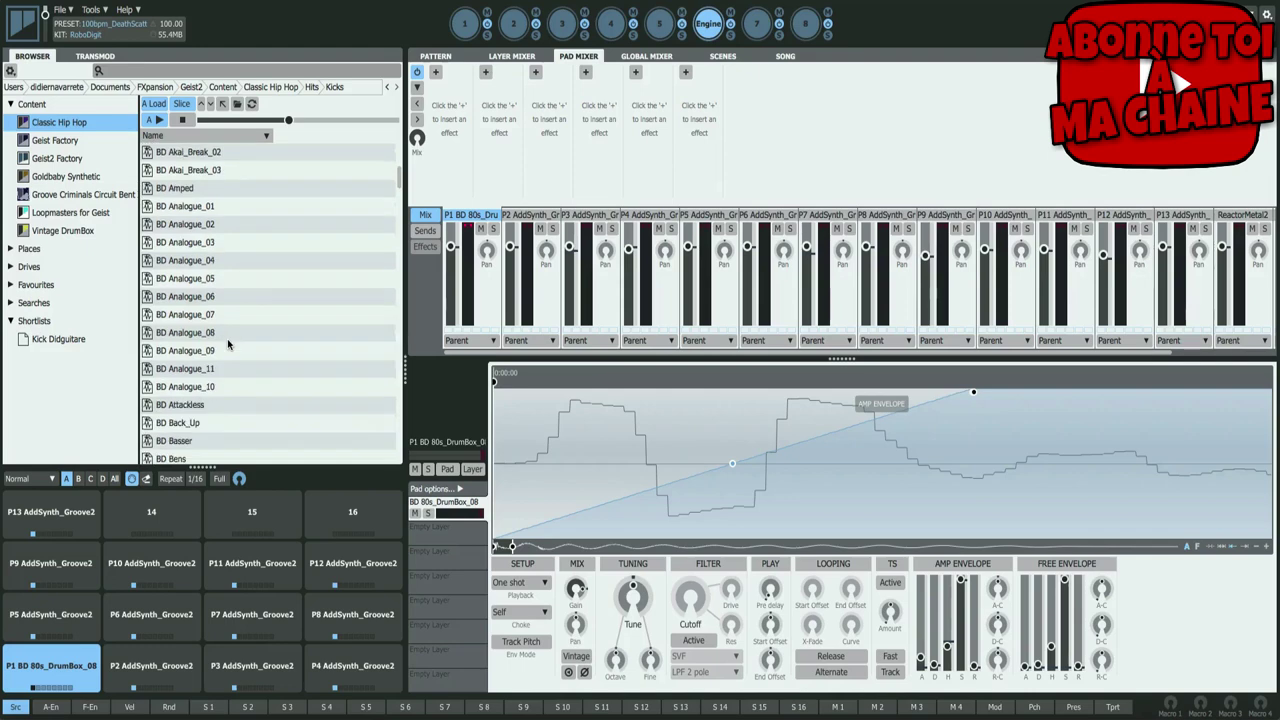
pyautogui.click(226, 345)
pyautogui.click(222, 368)
pyautogui.scroll(-3, 222, 368)
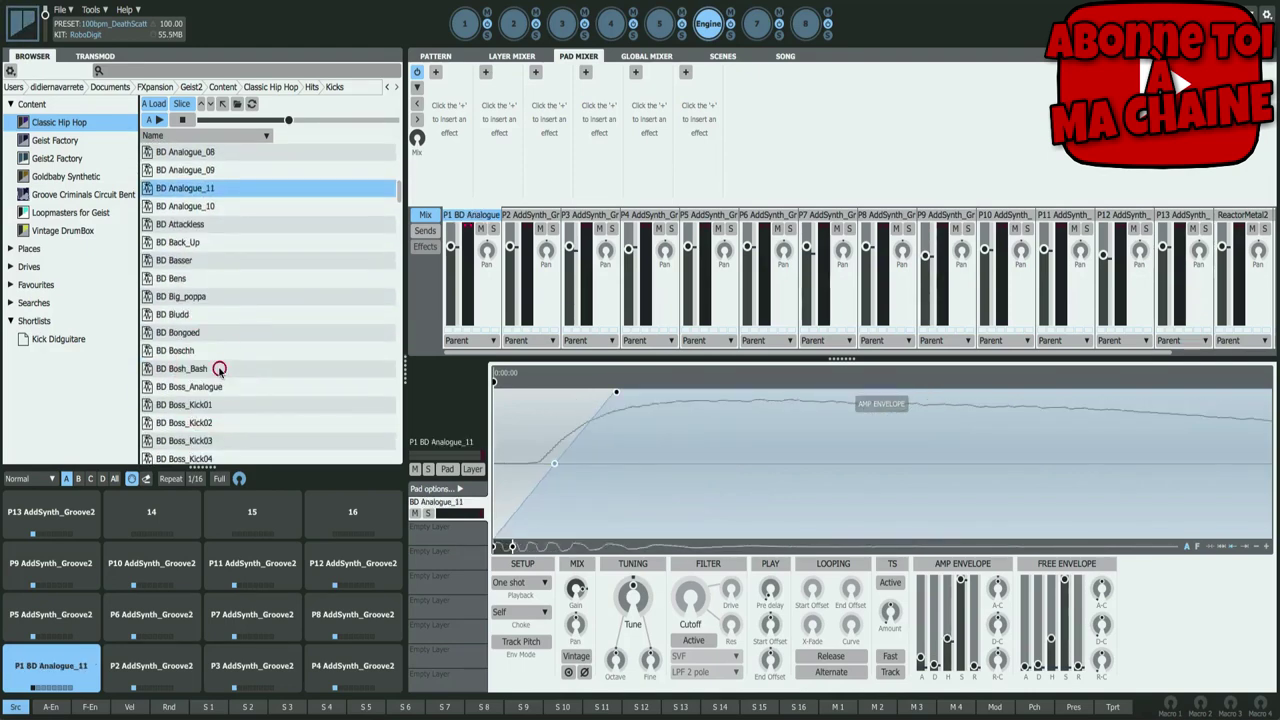
pyautogui.click(192, 314)
pyautogui.rightClick(180, 315)
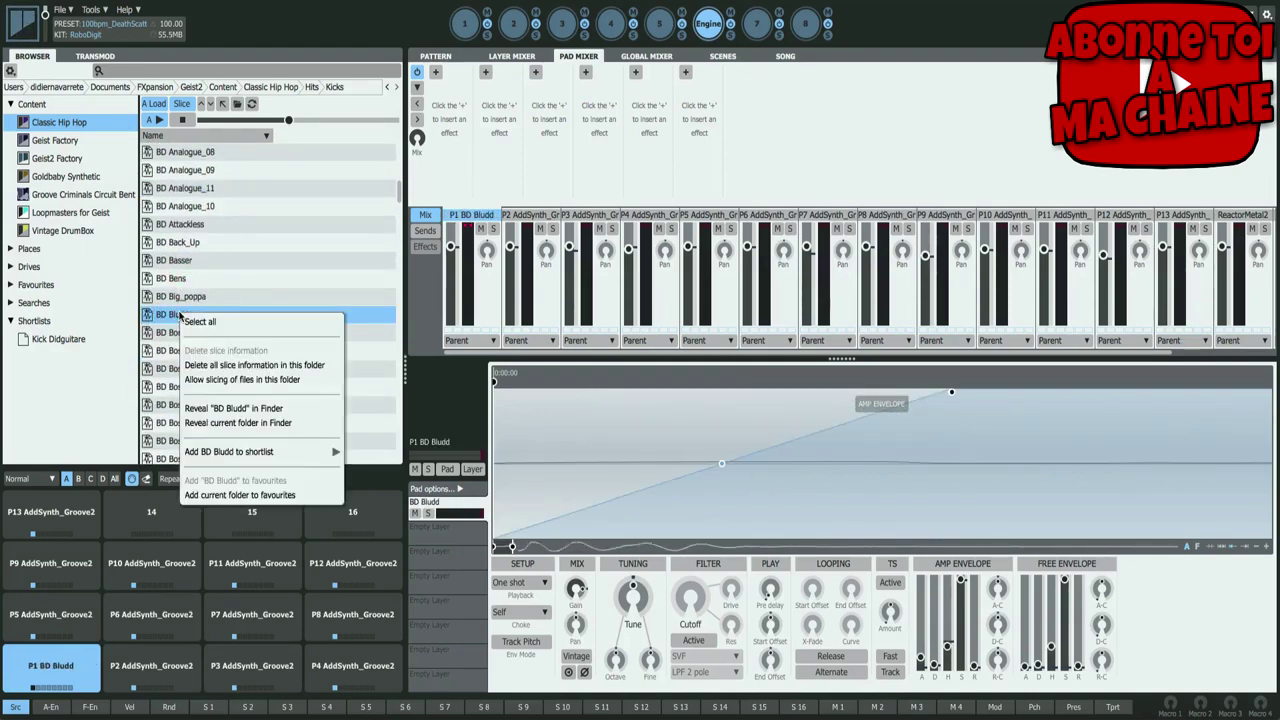
pyautogui.moveTo(250, 451)
pyautogui.click(392, 451)
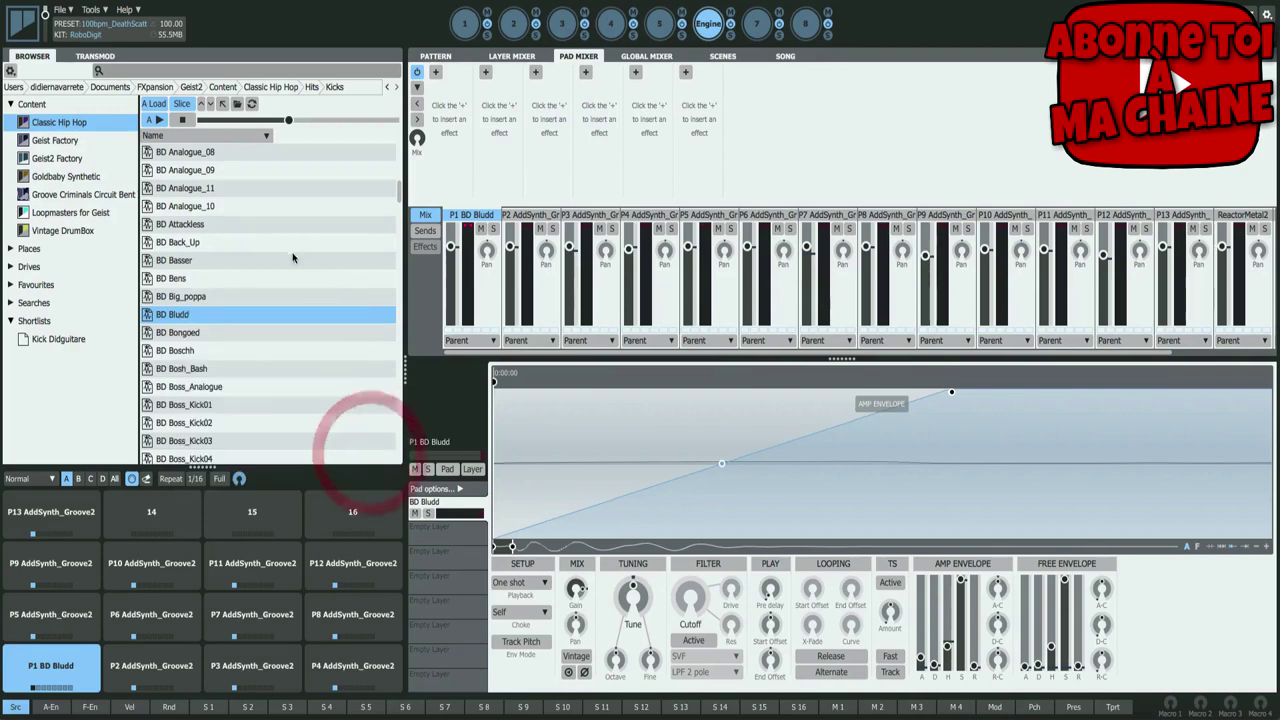
# - Add BD_808Maths_E1 from the Goldbaby Synthetic kick hits to the Kick Didguitare shortlist
pyautogui.click(72, 177)
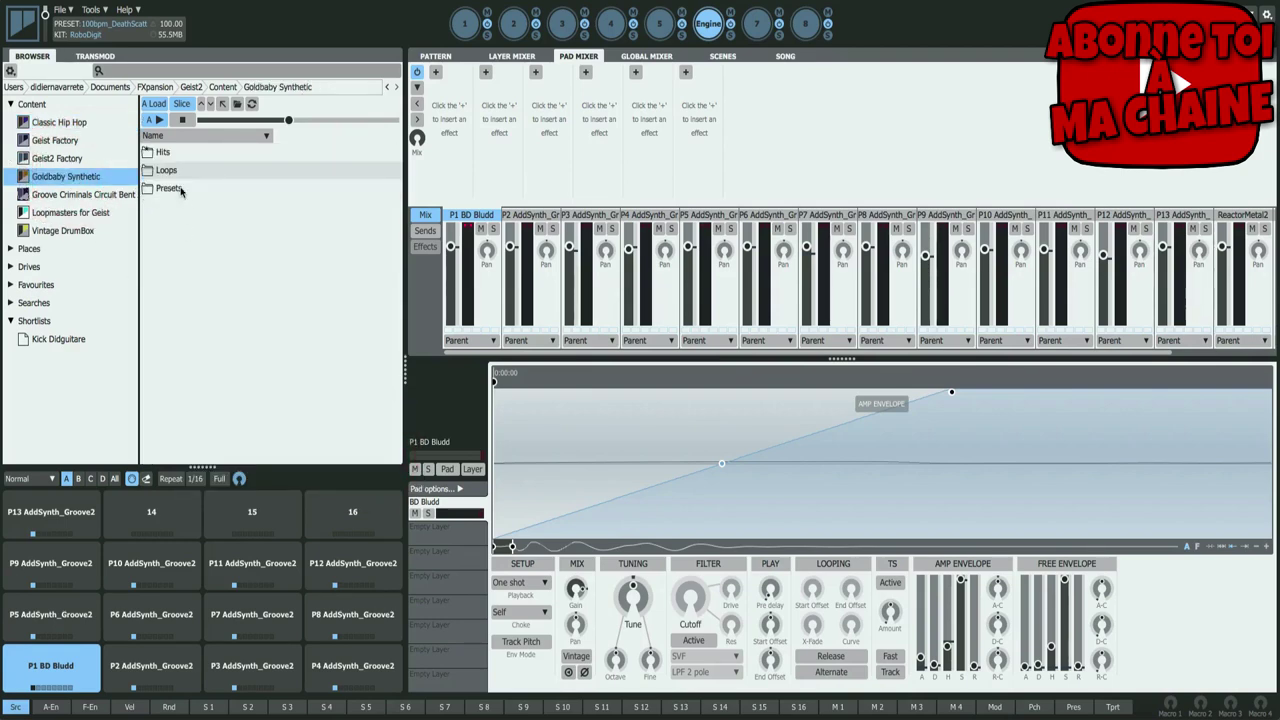
pyautogui.doubleClick(163, 152)
pyautogui.doubleClick(176, 170)
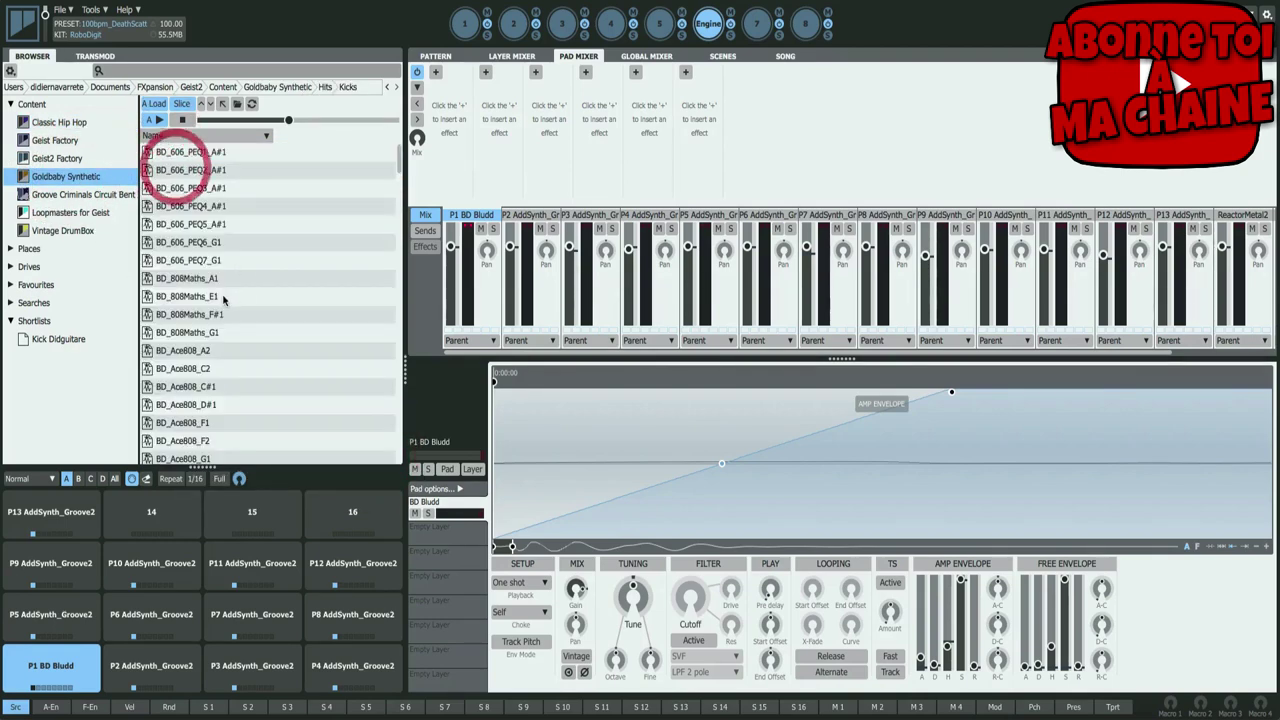
pyautogui.click(222, 297)
pyautogui.rightClick(213, 299)
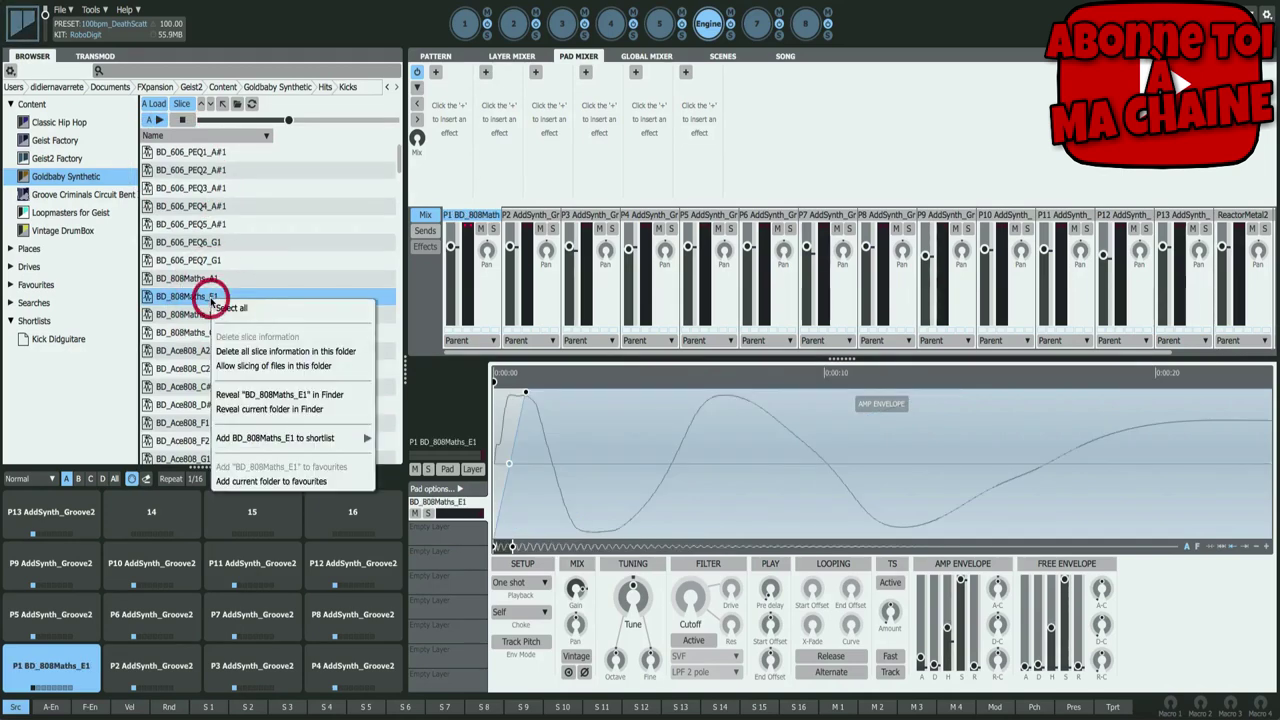
pyautogui.moveTo(308, 441)
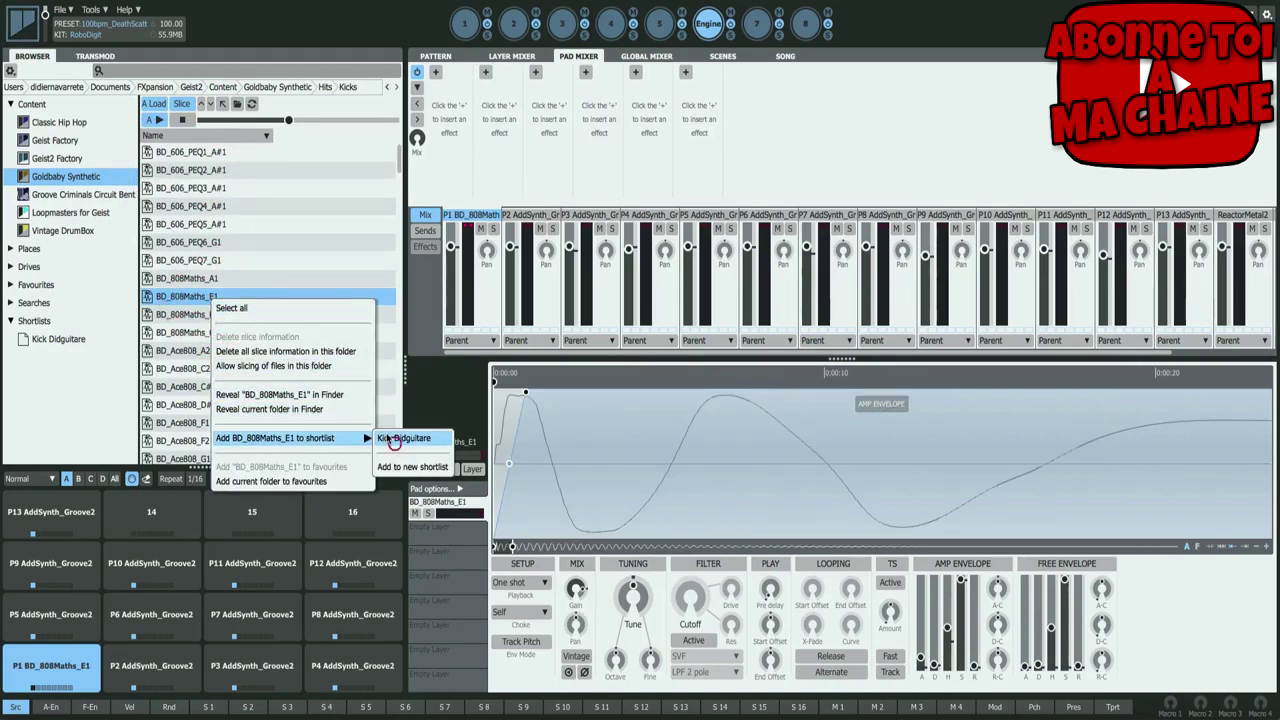
pyautogui.click(402, 439)
# - Add BD_AndyTape2_D#1_R4 from the Goldbaby Synthetic kick hits to the Kick Didguitare shortlist
pyautogui.scroll(-4, 247, 344)
pyautogui.click(216, 318)
pyautogui.rightClick(216, 318)
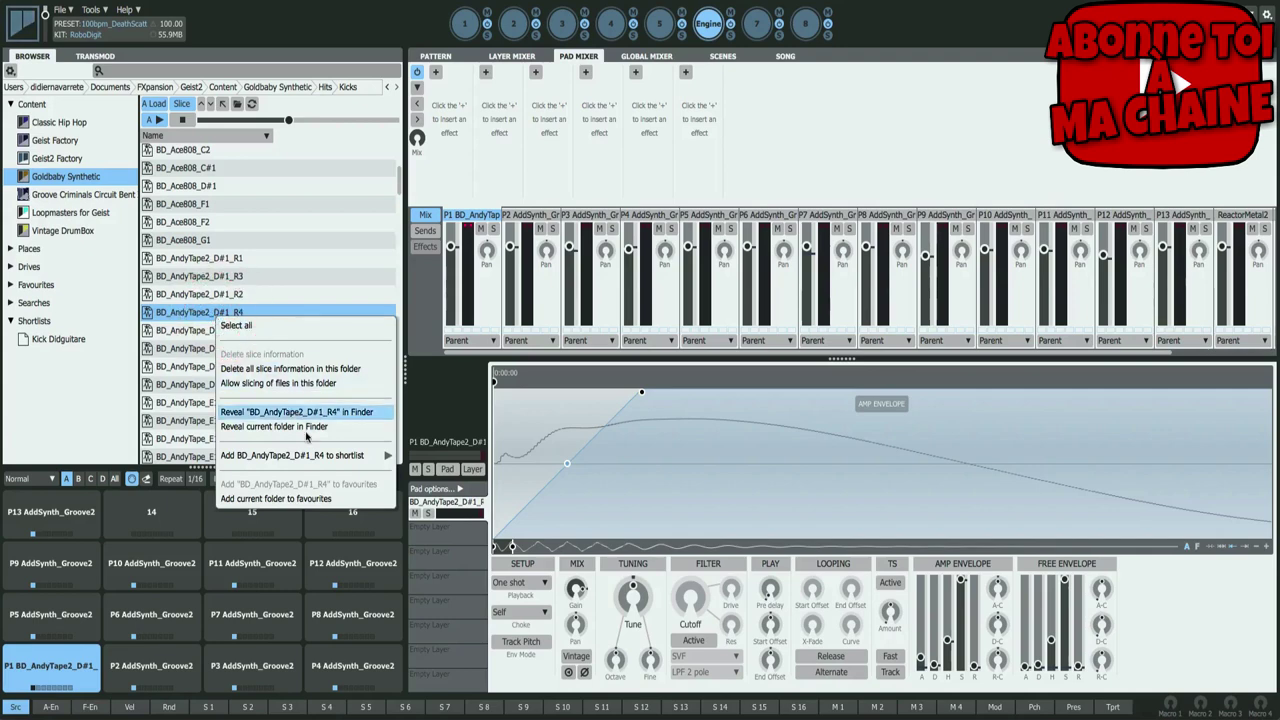
pyautogui.moveTo(311, 457)
pyautogui.click(424, 456)
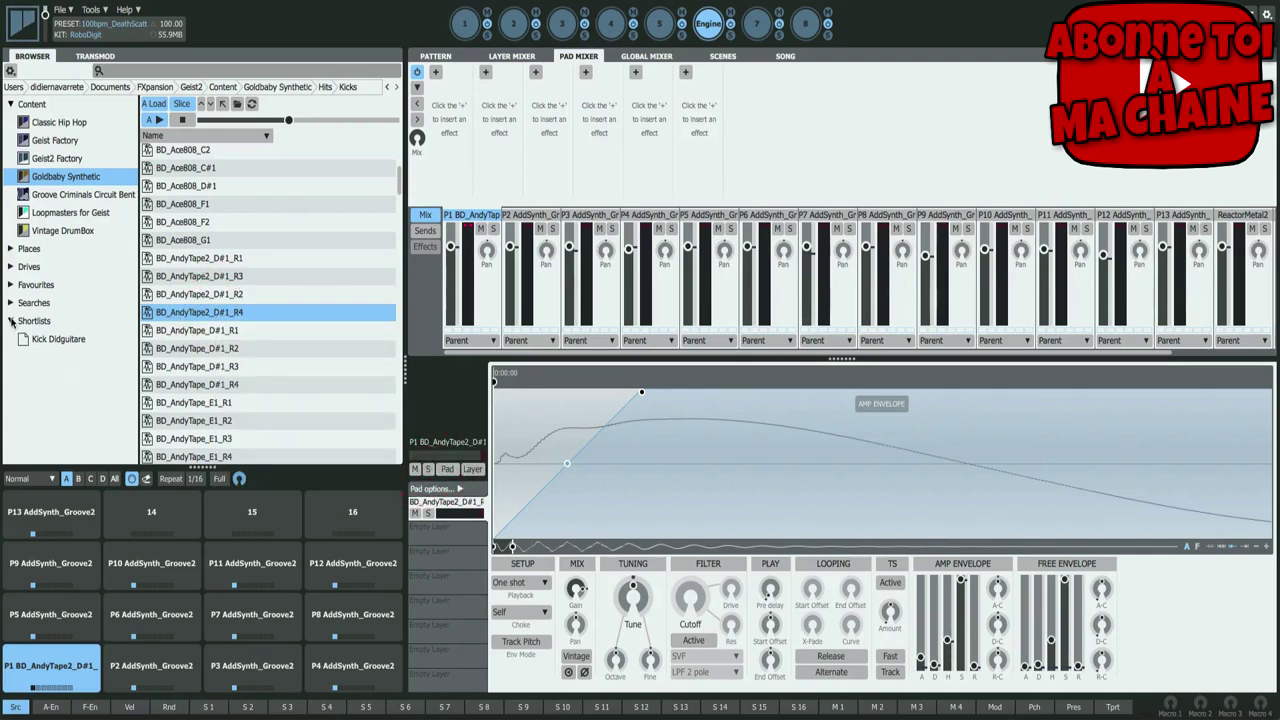
# - Open the Kick Didguitare shortlist and audition its kicks in order from BD 80s_DrumBox_08 down to BD_AndyTape2_D#1_R4
pyautogui.click(60, 340)
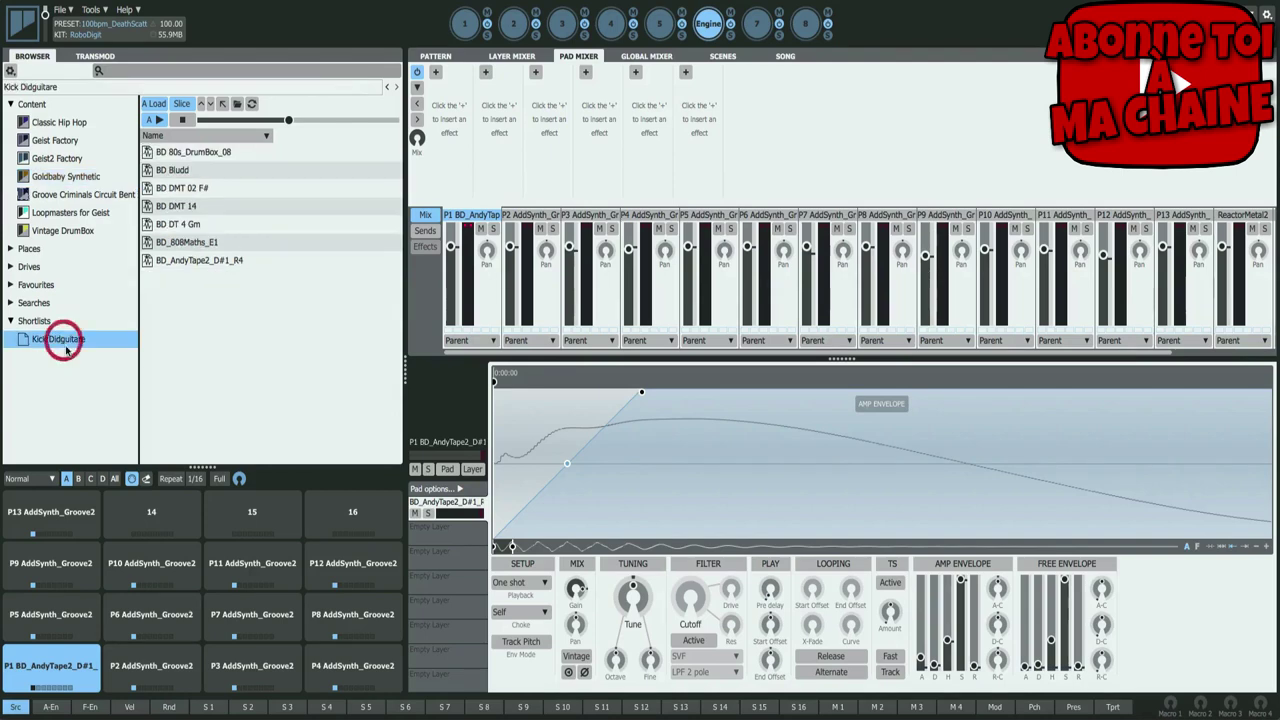
pyautogui.click(205, 153)
pyautogui.press('Down')
pyautogui.press('Down')
pyautogui.press('Down')
pyautogui.press('Down')
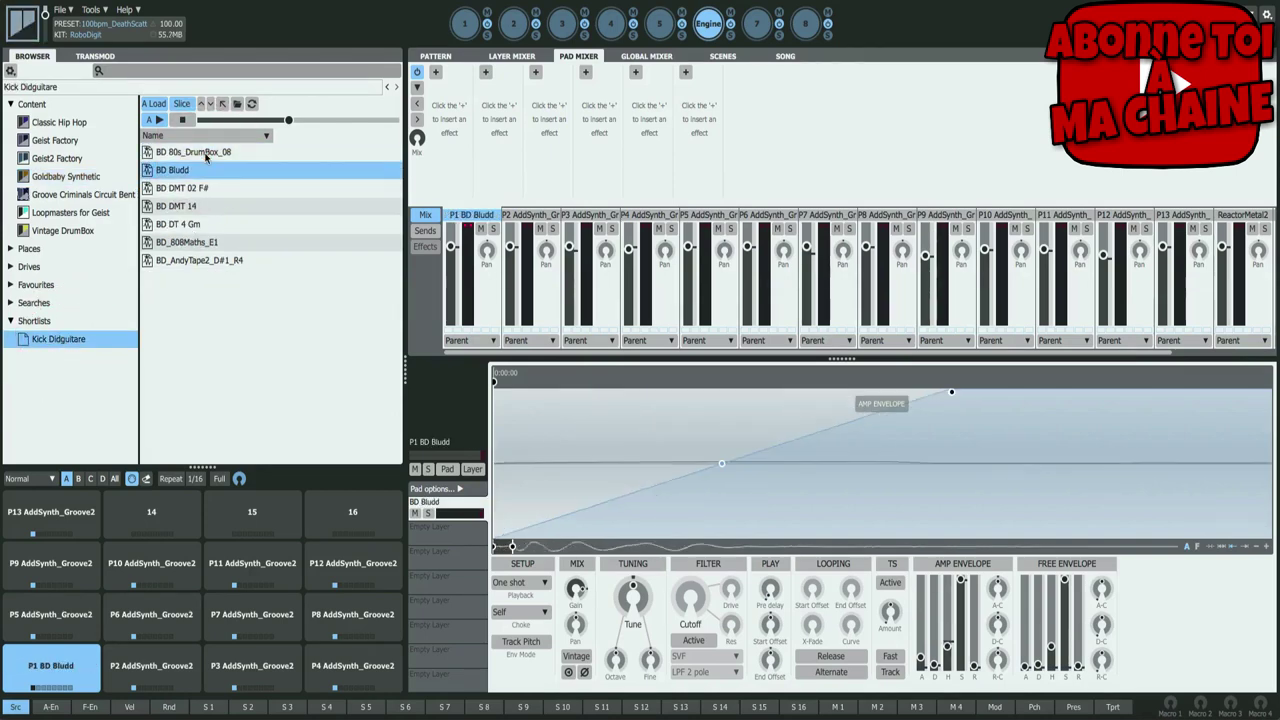
pyautogui.press('Down')
pyautogui.press('Down')
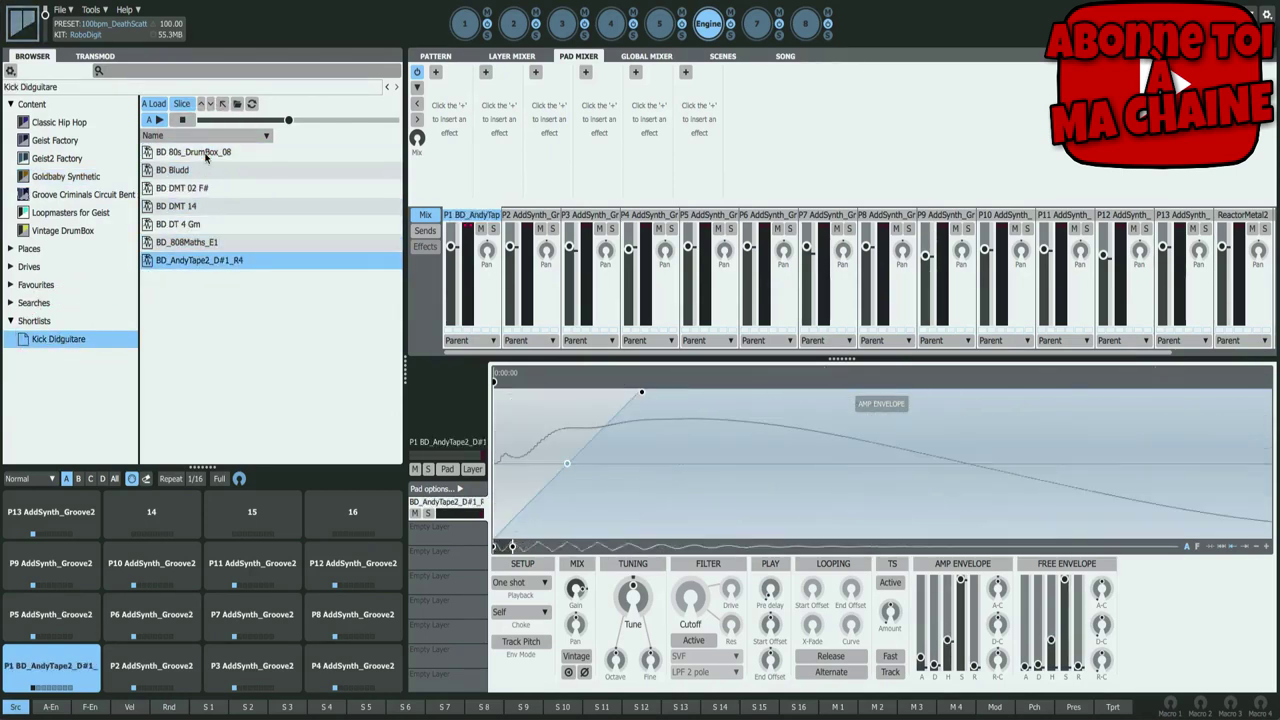
# - Audition the shortlisted kicks in reverse order back up to BD 80s_DrumBox_08
pyautogui.press('Up')
pyautogui.press('Up')
pyautogui.press('Up')
pyautogui.press('Up')
pyautogui.press('Up')
pyautogui.press('Up')
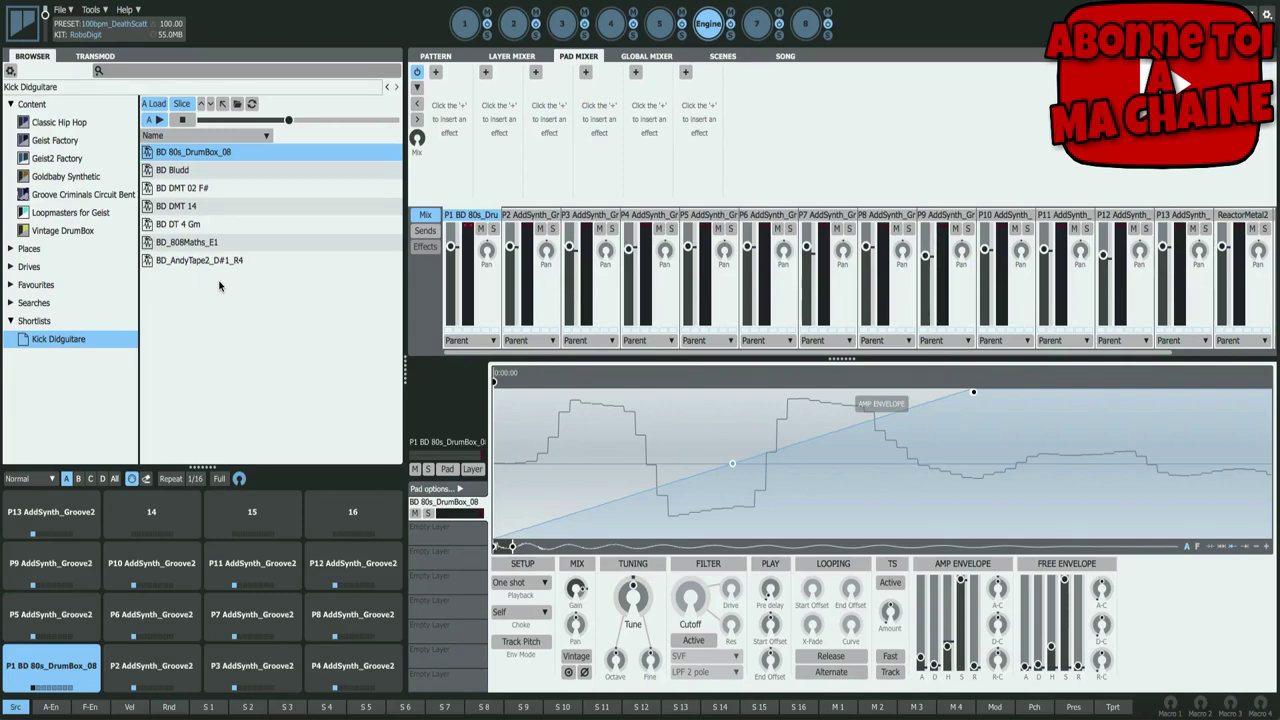
# - Open the HiHat folder within the Geist2 Factory hits to view its samples
pyautogui.click(164, 156)
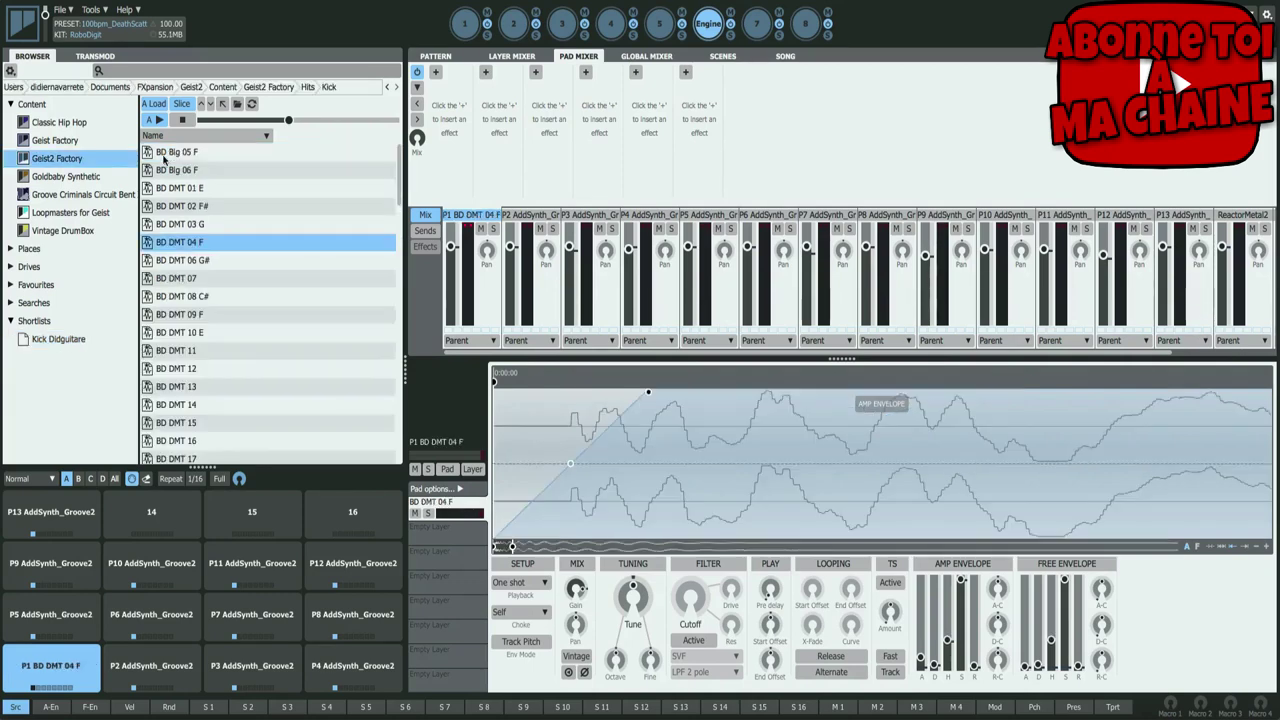
pyautogui.click(41, 159)
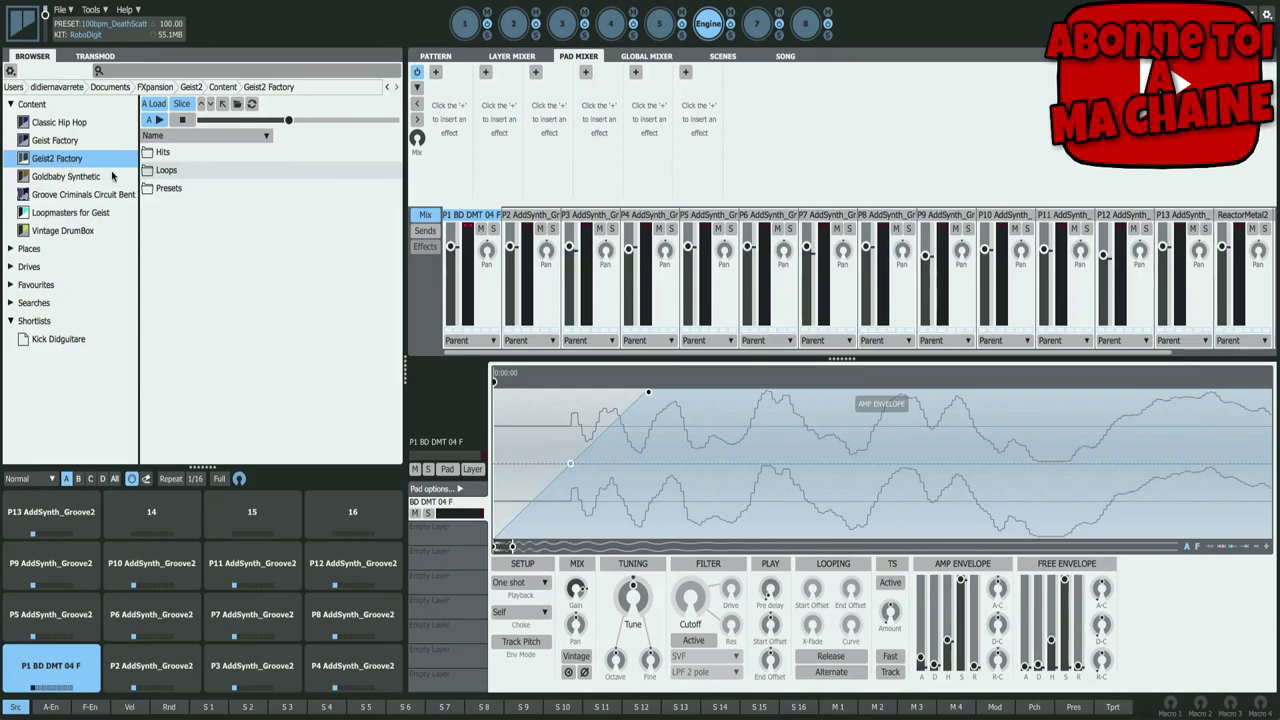
pyautogui.doubleClick(163, 152)
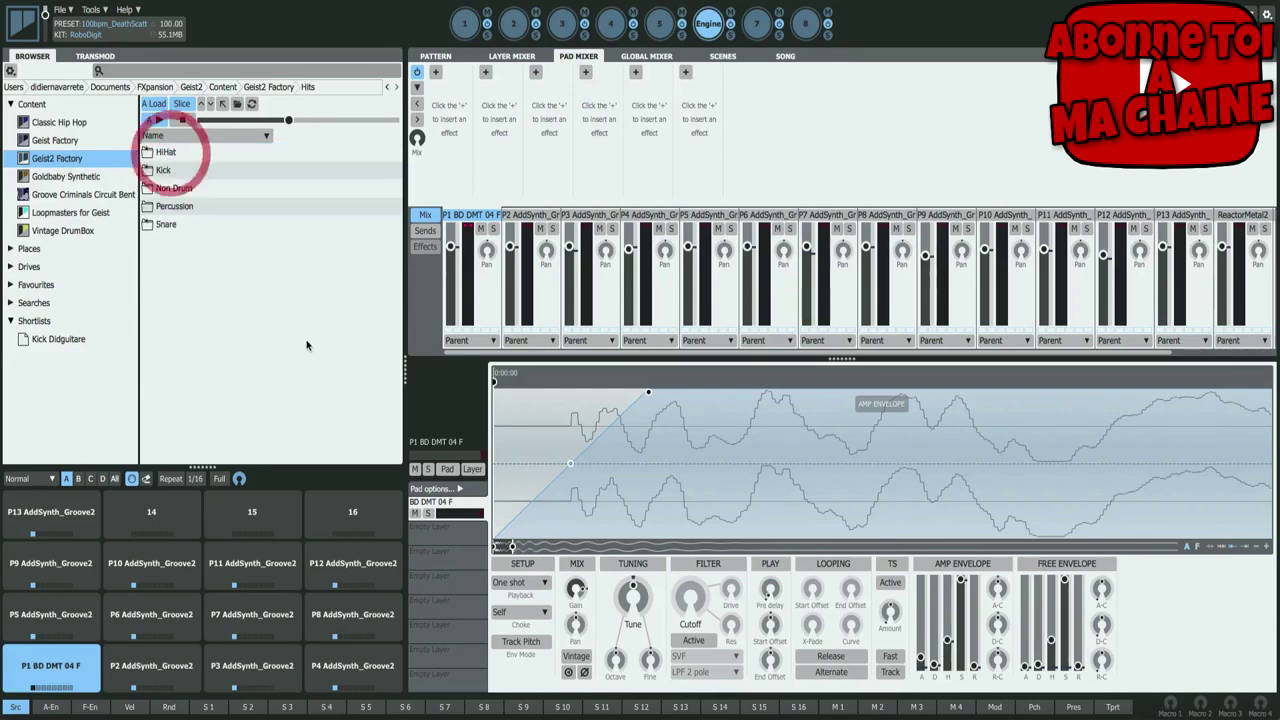
pyautogui.click(166, 155)
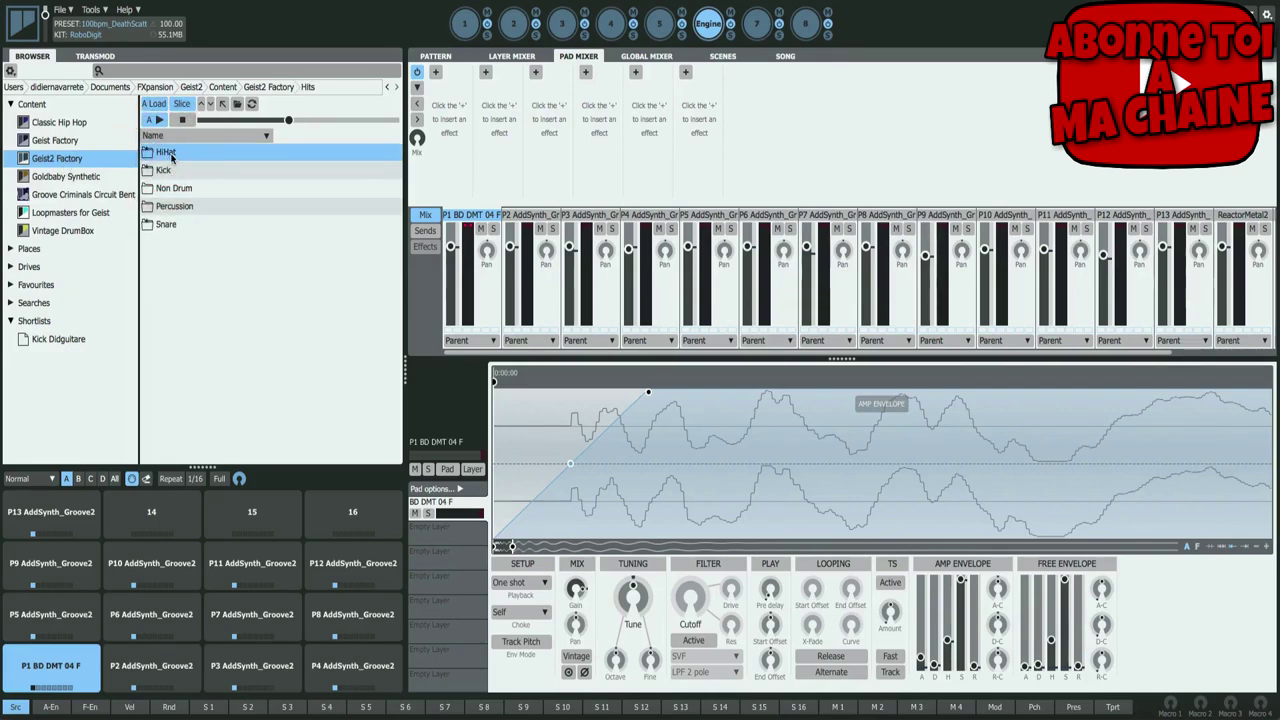
pyautogui.doubleClick(168, 155)
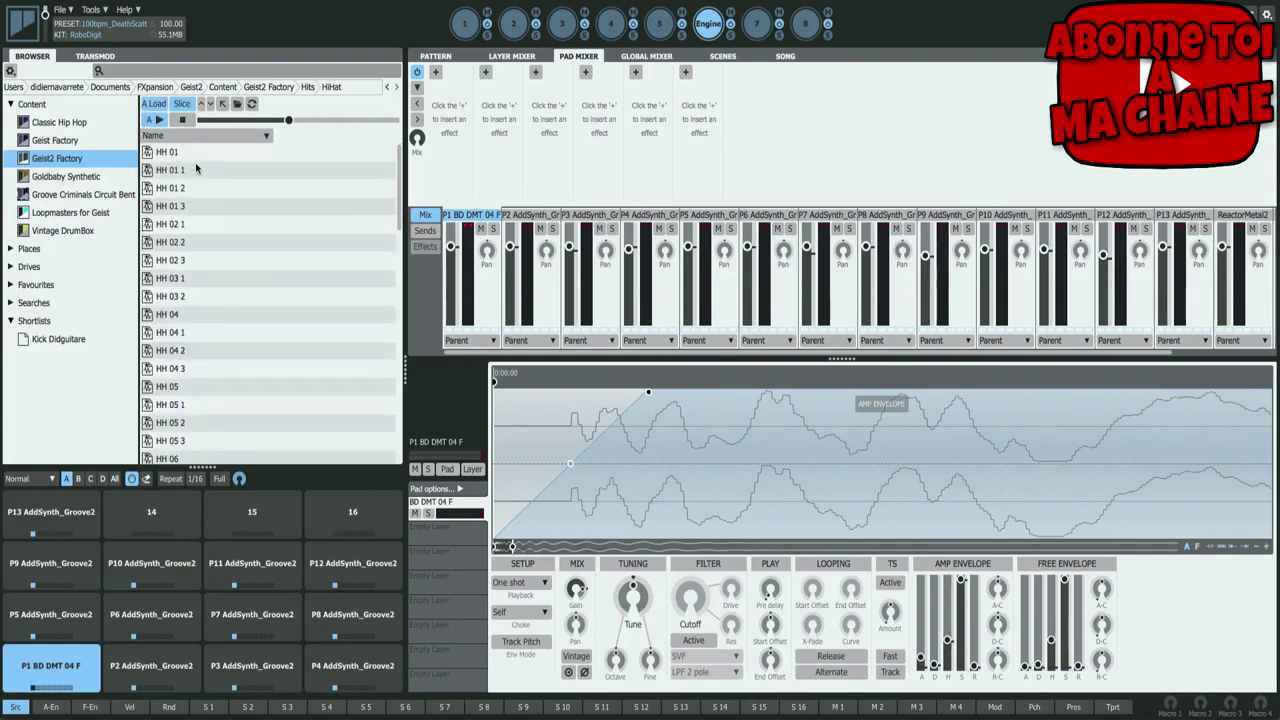
# - Return to the Geist2 Factory Hits folder and add its HiHat folder to the favourites
pyautogui.press('BackSpace')
pyautogui.click(177, 157)
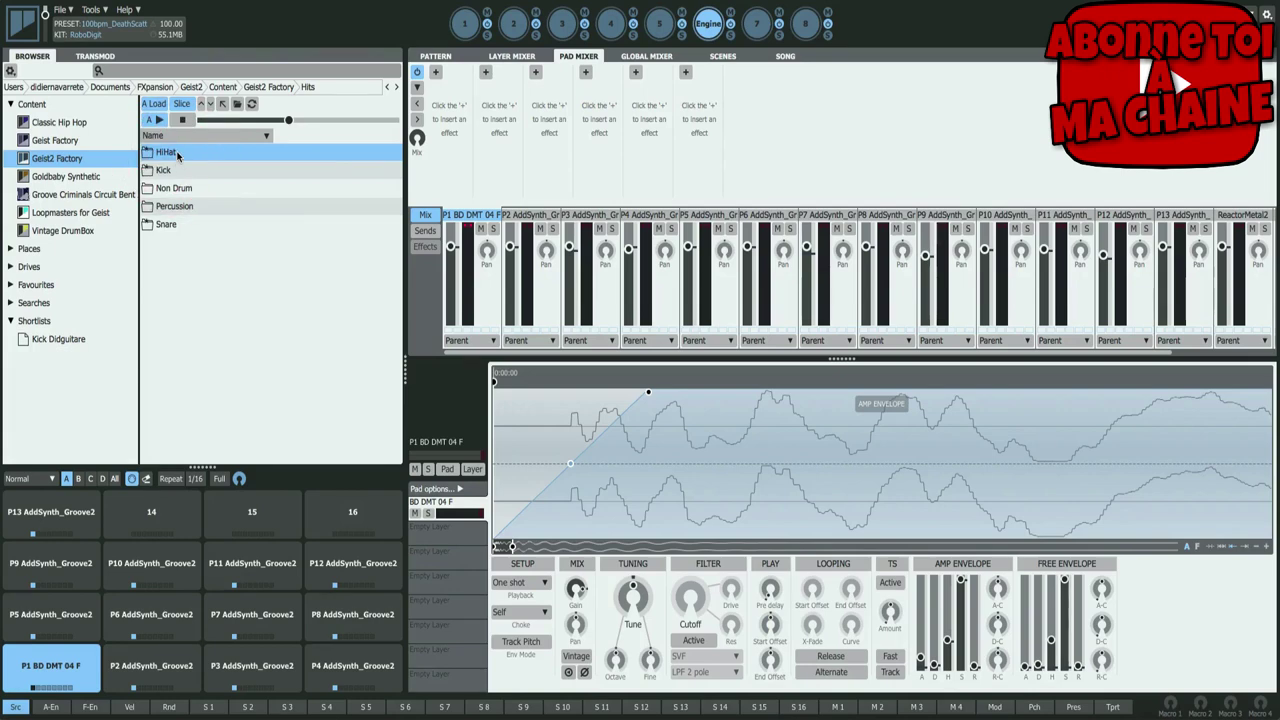
pyautogui.rightClick(177, 155)
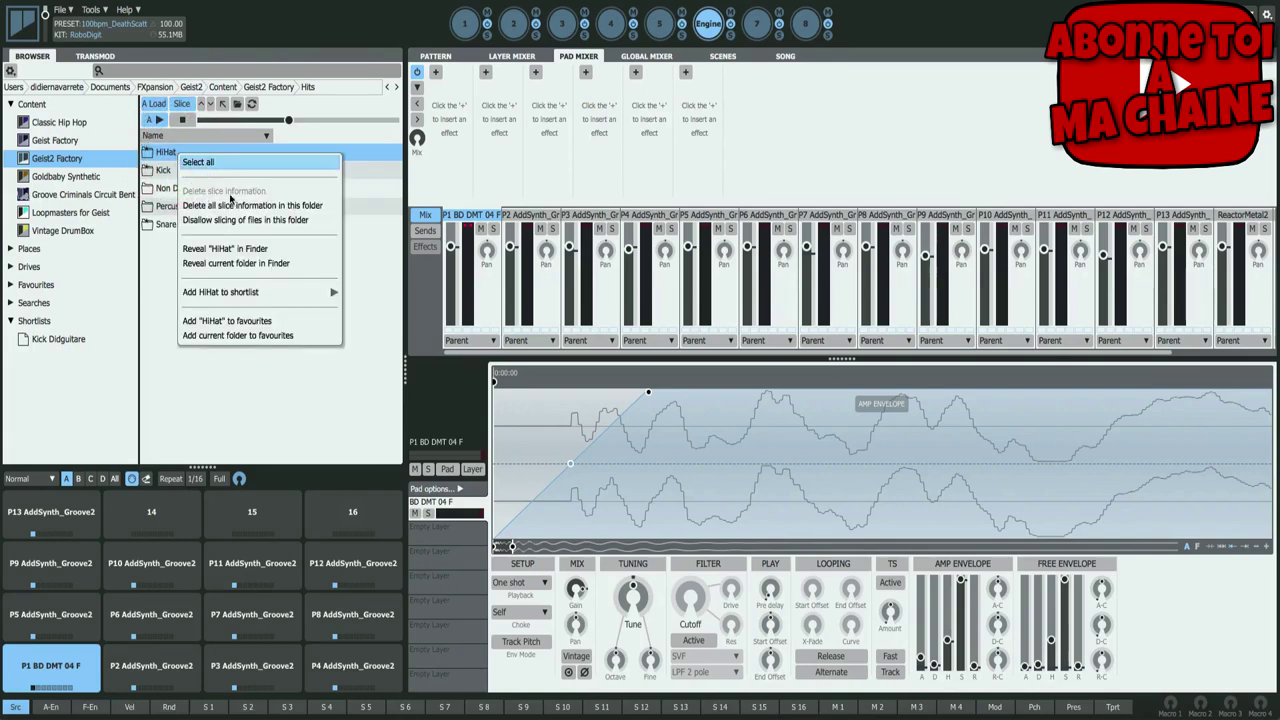
pyautogui.click(245, 323)
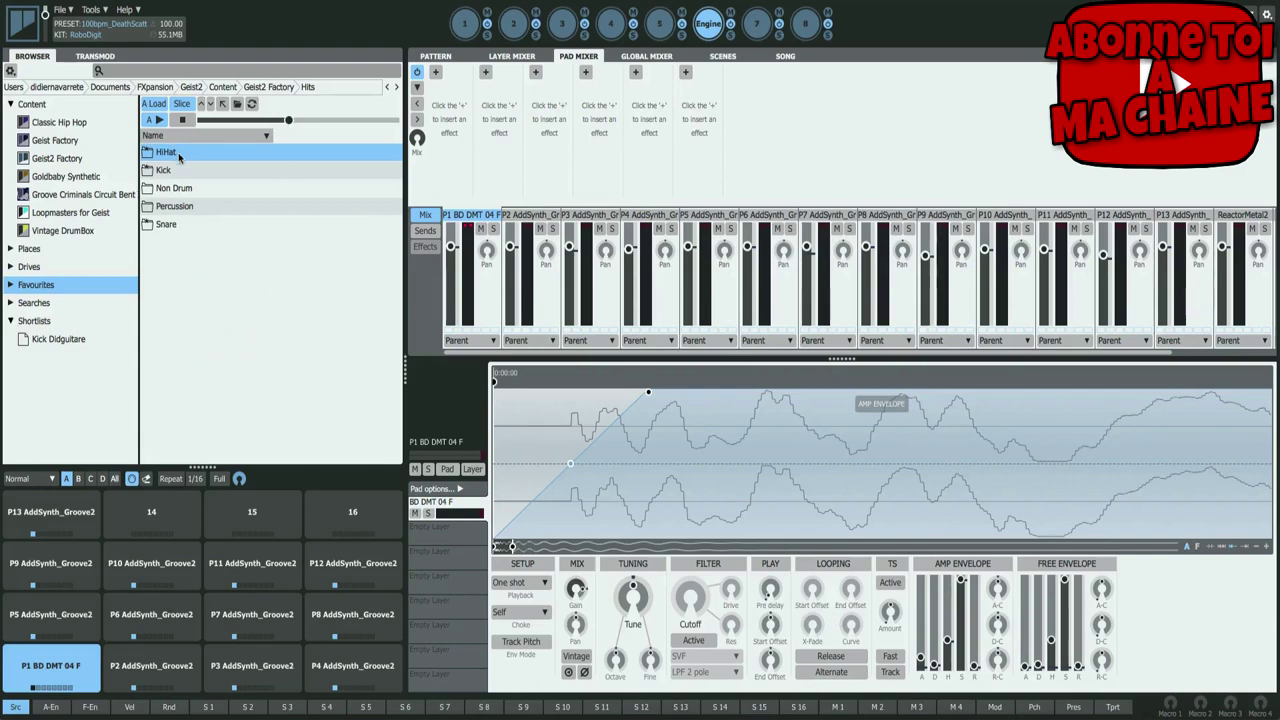
# - Open the HiHat folder from the favourites and audition HH 01 2, HH 03 2, HH 05 and HH 02 1
pyautogui.click(11, 285)
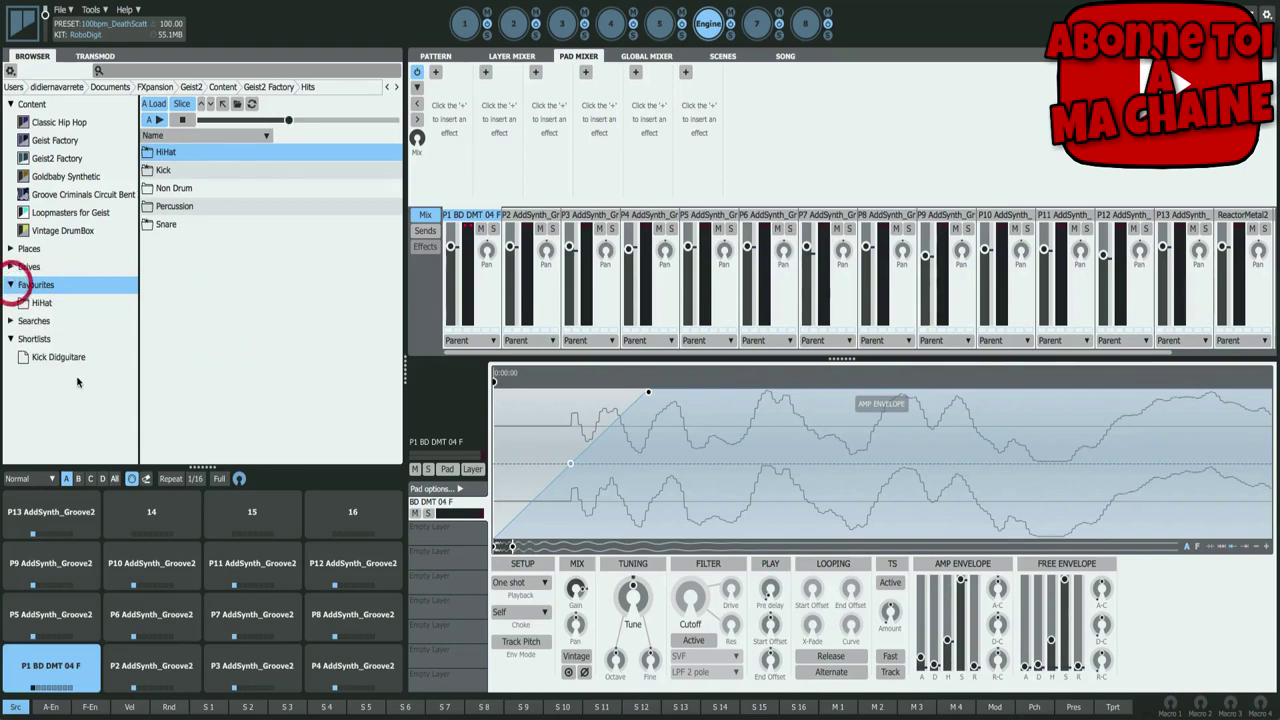
pyautogui.click(80, 304)
pyautogui.click(197, 186)
pyautogui.click(213, 297)
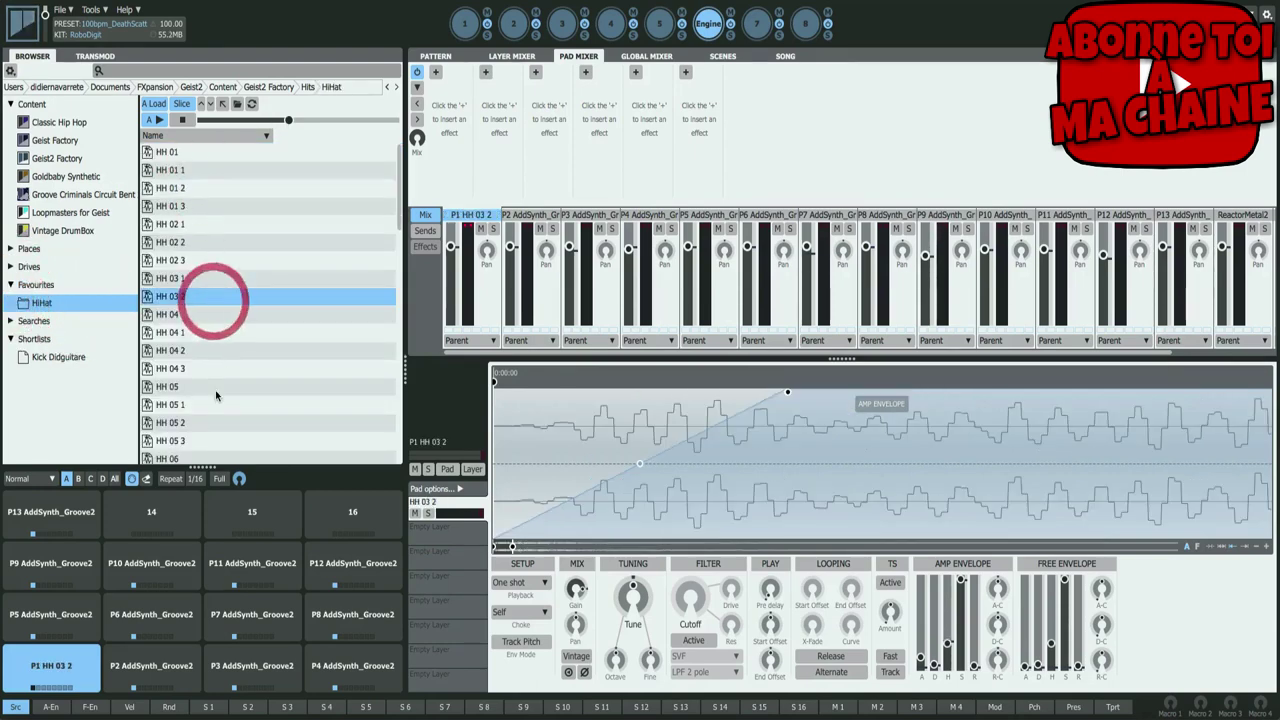
pyautogui.click(215, 388)
pyautogui.click(213, 226)
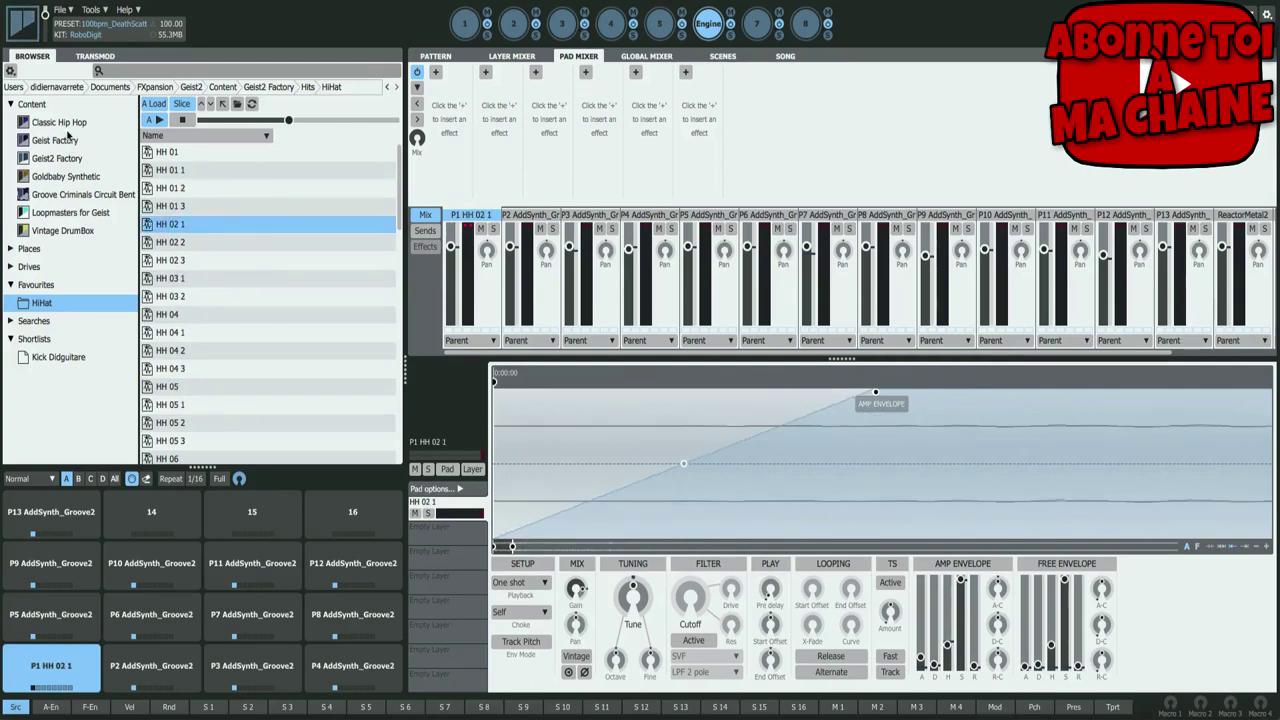
# - Add the Claps folder from the Classic Hip Hop hits to the favourites
pyautogui.click(67, 122)
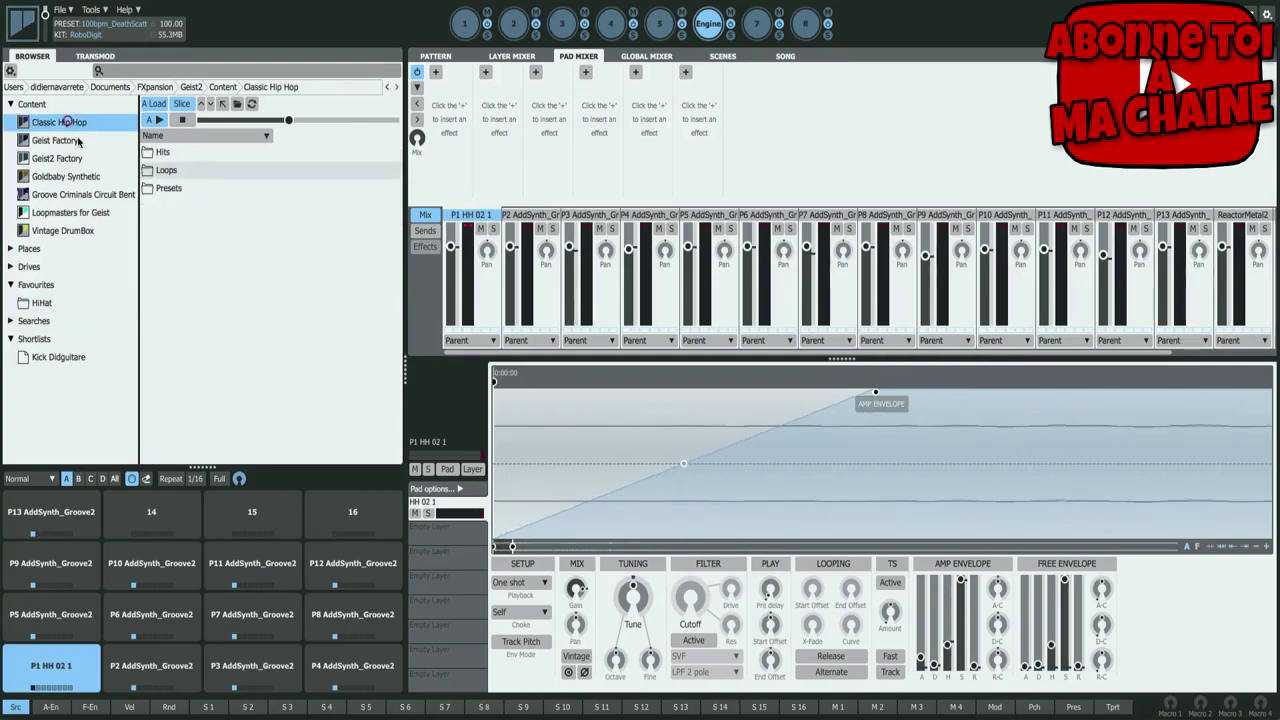
pyautogui.doubleClick(163, 152)
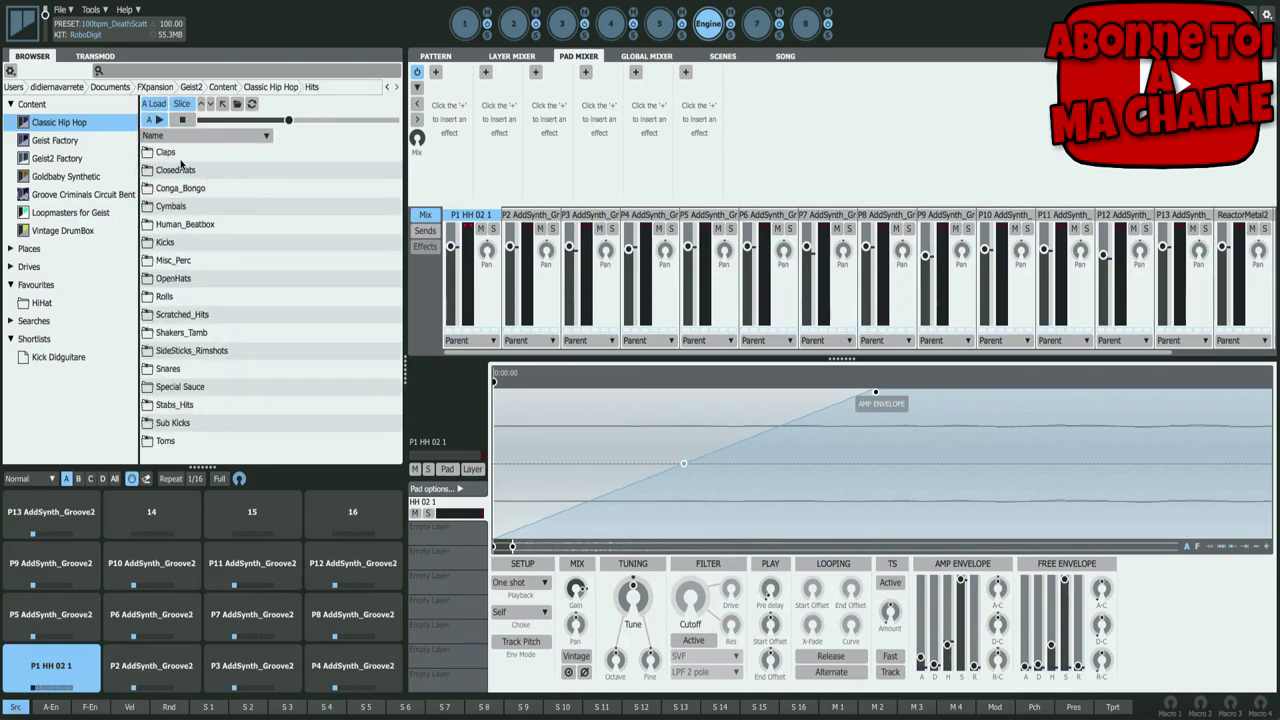
pyautogui.click(168, 152)
pyautogui.rightClick(168, 152)
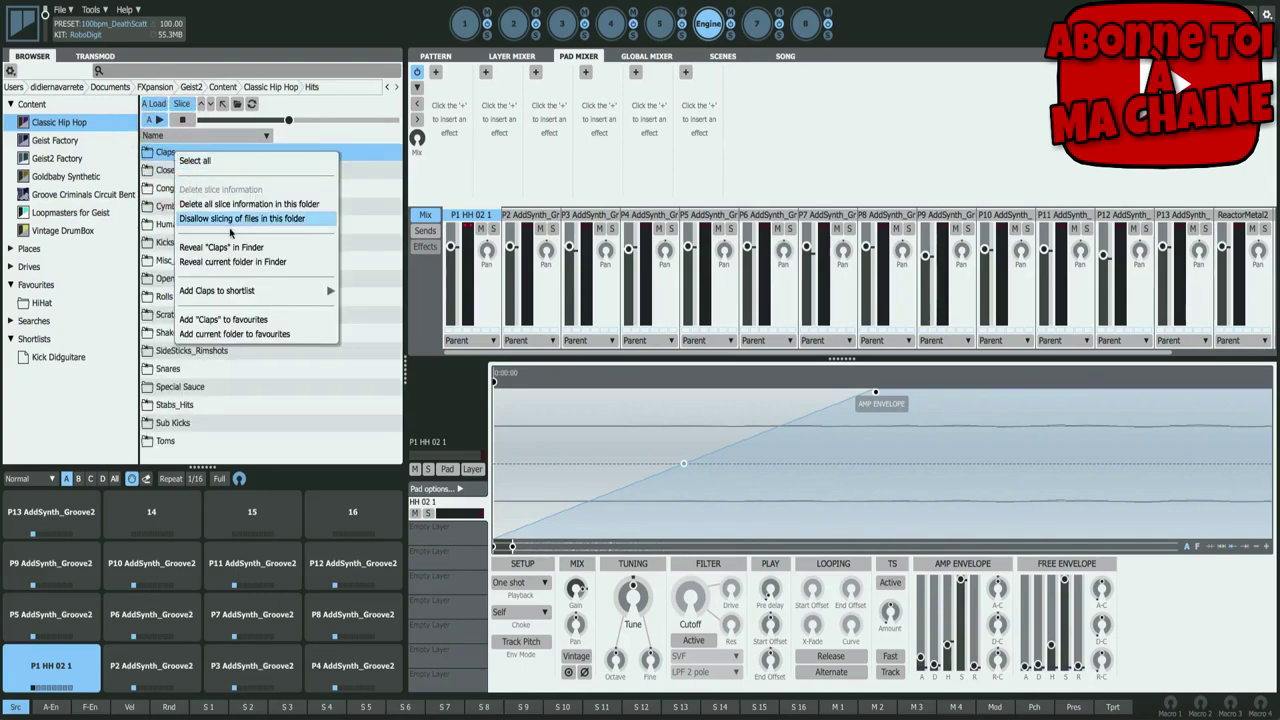
pyautogui.click(240, 319)
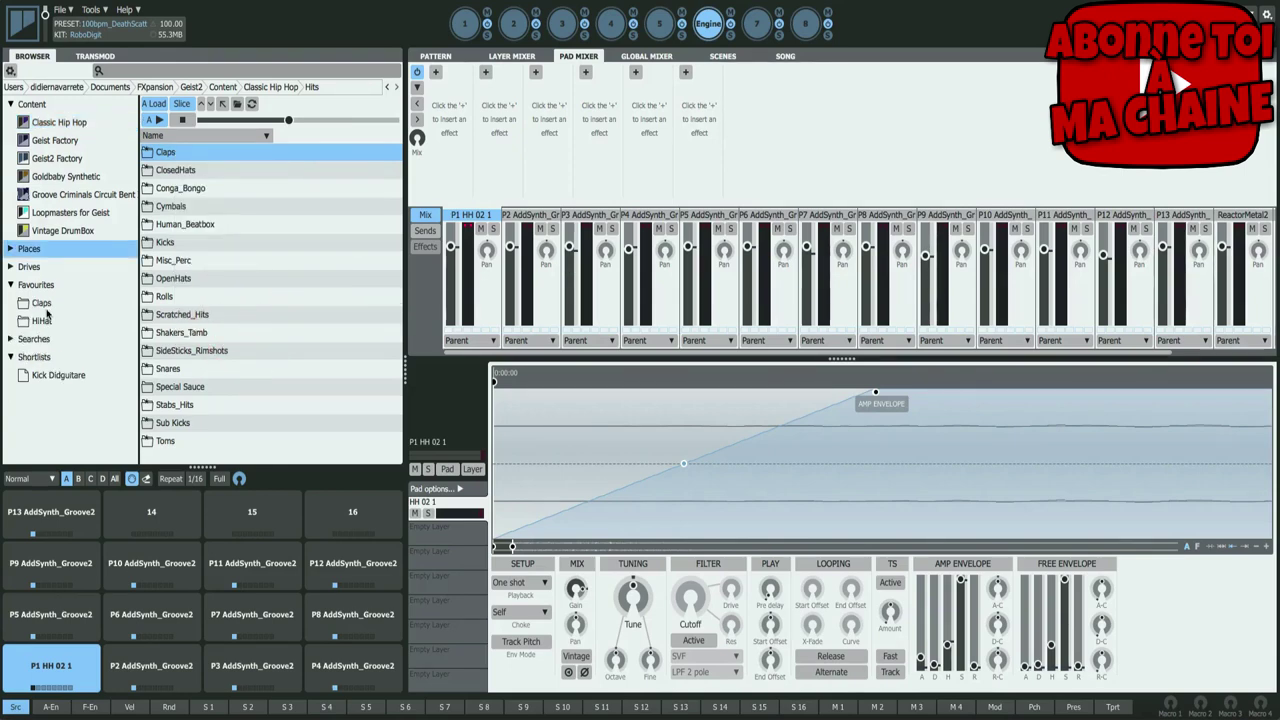
# - Open the Claps folder from the favourites and audition CL 80s_DrumBox_01, CL Big_Crunk and CL Classy_Stacked
pyautogui.click(42, 303)
pyautogui.click(195, 153)
pyautogui.click(210, 279)
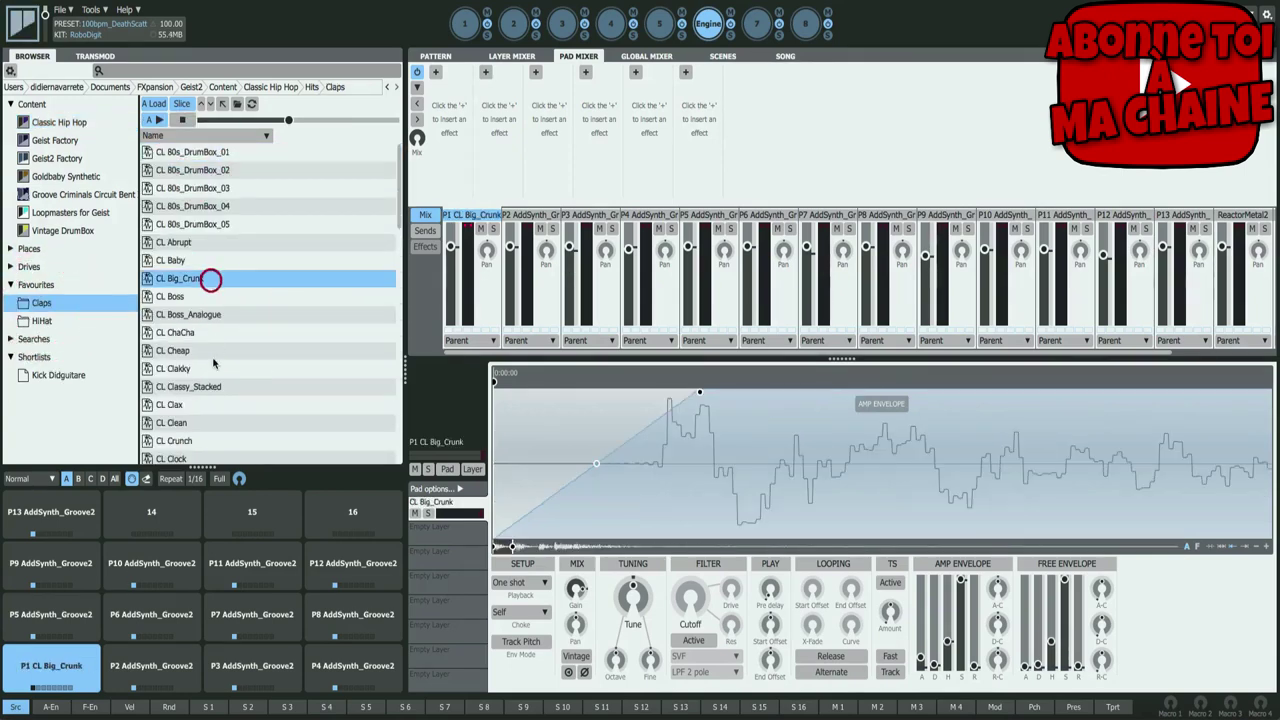
pyautogui.click(204, 387)
# - Switch to the HiHat favourite and audition HH 01 1, HH 03 2, HH 05 1, HH 04 1 and HH 02 1
pyautogui.click(52, 318)
pyautogui.click(207, 170)
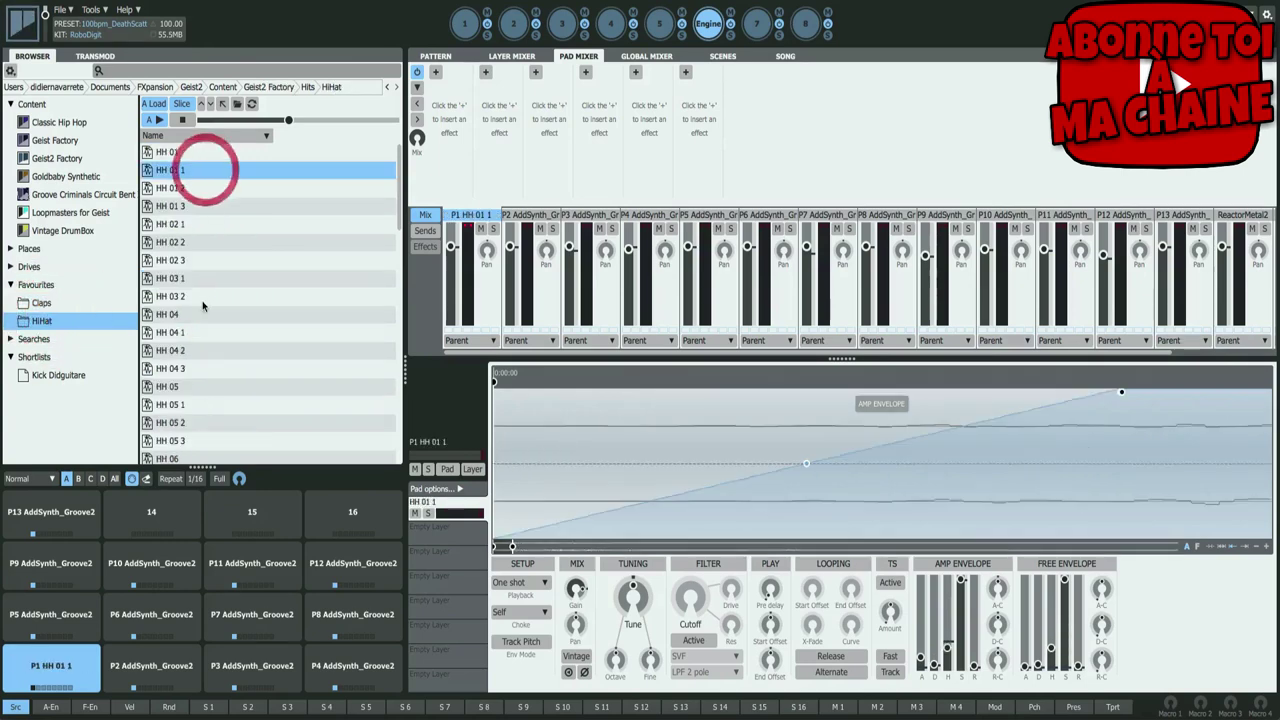
pyautogui.click(205, 298)
pyautogui.click(200, 405)
pyautogui.click(205, 332)
pyautogui.click(210, 223)
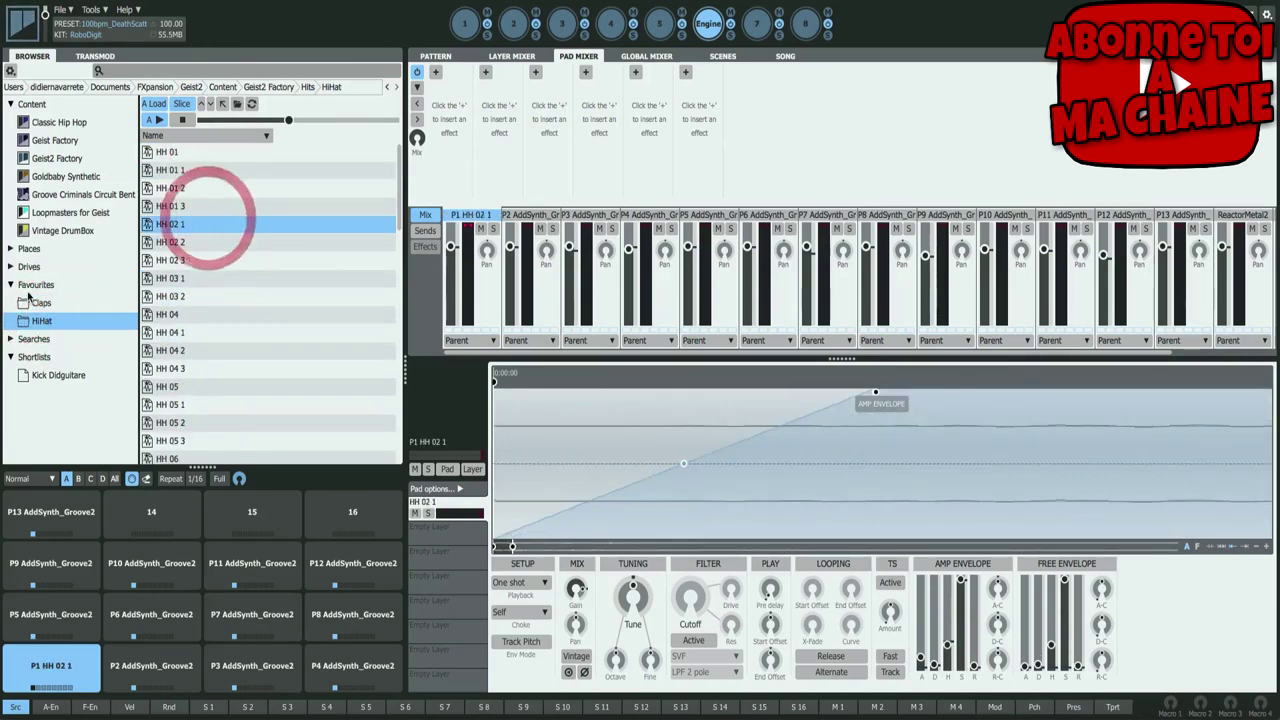
# - Collapse the Favourites group and look at the browser's shortlist creation options
pyautogui.click(10, 285)
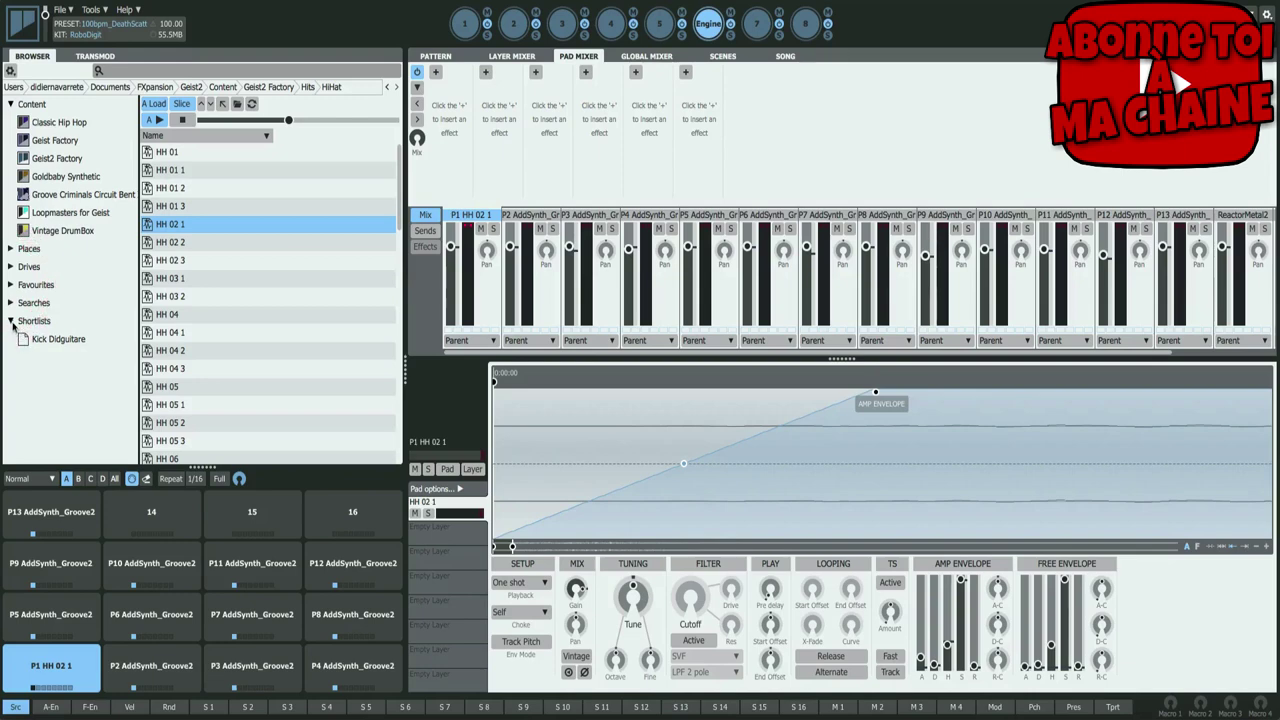
pyautogui.click(10, 321)
pyautogui.click(10, 70)
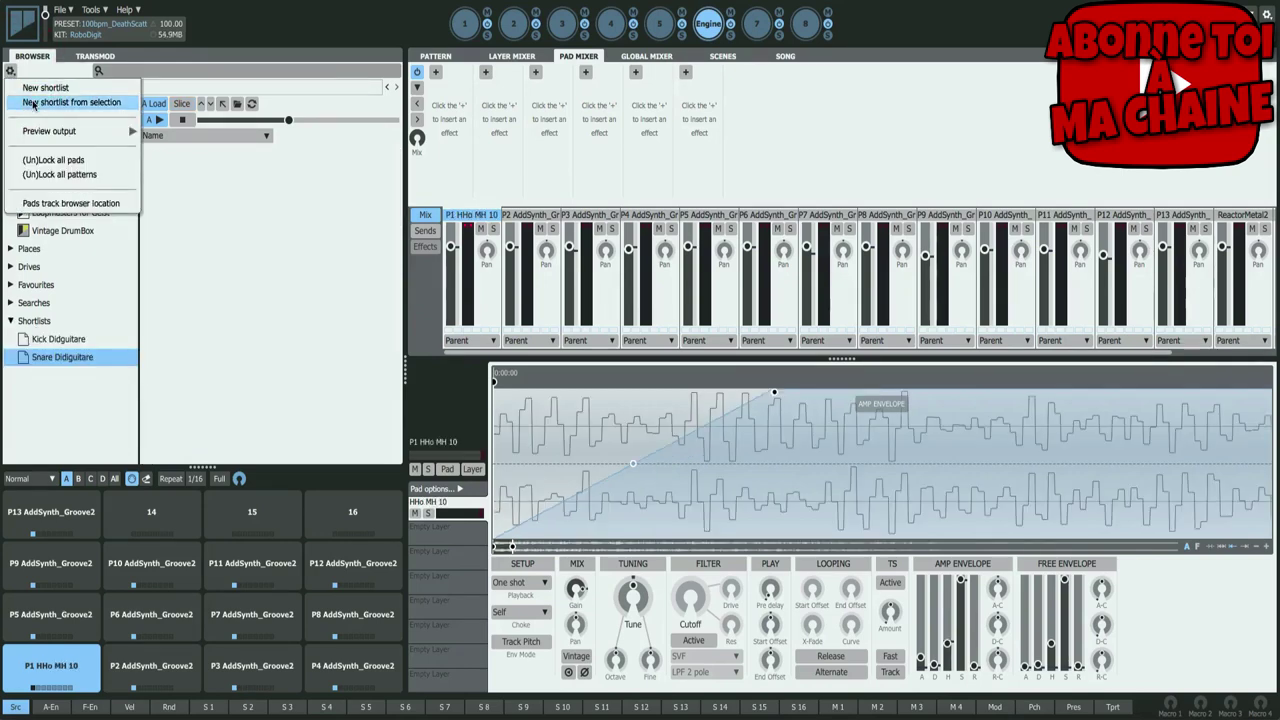
pyautogui.click(50, 160)
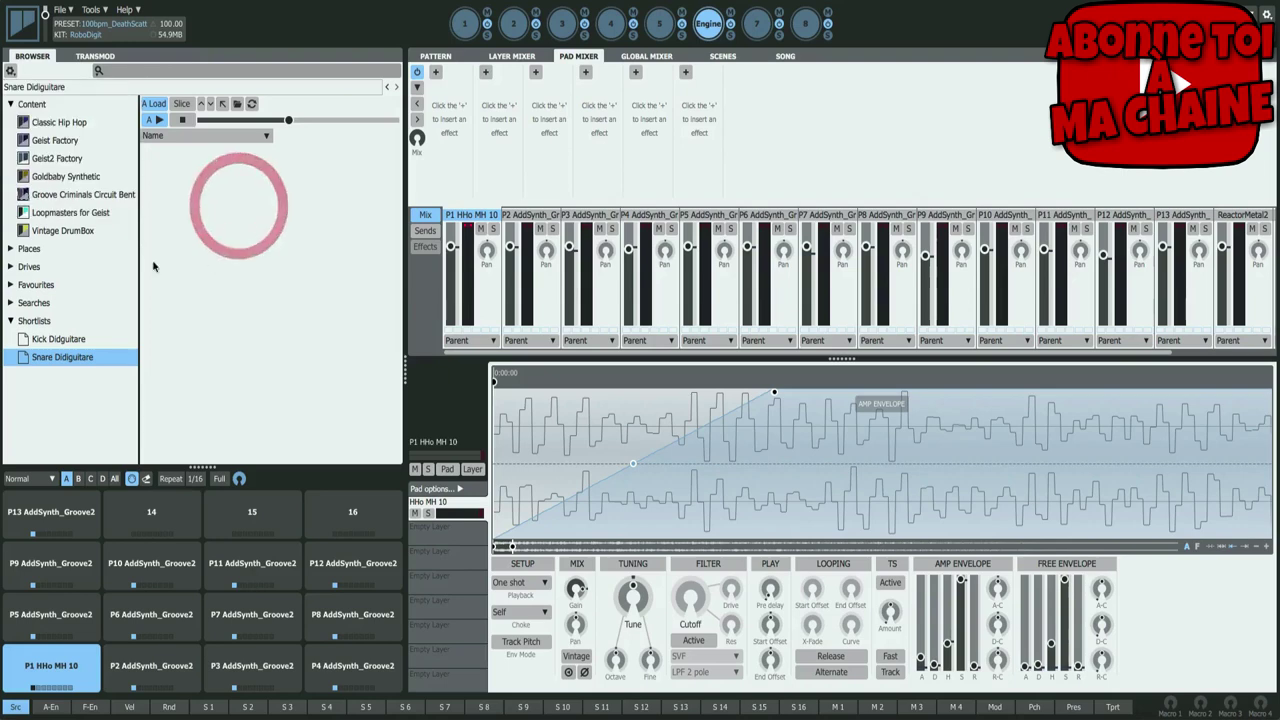
# - In the Goldbaby Synthetic HiHats hits, select HHo_606_PEQ1, HHo_CS10_Fat_R3, HHo_CuteAnalog1, HHo_DigiZeb1_R2 and HHo_DigiZeb1_R7 together
pyautogui.click(71, 177)
pyautogui.doubleClick(168, 168)
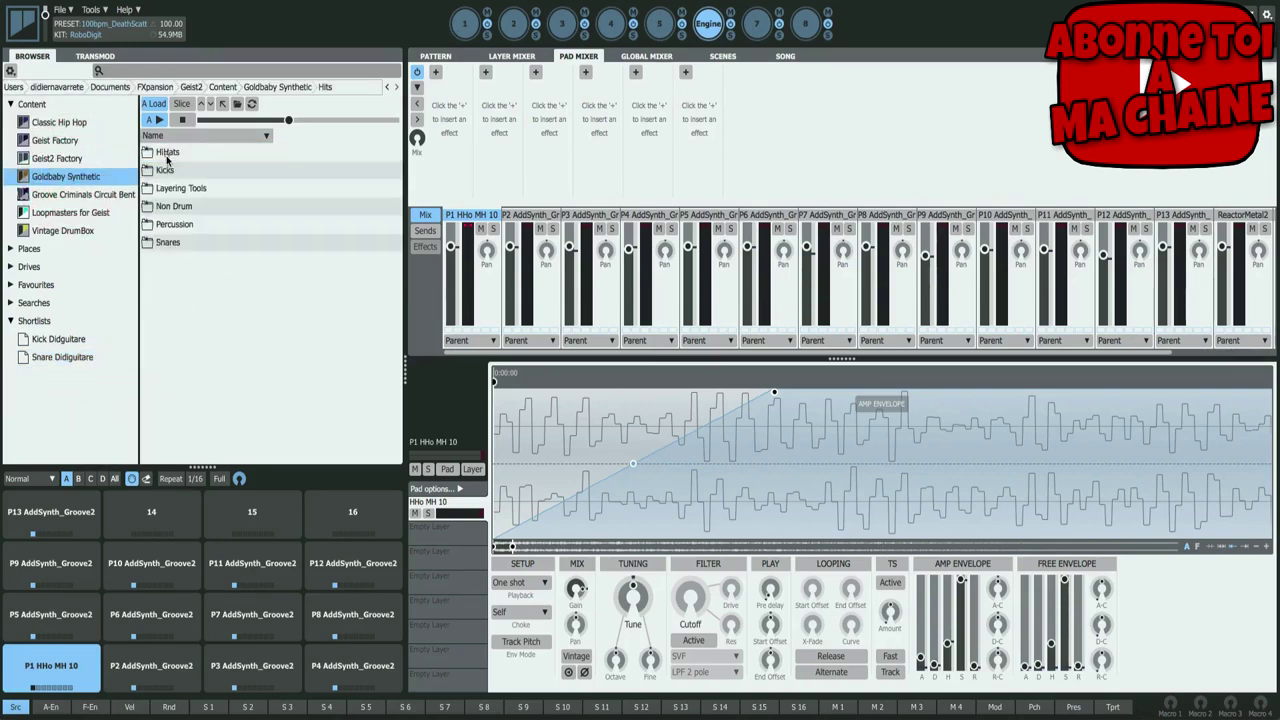
pyautogui.doubleClick(200, 152)
pyautogui.click(228, 155)
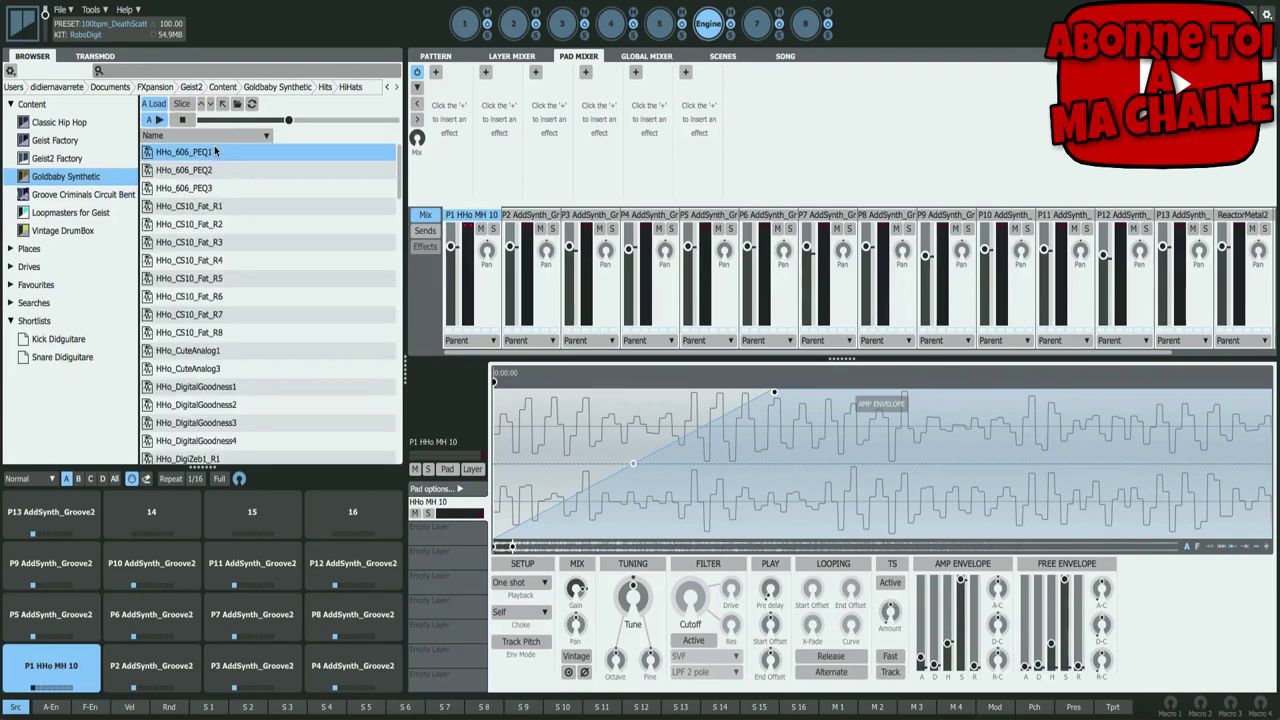
pyautogui.press('super')
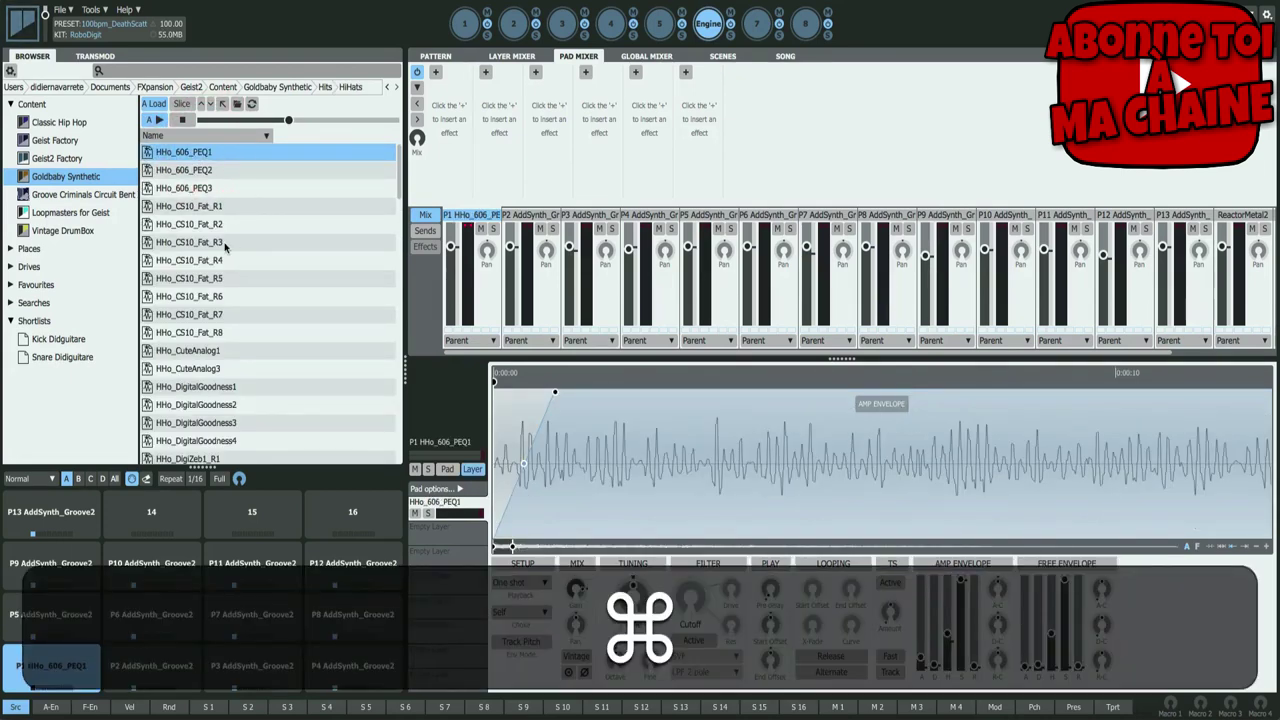
pyautogui.keyDown('super'); pyautogui.click(224, 243); pyautogui.keyUp('super')
pyautogui.scroll(-2, 218, 410)
pyautogui.keyDown('super'); pyautogui.click(216, 377); pyautogui.keyUp('super')
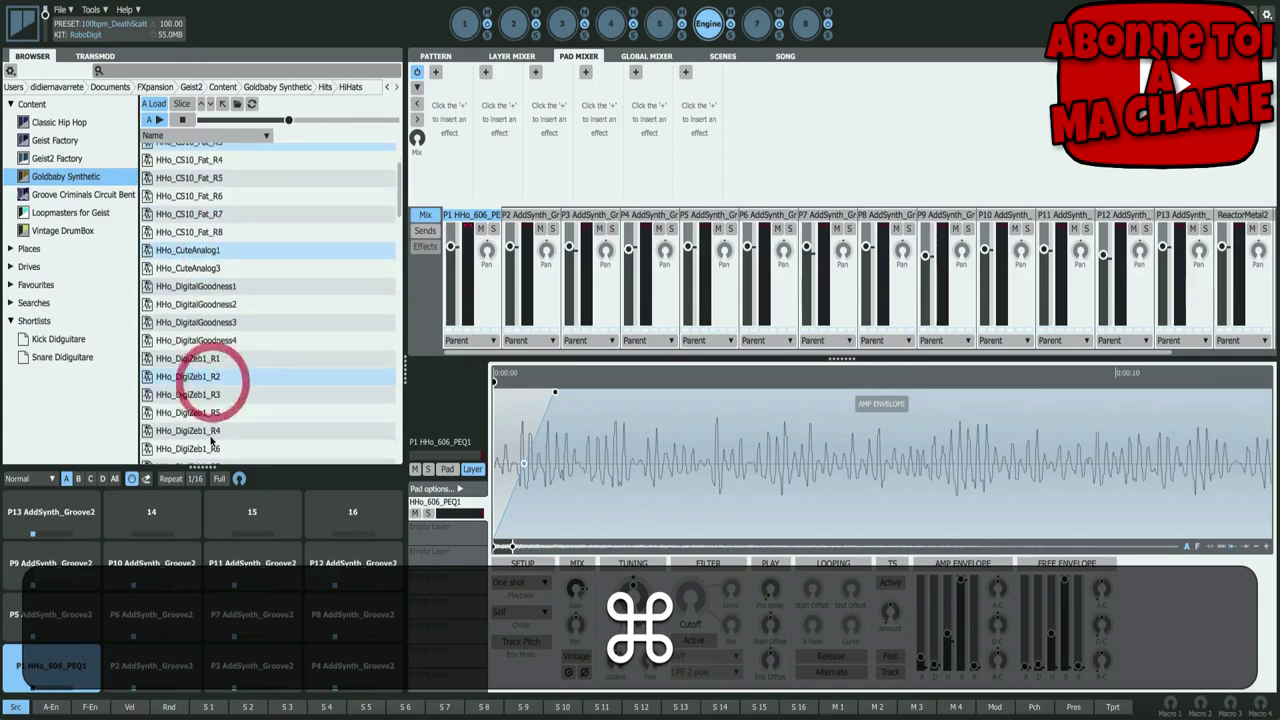
pyautogui.scroll(-2, 212, 441)
pyautogui.scroll(4, 215, 383)
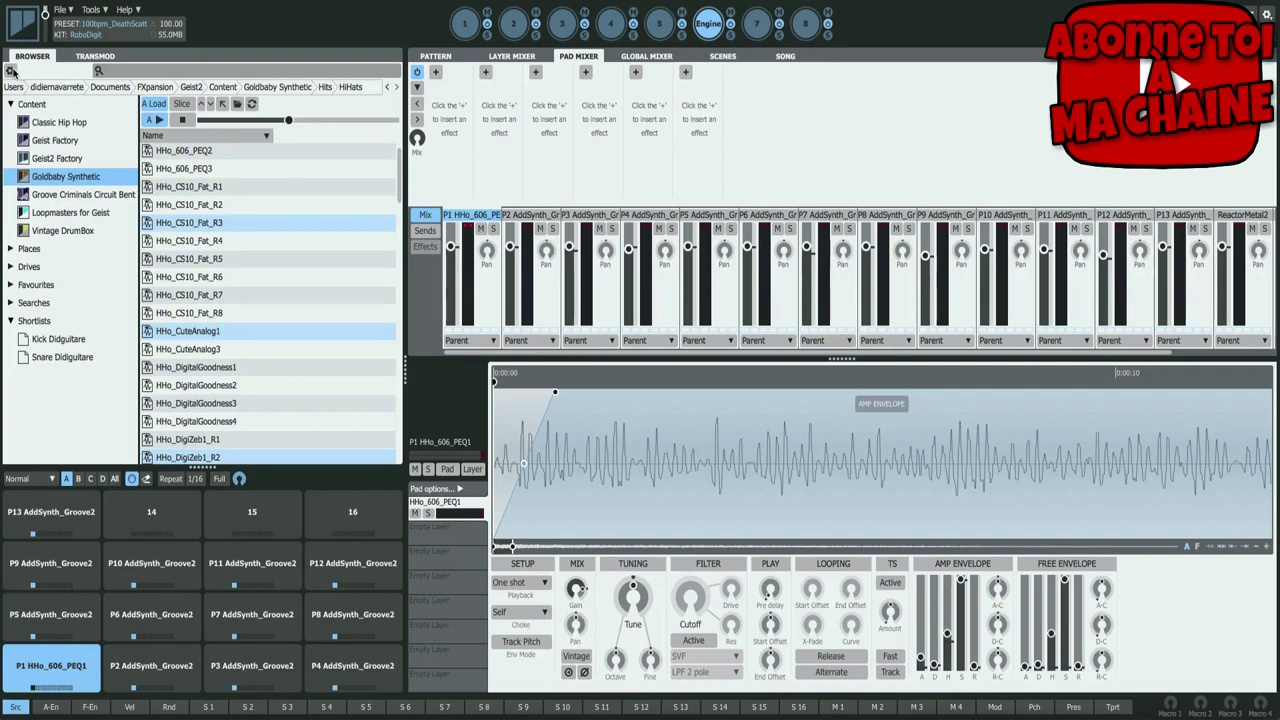
# - Create a new shortlist from the selected hi-hat samples and name it Hh Diguitare
pyautogui.click(11, 71)
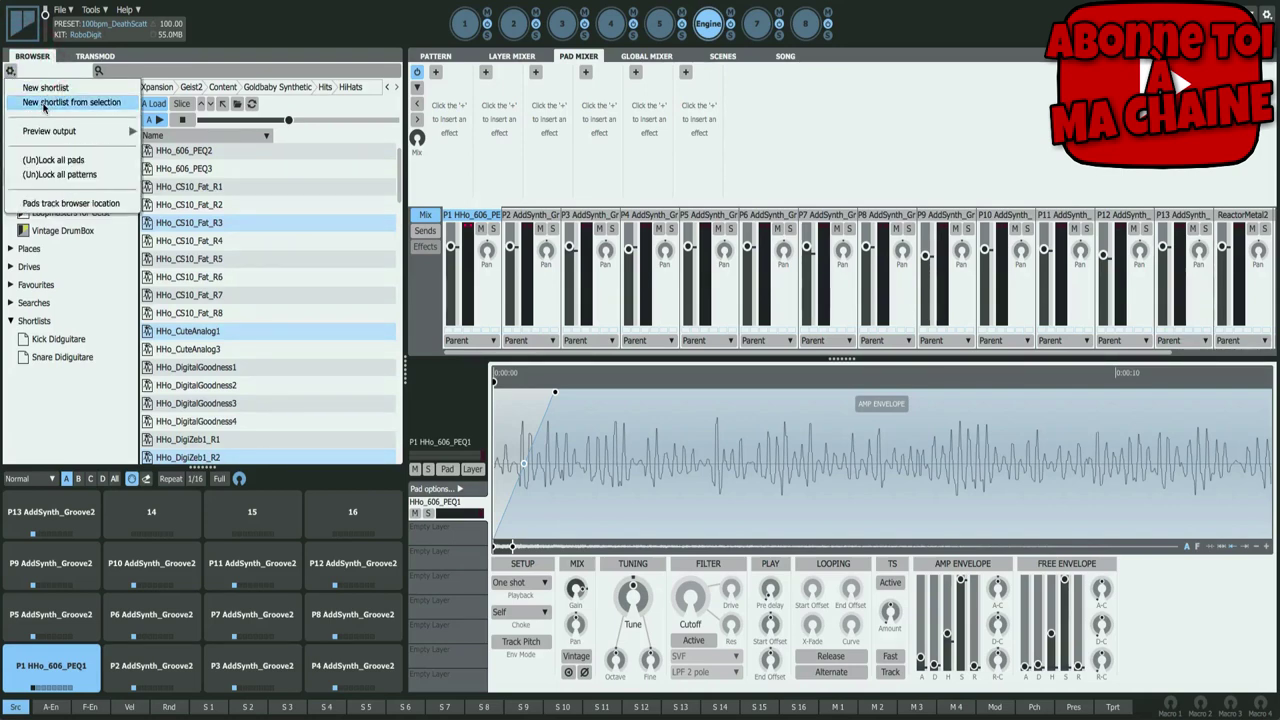
pyautogui.click(43, 103)
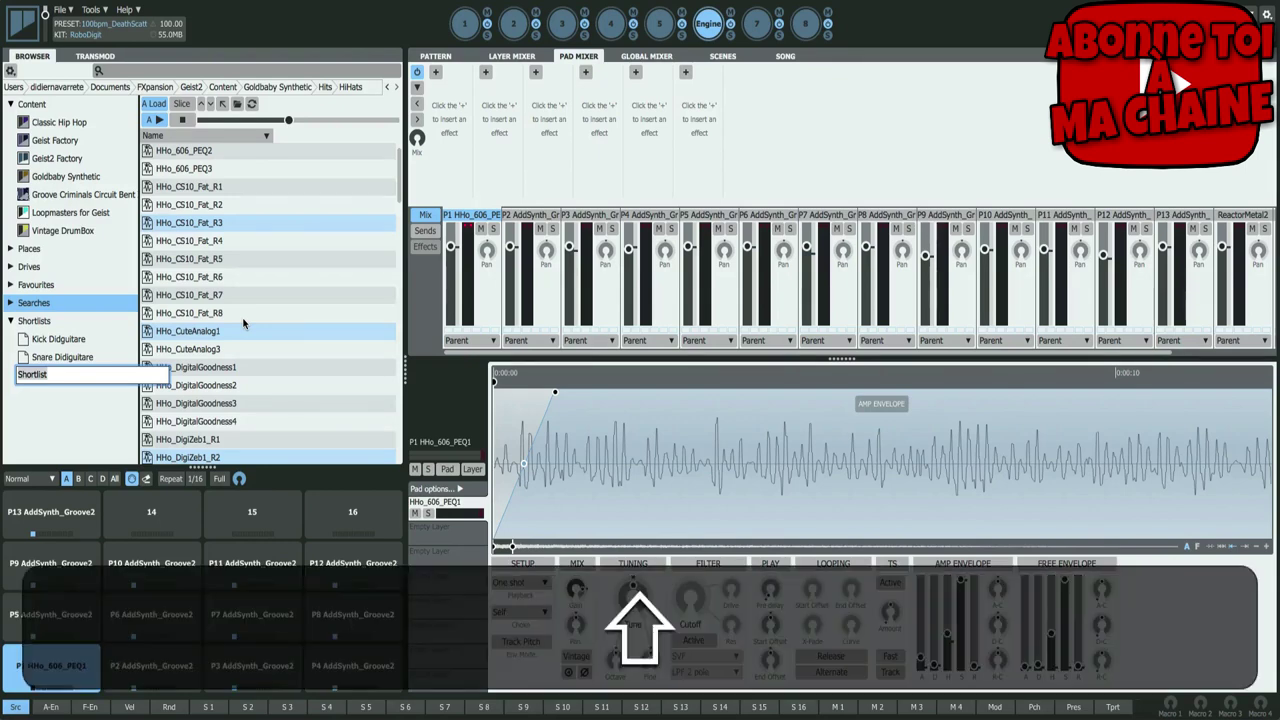
pyautogui.write('Hh')
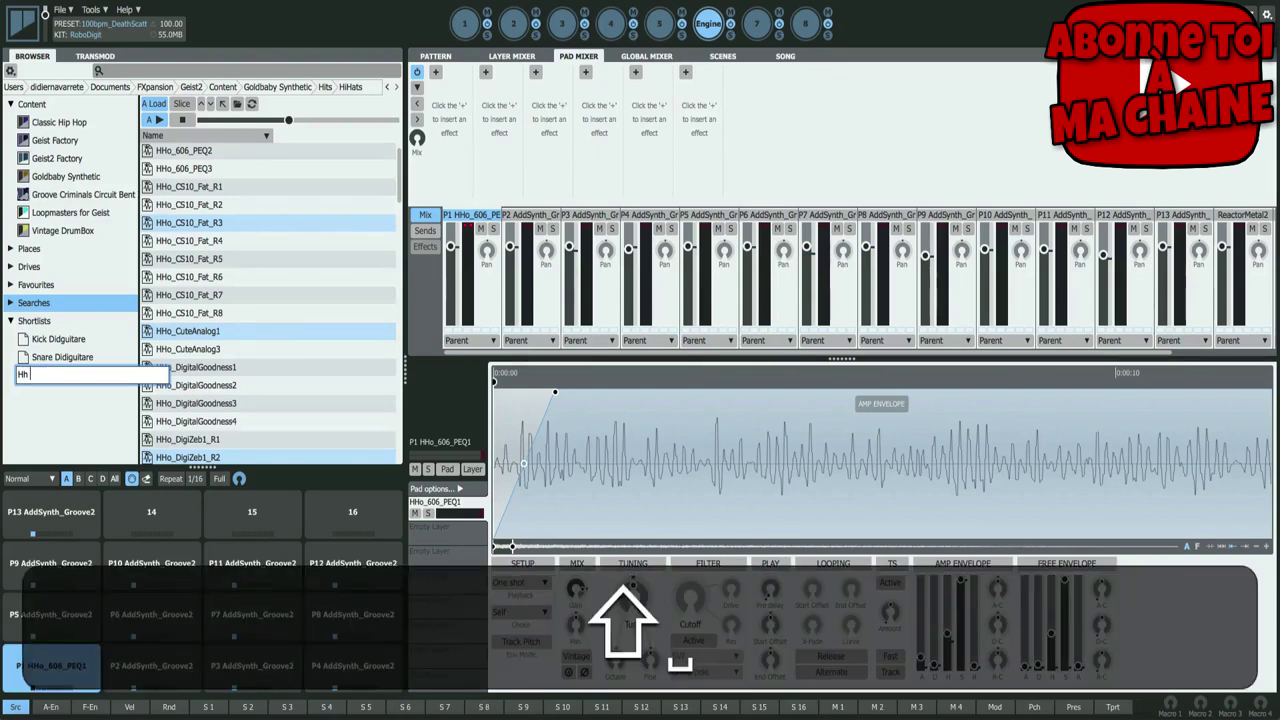
pyautogui.write(' Diguitare')
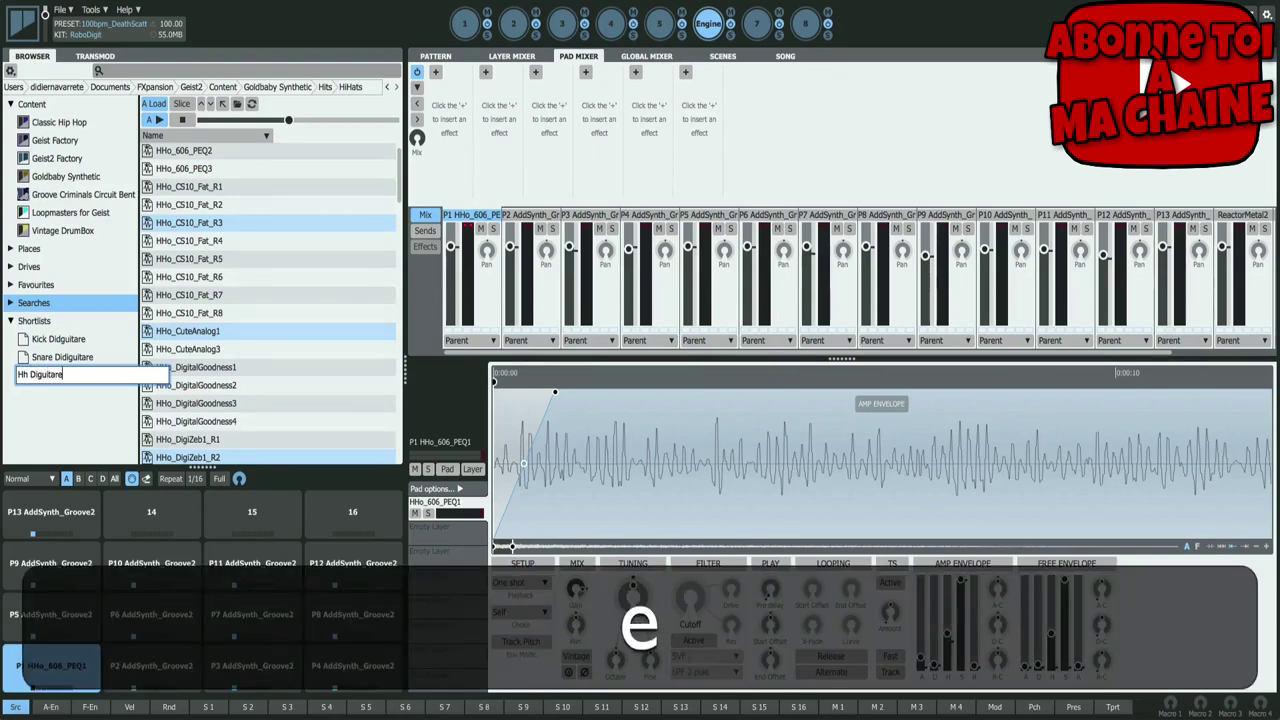
pyautogui.press('Return')
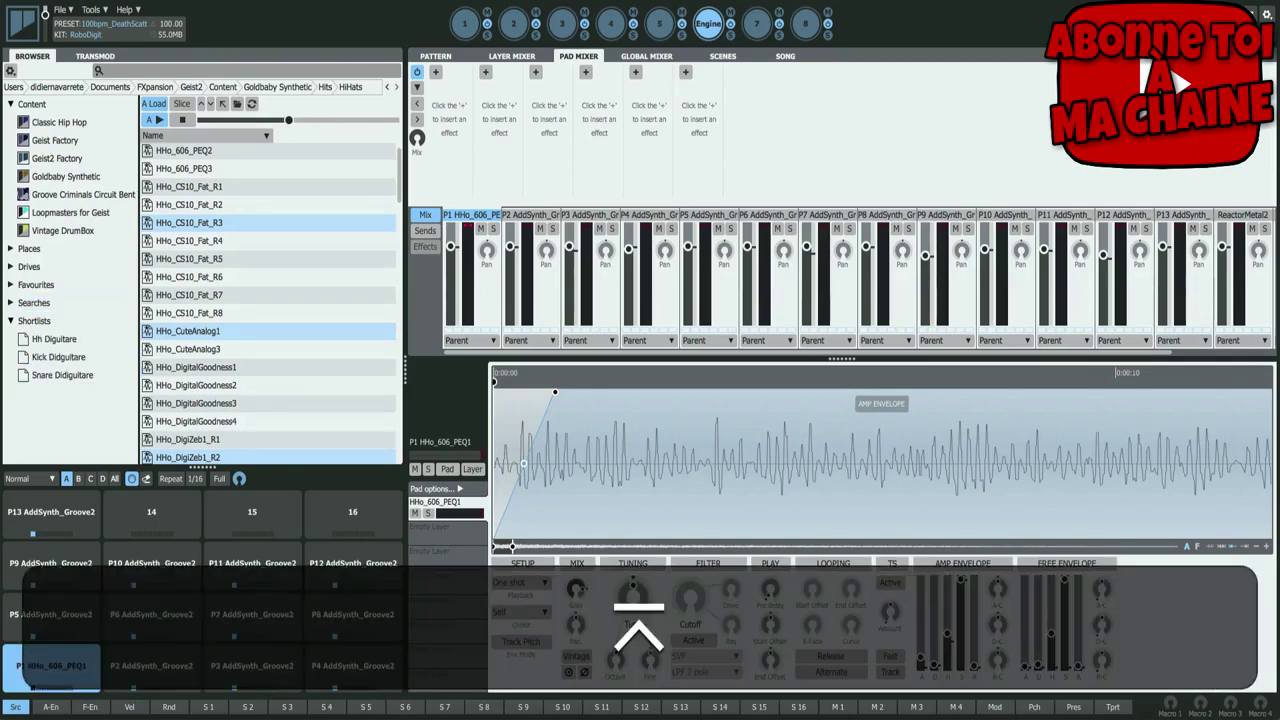
# - Open the Hh Diguitare shortlist and audition its five hi-hats from HHo_606_PEQ1 down to HHo_DigiZeb1_R7
pyautogui.click(57, 343)
pyautogui.click(173, 152)
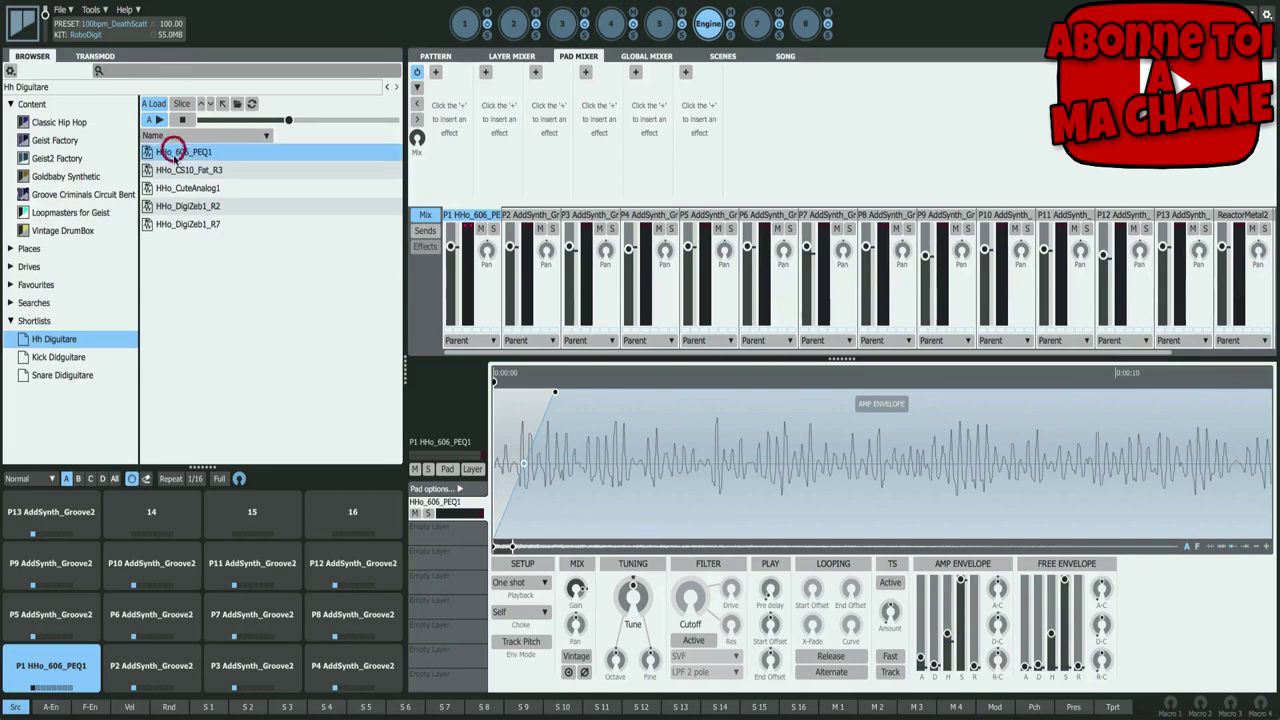
pyautogui.click(175, 170)
pyautogui.click(175, 188)
pyautogui.click(178, 206)
pyautogui.click(182, 224)
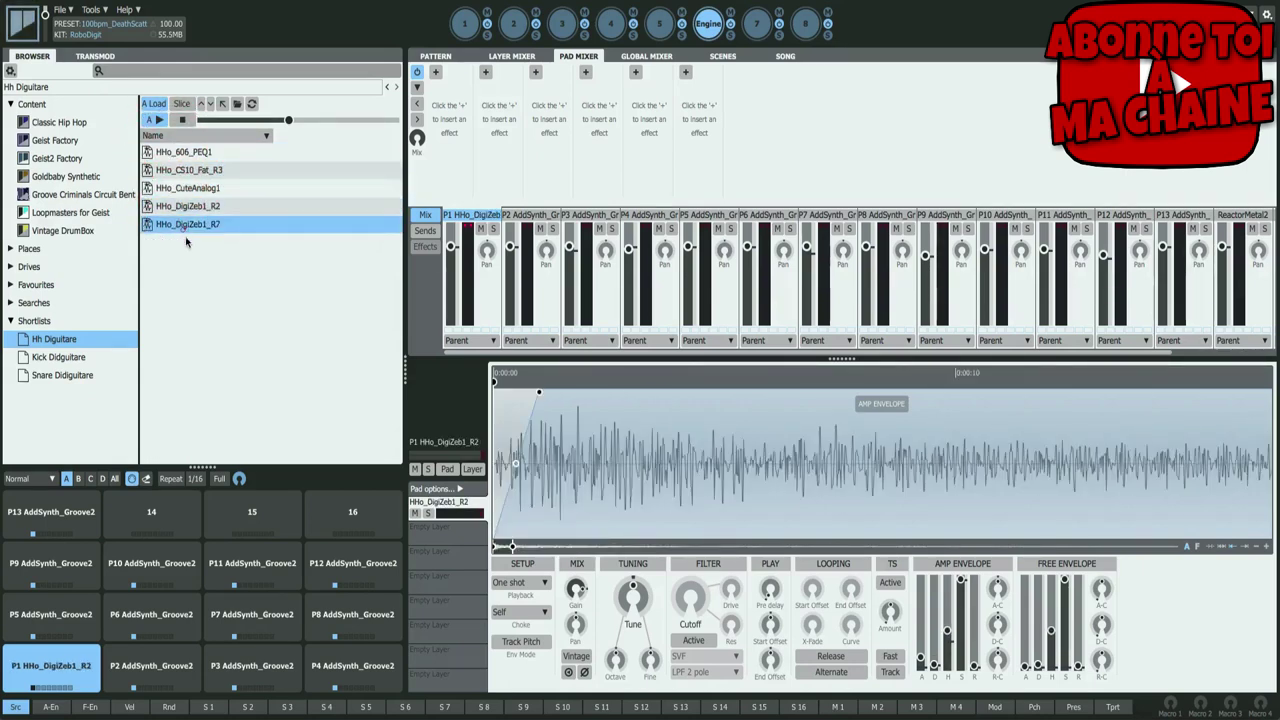
# - Look through the browser options, including the preview output choices and pads tracking the browser location
pyautogui.click(11, 71)
pyautogui.moveTo(52, 130)
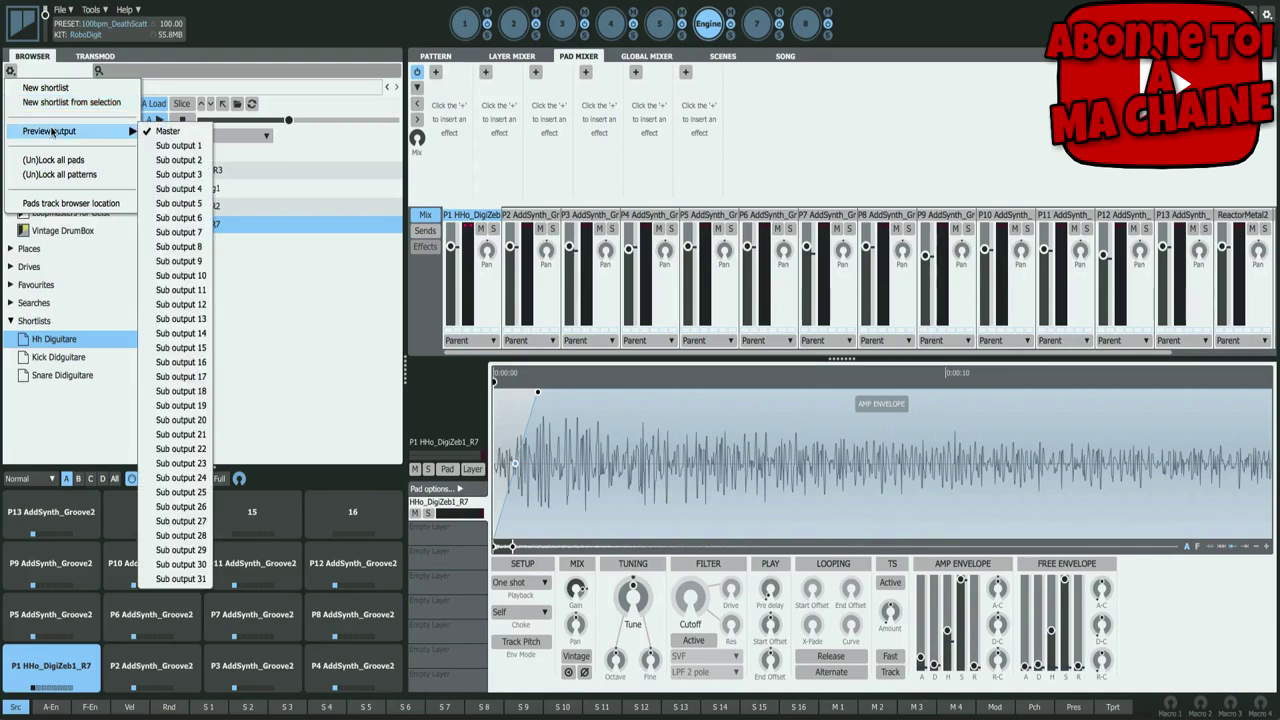
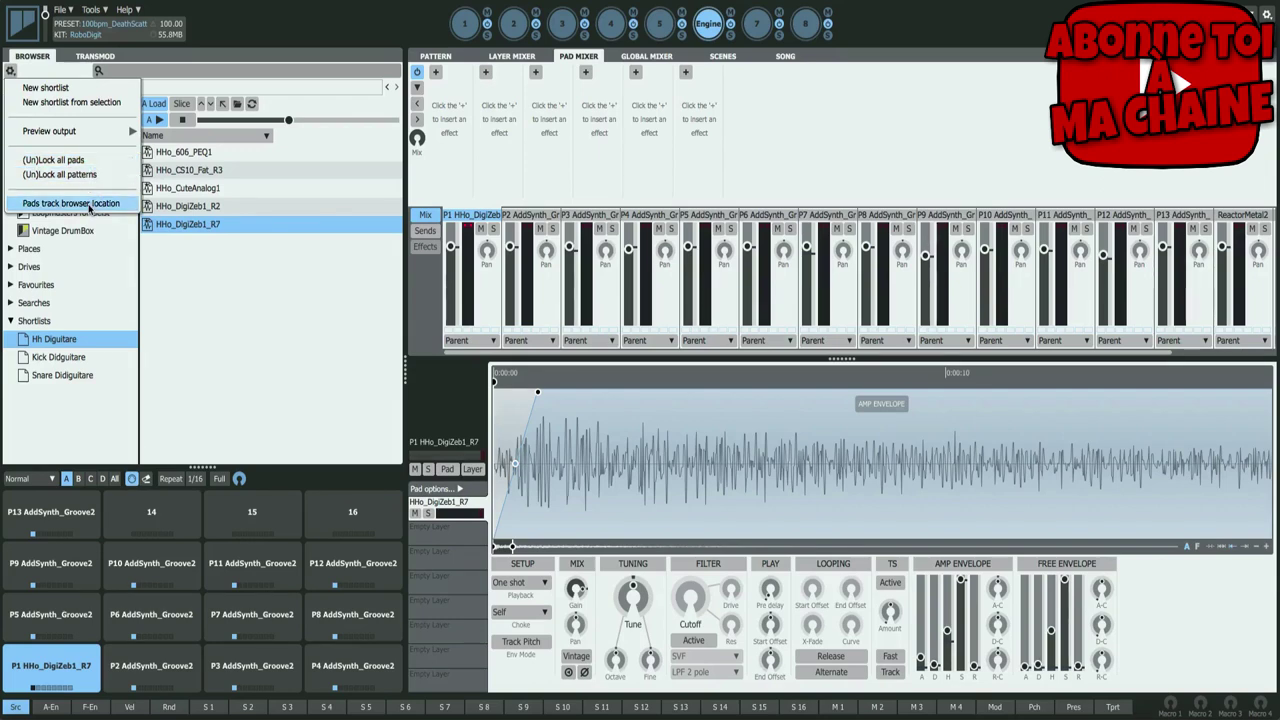
pyautogui.click(170, 62)
# - Expand the list of drives and open the Samples folder on the SAMPLES : PRESETS drive
pyautogui.click(38, 302)
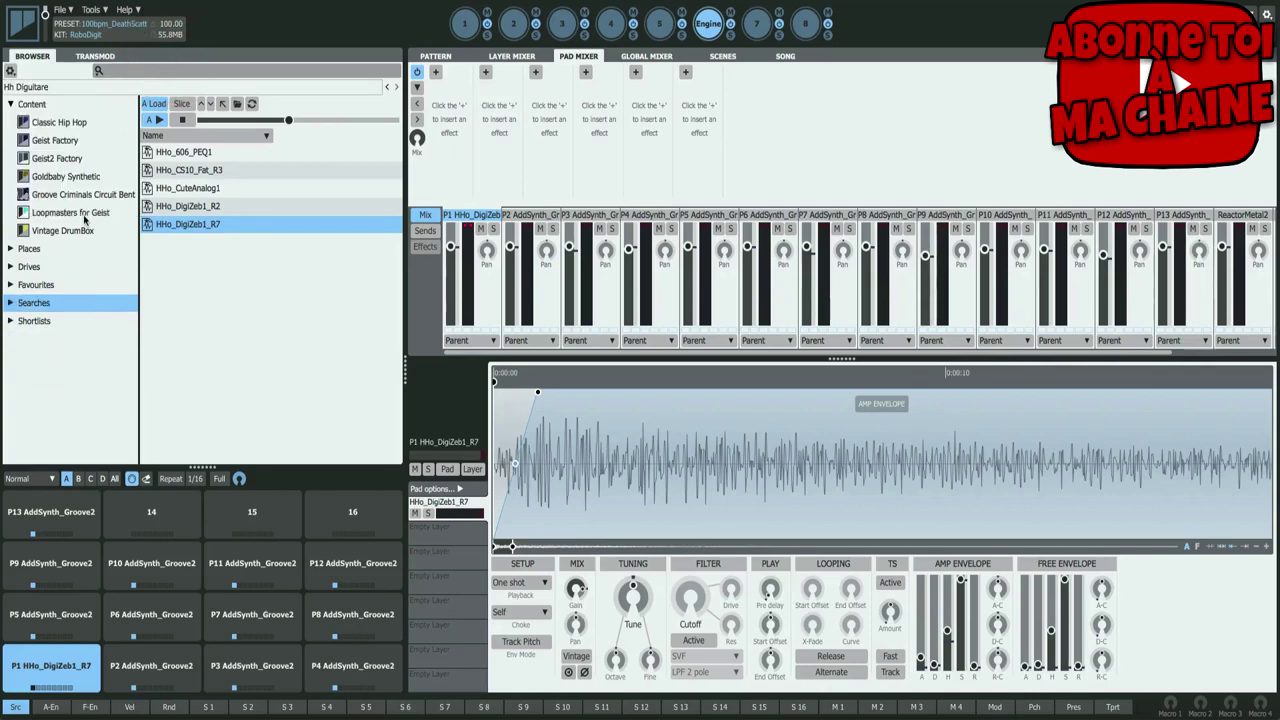
pyautogui.click(9, 267)
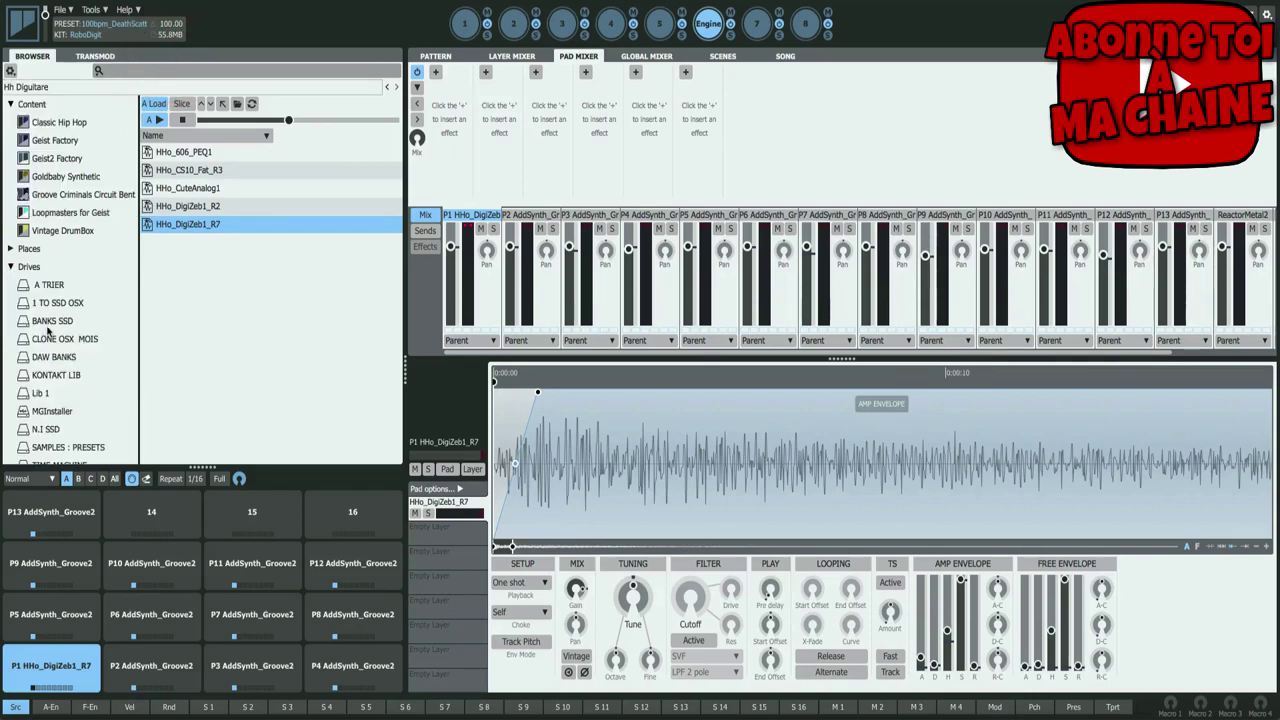
pyautogui.scroll(-3, 55, 315)
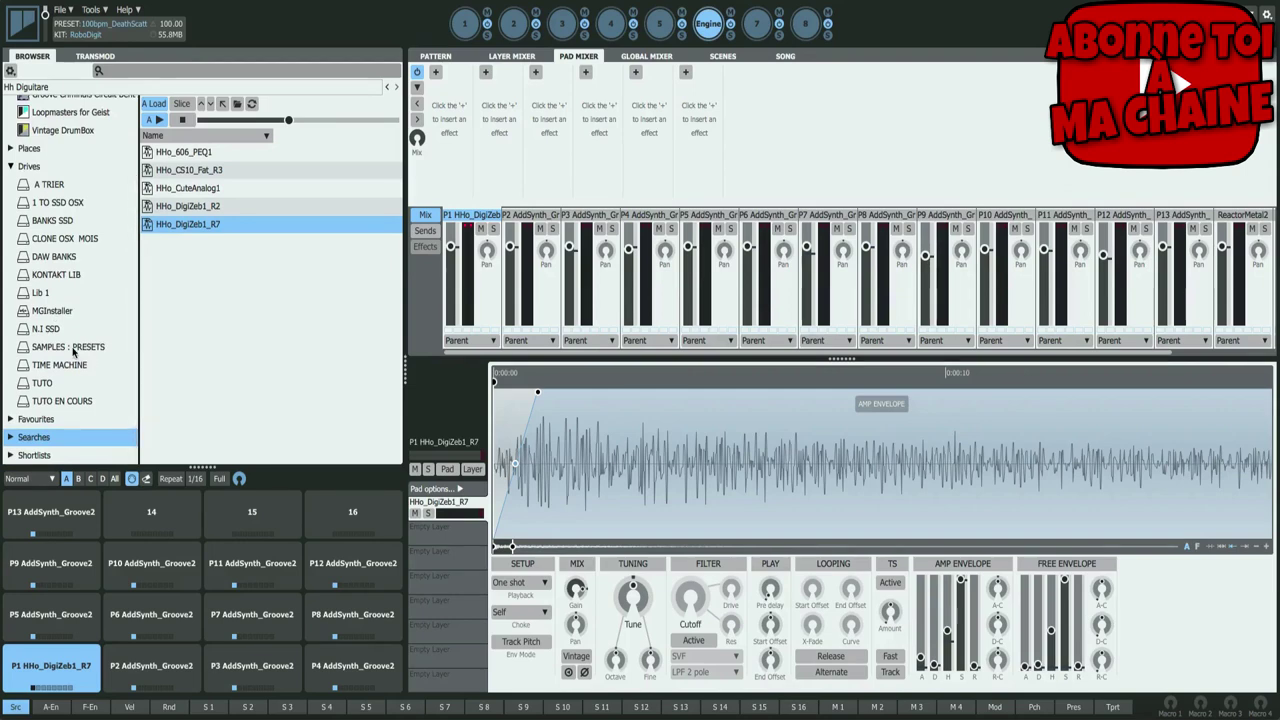
pyautogui.click(75, 350)
pyautogui.click(186, 190)
pyautogui.doubleClick(186, 190)
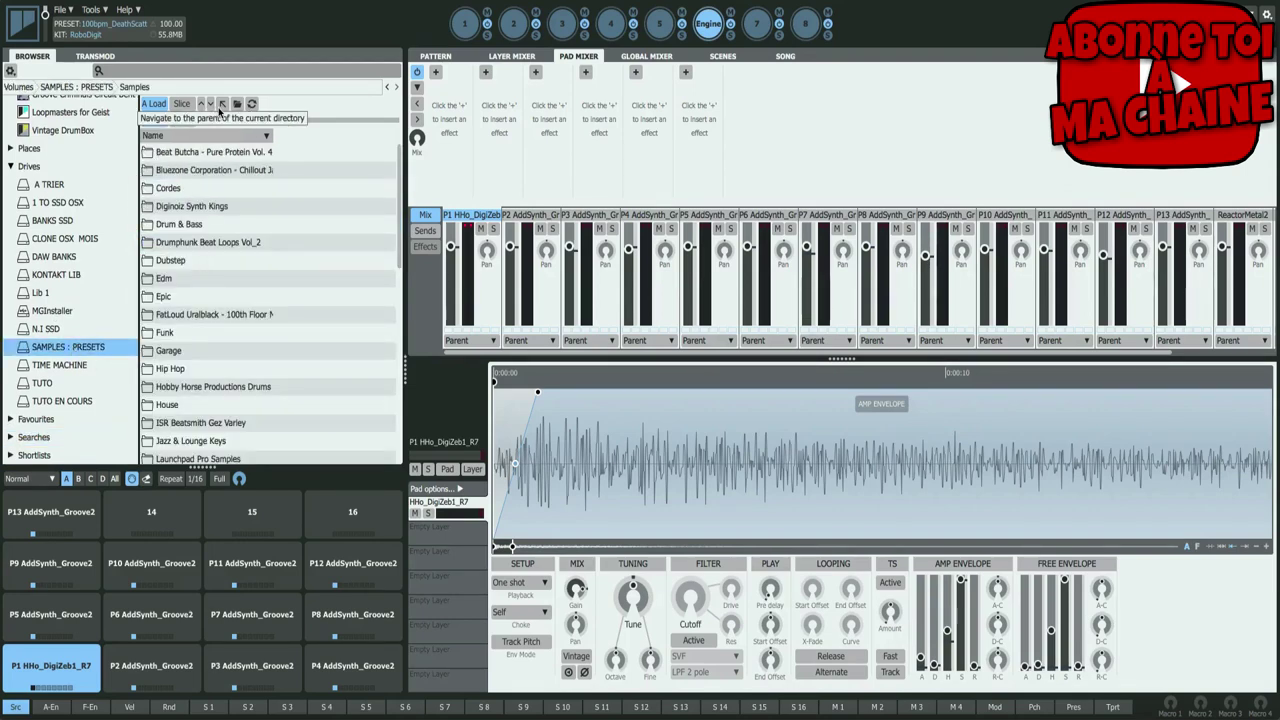
# - Return to the root of the SAMPLES : PRESETS drive and add this current folder to the favourites
pyautogui.click(222, 104)
pyautogui.rightClick(172, 191)
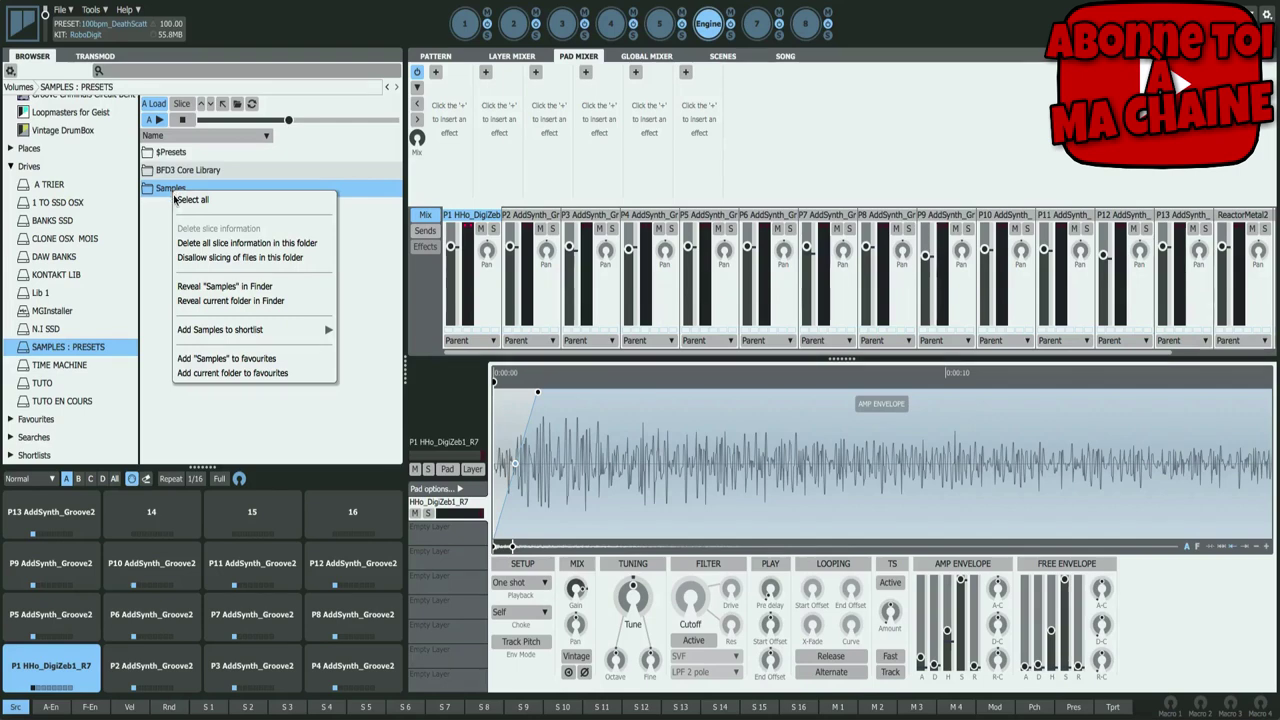
pyautogui.click(228, 374)
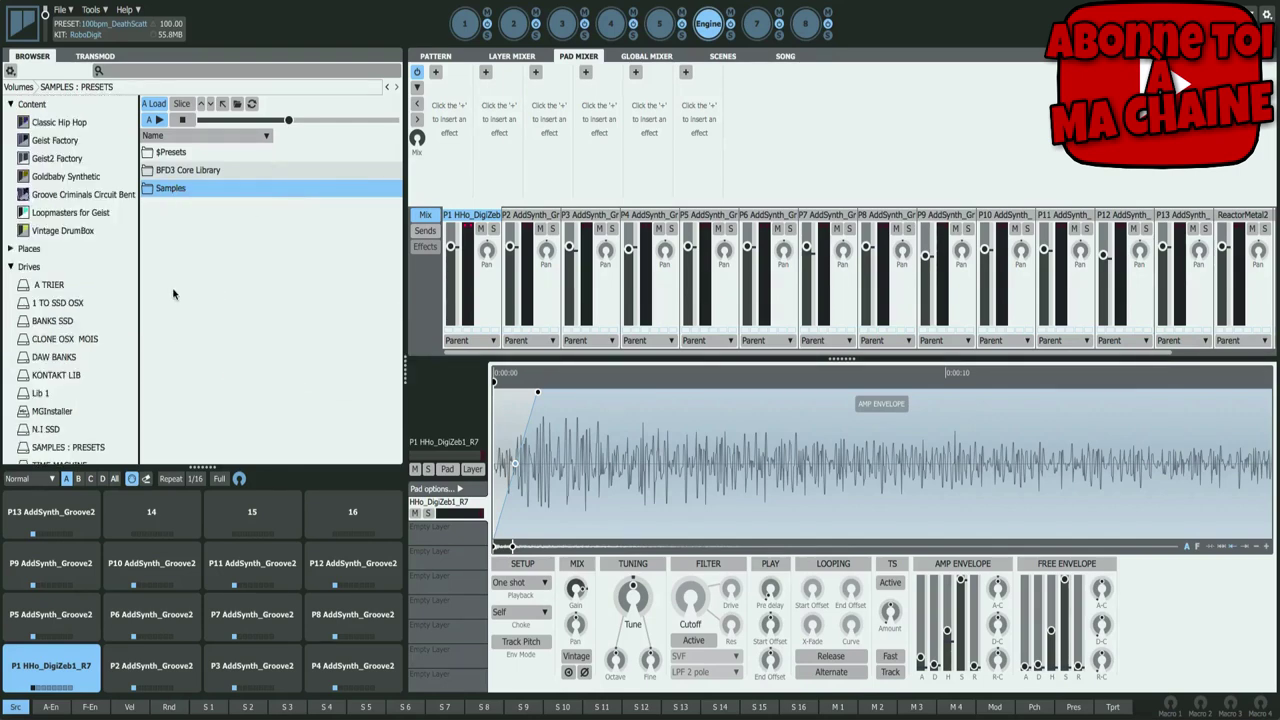
# - Collapse the drives list and open SAMPLES : PRESETS from the favourites
pyautogui.click(10, 267)
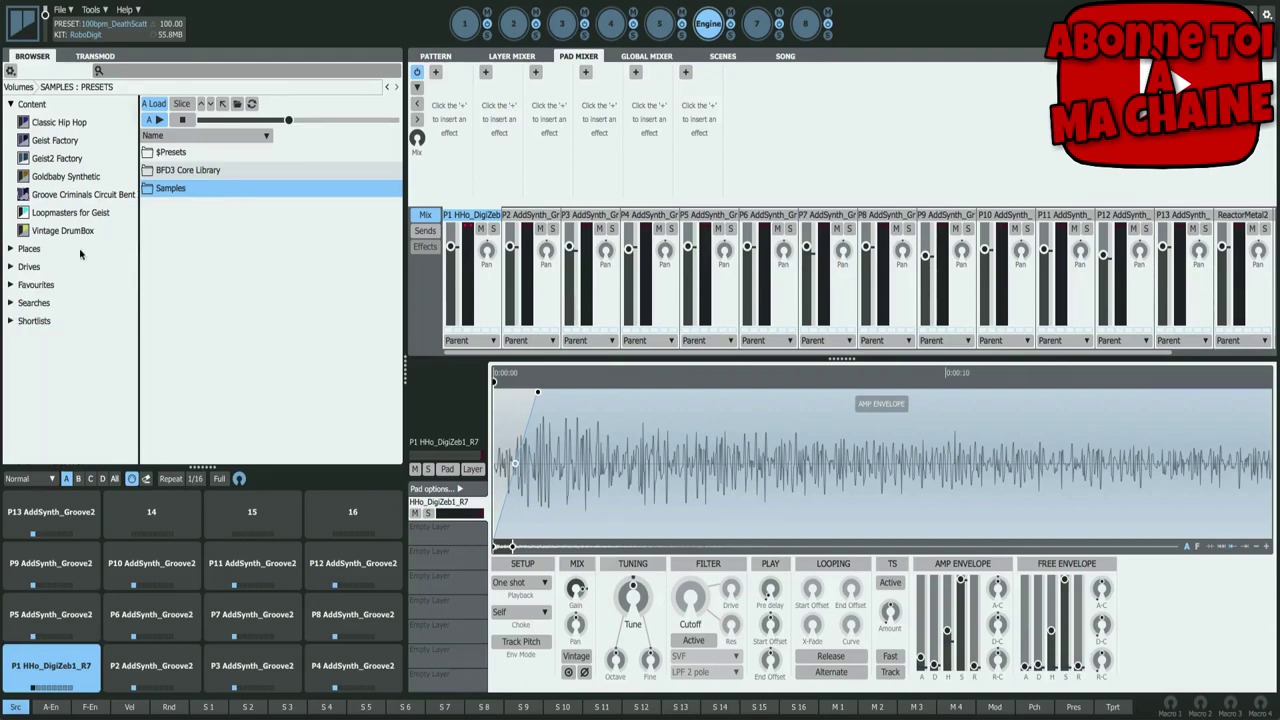
pyautogui.click(11, 286)
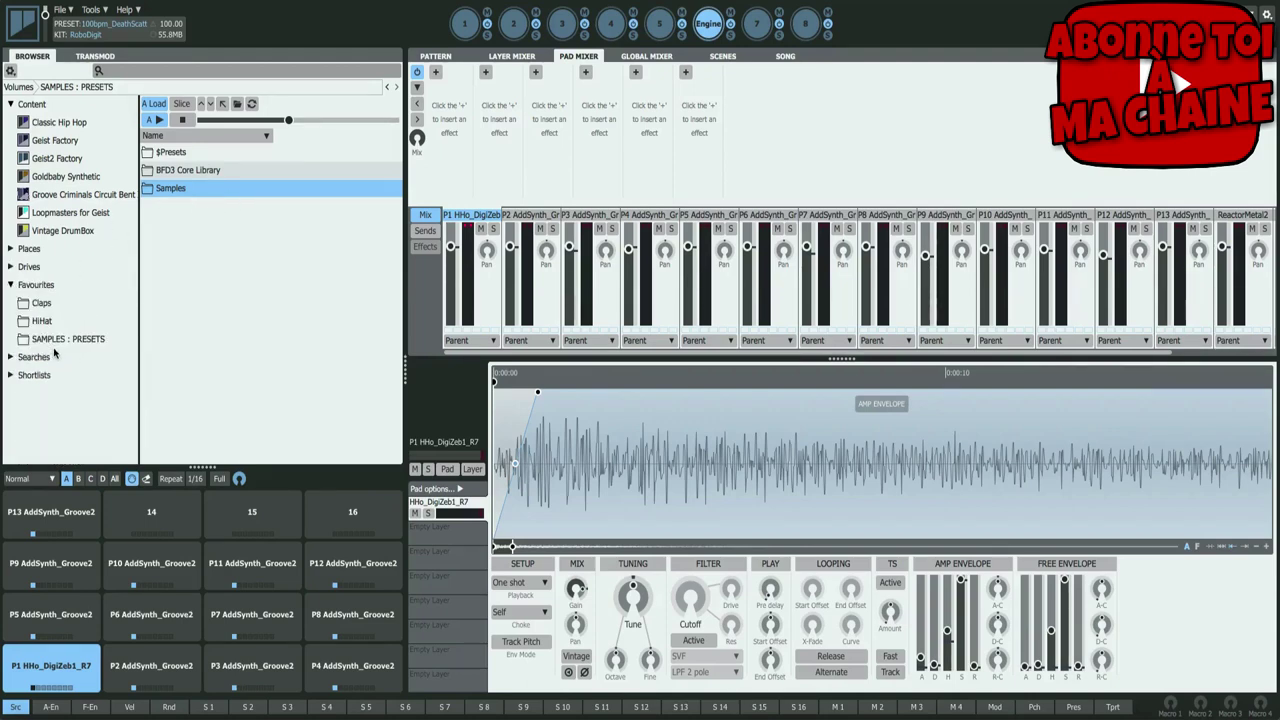
pyautogui.click(58, 340)
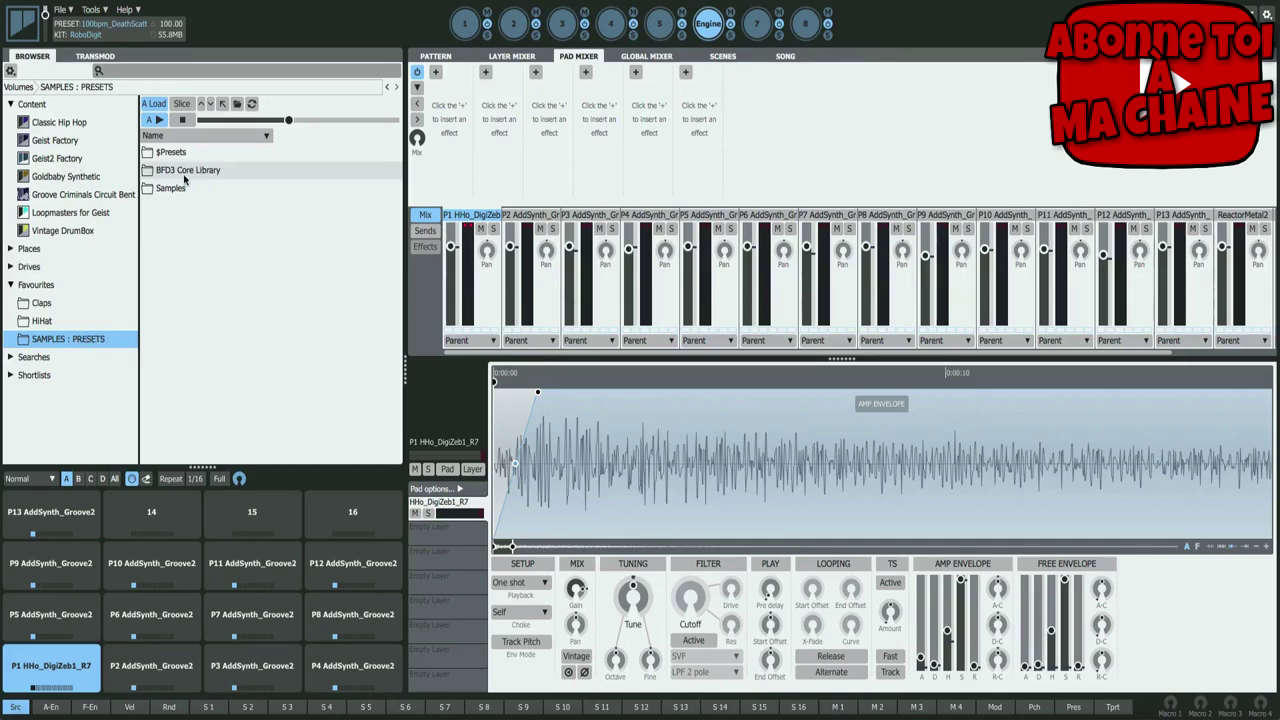
# - Go back to the SAMPLES : PRESETS drive through the drives list and show its Samples folder contents
pyautogui.click(10, 266)
pyautogui.scroll(-2, 88, 404)
pyautogui.click(88, 400)
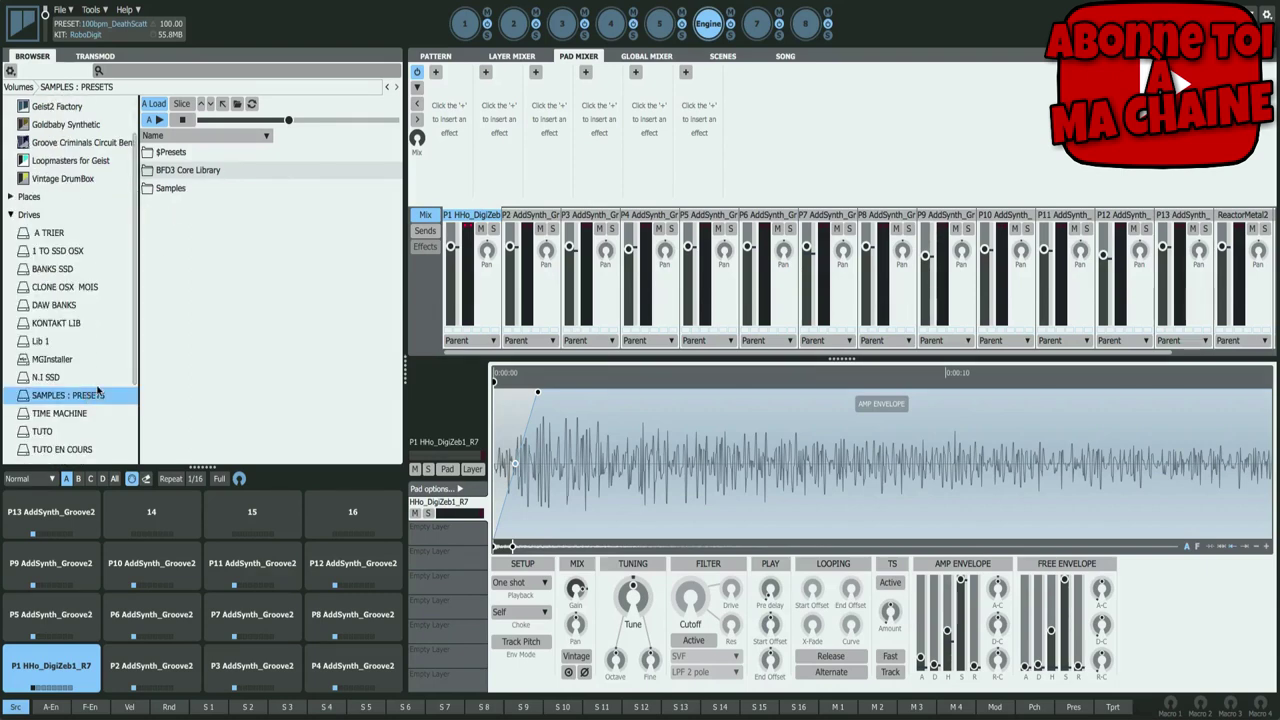
pyautogui.doubleClick(178, 188)
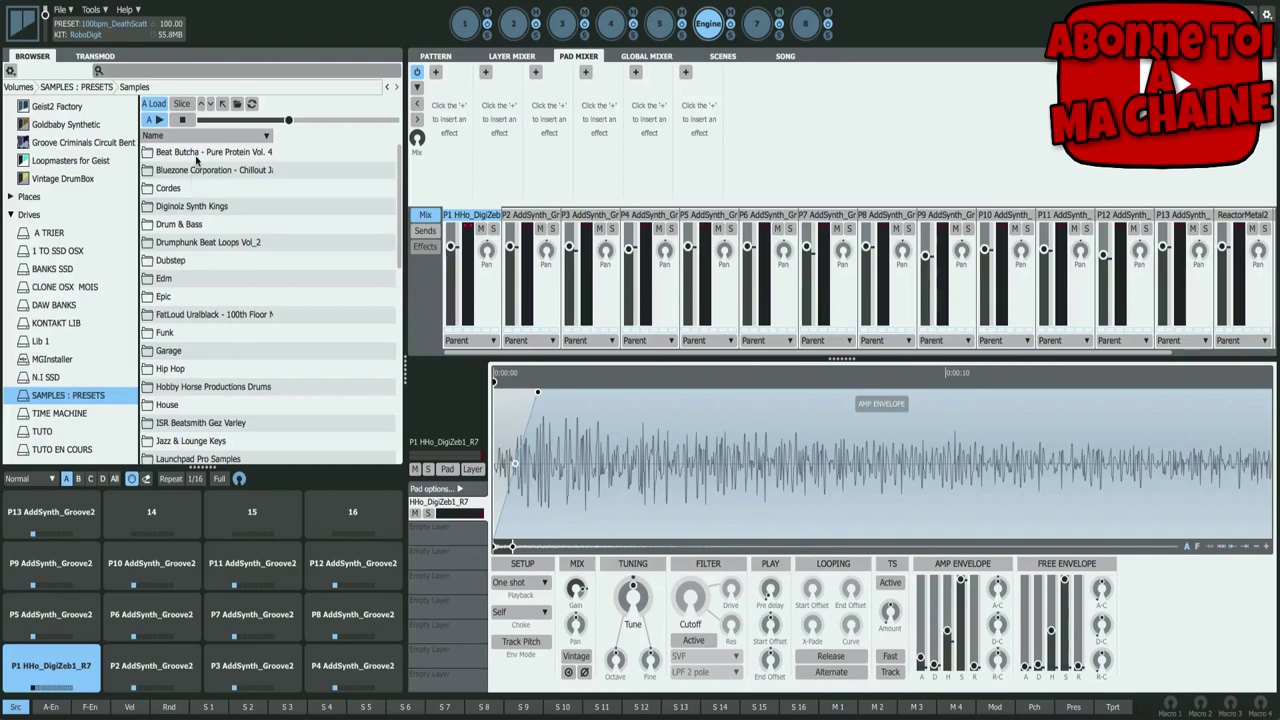
# - Add the current Samples folder to the favourites, and browse its contents from there
pyautogui.rightClick(197, 158)
pyautogui.moveTo(268, 298)
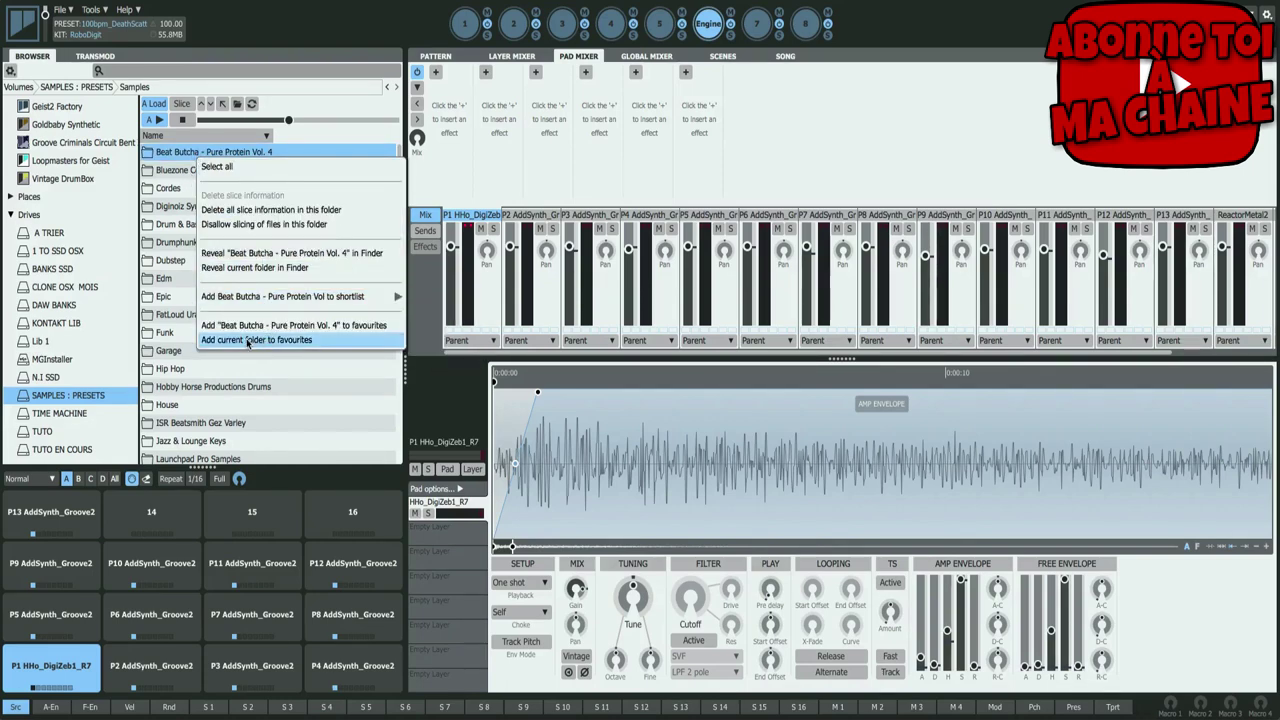
pyautogui.click(257, 340)
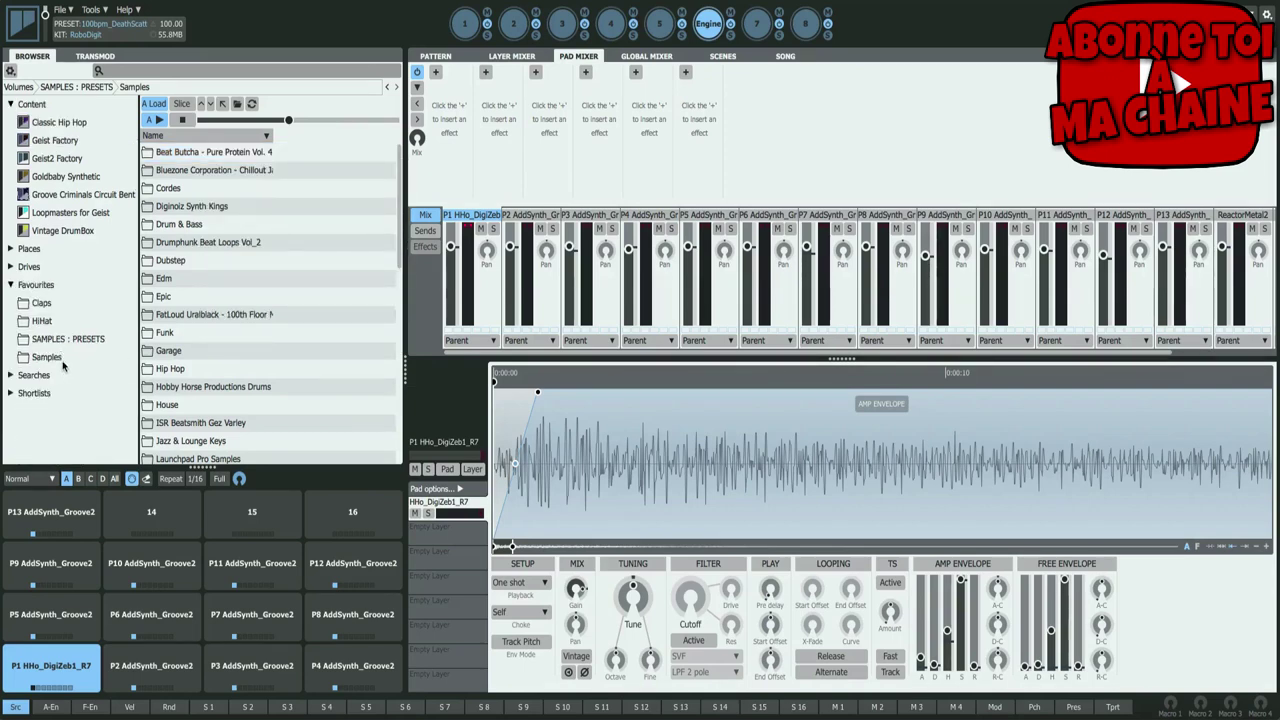
pyautogui.click(63, 358)
pyautogui.scroll(-5, 195, 315)
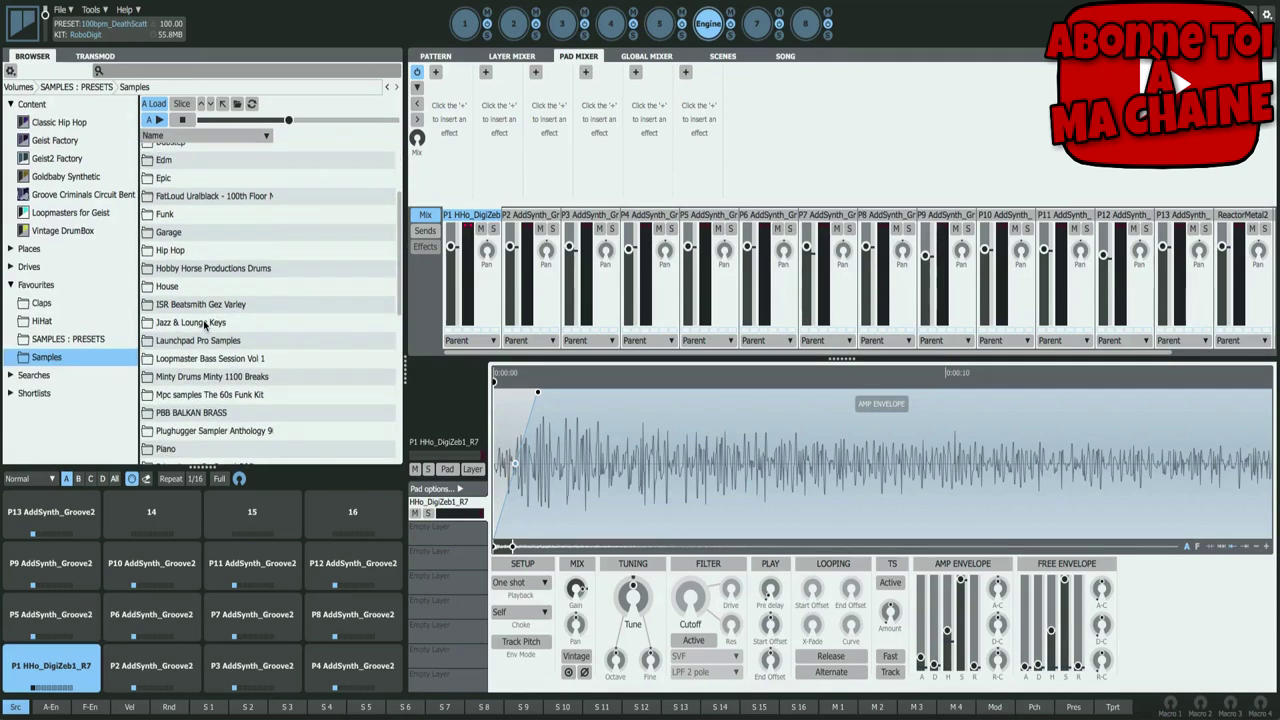
pyautogui.scroll(2, 205, 323)
pyautogui.scroll(2, 205, 323)
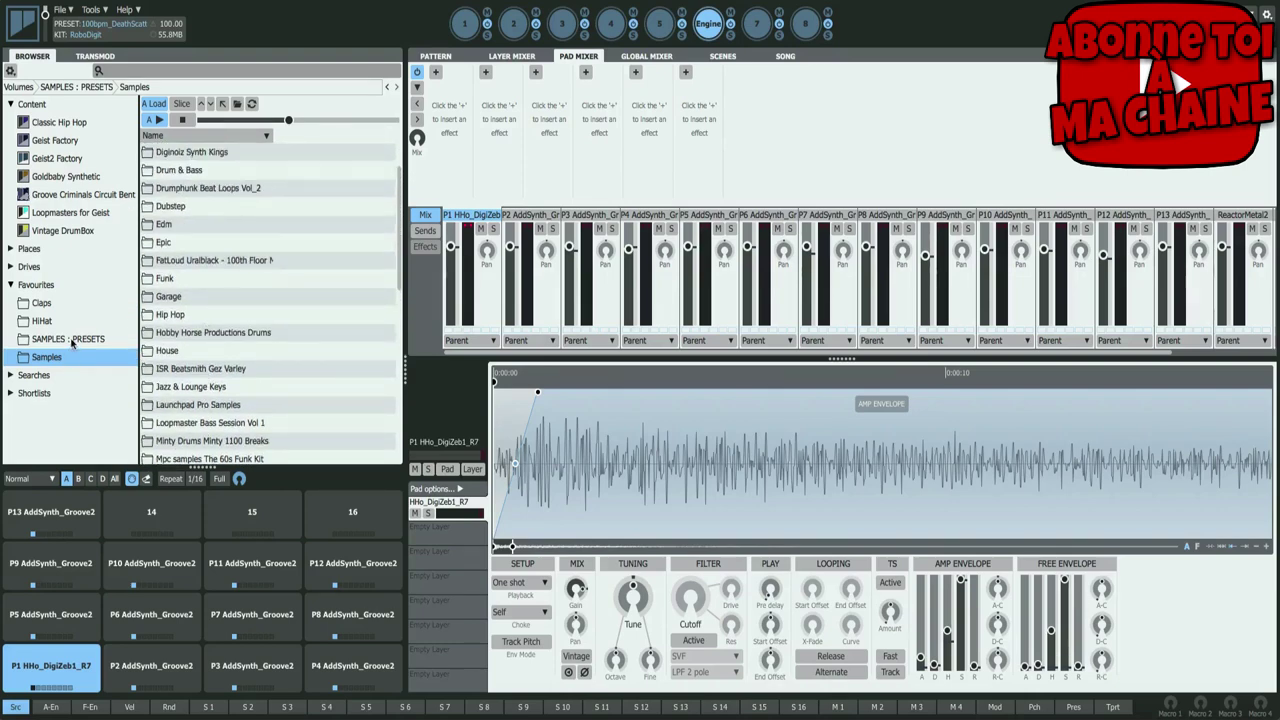
# - Remove the SAMPLES : PRESETS drive from the favourites
pyautogui.click(66, 339)
pyautogui.rightClick(72, 340)
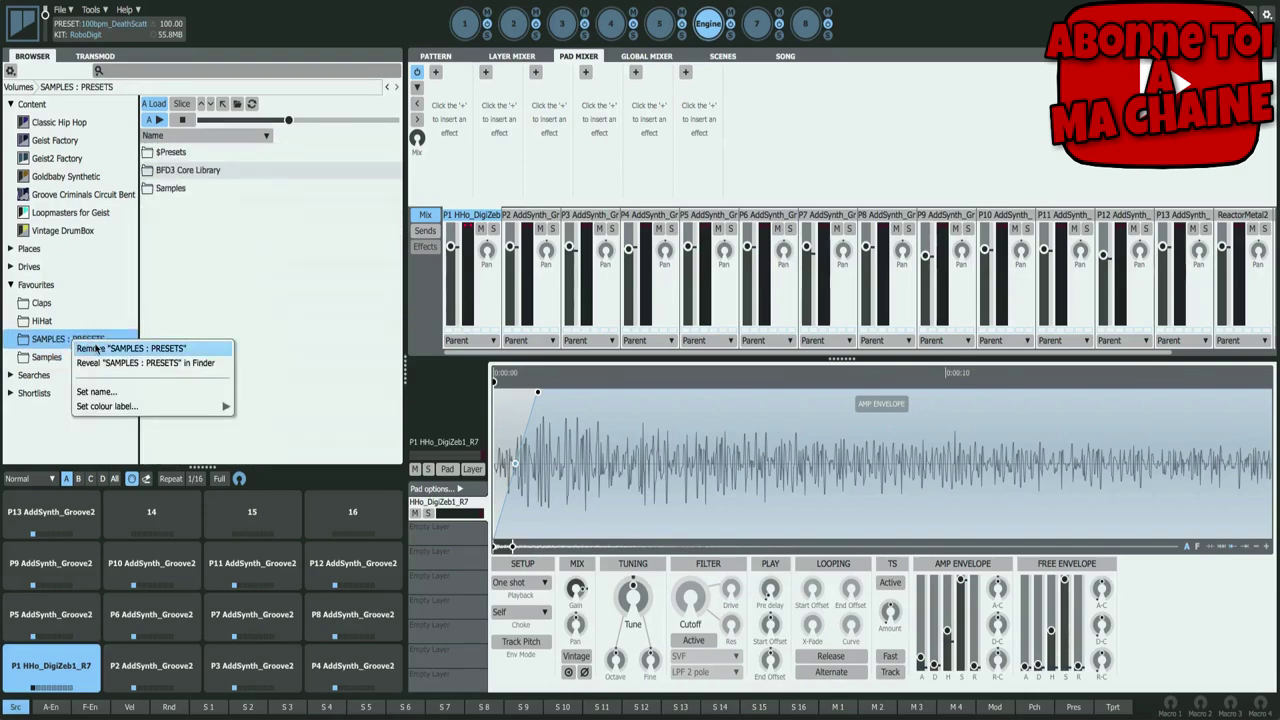
pyautogui.click(99, 349)
pyautogui.click(737, 232)
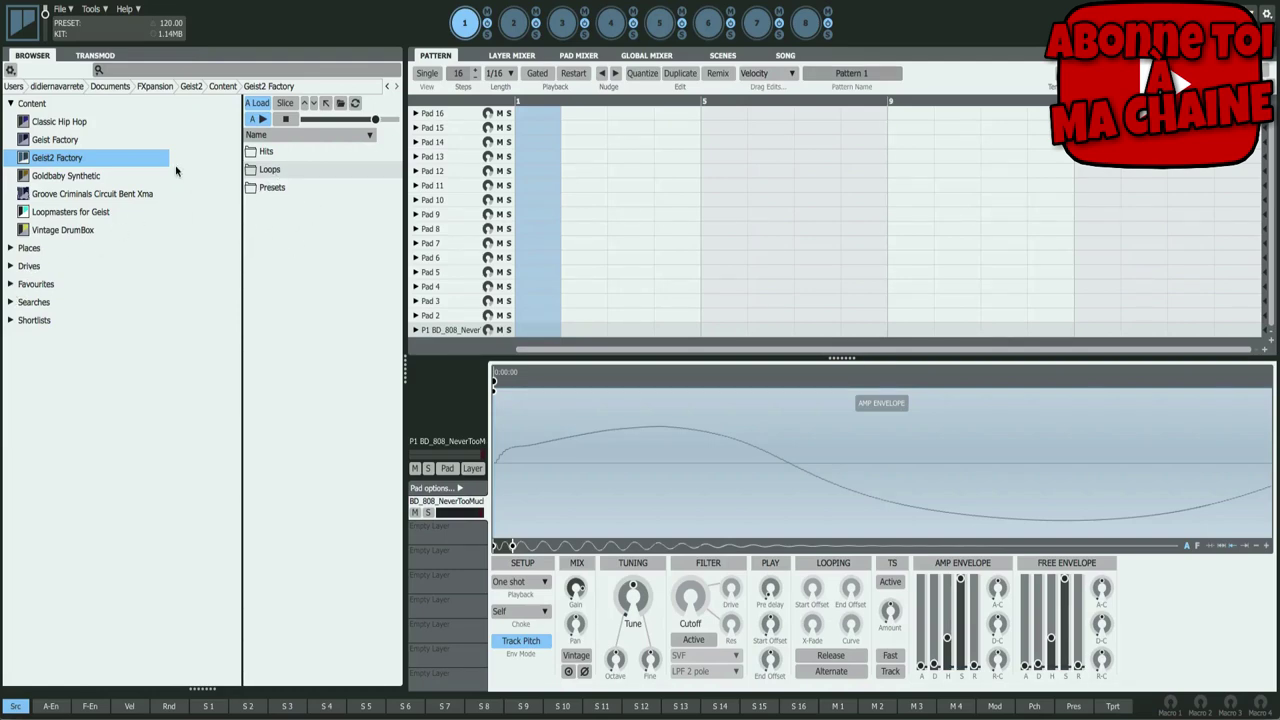
# - Examine the browser's search scope options for searching within sub folders and within favourites
pyautogui.click(98, 71)
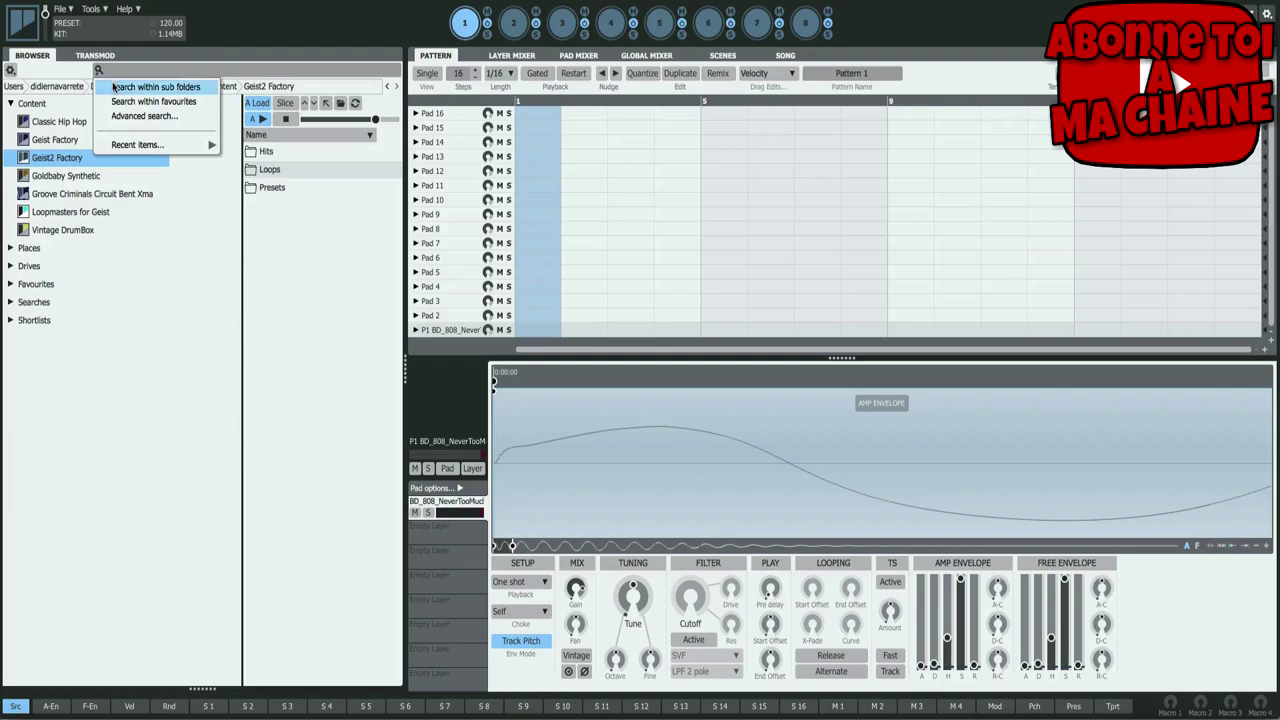
pyautogui.click(115, 87)
pyautogui.click(98, 71)
pyautogui.click(115, 101)
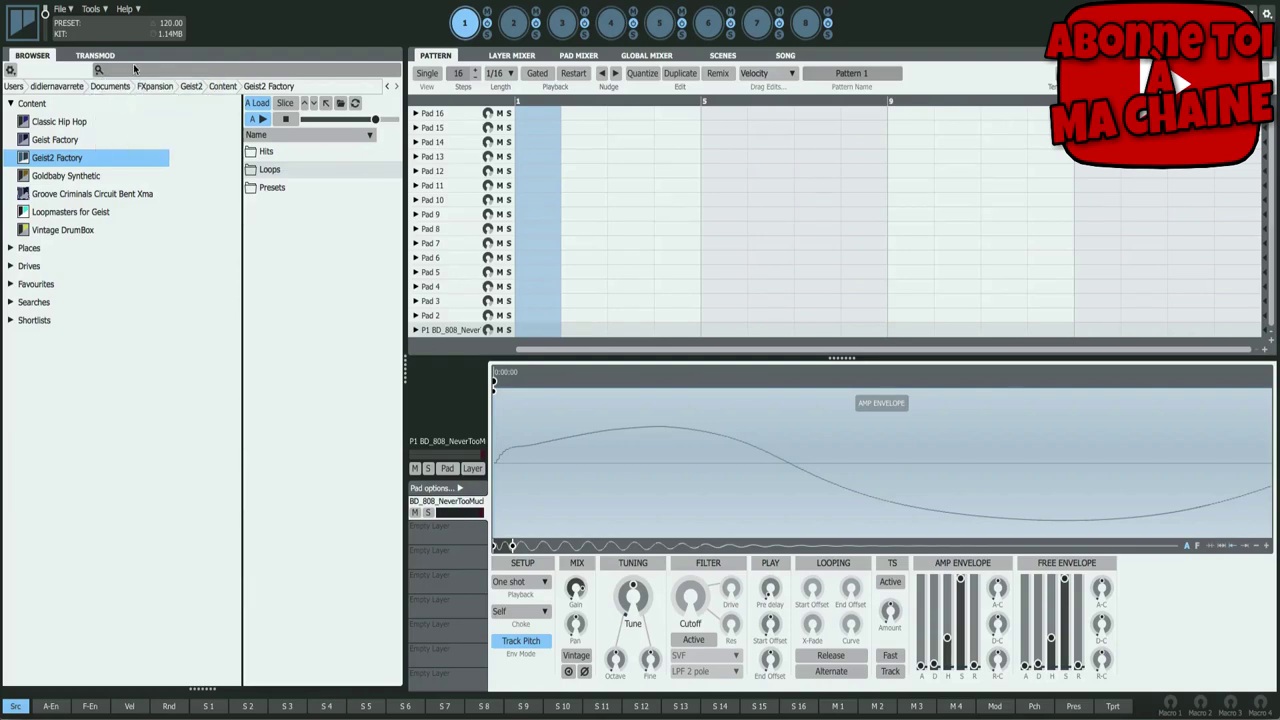
# - Search the Geist2 Factory content for 808
pyautogui.click(129, 67)
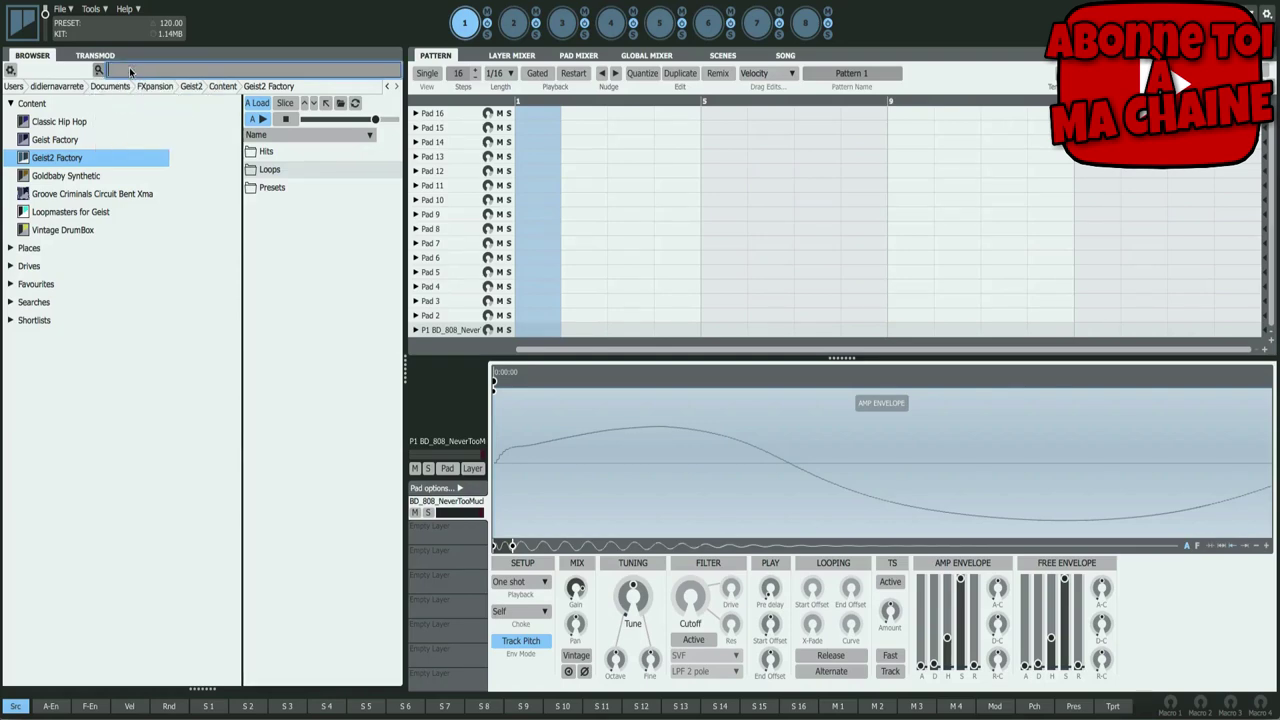
pyautogui.write('808')
pyautogui.press('Return')
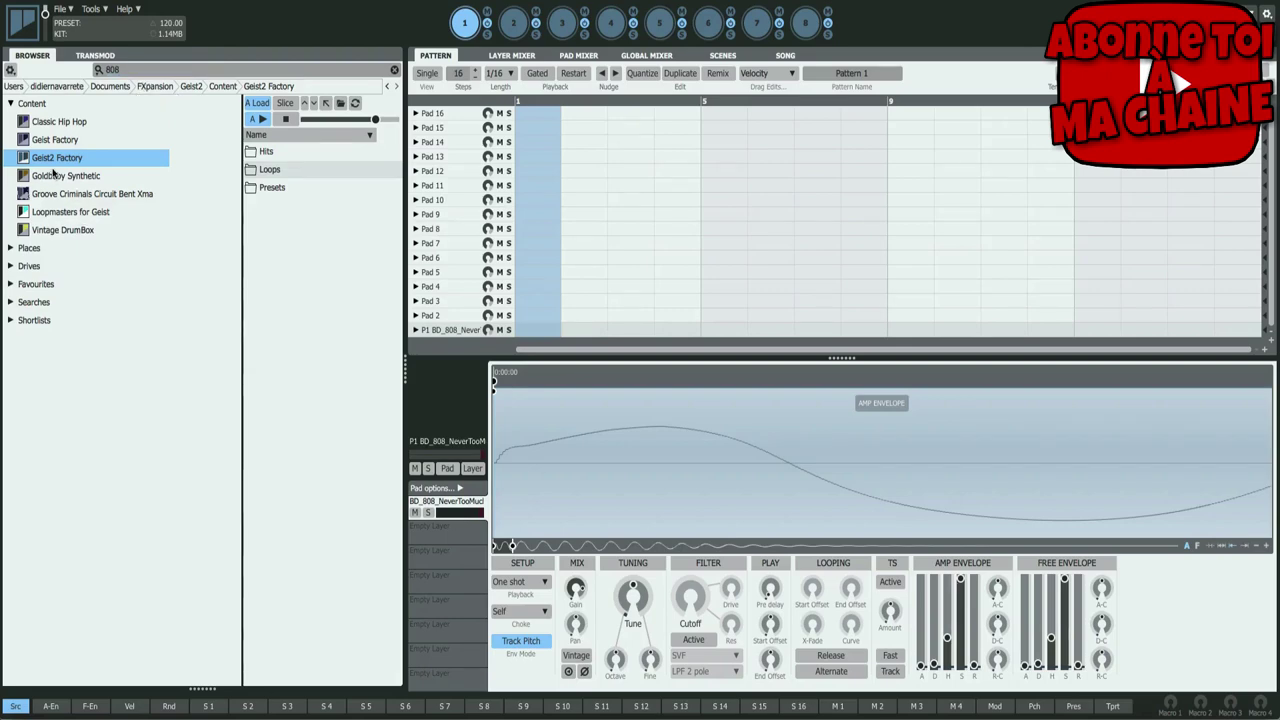
pyautogui.click(65, 160)
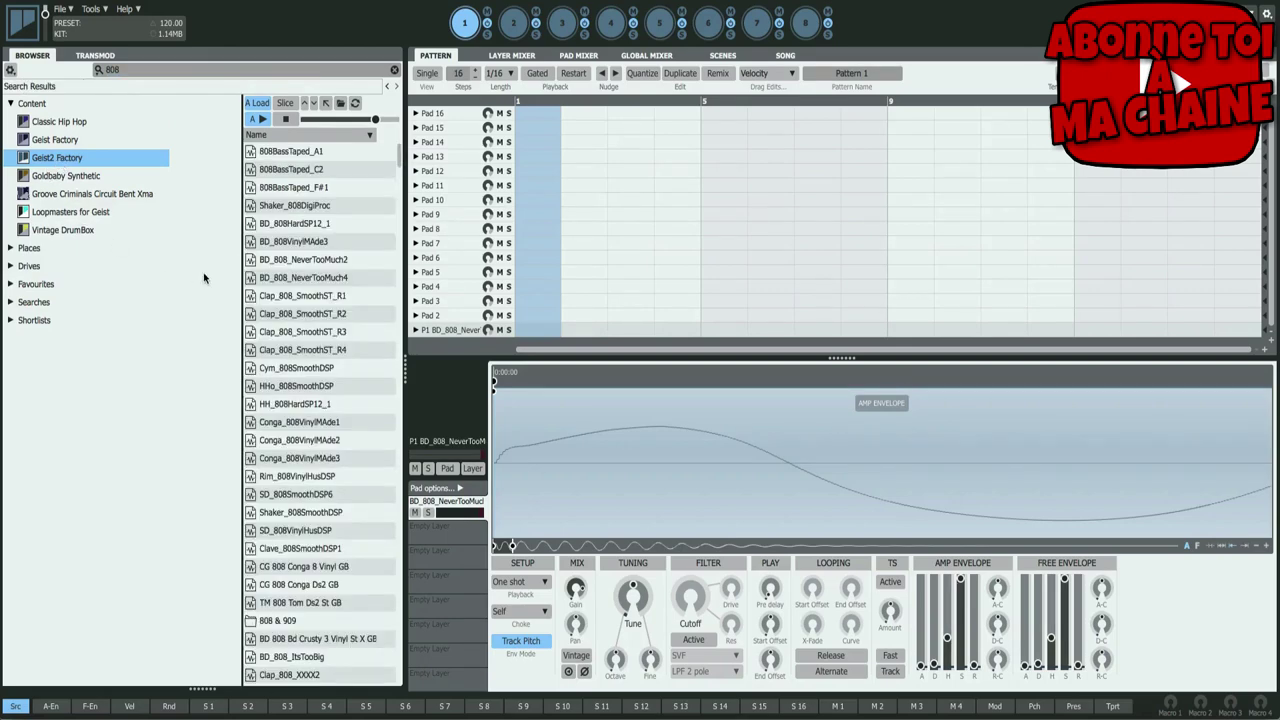
# - Audition several bass drum and clap samples from the 808 search results, including Clap_808_SmoothST_R4 and BD 808 Bd Crusty 3 Vinyl
pyautogui.click(304, 259)
pyautogui.click(303, 352)
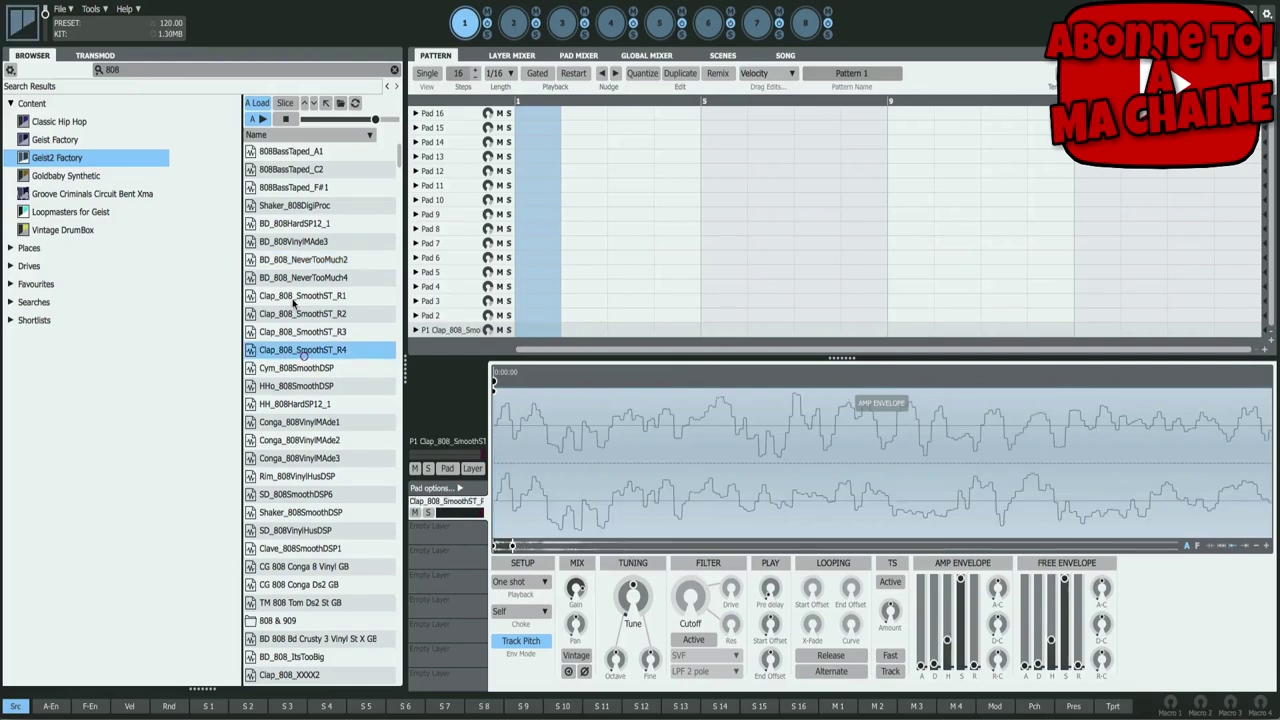
pyautogui.click(295, 298)
pyautogui.scroll(-4, 308, 420)
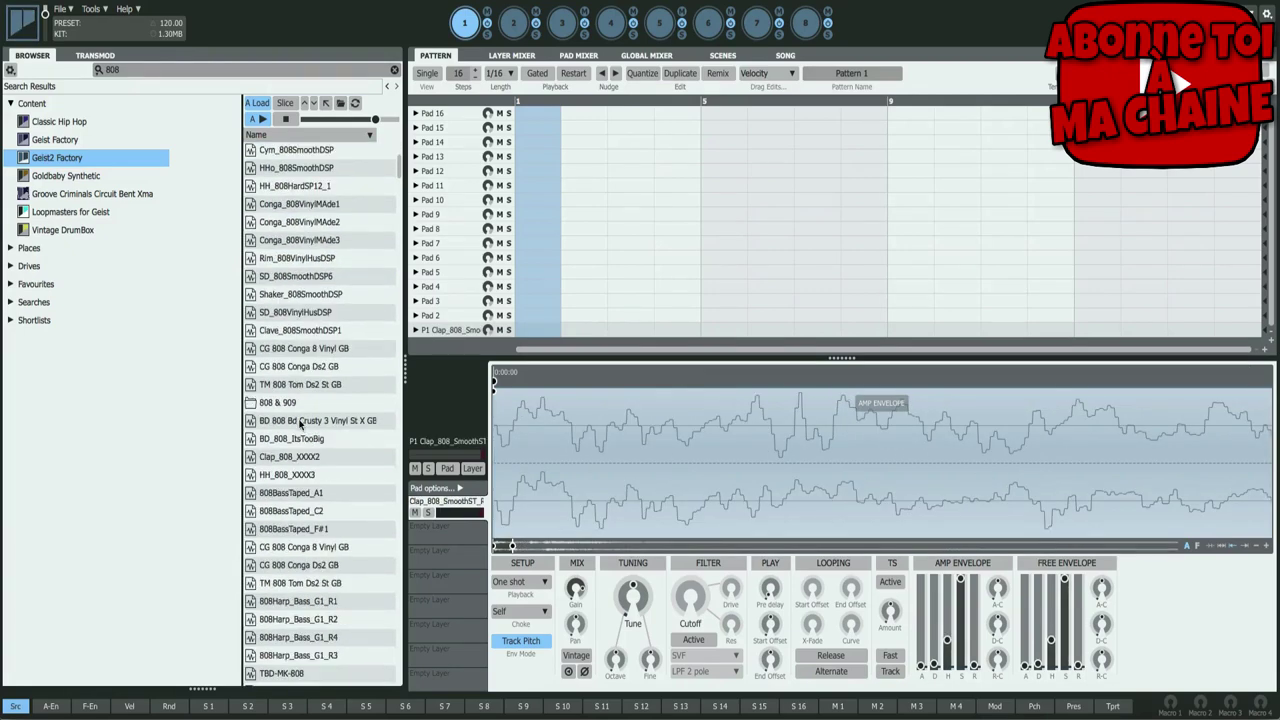
pyautogui.click(310, 421)
pyautogui.scroll(4, 305, 400)
pyautogui.click(289, 311)
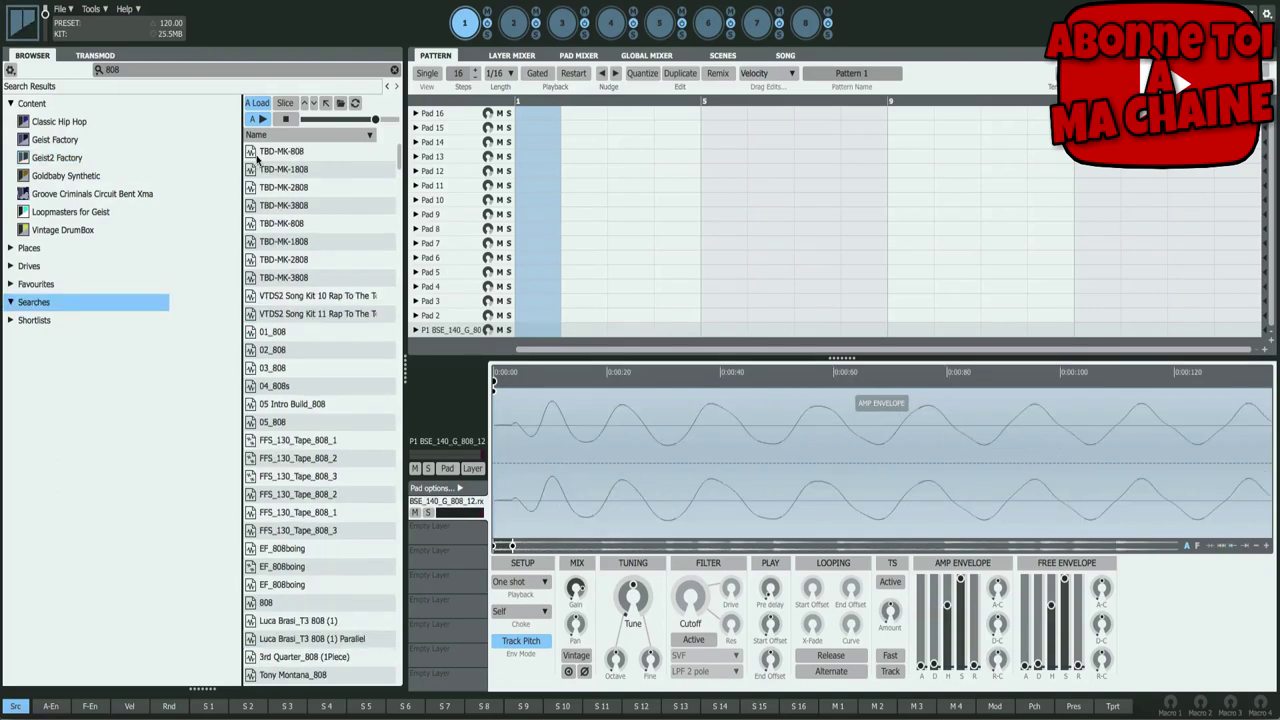
# - Open the advanced search and set its first criterion to File name, Contains
pyautogui.click(98, 72)
pyautogui.click(149, 124)
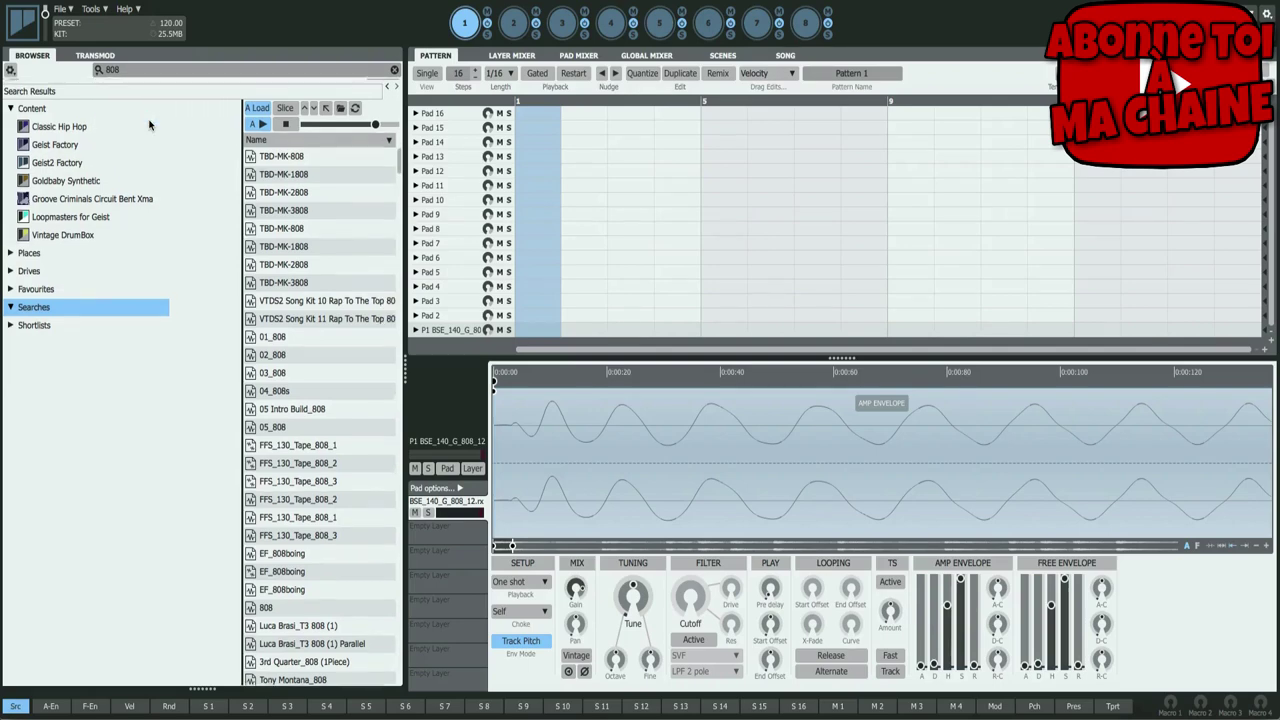
pyautogui.click(98, 91)
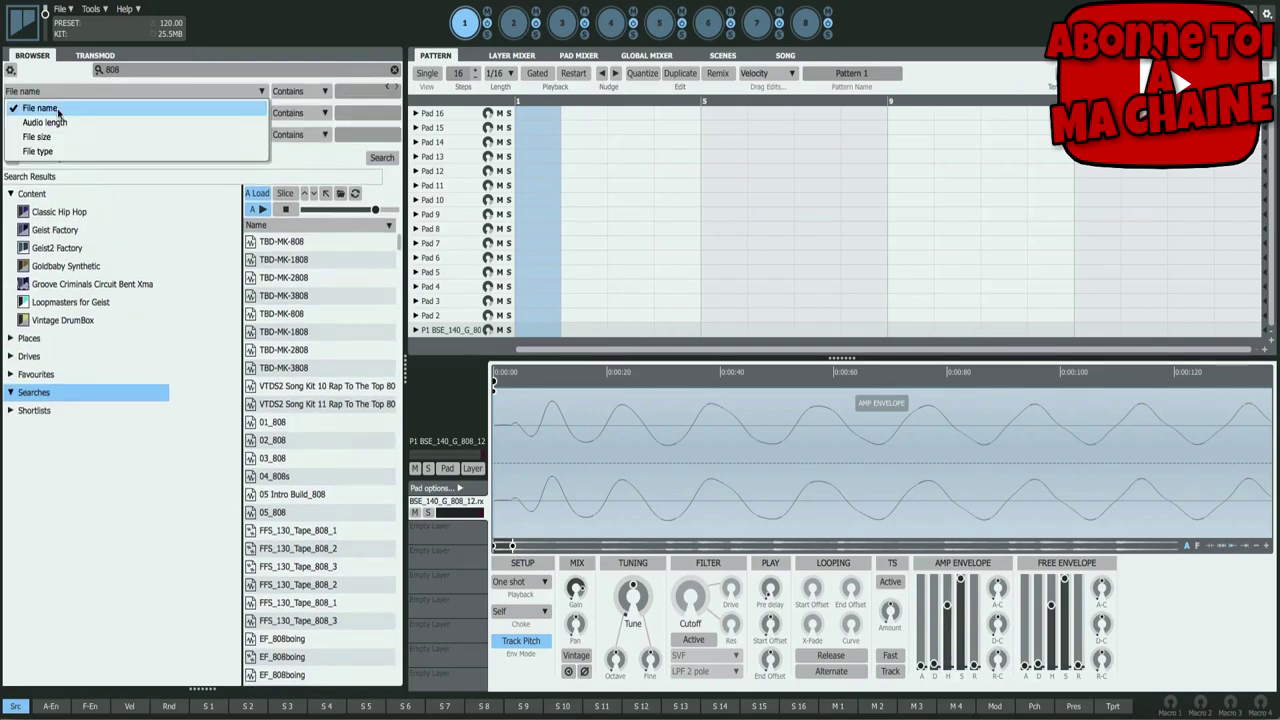
pyautogui.click(58, 108)
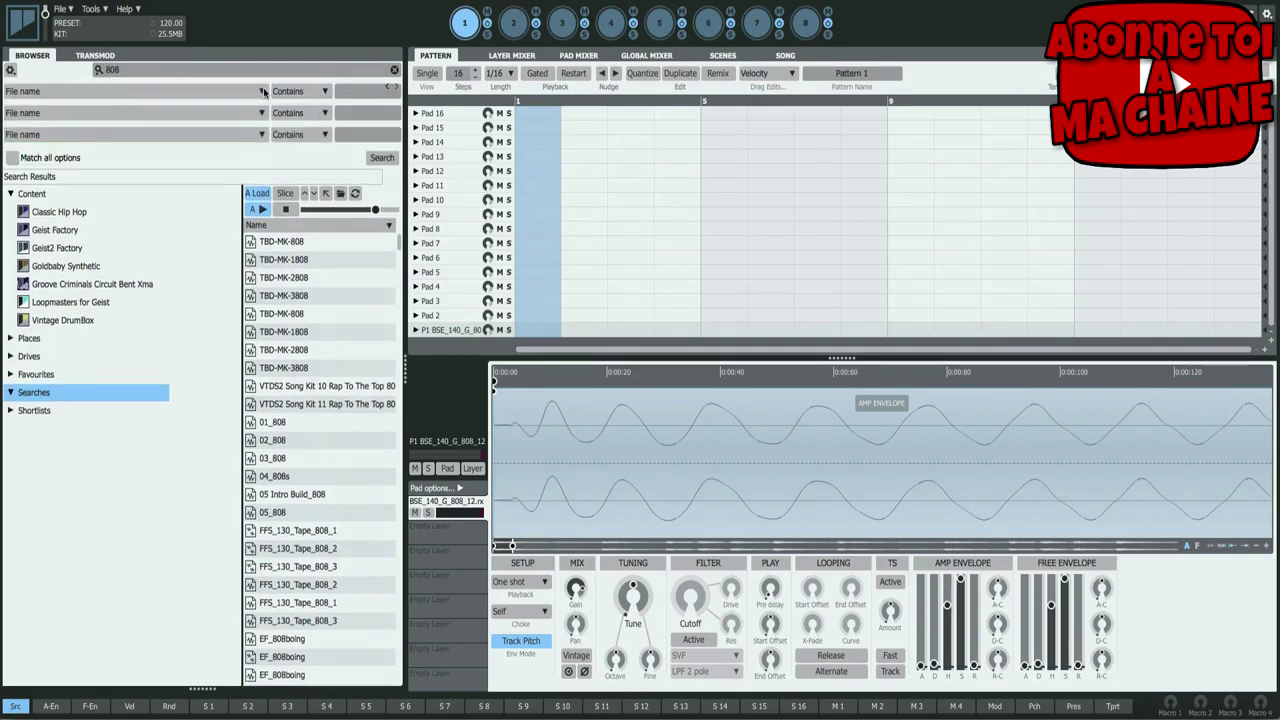
pyautogui.click(316, 93)
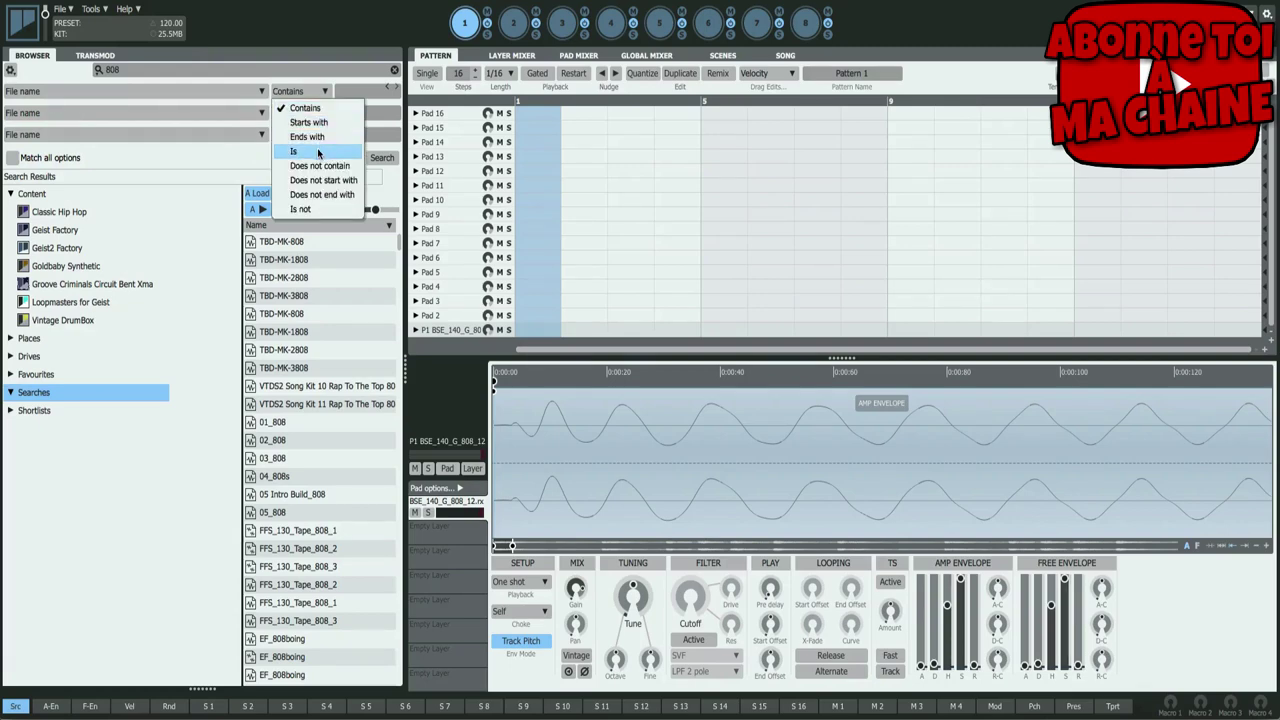
pyautogui.click(305, 107)
# - Set the second advanced search criterion to File type, Audio
pyautogui.click(100, 116)
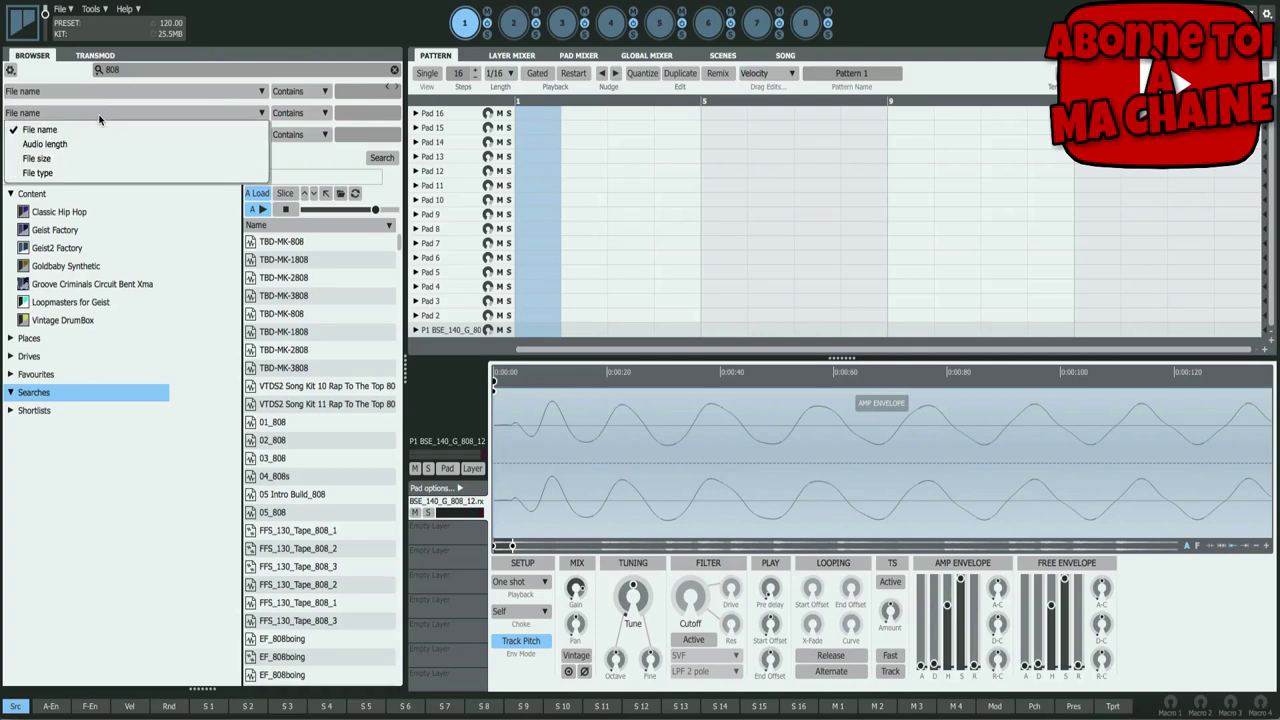
pyautogui.click(68, 173)
pyautogui.click(313, 116)
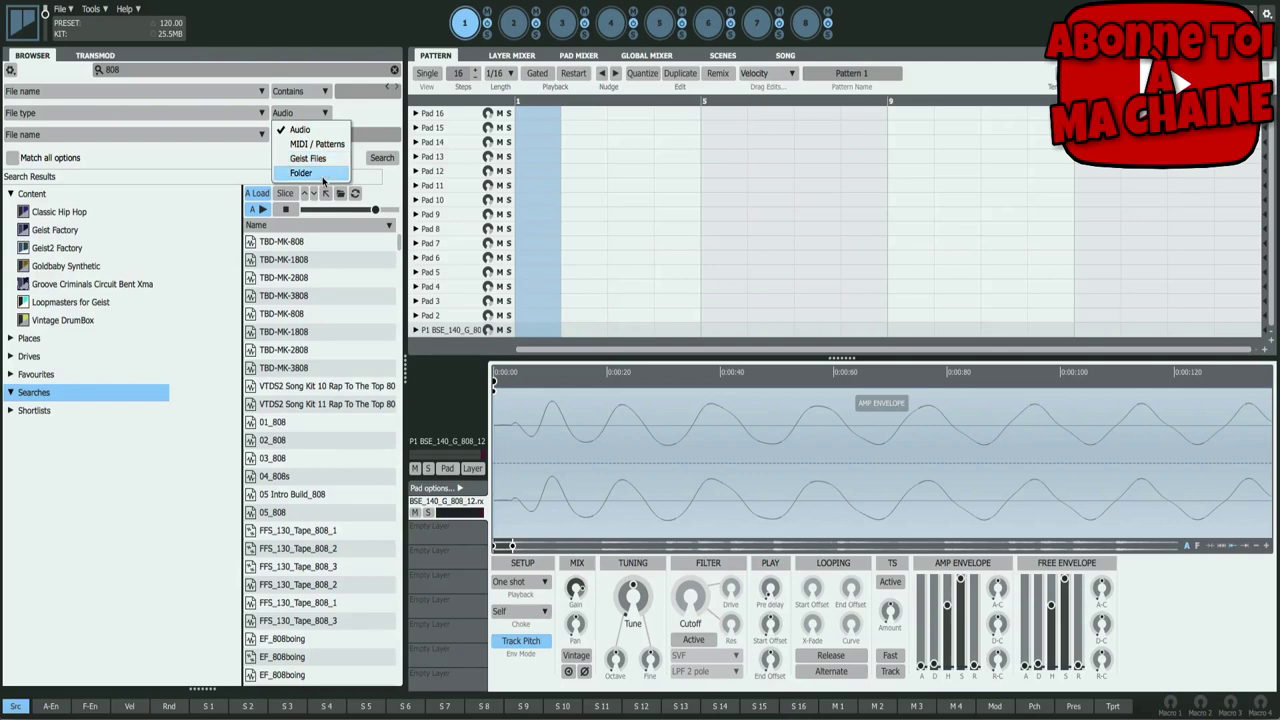
pyautogui.click(300, 129)
# - Set the third advanced search criterion to File size, Greater than (Mb), and activate its empty value for entry
pyautogui.click(89, 134)
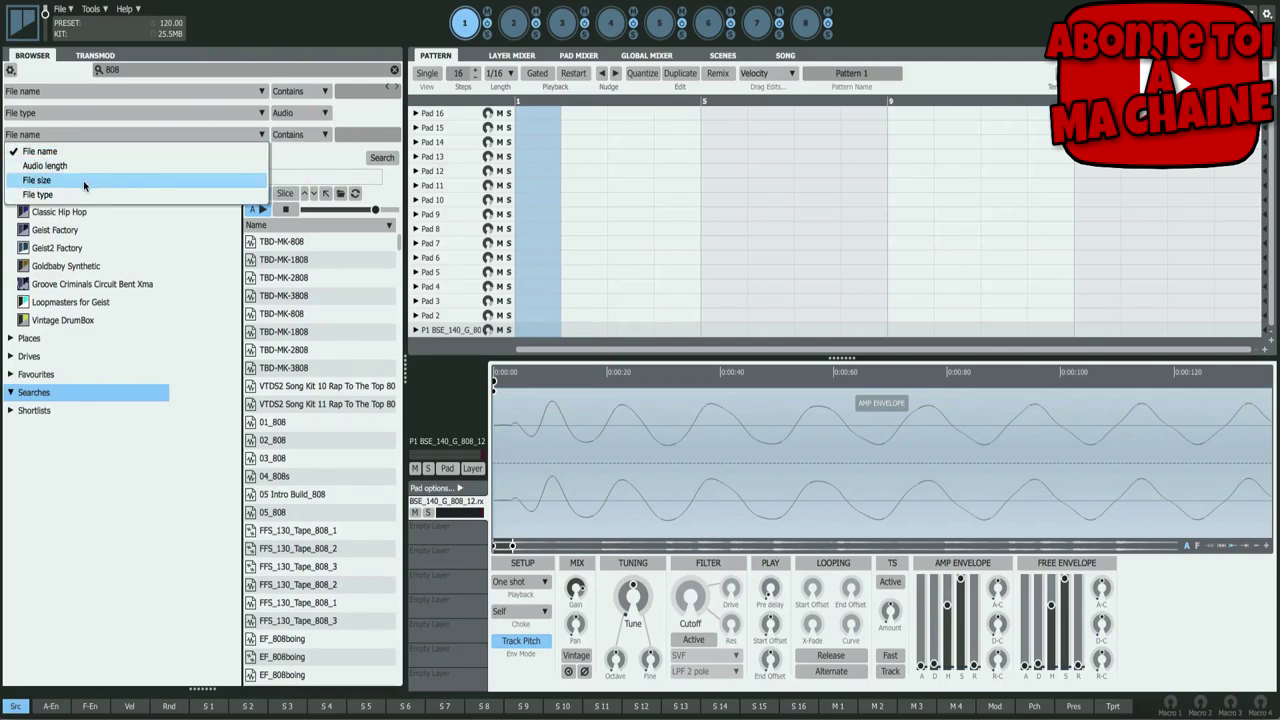
pyautogui.click(83, 180)
pyautogui.click(300, 134)
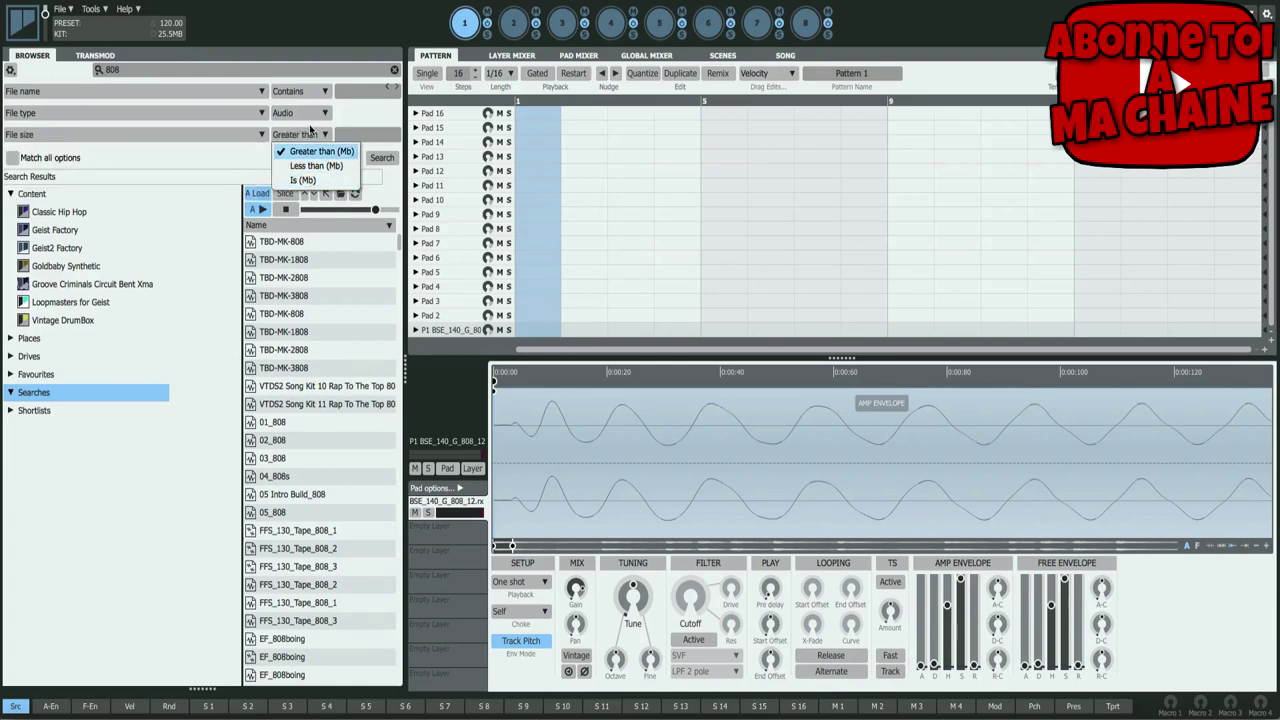
pyautogui.click(374, 141)
pyautogui.click(374, 139)
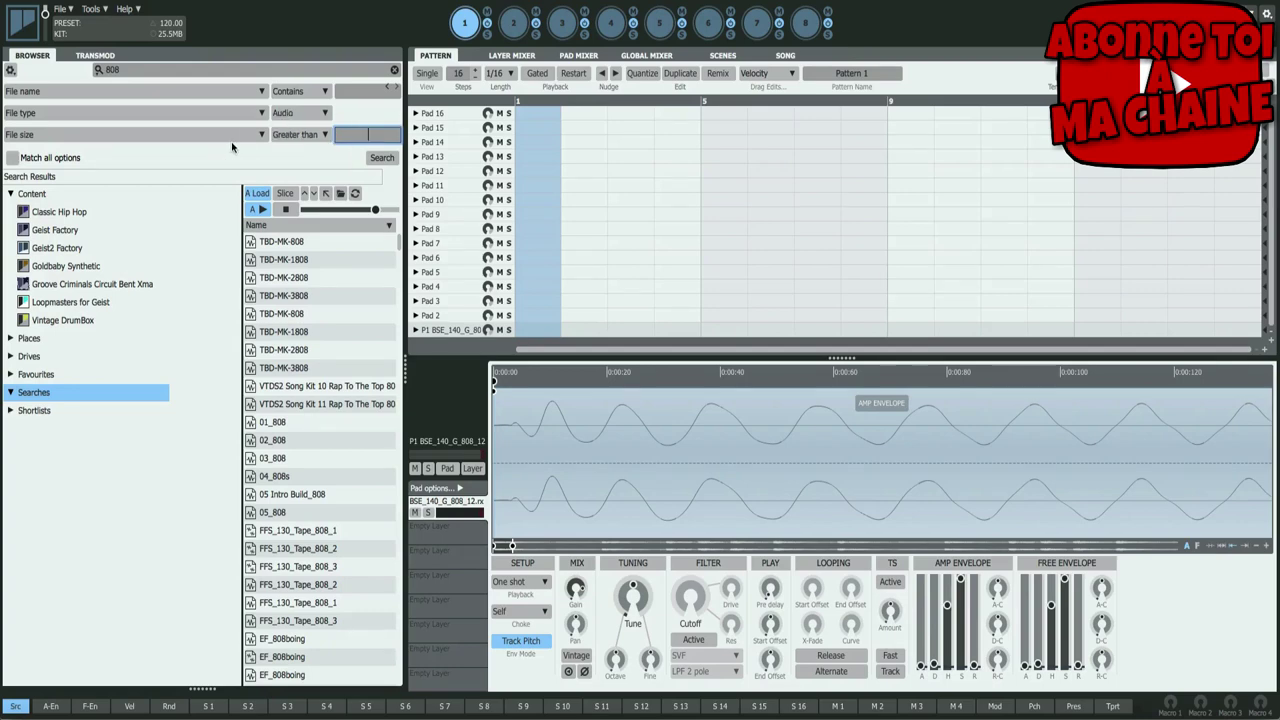
# - Clear the 808 search text from the browser
pyautogui.click(113, 71)
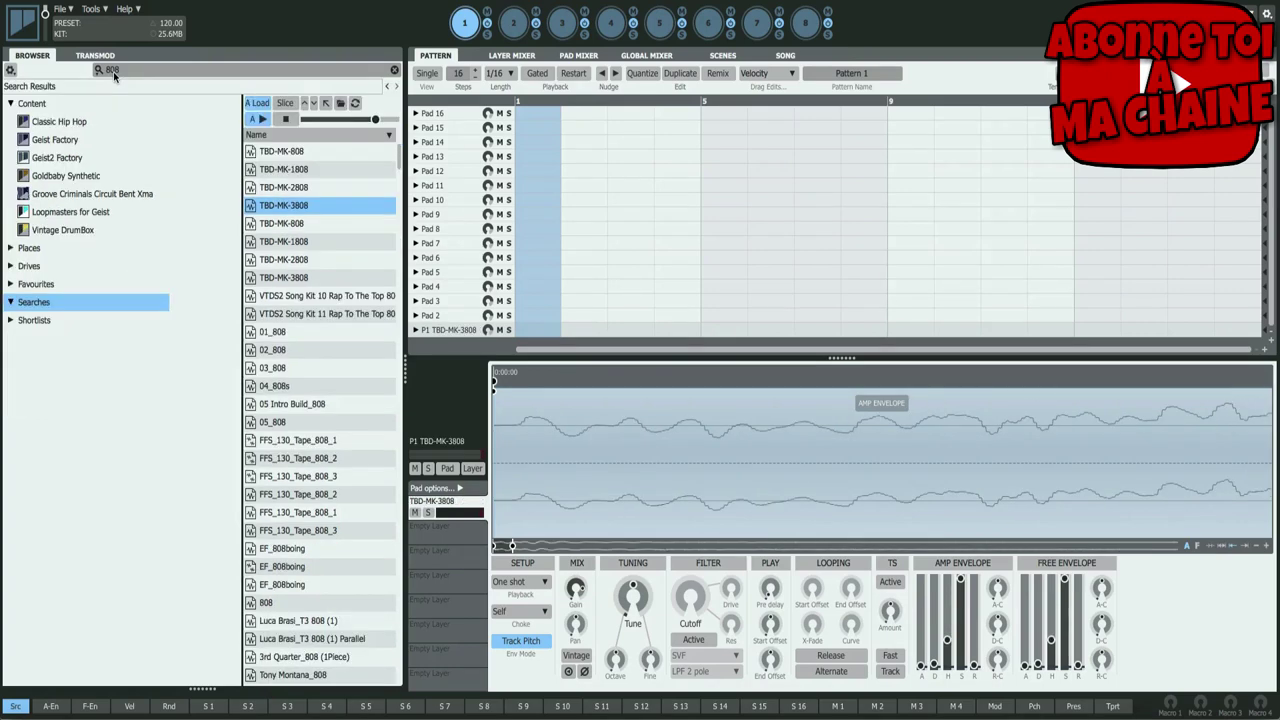
pyautogui.click(395, 70)
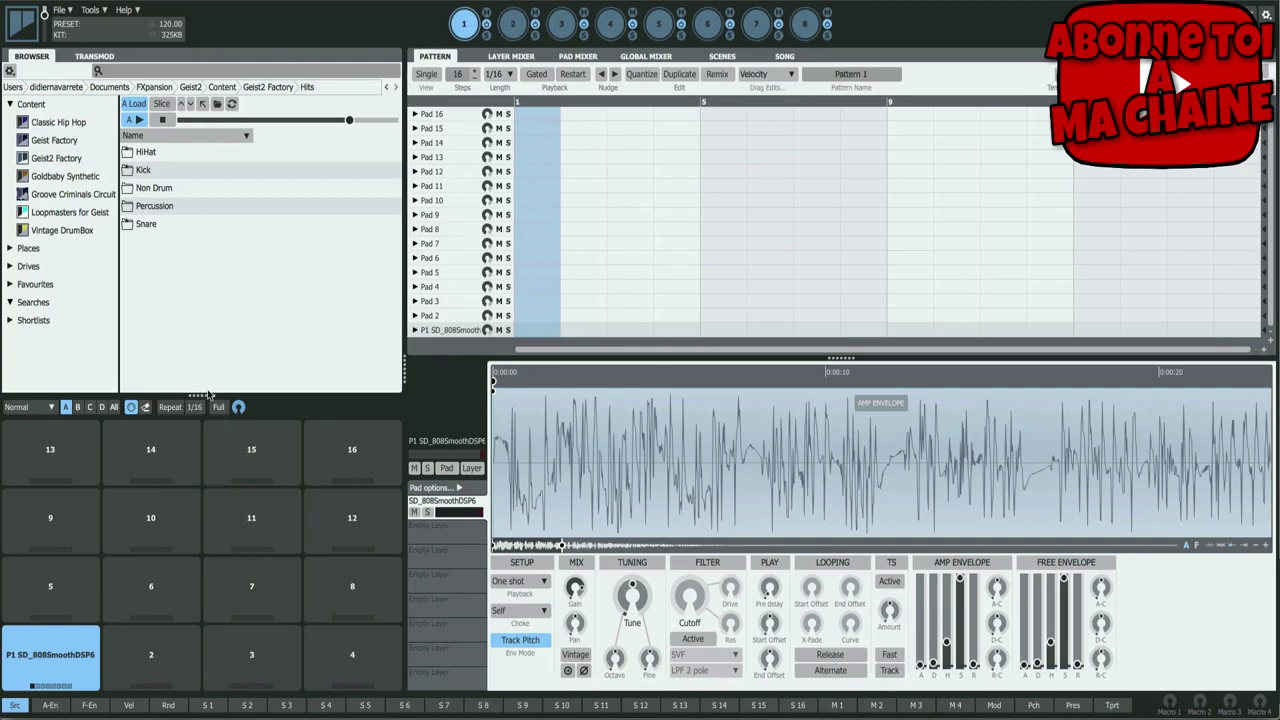
# - Resize the browser area to make it slightly taller and narrower
pyautogui.moveTo(205, 393)
pyautogui.mouseDown()
pyautogui.moveTo(205, 470)
pyautogui.moveTo(205, 415)
pyautogui.mouseUp()
pyautogui.moveTo(404, 370)
pyautogui.mouseDown()
pyautogui.moveTo(358, 366)
pyautogui.moveTo(398, 368)
pyautogui.mouseUp()
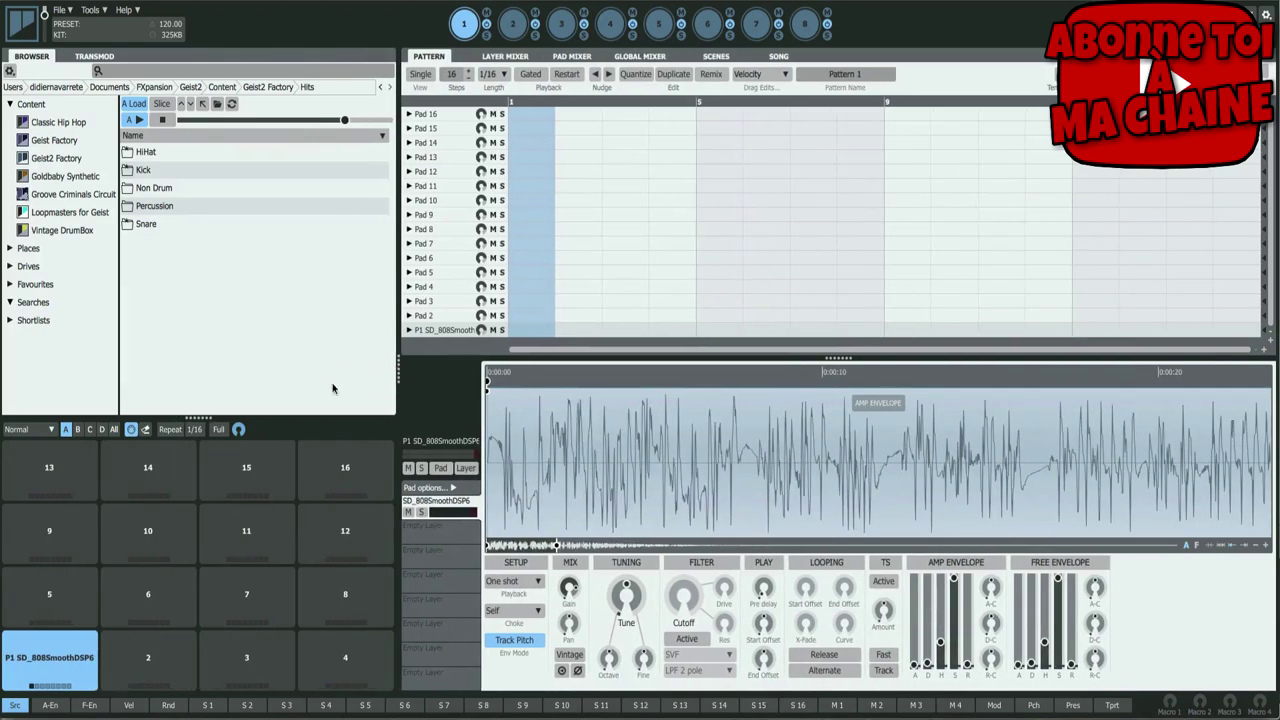
# - Toggle the pad grid below the browser off and on twice, and leave it hidden so the browser uses the full height
pyautogui.click(197, 417)
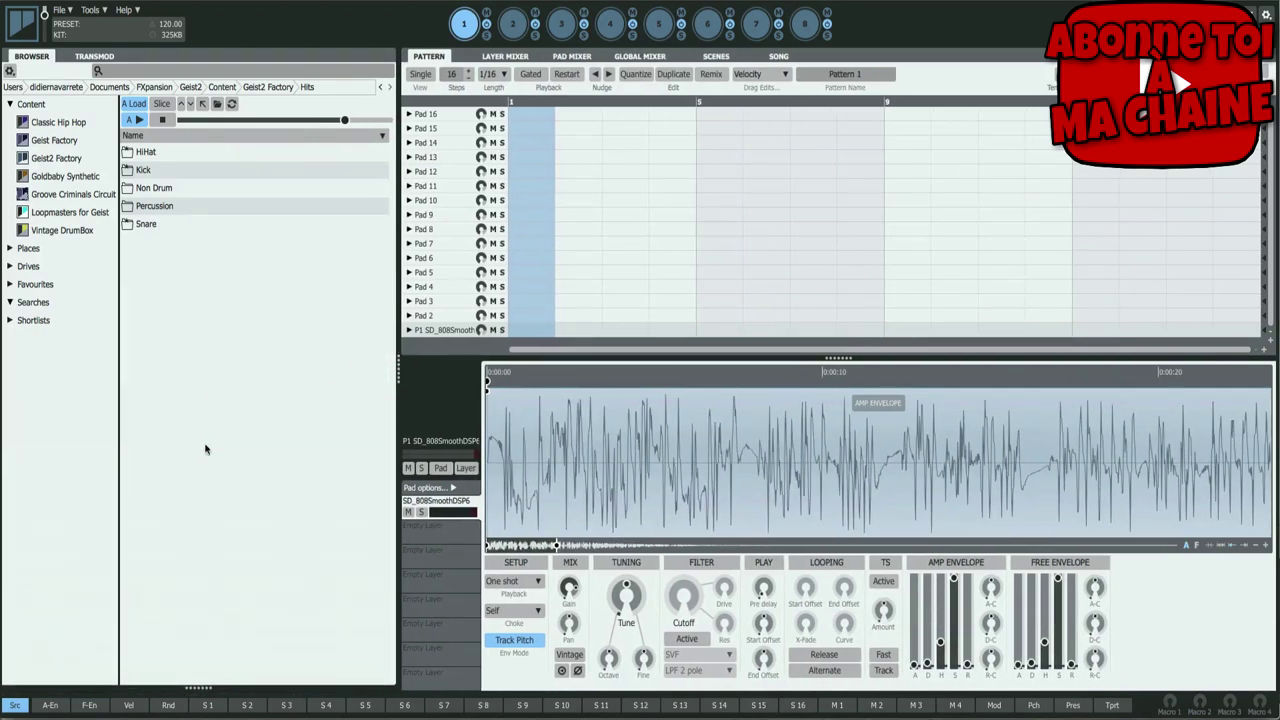
pyautogui.click(198, 688)
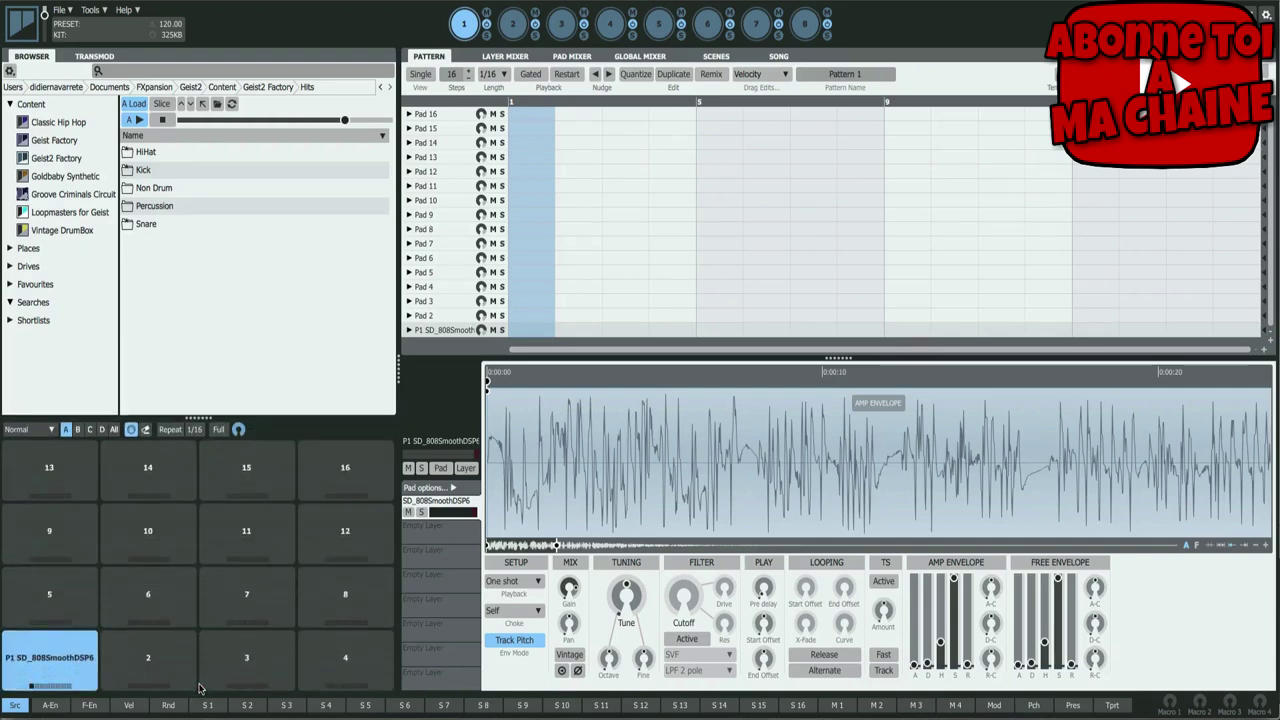
pyautogui.click(202, 418)
pyautogui.moveTo(200, 686); pyautogui.dragTo(222, 397)
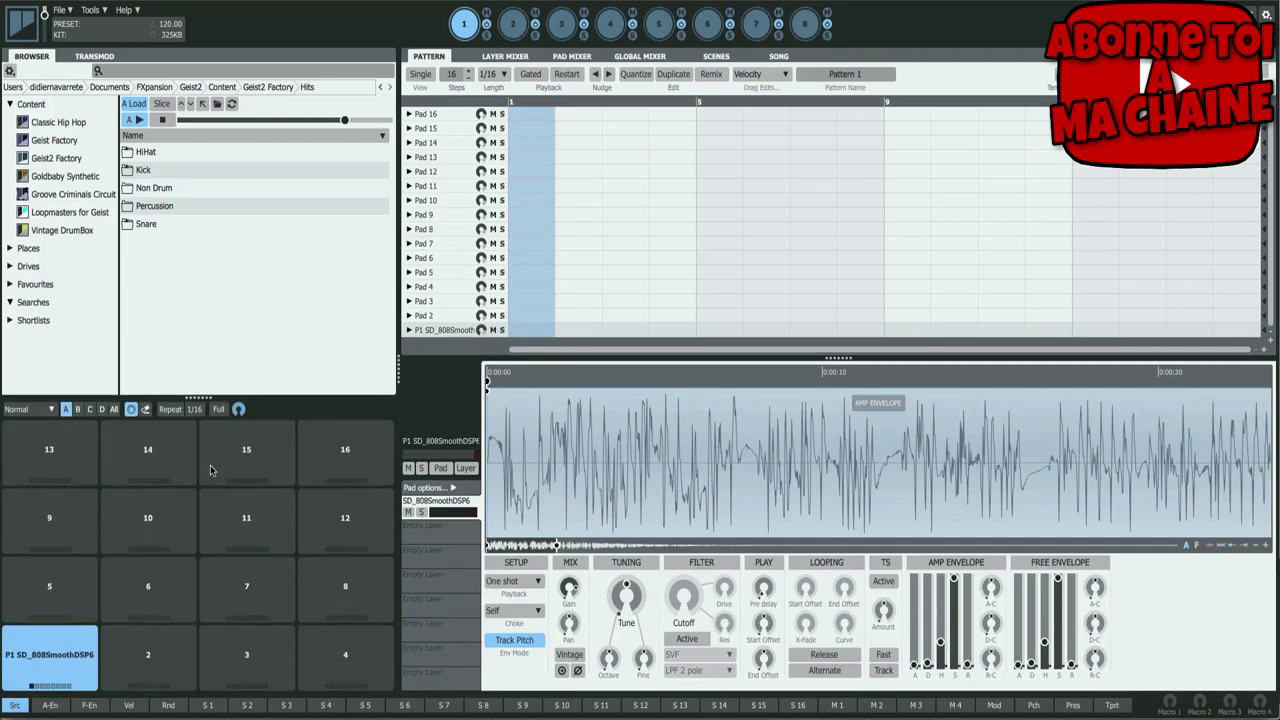
pyautogui.click(202, 397)
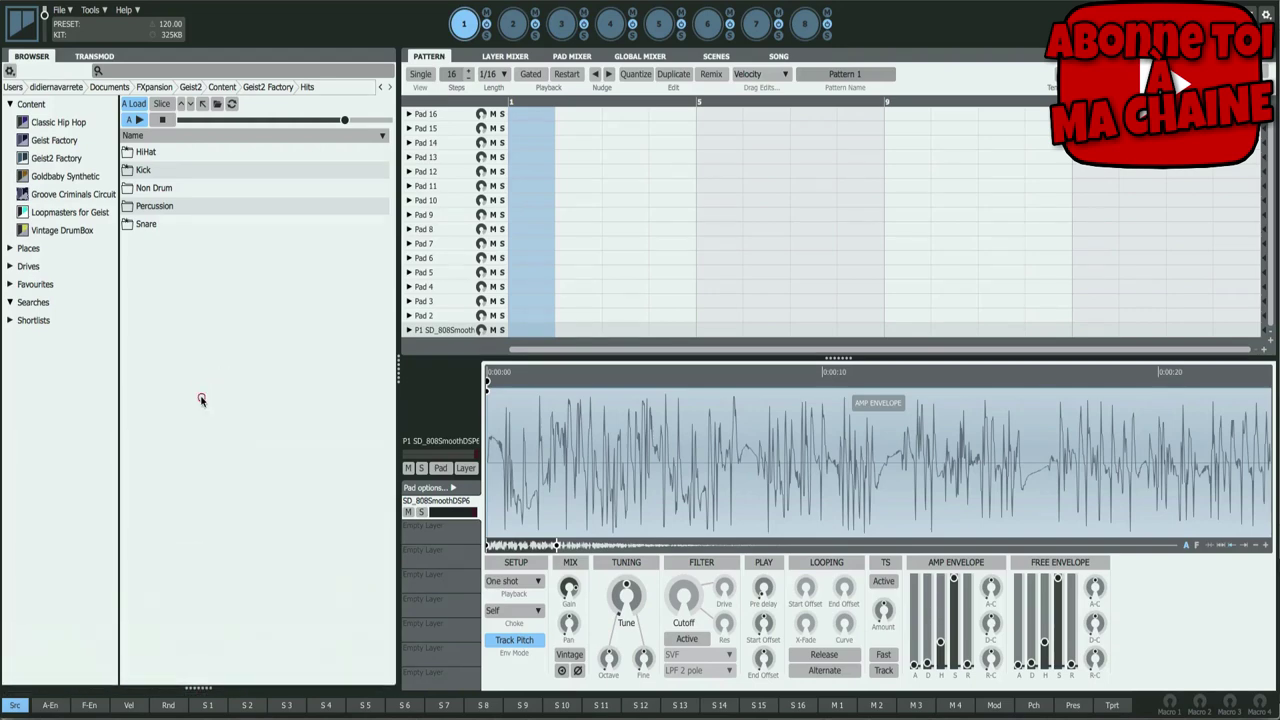
# - Collapse the whole browser section to widen the pattern editor, and restore it
pyautogui.click(397, 367)
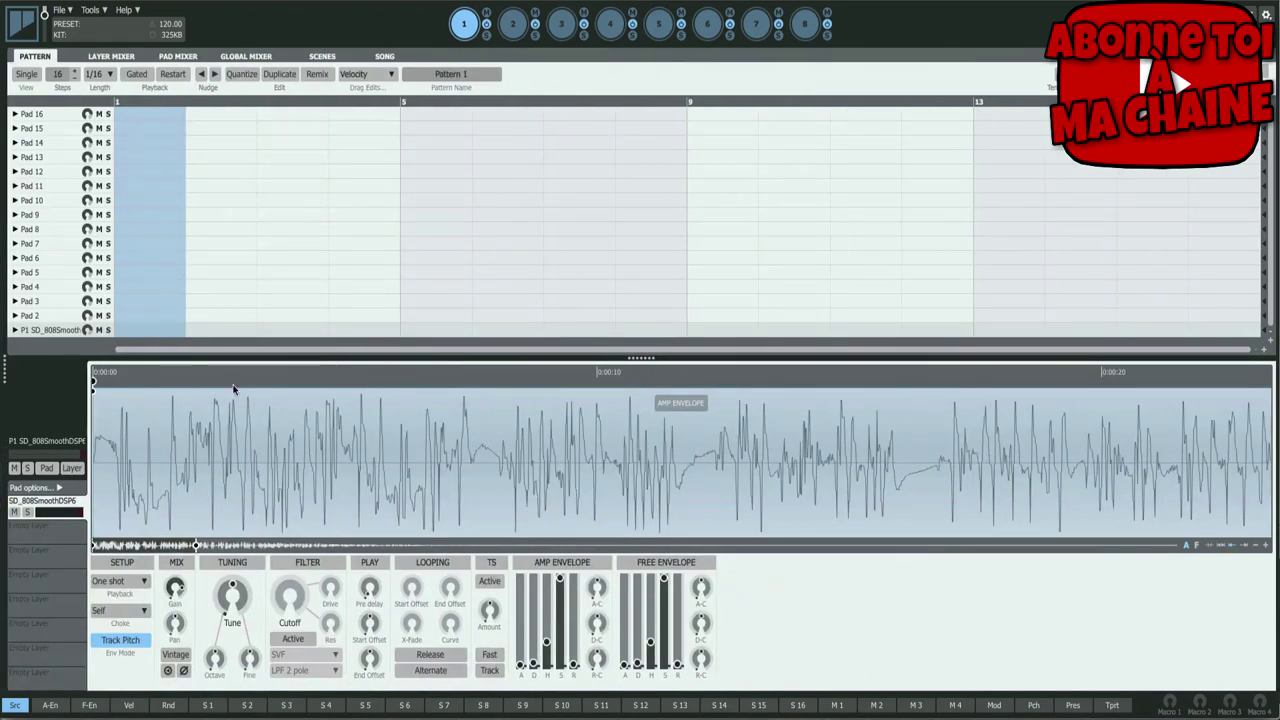
pyautogui.click(5, 367)
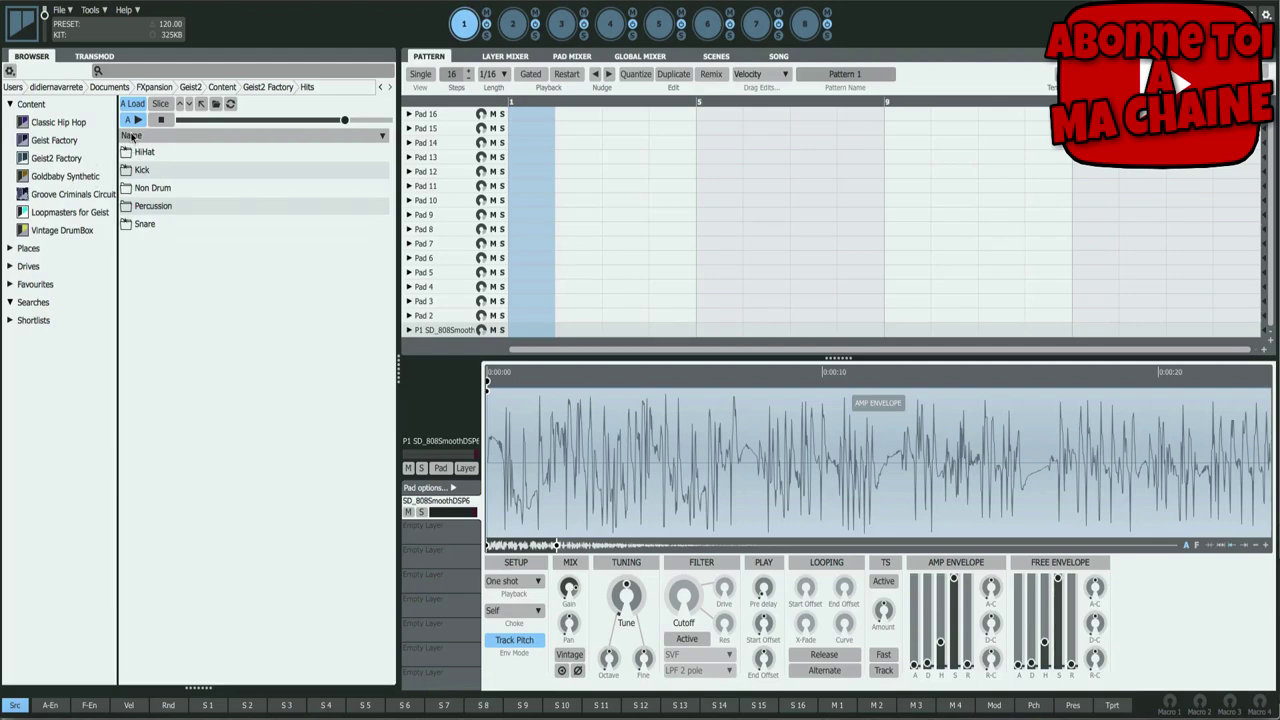
# - Set the browser file list to view all file types
pyautogui.rightClick(131, 137)
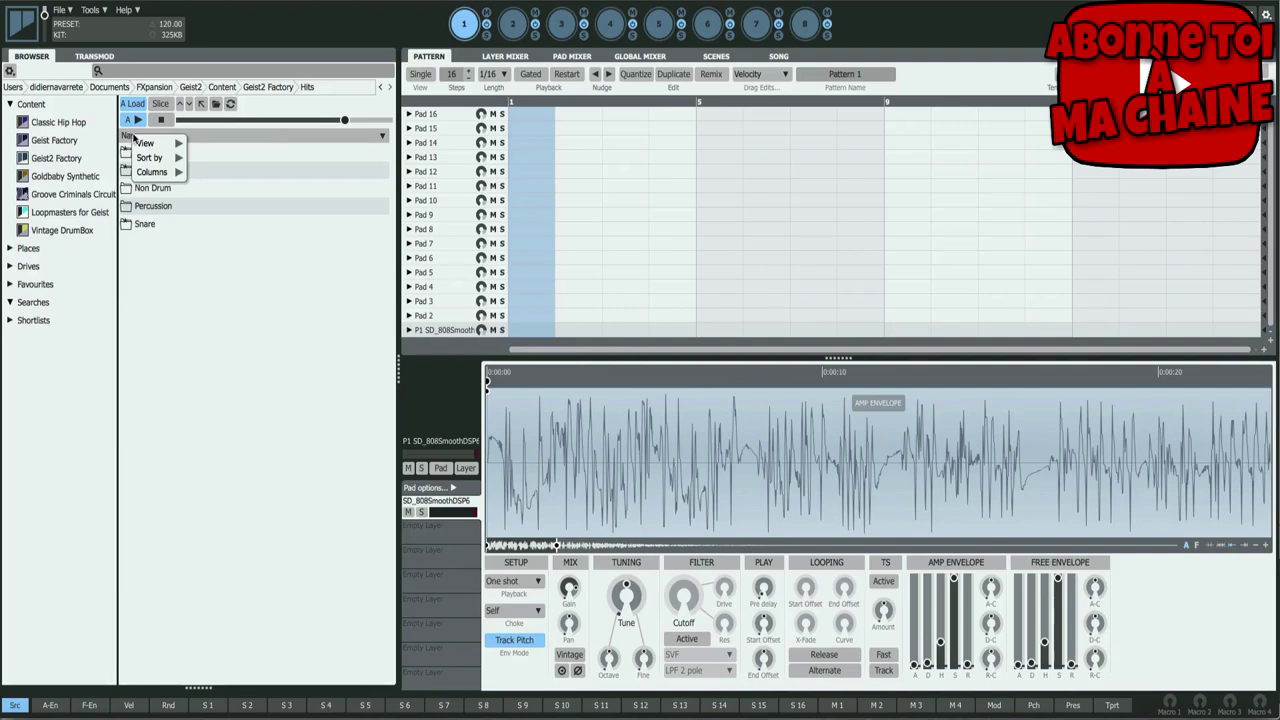
pyautogui.moveTo(155, 143)
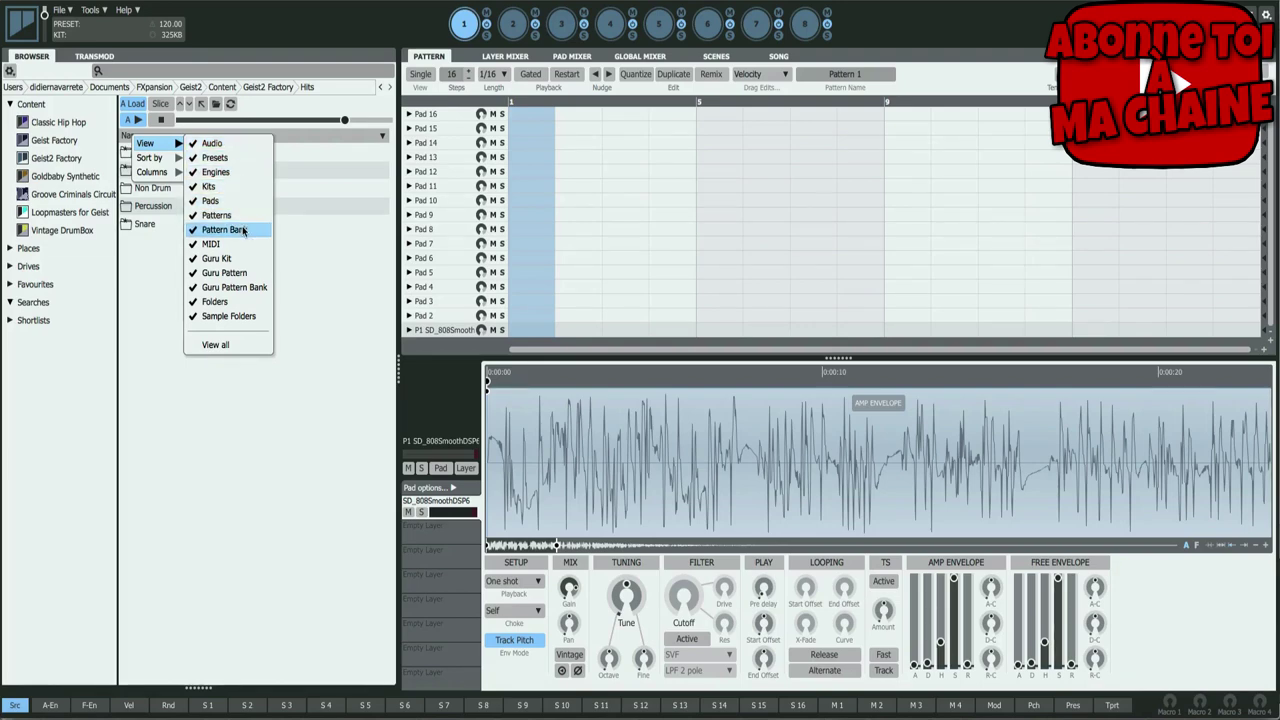
pyautogui.click(231, 345)
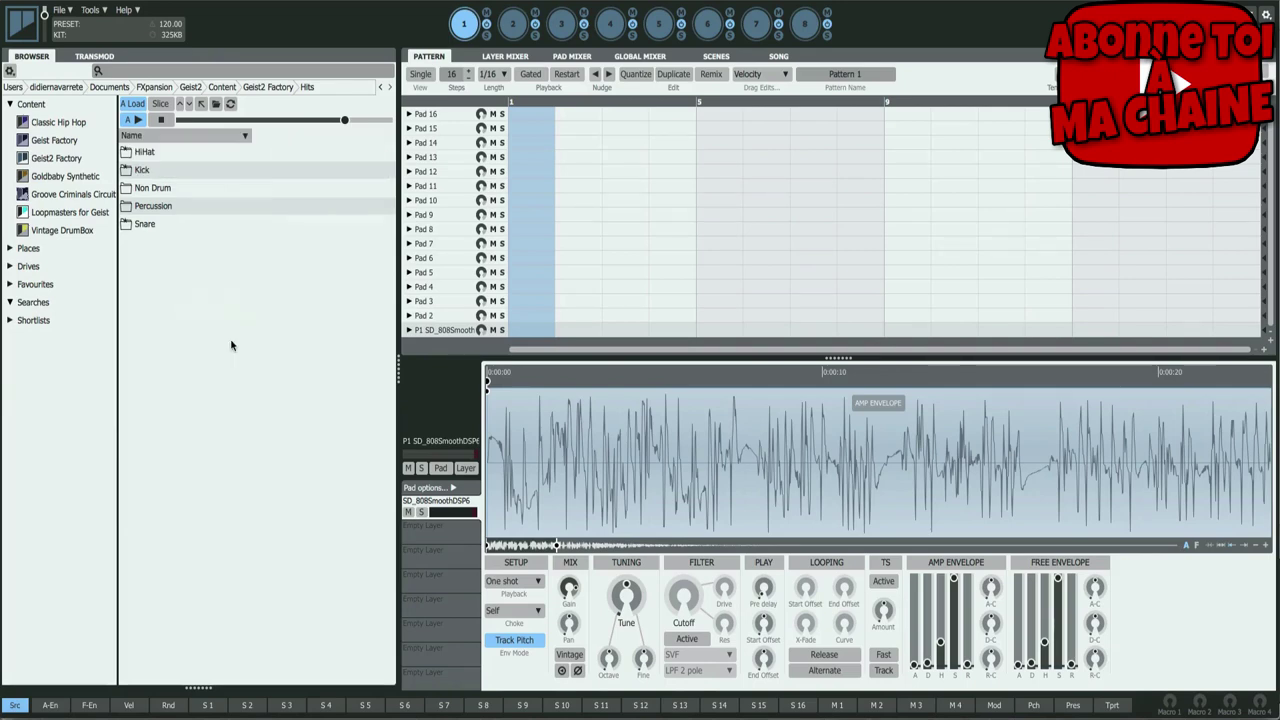
# - Hide sample folders, presets and engines from the browser's file list
pyautogui.rightClick(149, 137)
pyautogui.moveTo(163, 144)
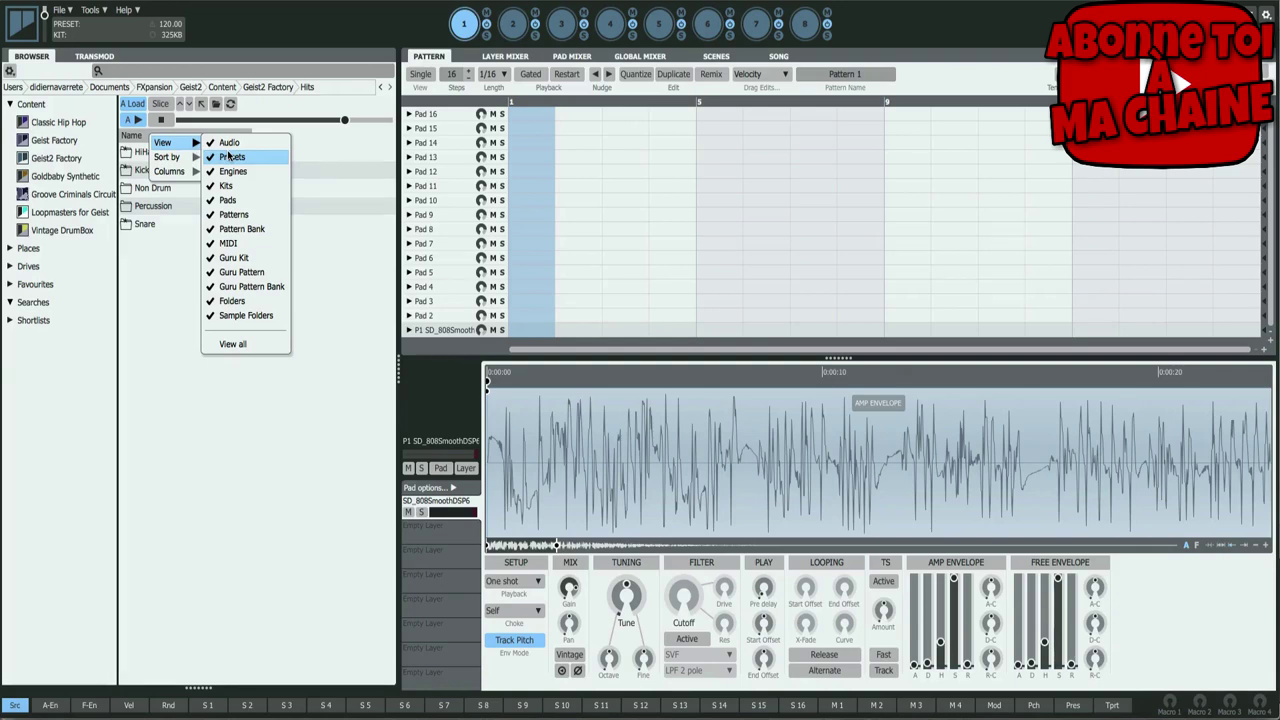
pyautogui.click(236, 318)
pyautogui.rightClick(177, 139)
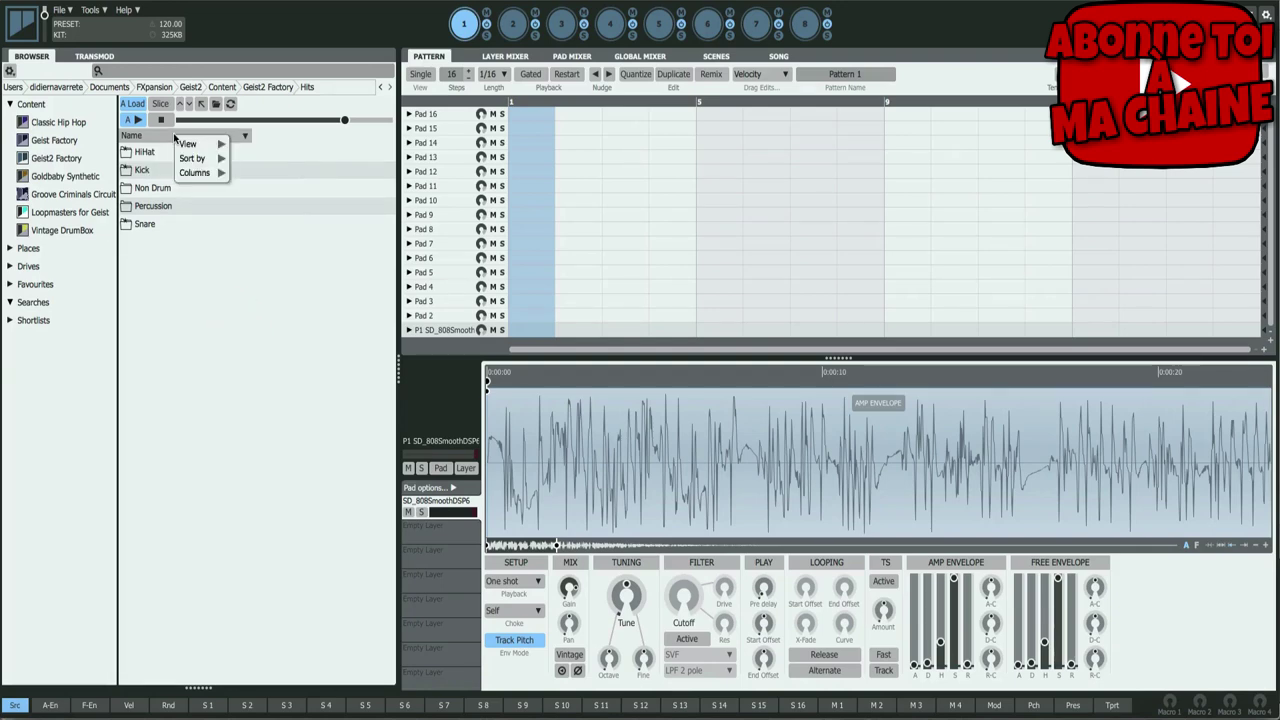
pyautogui.moveTo(189, 147)
pyautogui.click(253, 158)
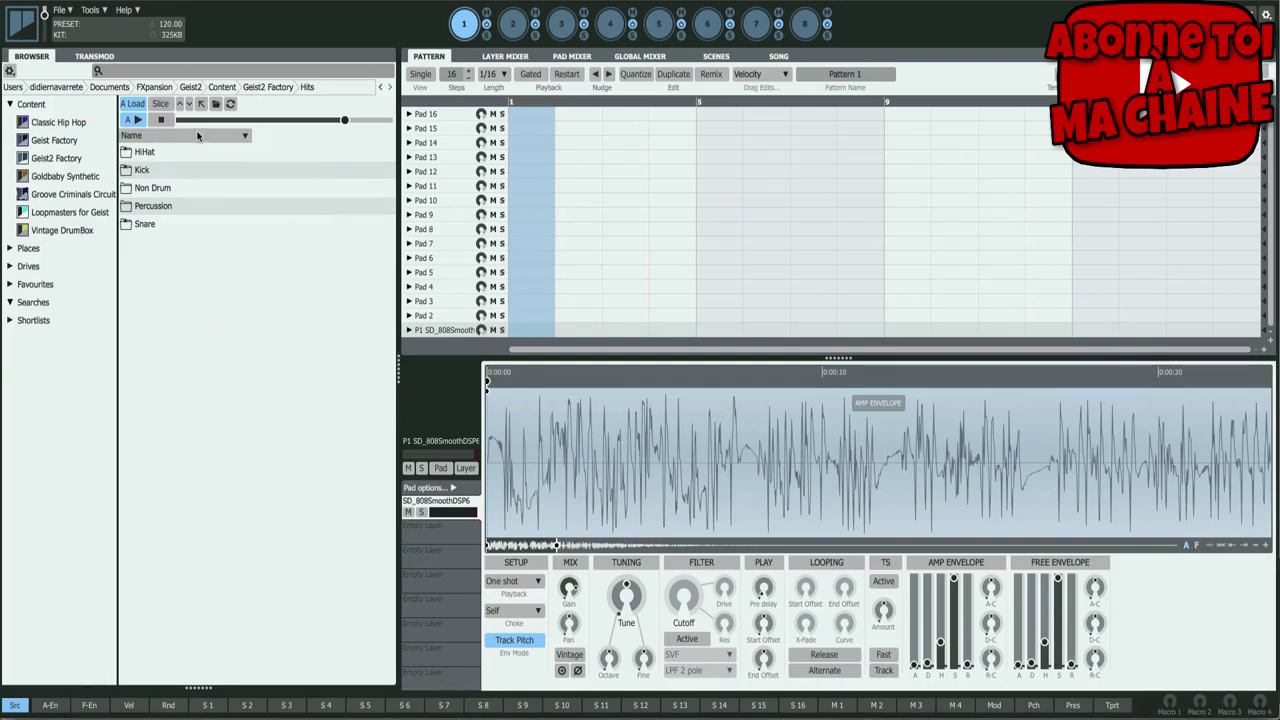
pyautogui.rightClick(189, 134)
pyautogui.click(270, 170)
pyautogui.rightClick(204, 139)
pyautogui.moveTo(241, 160)
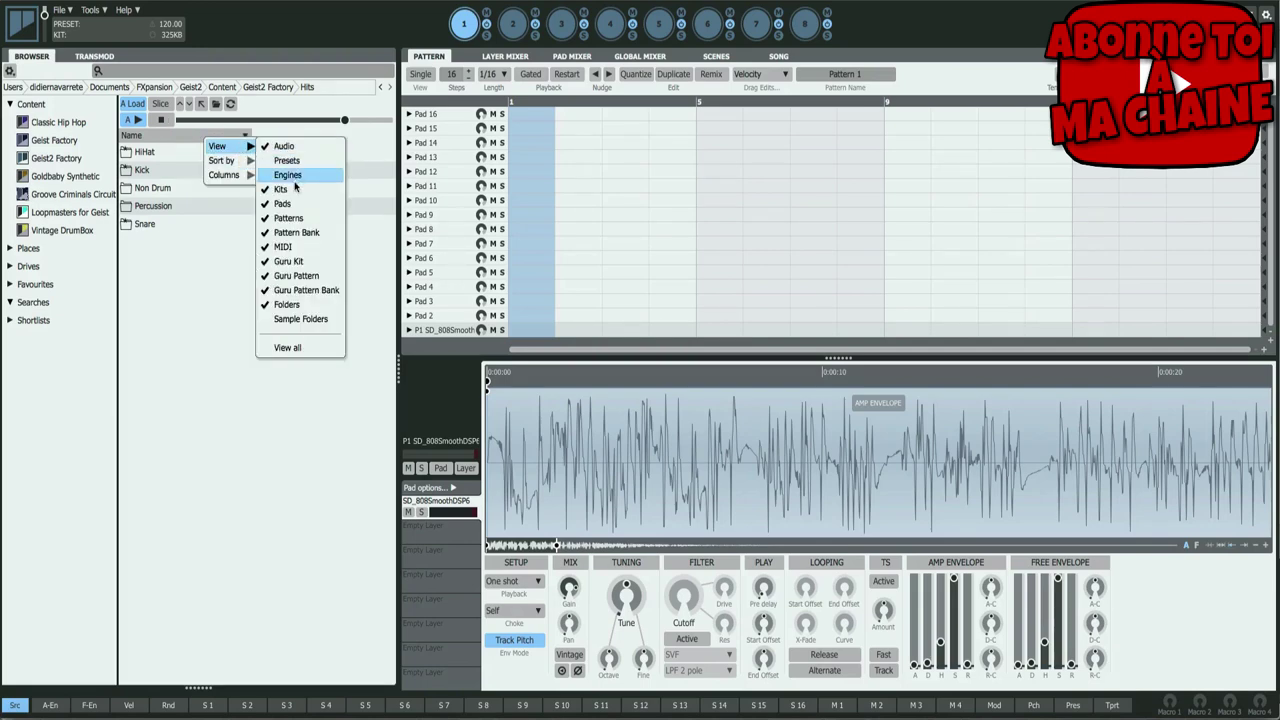
pyautogui.click(286, 174)
# - Open the 808 & 909 folder inside the HiHat hits of Geist Factory
pyautogui.press('BackSpace')
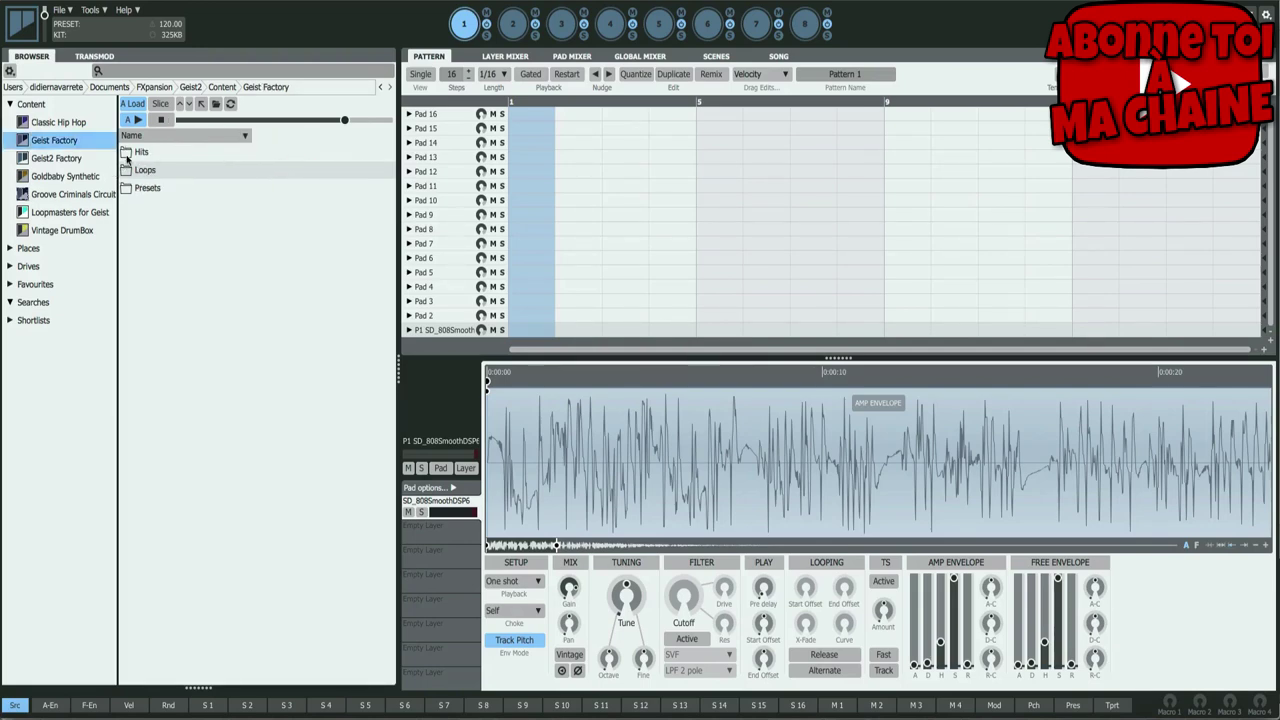
pyautogui.doubleClick(139, 154)
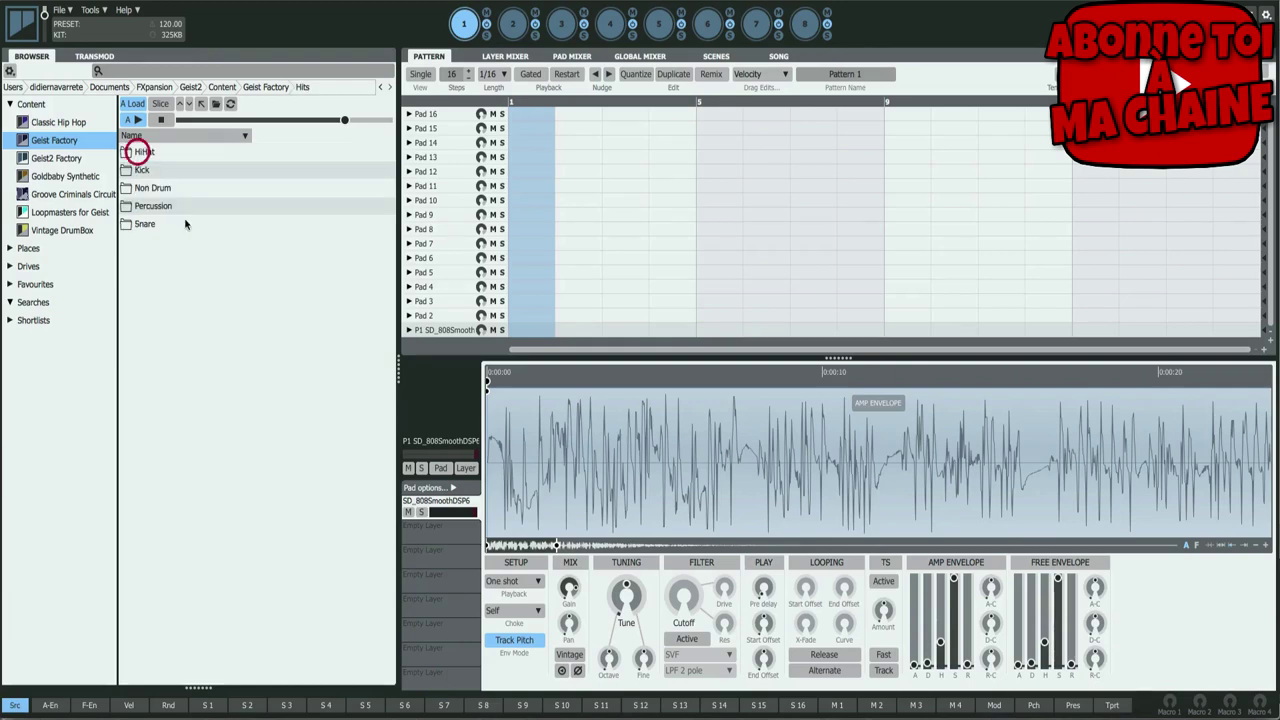
pyautogui.doubleClick(152, 152)
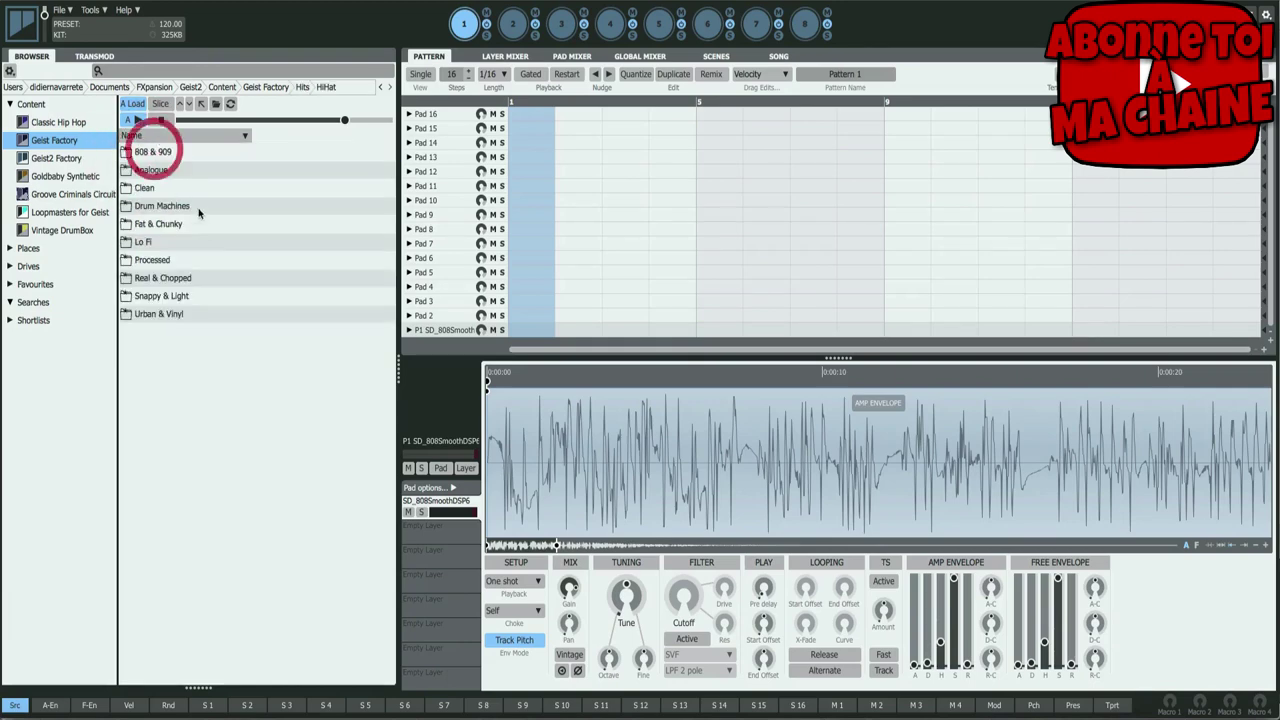
pyautogui.doubleClick(168, 153)
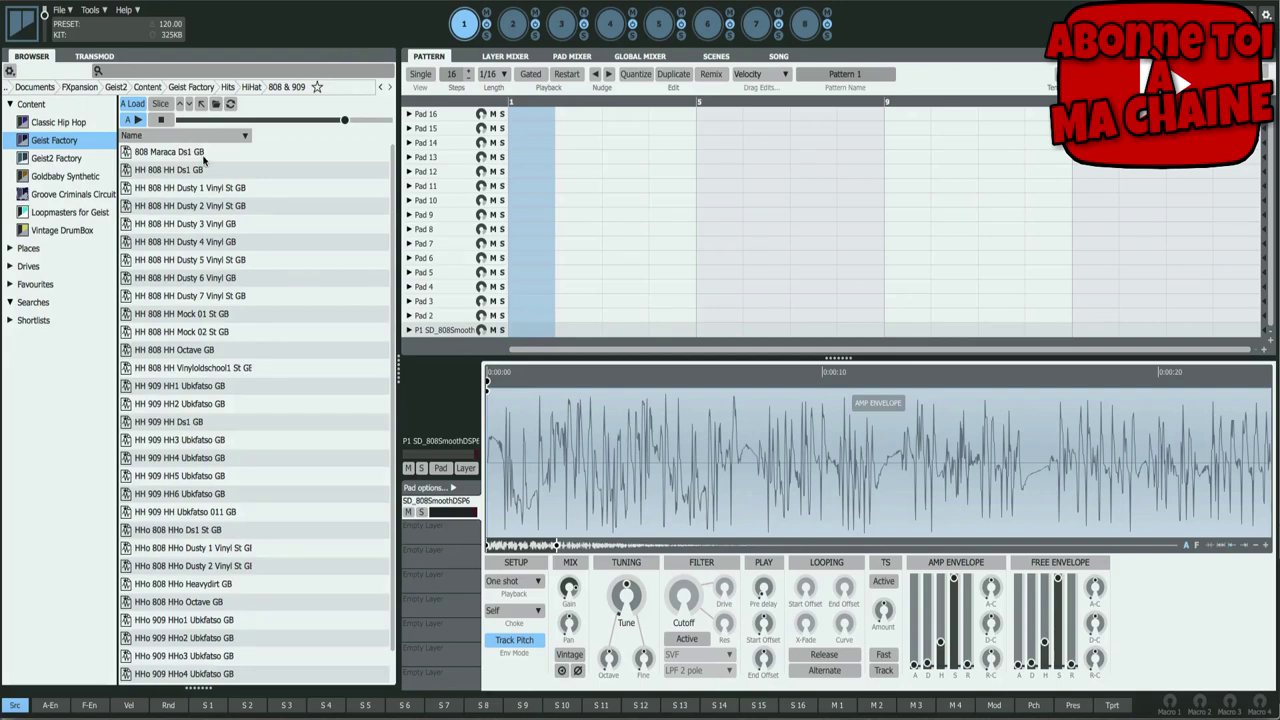
# - Audition several 808 and 909 hi-hat samples, ending with HH 909 HH3 Ubkfatso GB, and return to the parent HiHat folder
pyautogui.click(207, 152)
pyautogui.click(247, 350)
pyautogui.click(240, 241)
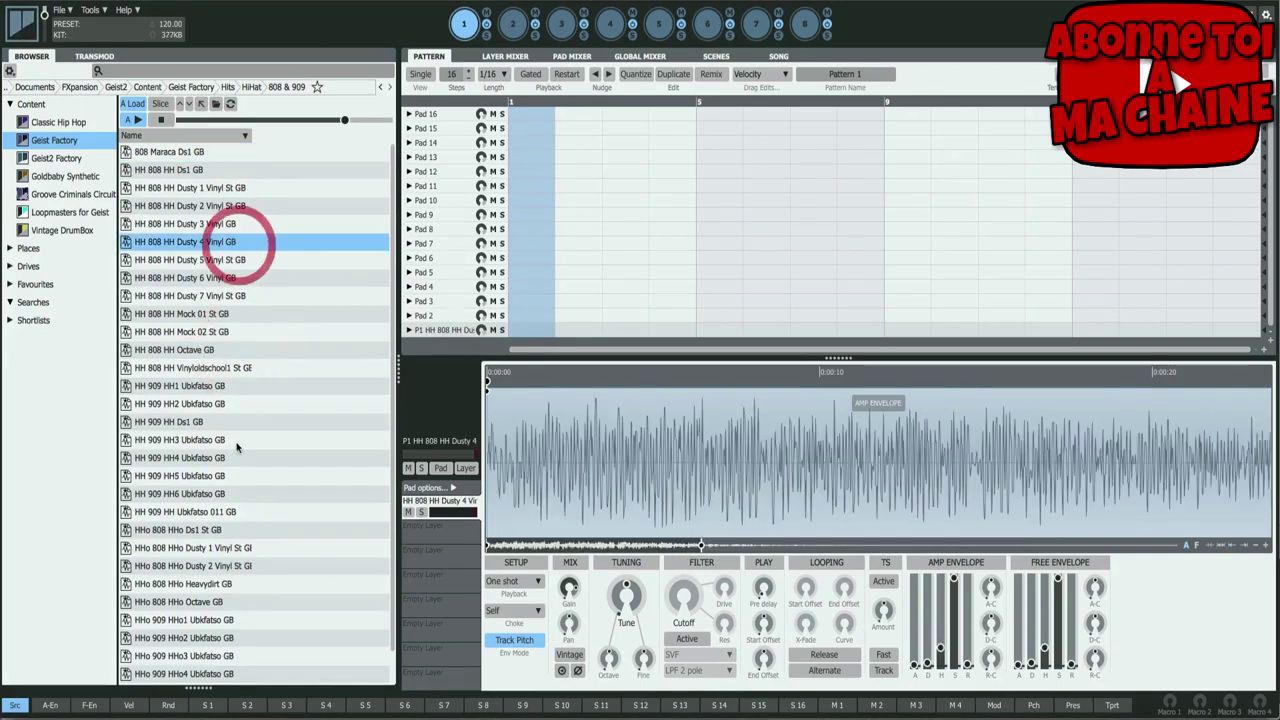
pyautogui.click(240, 440)
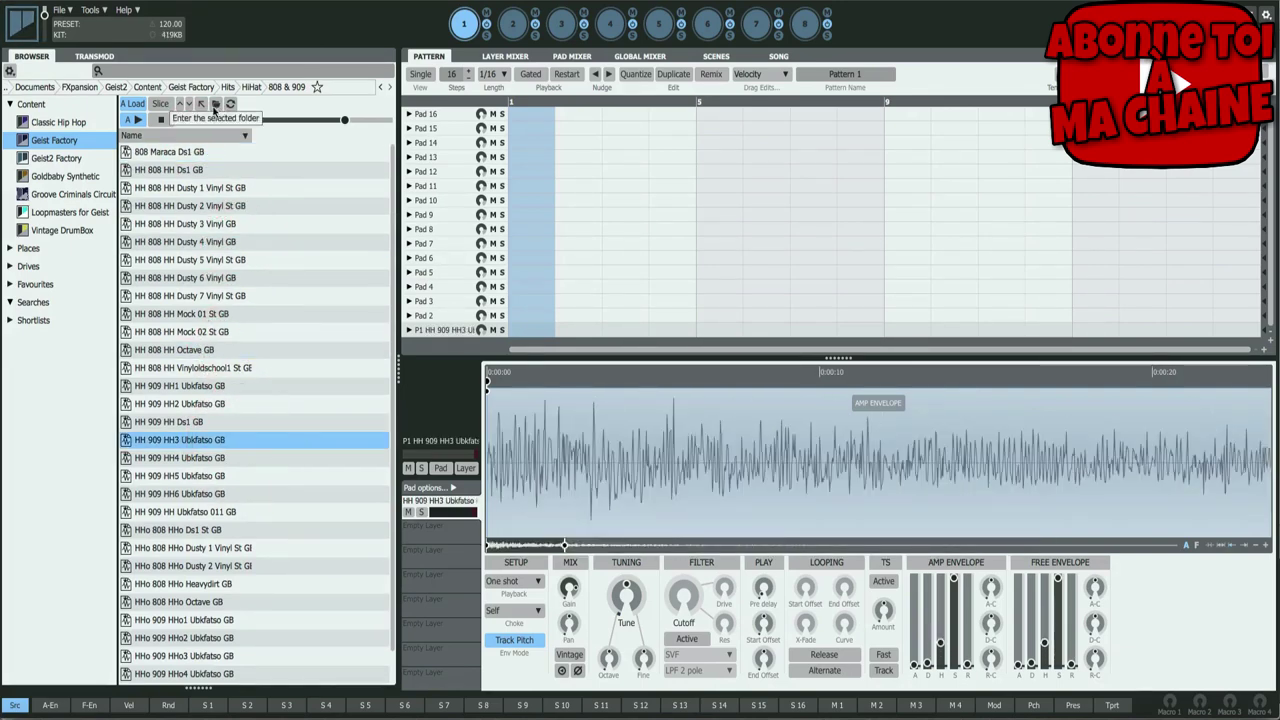
pyautogui.click(202, 105)
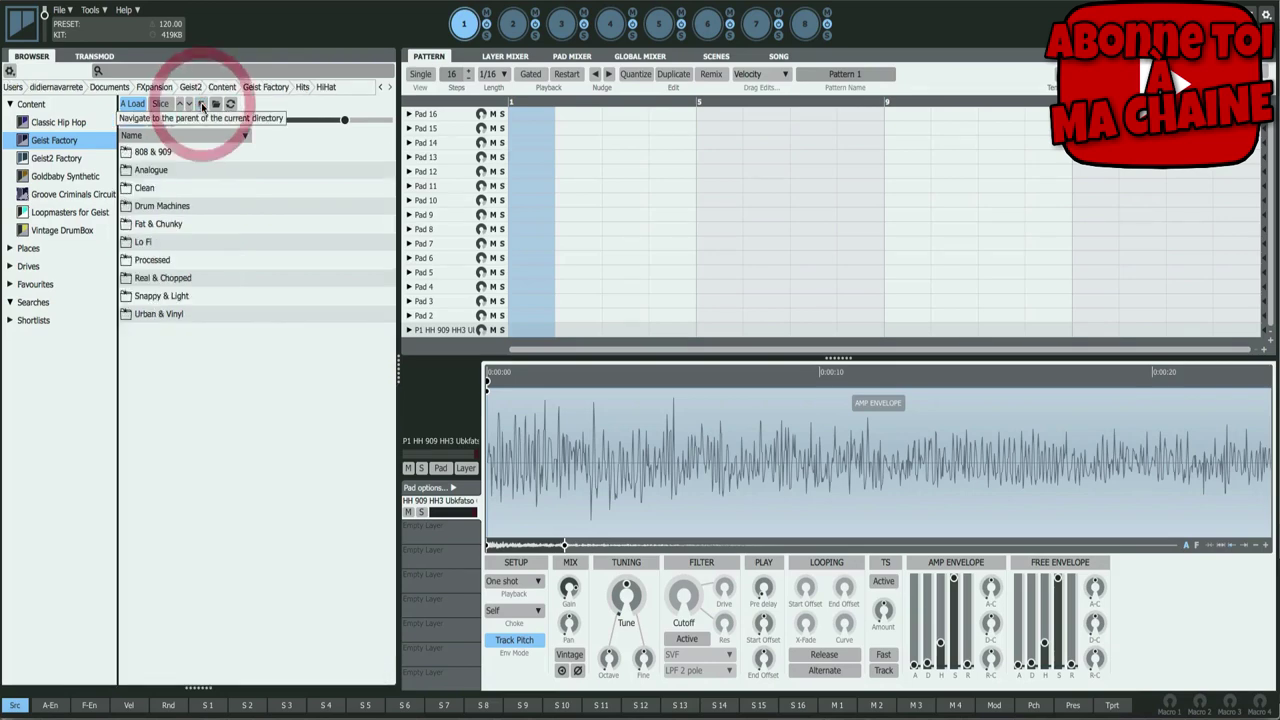
# - Set the browser's file list to show all file types again
pyautogui.rightClick(157, 136)
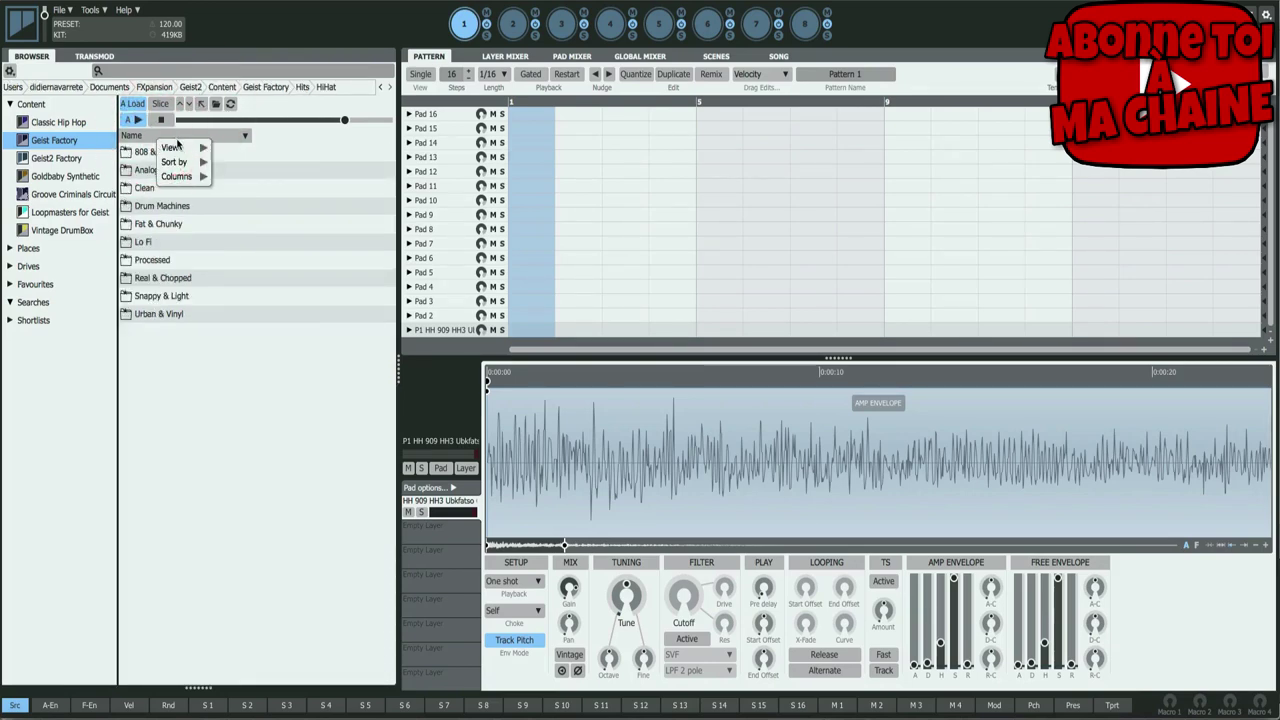
pyautogui.moveTo(177, 146)
pyautogui.click(247, 347)
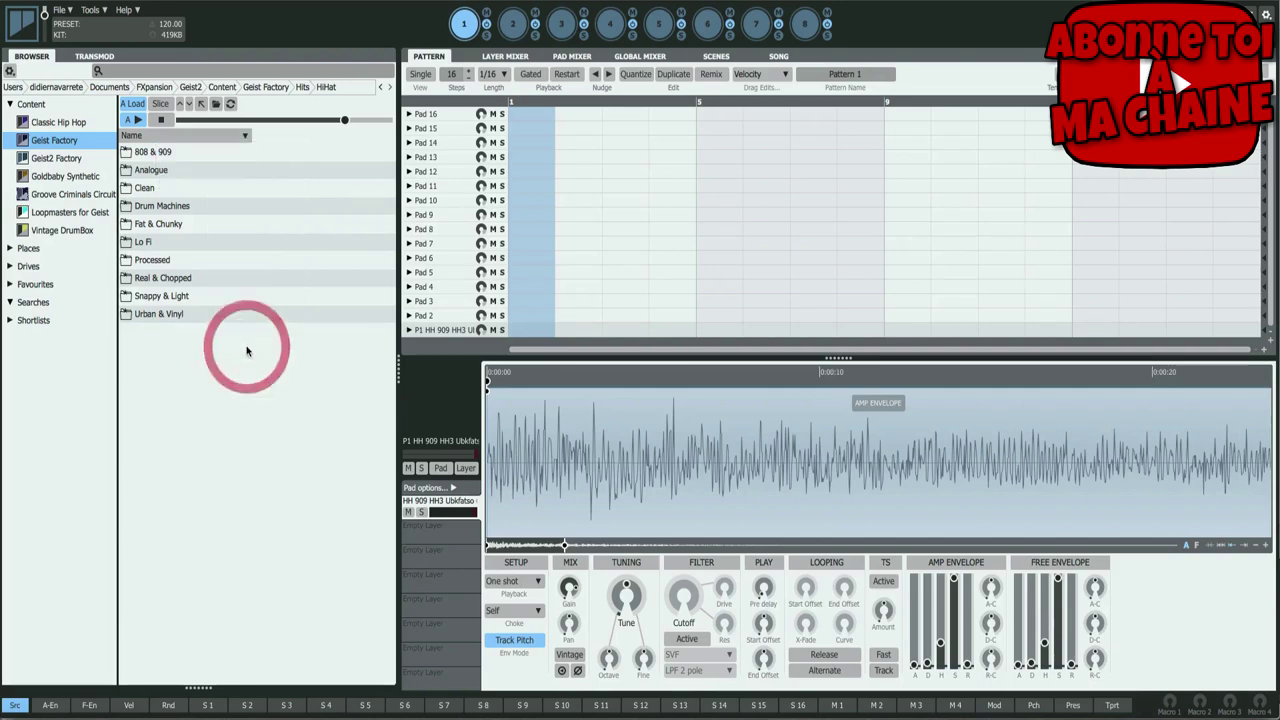
# - Set the HiHat folder list to Sort ascending, and reverse the name order back to 808 & 909 first
pyautogui.rightClick(168, 133)
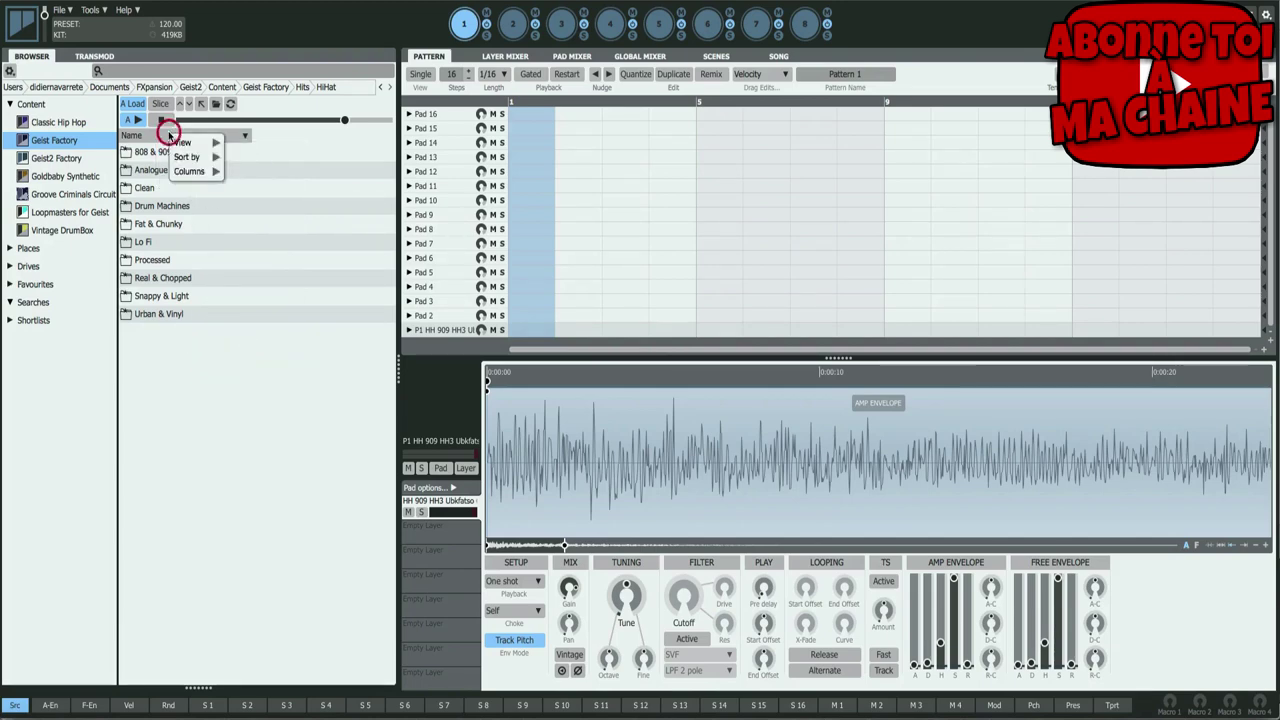
pyautogui.moveTo(187, 157)
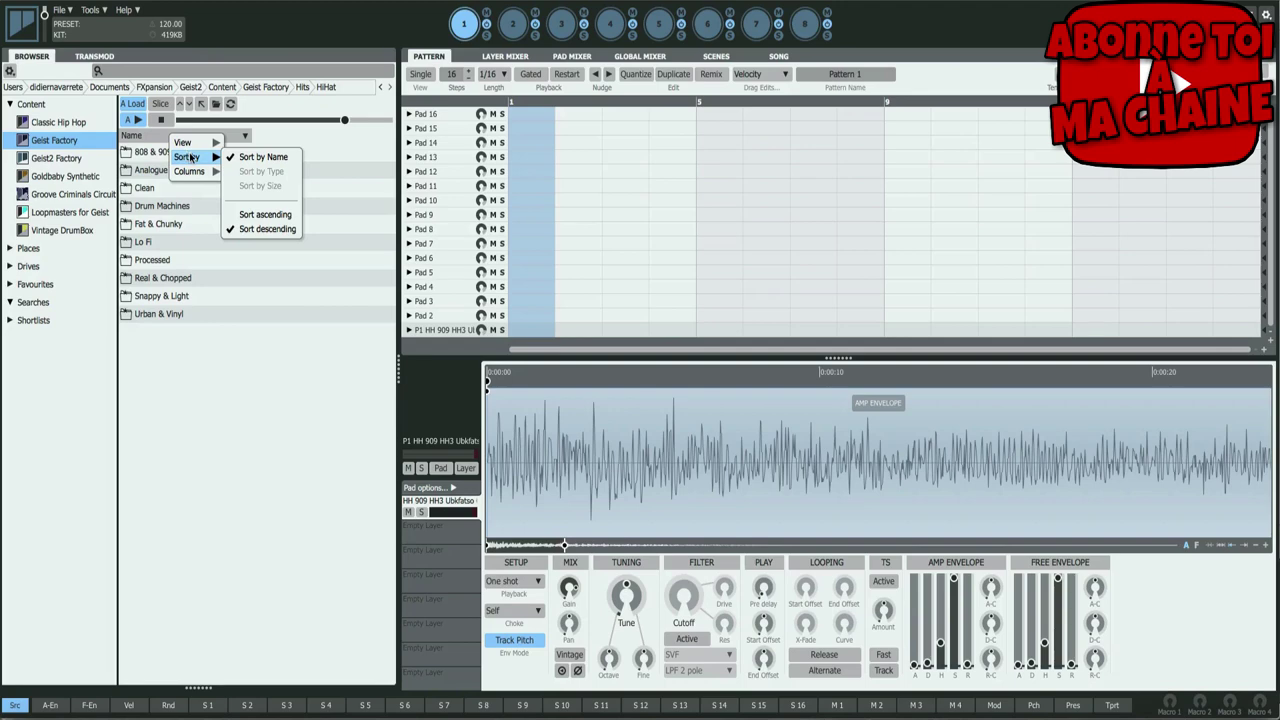
pyautogui.click(270, 213)
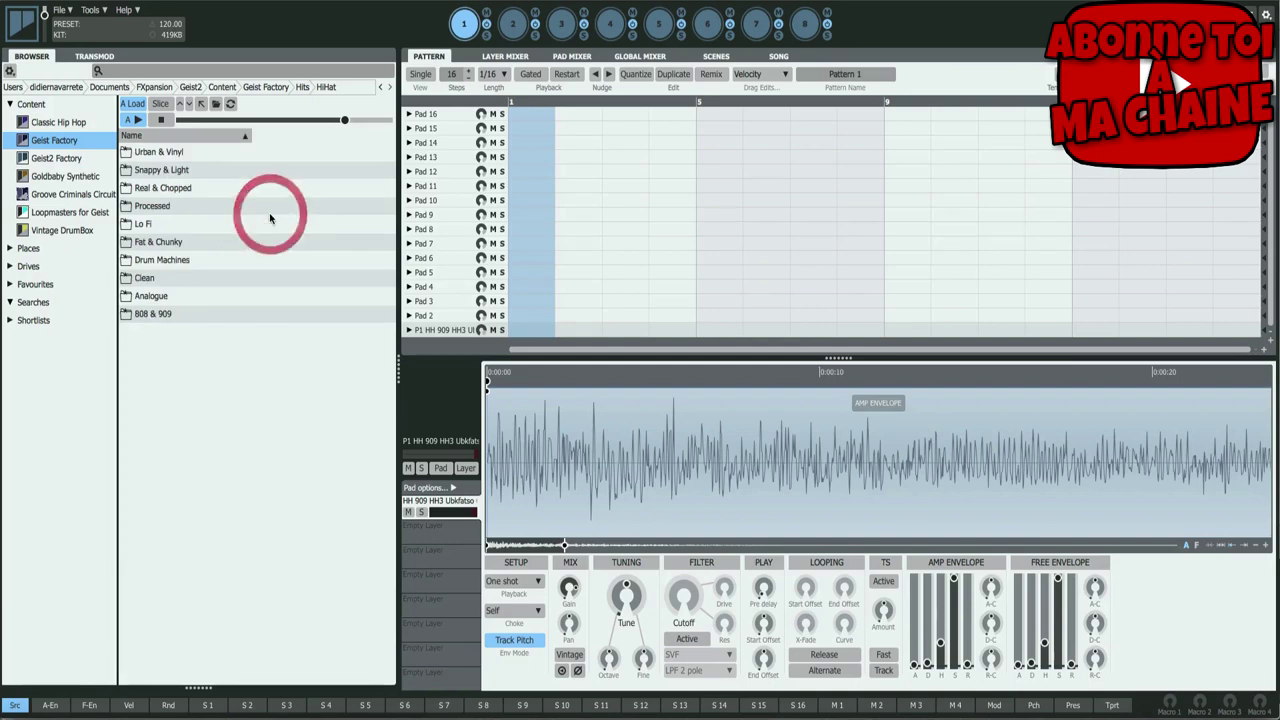
pyautogui.click(247, 141)
pyautogui.click(243, 137)
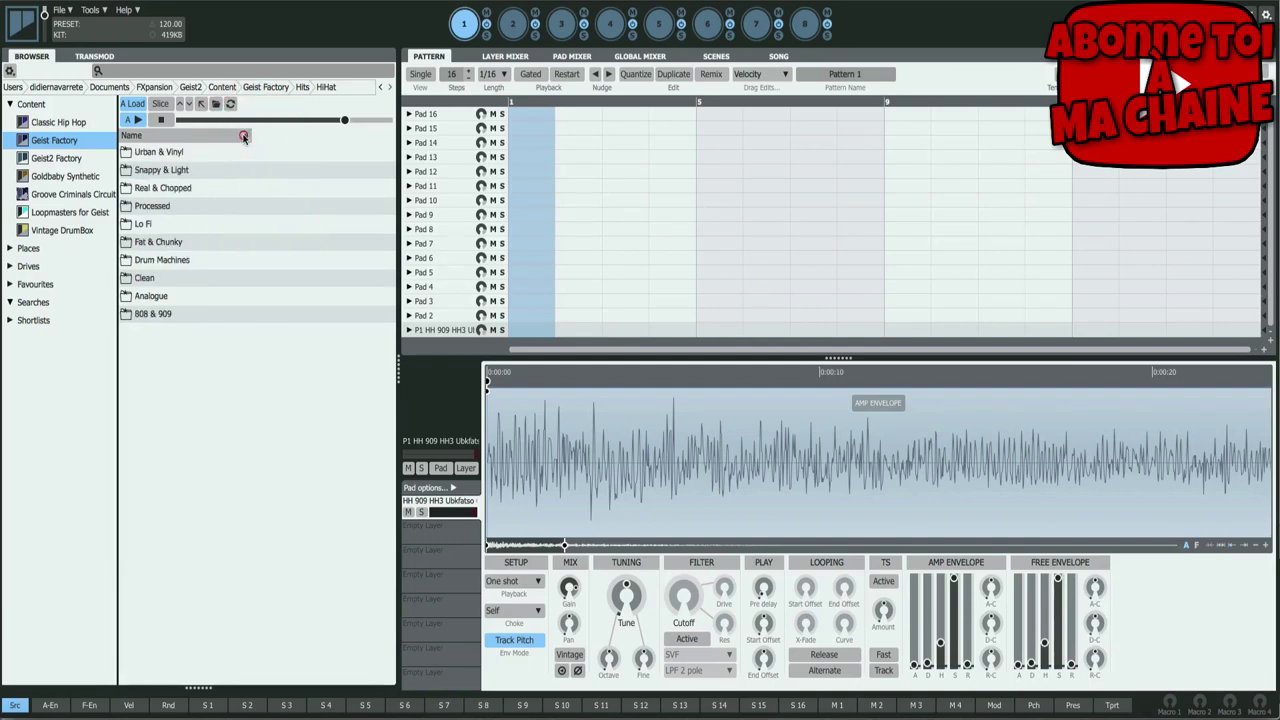
pyautogui.click(245, 136)
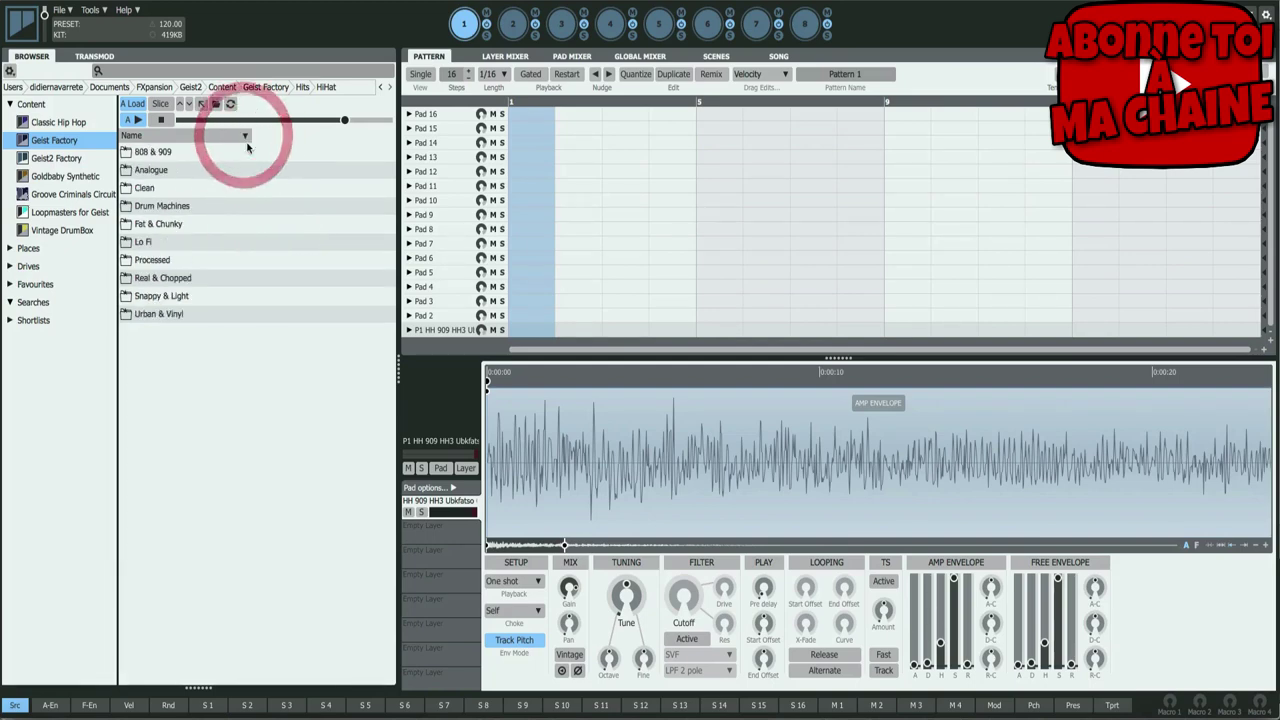
# - Show the Type column in the file list and view it for the samples in the Urban & Vinyl folder
pyautogui.rightClick(182, 133)
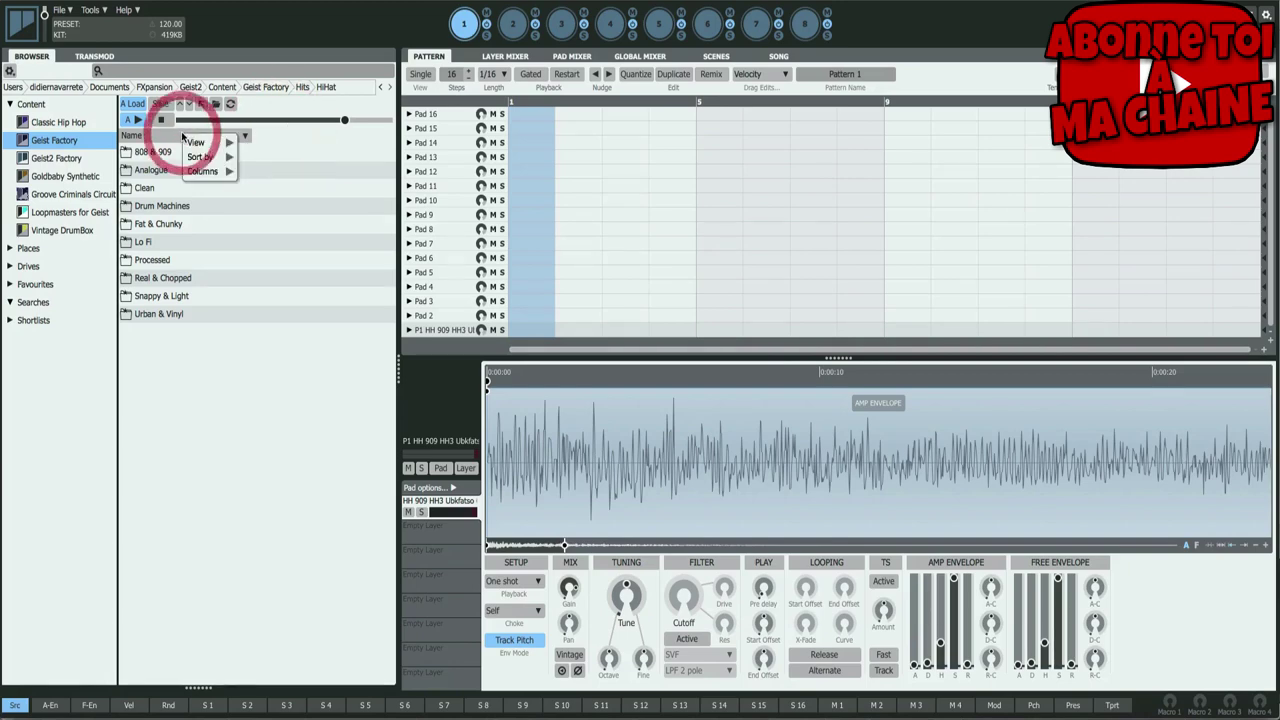
pyautogui.moveTo(212, 176)
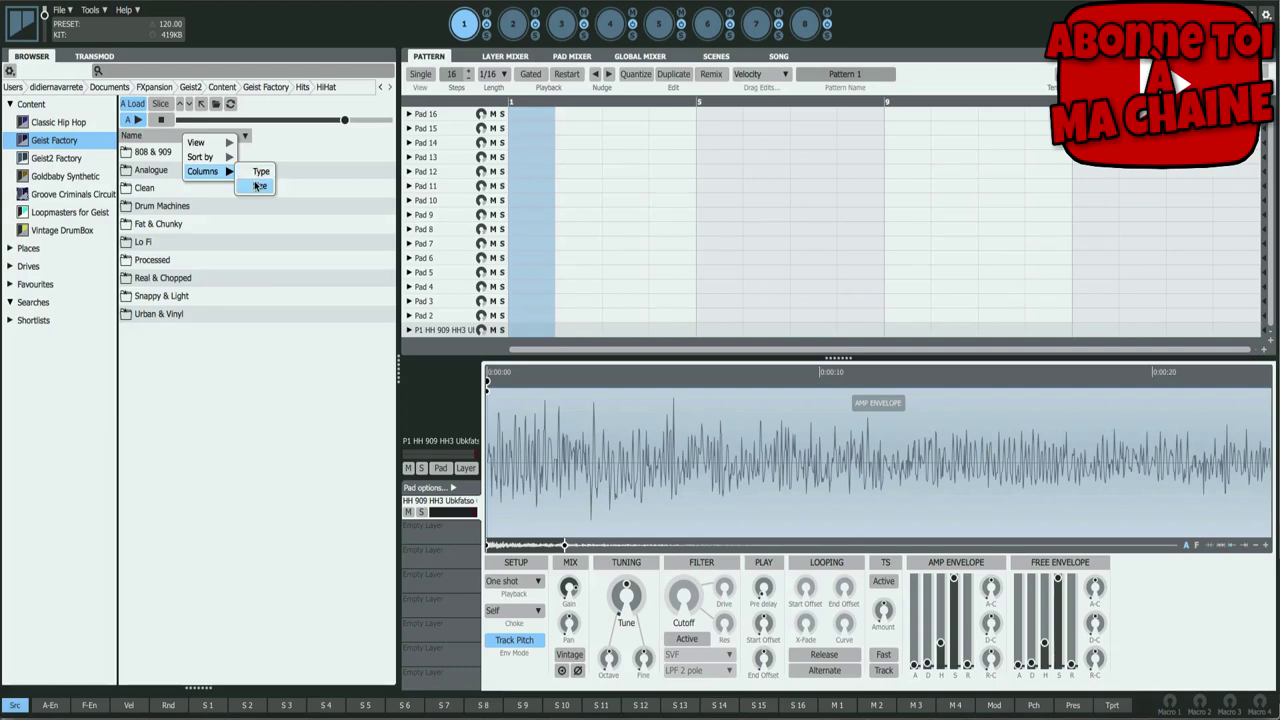
pyautogui.click(257, 172)
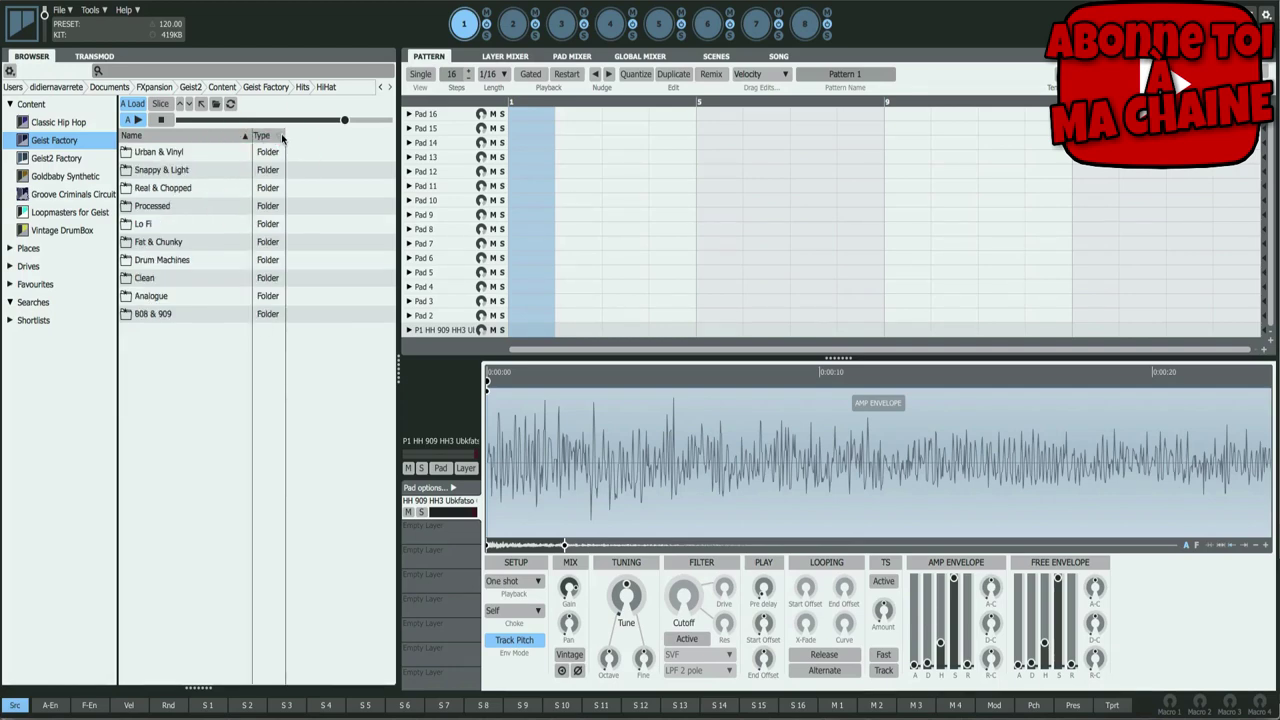
pyautogui.doubleClick(157, 152)
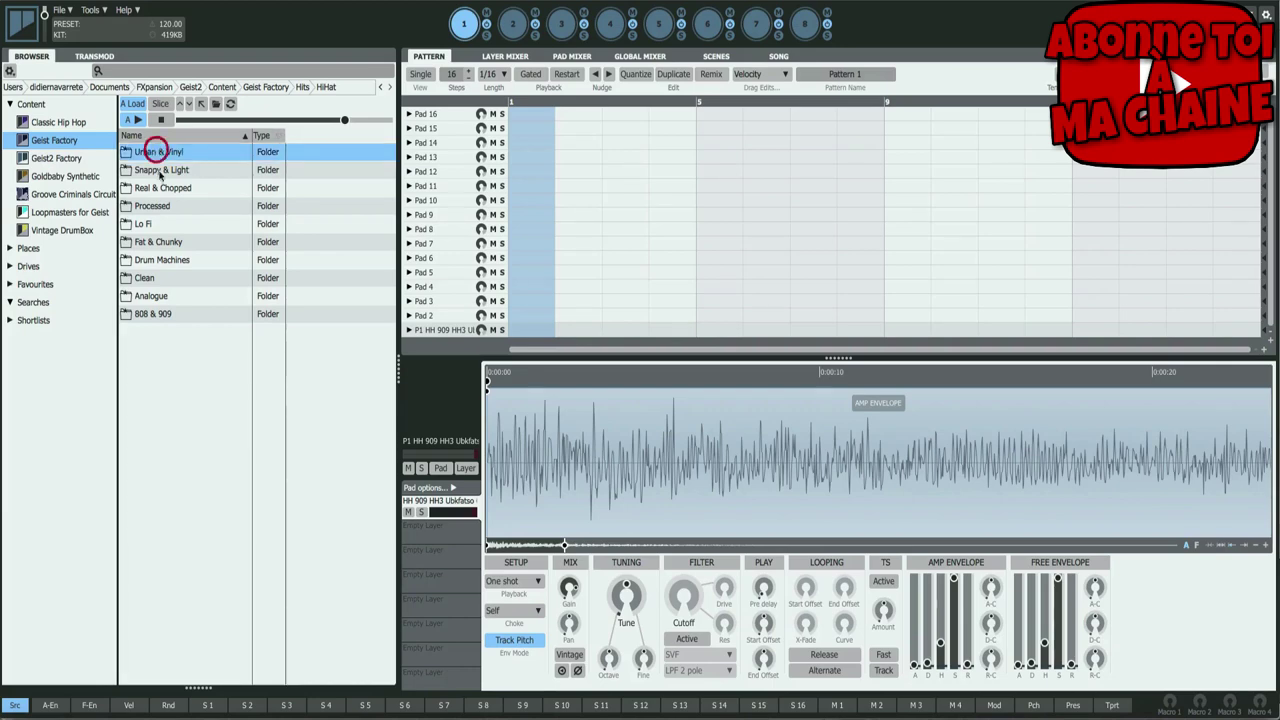
pyautogui.scroll(-8, 258, 333)
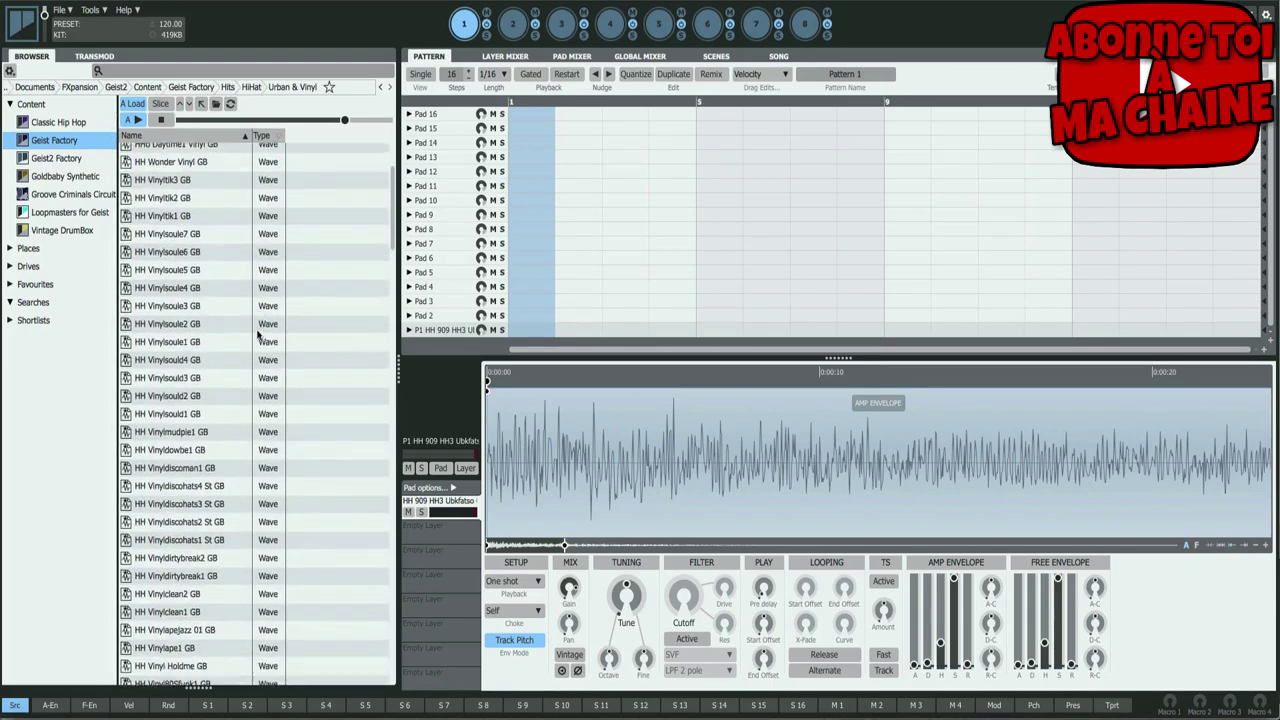
pyautogui.scroll(-1, 256, 325)
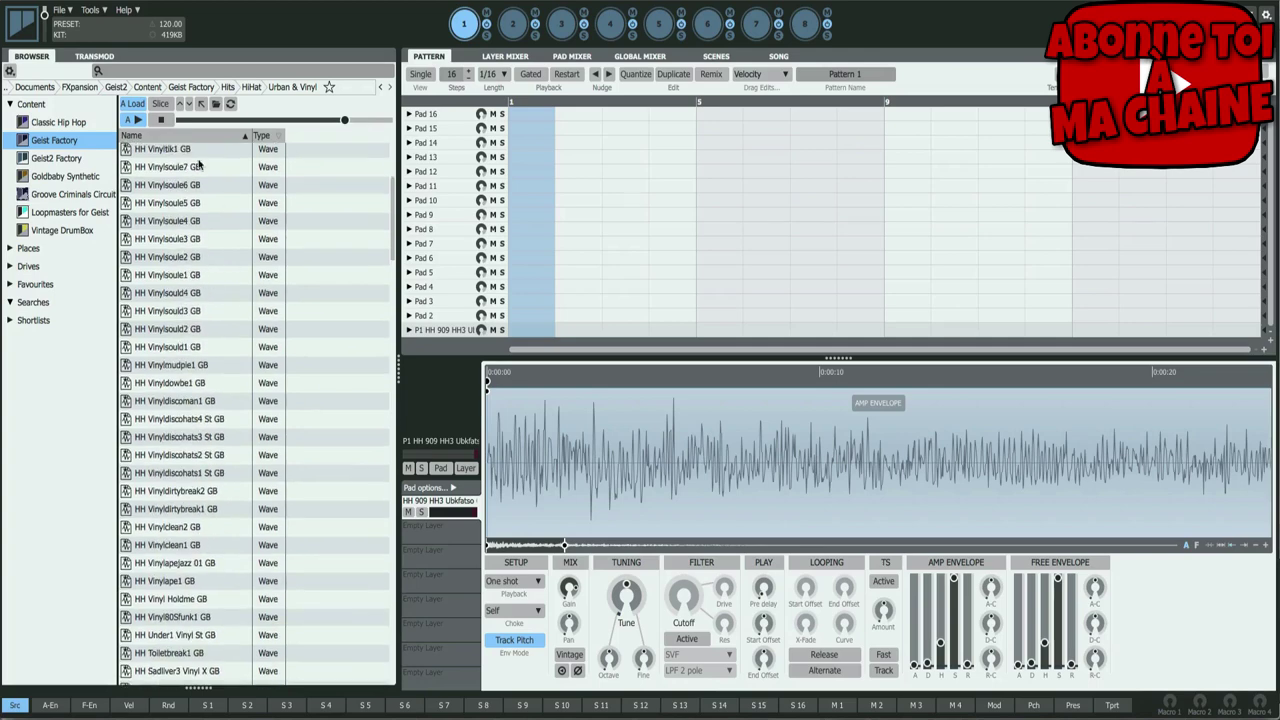
# - Go back up to the Geist Factory root folder and open the Vintage folder inside Loops
pyautogui.click(201, 105)
pyautogui.click(201, 105)
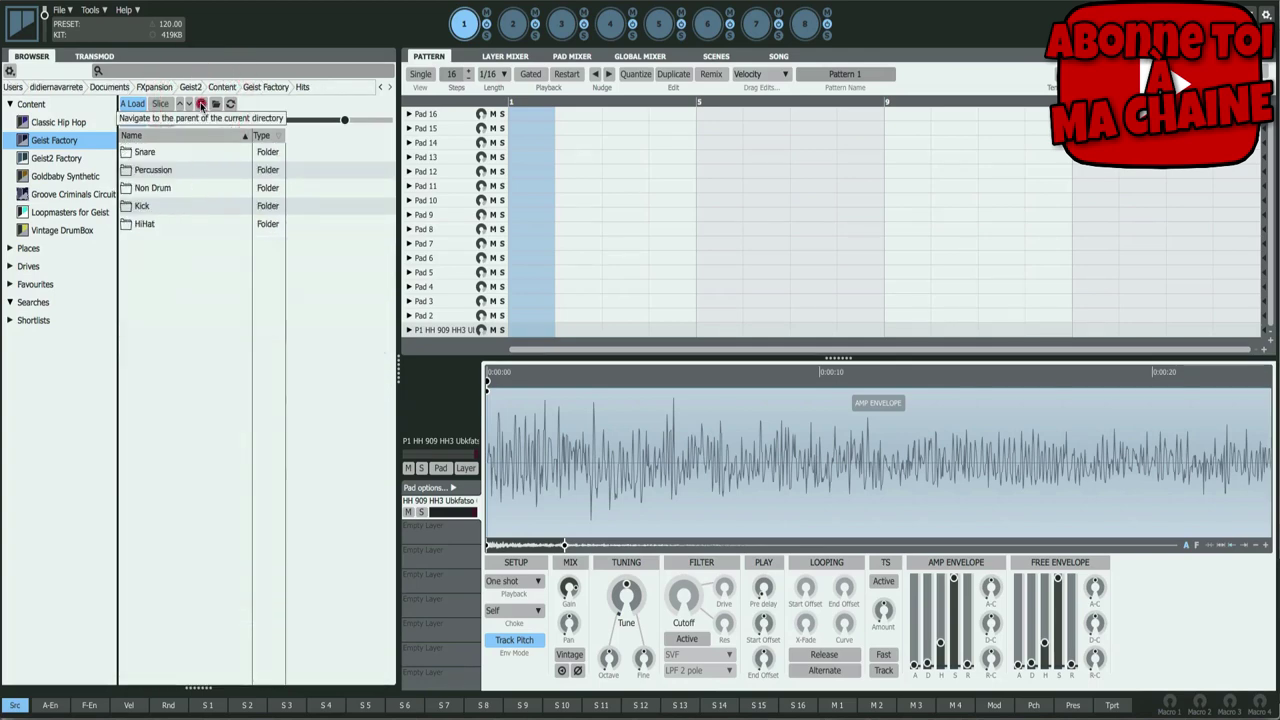
pyautogui.click(201, 105)
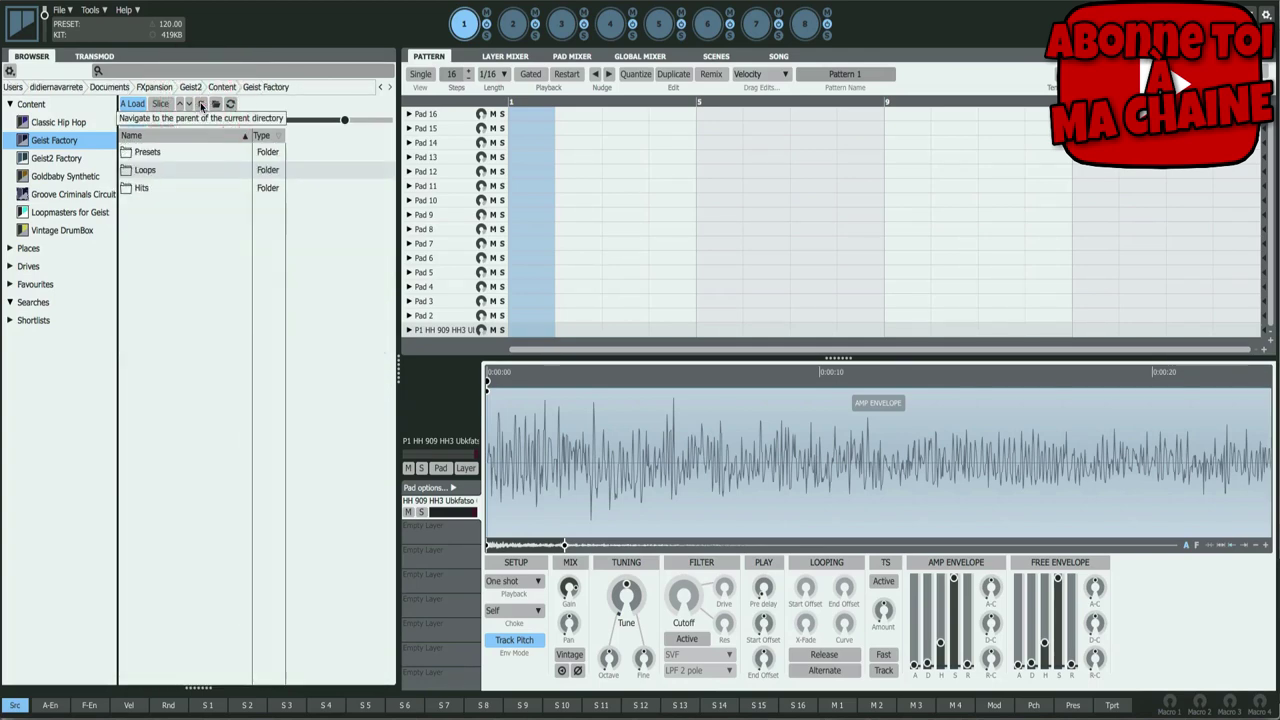
pyautogui.doubleClick(169, 168)
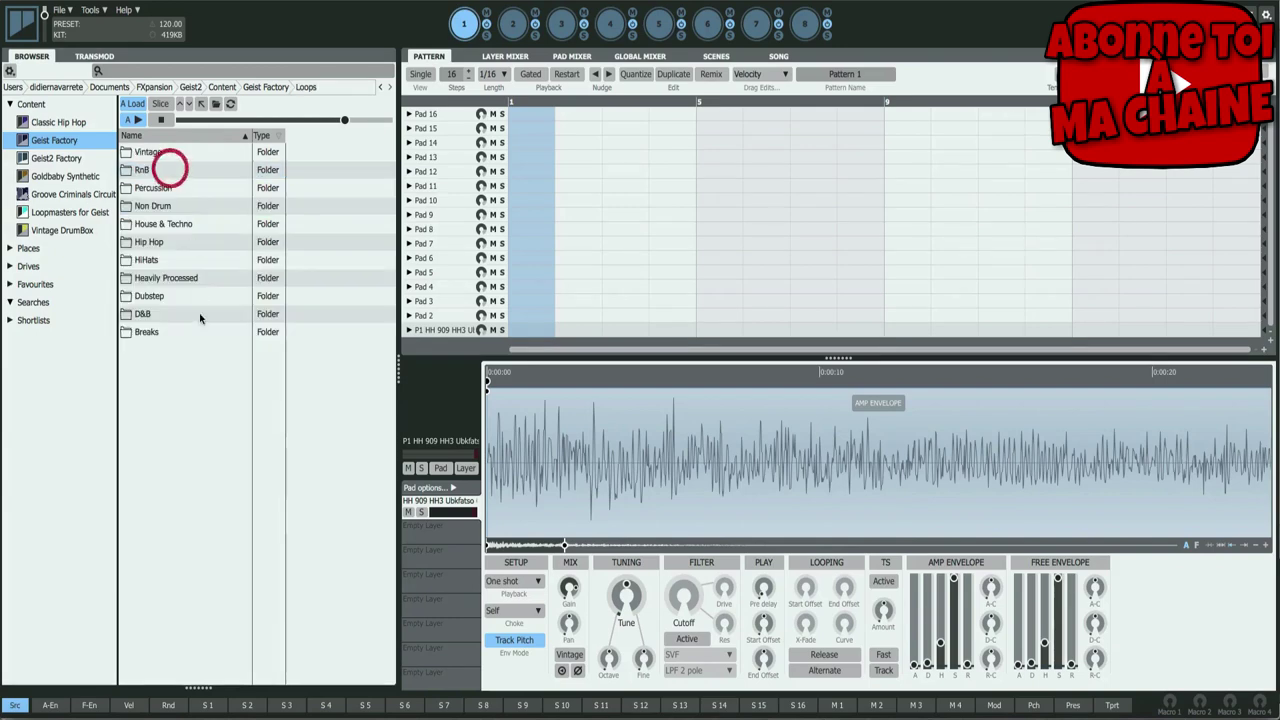
pyautogui.click(160, 157)
pyautogui.doubleClick(160, 155)
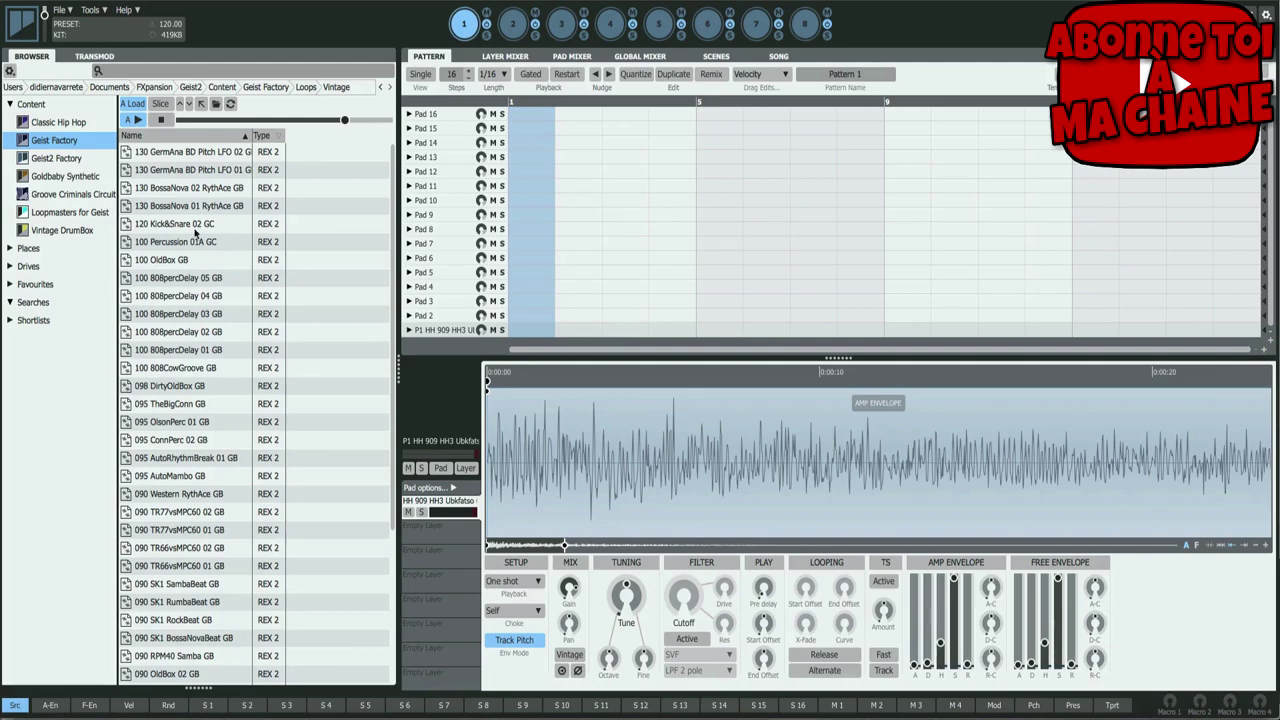
# - Add the Size column to the file list and look over the Vintage loops
pyautogui.rightClick(234, 134)
pyautogui.moveTo(258, 171)
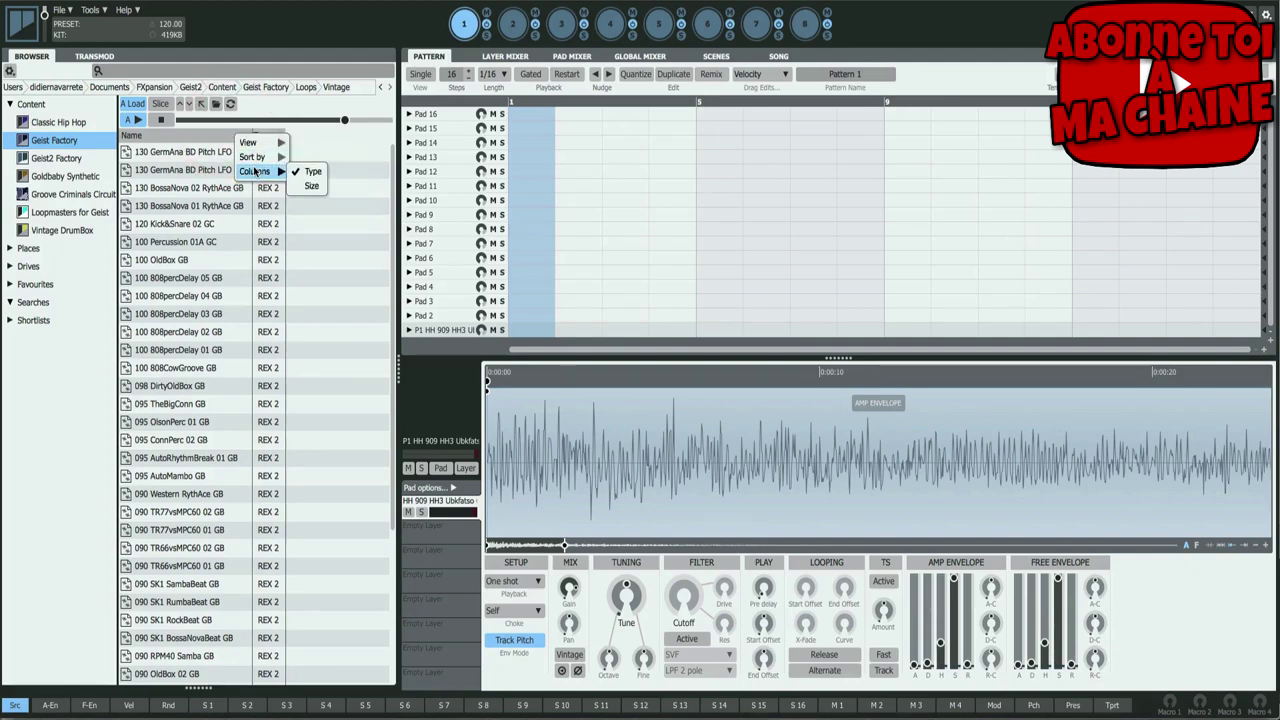
pyautogui.click(312, 186)
pyautogui.scroll(-1, 291, 362)
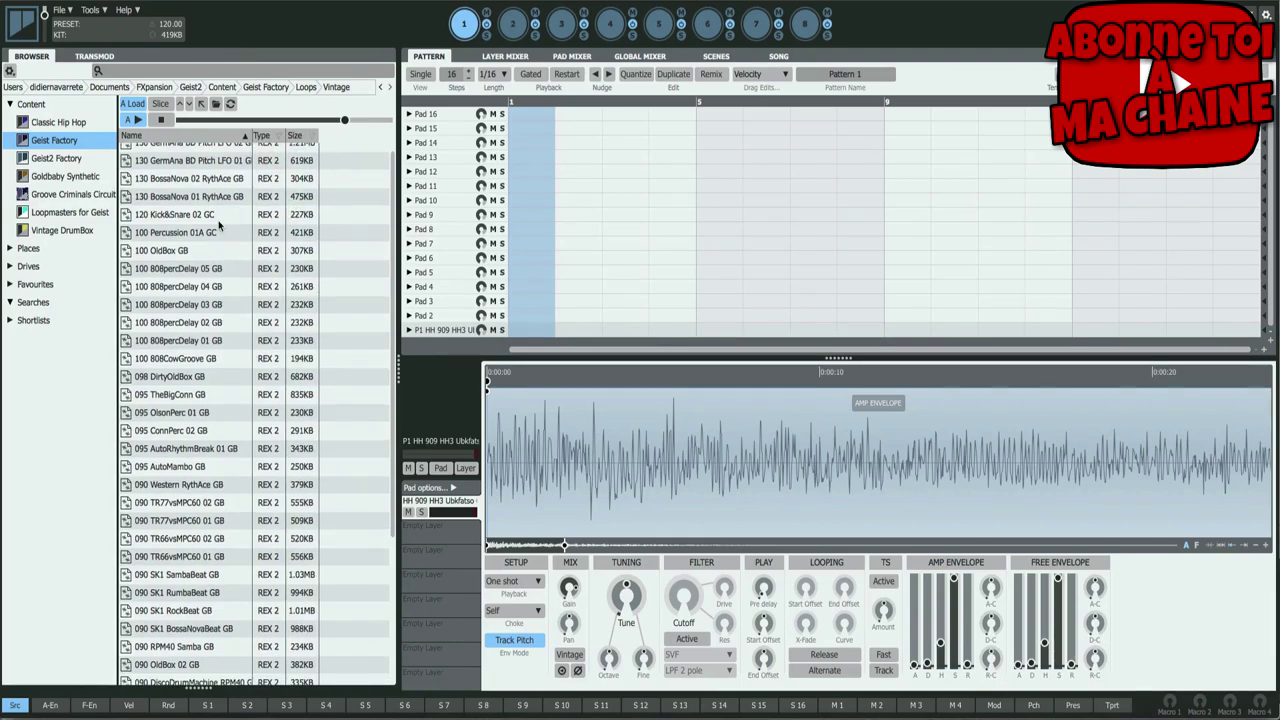
pyautogui.scroll(1, 218, 228)
# - Open the Toms folder in Geist2 Factory's Full Presets, under Waterways.samples, and audition the sample TM Mh Perc 18 G#
pyautogui.click(92, 159)
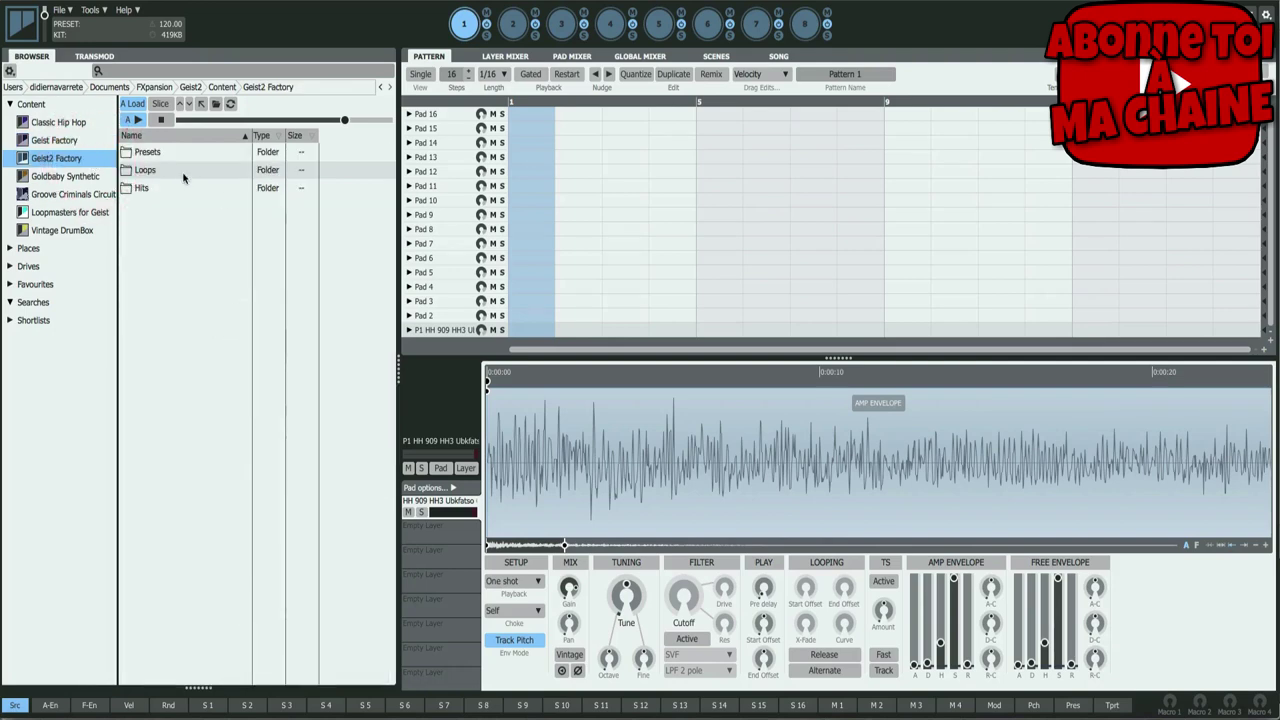
pyautogui.doubleClick(150, 156)
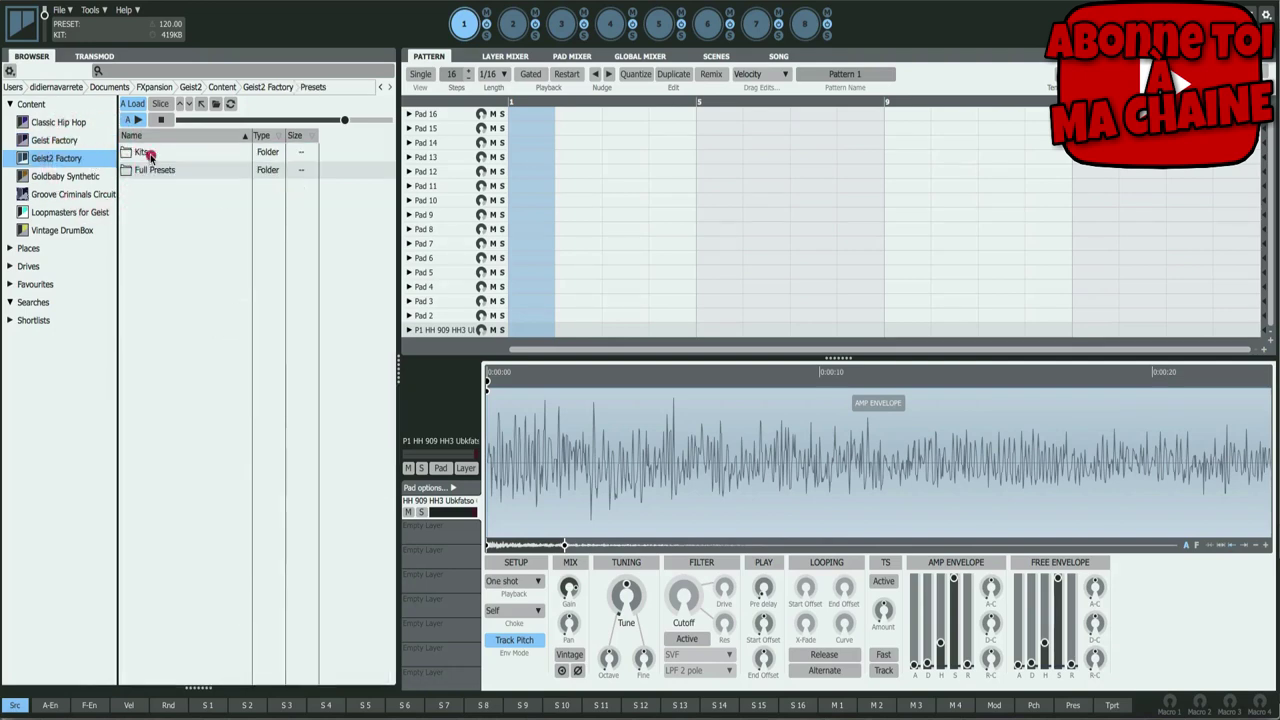
pyautogui.doubleClick(150, 170)
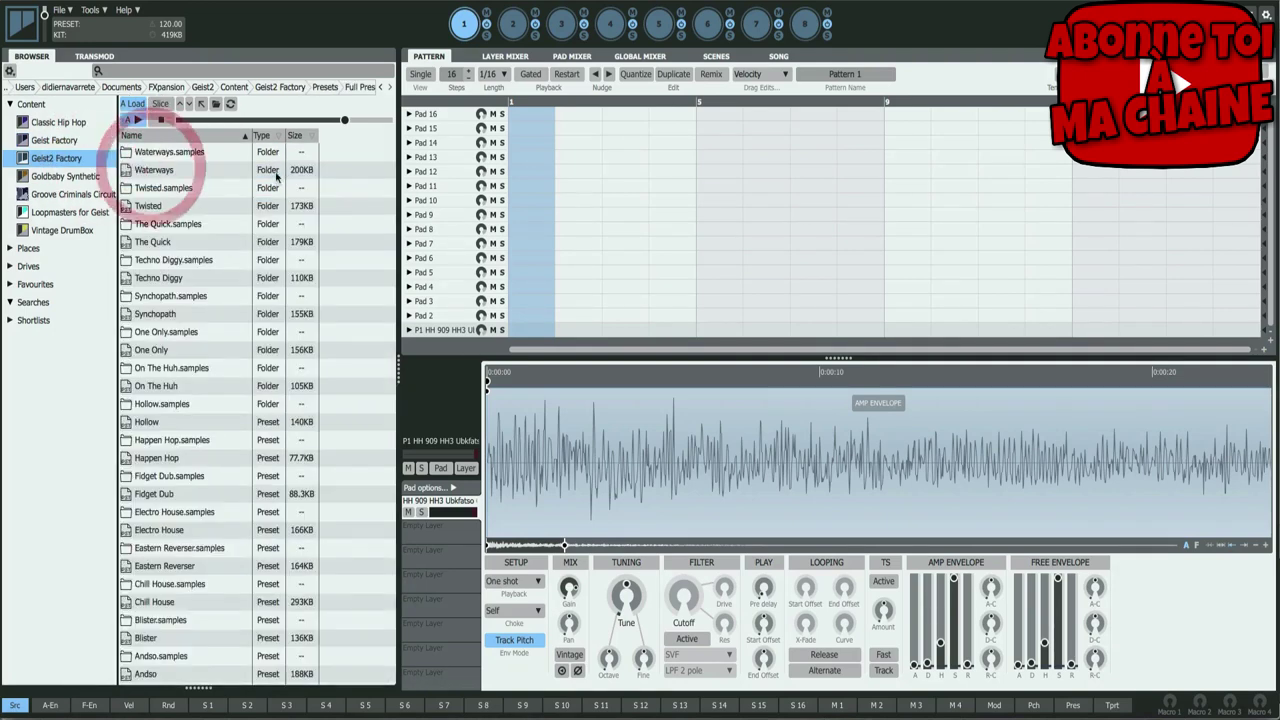
pyautogui.doubleClick(160, 153)
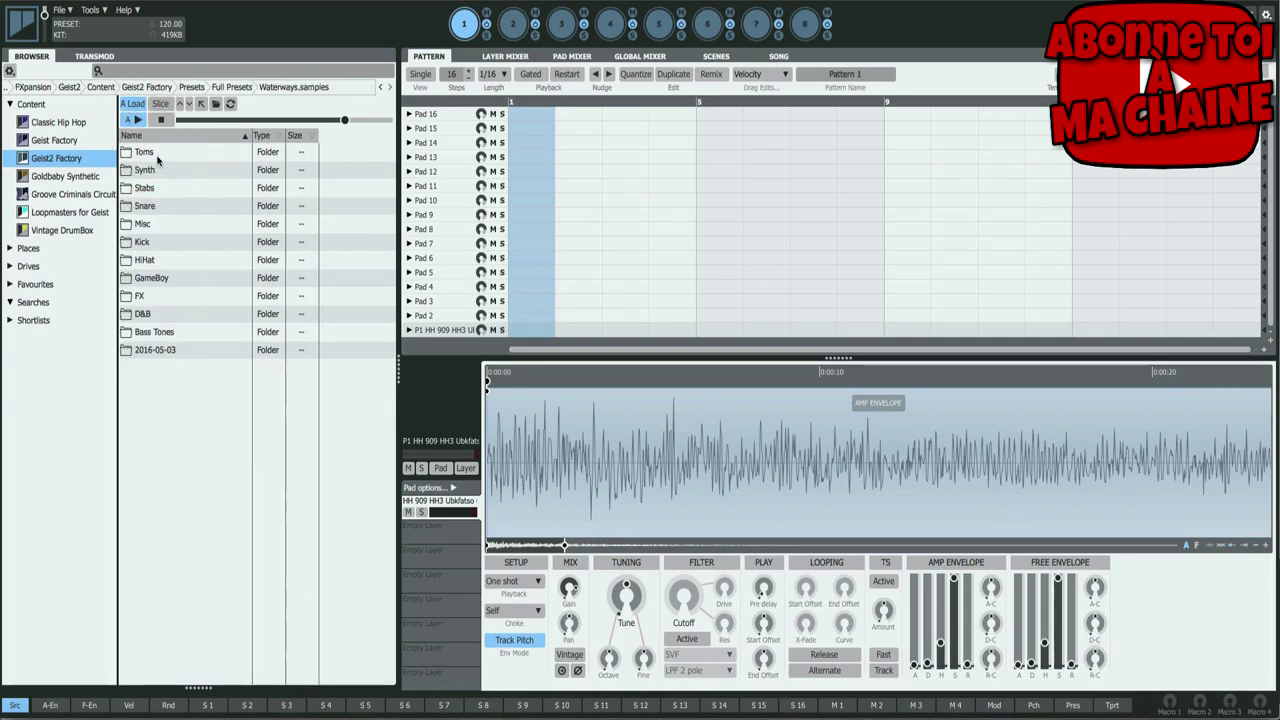
pyautogui.doubleClick(156, 157)
pyautogui.click(182, 221)
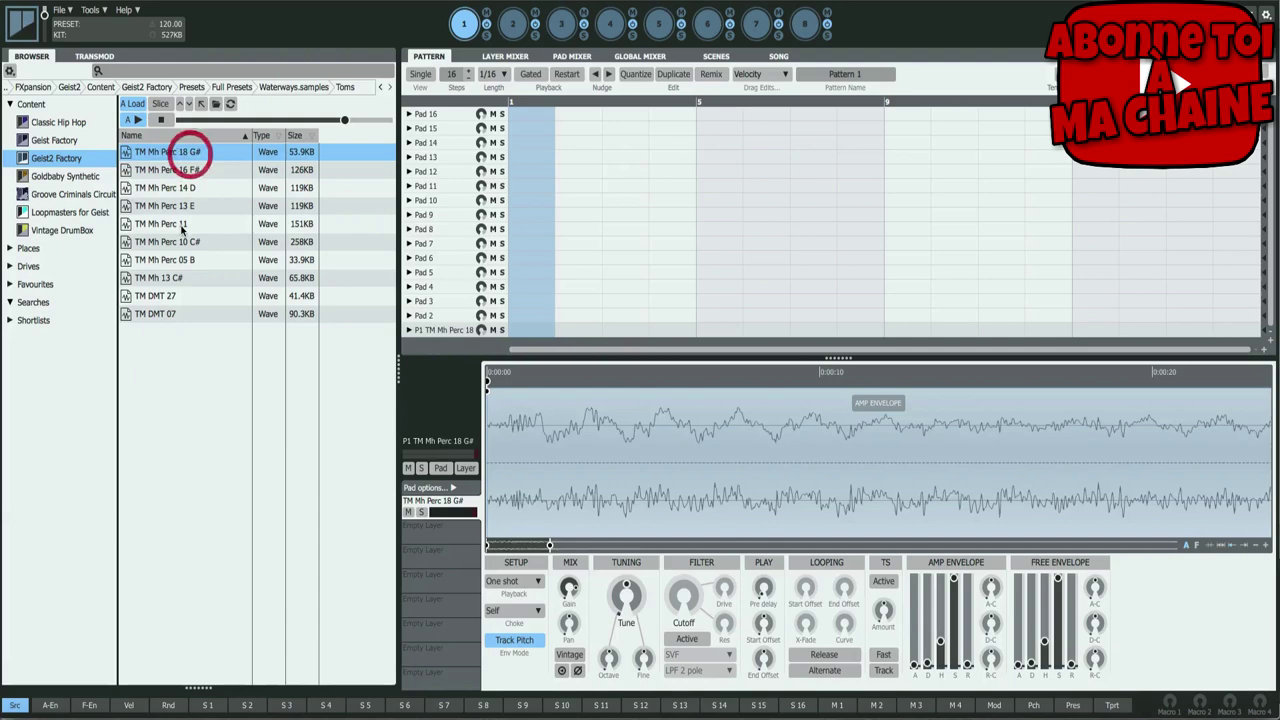
# - Audition the TM DMT 27 sample and sort the Toms file list by size
pyautogui.click(174, 298)
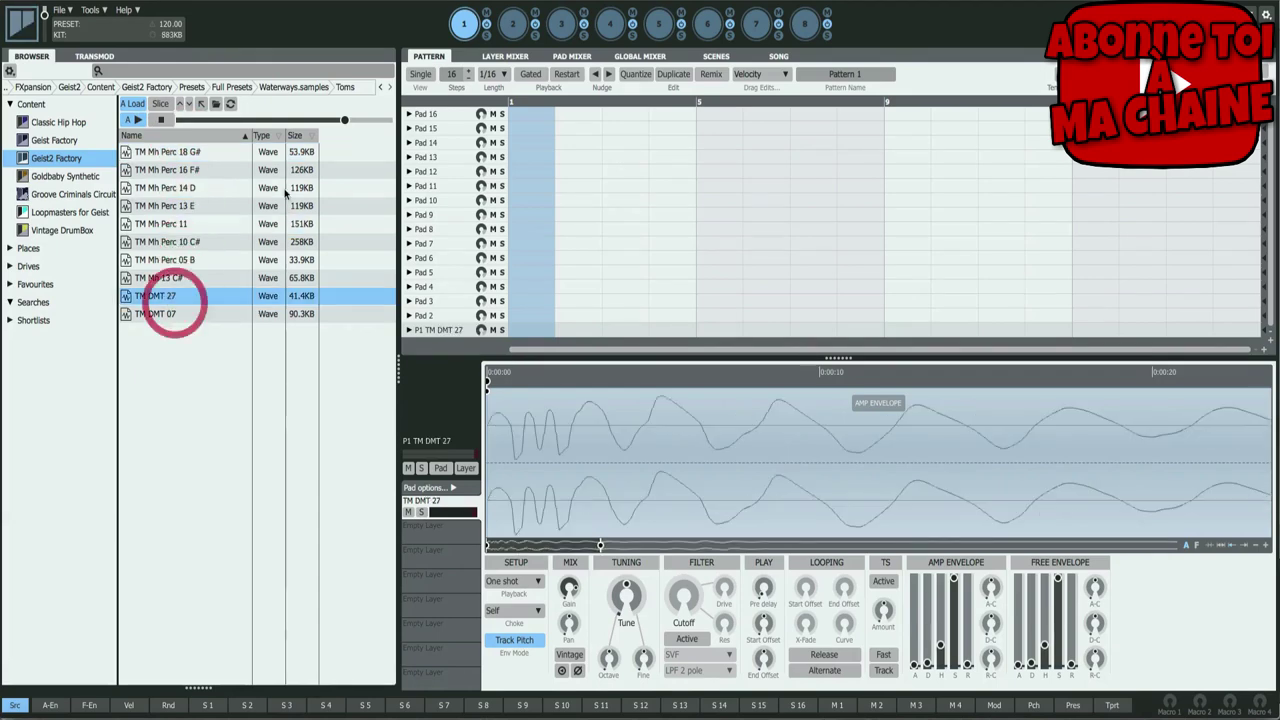
pyautogui.click(312, 135)
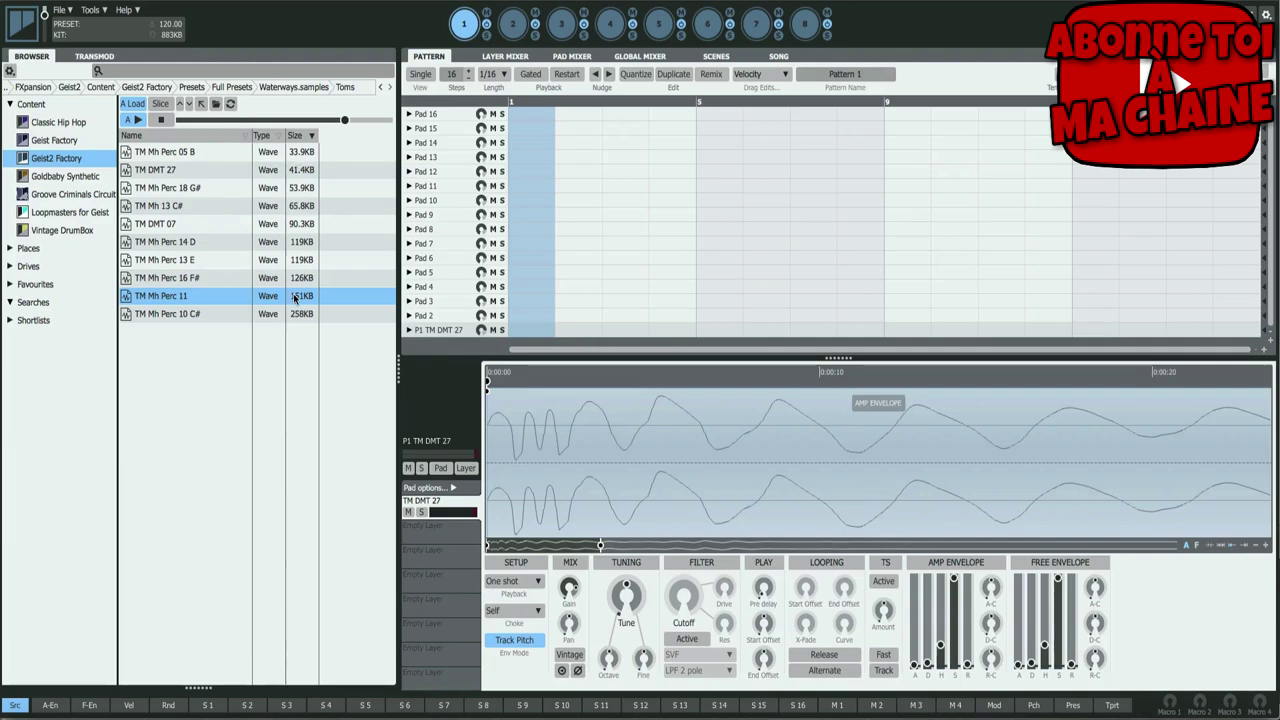
# - Go back up from the Toms folder through Geist2 Factory to the Content folder
pyautogui.click(200, 106)
pyautogui.click(200, 106)
pyautogui.click(200, 106)
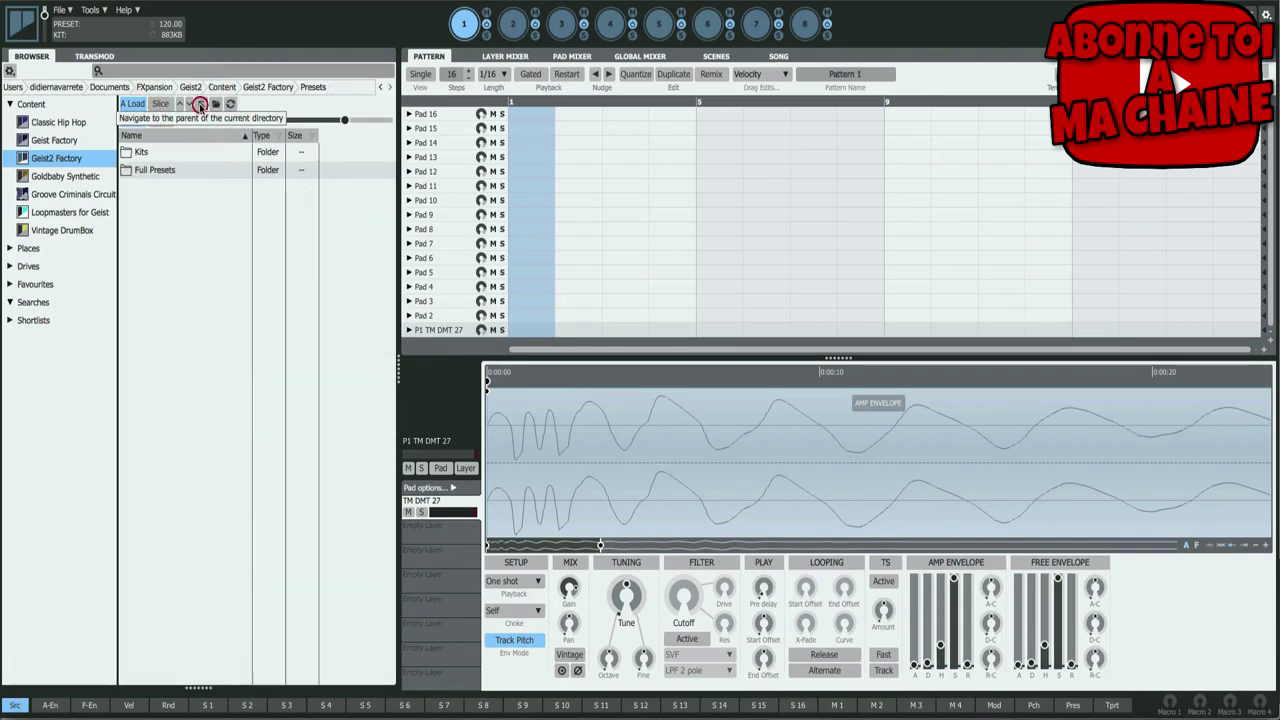
pyautogui.click(200, 106)
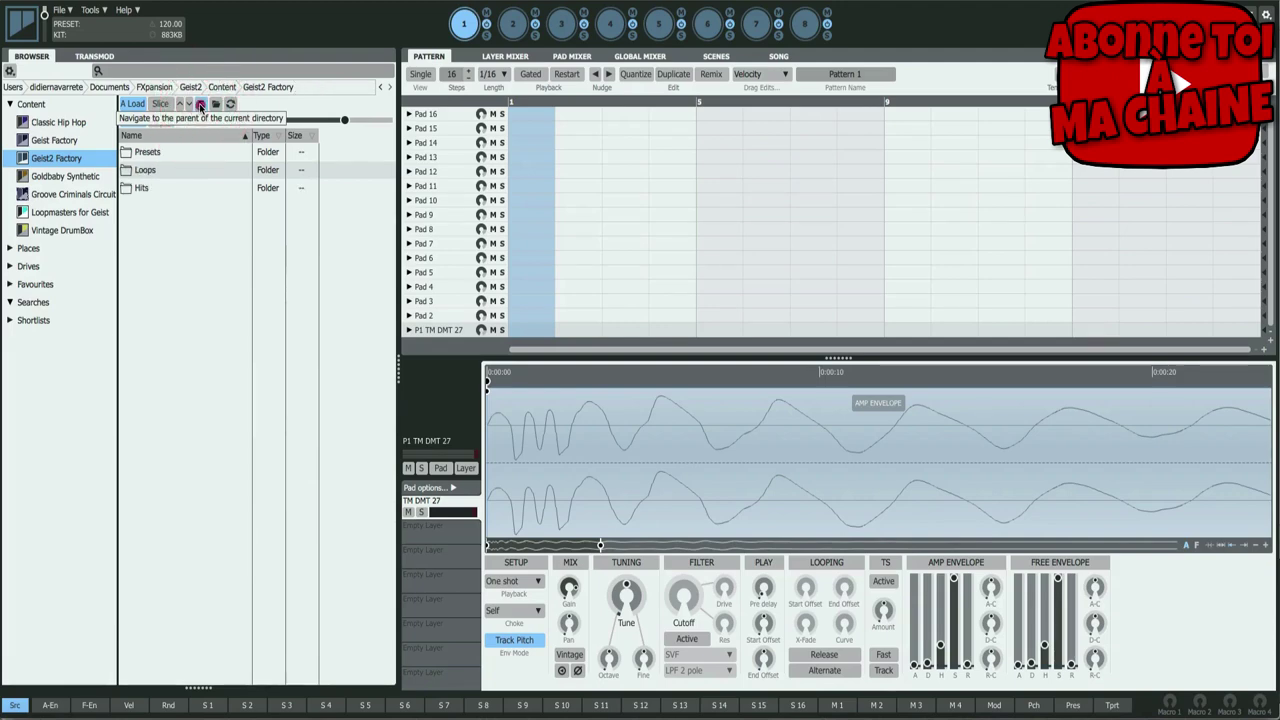
pyautogui.click(200, 106)
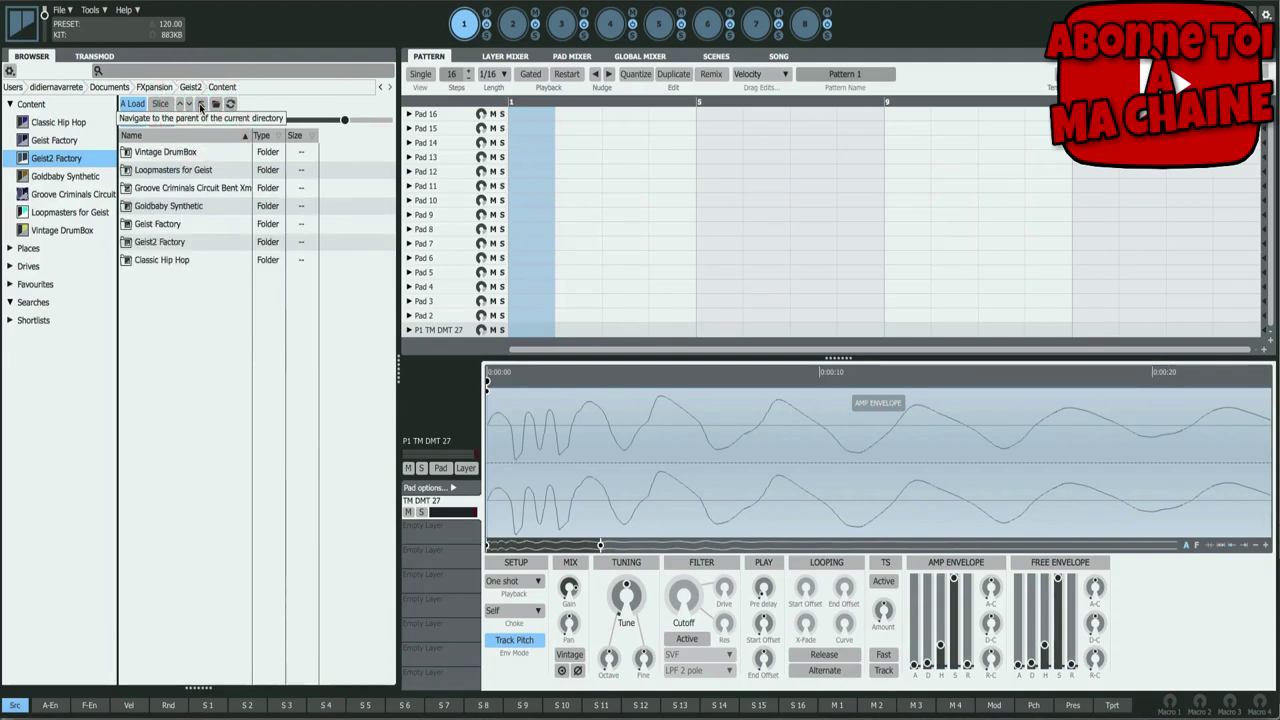
# - Give Geist2 Factory an orange colour label and Vintage DrumBox a green one in the Content list
pyautogui.rightClick(65, 161)
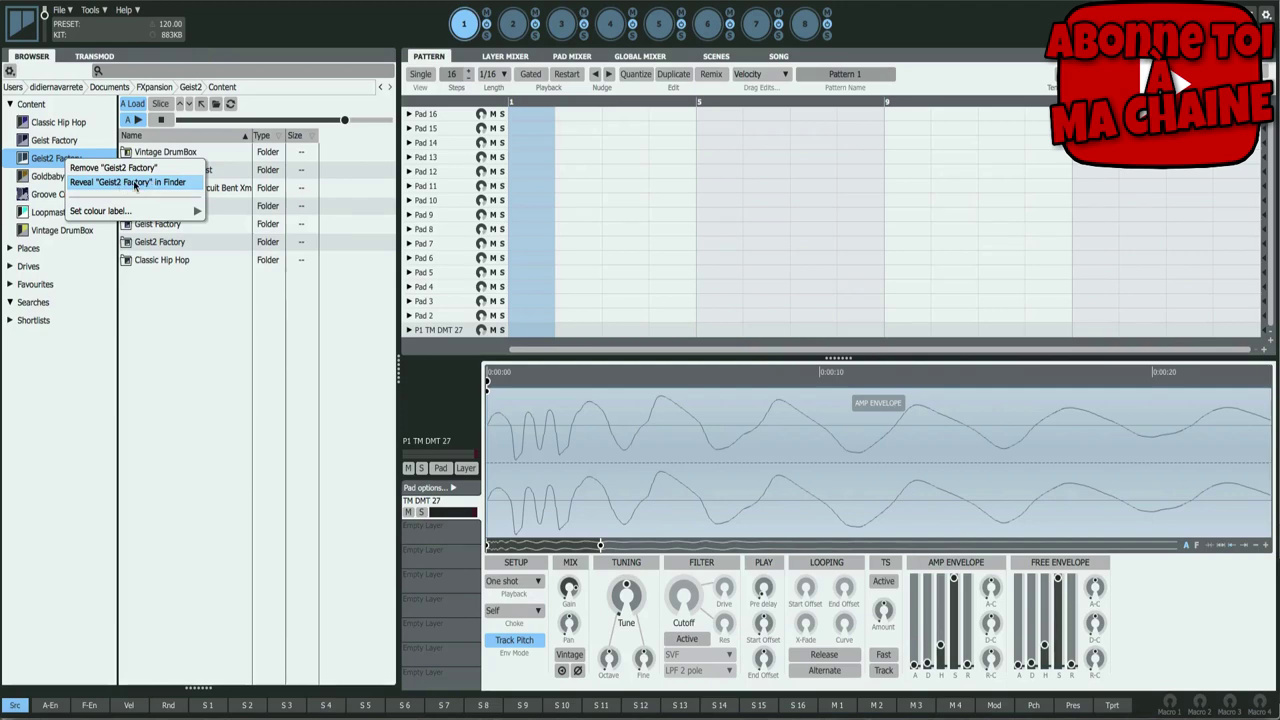
pyautogui.moveTo(129, 215)
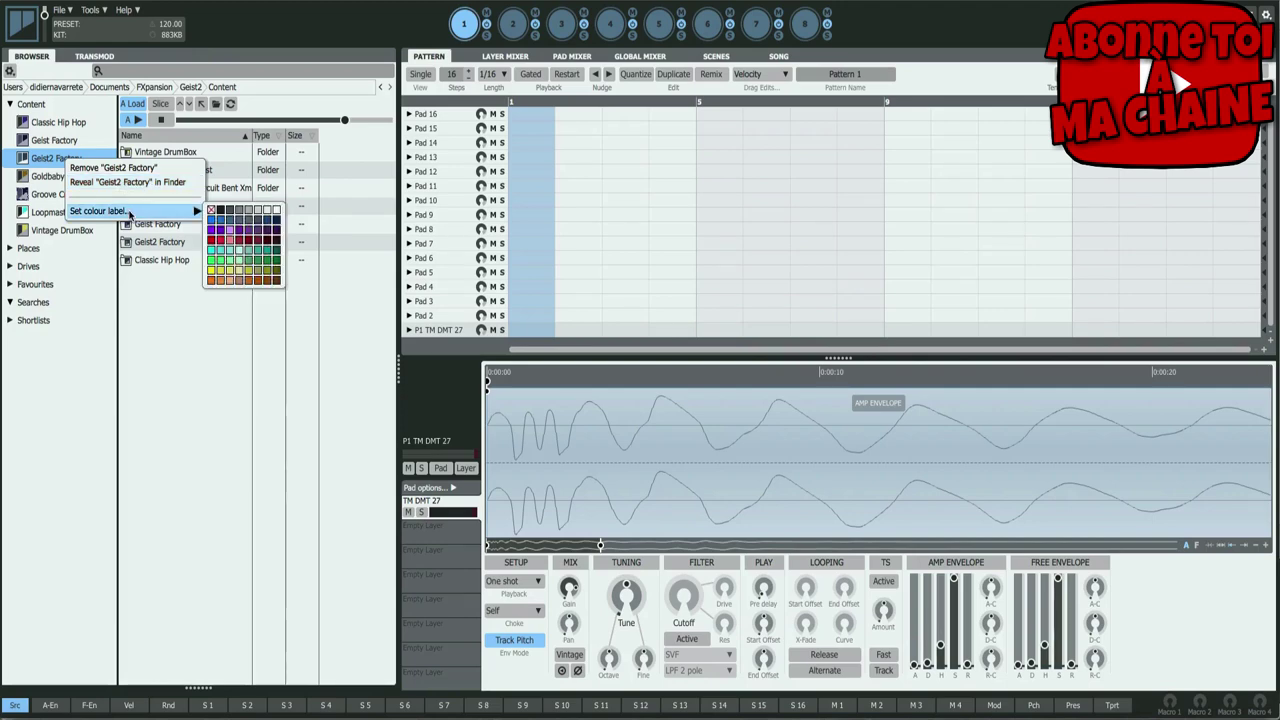
pyautogui.click(210, 279)
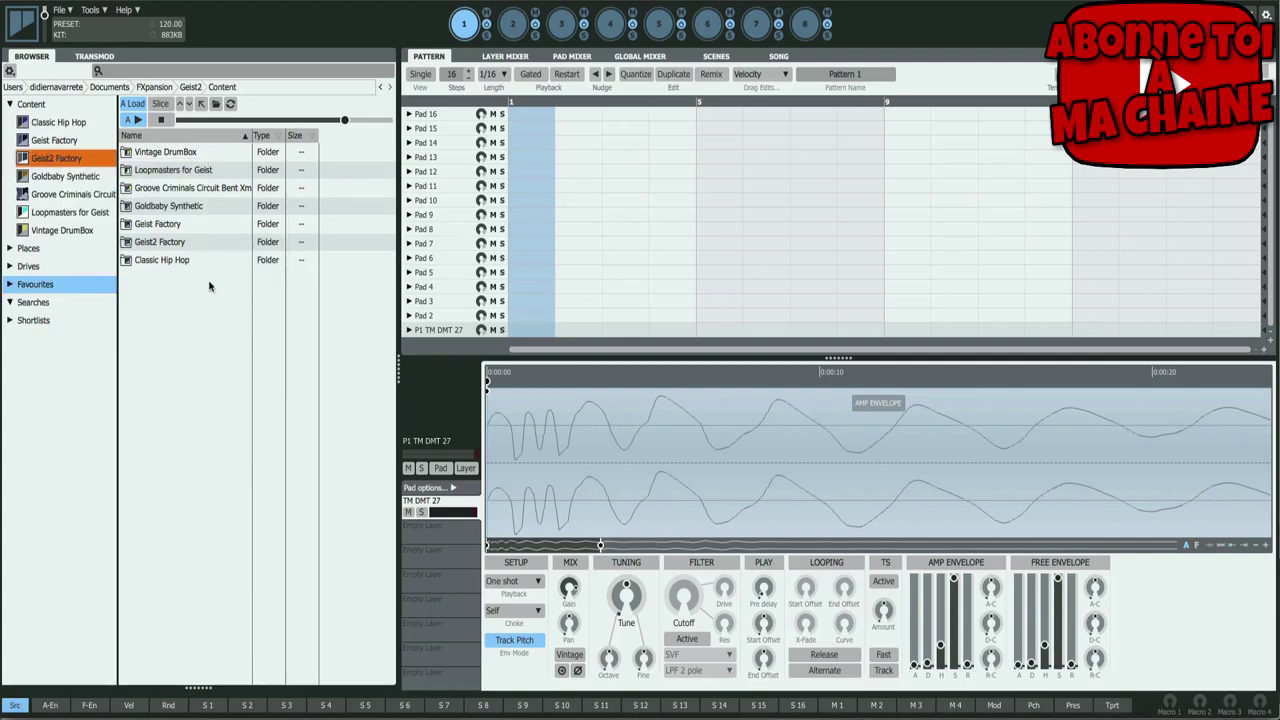
pyautogui.click(79, 232)
pyautogui.rightClick(79, 234)
pyautogui.moveTo(226, 285)
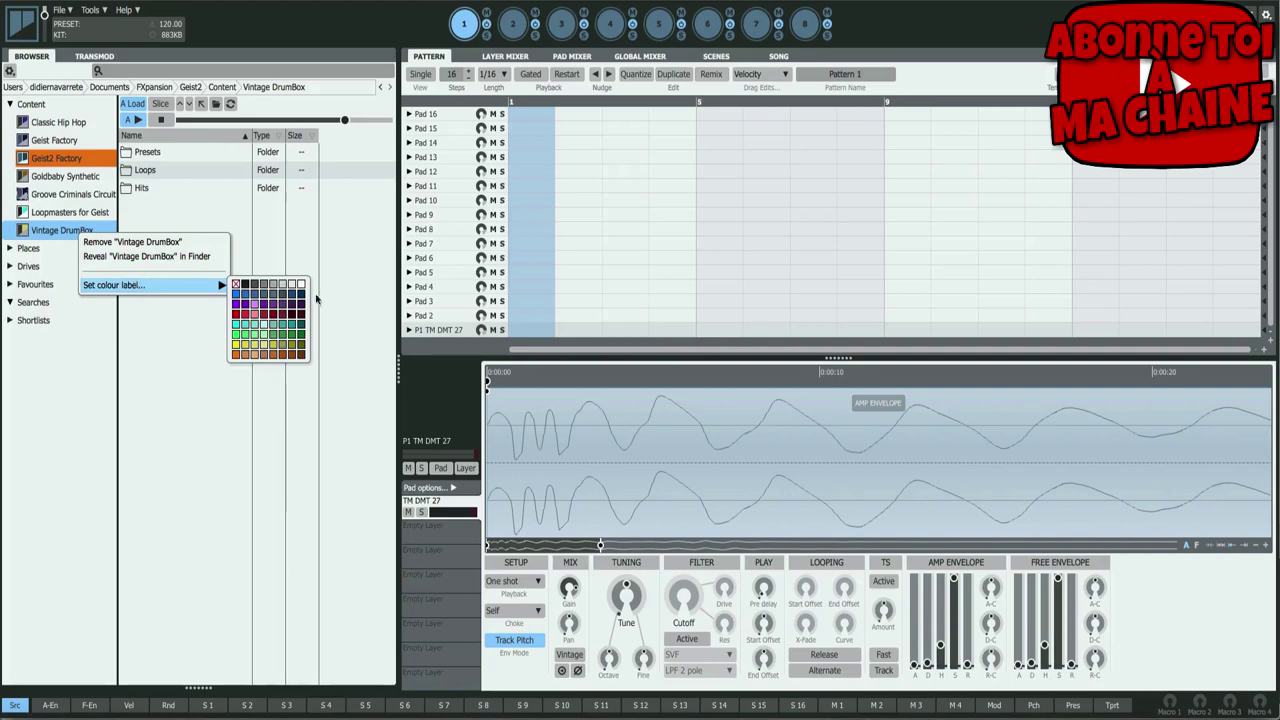
pyautogui.click(275, 335)
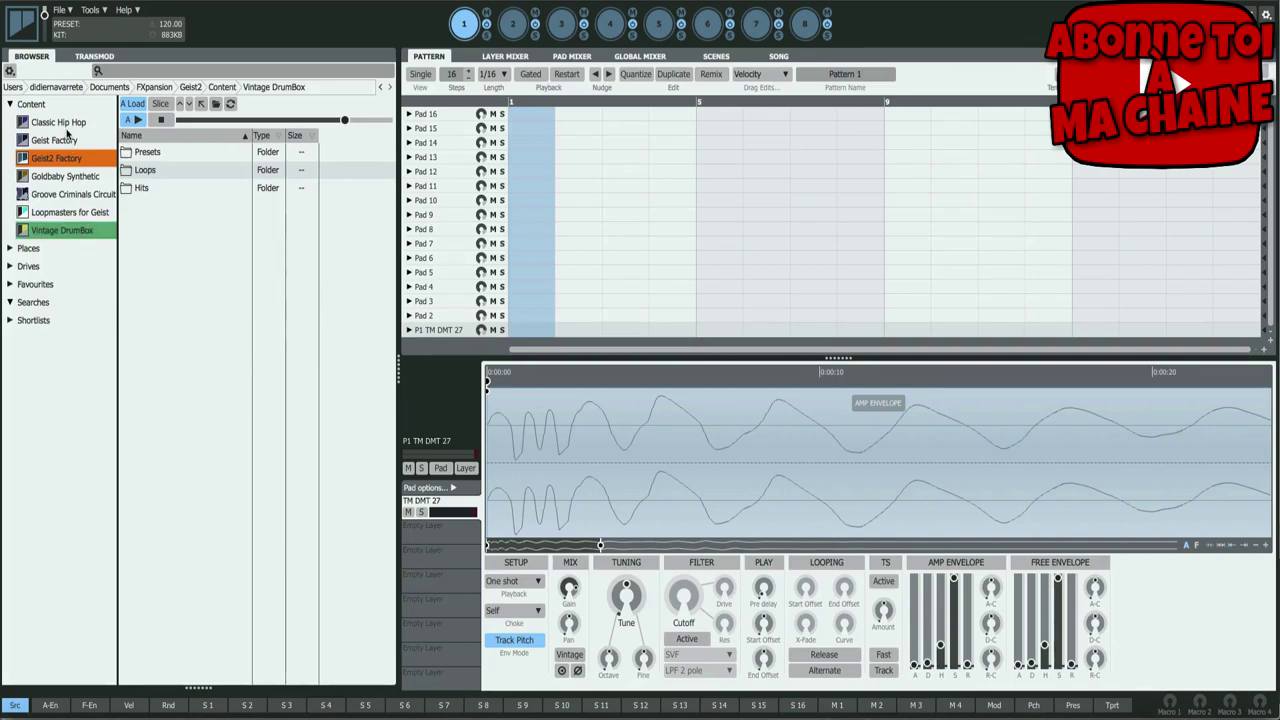
# - Give Classic Hip Hop a blue colour label and Geist Factory a red one
pyautogui.rightClick(66, 126)
pyautogui.moveTo(106, 180)
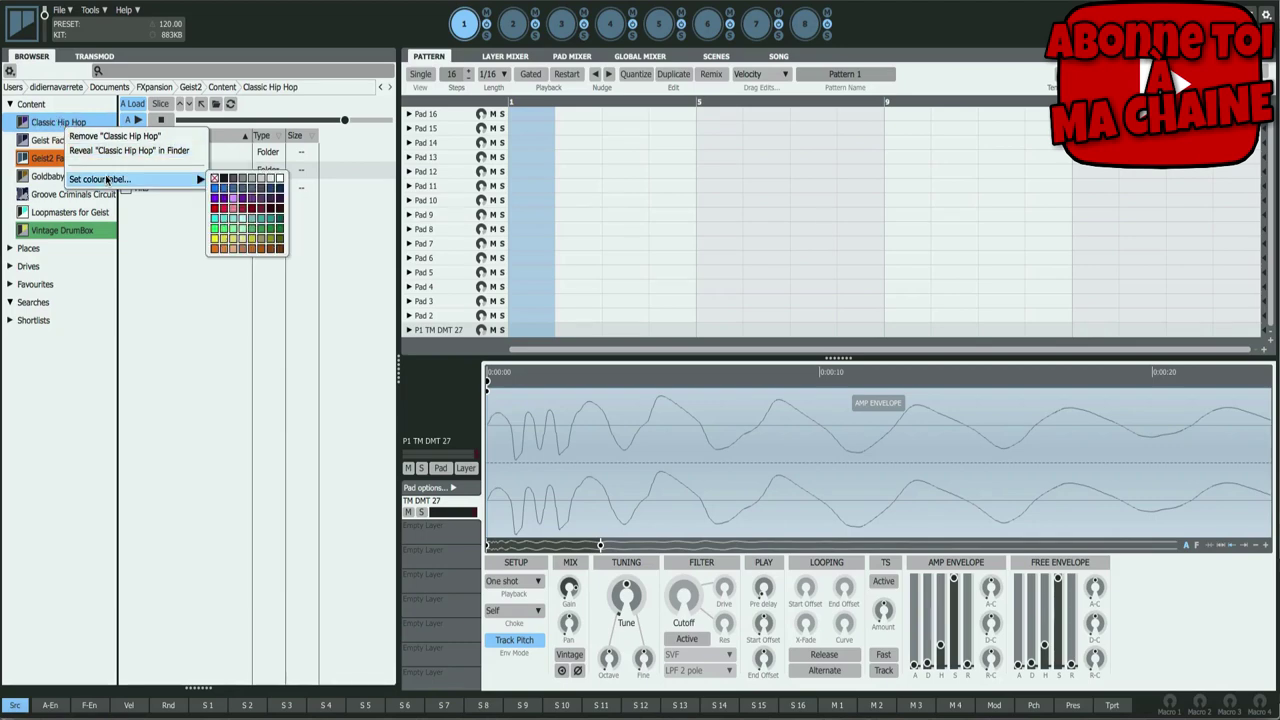
pyautogui.click(221, 189)
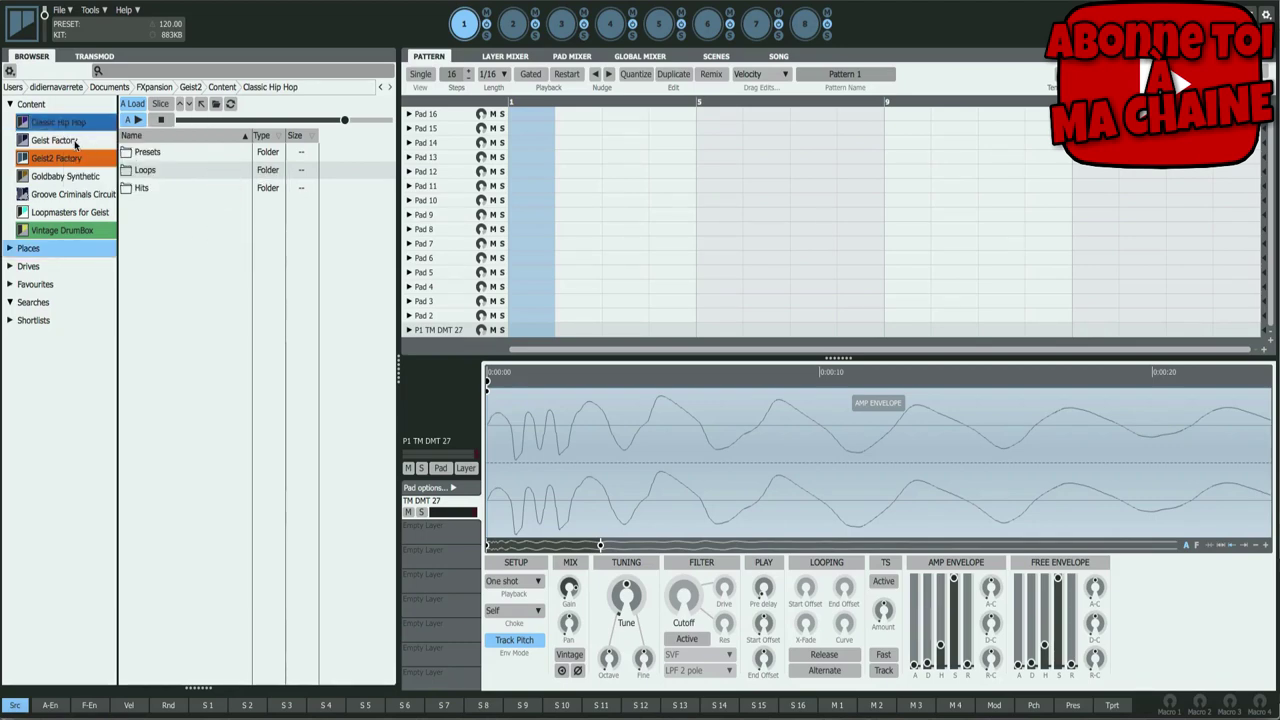
pyautogui.click(75, 142)
pyautogui.rightClick(75, 142)
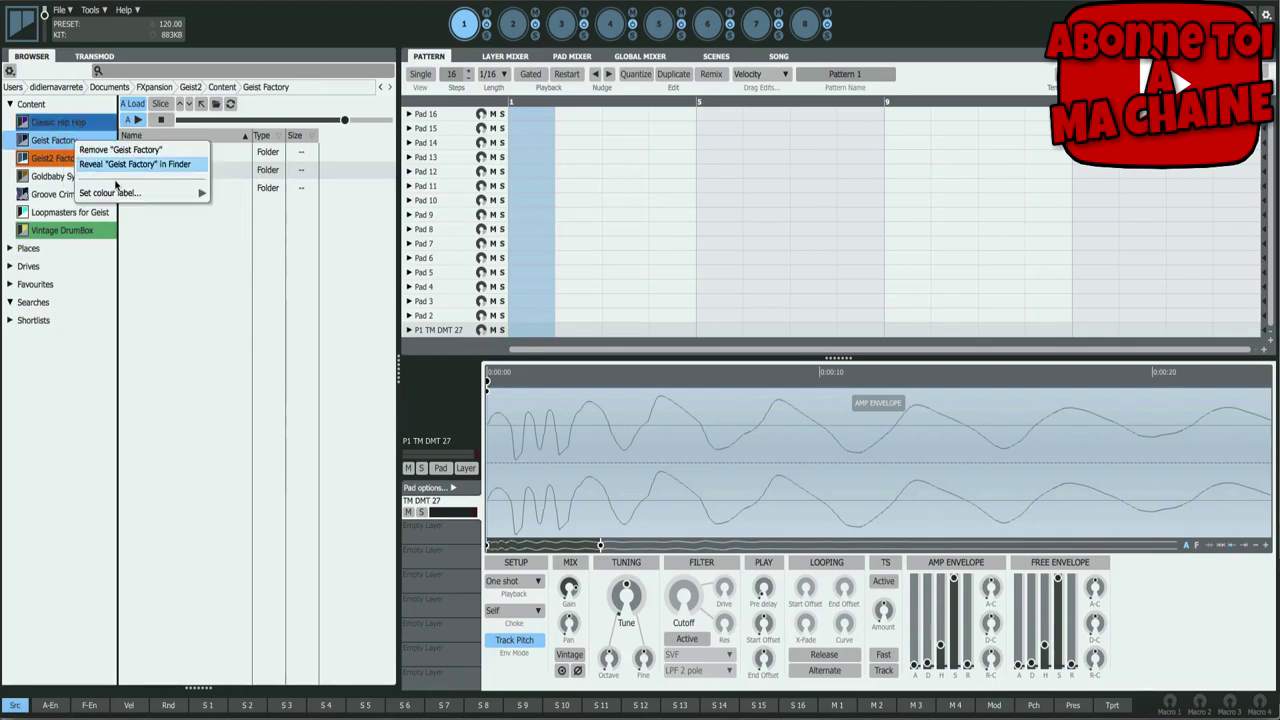
pyautogui.moveTo(118, 192)
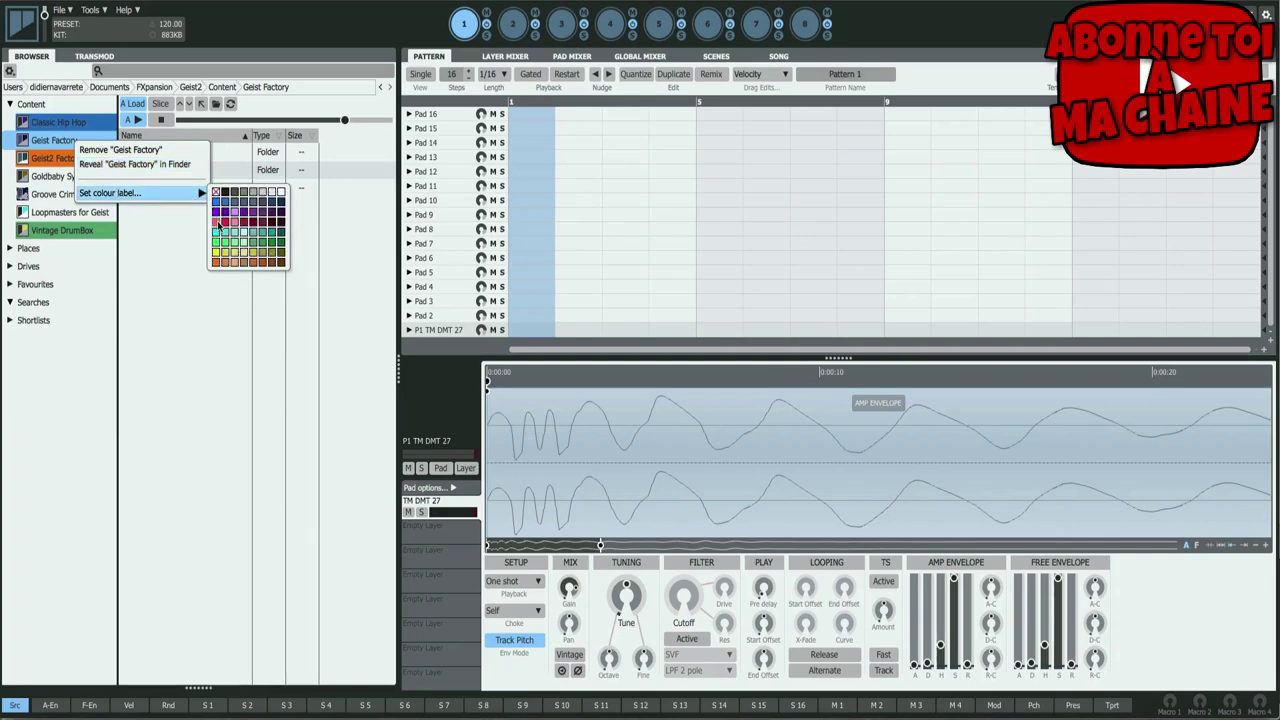
pyautogui.click(218, 224)
# - Try a dark purple and a dark green colour label on Goldbaby Synthetic
pyautogui.click(67, 179)
pyautogui.rightClick(67, 179)
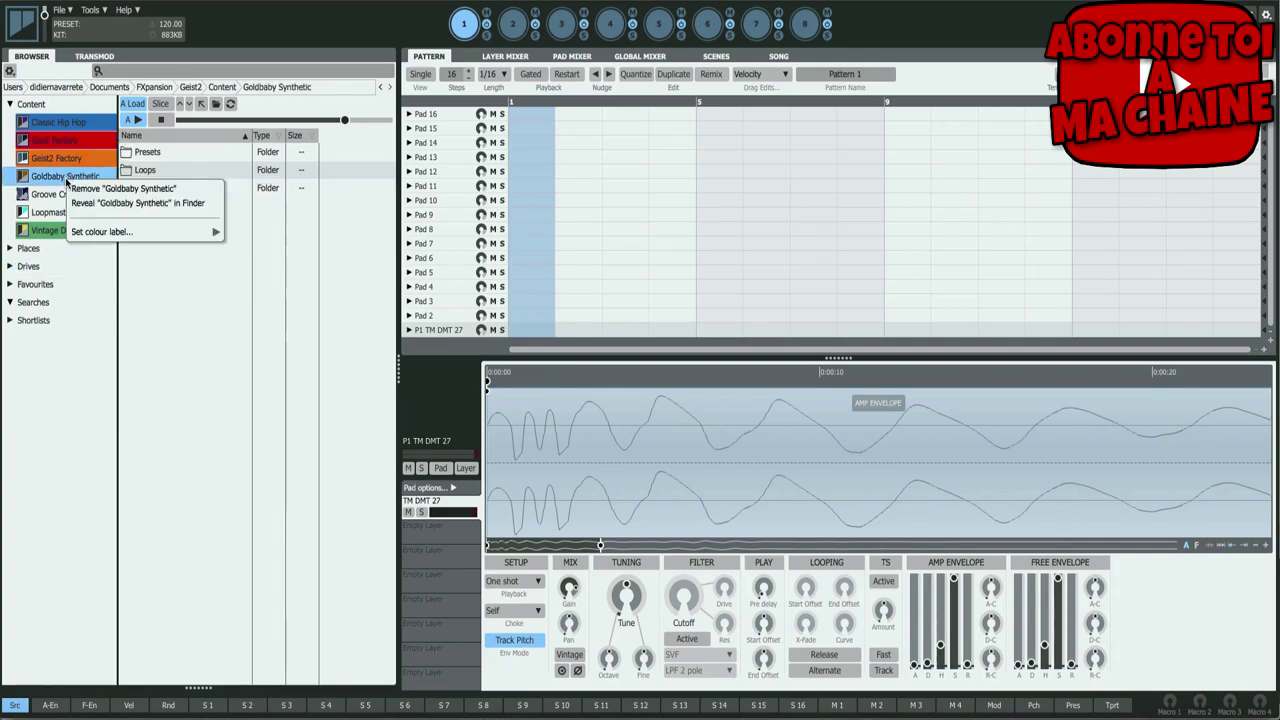
pyautogui.moveTo(160, 231)
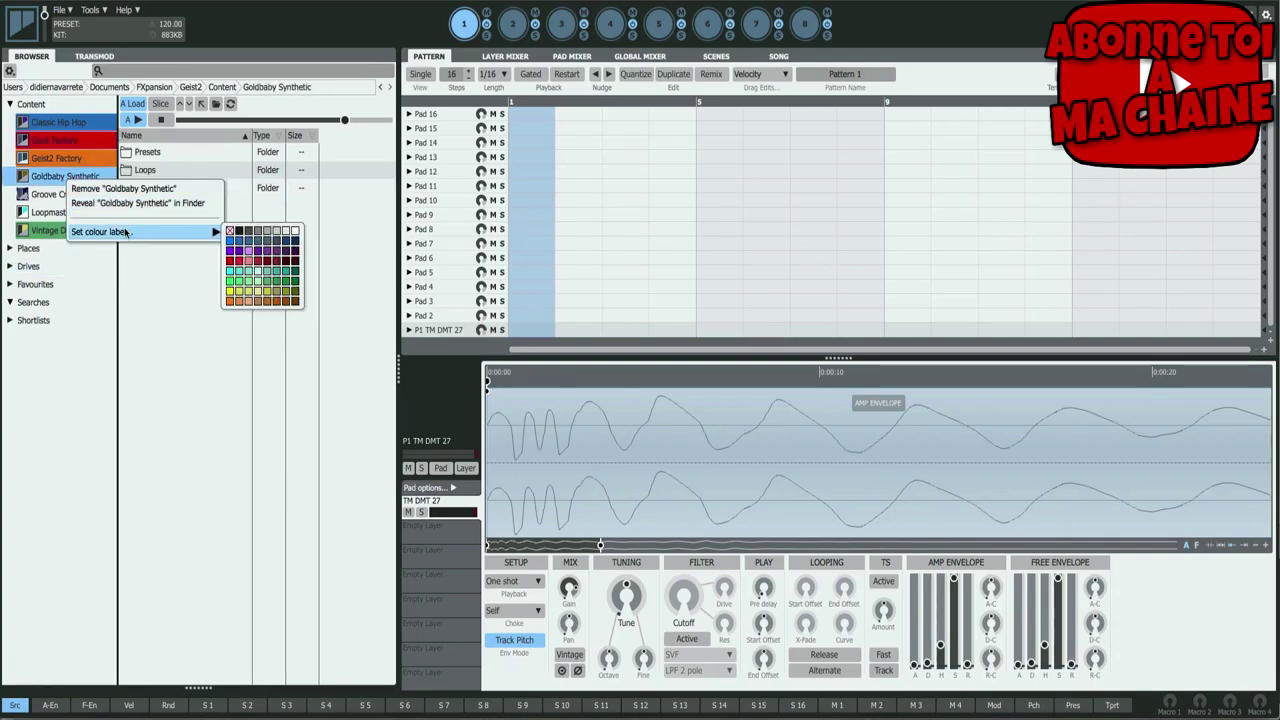
pyautogui.click(294, 251)
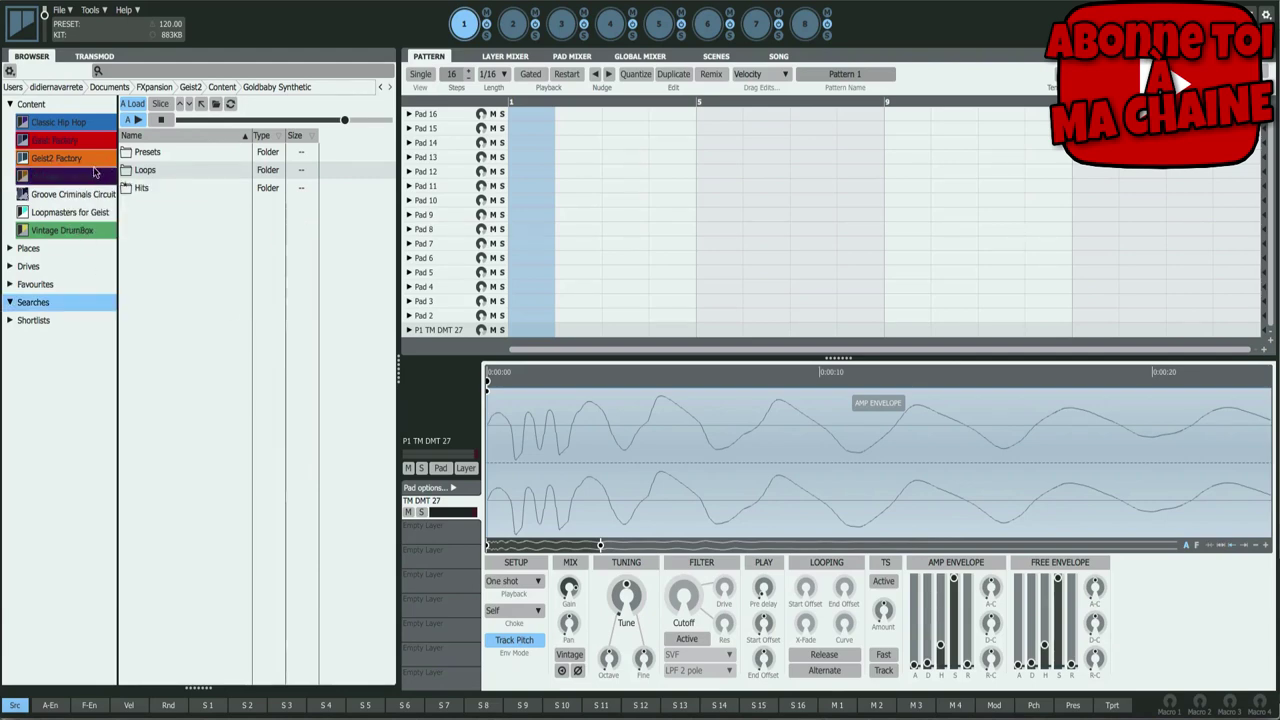
pyautogui.rightClick(58, 182)
pyautogui.moveTo(115, 232)
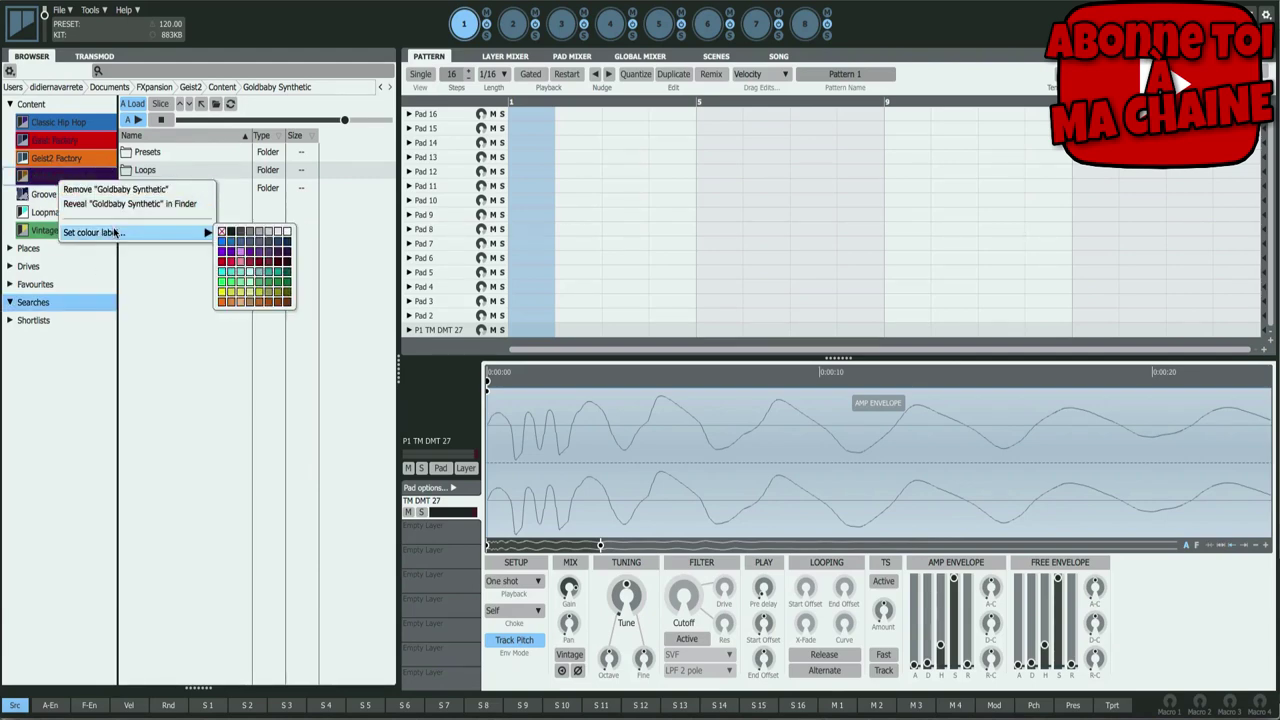
pyautogui.click(288, 284)
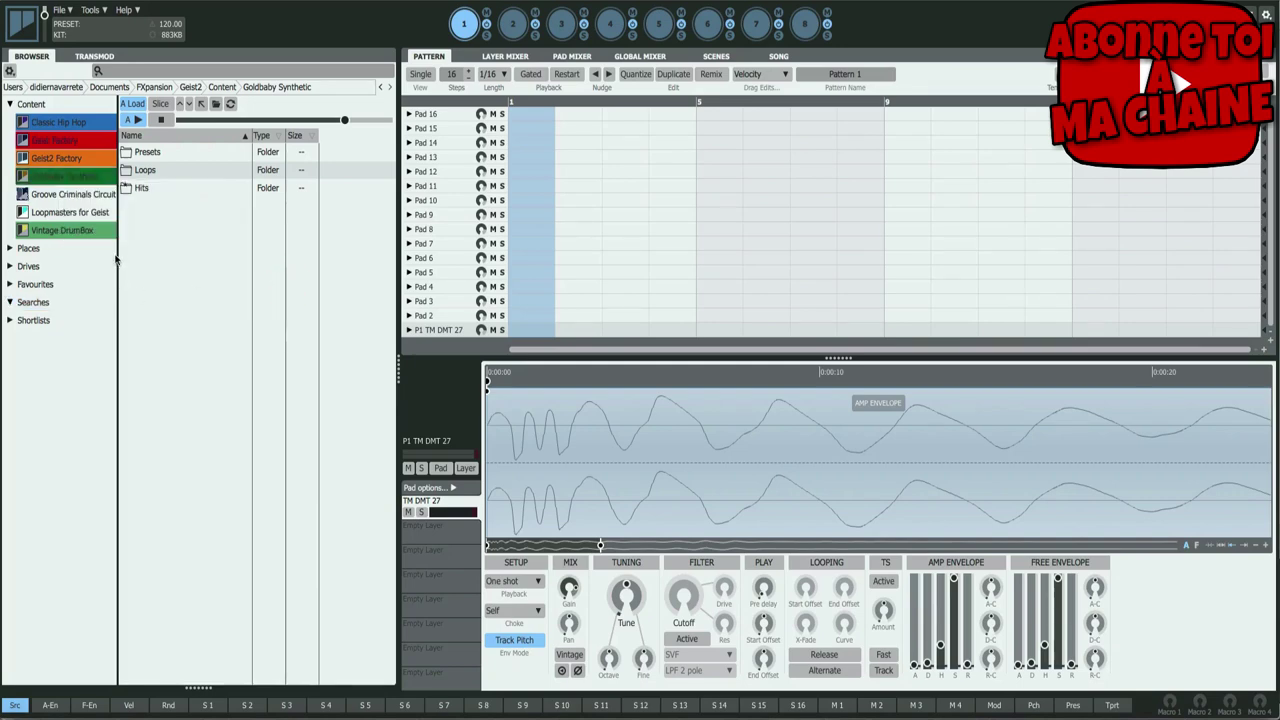
# - Set the colour label of Goldbaby Synthetic to light teal
pyautogui.rightClick(82, 178)
pyautogui.moveTo(160, 230)
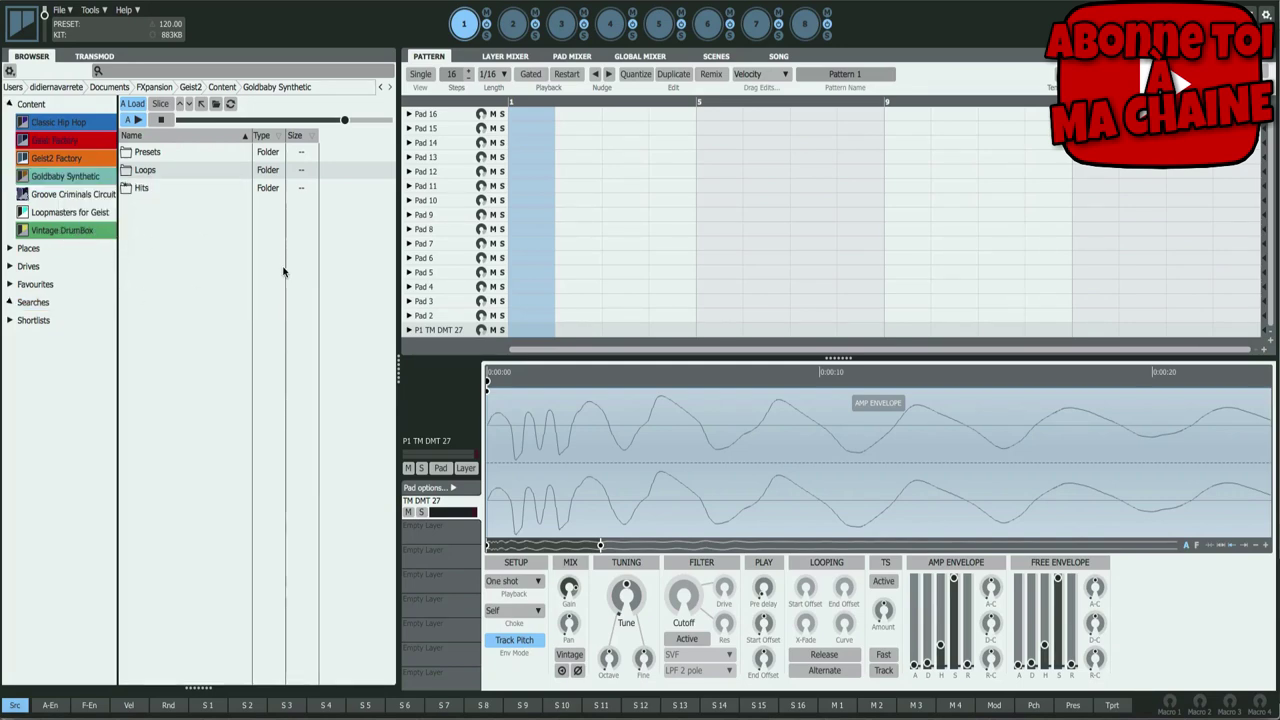
pyautogui.click(288, 268)
# - Expand the shortlists and label Kick Didguitare red and Snare Didiguitare orange
pyautogui.click(8, 322)
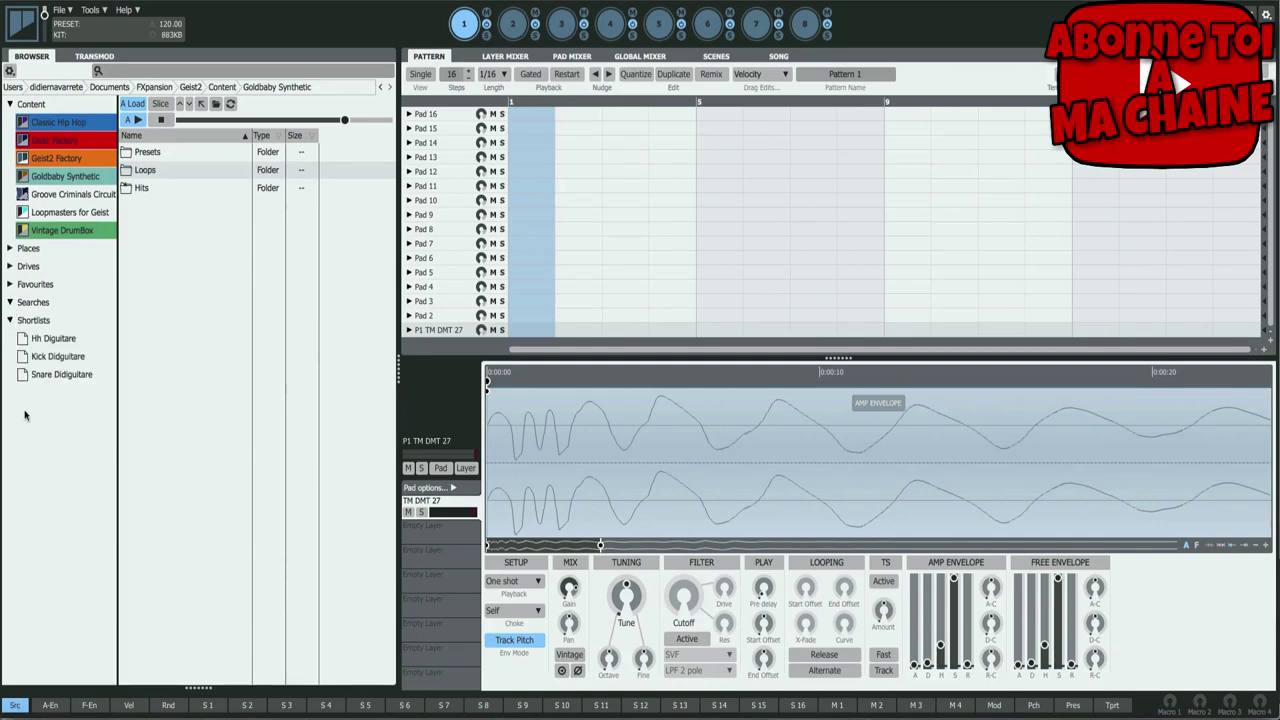
pyautogui.rightClick(59, 355)
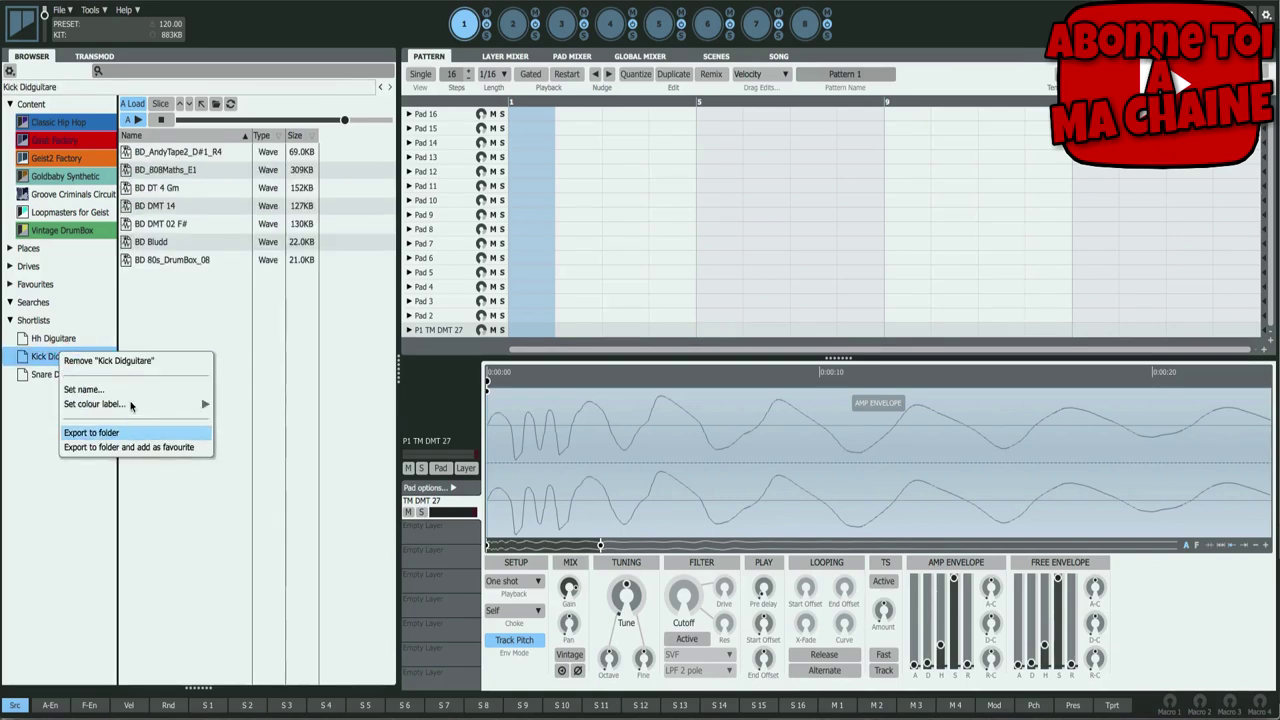
pyautogui.moveTo(130, 404)
pyautogui.click(218, 436)
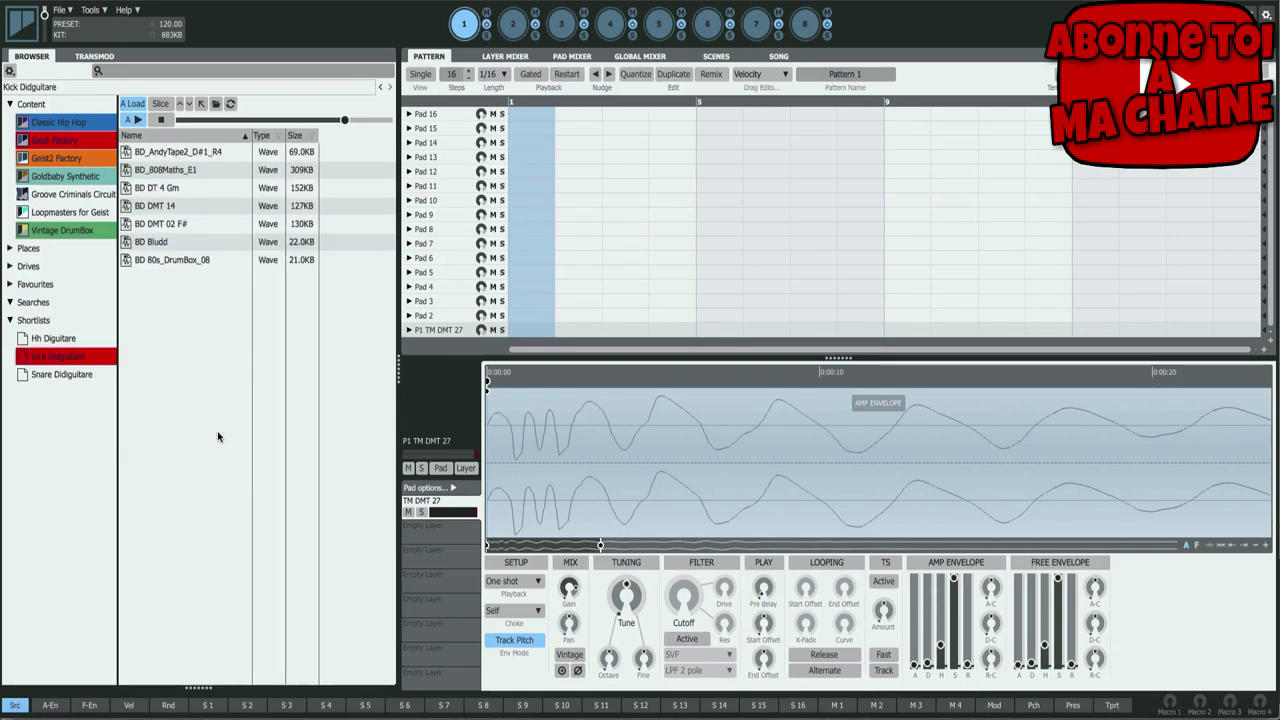
pyautogui.click(63, 374)
pyautogui.rightClick(63, 374)
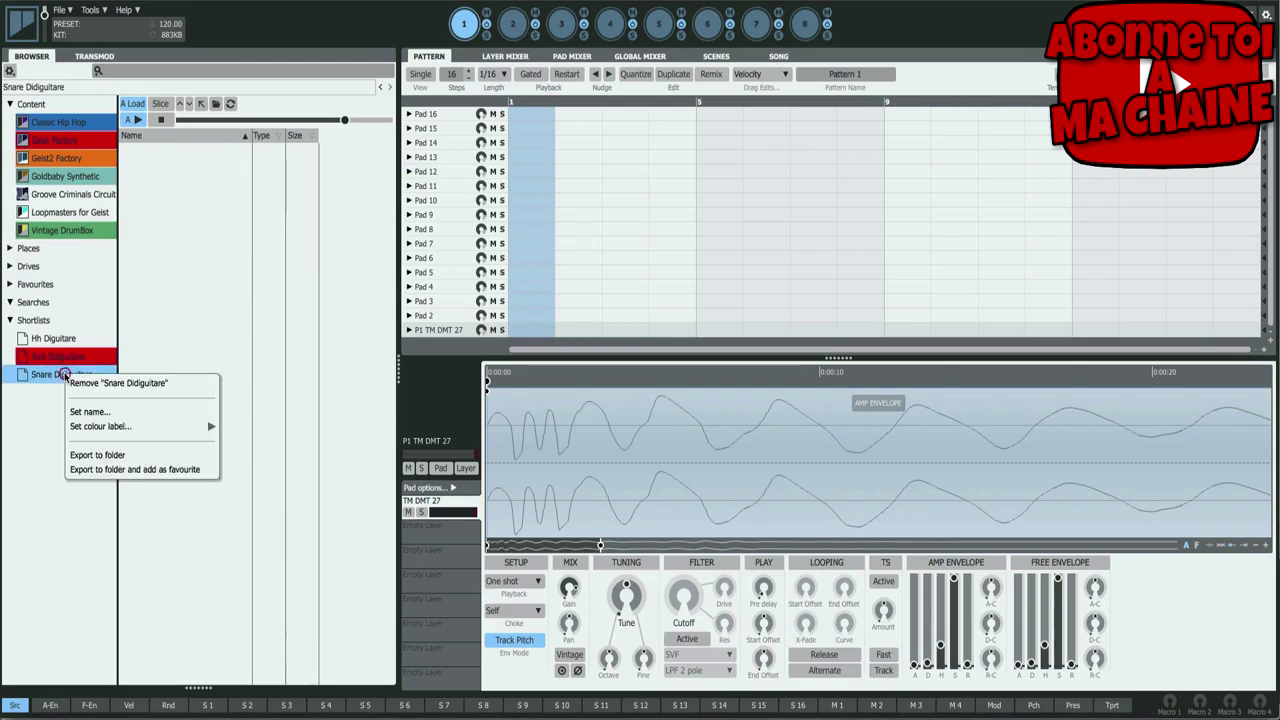
pyautogui.moveTo(140, 428)
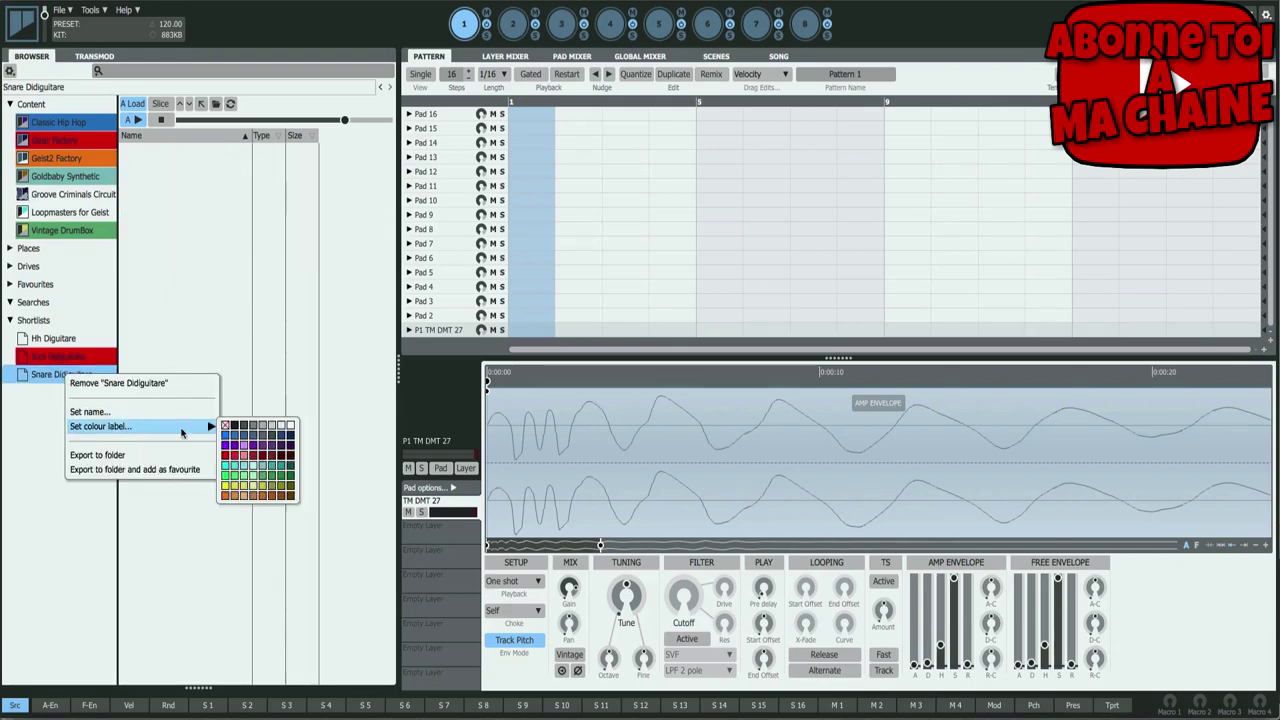
pyautogui.click(226, 494)
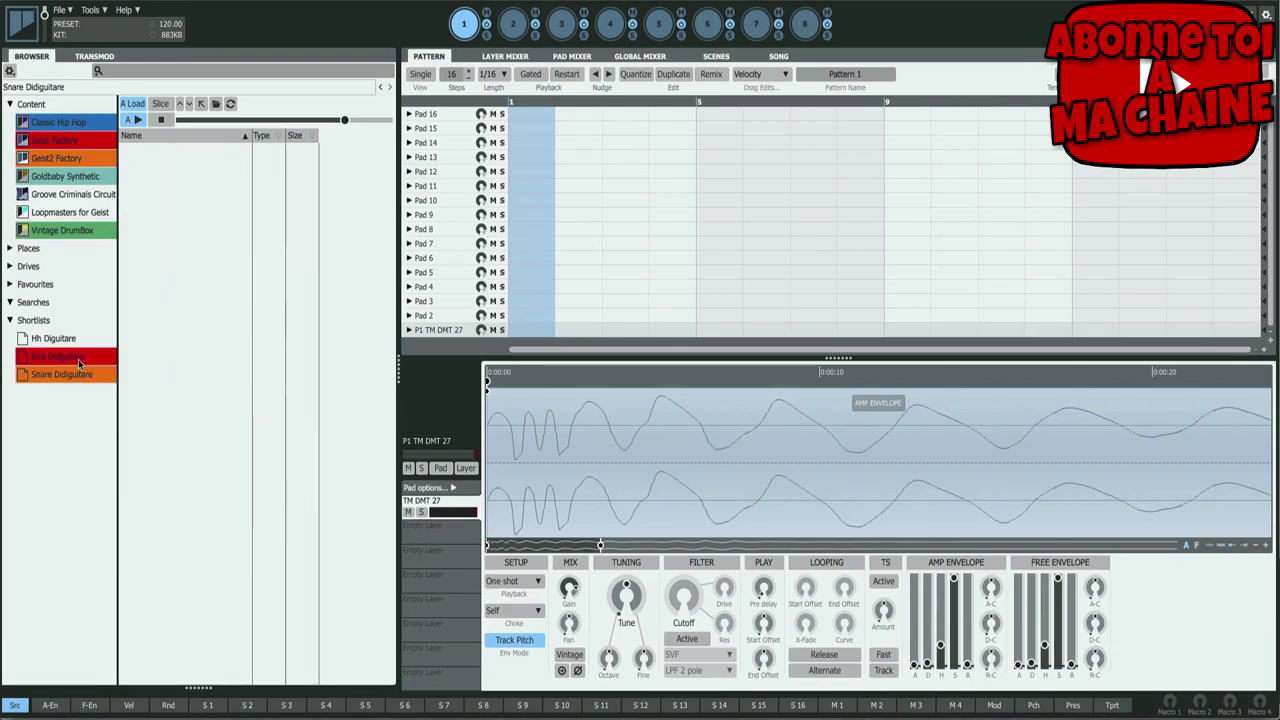
# - Give the Hh Diguitare shortlist a yellow colour label
pyautogui.click(68, 339)
pyautogui.rightClick(68, 339)
pyautogui.moveTo(124, 400)
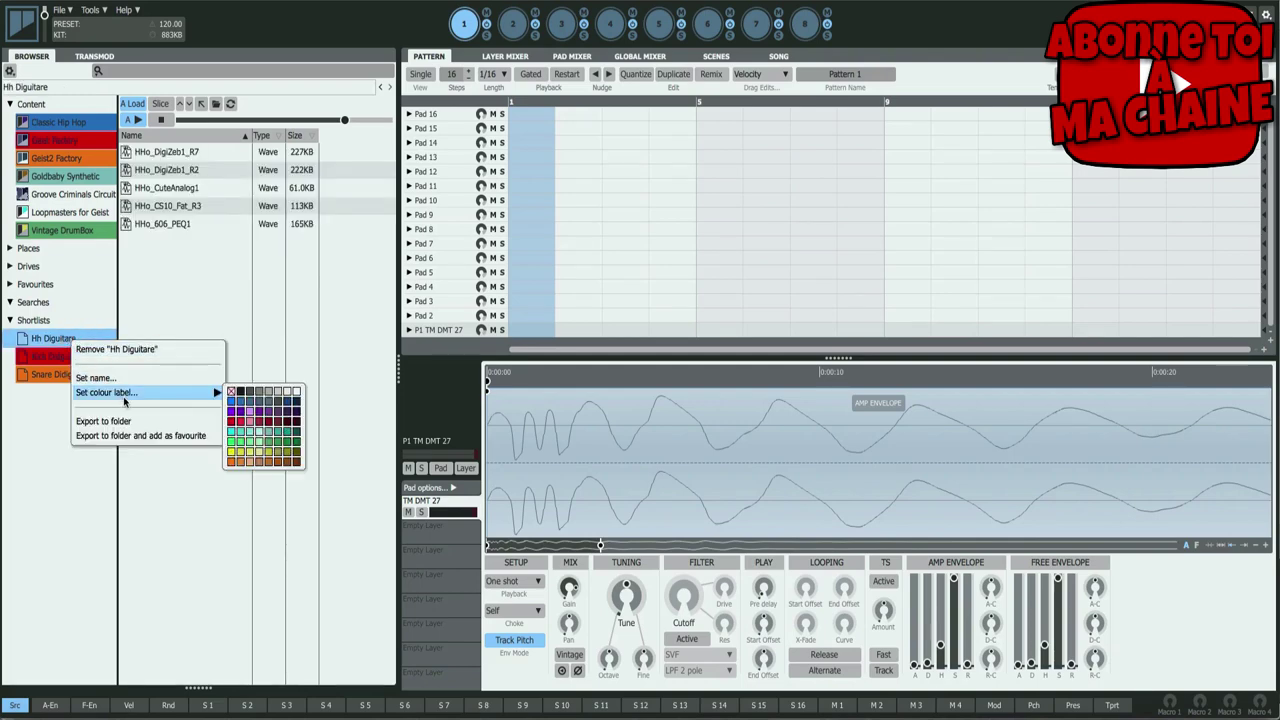
pyautogui.click(241, 451)
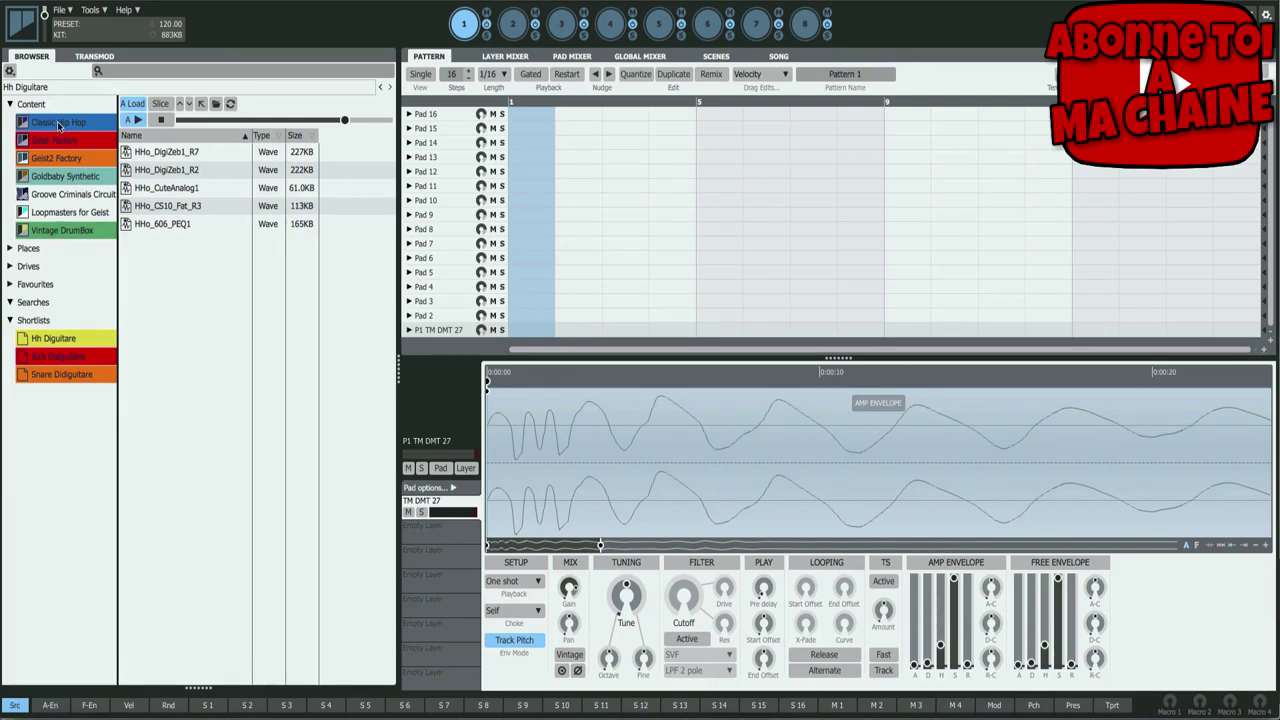
# - Audition HHo_DigiZeb1_R7 in the Hh Diguitare shortlist and look over the sample's reveal and shortlist options
pyautogui.rightClick(58, 124)
pyautogui.click(167, 170)
pyautogui.click(165, 153)
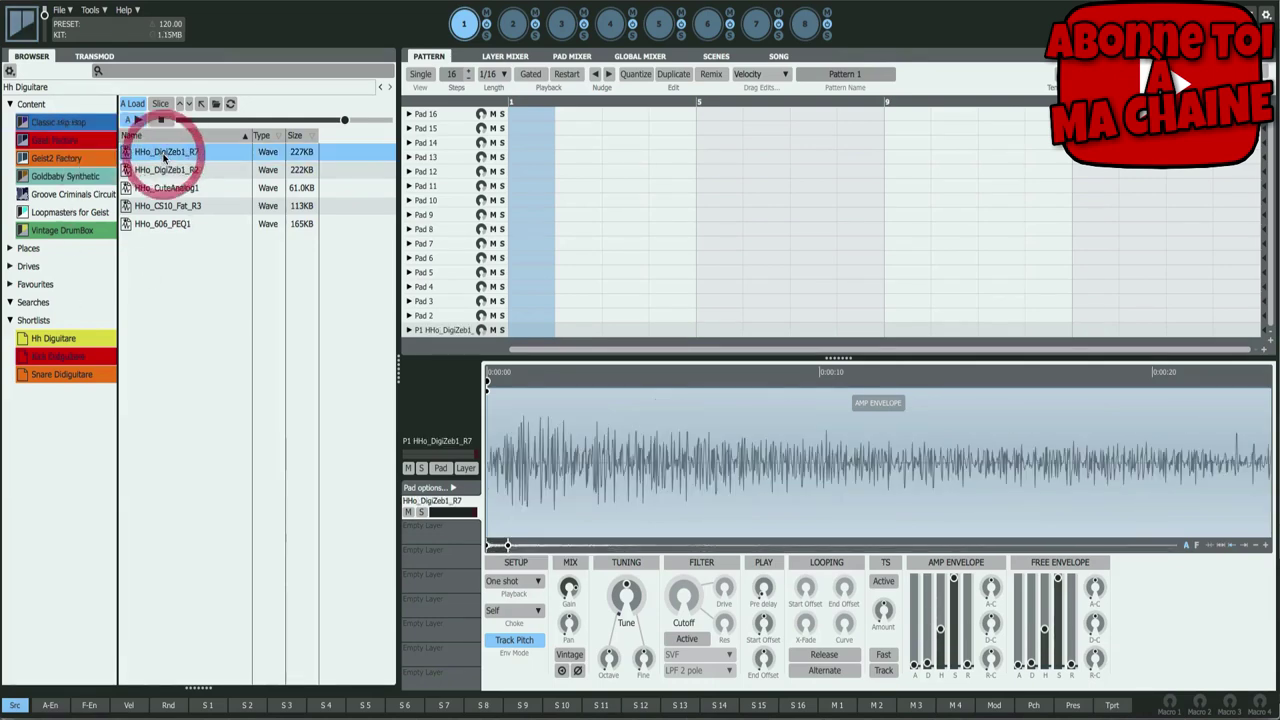
pyautogui.rightClick(165, 155)
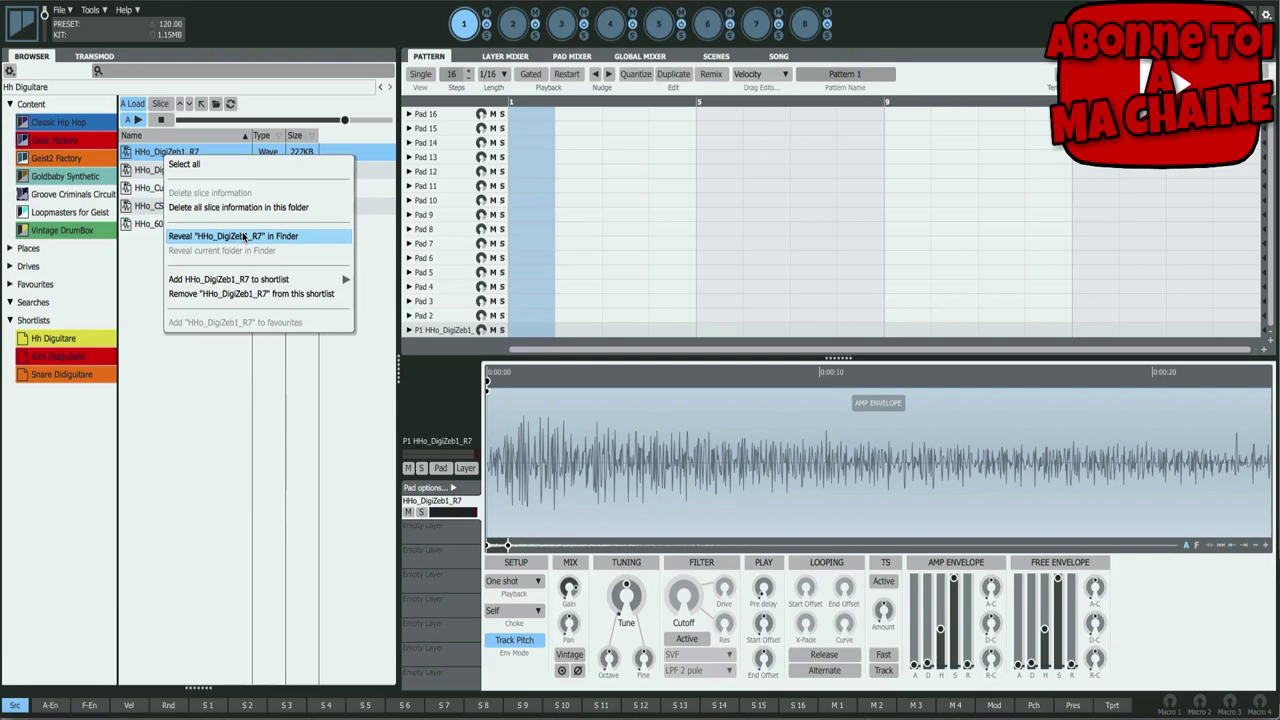
pyautogui.moveTo(238, 283)
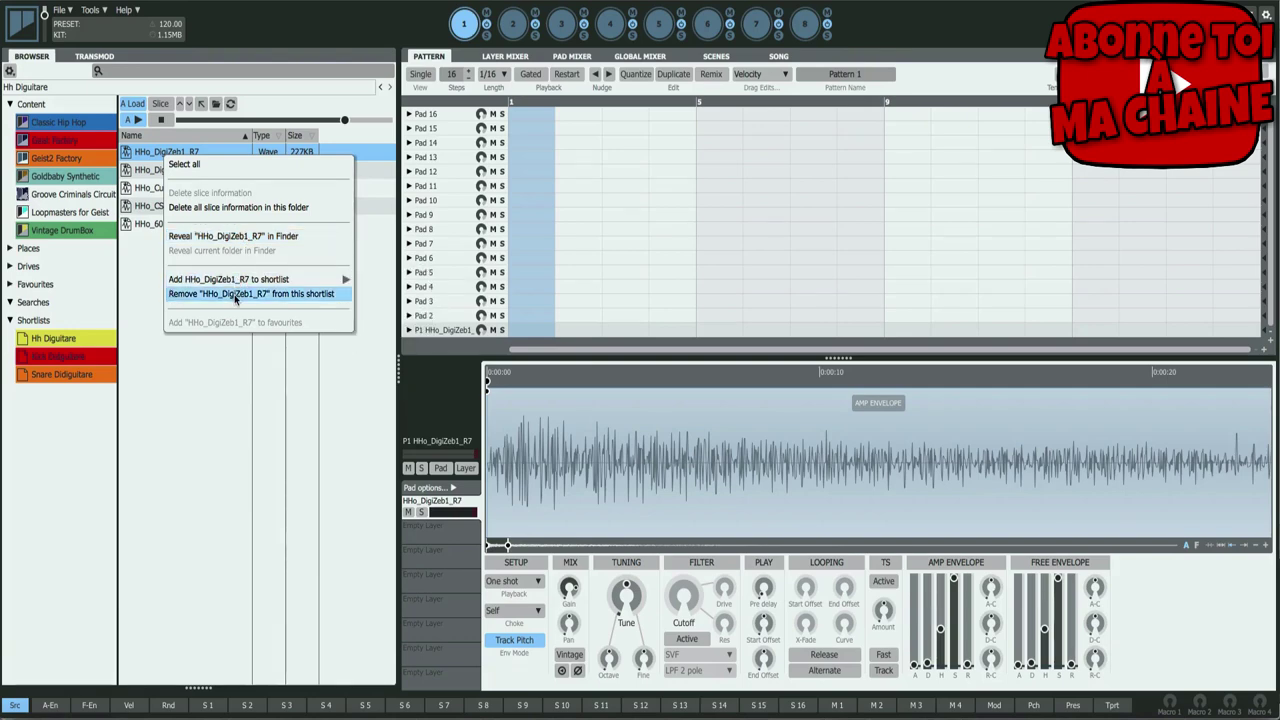
pyautogui.click(253, 58)
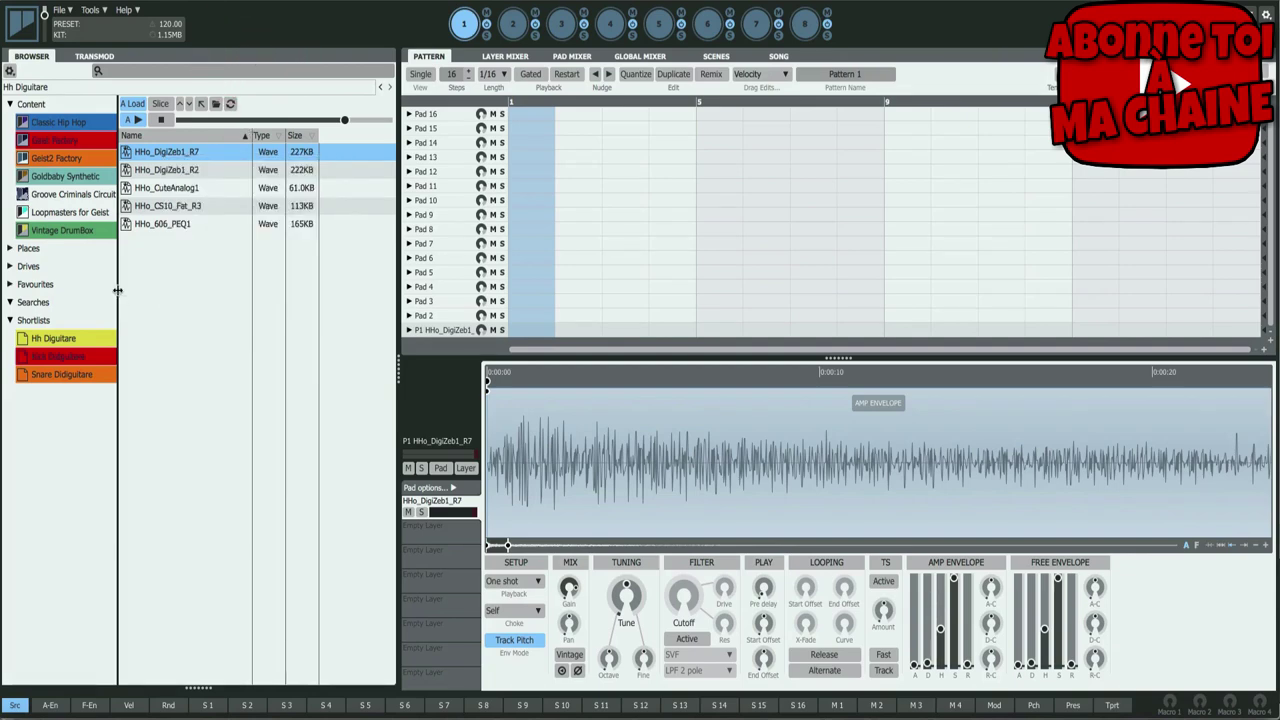
# - Widen the source list beside the file list
pyautogui.moveTo(118, 290); pyautogui.dragTo(170, 297)
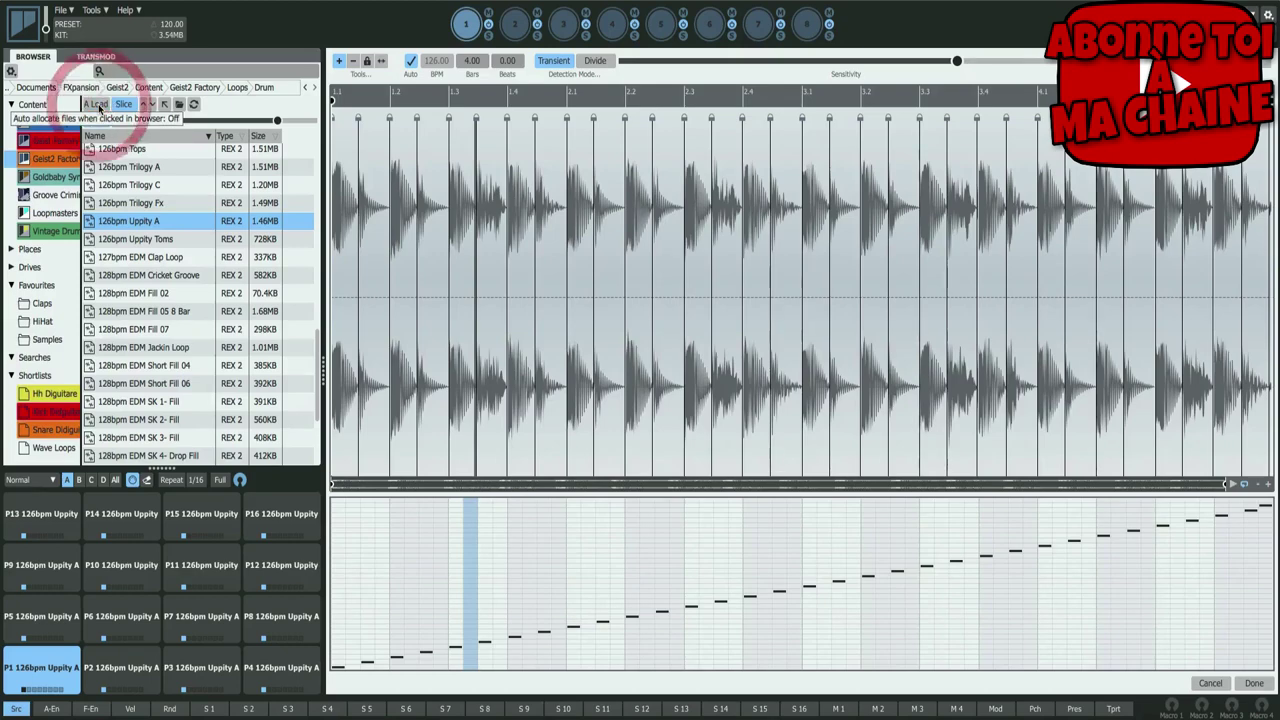
# - Turn off Slice mode and audition the loop 128bpm EDM Fill 02 in the Drum folder
pyautogui.click(124, 105)
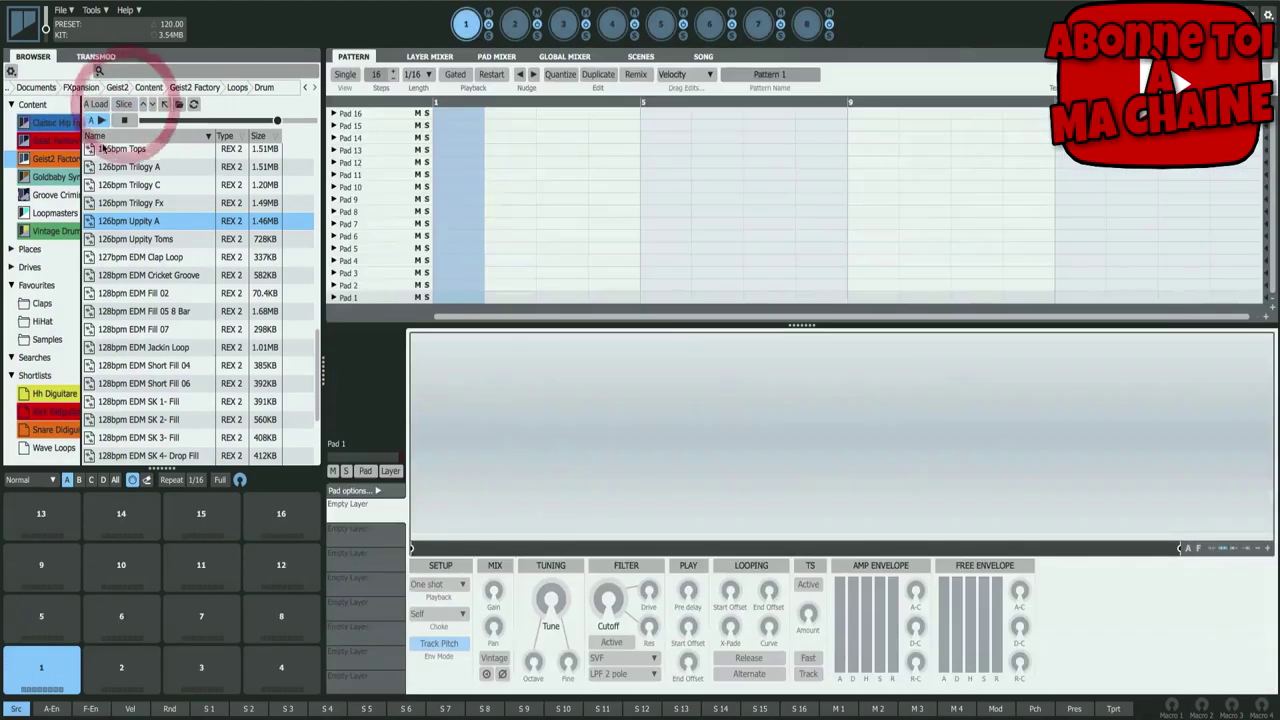
pyautogui.click(127, 293)
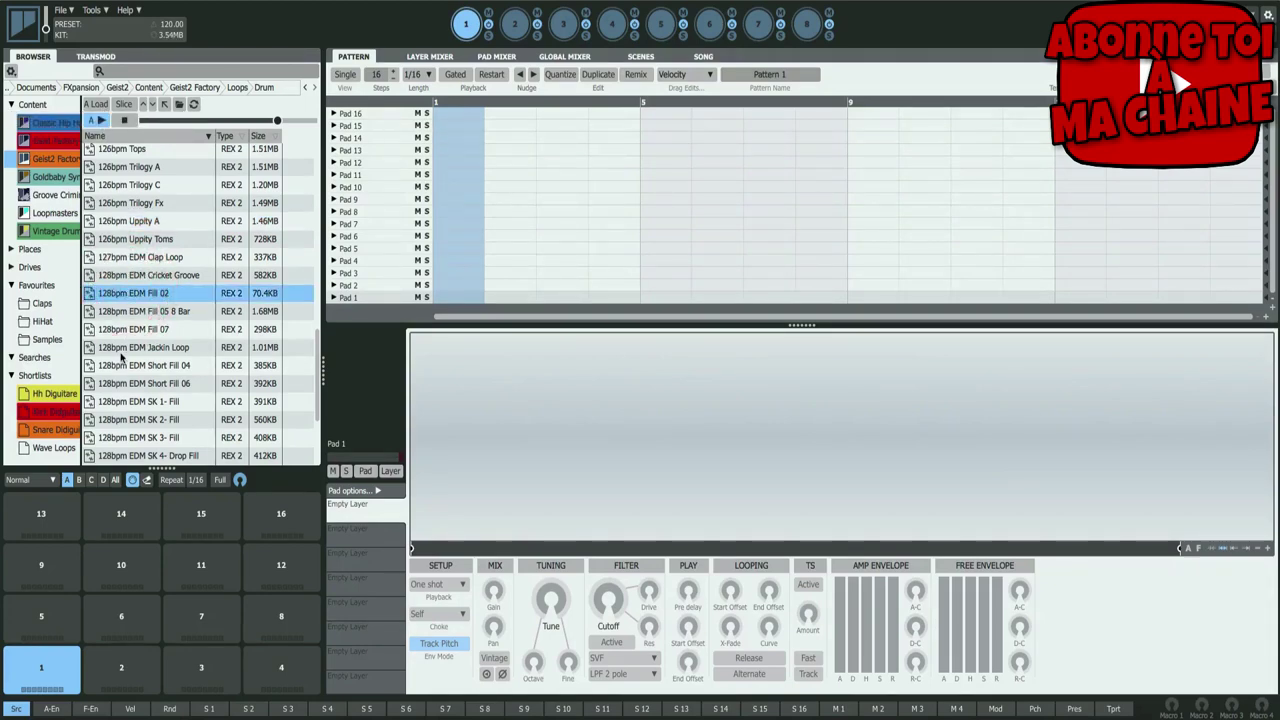
# - Turn on auto-load, load the loop 128bpm EDM Fill 05 8 Bar onto pad 1 and stop its preview
pyautogui.click(95, 104)
pyautogui.click(131, 311)
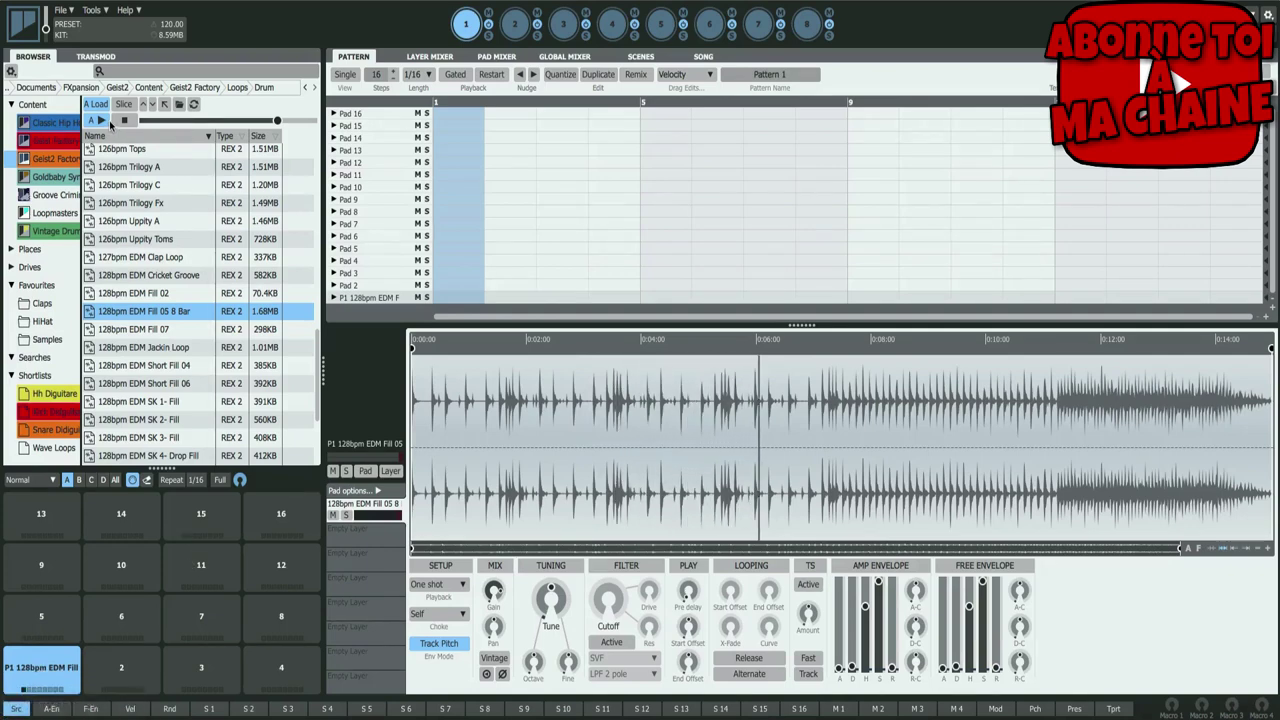
pyautogui.click(124, 120)
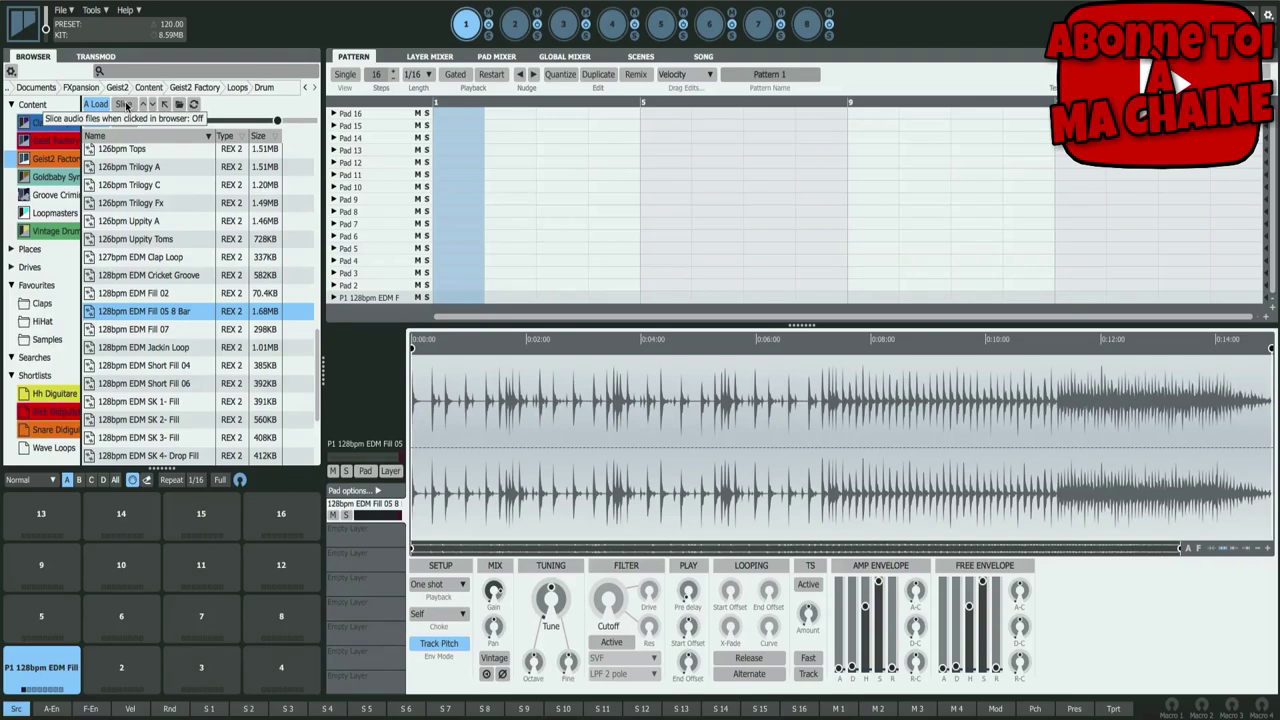
# - Turn on Slice mode, slice 128bpm EDM Fill 05 8 Bar across the pads and audition several of its early slices
pyautogui.click(124, 105)
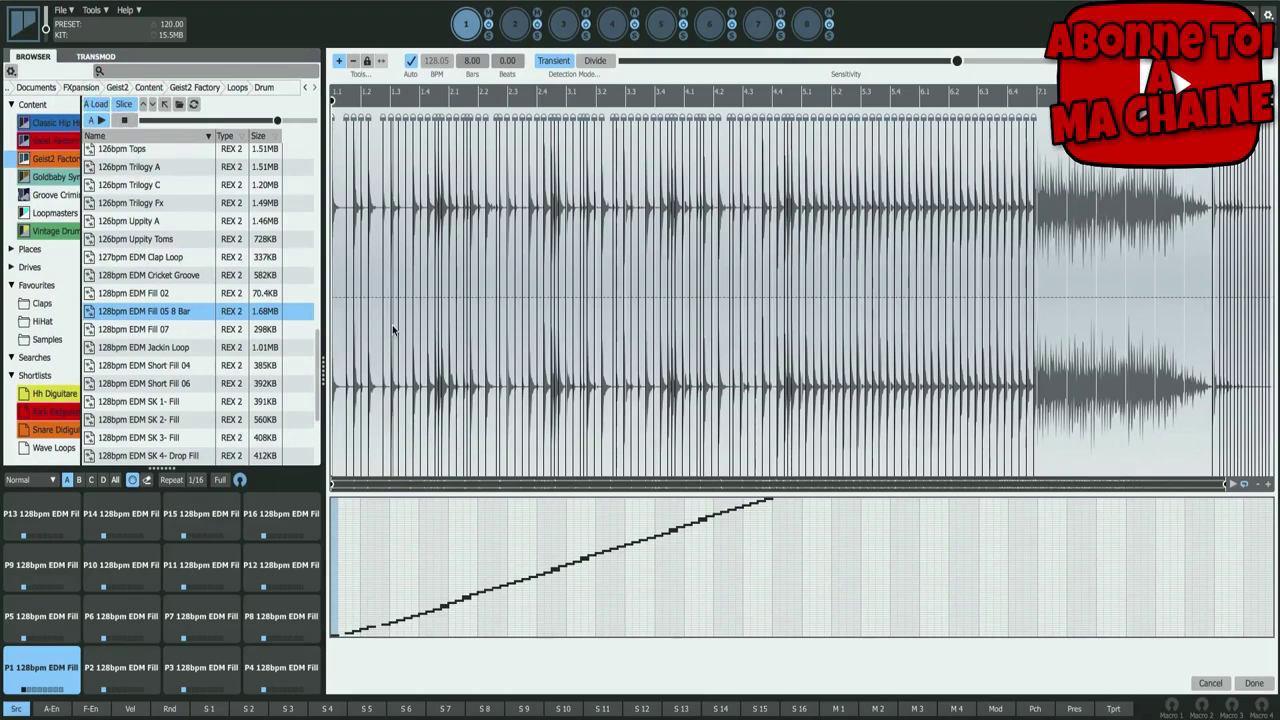
pyautogui.click(336, 332)
pyautogui.click(443, 330)
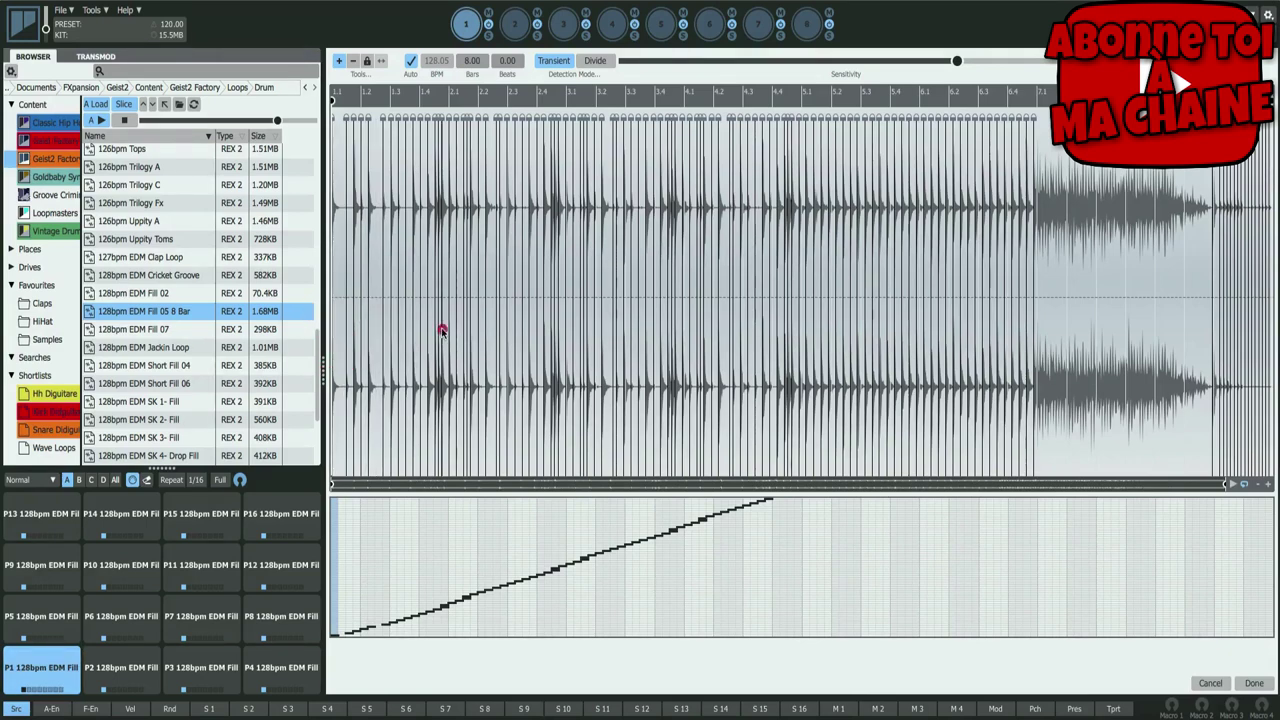
pyautogui.click(540, 330)
# - Slice the loop 126bpm Uppity A from the Drum folder across the pads and stop its preview
pyautogui.scroll(-3, 190, 334)
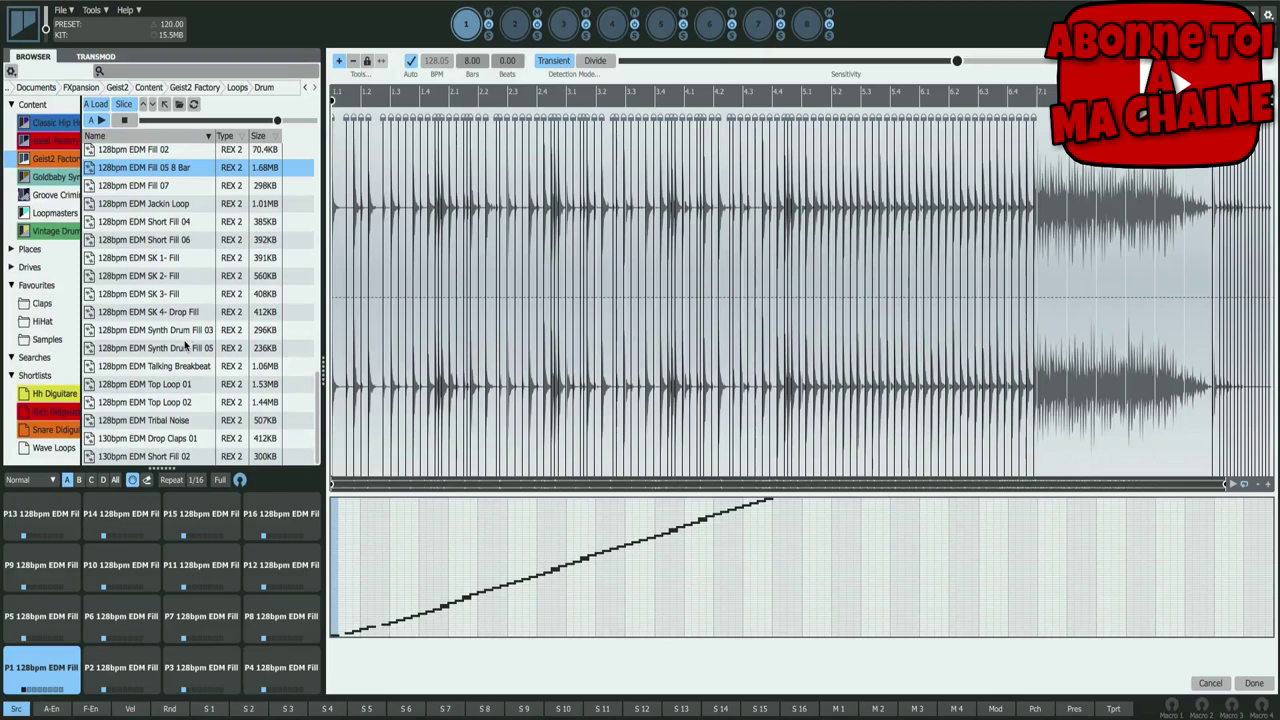
pyautogui.scroll(1, 185, 345)
pyautogui.scroll(3, 185, 345)
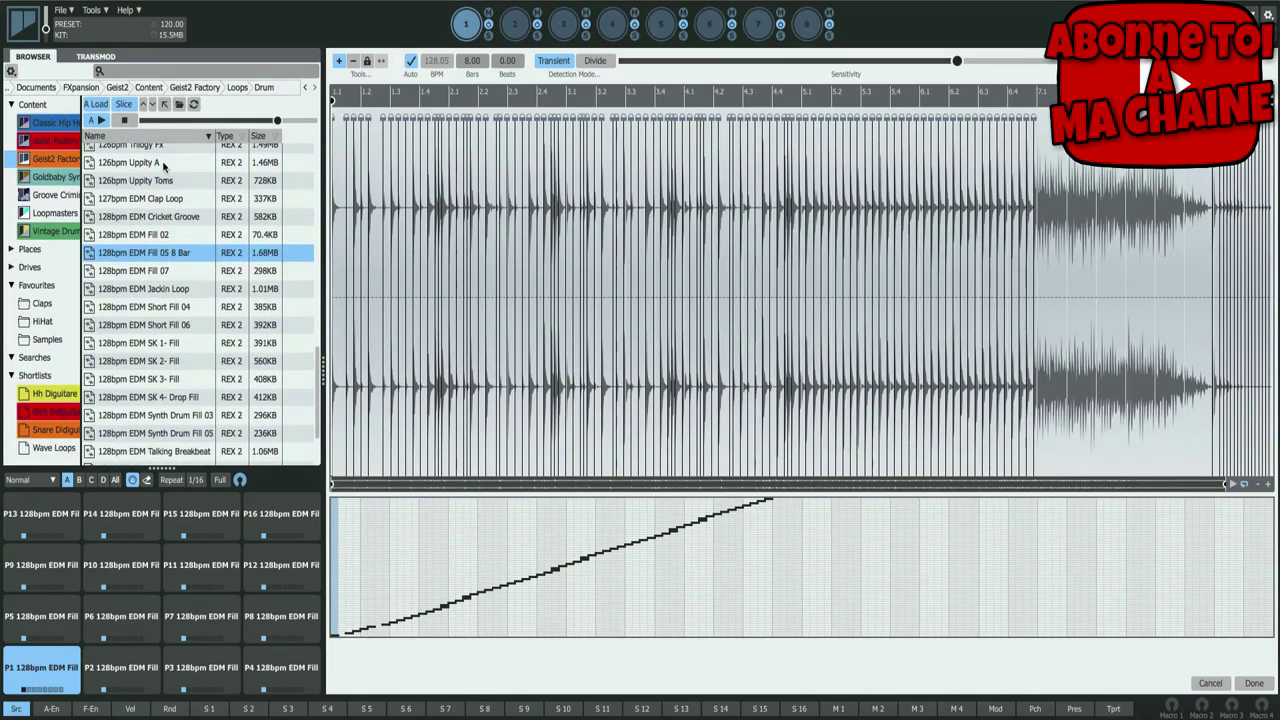
pyautogui.click(163, 163)
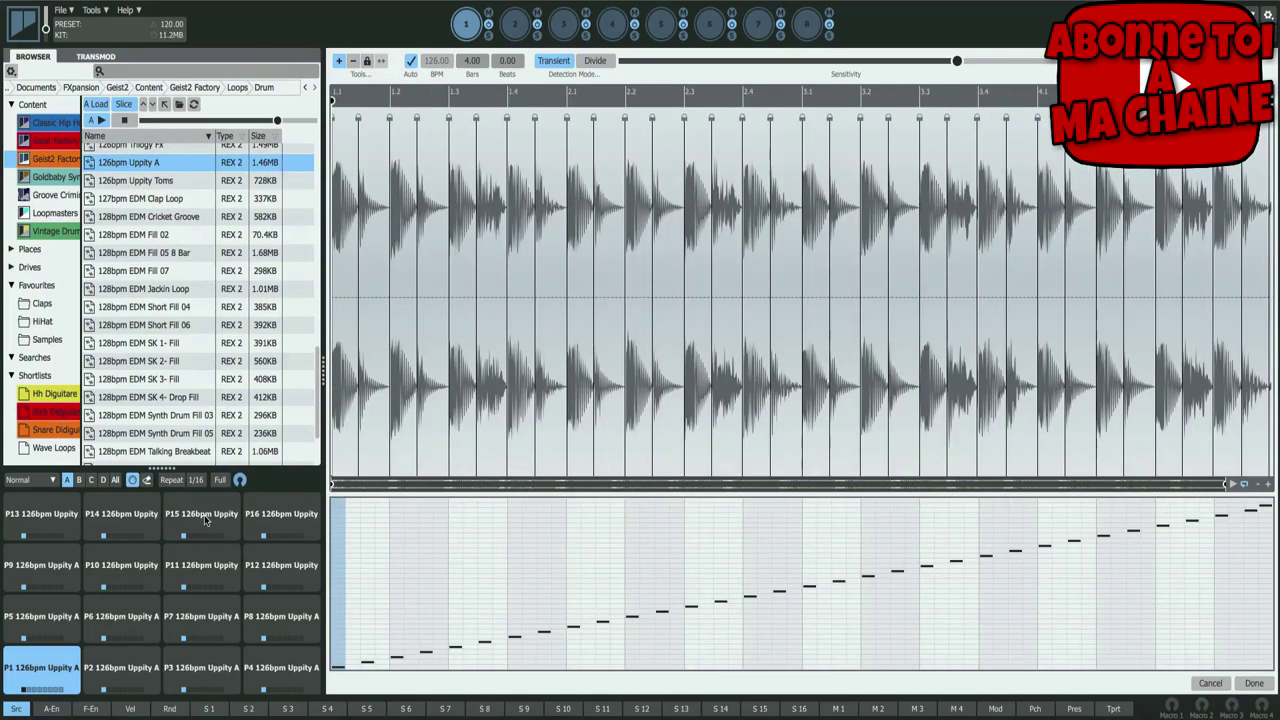
pyautogui.click(125, 118)
# - Return to the Geist2 Factory source and reopen its Loops > Drum folder to look through the loops
pyautogui.click(50, 163)
pyautogui.doubleClick(120, 170)
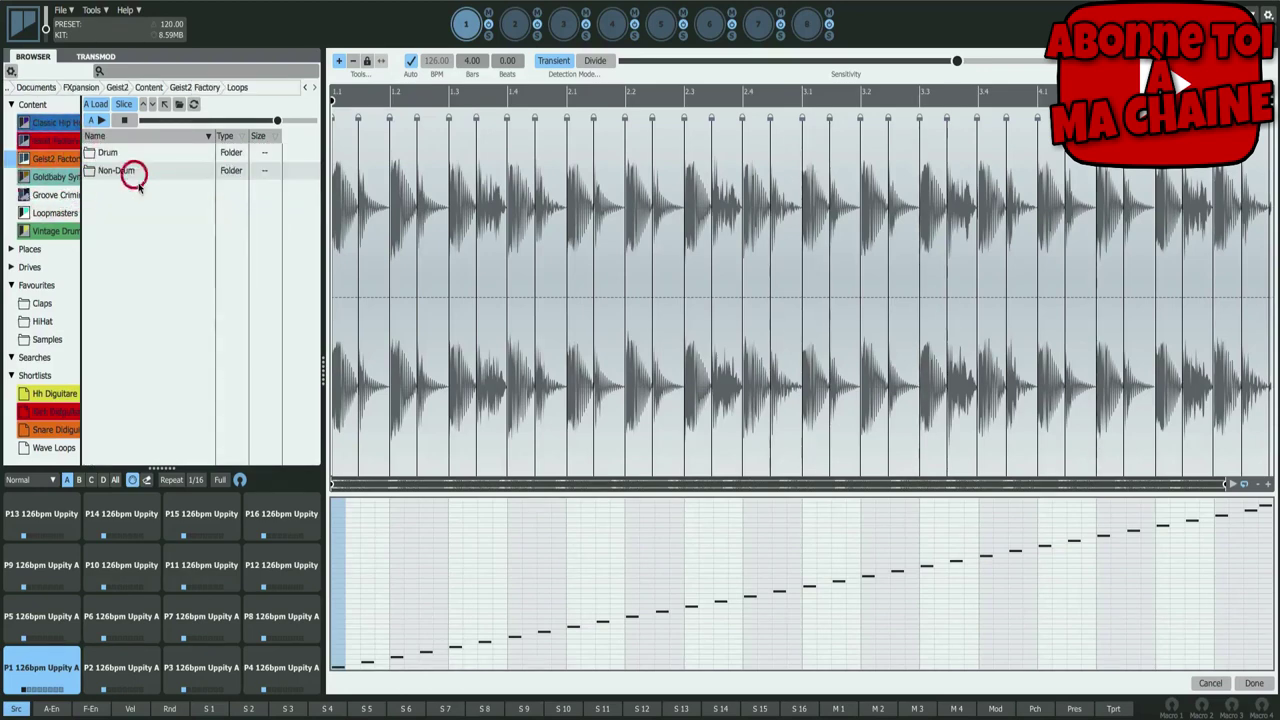
pyautogui.doubleClick(128, 153)
pyautogui.scroll(-6, 179, 384)
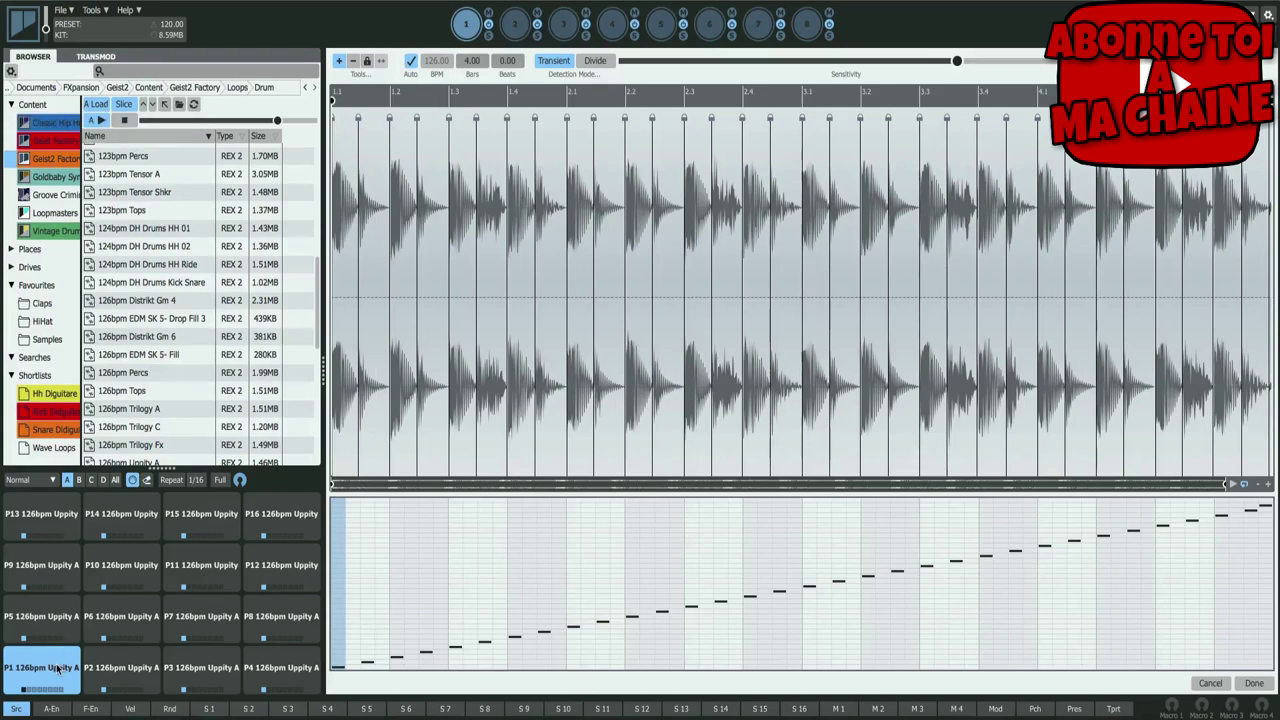
# - Audition the 126bpm Uppity A slices on pads 2 through 16 of pad bank A in order
pyautogui.click(115, 672)
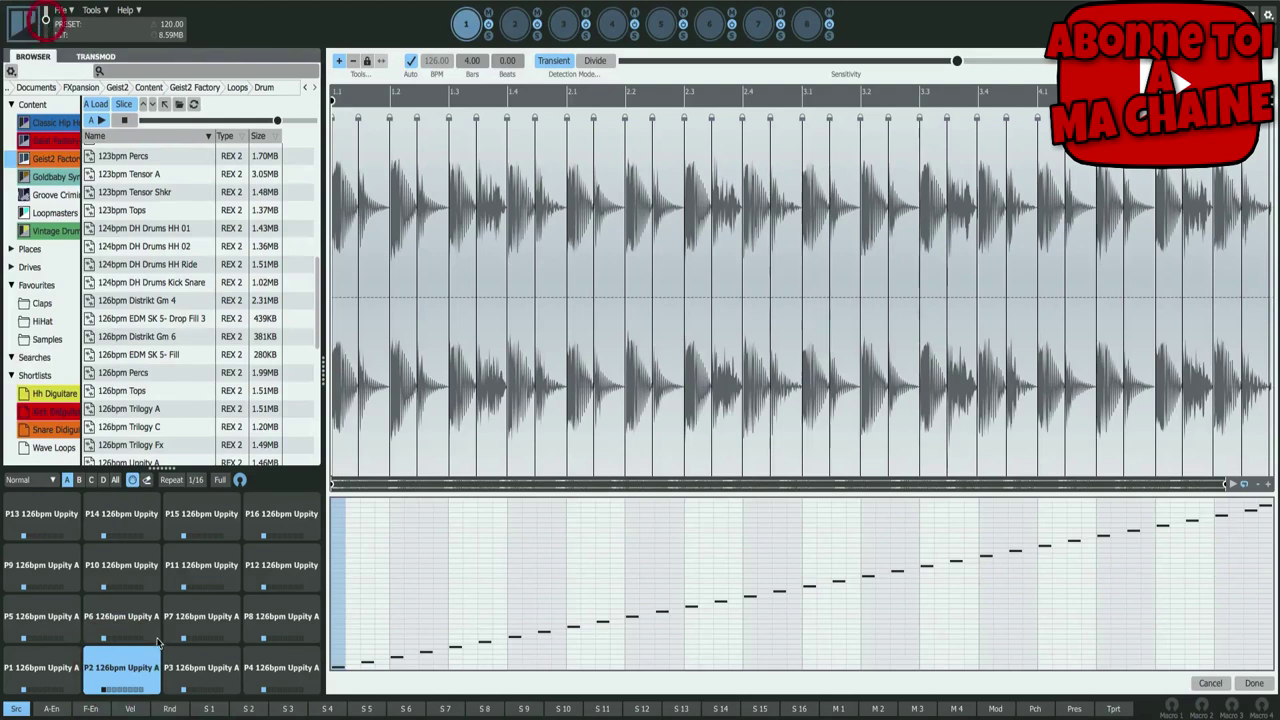
pyautogui.click(200, 677)
pyautogui.click(277, 677)
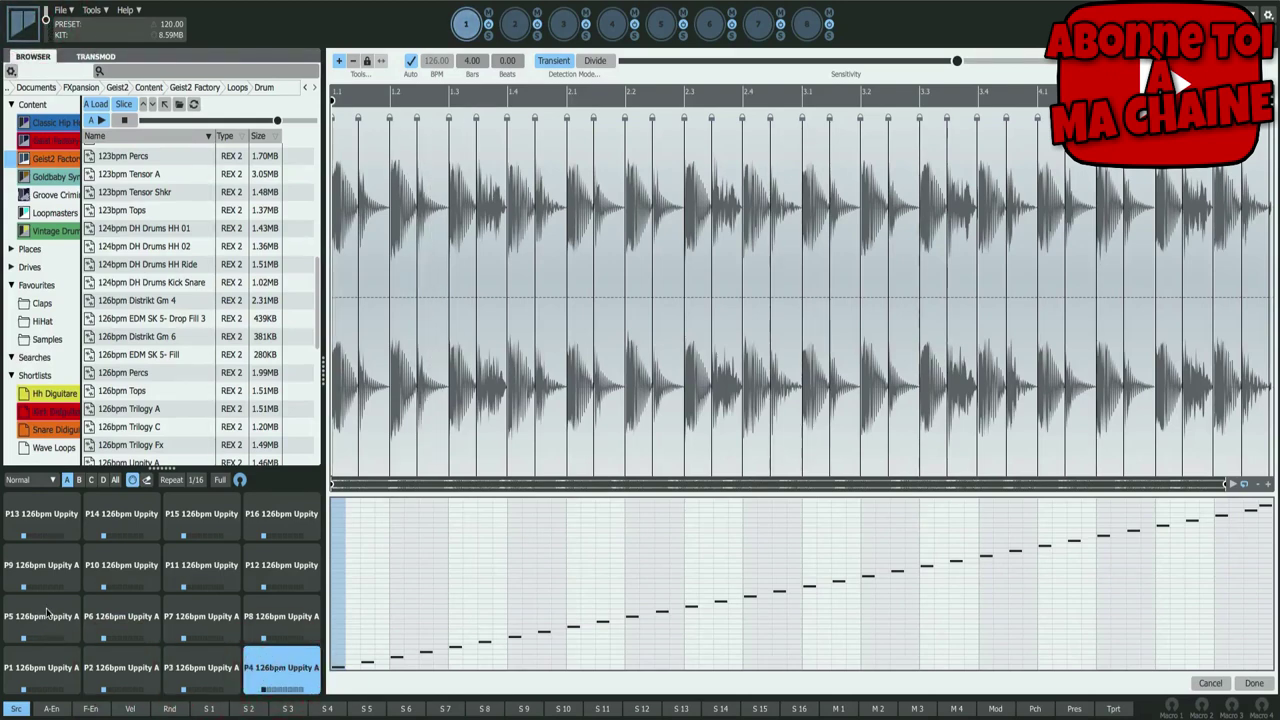
pyautogui.click(45, 607)
pyautogui.click(126, 614)
pyautogui.click(212, 616)
pyautogui.click(252, 612)
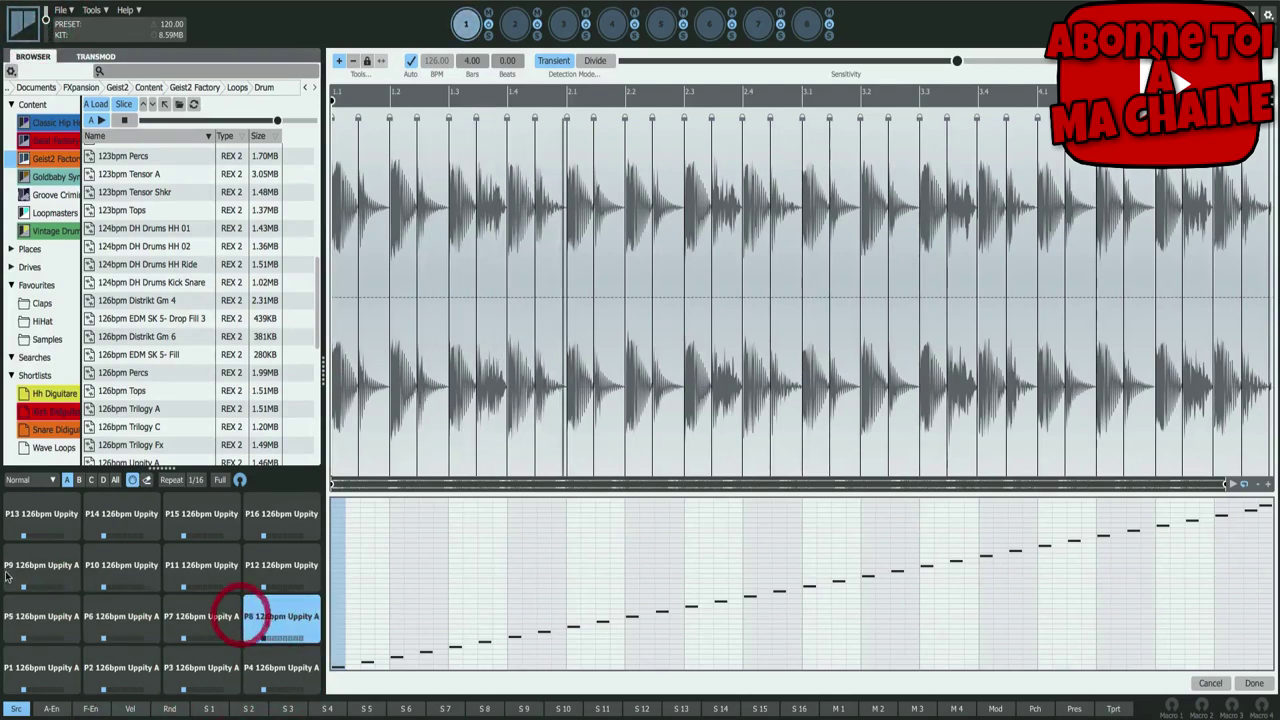
pyautogui.click(52, 566)
pyautogui.click(141, 565)
pyautogui.click(205, 566)
pyautogui.click(275, 566)
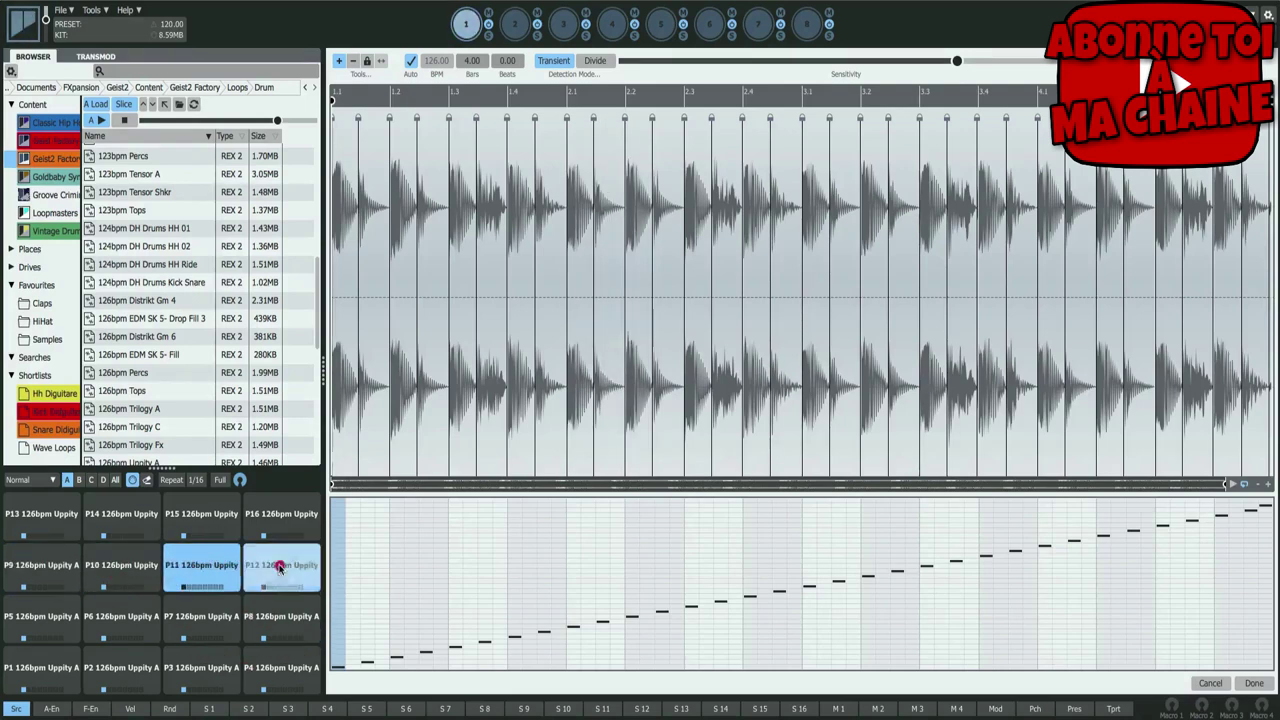
pyautogui.click(45, 515)
pyautogui.click(135, 517)
pyautogui.click(195, 517)
pyautogui.click(280, 516)
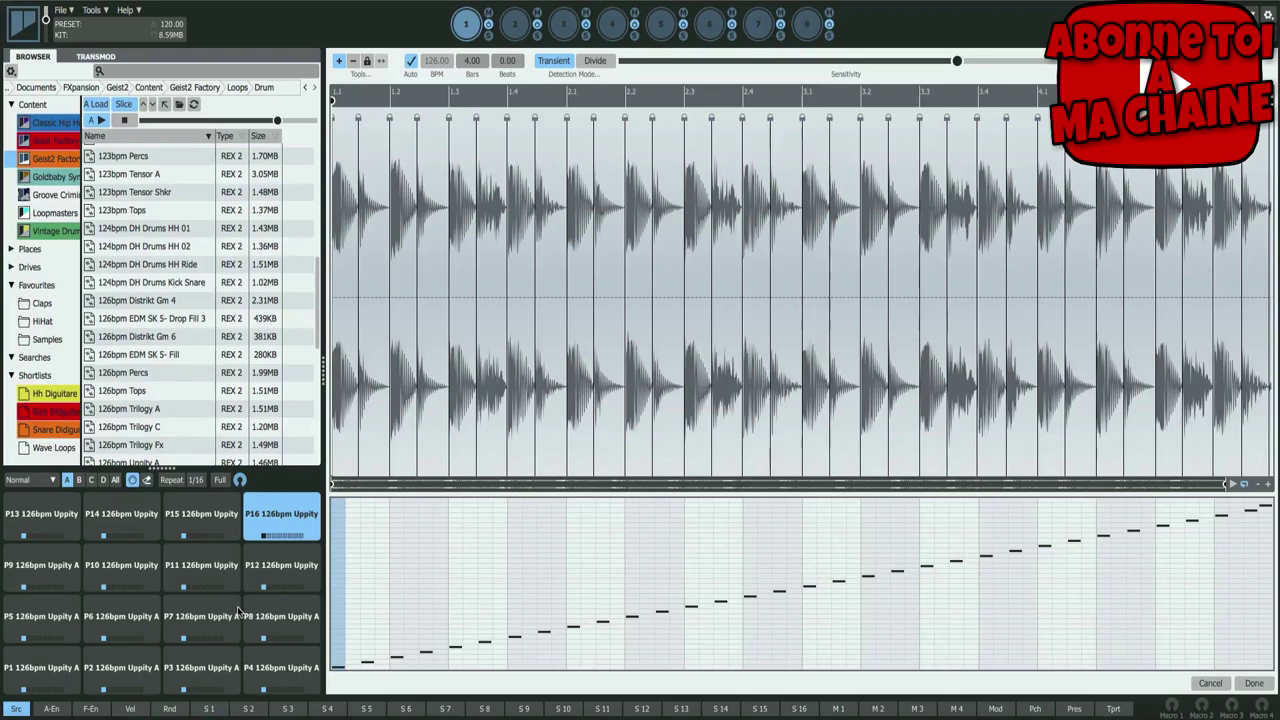
# - Show pad bank B and audition the slices on pads 17 to 20, 24, 28 and 32
pyautogui.click(79, 481)
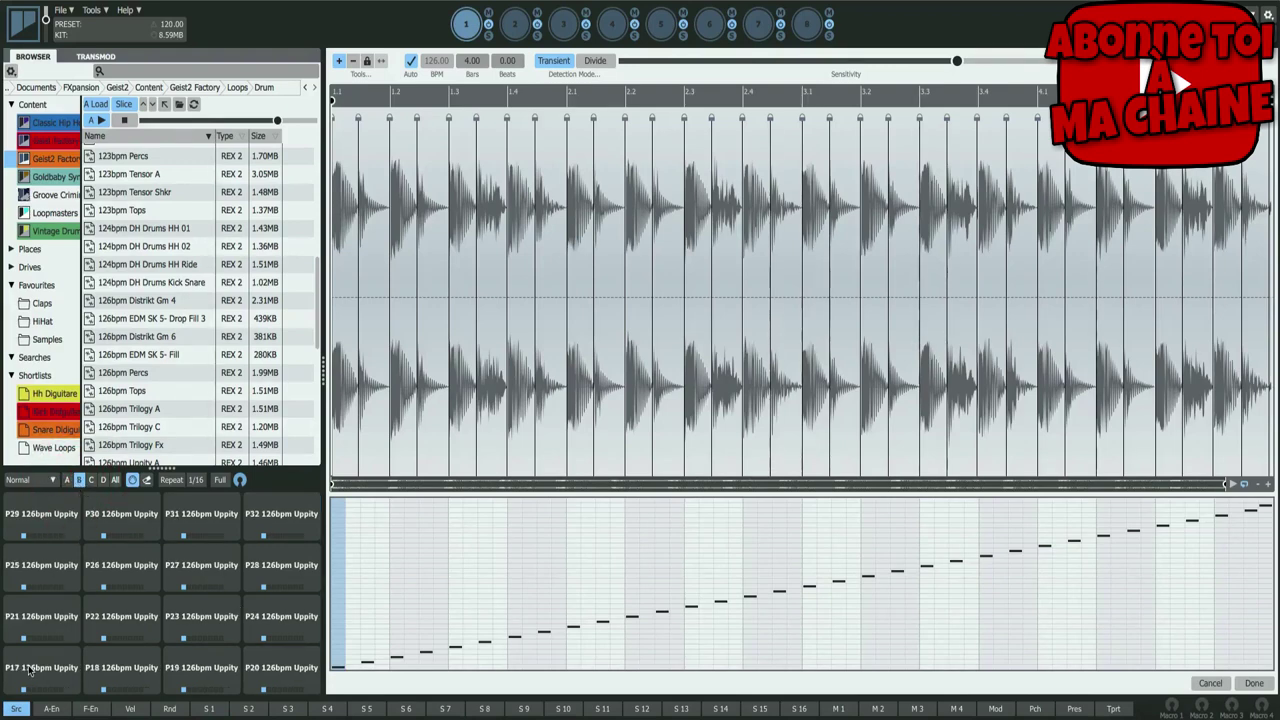
pyautogui.click(33, 678)
pyautogui.click(118, 675)
pyautogui.click(205, 672)
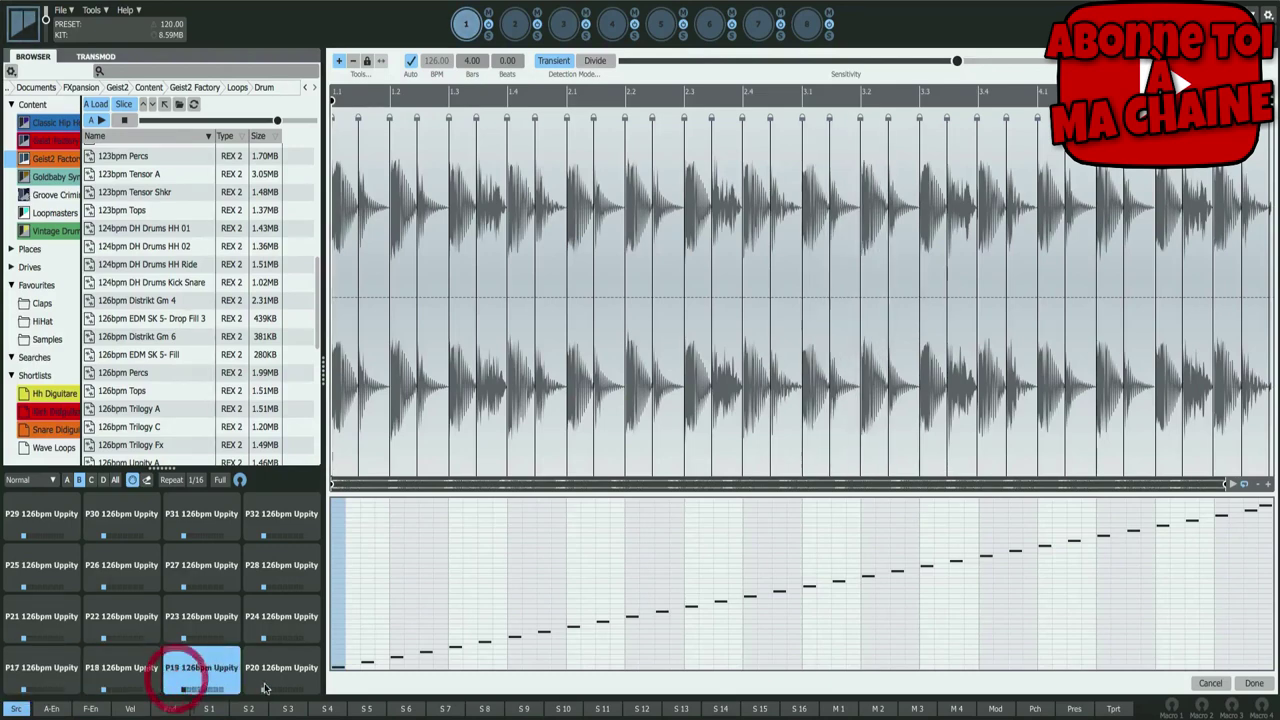
pyautogui.click(280, 672)
pyautogui.click(288, 606)
pyautogui.click(283, 566)
pyautogui.click(284, 515)
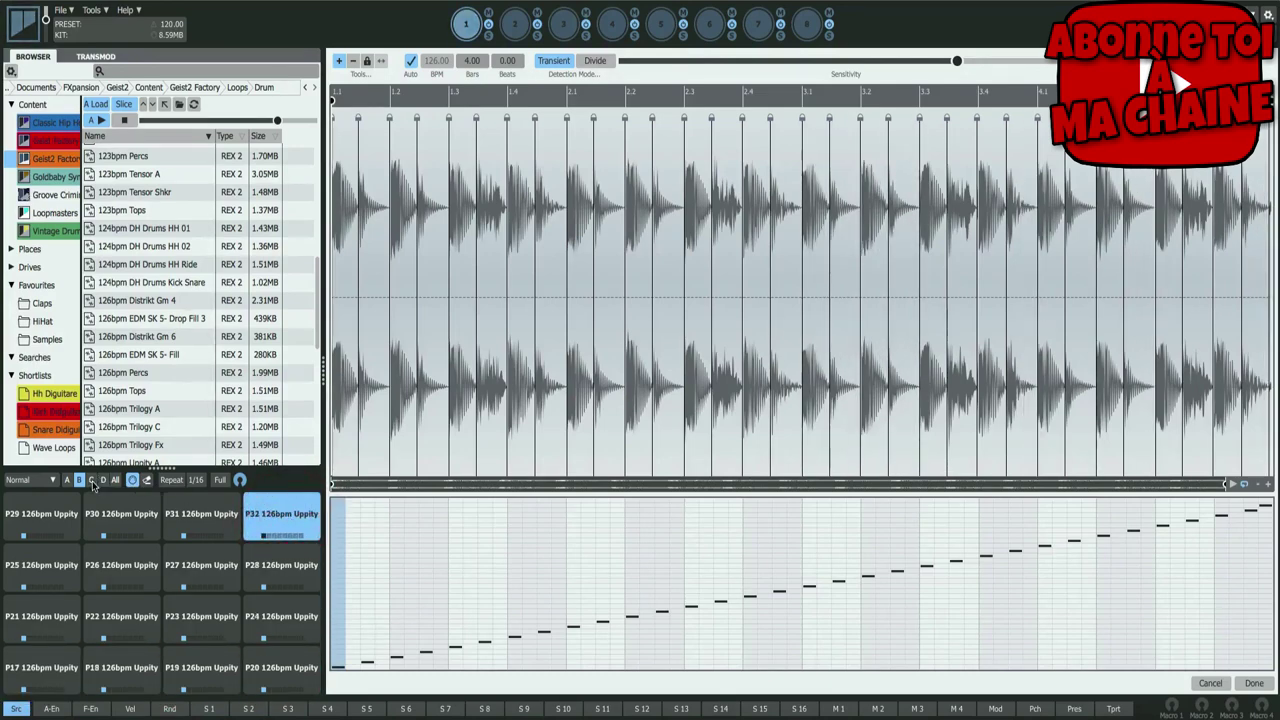
# - Show pad bank C and try pad 33, followed by pads 48 down to 45
pyautogui.click(92, 481)
pyautogui.click(38, 674)
pyautogui.click(285, 517)
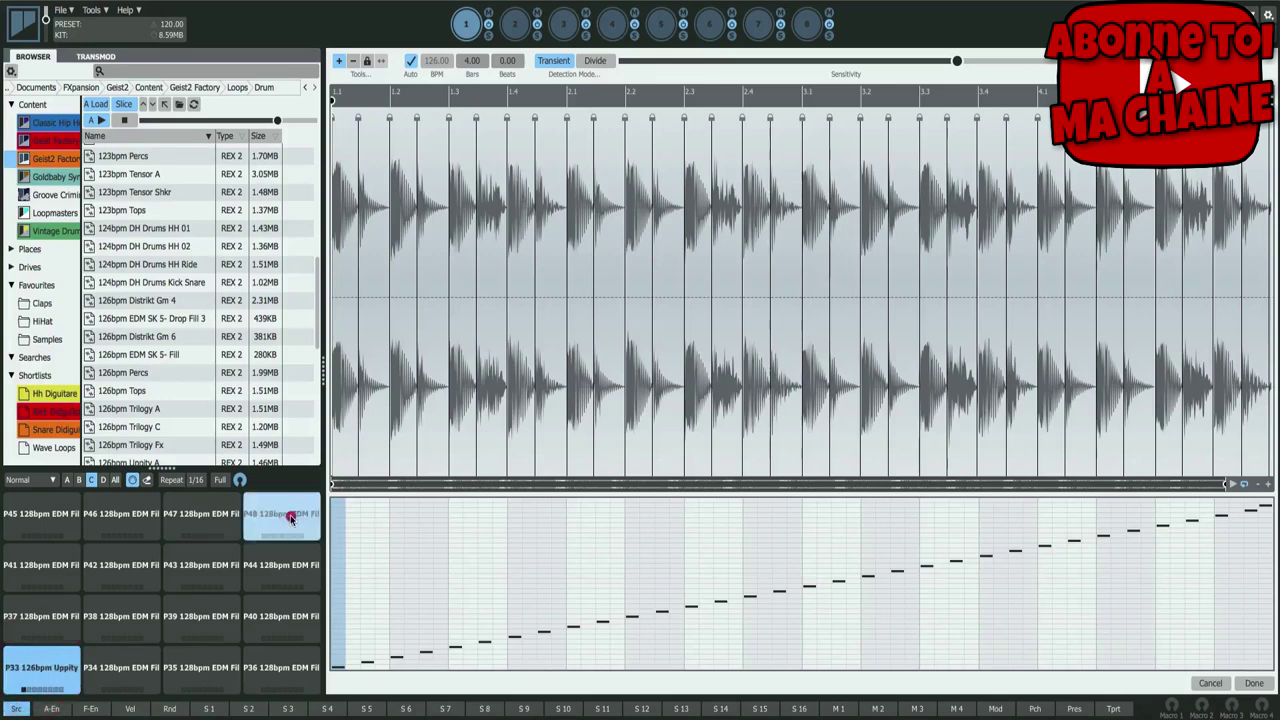
pyautogui.click(229, 517)
pyautogui.click(120, 517)
pyautogui.click(25, 518)
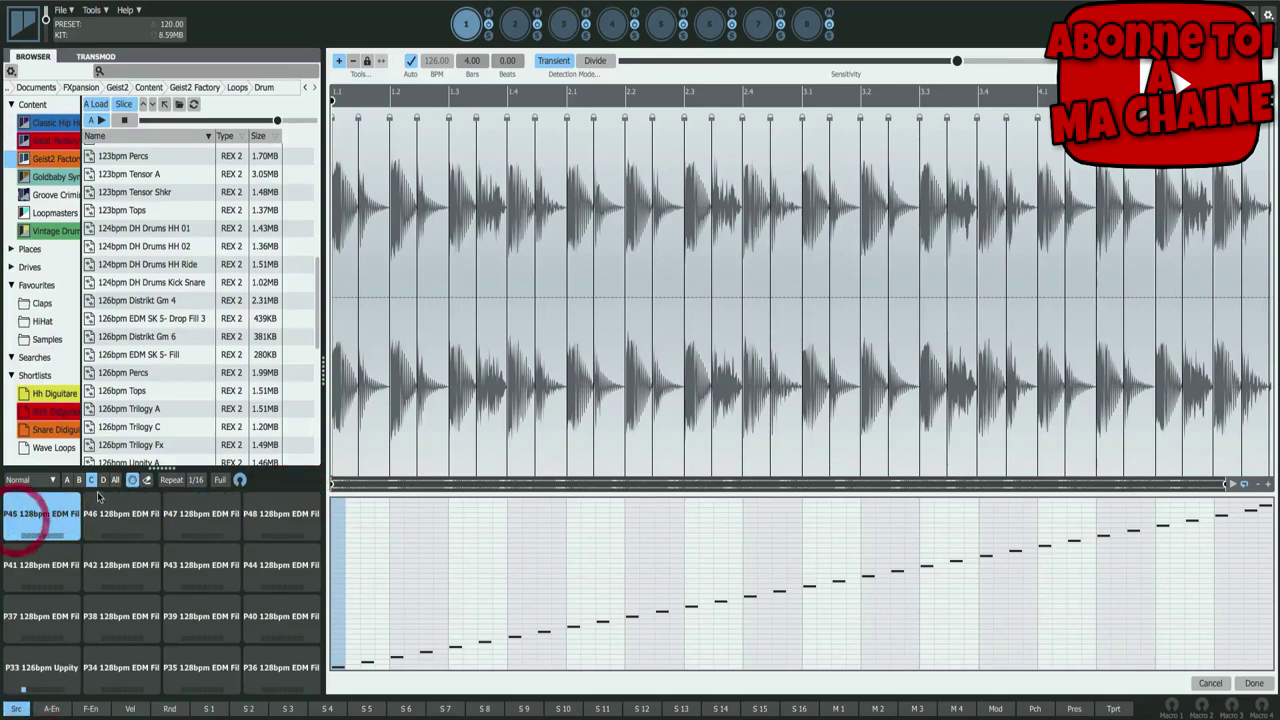
# - Try pads 62, 57, 58, 54, 53 and 49 in pad bank D, and return to bank A
pyautogui.click(101, 481)
pyautogui.click(128, 516)
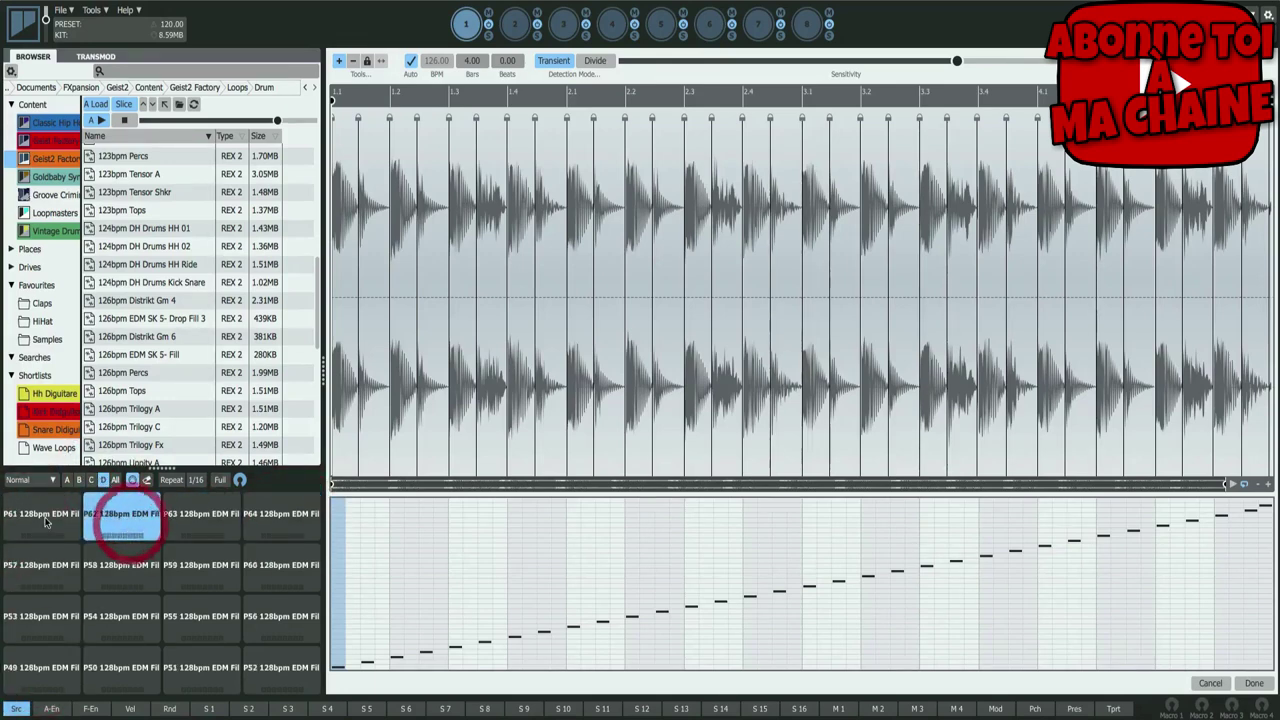
pyautogui.click(56, 573)
pyautogui.click(134, 578)
pyautogui.click(114, 635)
pyautogui.click(40, 622)
pyautogui.click(34, 680)
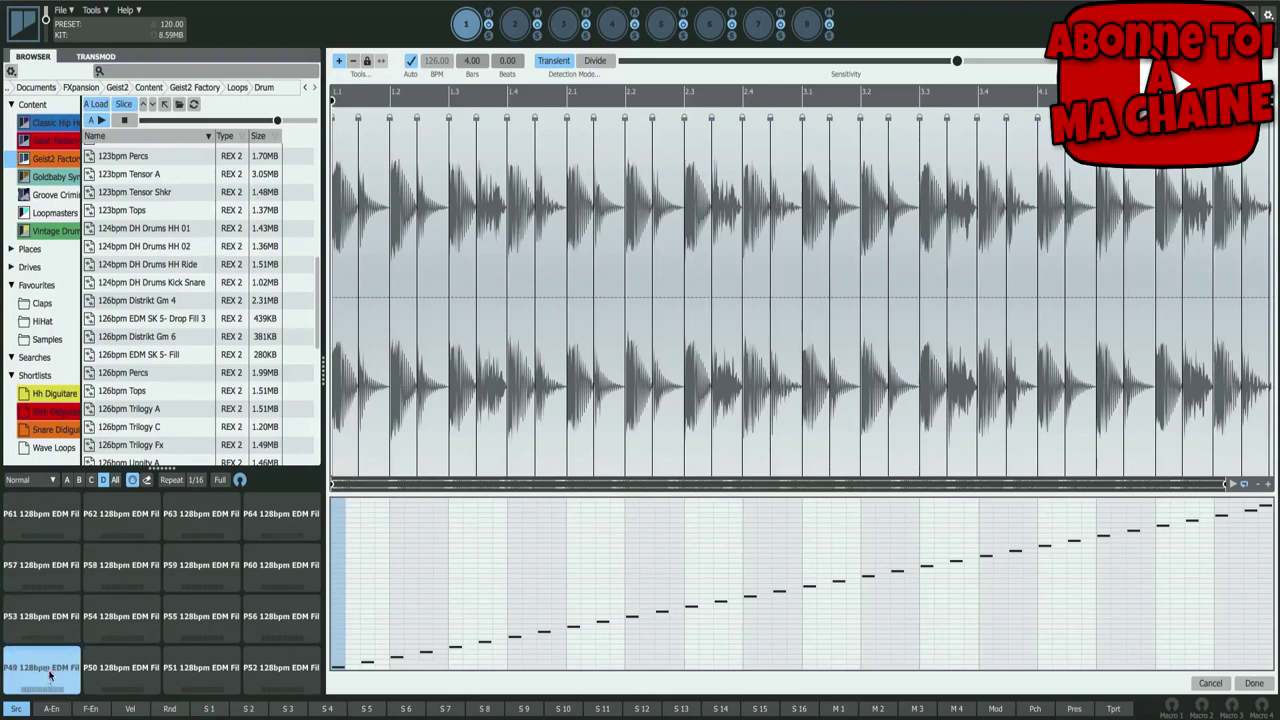
pyautogui.click(67, 481)
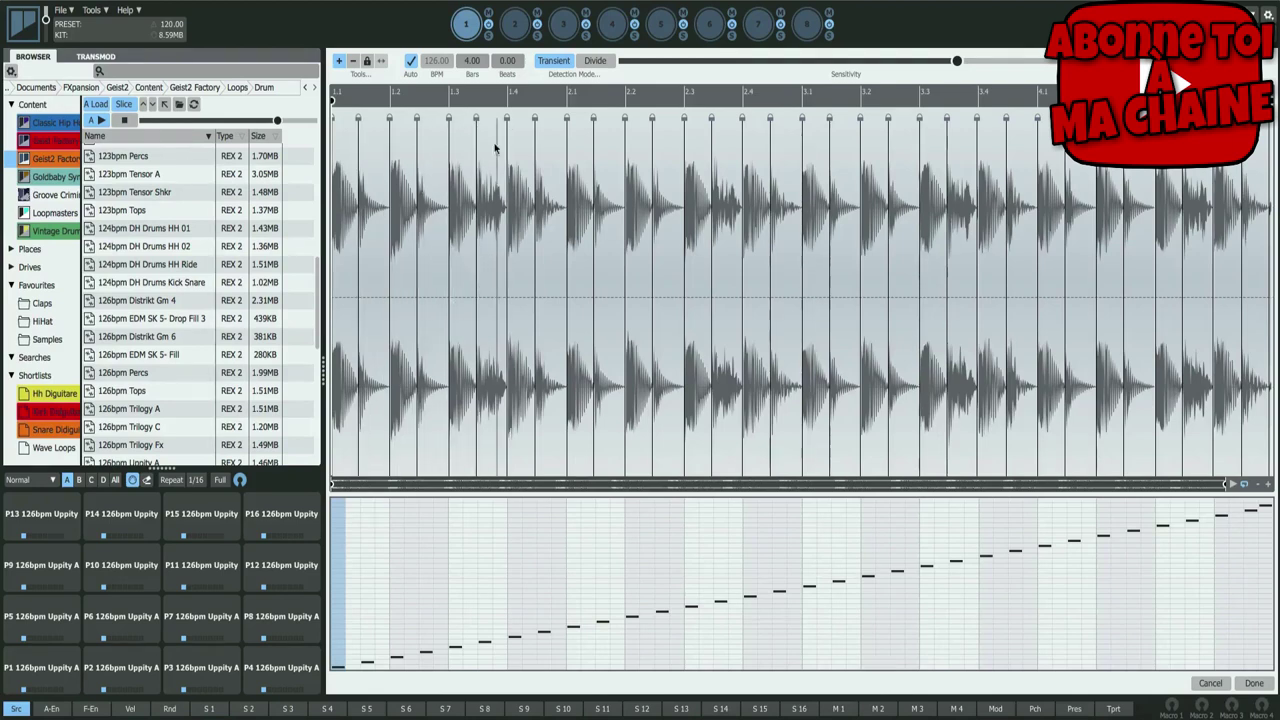
# - Audition slices of 126bpm Uppity A directly in the slicer's waveform and examine the middle of the loop up close
pyautogui.click(343, 250)
pyautogui.click(366, 243)
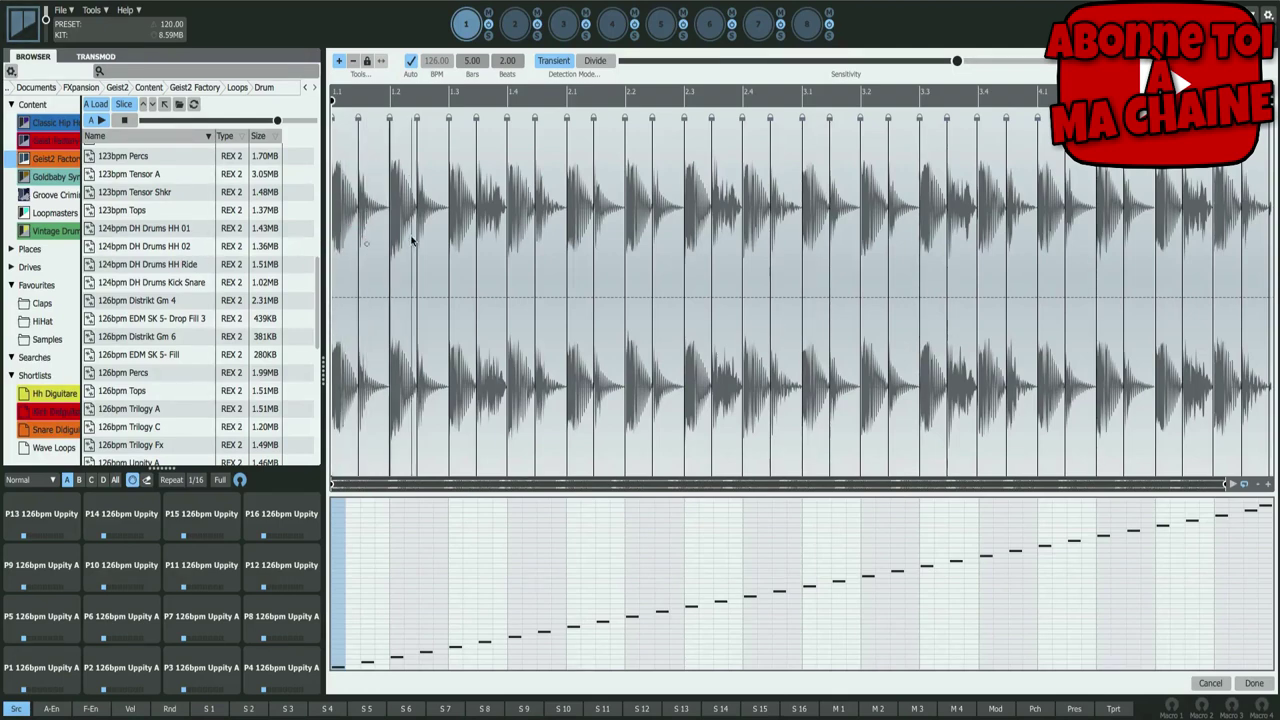
pyautogui.moveTo(400, 240)
pyautogui.mouseDown()
pyautogui.moveTo(515, 218)
pyautogui.moveTo(661, 218)
pyautogui.moveTo(684, 200)
pyautogui.mouseUp()
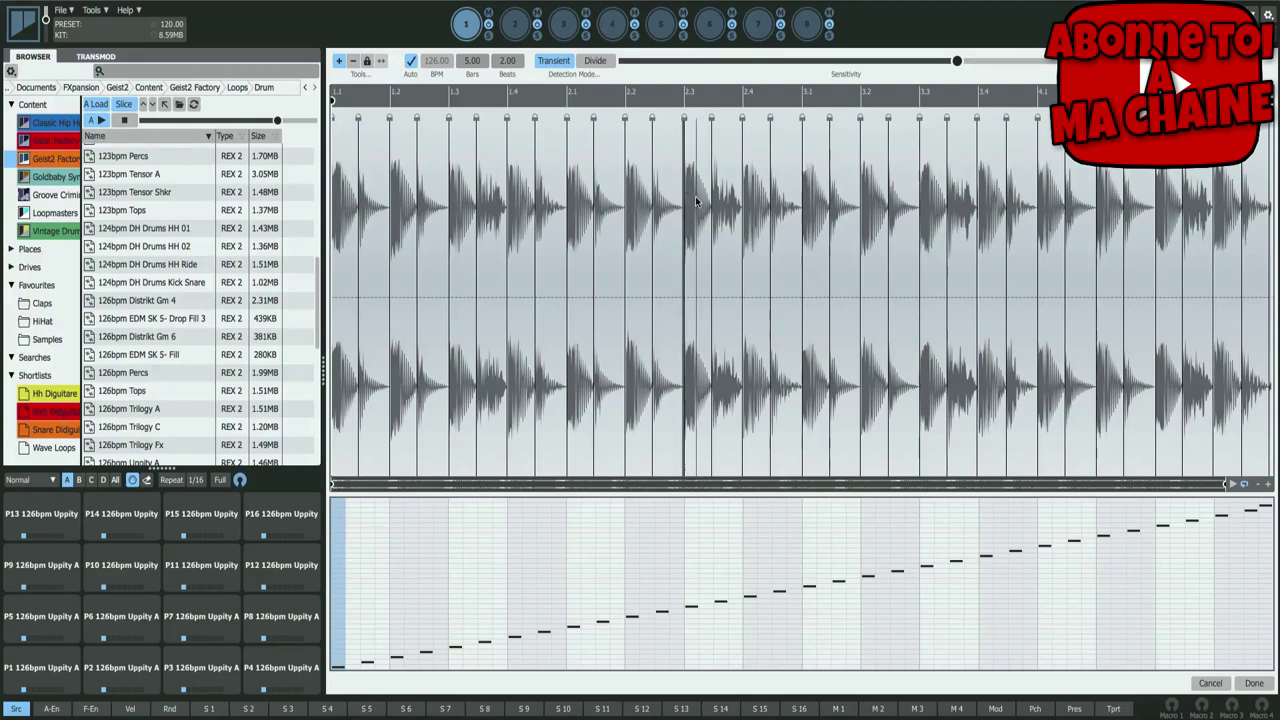
pyautogui.click(721, 213)
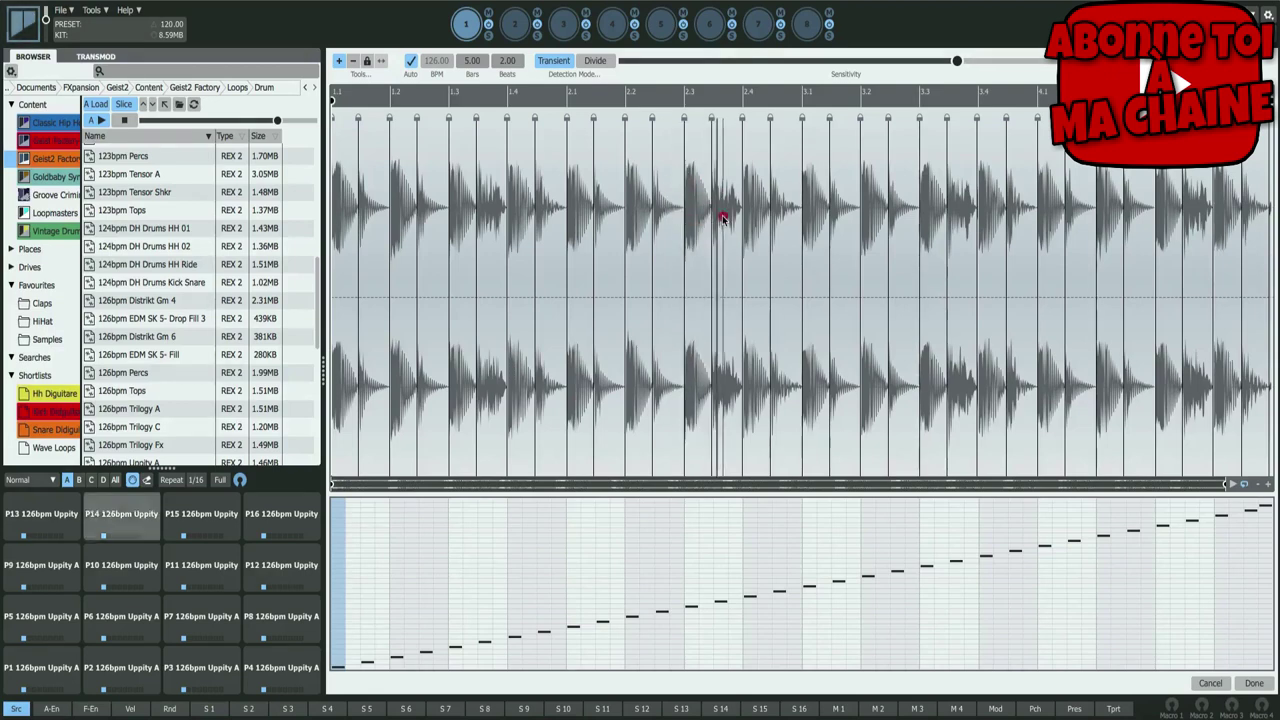
pyautogui.click(750, 218)
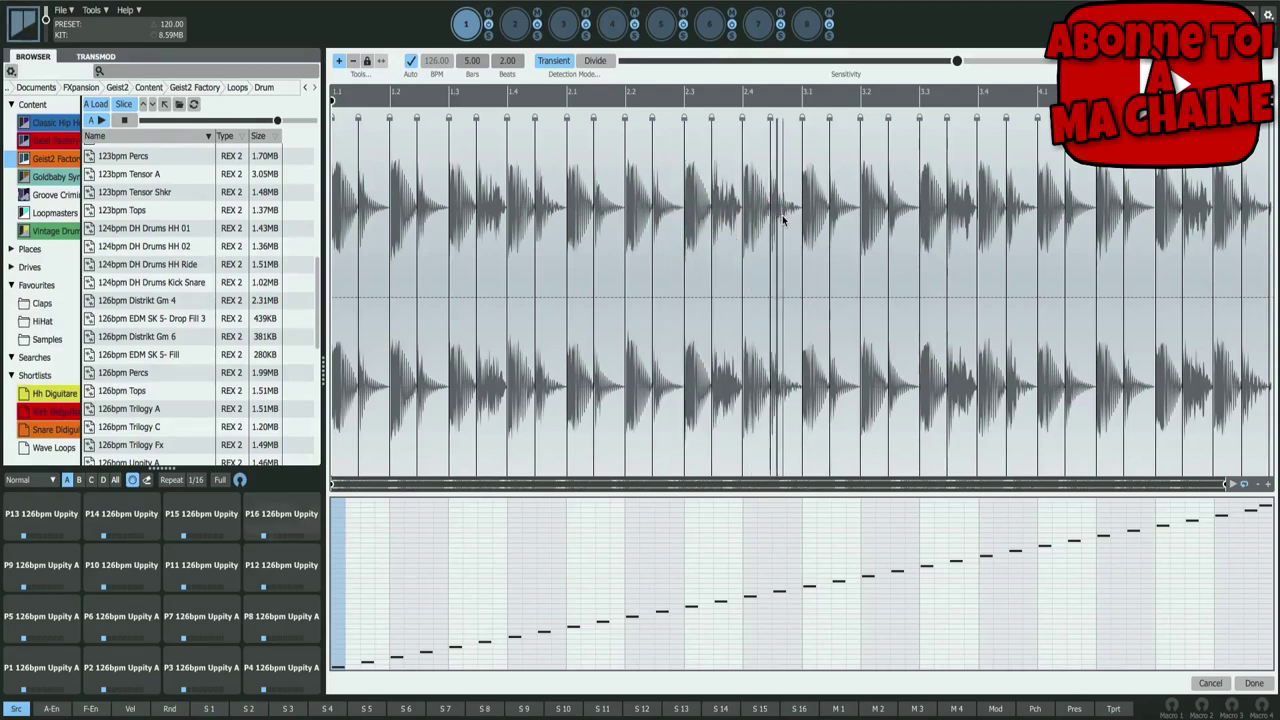
pyautogui.click(815, 246)
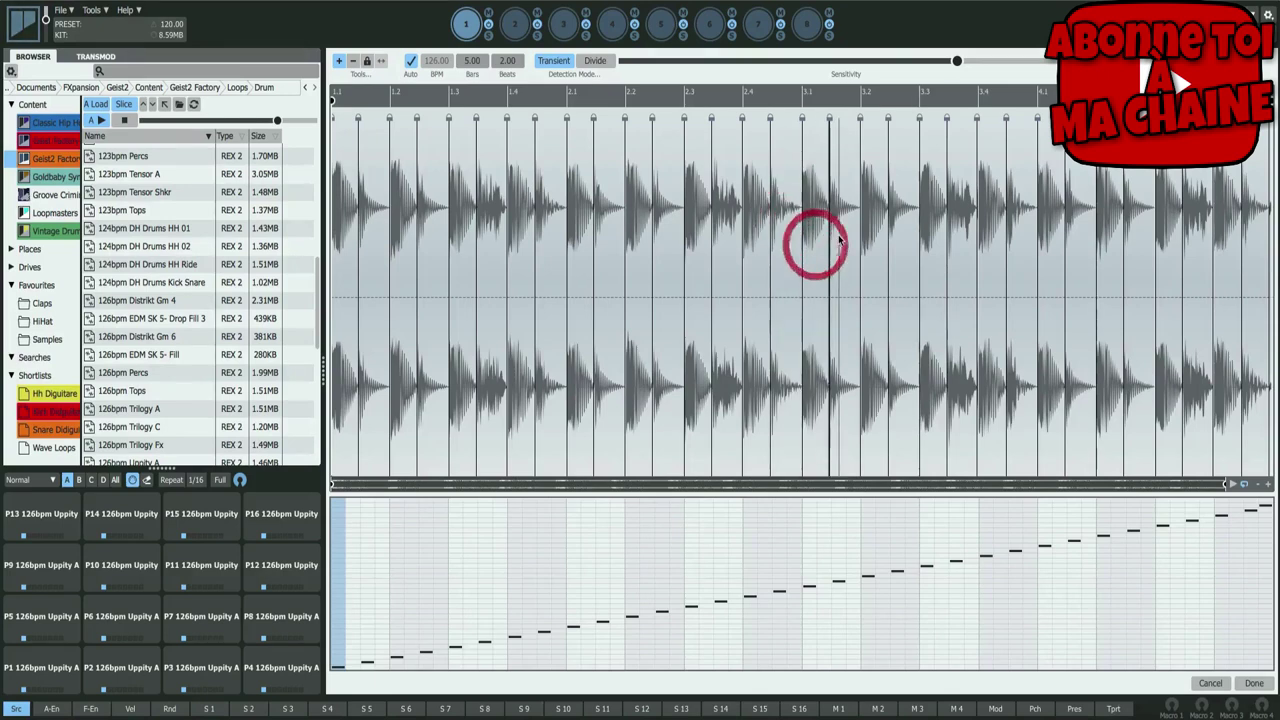
pyautogui.click(869, 237)
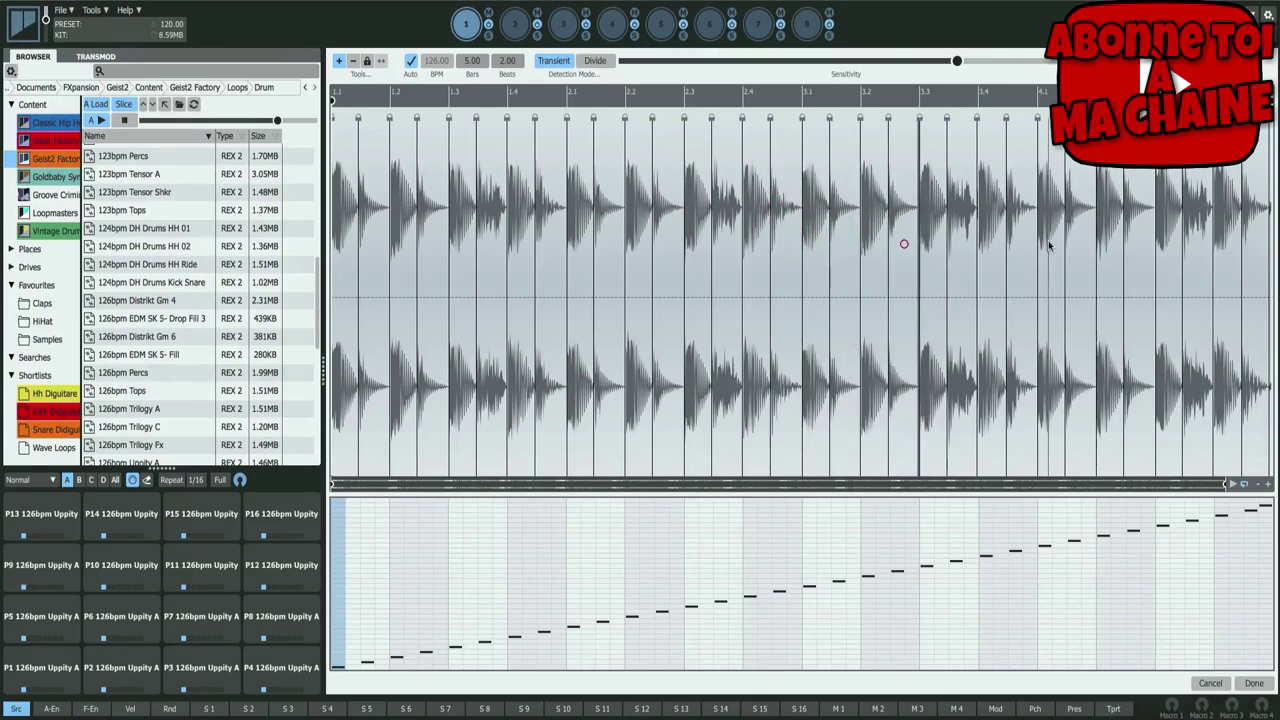
pyautogui.click(1266, 484)
pyautogui.click(1266, 484)
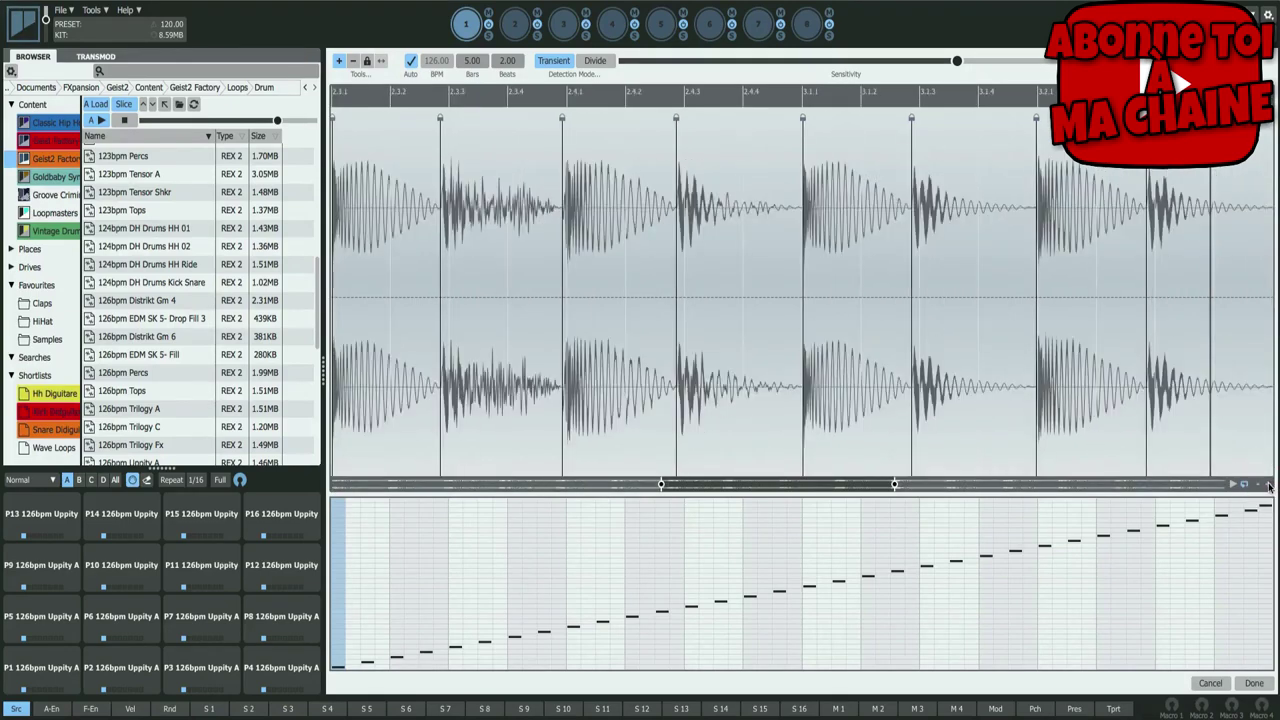
# - Examine the drum loop's waveform and slices around beats 2.4 to 3.1 up close, and return to the full-loop view
pyautogui.click(1266, 484)
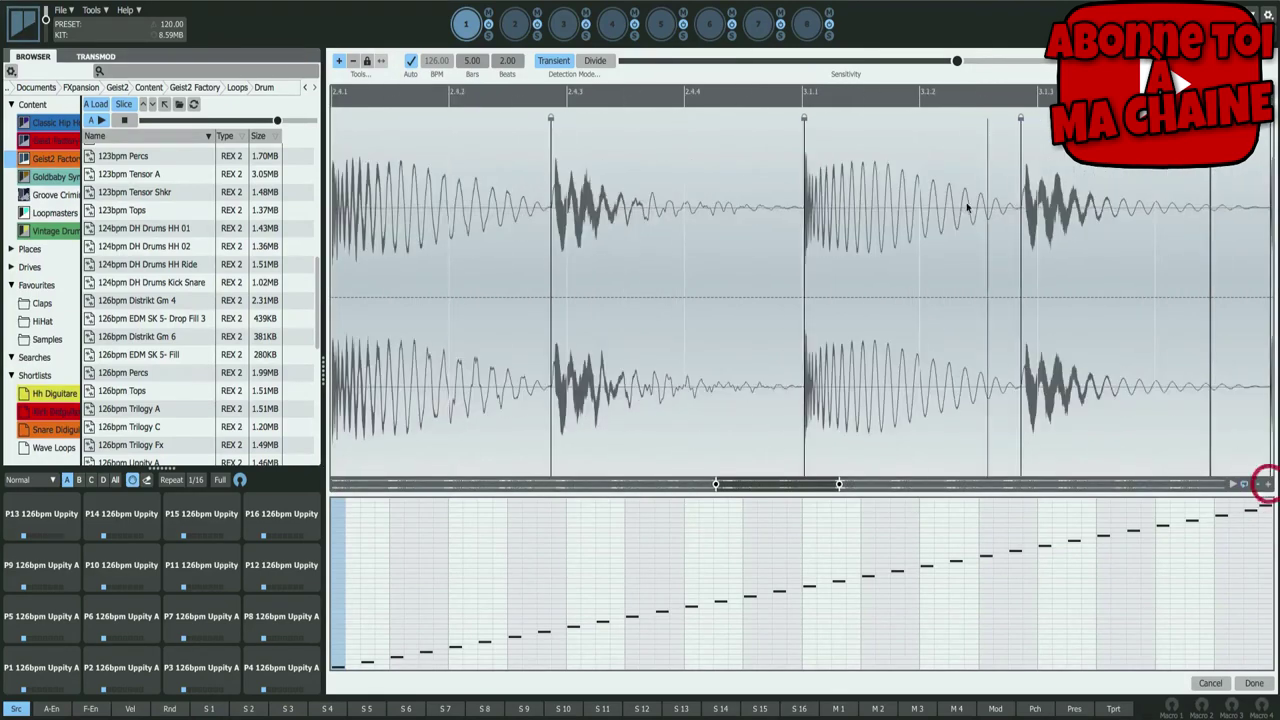
pyautogui.click(690, 231)
pyautogui.click(845, 240)
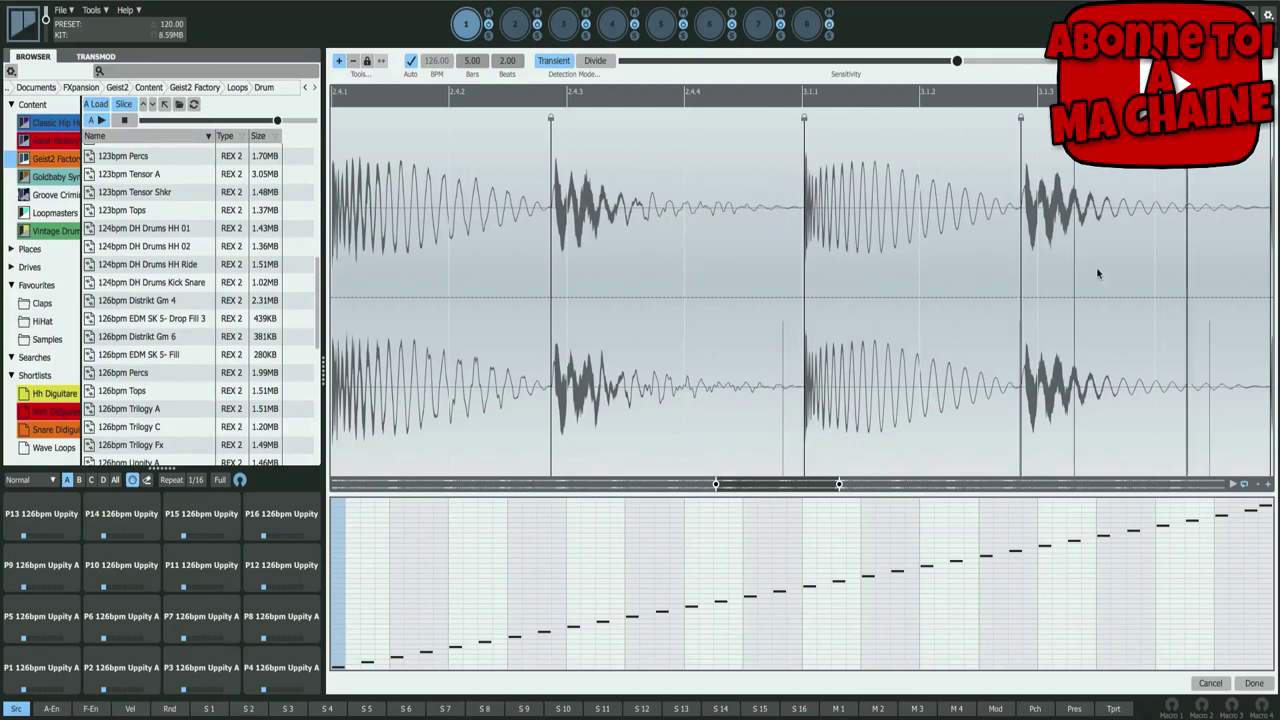
pyautogui.click(1257, 485)
pyautogui.click(1257, 485)
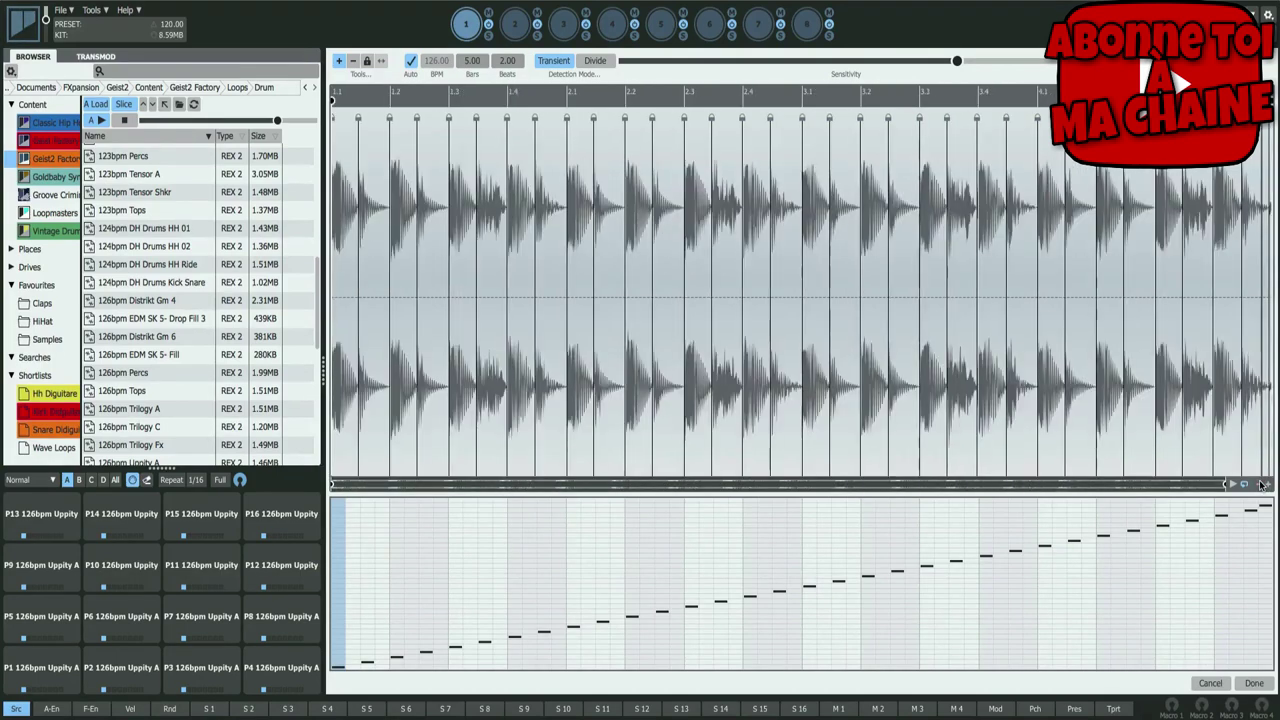
pyautogui.click(1132, 478)
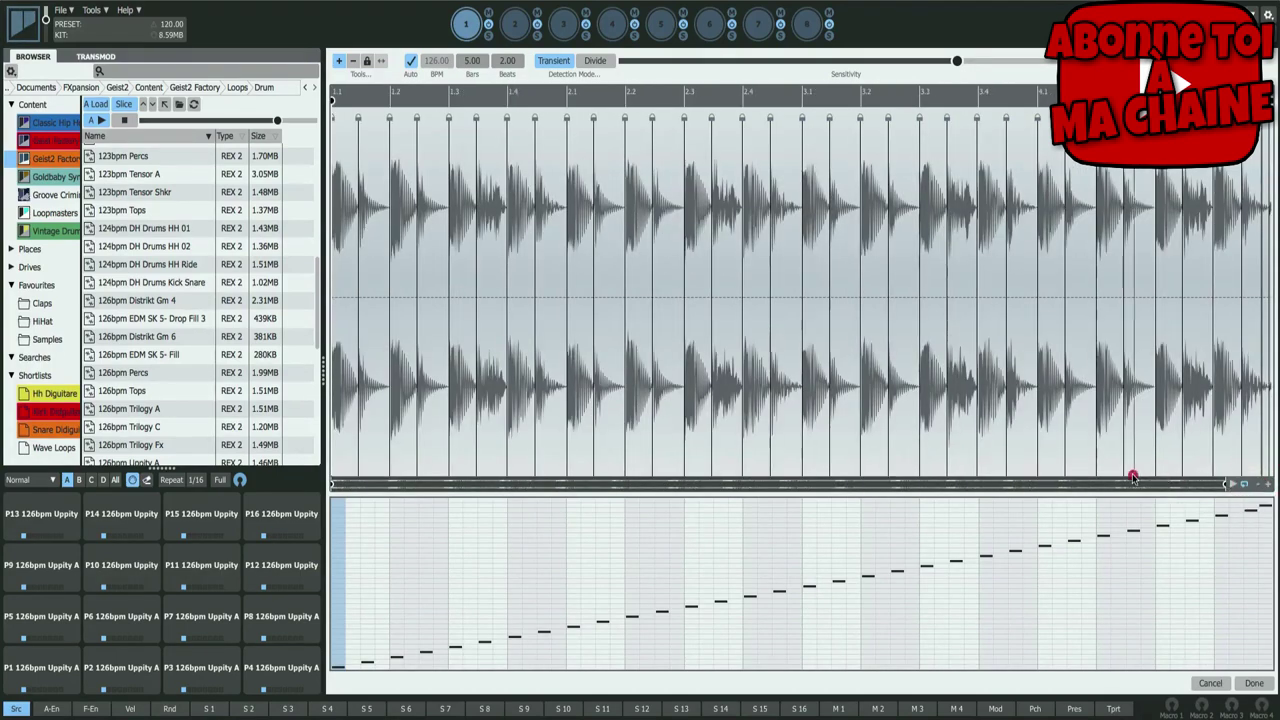
pyautogui.moveTo(1224, 484); pyautogui.dragTo(465, 484)
pyautogui.scroll(-6, 479, 458)
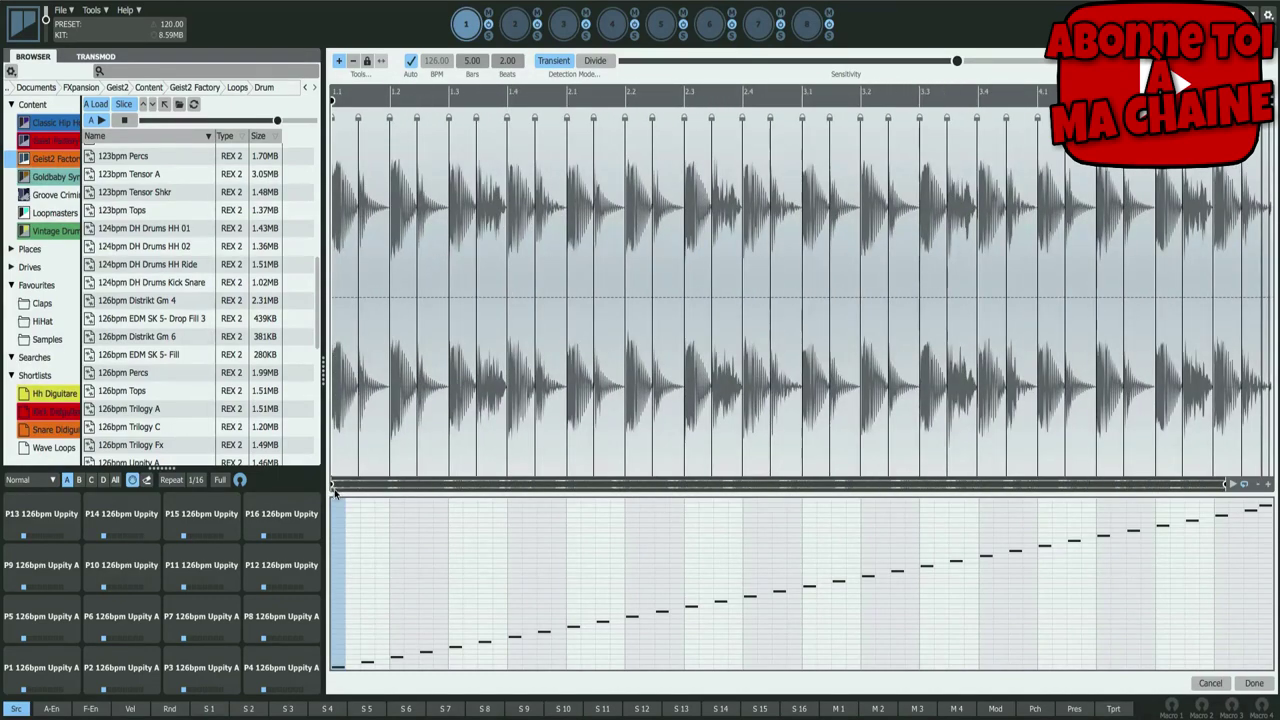
pyautogui.moveTo(331, 484); pyautogui.dragTo(362, 484)
pyautogui.moveTo(333, 101)
pyautogui.mouseDown()
pyautogui.moveTo(578, 101)
pyautogui.moveTo(330, 112)
pyautogui.mouseUp()
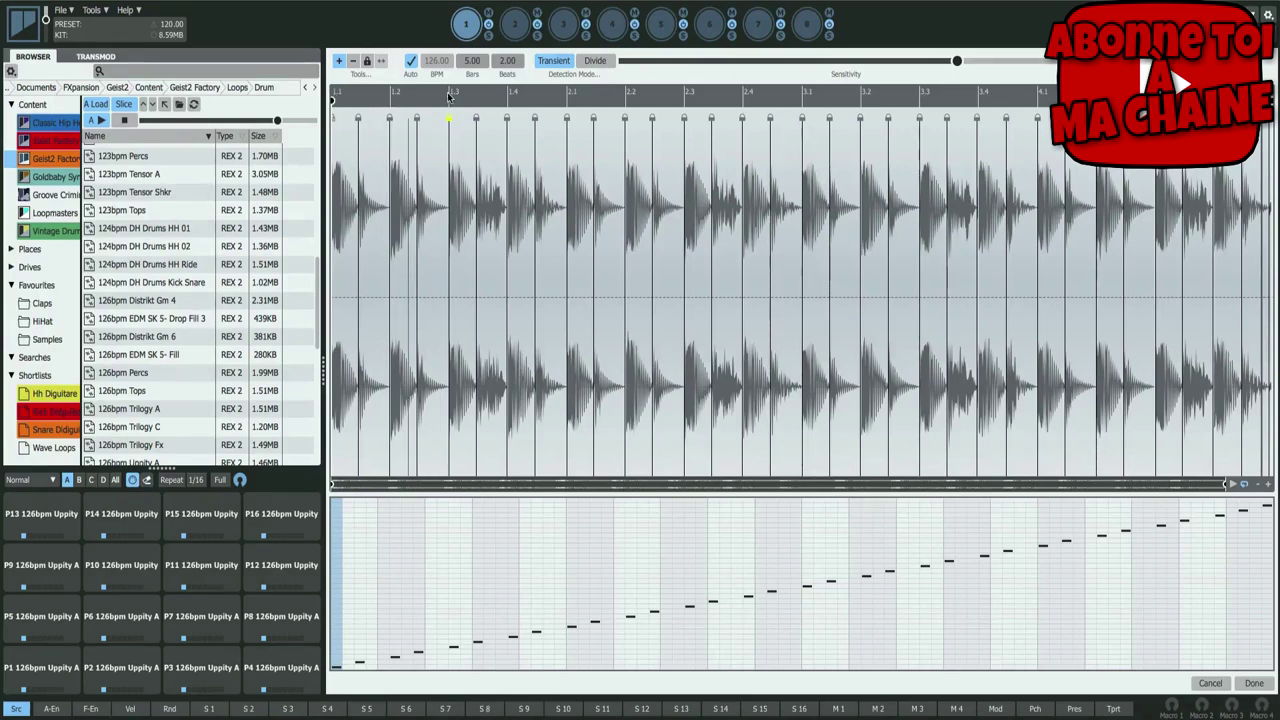
# - Switch the waveform's timeline ruler to Time display and return it to Beats
pyautogui.click(497, 94)
pyautogui.rightClick(522, 95)
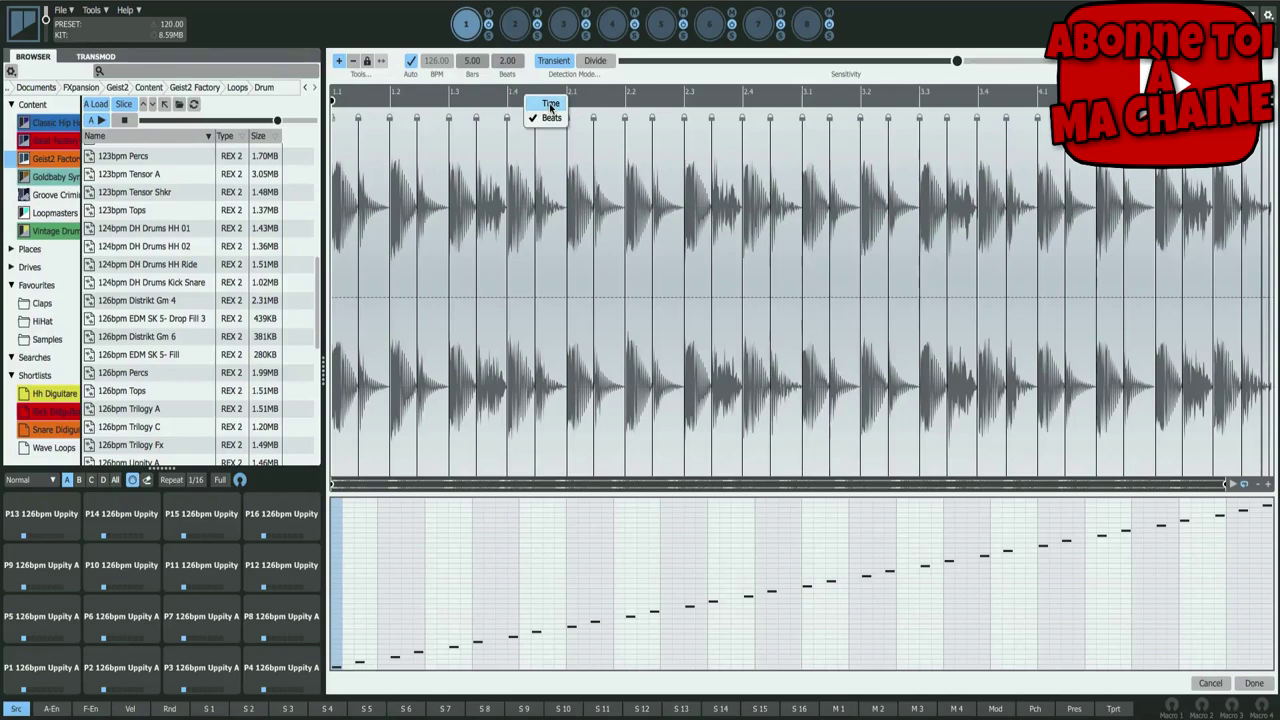
pyautogui.click(549, 103)
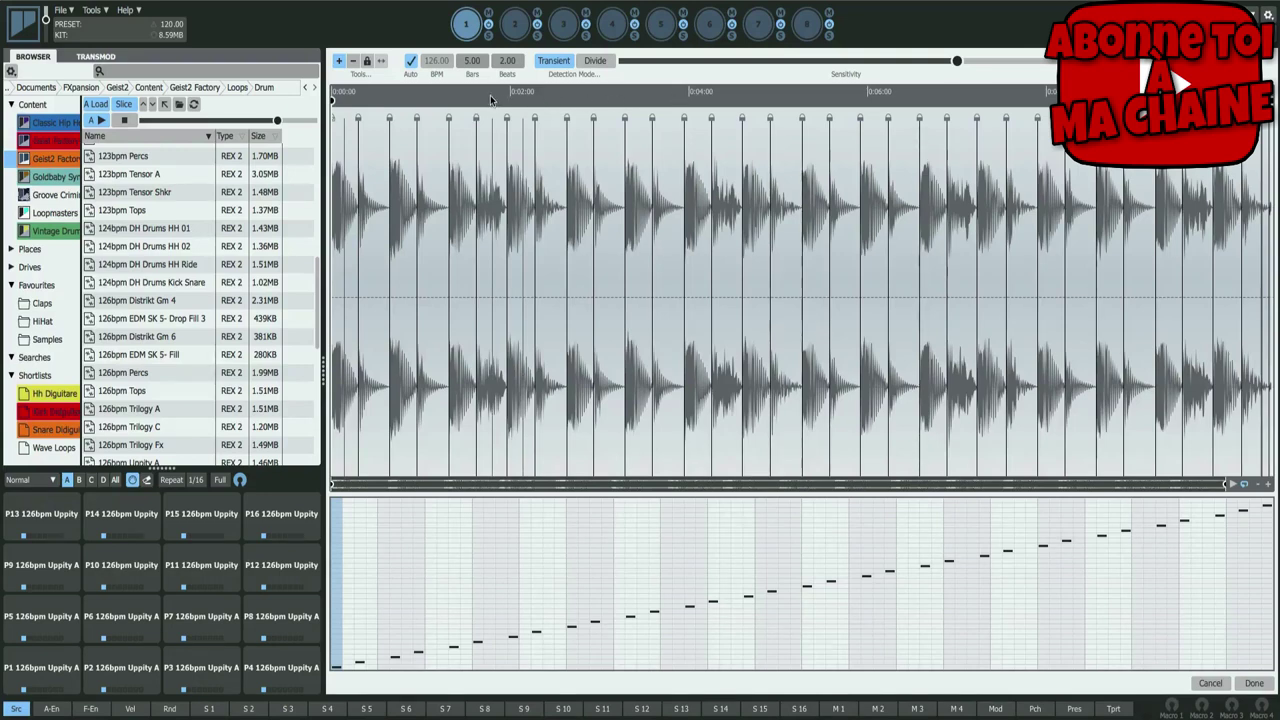
pyautogui.rightClick(545, 94)
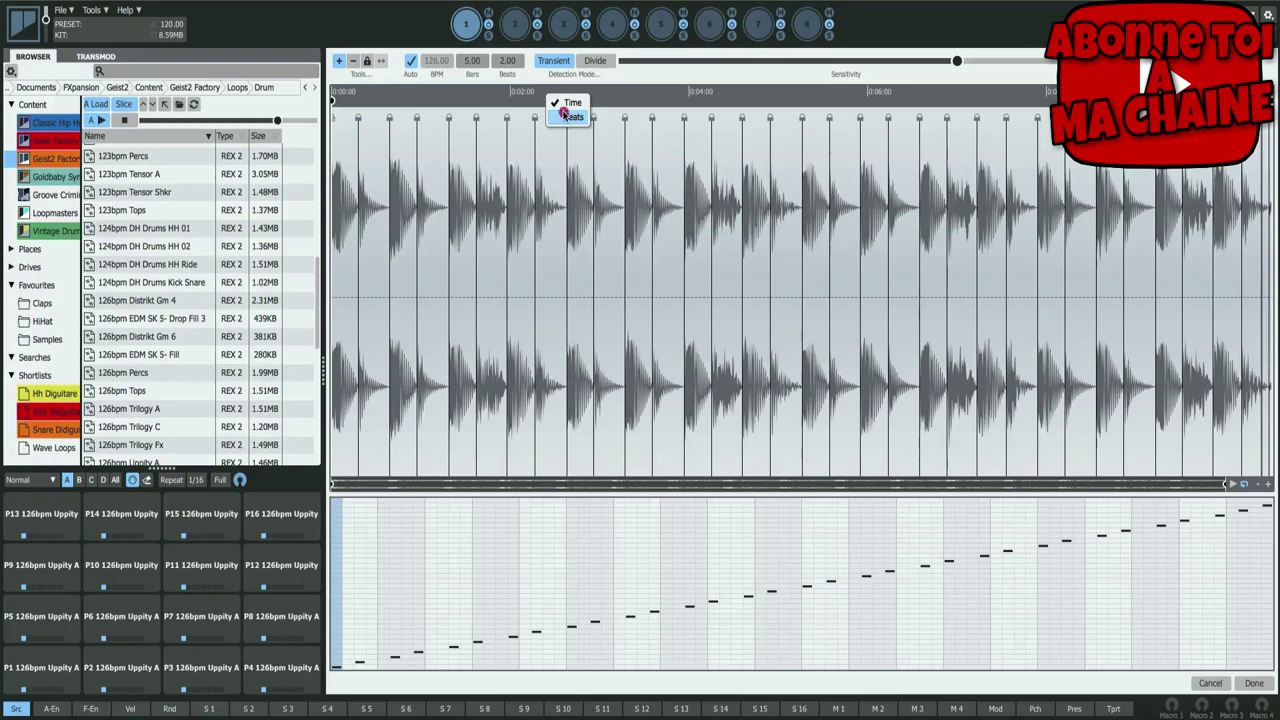
pyautogui.click(566, 115)
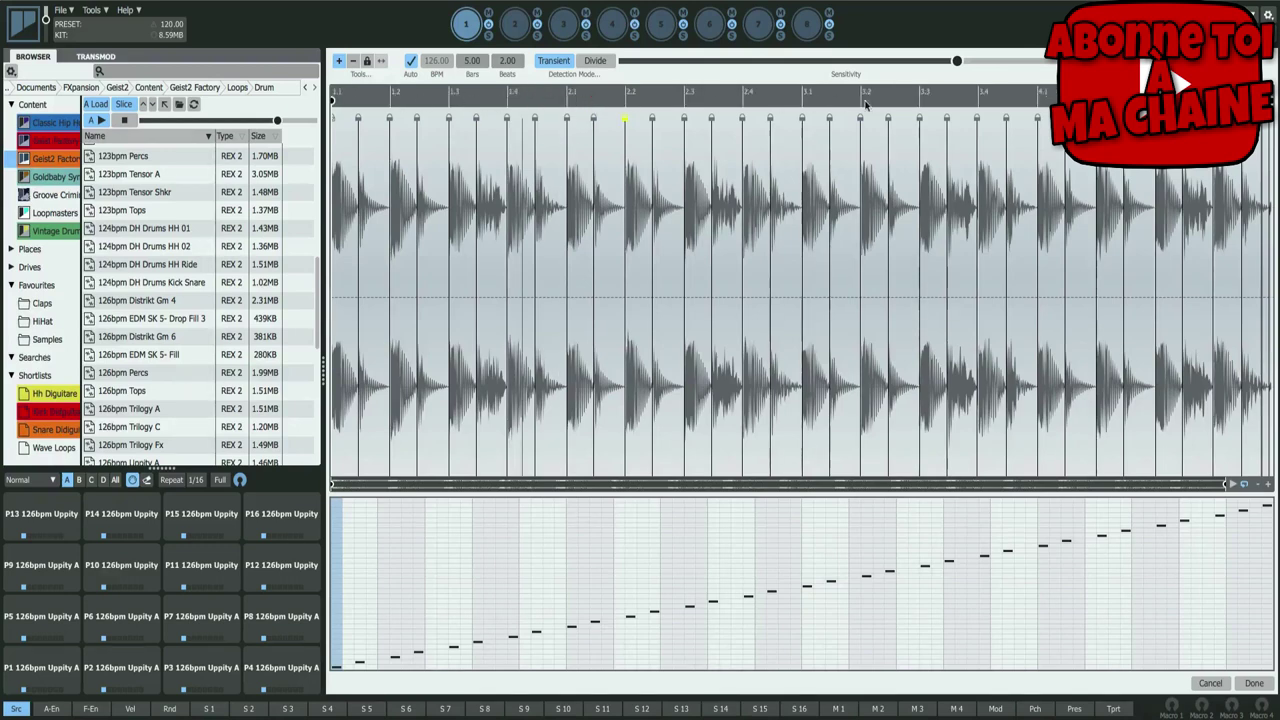
# - Preview the loop with the start marker moved to beat 1.2, and restore the marker to 1.1
pyautogui.click(1231, 485)
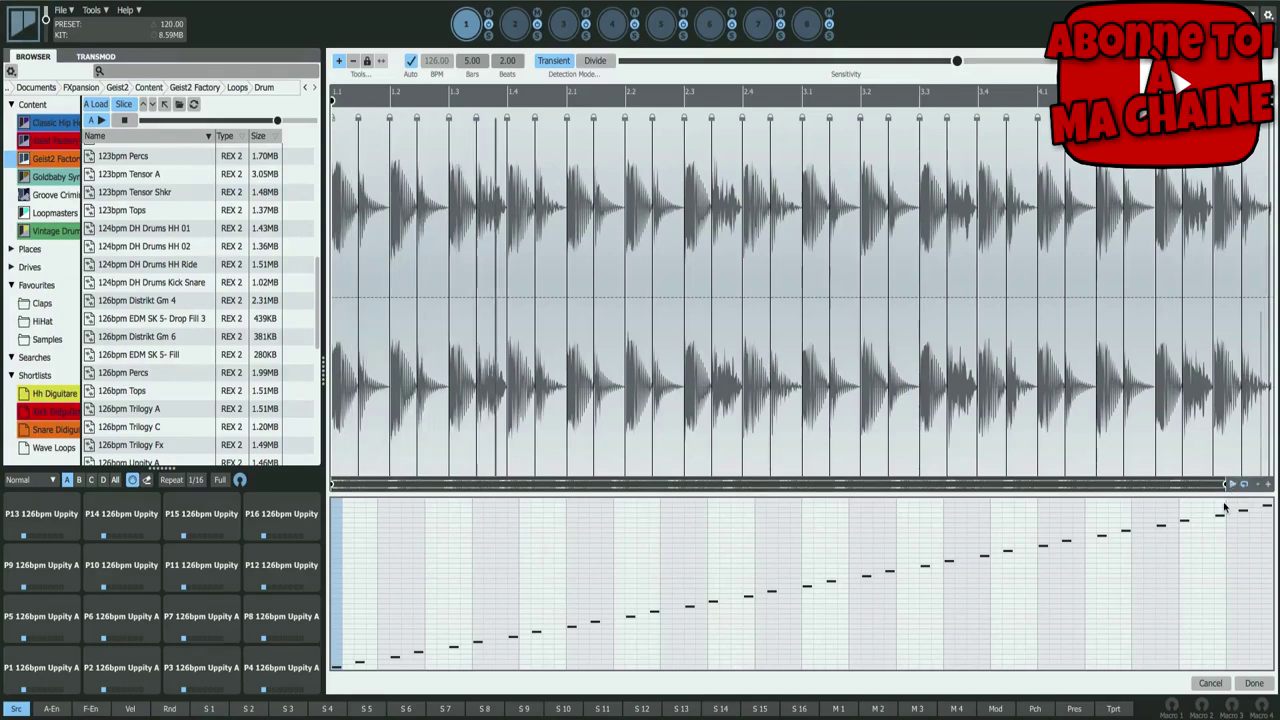
pyautogui.click(1231, 485)
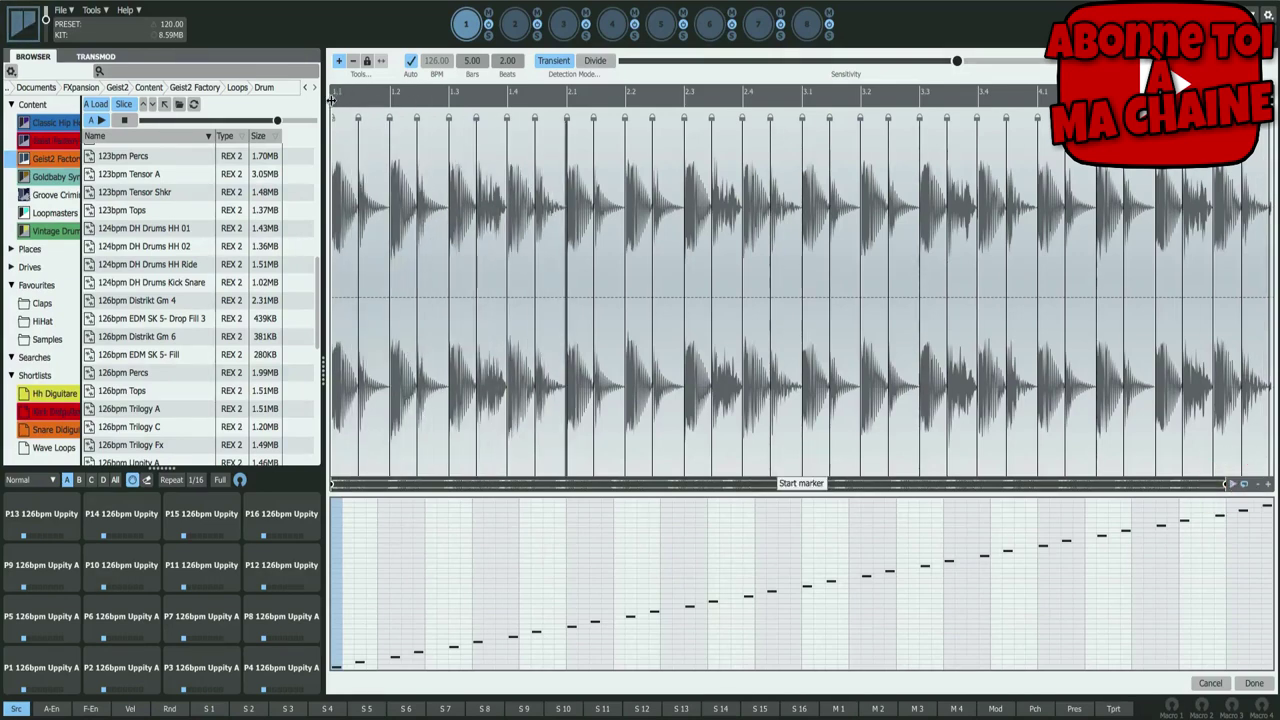
pyautogui.moveTo(331, 100); pyautogui.dragTo(390, 101)
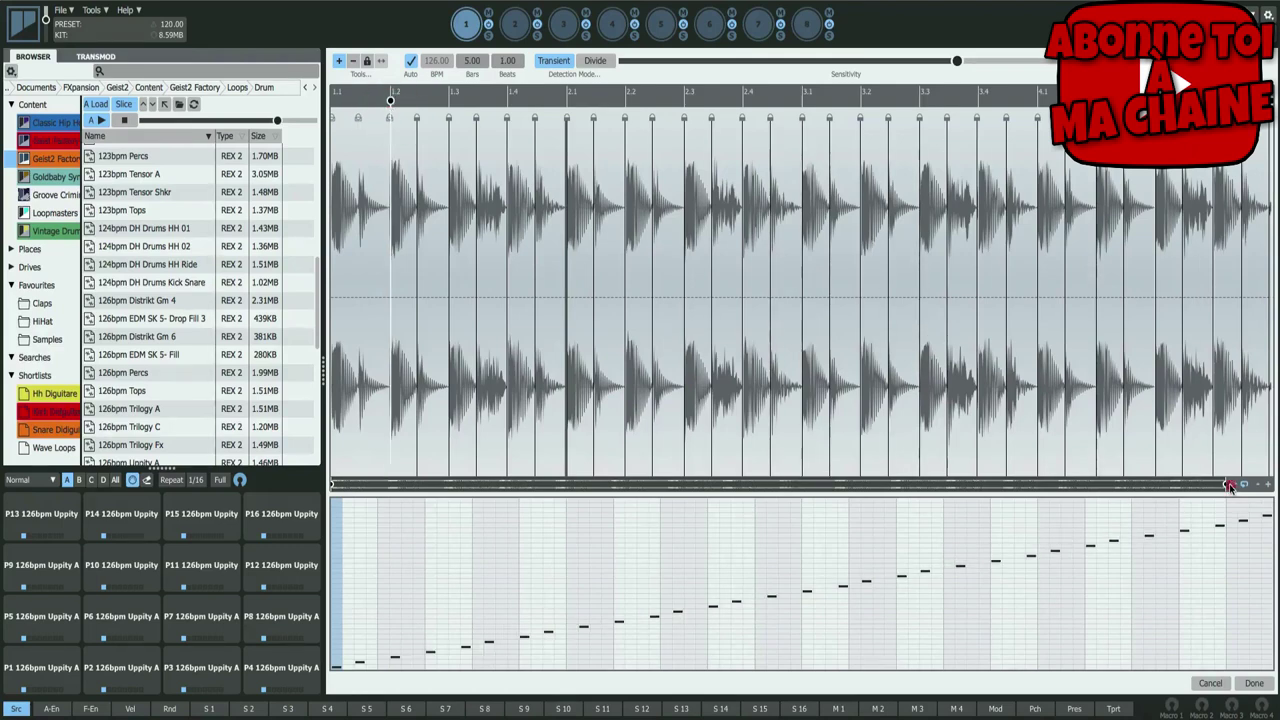
pyautogui.click(1231, 485)
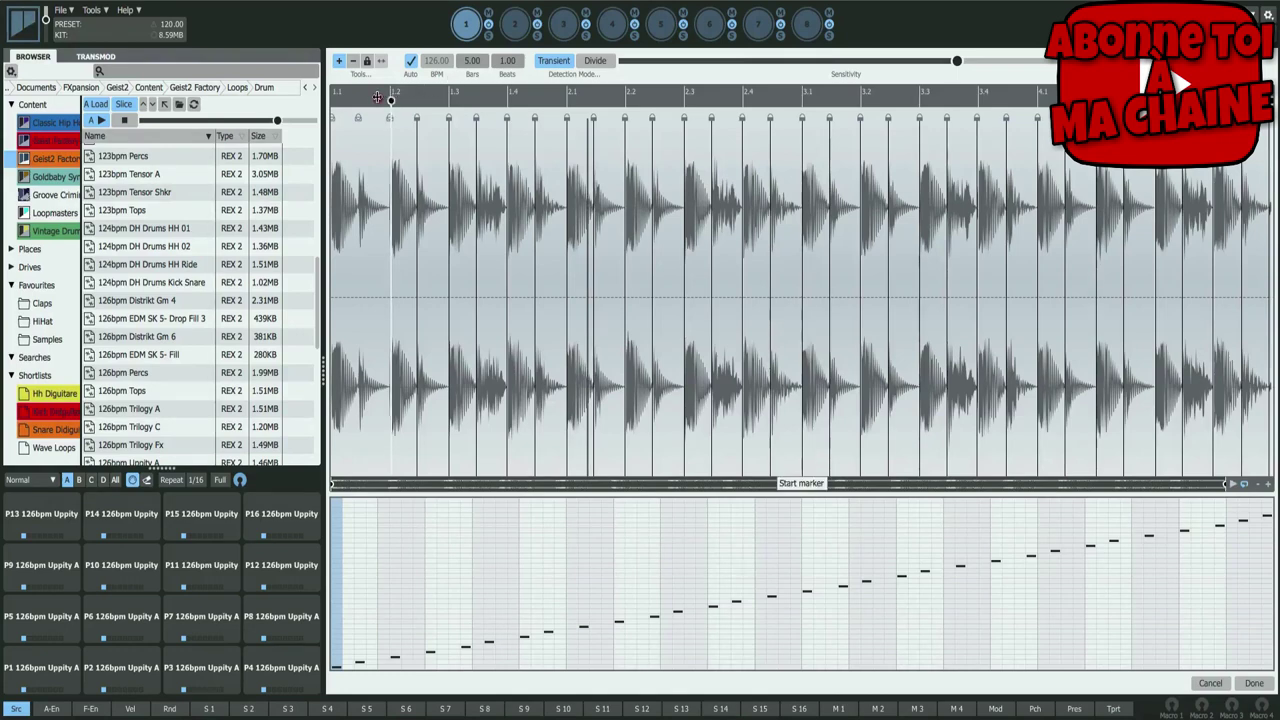
pyautogui.moveTo(390, 100); pyautogui.dragTo(333, 100)
# - Preview the loop with the end marker moved to 3.1, and restore the marker to the end of the loop
pyautogui.moveTo(1266, 92)
pyautogui.mouseDown()
pyautogui.moveTo(774, 99)
pyautogui.moveTo(800, 100)
pyautogui.mouseUp()
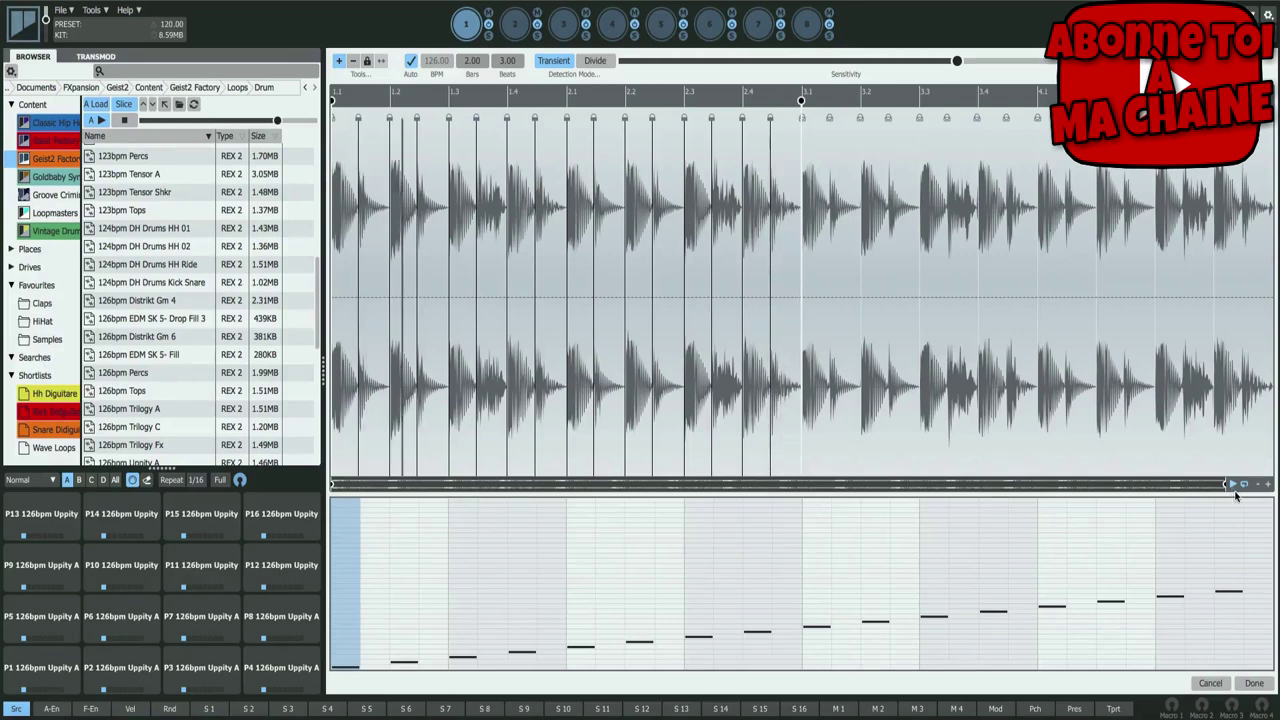
pyautogui.click(1237, 485)
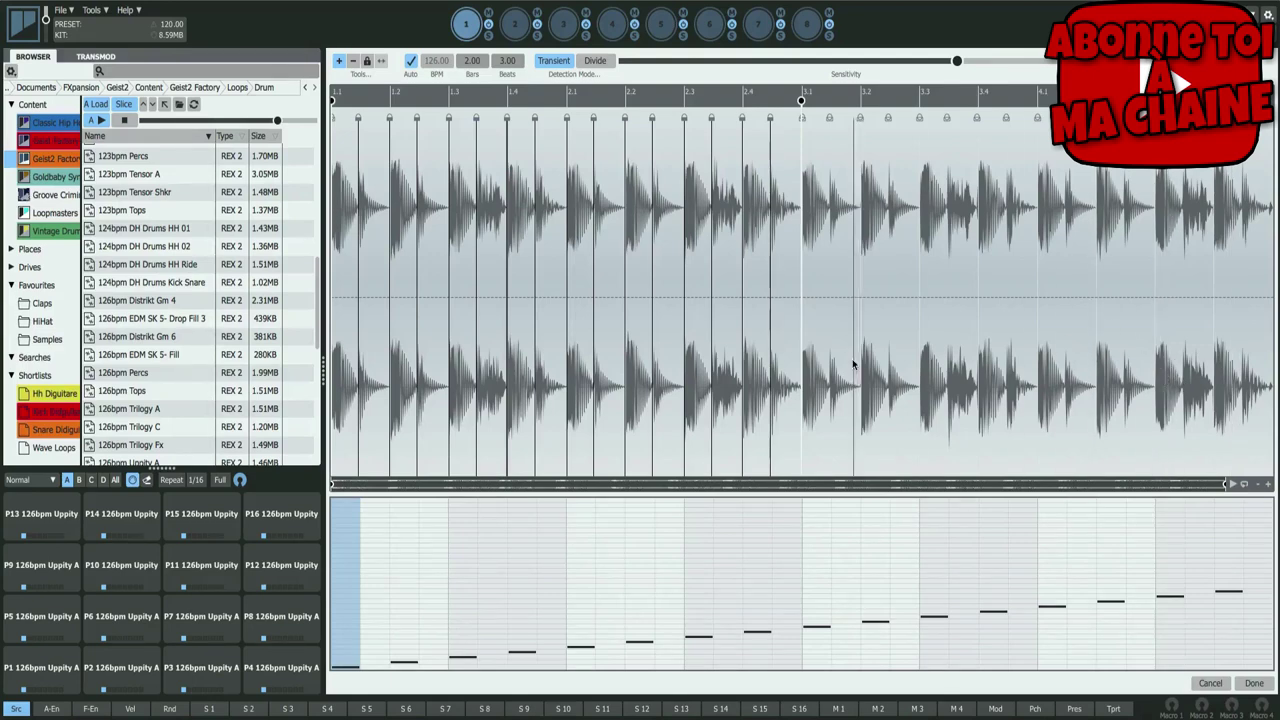
pyautogui.moveTo(801, 101); pyautogui.dragTo(1270, 100)
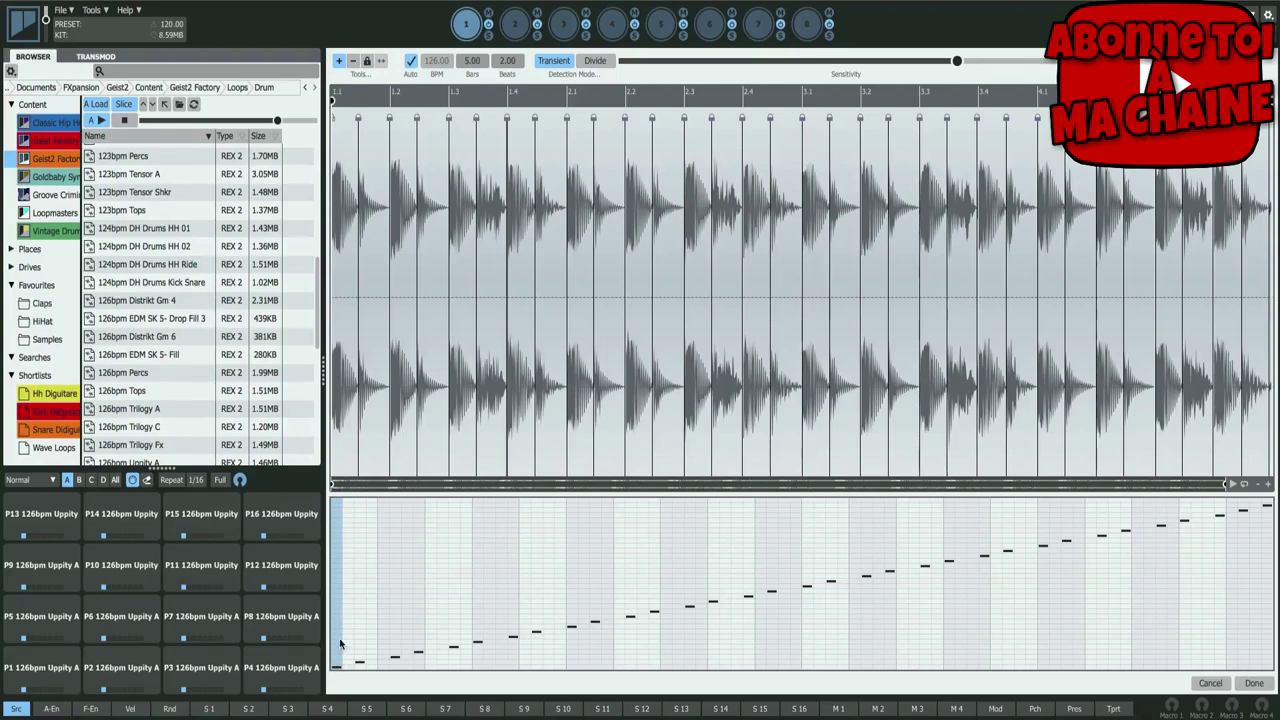
pyautogui.click(371, 409)
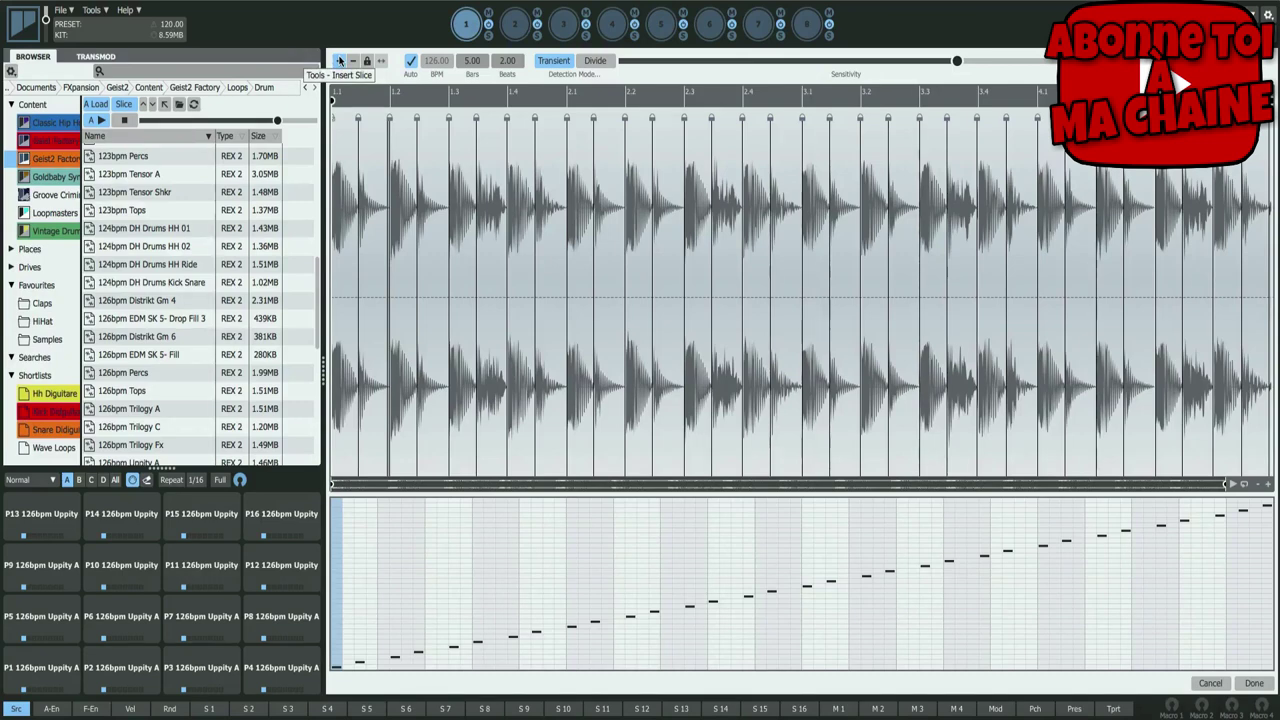
# - Insert a slice shortly before beat 1.3 and remove that slice again
pyautogui.click(340, 62)
pyautogui.click(432, 119)
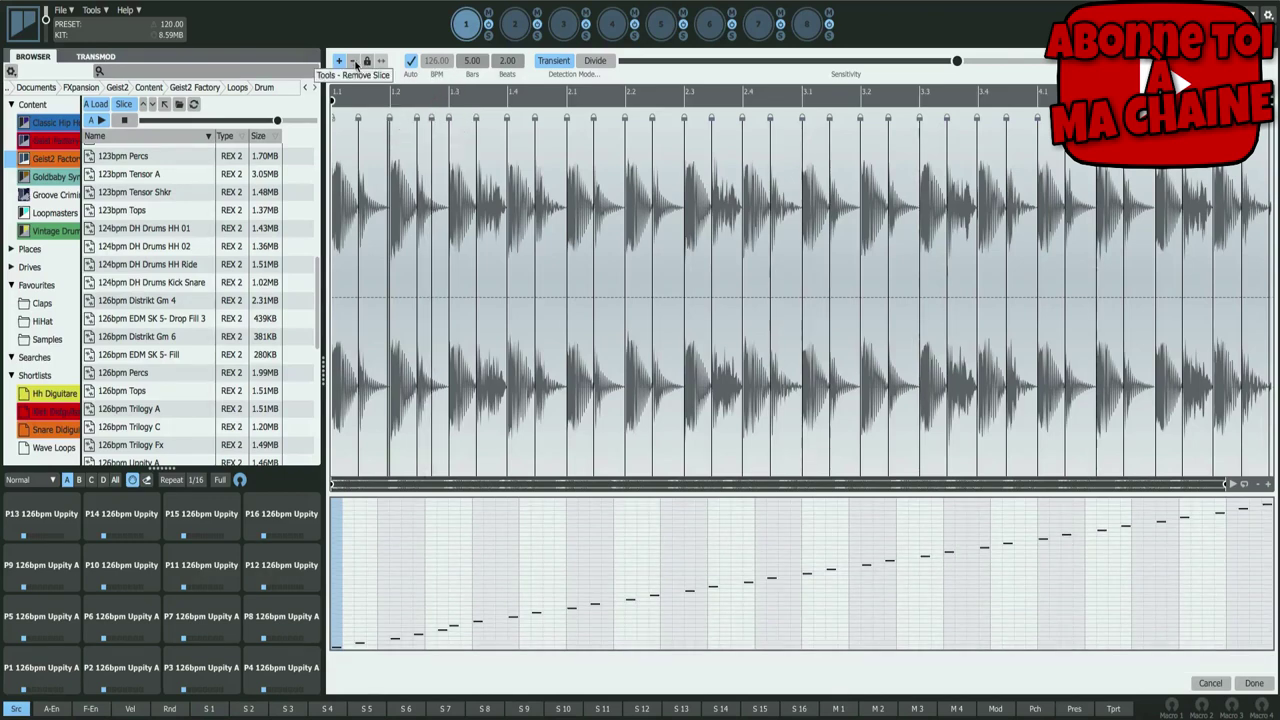
pyautogui.click(353, 62)
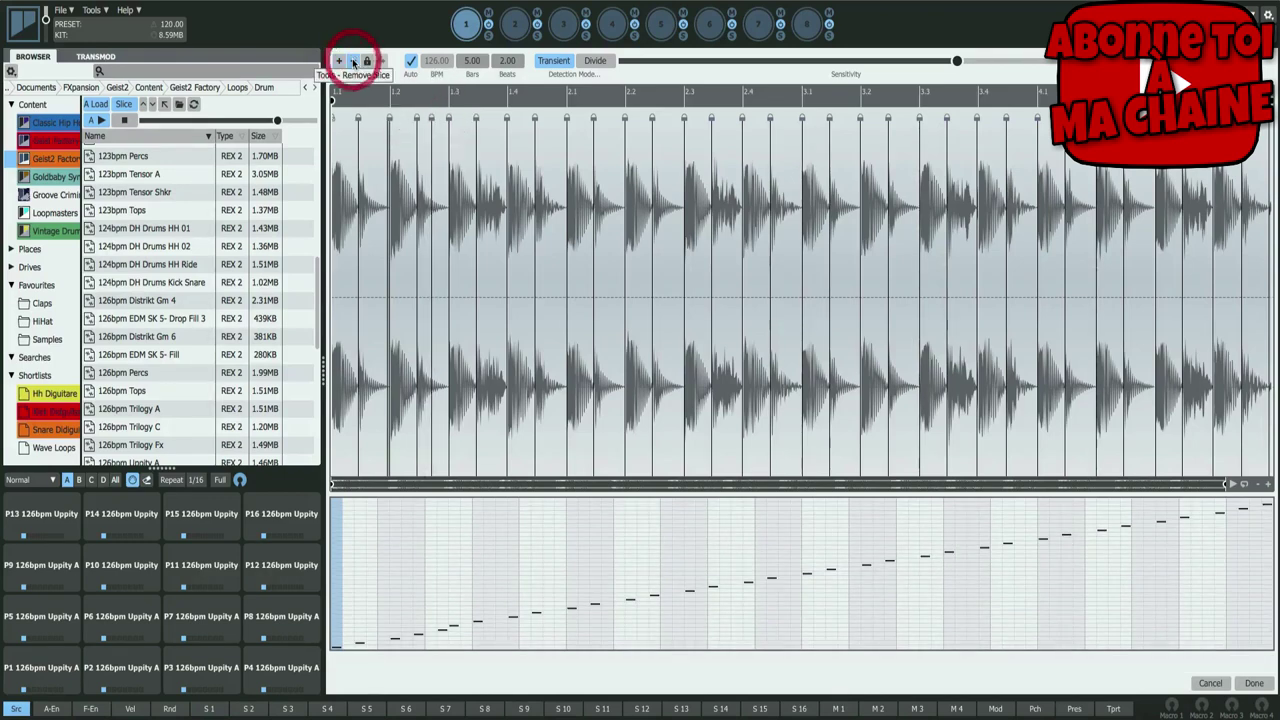
pyautogui.click(432, 119)
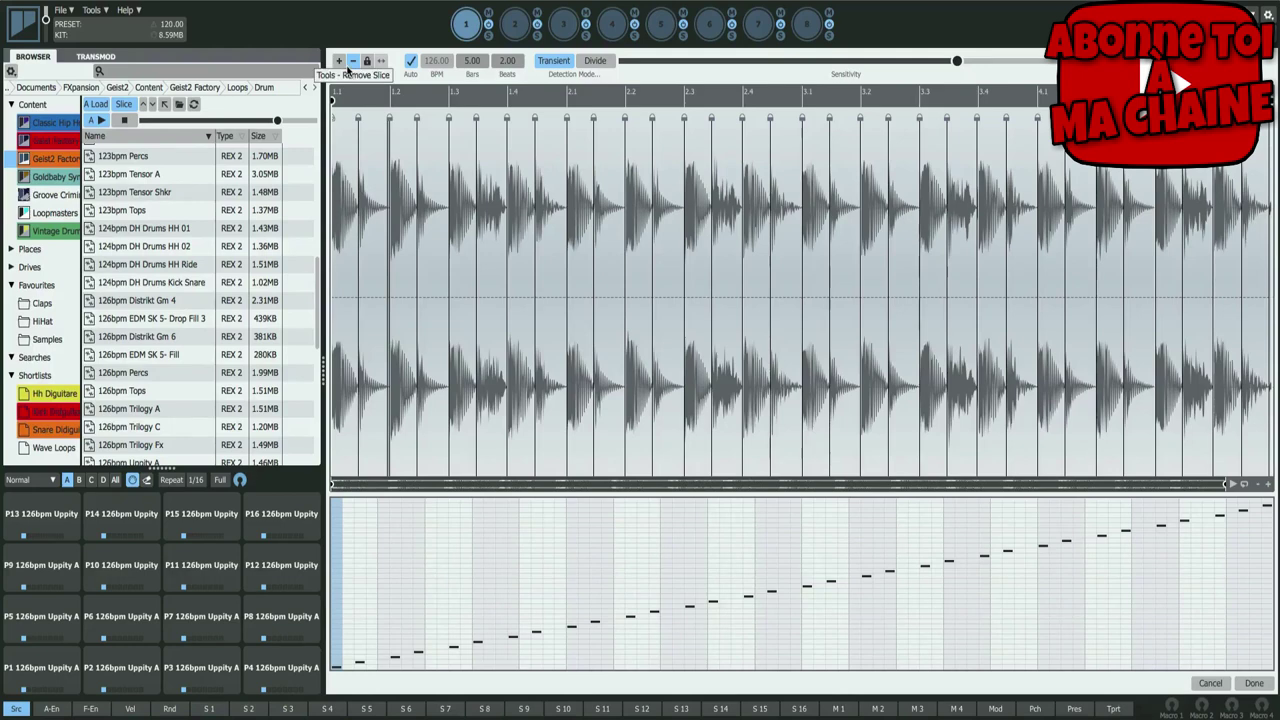
# - Insert three slices: one shortly before beat 1.3 and two between beats 1.3 and 1.4
pyautogui.click(341, 61)
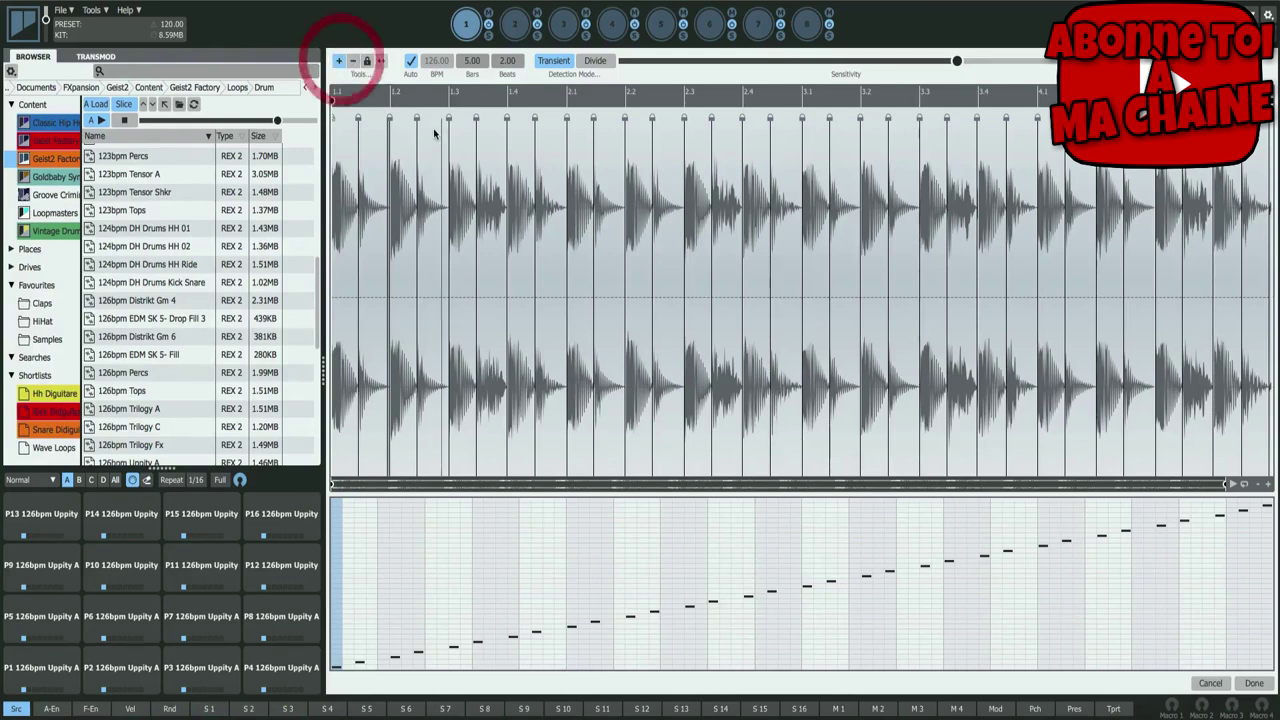
pyautogui.click(429, 120)
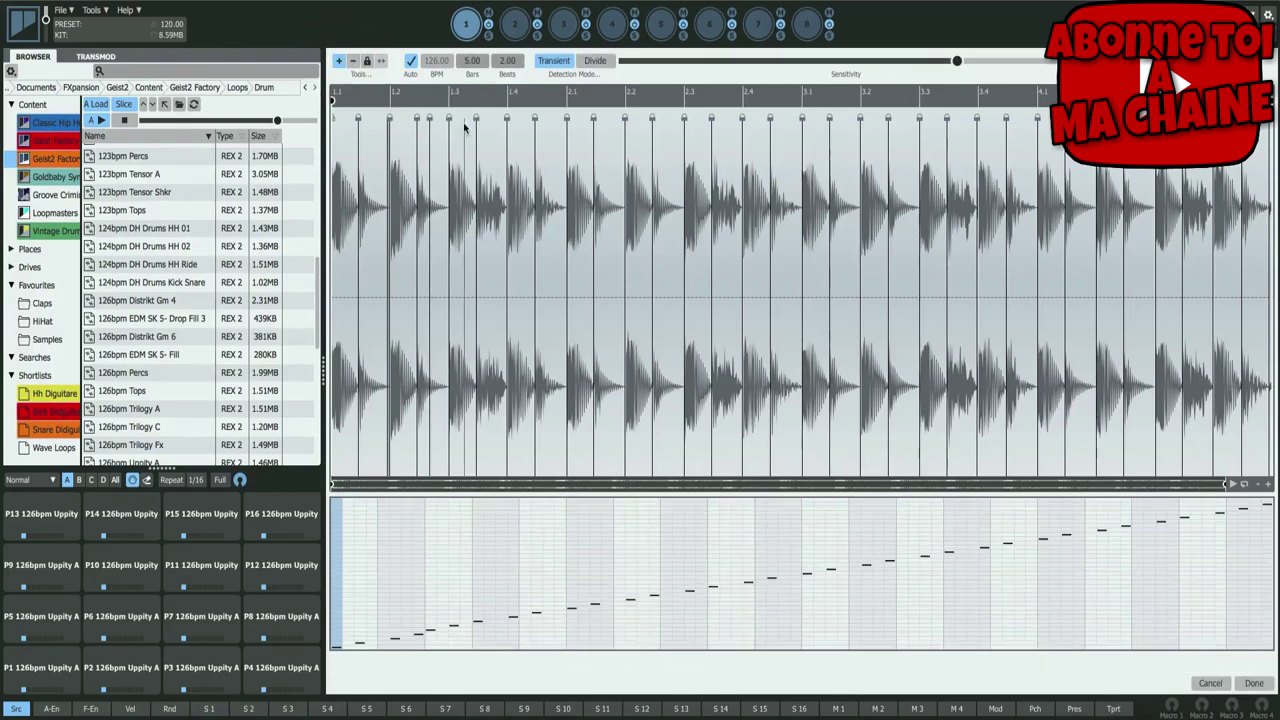
pyautogui.click(463, 122)
pyautogui.click(494, 125)
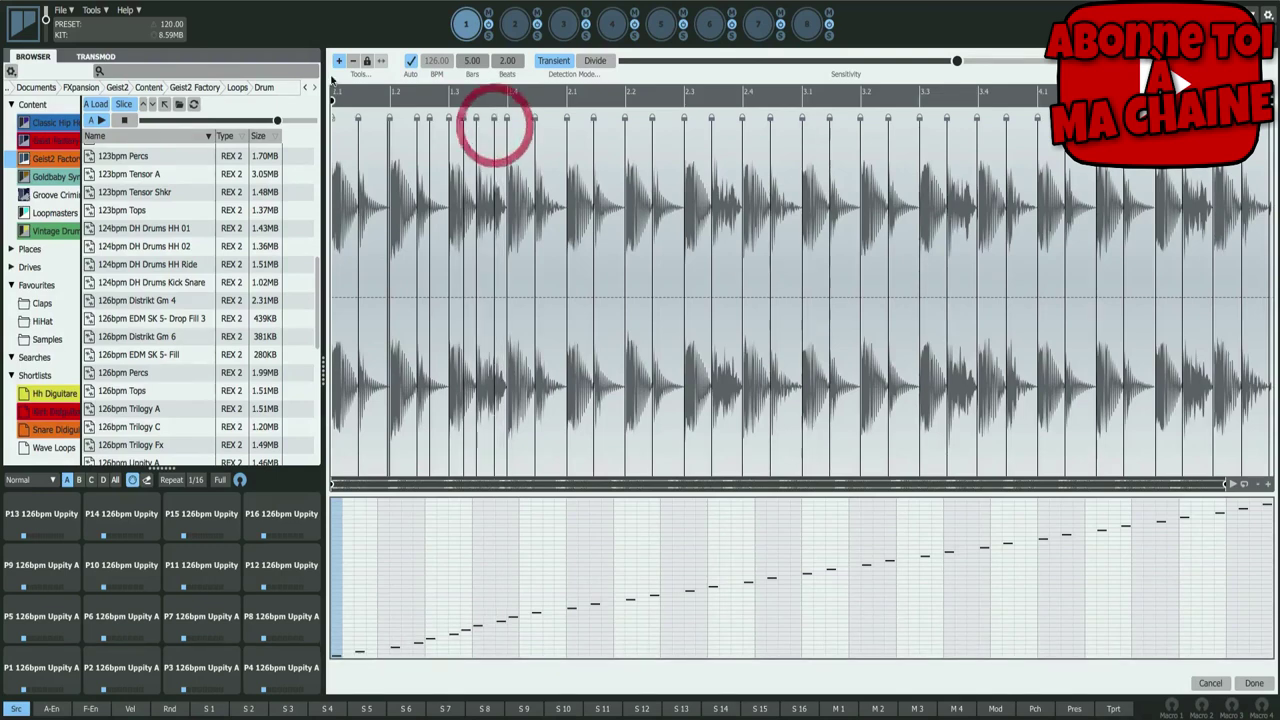
# - Remove five slices: the two between beats 1.2 and 1.3, the last one before 1.4, and the two from 1.4 to 2.1
pyautogui.click(494, 120)
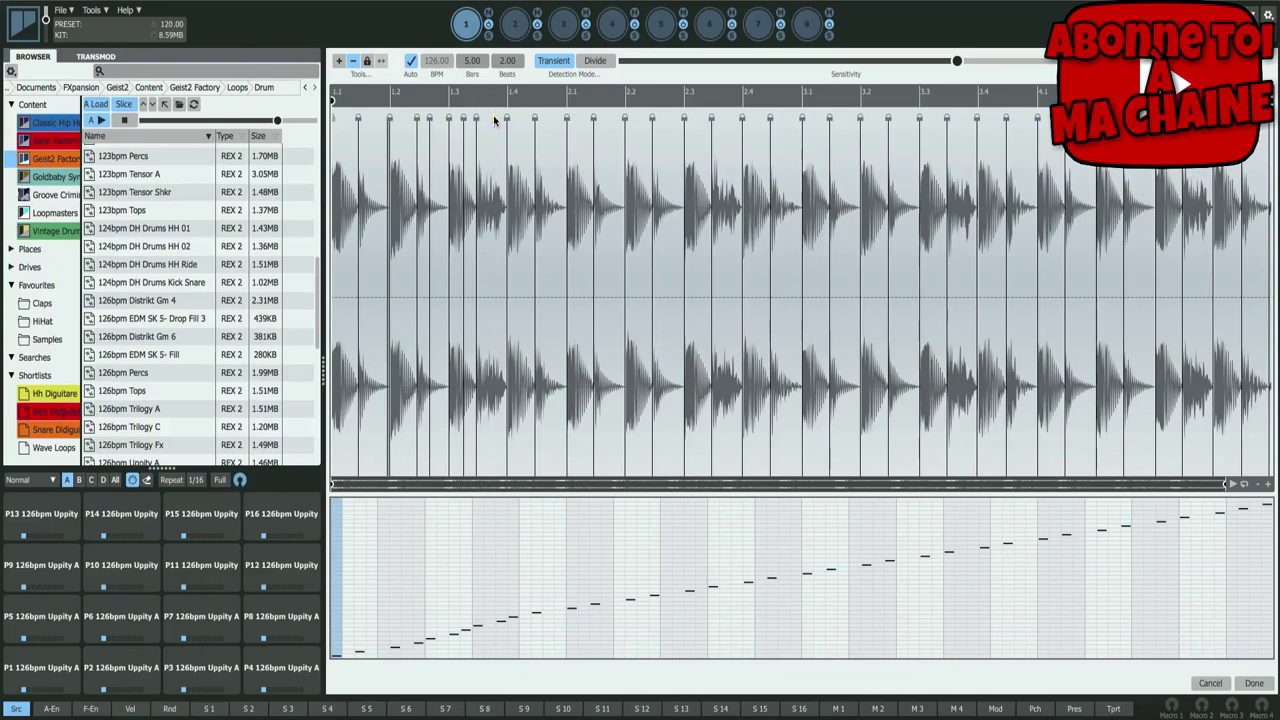
pyautogui.click(418, 119)
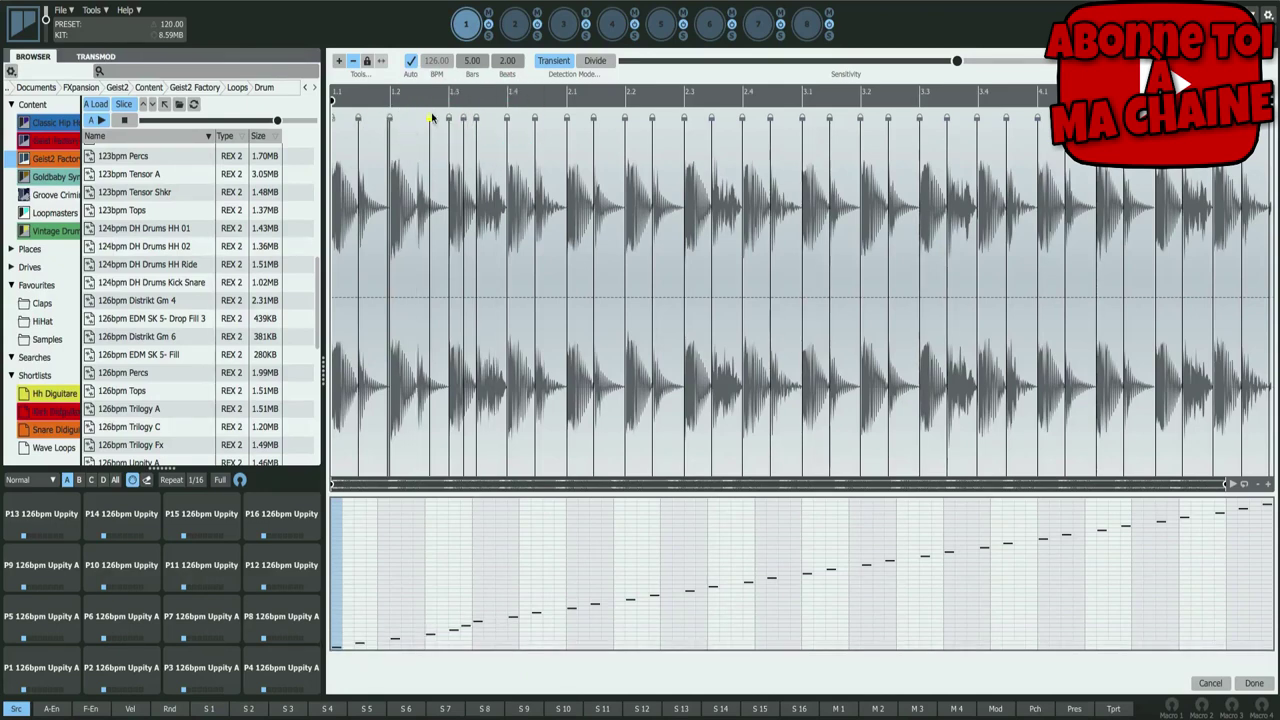
pyautogui.click(431, 119)
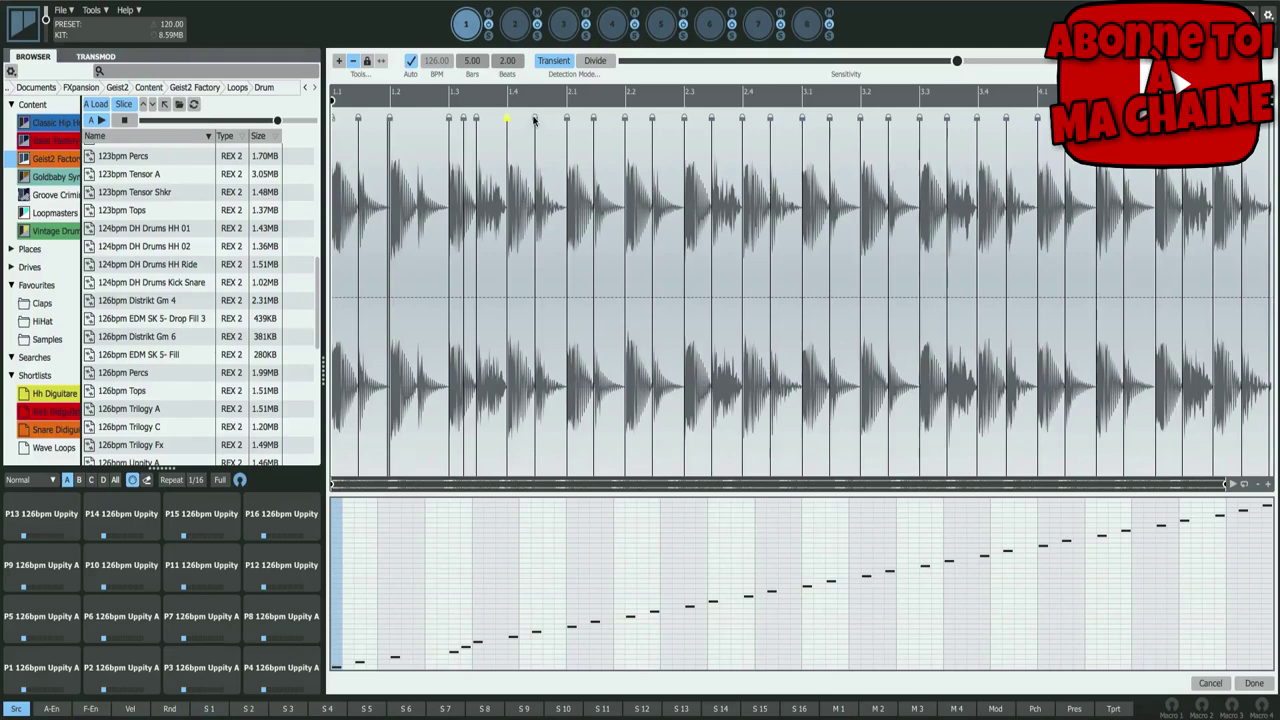
pyautogui.click(534, 120)
pyautogui.click(534, 120)
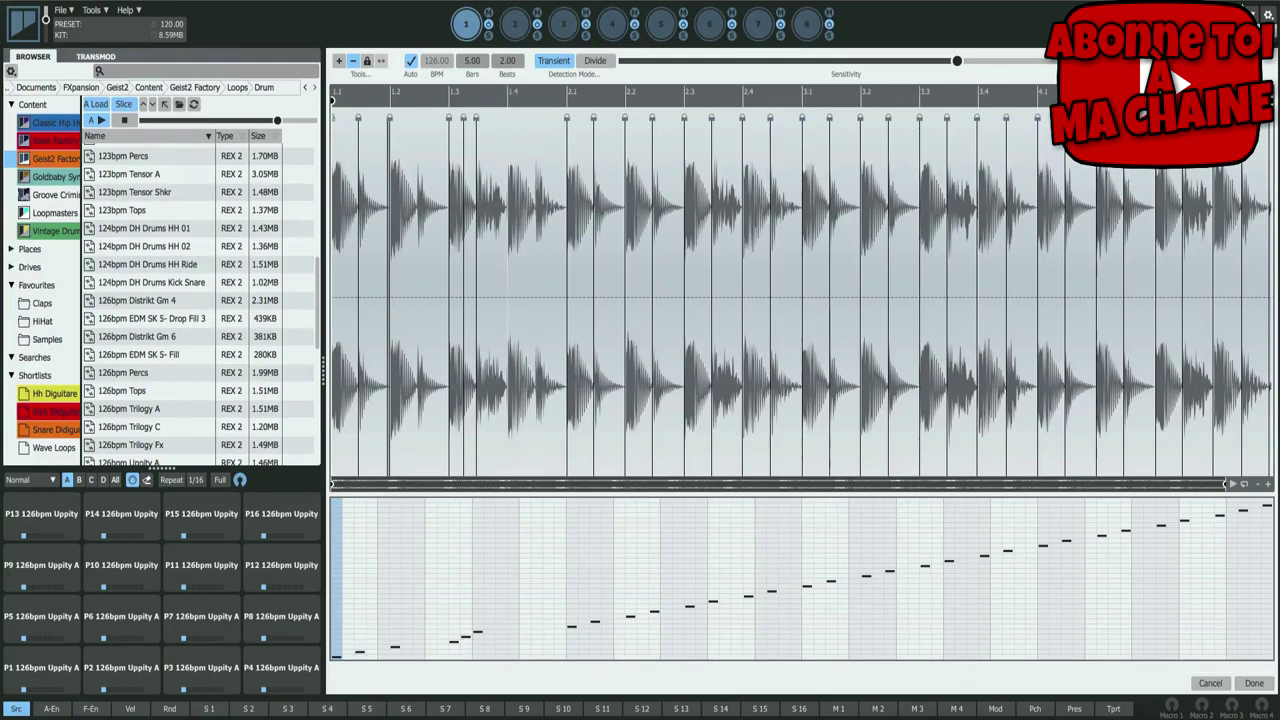
# - Undo the slice removals and the three slice insertions between beats 1.2 and 2.1
pyautogui.hotkey('ctrl', 'z')
pyautogui.hotkey('ctrl', 'z')
pyautogui.hotkey('ctrl', 'z')
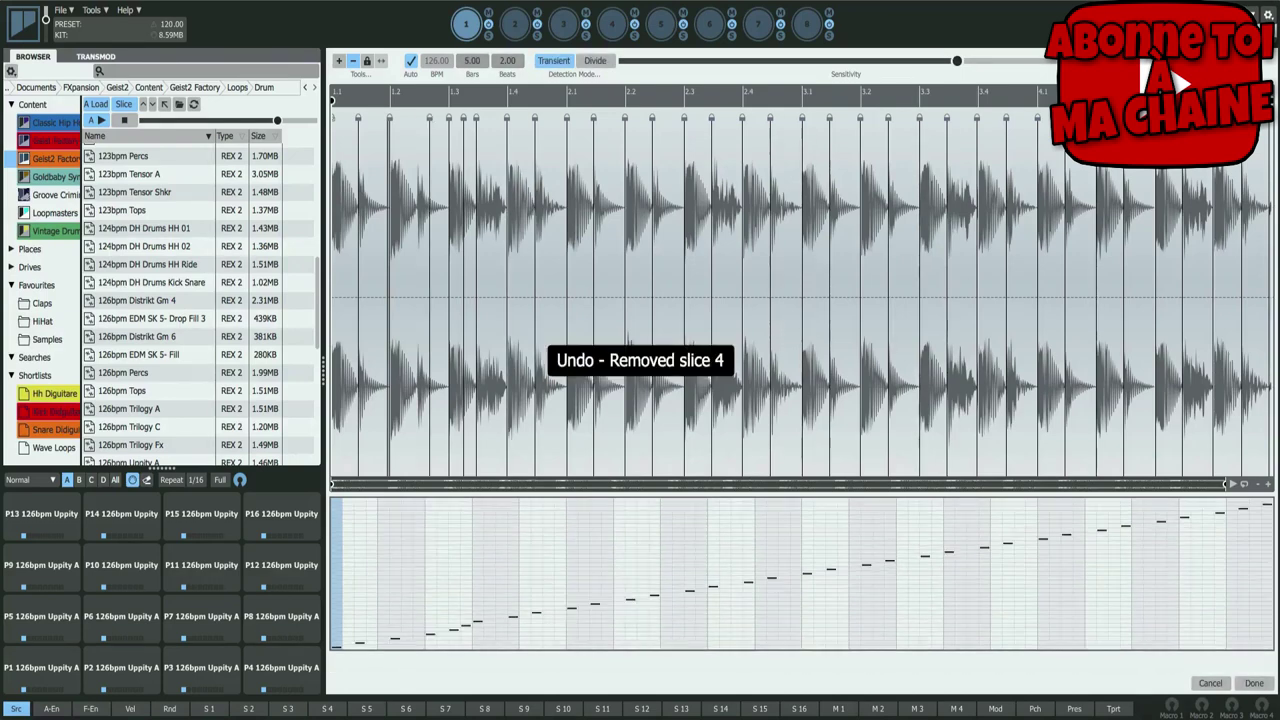
pyautogui.hotkey('ctrl', 'z')
pyautogui.hotkey('ctrl', 'z')
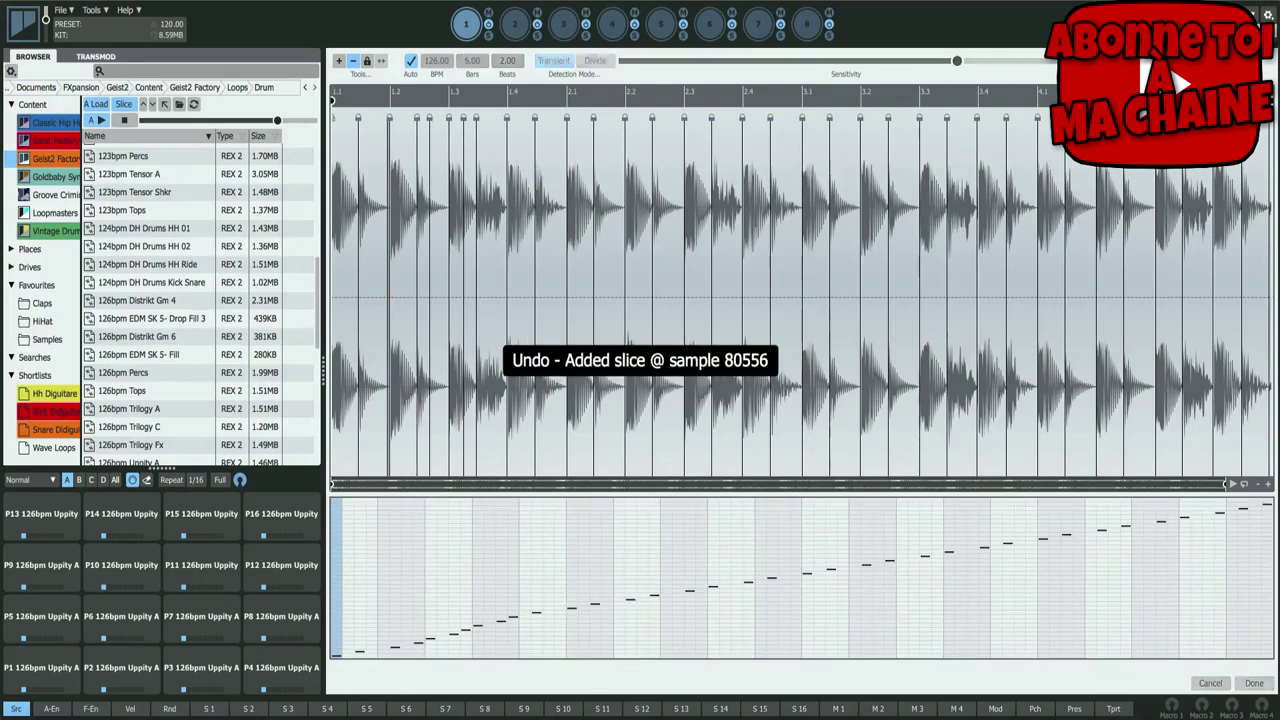
pyautogui.hotkey('ctrl', 'z')
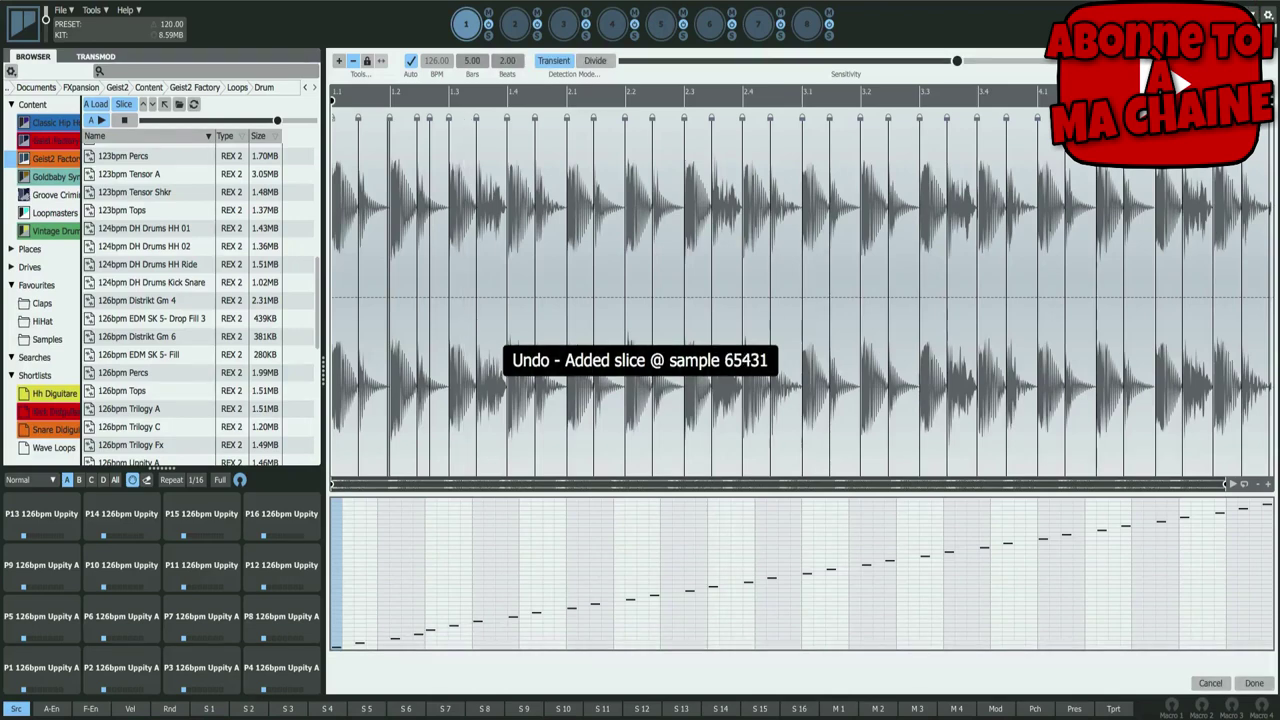
pyautogui.hotkey('ctrl', 'z')
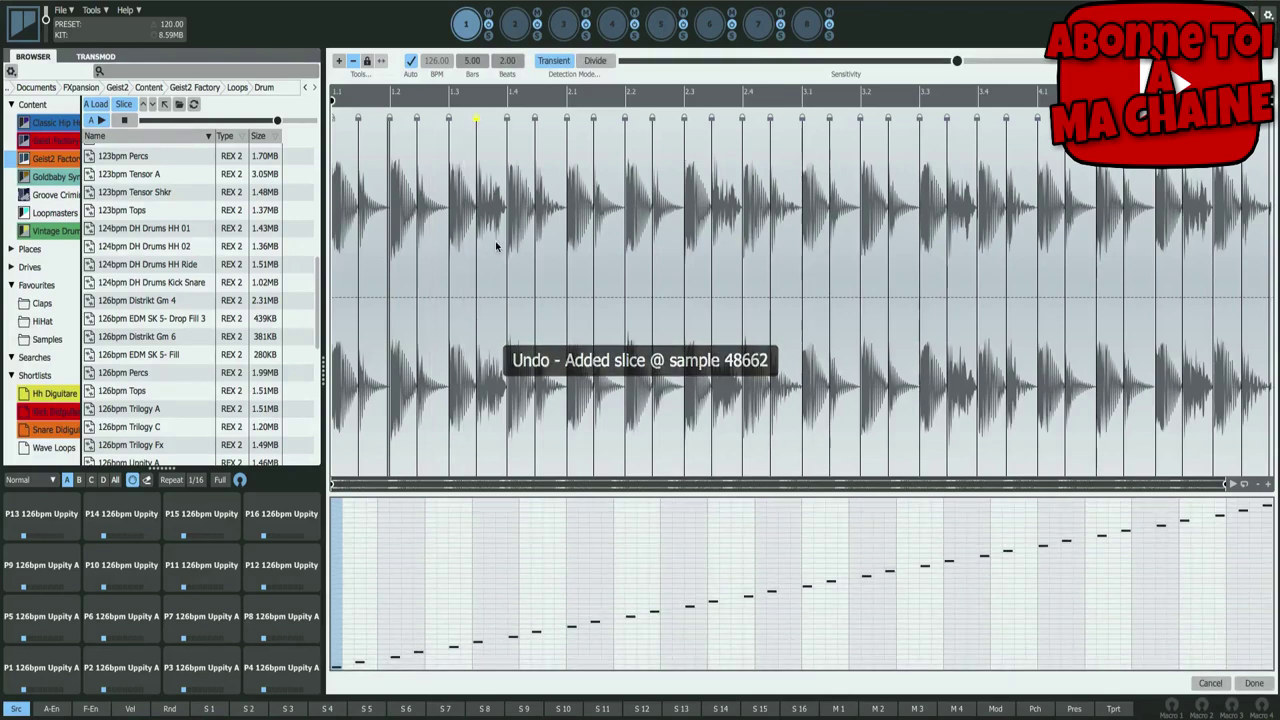
# - Toggle the lock on the slice marker at beat 1.2 with the Lock Slice tool
pyautogui.click(367, 62)
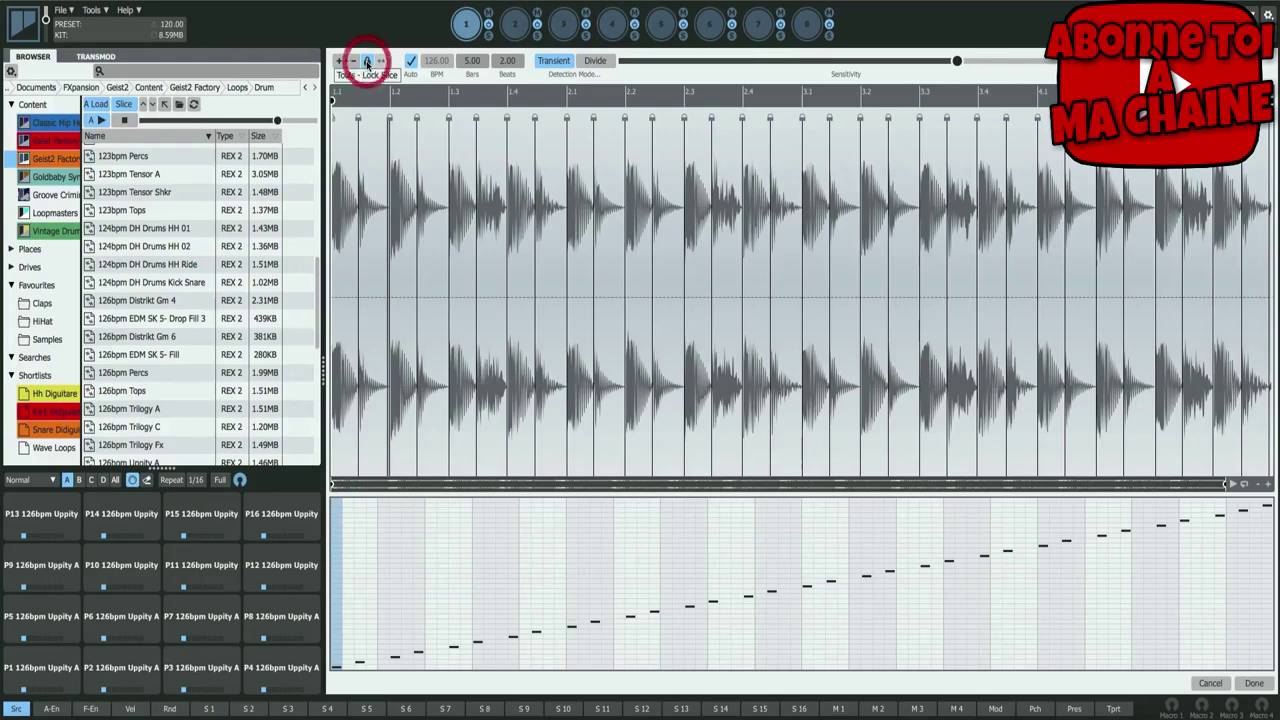
pyautogui.click(390, 119)
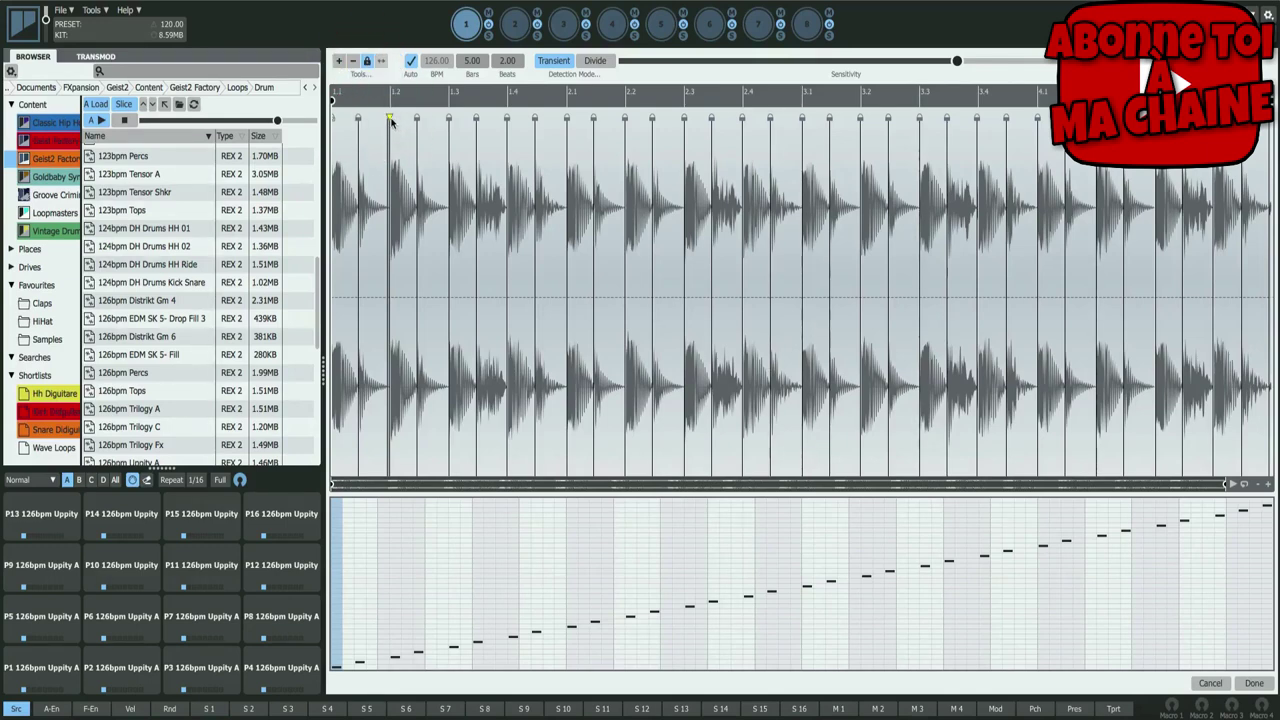
pyautogui.click(390, 119)
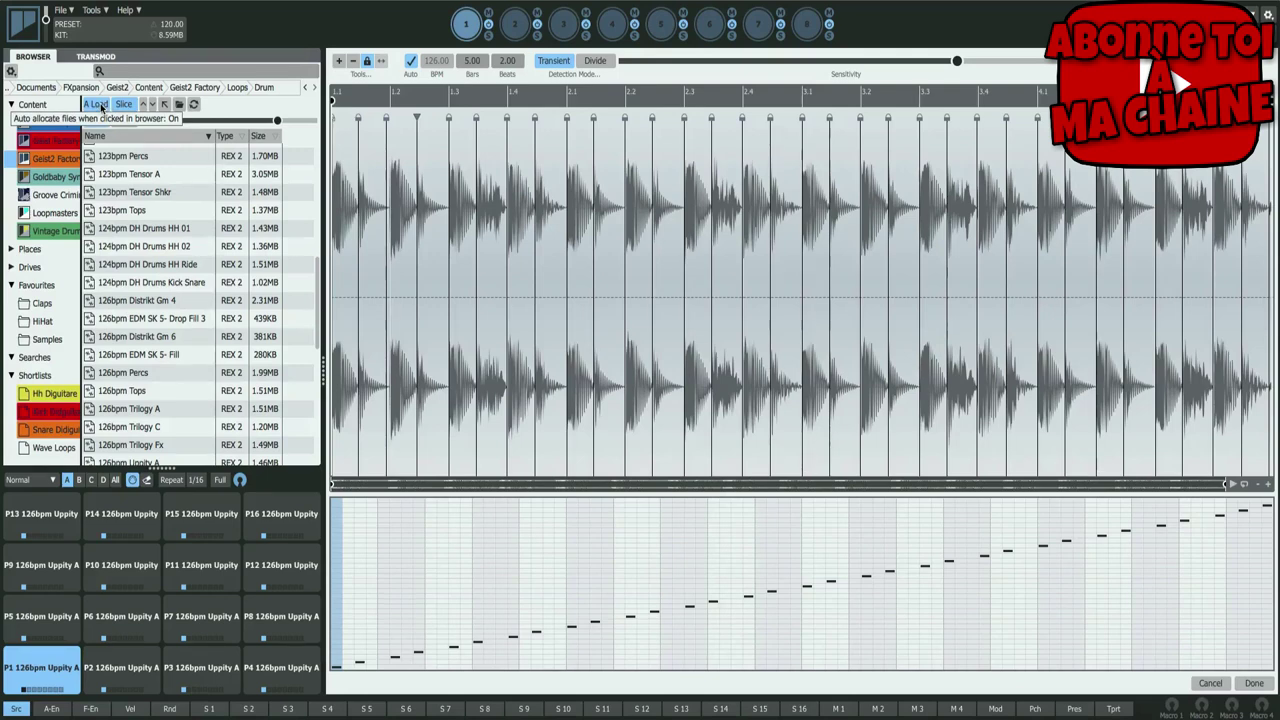
# - Turn off automatic loading in the browser, then preview the 126bpm Uppity A loop and stop its playback
pyautogui.click(97, 105)
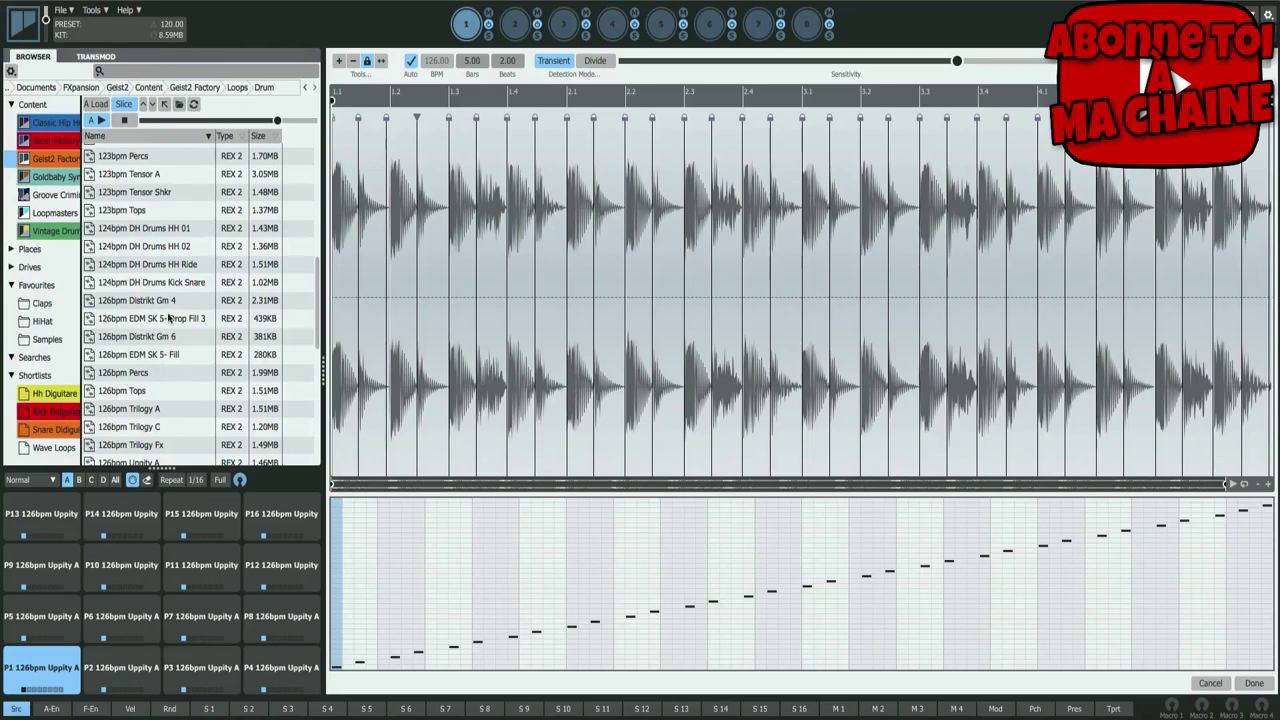
pyautogui.scroll(-5, 165, 375)
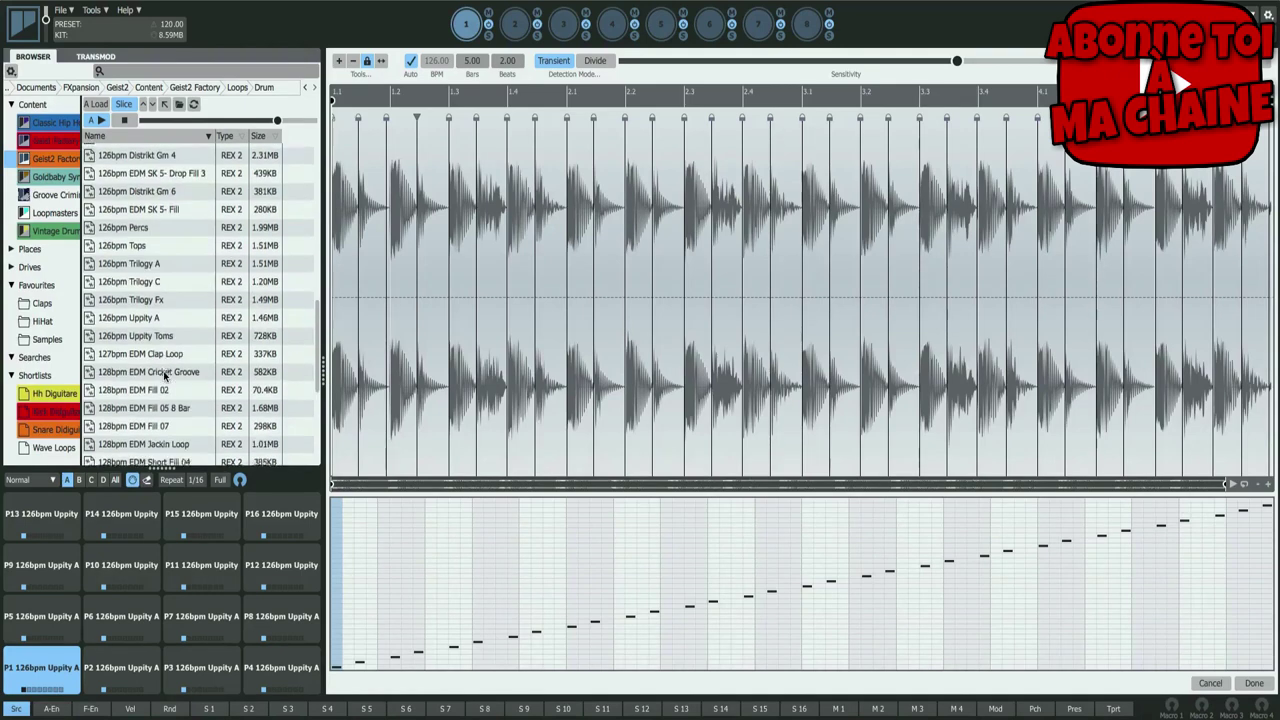
pyautogui.scroll(3, 165, 375)
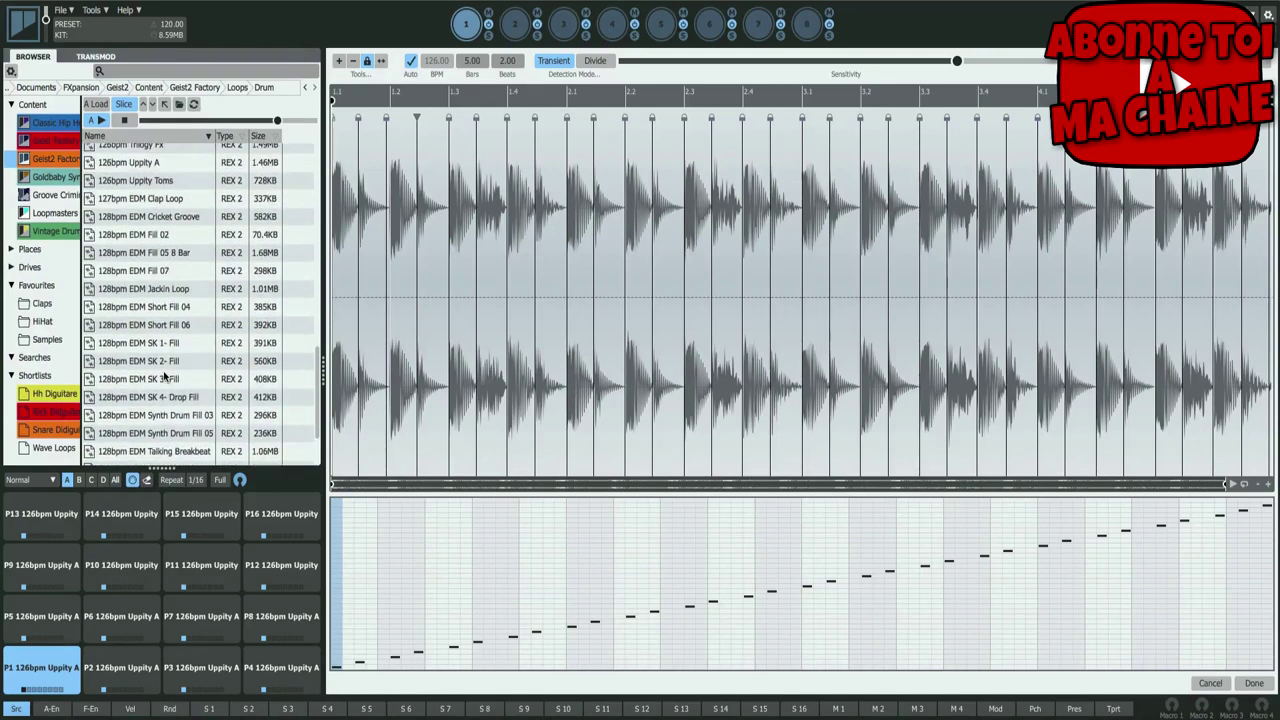
pyautogui.scroll(1, 165, 378)
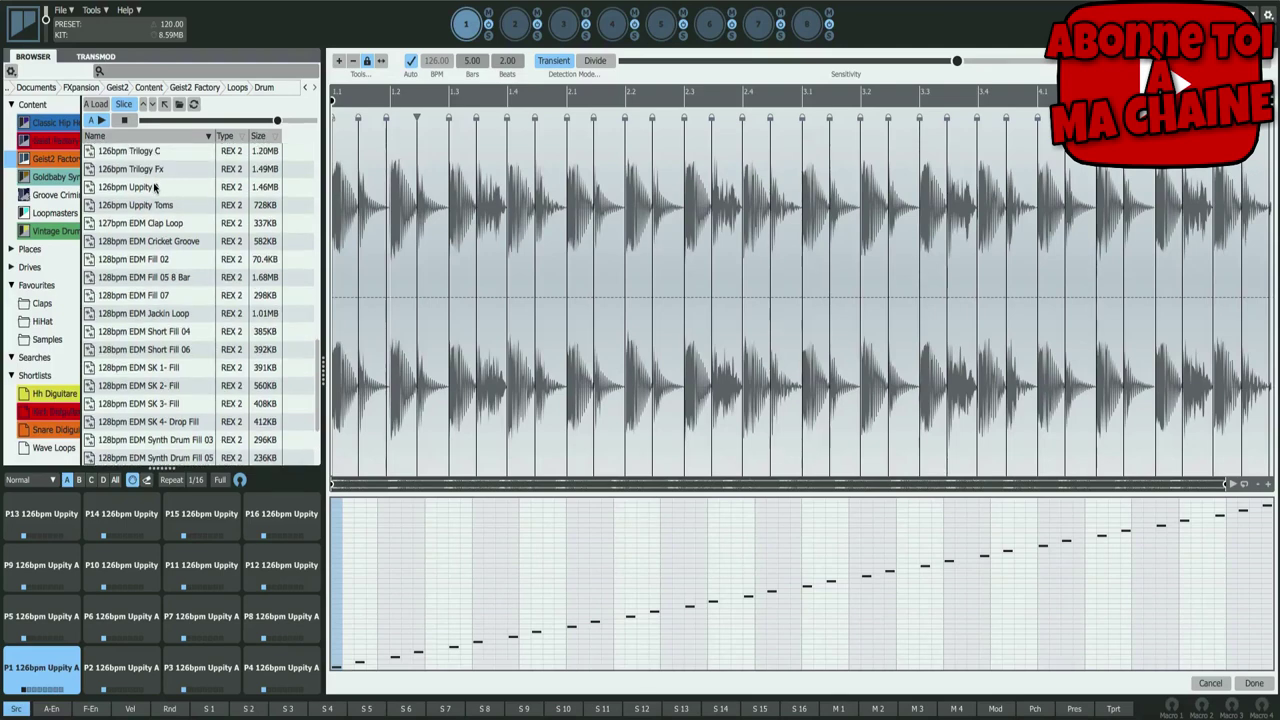
pyautogui.click(155, 187)
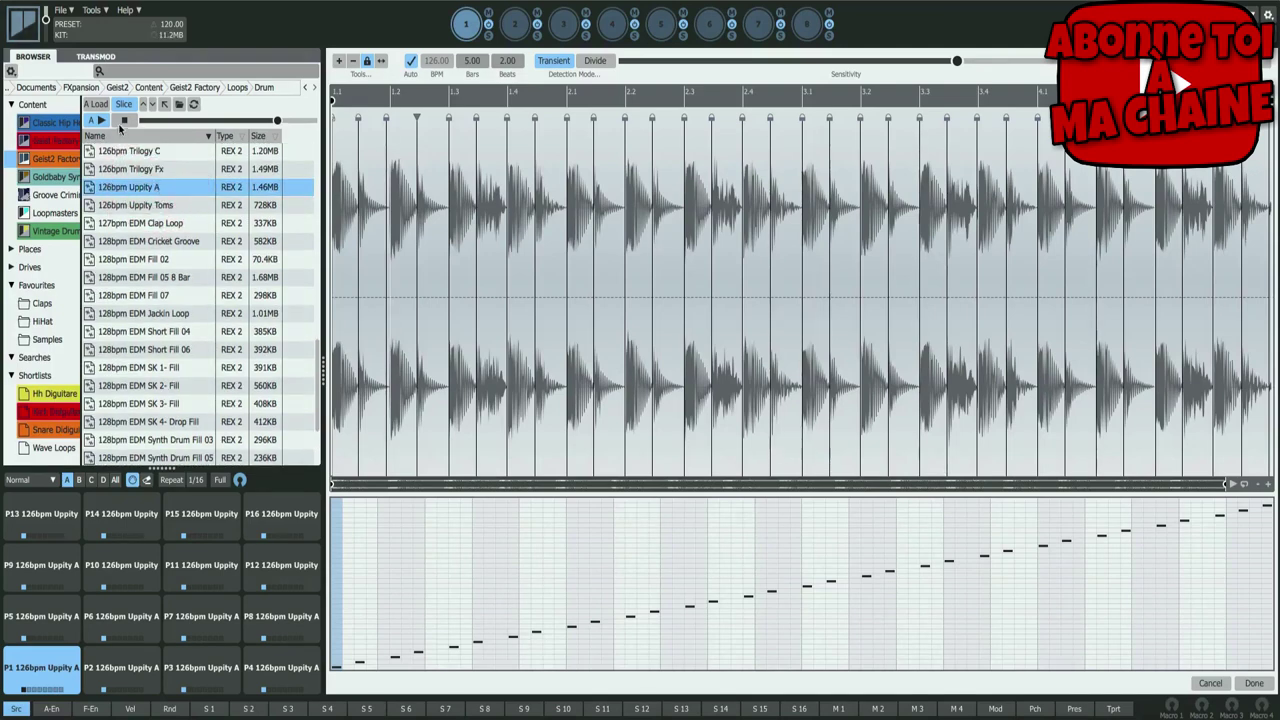
pyautogui.click(125, 120)
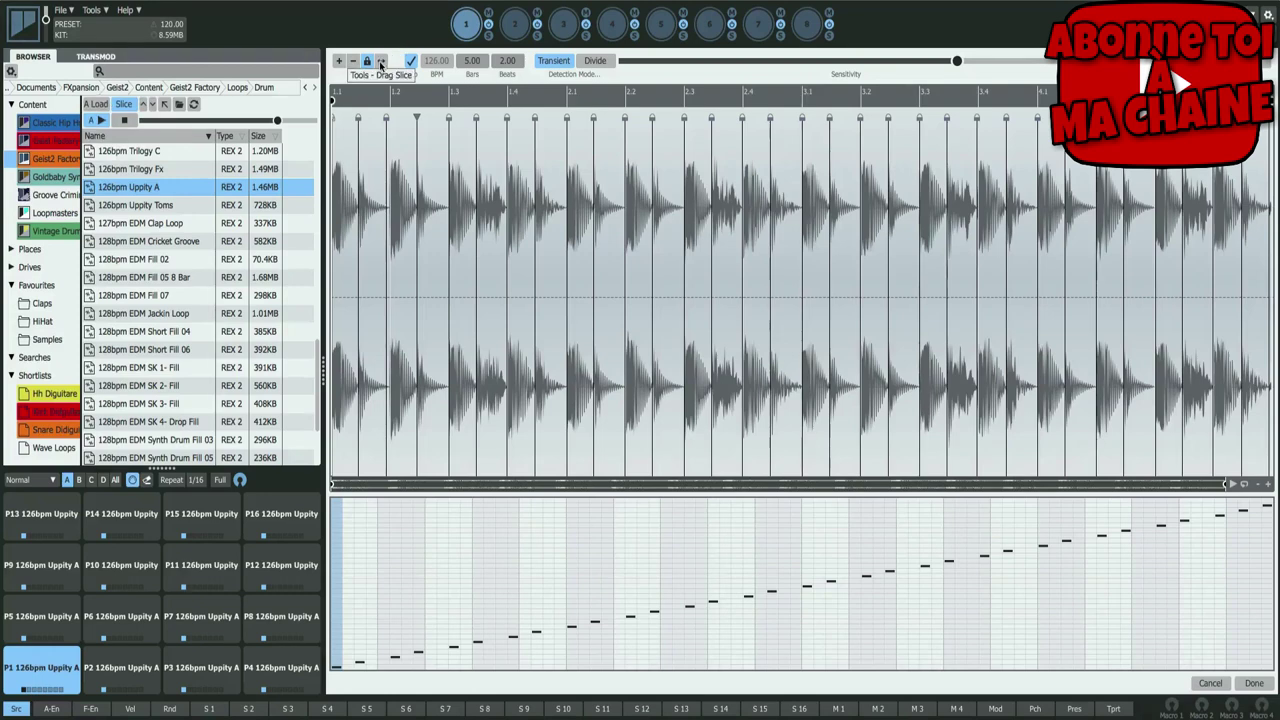
# - Assign the slice at beat 2.4 to empty pad 2 with the Drag Slice tool and audition the pad
pyautogui.click(380, 61)
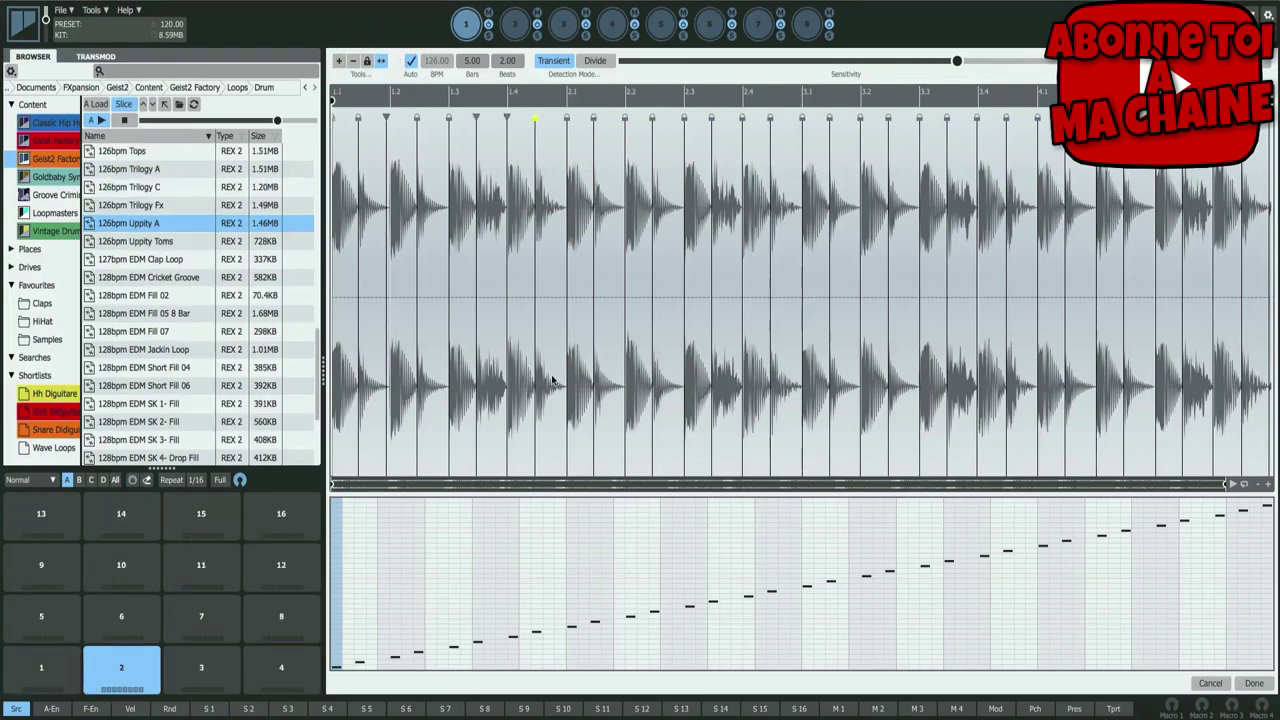
pyautogui.click(46, 668)
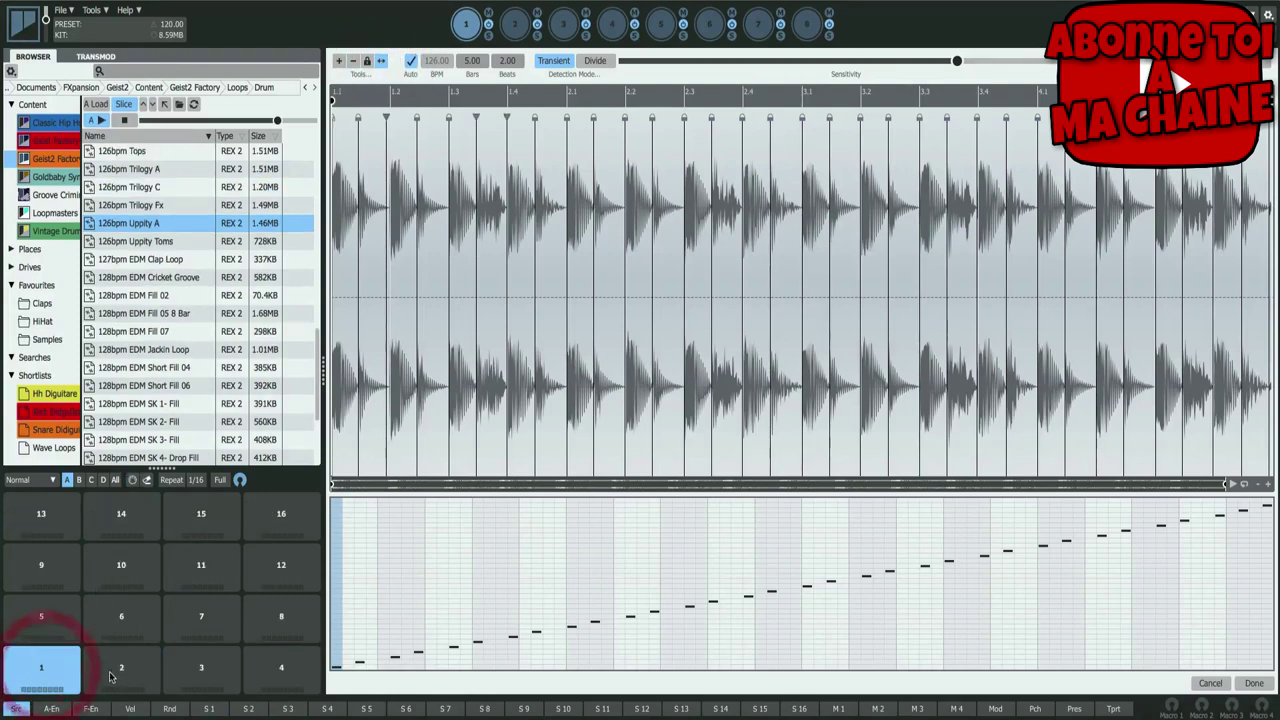
pyautogui.click(131, 668)
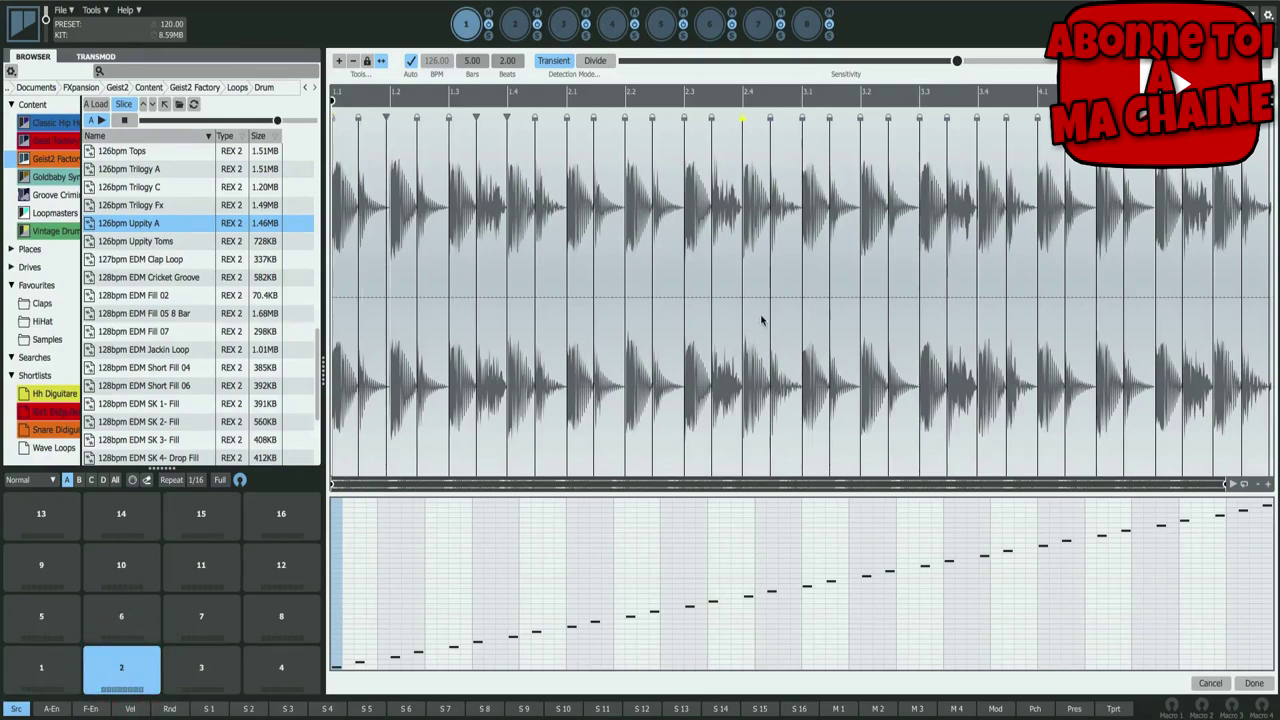
pyautogui.click(786, 258)
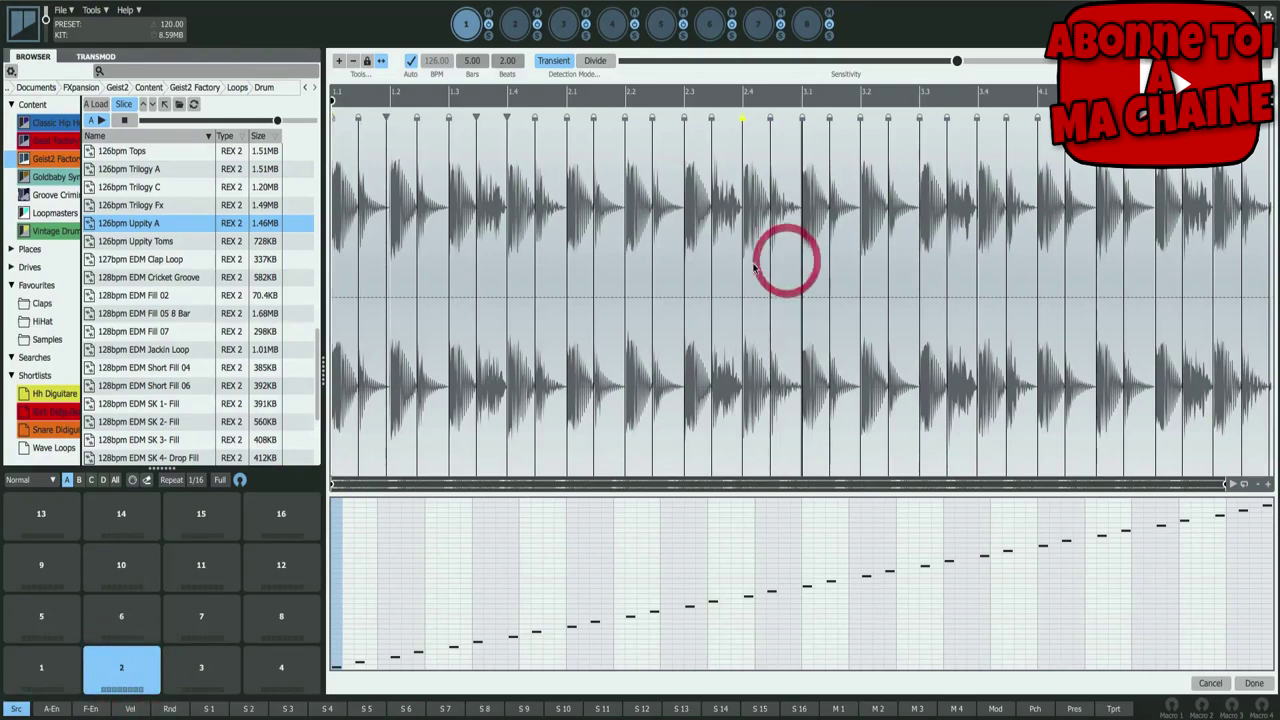
pyautogui.click(752, 264)
pyautogui.moveTo(750, 264); pyautogui.dragTo(120, 668)
pyautogui.click(121, 666)
pyautogui.click(122, 664)
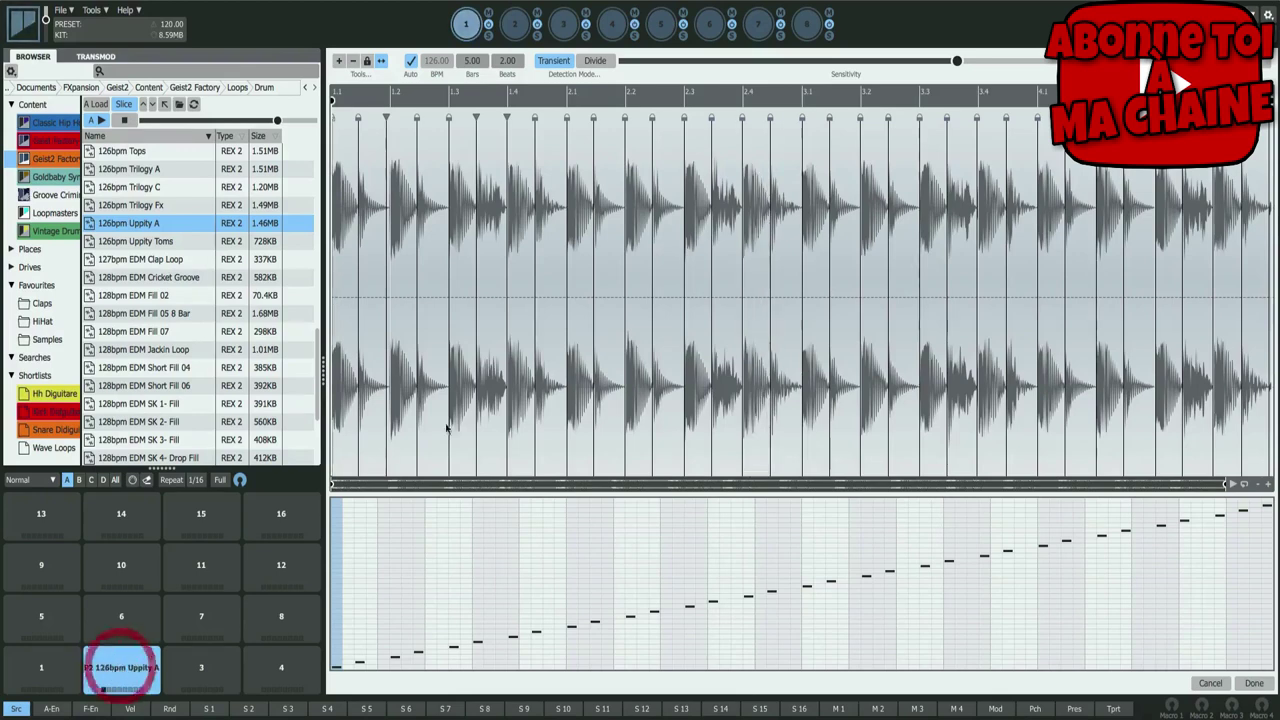
# - Assign another slice of the 126 bpm loop to empty pad 5 with the Drag Slice tool
pyautogui.click(42, 616)
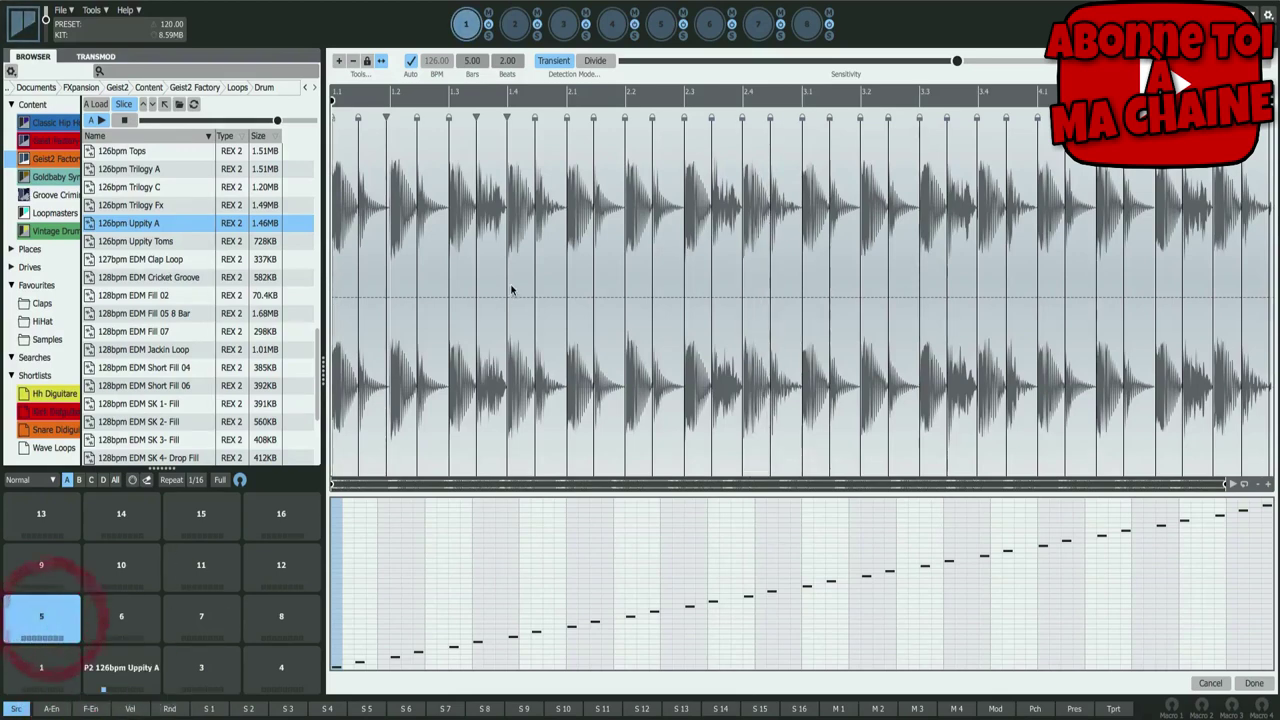
pyautogui.scroll(2, 450, 208)
pyautogui.moveTo(449, 208); pyautogui.dragTo(38, 616)
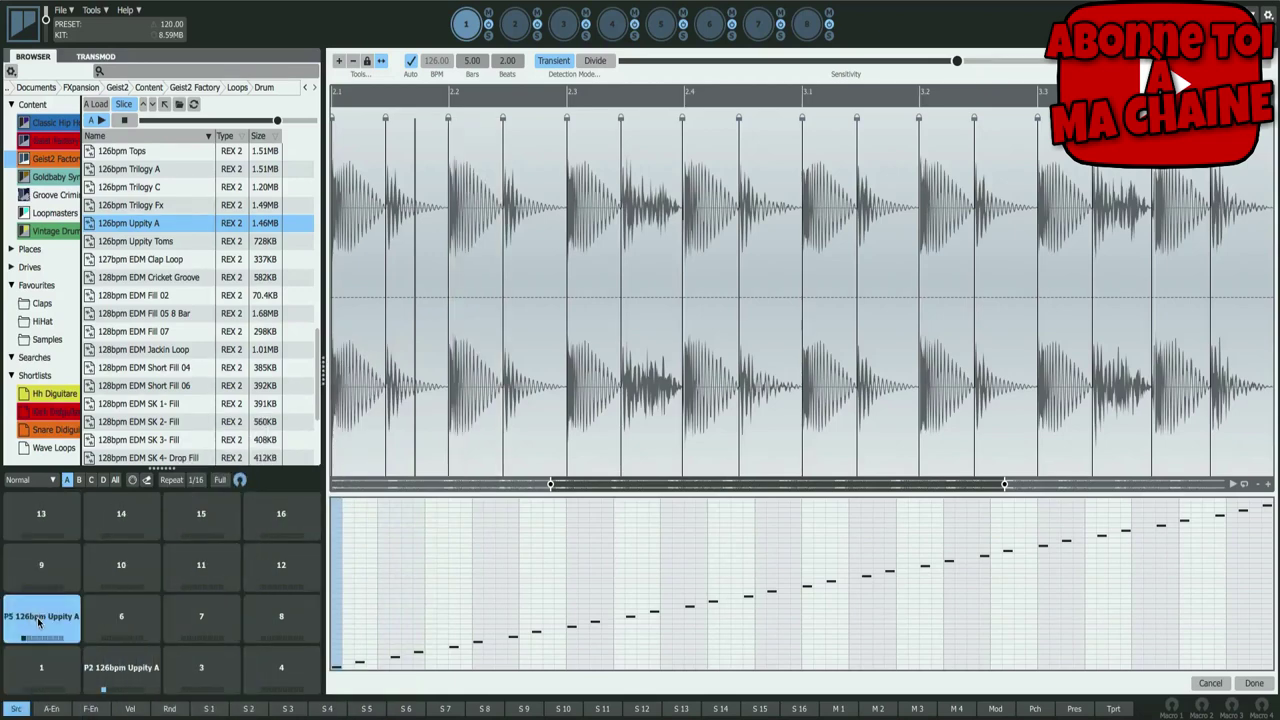
# - Audition the slices on pads 2 and 5 and show the full loop waveform
pyautogui.click(110, 660)
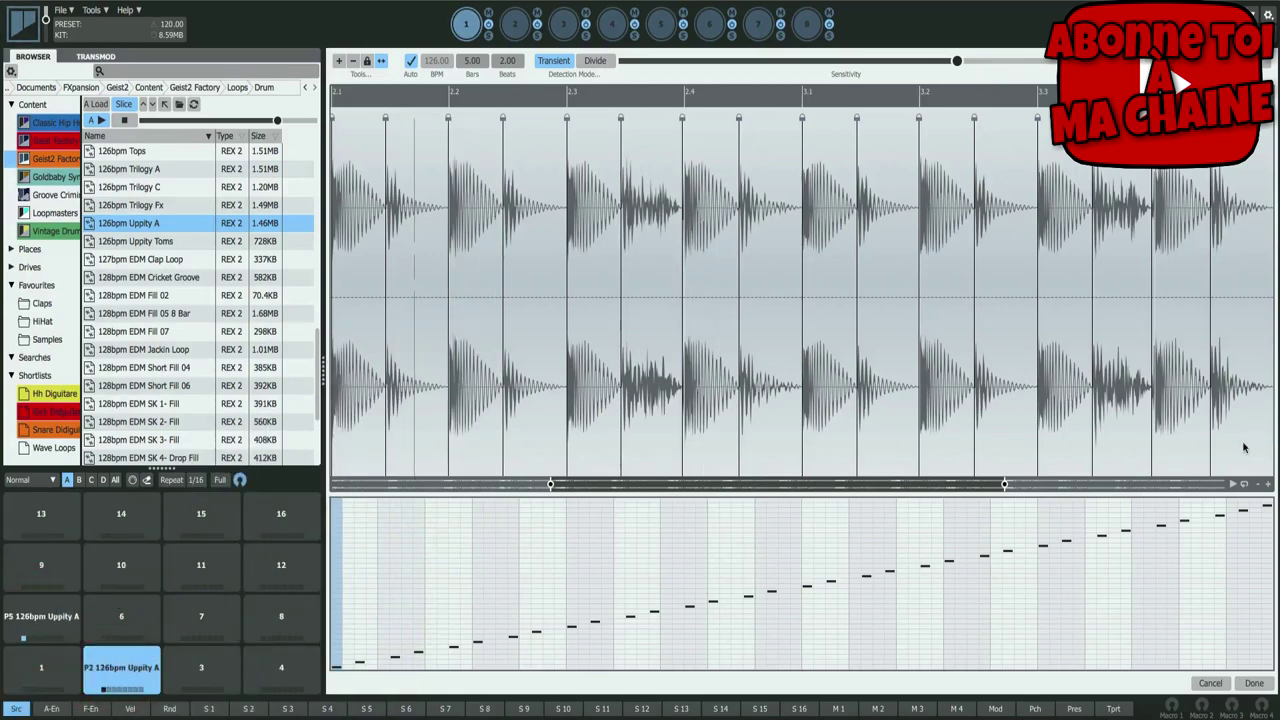
pyautogui.click(1258, 485)
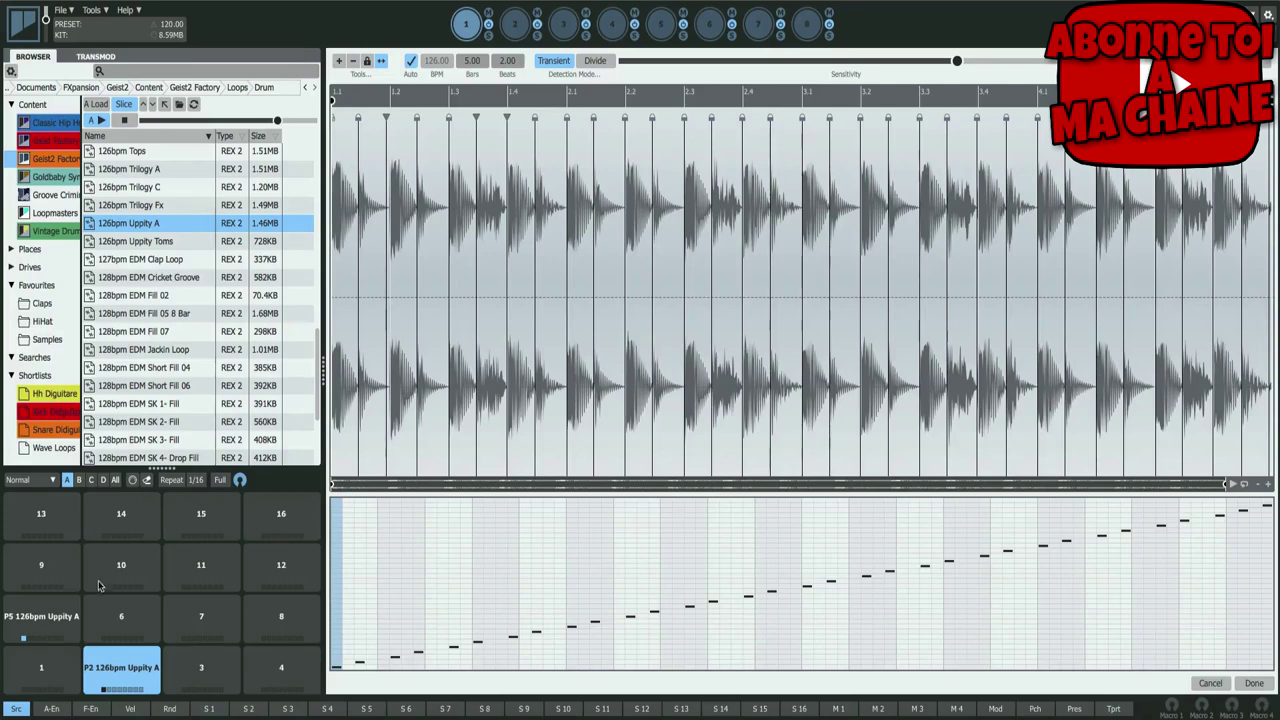
pyautogui.click(35, 620)
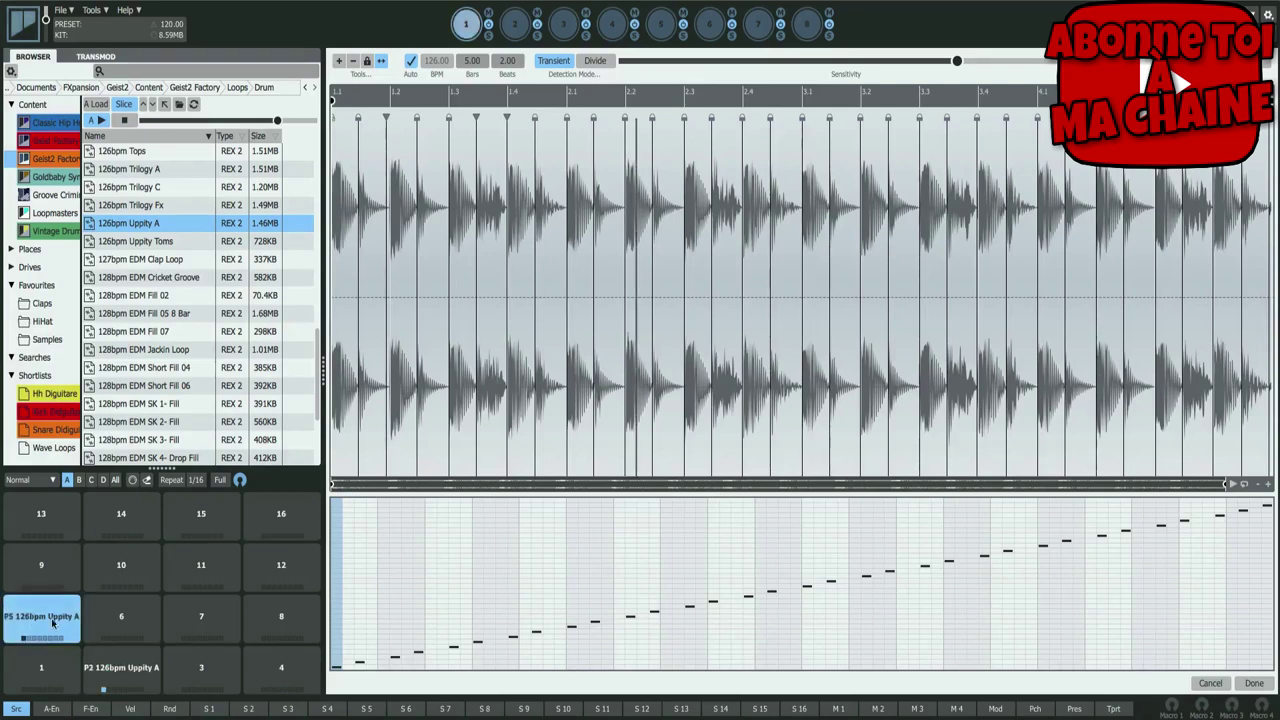
pyautogui.click(106, 668)
pyautogui.click(55, 617)
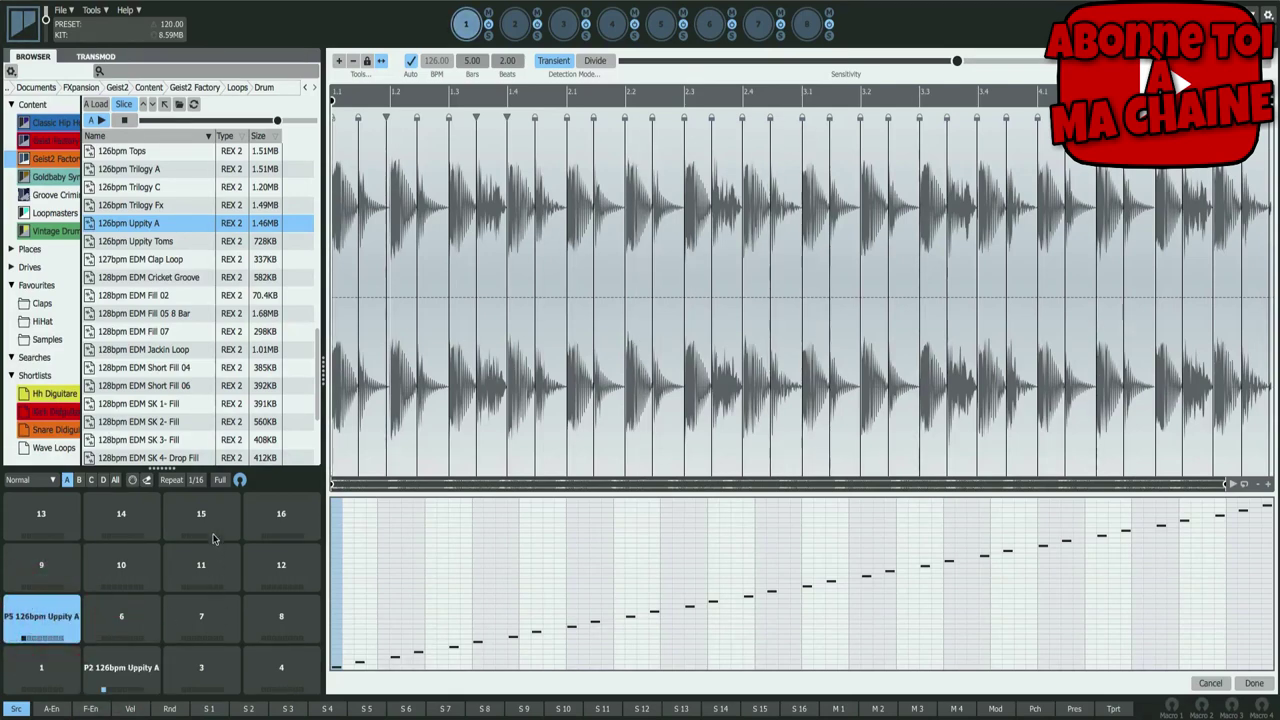
# - With automatic loading back on, reload the sliced 126bpm Uppity A loop across all pads and audition several of them
pyautogui.doubleClick(187, 367)
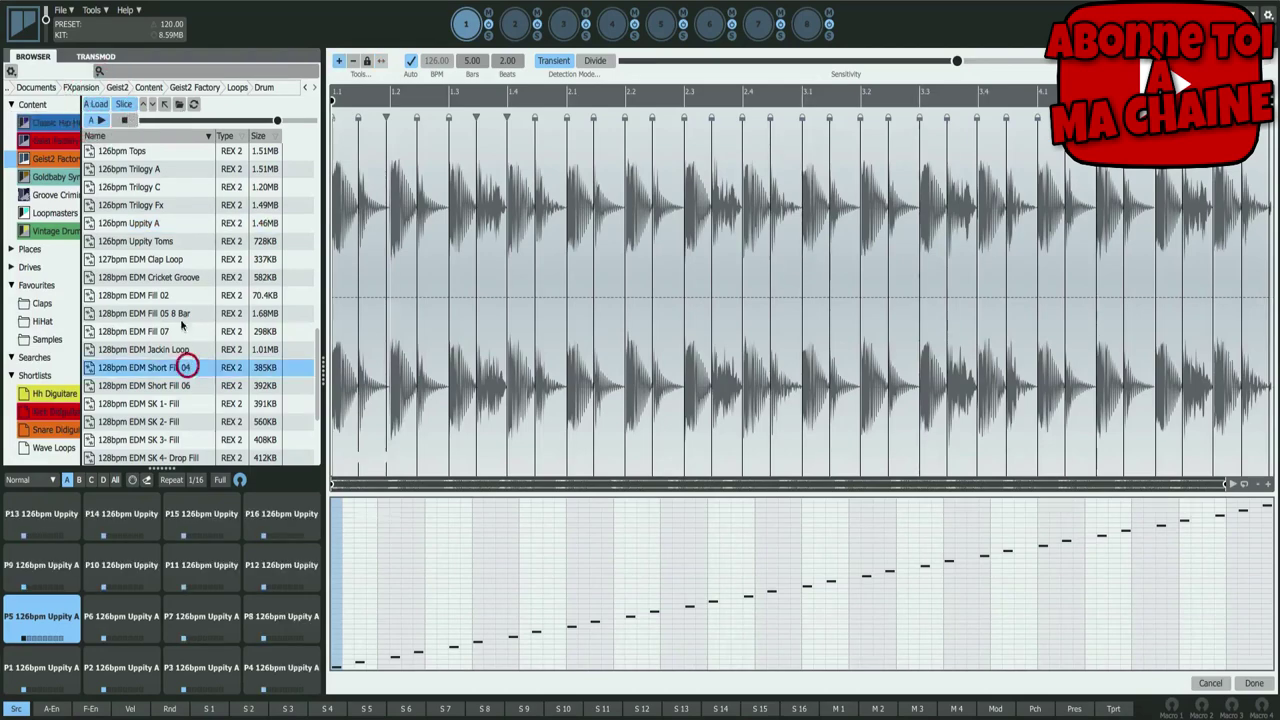
pyautogui.doubleClick(166, 224)
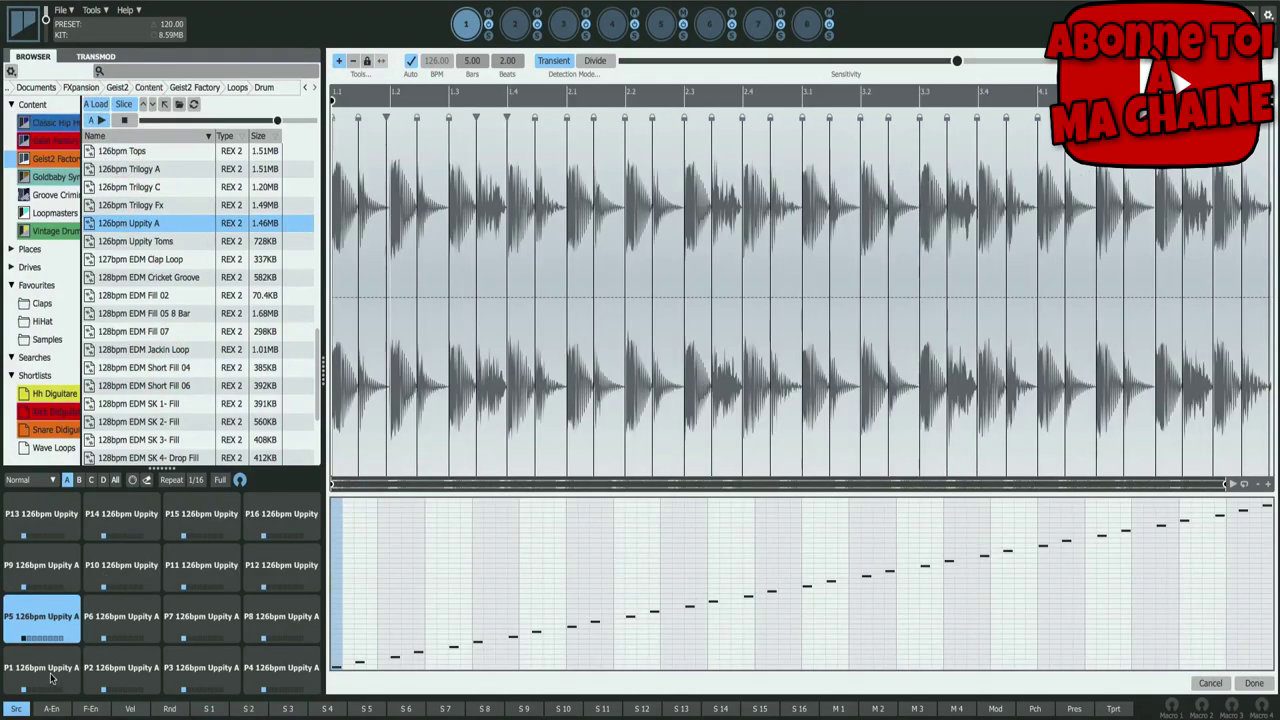
pyautogui.click(30, 678)
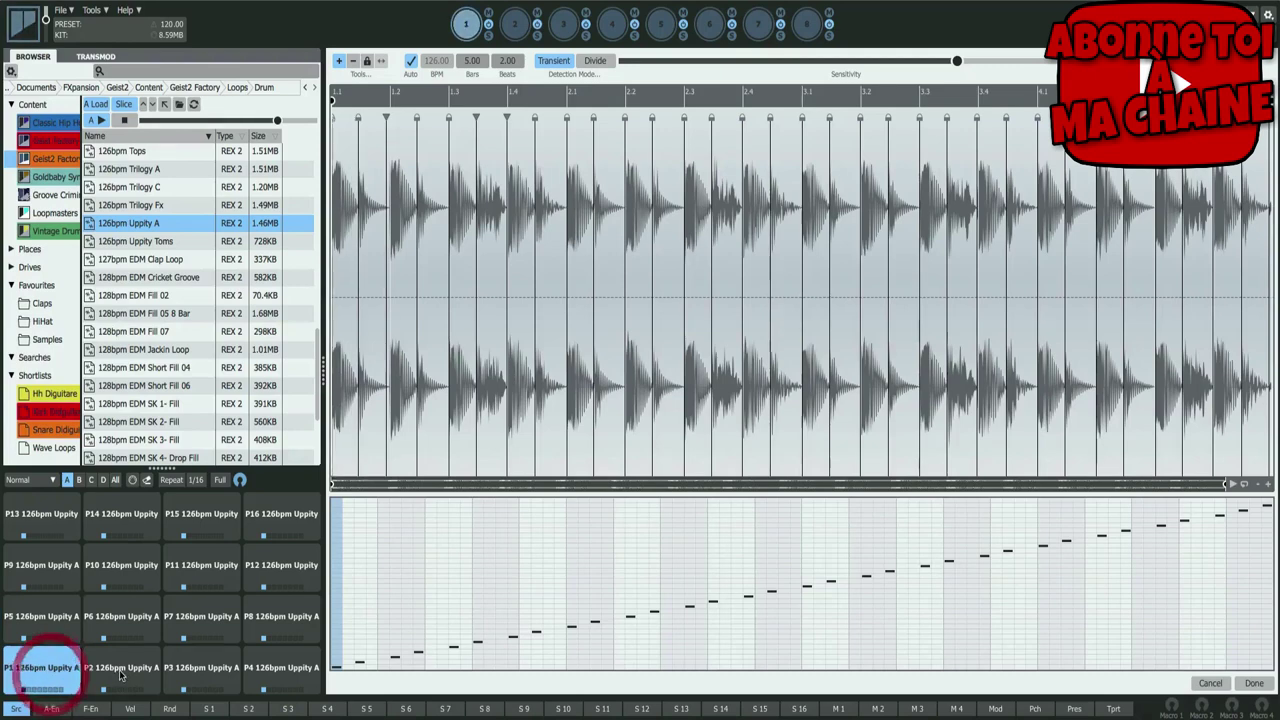
pyautogui.click(18, 628)
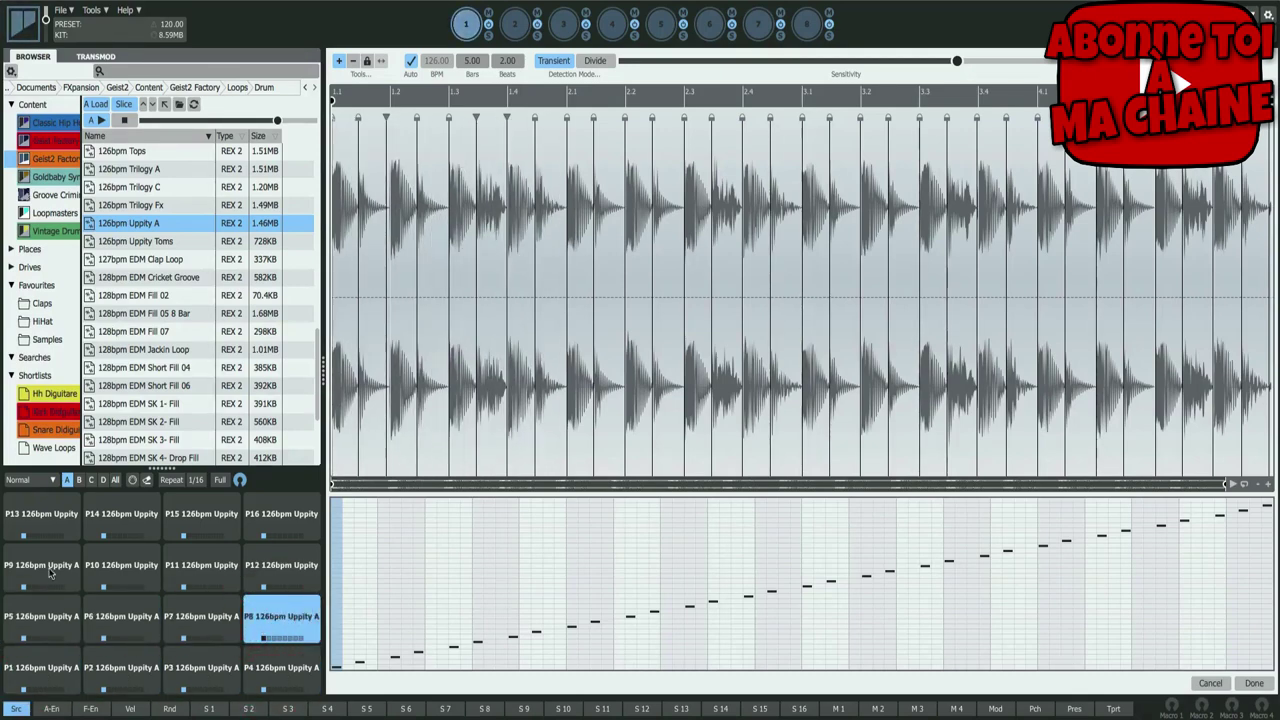
pyautogui.click(40, 575)
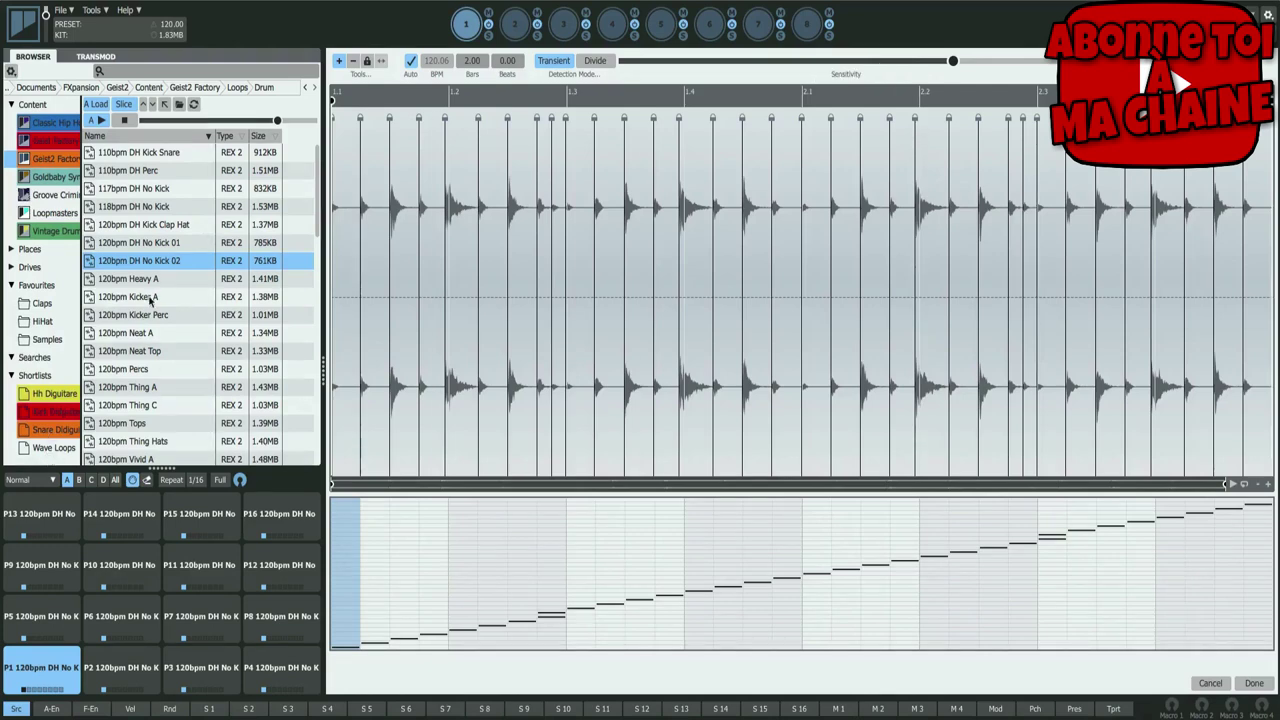
# - Load and slice FL_G-Funk_BoogieTalk_80BPM from the Wave Loops shortlist, then audition several slices in the waveform
pyautogui.click(47, 447)
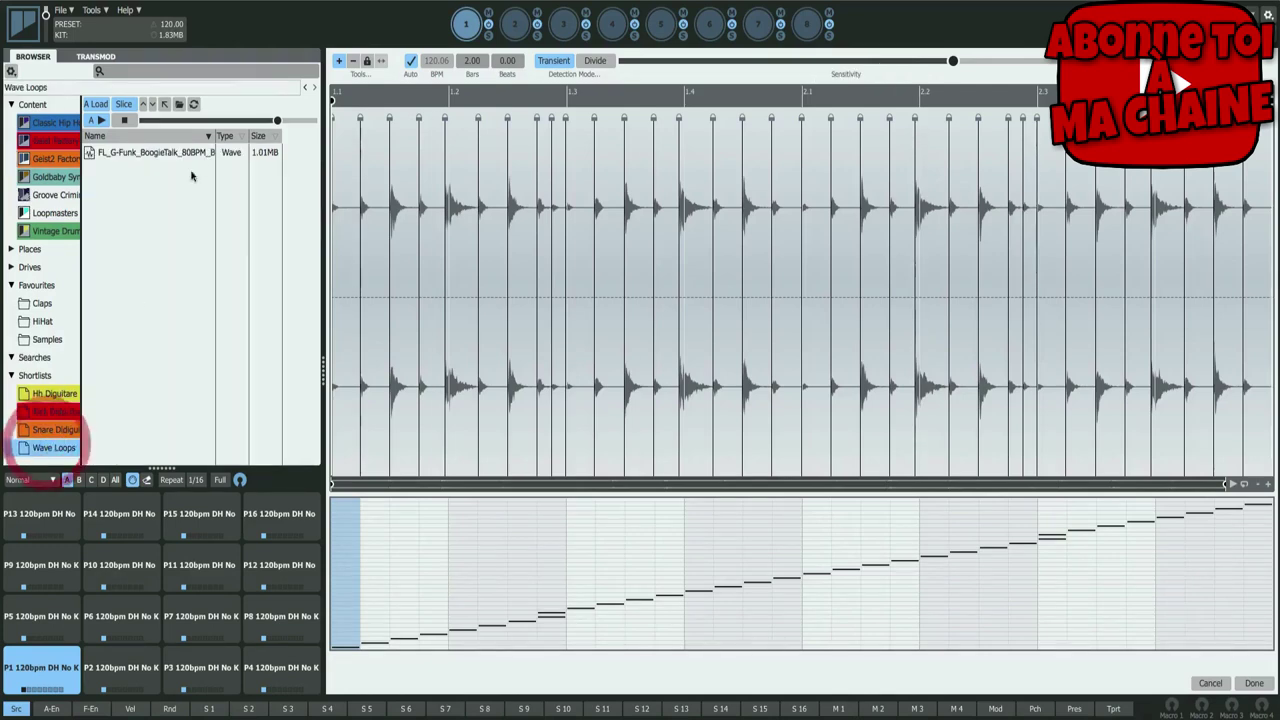
pyautogui.click(155, 152)
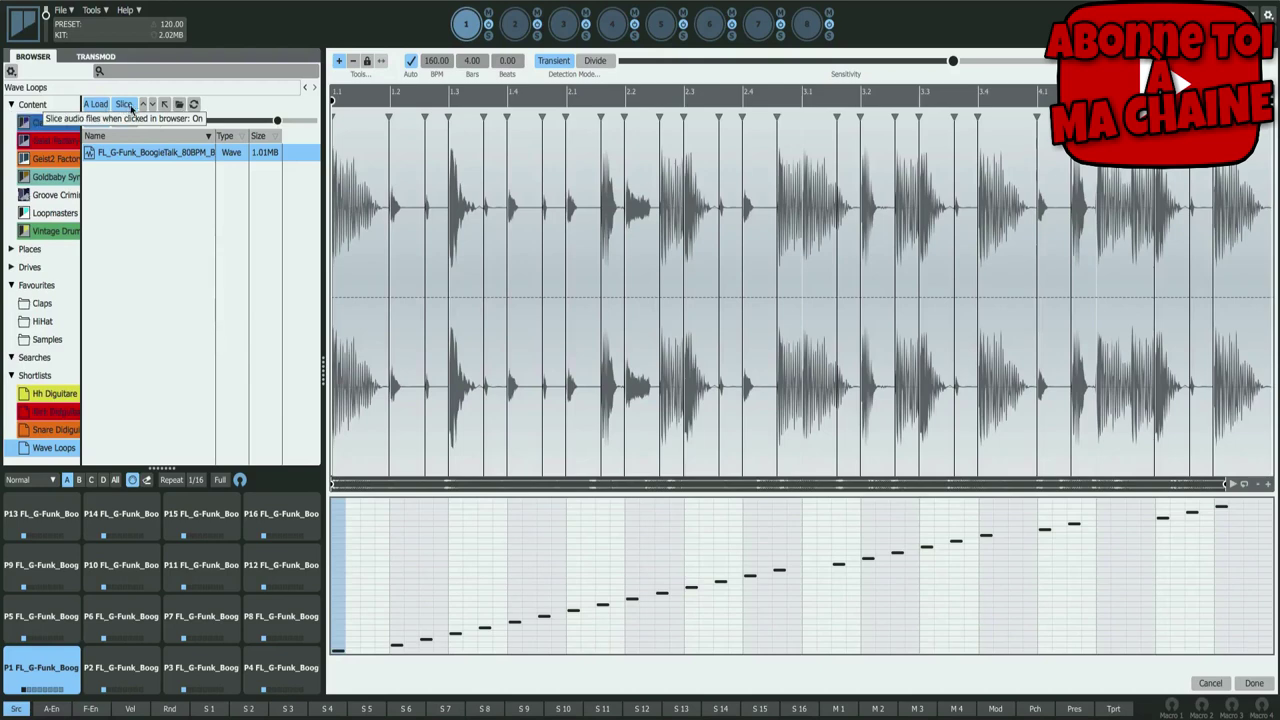
pyautogui.click(363, 228)
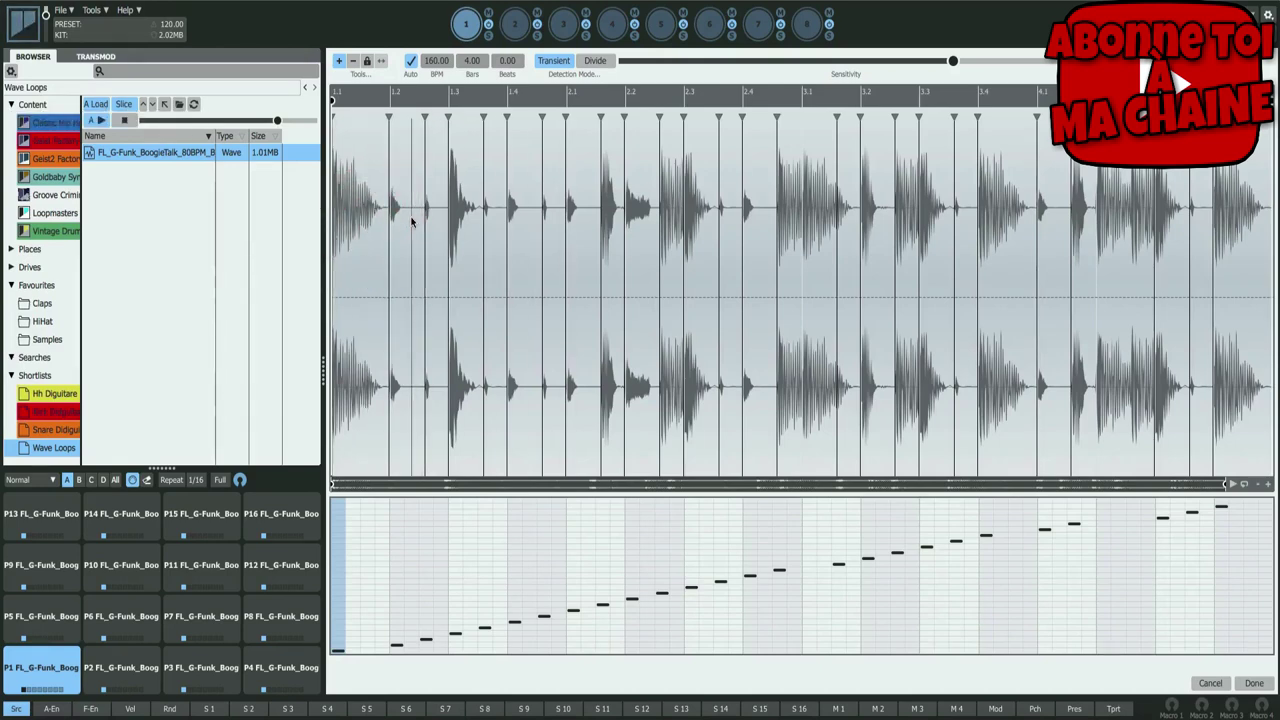
pyautogui.click(414, 214)
pyautogui.click(603, 229)
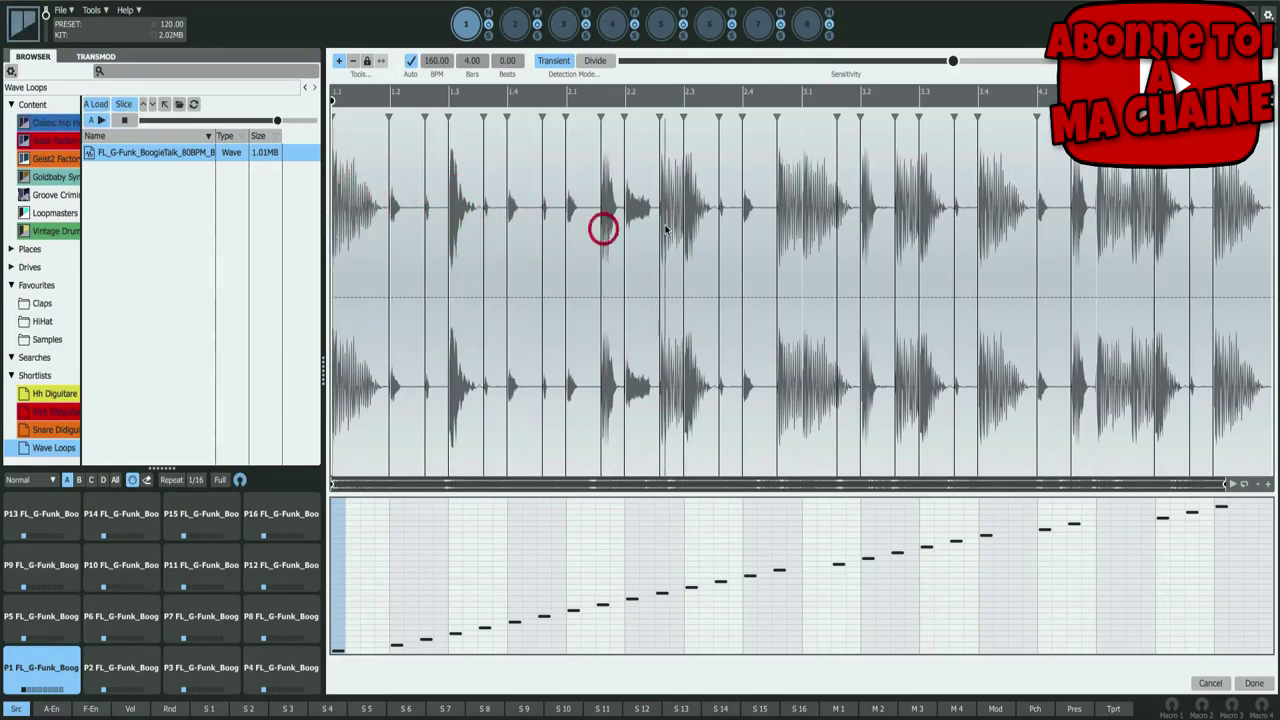
pyautogui.click(663, 223)
pyautogui.click(709, 220)
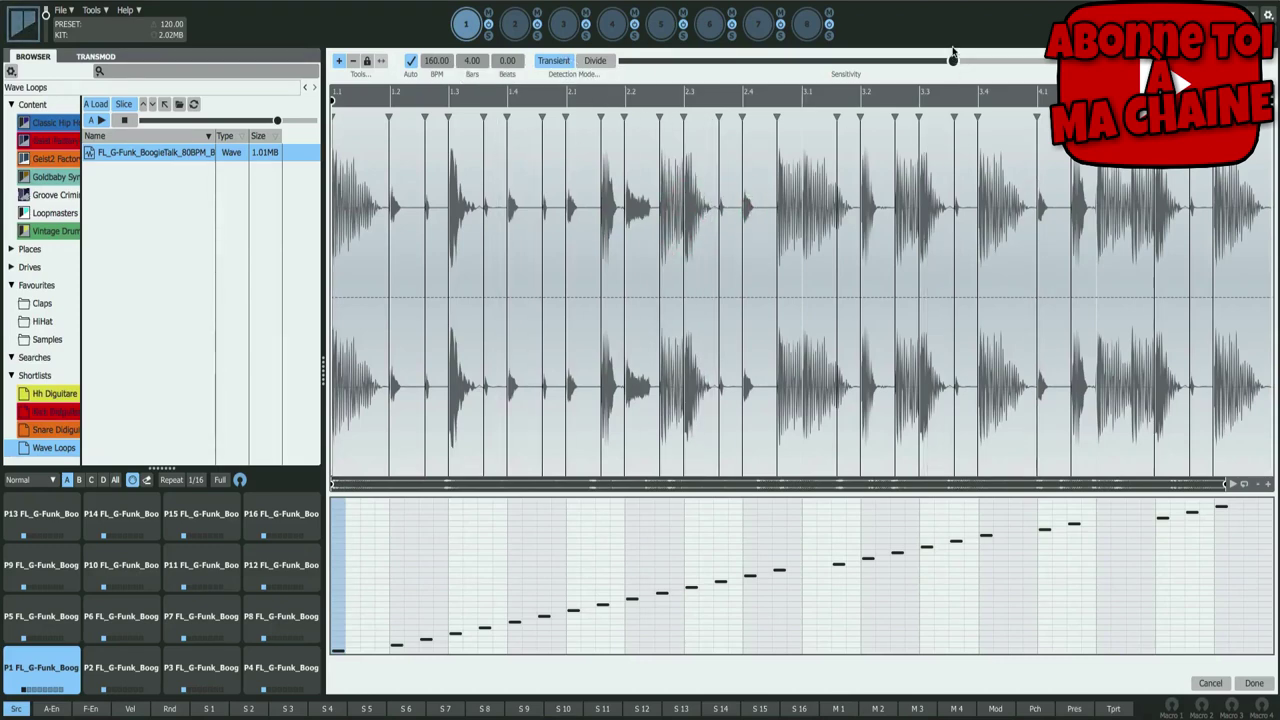
# - Lower the transient detection sensitivity to 51%
pyautogui.moveTo(953, 61)
pyautogui.click(508, 134)
pyautogui.moveTo(985, 70)
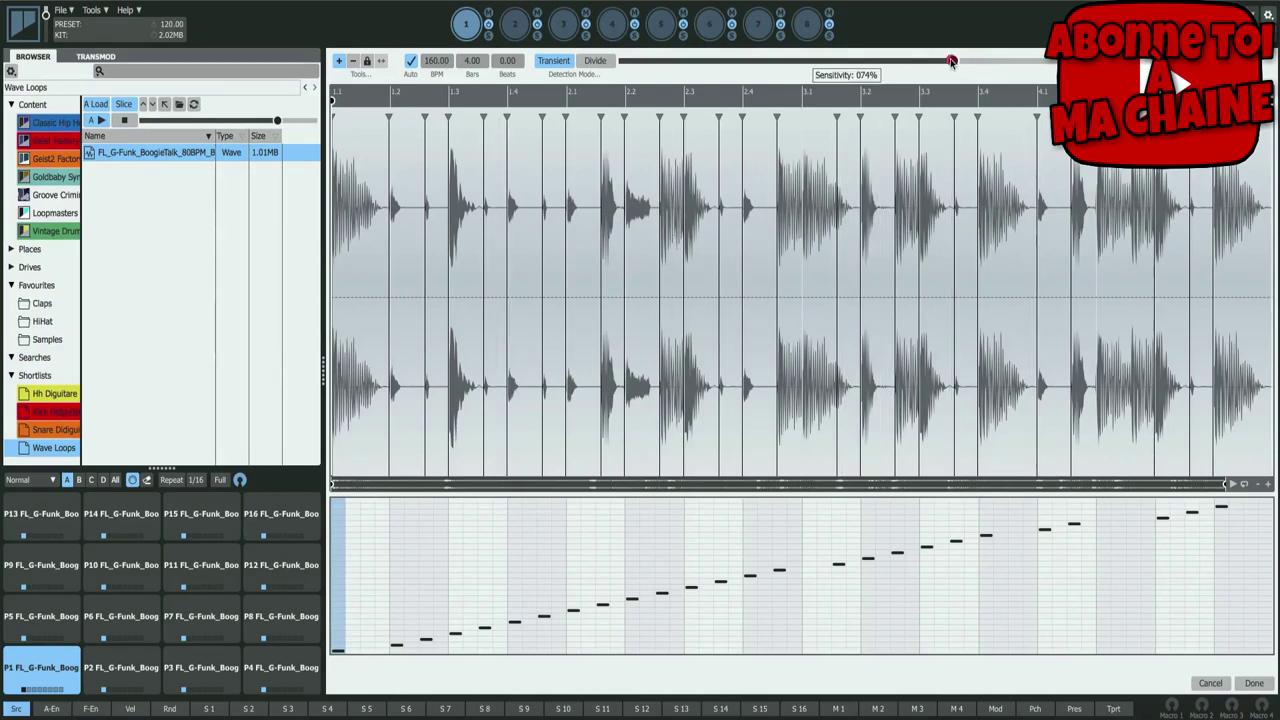
pyautogui.moveTo(951, 61); pyautogui.dragTo(854, 64)
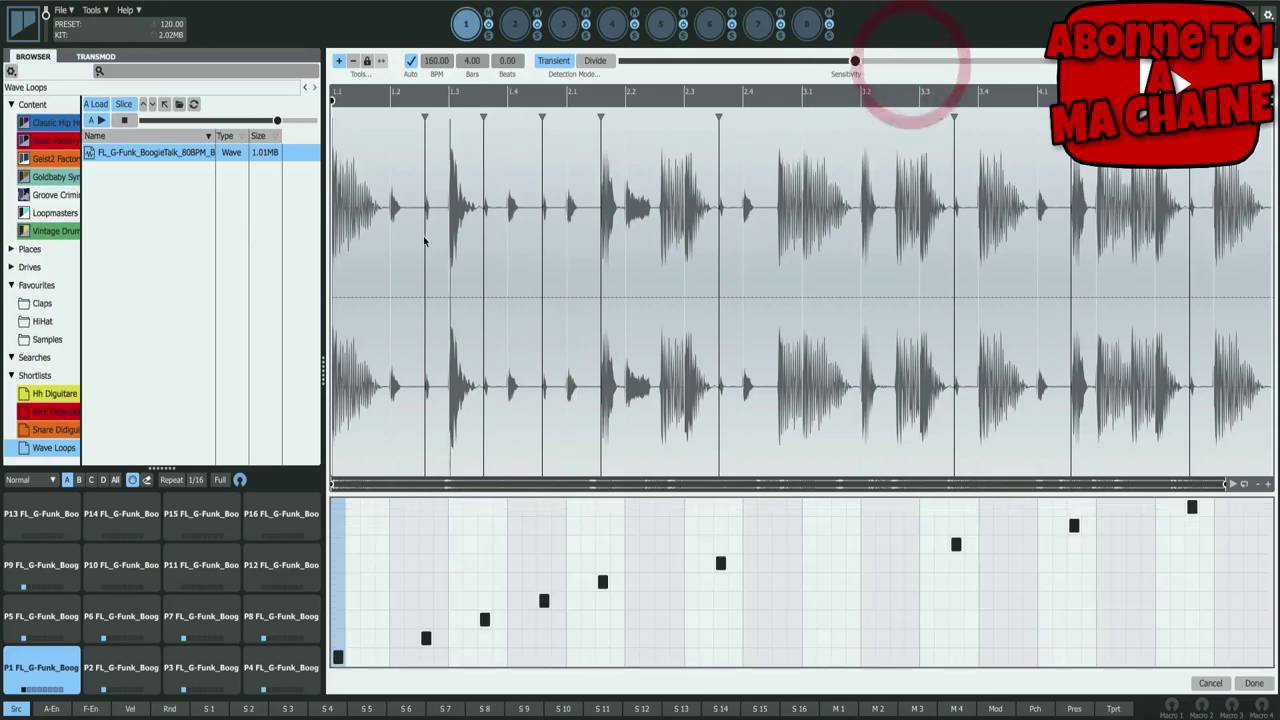
# - Audition the longer slices across the loop in the waveform, from beat 1.1 to beat 3.4
pyautogui.click(379, 234)
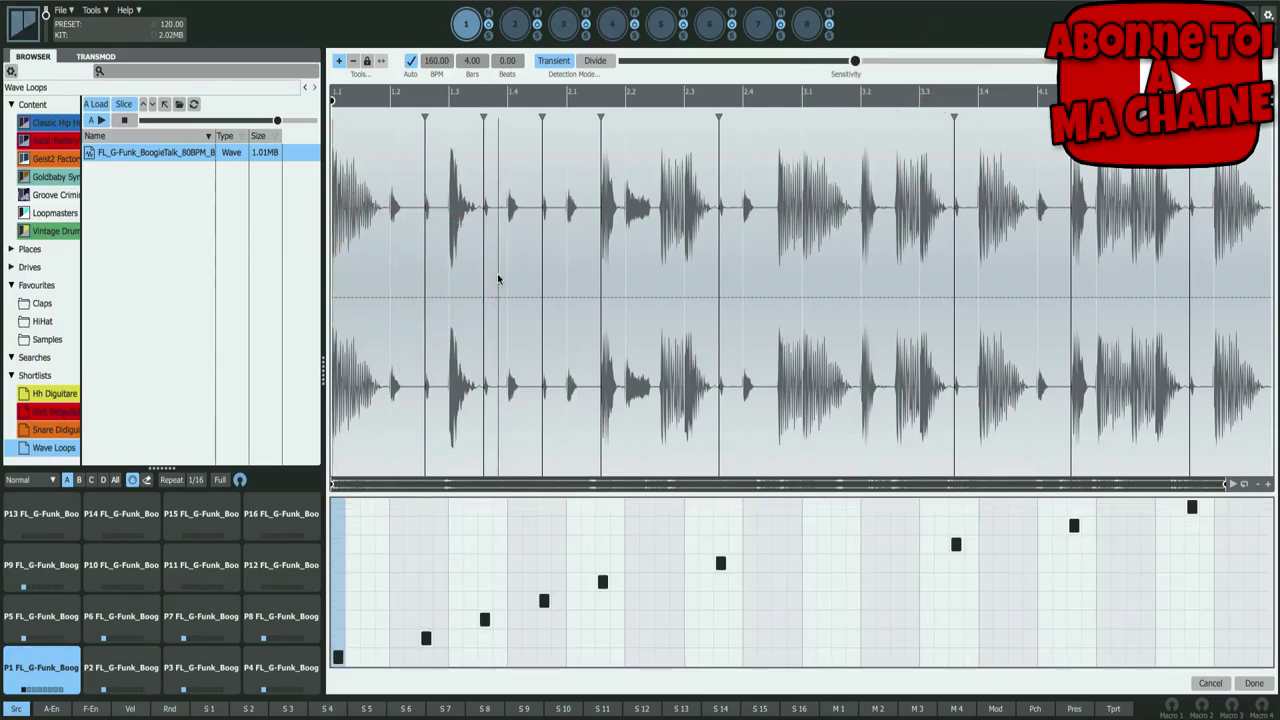
pyautogui.click(498, 273)
pyautogui.click(553, 268)
pyautogui.click(629, 266)
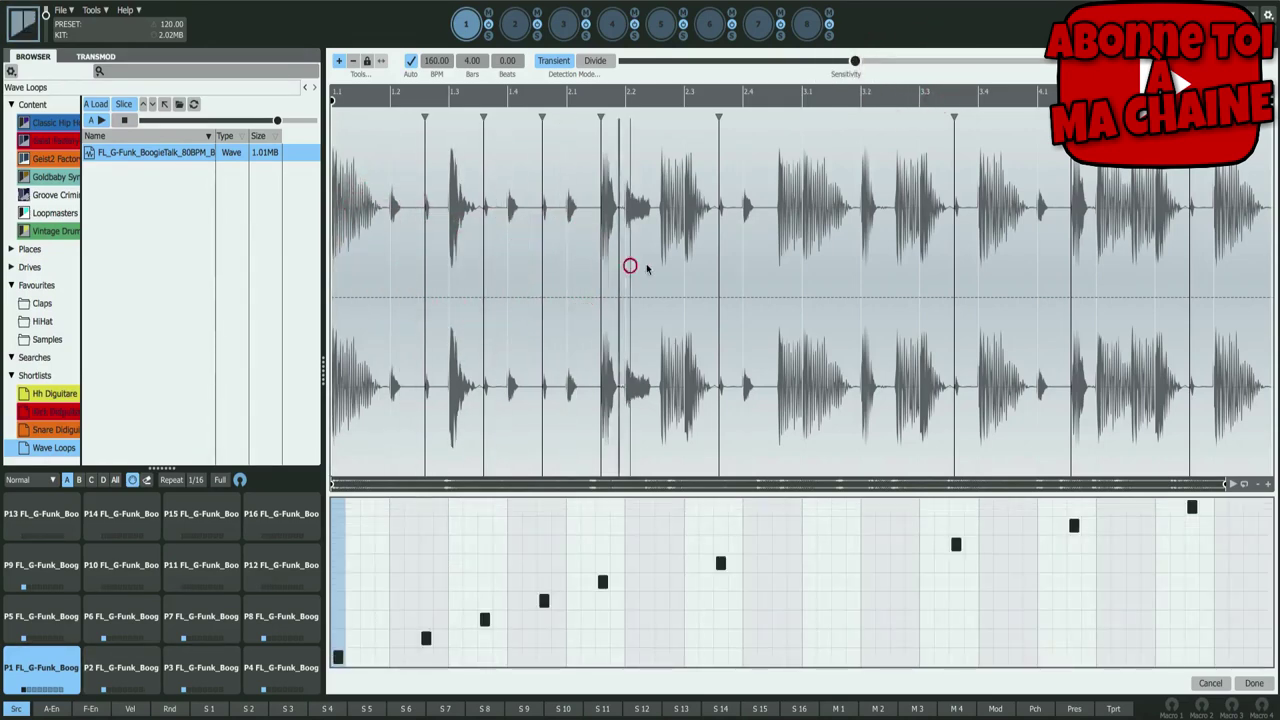
pyautogui.click(785, 265)
pyautogui.click(986, 263)
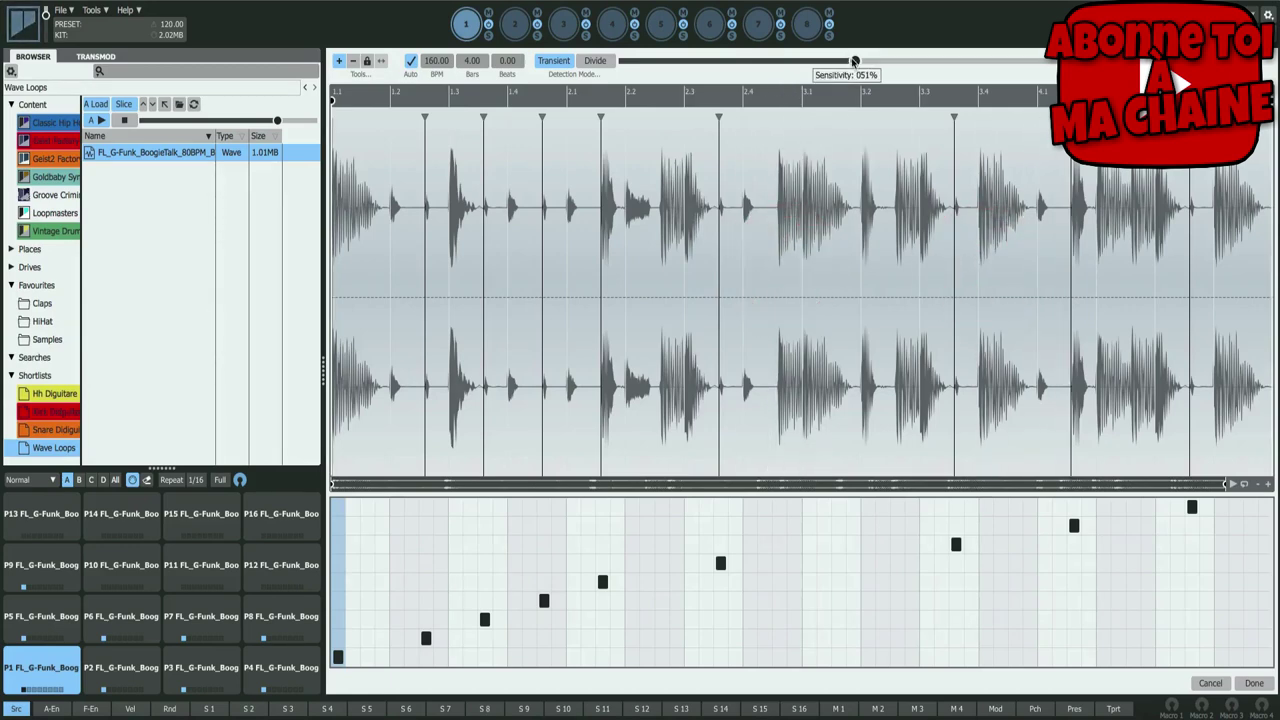
# - Raise the transient detection sensitivity until a slice splits beats 1.1 to 1.2, and audition the slices up to beat 1.3
pyautogui.moveTo(855, 62); pyautogui.dragTo(1018, 62)
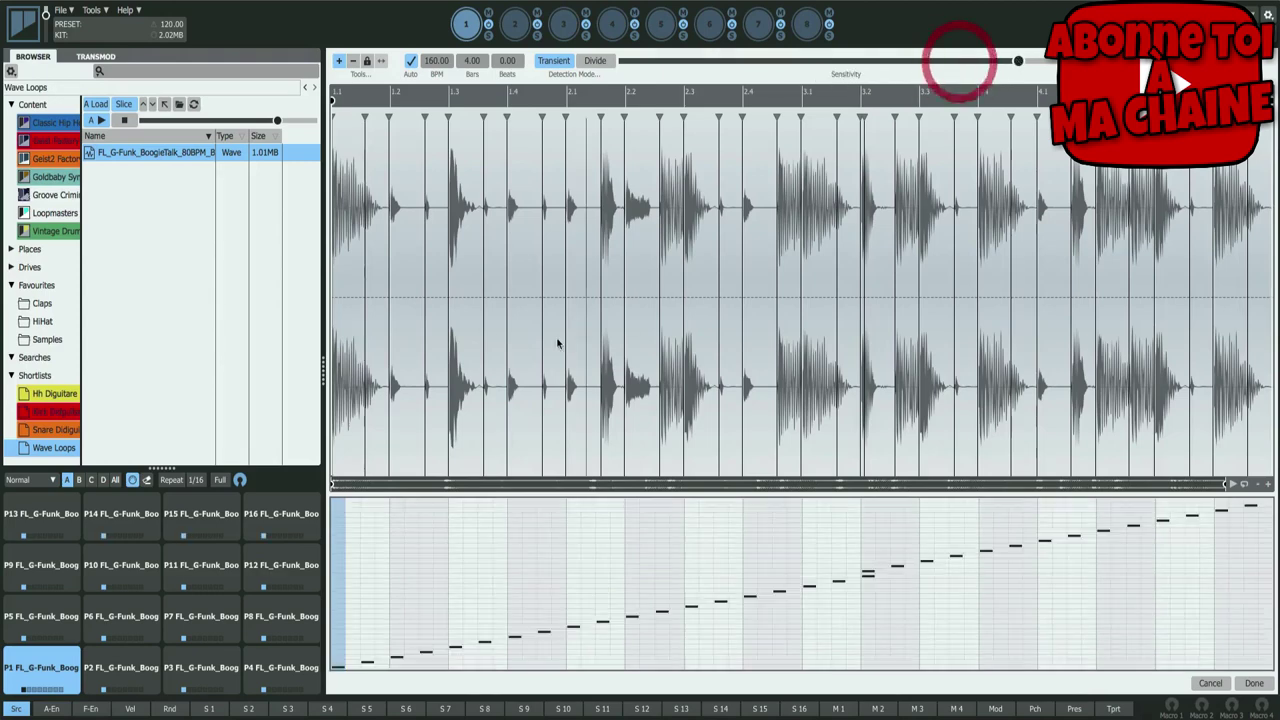
pyautogui.click(355, 258)
pyautogui.click(366, 266)
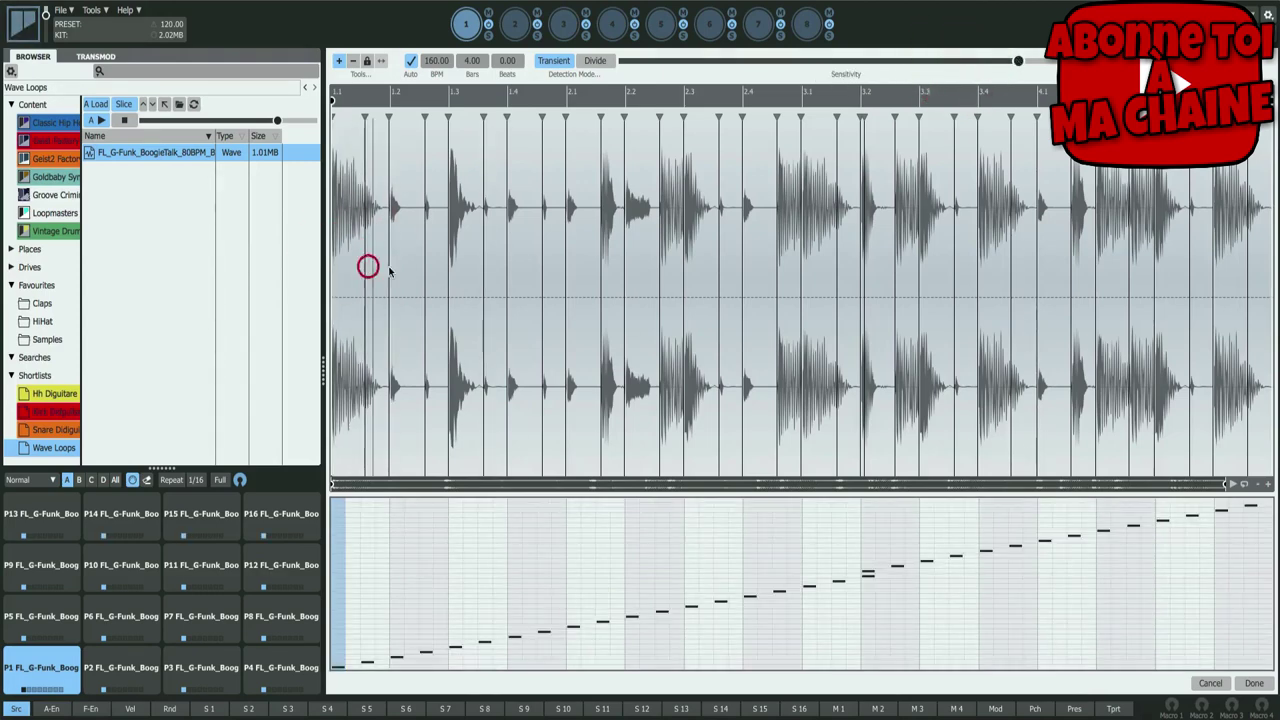
pyautogui.click(396, 273)
pyautogui.click(434, 266)
pyautogui.click(449, 266)
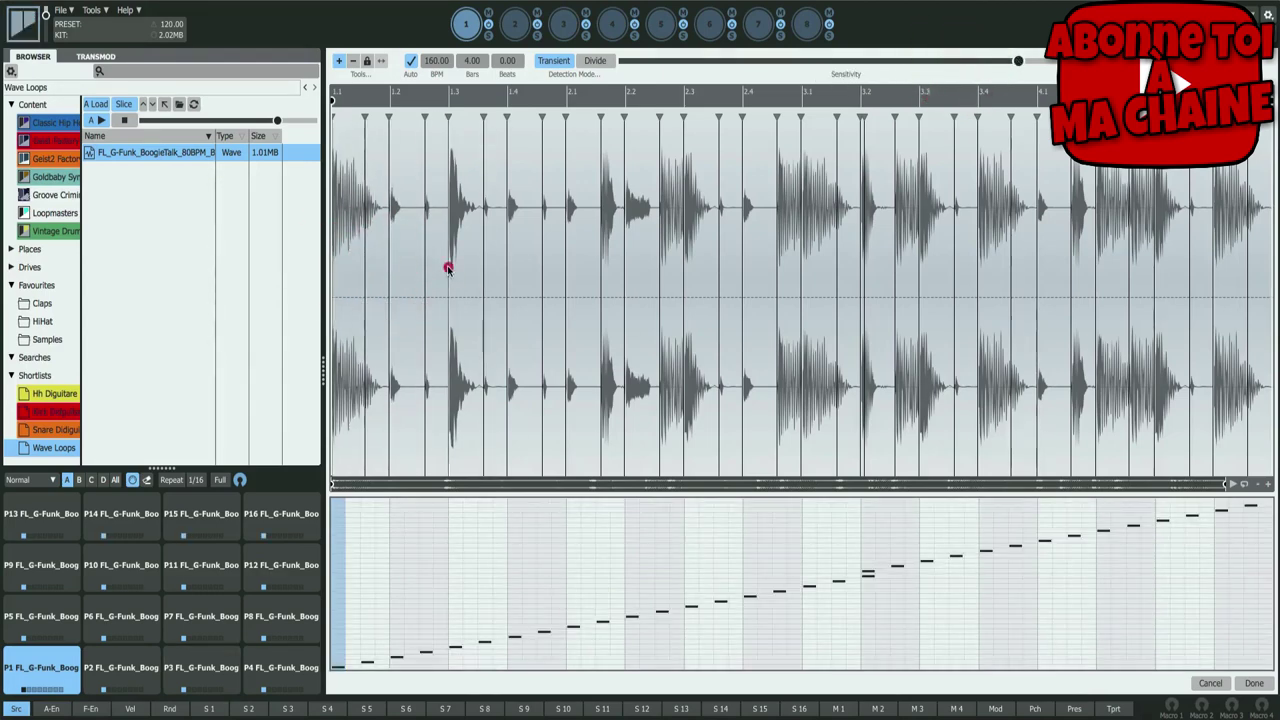
# - Audition the transient slices in the waveform from beat 1.4 to beat 2.2
pyautogui.click(517, 258)
pyautogui.click(532, 262)
pyautogui.click(582, 256)
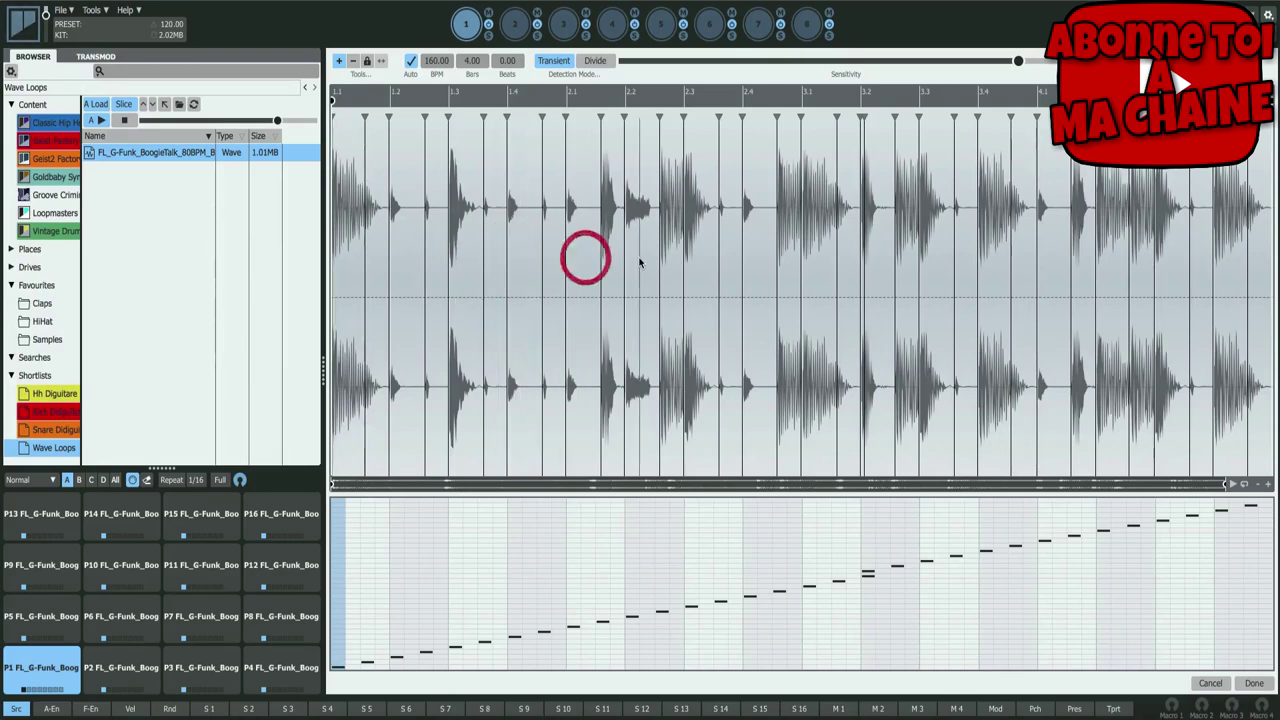
pyautogui.click(637, 260)
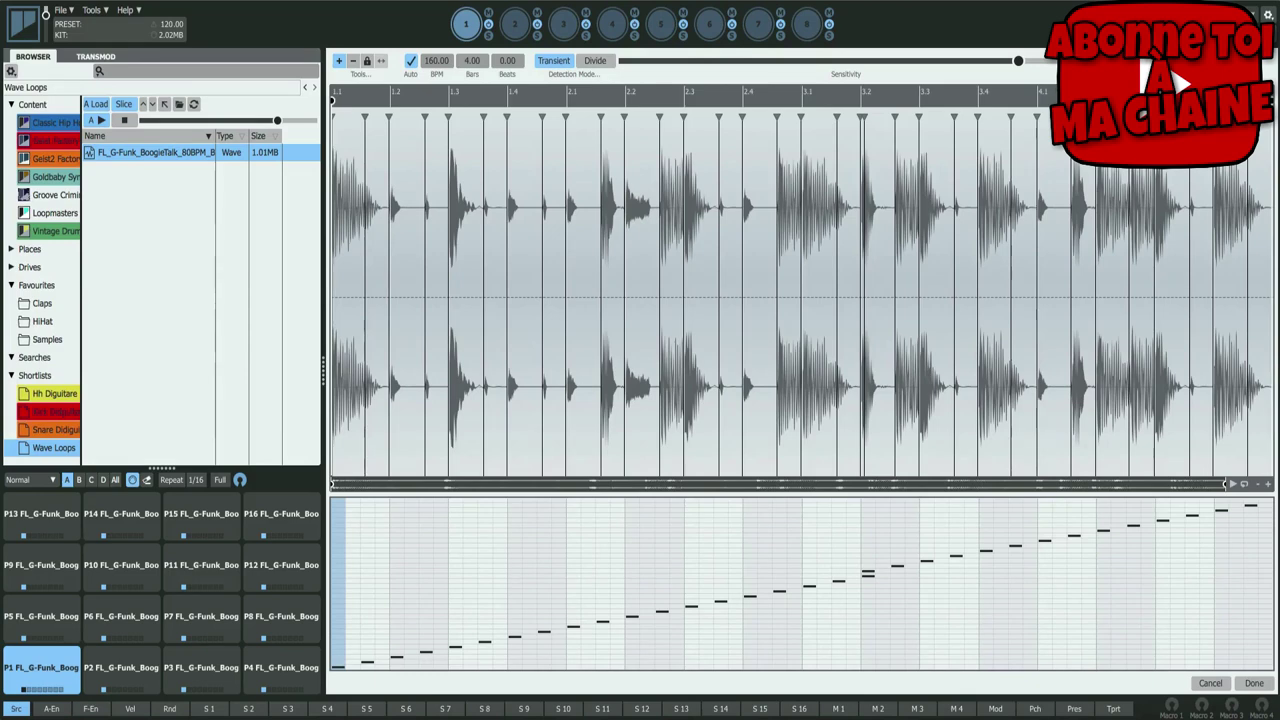
# - Lower the transient detection sensitivity slightly, then switch the detection mode to Divide and go over the equal slices across the loop
pyautogui.moveTo(1049, 71)
pyautogui.moveTo(1018, 63); pyautogui.dragTo(961, 60)
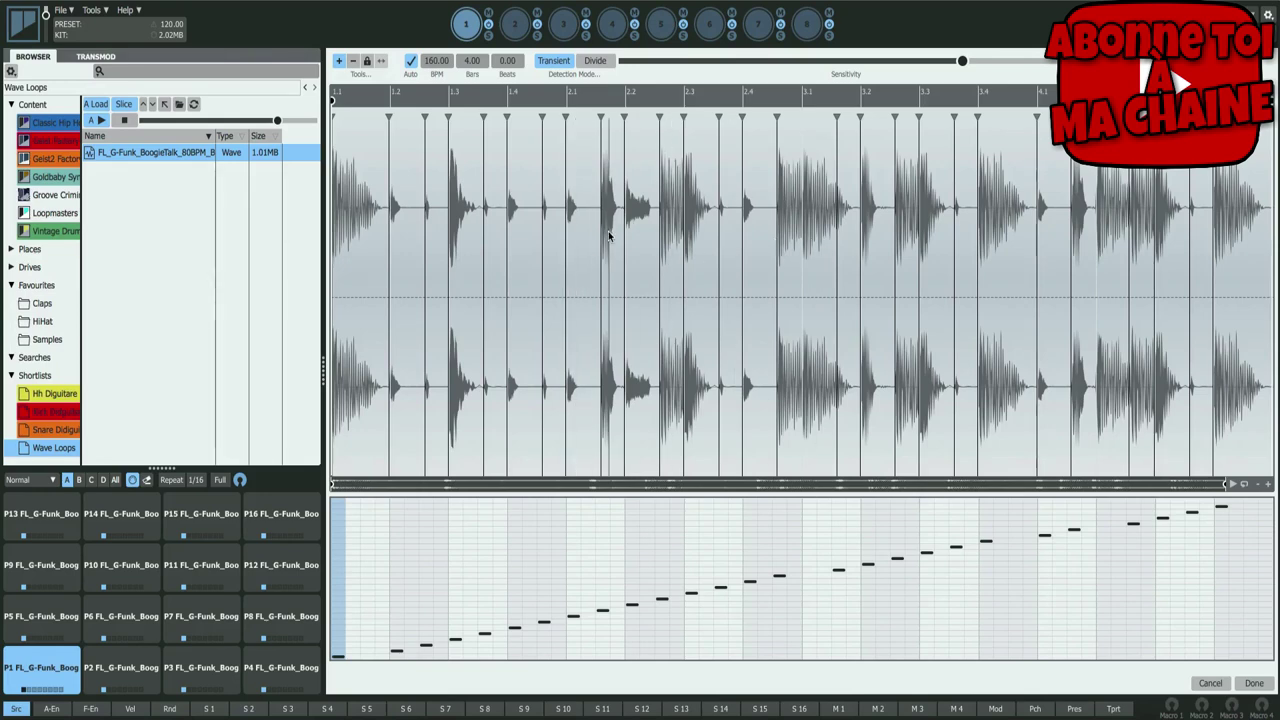
pyautogui.click(594, 61)
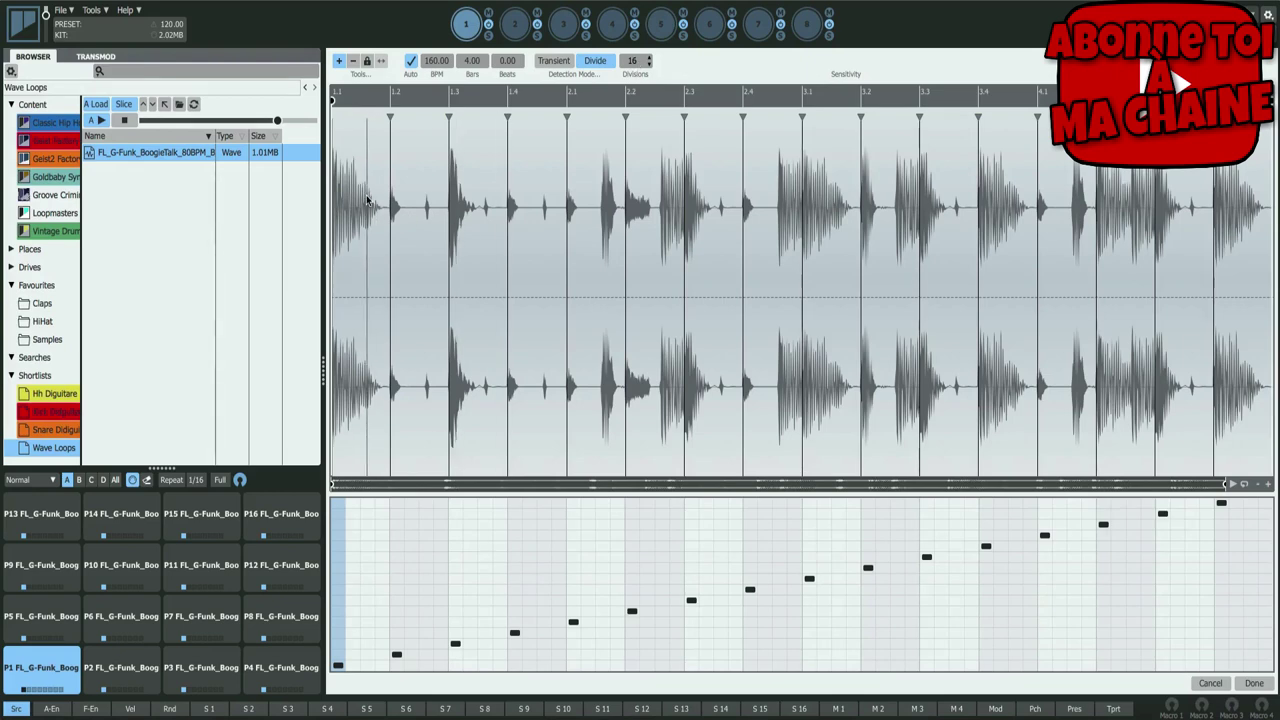
pyautogui.moveTo(367, 200); pyautogui.dragTo(1240, 206)
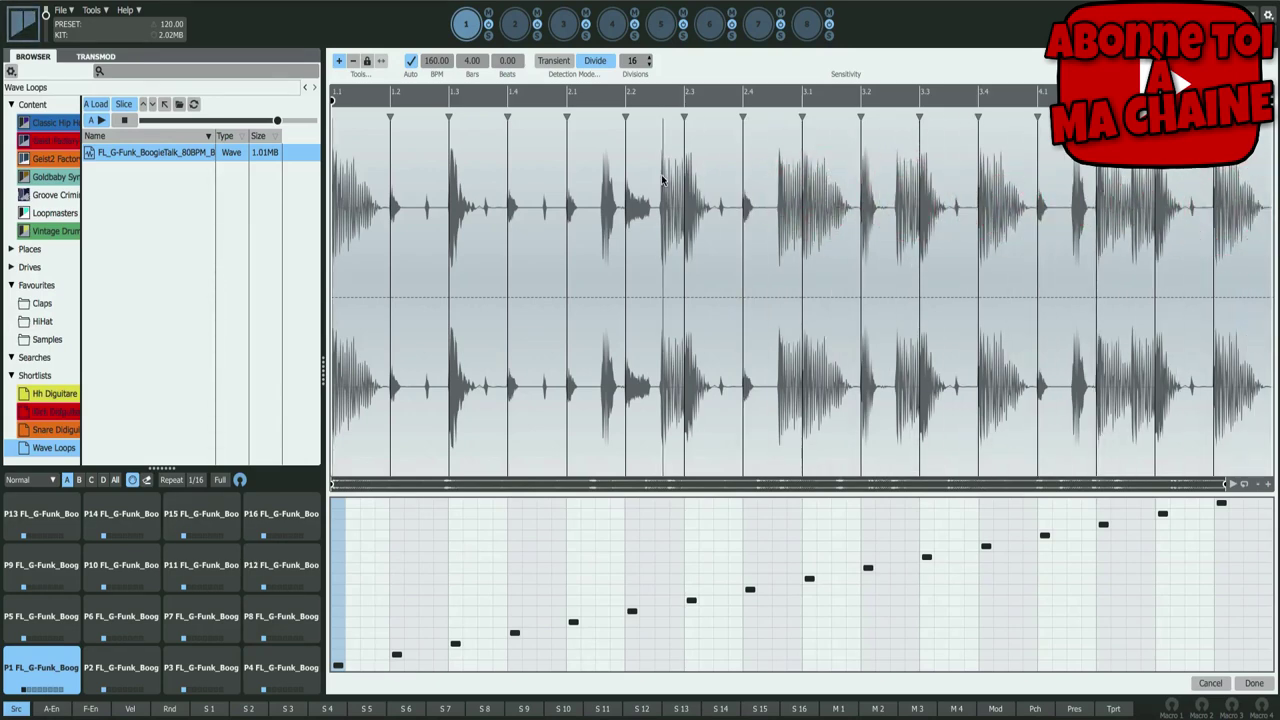
# - Reduce the number of divisions to 8, dismissing the reslice alert on the way
pyautogui.click(649, 65)
pyautogui.click(649, 65)
pyautogui.click(649, 65)
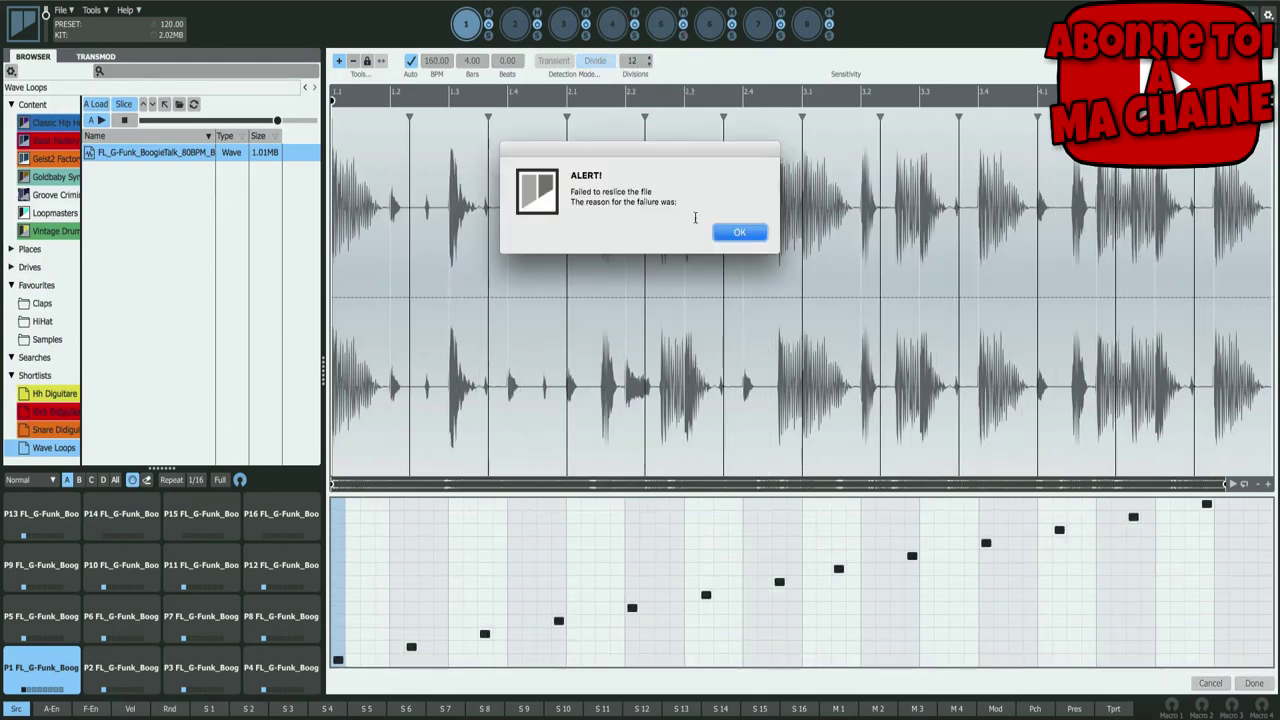
pyautogui.click(736, 234)
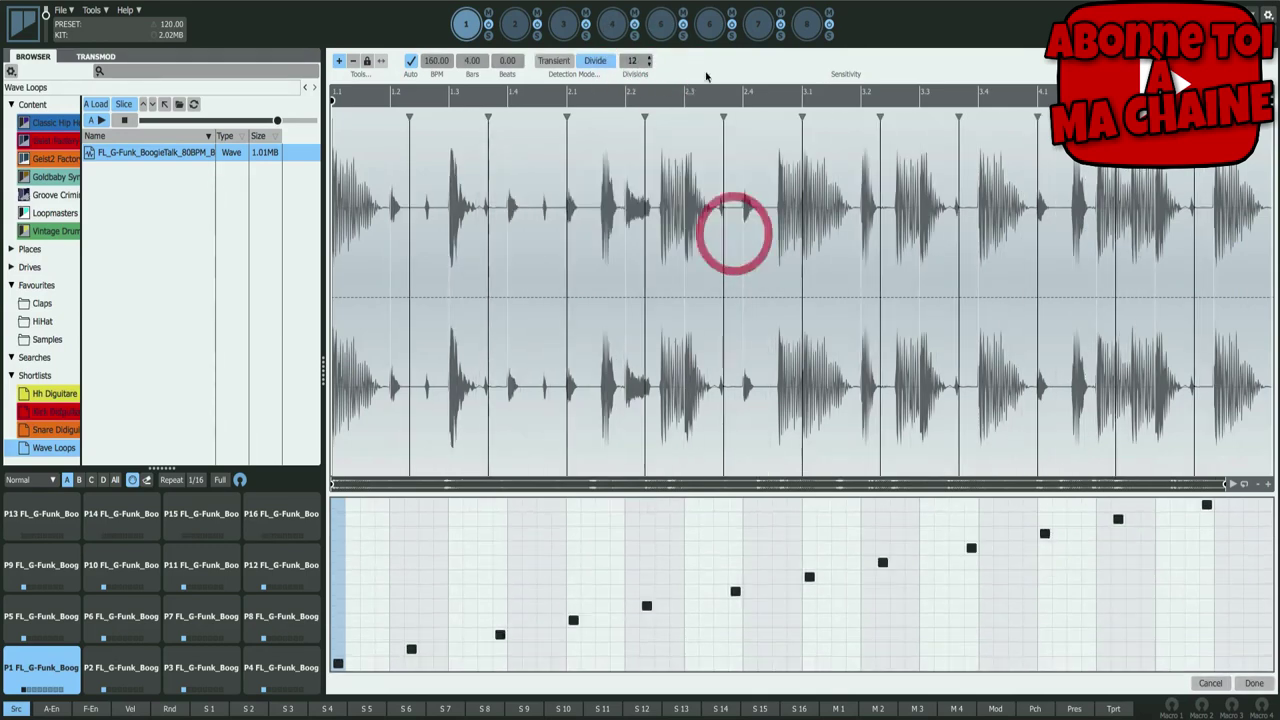
pyautogui.click(648, 65)
pyautogui.click(648, 65)
pyautogui.click(648, 66)
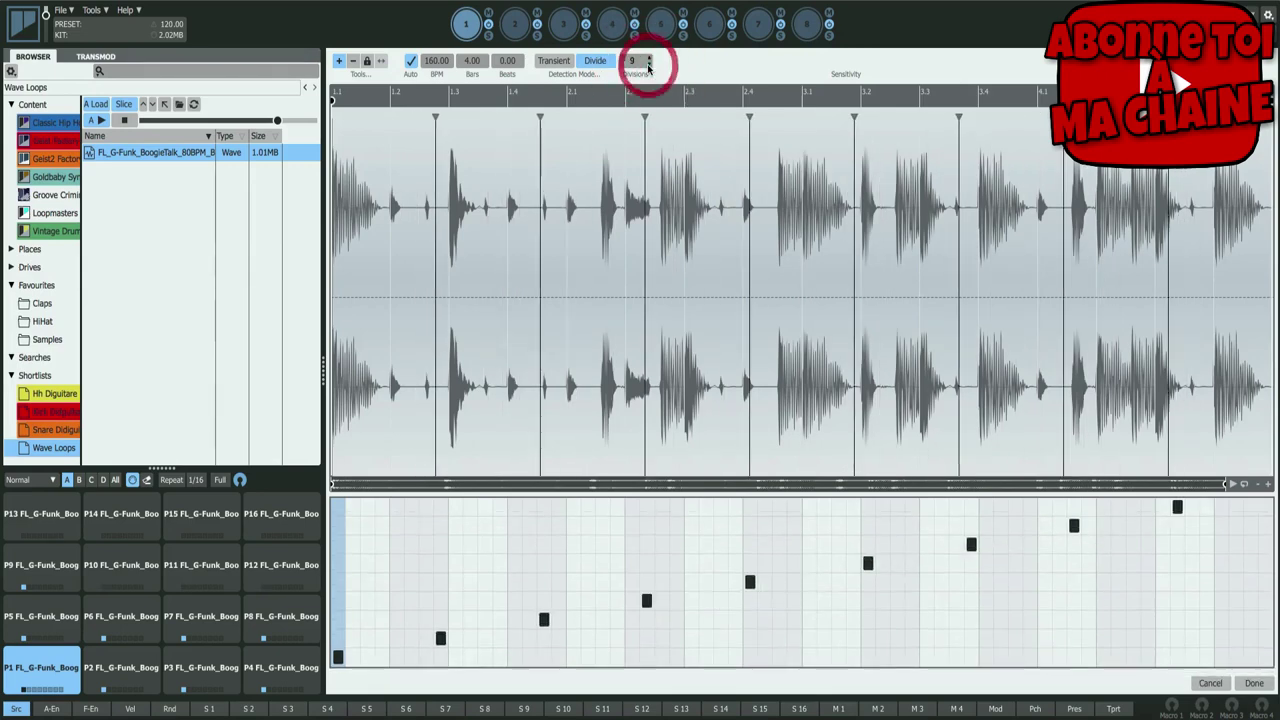
pyautogui.click(648, 66)
# - Audition slices of the eight-division loop near beats 1.2, 2.2 and 2.4 in the waveform
pyautogui.click(403, 241)
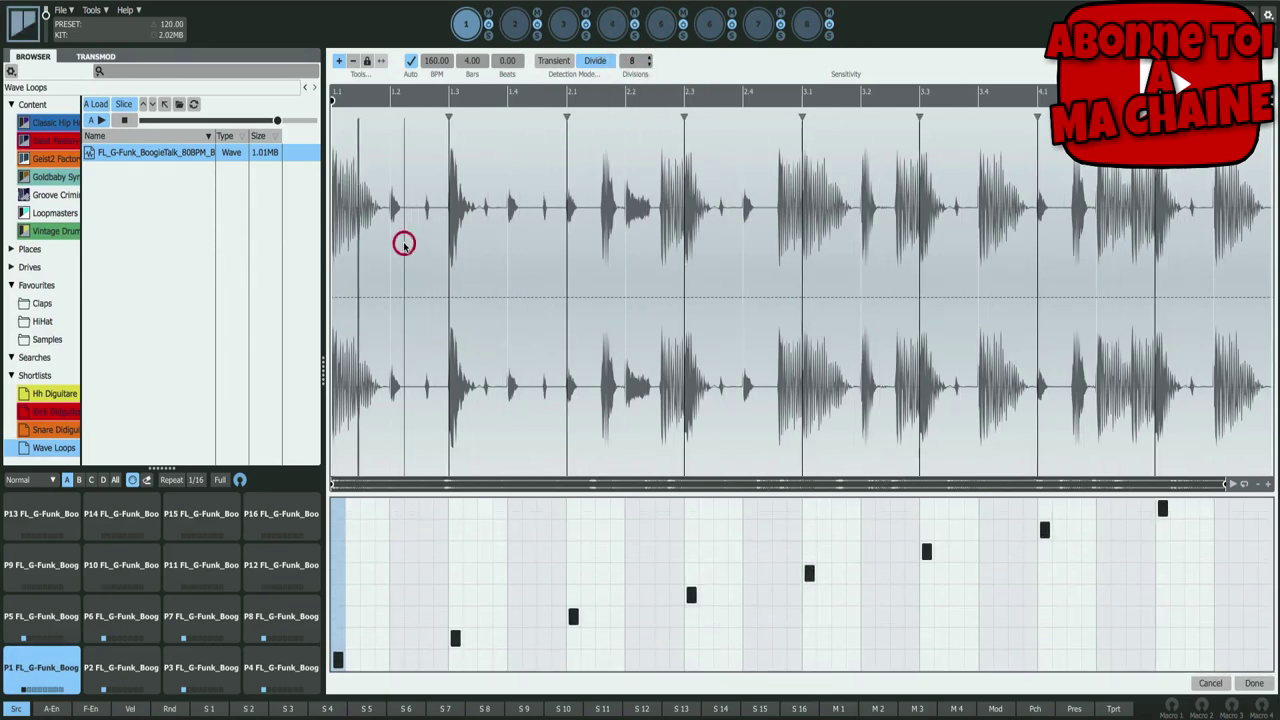
pyautogui.click(614, 280)
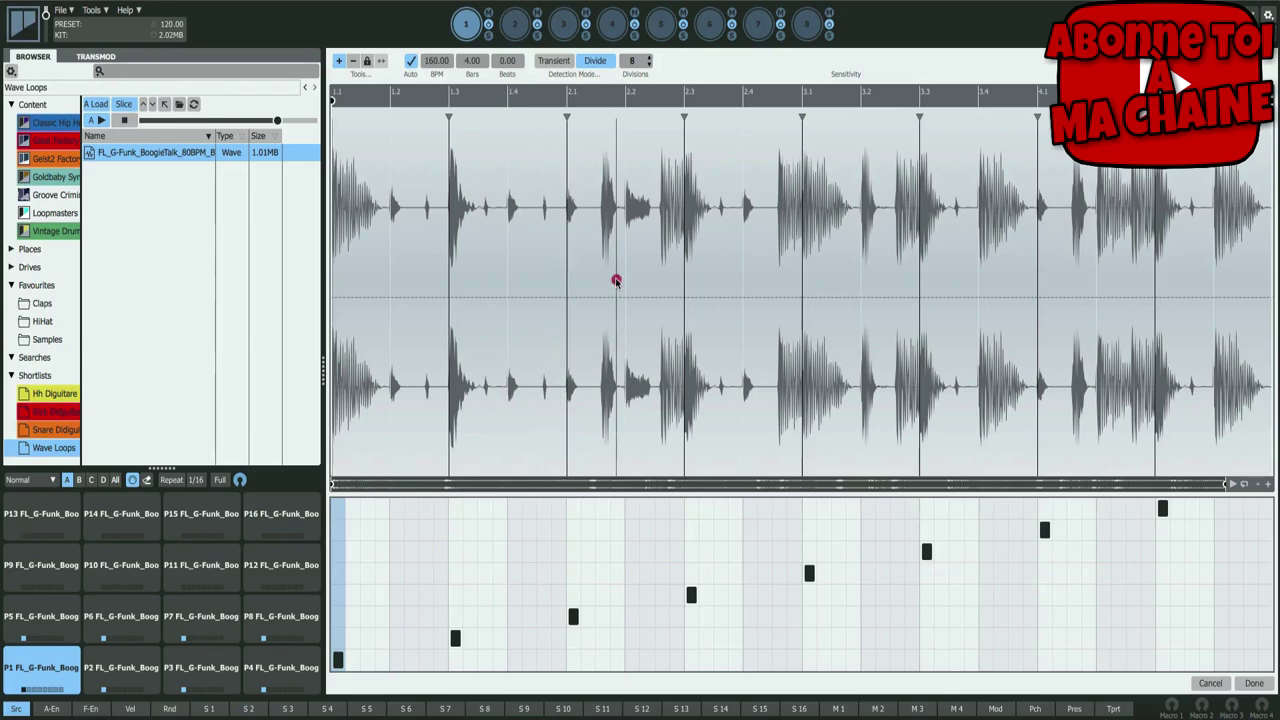
pyautogui.click(742, 276)
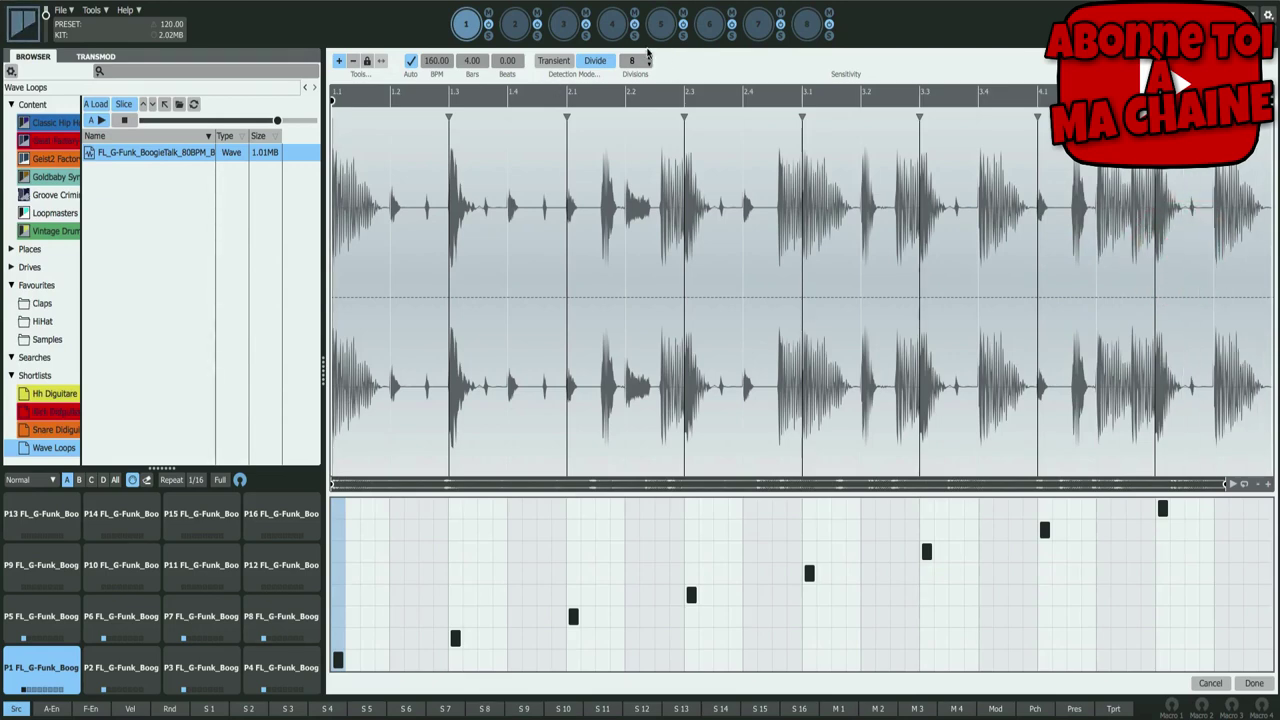
# - Raise the number of divisions to 19 and further to try shorter slices, then return it to 16
pyautogui.moveTo(649, 60); pyautogui.dragTo(649, 58)
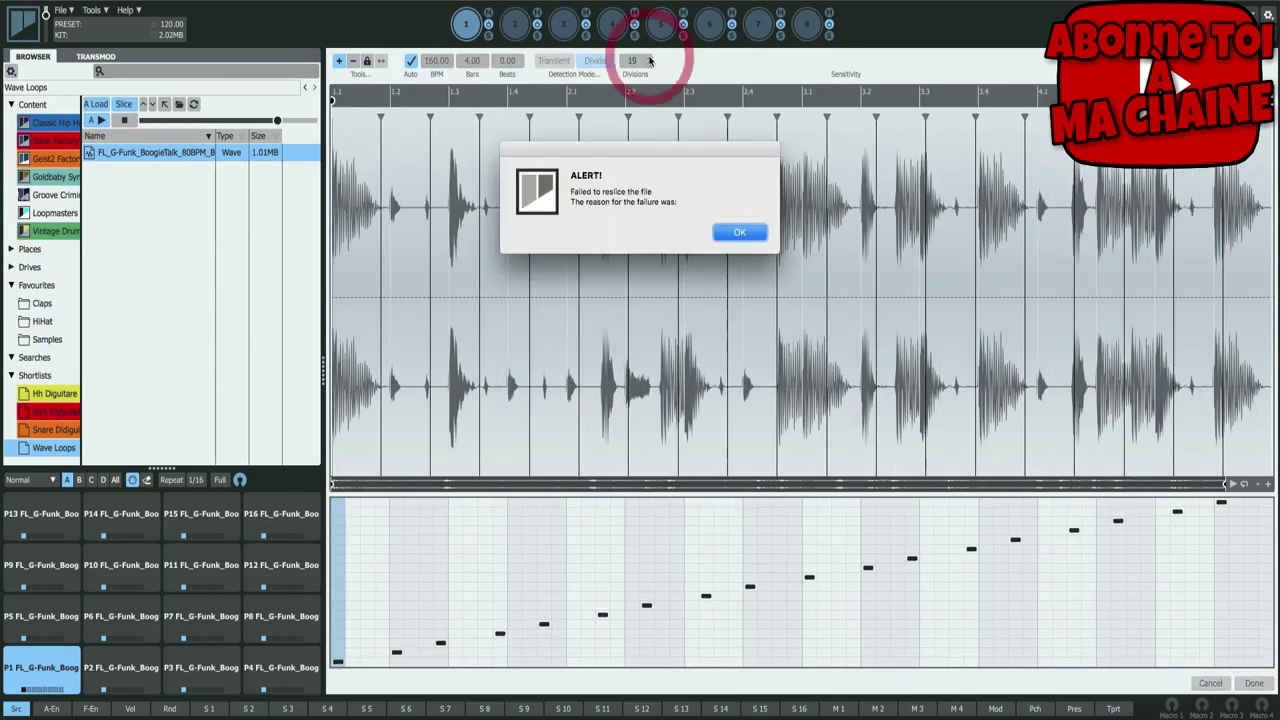
pyautogui.click(738, 234)
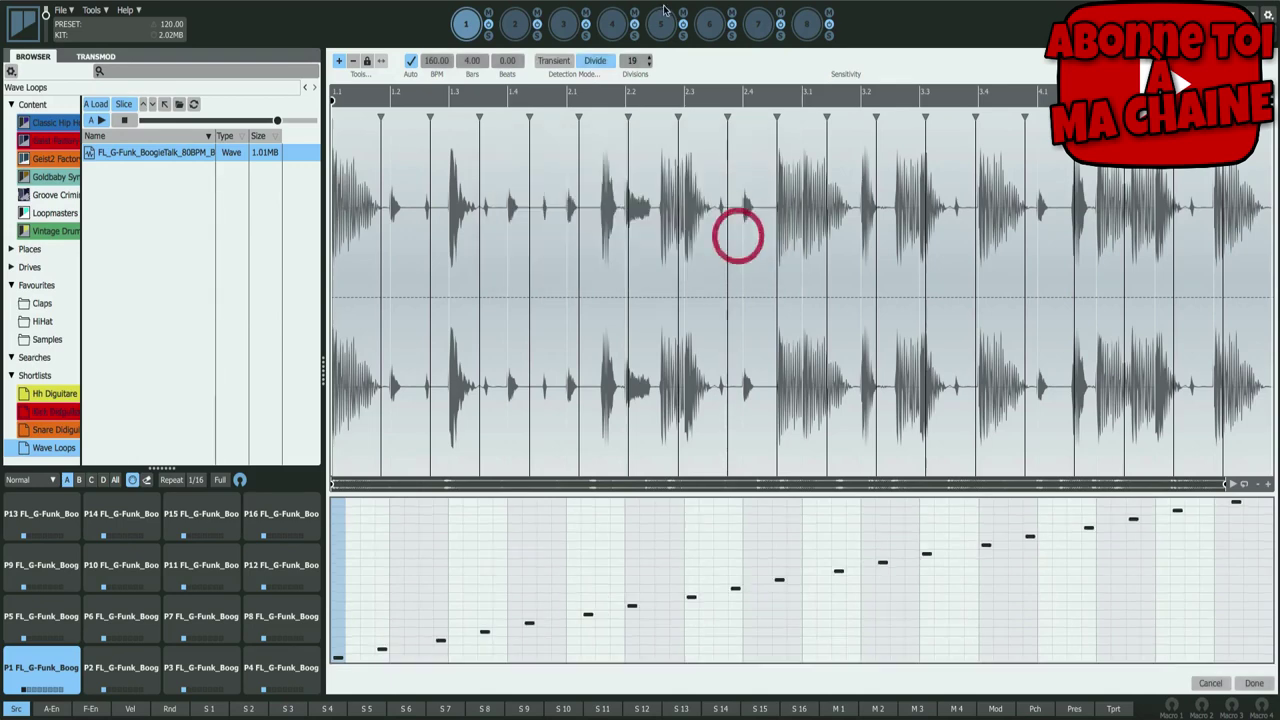
pyautogui.moveTo(649, 60); pyautogui.dragTo(649, 58)
pyautogui.moveTo(354, 250)
pyautogui.mouseDown()
pyautogui.moveTo(376, 242)
pyautogui.moveTo(486, 264)
pyautogui.moveTo(690, 240)
pyautogui.mouseUp()
pyautogui.click(648, 64)
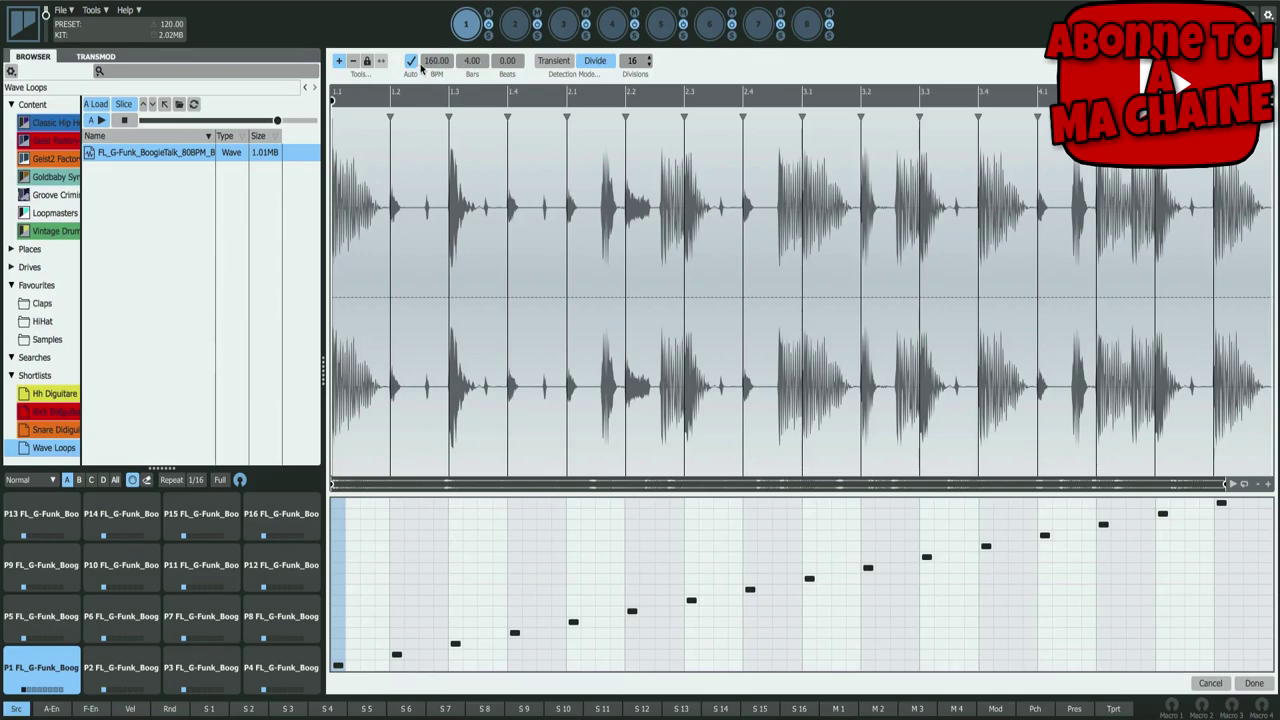
# - Turn off Auto tempo for the loop and try a length of 2 bars before restoring 4 bars
pyautogui.click(410, 61)
pyautogui.click(431, 61)
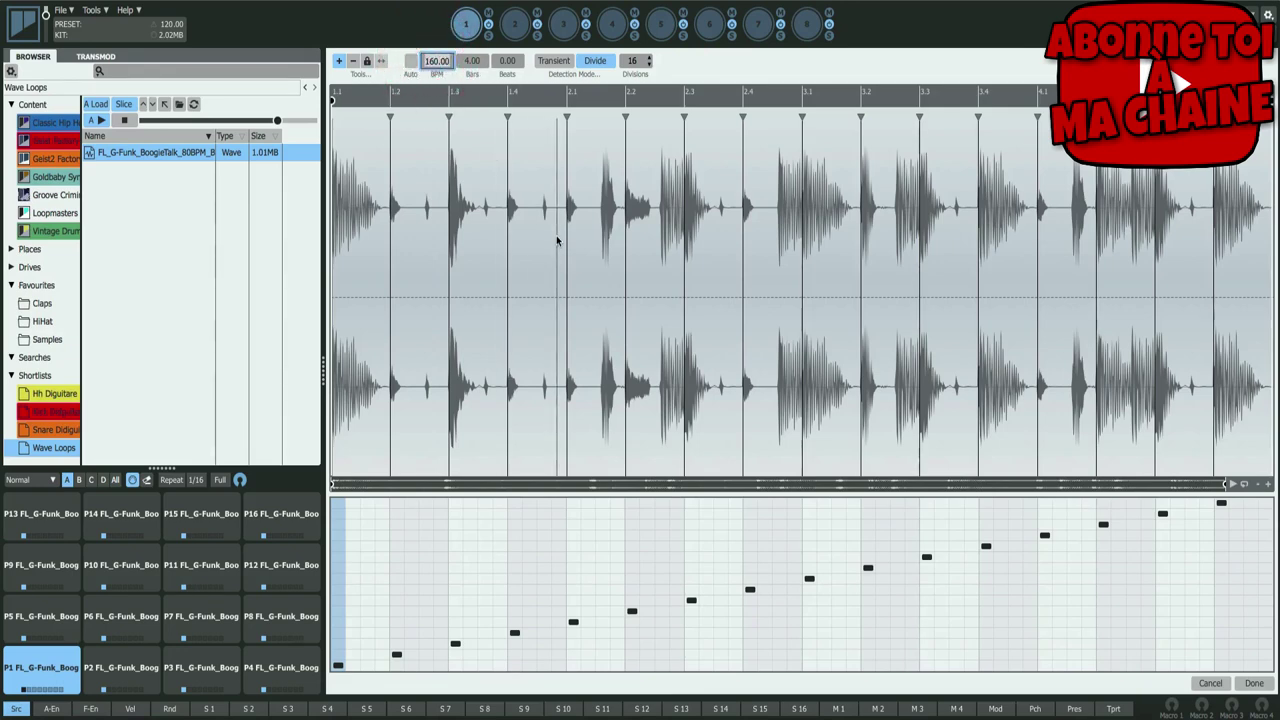
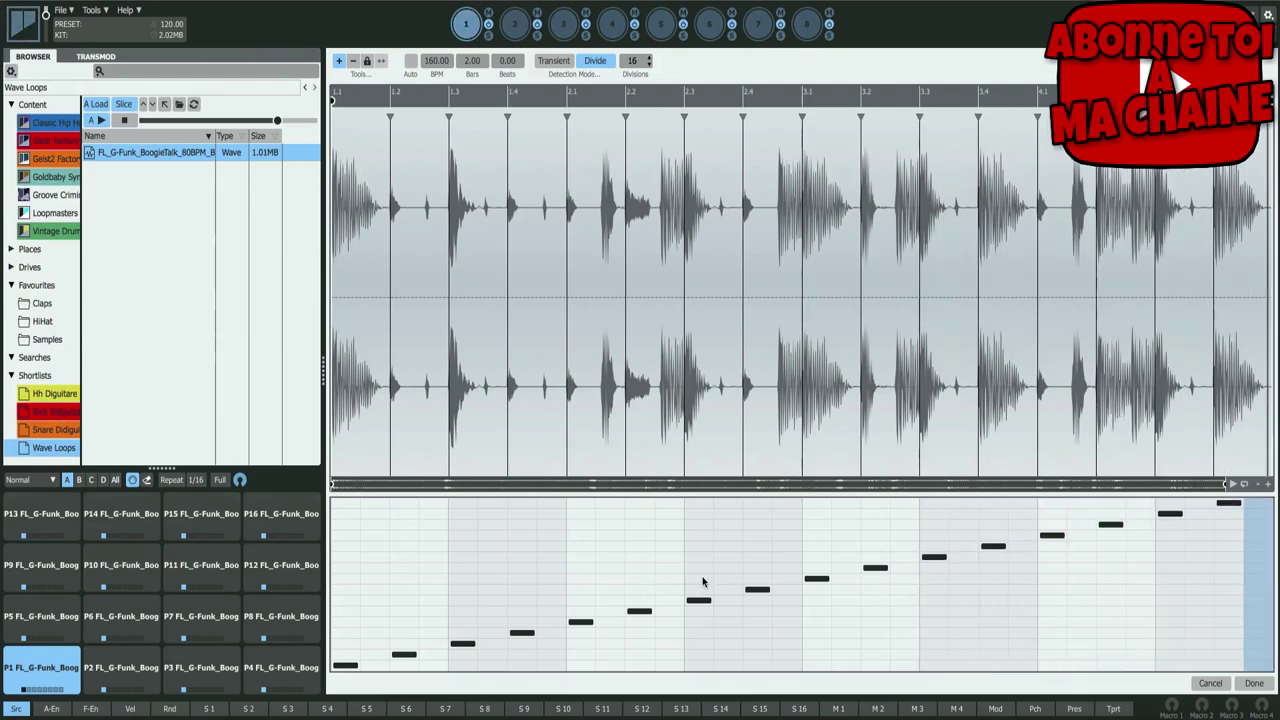
pyautogui.doubleClick(466, 61)
pyautogui.write('4')
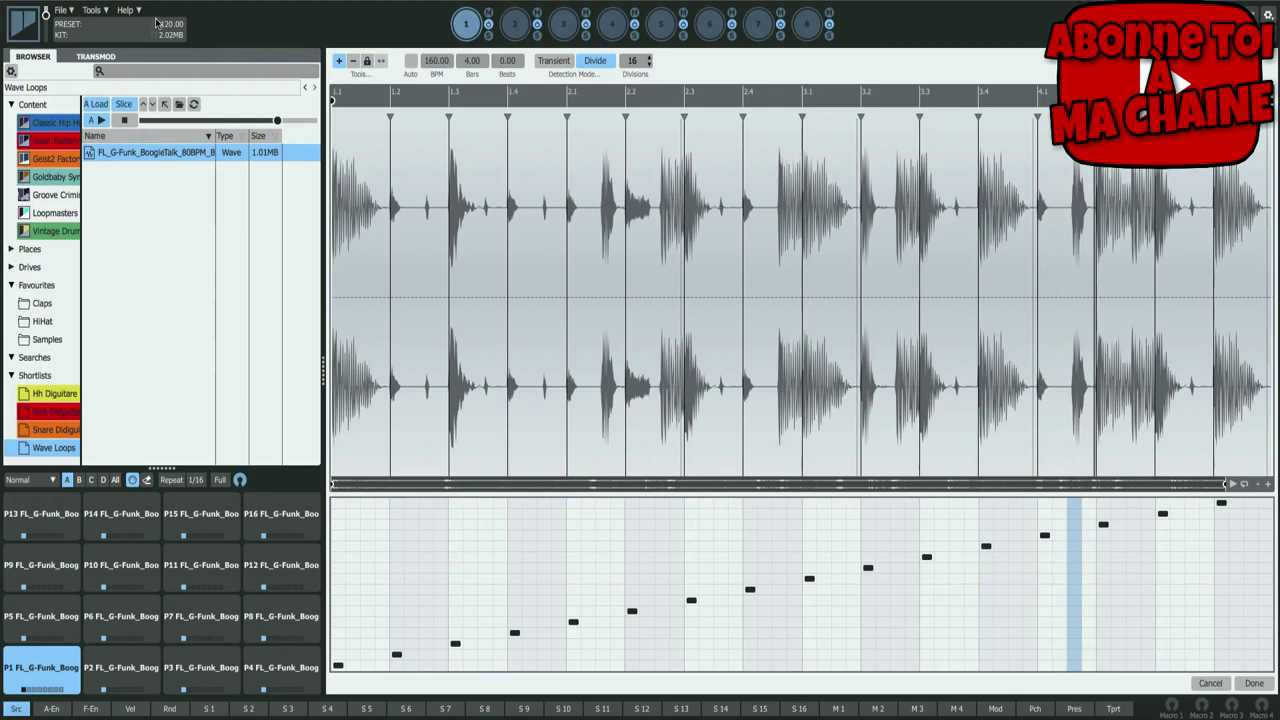
# - Set both the global tempo and the loop's BPM to 200
pyautogui.moveTo(166, 24); pyautogui.dragTo(229, 85)
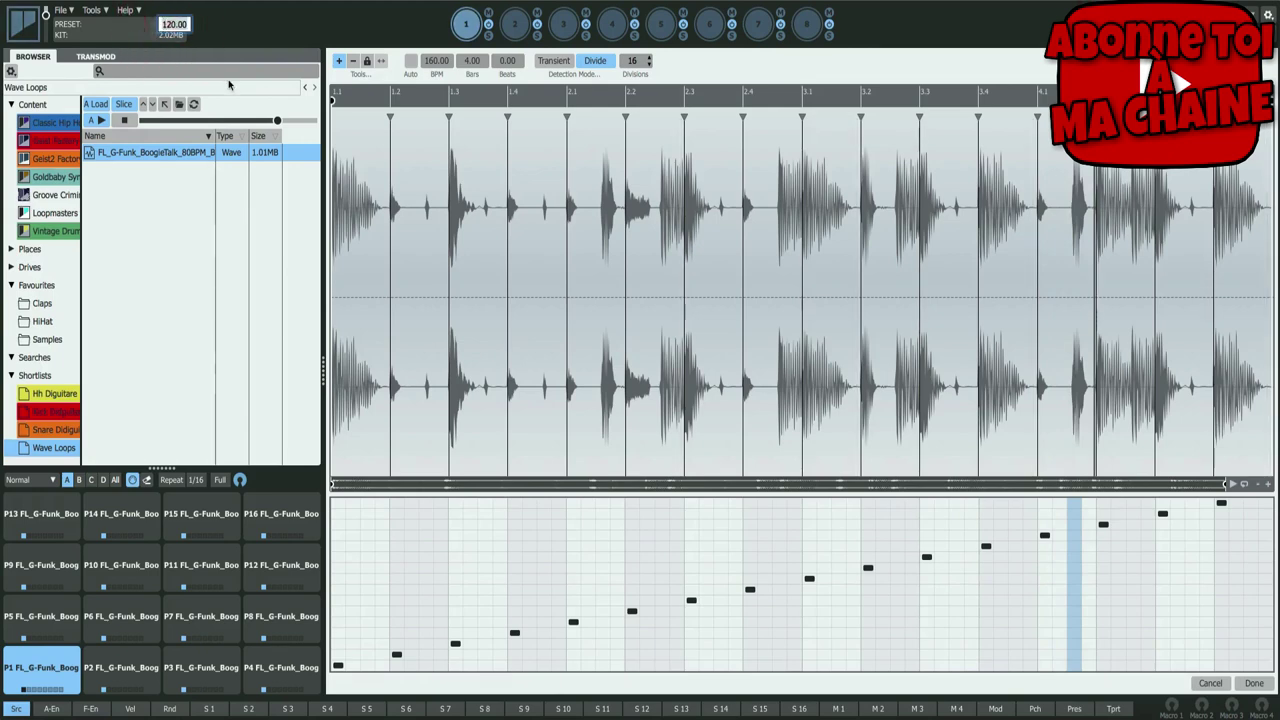
pyautogui.press('Return')
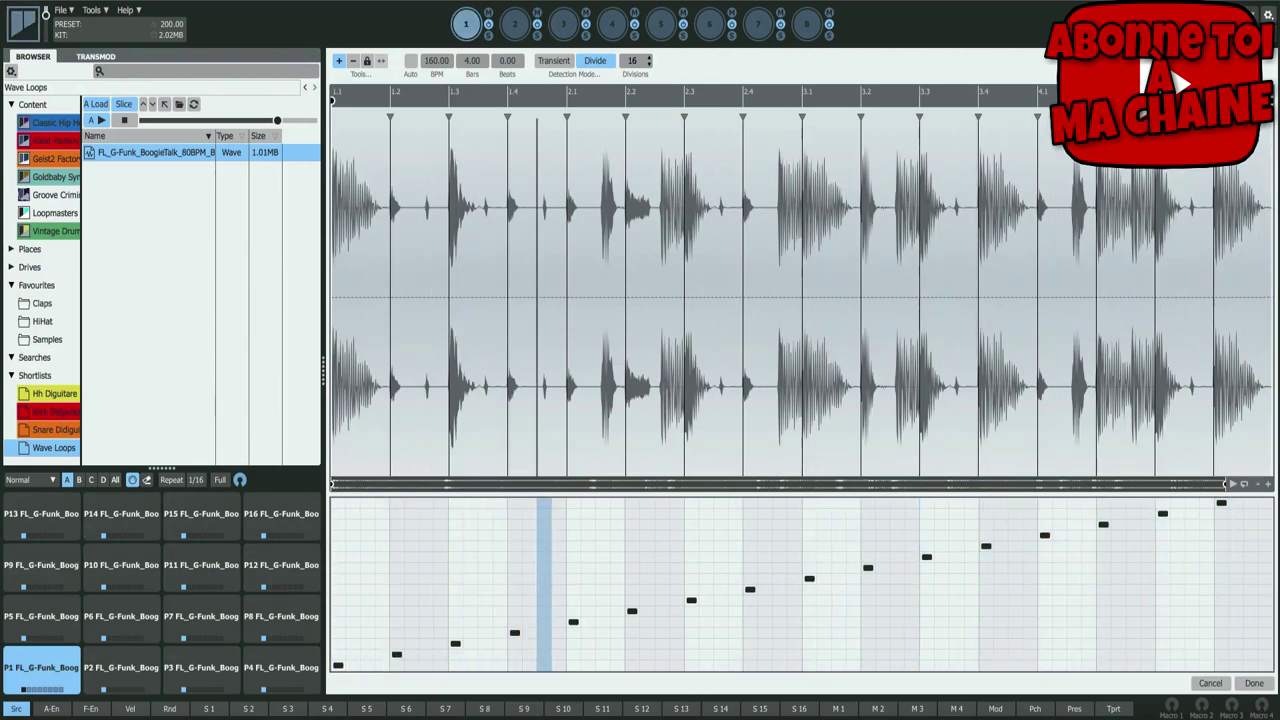
pyautogui.click(430, 62)
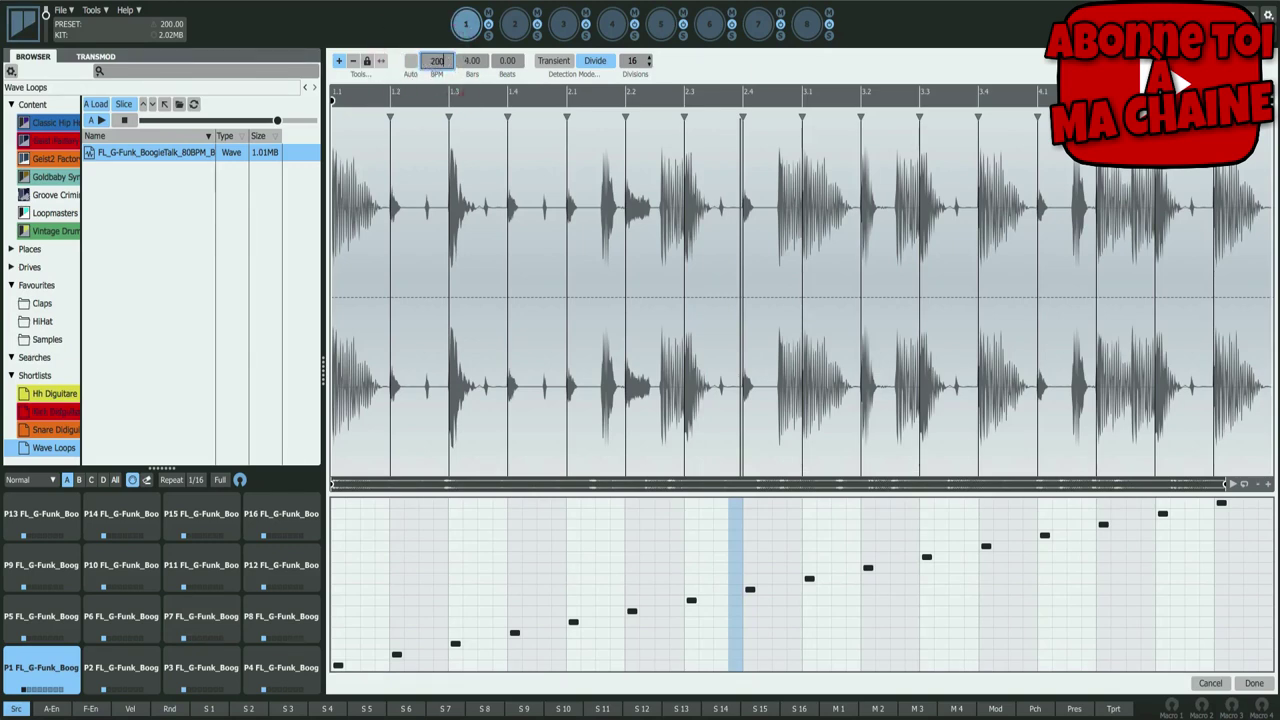
pyautogui.write('200')
pyautogui.press('Return')
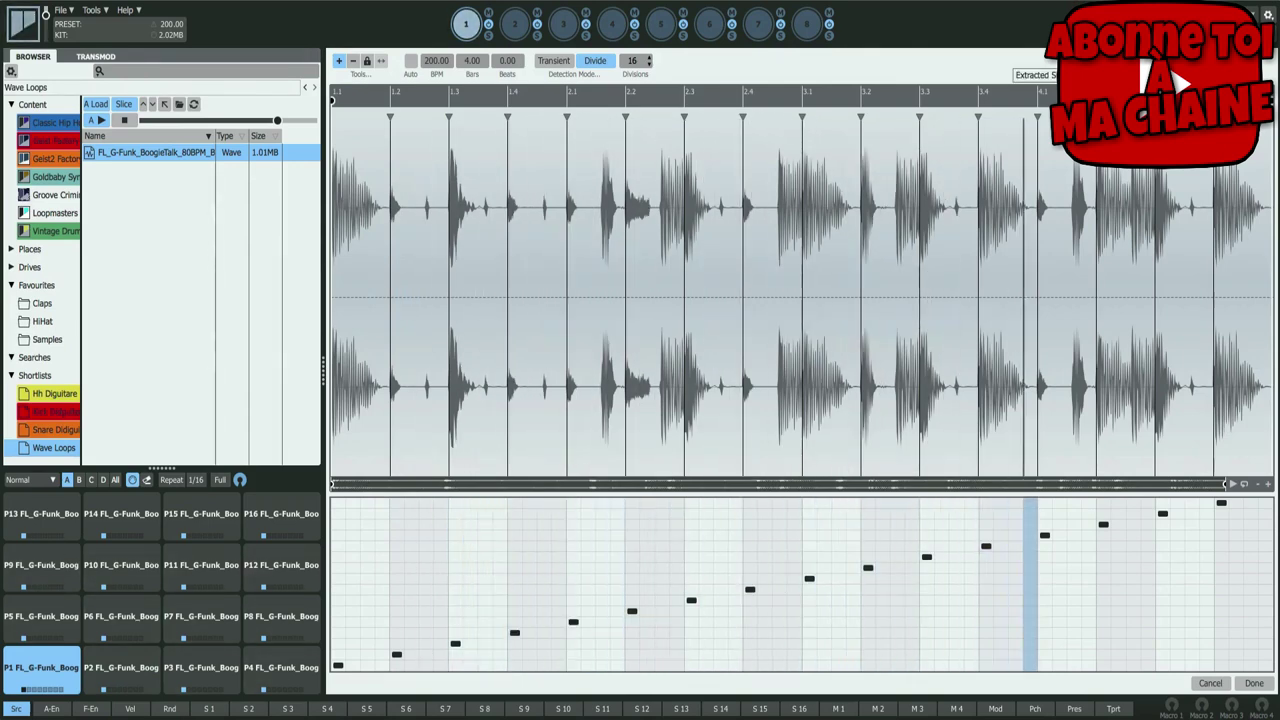
# - Try loop lengths of 2 and 8 bars at 200 BPM, then set the length back to 4 bars
pyautogui.click(472, 62)
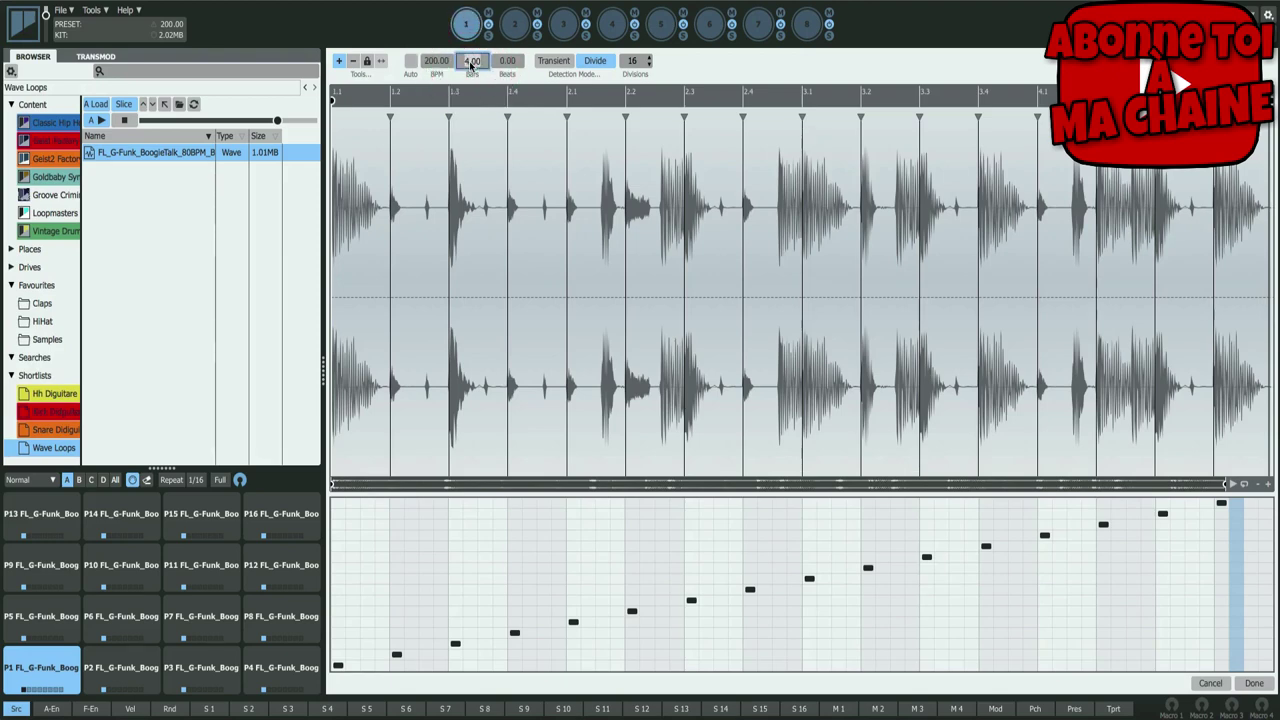
pyautogui.press('Return')
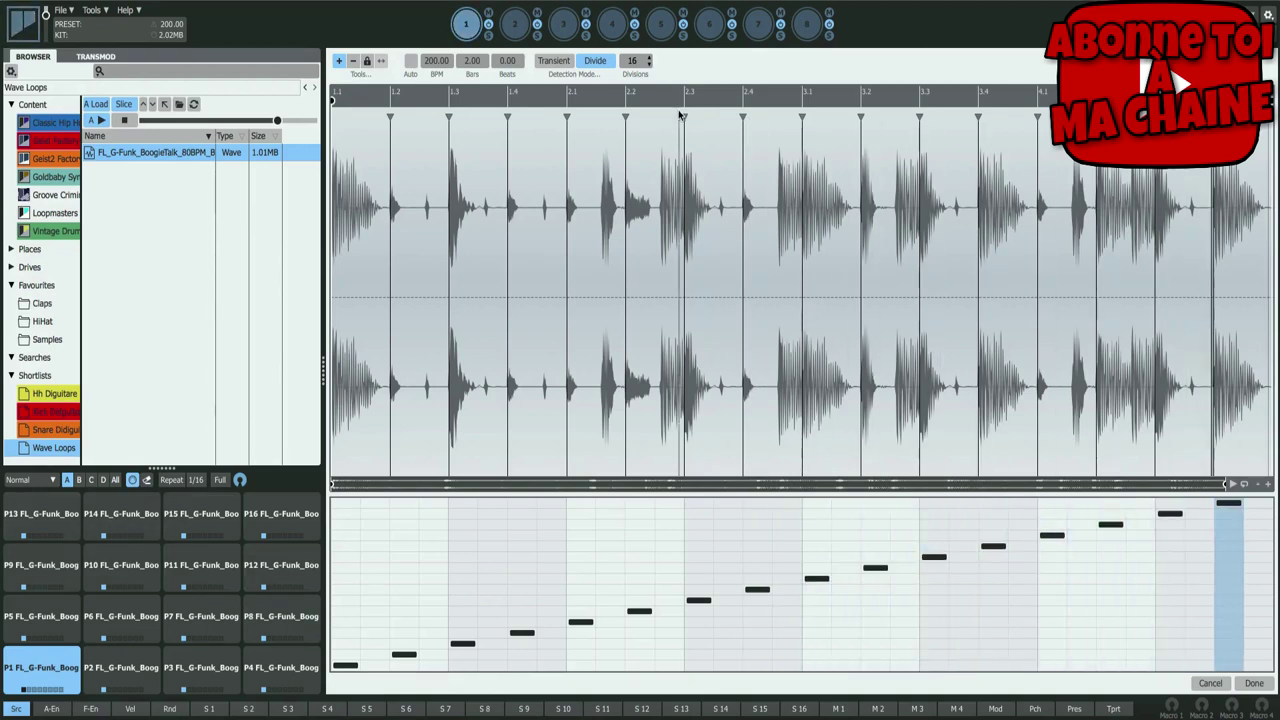
pyautogui.click(470, 62)
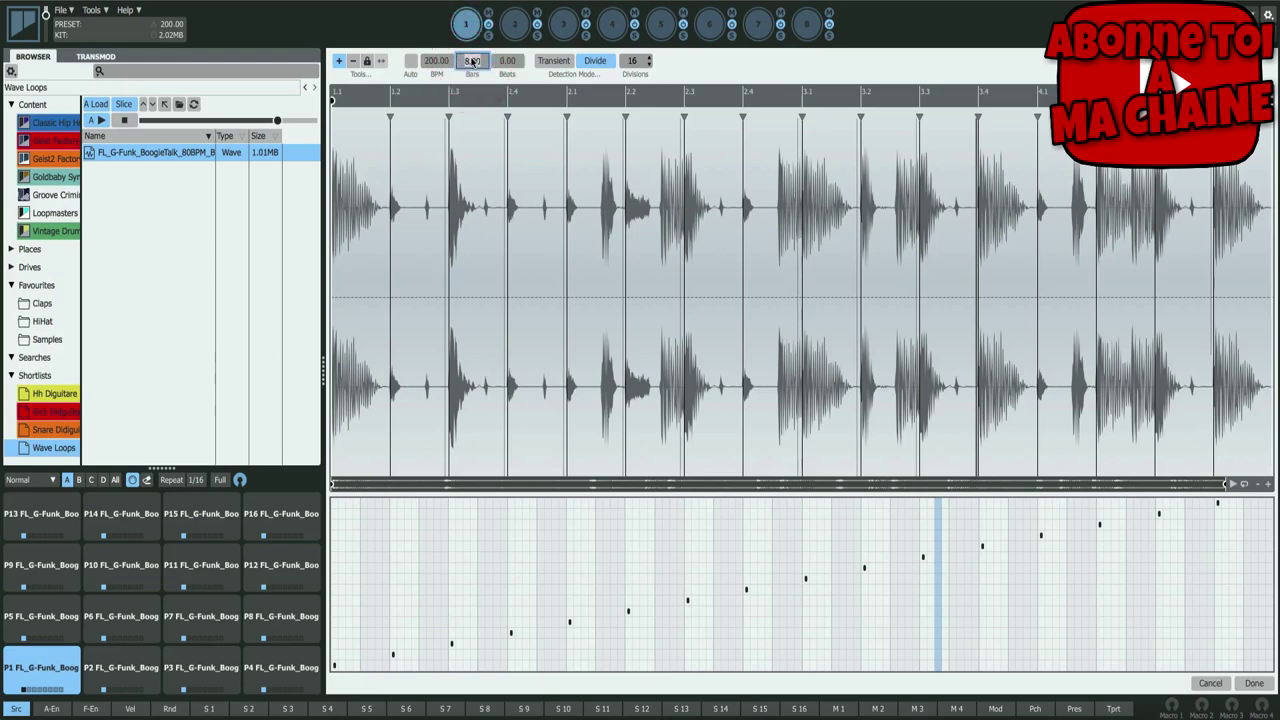
pyautogui.press('Return')
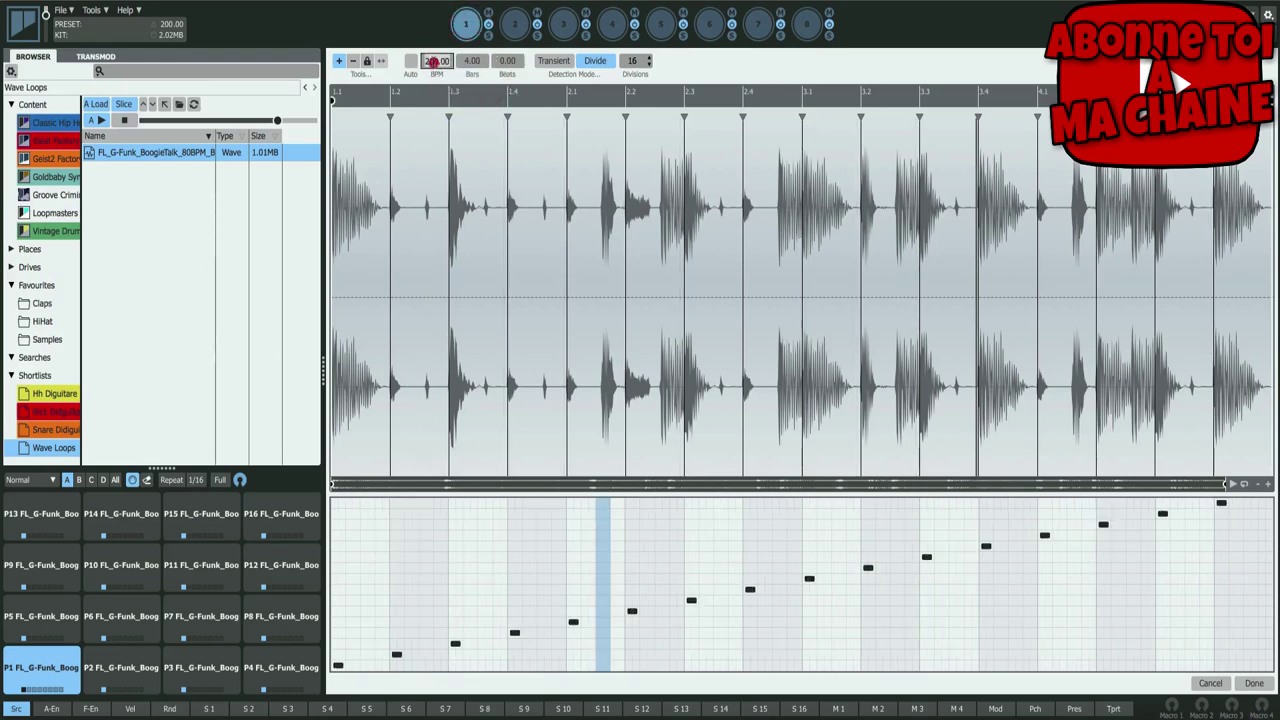
# - Set the loop's BPM and the global tempo to 160, with Auto turned back on for the loop
pyautogui.doubleClick(436, 61)
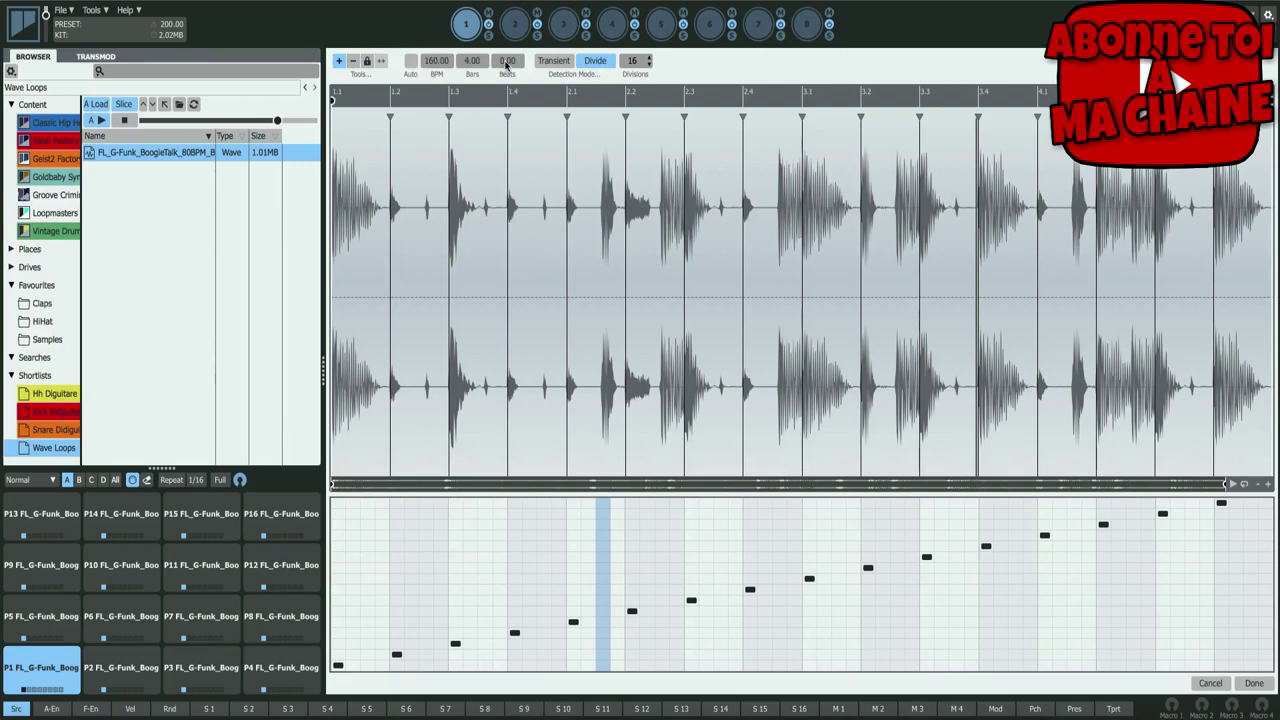
pyautogui.click(410, 61)
pyautogui.doubleClick(172, 24)
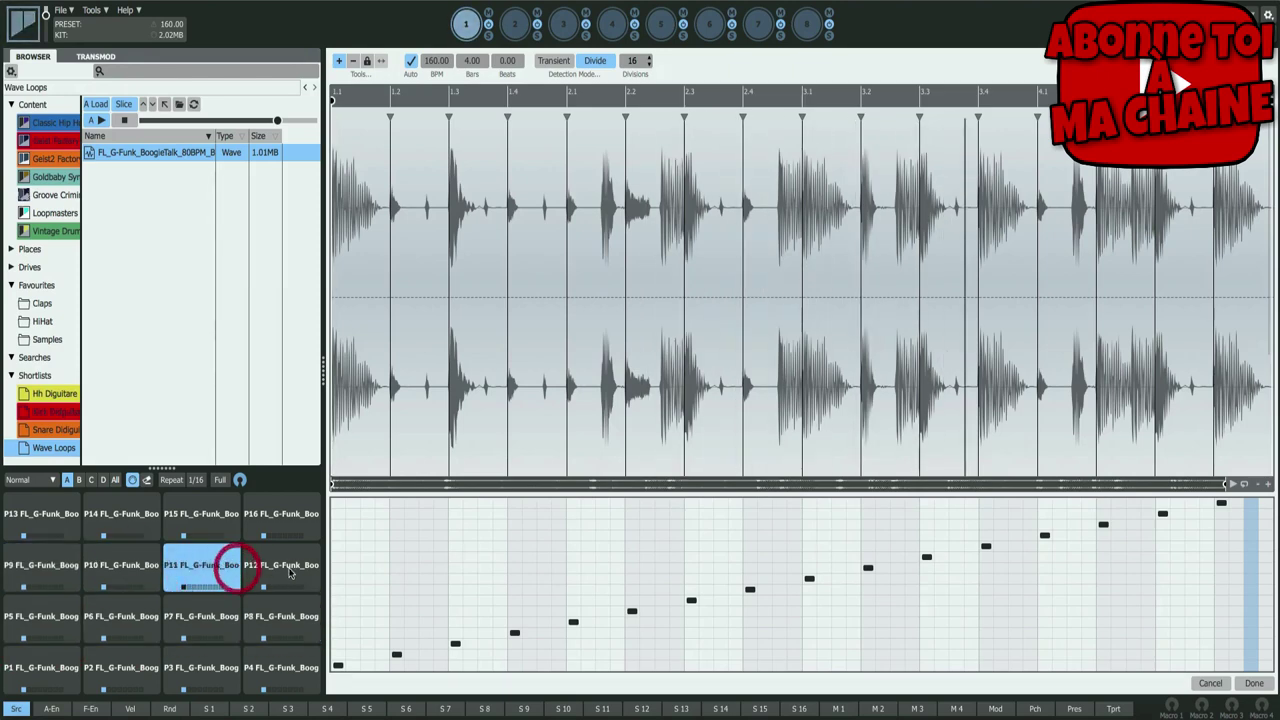
# - Check pads P18 and P22 in pad bank B for loaded slices, then return to bank A
pyautogui.click(79, 480)
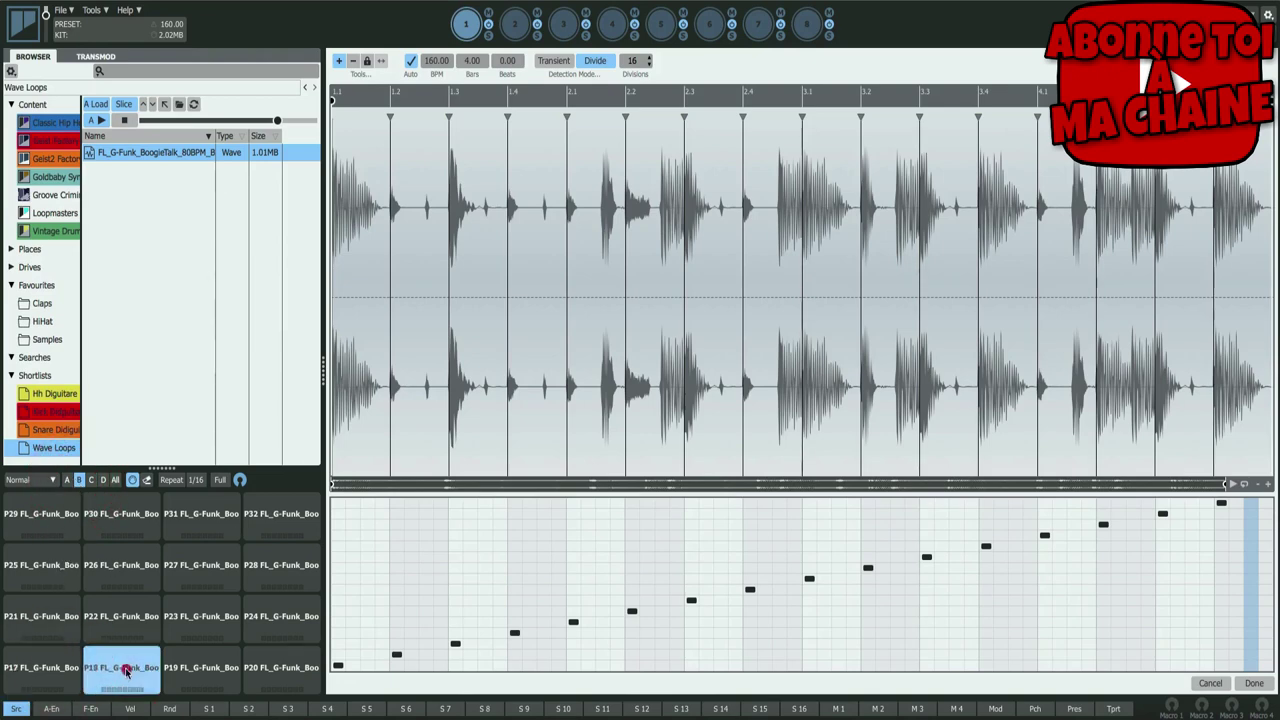
pyautogui.click(92, 616)
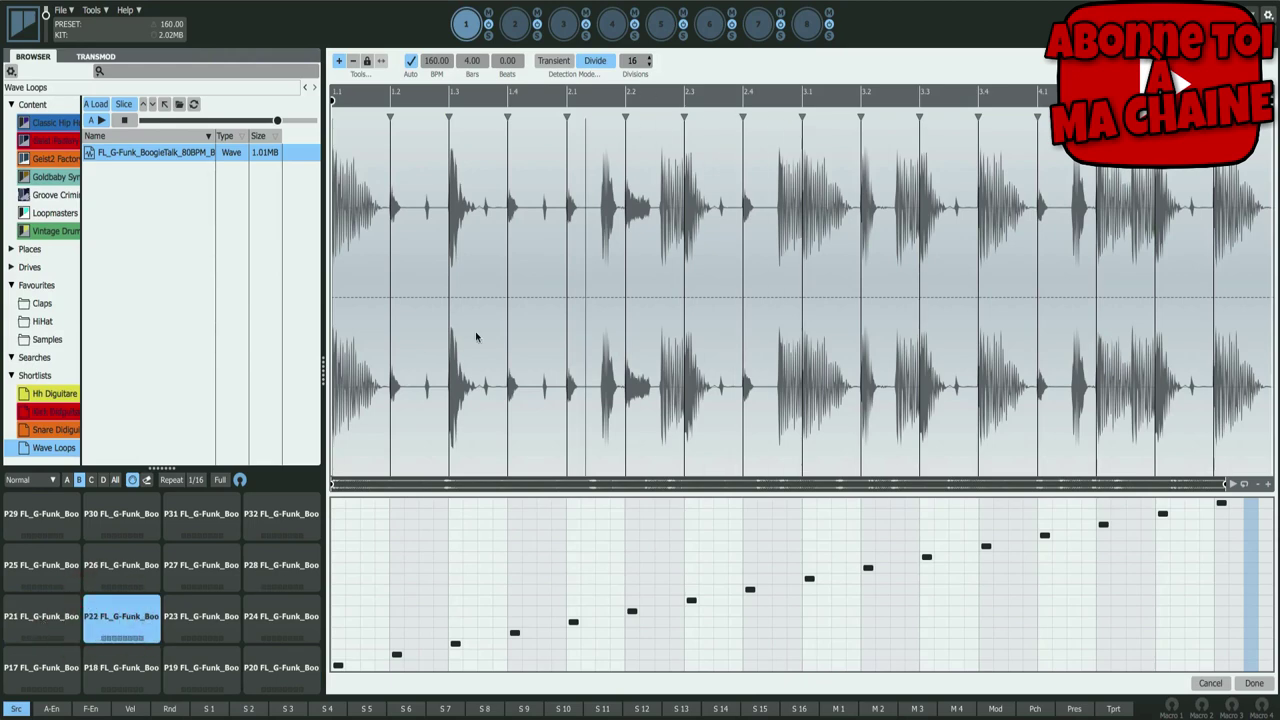
pyautogui.click(67, 481)
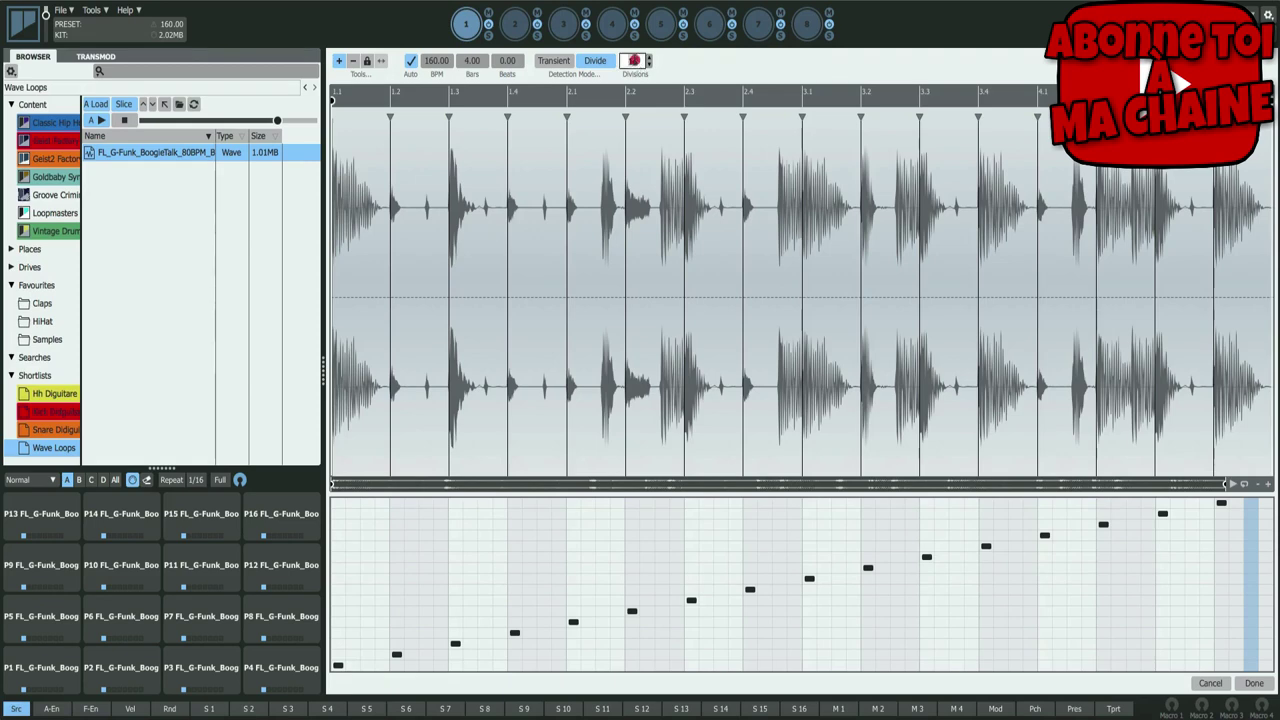
# - Set the number of divisions to 32 and audition pads P22 and P17 in pad bank B
pyautogui.click(634, 60)
pyautogui.write('32')
pyautogui.press('Return')
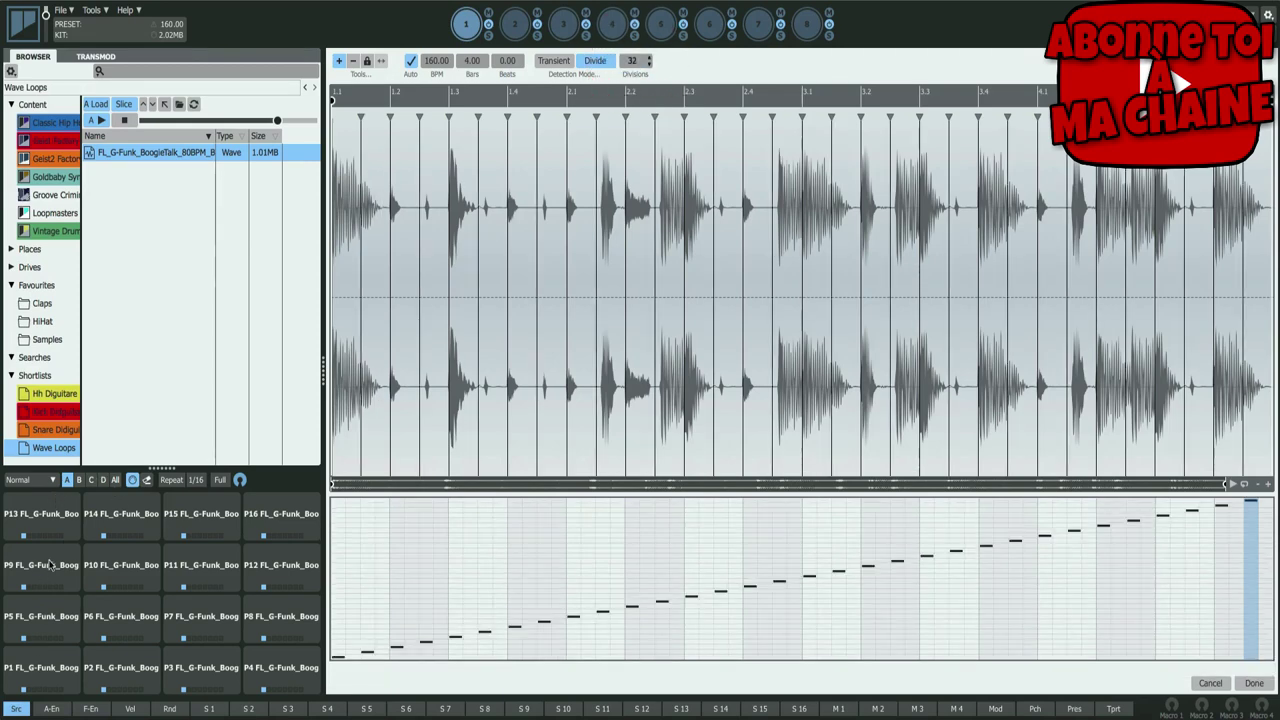
pyautogui.click(82, 481)
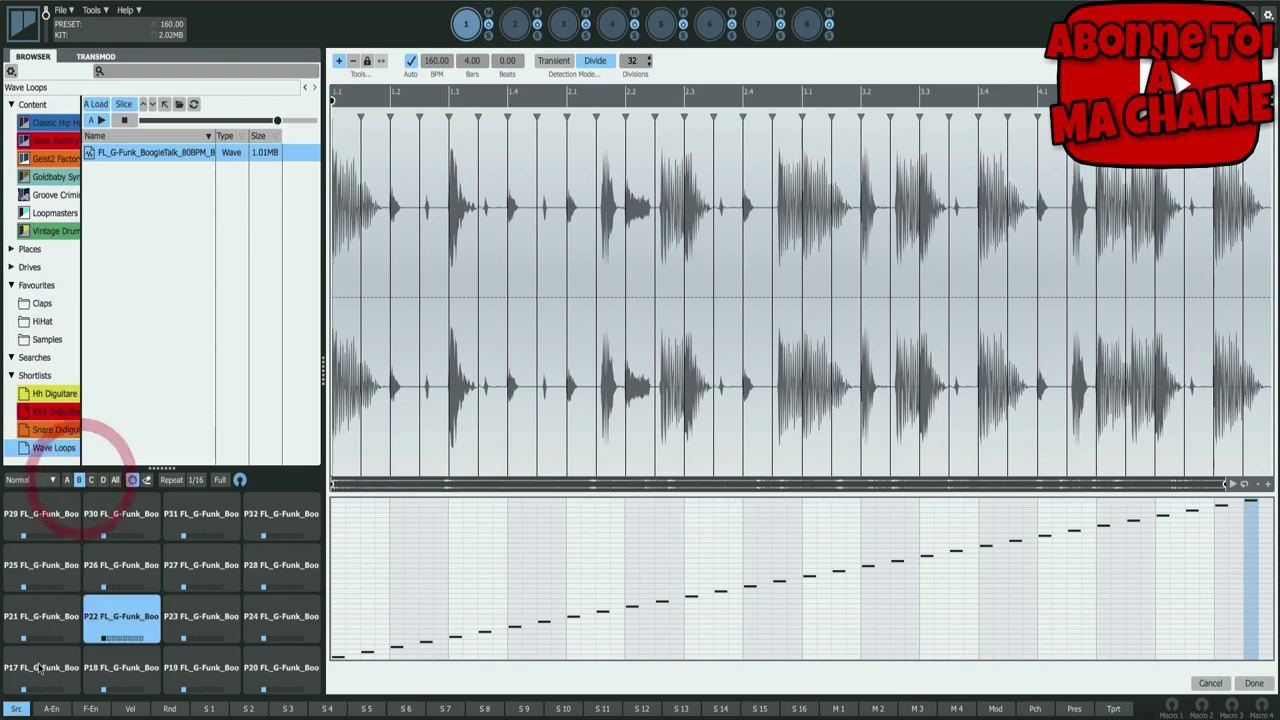
pyautogui.click(130, 628)
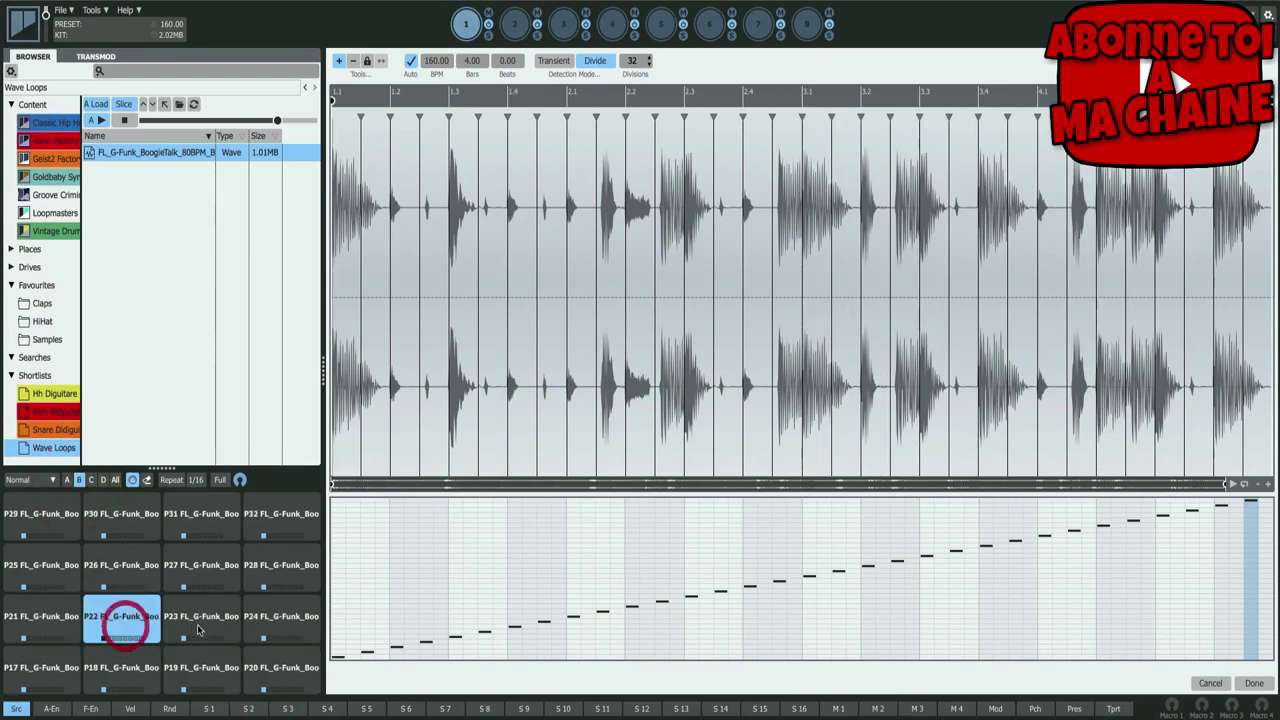
pyautogui.click(42, 668)
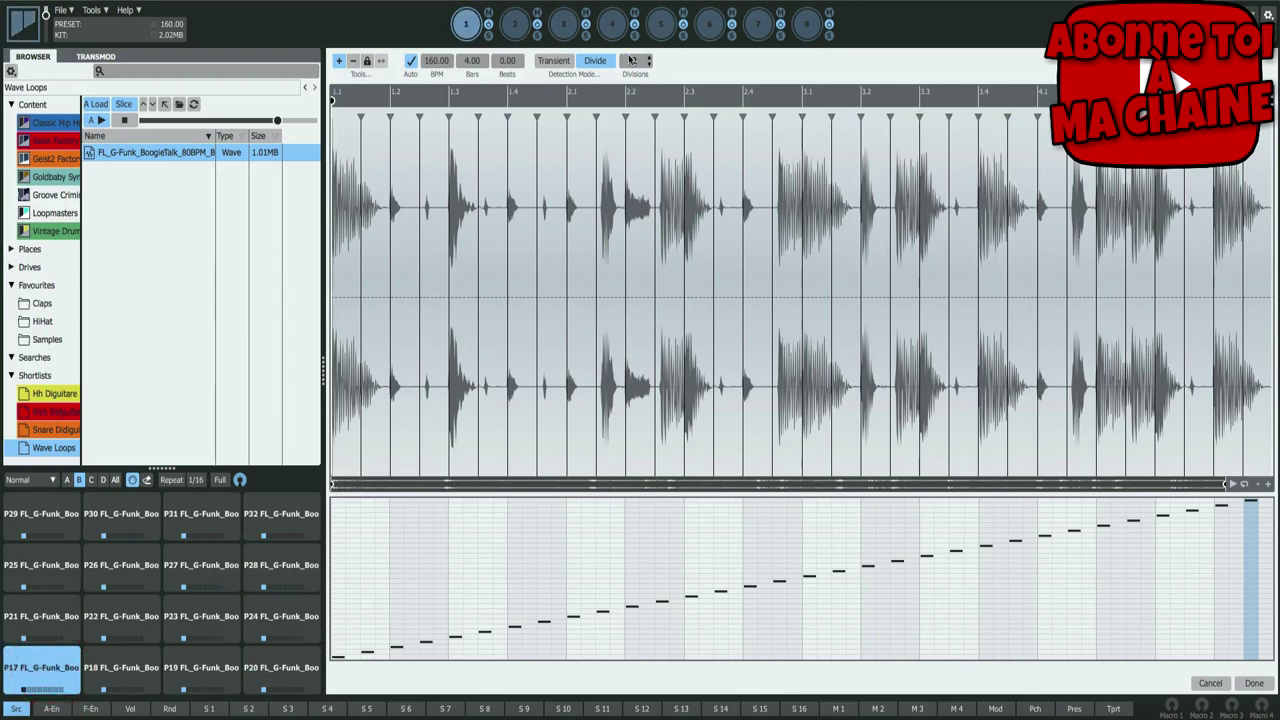
# - Set the number of divisions to 16
pyautogui.click(629, 60)
pyautogui.write('16')
pyautogui.press('Return')
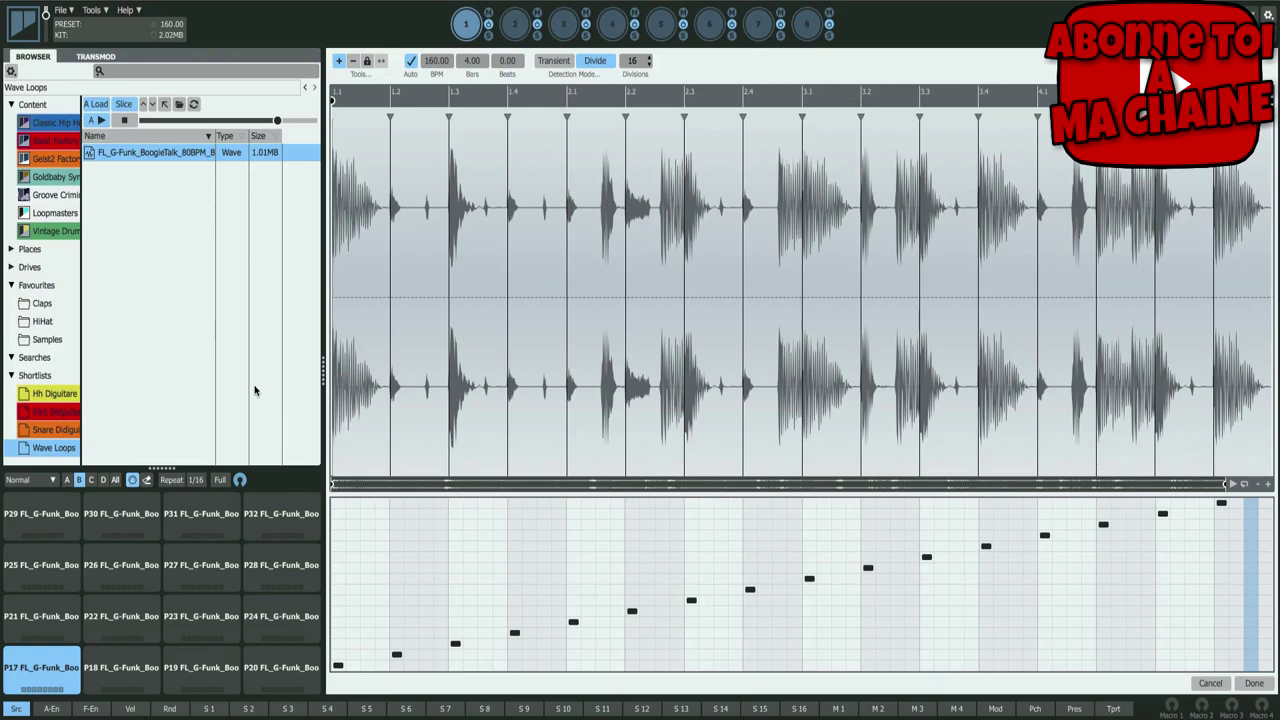
# - Set the number of divisions to 128 and audition pad P1 several times to hear its layered slices
pyautogui.scroll(1, 636, 62)
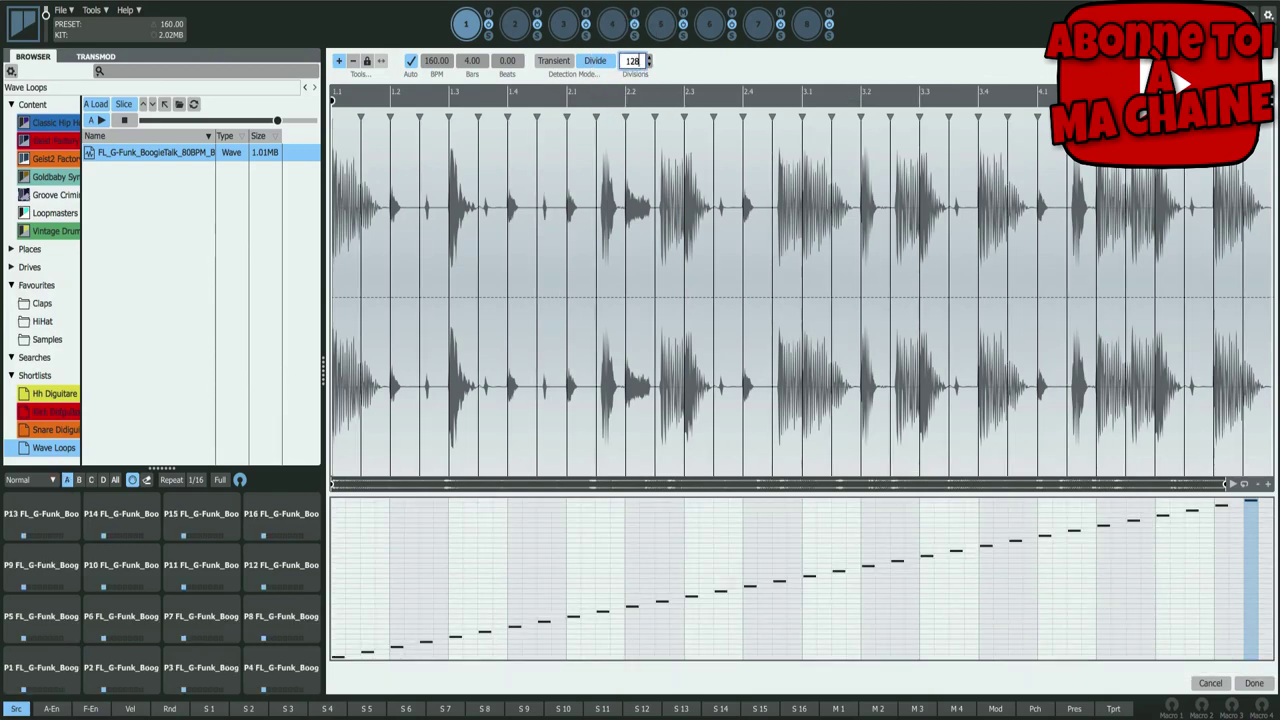
pyautogui.press('Return')
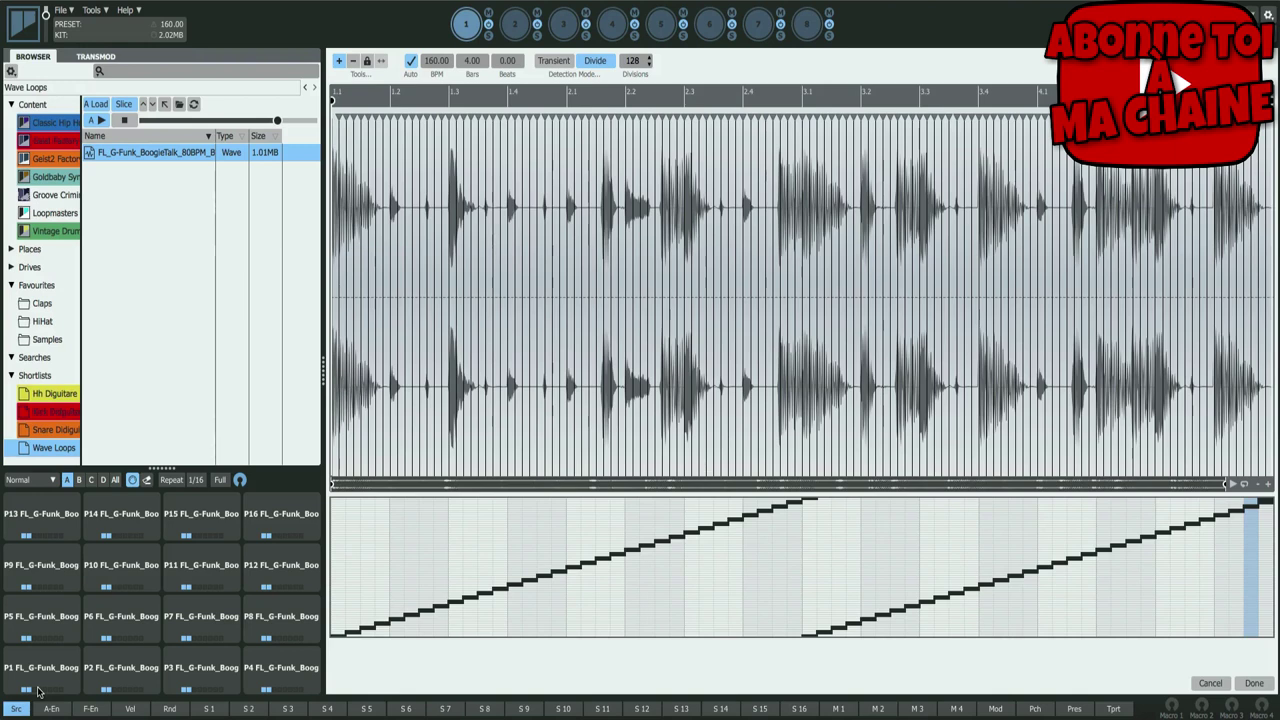
pyautogui.click(45, 682)
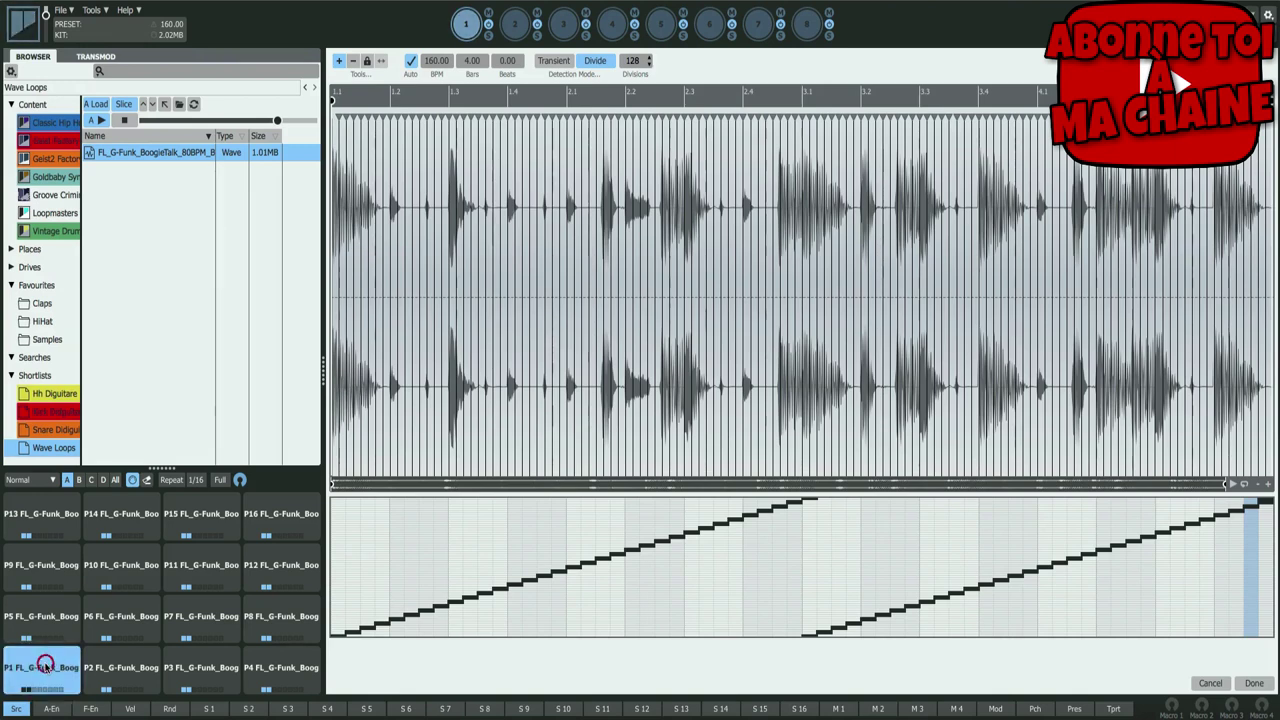
pyautogui.click(46, 681)
pyautogui.click(47, 680)
pyautogui.click(46, 681)
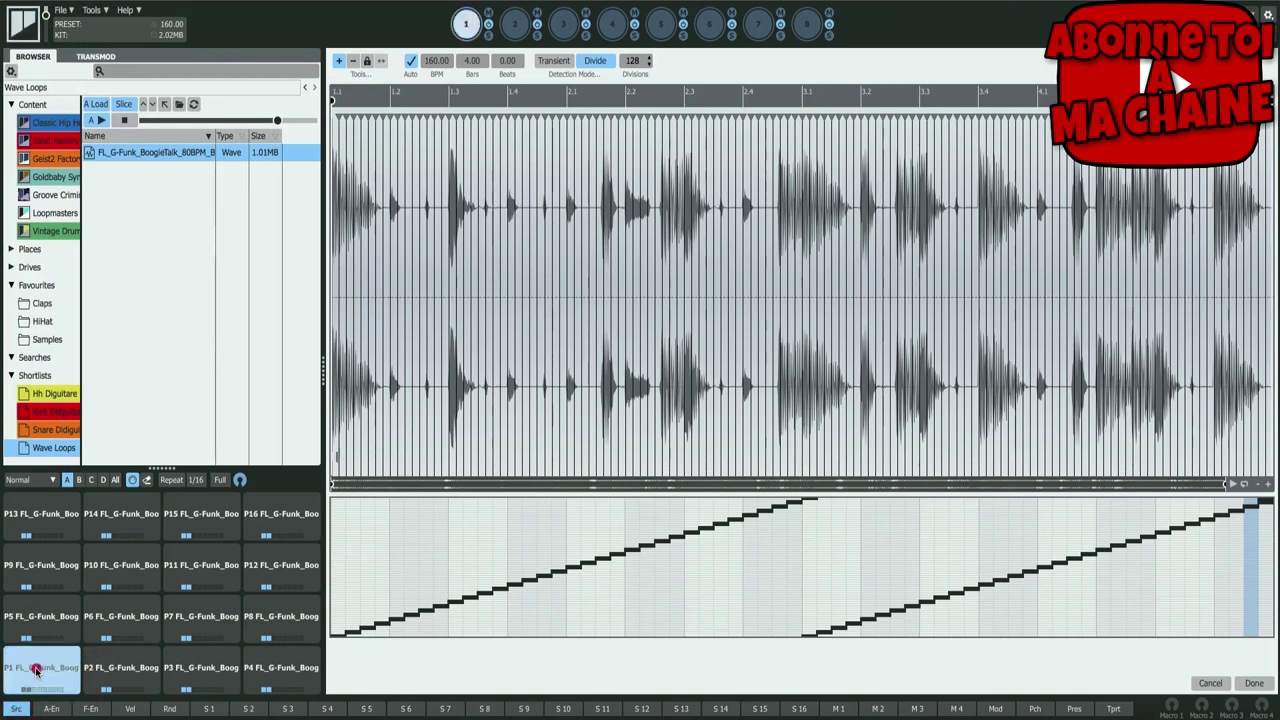
pyautogui.click(42, 678)
pyautogui.click(36, 672)
pyautogui.click(38, 672)
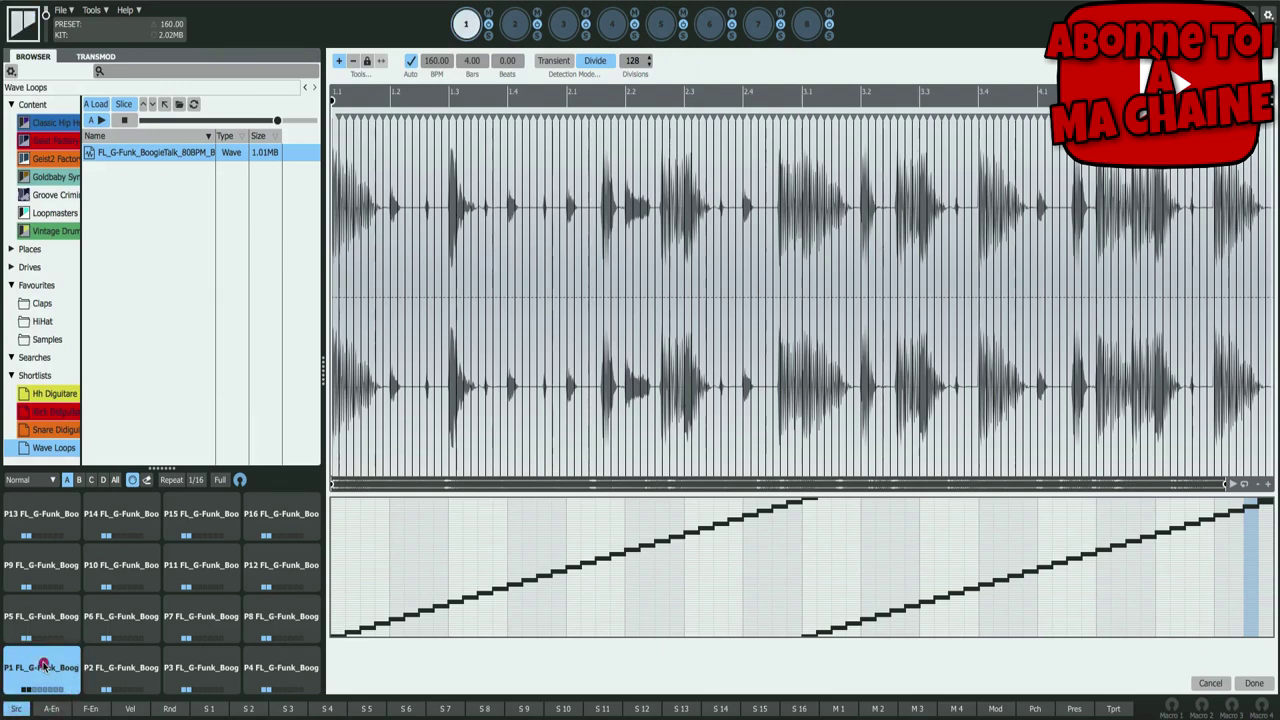
# - Audition the outer pads of bank A in turn: P2 to P4, P8, P12, P16 to P13, P9, P5 and P1
pyautogui.click(126, 670)
pyautogui.click(200, 672)
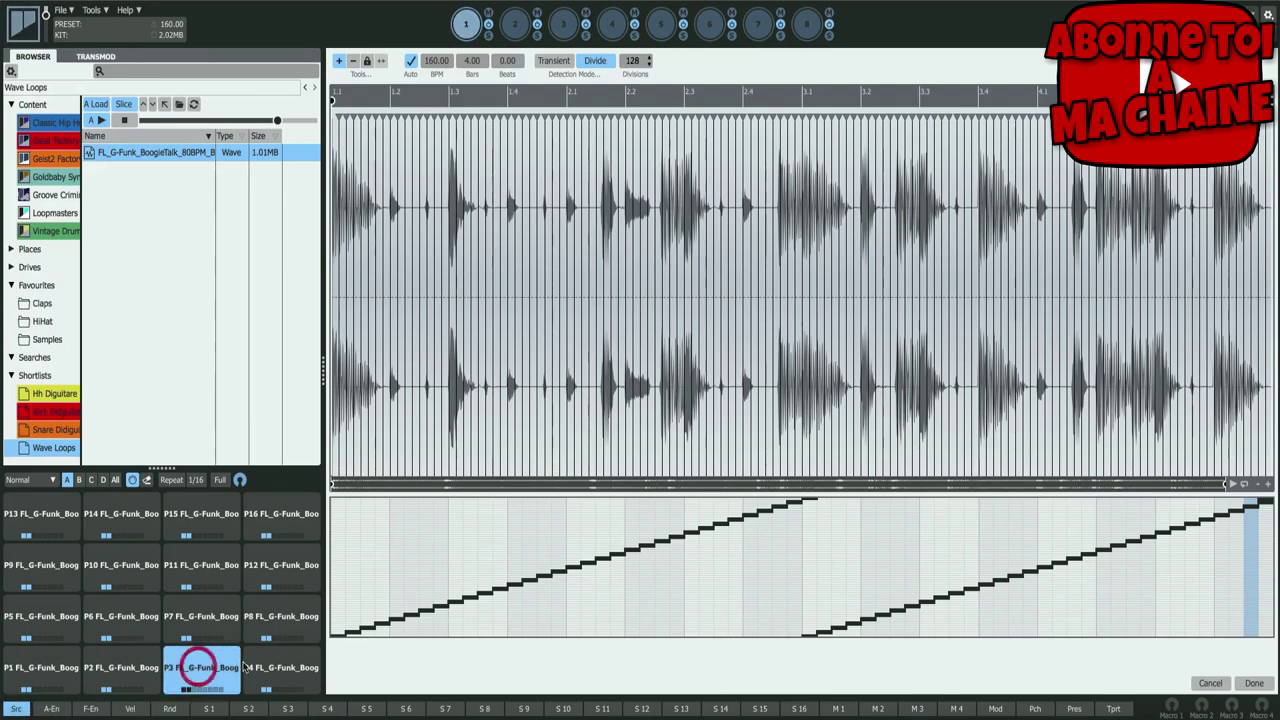
pyautogui.click(279, 669)
pyautogui.click(282, 626)
pyautogui.click(300, 566)
pyautogui.click(300, 510)
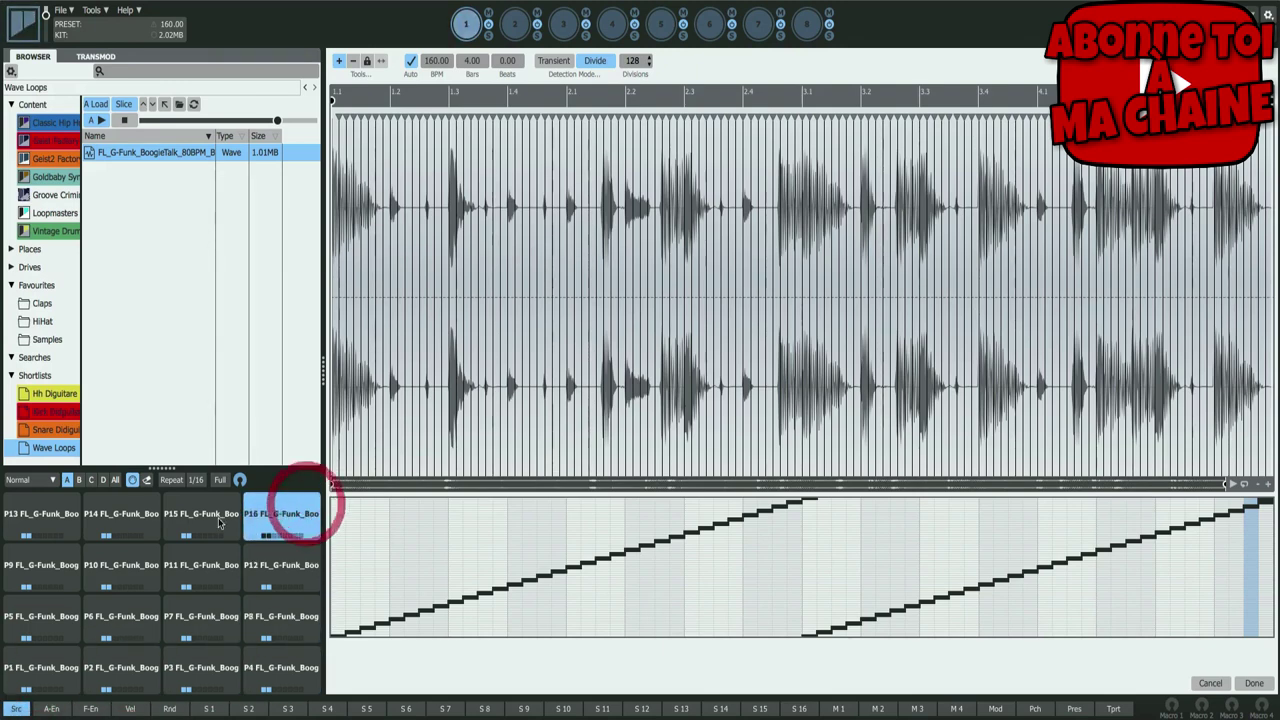
pyautogui.click(212, 518)
pyautogui.click(125, 520)
pyautogui.click(40, 522)
pyautogui.click(40, 570)
pyautogui.click(40, 620)
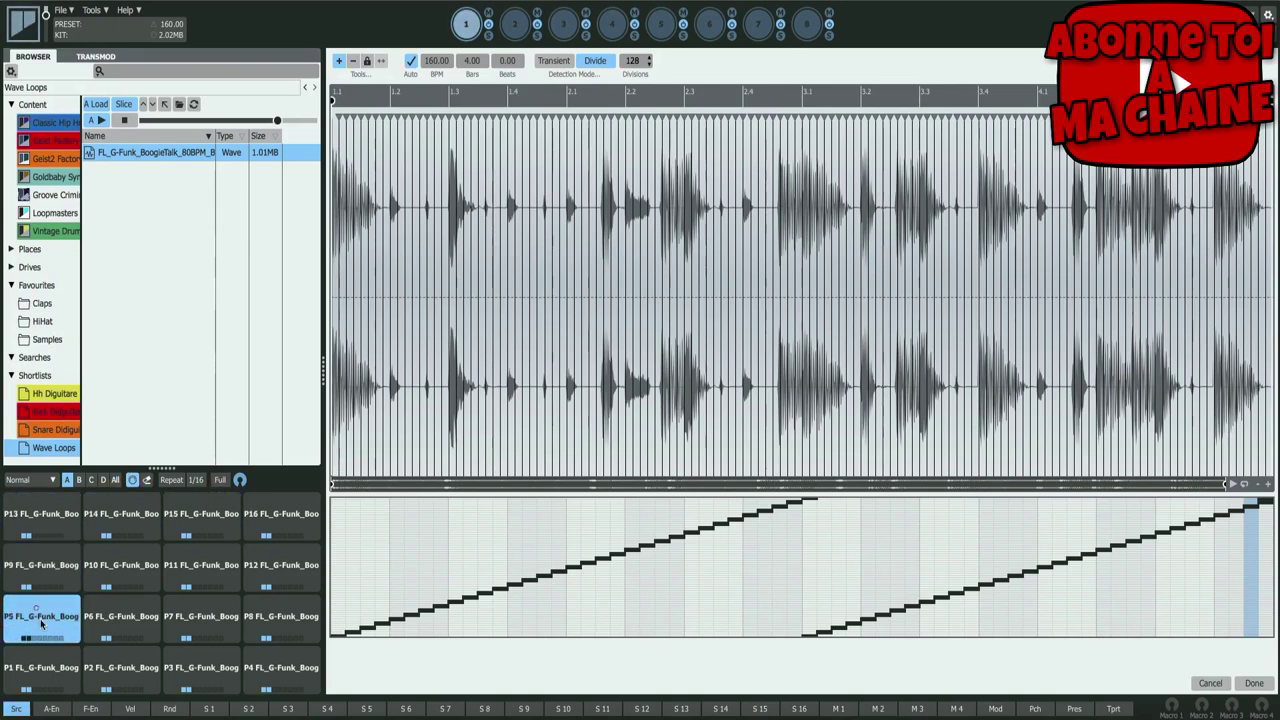
pyautogui.click(40, 668)
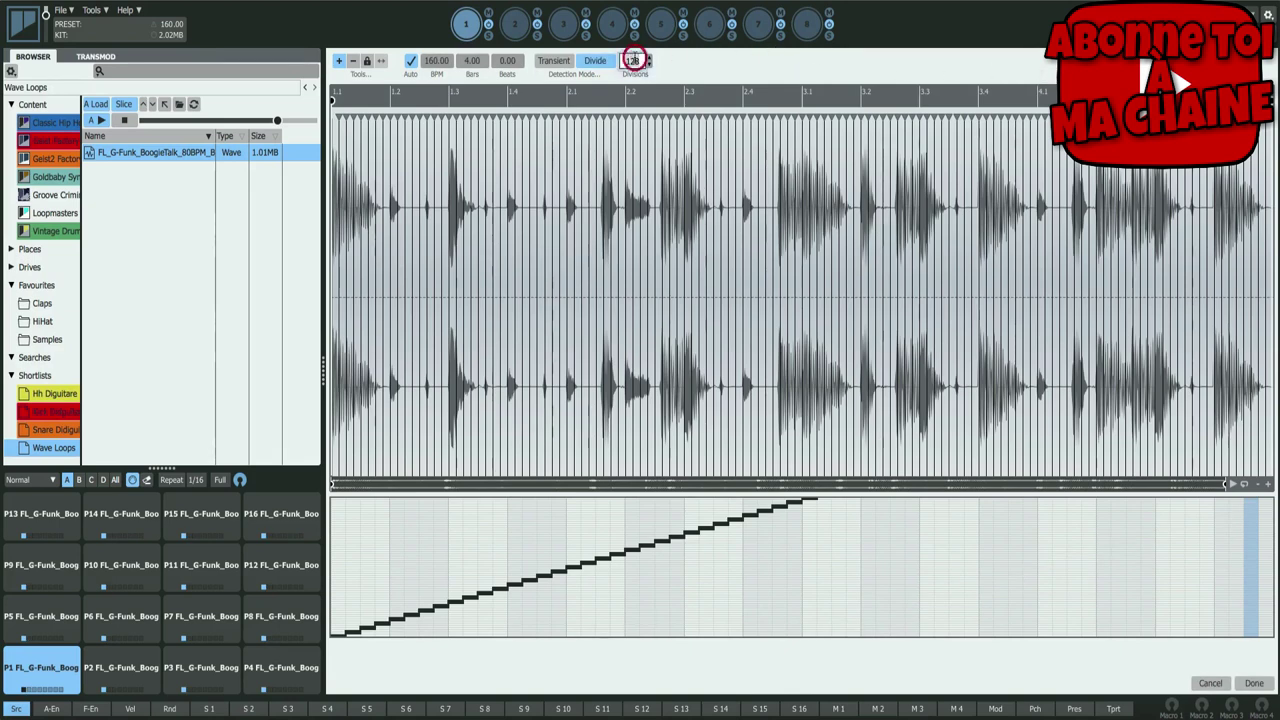
# - Set the number of divisions to 16 and audition pads P1 to P8 in order
pyautogui.press('Return')
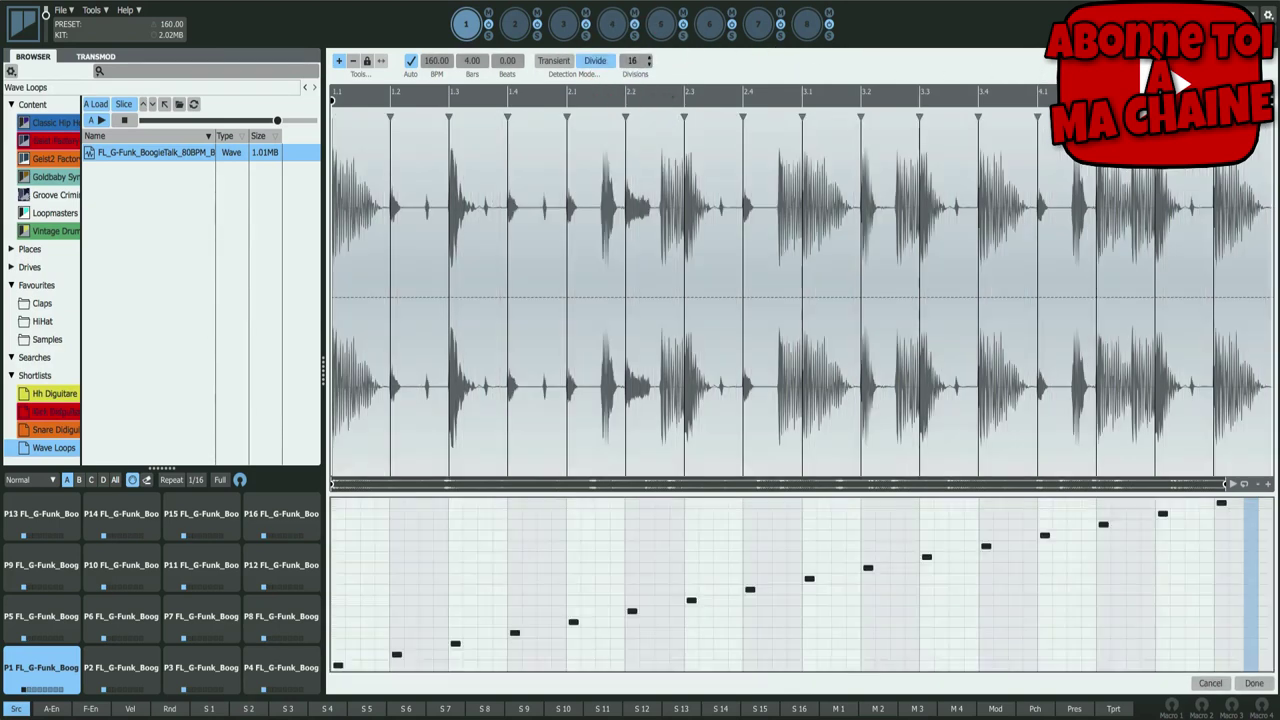
pyautogui.click(27, 672)
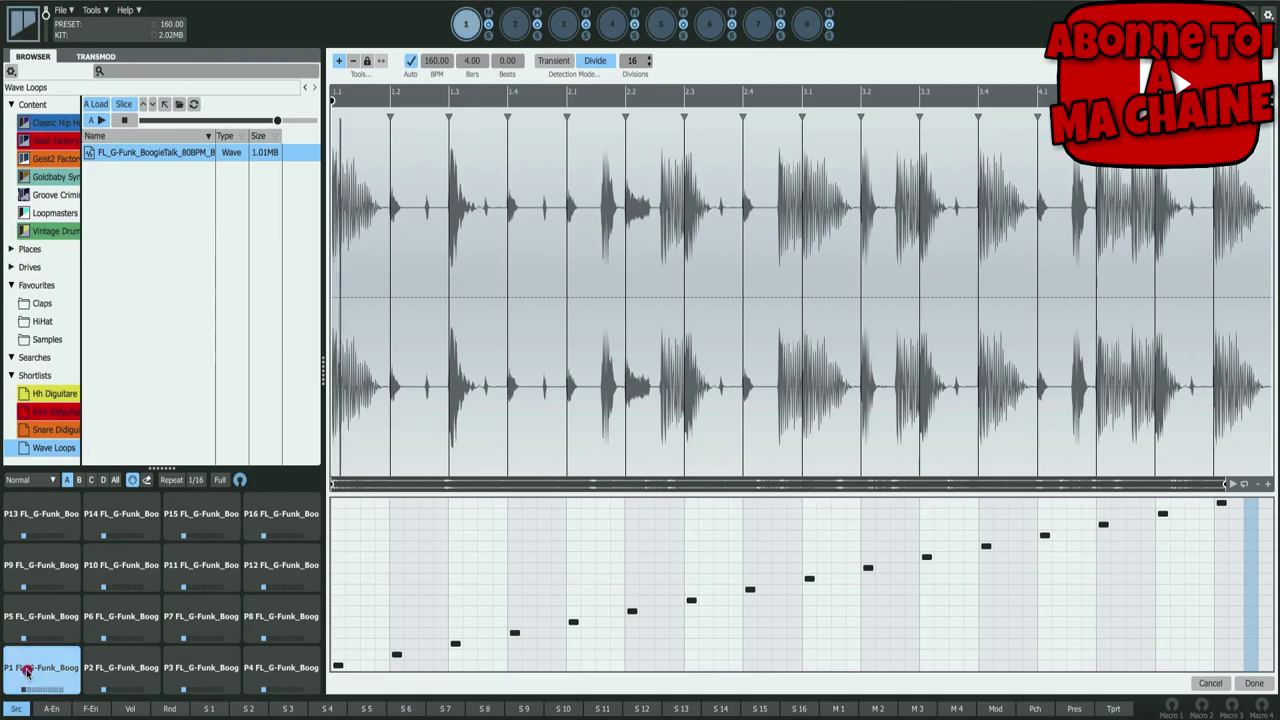
pyautogui.click(109, 670)
pyautogui.click(194, 670)
pyautogui.click(273, 664)
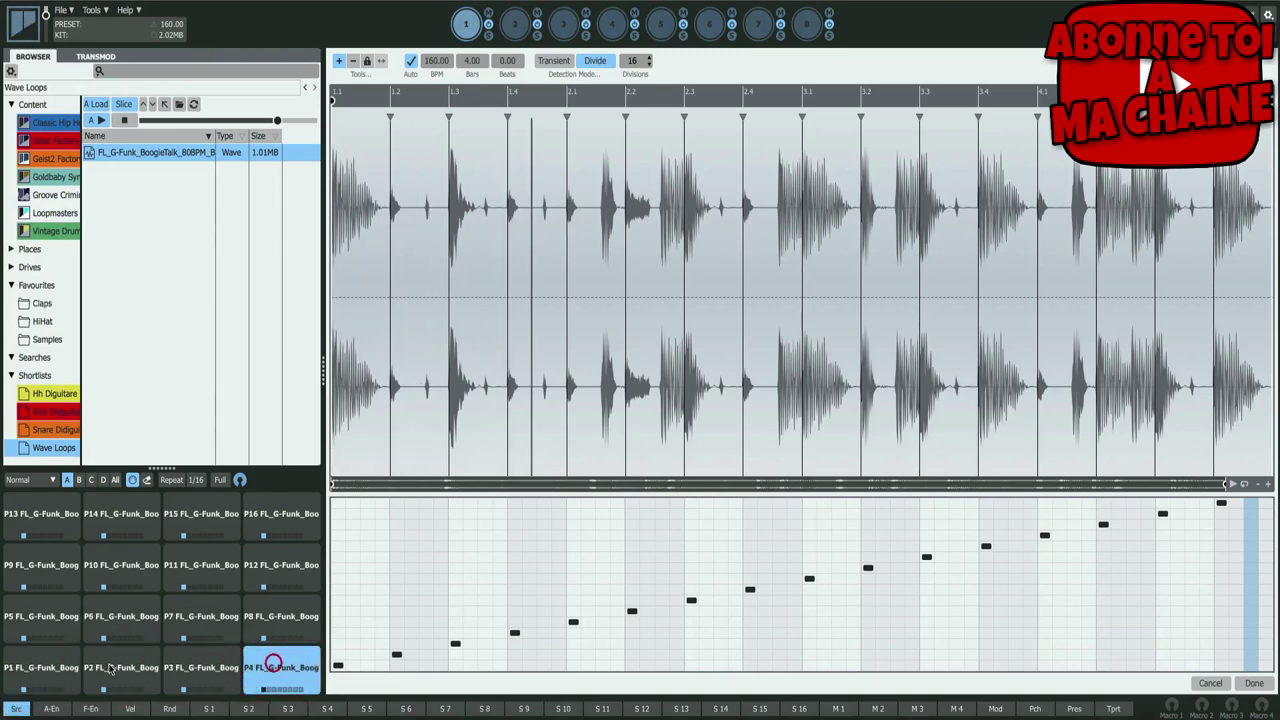
pyautogui.click(40, 620)
pyautogui.click(120, 620)
pyautogui.click(200, 620)
pyautogui.click(273, 612)
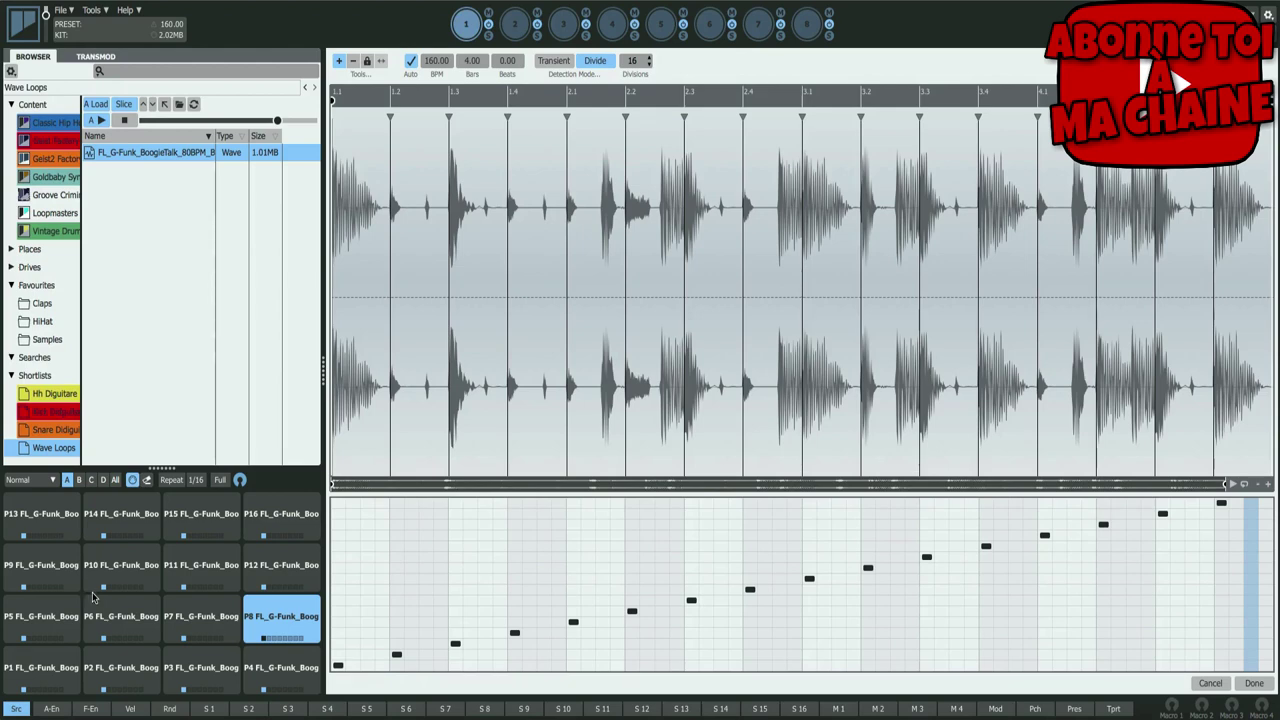
# - Switch the detection mode to Transient for comparison and return it to Divide
pyautogui.click(553, 61)
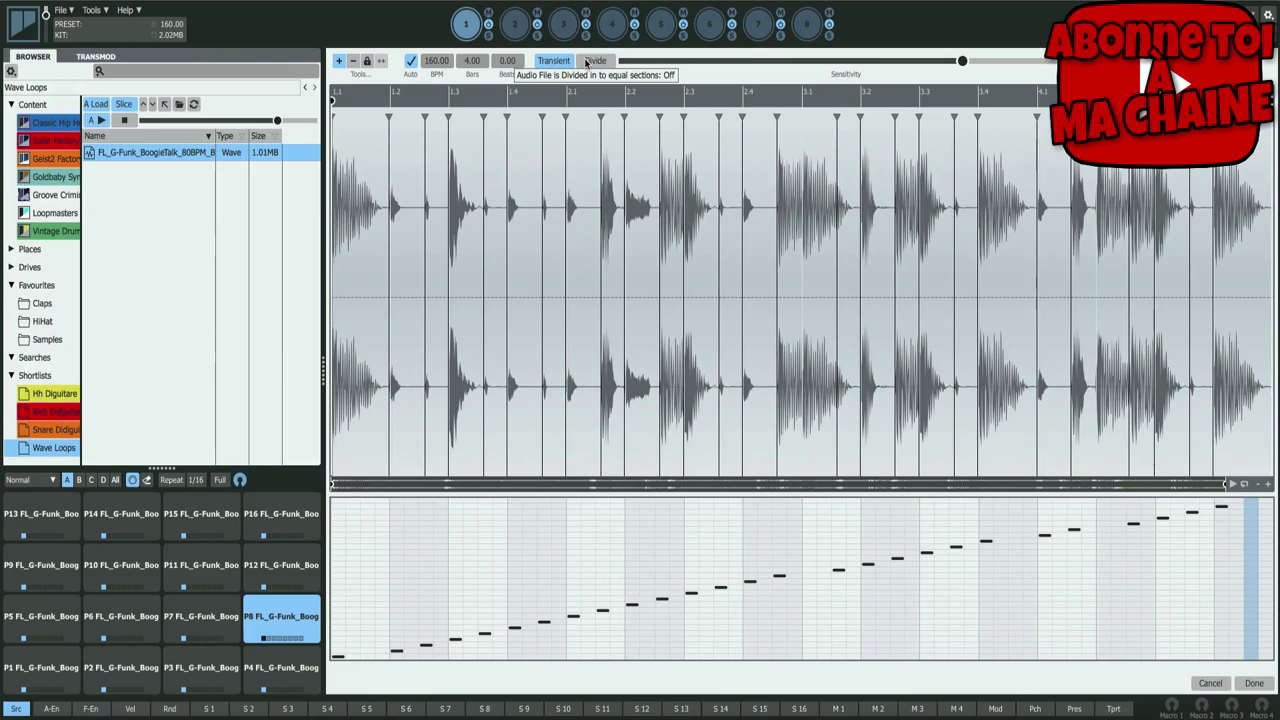
pyautogui.click(590, 61)
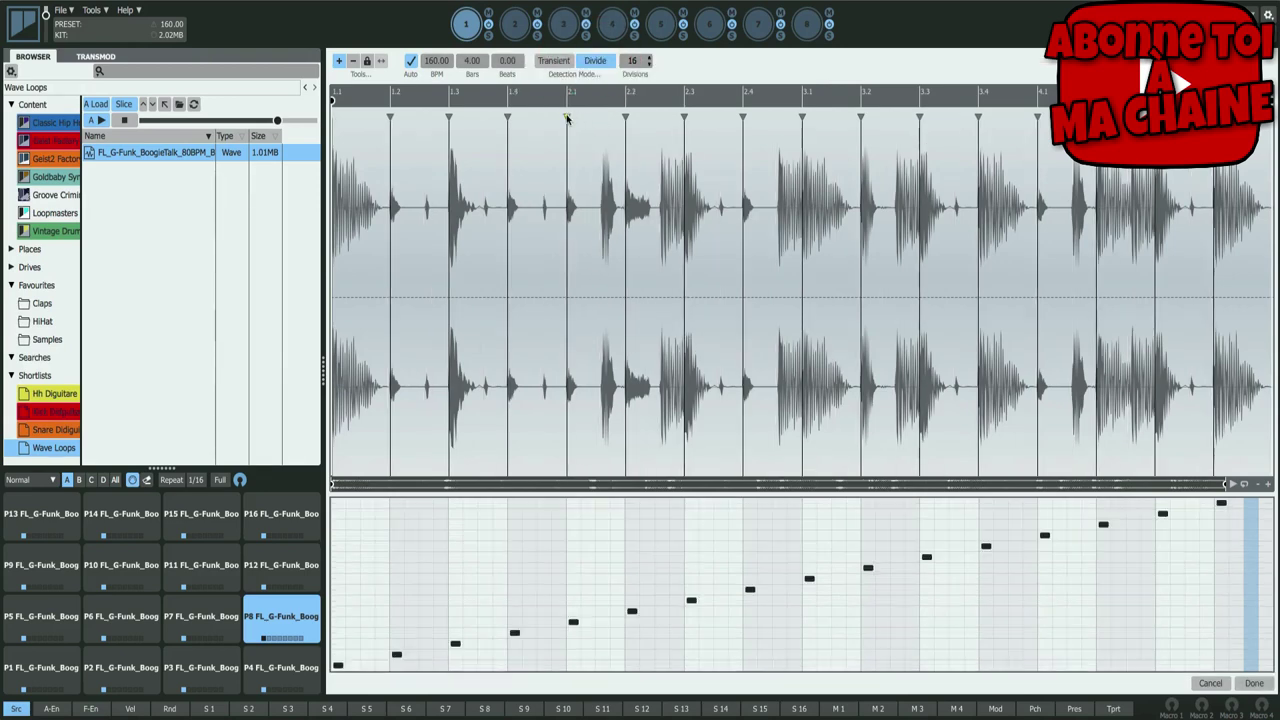
pyautogui.moveTo(566, 117)
pyautogui.mouseDown()
pyautogui.moveTo(597, 118)
pyautogui.moveTo(533, 115)
pyautogui.moveTo(567, 118)
pyautogui.mouseUp()
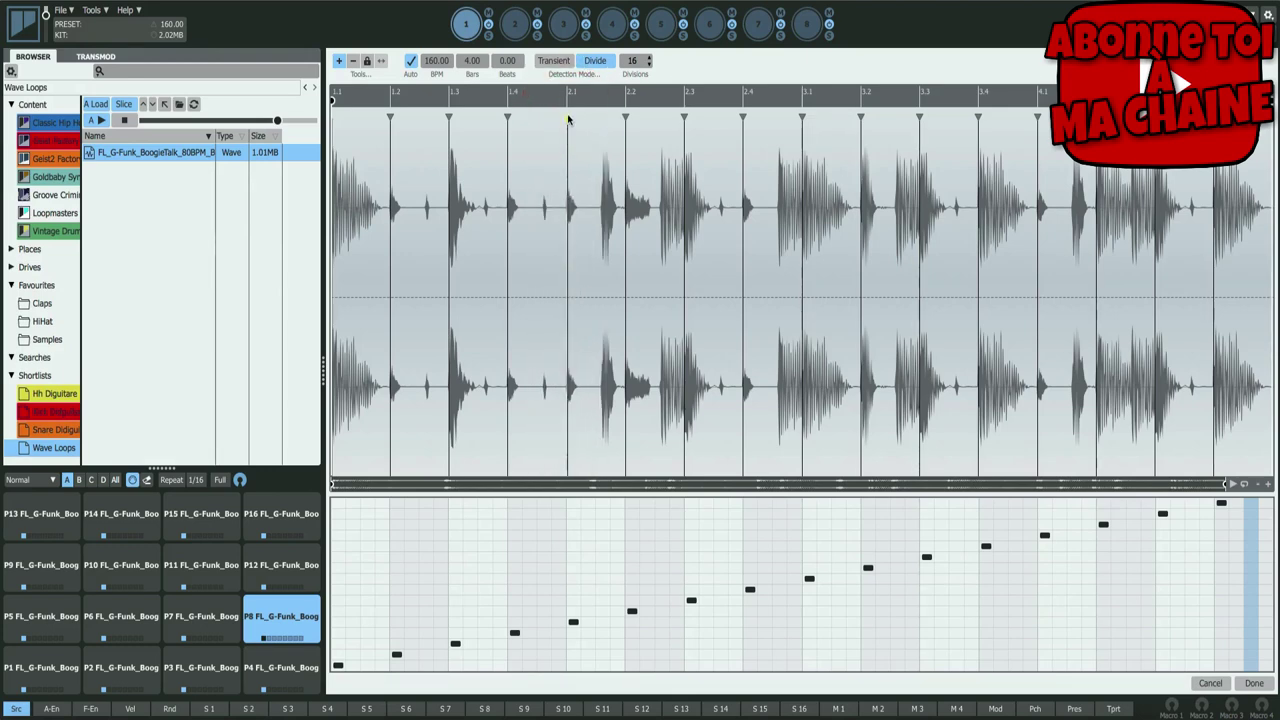
# - Delete the slices at 2.1, 1.3 and 2.2 one by one, and delete all remaining slices
pyautogui.click(352, 61)
pyautogui.click(567, 118)
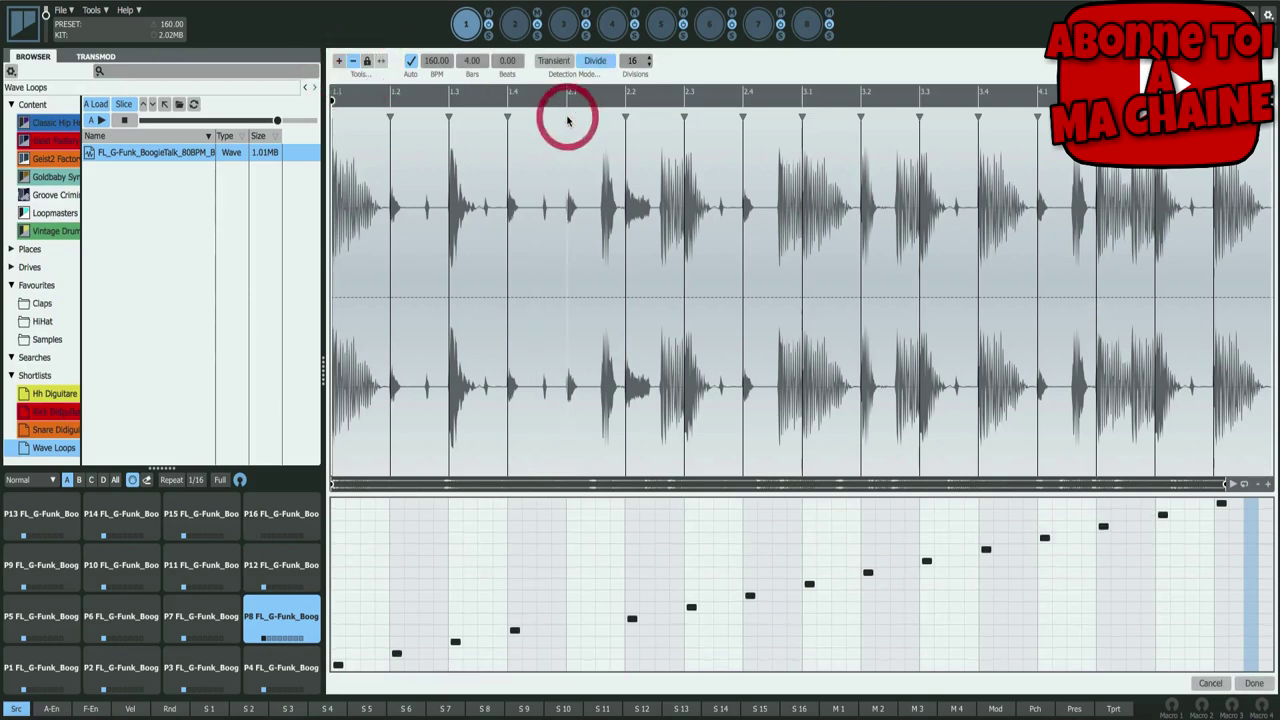
pyautogui.click(450, 117)
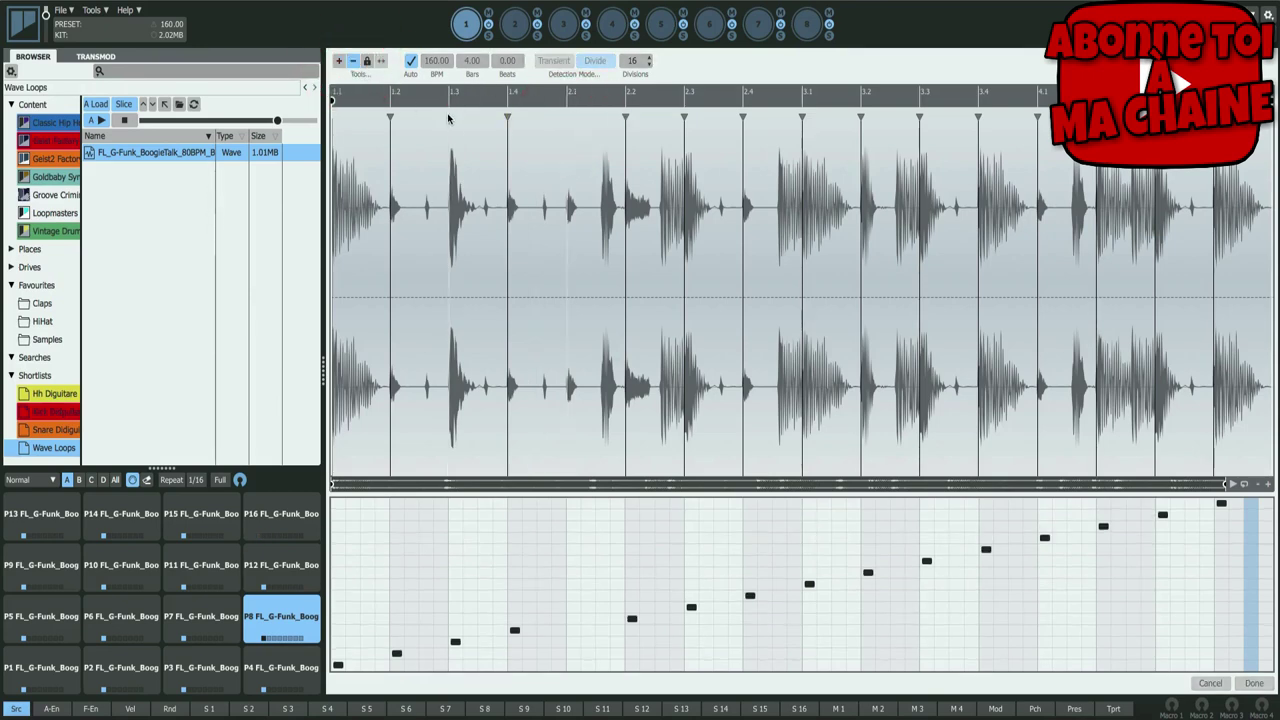
pyautogui.rightClick(624, 118)
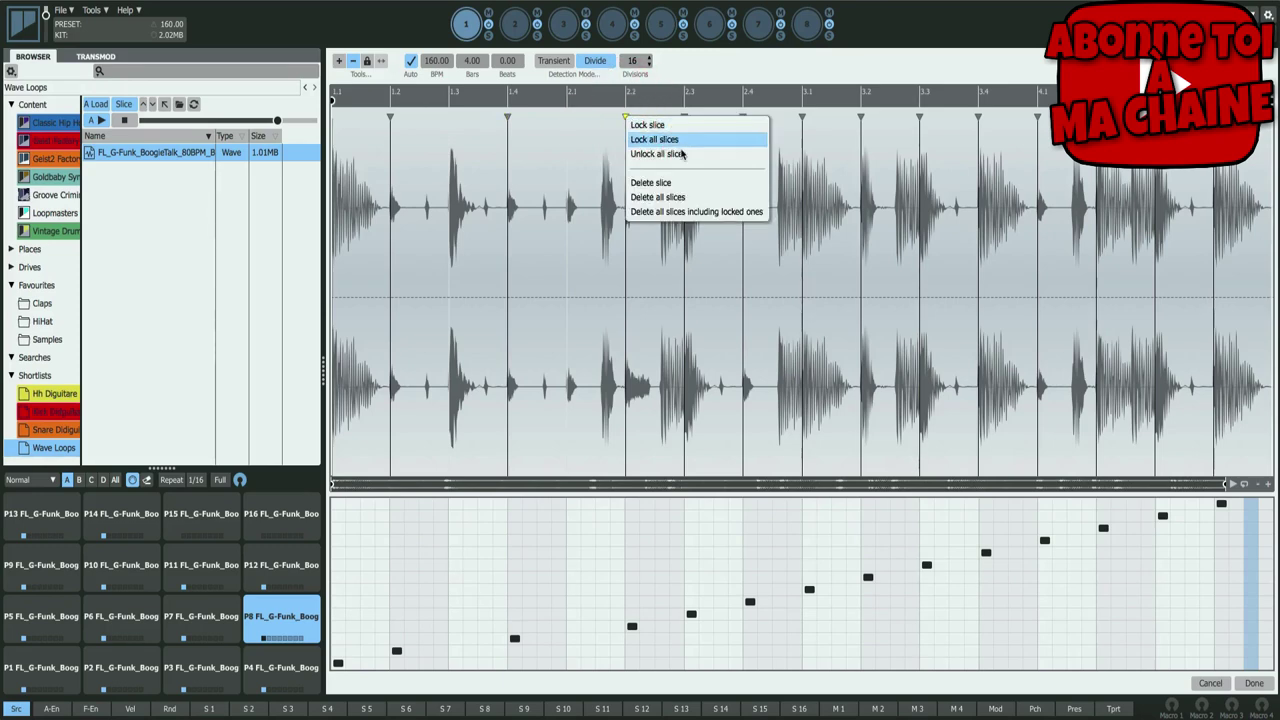
pyautogui.click(680, 183)
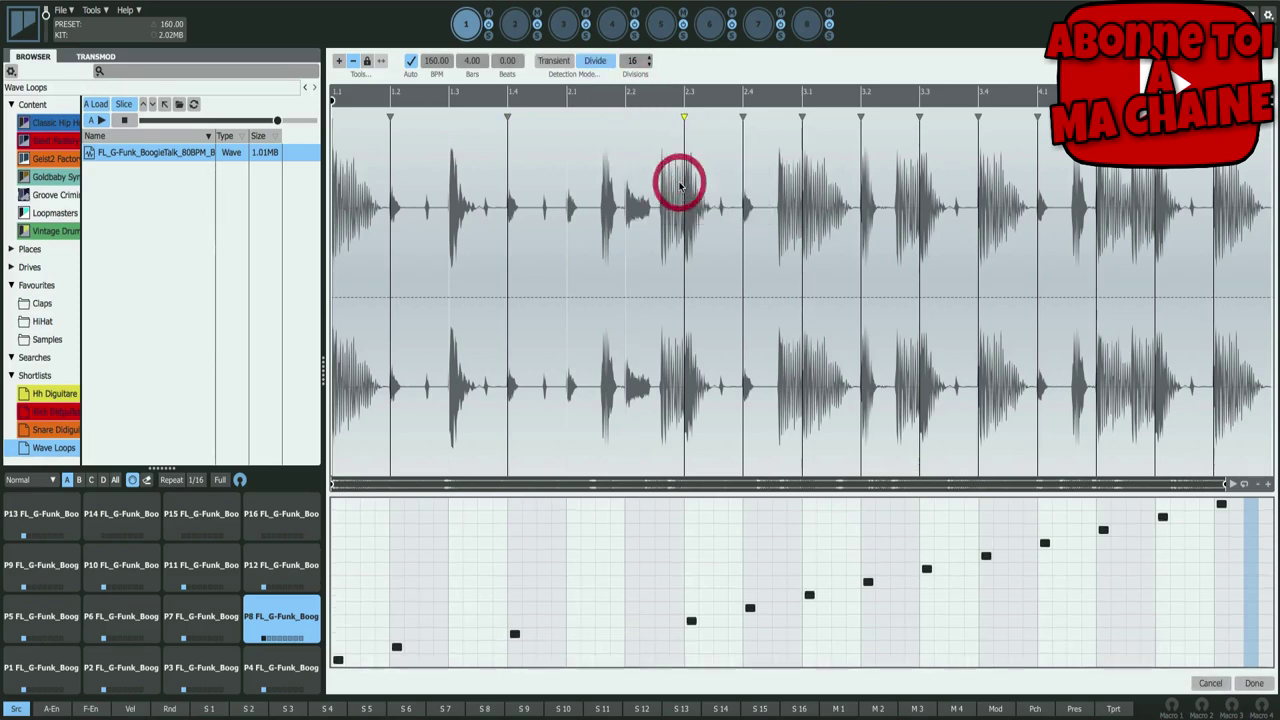
pyautogui.rightClick(684, 118)
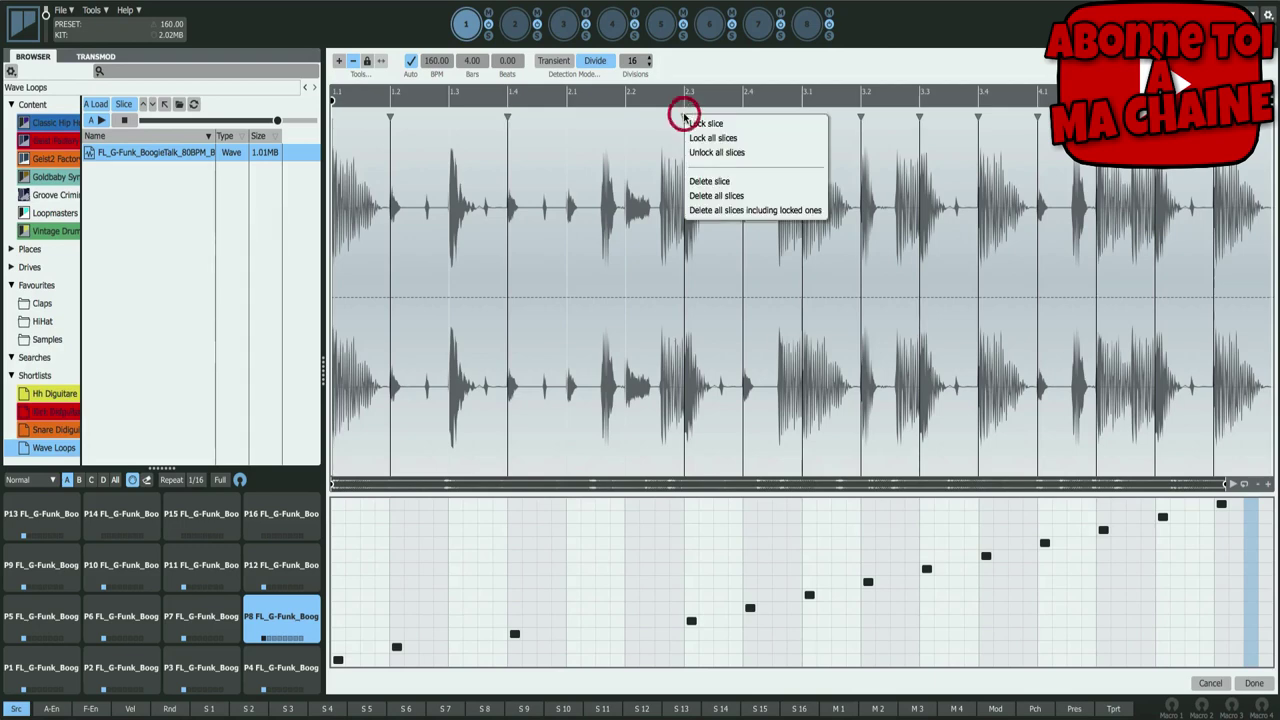
pyautogui.click(767, 196)
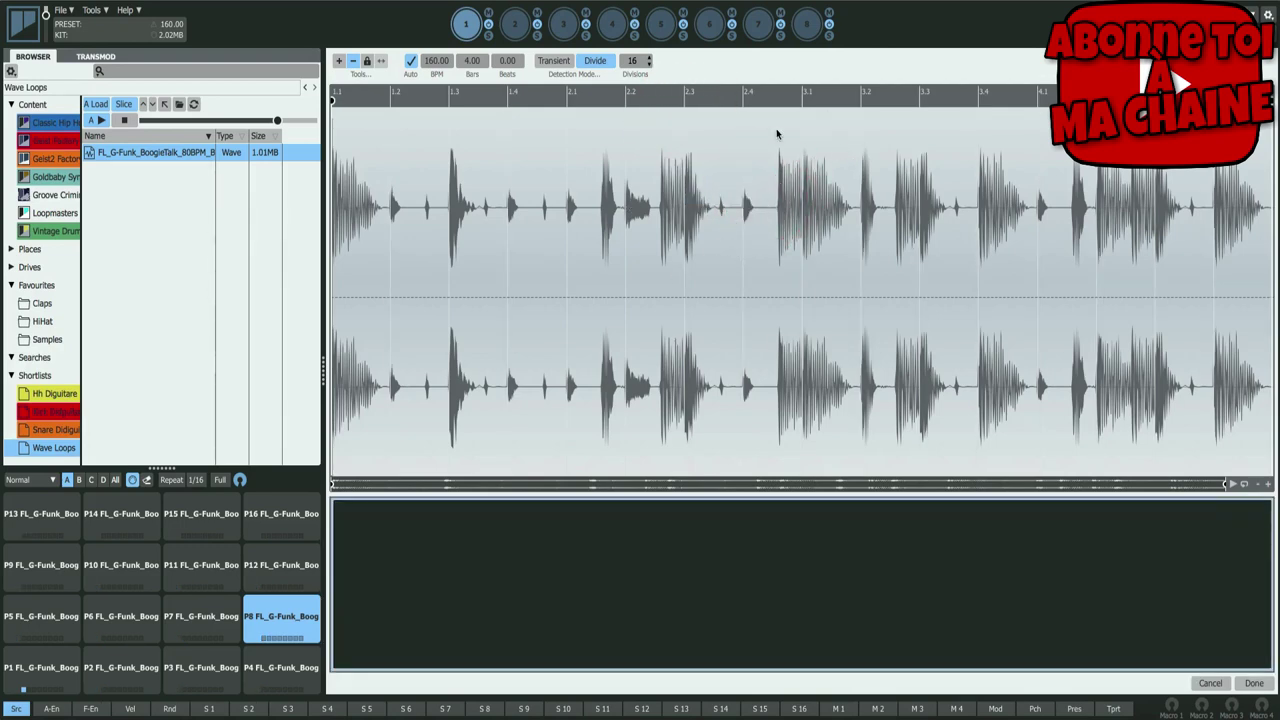
# - Preview the loop, and add eight slice markers by hand at the starts of the strong hits from 1.3 onward
pyautogui.click(184, 155)
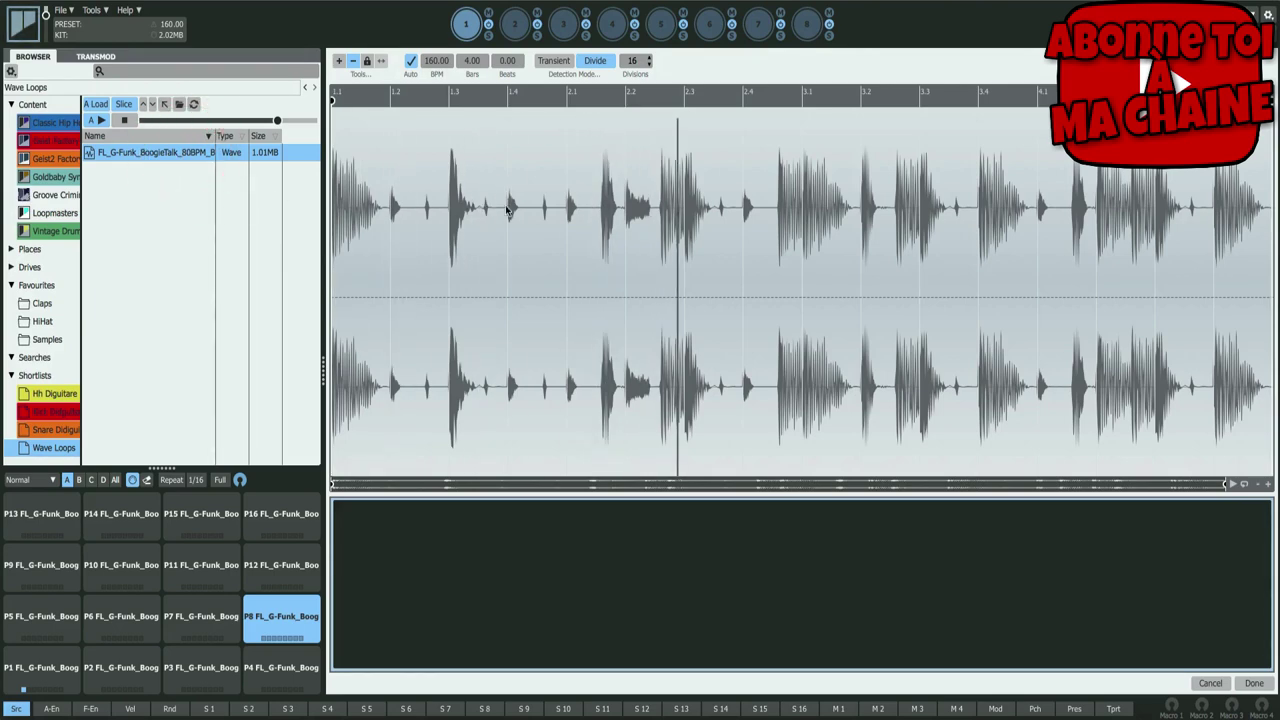
pyautogui.click(124, 120)
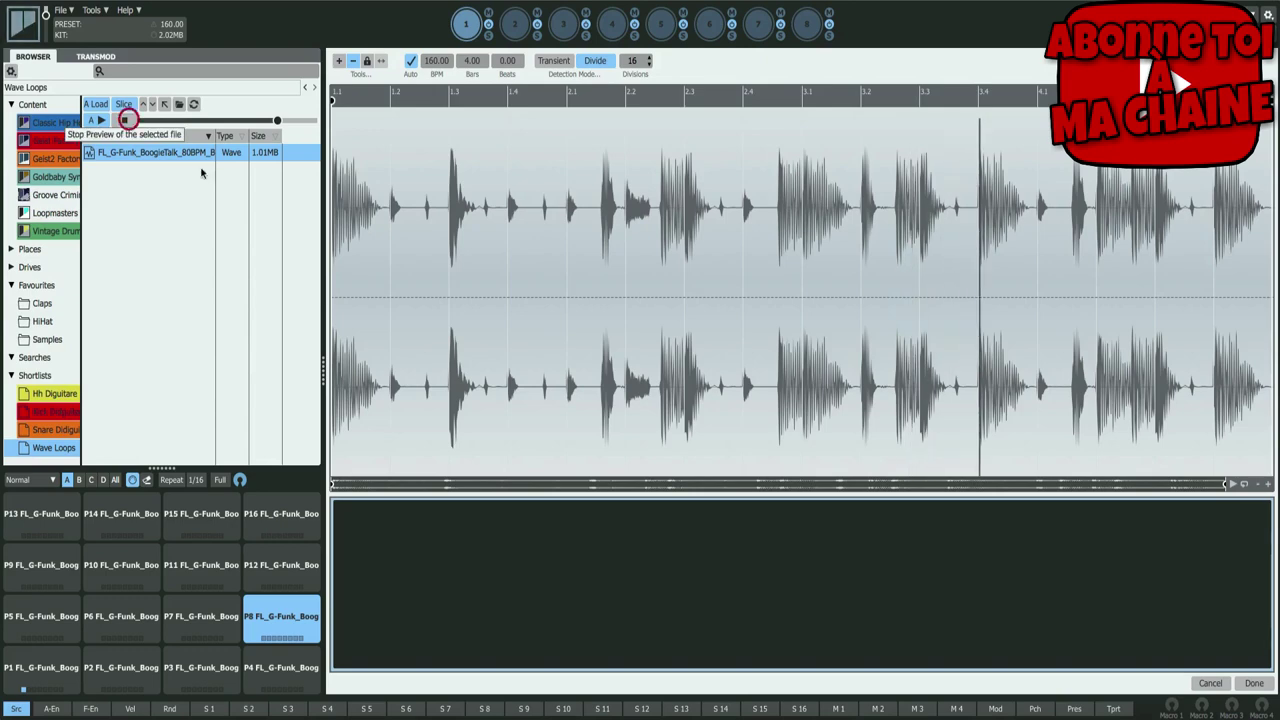
pyautogui.click(338, 61)
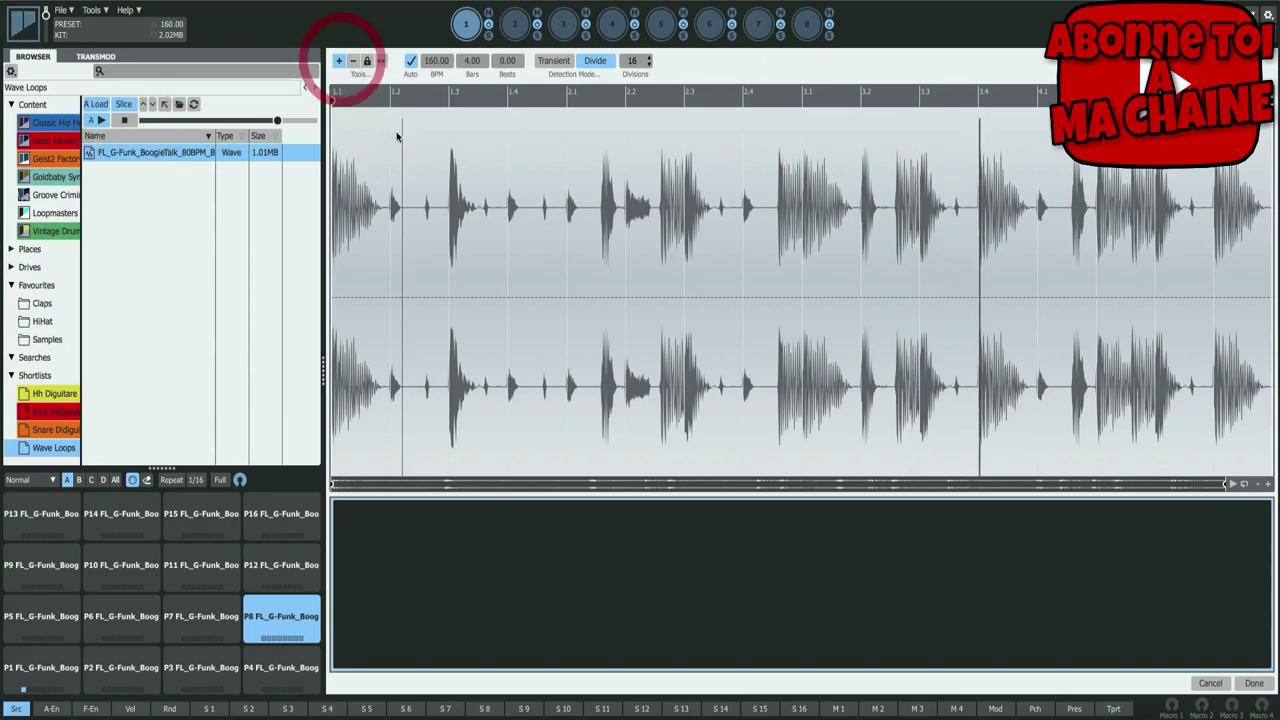
pyautogui.click(448, 118)
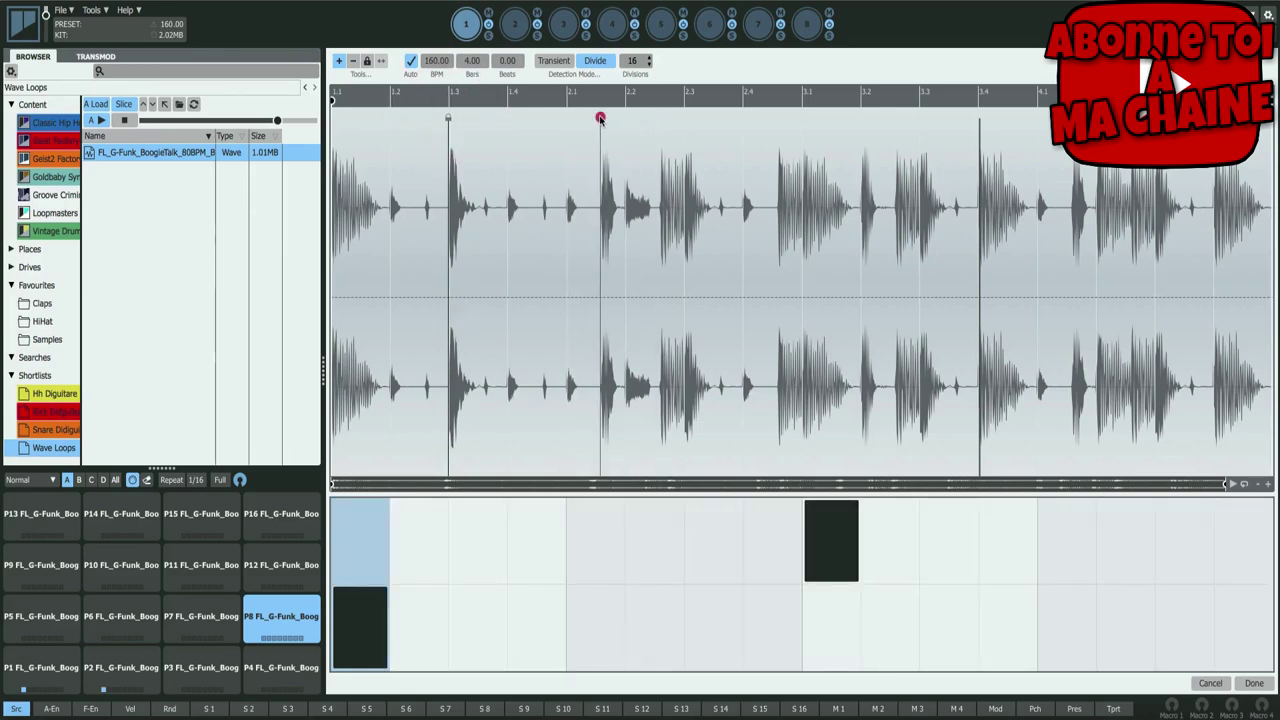
pyautogui.click(600, 118)
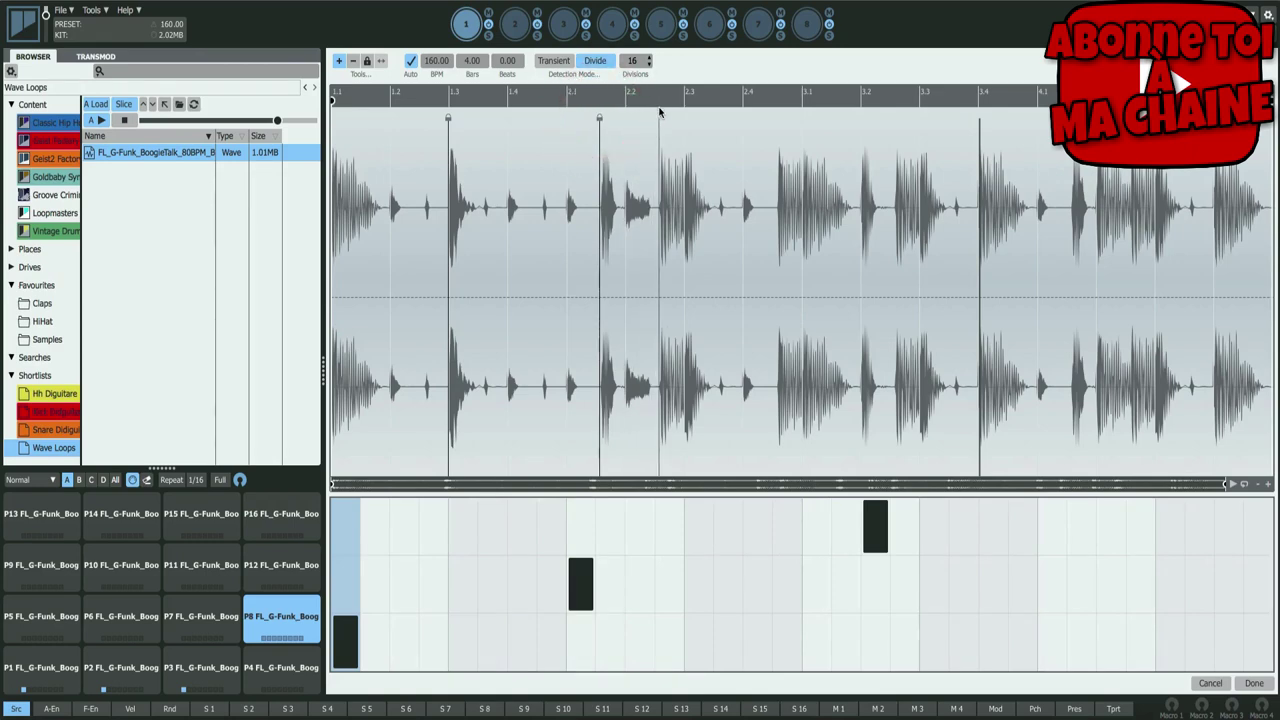
pyautogui.click(659, 112)
pyautogui.click(776, 118)
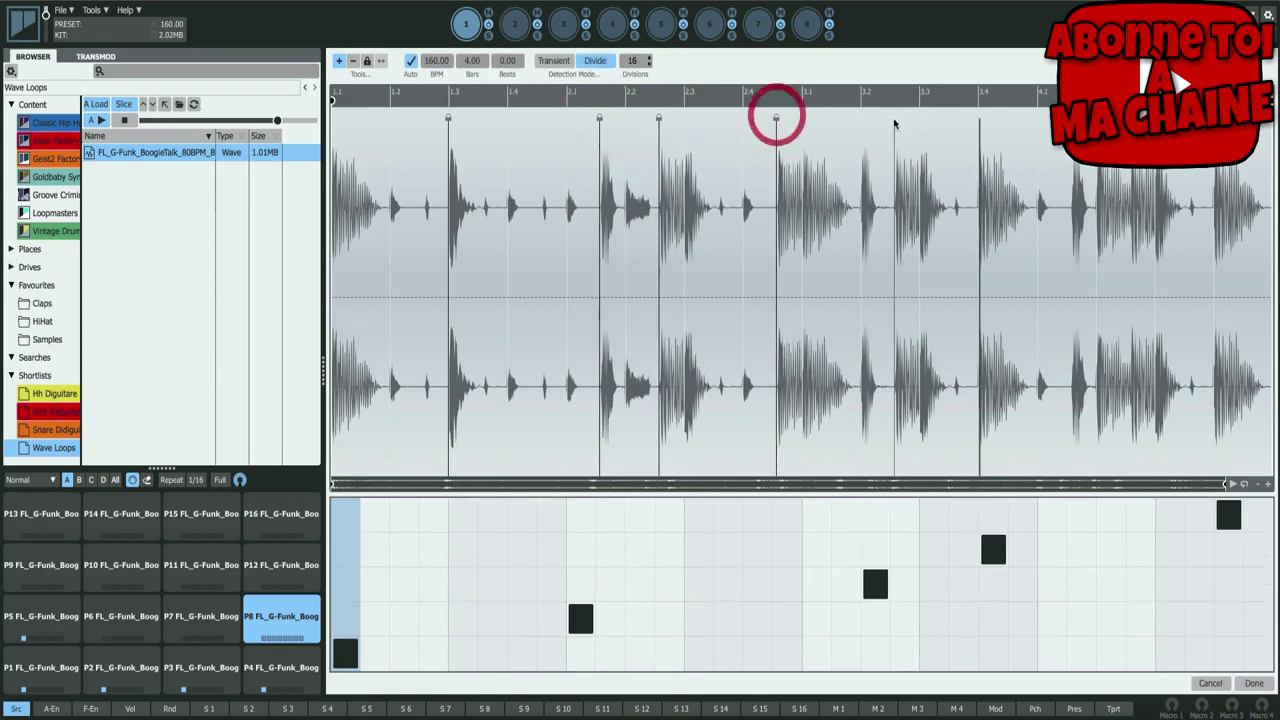
pyautogui.click(895, 118)
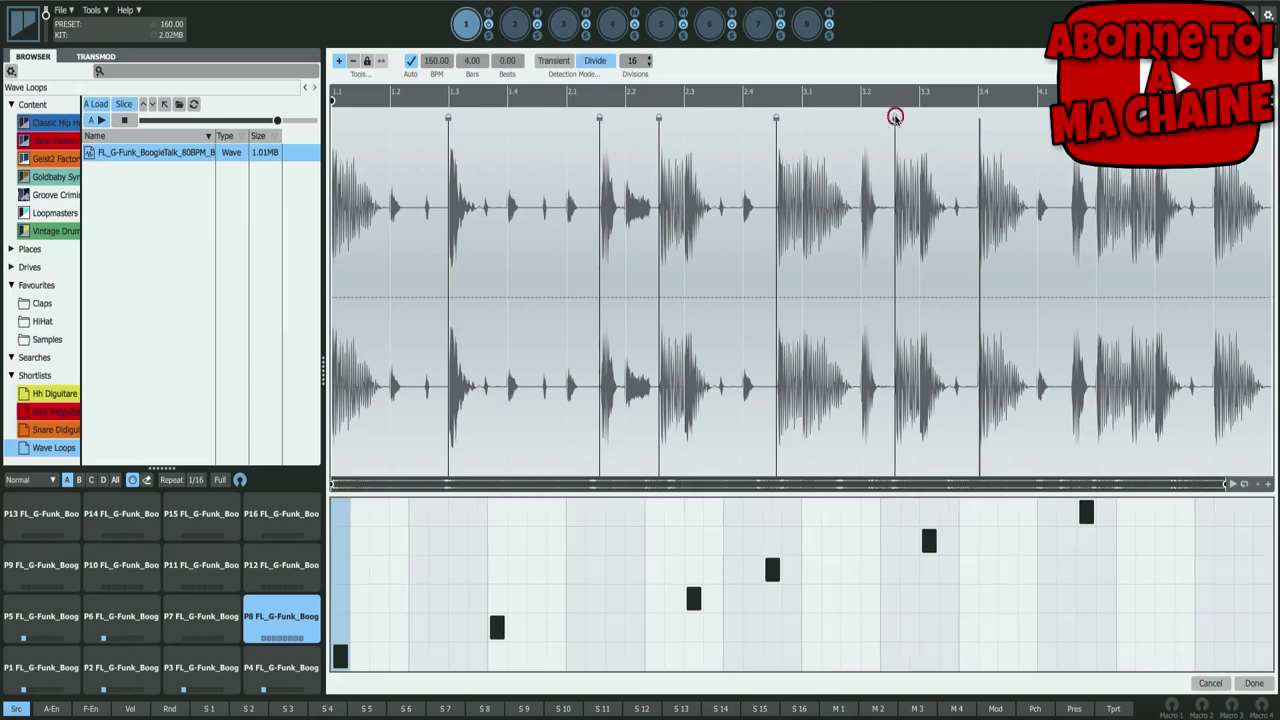
pyautogui.click(977, 114)
pyautogui.click(1071, 118)
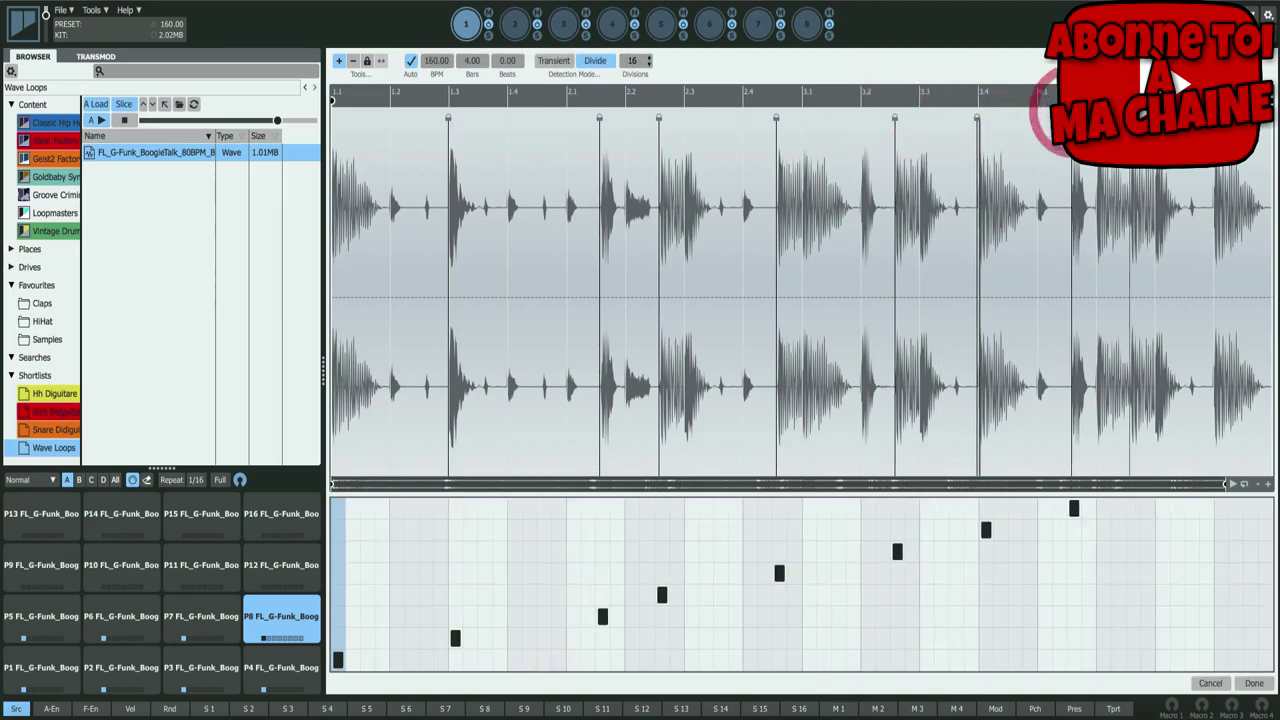
pyautogui.click(1214, 120)
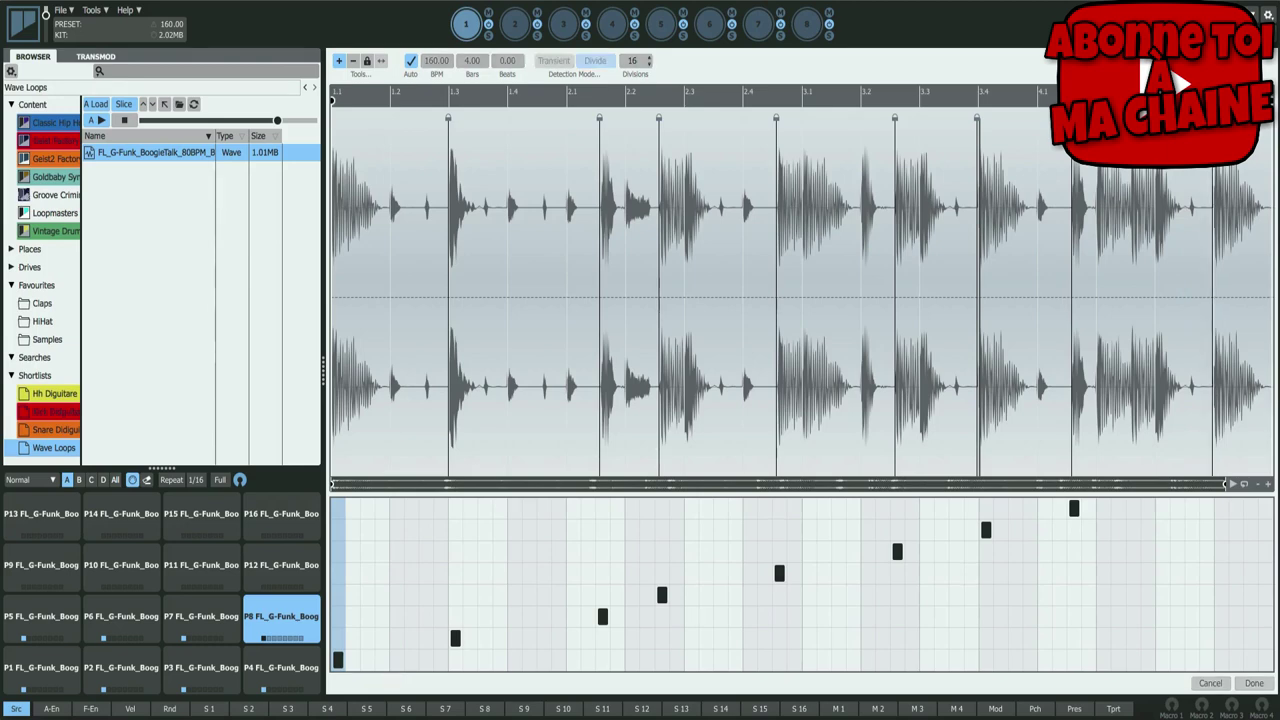
# - Audition the nine hand-made slices in the waveform in order, from the first to the last
pyautogui.click(414, 264)
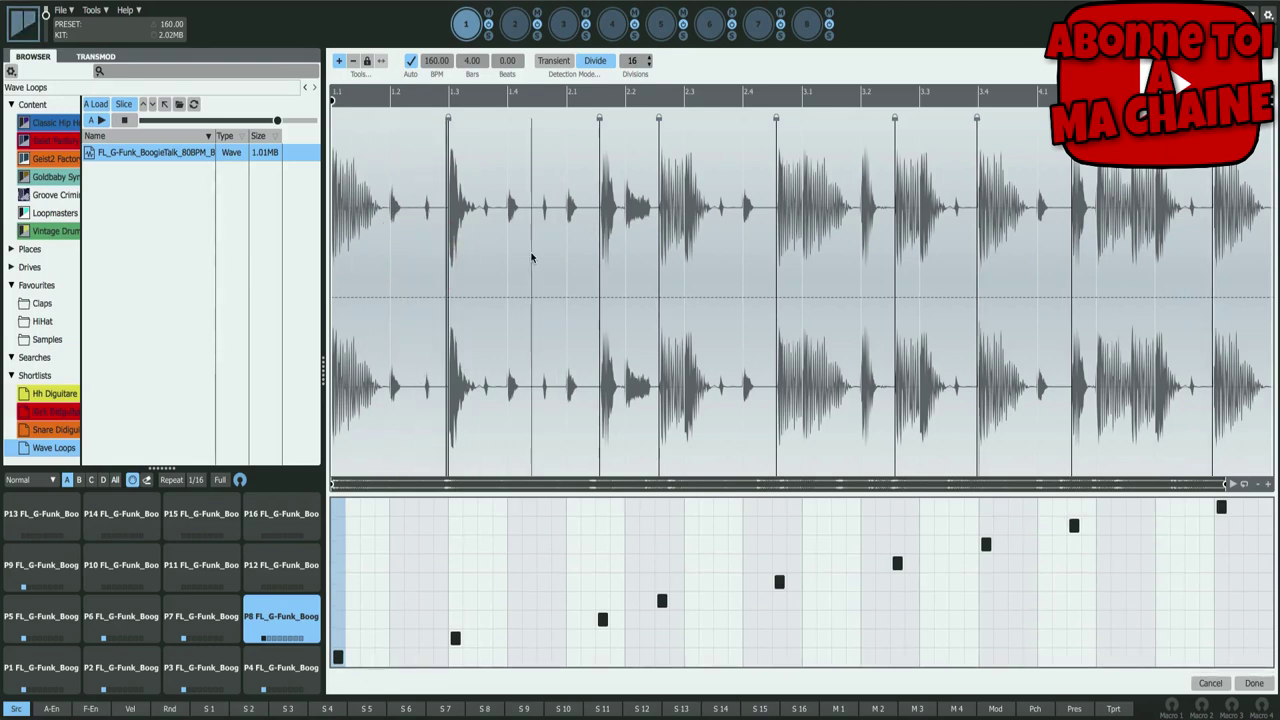
pyautogui.click(529, 252)
pyautogui.click(630, 252)
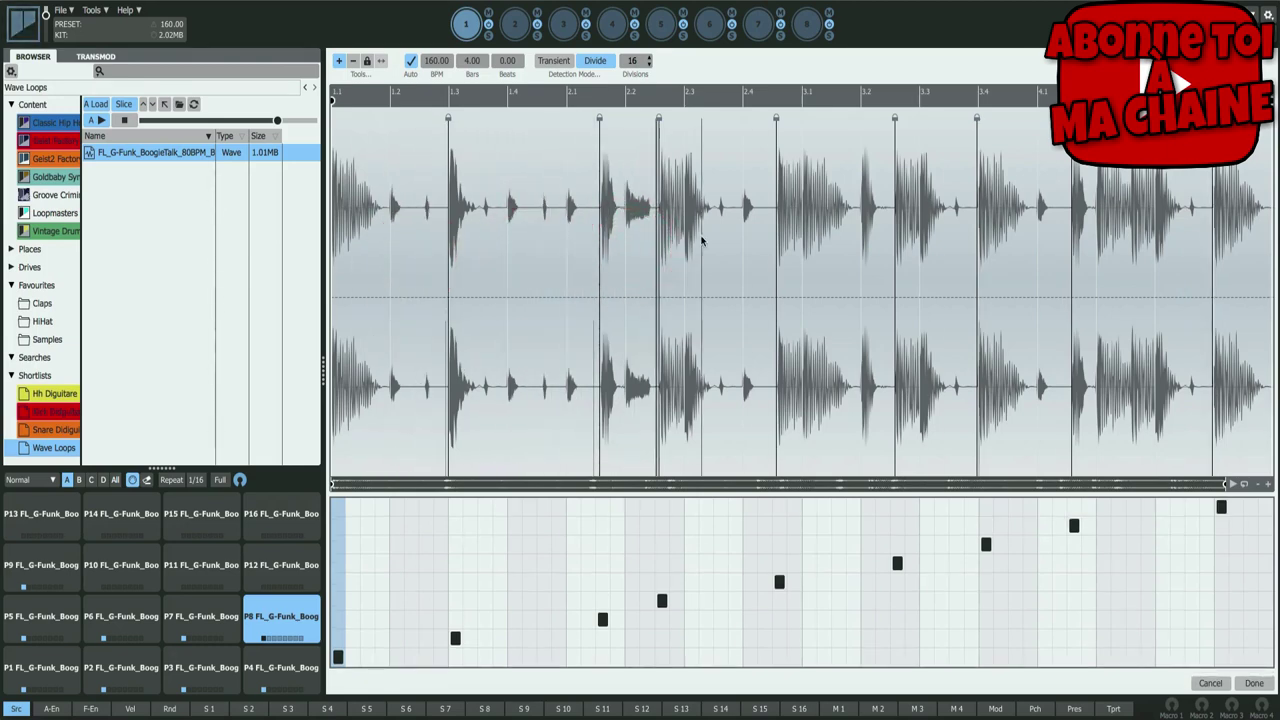
pyautogui.click(700, 240)
pyautogui.click(816, 245)
pyautogui.click(920, 240)
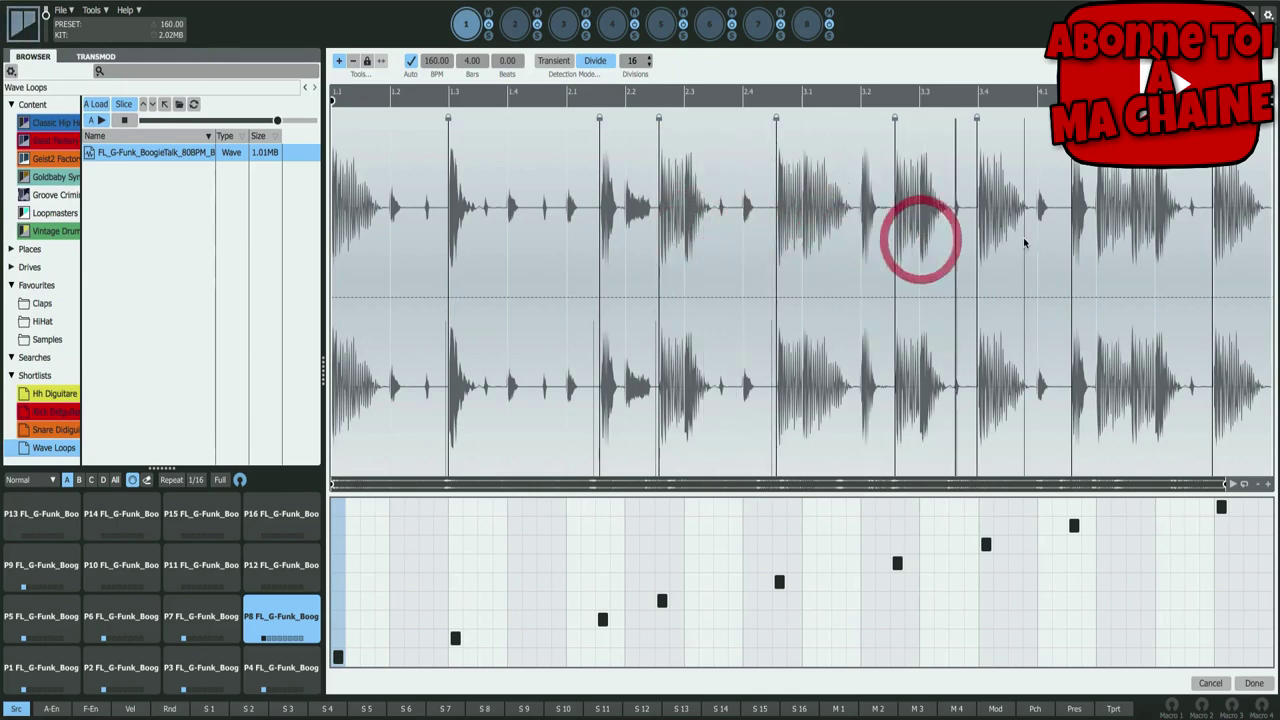
pyautogui.click(1023, 234)
pyautogui.click(1122, 232)
pyautogui.click(1229, 218)
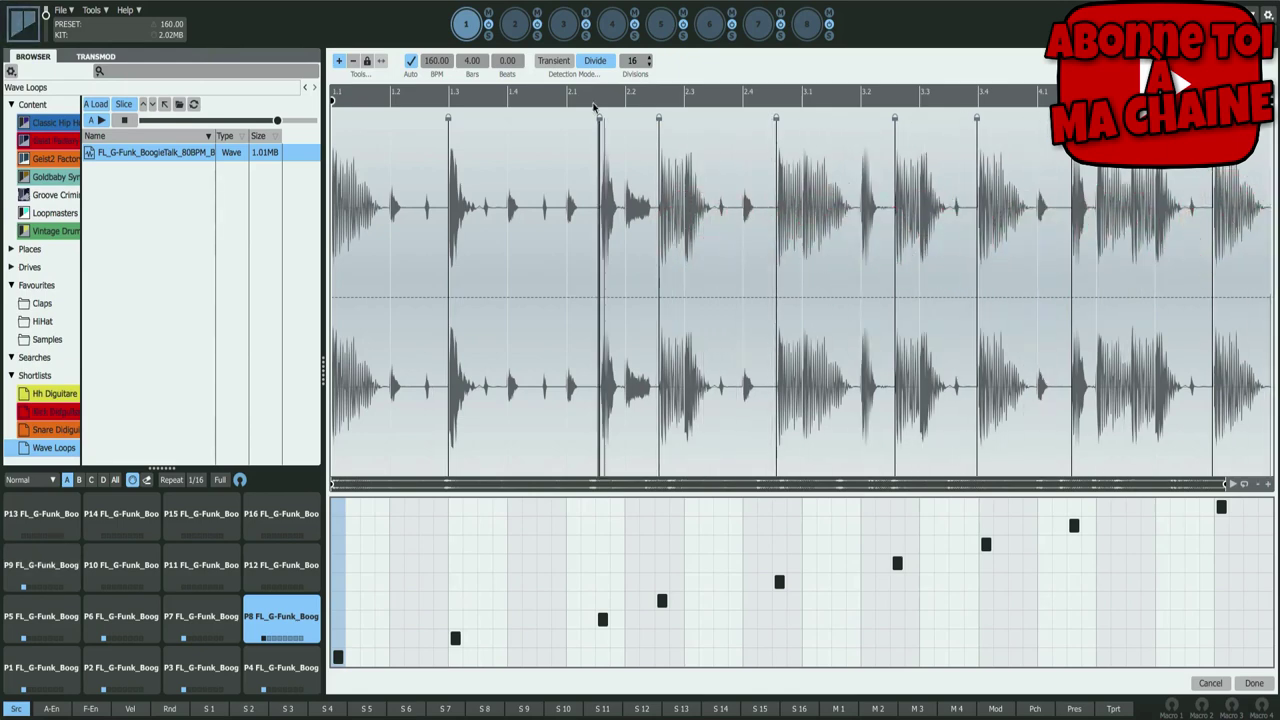
# - Lock all existing slices, and add an unlocked slice between 2.3 and 2.4
pyautogui.rightClick(598, 118)
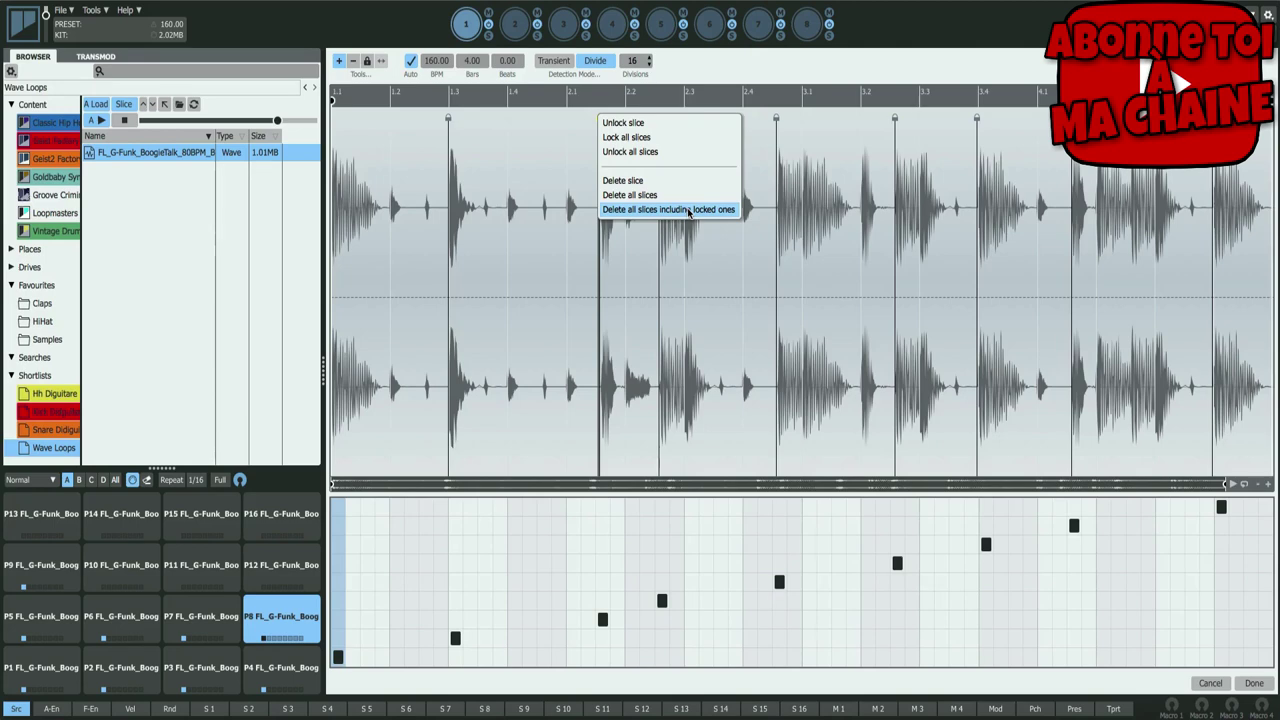
pyautogui.click(648, 137)
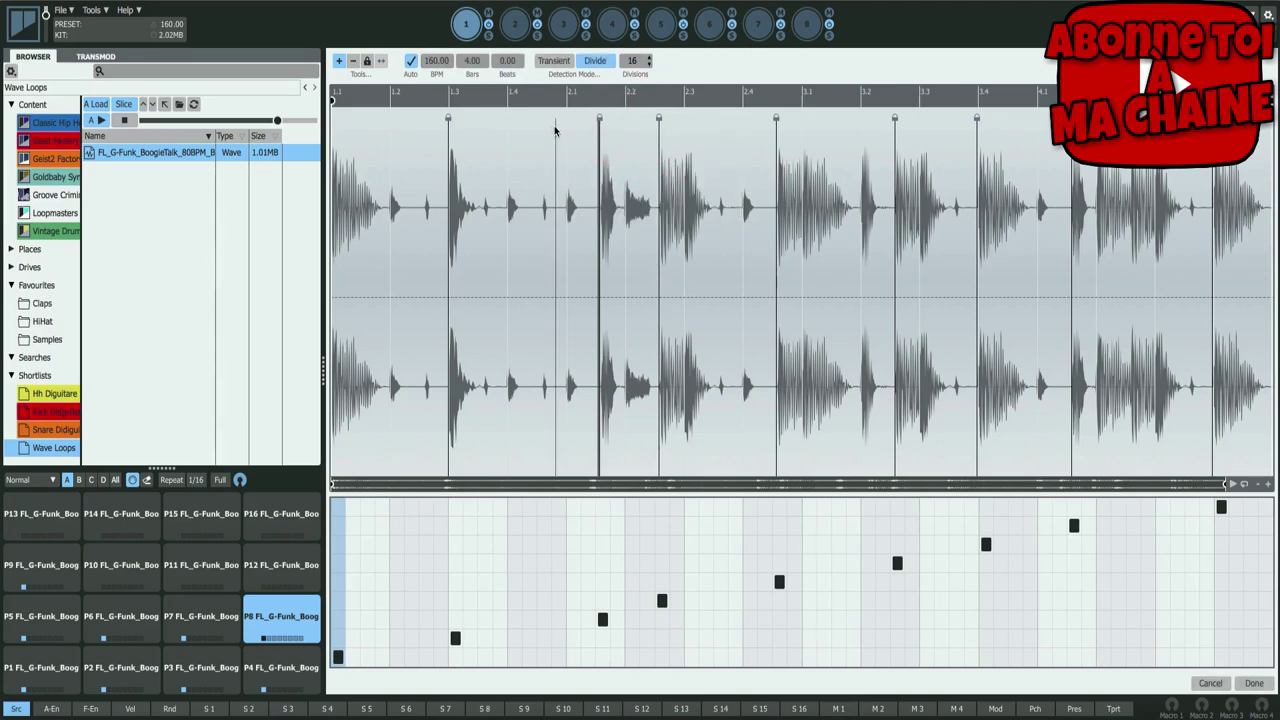
pyautogui.click(713, 118)
pyautogui.rightClick(713, 120)
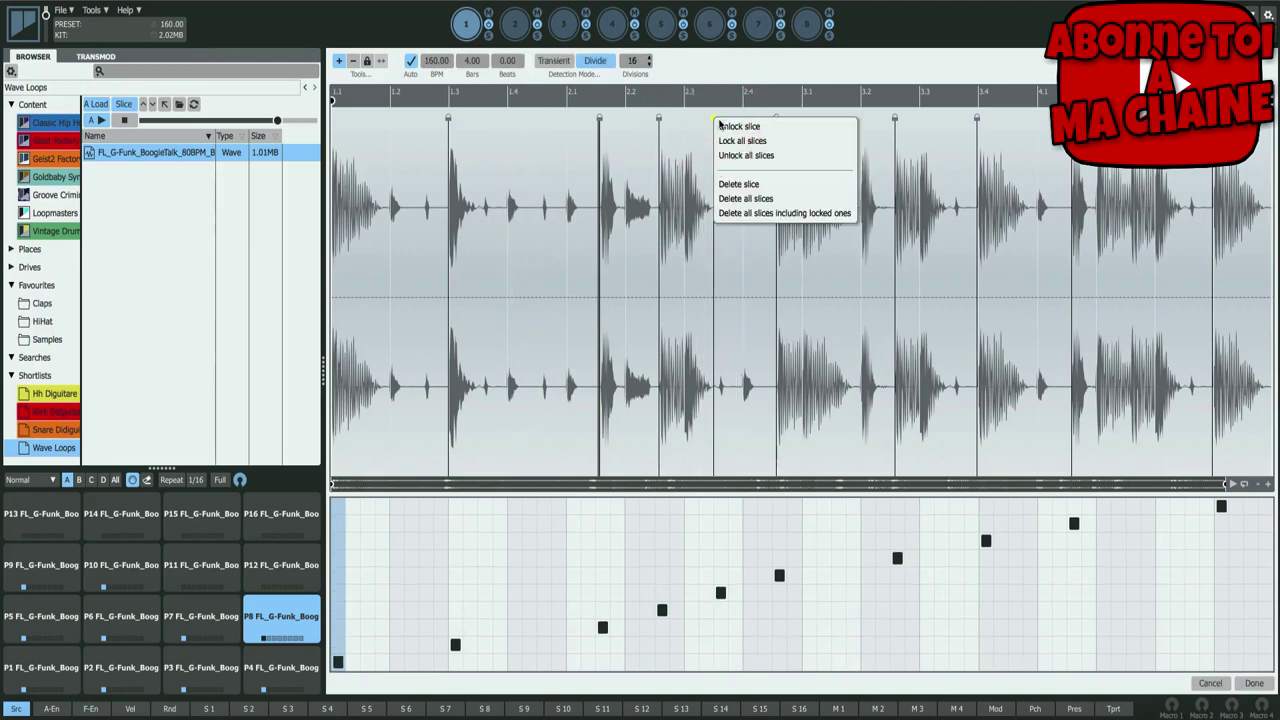
pyautogui.click(722, 125)
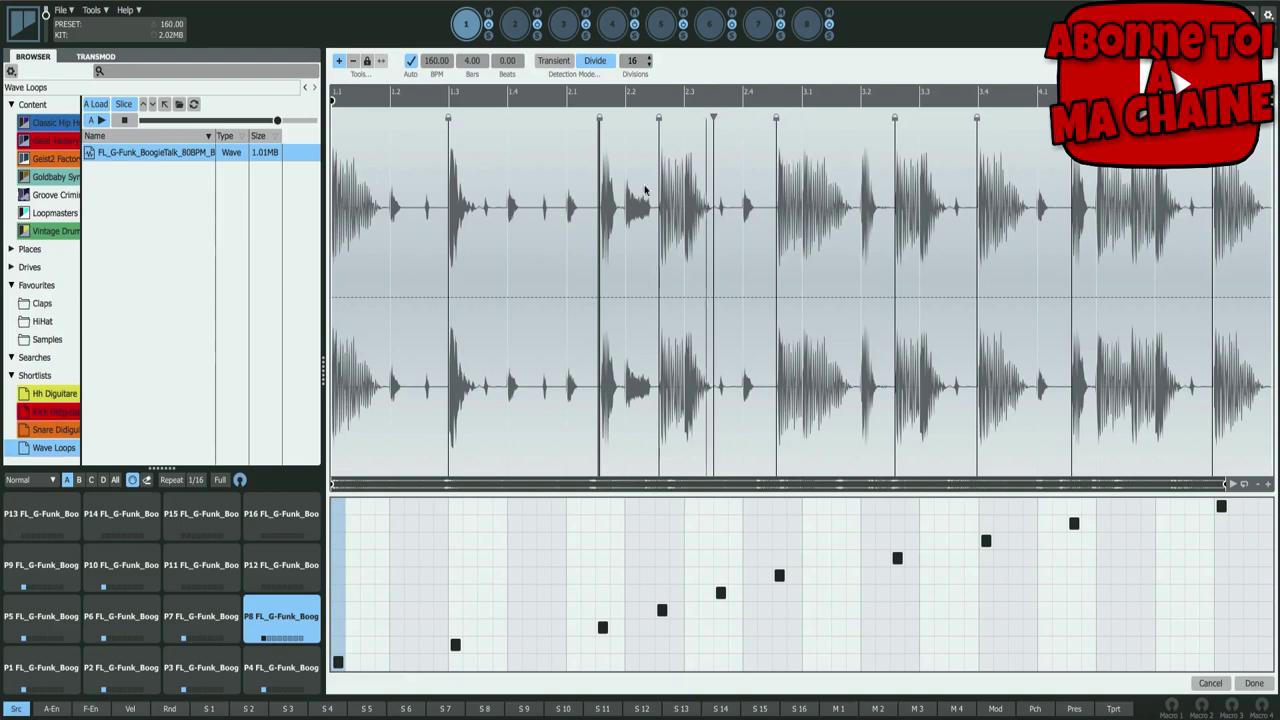
# - Delete all slices while keeping the locked ones, and undo the deletion
pyautogui.rightClick(660, 119)
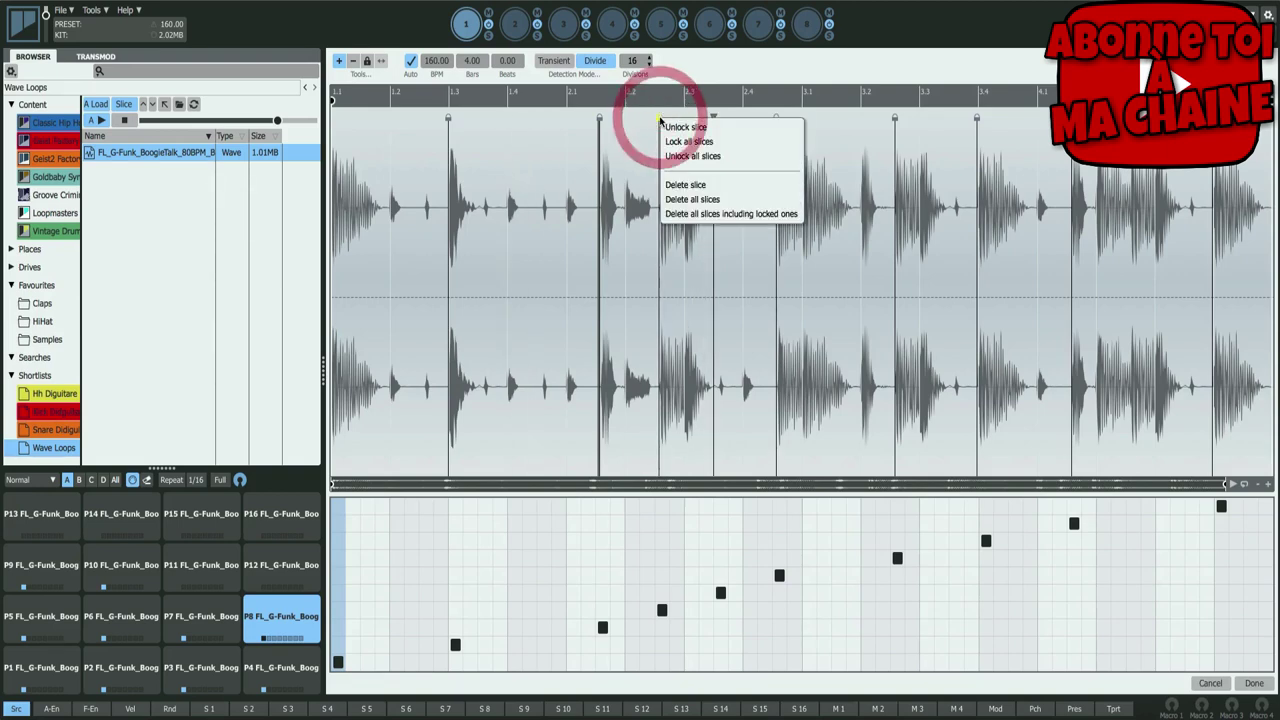
pyautogui.click(734, 200)
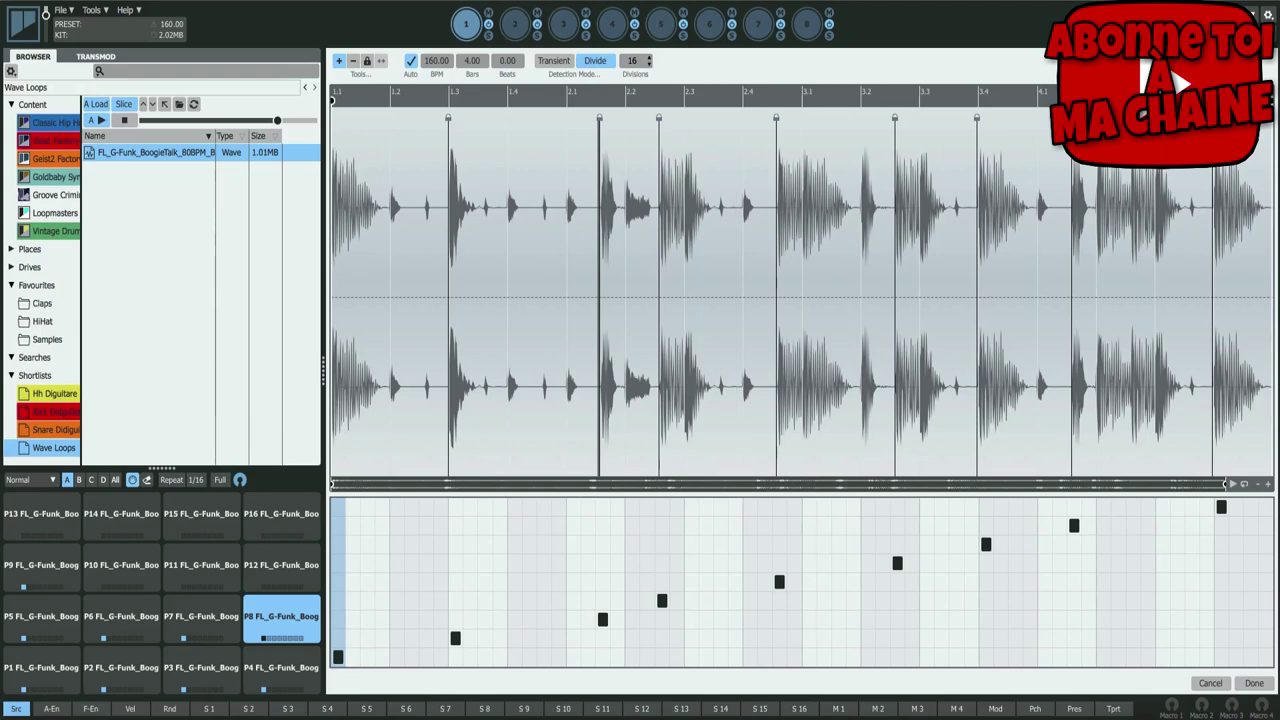
pyautogui.hotkey('ctrl', 'z')
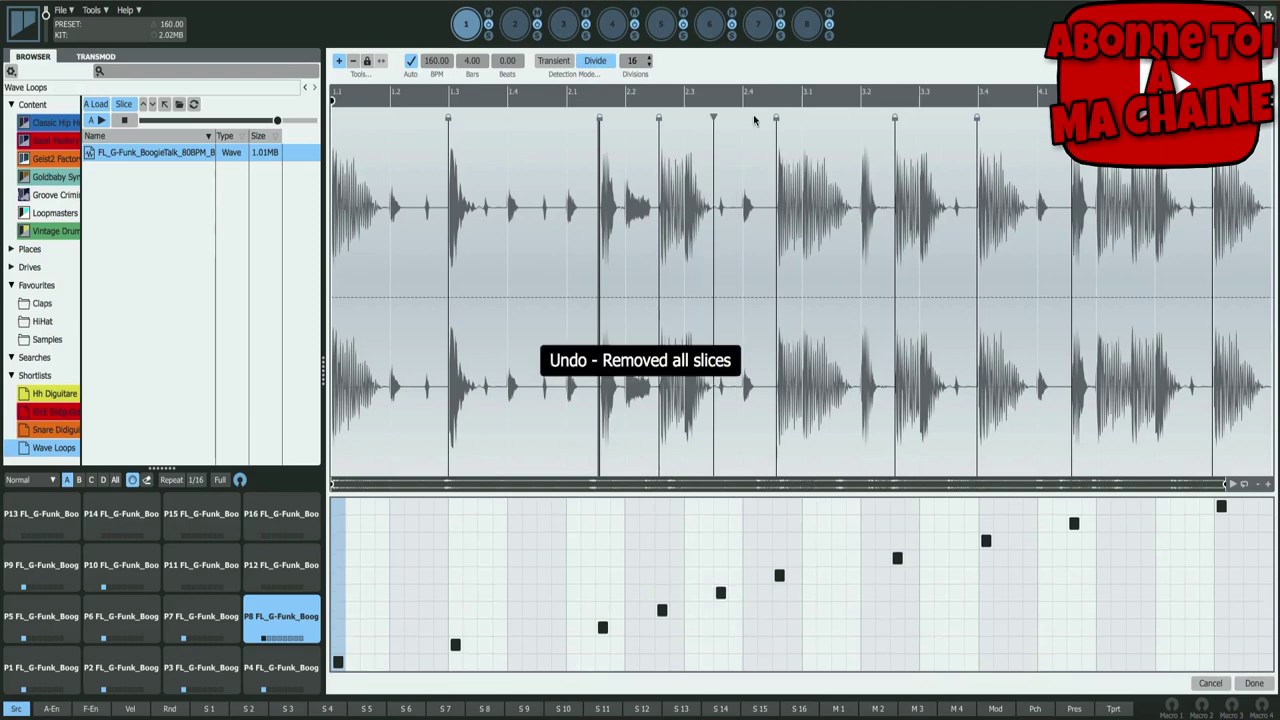
# - Unlock the slice between 2.1 and 2.2, delete all unlocked slices and undo the deletion
pyautogui.click(600, 120)
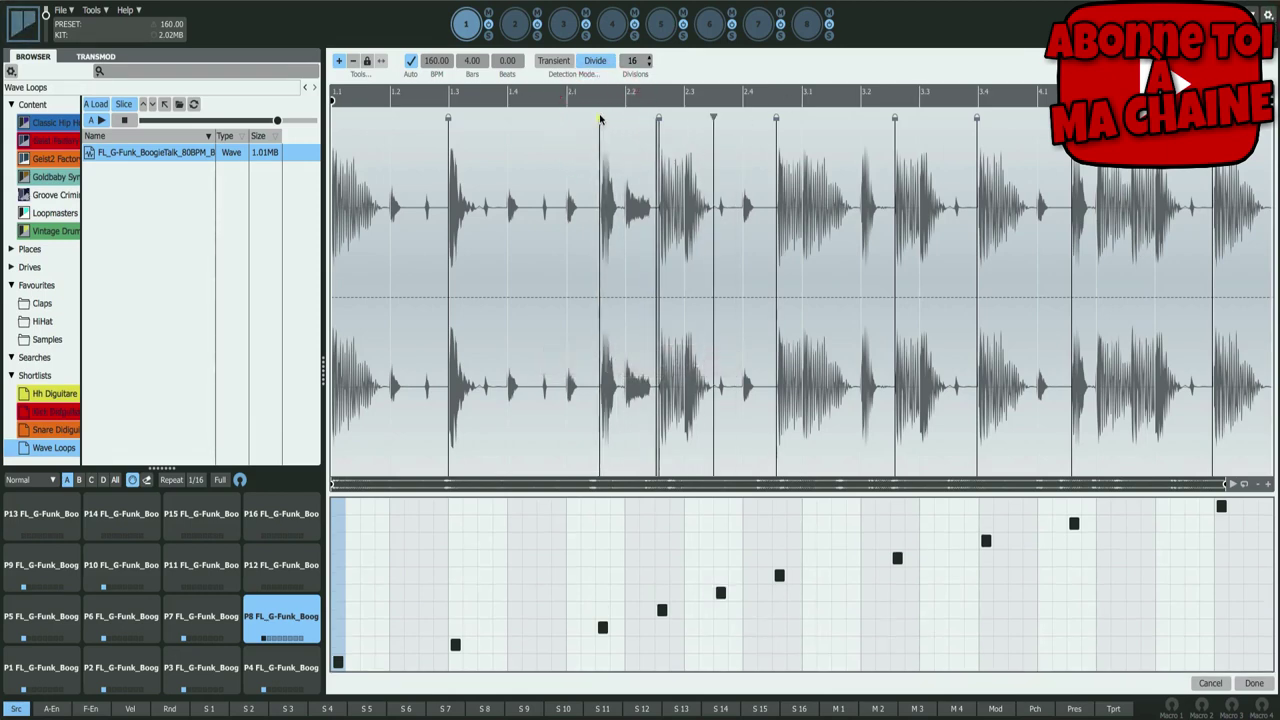
pyautogui.rightClick(607, 122)
pyautogui.click(607, 123)
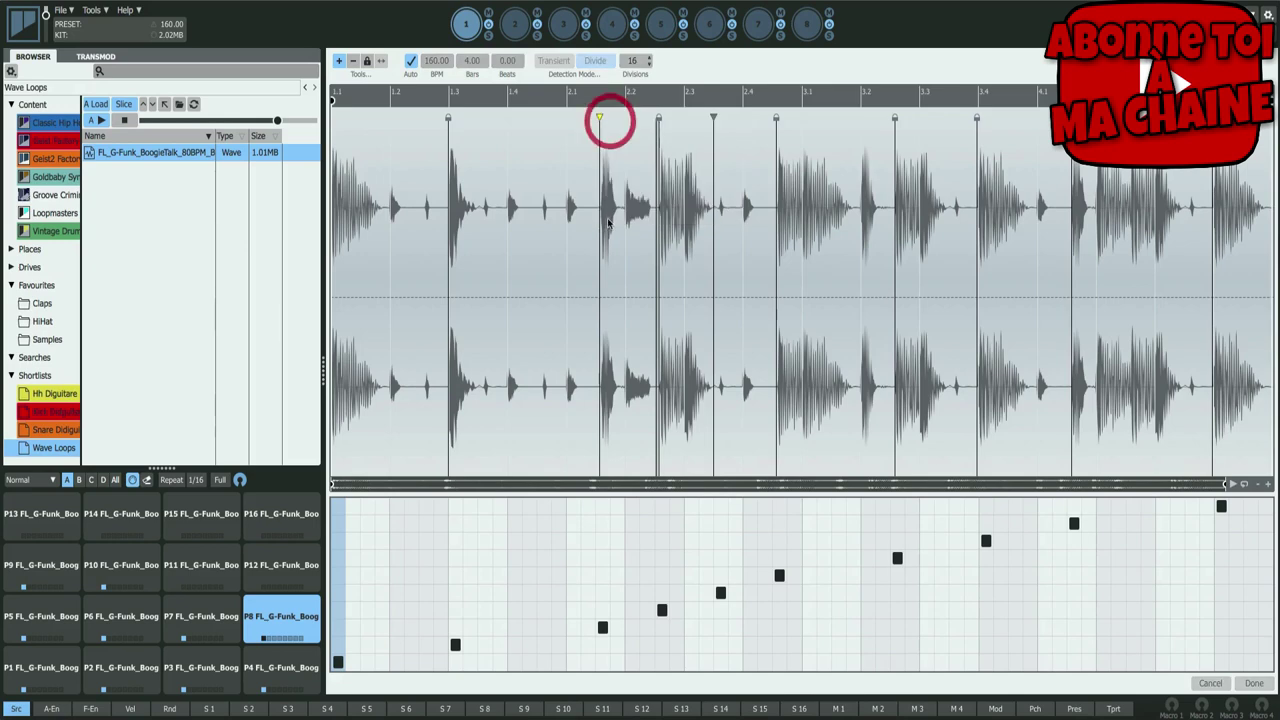
pyautogui.rightClick(657, 120)
pyautogui.click(703, 198)
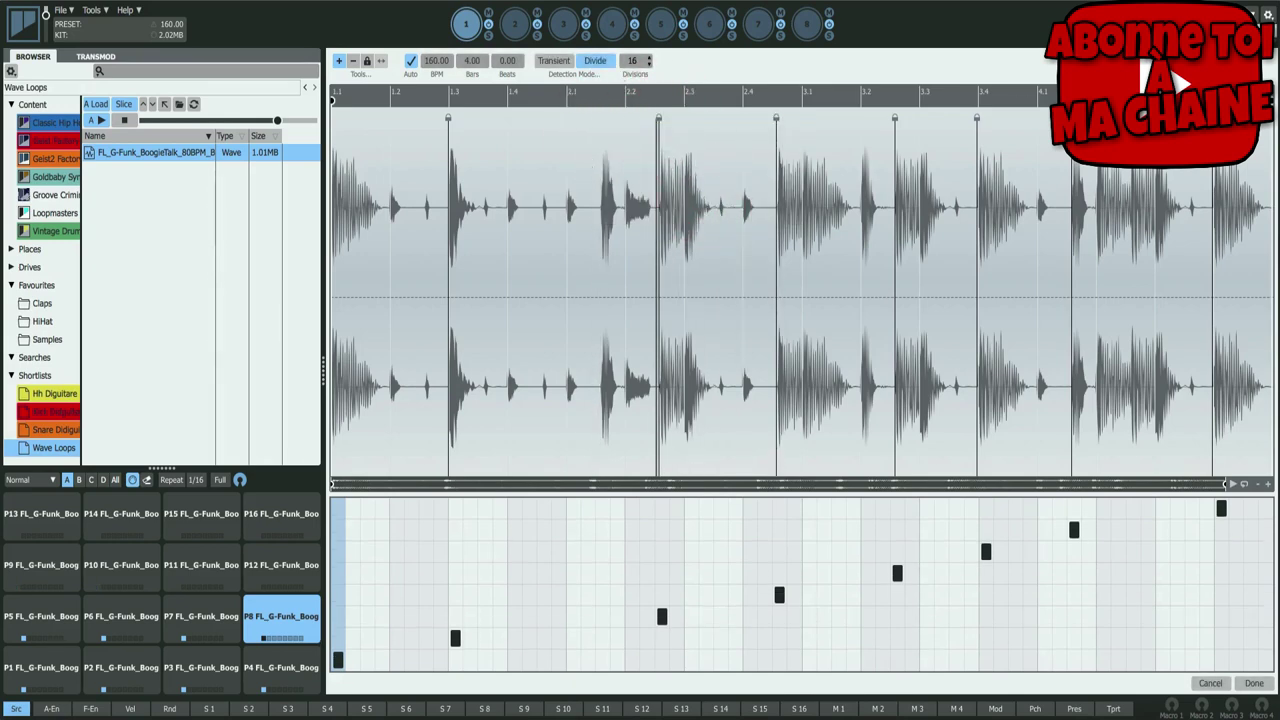
pyautogui.hotkey('ctrl', 'z')
# - Delete all slices including the locked ones, and undo the deletion
pyautogui.rightClick(600, 118)
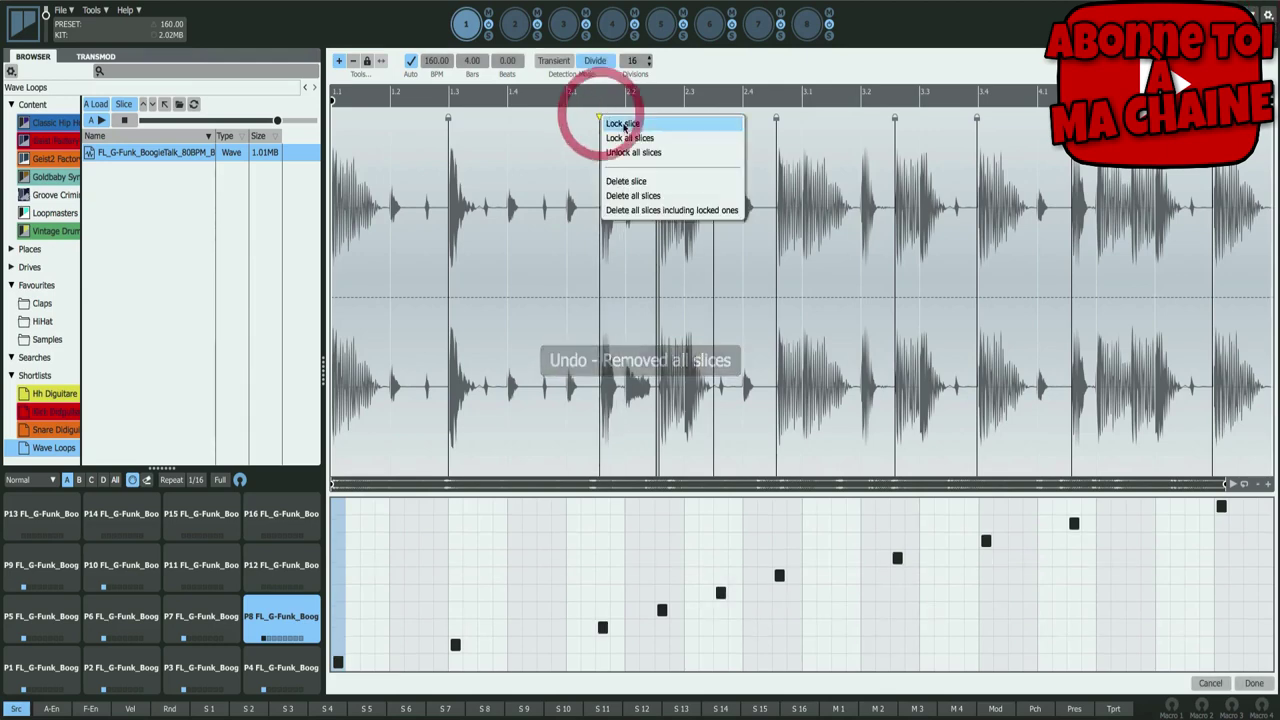
pyautogui.click(703, 211)
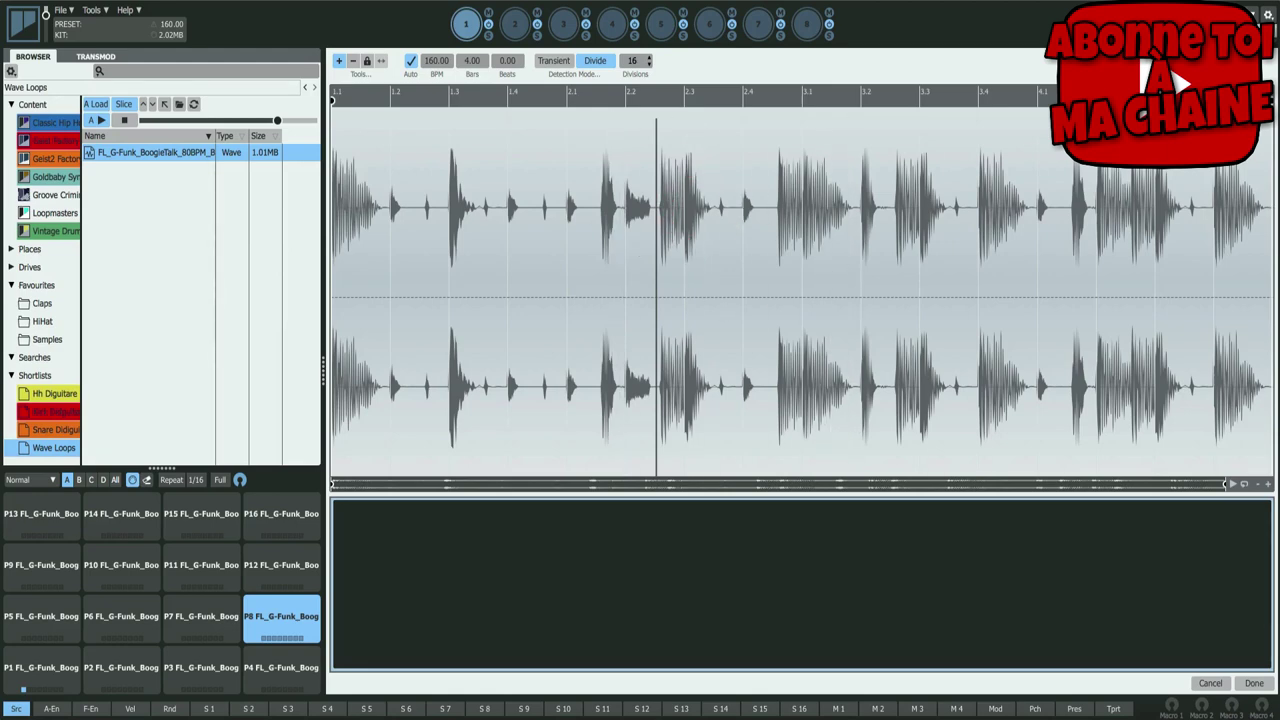
pyautogui.hotkey('ctrl', 'z')
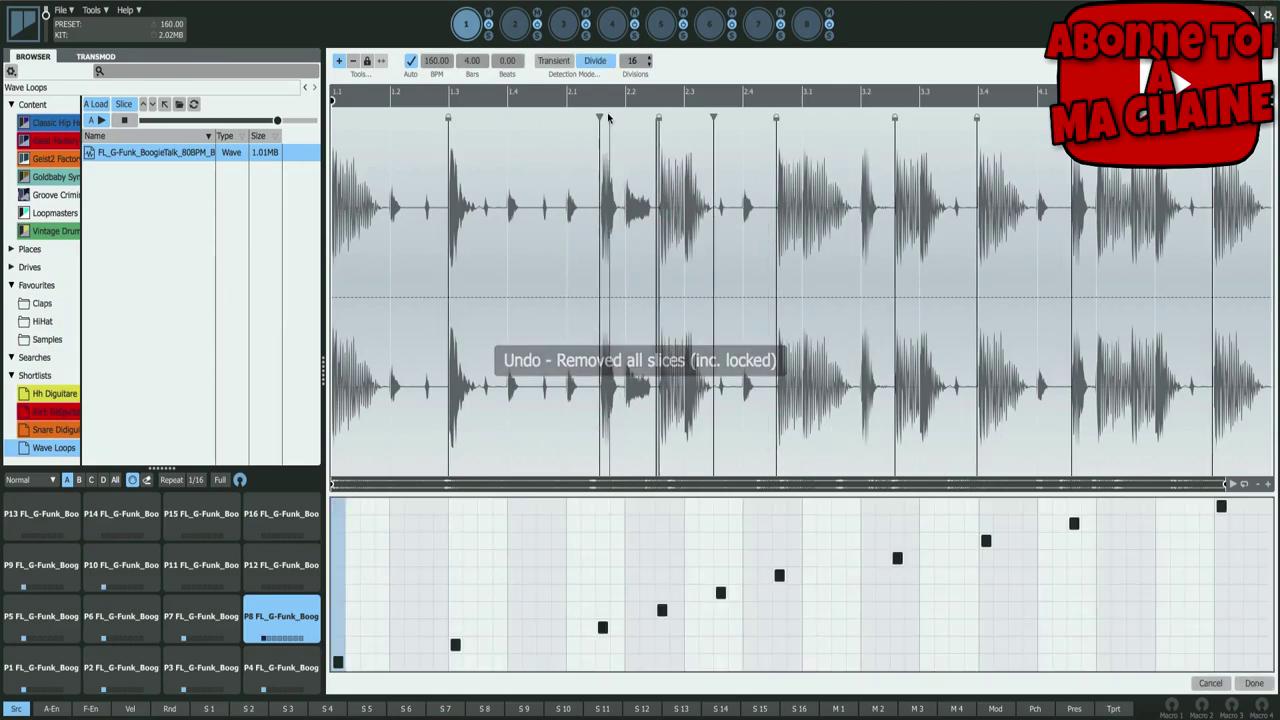
# - Switch to the lock tool, unlock all slices at once and lock them all again
pyautogui.click(600, 117)
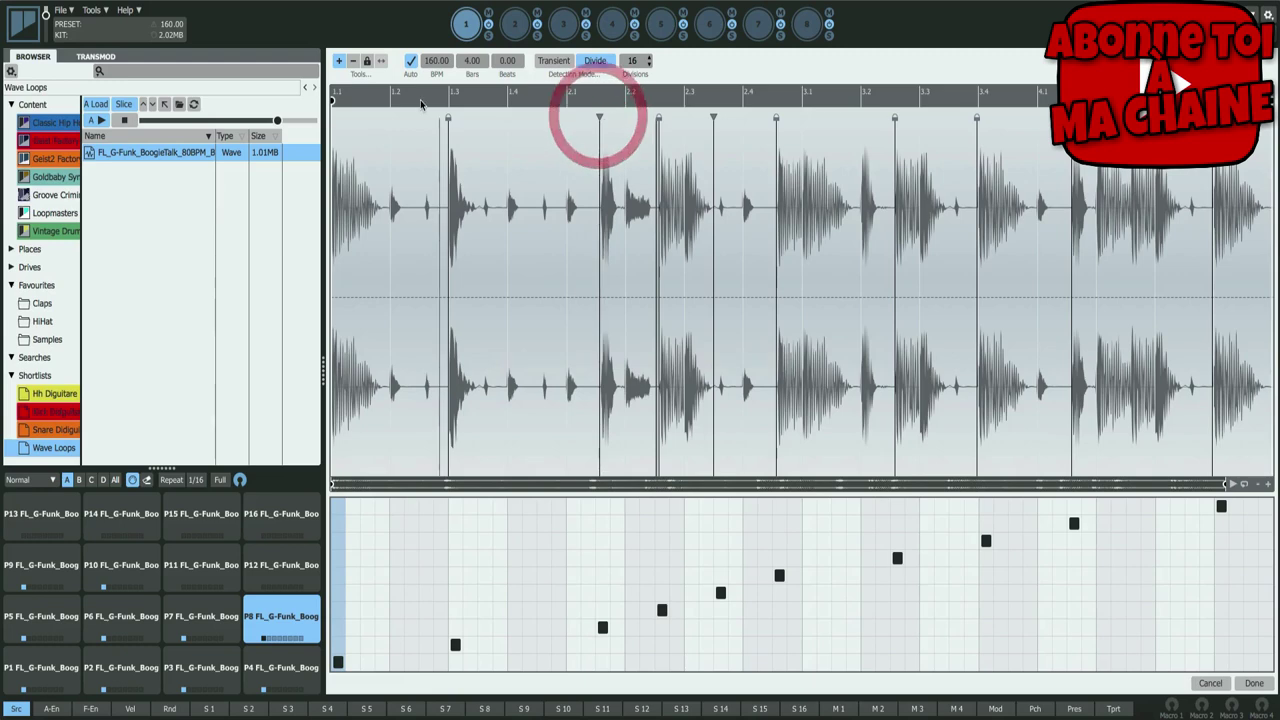
pyautogui.click(367, 61)
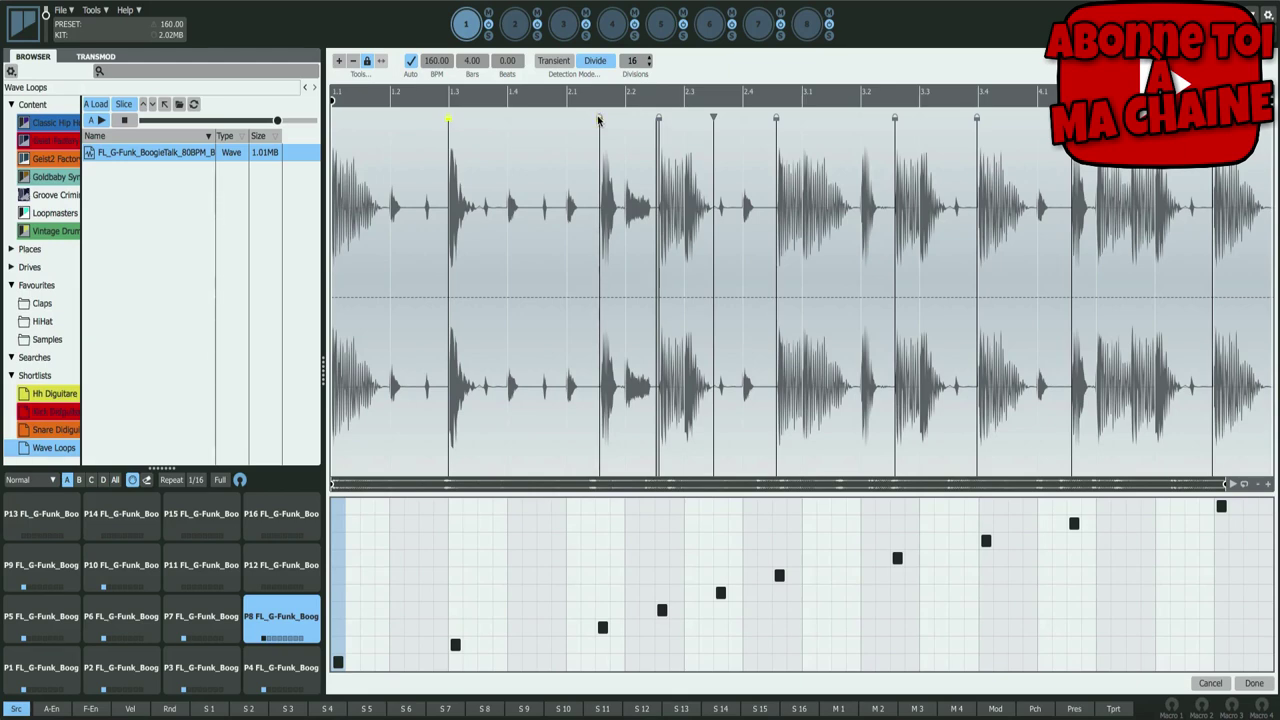
pyautogui.rightClick(597, 119)
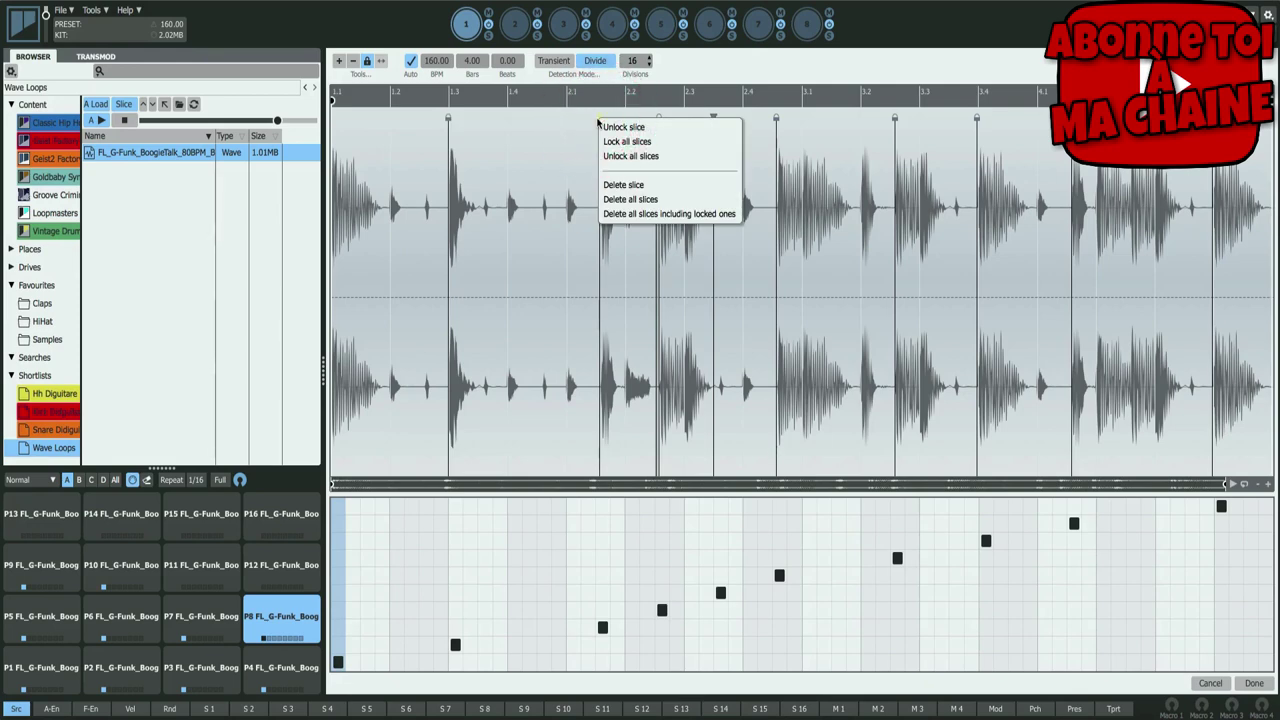
pyautogui.click(642, 157)
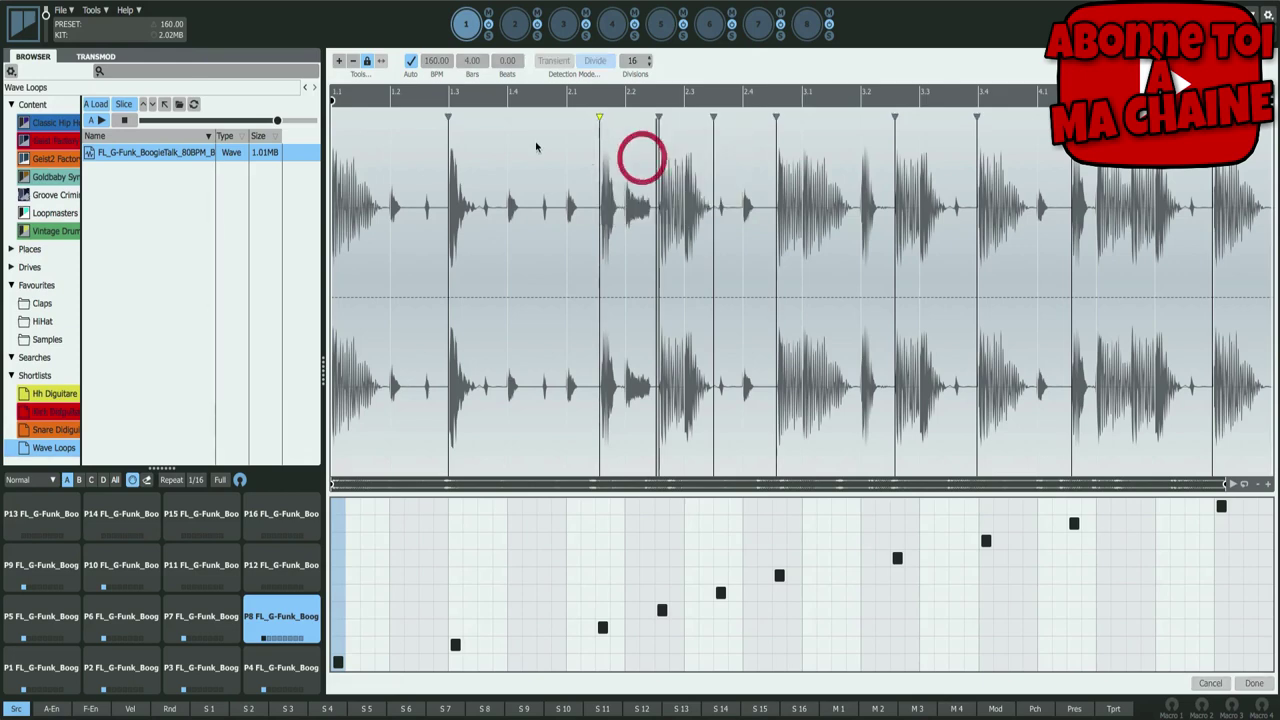
pyautogui.rightClick(777, 119)
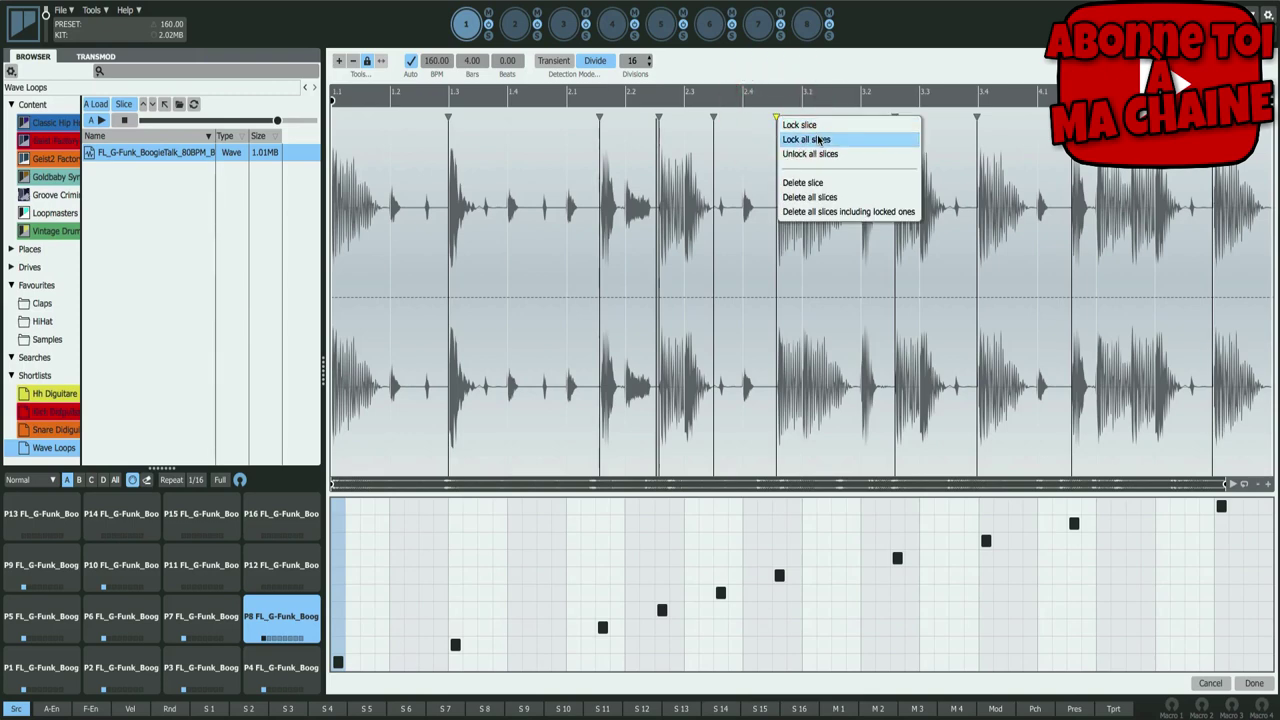
pyautogui.click(818, 140)
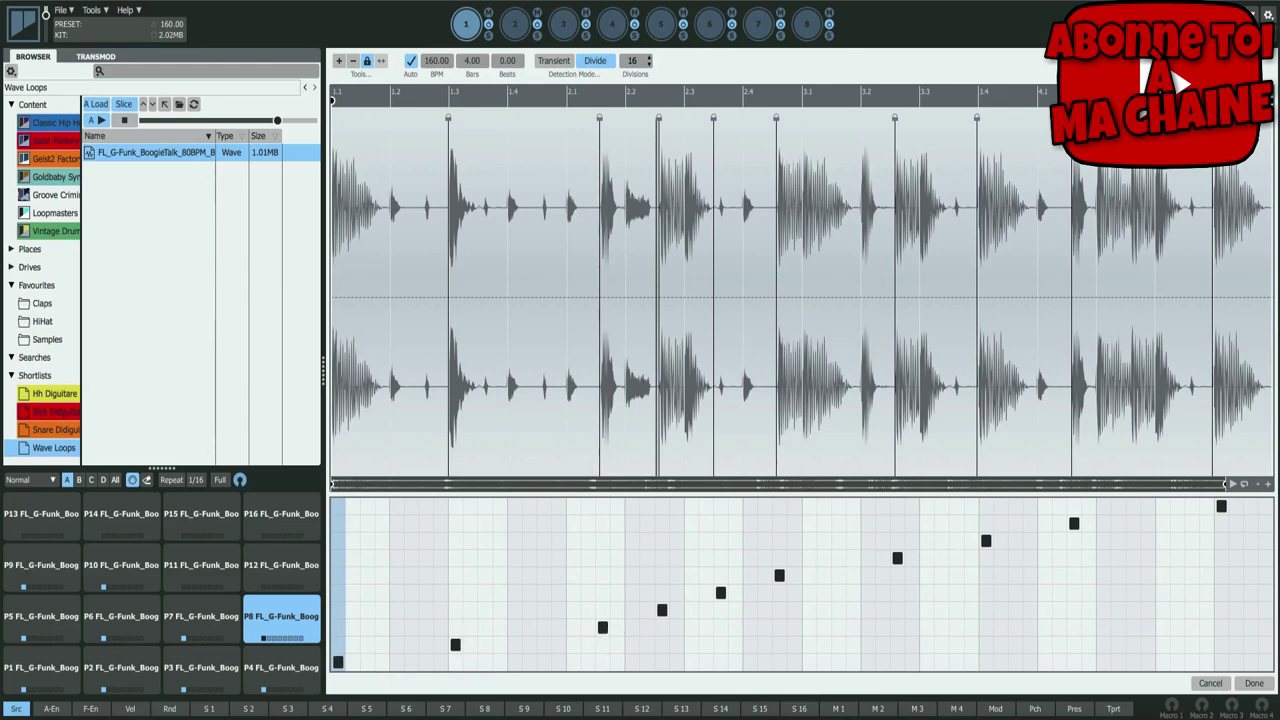
# - Preview the sliced loop and commit the slicing to the pads and Pattern 1
pyautogui.press('space')
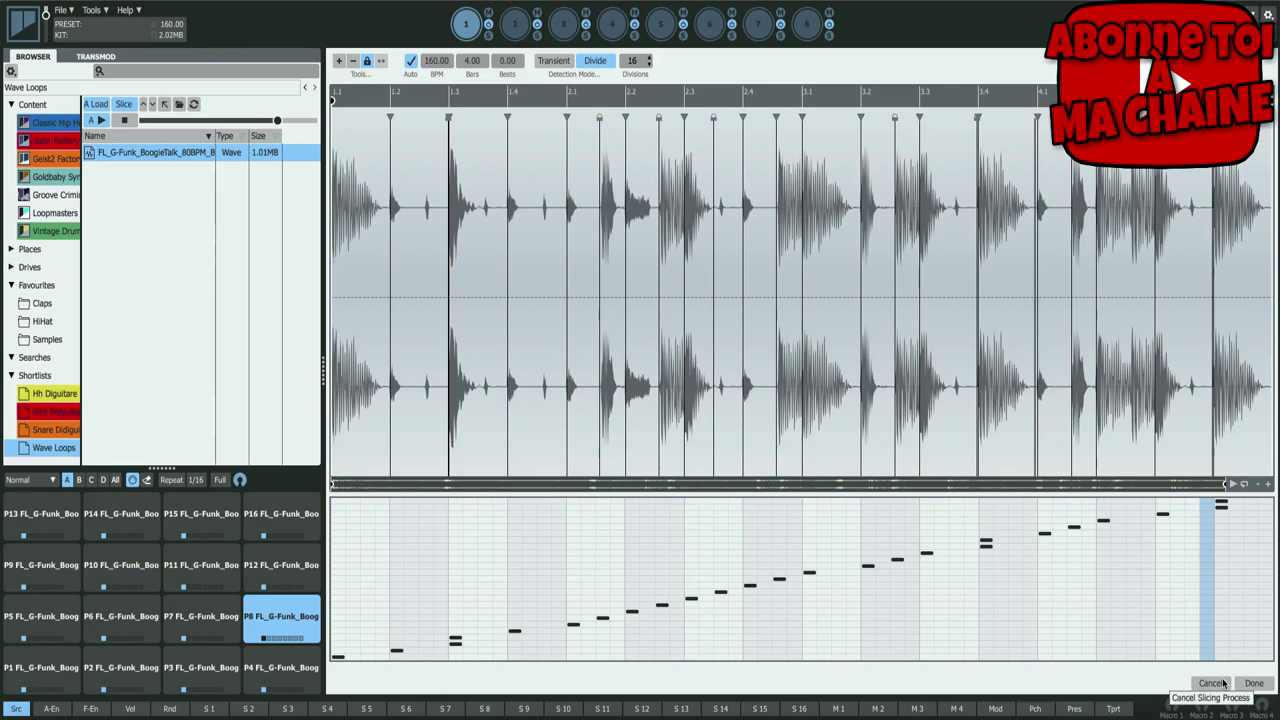
pyautogui.click(1254, 684)
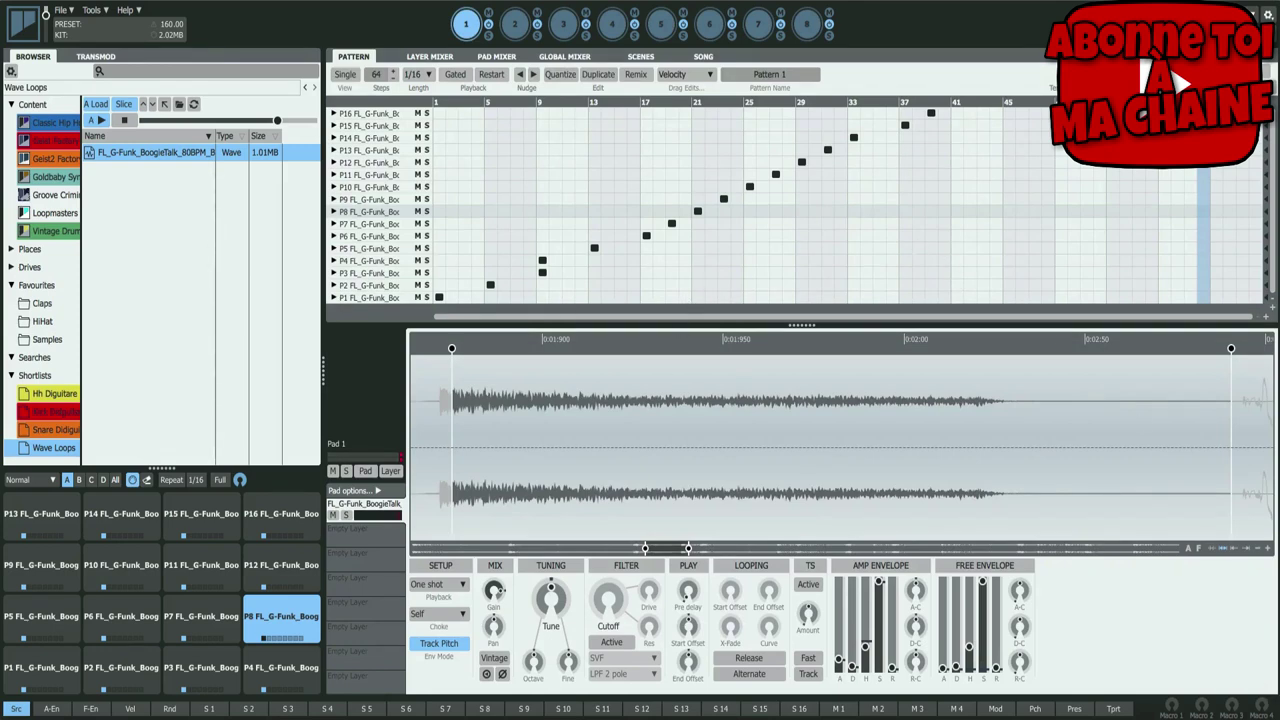
pyautogui.press('space')
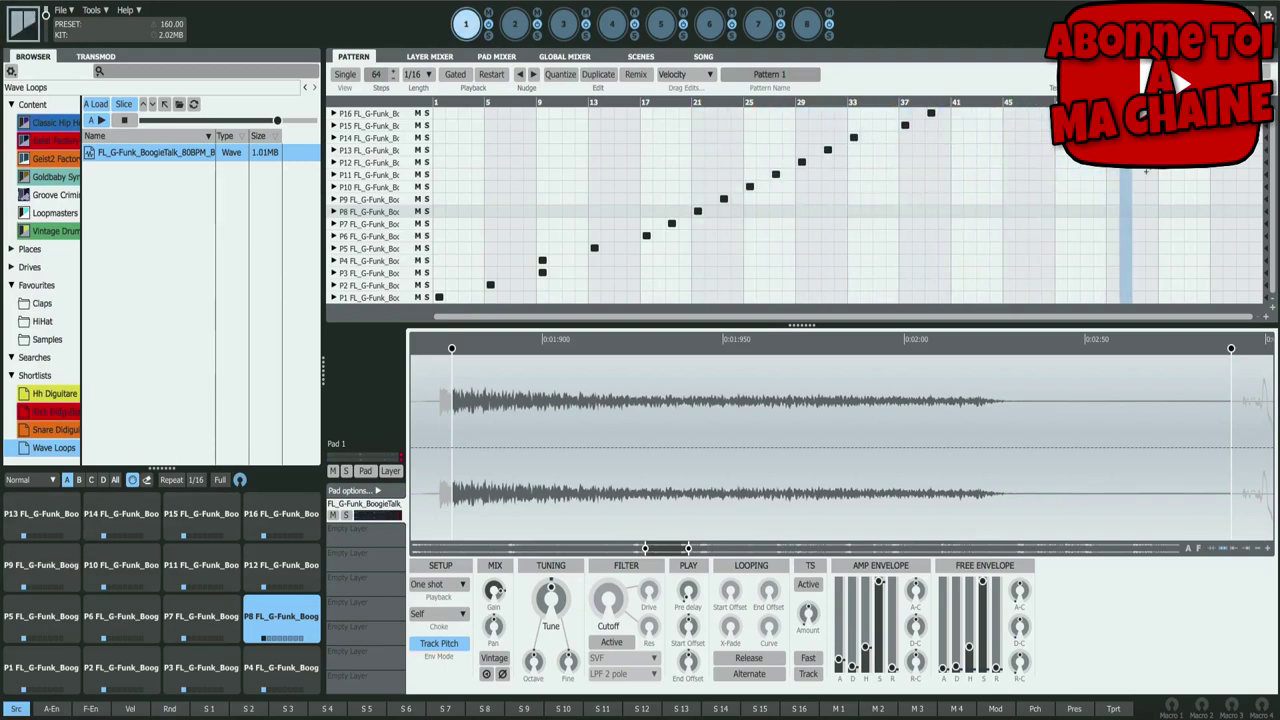
# - Audition the loaded slices on pads P1 to P4, followed by P8 back to P5
pyautogui.click(15, 677)
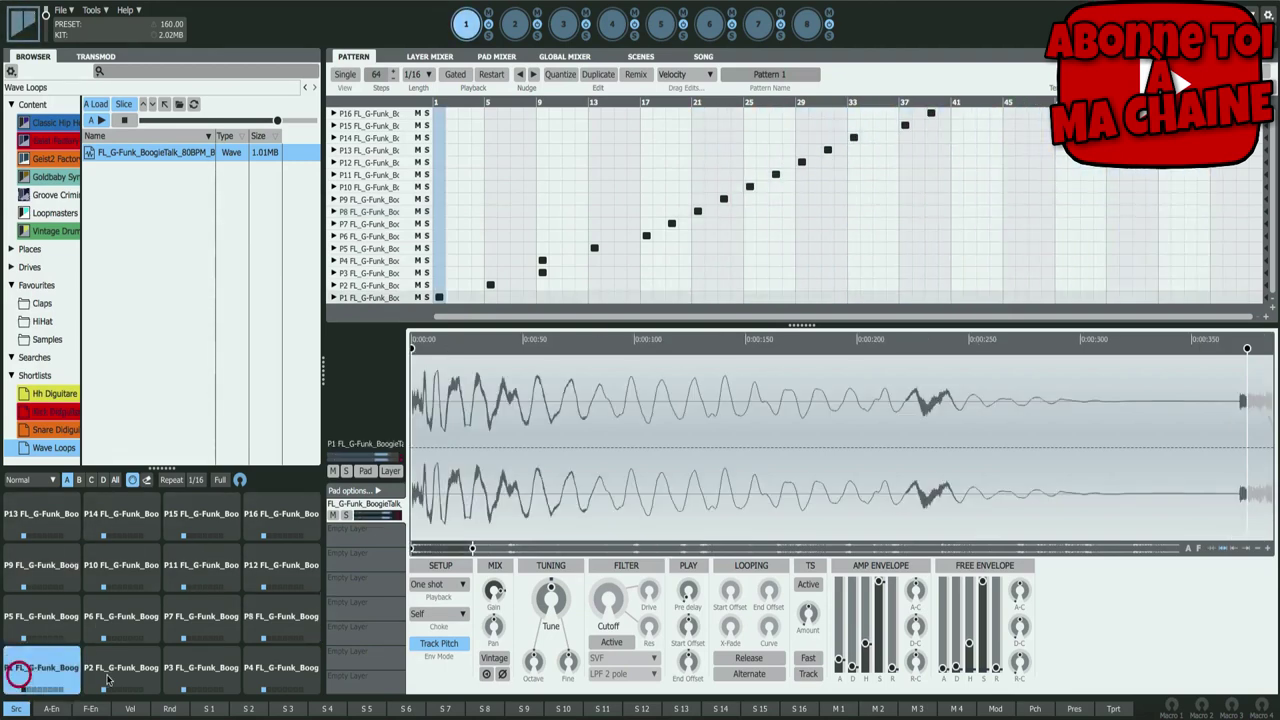
pyautogui.click(104, 677)
pyautogui.click(200, 670)
pyautogui.click(280, 670)
pyautogui.click(280, 618)
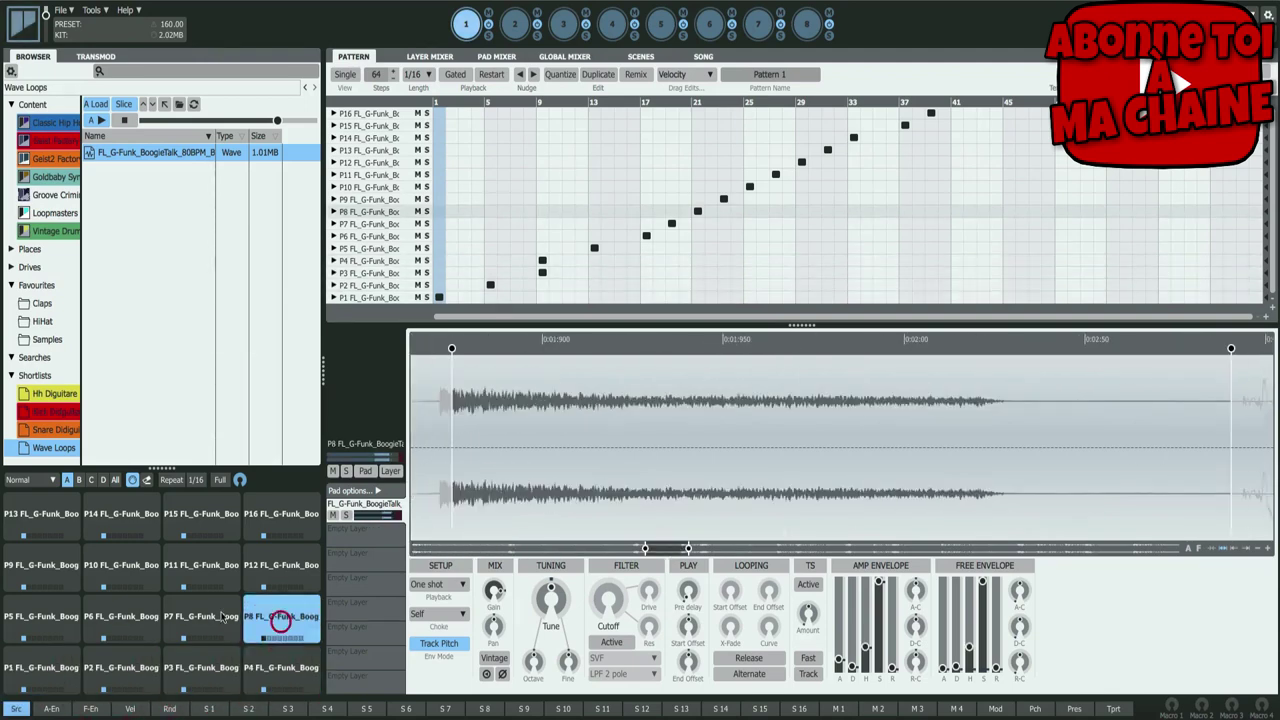
pyautogui.click(210, 616)
pyautogui.click(104, 620)
pyautogui.click(40, 620)
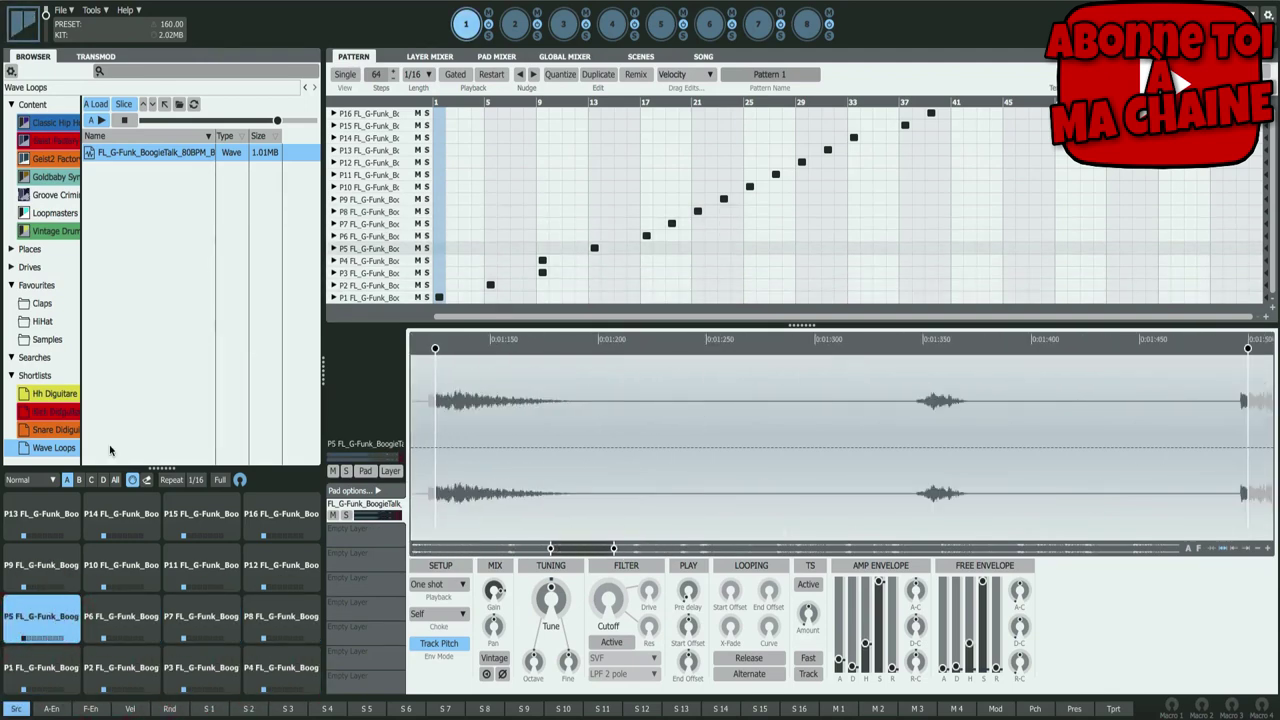
# - Load 117bpm DH No Kick from the Geist2 Factory drum loops into the slicer, followed by the G-Funk BoogieTalk loop from Wave Loops
pyautogui.click(58, 160)
pyautogui.doubleClick(110, 170)
pyautogui.doubleClick(140, 155)
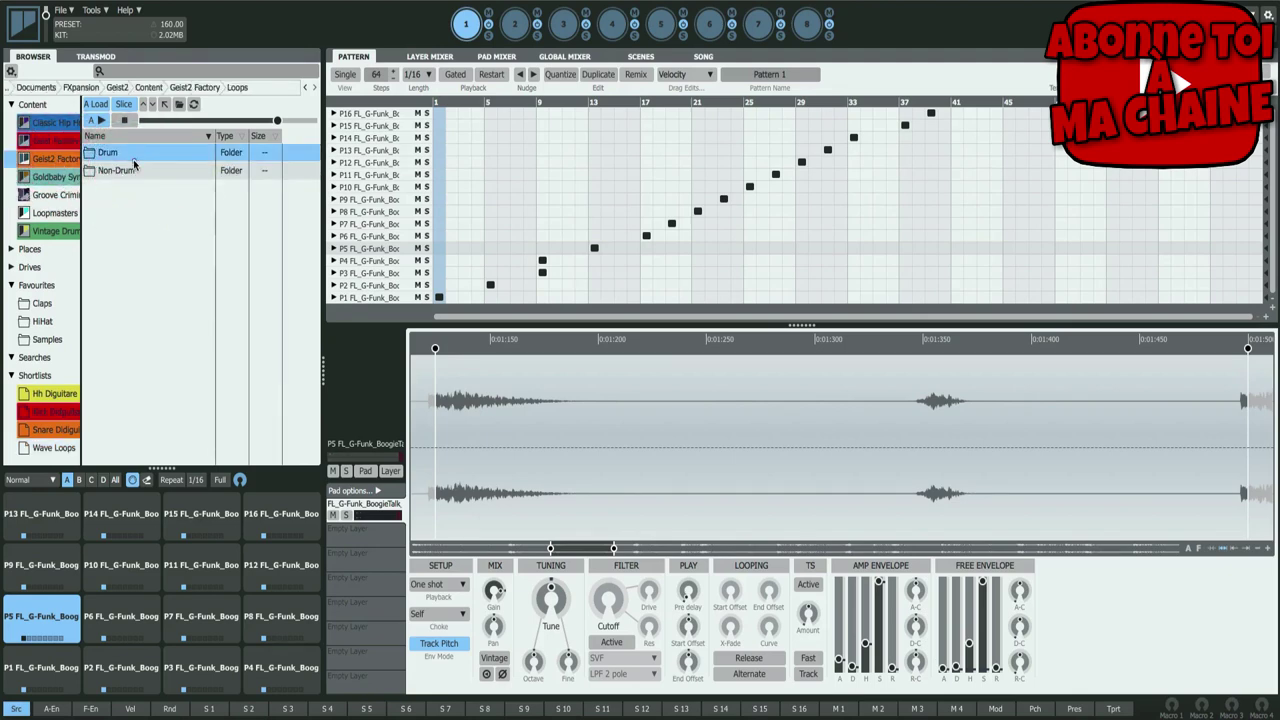
pyautogui.doubleClick(155, 188)
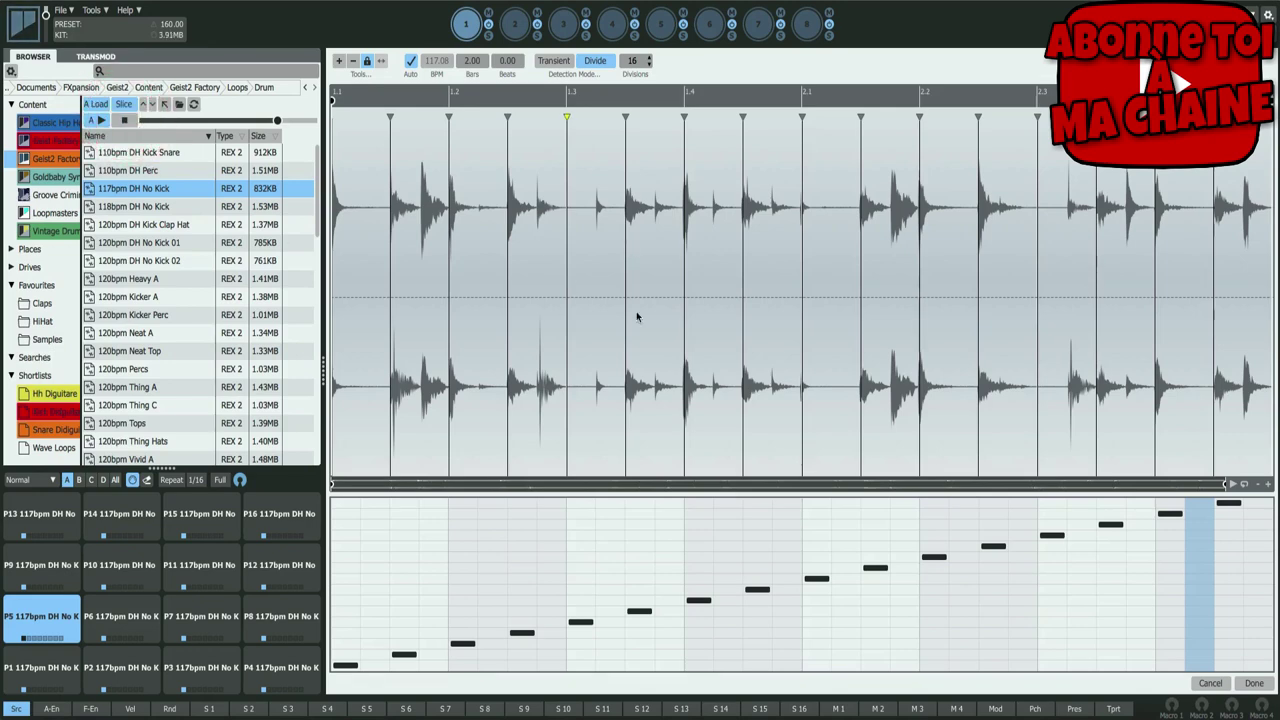
pyautogui.click(50, 448)
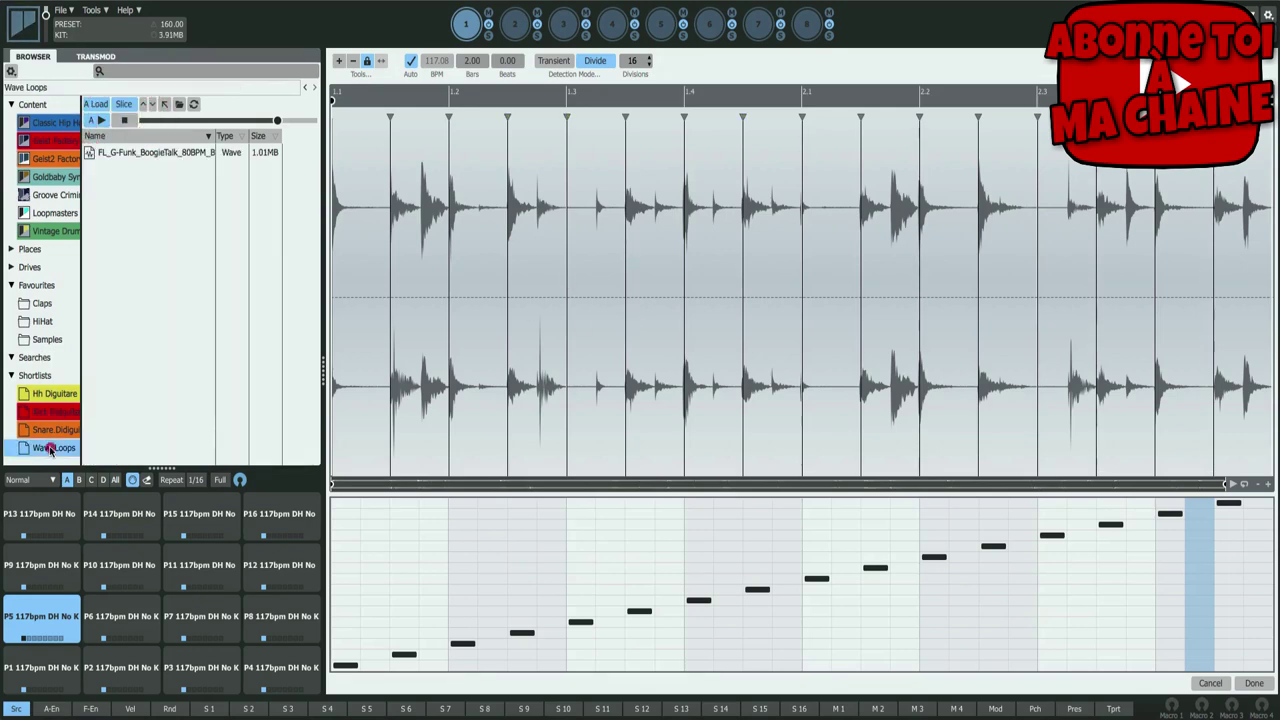
pyautogui.doubleClick(157, 152)
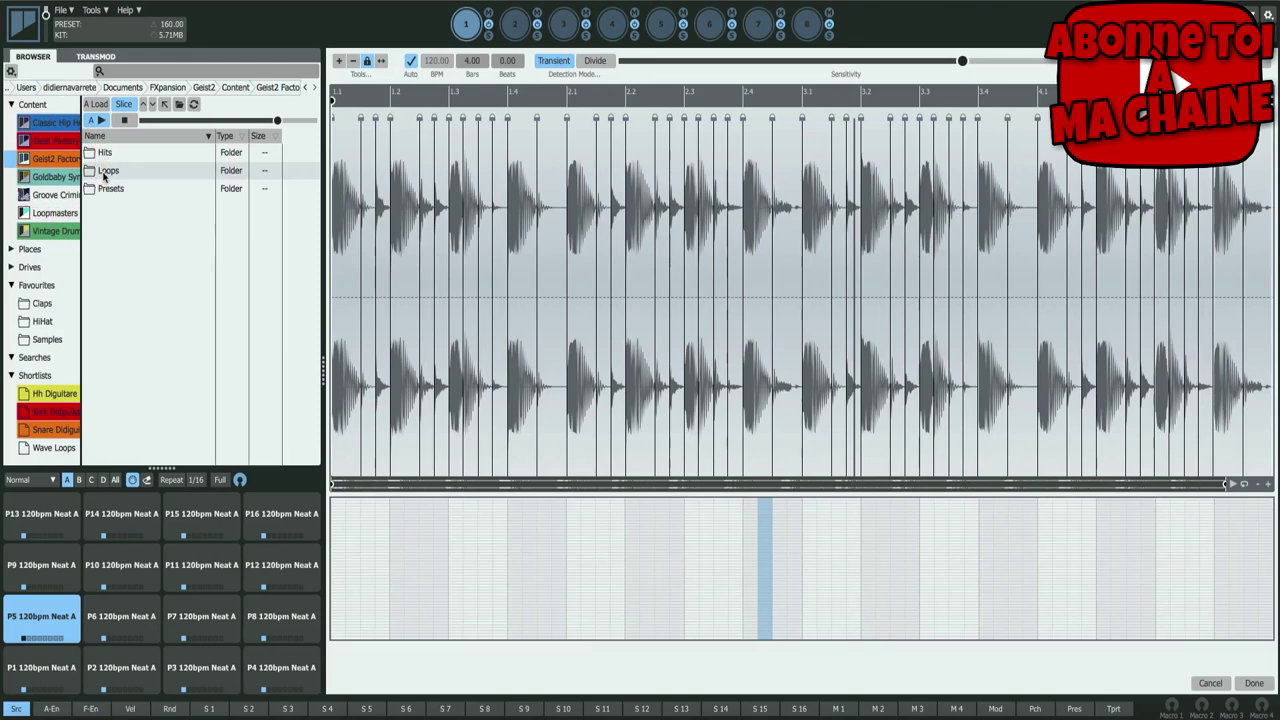
# - Open the Geist2 Factory drum loops and bring 120bpm DH No Kick 01 into the slicer
pyautogui.click(103, 171)
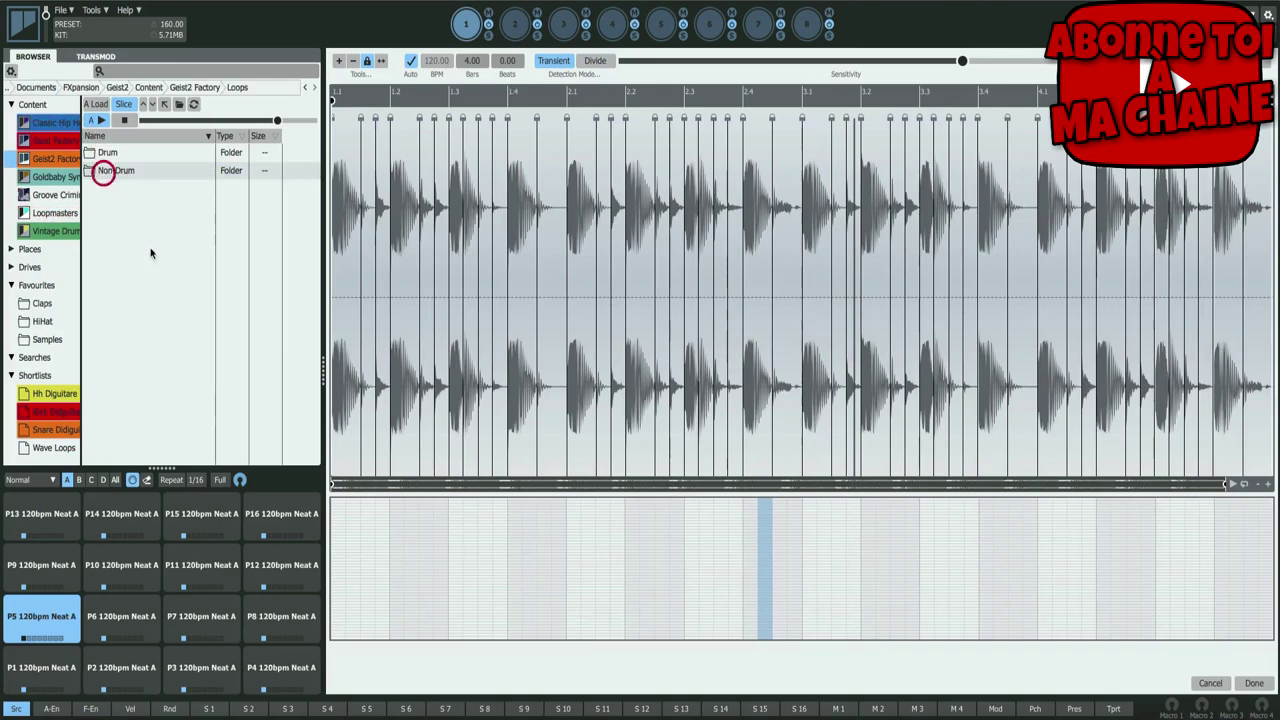
pyautogui.doubleClick(125, 153)
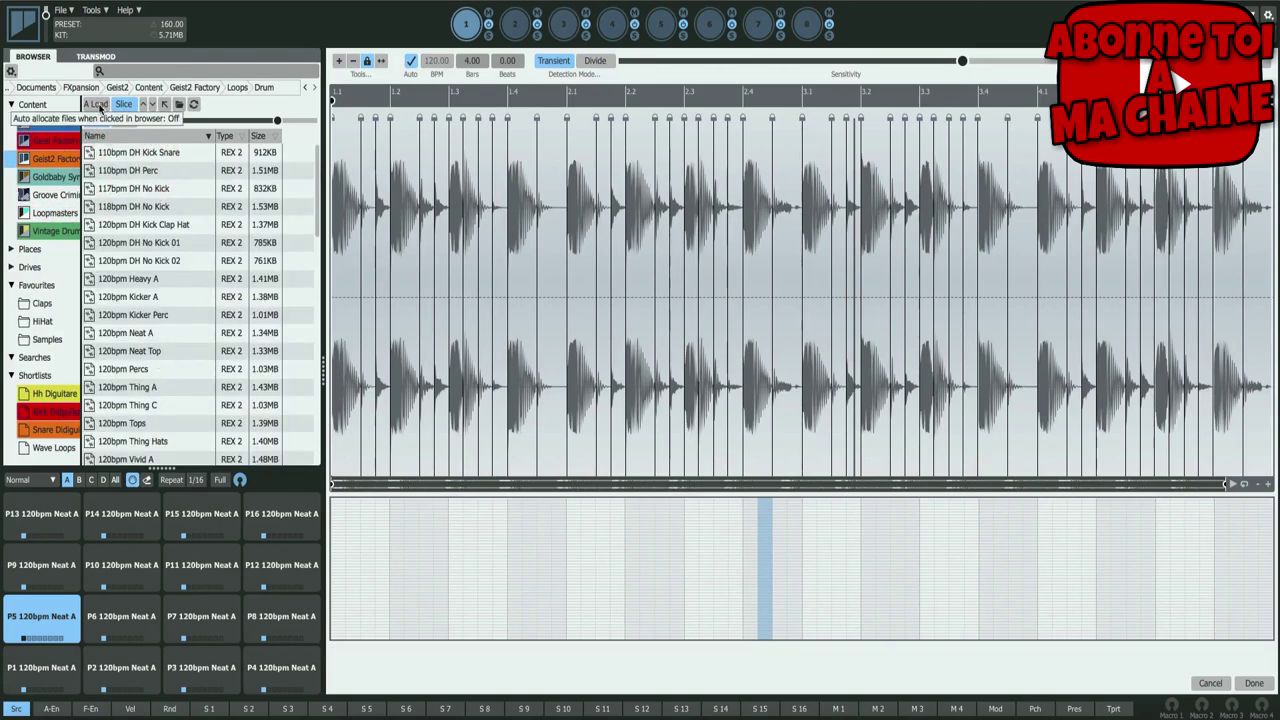
pyautogui.click(125, 242)
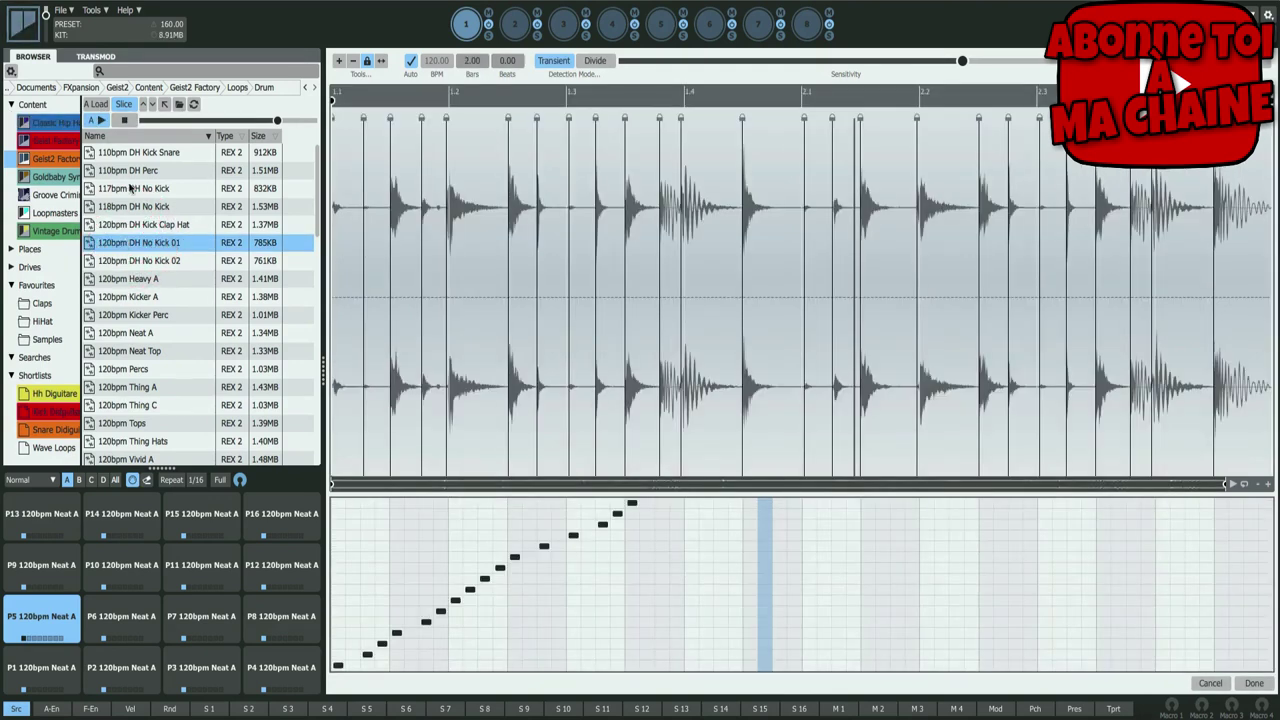
pyautogui.click(121, 106)
# - Audition pads P1, P2, P6, P7 and P8 to check which loop's slices they hold
pyautogui.click(38, 670)
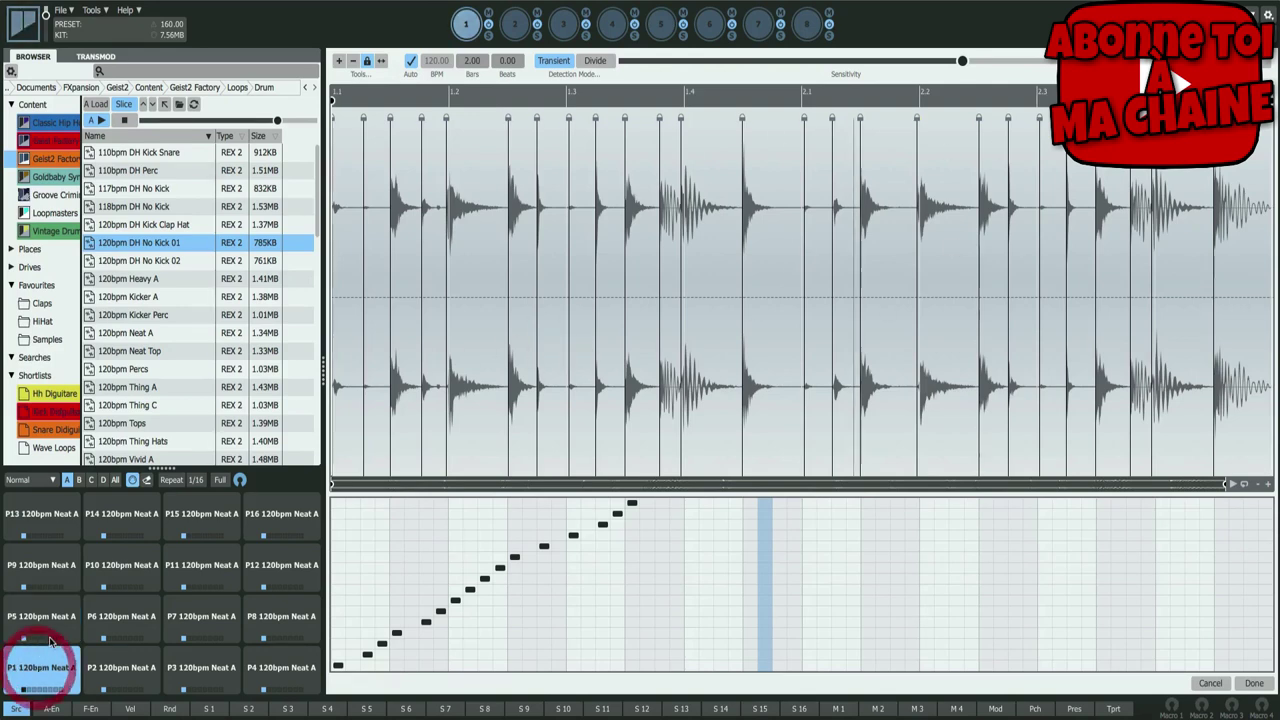
pyautogui.click(124, 660)
pyautogui.click(122, 615)
pyautogui.click(223, 610)
pyautogui.click(272, 610)
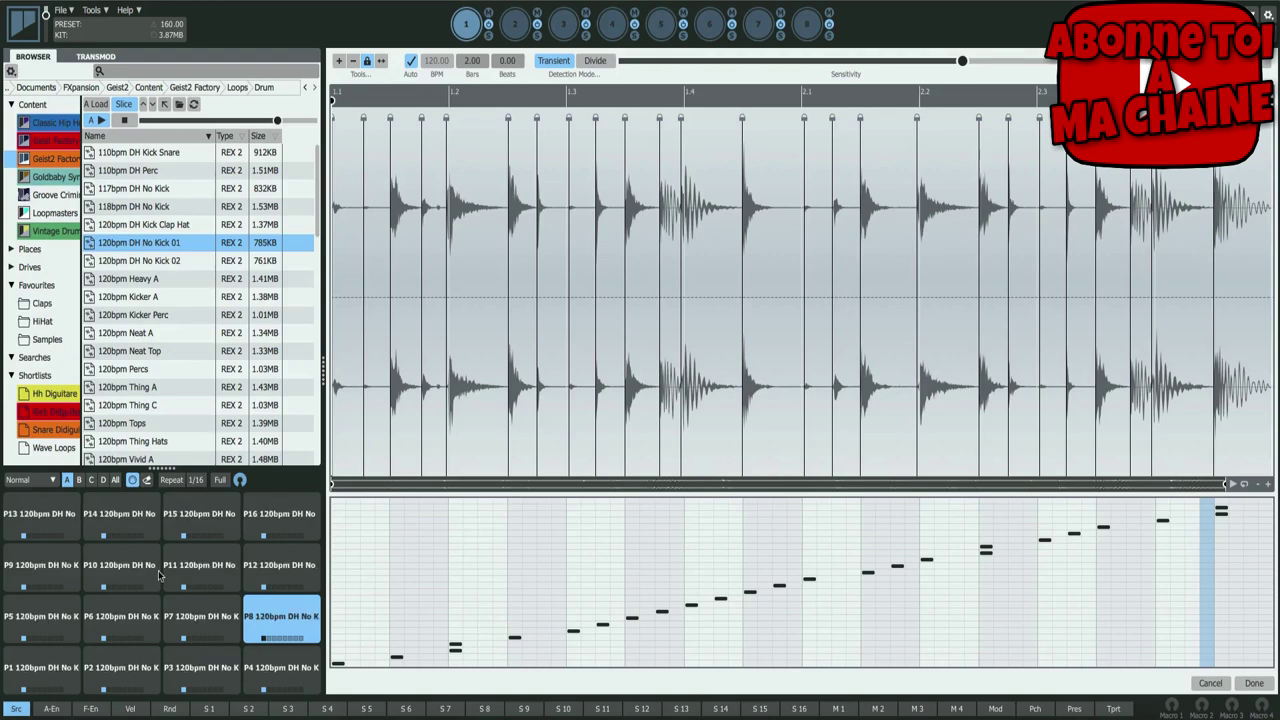
# - Audition pads P1 to P4 to hear the 120bpm DH No Kick 01 slices
pyautogui.click(60, 670)
pyautogui.click(134, 668)
pyautogui.click(214, 671)
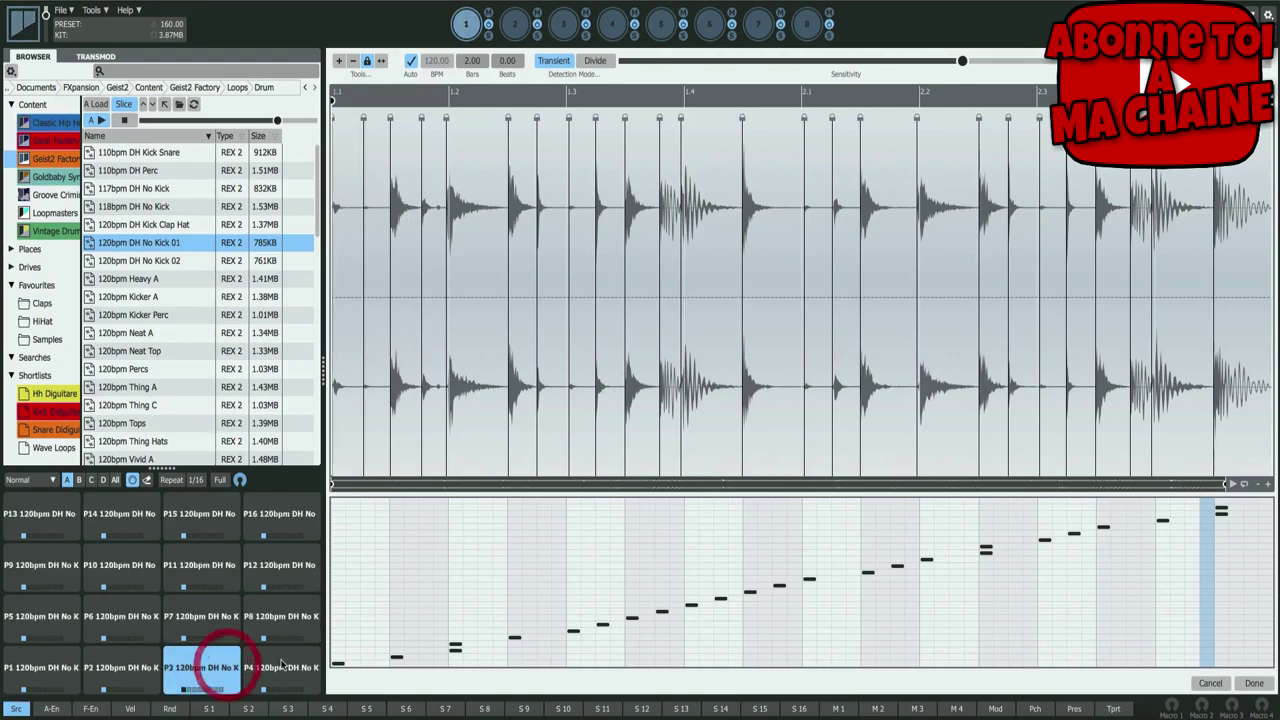
pyautogui.click(281, 668)
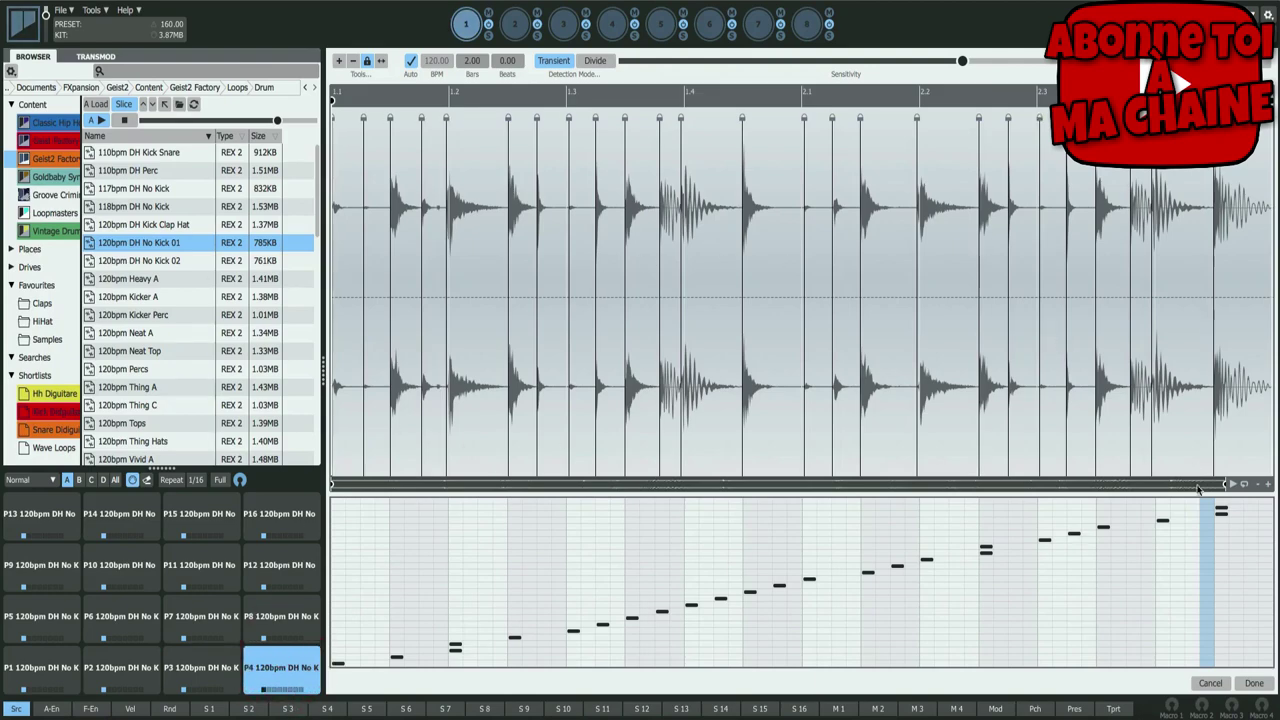
# - Commit the 120bpm DH No Kick 01 slices to the pads and play the resulting pattern
pyautogui.click(1253, 683)
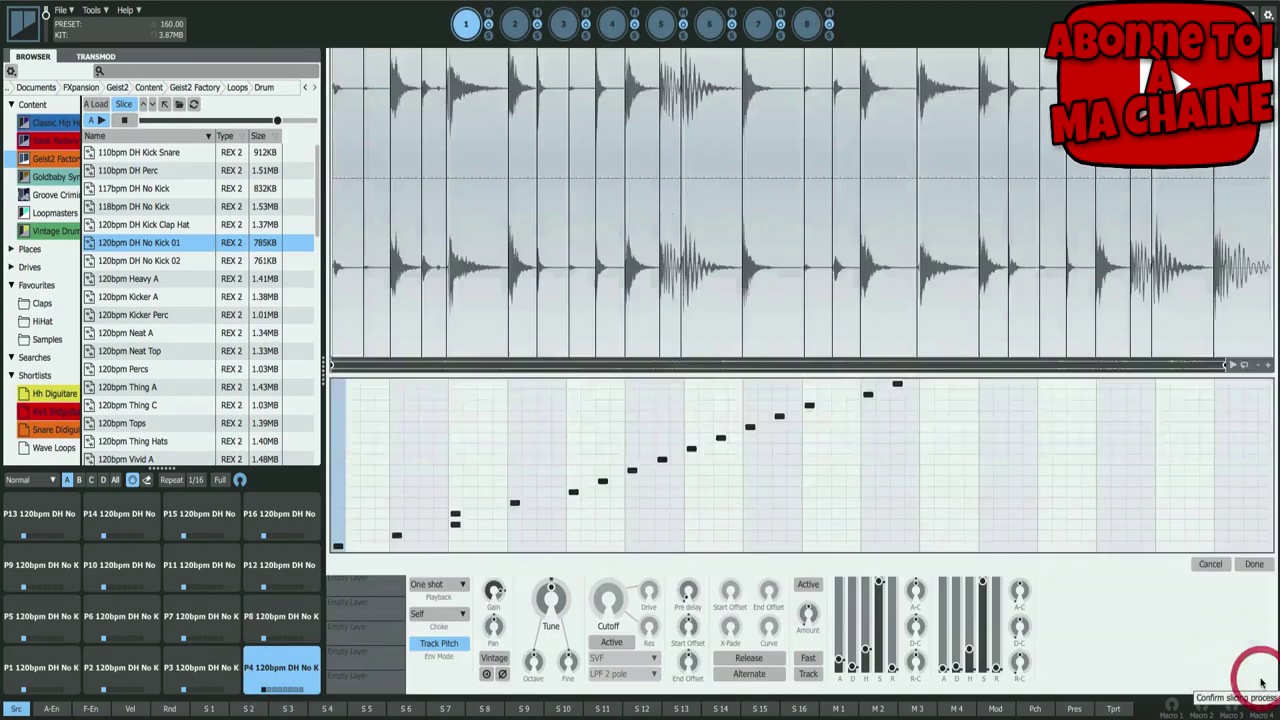
pyautogui.press('space')
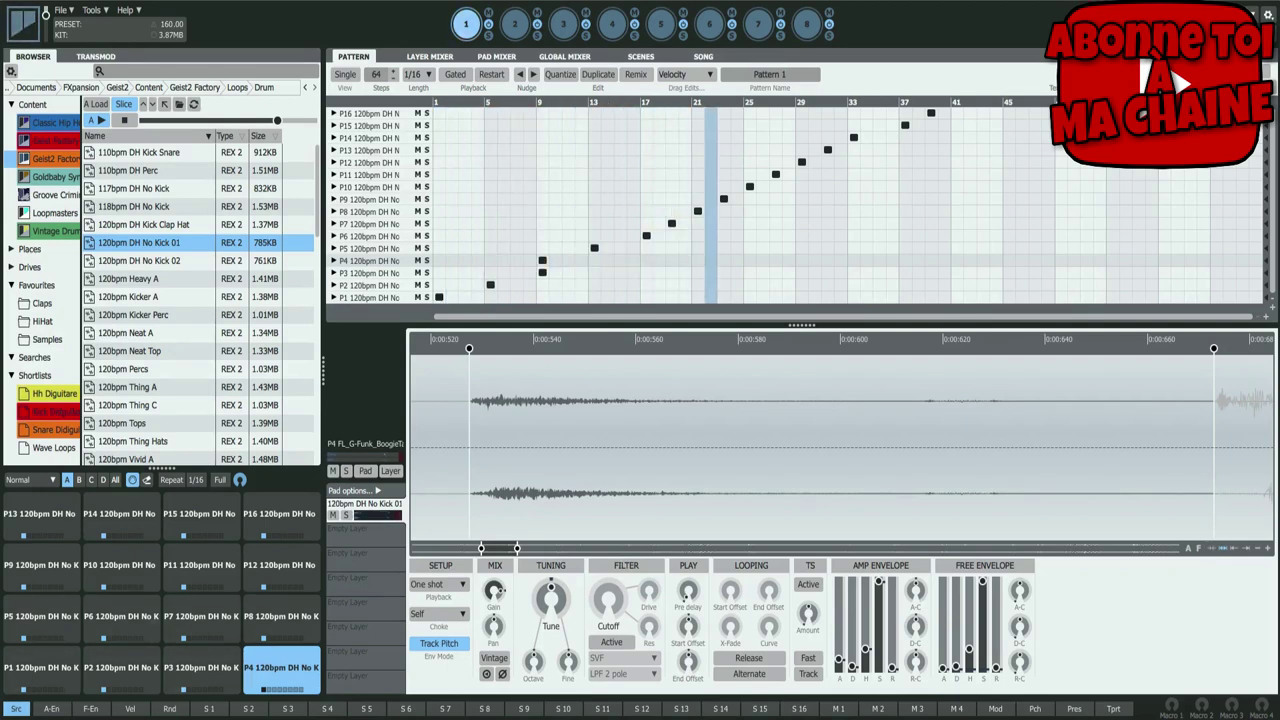
pyautogui.press('space')
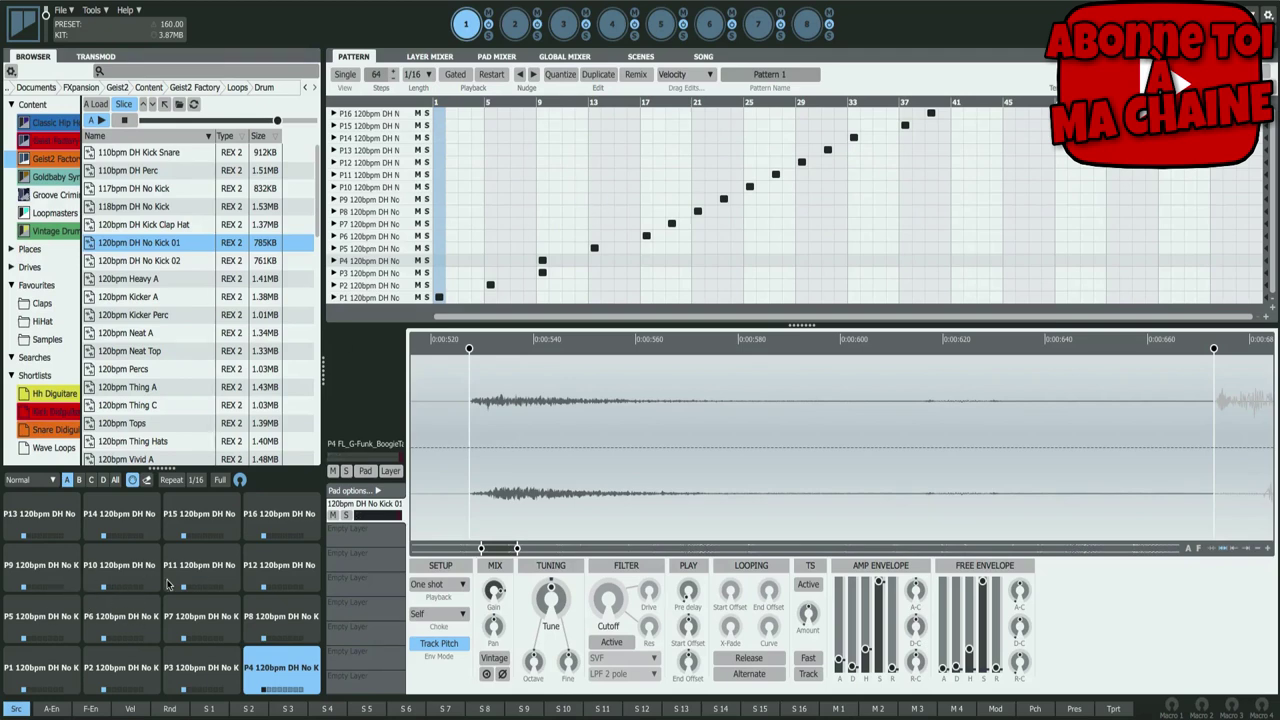
# - Try 120bpm DH No Kick 01, Percs and Thing Hats in the slicer, and commit the Thing Hats slices
pyautogui.doubleClick(141, 245)
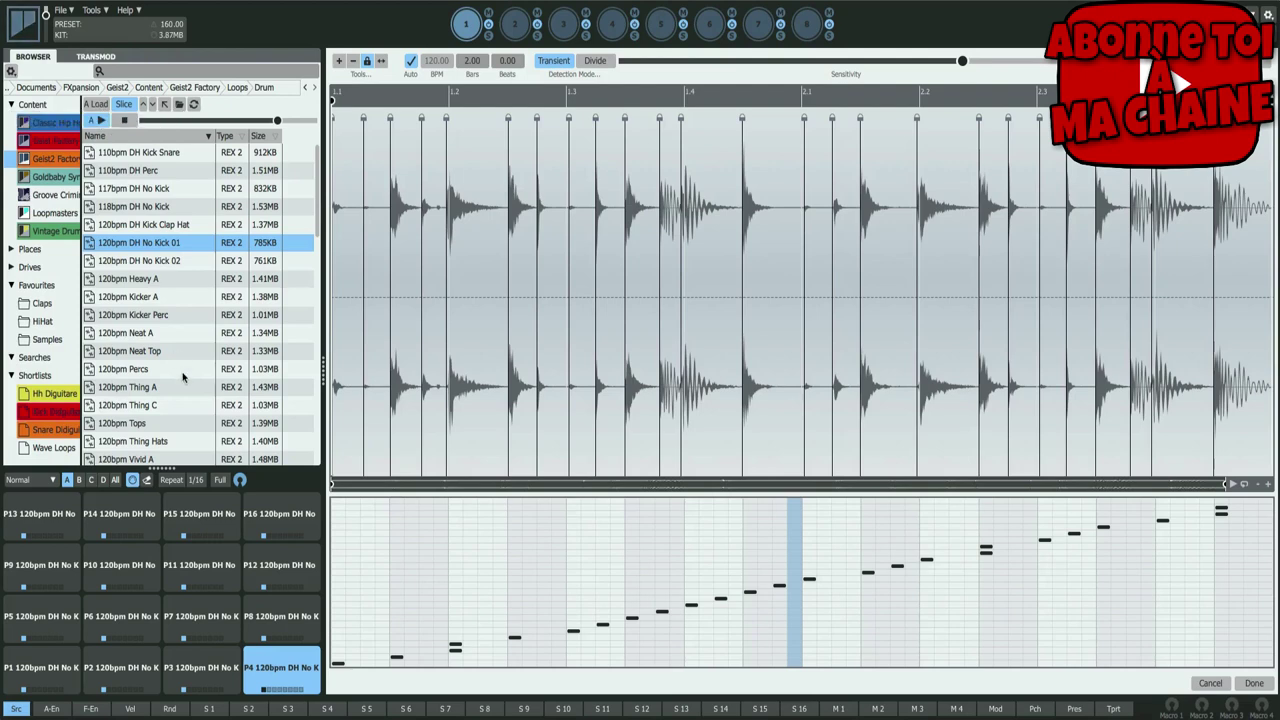
pyautogui.doubleClick(143, 369)
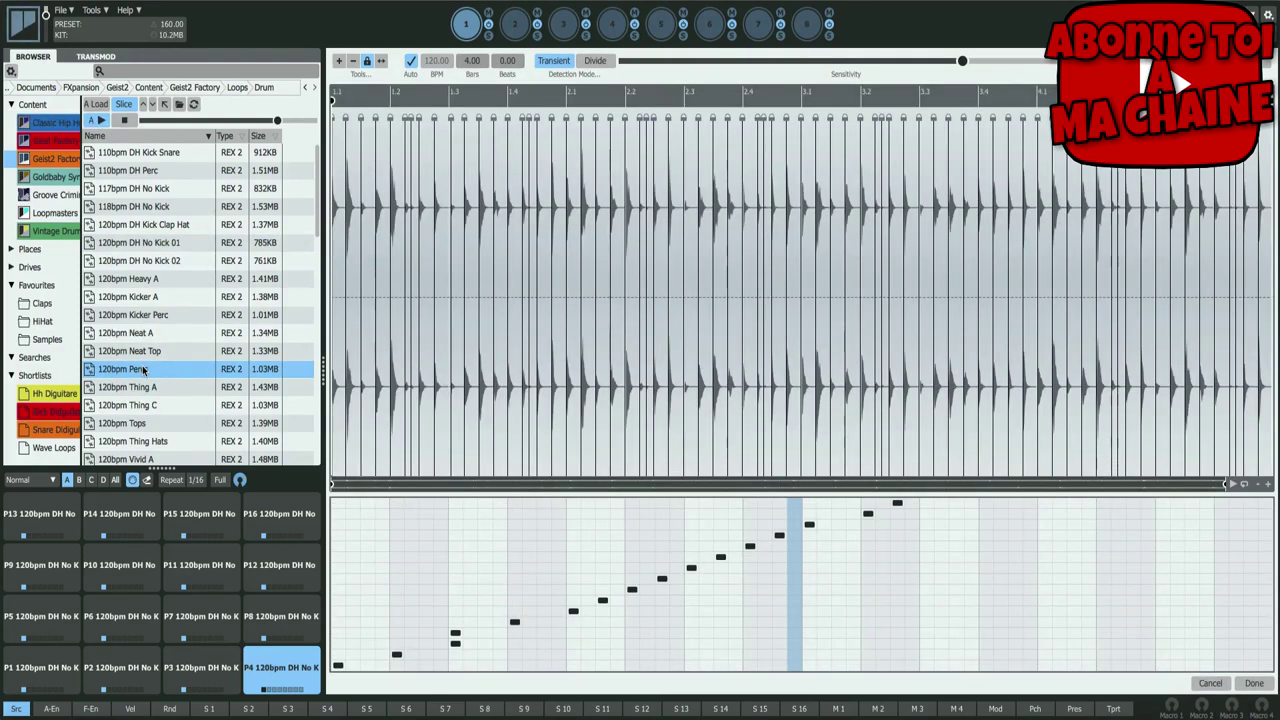
pyautogui.doubleClick(150, 440)
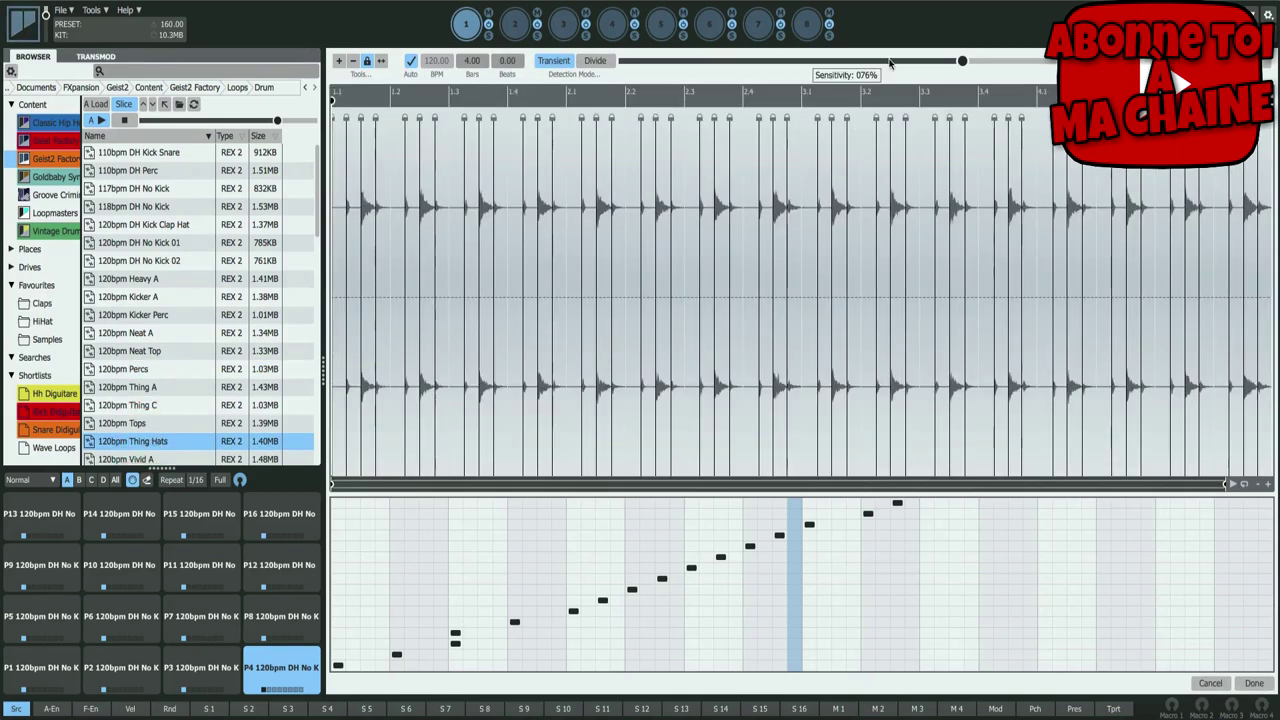
pyautogui.click(124, 120)
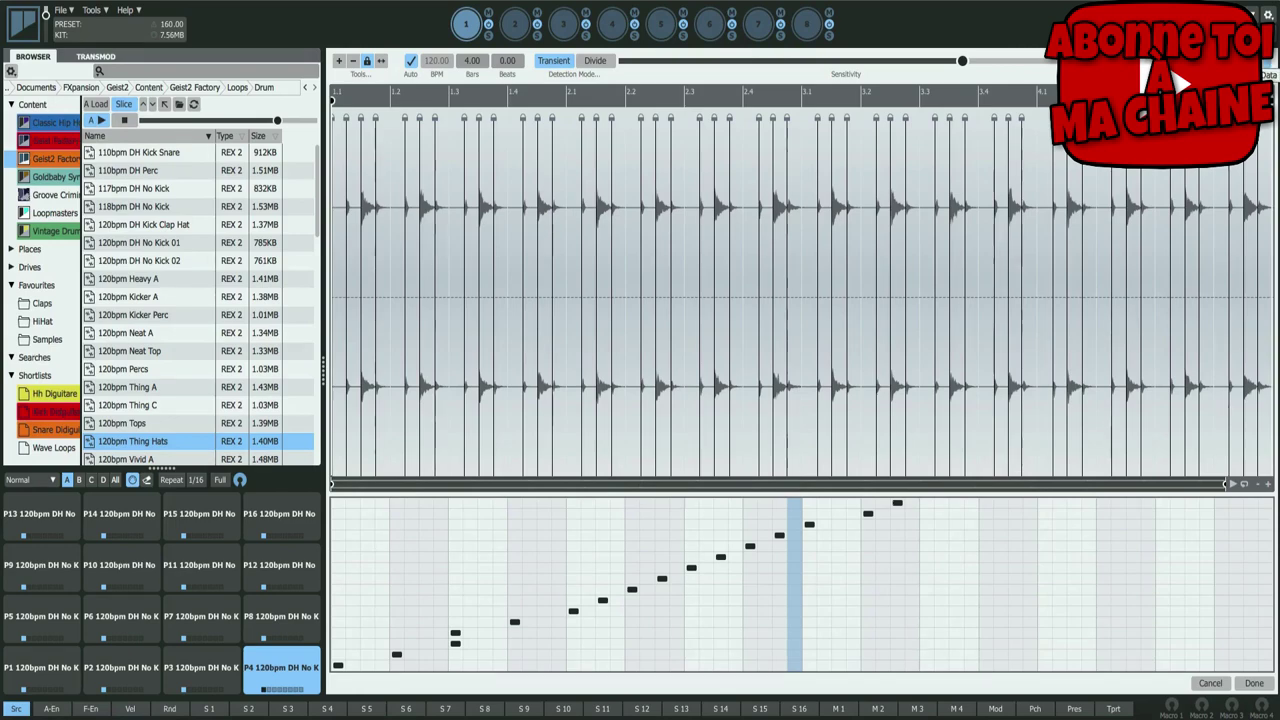
pyautogui.click(1254, 683)
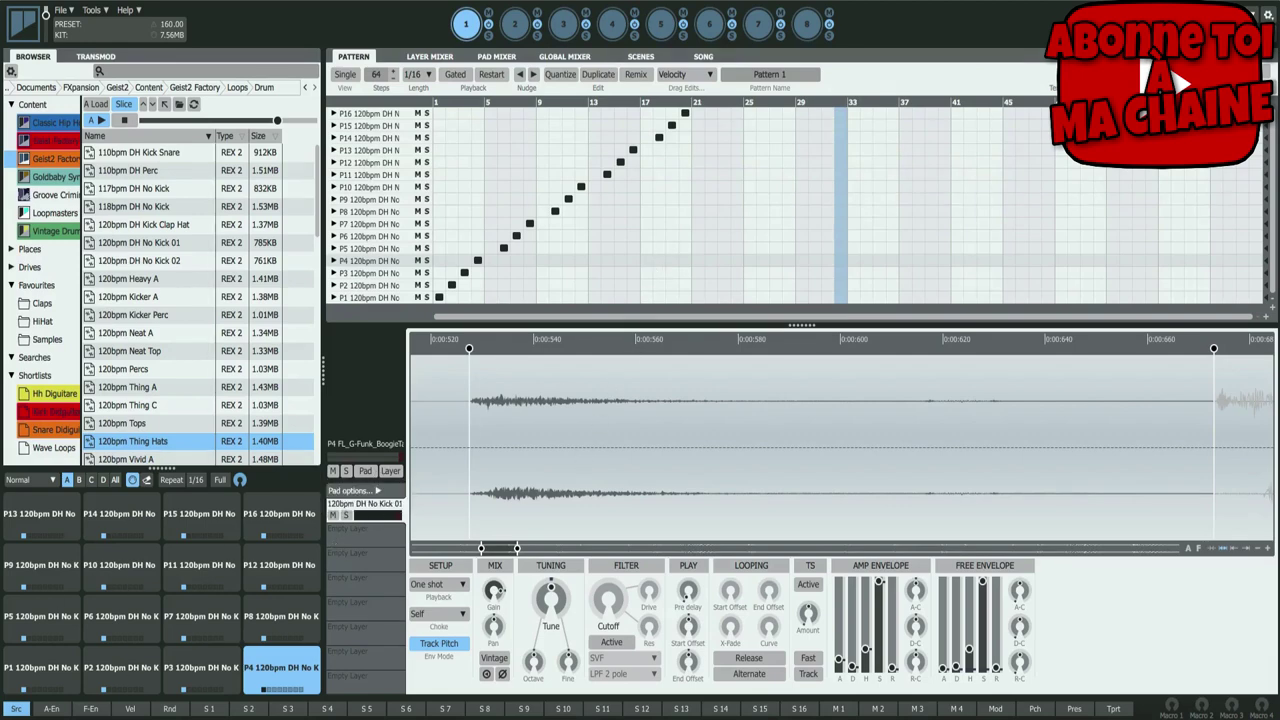
pyautogui.press('space')
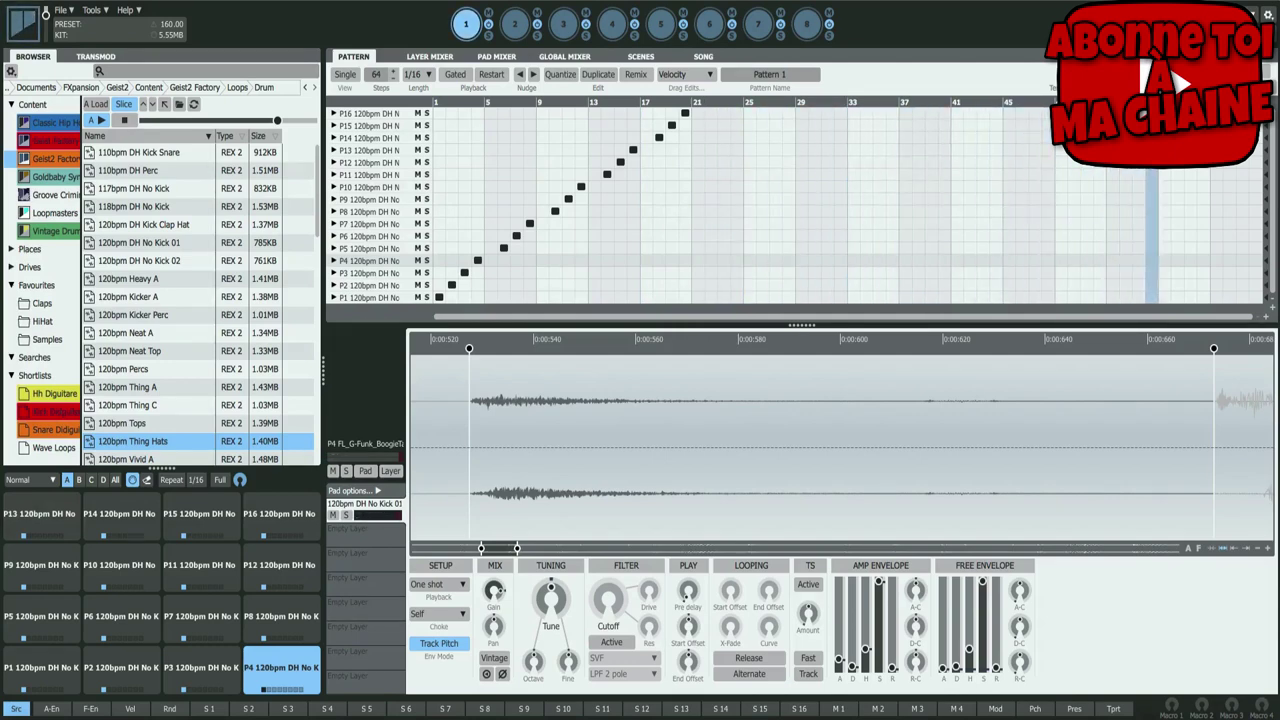
# - Load 120bpm Kicker A, Neat Top and Heavy A in turn into the slicer, committing the Neat Top slices to the pads
pyautogui.doubleClick(151, 297)
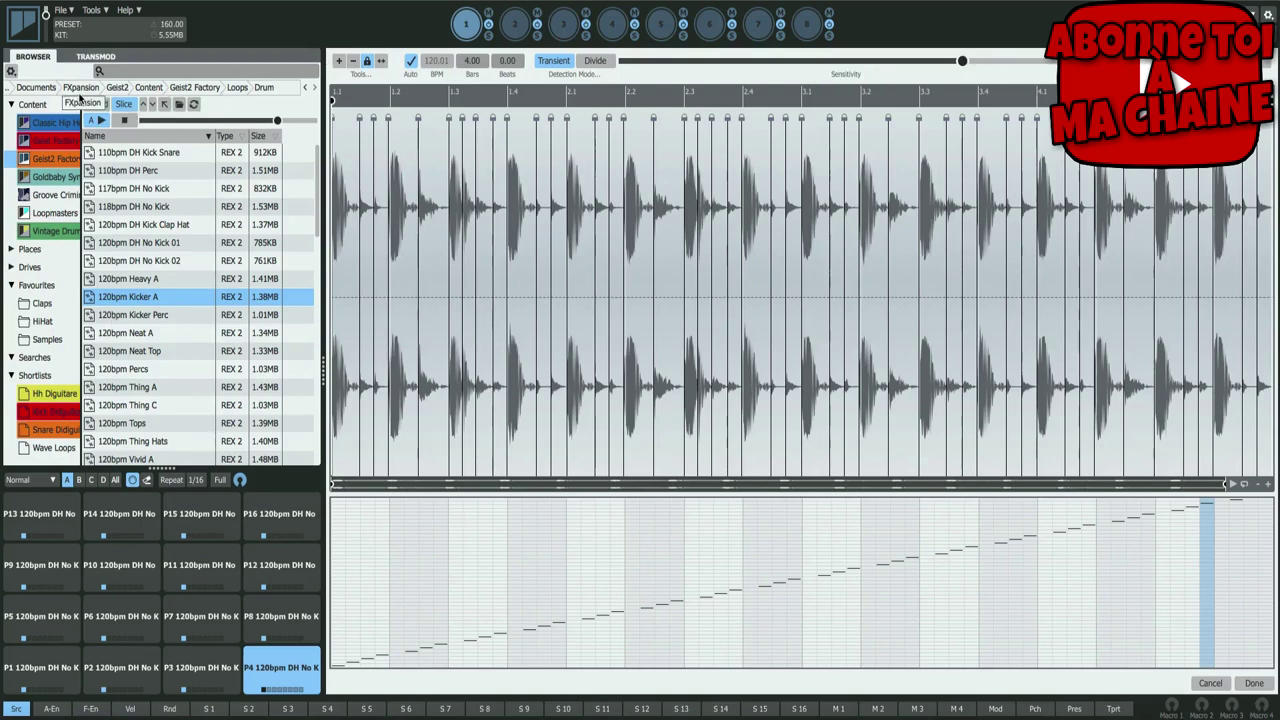
pyautogui.click(127, 350)
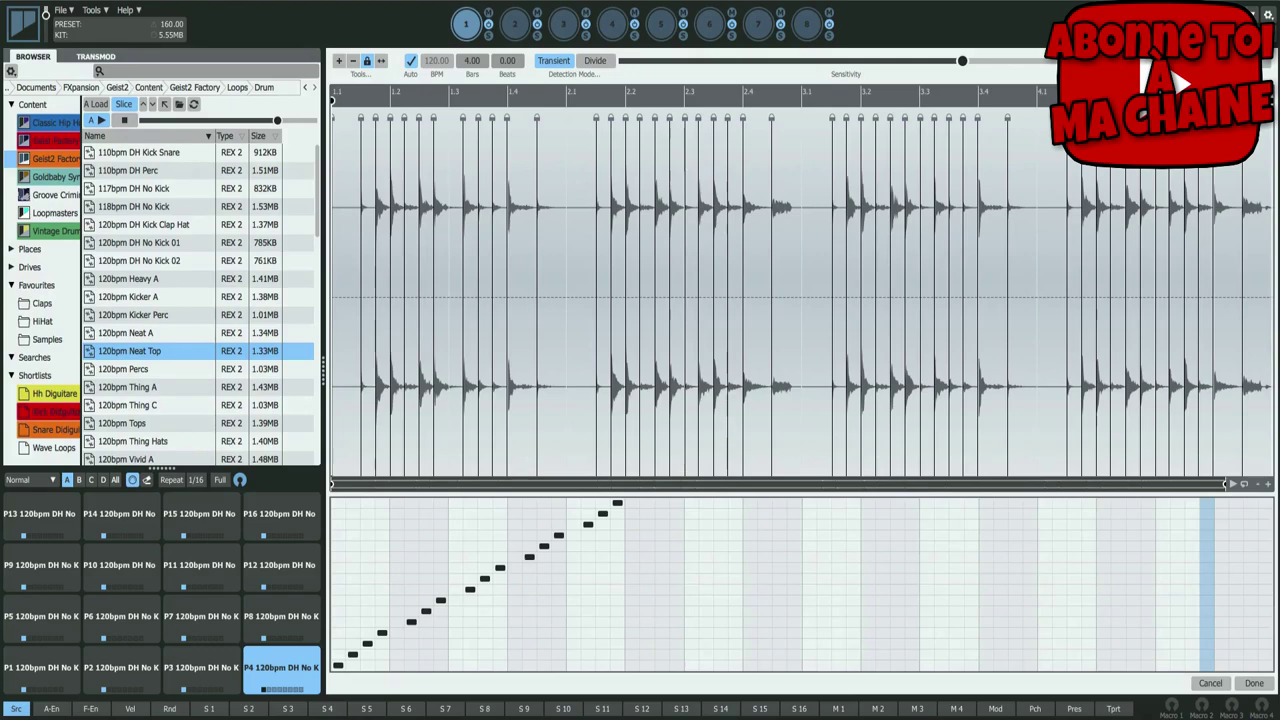
pyautogui.click(1253, 681)
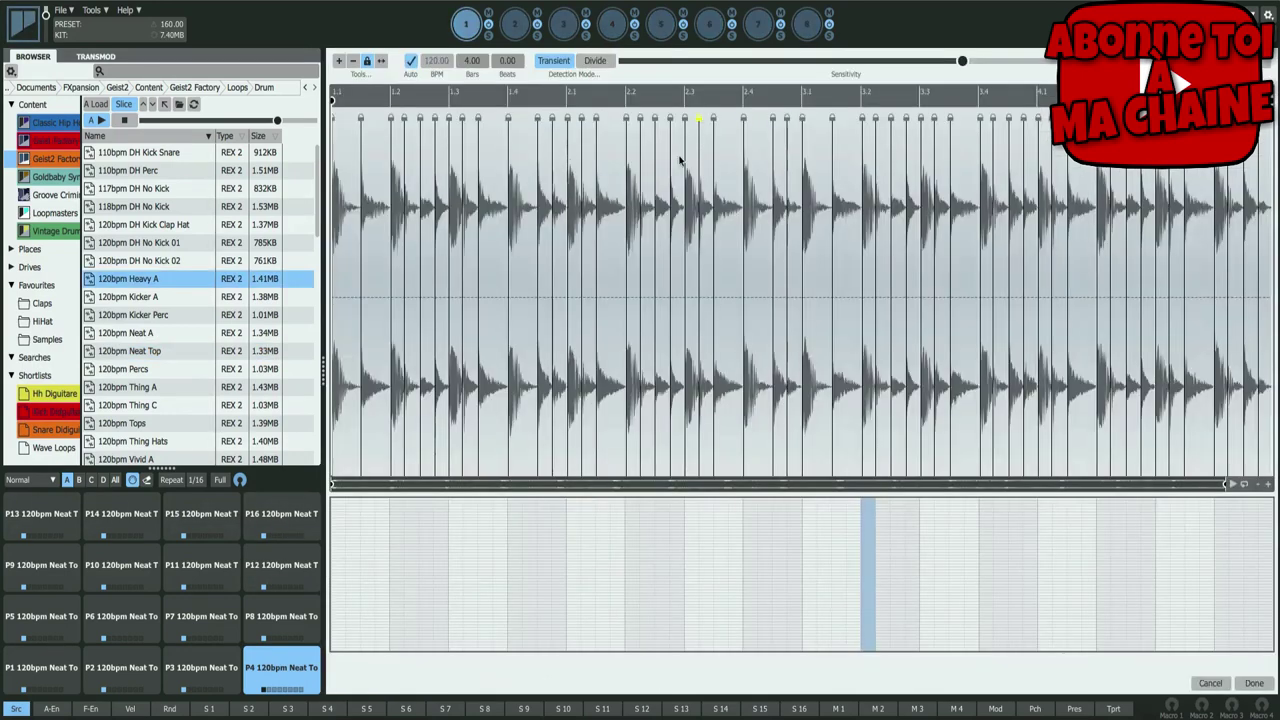
pyautogui.doubleClick(128, 278)
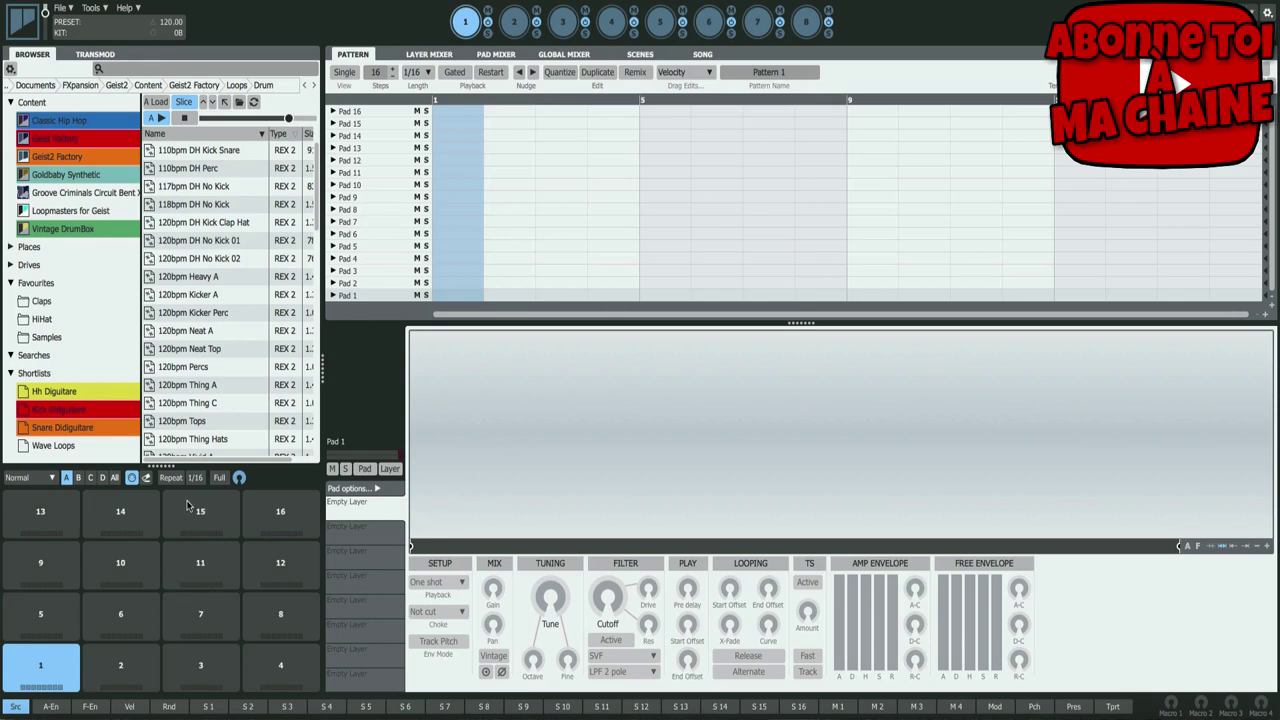
# - Browse the Geist2 Factory presets to the Drum Kits folder inside Kits
pyautogui.click(70, 156)
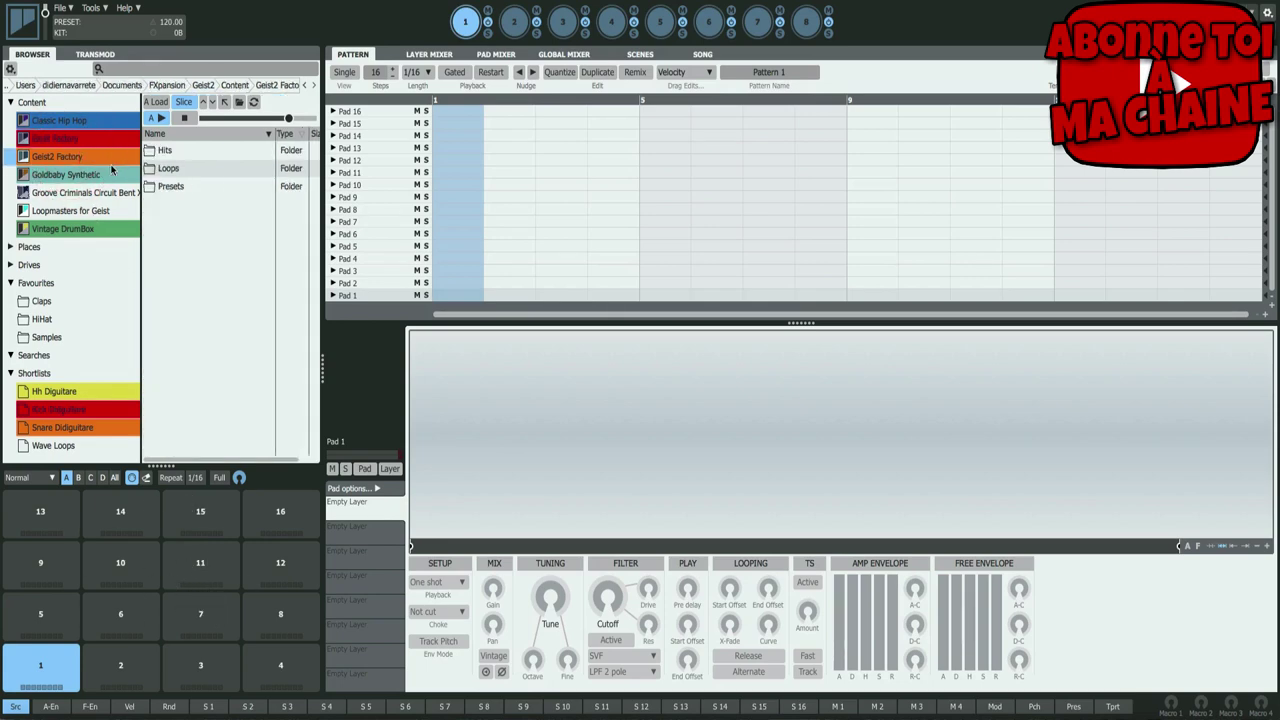
pyautogui.doubleClick(183, 185)
pyautogui.doubleClick(176, 169)
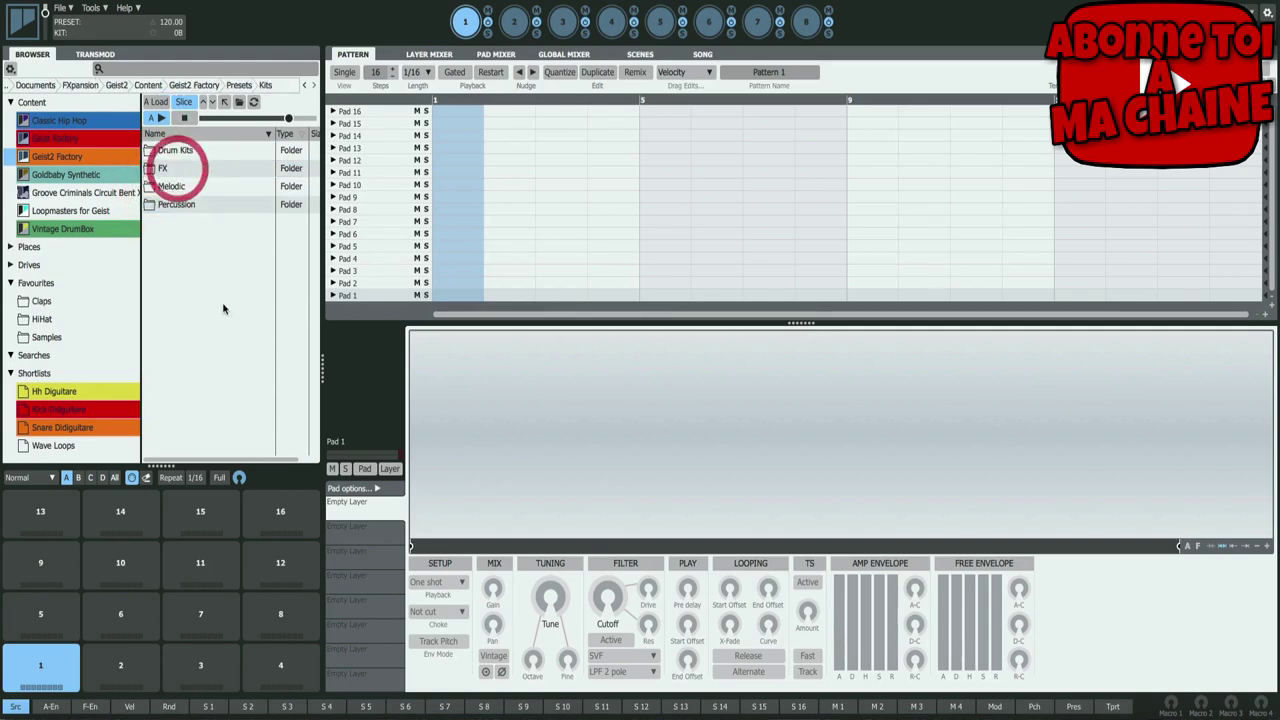
pyautogui.doubleClick(175, 150)
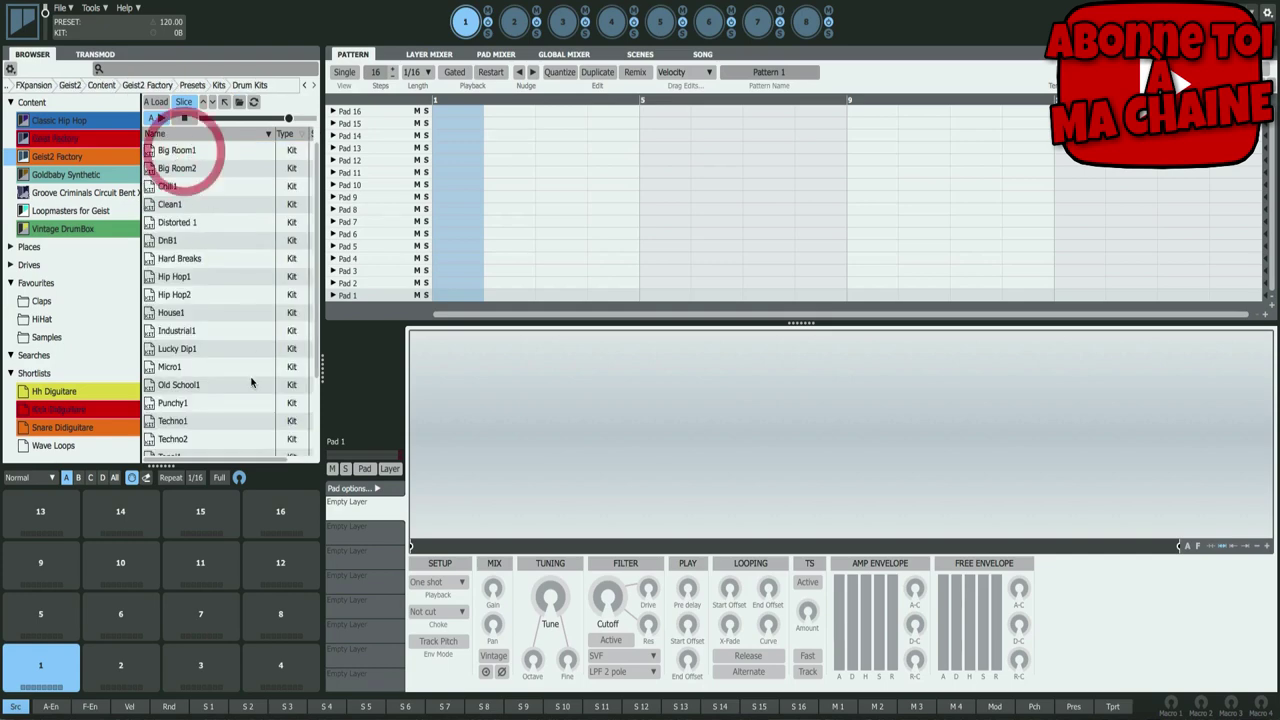
# - Enable automatic loading of browser files and load the Clean1 drum kit onto the pads
pyautogui.click(190, 205)
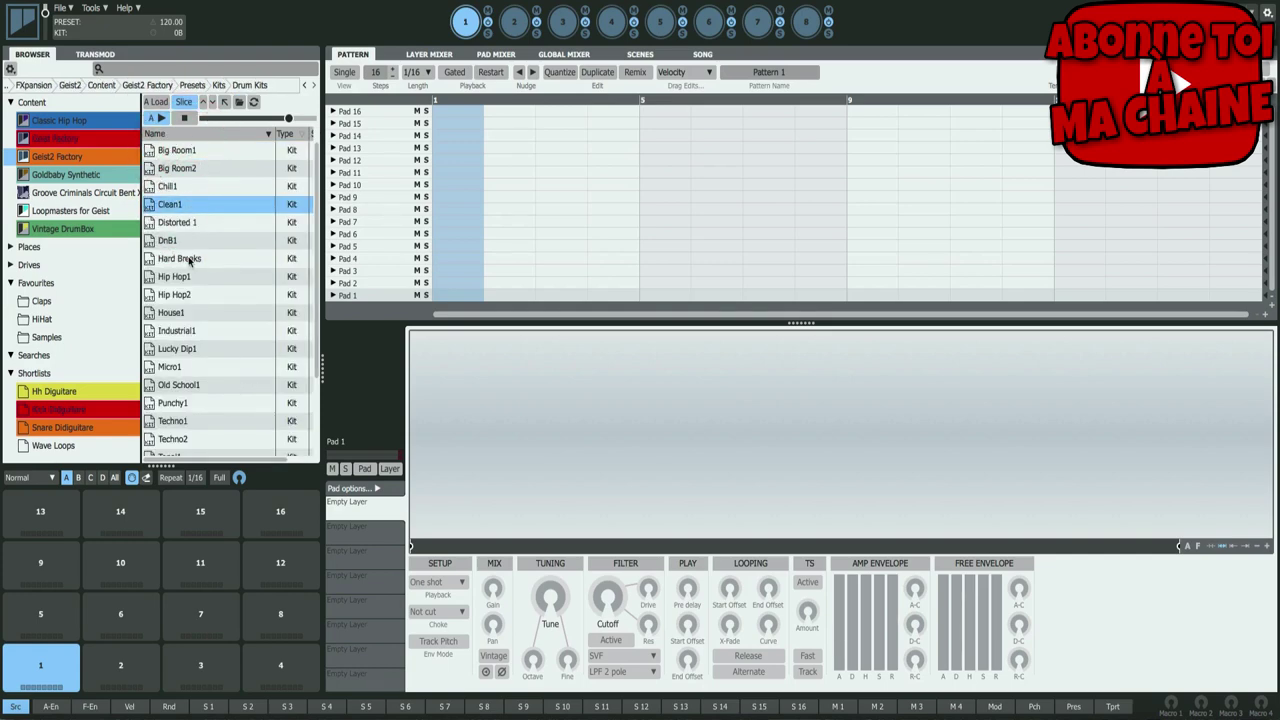
pyautogui.click(158, 103)
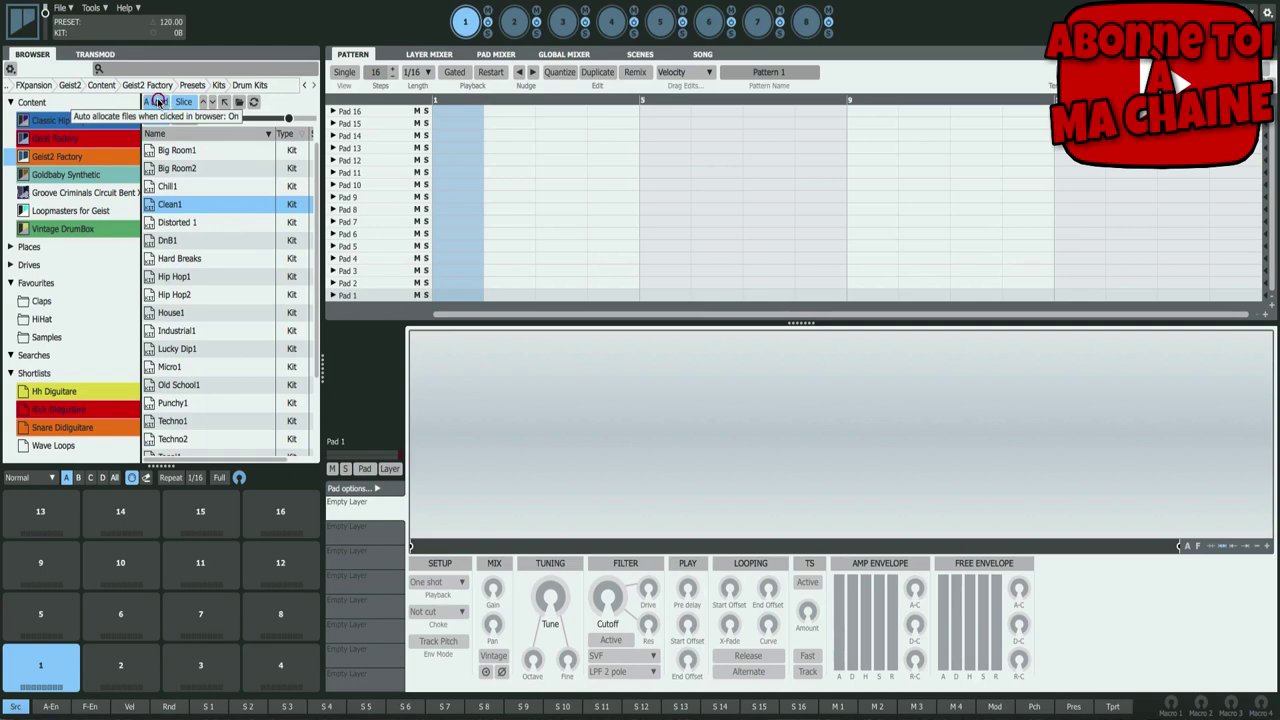
pyautogui.click(166, 206)
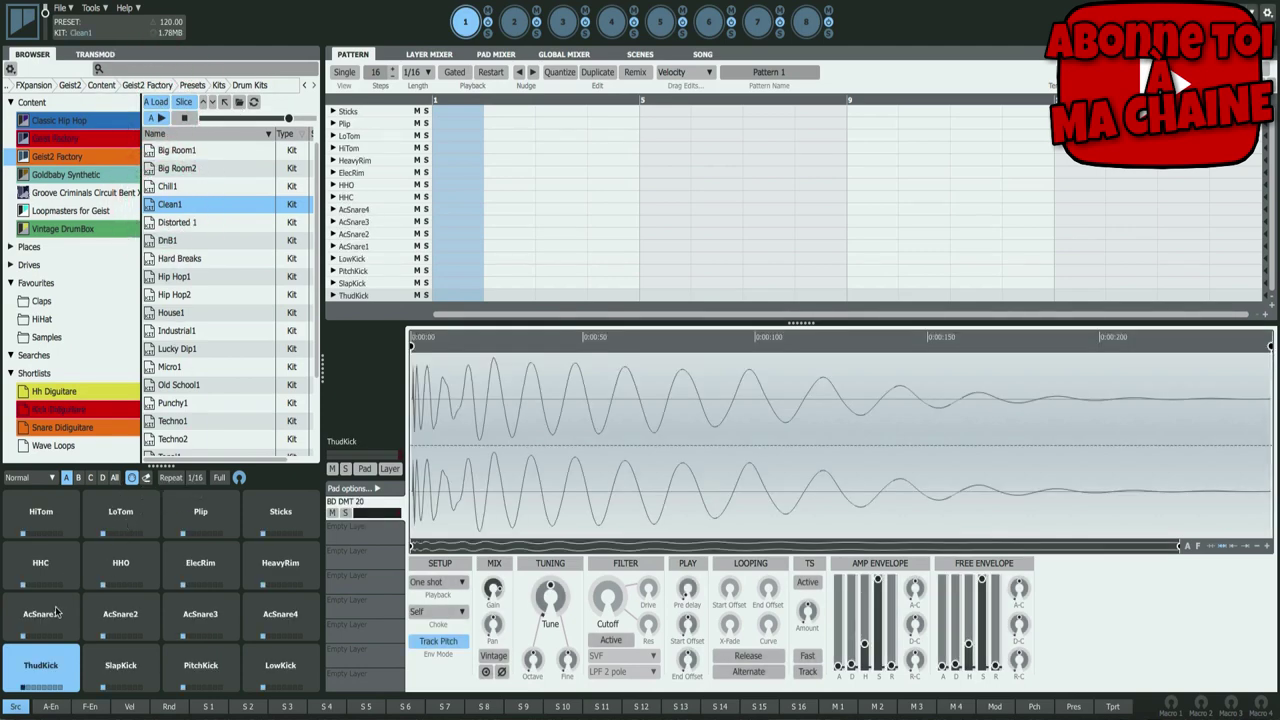
# - Audition the Clean1 kit's kicks, AcSnare4, HeavyRim, Sticks, Plip and both toms, ending on ThudKick
pyautogui.click(50, 668)
pyautogui.click(130, 664)
pyautogui.click(205, 668)
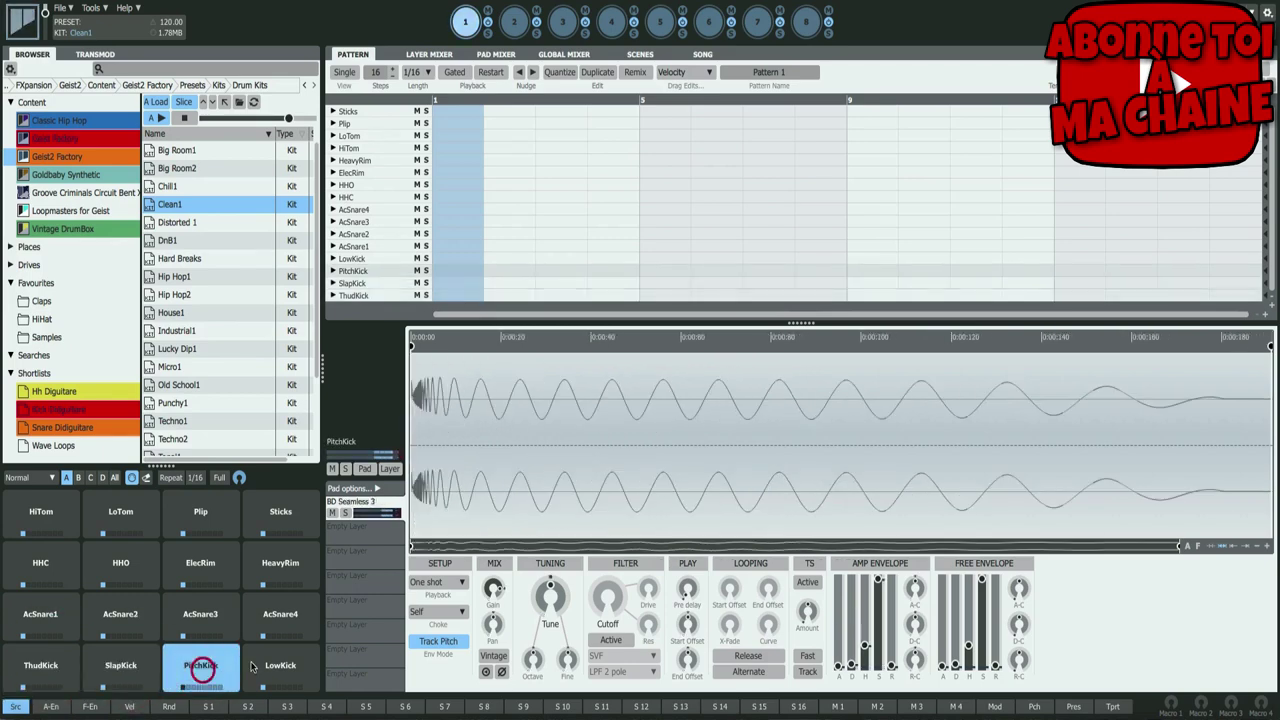
pyautogui.click(272, 668)
pyautogui.click(280, 614)
pyautogui.click(281, 565)
pyautogui.click(280, 517)
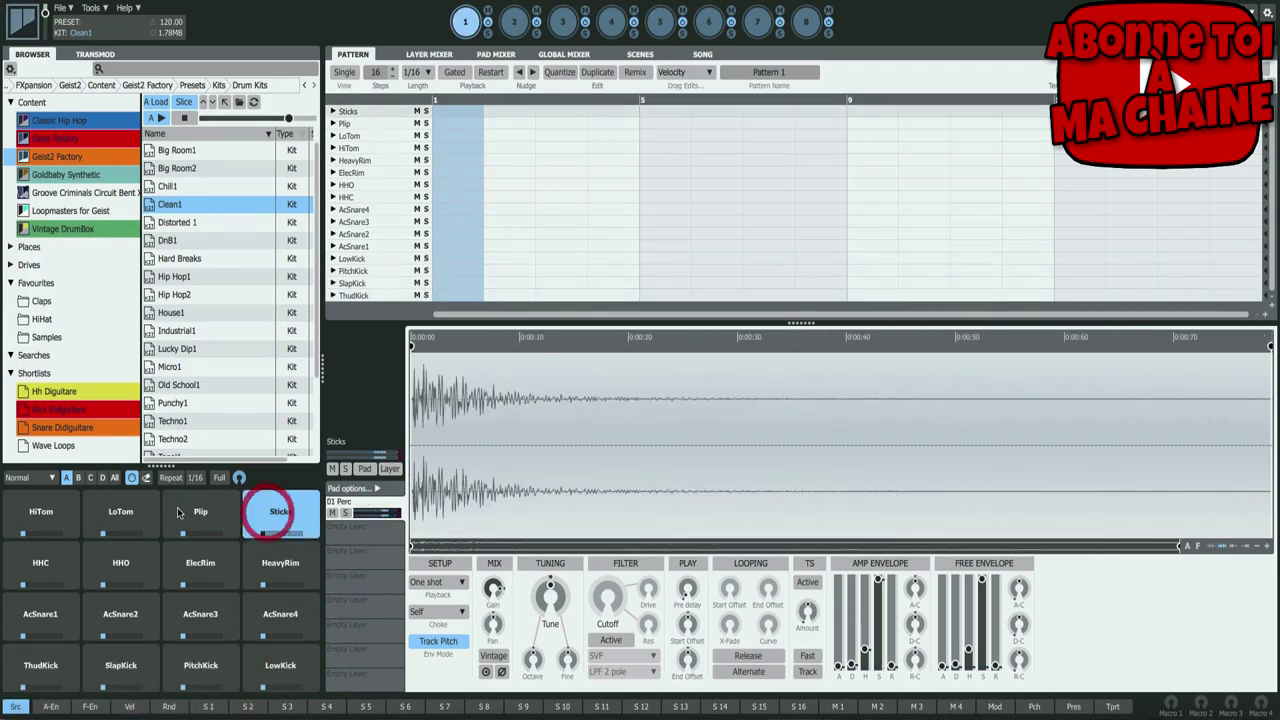
pyautogui.click(200, 515)
pyautogui.click(122, 515)
pyautogui.click(42, 515)
pyautogui.click(52, 662)
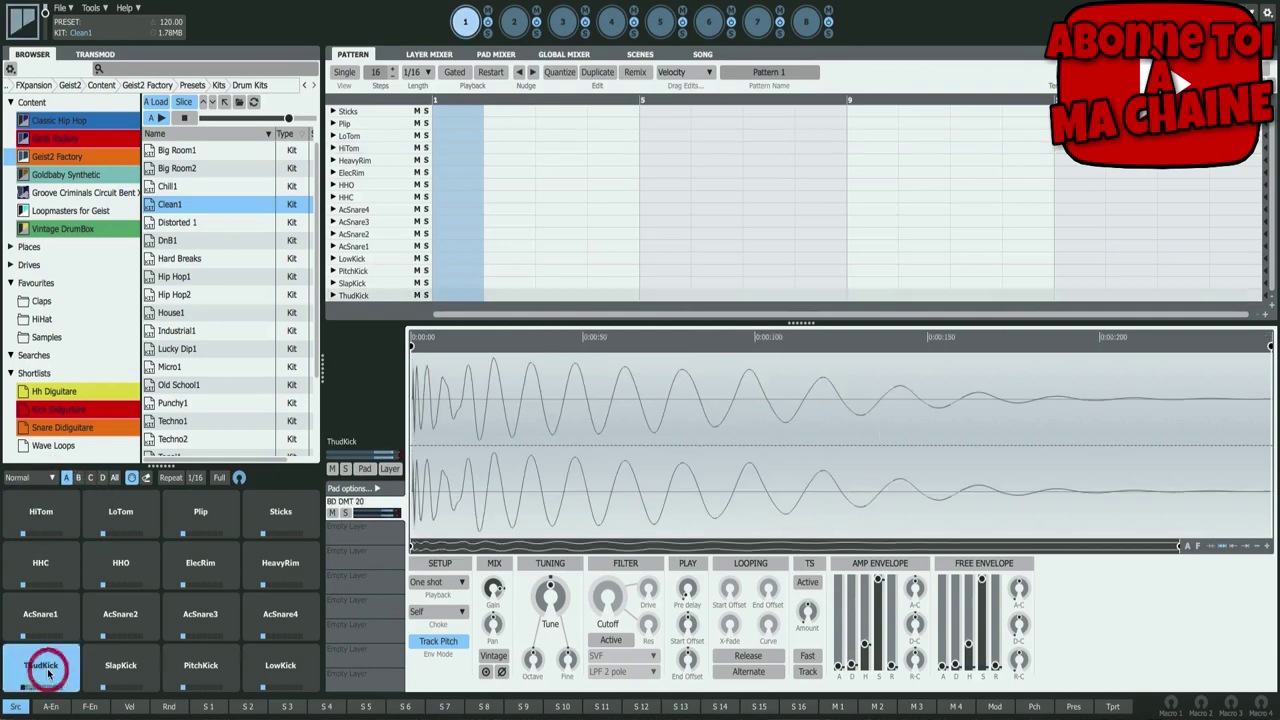
# - Load the DnB1 drum kit and audition its Kick1 to Kick4 pads
pyautogui.doubleClick(170, 241)
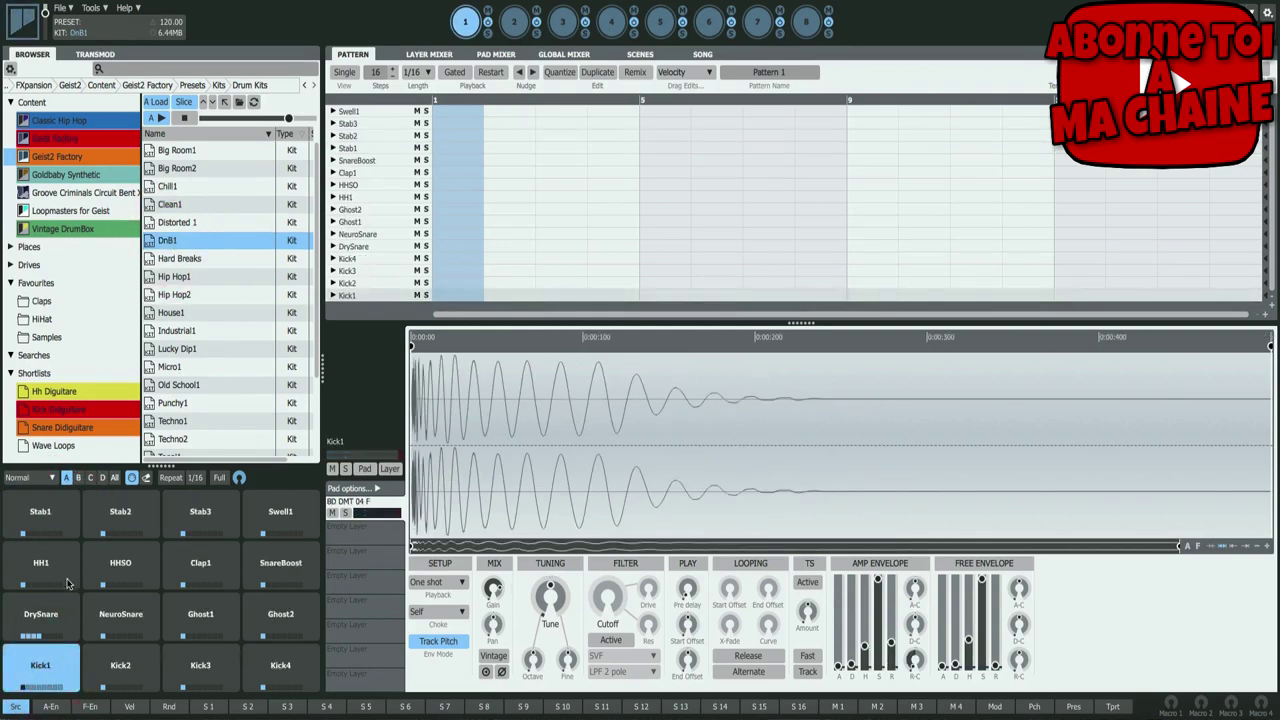
pyautogui.click(48, 660)
pyautogui.click(120, 665)
pyautogui.click(210, 677)
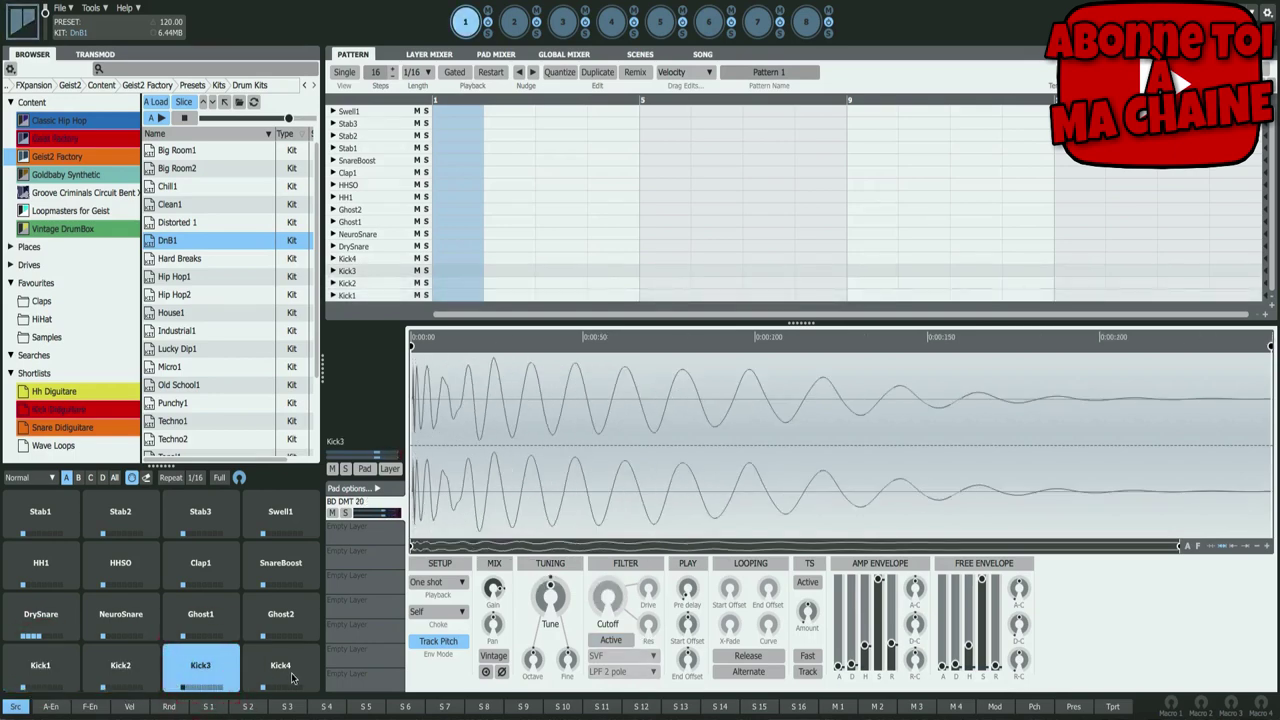
pyautogui.click(283, 673)
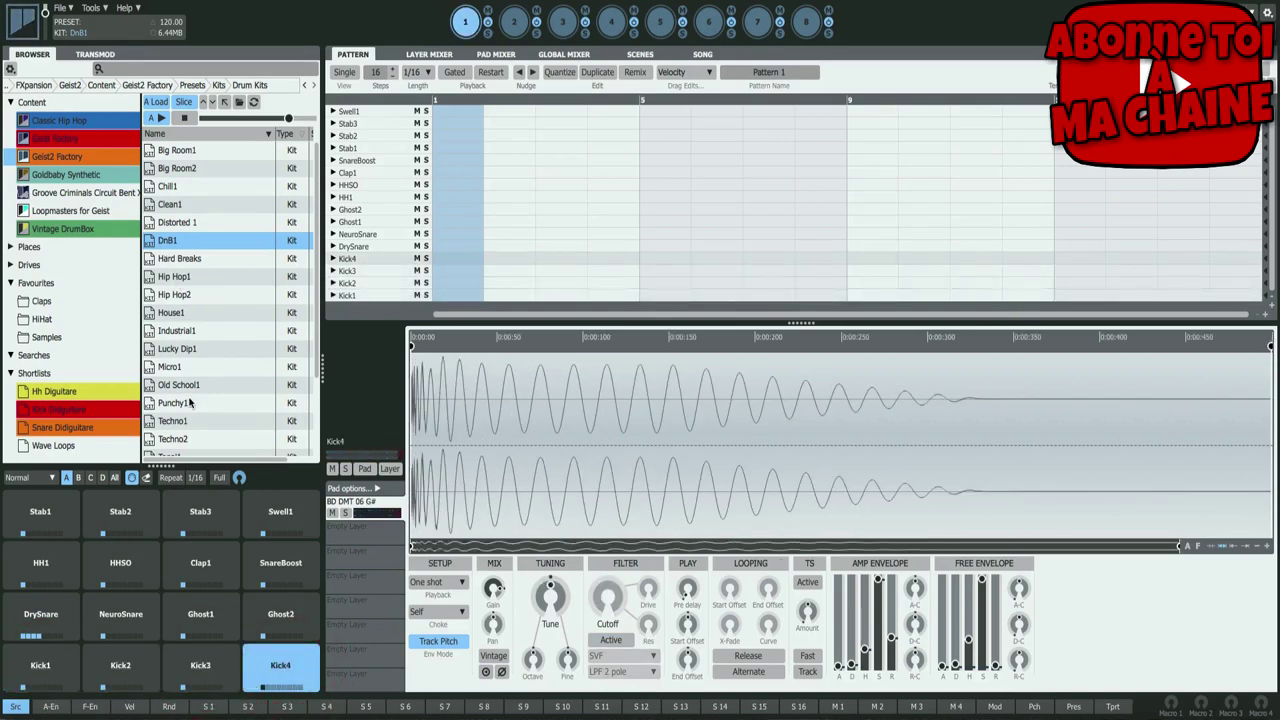
# - Load the Clean1 kit again and audition ThudKick, PitchKick, LowKick and AcSnare1 to AcSnare4
pyautogui.doubleClick(181, 206)
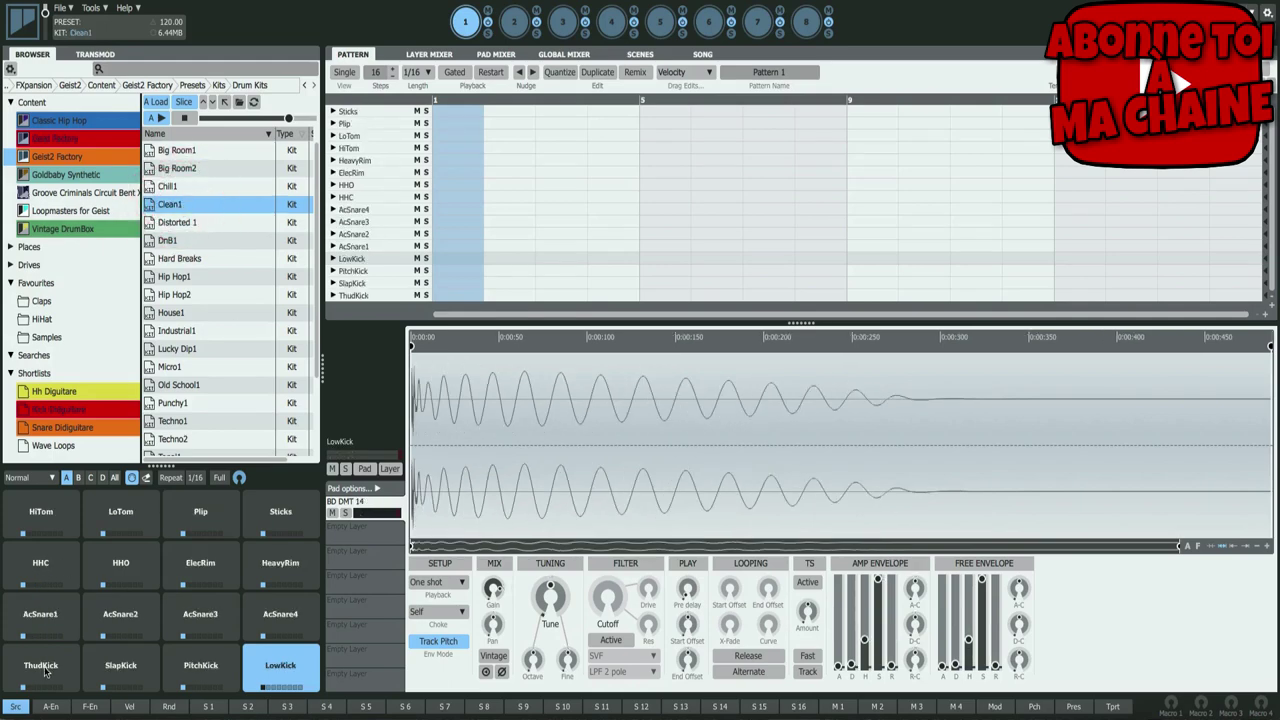
pyautogui.click(43, 670)
pyautogui.click(200, 670)
pyautogui.click(285, 672)
pyautogui.click(45, 615)
pyautogui.click(122, 615)
pyautogui.click(200, 615)
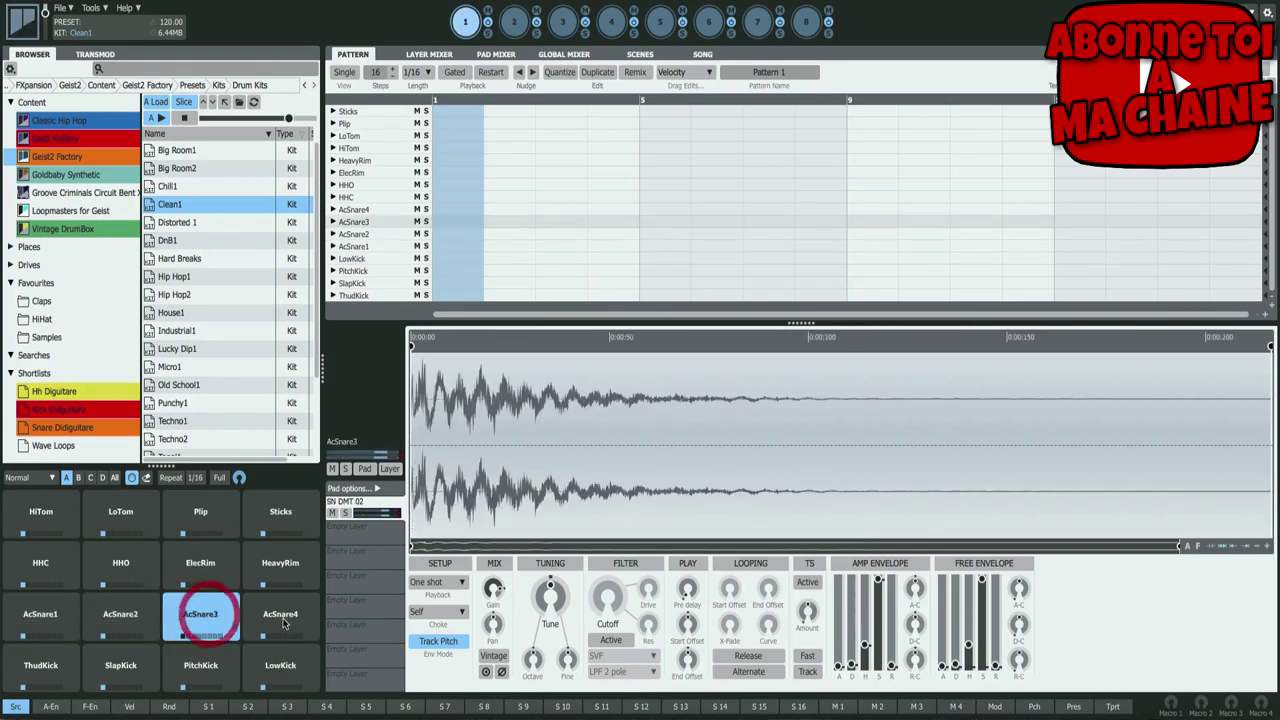
pyautogui.click(283, 623)
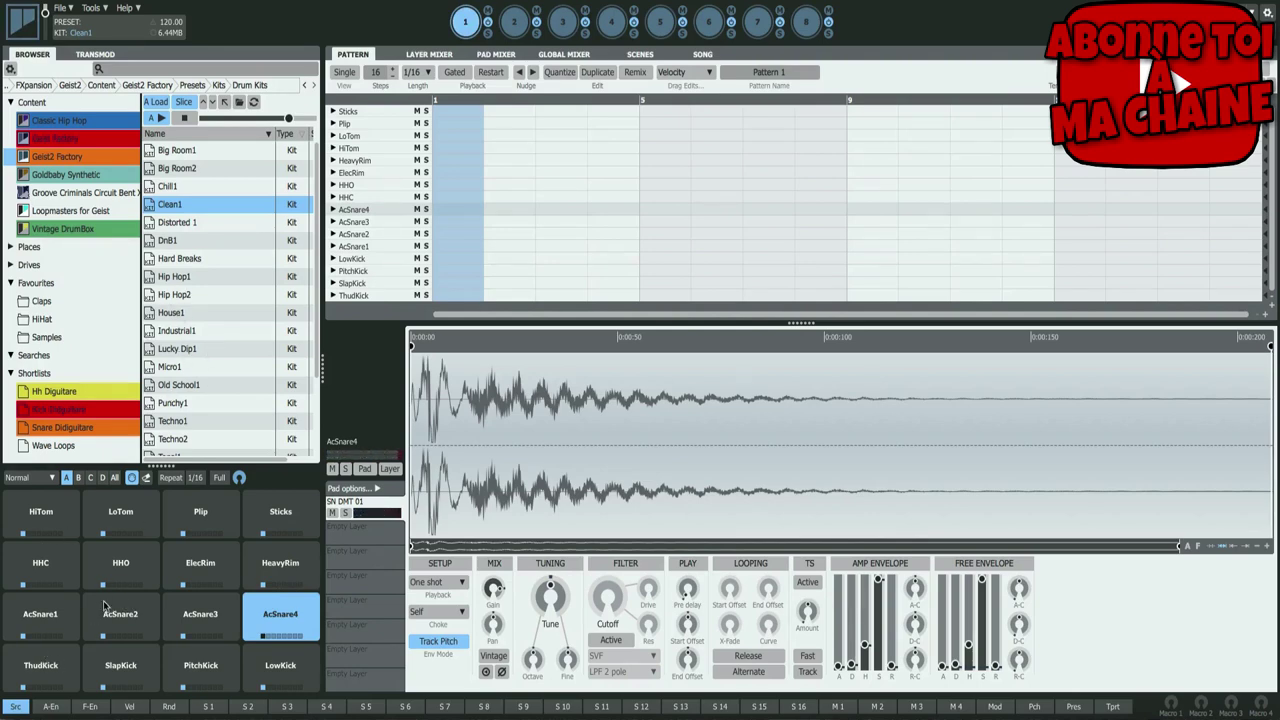
# - Compare the ThudKick, SlapKick, PitchKick and LowKick pads by ear, returning to ThudKick
pyautogui.click(41, 668)
pyautogui.click(124, 658)
pyautogui.click(194, 672)
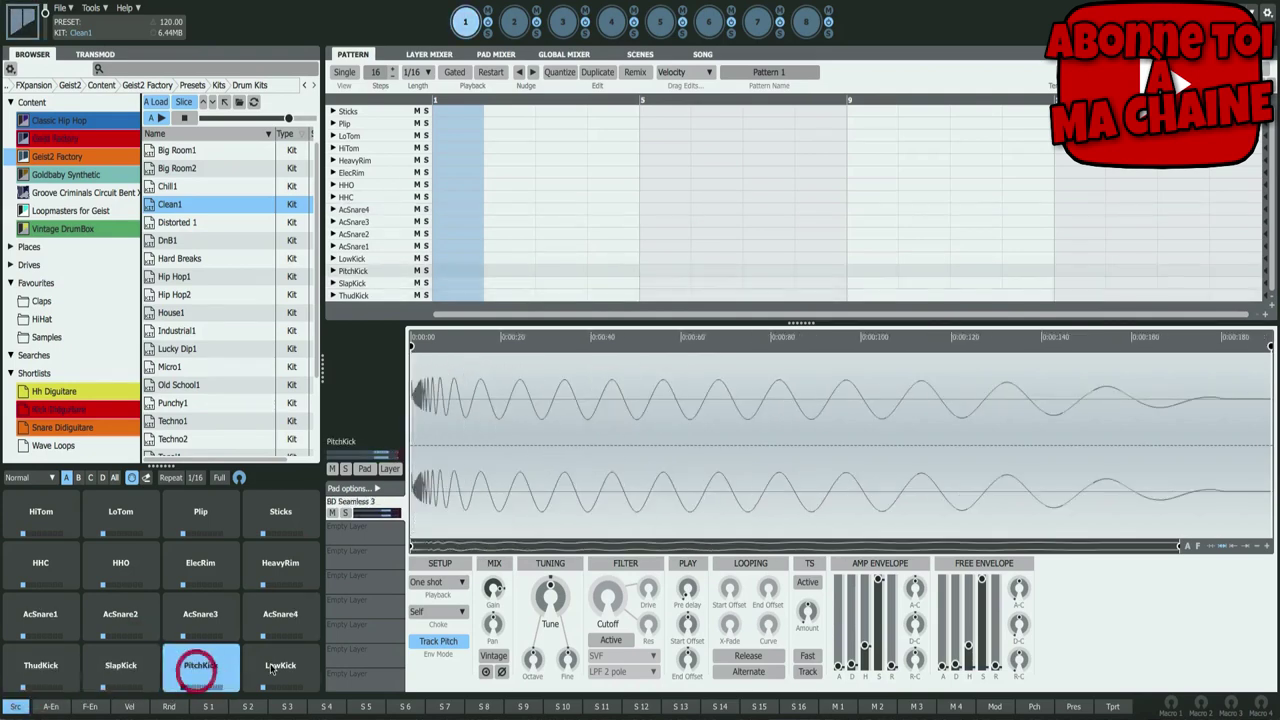
pyautogui.click(272, 663)
pyautogui.click(42, 668)
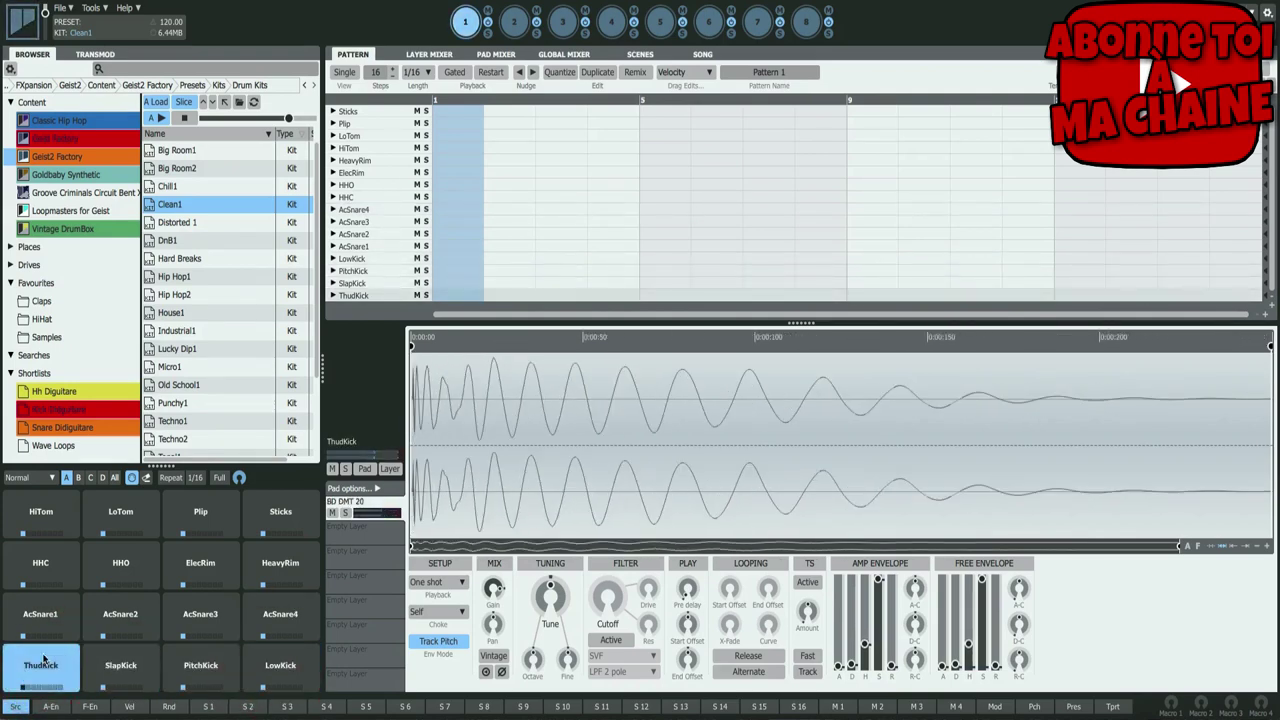
# - Lock the ThudKick pad and select the SlapKick pad
pyautogui.rightClick(44, 657)
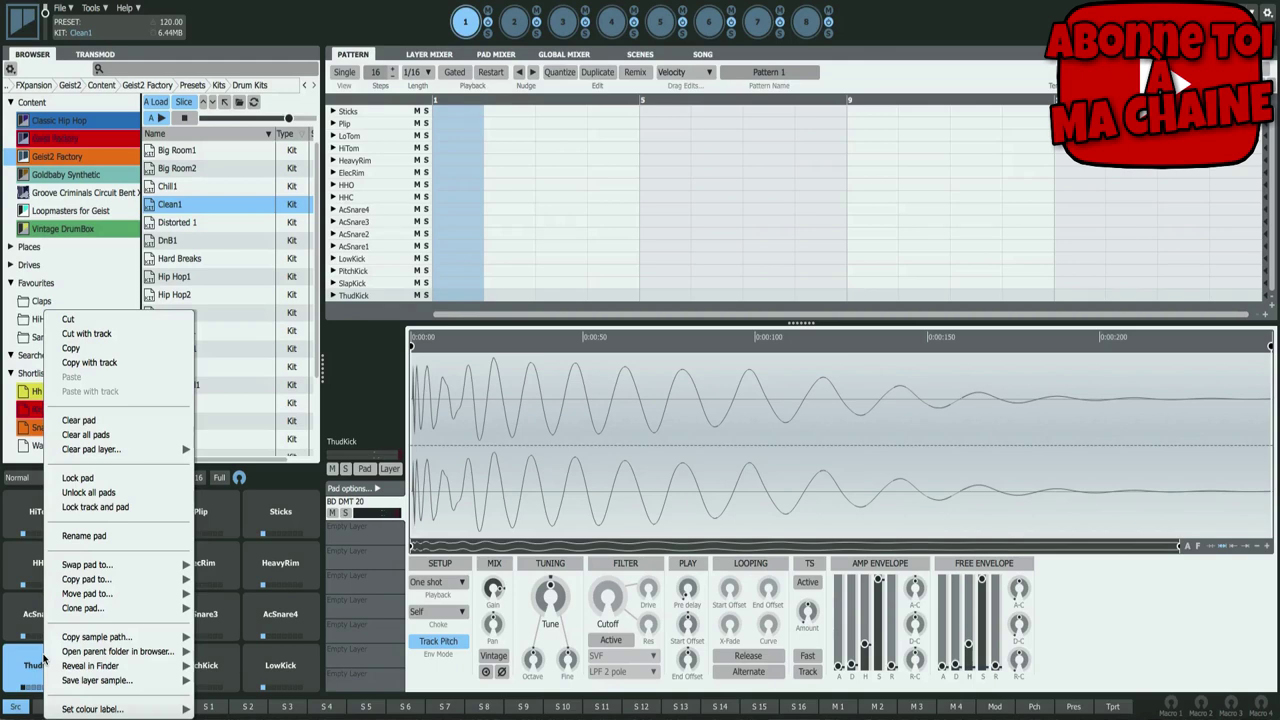
pyautogui.click(130, 482)
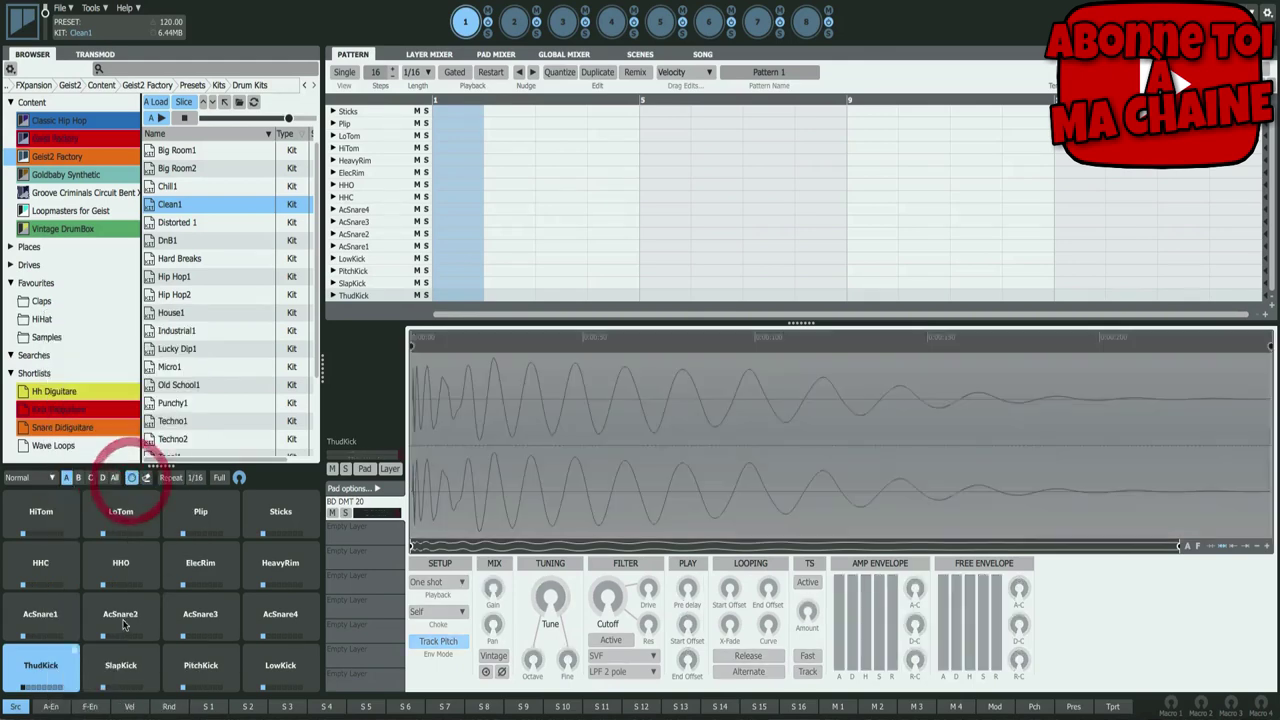
pyautogui.click(150, 674)
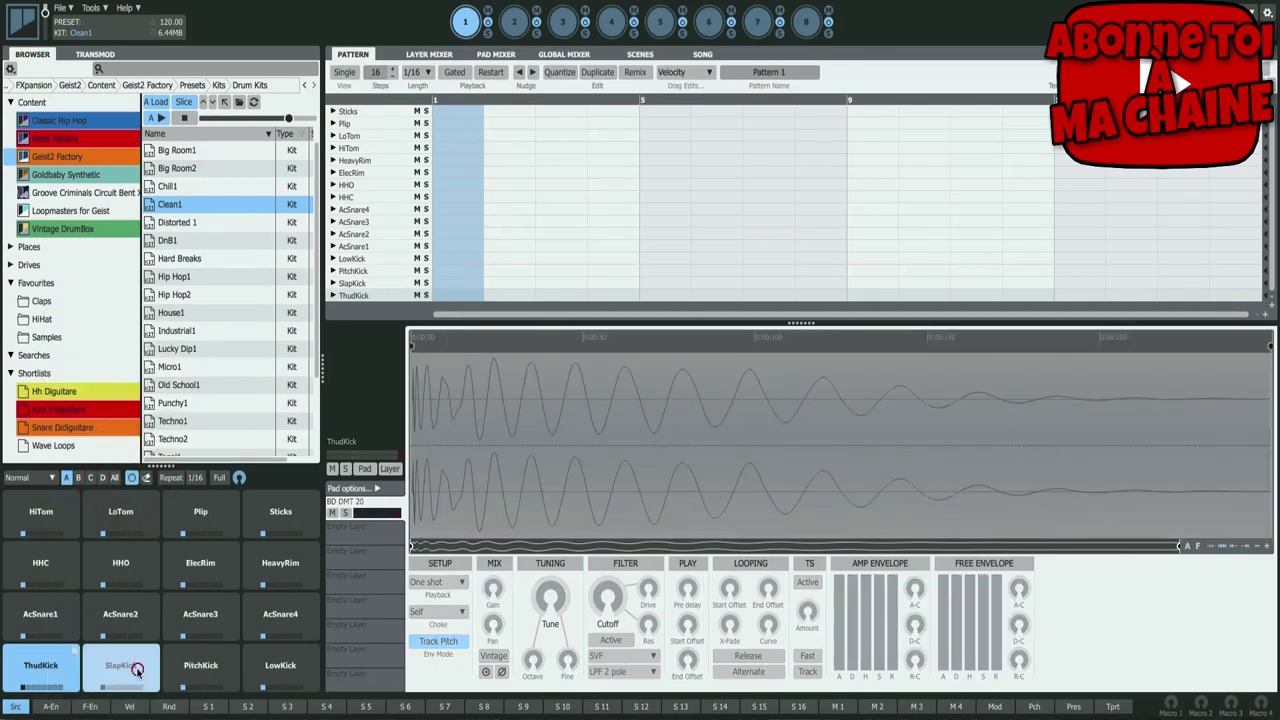
# - Lock the SlapKick, PitchKick and LowKick pads
pyautogui.rightClick(150, 674)
pyautogui.click(227, 487)
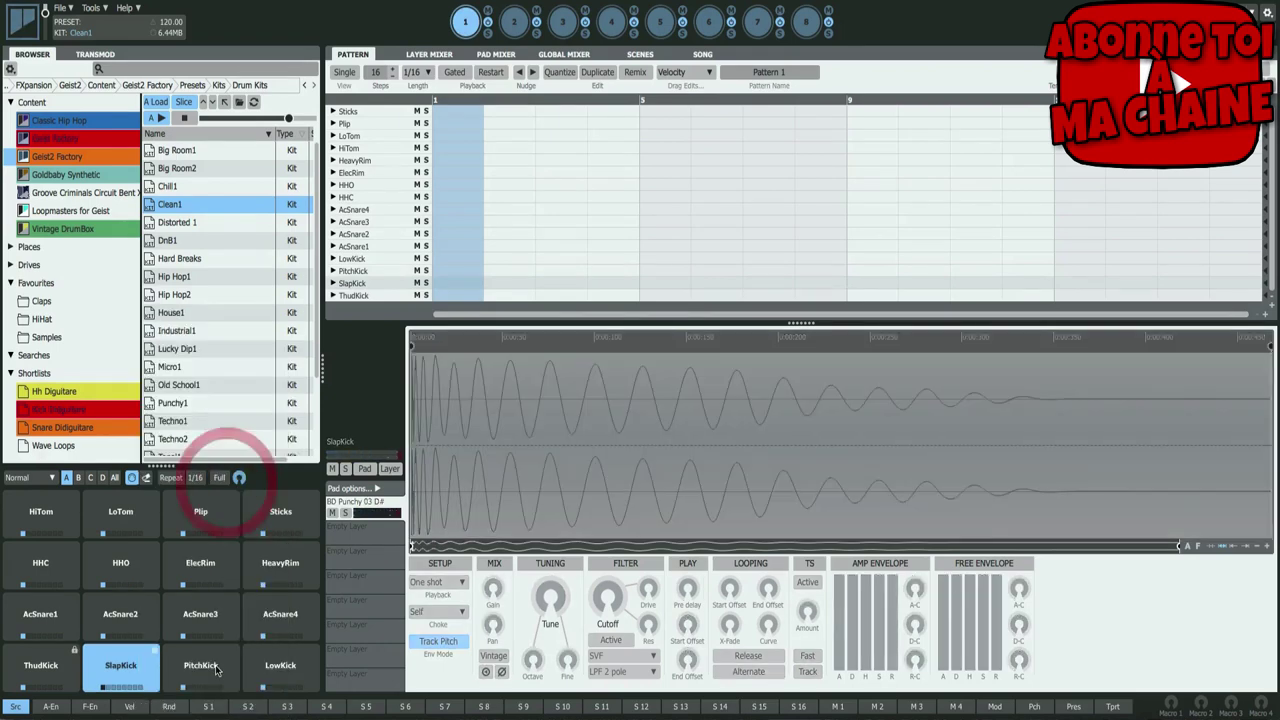
pyautogui.click(210, 662)
pyautogui.rightClick(210, 662)
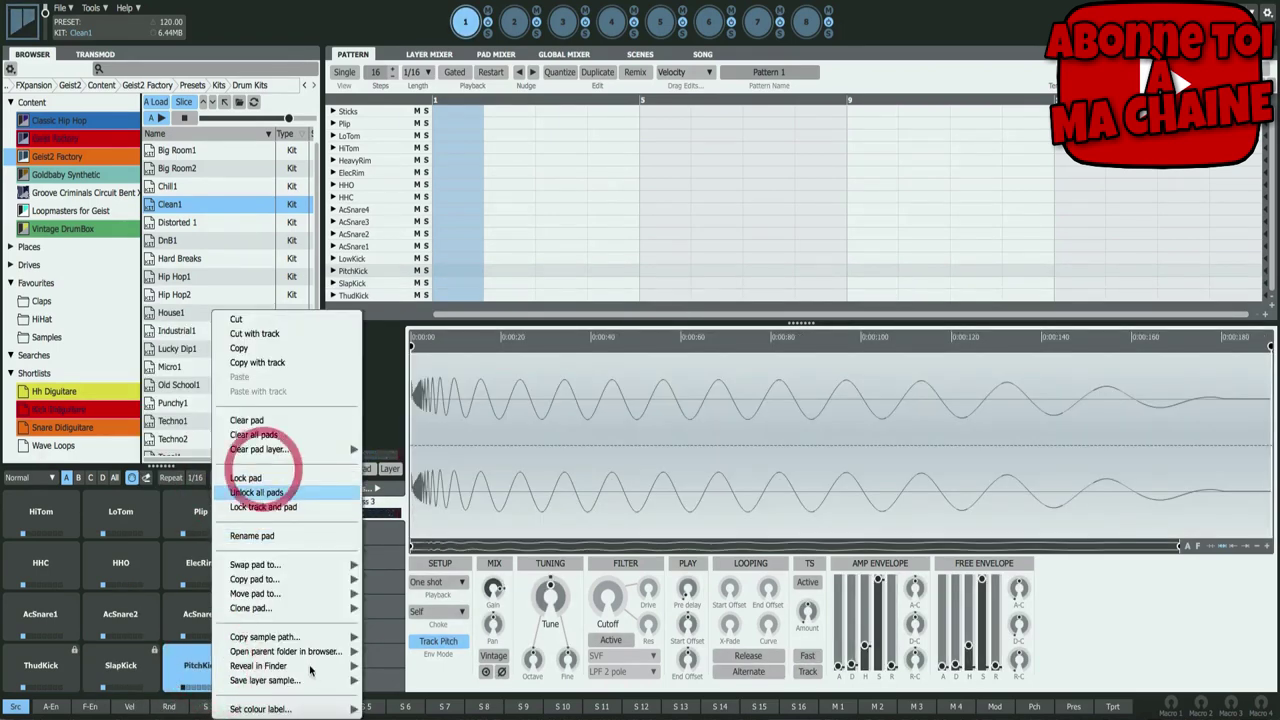
pyautogui.click(276, 480)
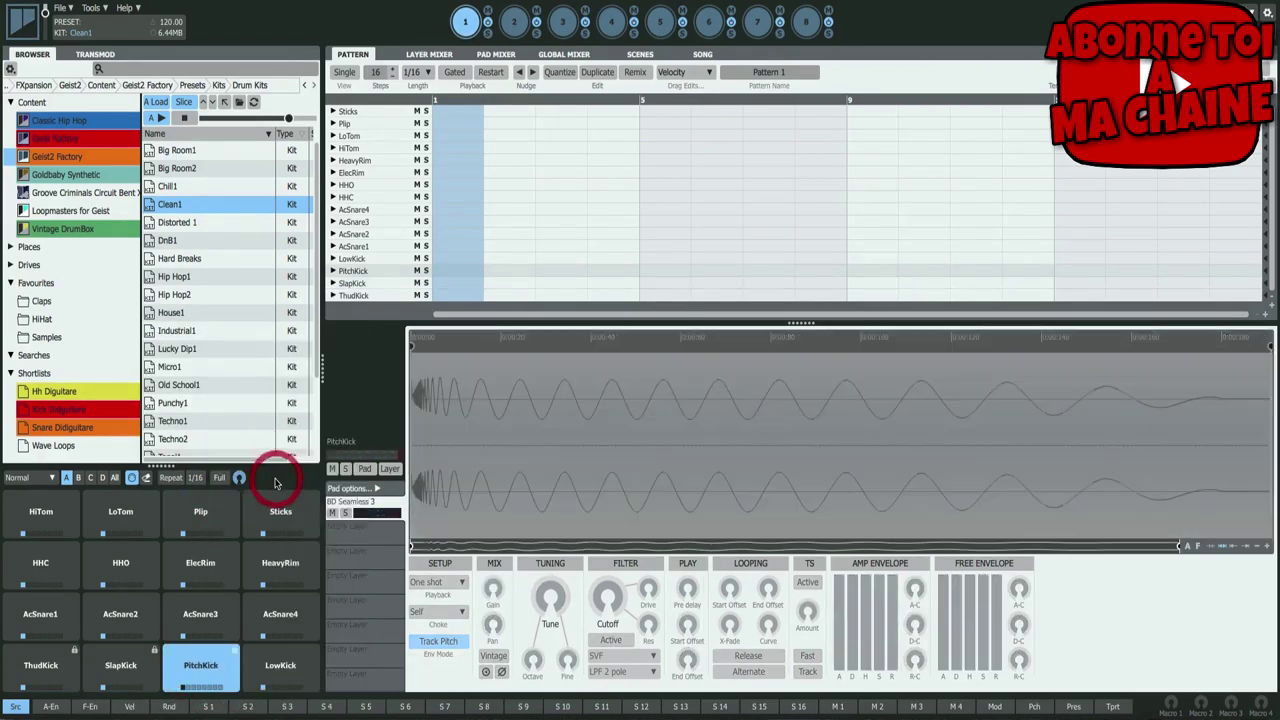
pyautogui.click(270, 672)
pyautogui.rightClick(270, 672)
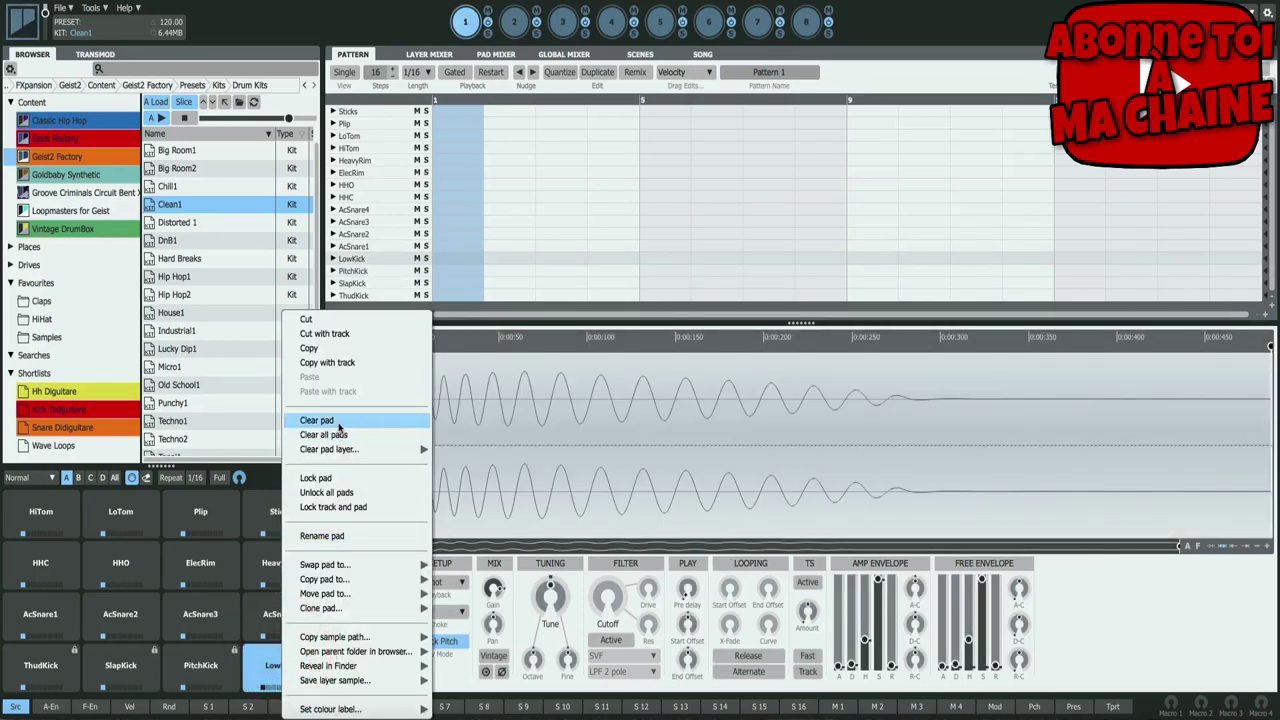
pyautogui.click(330, 478)
# - Load the DnB1 drum kit and audition the locked ThudKick, SlapKick, PitchKick and LowKick pads
pyautogui.click(62, 670)
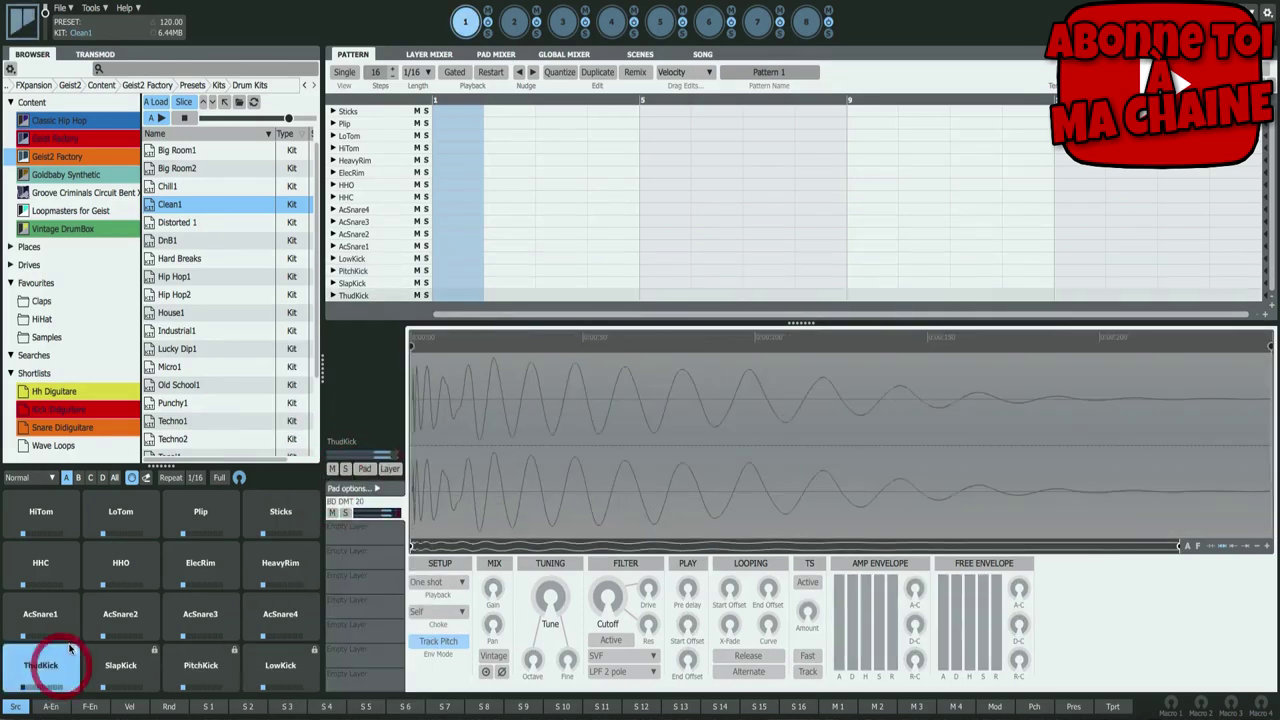
pyautogui.doubleClick(167, 241)
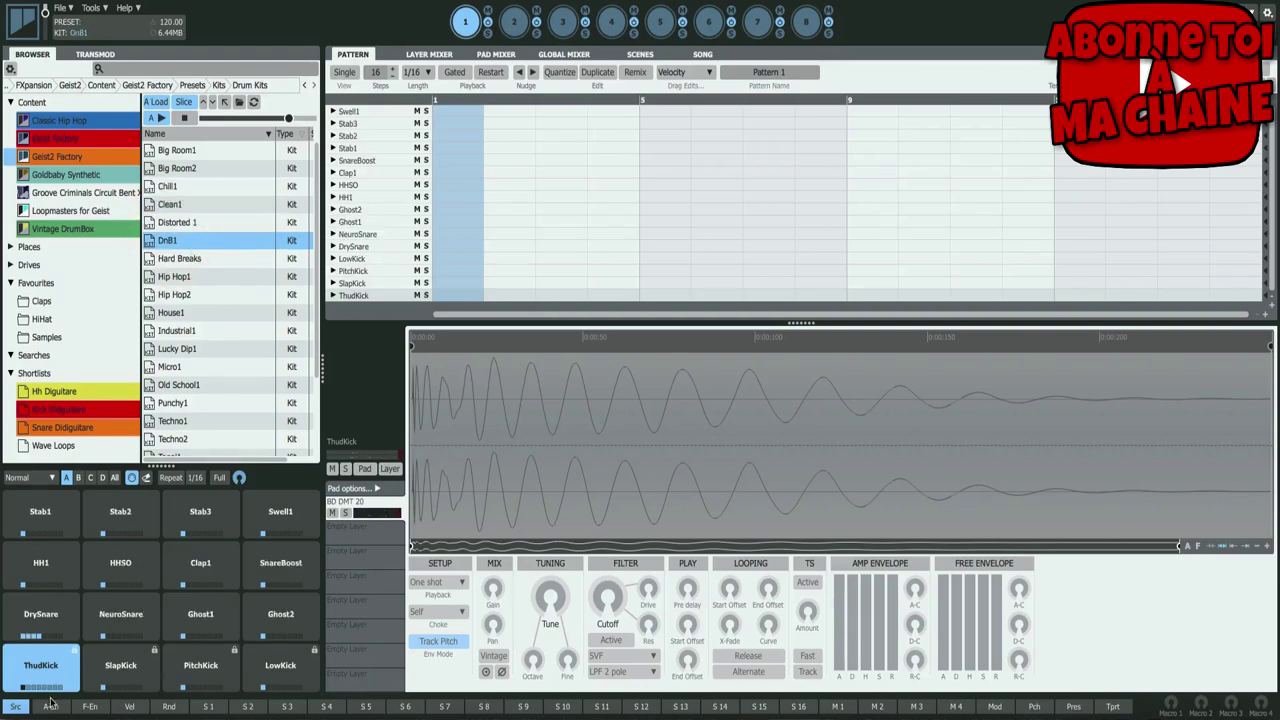
pyautogui.click(118, 668)
pyautogui.click(189, 672)
pyautogui.click(274, 667)
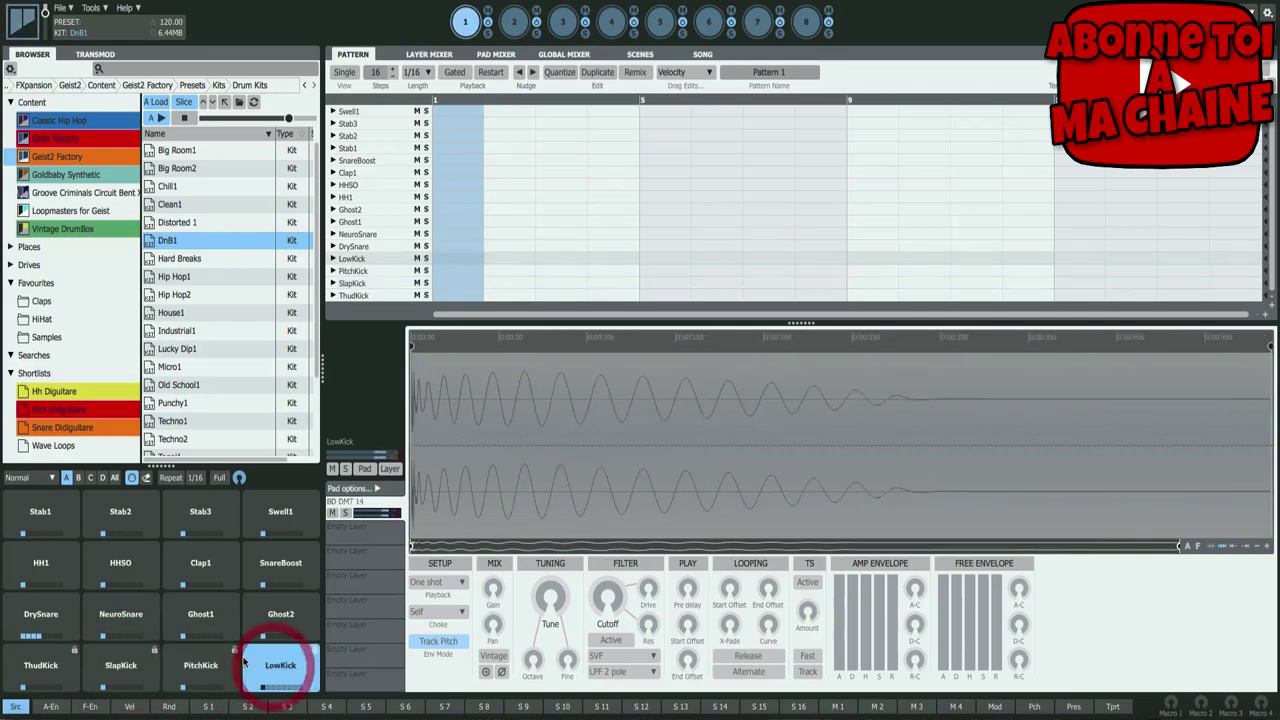
# - Audition the DrySnare, NeuroSnare, Ghost1 and Ghost2 pads, select all four together and lock them
pyautogui.click(38, 617)
pyautogui.press('Right')
pyautogui.press('Right')
pyautogui.press('Right')
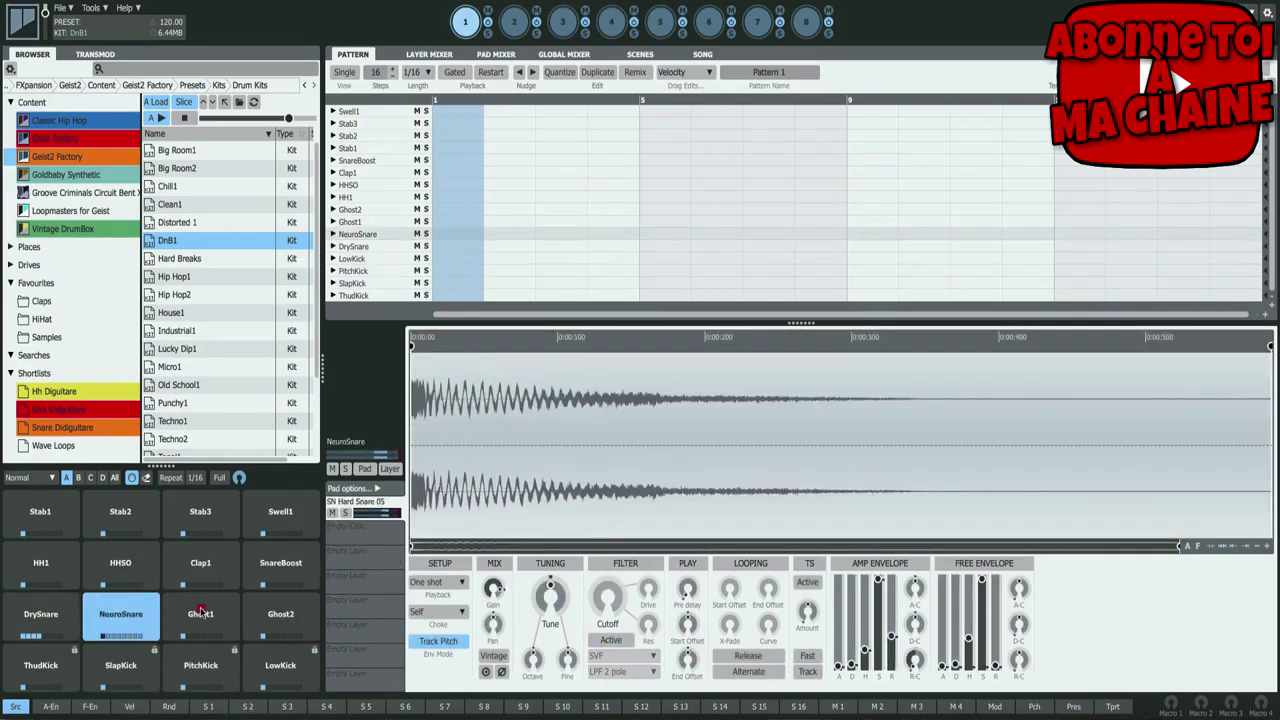
pyautogui.click(59, 617)
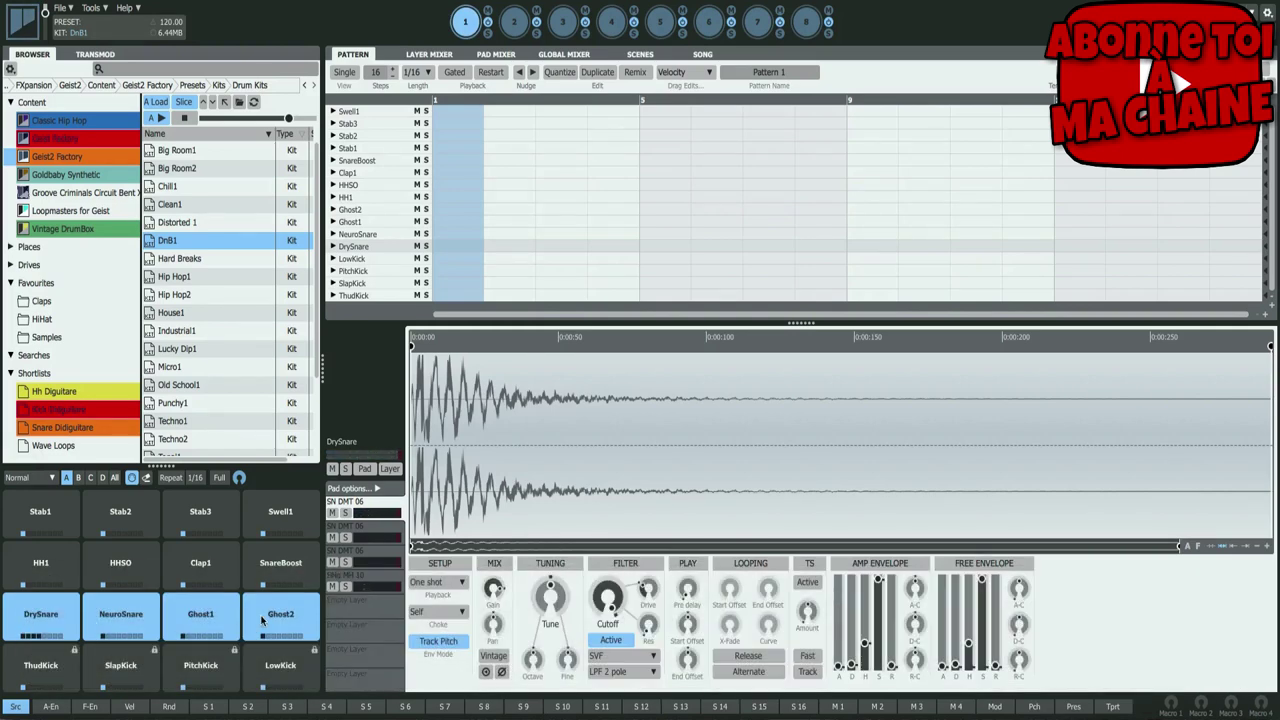
pyautogui.rightClick(45, 617)
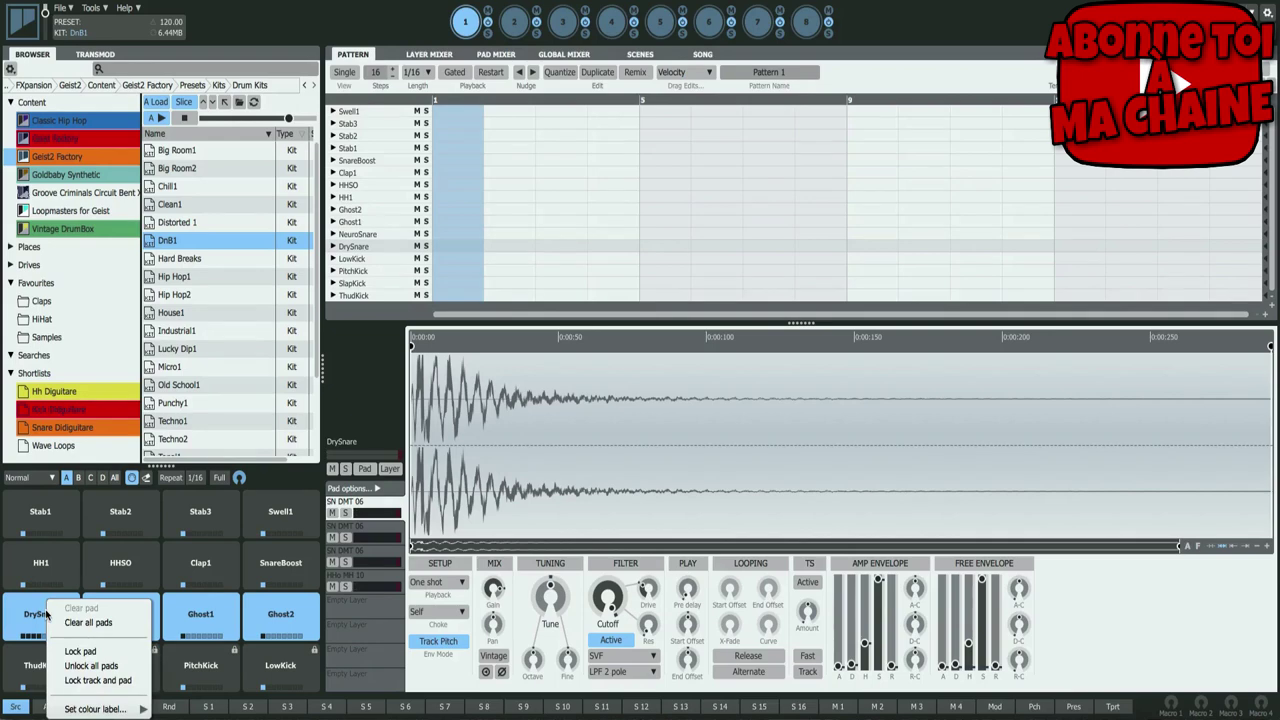
pyautogui.click(96, 651)
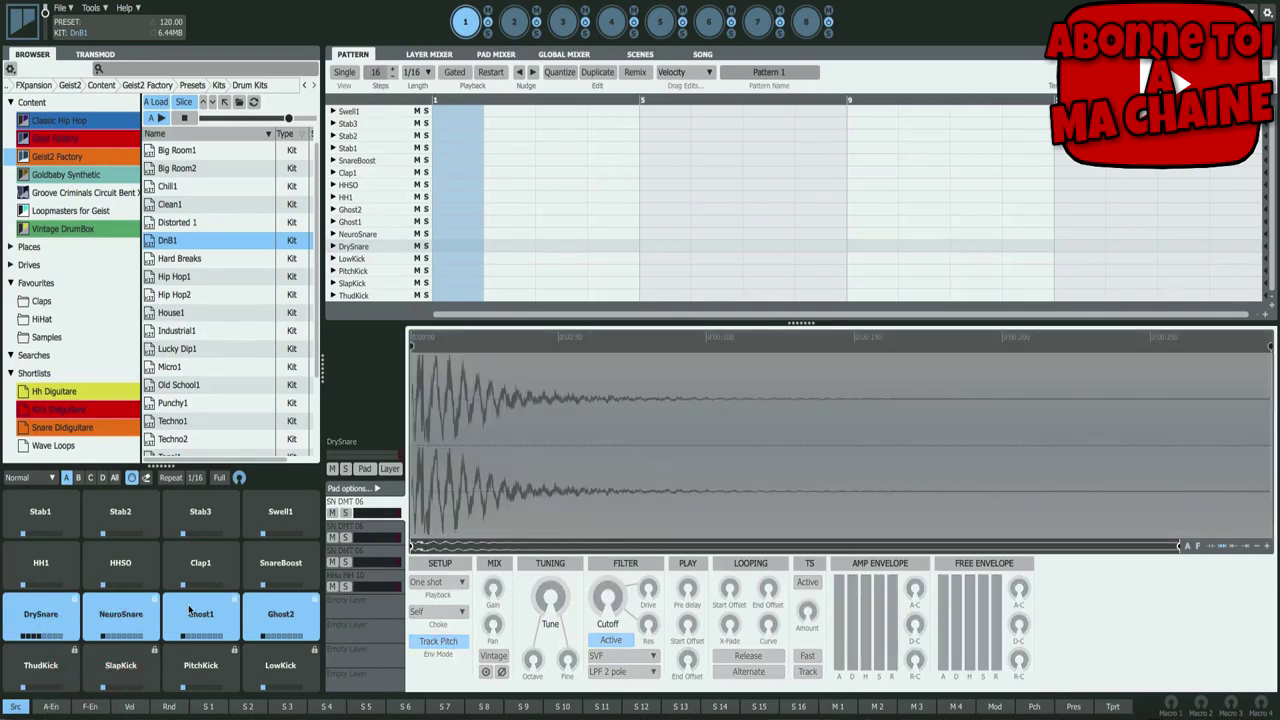
# - Load the Hip Hop1 drum kit around the locked pads and audition DrySnare
pyautogui.click(73, 672)
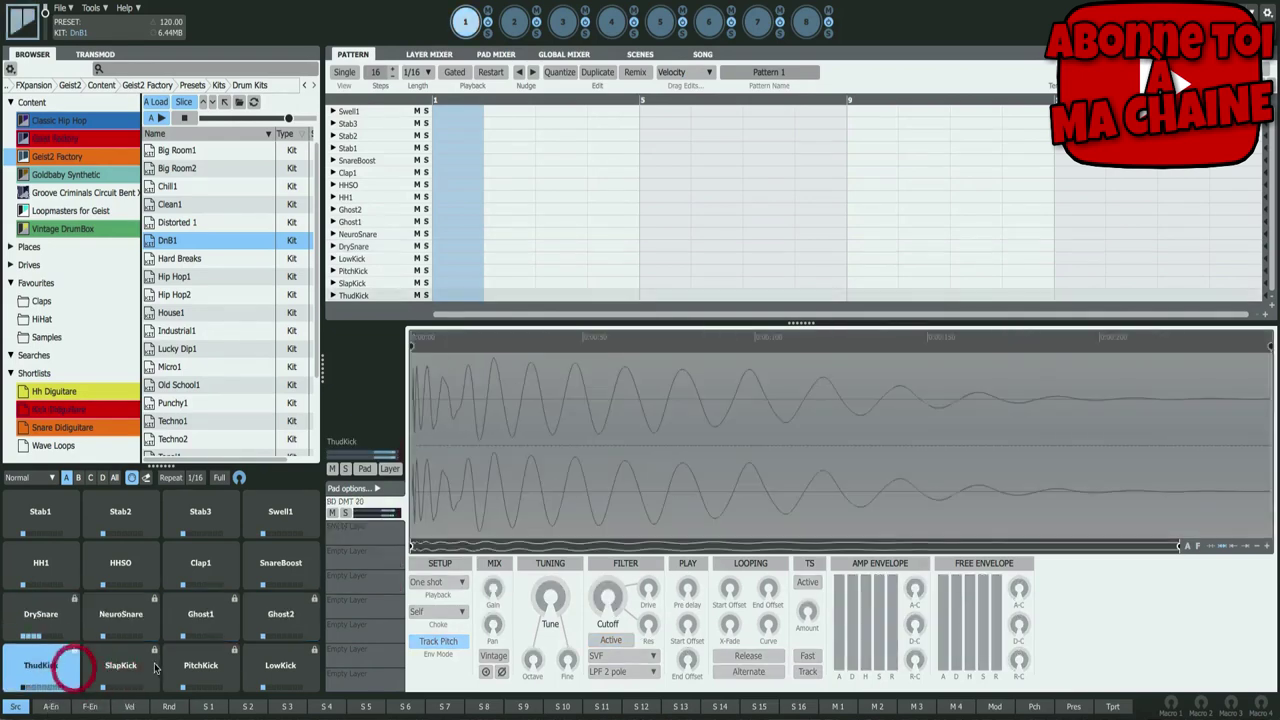
pyautogui.click(45, 566)
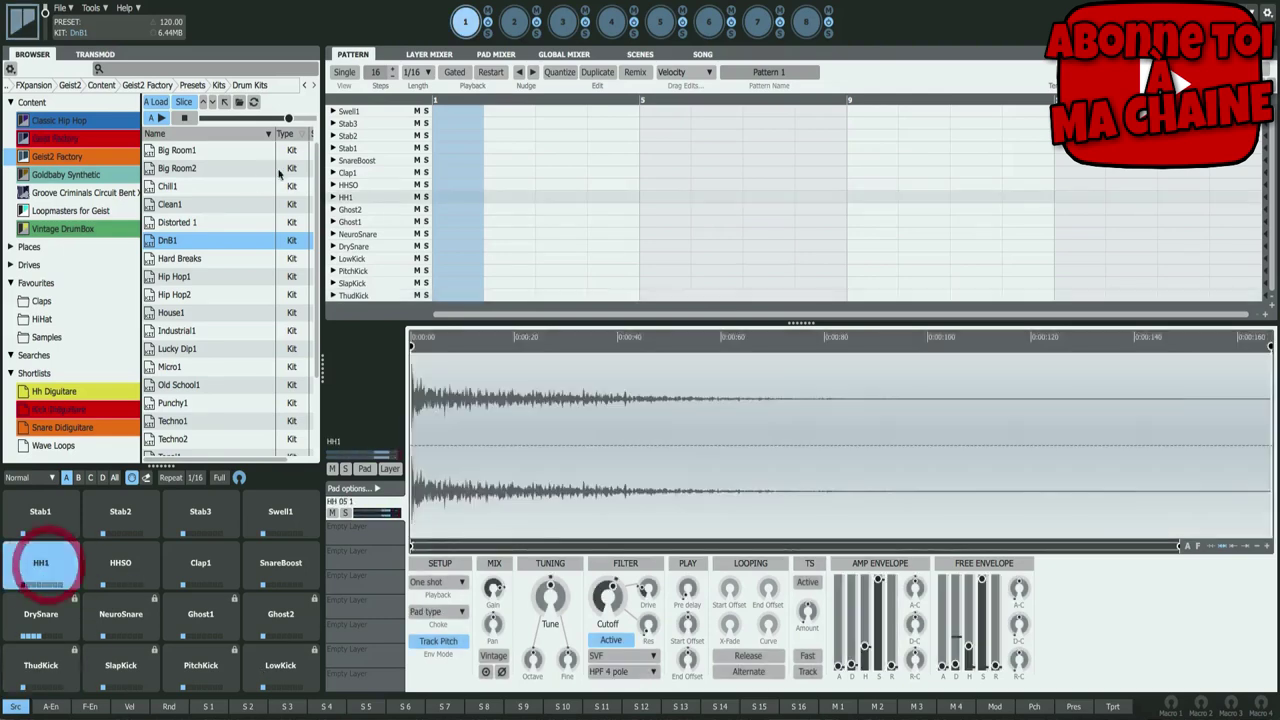
pyautogui.doubleClick(193, 277)
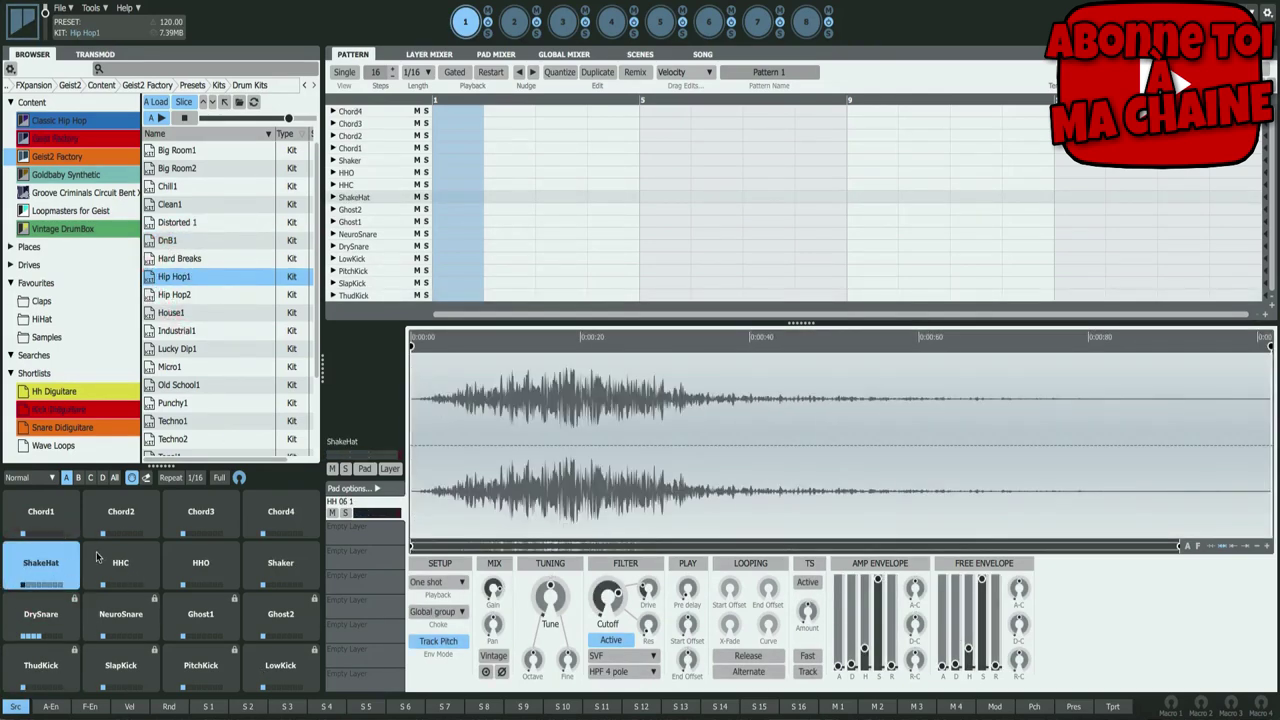
pyautogui.click(52, 621)
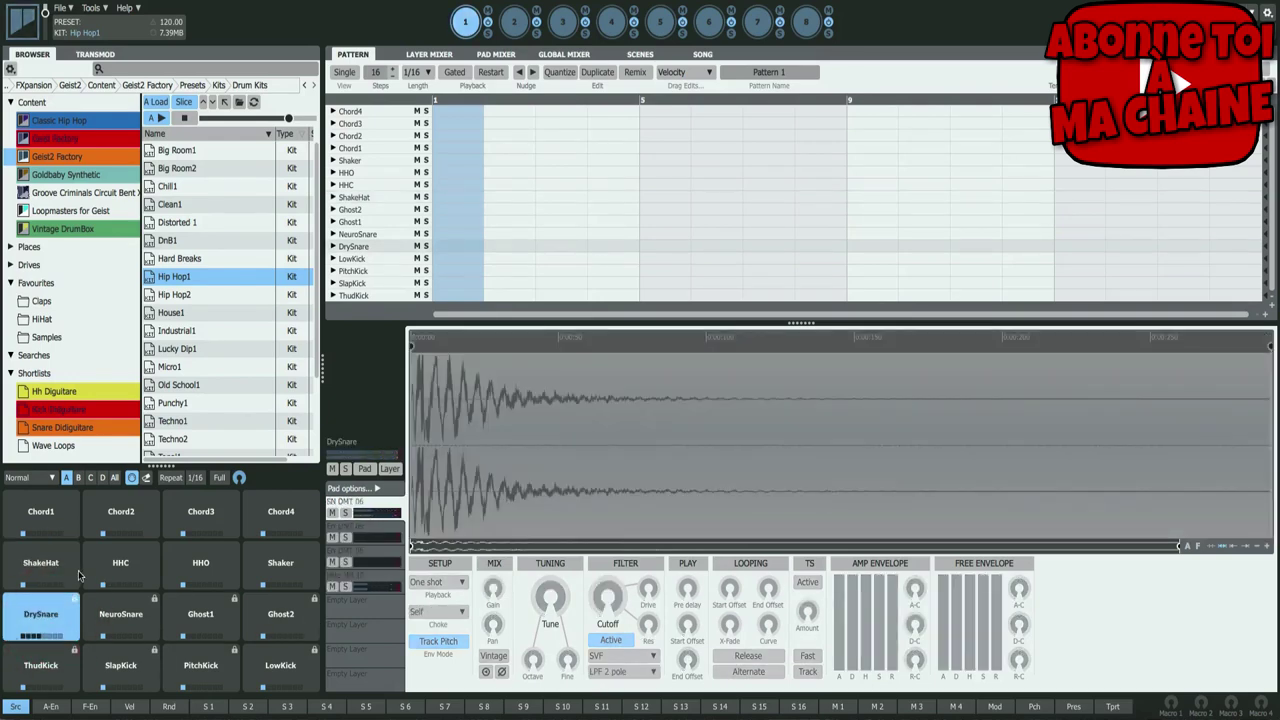
# - Audition the ShakeHat, HHC, HHO and Shaker pads and the Chord1 to Chord4 pads, ending on Chord1
pyautogui.click(62, 566)
pyautogui.click(122, 566)
pyautogui.click(203, 566)
pyautogui.click(285, 560)
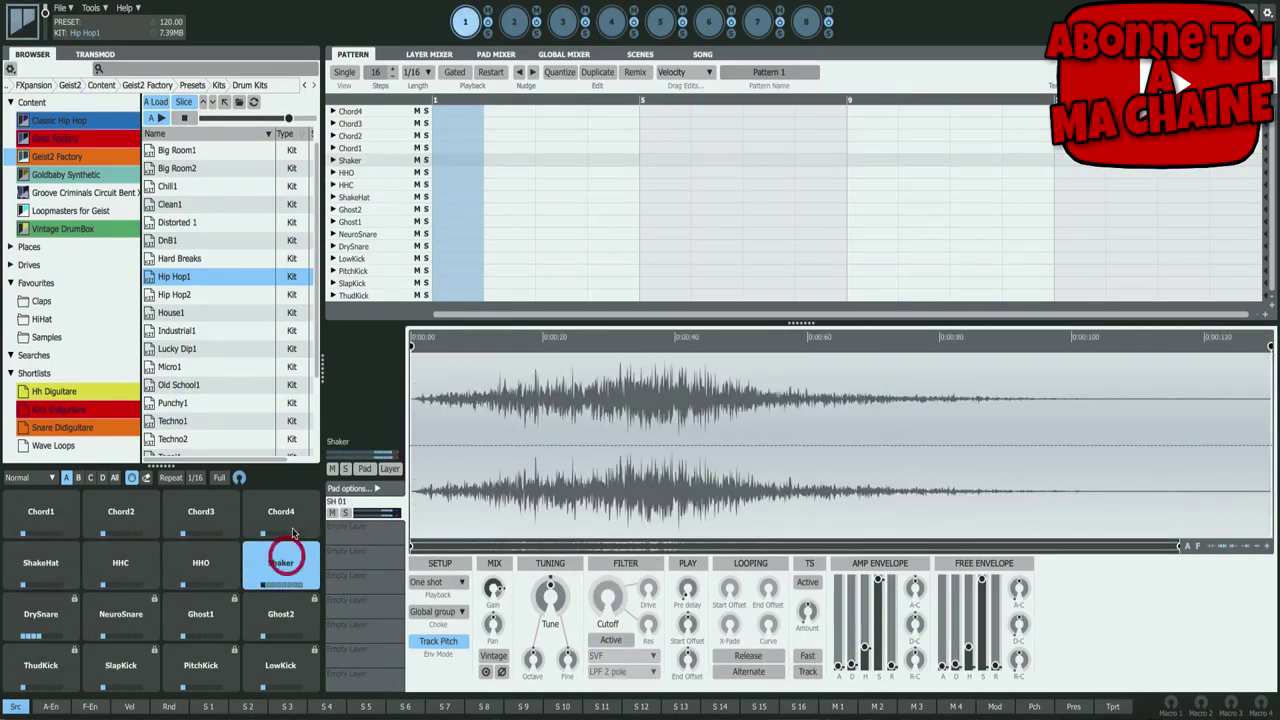
pyautogui.click(285, 525)
pyautogui.click(121, 520)
pyautogui.click(200, 520)
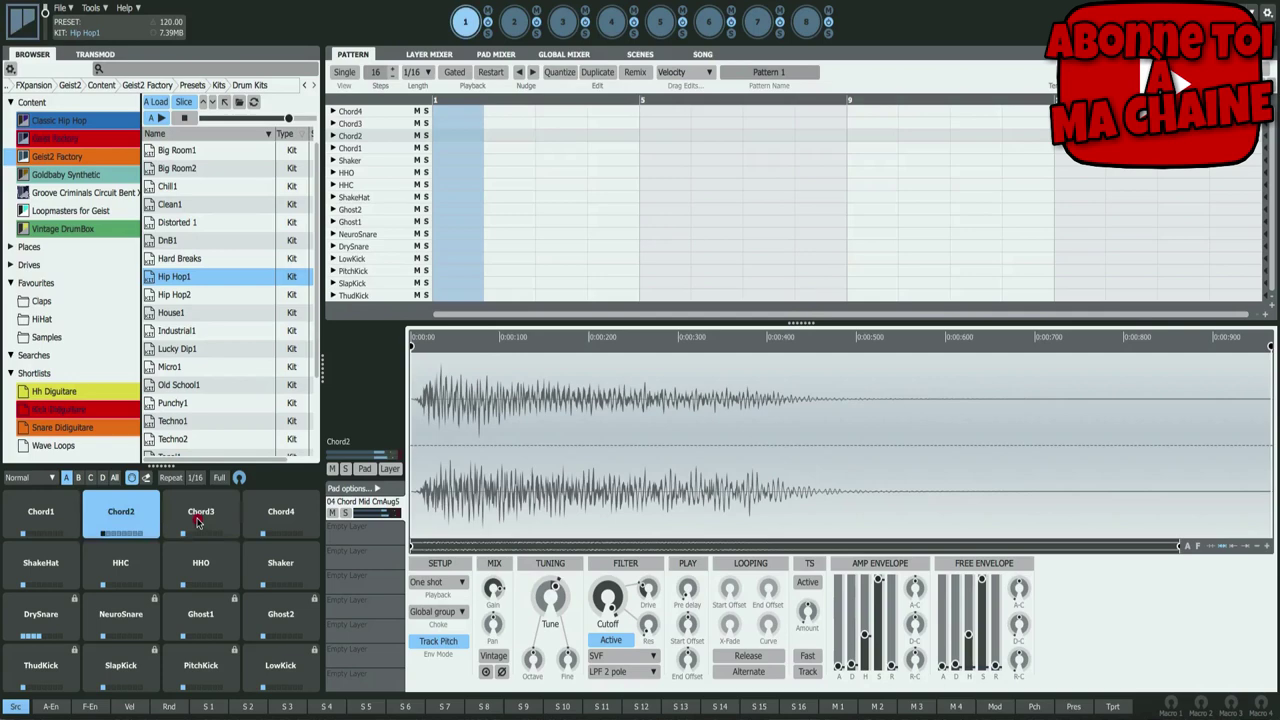
pyautogui.click(47, 531)
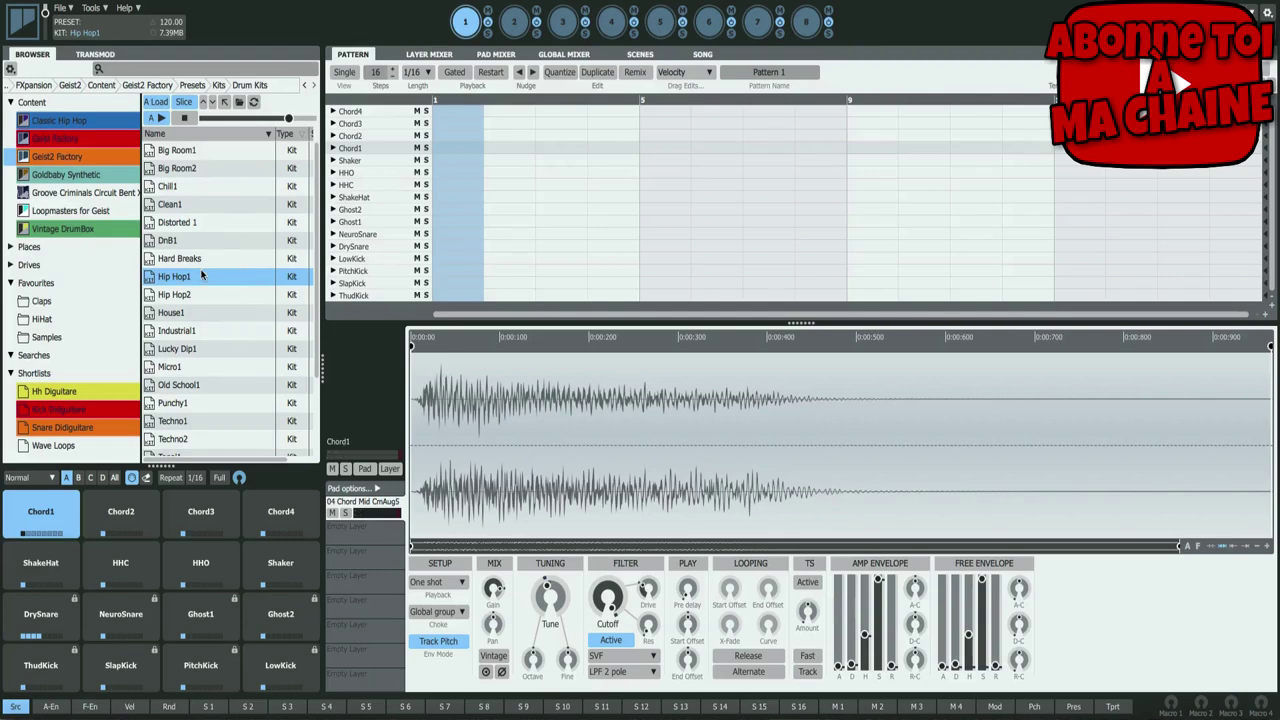
# - Browse from the Drum Kits folder up to Geist2 Factory and open the HiHat folder inside Hits
pyautogui.click(225, 102)
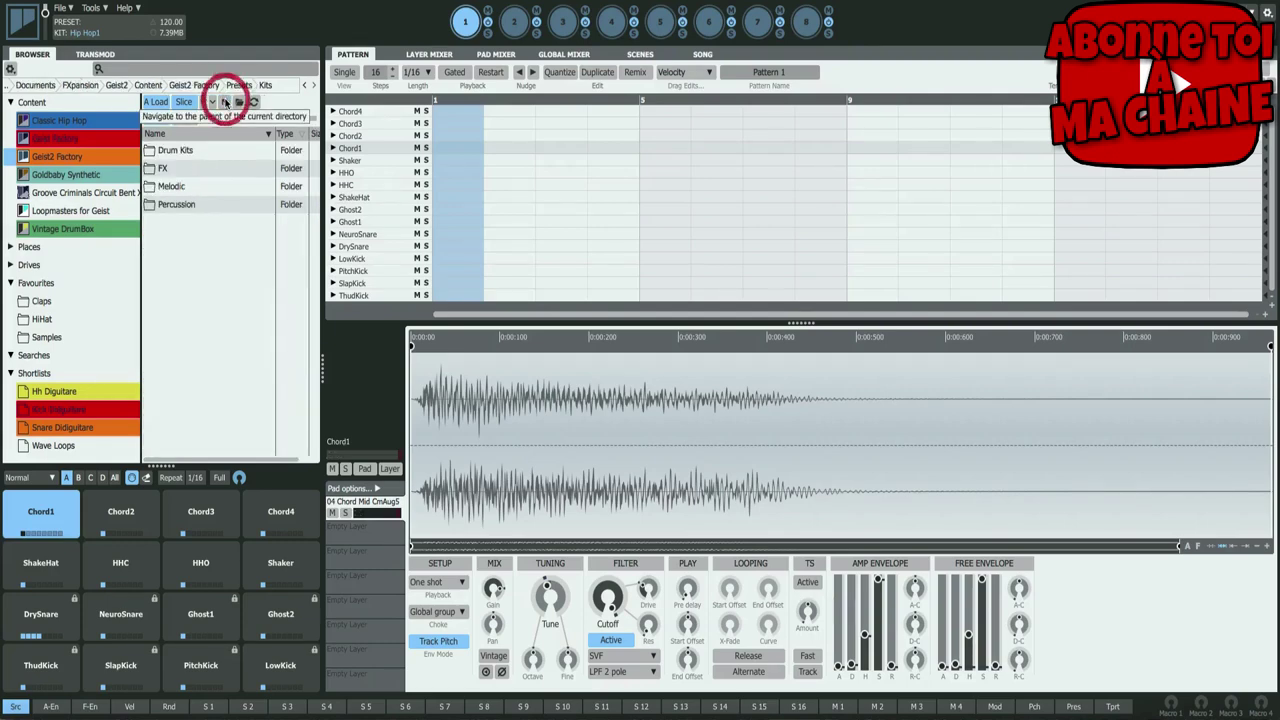
pyautogui.click(225, 102)
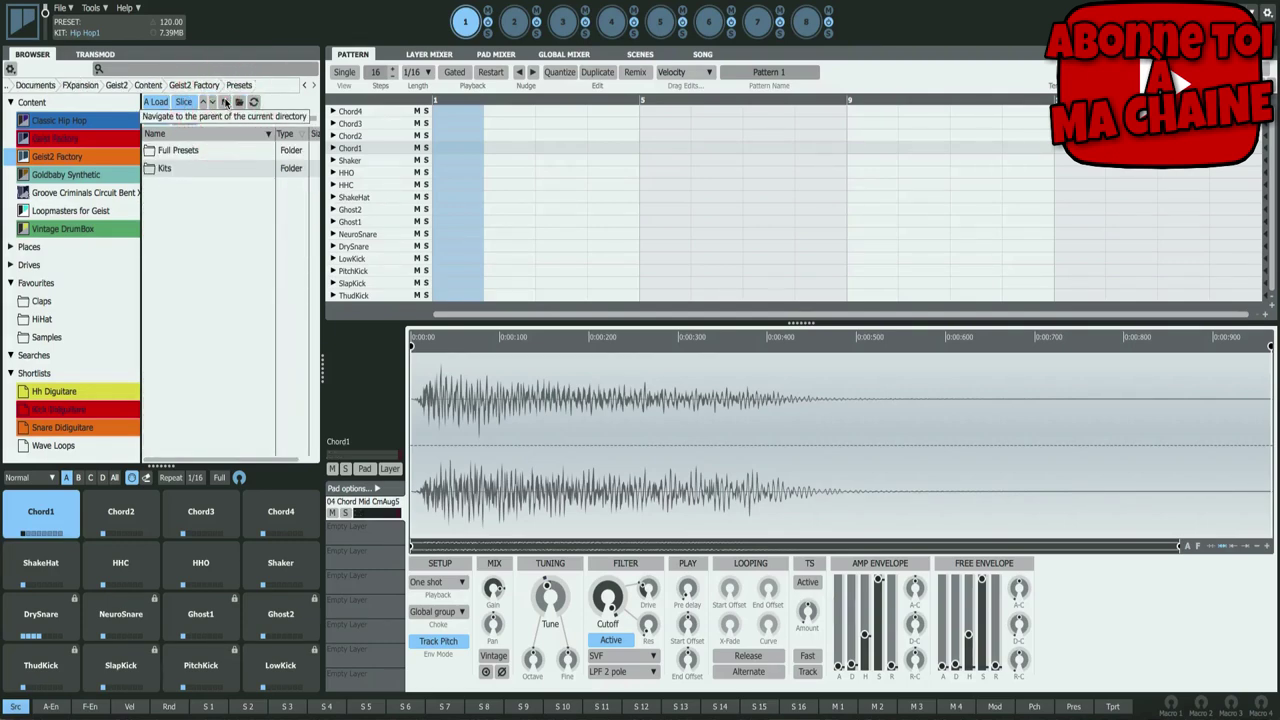
pyautogui.click(225, 102)
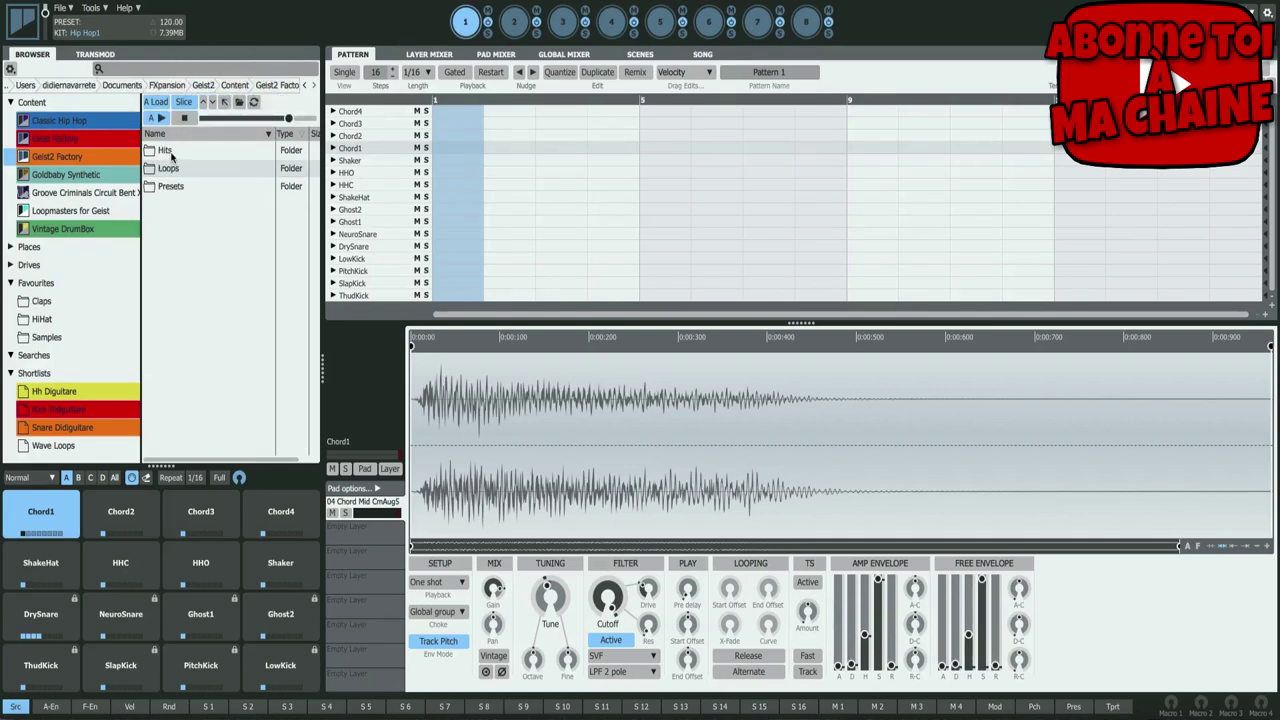
pyautogui.doubleClick(171, 152)
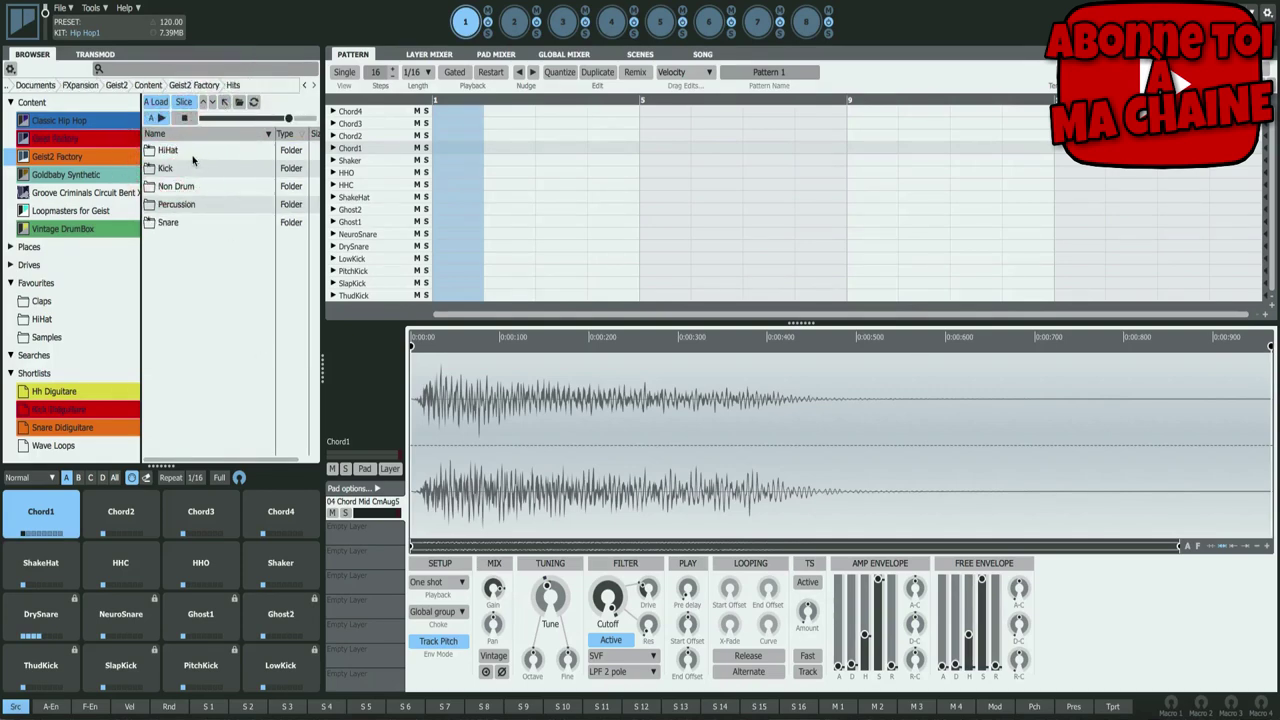
pyautogui.doubleClick(192, 151)
# - Load the HH 01 sample onto the Chord1 pad and audition the pad
pyautogui.doubleClick(191, 149)
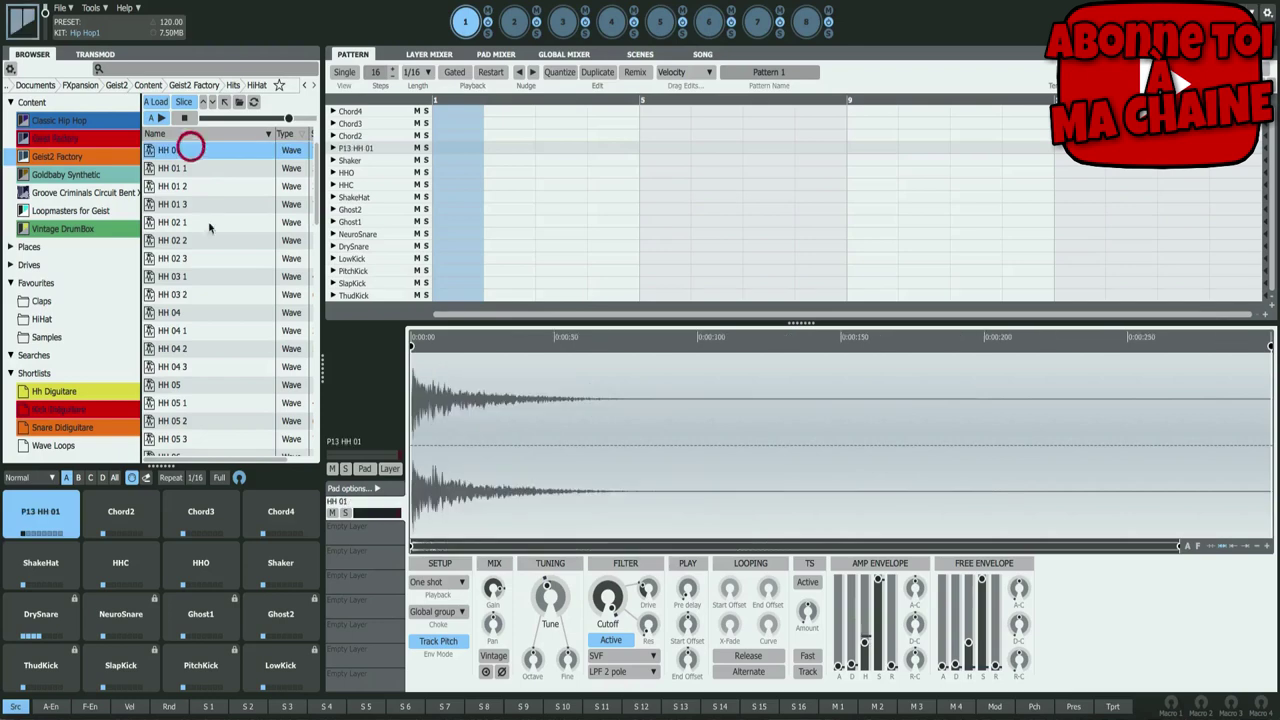
pyautogui.doubleClick(190, 241)
pyautogui.doubleClick(190, 150)
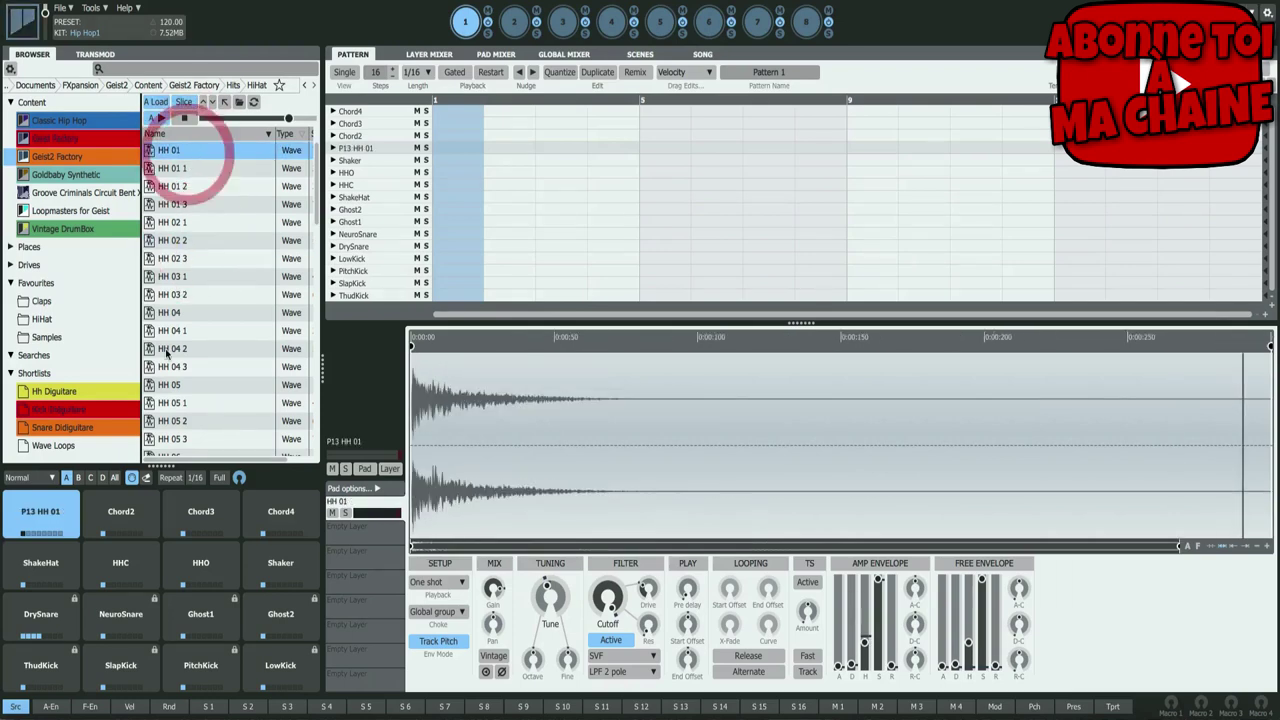
pyautogui.click(71, 521)
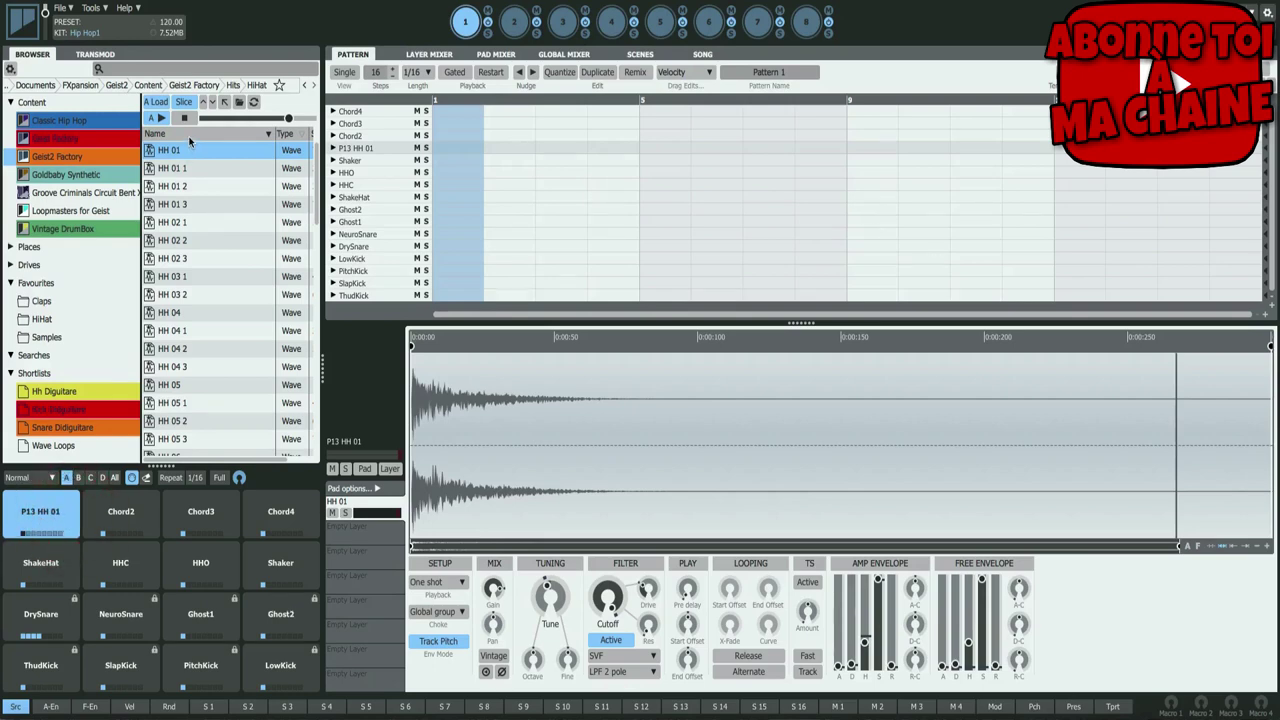
pyautogui.click(45, 520)
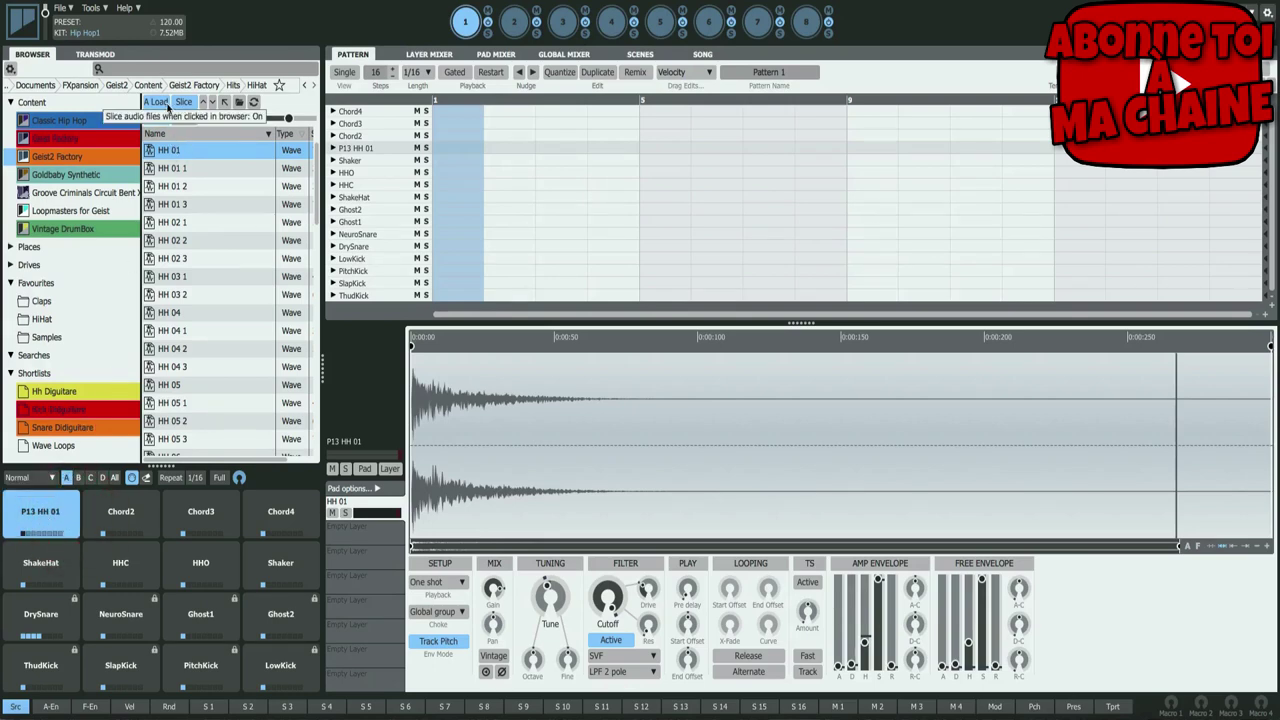
pyautogui.click(77, 521)
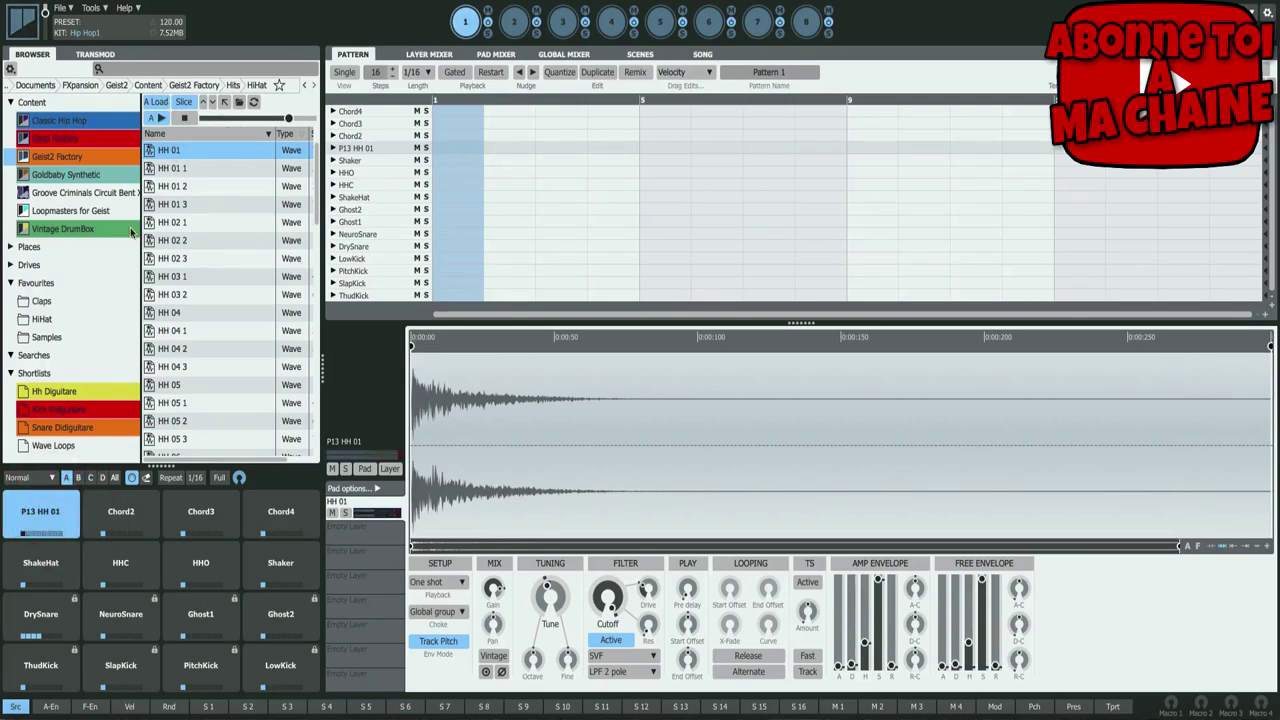
# - Load HH 01 3 onto the Chord2 pad, HH 04 onto Chord3 and HH 05 onto Chord4
pyautogui.click(122, 518)
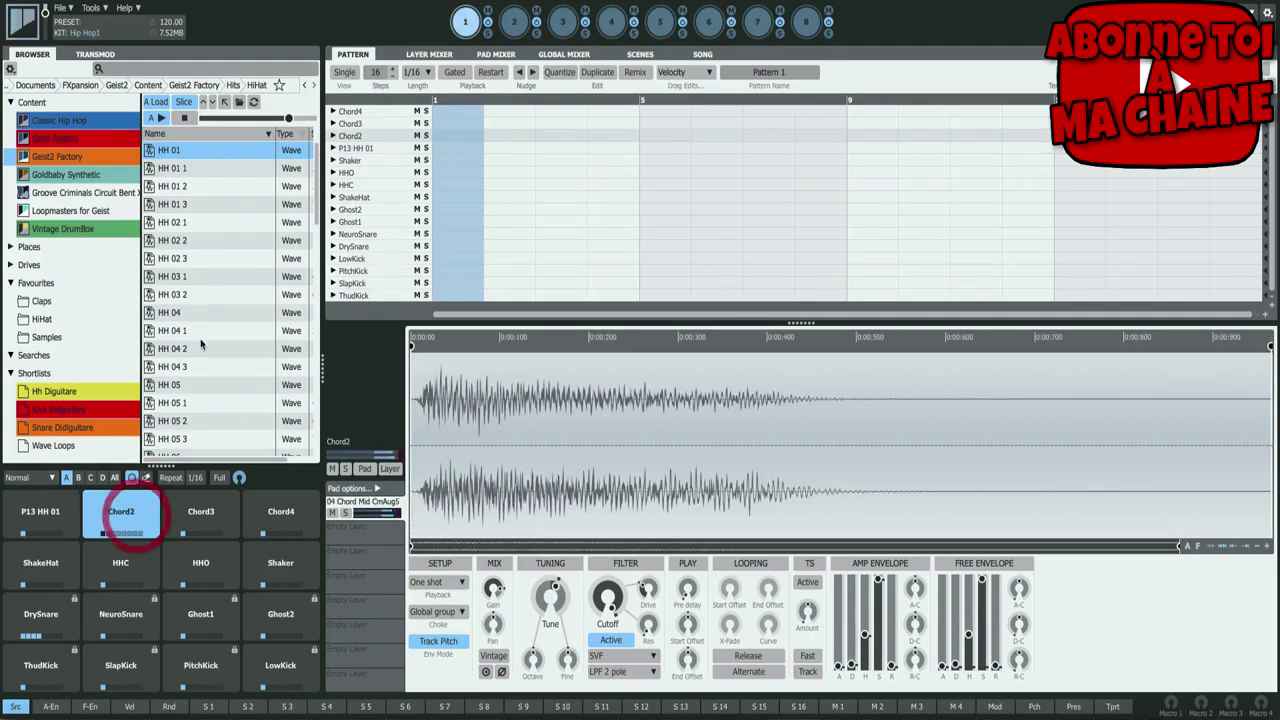
pyautogui.click(172, 203)
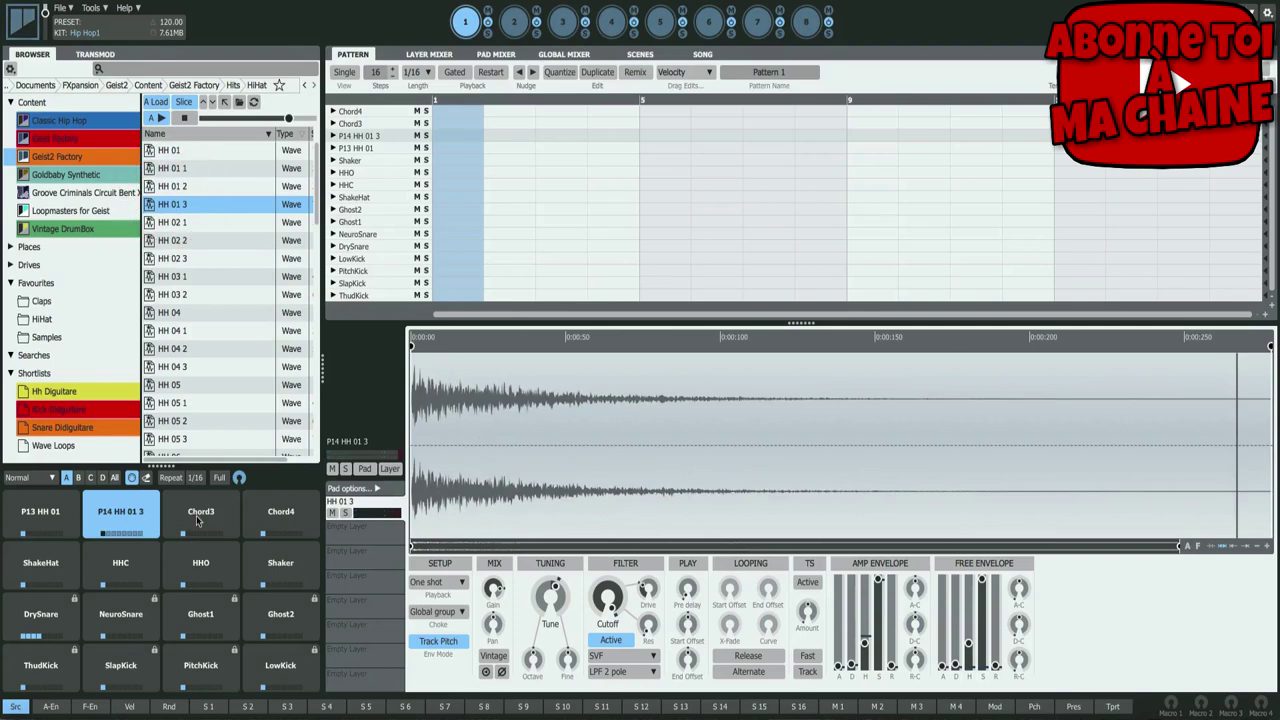
pyautogui.click(198, 515)
pyautogui.click(185, 314)
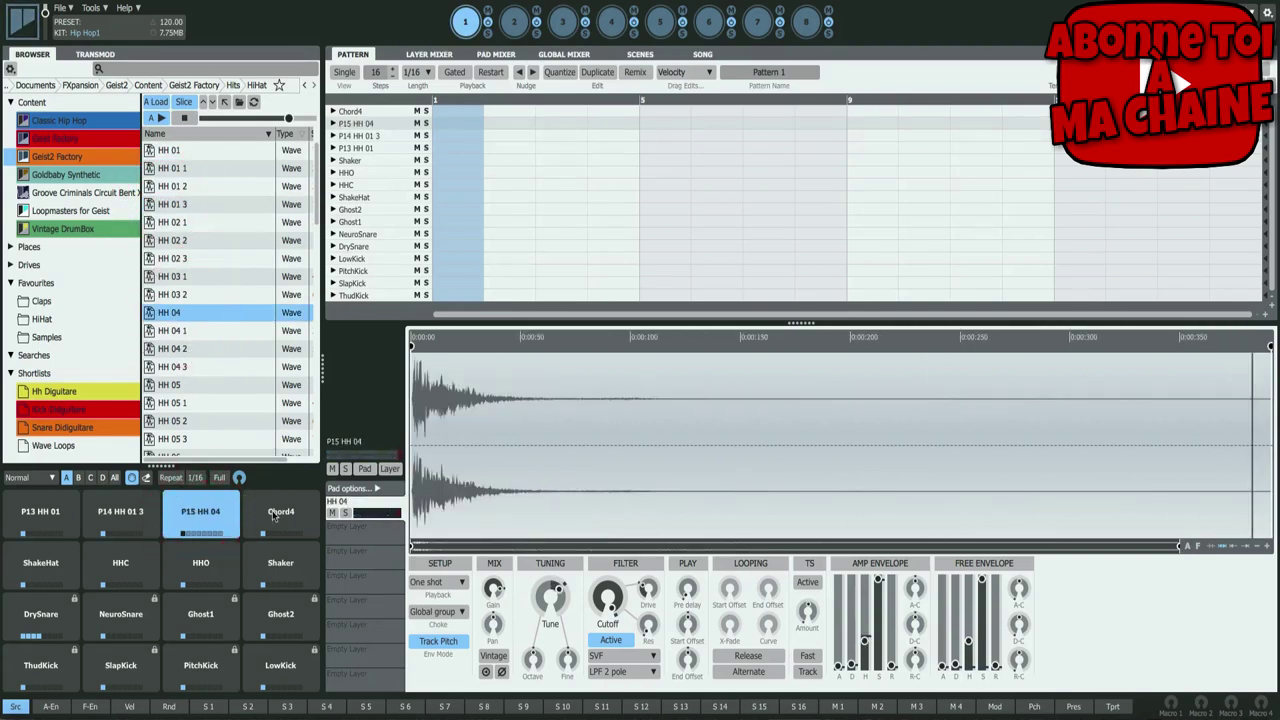
pyautogui.click(280, 515)
pyautogui.click(180, 386)
# - Audition the four hi-hat pads HH 01, HH 01 3, HH 04 and HH 05 in order
pyautogui.click(30, 510)
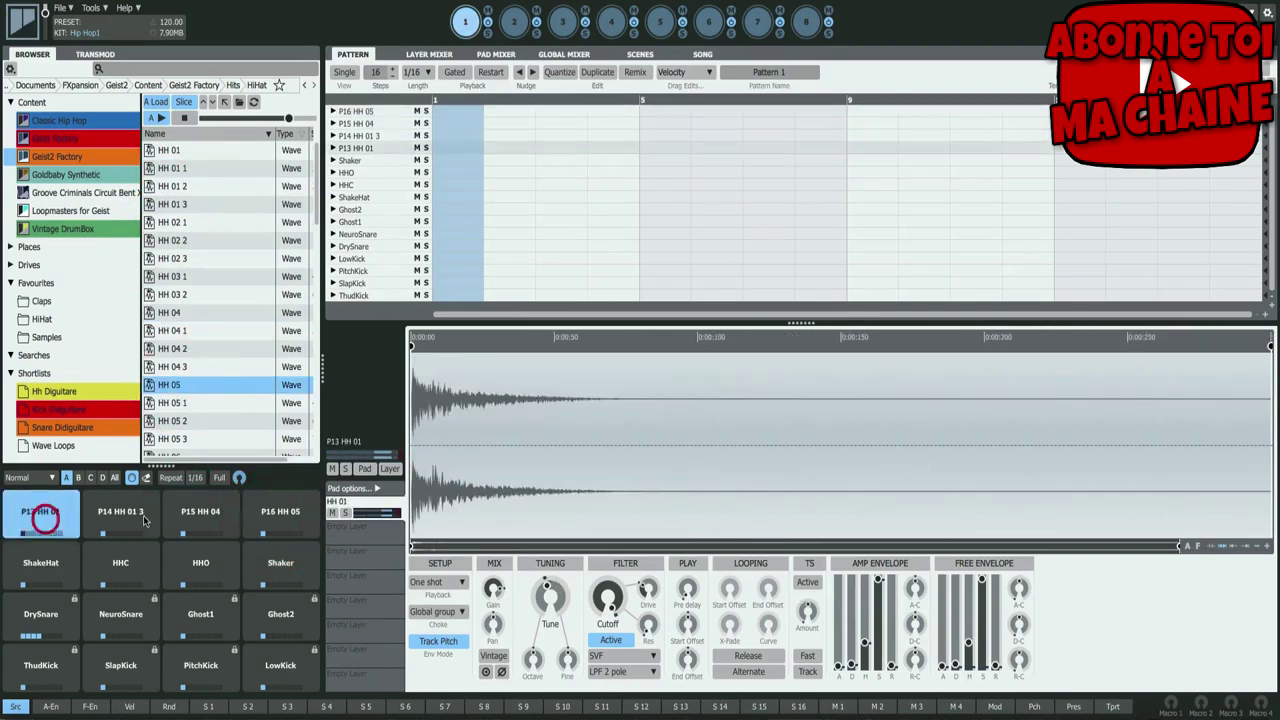
pyautogui.click(134, 513)
pyautogui.click(200, 515)
pyautogui.click(276, 513)
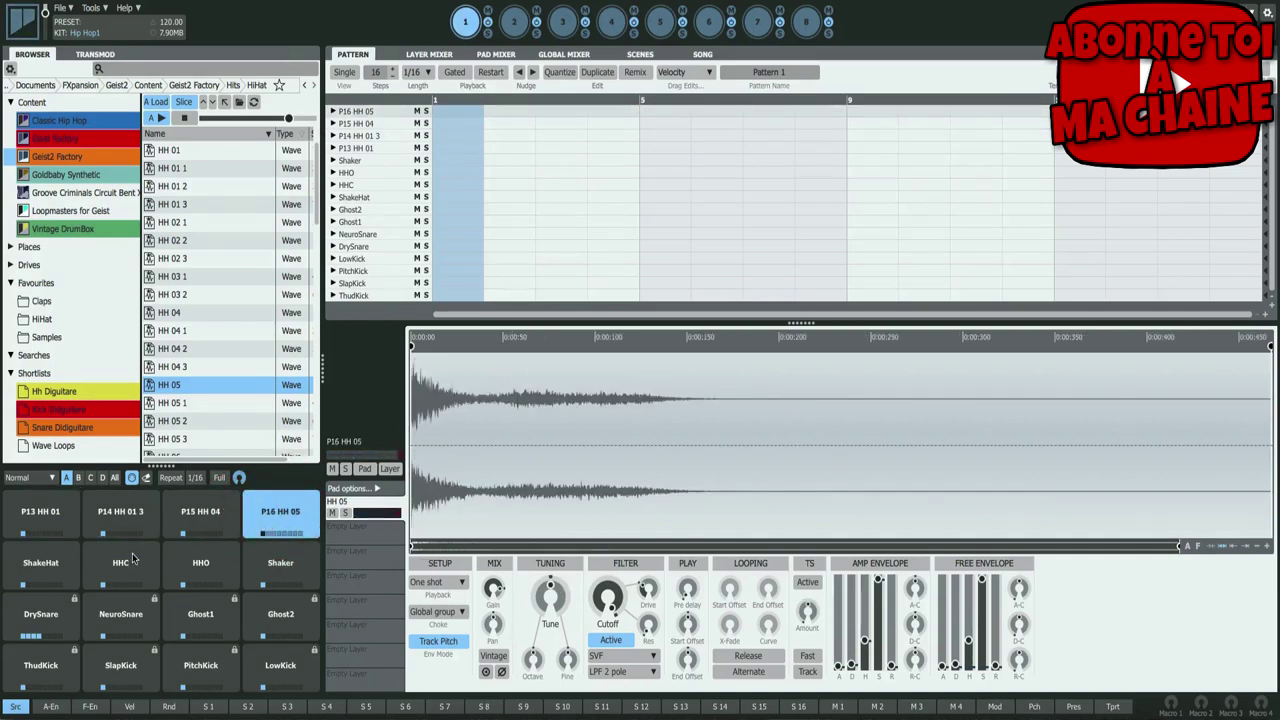
pyautogui.click(288, 503)
# - Undo the loading of HH 05 and HH 04, and audition Chord3, HH 01 3 and HH 01
pyautogui.hotkey('ctrl', 'z')
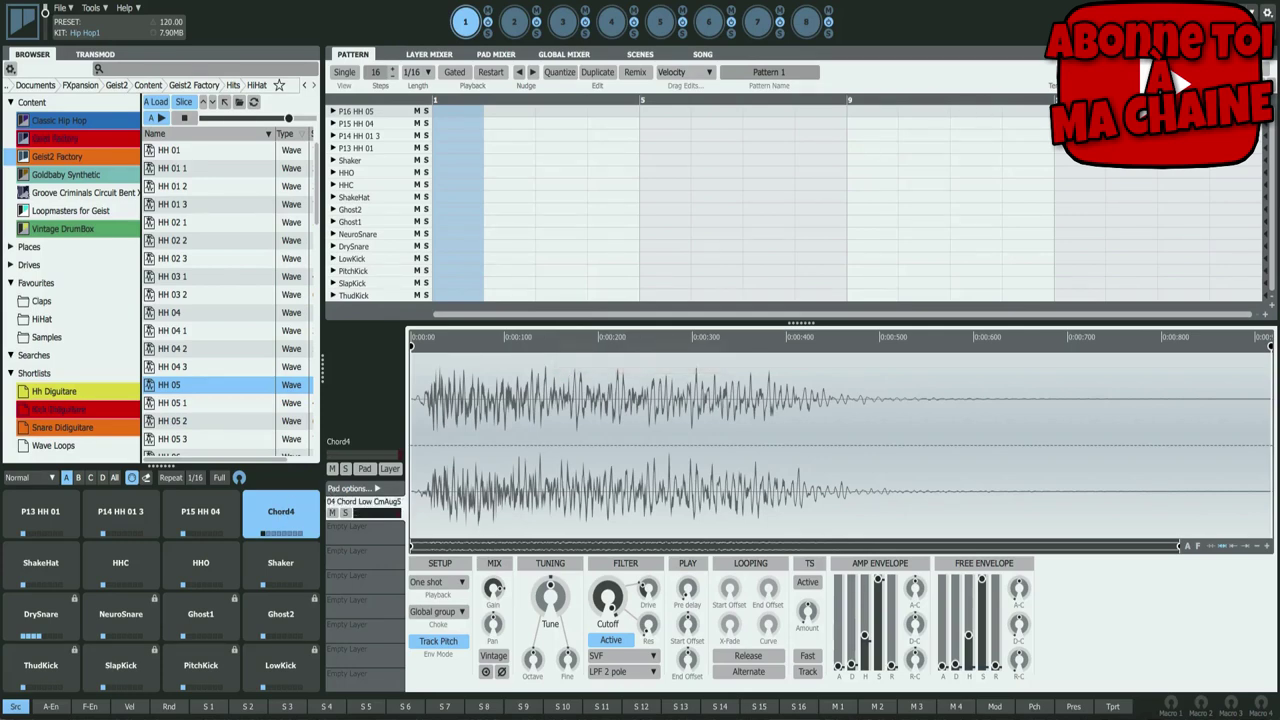
pyautogui.hotkey('ctrl', 'z')
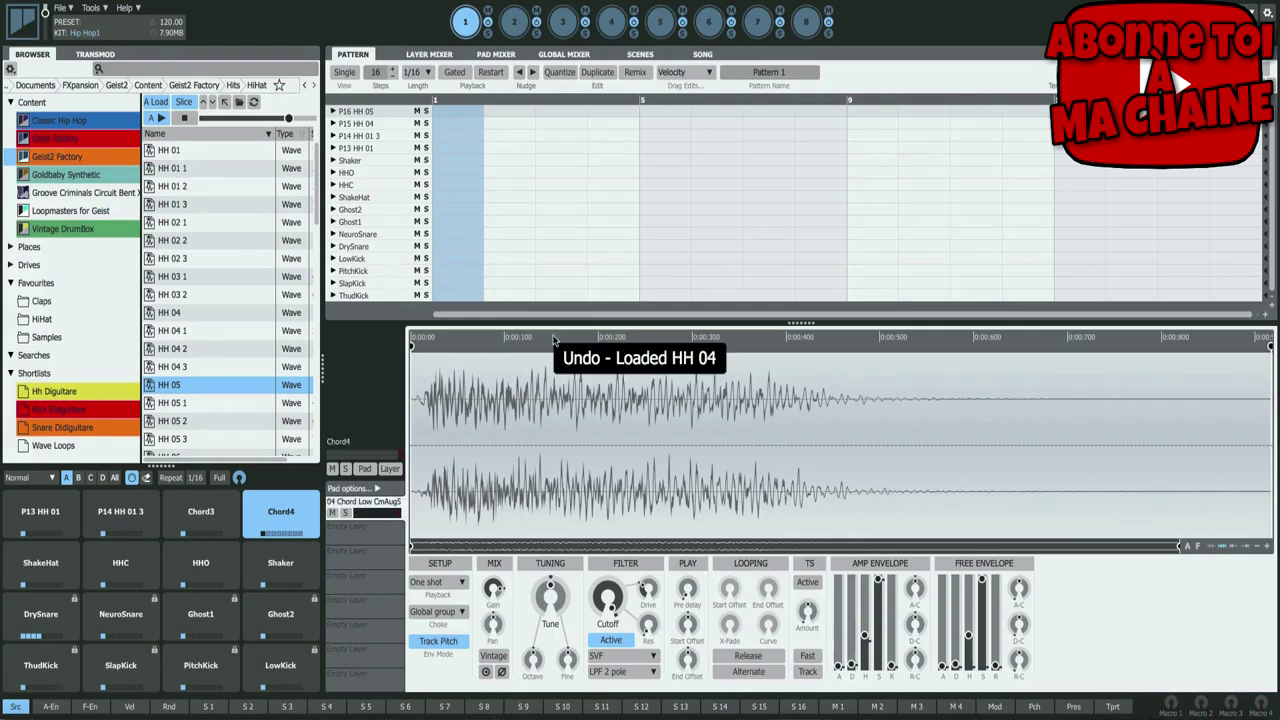
pyautogui.click(210, 520)
pyautogui.click(115, 515)
pyautogui.click(24, 525)
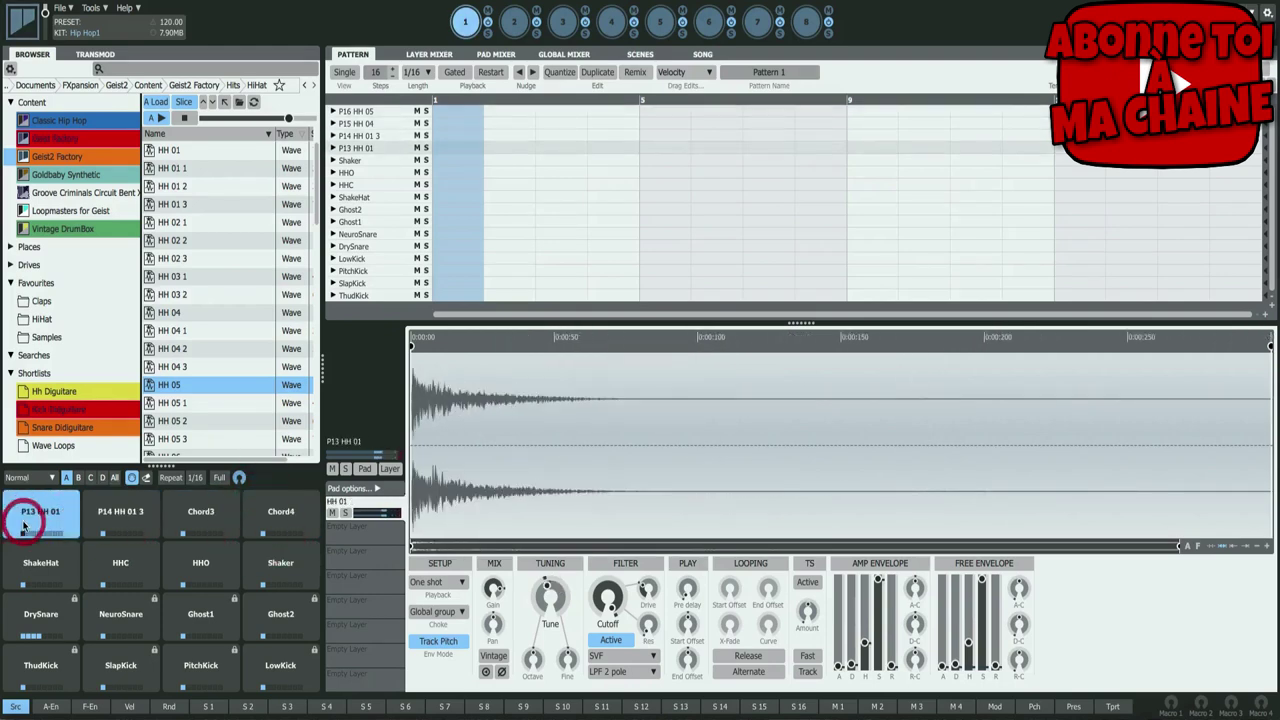
# - Lock the HH 01 pad together with the ShakeHat, HHC, HHO and Shaker pads
pyautogui.rightClick(24, 527)
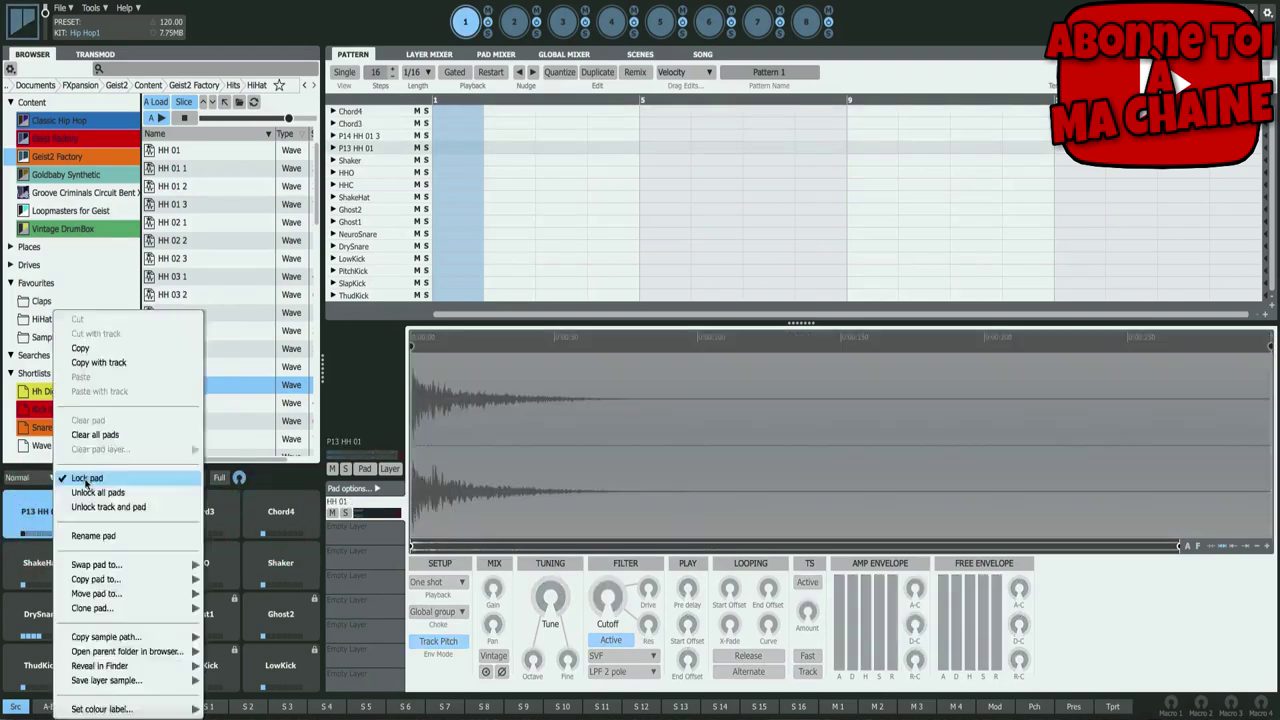
pyautogui.click(98, 575)
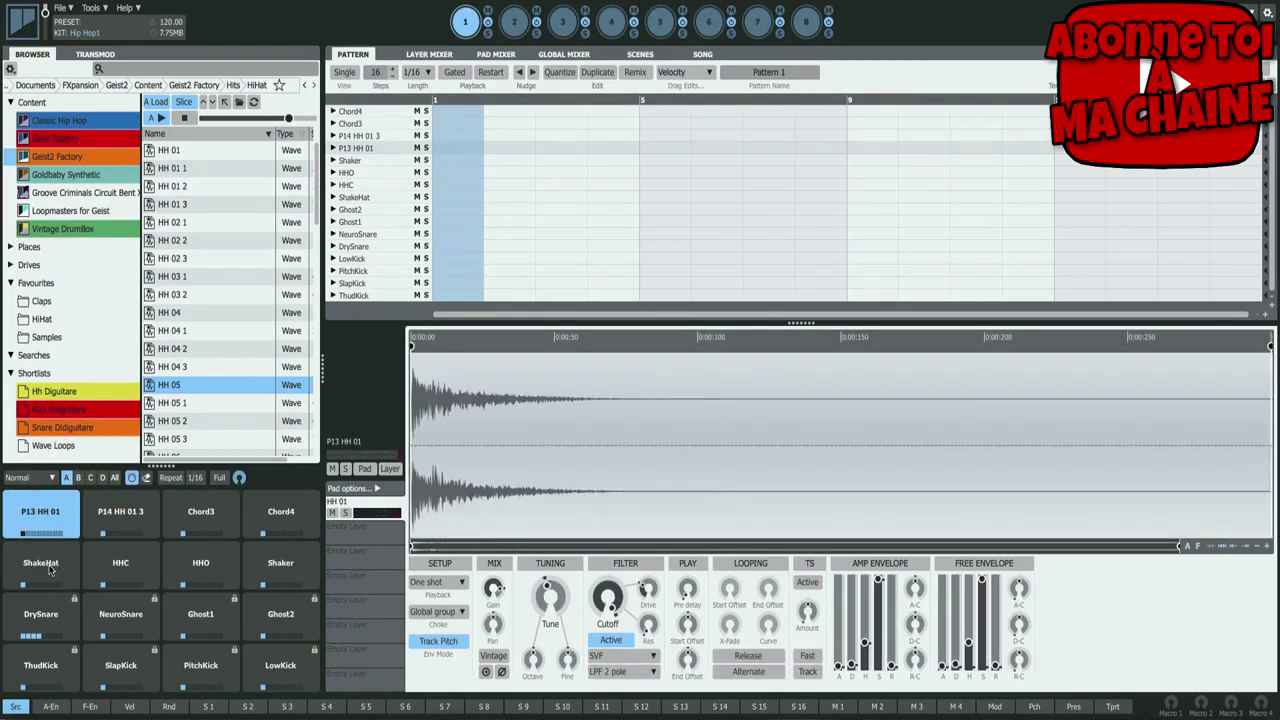
pyautogui.click(48, 570)
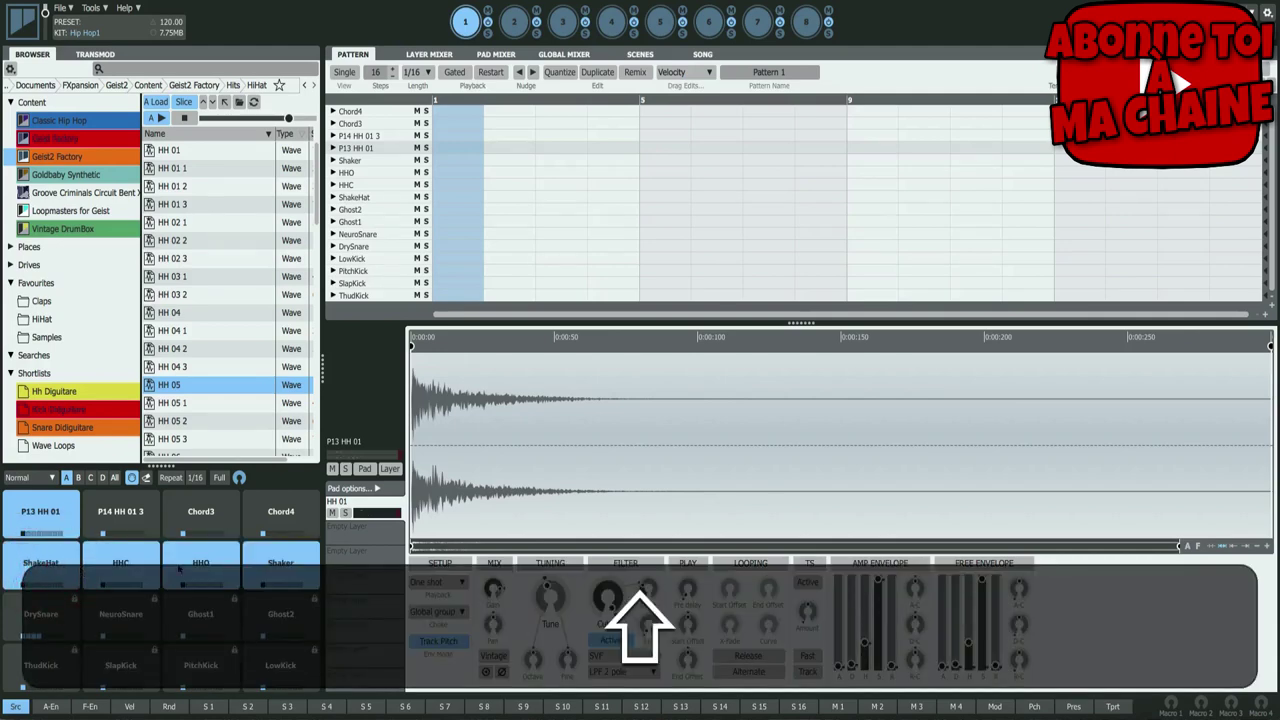
pyautogui.rightClick(40, 517)
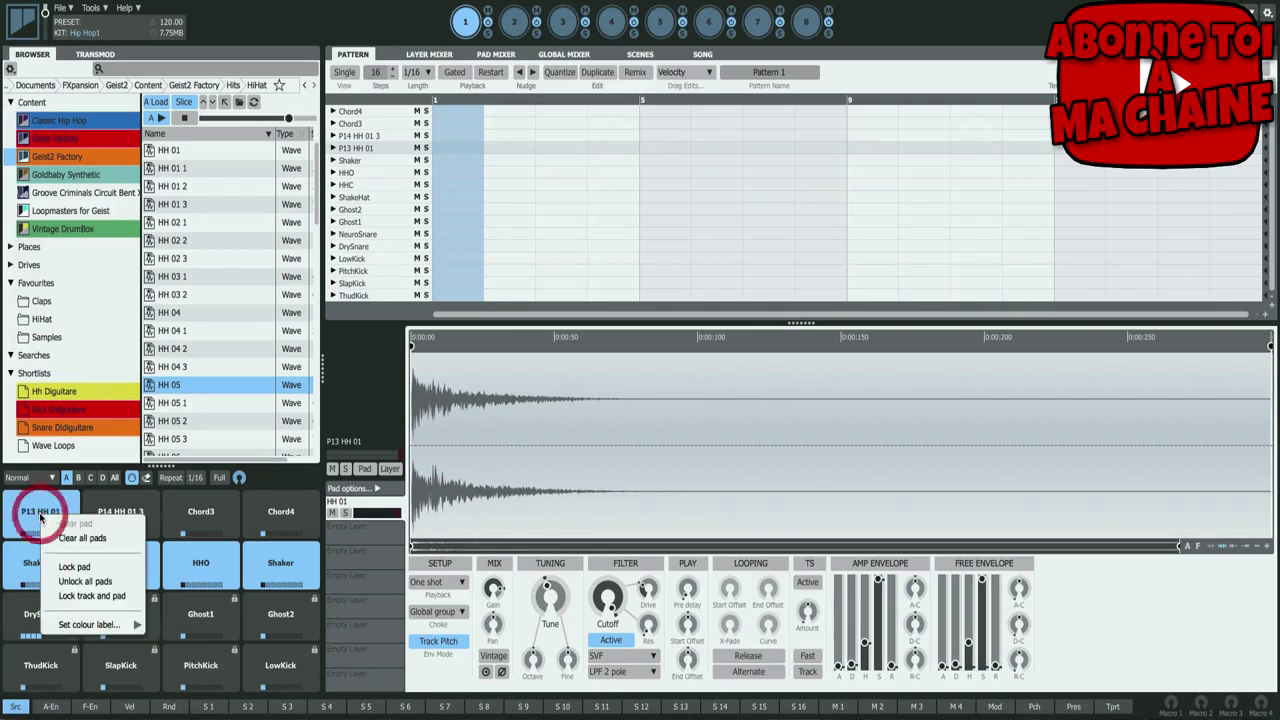
pyautogui.click(82, 568)
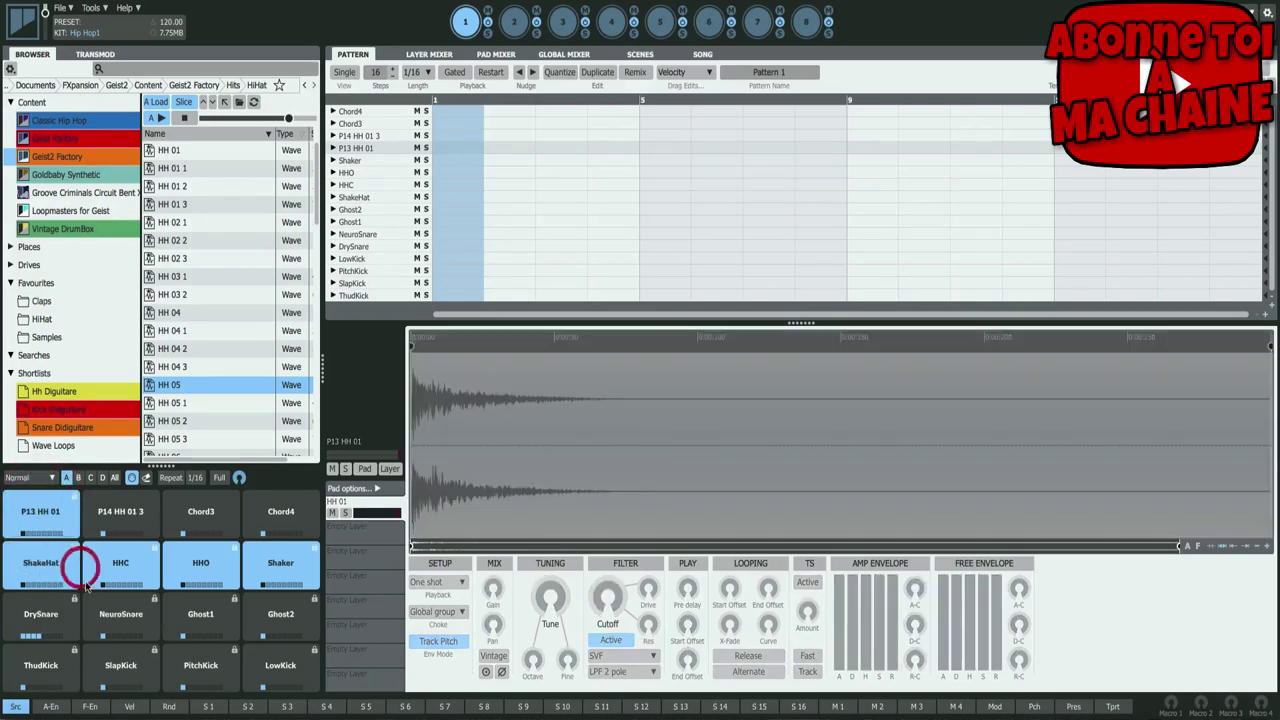
# - Clear the HH 01 3 pad
pyautogui.click(116, 521)
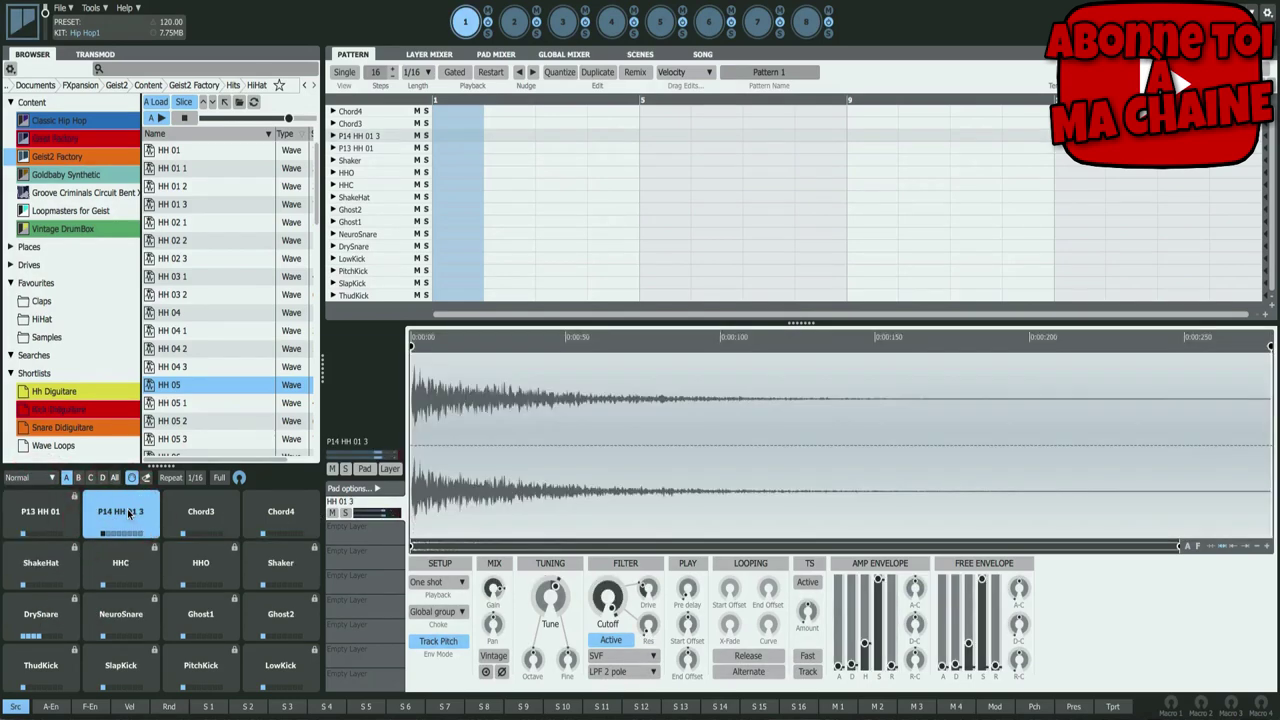
pyautogui.rightClick(126, 510)
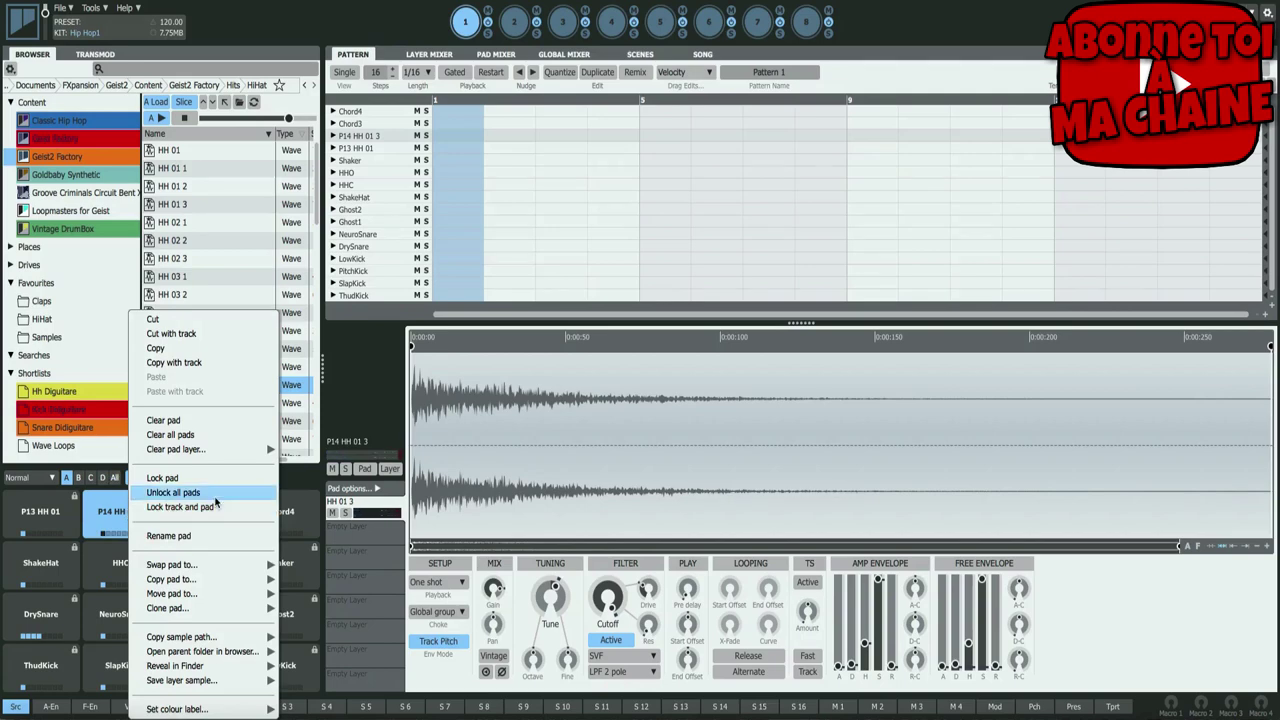
pyautogui.click(199, 421)
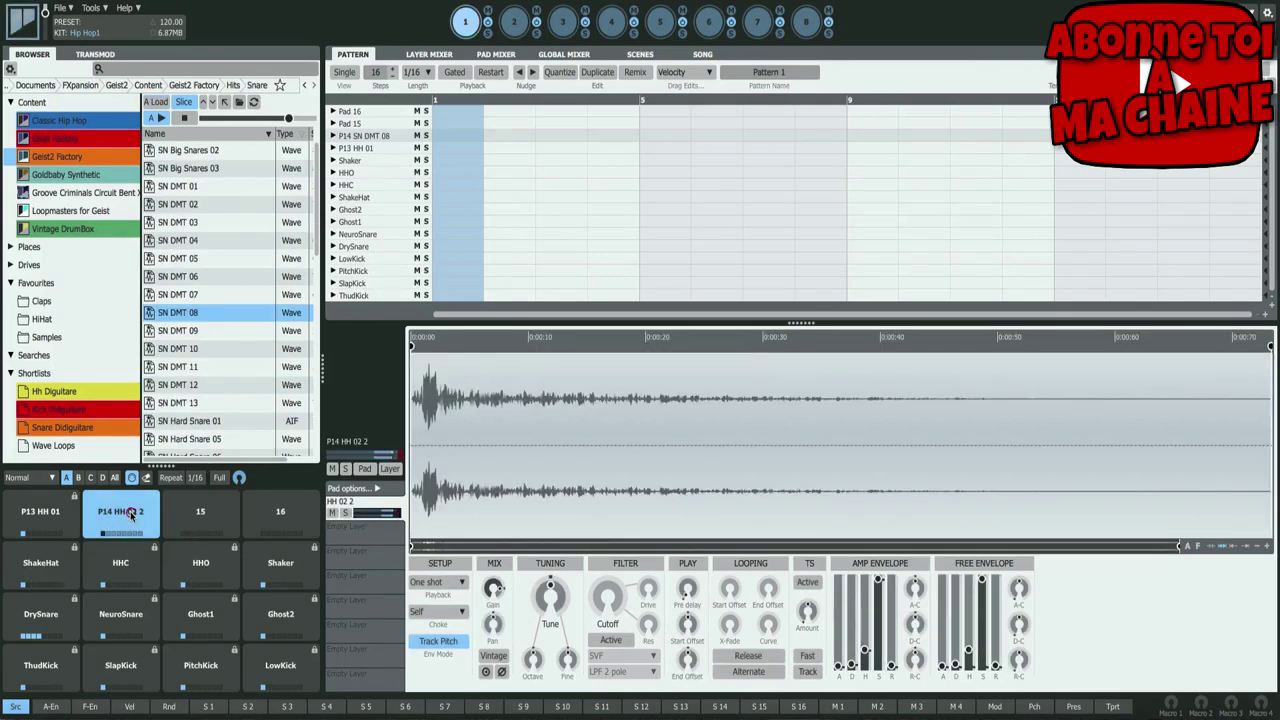
# - Add SN DMT 04 as a second layer on the HH 02 2 pad and audition the layered sound
pyautogui.click(117, 512)
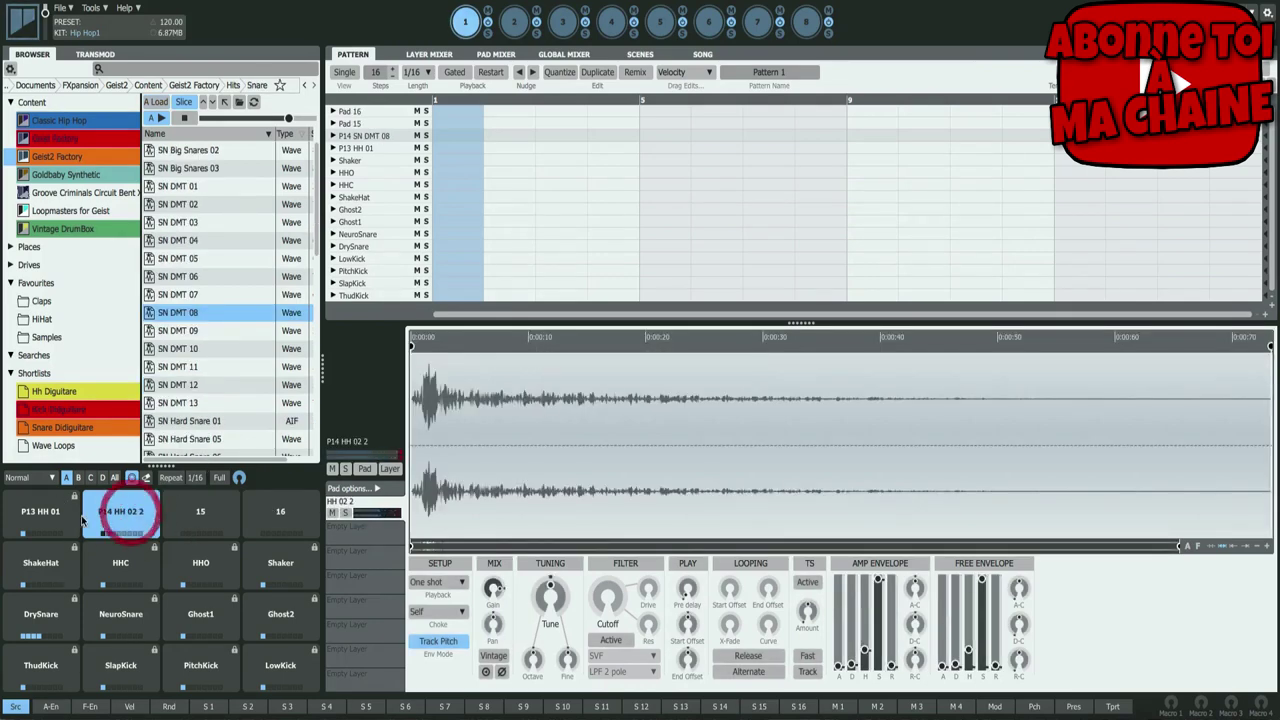
pyautogui.click(114, 515)
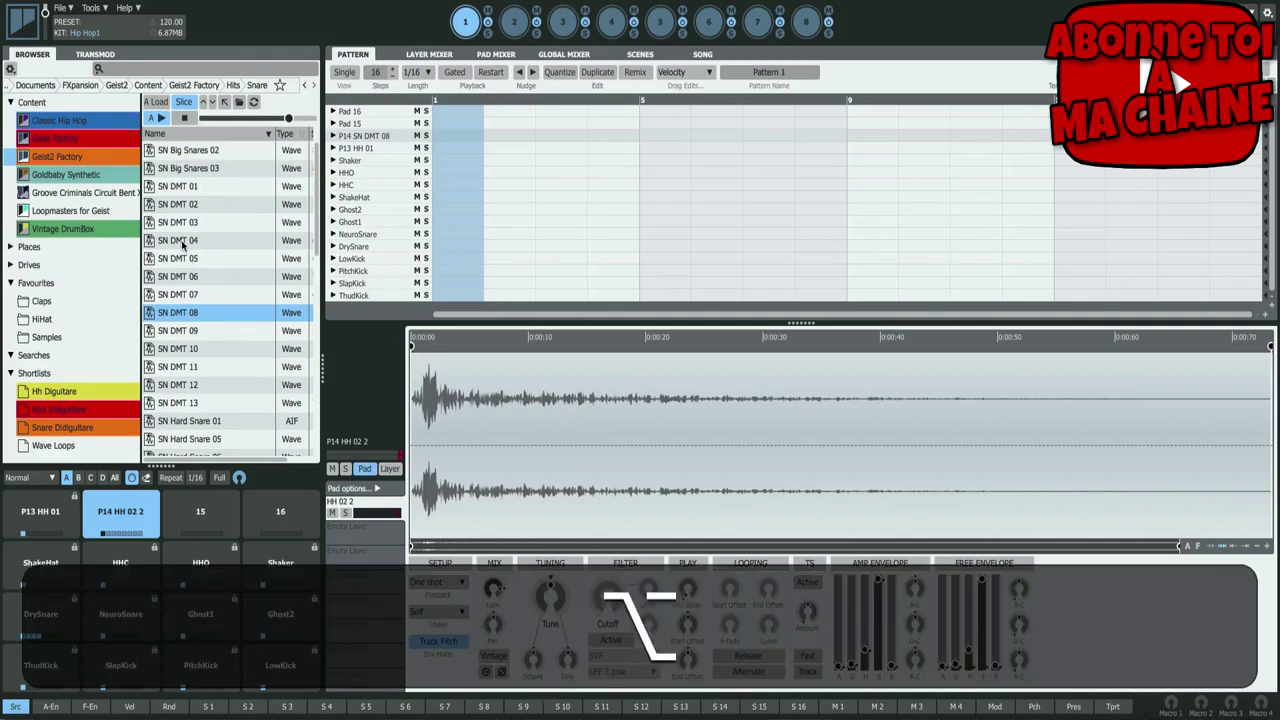
pyautogui.click(182, 243)
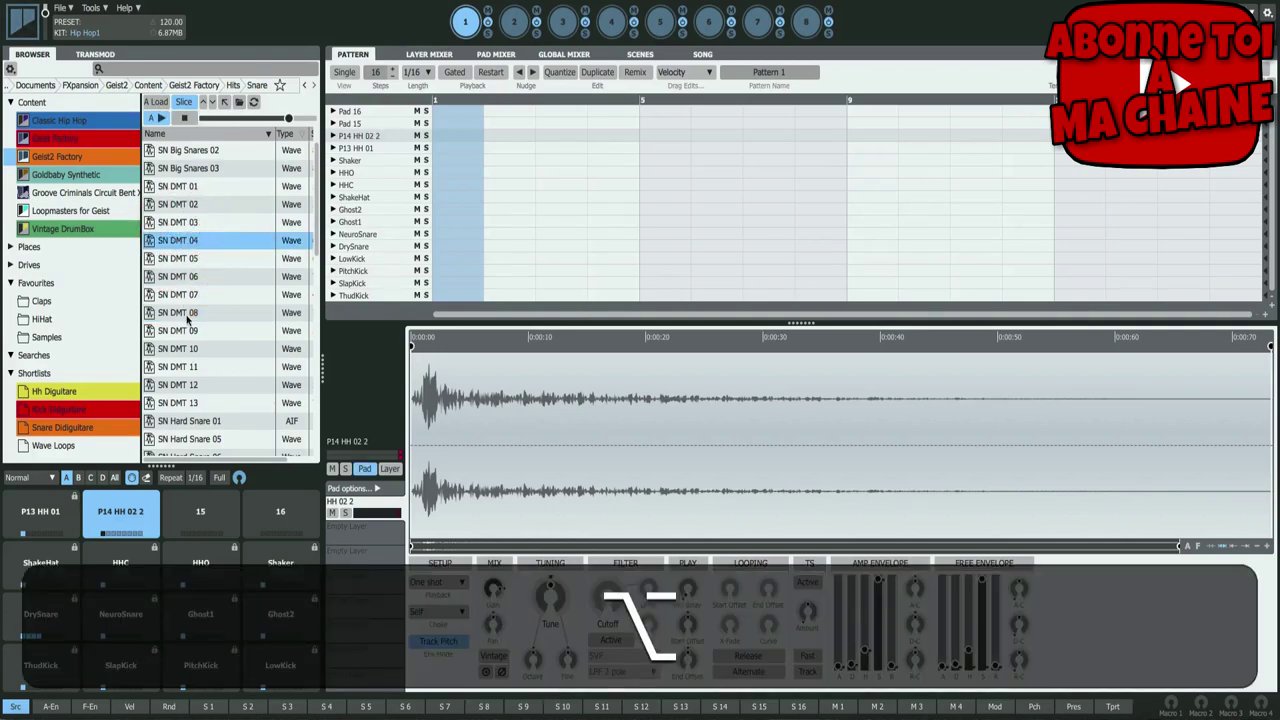
pyautogui.doubleClick(184, 241)
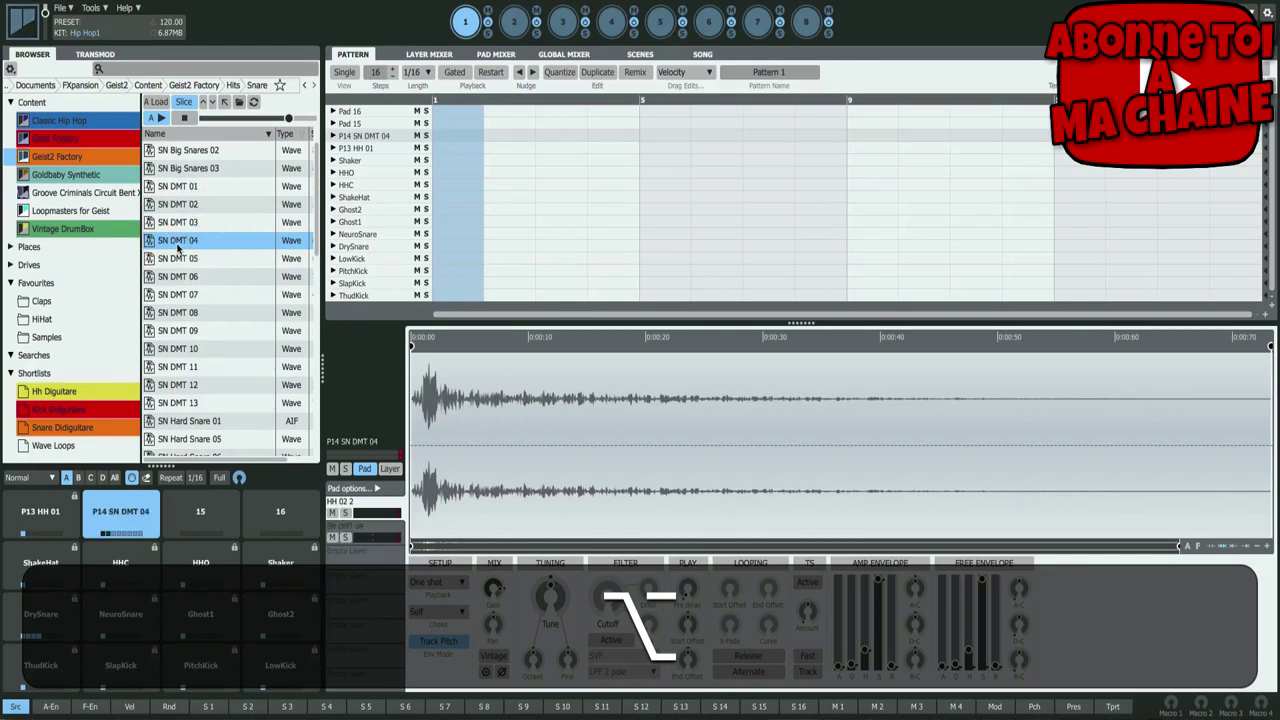
pyautogui.click(118, 518)
pyautogui.click(124, 512)
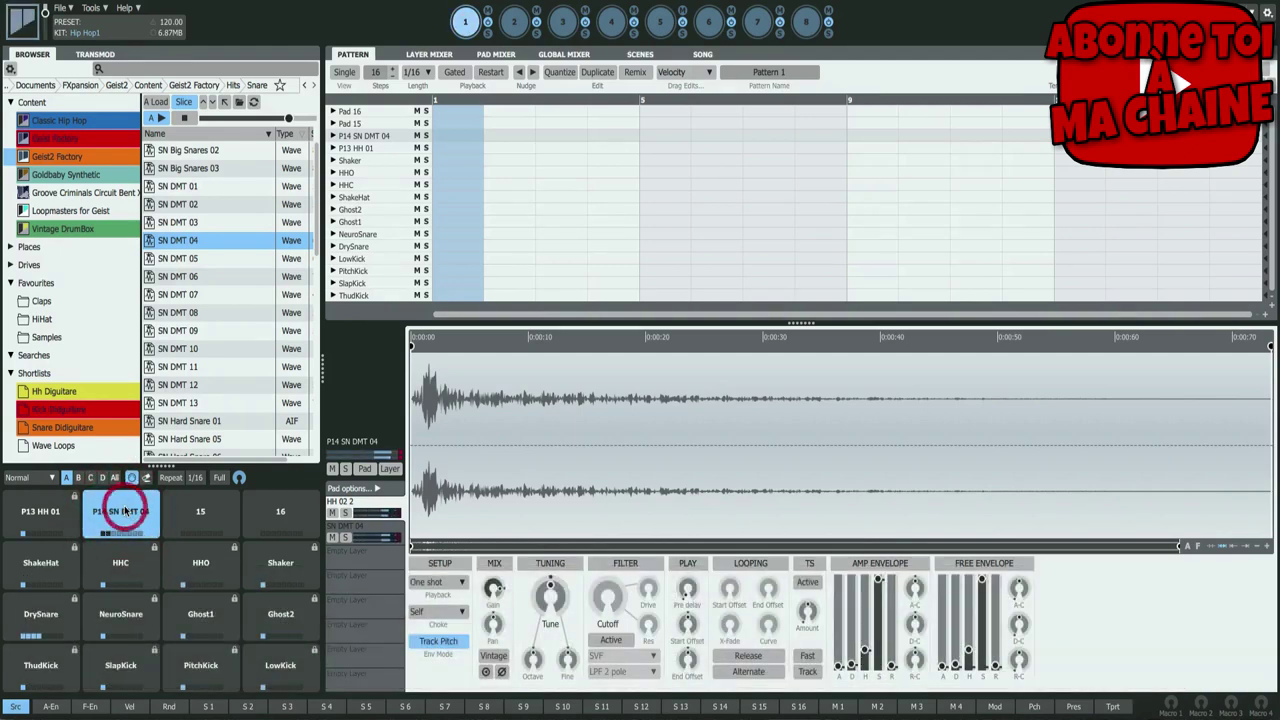
pyautogui.click(118, 516)
pyautogui.click(108, 520)
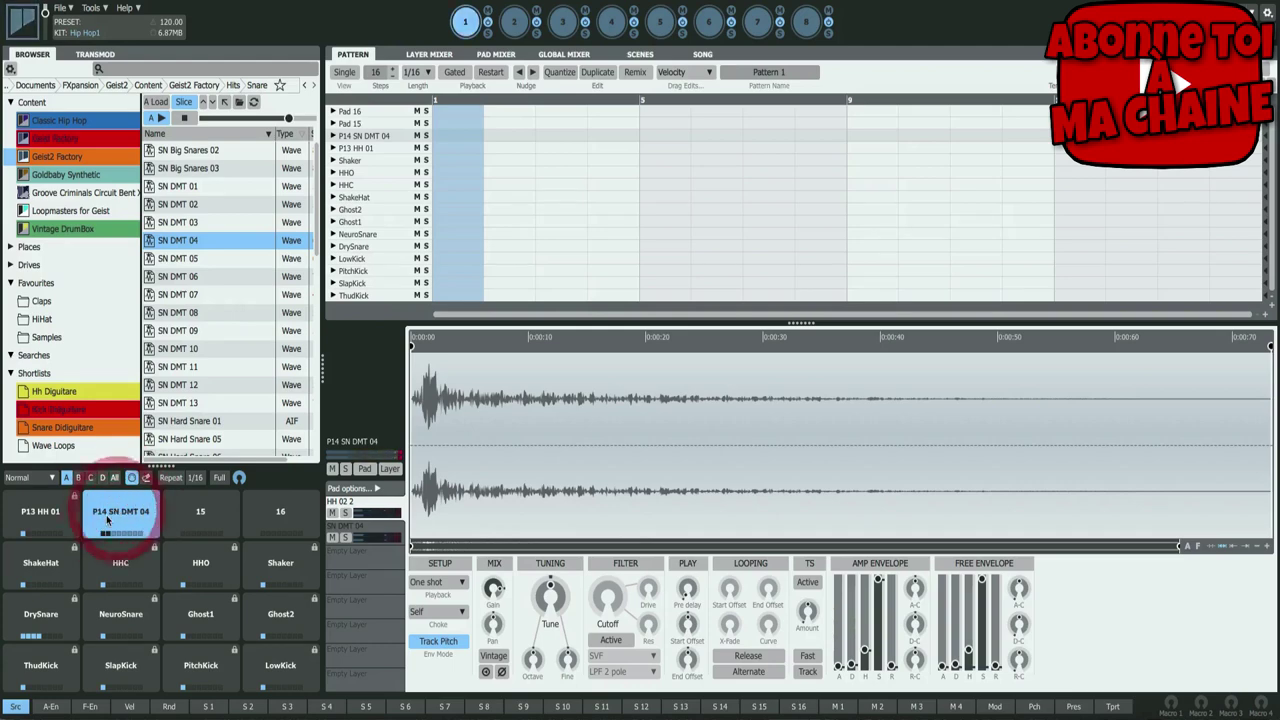
pyautogui.click(112, 518)
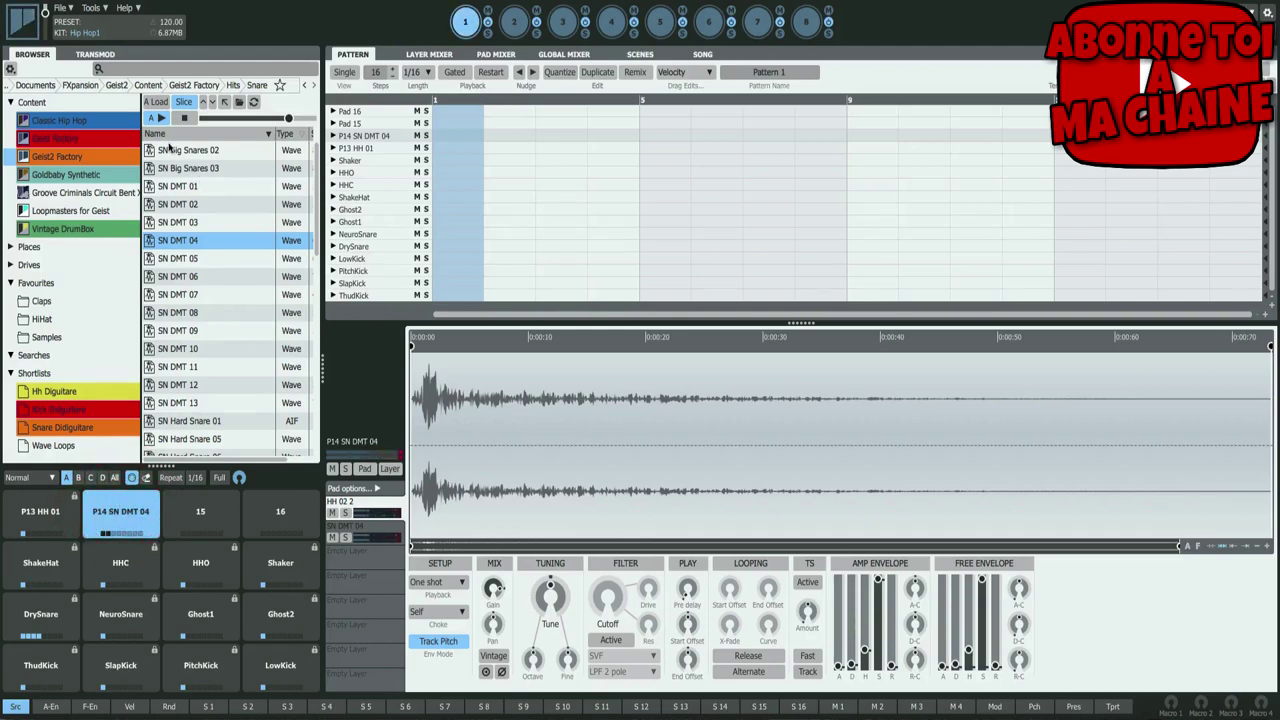
# - Add BD DMT 03 G from the Kick hits folder as the SN DMT 04 pad's third layer and audition the pad
pyautogui.click(227, 102)
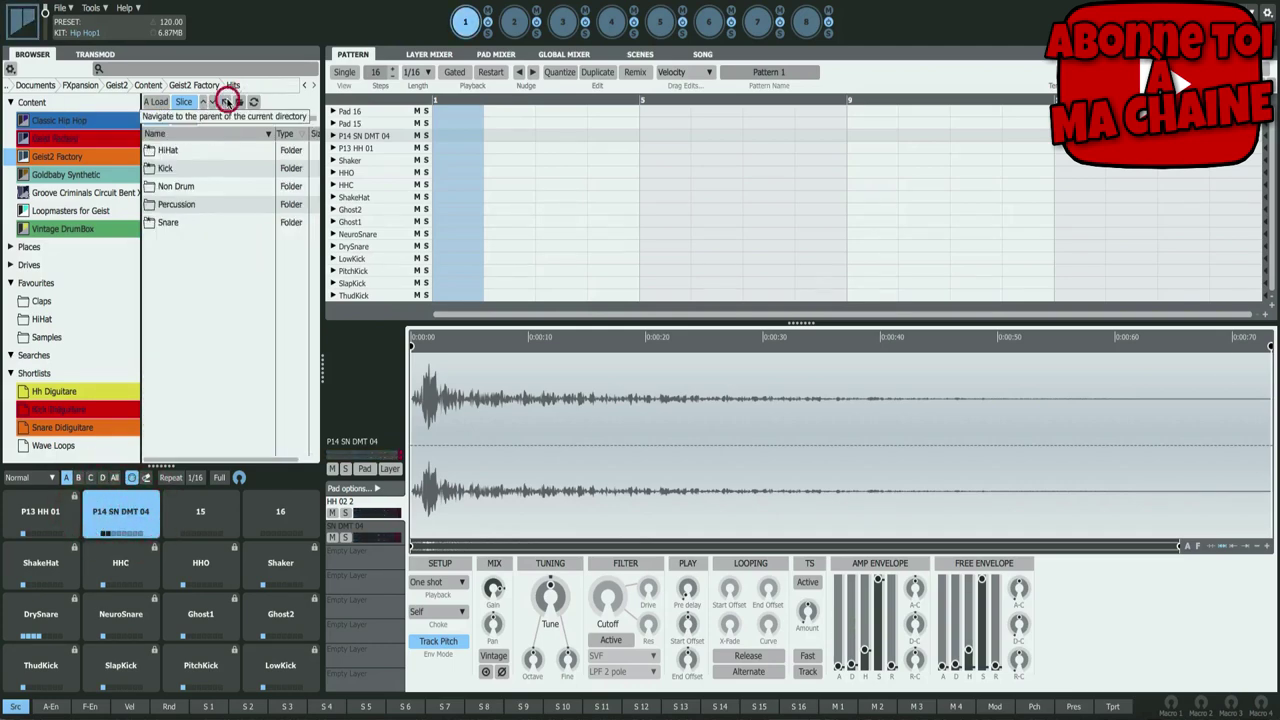
pyautogui.doubleClick(190, 170)
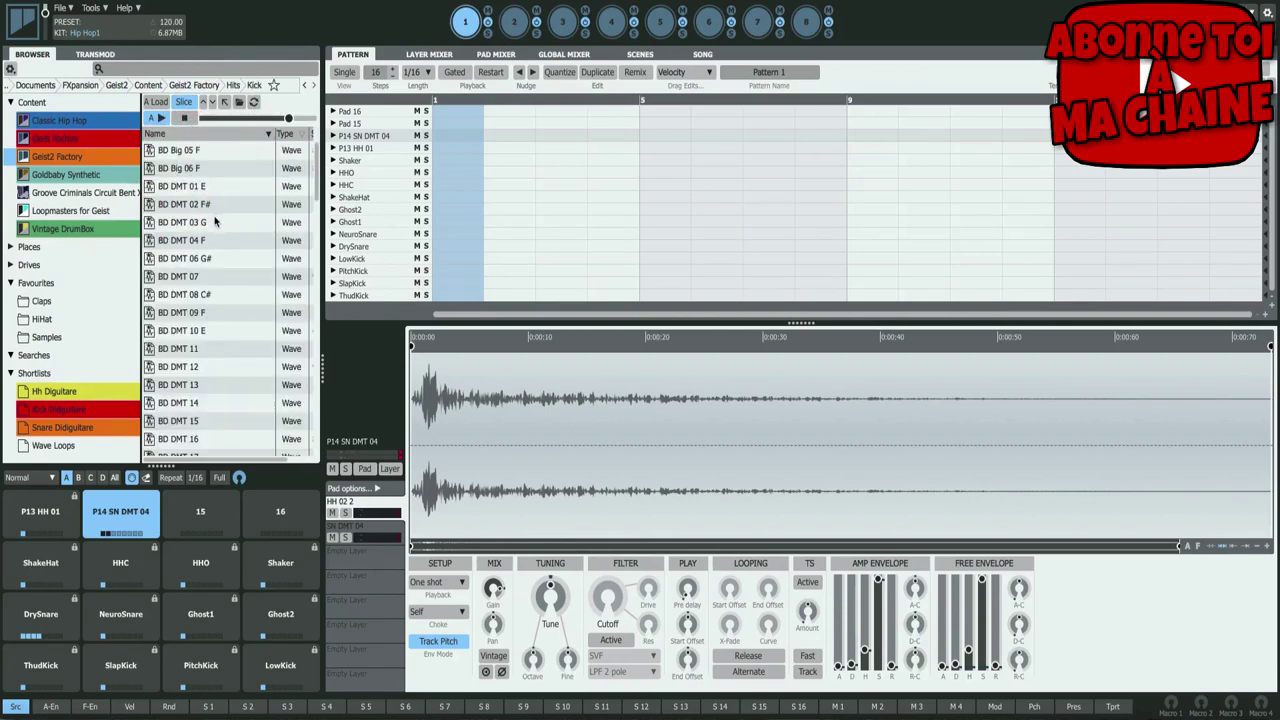
pyautogui.click(191, 224)
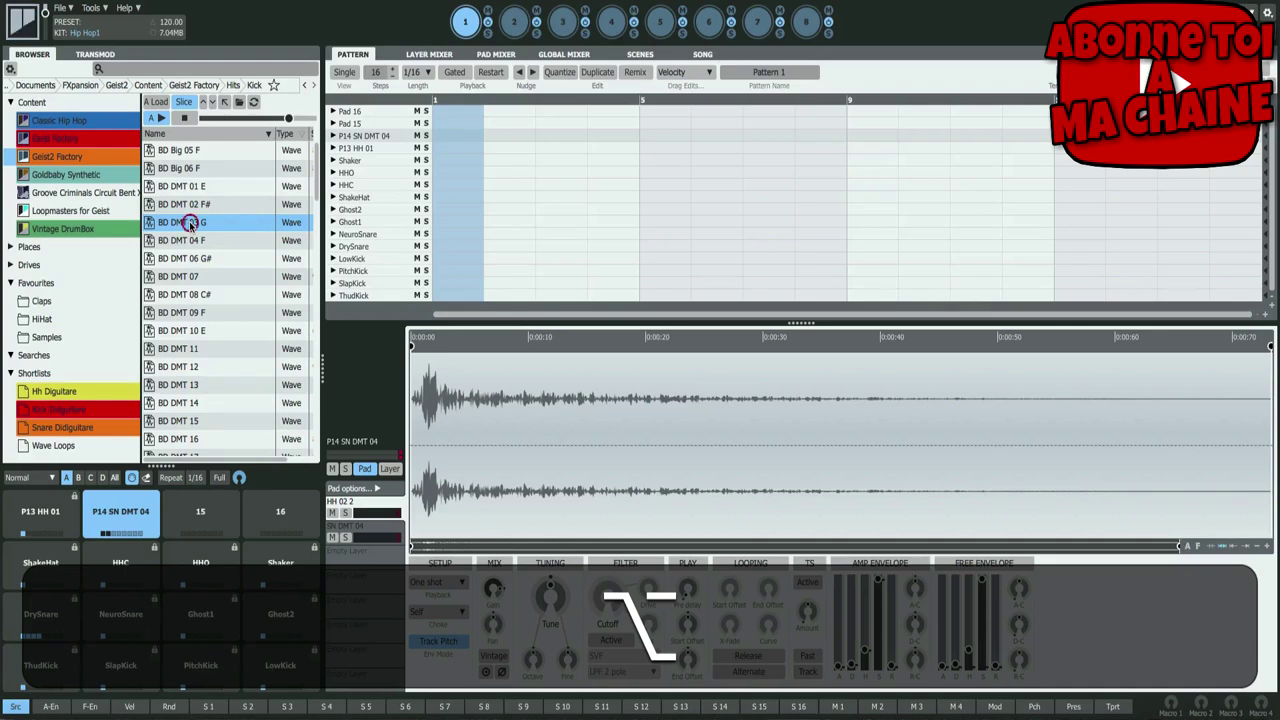
pyautogui.doubleClick(191, 224)
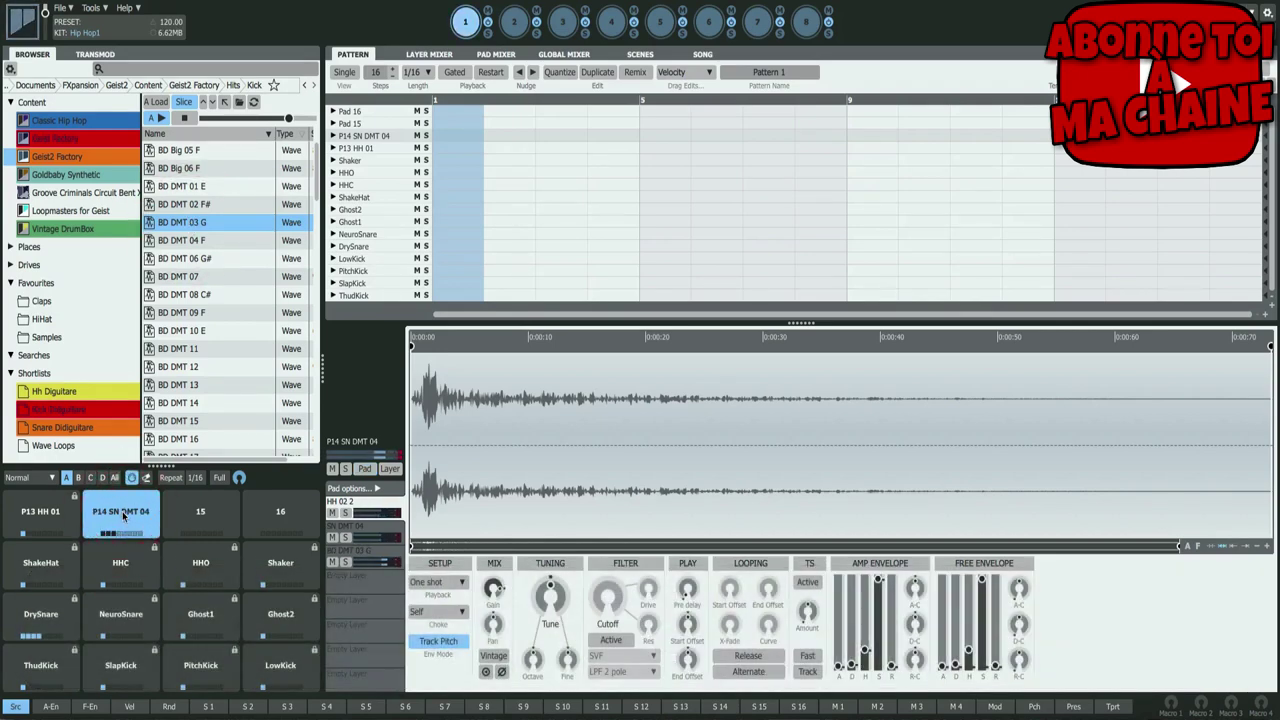
pyautogui.click(121, 515)
pyautogui.click(122, 512)
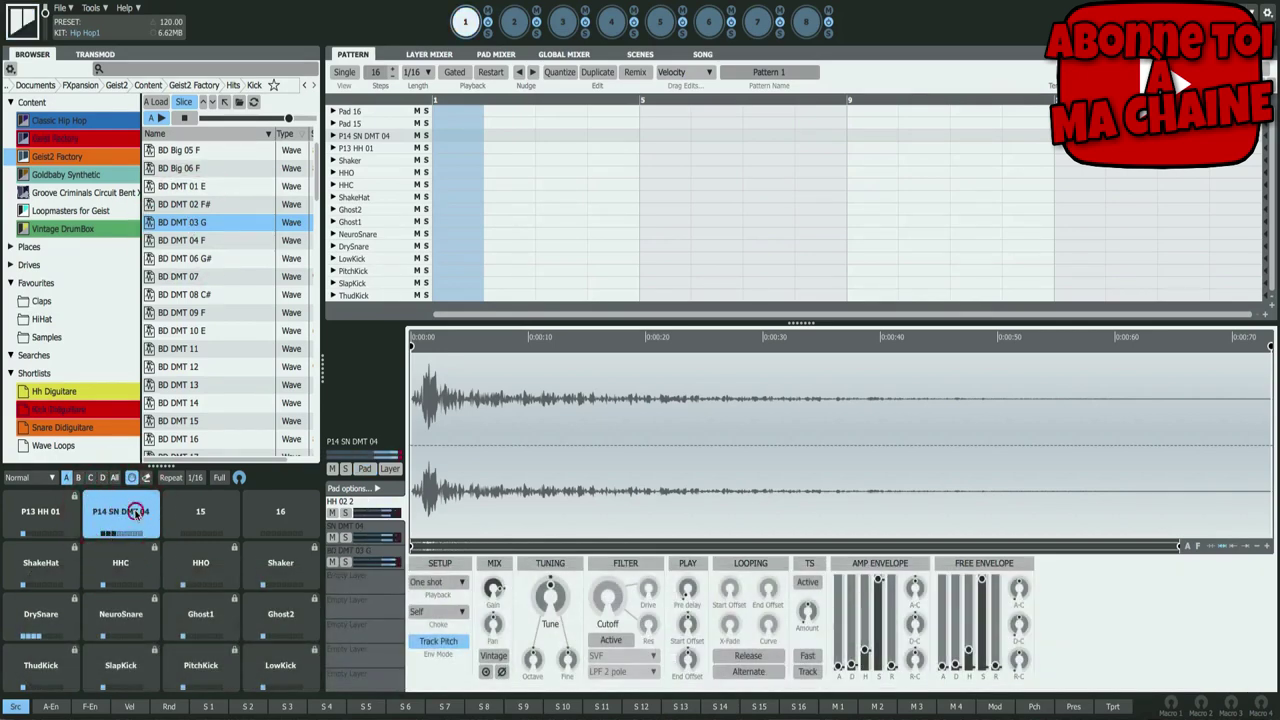
pyautogui.click(106, 515)
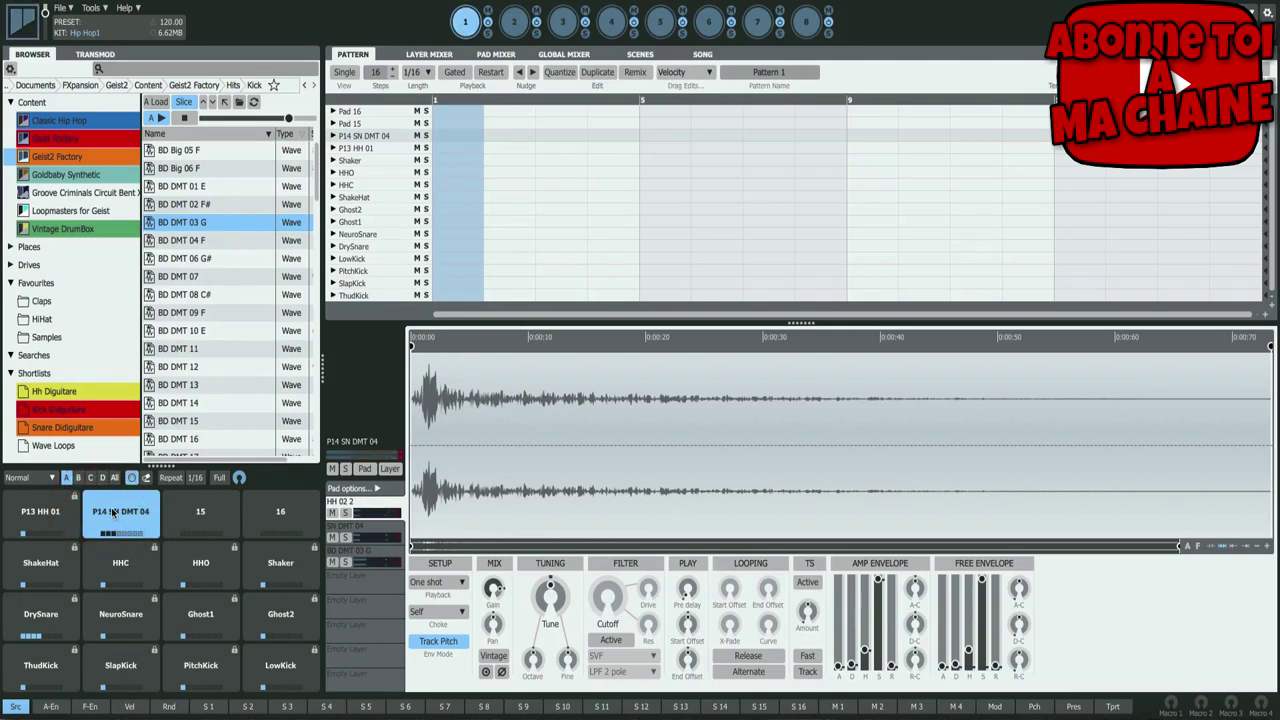
pyautogui.click(118, 512)
pyautogui.click(110, 530)
# - Add BD DMT 18 as the fourth layer of the SN DMT 04 pad
pyautogui.scroll(-3, 212, 370)
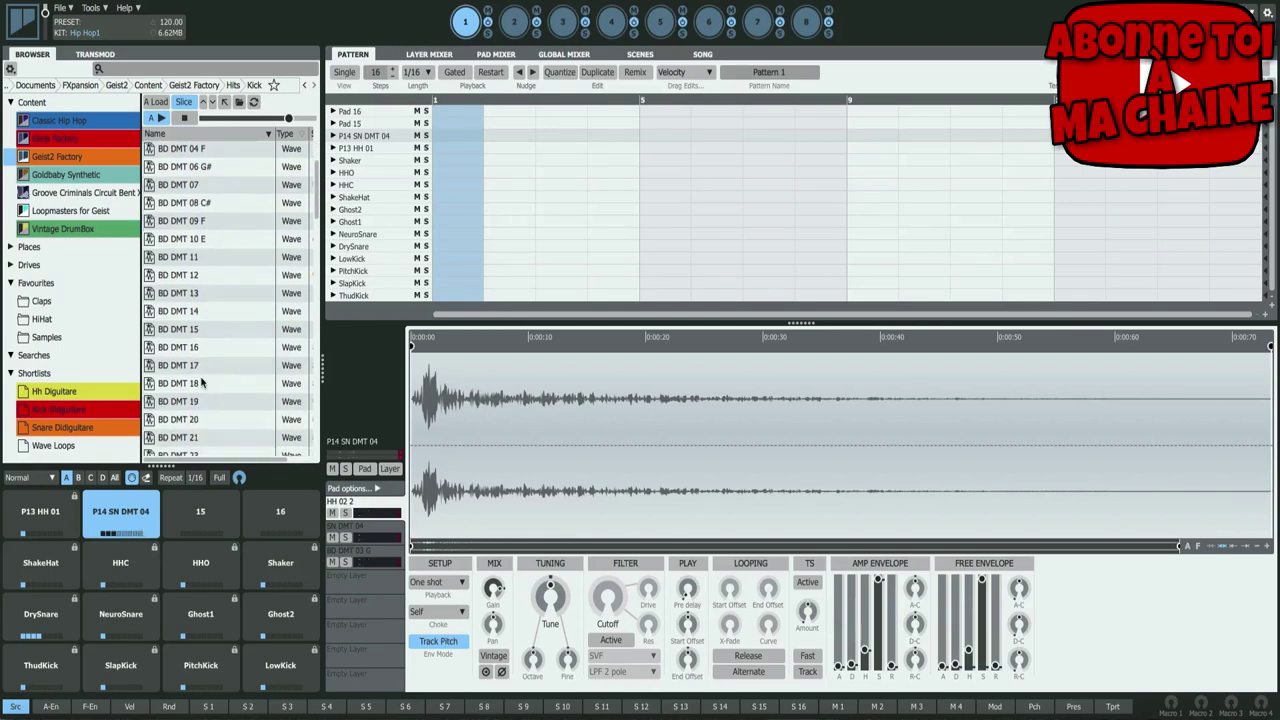
pyautogui.click(197, 383)
pyautogui.press('alt')
pyautogui.moveTo(195, 383); pyautogui.dragTo(123, 508)
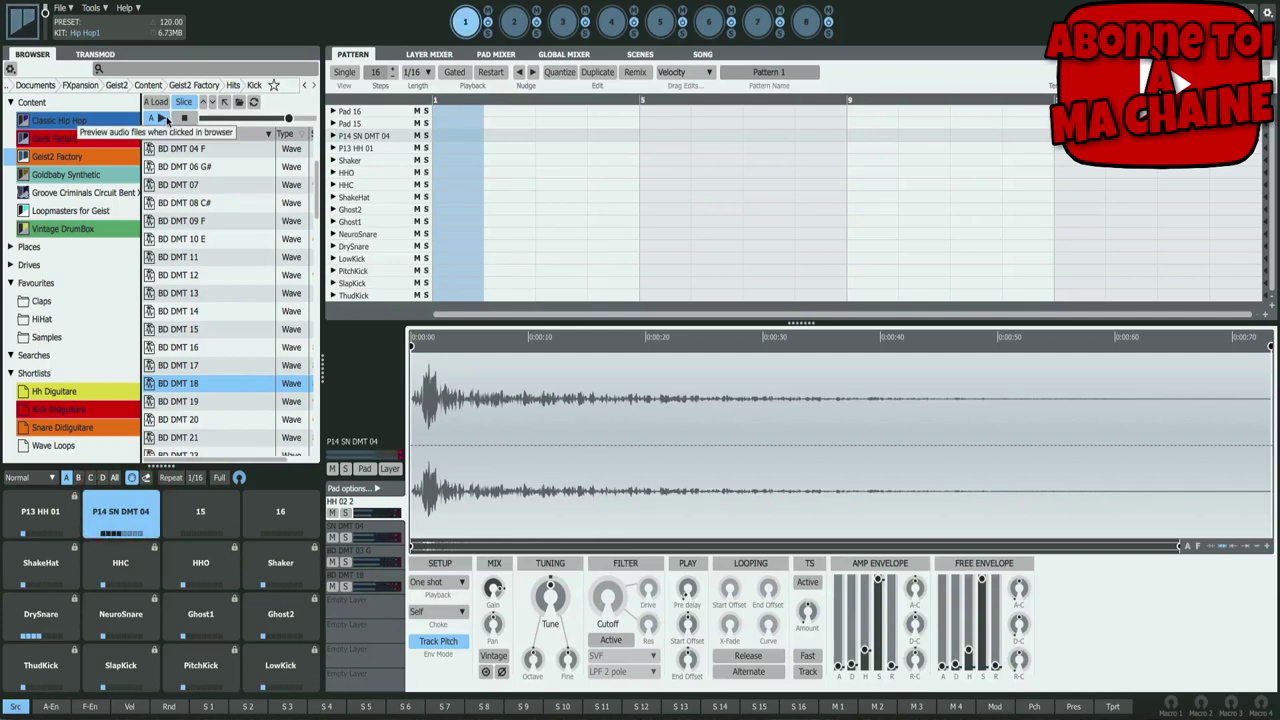
# - Add Crash 120 from the Non Drum FX folder as the SN DMT 04 pad's fifth layer and audition the pad
pyautogui.click(224, 103)
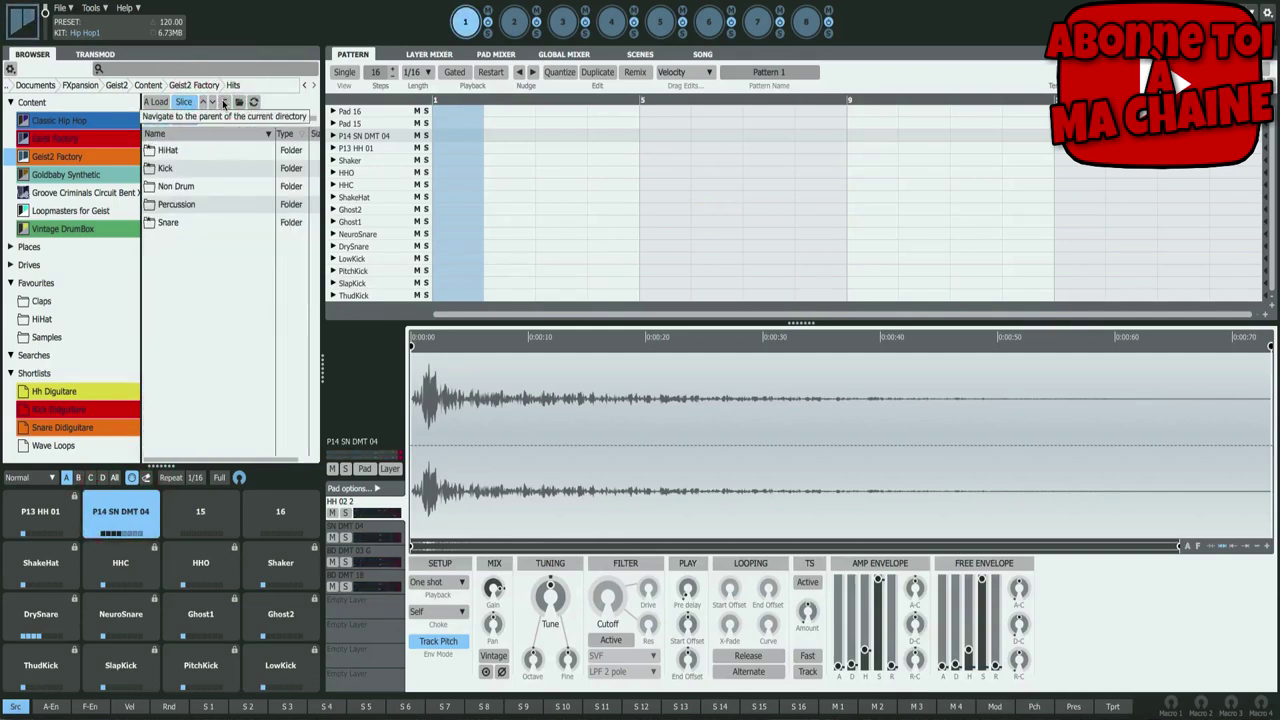
pyautogui.doubleClick(201, 187)
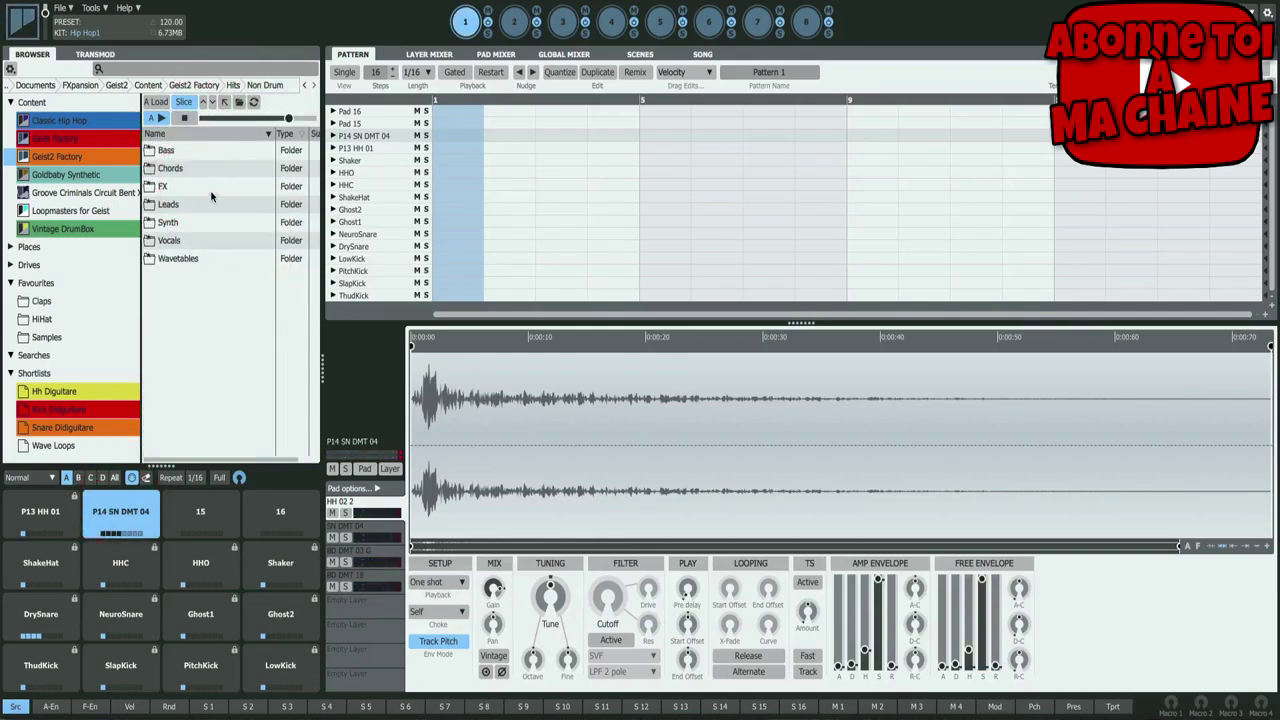
pyautogui.doubleClick(186, 186)
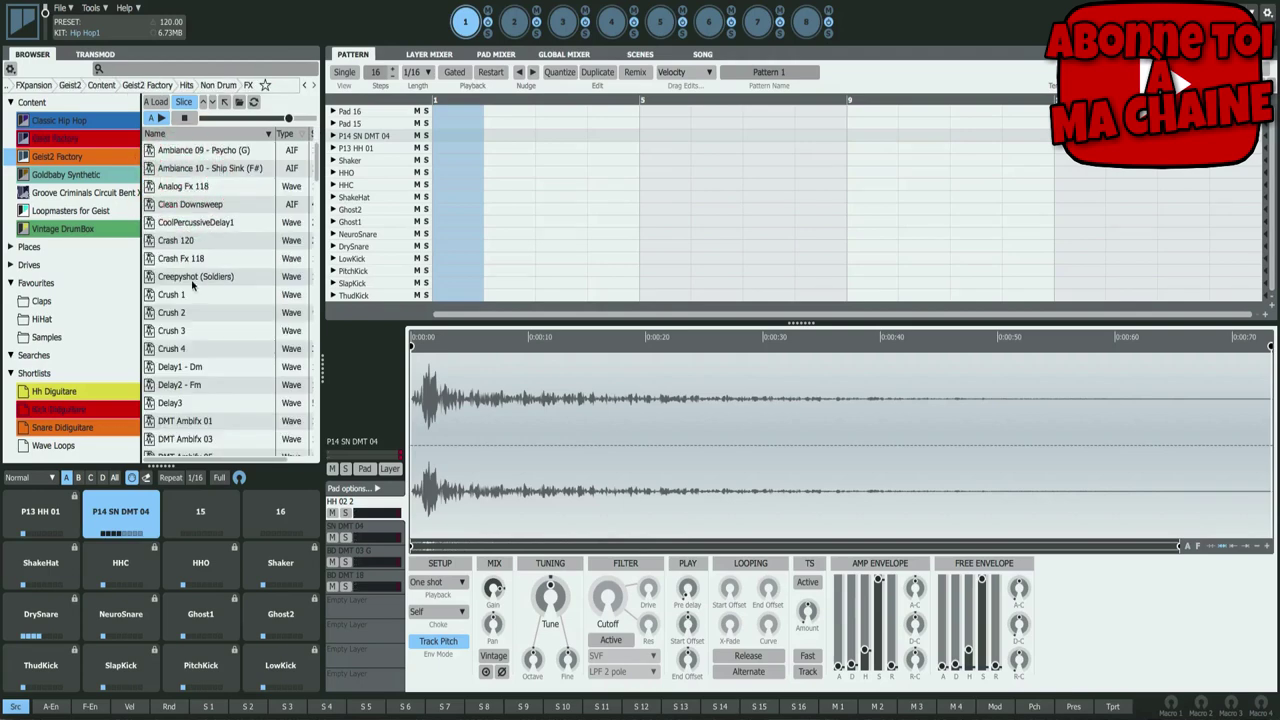
pyautogui.click(178, 241)
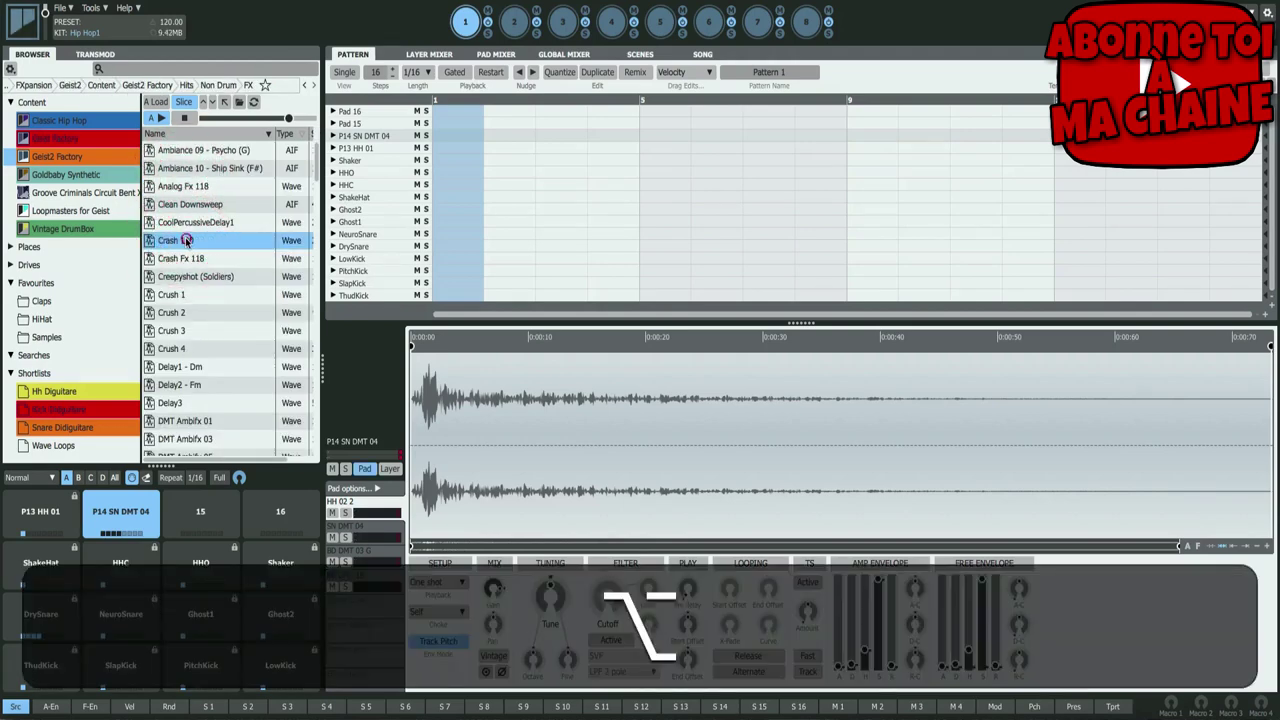
pyautogui.moveTo(180, 241); pyautogui.dragTo(133, 513)
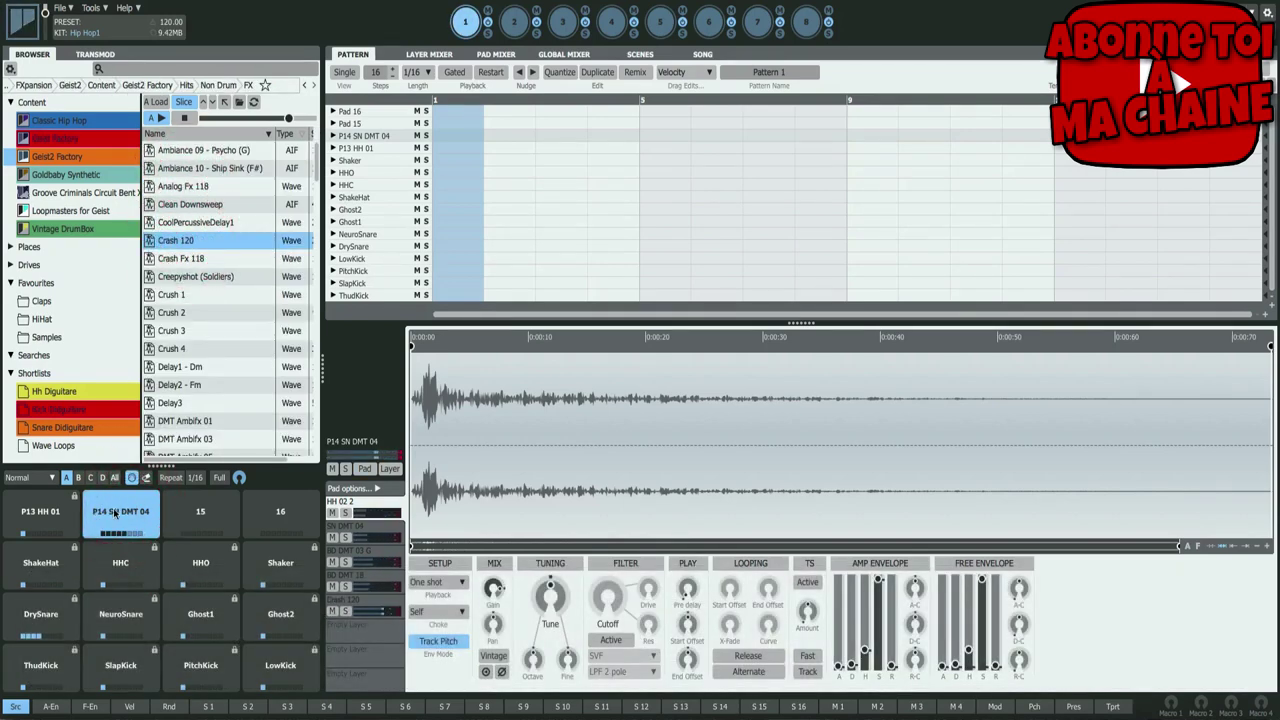
pyautogui.click(116, 514)
pyautogui.click(119, 514)
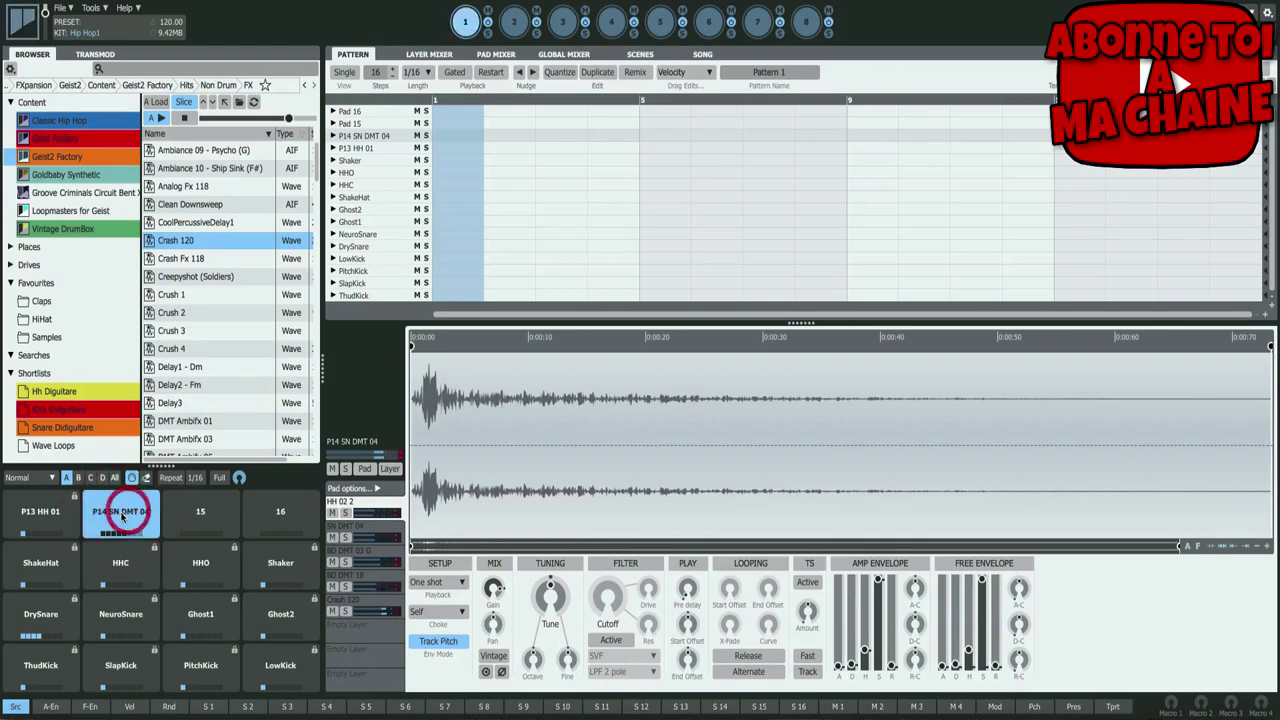
pyautogui.click(121, 516)
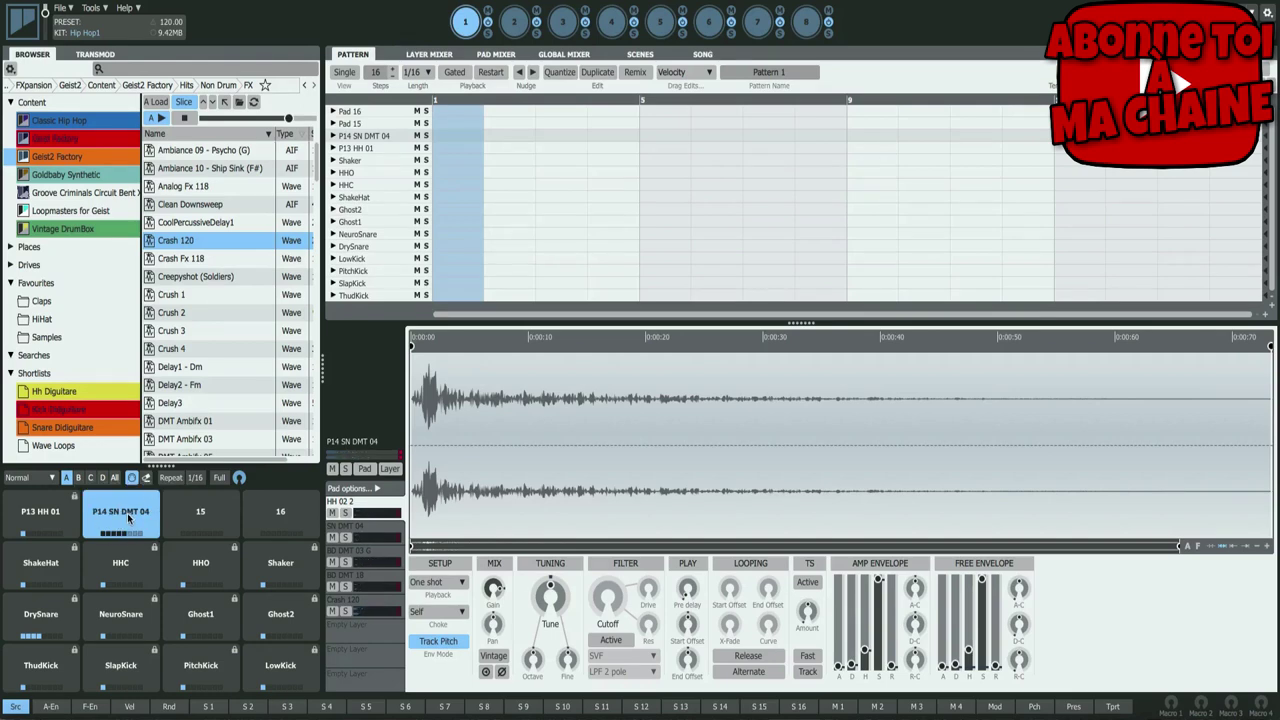
pyautogui.click(128, 518)
# - Audition the LowKick, ThudKick, SlapKick and PitchKick pads
pyautogui.click(280, 665)
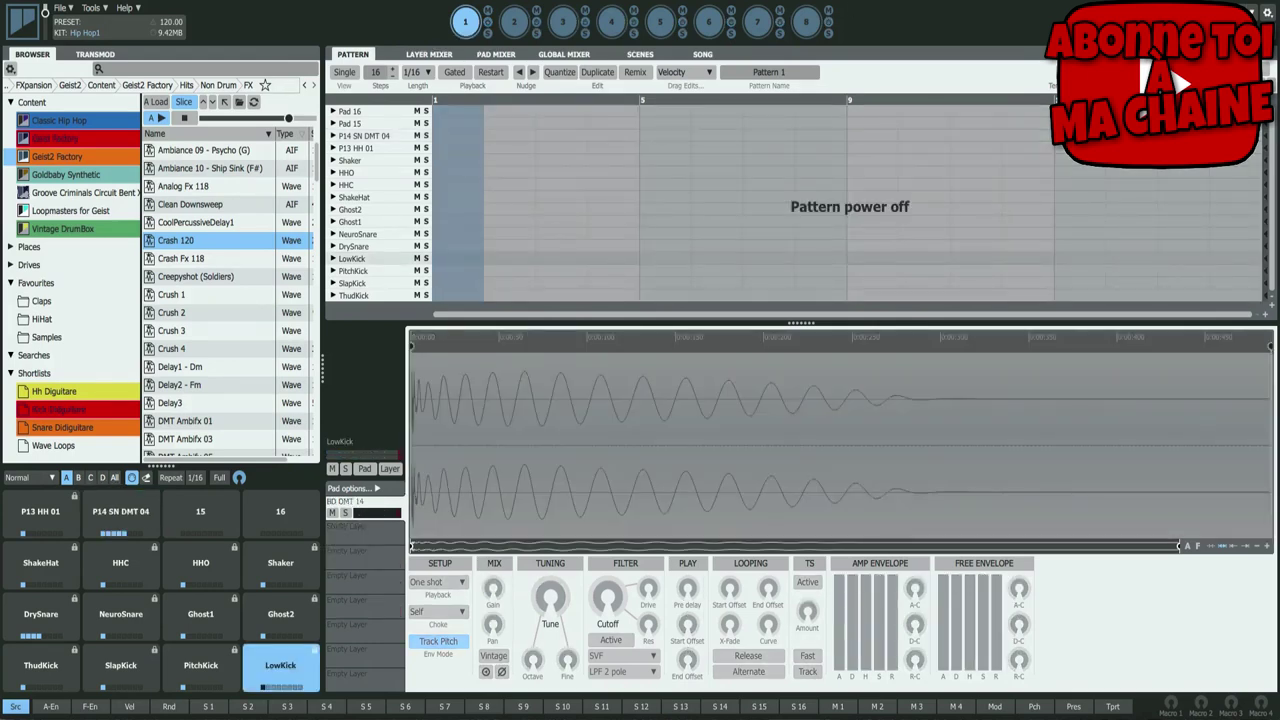
pyautogui.click(41, 665)
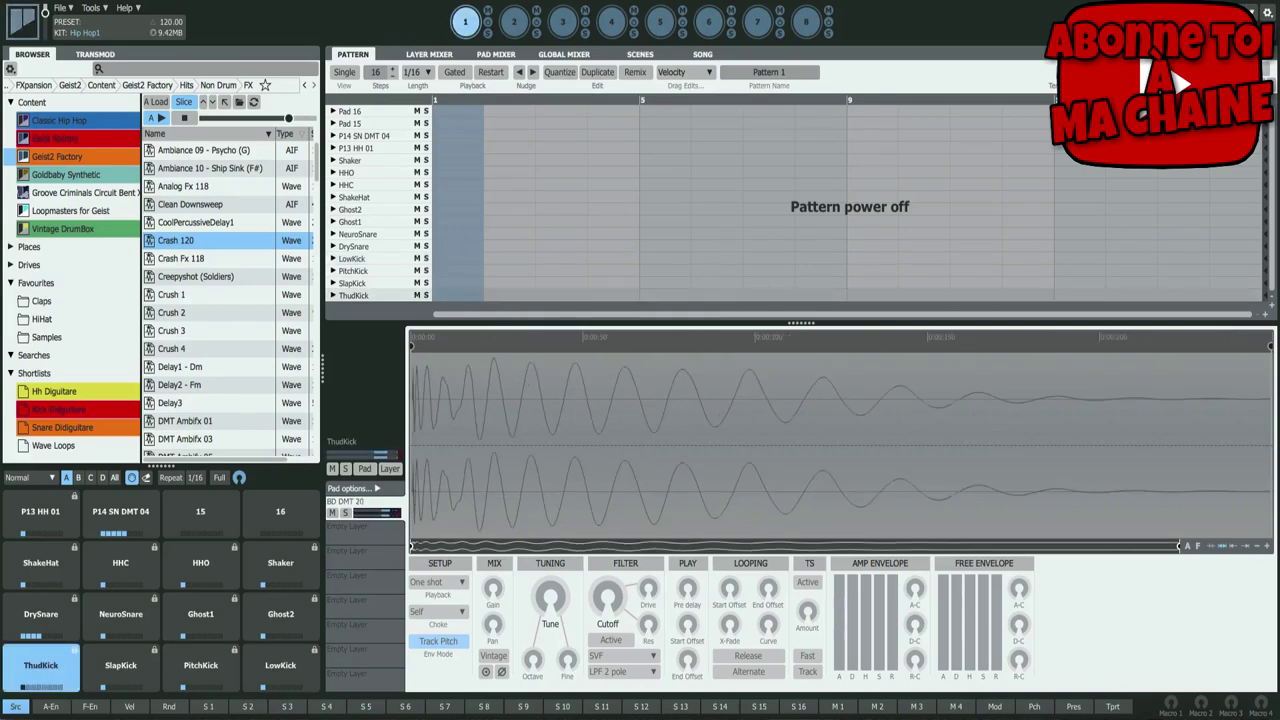
pyautogui.click(121, 665)
pyautogui.click(201, 665)
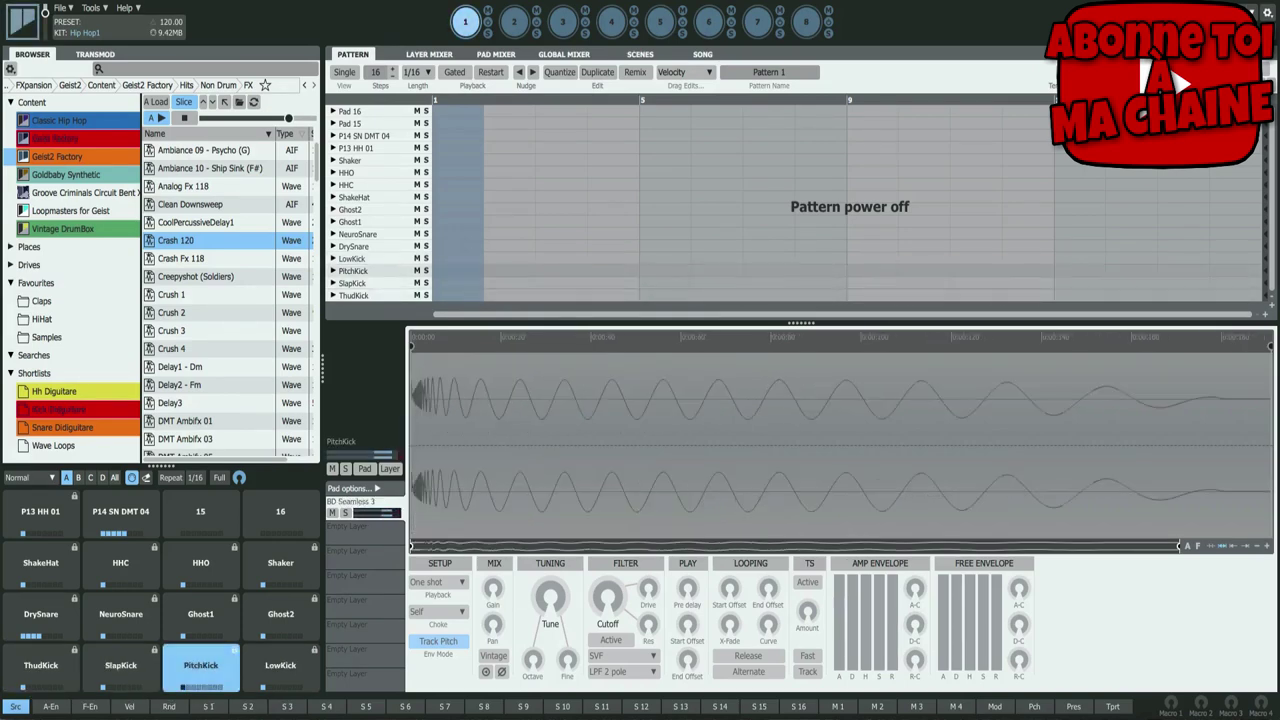
pyautogui.click(280, 665)
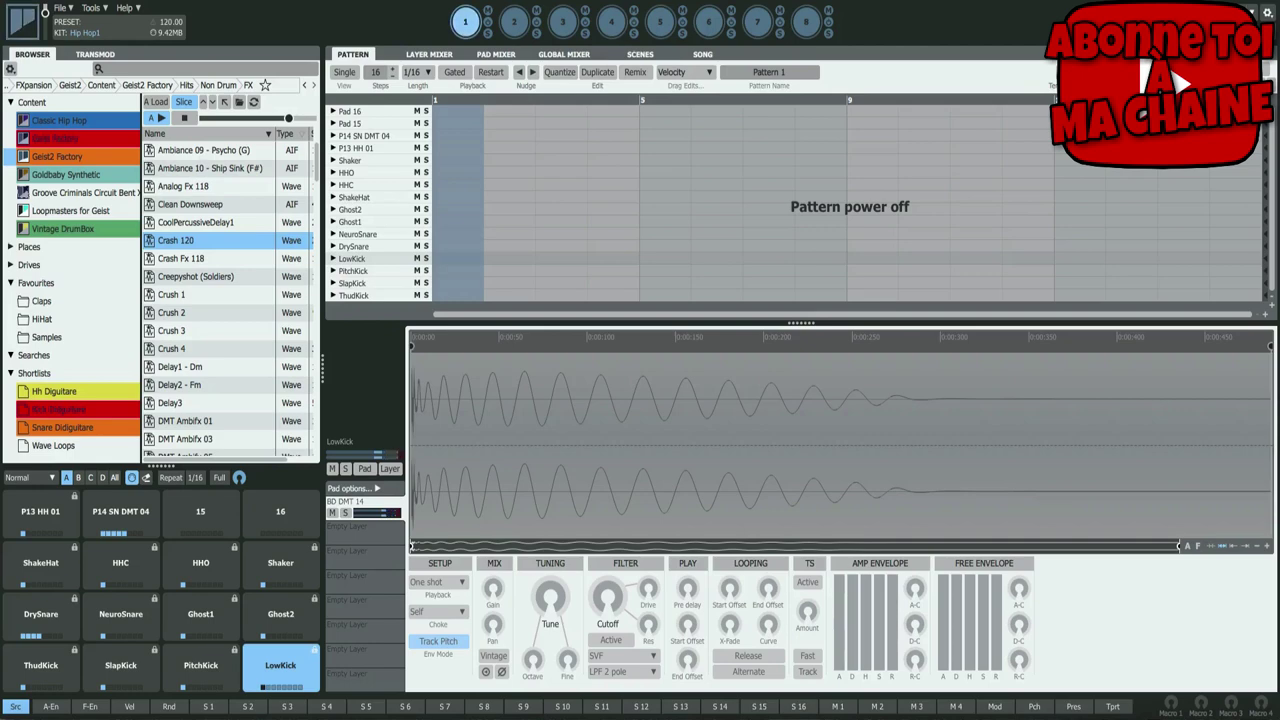
pyautogui.click(41, 665)
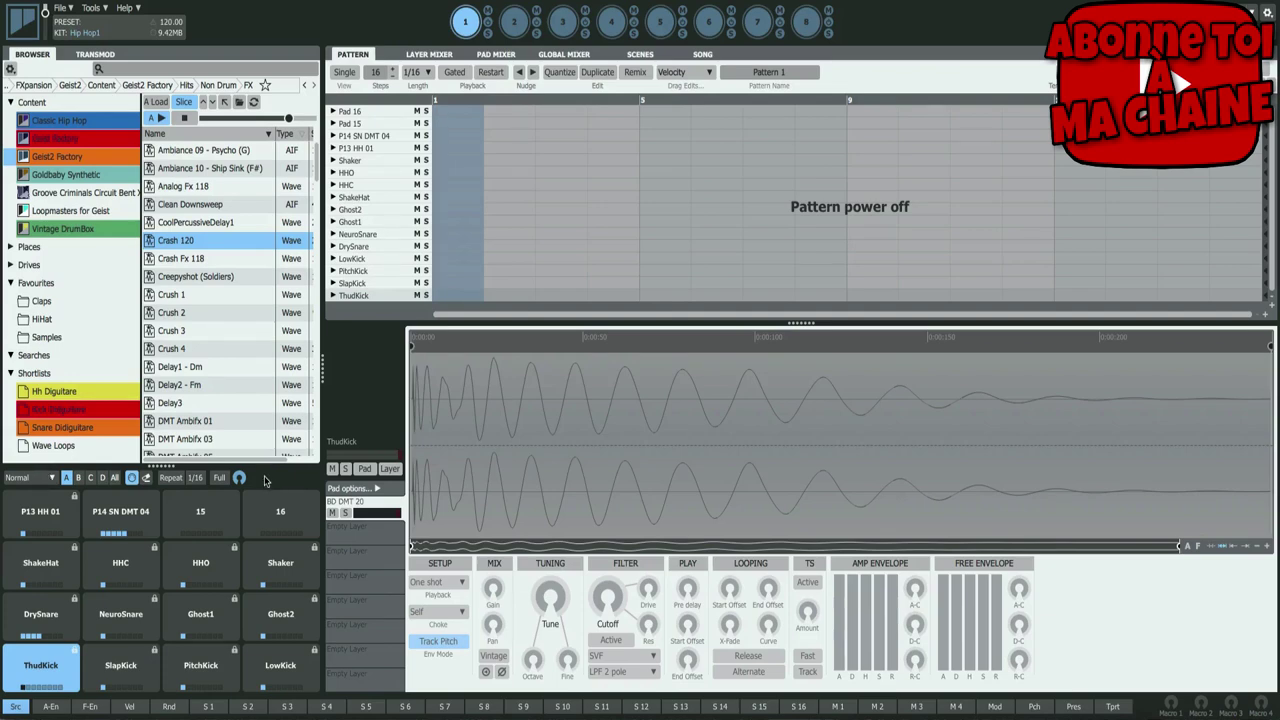
# - Set the pad input mode to Chromatic and audition ThudKick on bank A's semitone pads from +00 up to +15 st
pyautogui.click(50, 478)
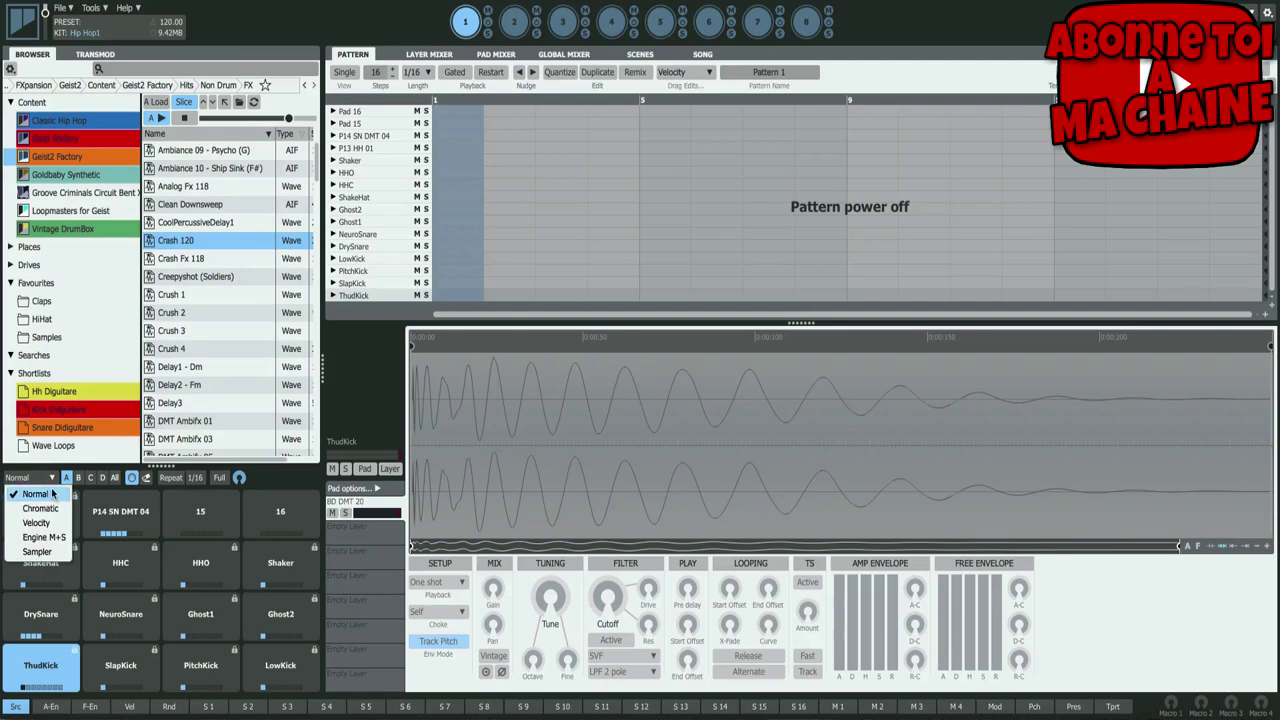
pyautogui.click(54, 509)
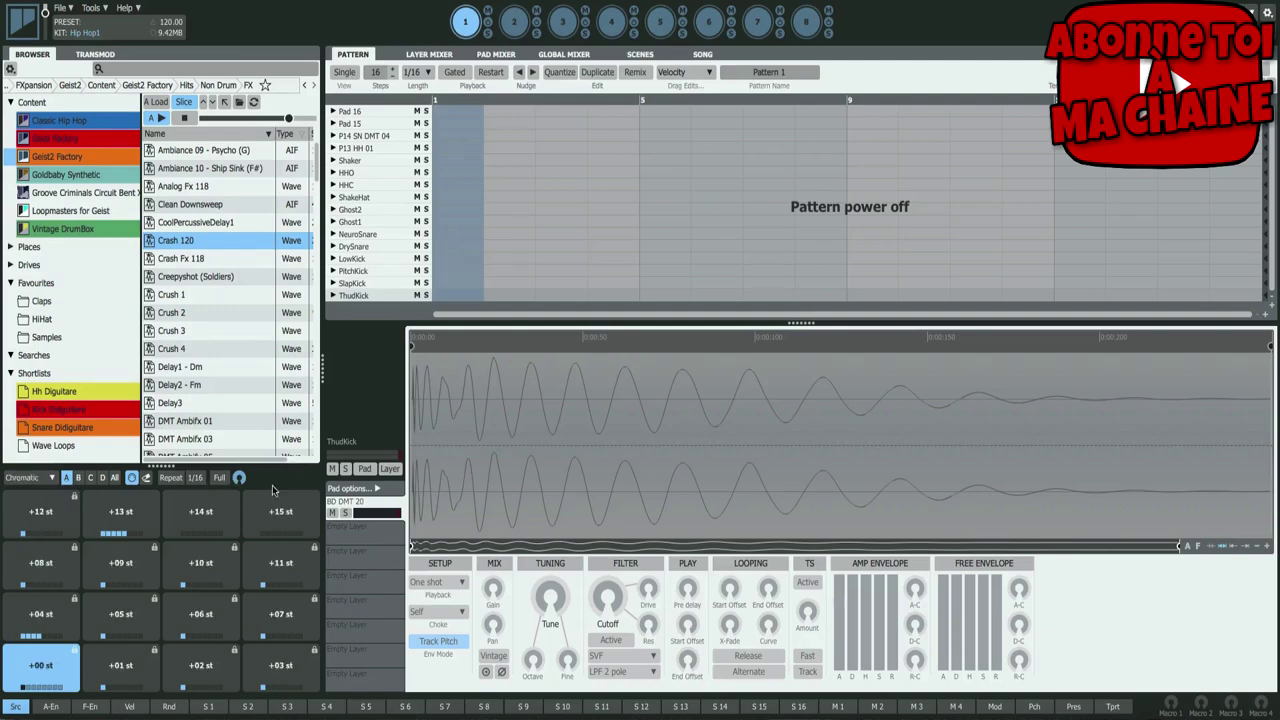
pyautogui.click(46, 672)
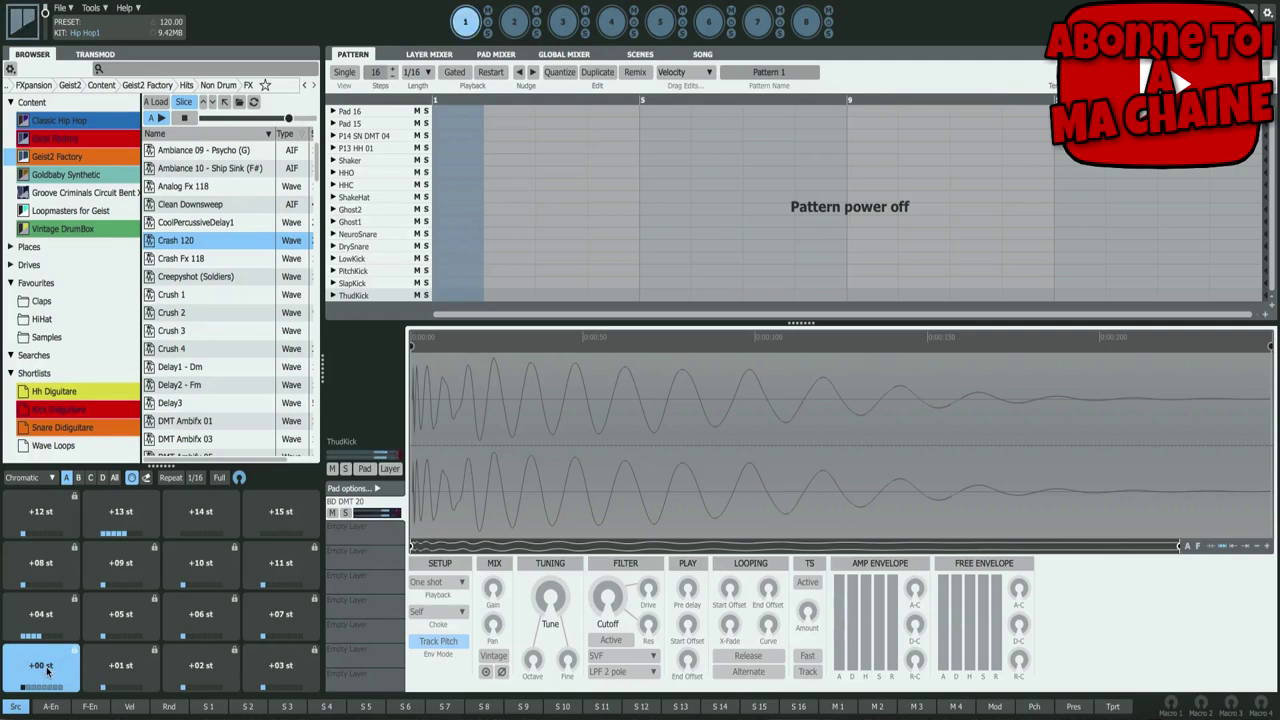
pyautogui.click(124, 674)
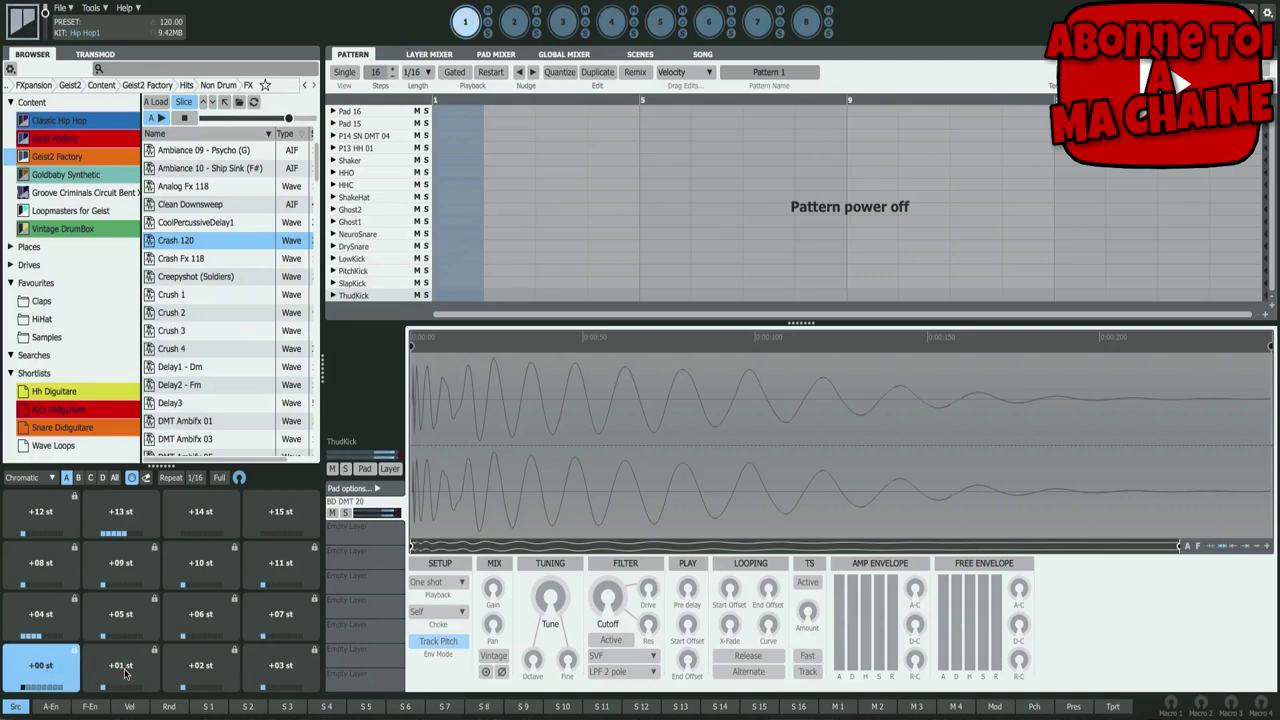
pyautogui.click(197, 674)
pyautogui.click(283, 671)
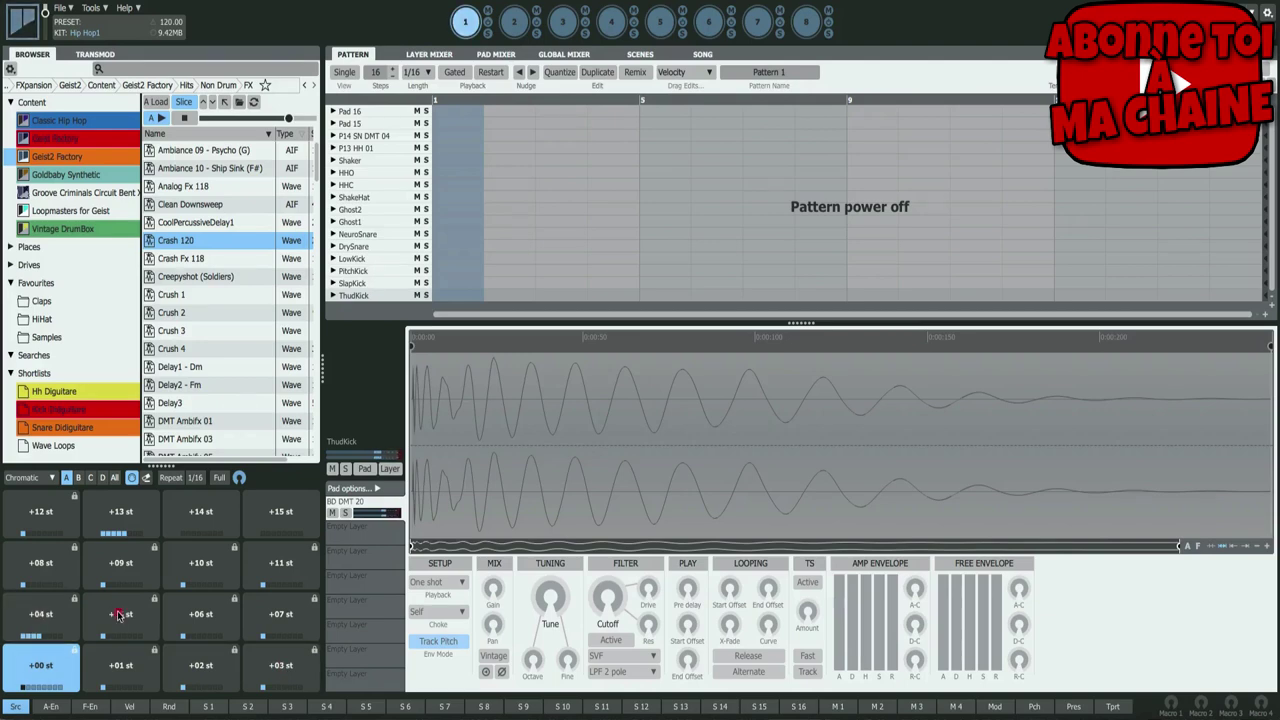
pyautogui.click(281, 614)
pyautogui.click(85, 578)
pyautogui.click(120, 565)
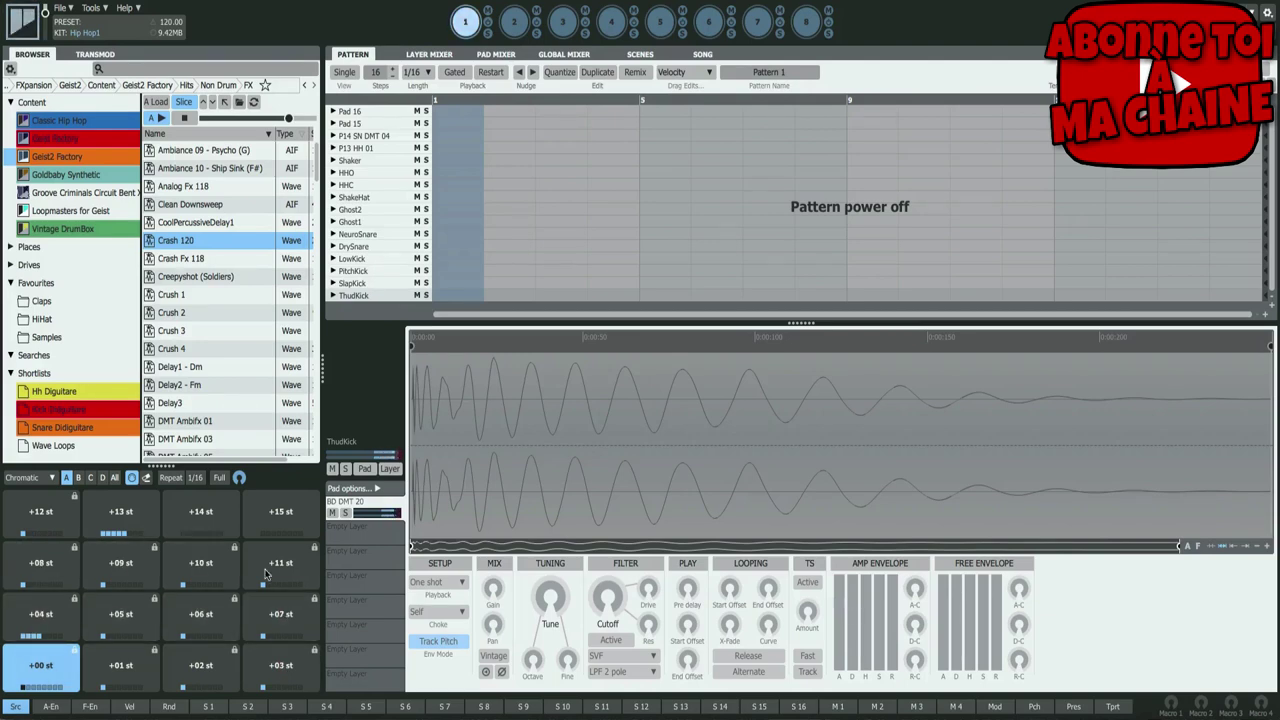
pyautogui.click(280, 565)
pyautogui.click(136, 520)
pyautogui.click(200, 518)
pyautogui.click(280, 518)
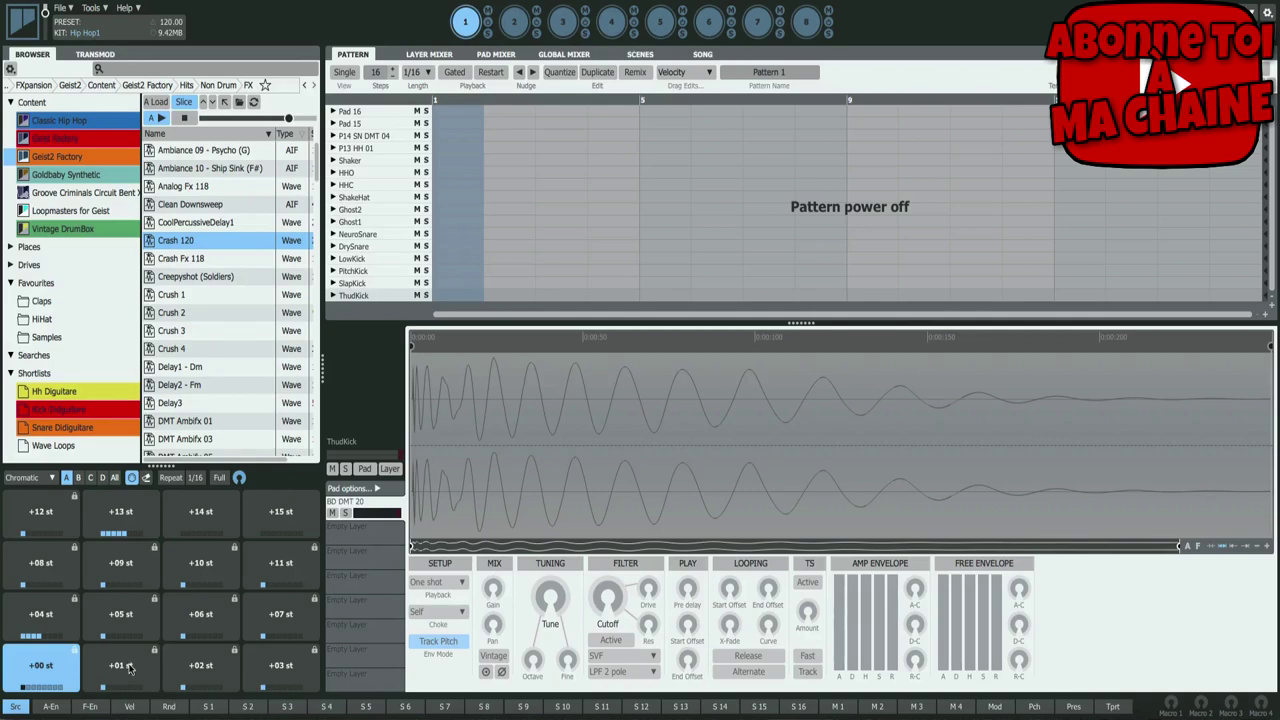
# - Compare ThudKick's original pitch with its +10, +12 and +14 st versions in bank A
pyautogui.click(53, 662)
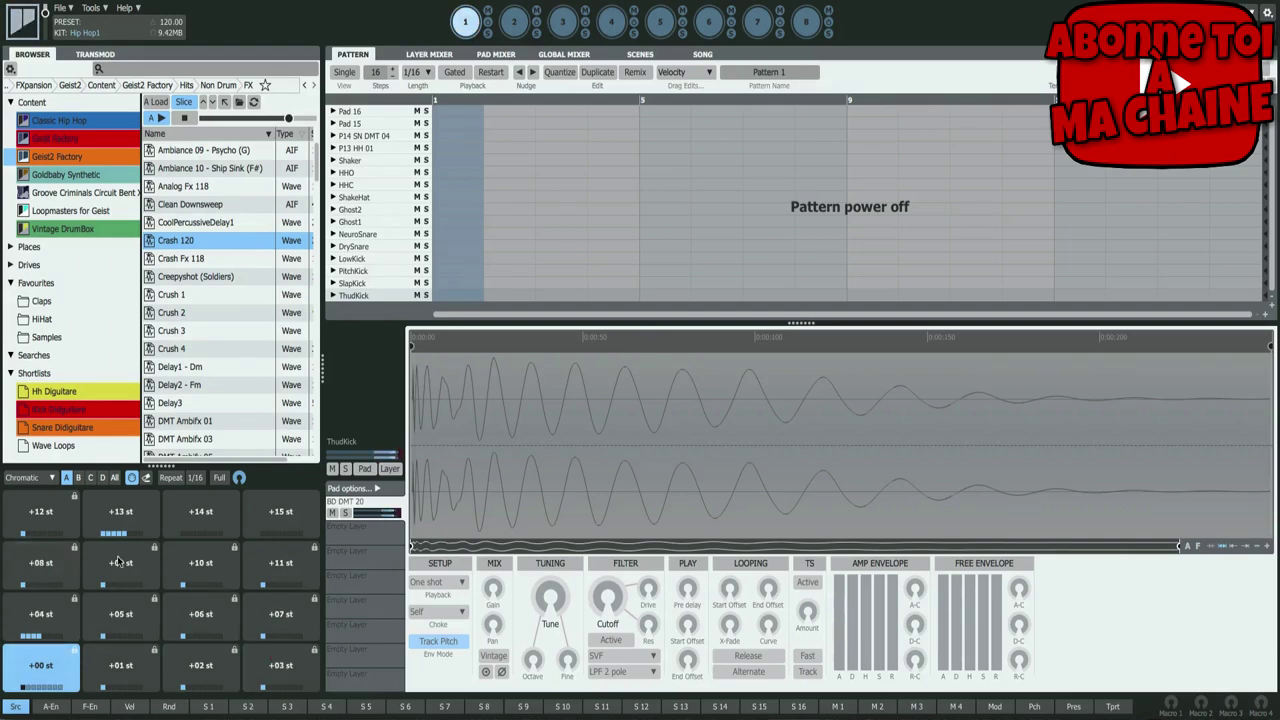
pyautogui.click(205, 563)
pyautogui.click(42, 514)
pyautogui.click(205, 514)
# - Switch to pad bank B and audition ThudKick at semitone offsets between +16 and +24 st
pyautogui.click(78, 477)
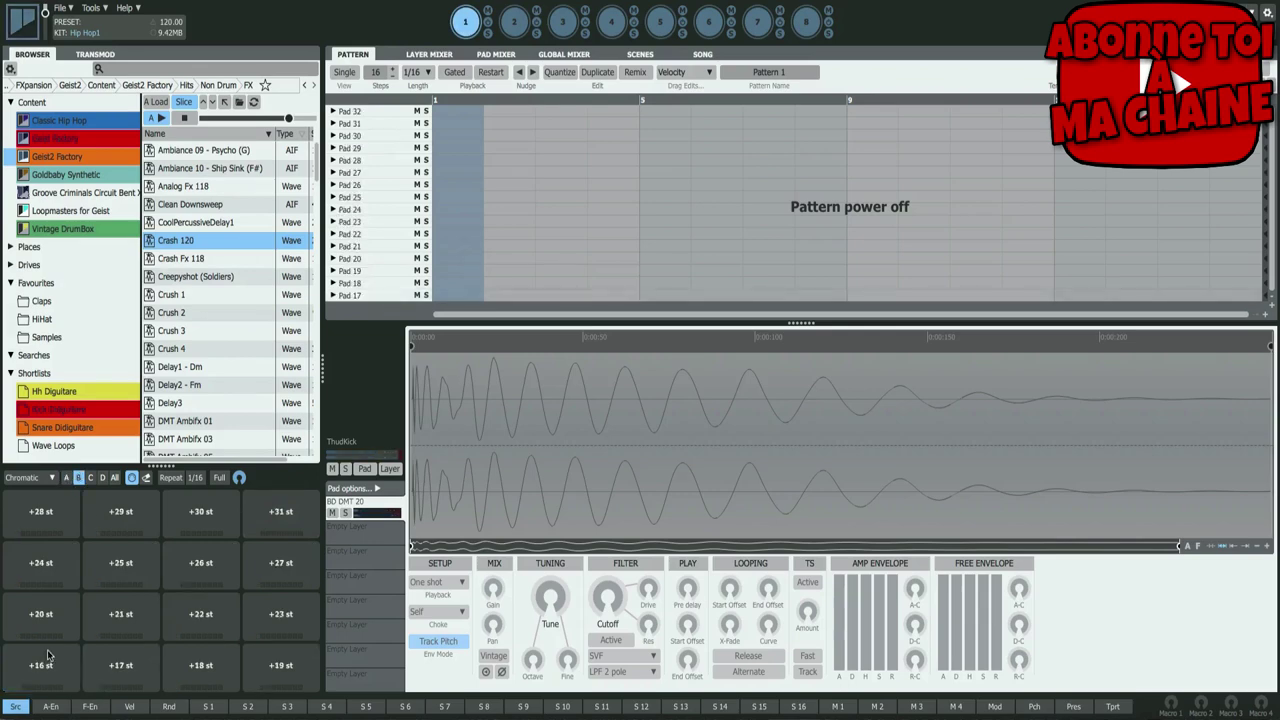
pyautogui.click(60, 672)
pyautogui.click(279, 668)
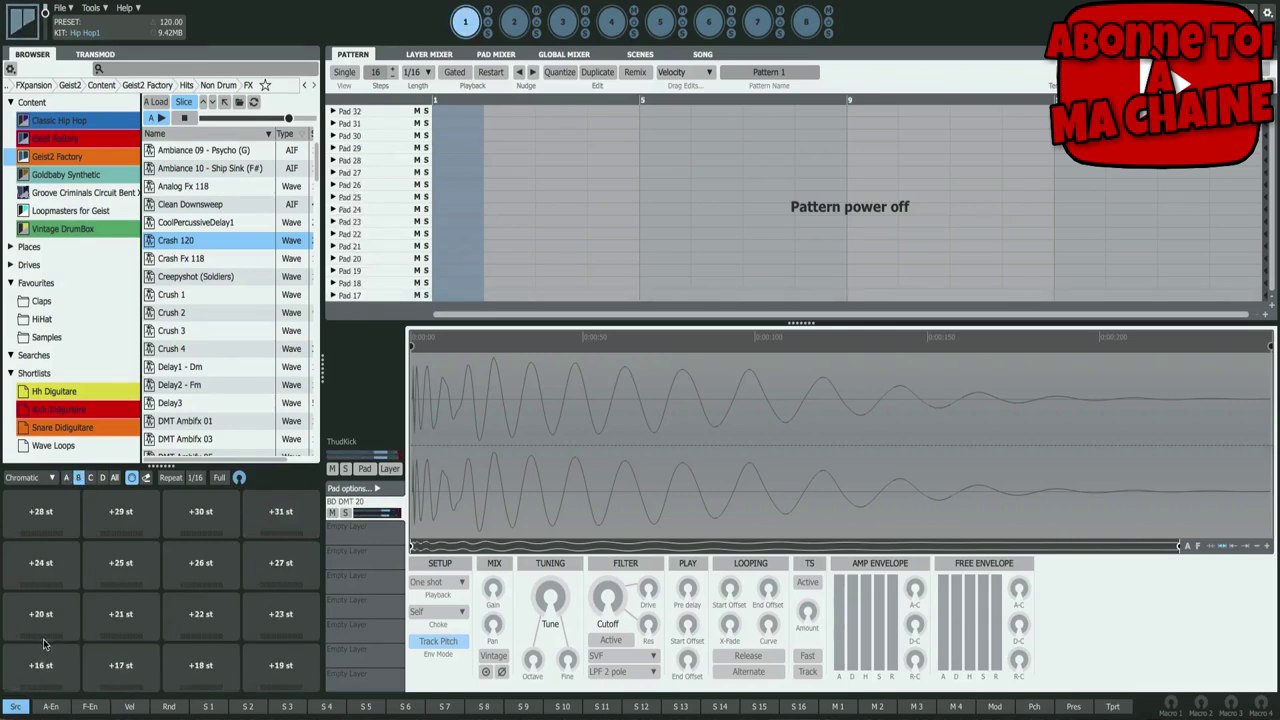
pyautogui.click(128, 613)
pyautogui.click(189, 614)
pyautogui.click(255, 616)
pyautogui.click(41, 562)
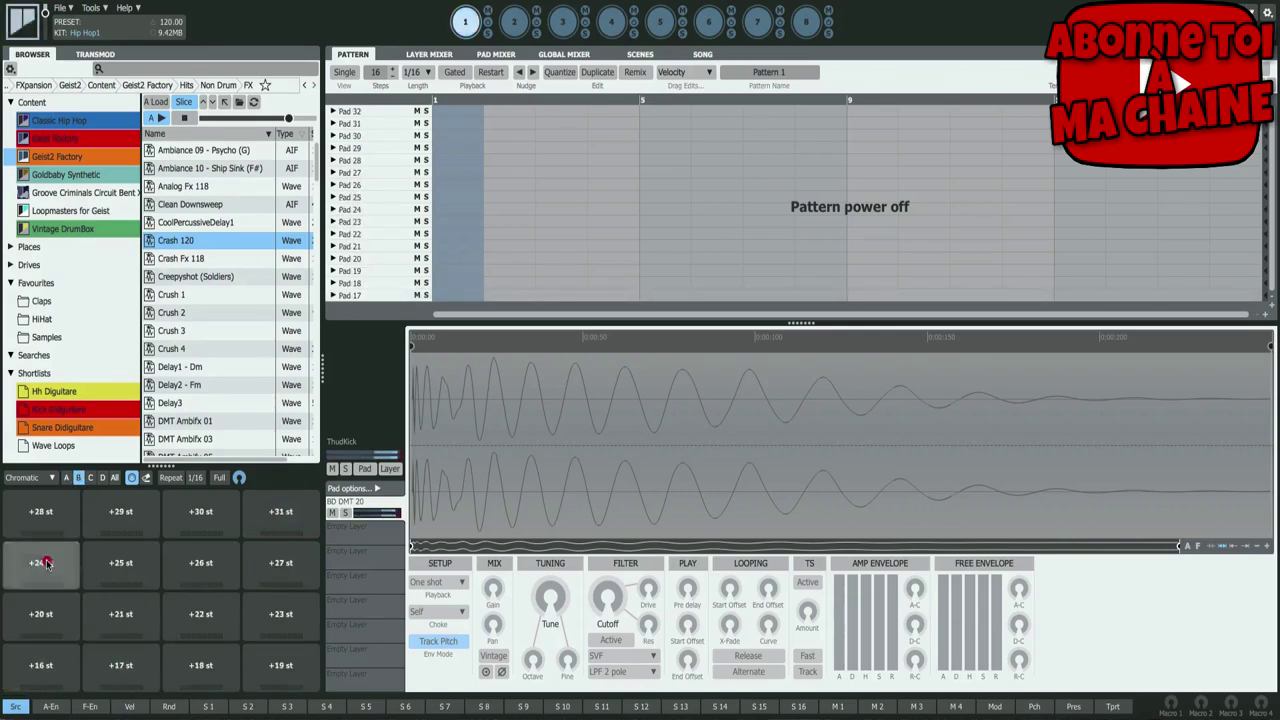
pyautogui.click(44, 566)
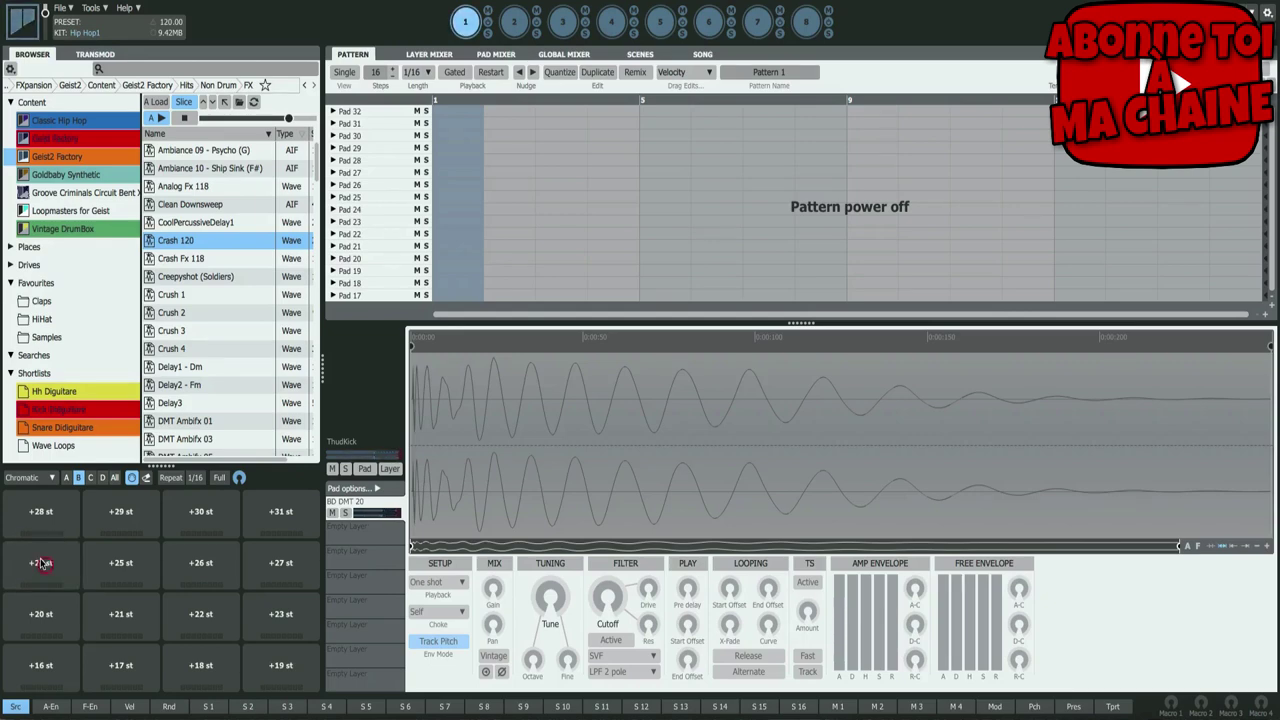
pyautogui.click(44, 566)
# - Audition ThudKick on the highest chromatic offsets in pad banks C and D, including +46 and +48 st
pyautogui.click(90, 477)
pyautogui.click(201, 508)
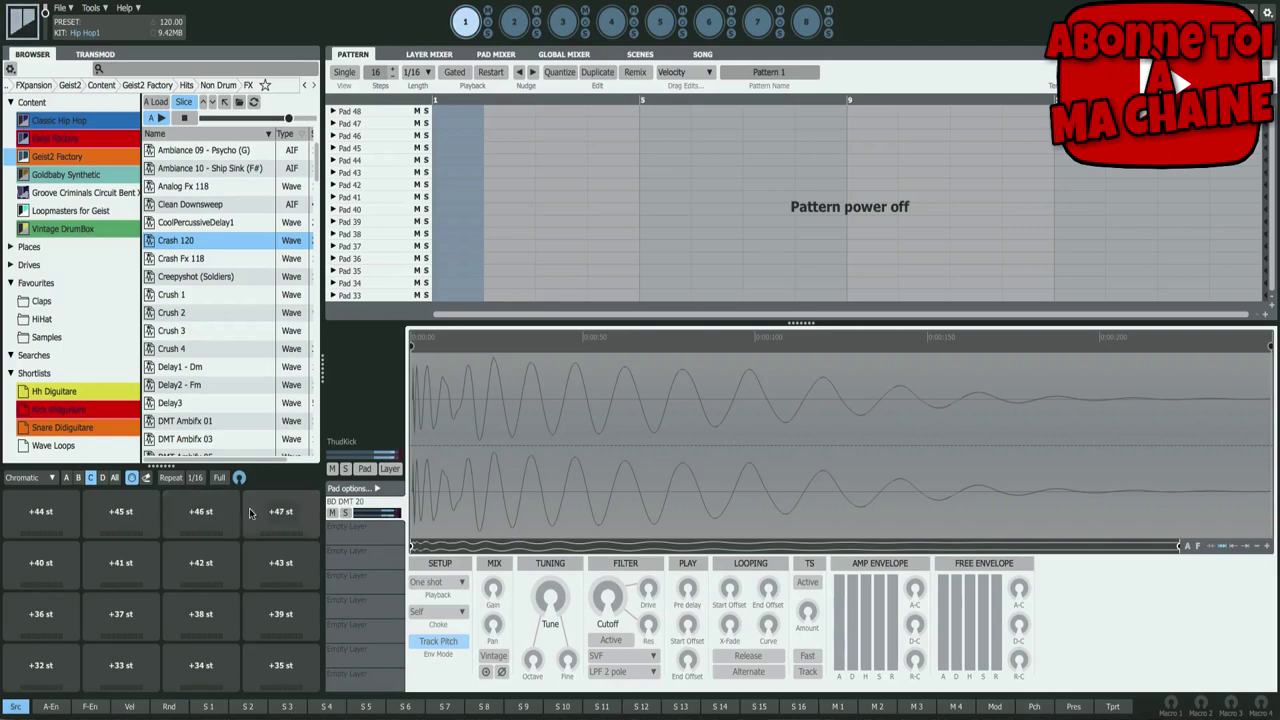
pyautogui.click(102, 477)
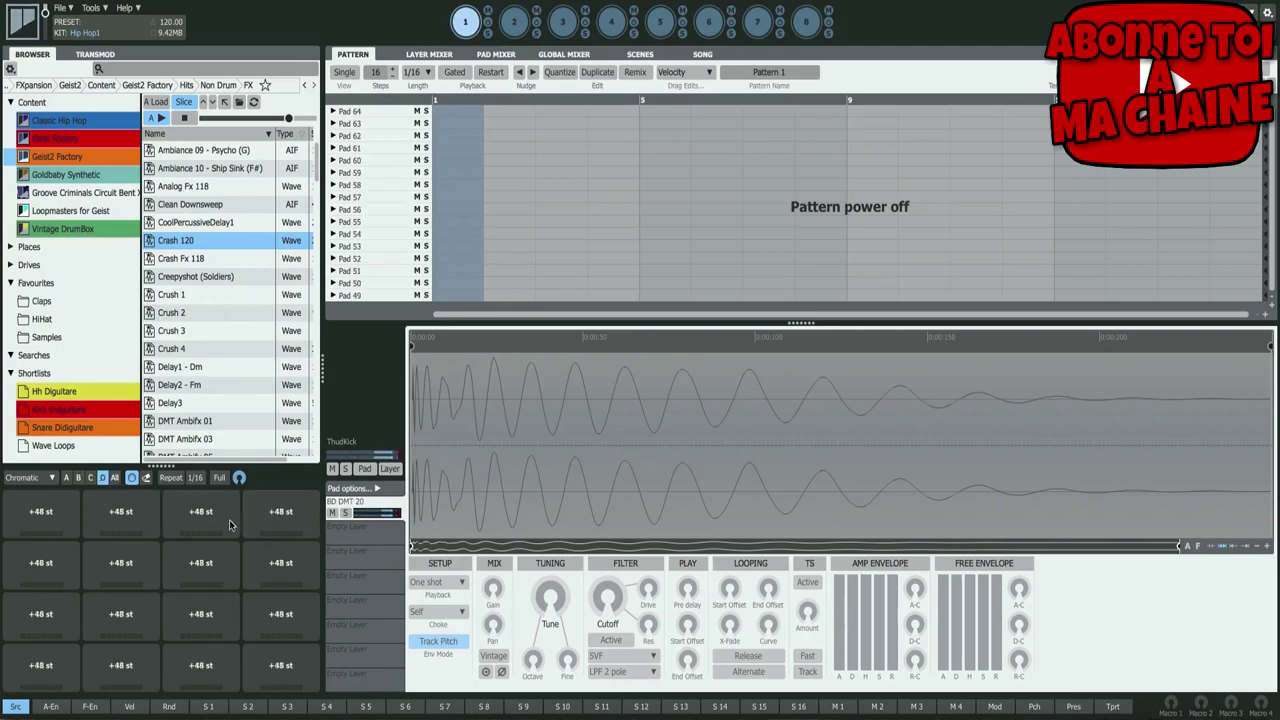
pyautogui.click(283, 520)
pyautogui.click(36, 515)
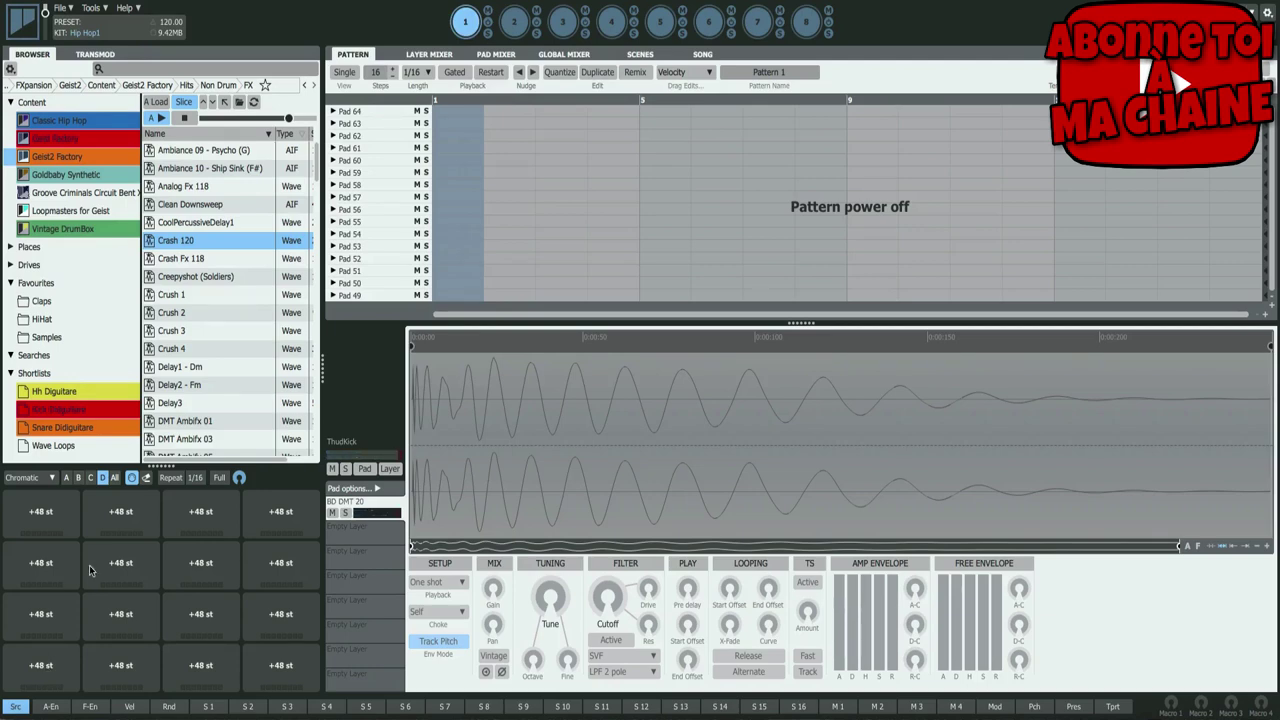
pyautogui.click(195, 628)
# - Return to pad bank A and audition ThudKick at +00 and +02 st
pyautogui.click(67, 477)
pyautogui.click(62, 686)
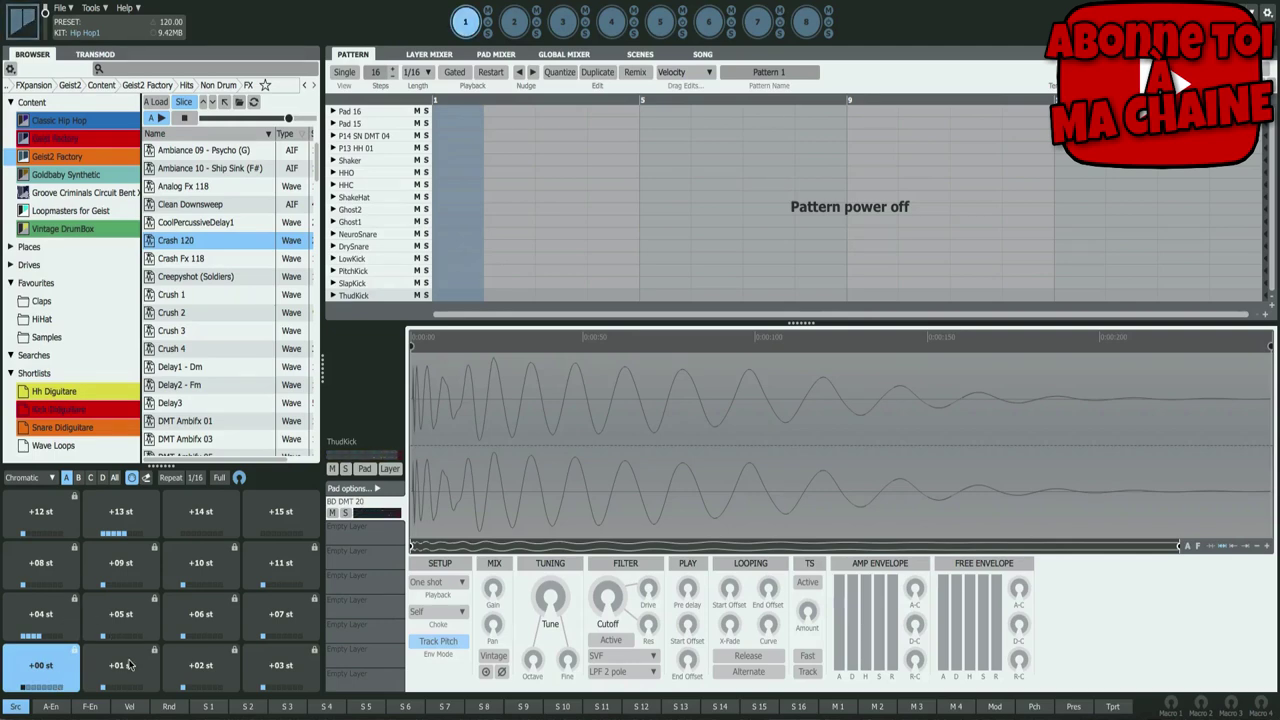
pyautogui.click(200, 672)
# - Restore the Normal pad input mode and select the LowKick pad
pyautogui.click(53, 480)
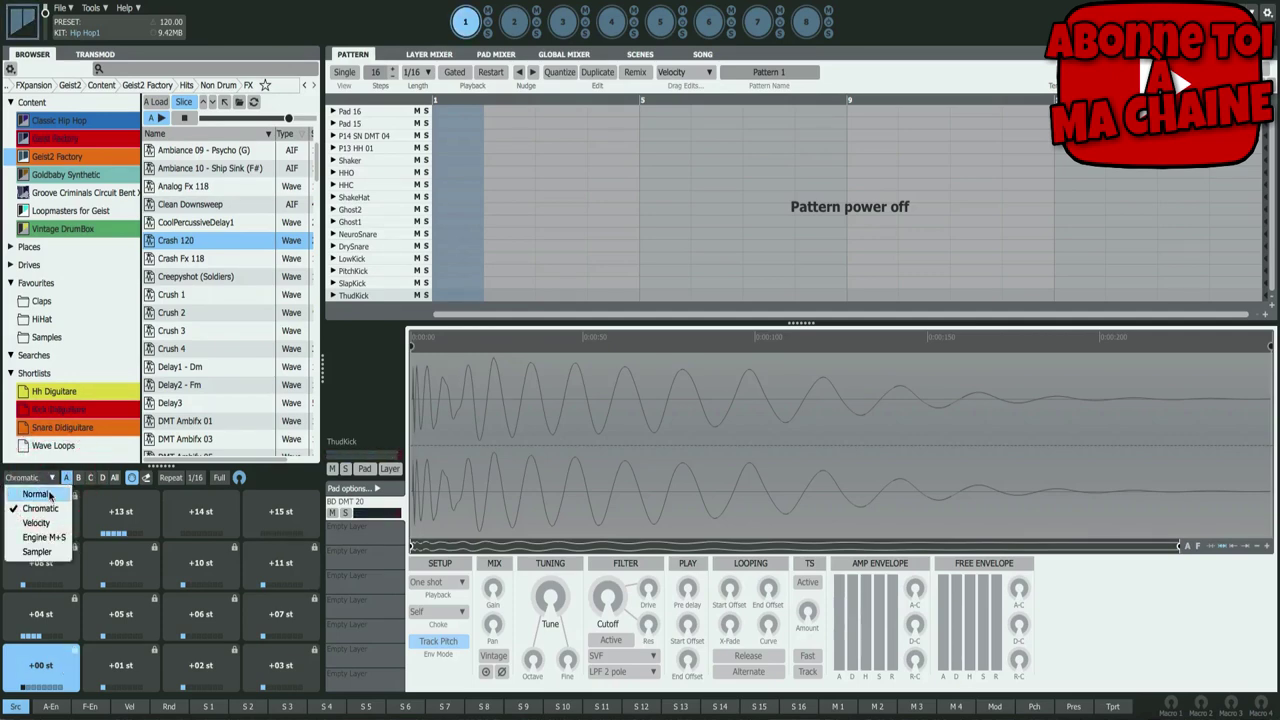
pyautogui.click(48, 492)
pyautogui.click(300, 677)
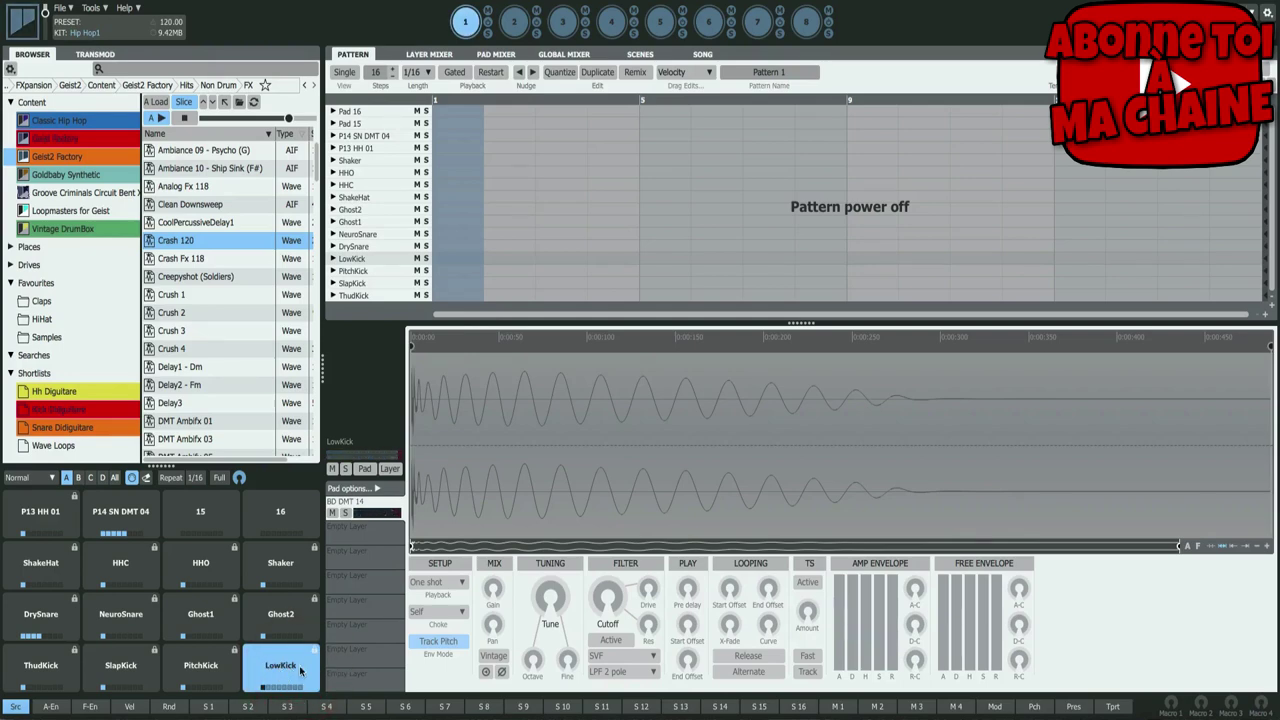
# - Set the pads to Chromatic mode and audition LowKick at +00, +01 and +10 to +12 st
pyautogui.click(45, 478)
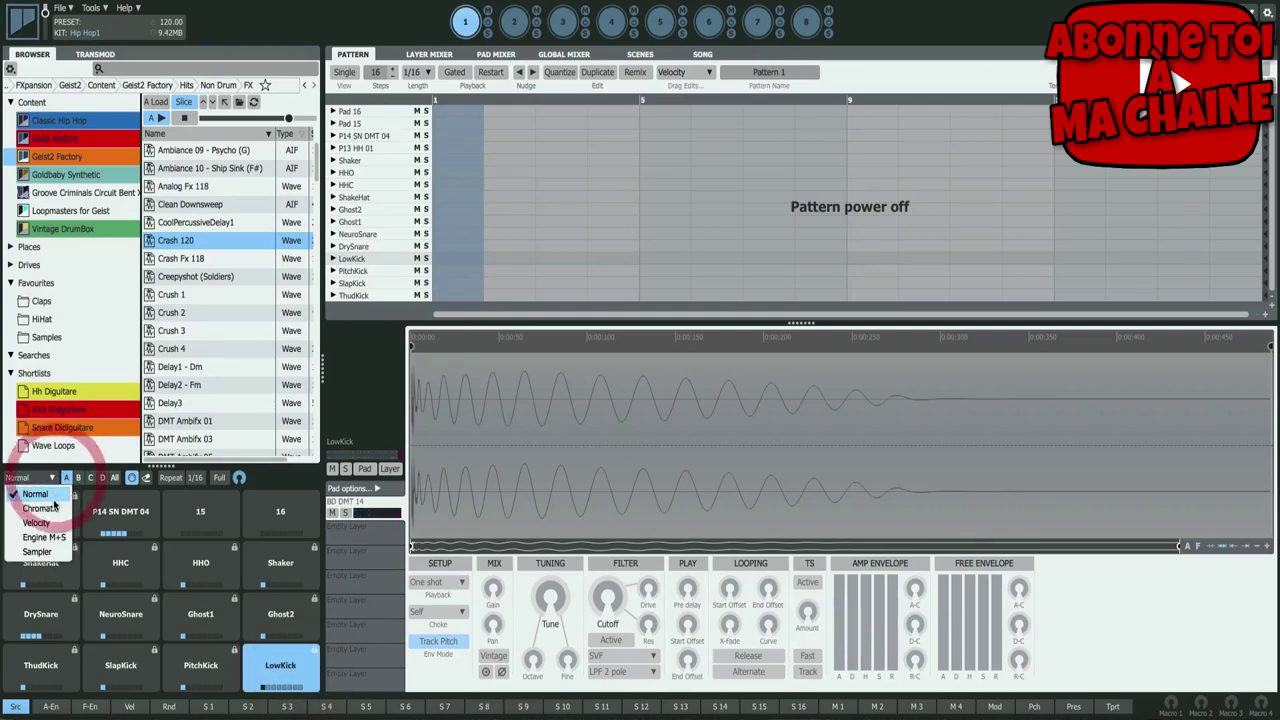
pyautogui.click(40, 508)
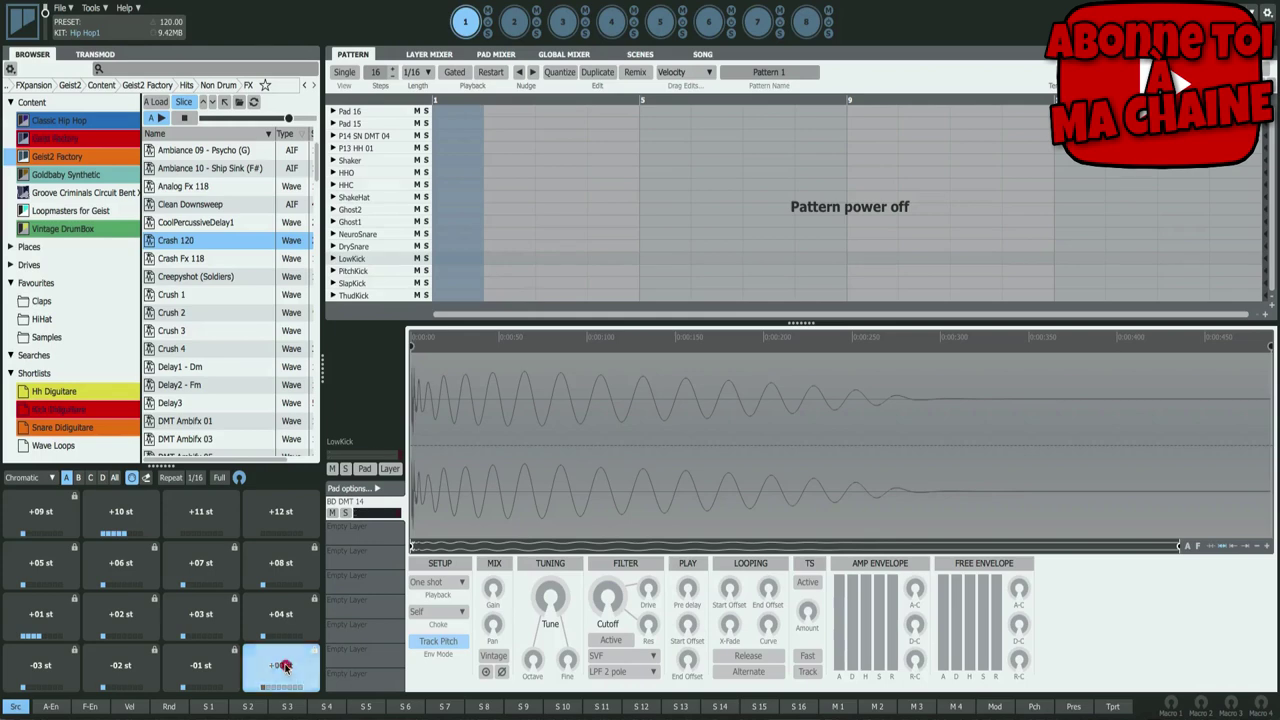
pyautogui.click(280, 672)
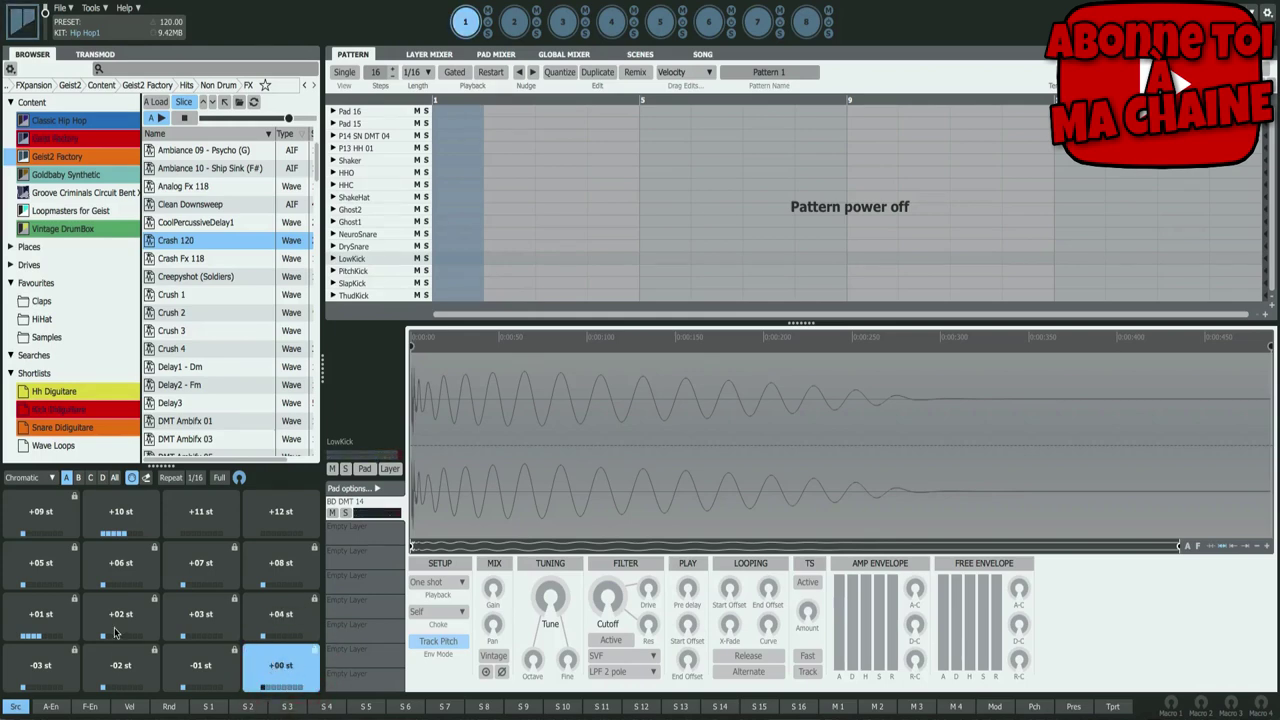
pyautogui.click(47, 625)
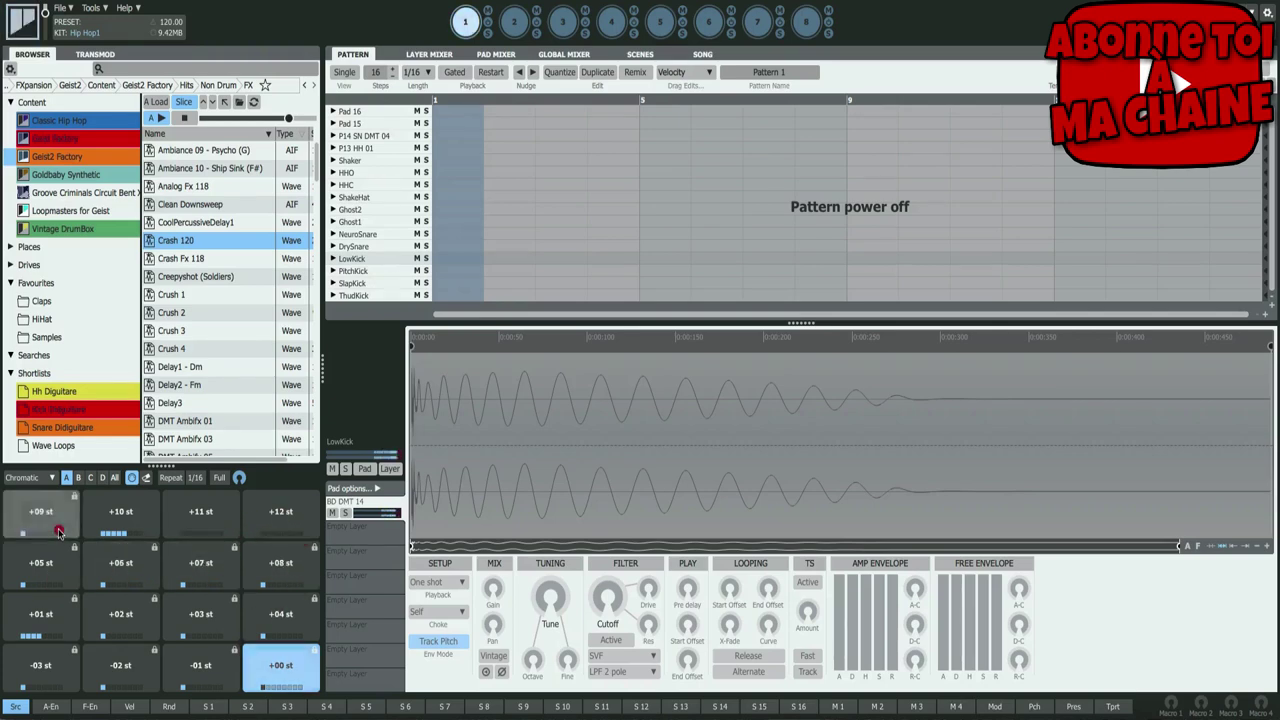
pyautogui.click(128, 516)
pyautogui.click(200, 516)
pyautogui.click(284, 515)
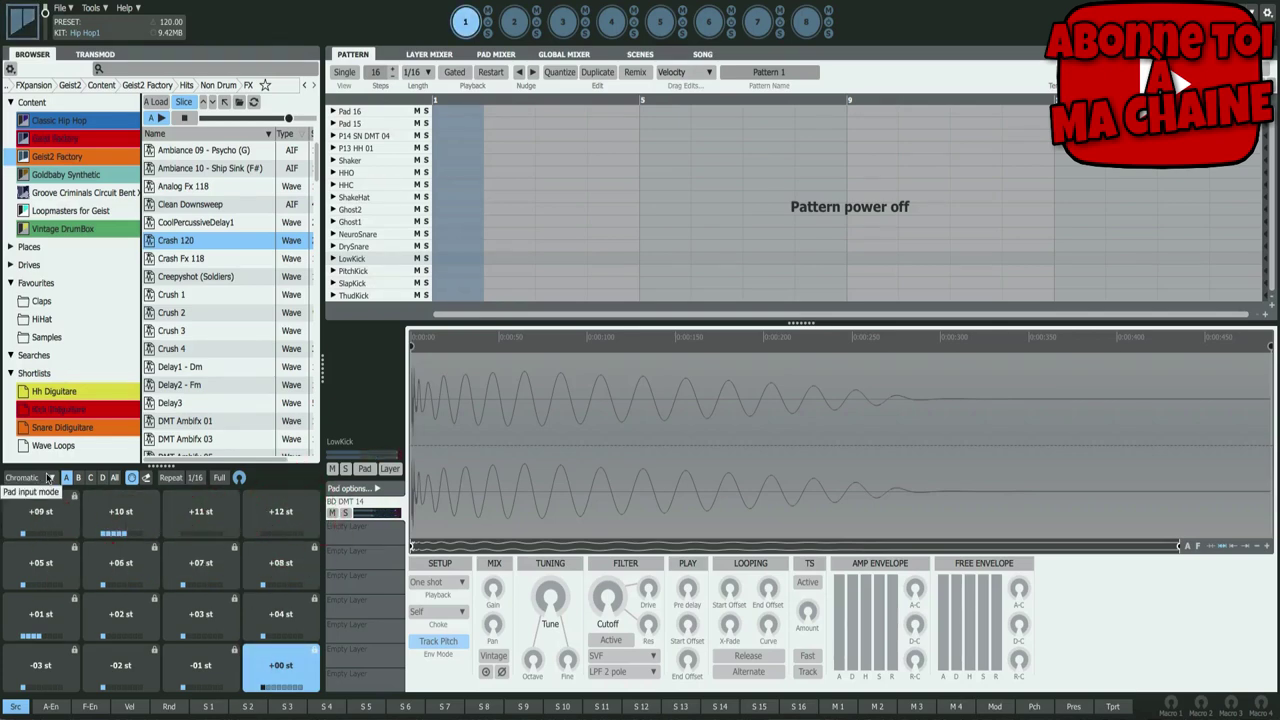
# - Put the pads back in Normal mode and select the ThudKick pad
pyautogui.click(49, 478)
pyautogui.click(35, 494)
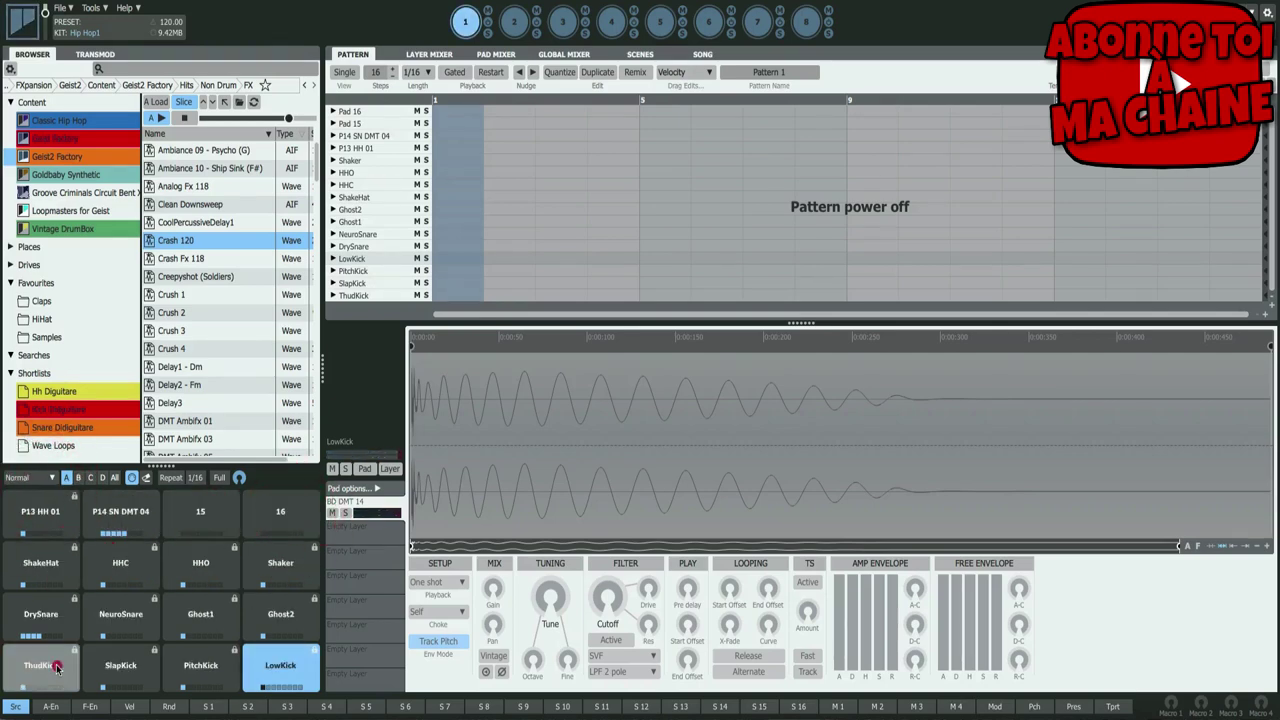
pyautogui.click(57, 668)
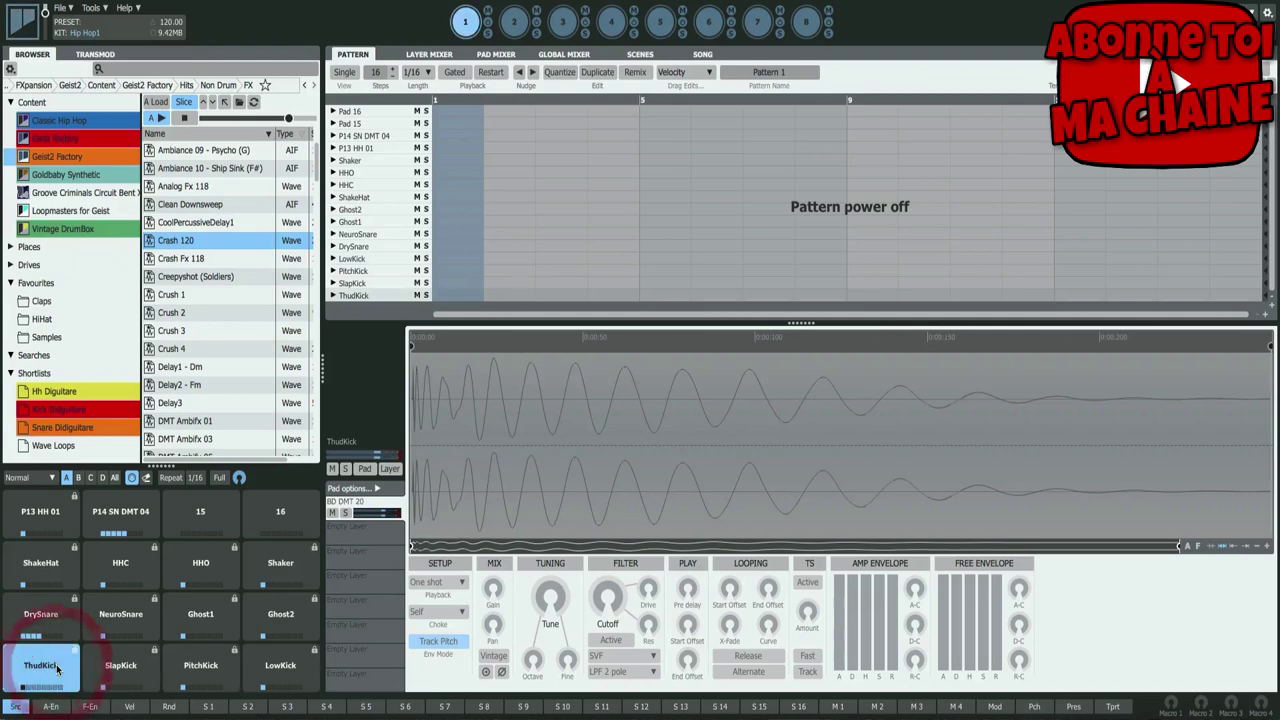
# - Set the pad input mode to Velocity and audition ThudKick at rising velocities from 023 to 127
pyautogui.click(46, 477)
pyautogui.click(56, 521)
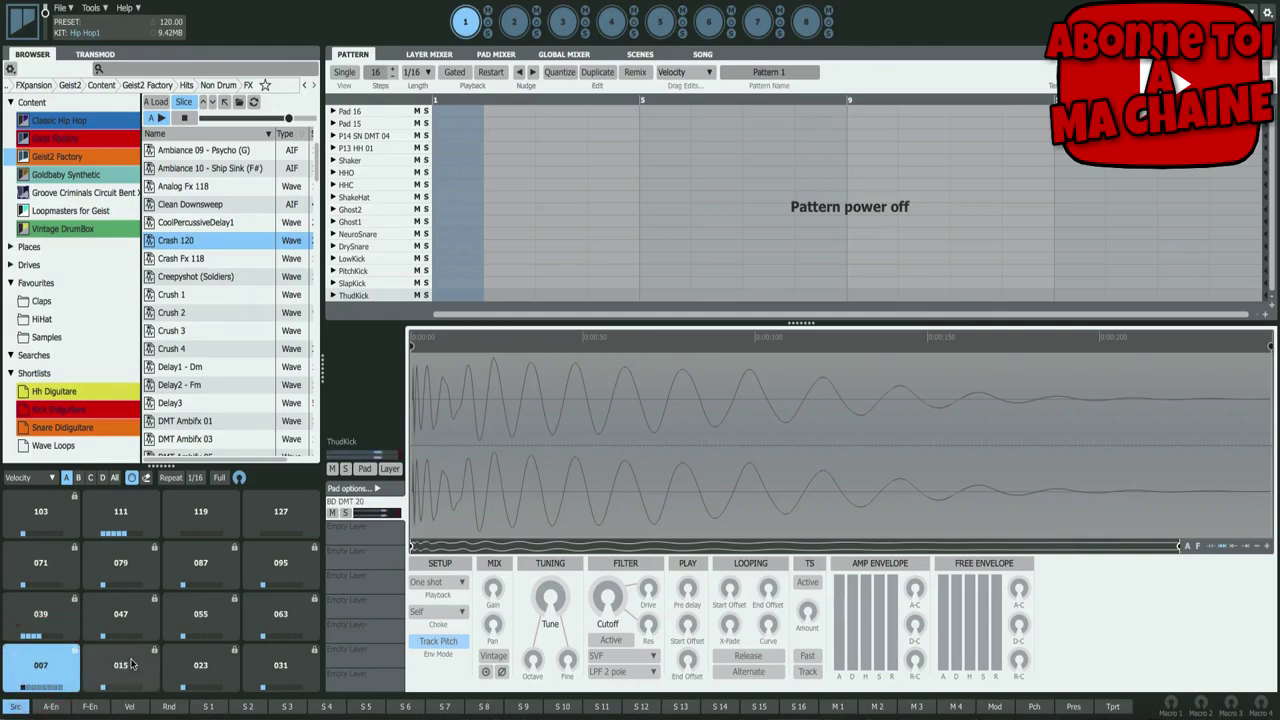
pyautogui.click(200, 665)
pyautogui.click(280, 665)
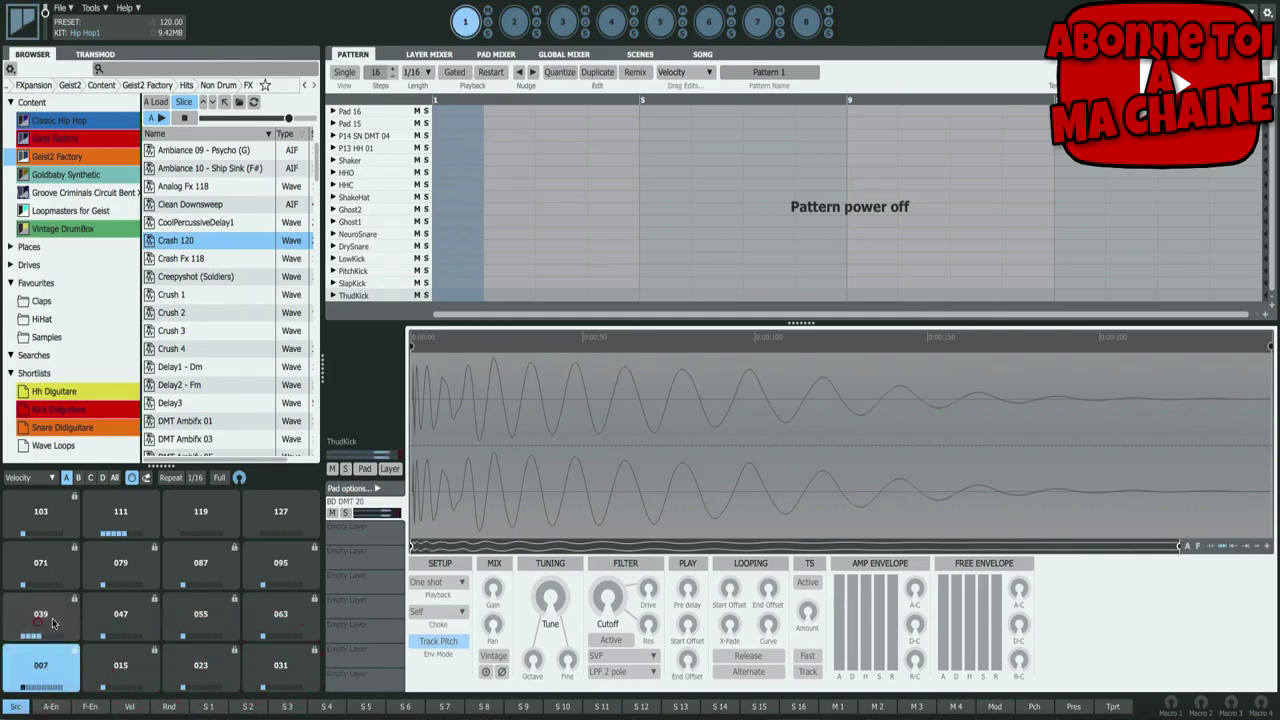
pyautogui.click(40, 613)
pyautogui.click(120, 613)
pyautogui.click(203, 613)
pyautogui.click(280, 613)
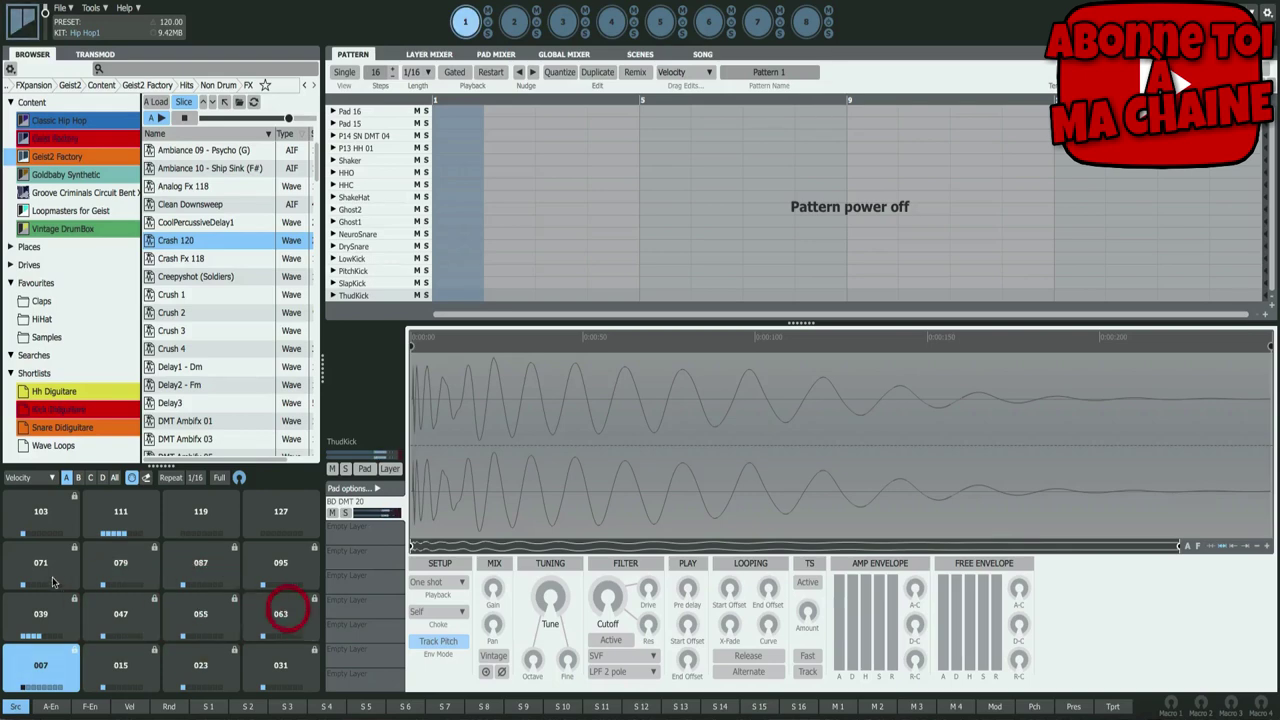
pyautogui.click(40, 562)
pyautogui.click(125, 565)
pyautogui.click(200, 562)
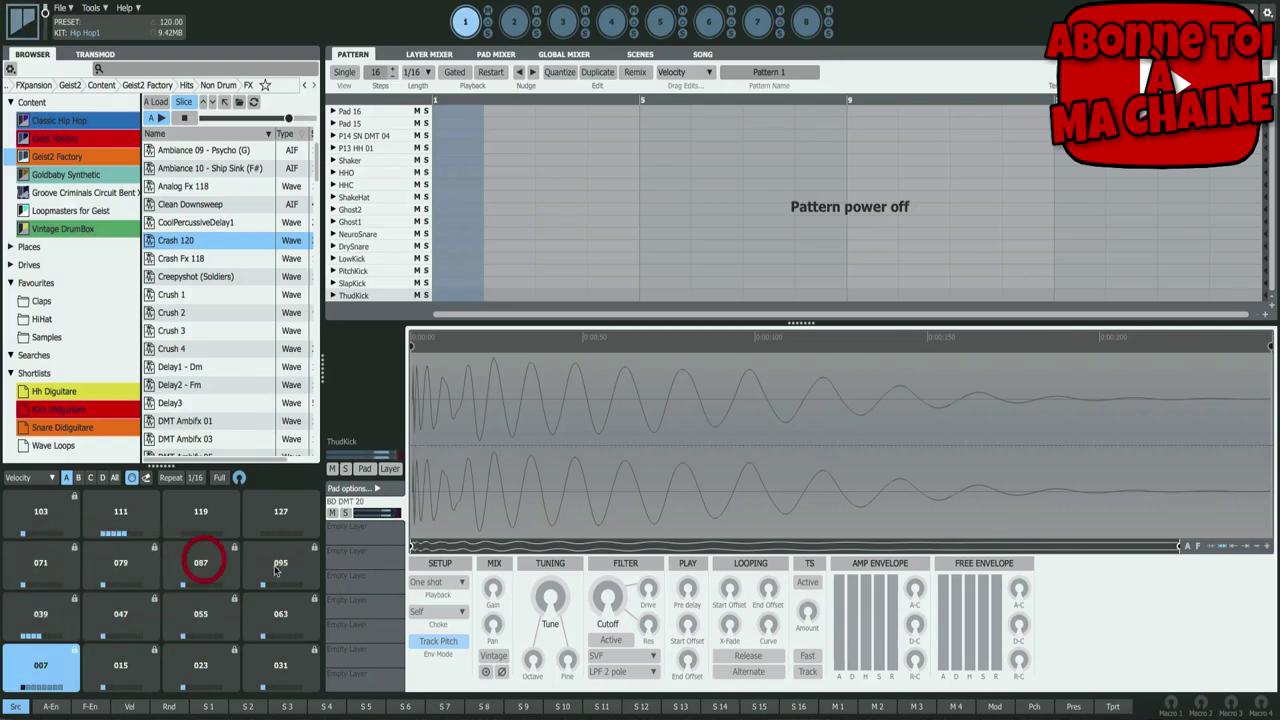
pyautogui.click(280, 562)
pyautogui.click(37, 516)
pyautogui.click(115, 515)
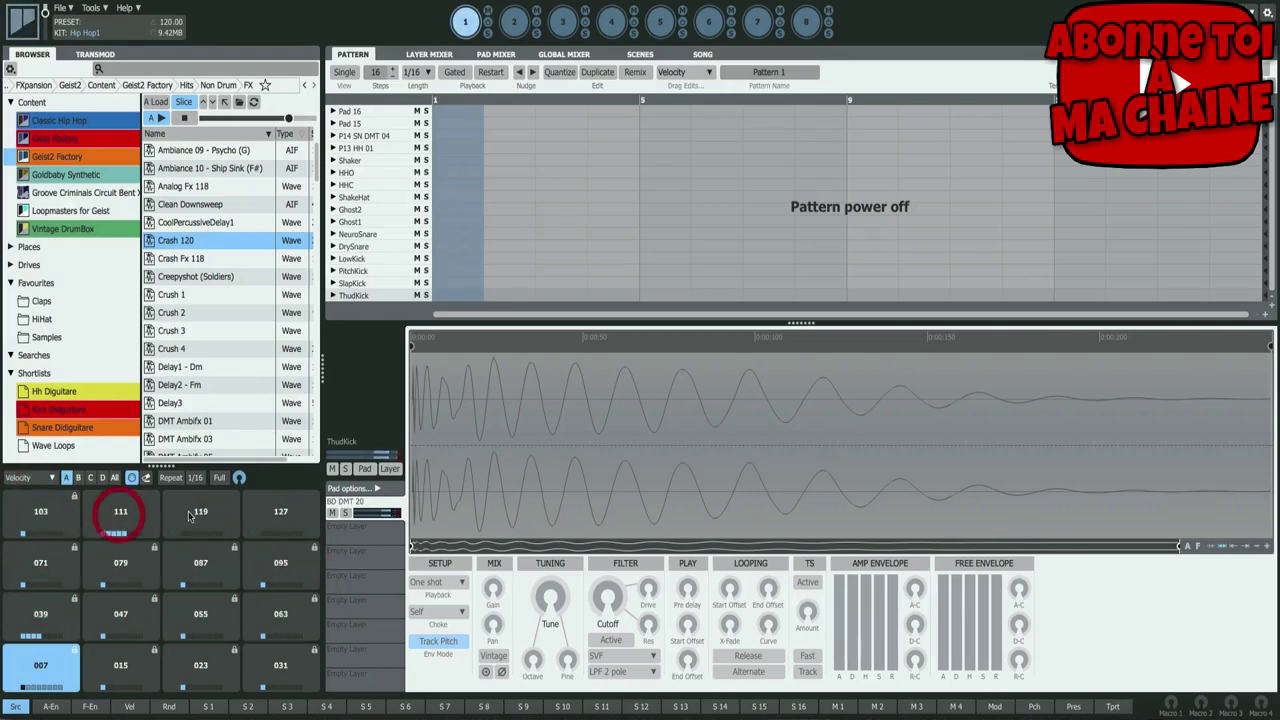
pyautogui.click(195, 515)
pyautogui.click(268, 515)
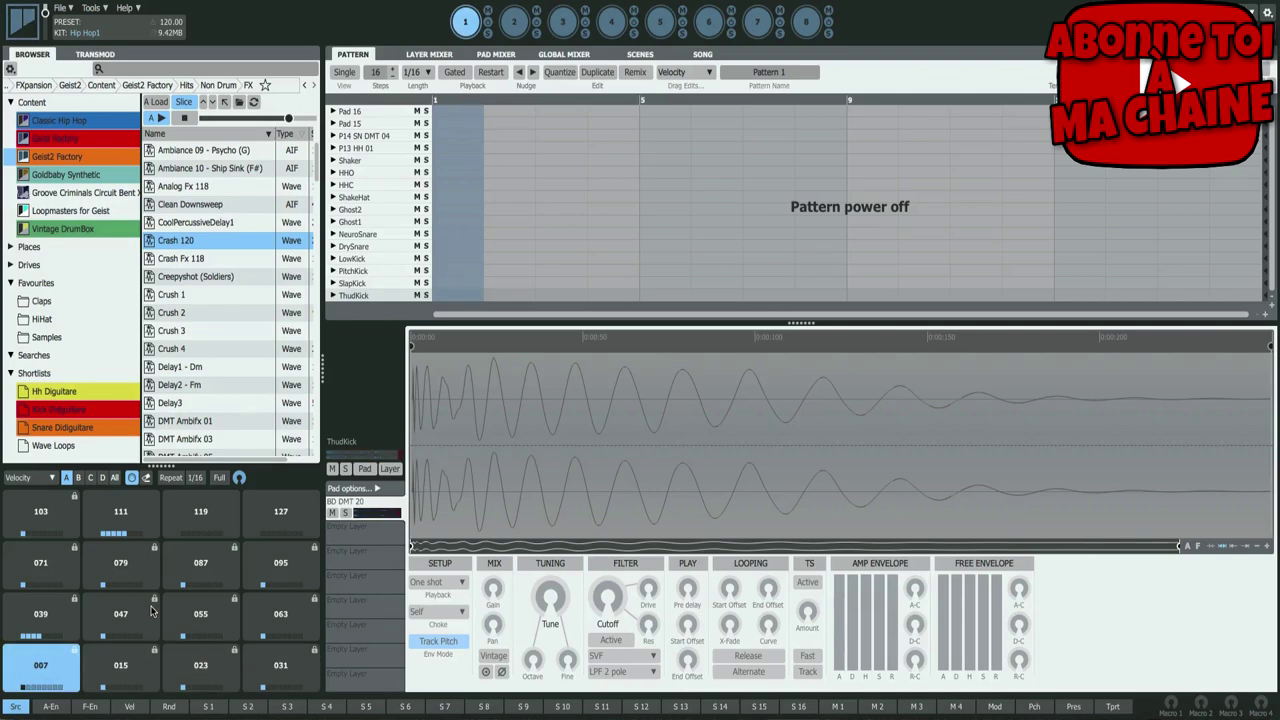
# - Audition ThudKick's velocity 127 pad in banks B and C, finishing on bank B
pyautogui.click(79, 478)
pyautogui.click(286, 517)
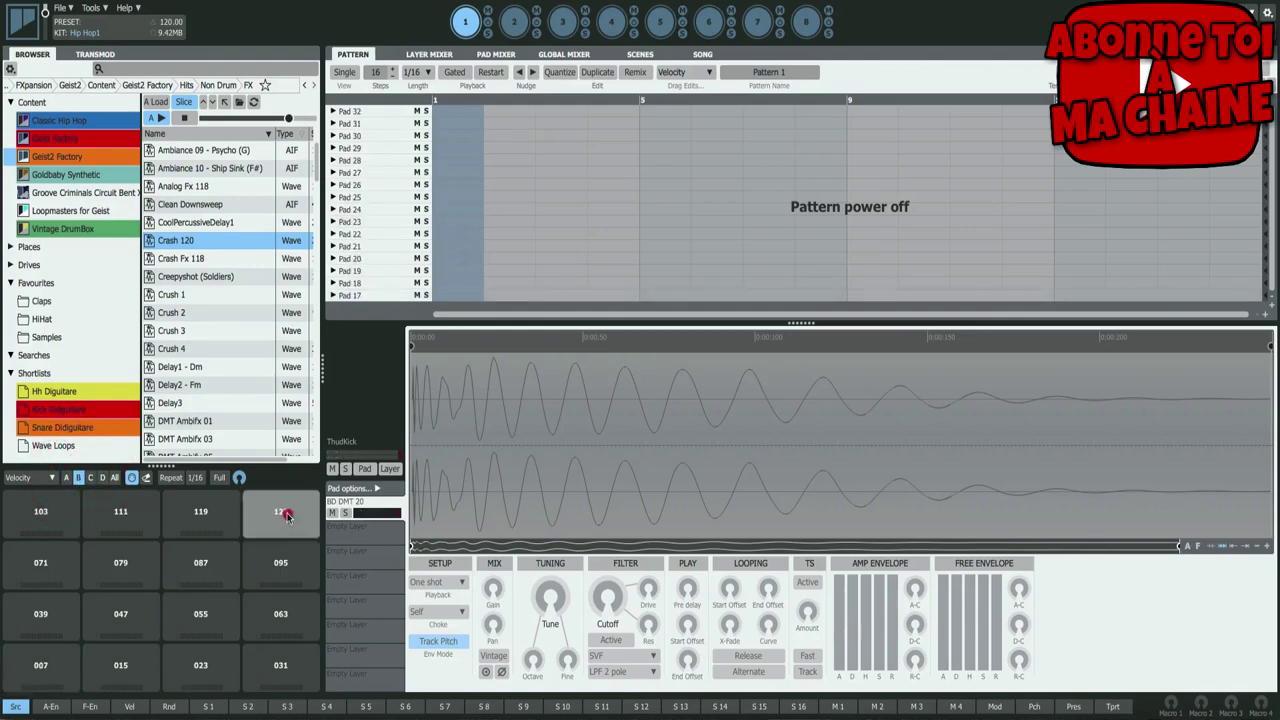
pyautogui.click(91, 479)
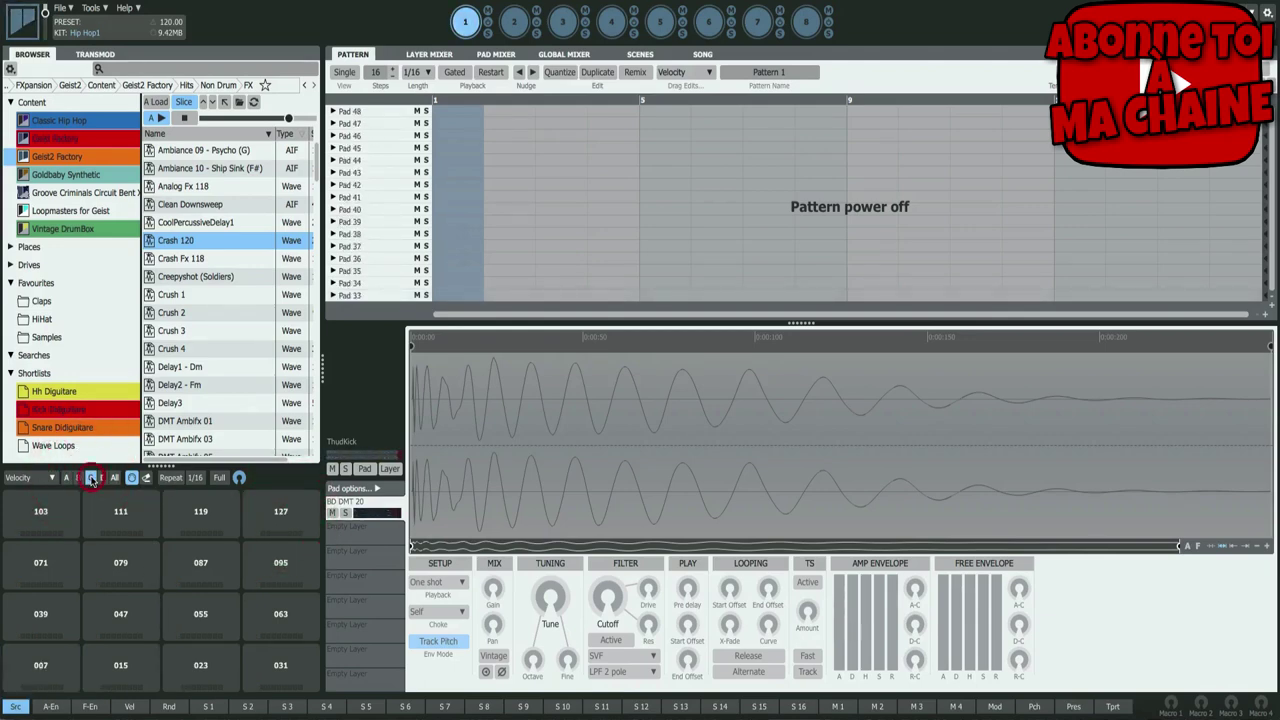
pyautogui.click(278, 522)
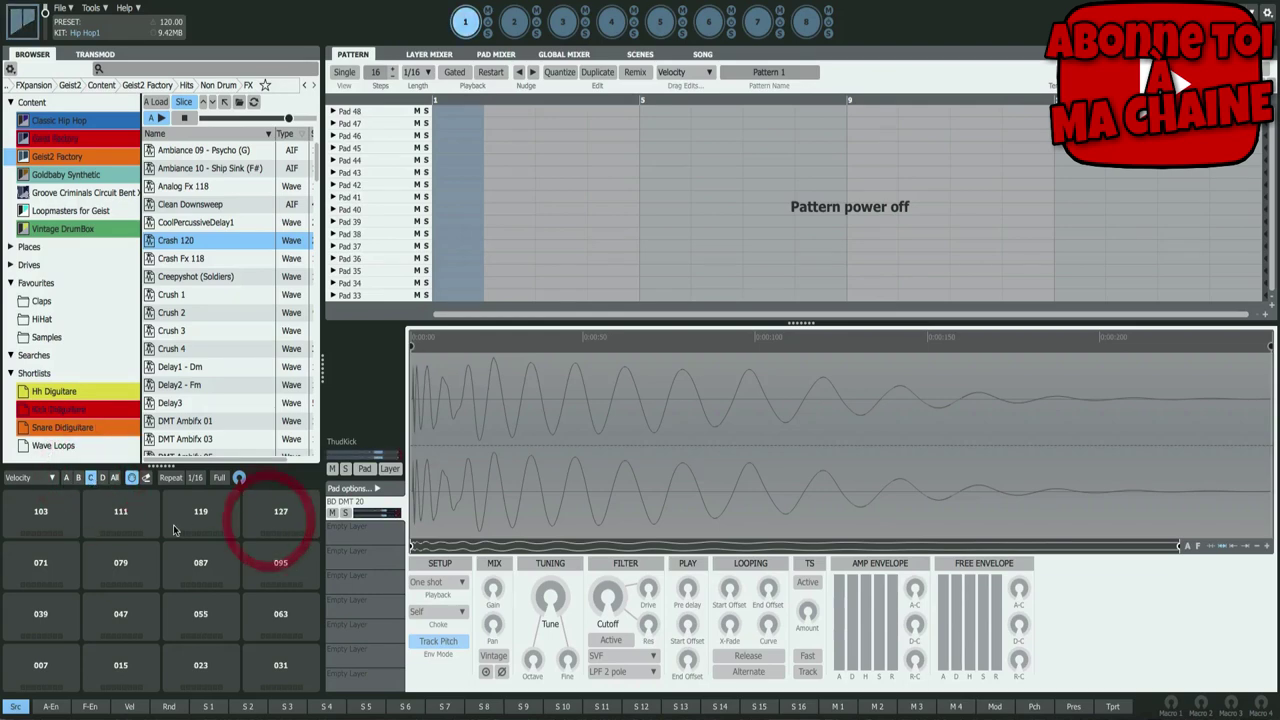
pyautogui.click(78, 478)
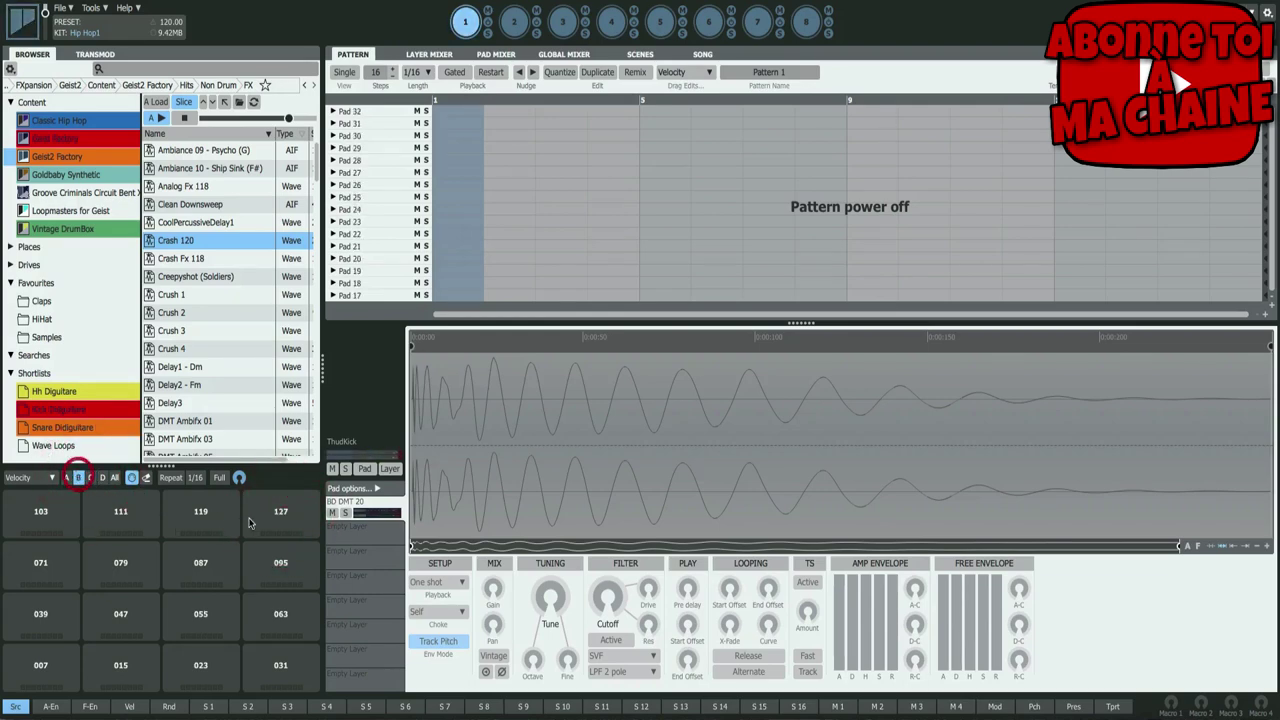
# - Return the pads to Normal mode on bank A and audition the ThudKick pad
pyautogui.click(281, 516)
pyautogui.click(112, 532)
pyautogui.click(67, 478)
pyautogui.click(30, 477)
pyautogui.click(34, 494)
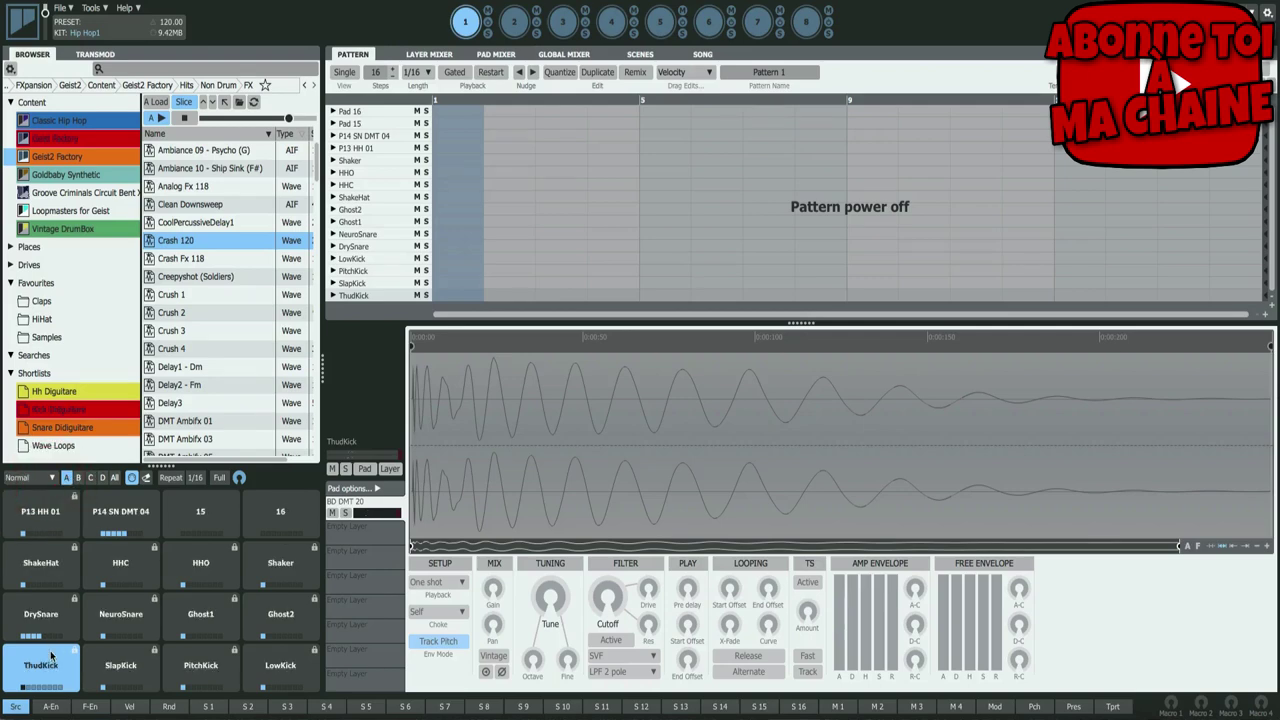
pyautogui.click(50, 657)
# - Set the pad input mode to Engine M+S and mute engines 1 through 8 with the pads
pyautogui.click(53, 478)
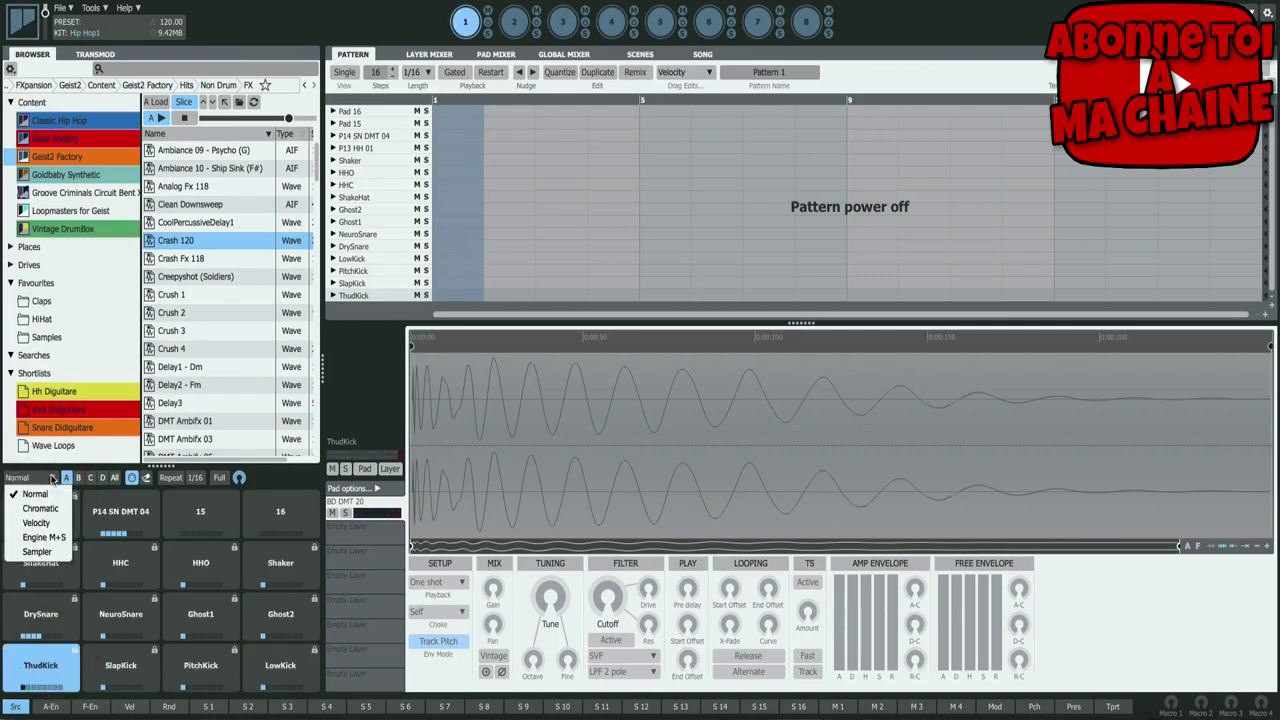
pyautogui.click(52, 540)
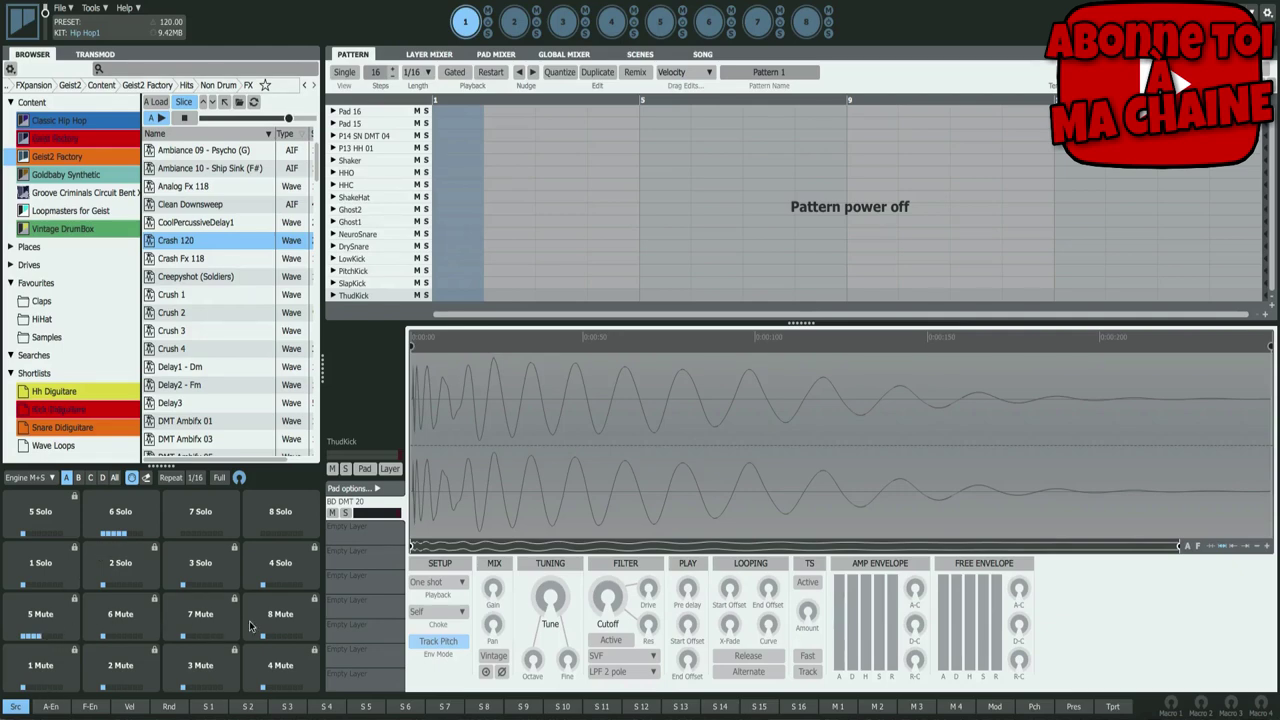
pyautogui.click(58, 669)
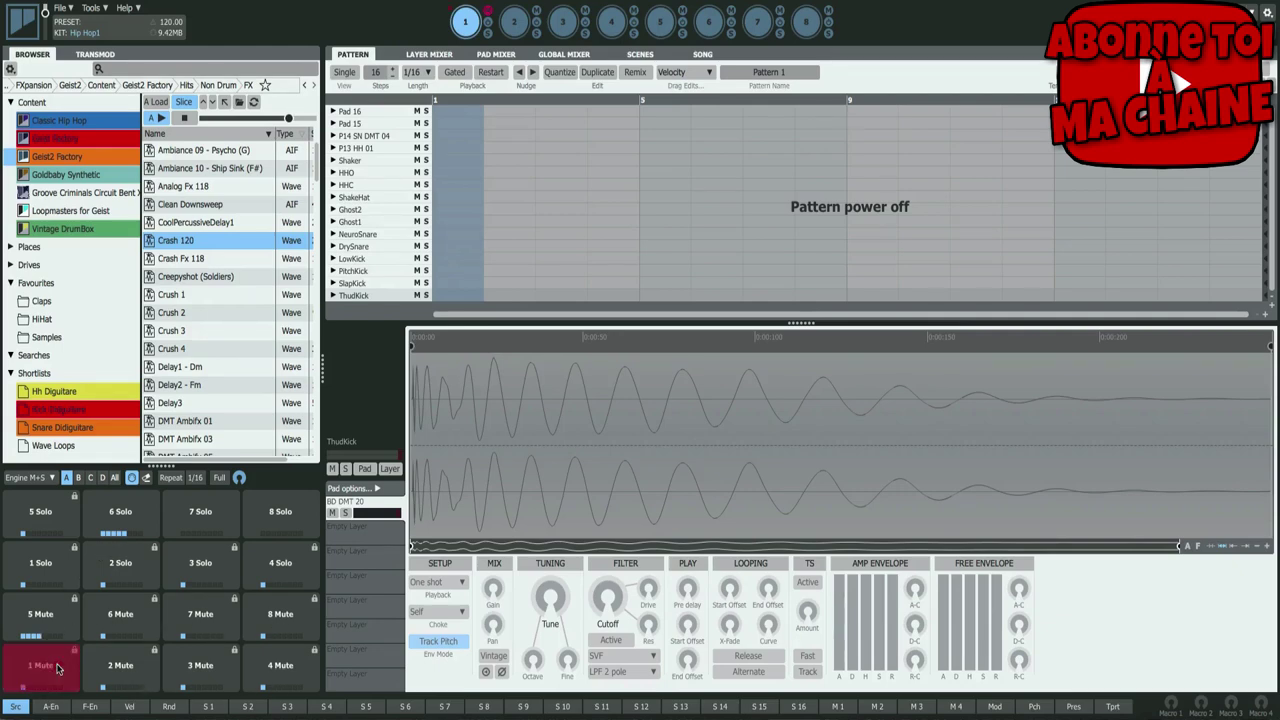
pyautogui.click(465, 23)
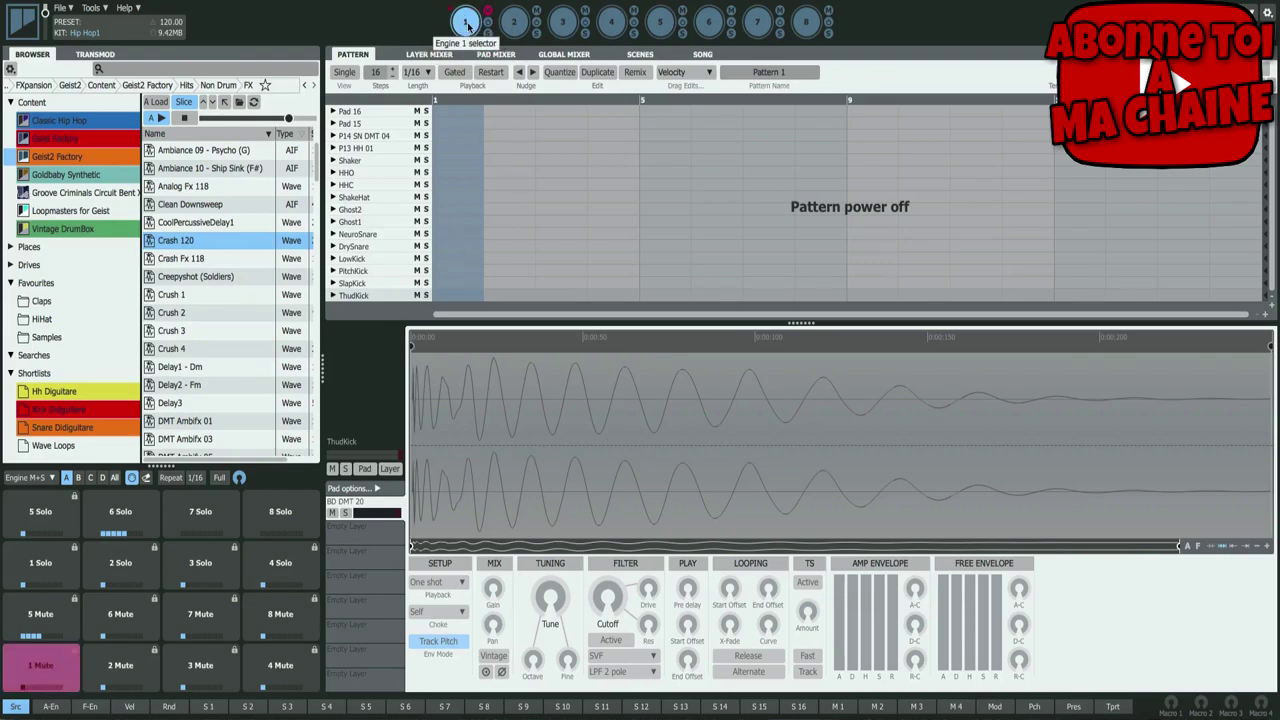
pyautogui.click(137, 667)
pyautogui.click(203, 668)
pyautogui.click(270, 667)
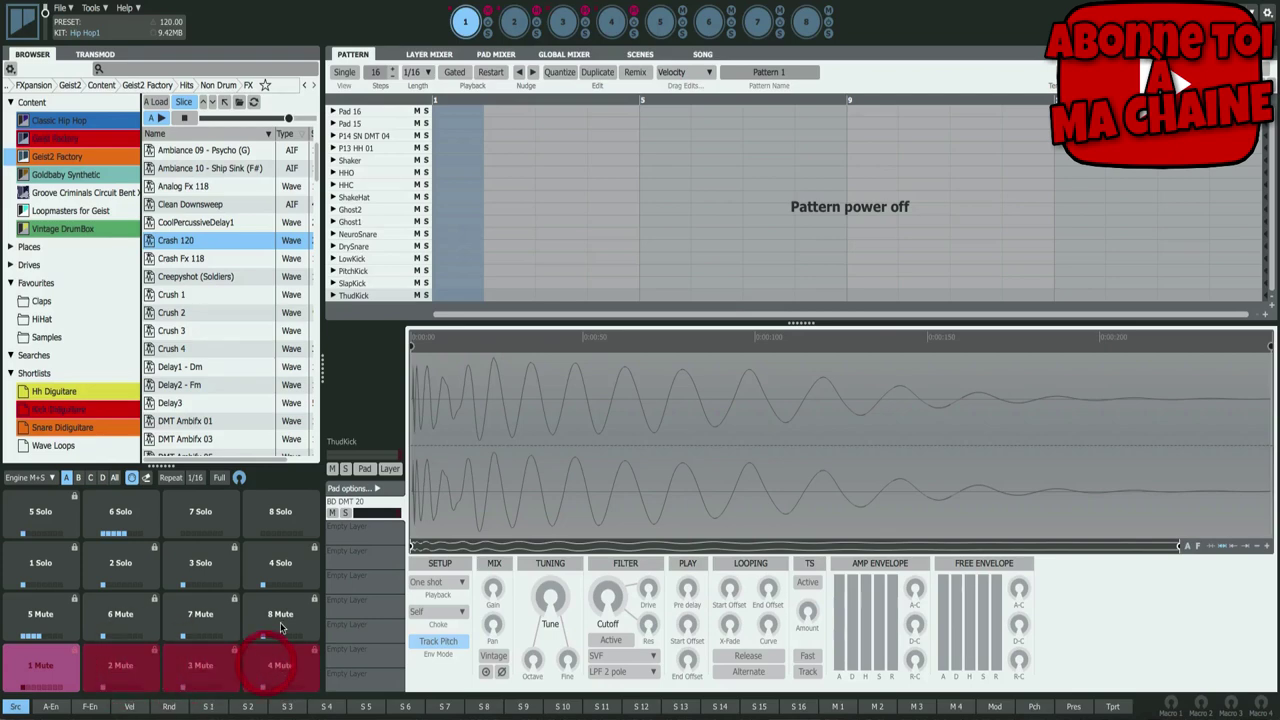
pyautogui.click(280, 628)
pyautogui.click(200, 625)
pyautogui.click(120, 625)
pyautogui.click(53, 621)
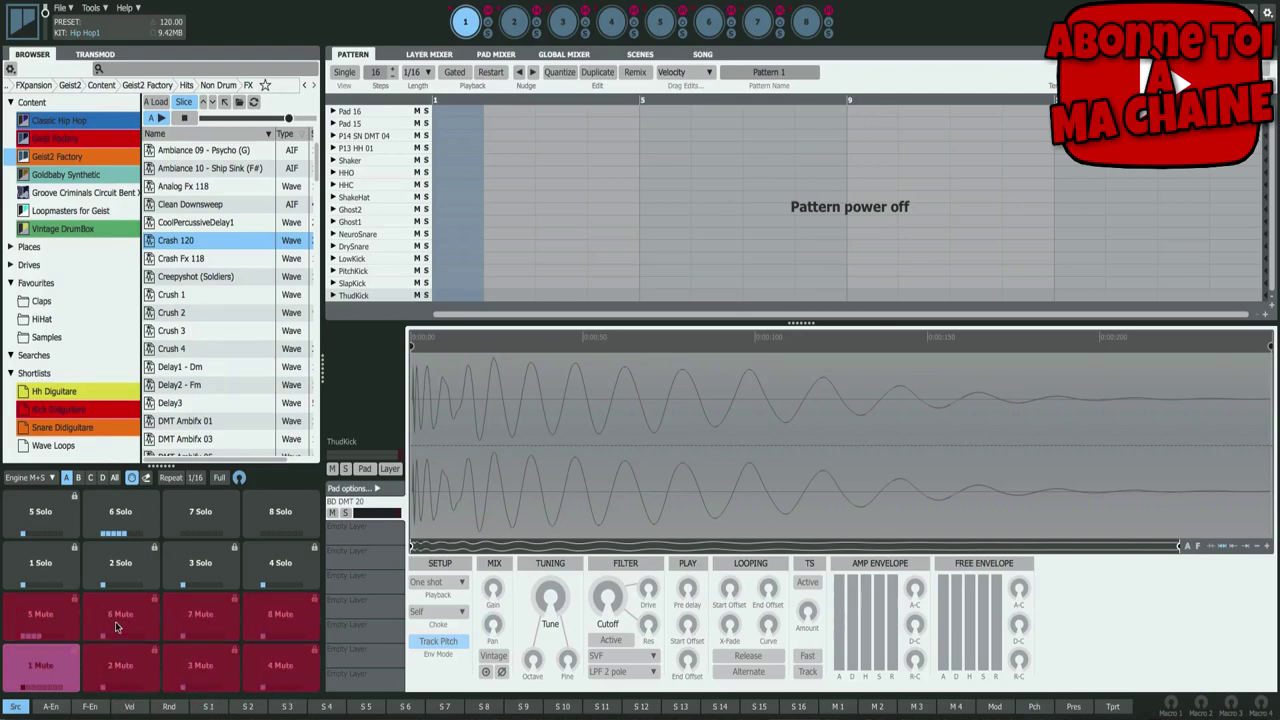
# - Unmute all eight engines using their Mute pads
pyautogui.click(78, 628)
pyautogui.click(152, 625)
pyautogui.click(205, 620)
pyautogui.click(275, 618)
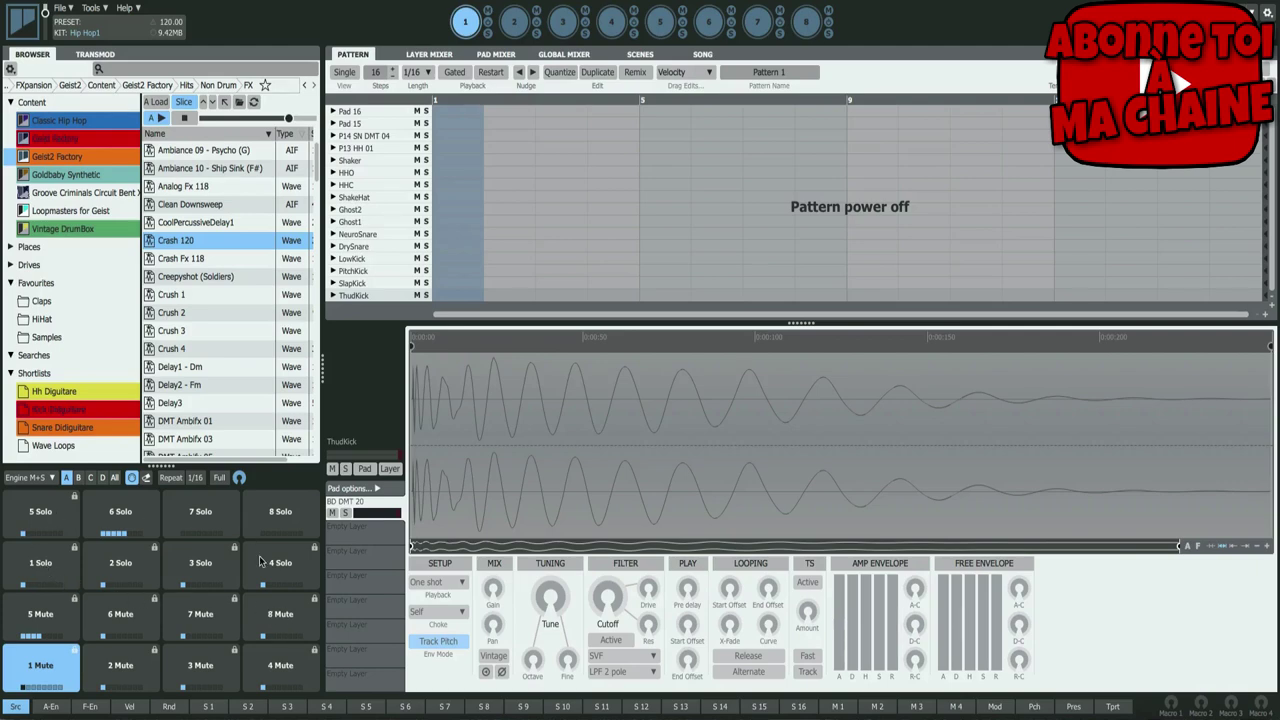
# - Solo engine 1, switch the solo to engines 2, 3 and 4, and clear all the engine solos
pyautogui.click(45, 562)
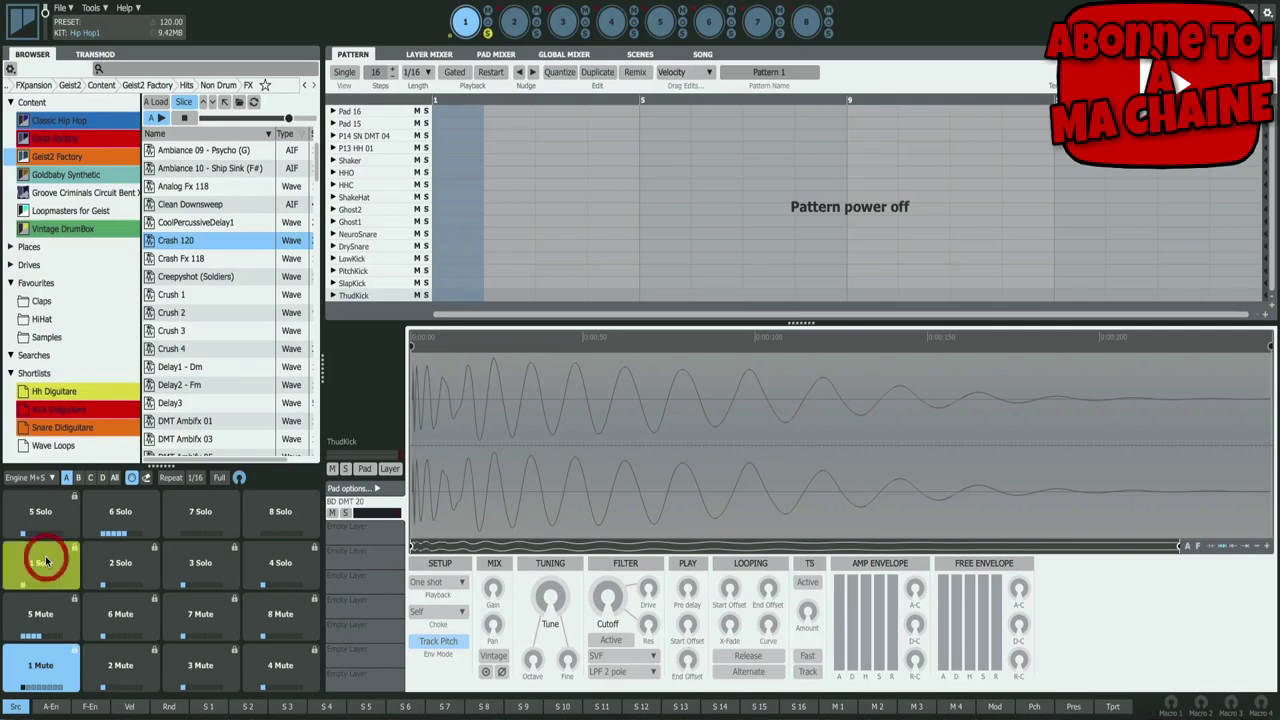
pyautogui.click(128, 562)
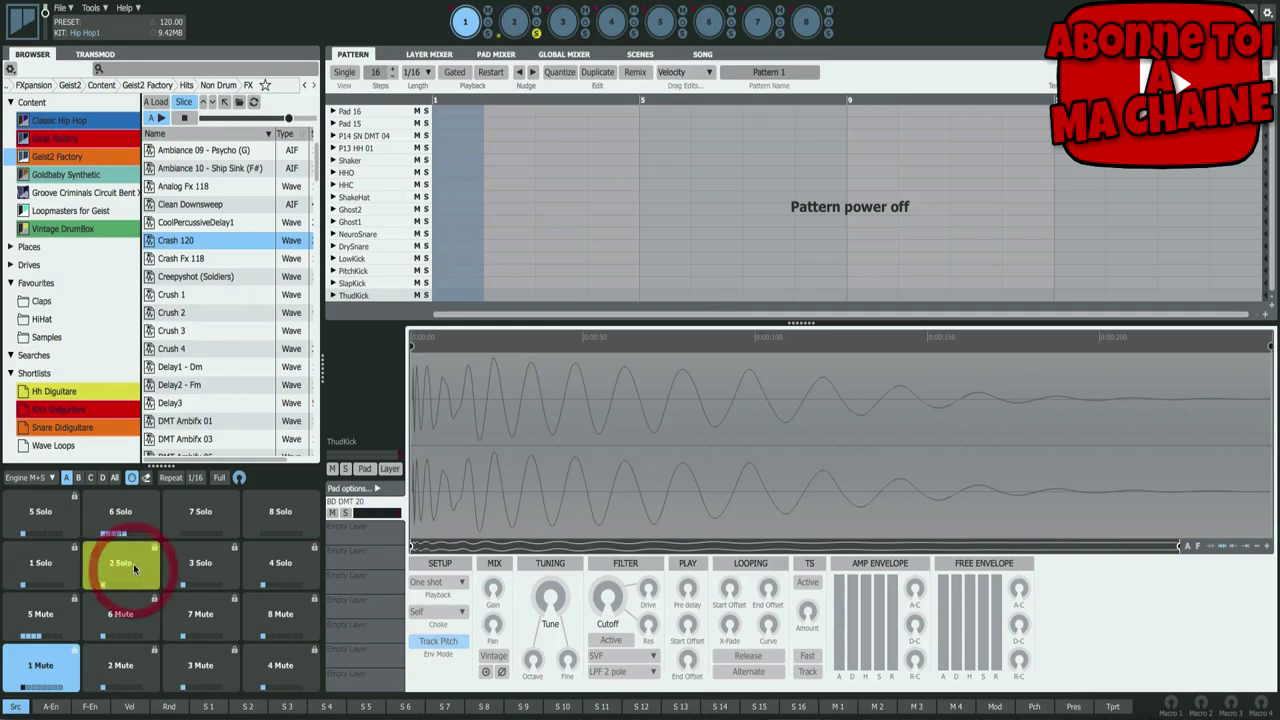
pyautogui.click(210, 558)
pyautogui.click(285, 558)
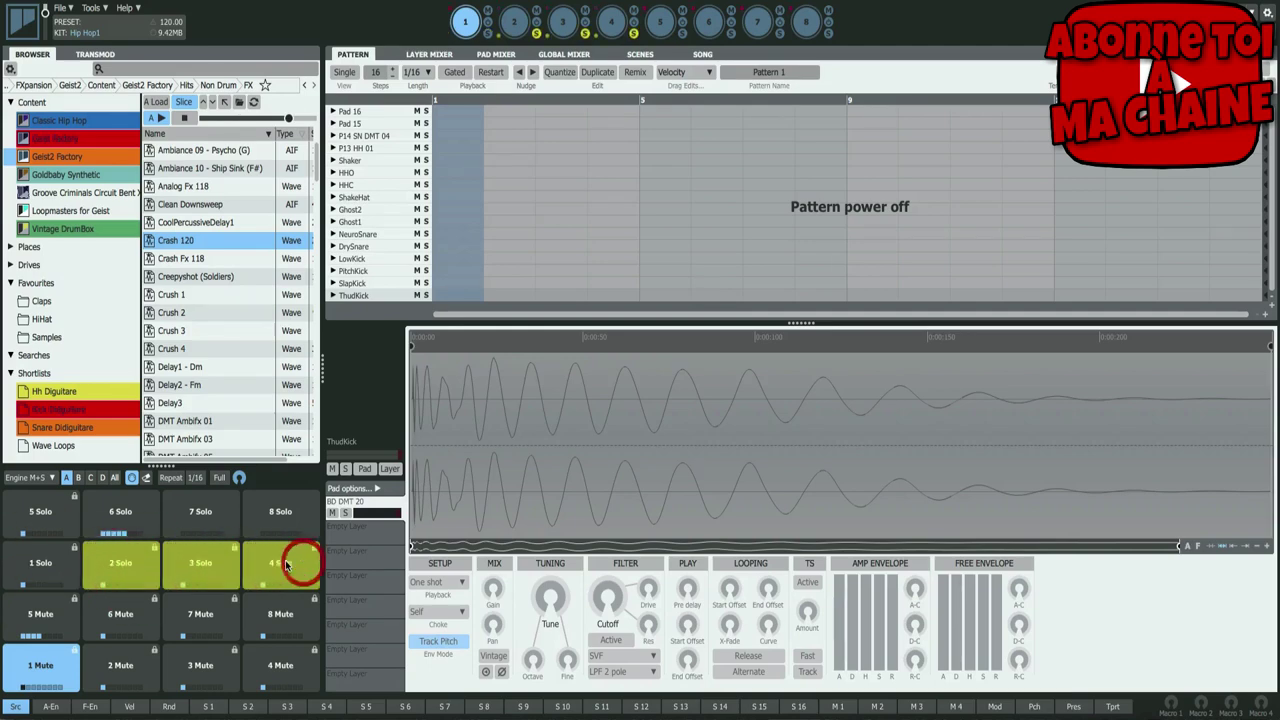
pyautogui.click(285, 555)
pyautogui.click(212, 558)
pyautogui.click(130, 556)
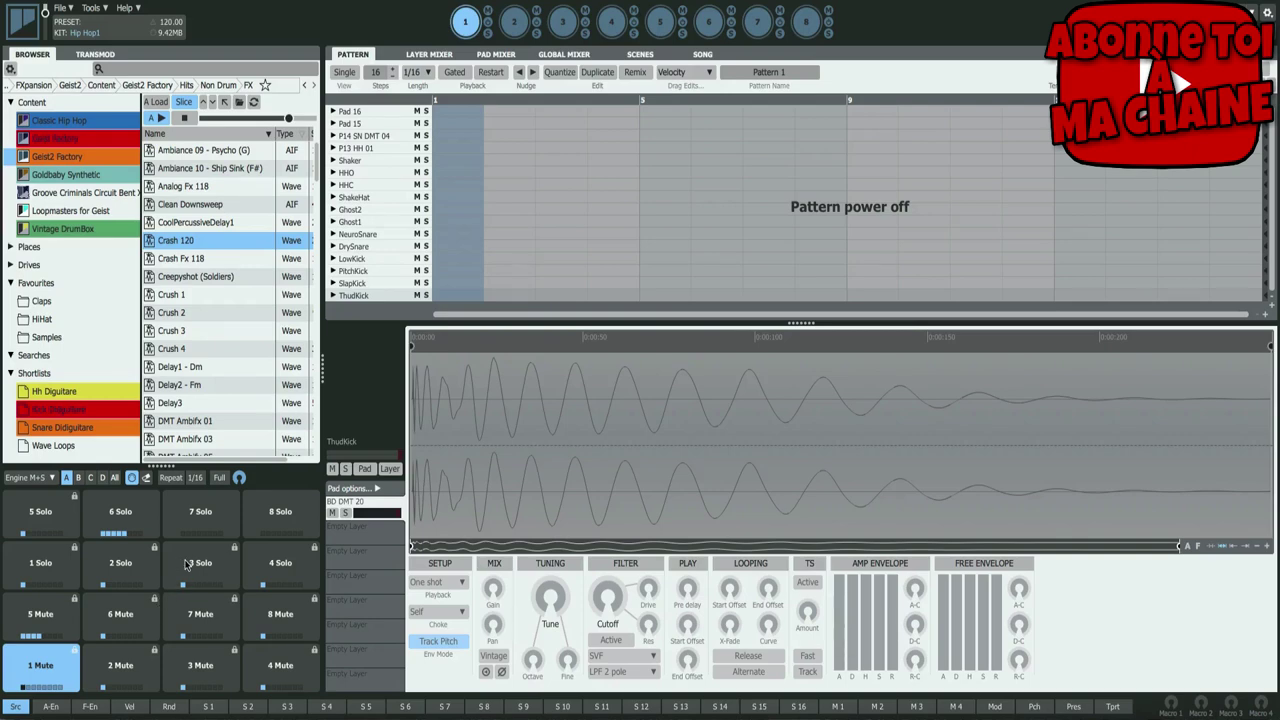
# - Open the pads' Sampler mode to view its recording controls, and return the pads to Normal mode
pyautogui.click(28, 477)
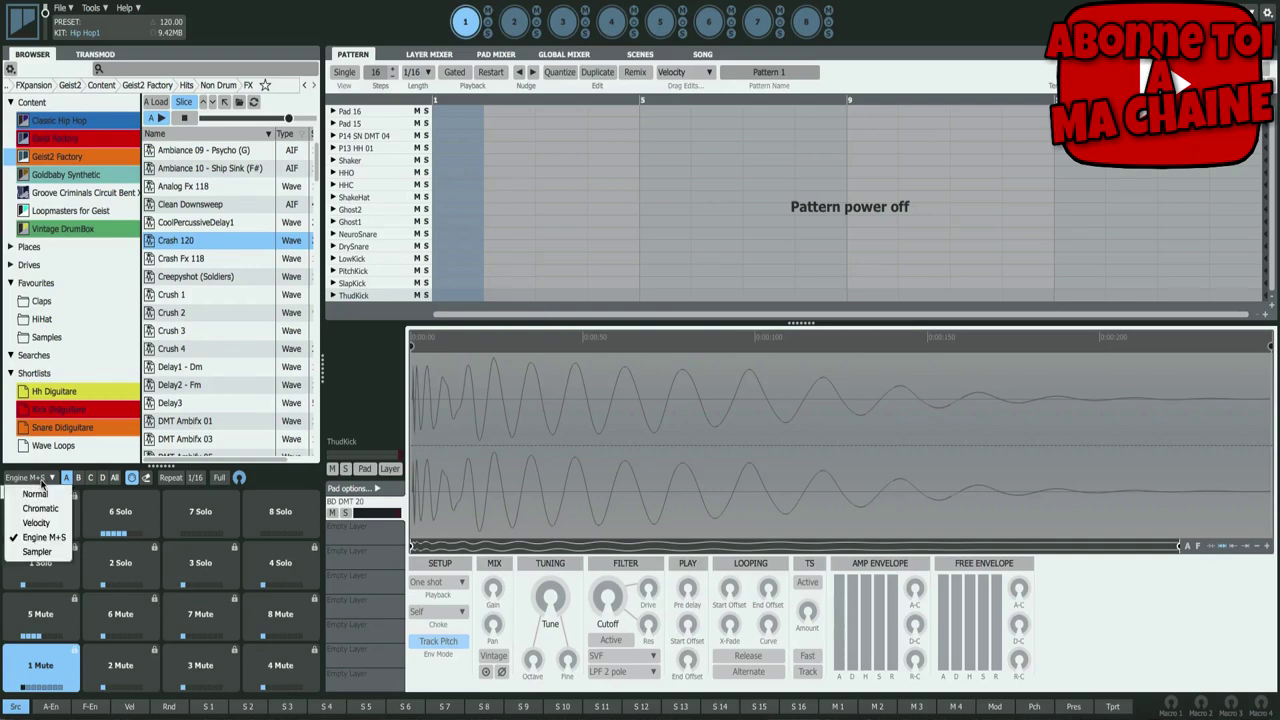
pyautogui.click(59, 551)
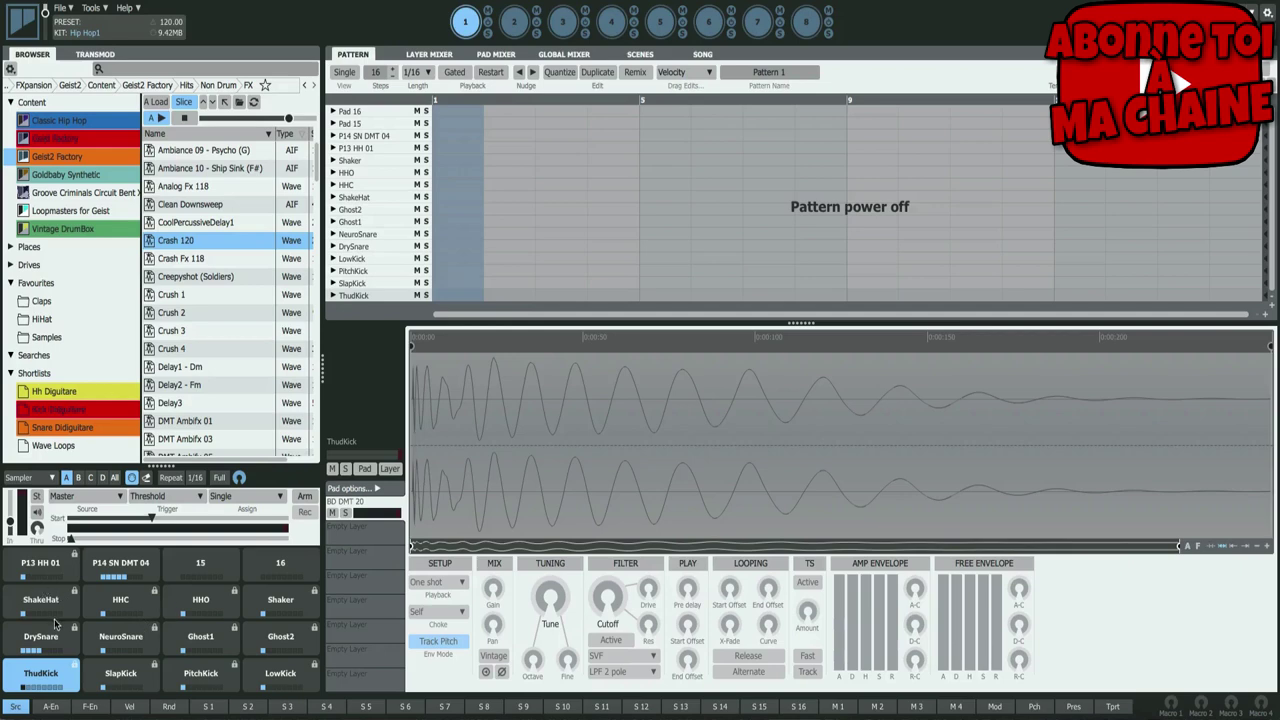
pyautogui.click(49, 477)
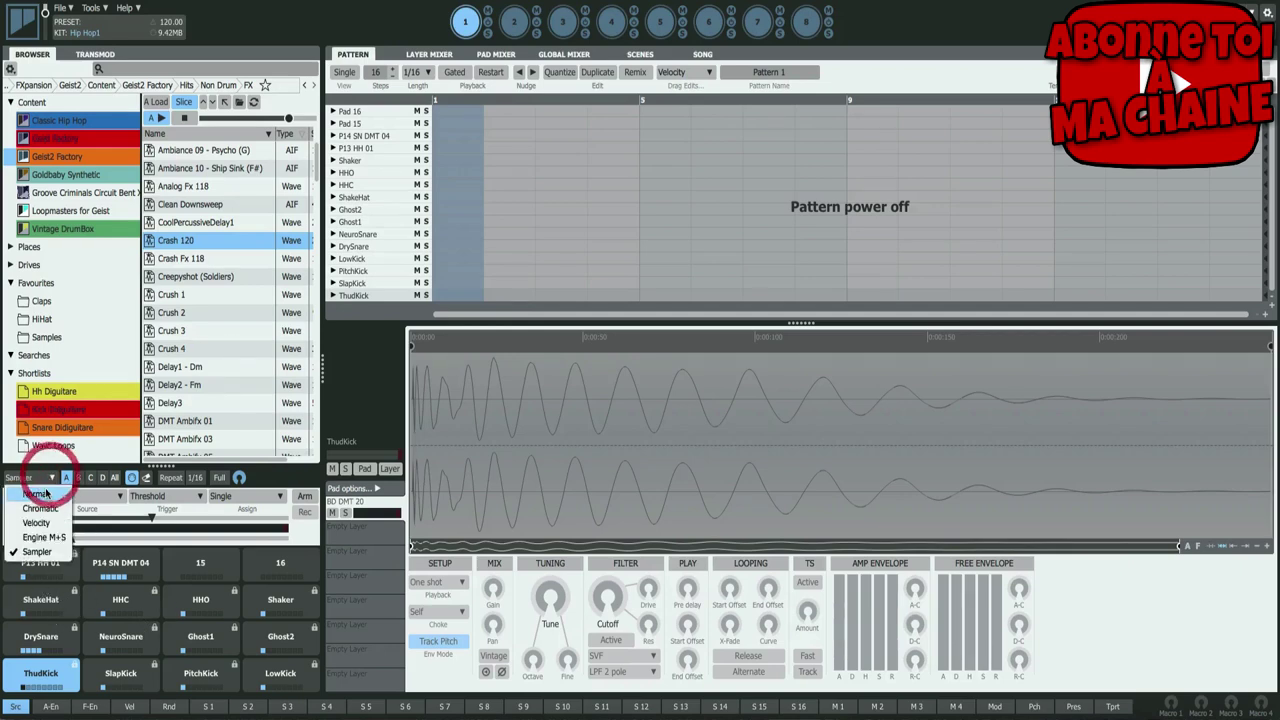
pyautogui.click(45, 493)
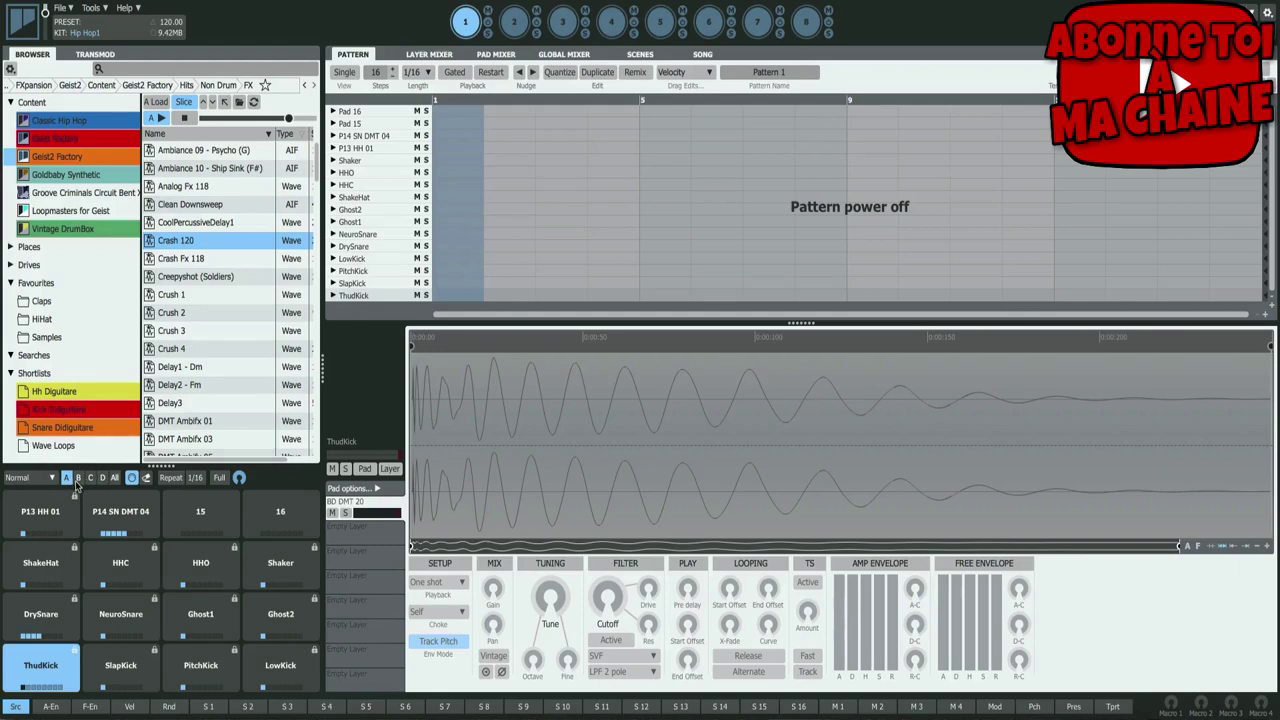
# - Browse the other pad banks through D and display all 64 pads at once
pyautogui.click(89, 479)
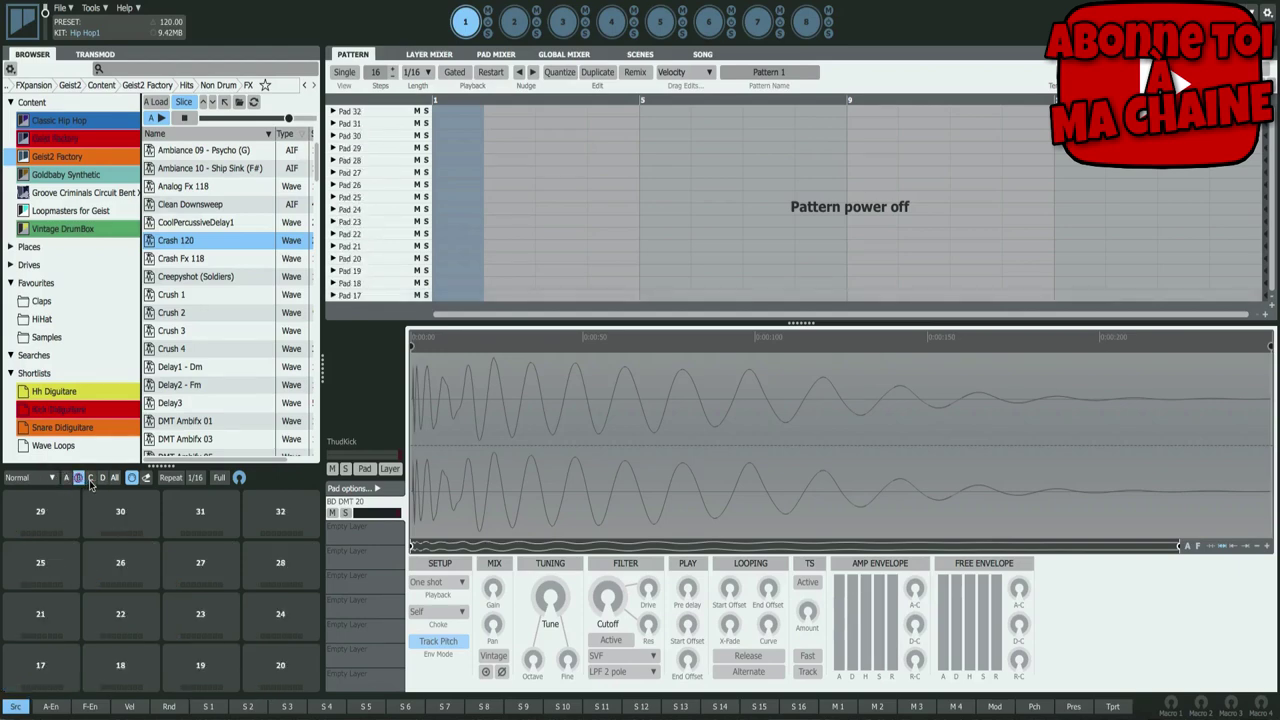
pyautogui.click(102, 478)
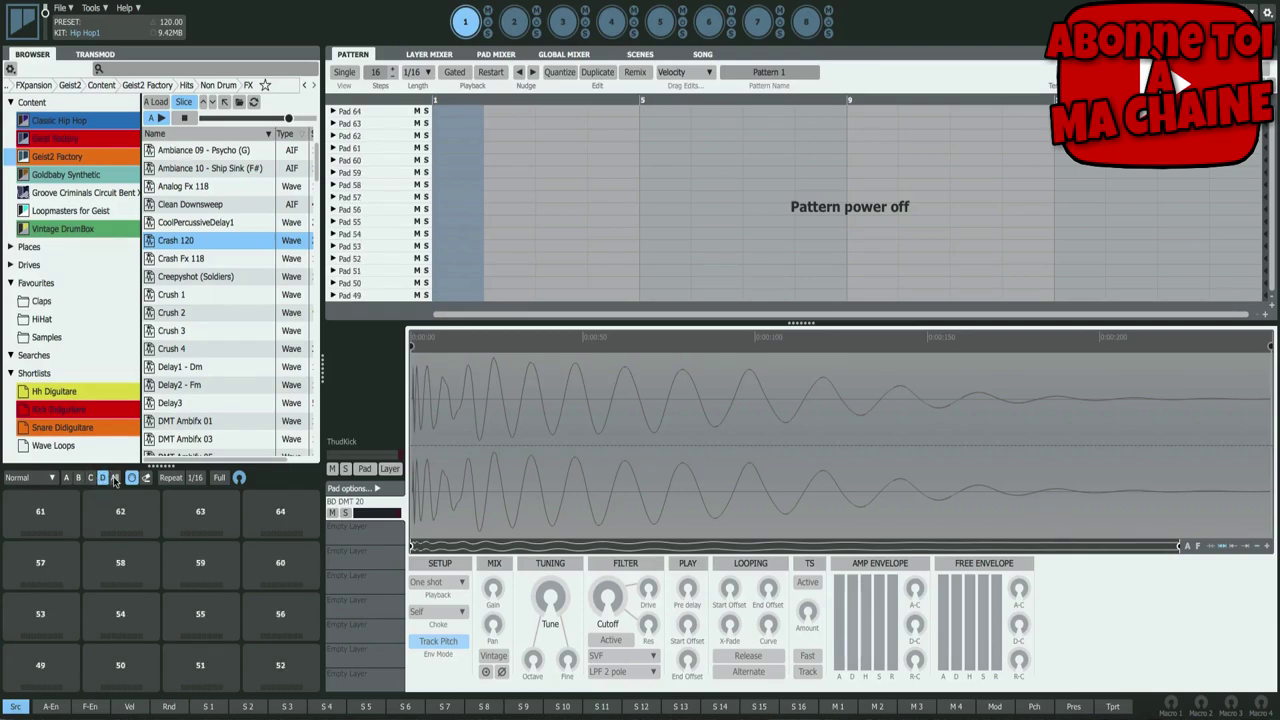
pyautogui.click(115, 478)
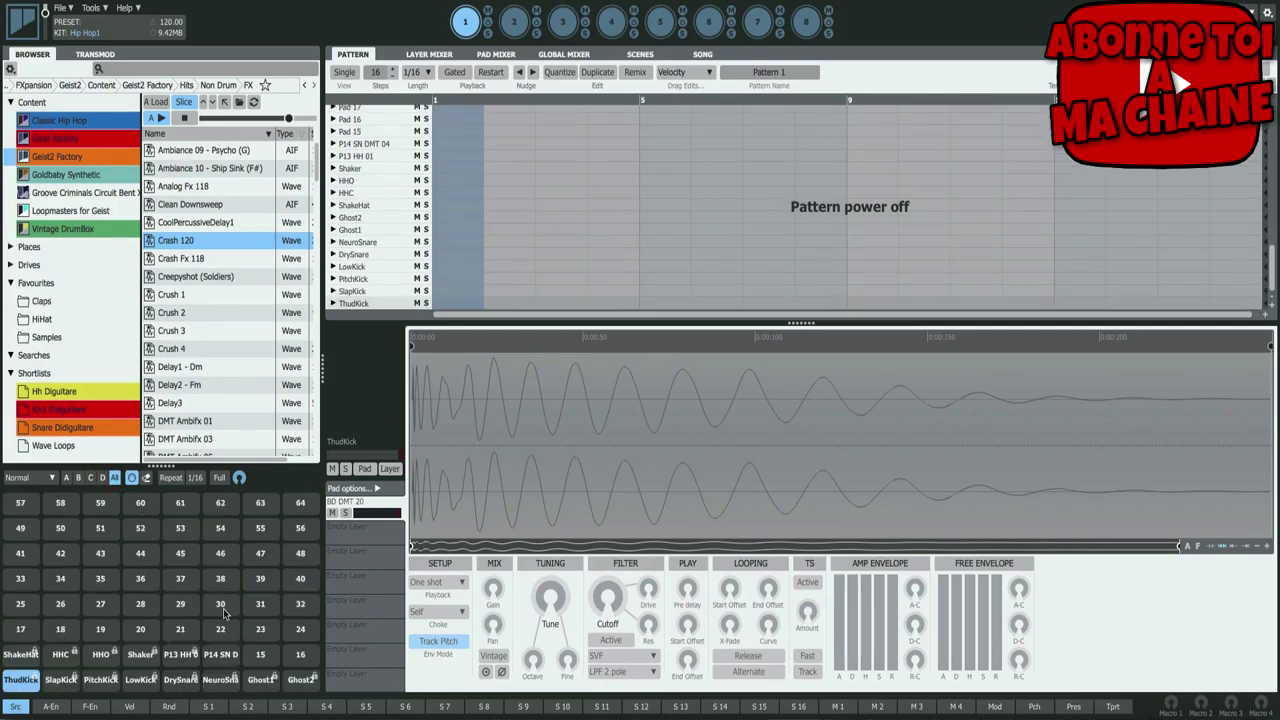
# - Audition the first eight pads in order from ThudKick to Ghost2, finishing on ThudKick
pyautogui.click(25, 683)
pyautogui.click(61, 679)
pyautogui.click(100, 673)
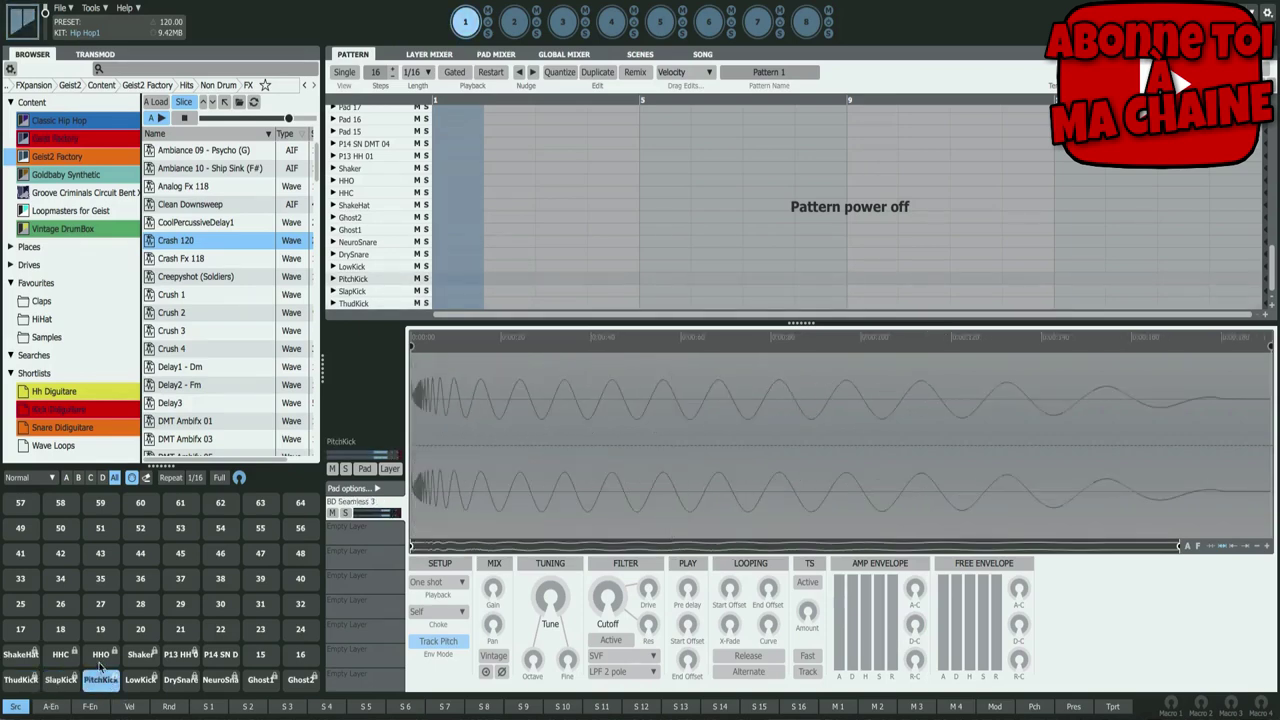
pyautogui.click(140, 680)
pyautogui.click(181, 680)
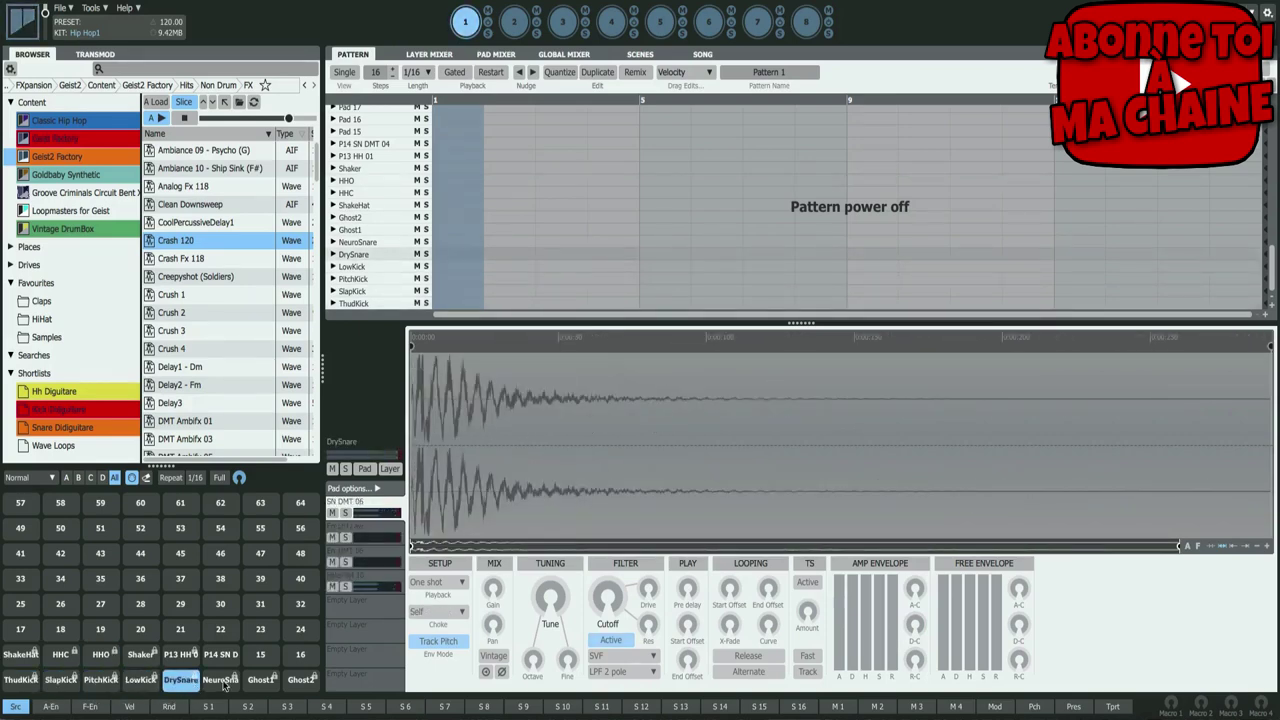
pyautogui.click(222, 682)
pyautogui.click(261, 681)
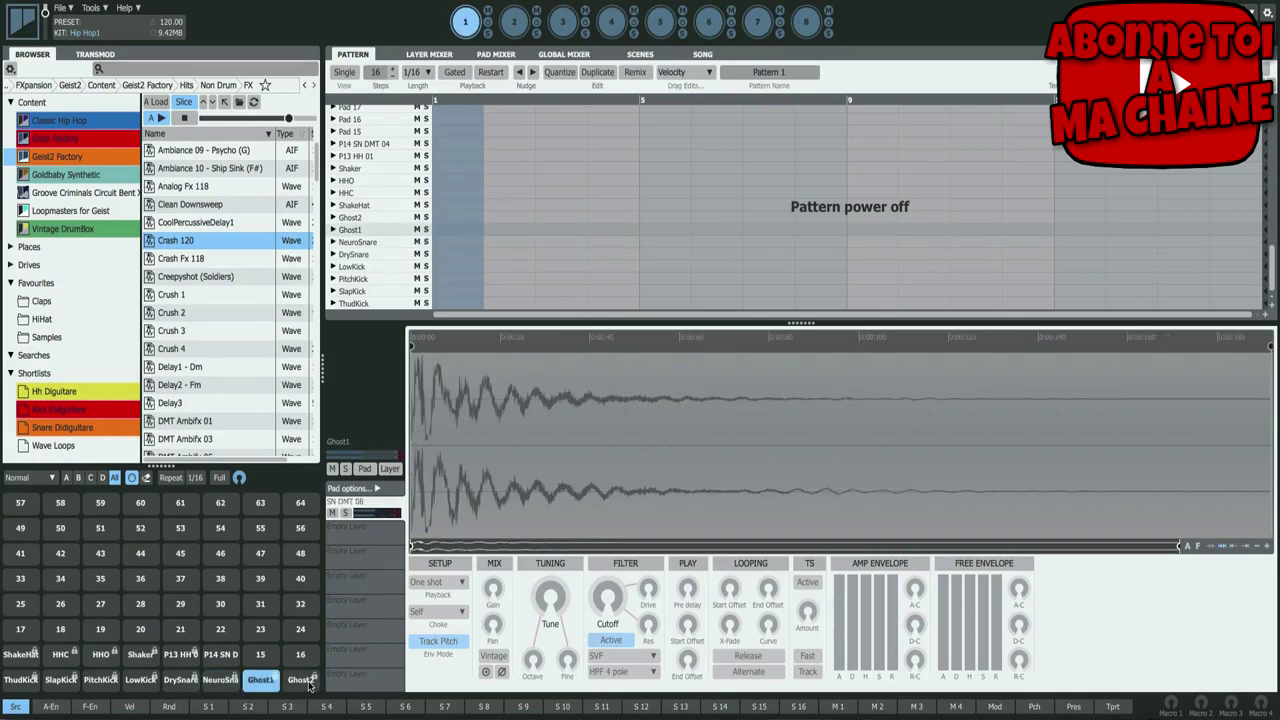
pyautogui.click(303, 682)
pyautogui.click(22, 680)
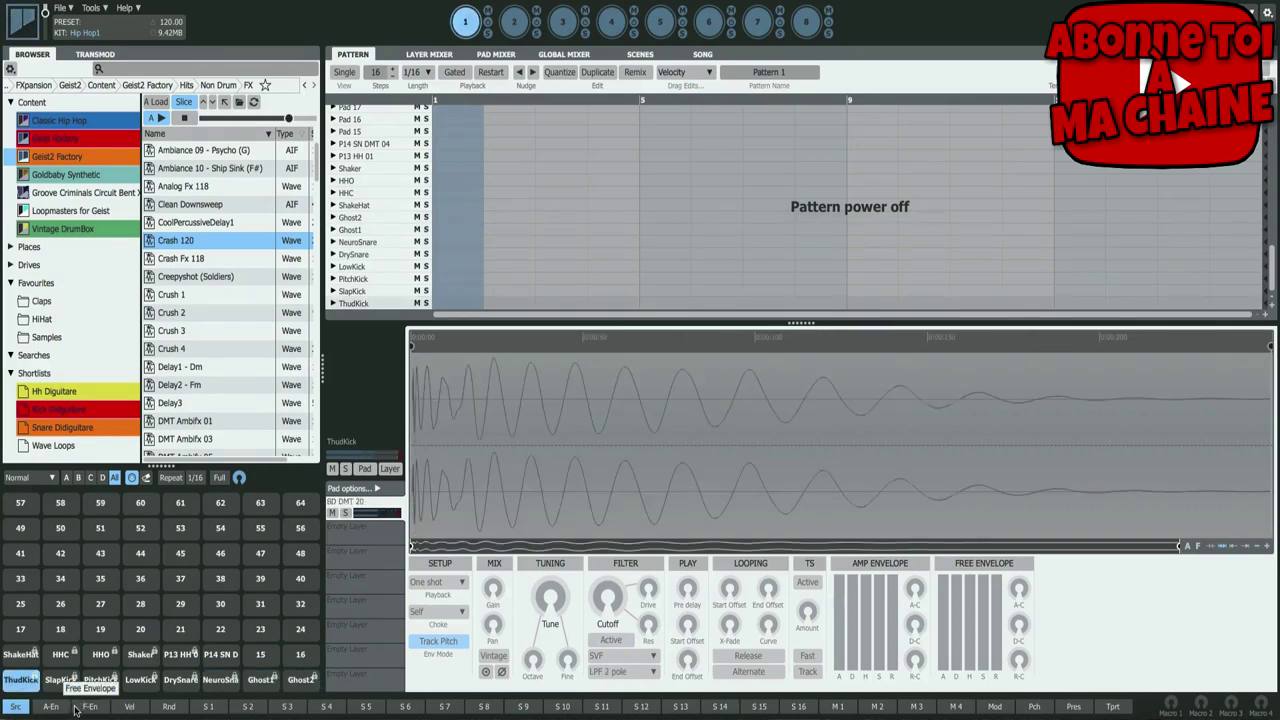
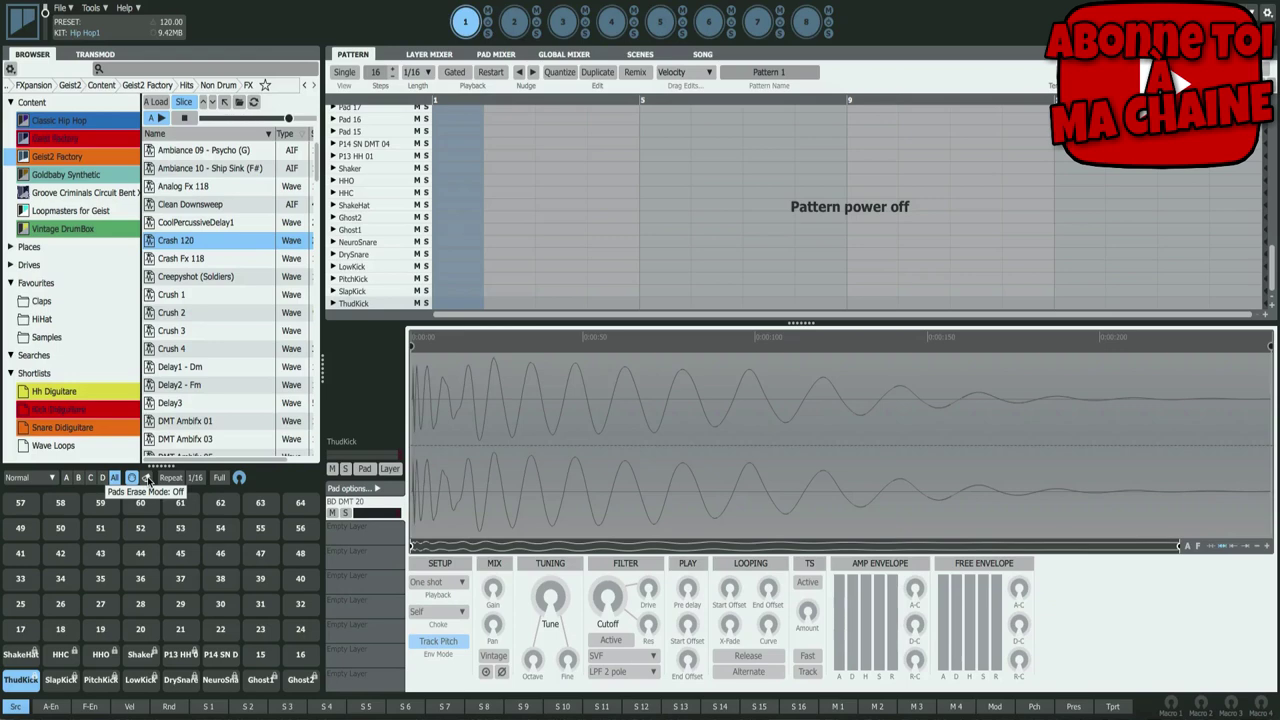
# - Try the pads' erase mode, and turn on pad Repeat at a 1/8 rate
pyautogui.click(148, 479)
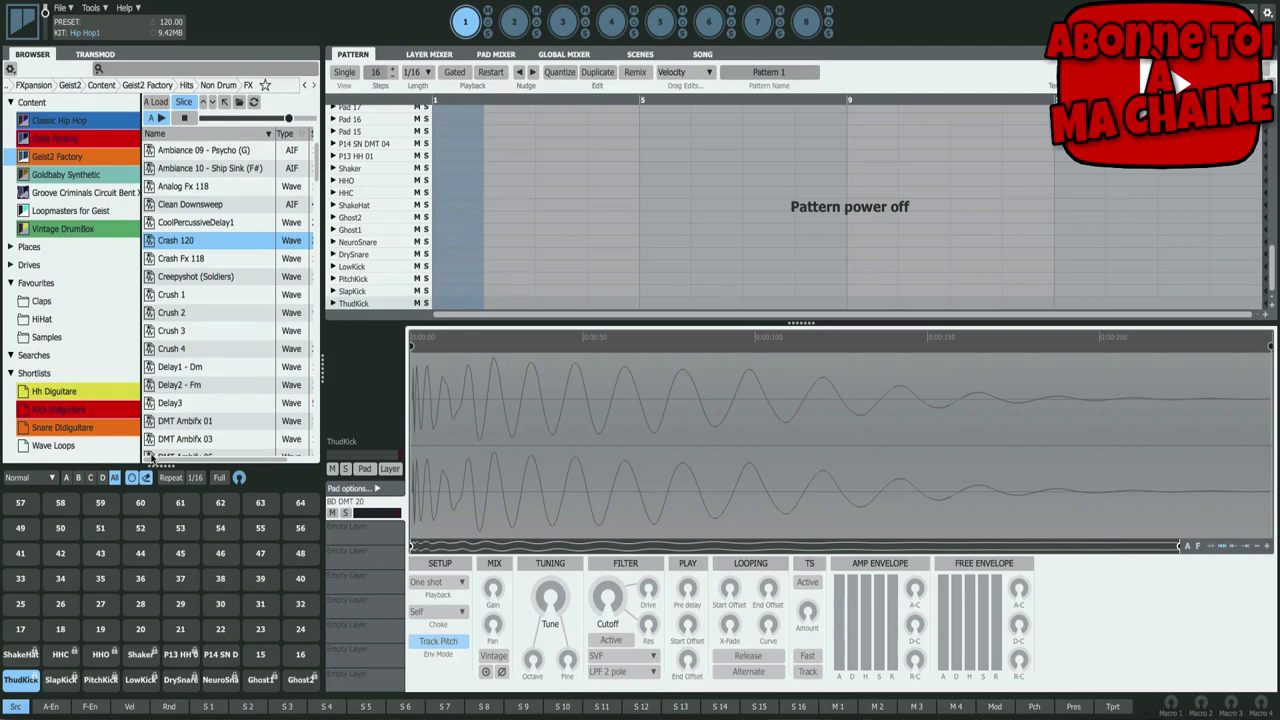
pyautogui.click(167, 481)
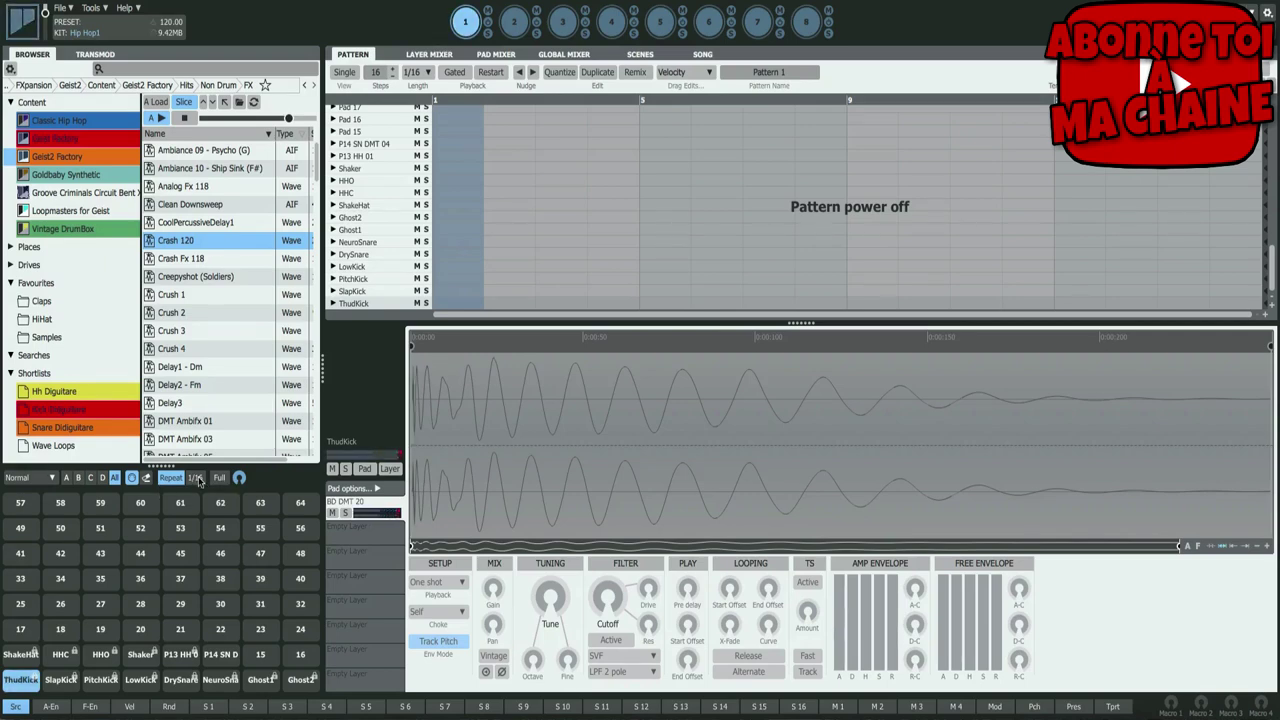
pyautogui.click(199, 479)
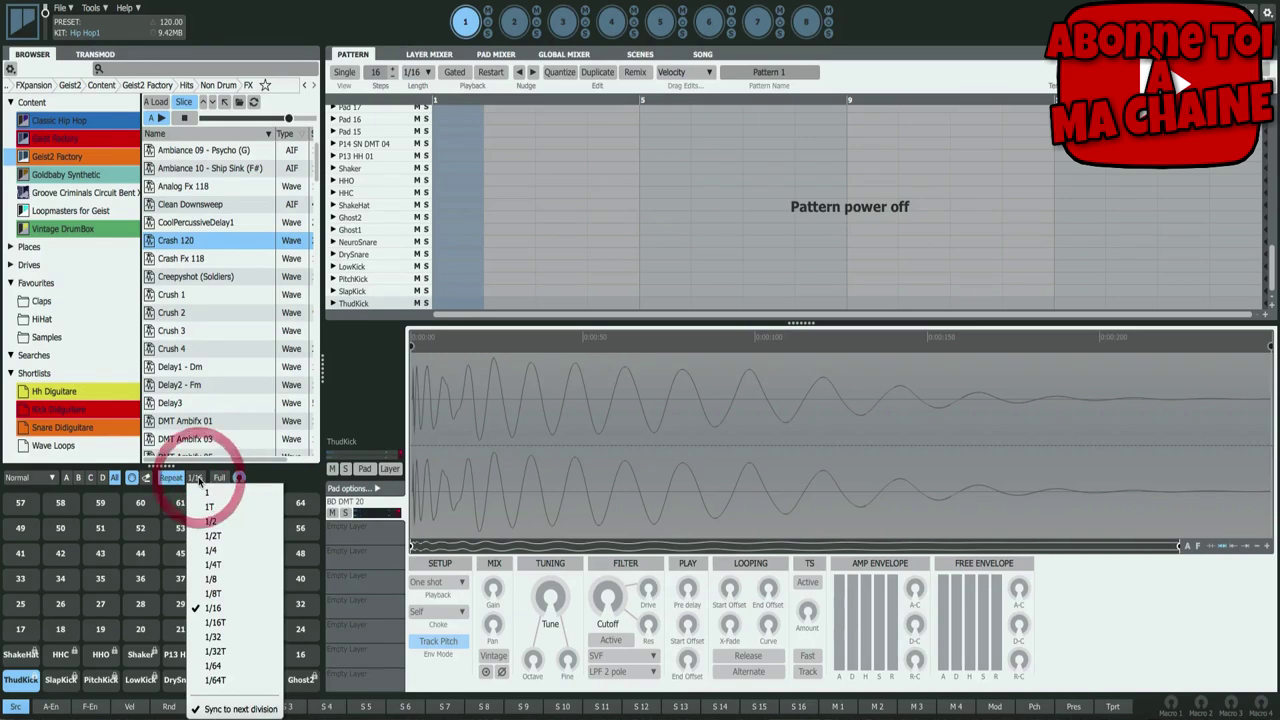
pyautogui.click(211, 579)
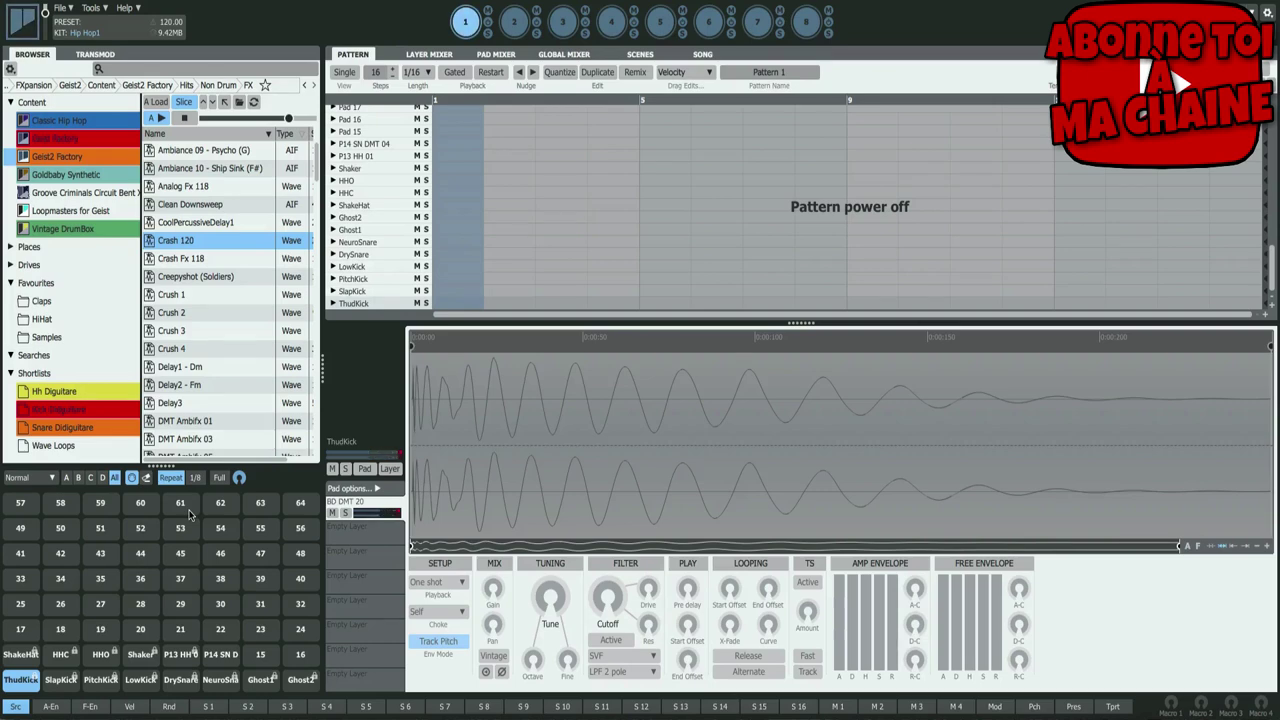
# - Try the repeat rates 1/8T and 1/16T, set the rate to 1/16, and turn on Full for the pads
pyautogui.click(195, 477)
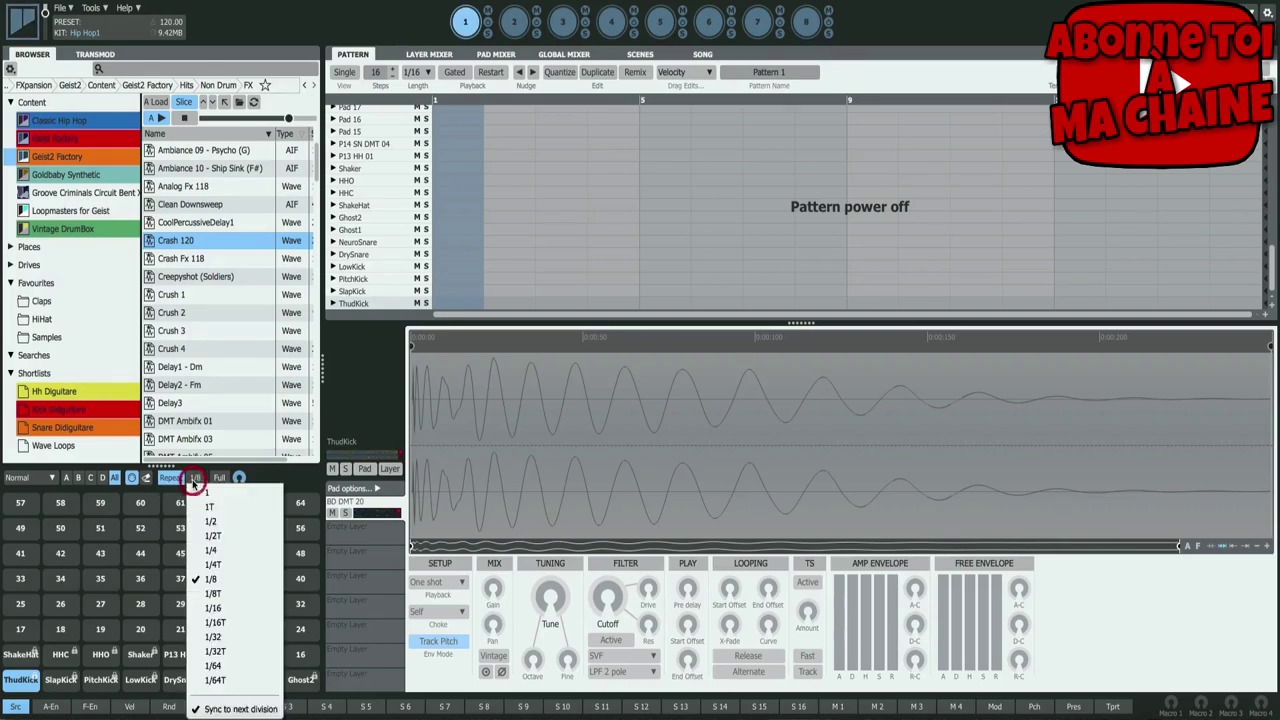
pyautogui.click(214, 593)
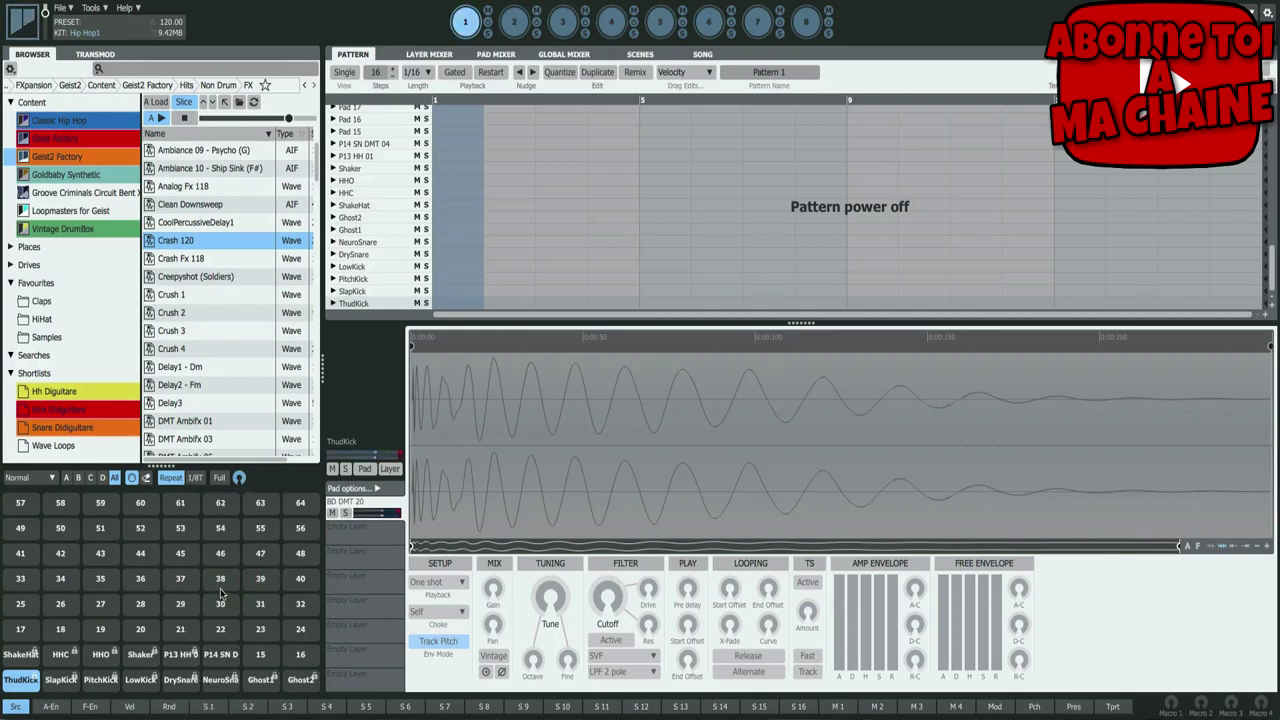
pyautogui.click(195, 478)
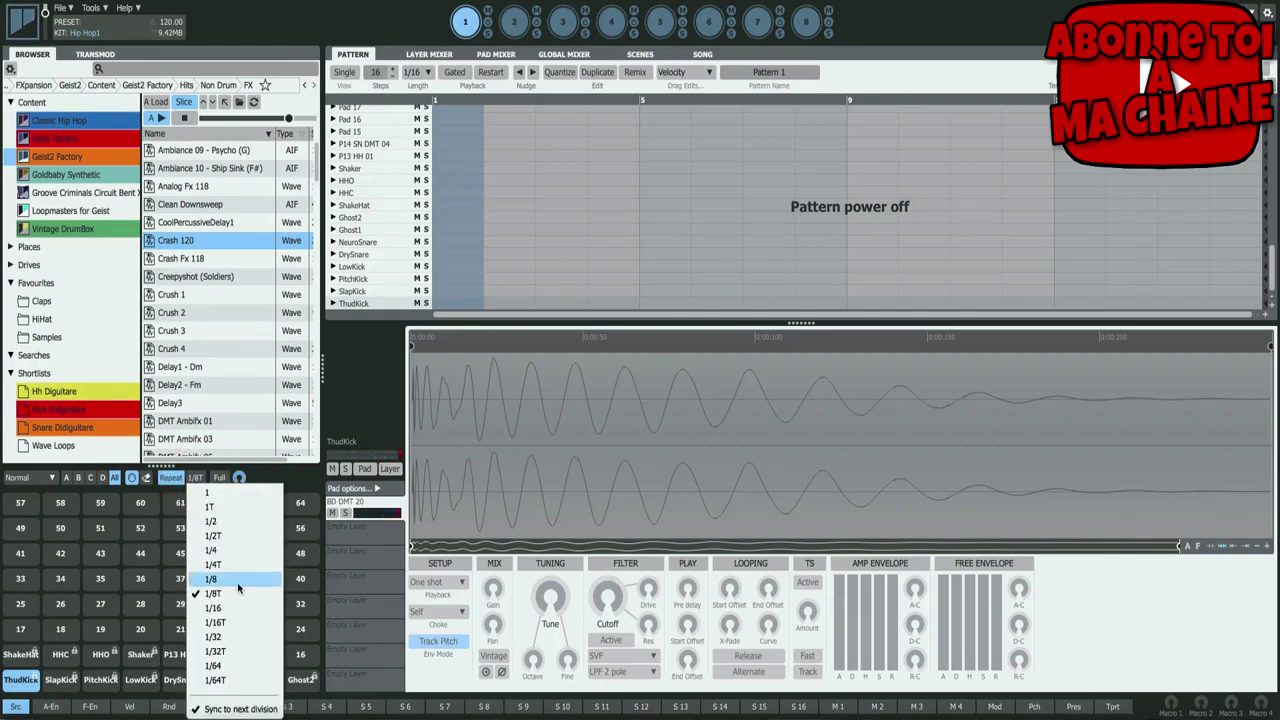
pyautogui.click(234, 623)
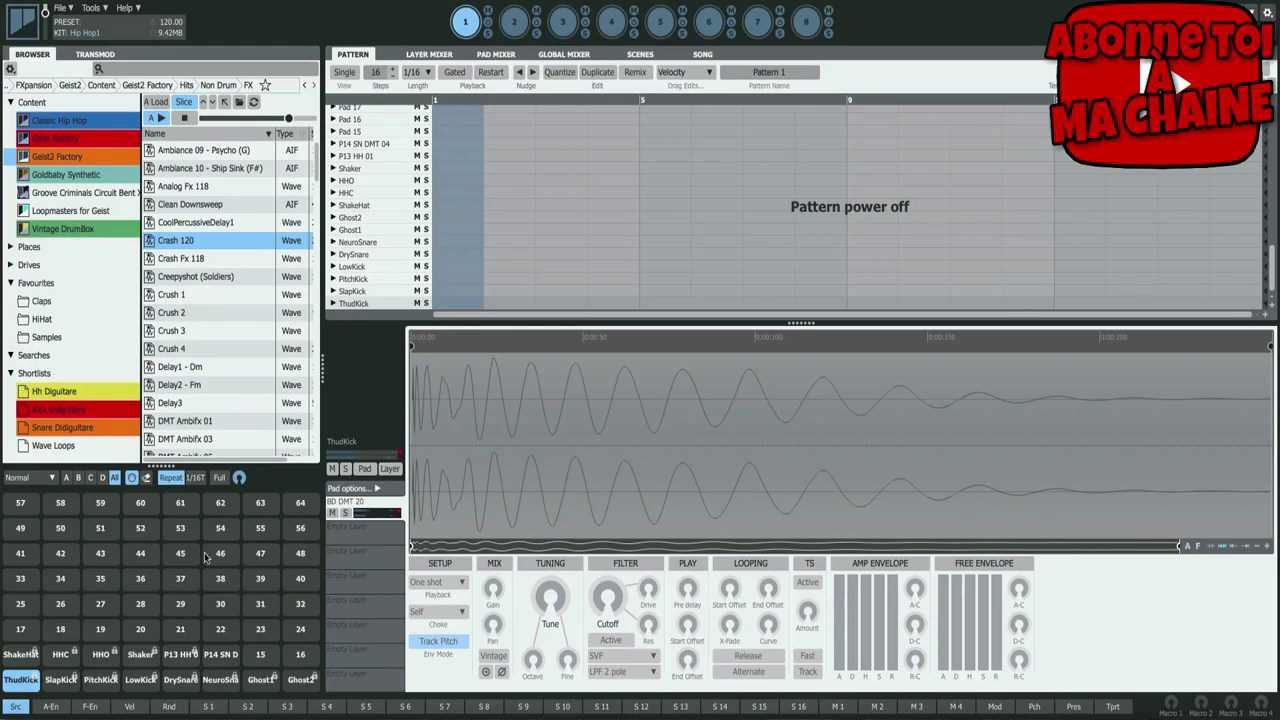
pyautogui.click(199, 478)
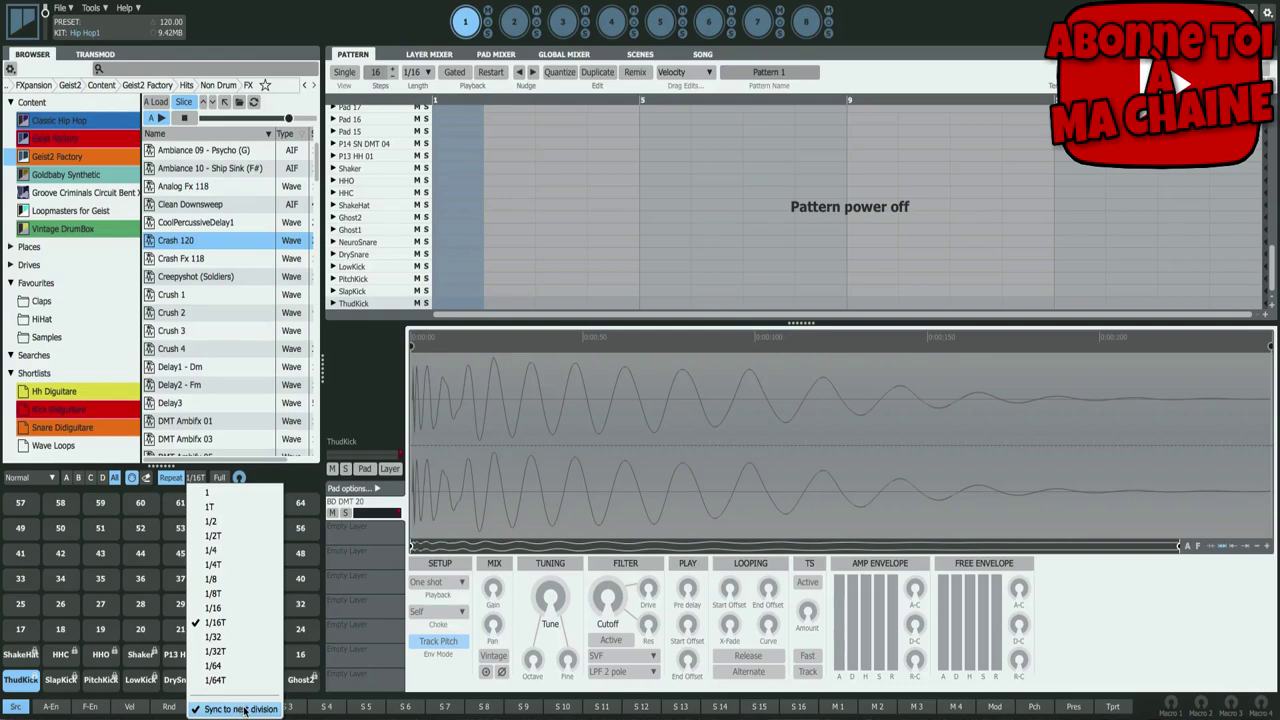
pyautogui.click(230, 604)
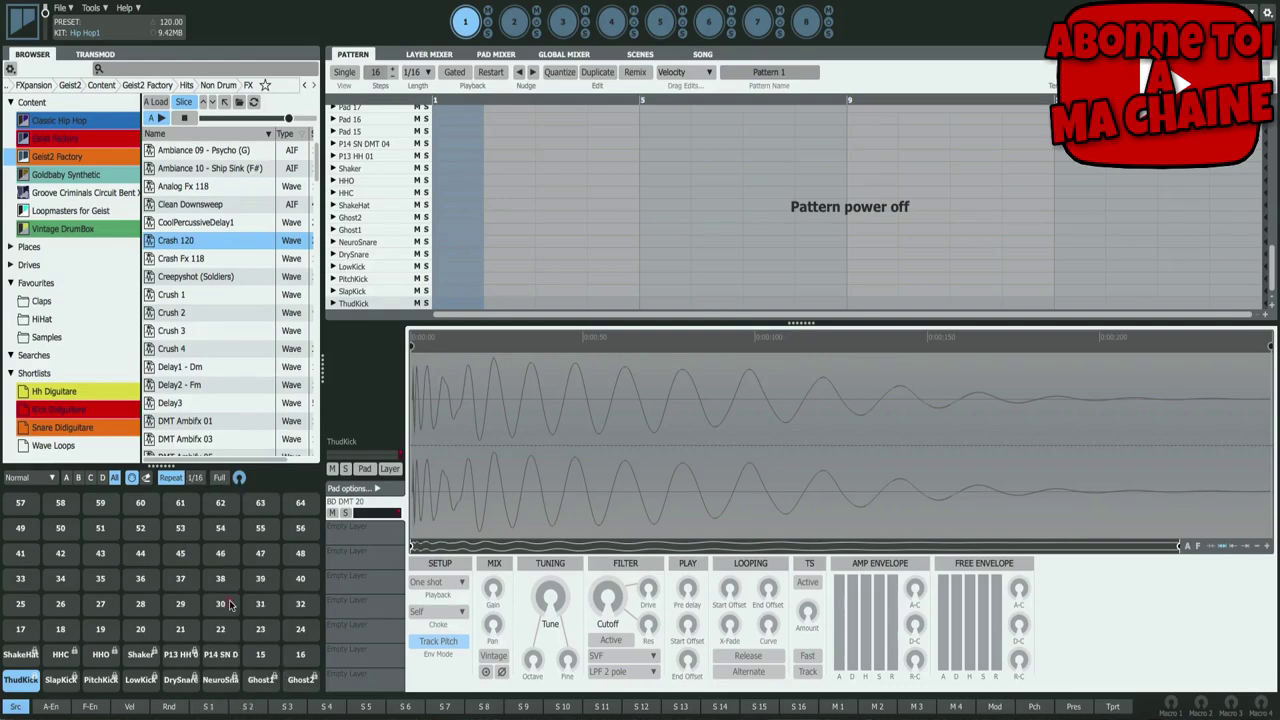
pyautogui.click(220, 478)
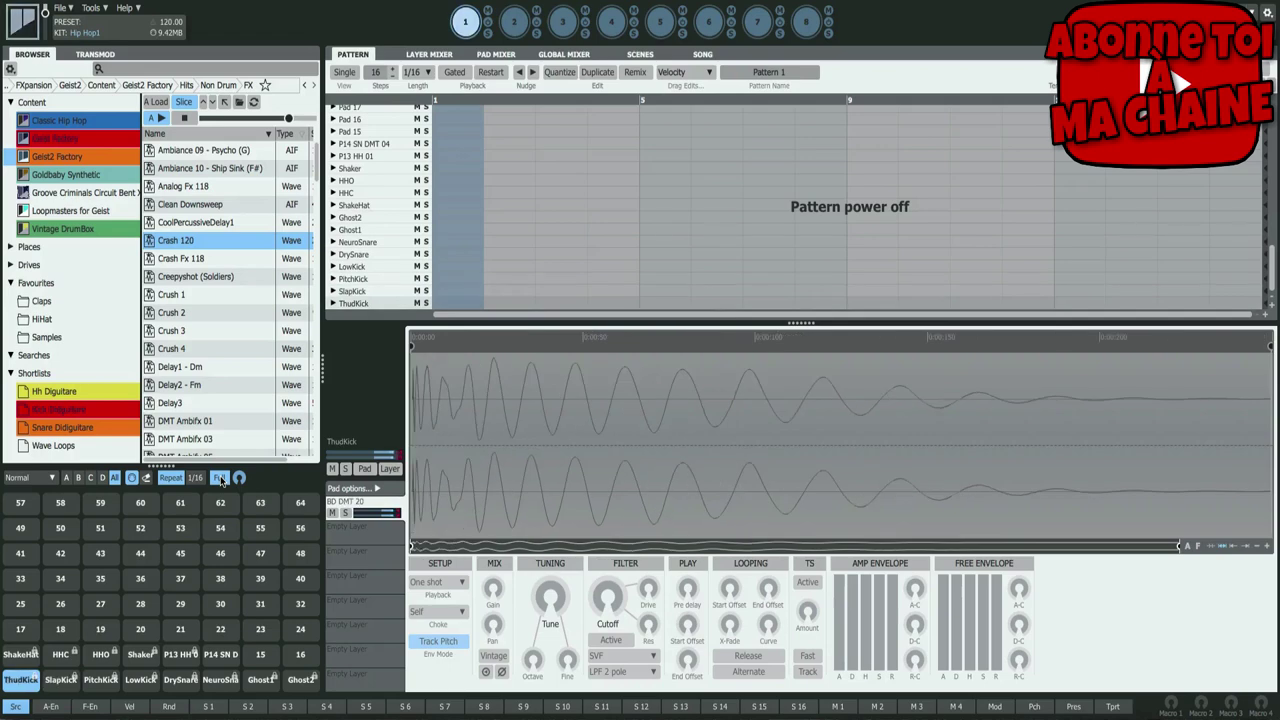
# - Turn off pad Repeat and try adjusting the Full level for the pads
pyautogui.click(170, 478)
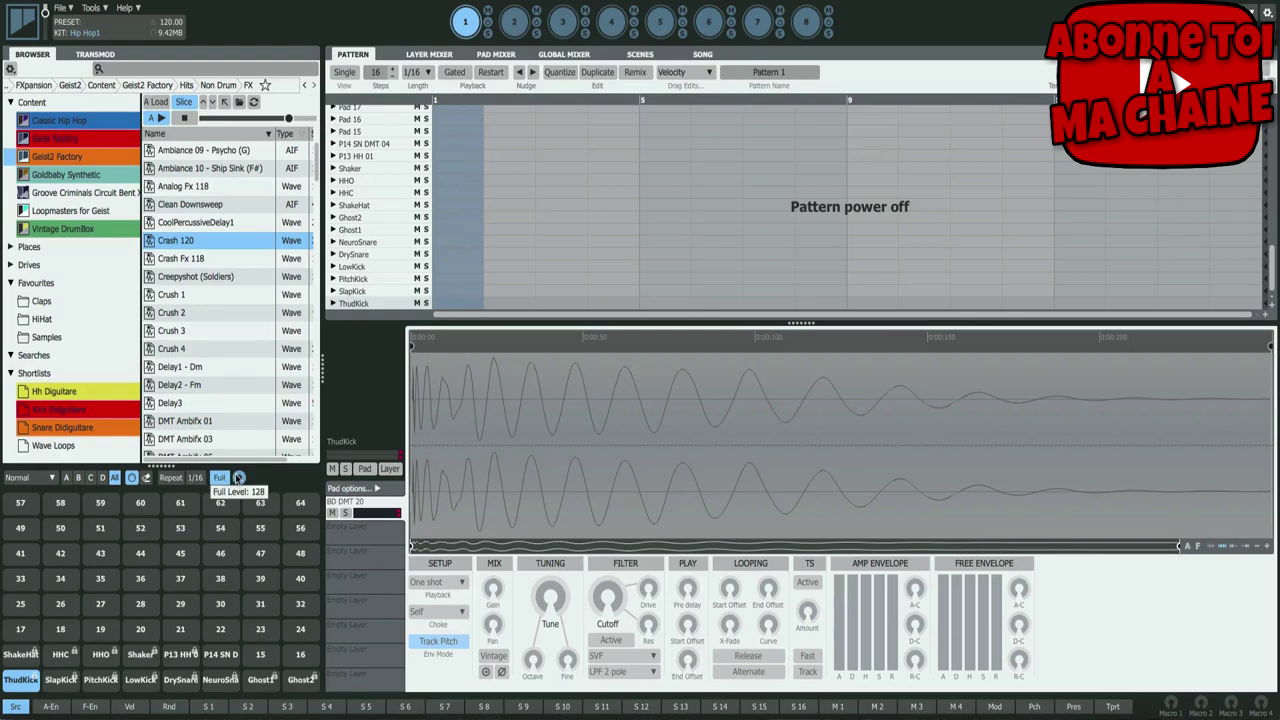
pyautogui.moveTo(238, 477); pyautogui.dragTo(242, 520)
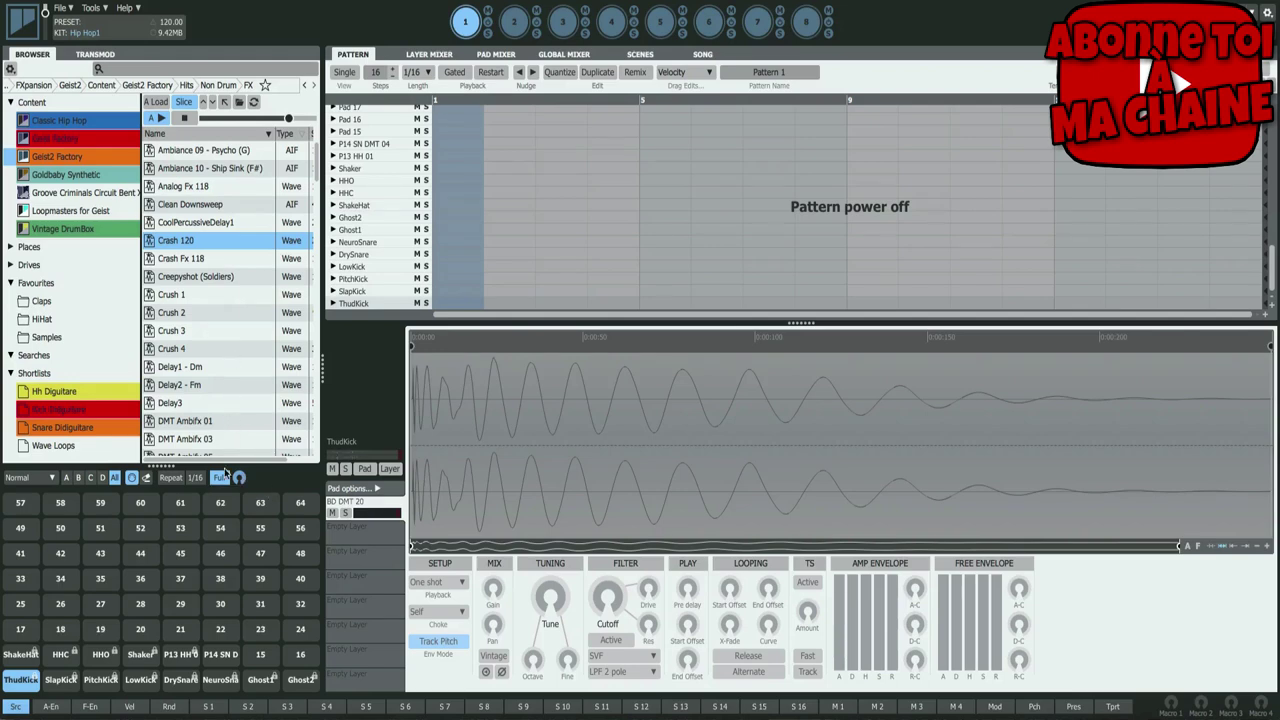
# - Show pad bank A, copy the ThudKick pad onto empty pad 15, and audition both pads
pyautogui.click(66, 477)
pyautogui.rightClick(47, 667)
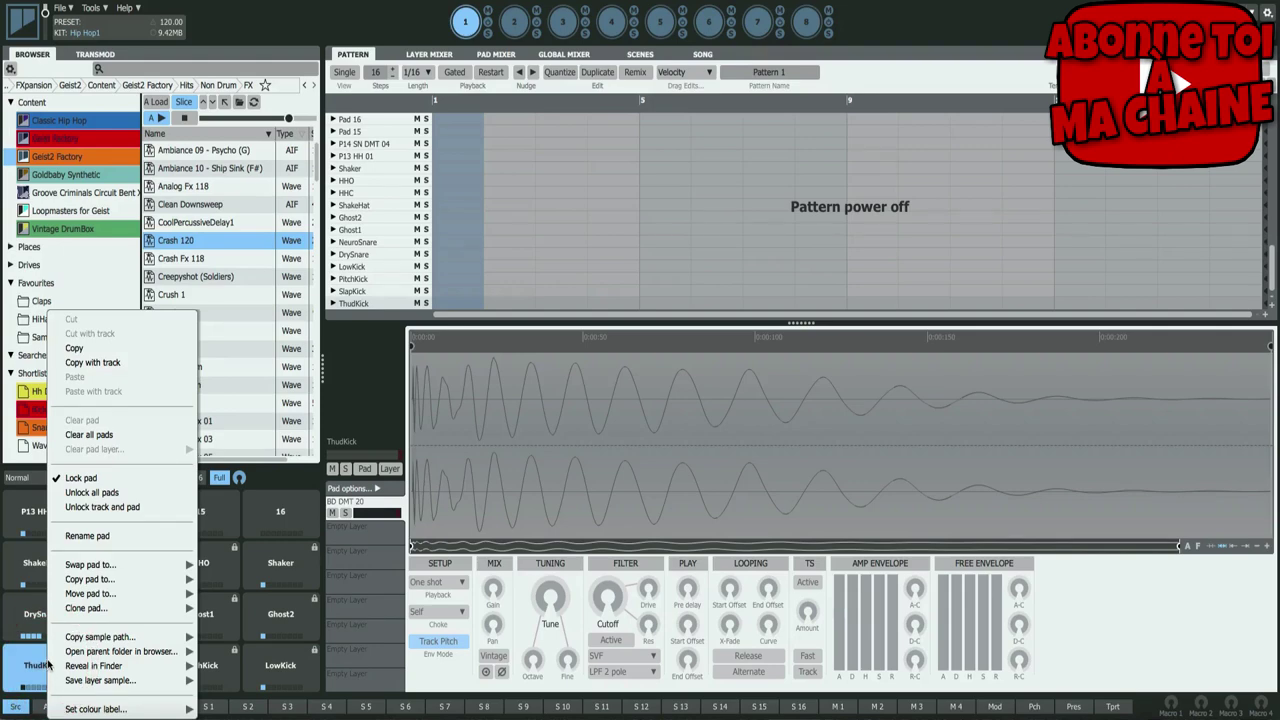
pyautogui.click(128, 350)
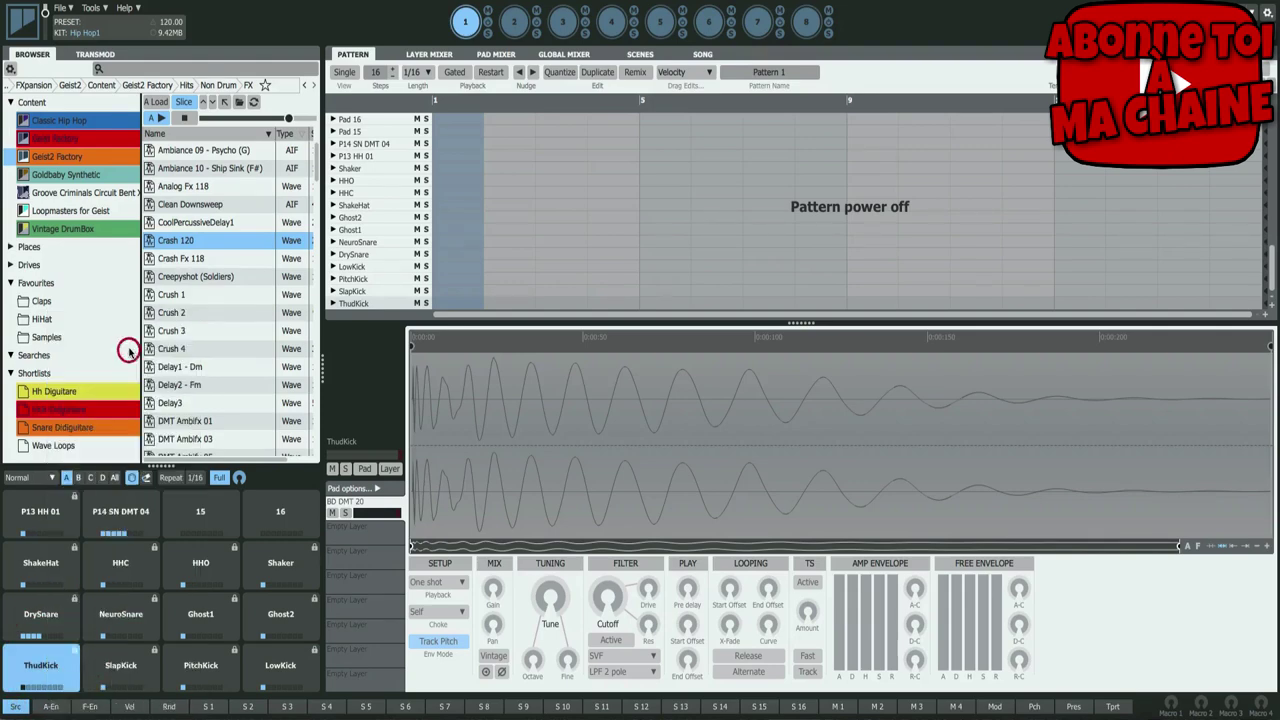
pyautogui.click(53, 670)
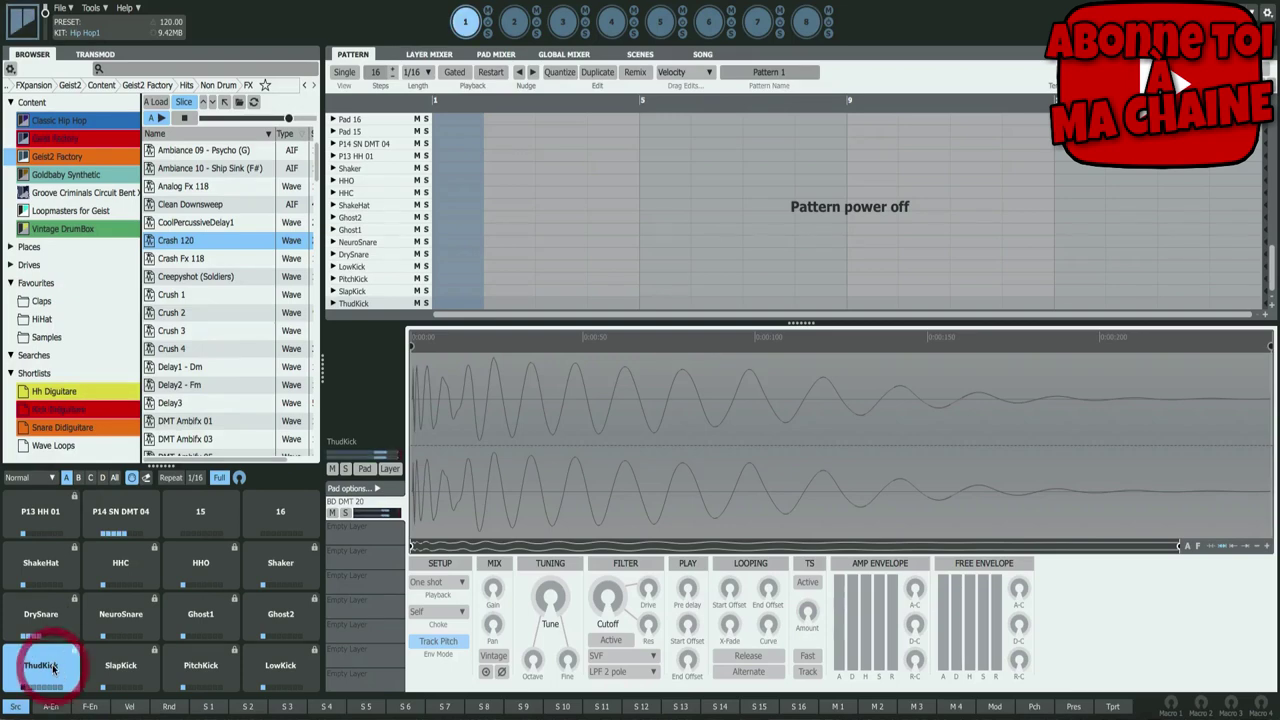
pyautogui.rightClick(210, 510)
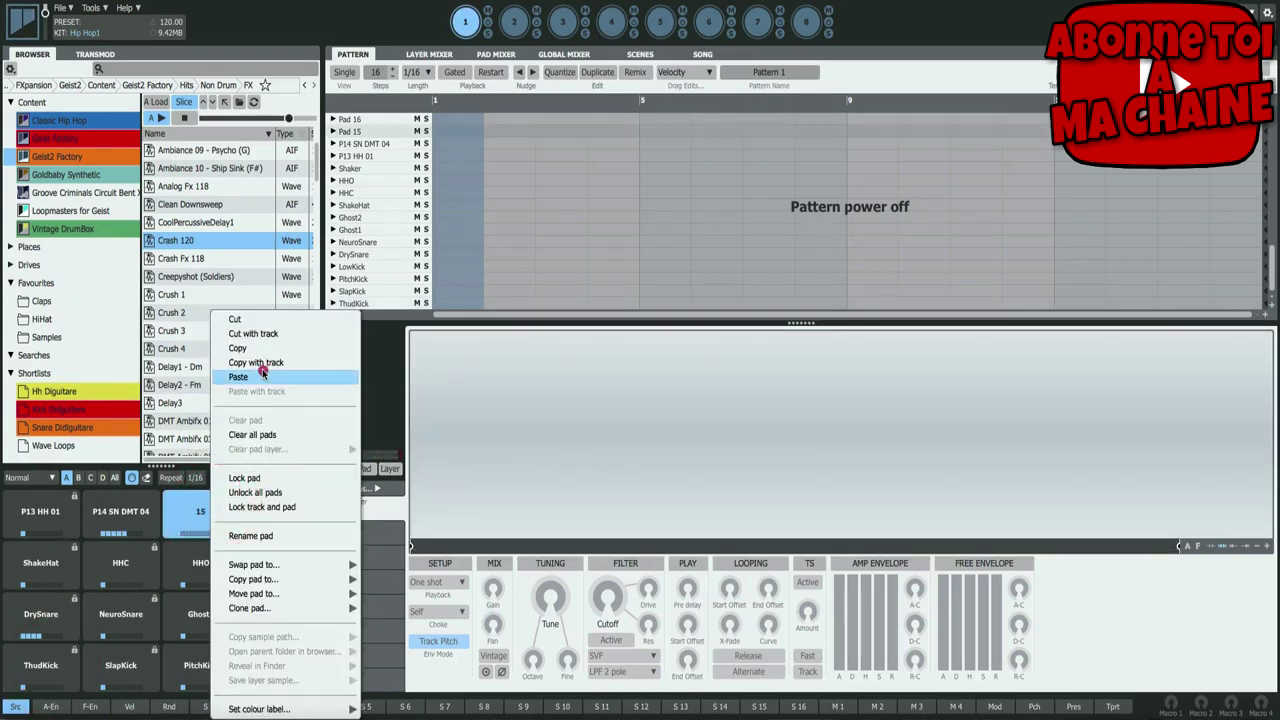
pyautogui.click(260, 377)
pyautogui.click(212, 514)
pyautogui.click(53, 665)
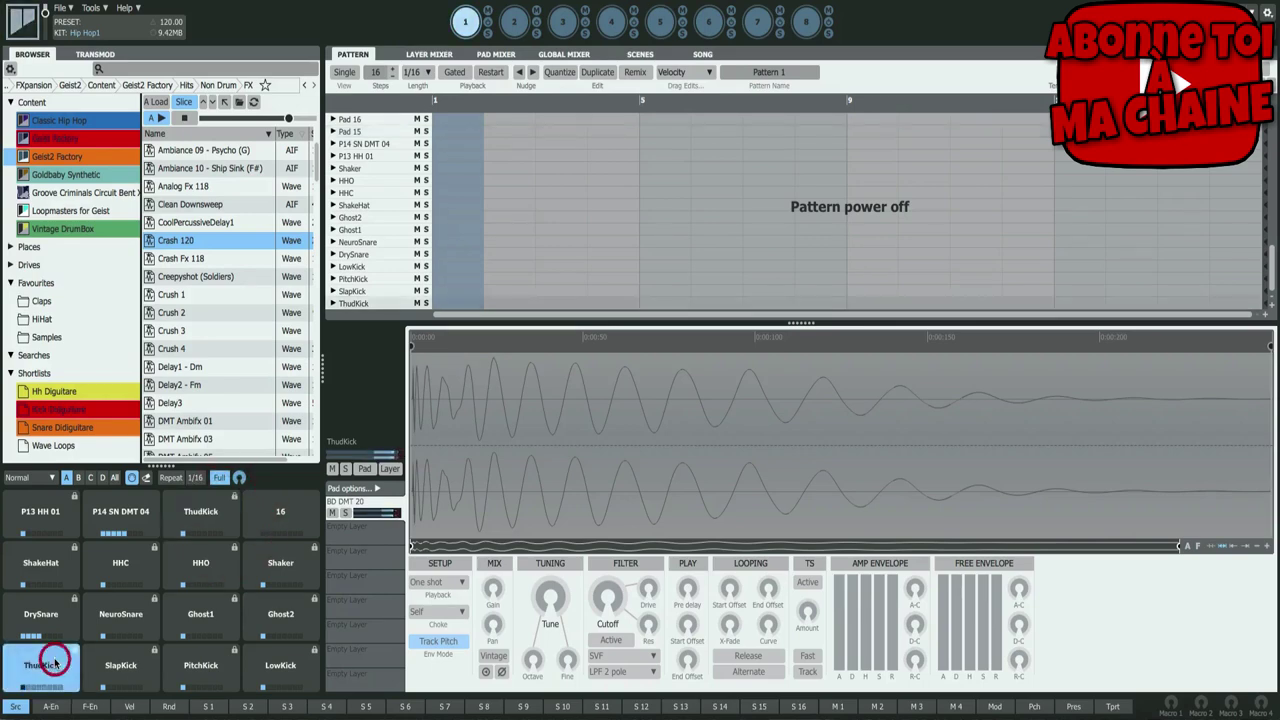
# - Unlock all pads and rename the ThudKick pad on pad 1 as Kick Low
pyautogui.rightClick(55, 665)
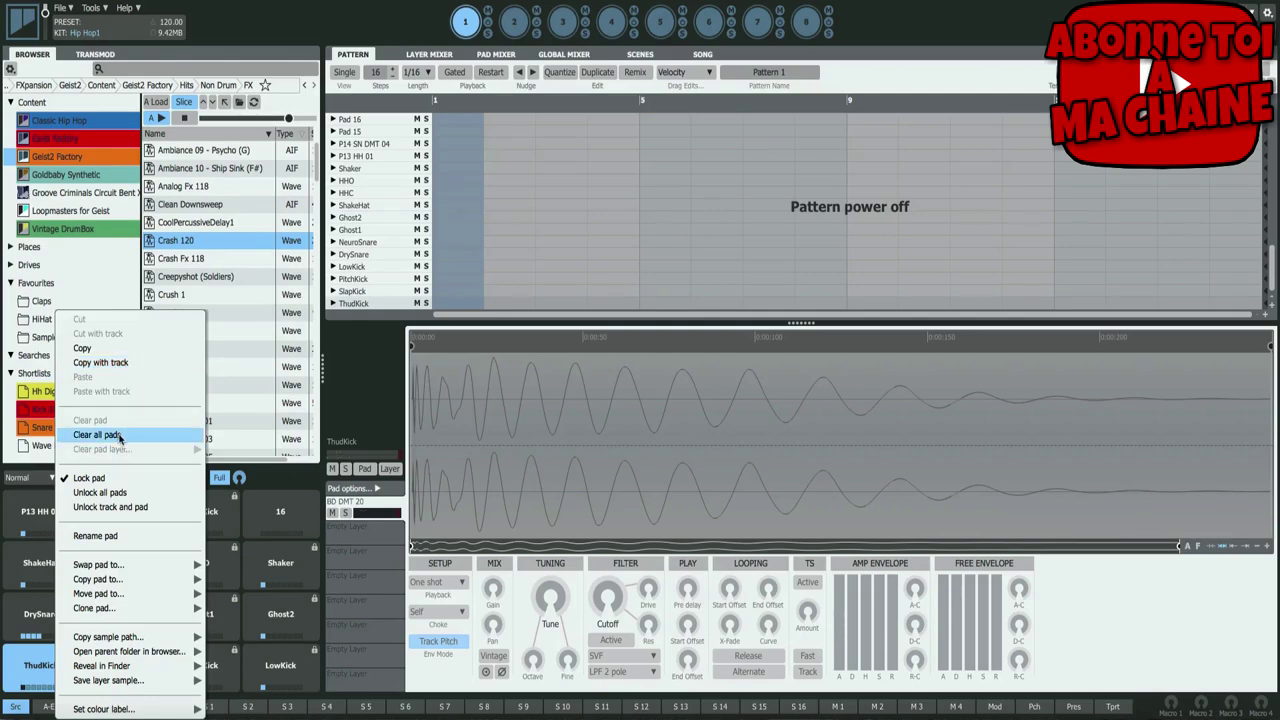
pyautogui.click(118, 493)
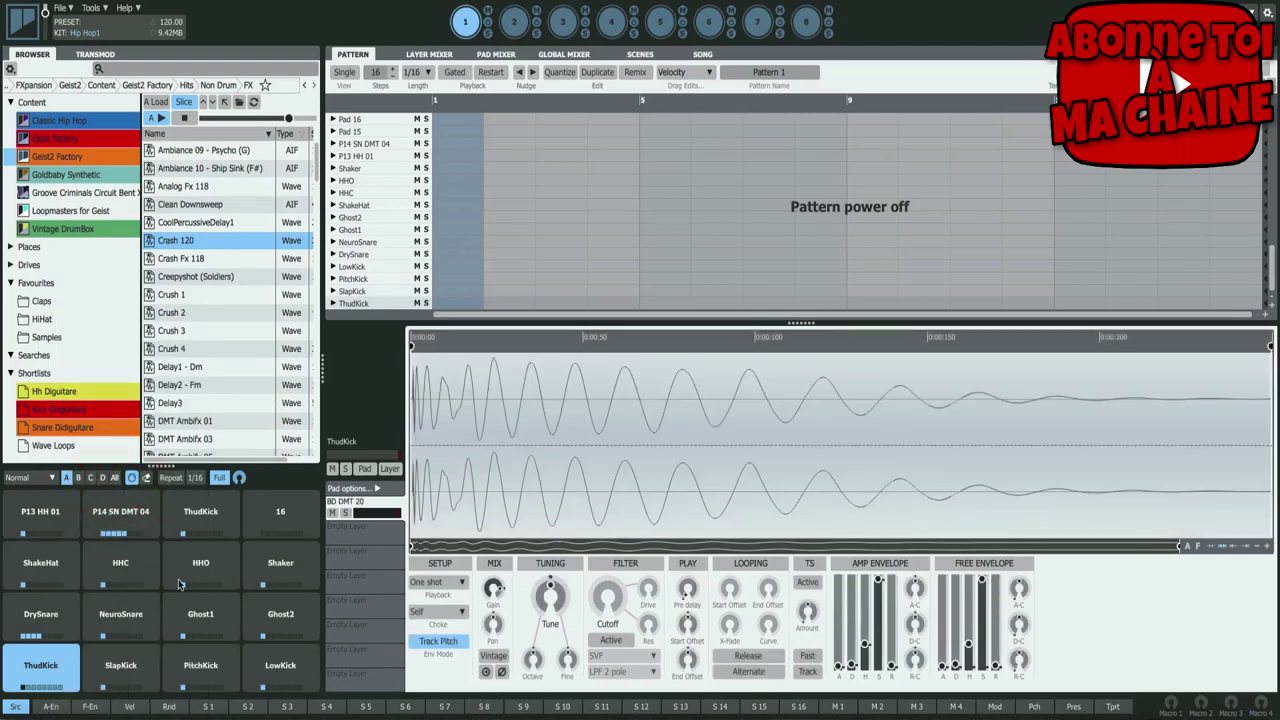
pyautogui.click(30, 670)
pyautogui.rightClick(45, 660)
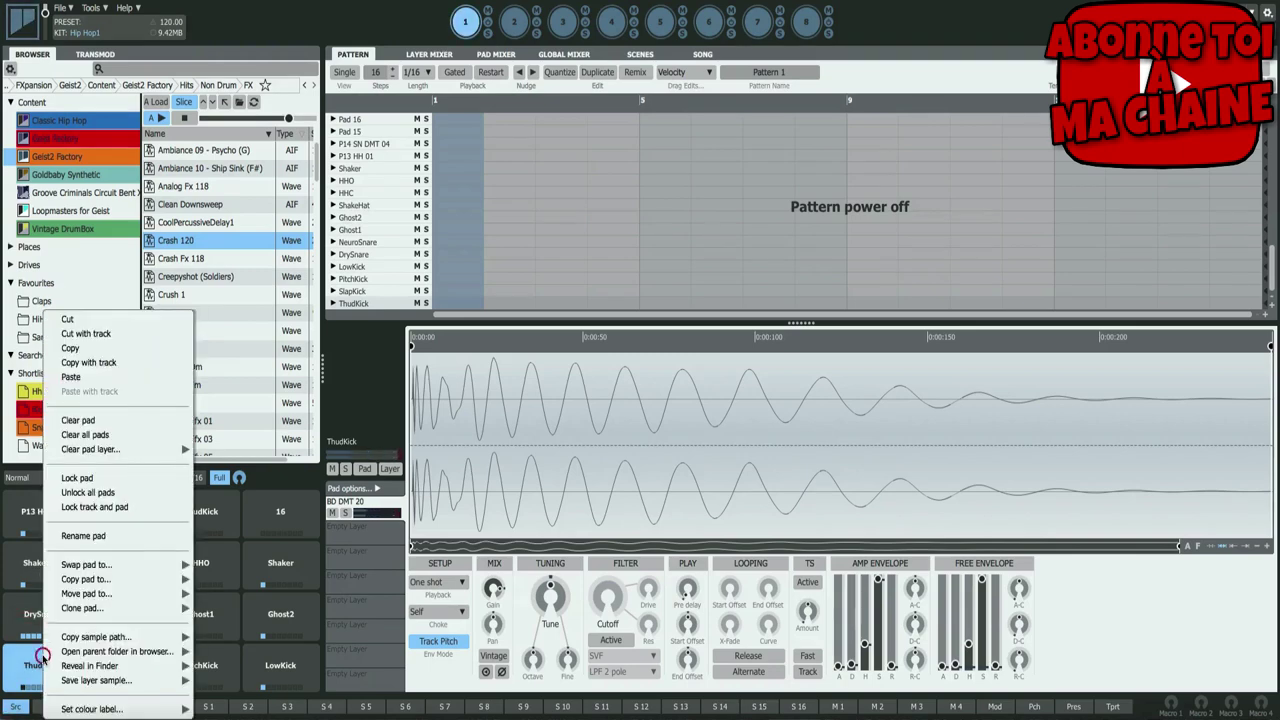
pyautogui.click(117, 535)
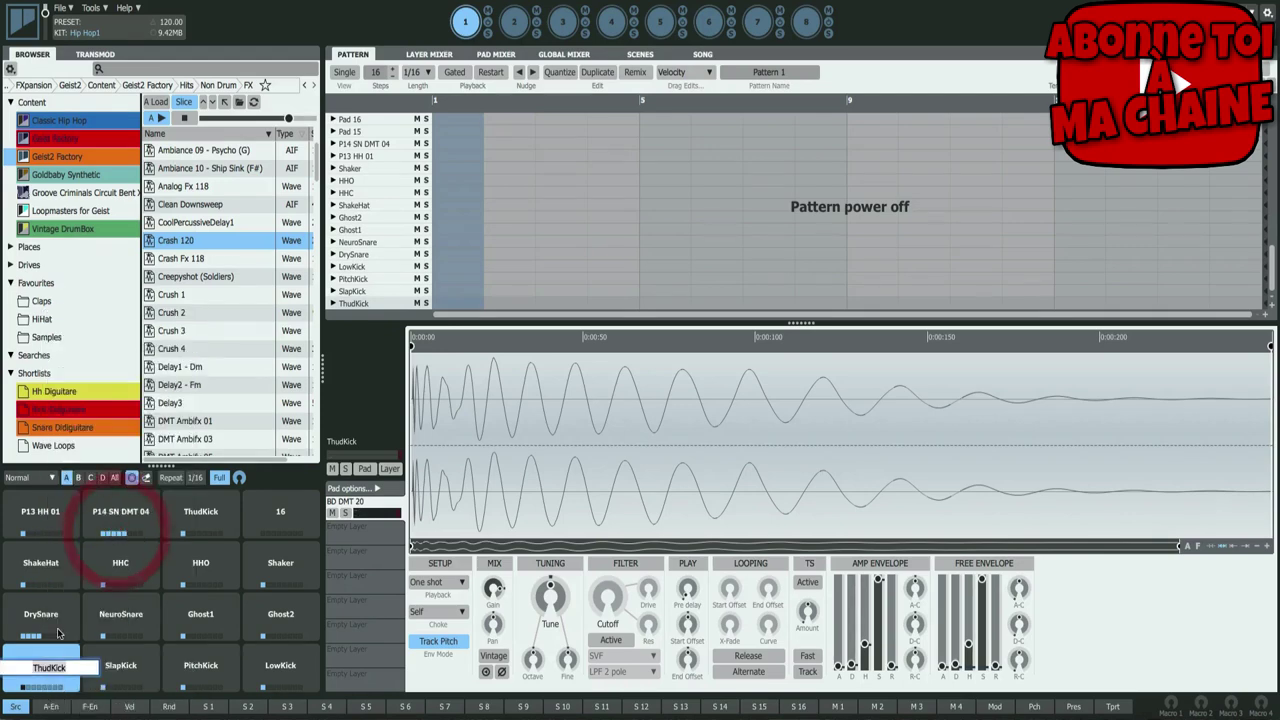
pyautogui.write('K')
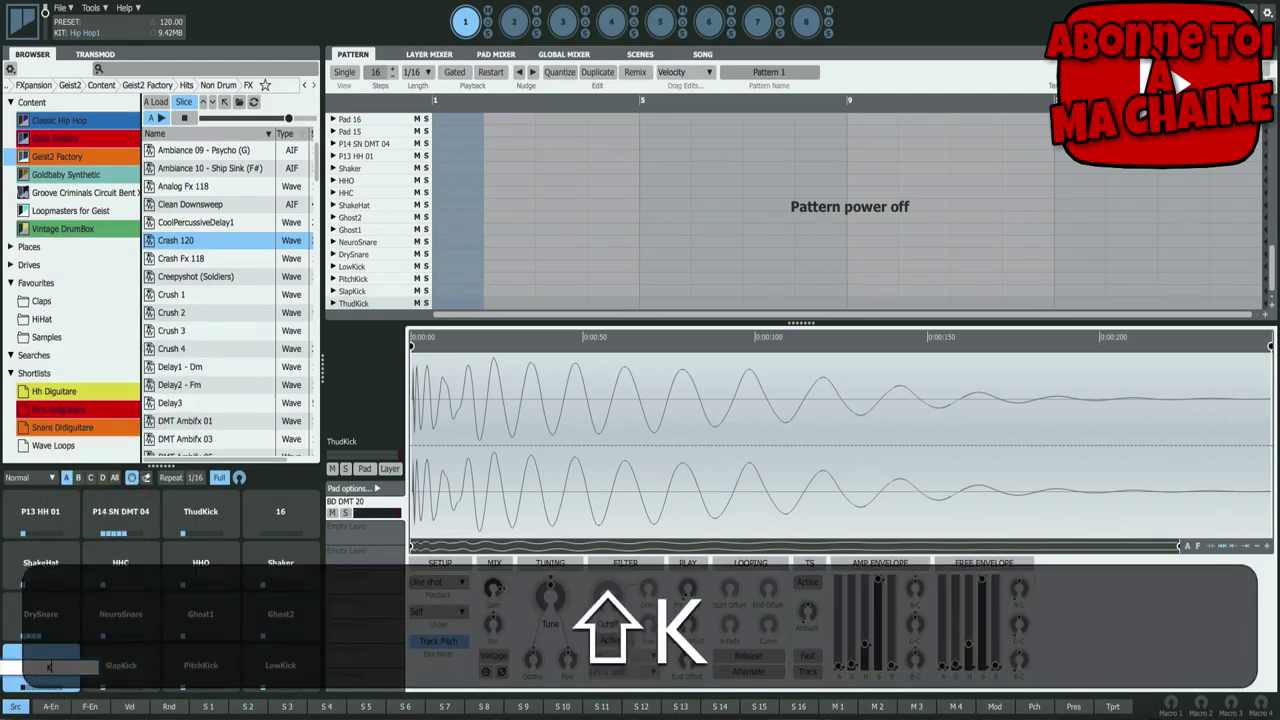
pyautogui.write('ick Low')
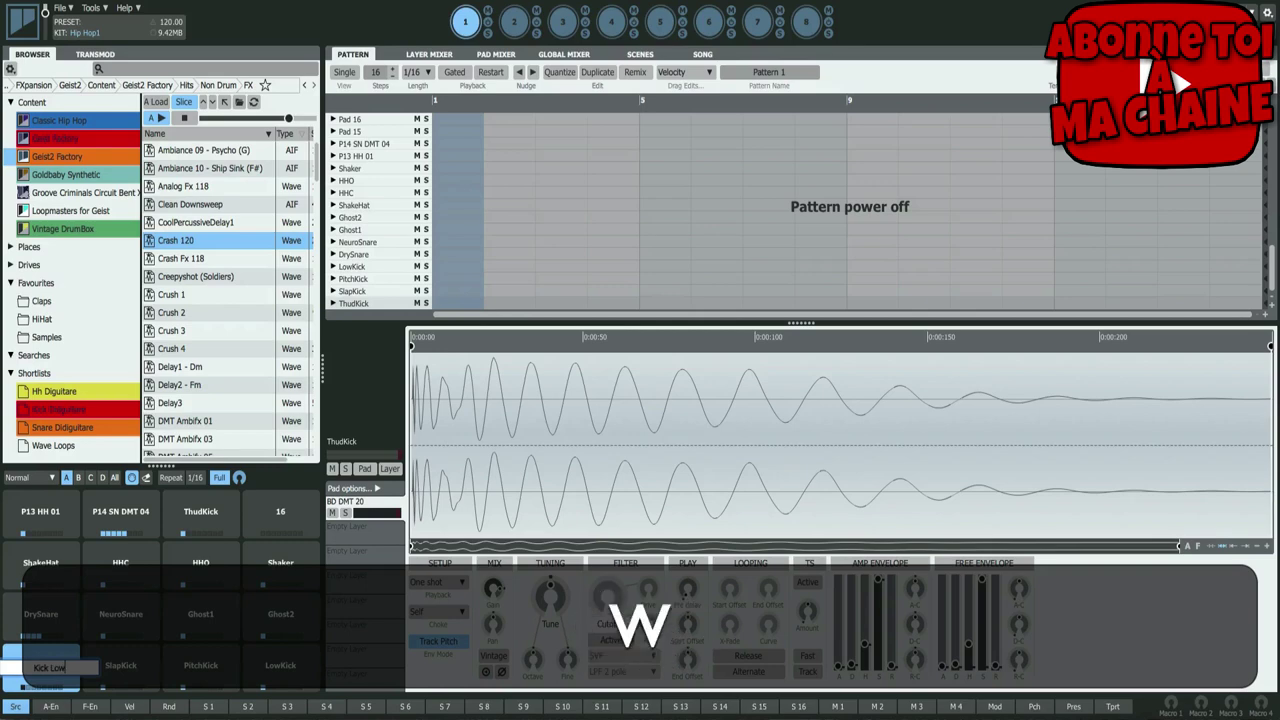
pyautogui.press('Return')
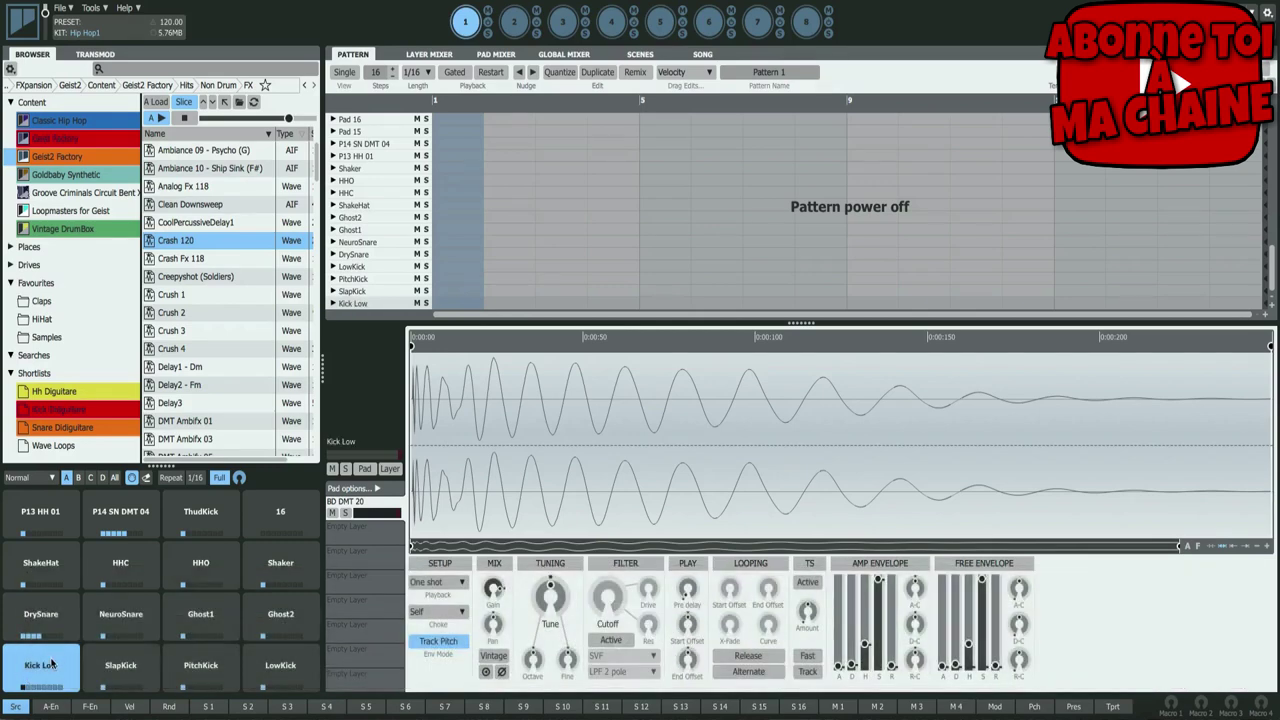
# - Swap the Kick Low pad with pad 5 and audition the two swapped pads
pyautogui.click(53, 663)
pyautogui.rightClick(53, 664)
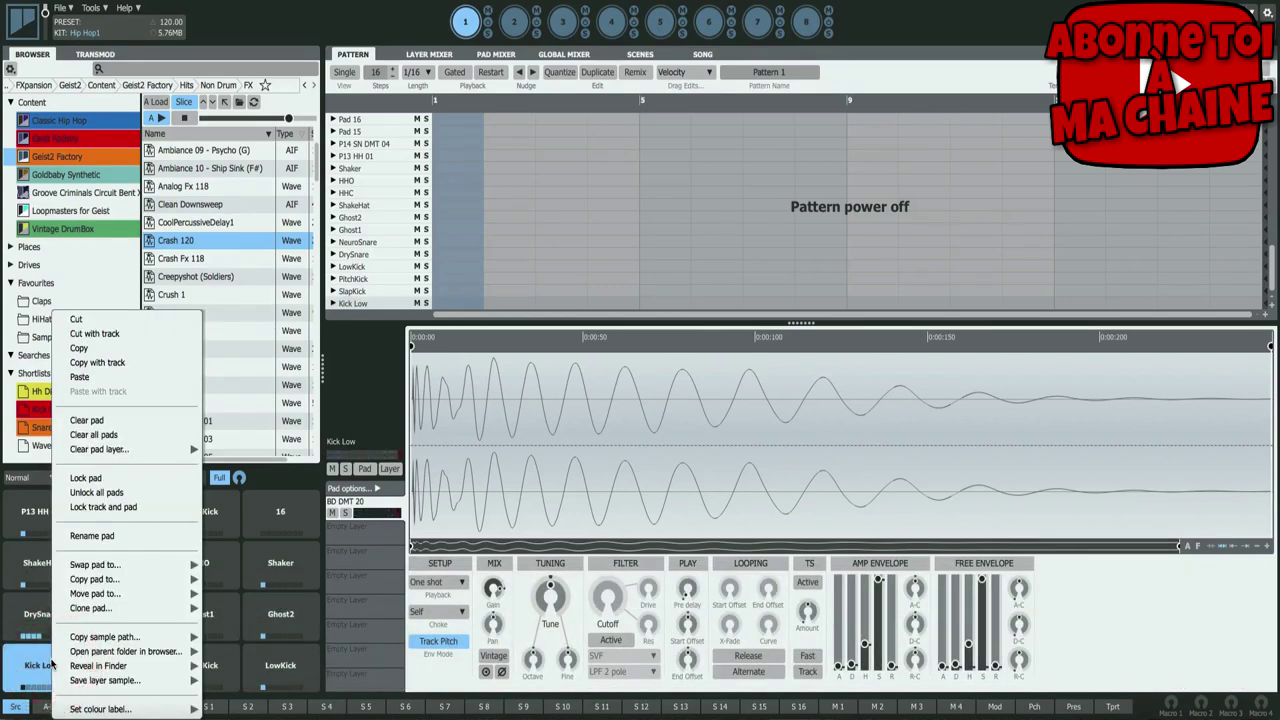
pyautogui.moveTo(164, 565)
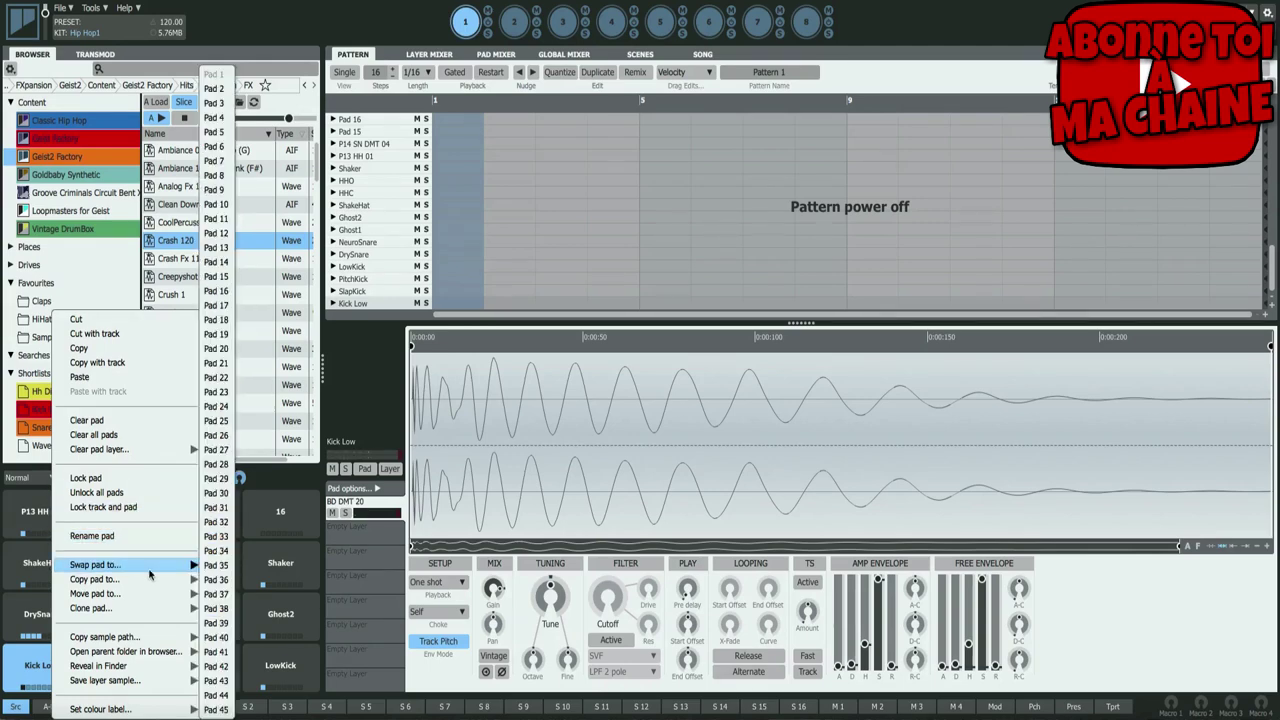
pyautogui.click(217, 138)
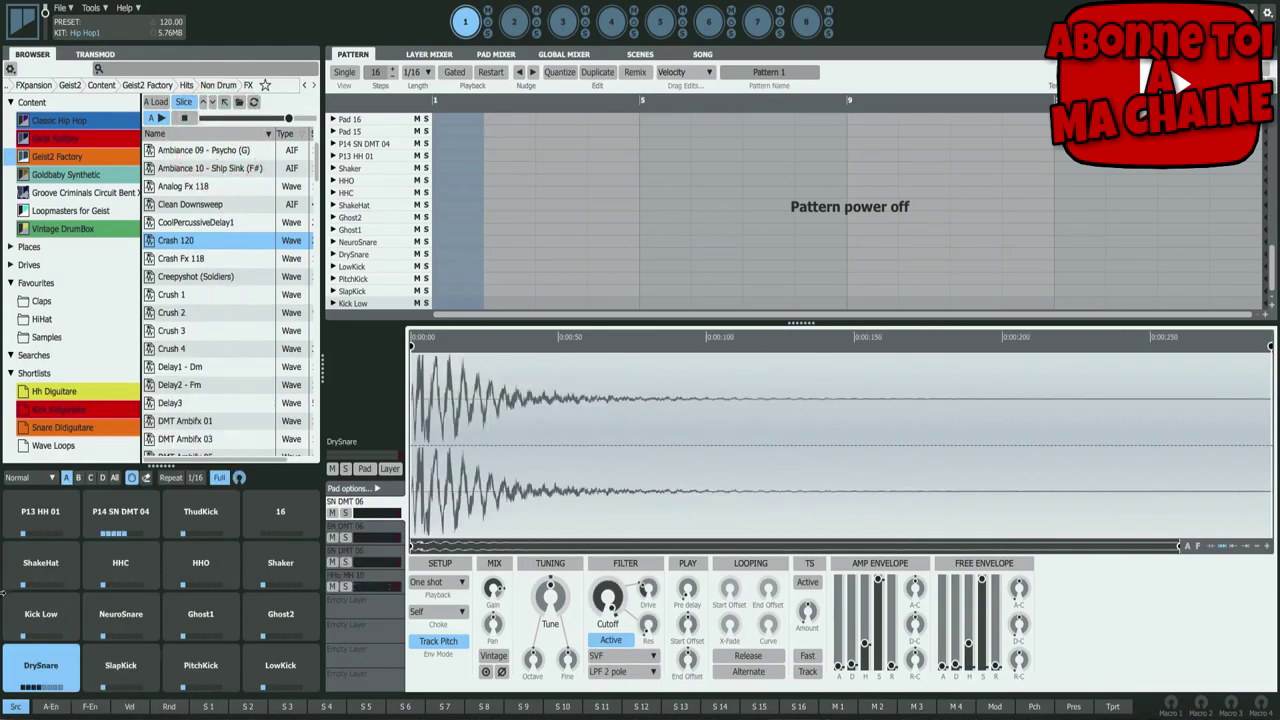
pyautogui.click(47, 633)
pyautogui.click(44, 663)
pyautogui.click(45, 612)
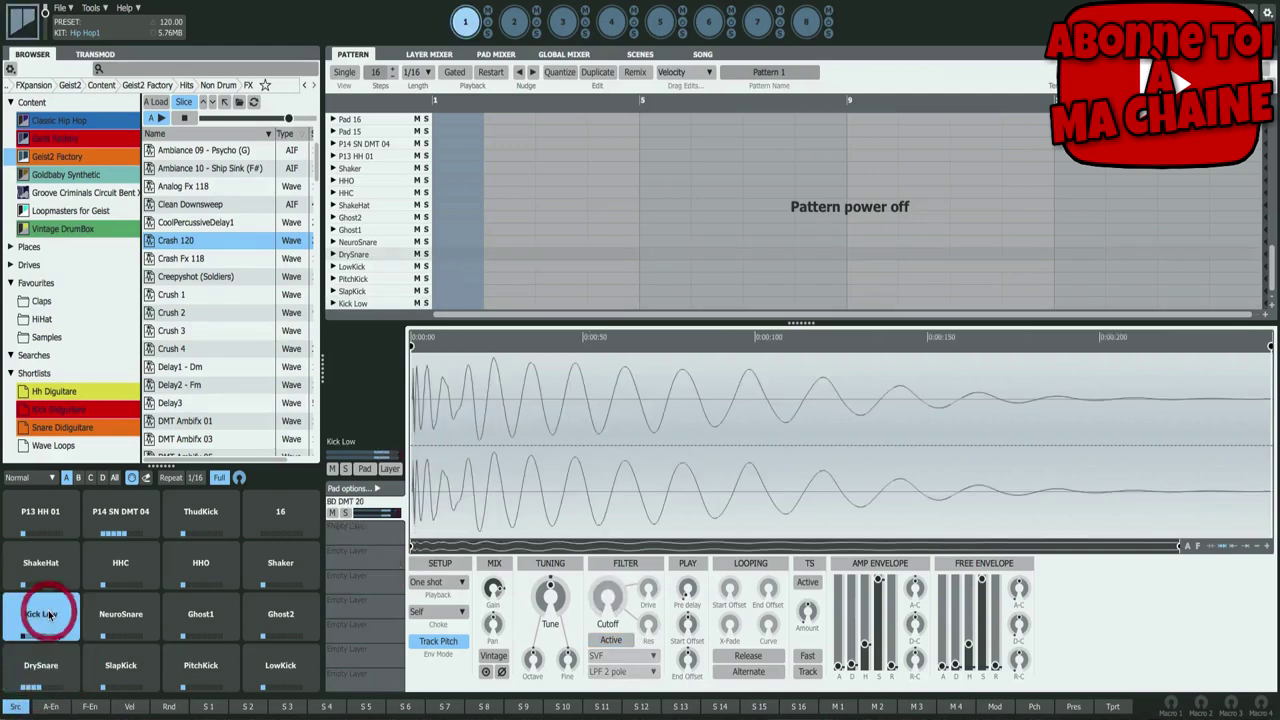
pyautogui.click(44, 664)
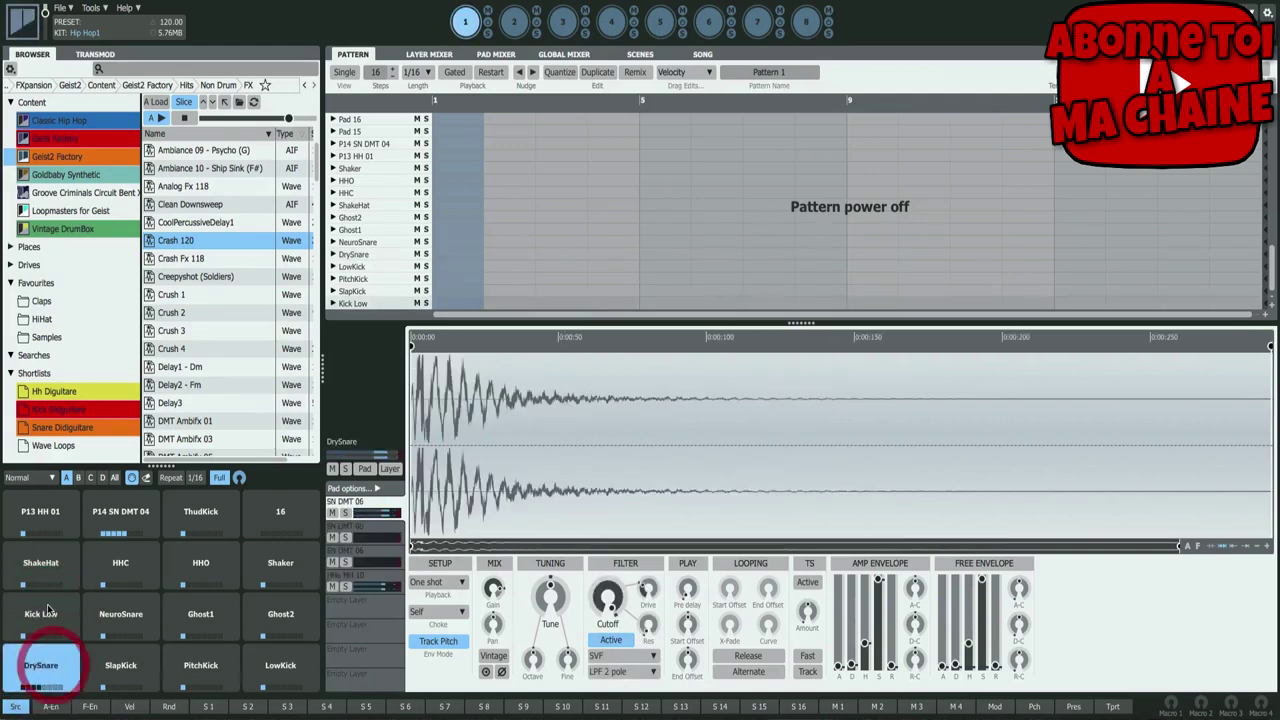
# - Copy the Kick Low pad from pad 5 to pad 16 and audition both pads
pyautogui.click(47, 614)
pyautogui.rightClick(47, 614)
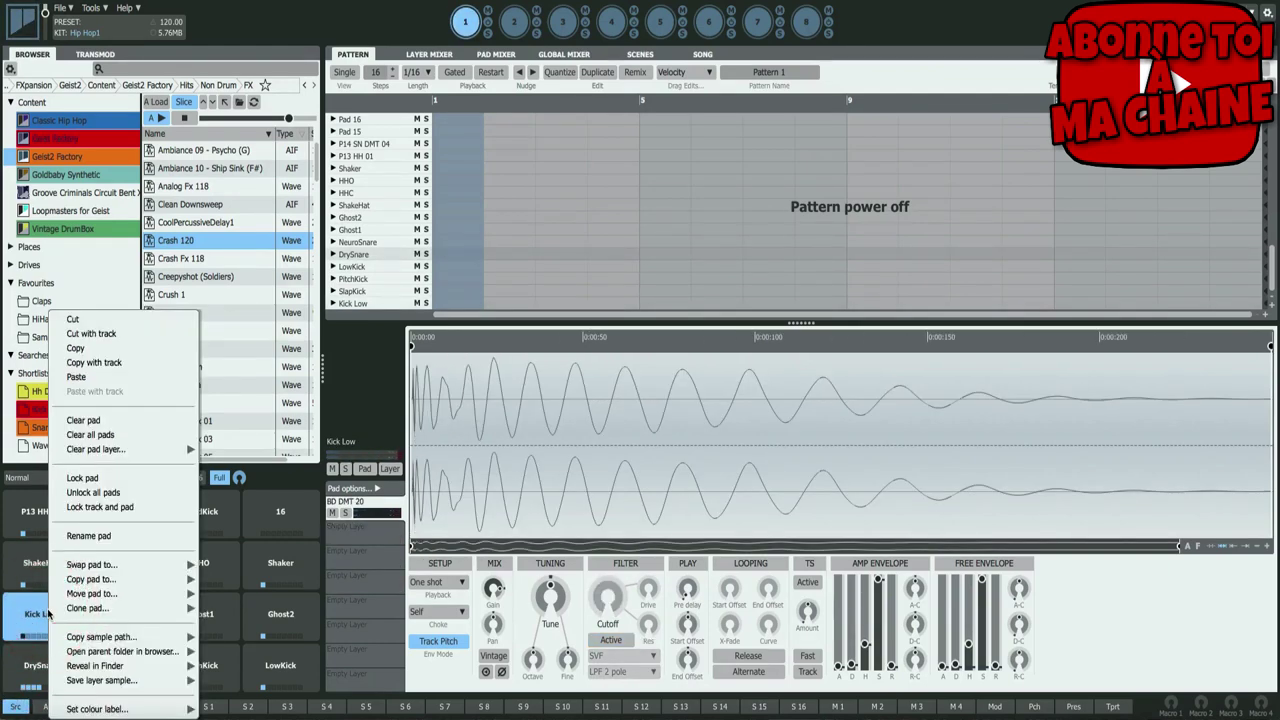
pyautogui.moveTo(97, 566)
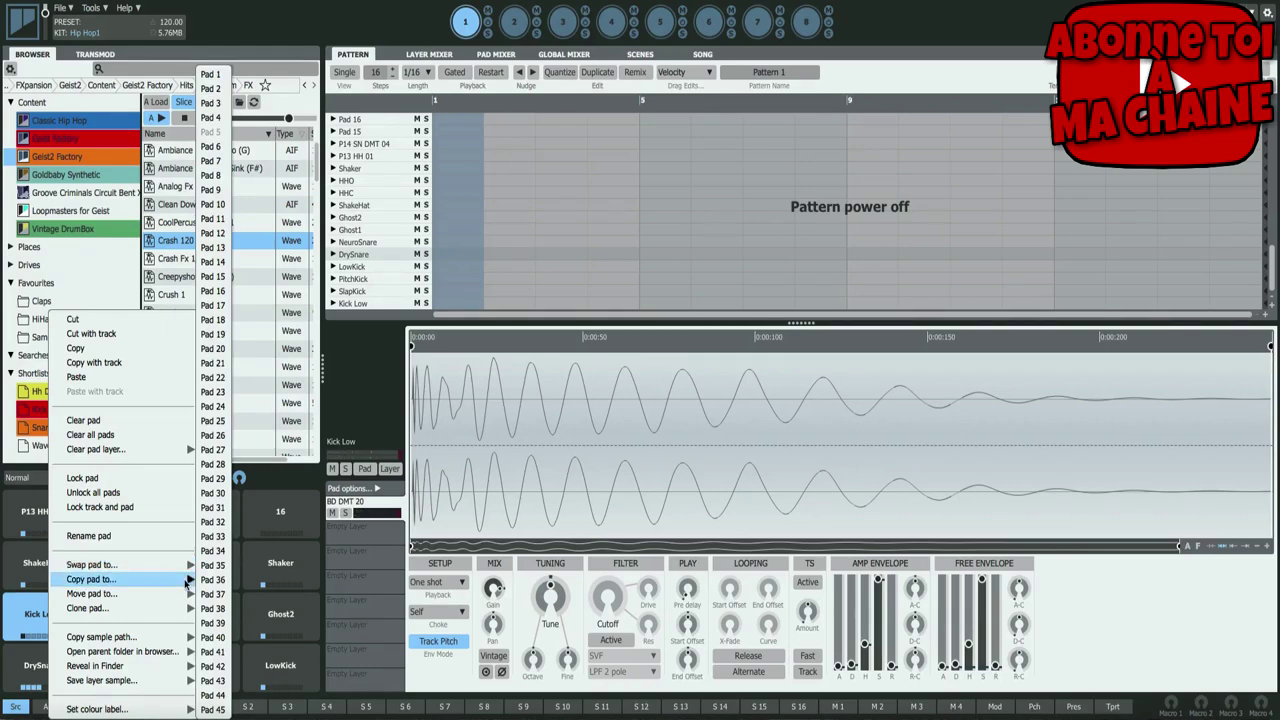
pyautogui.click(215, 298)
pyautogui.click(60, 608)
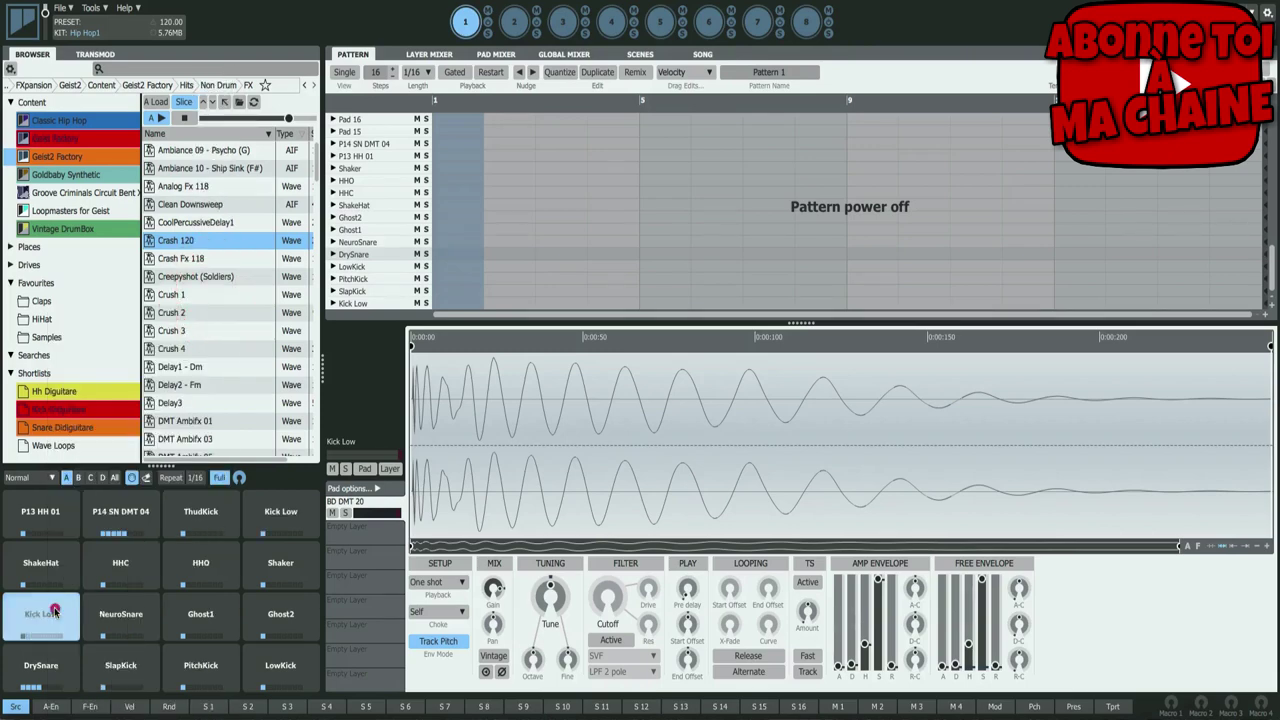
pyautogui.click(266, 521)
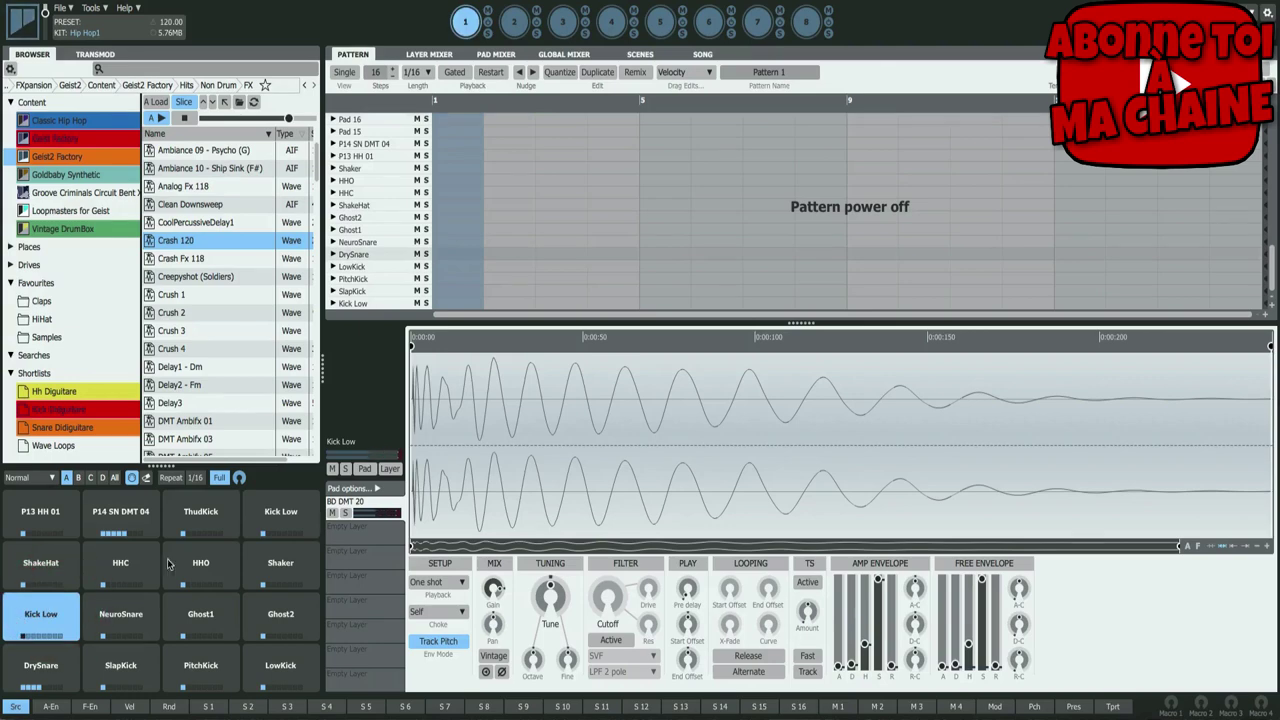
# - Move the Kick Low pad from pad 5 to pad 4 and audition it there
pyautogui.rightClick(38, 612)
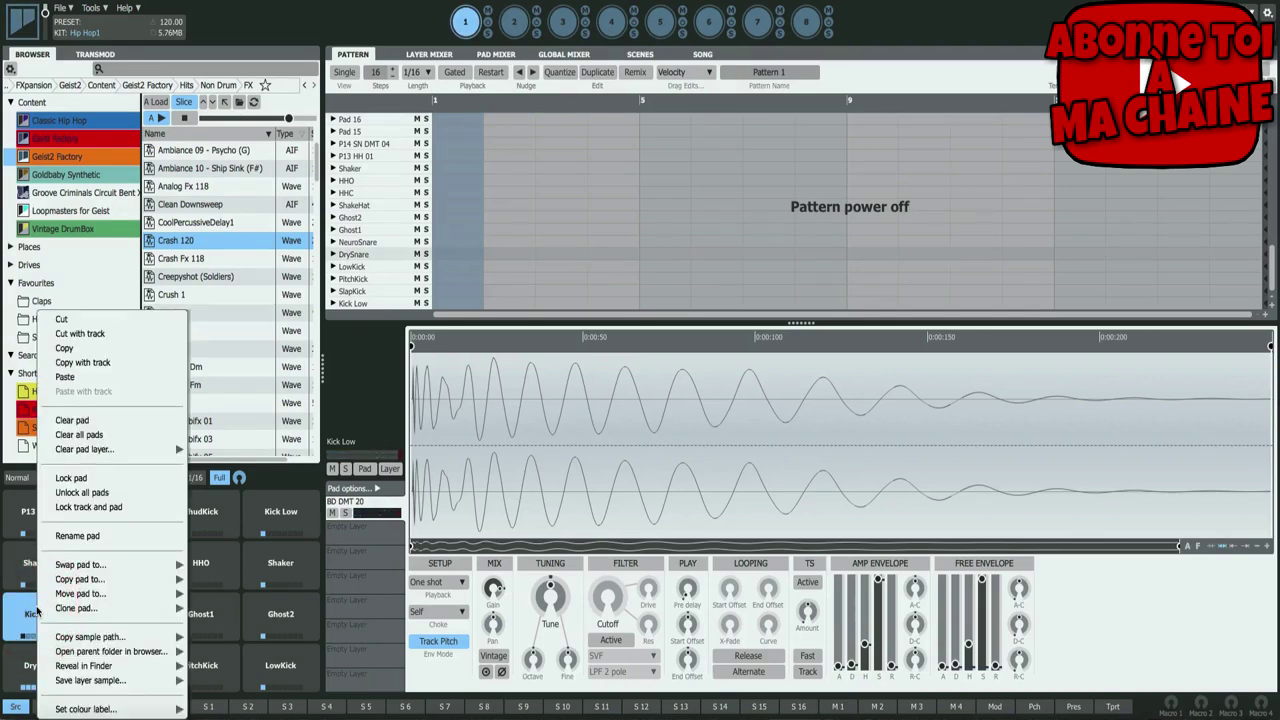
pyautogui.moveTo(113, 599)
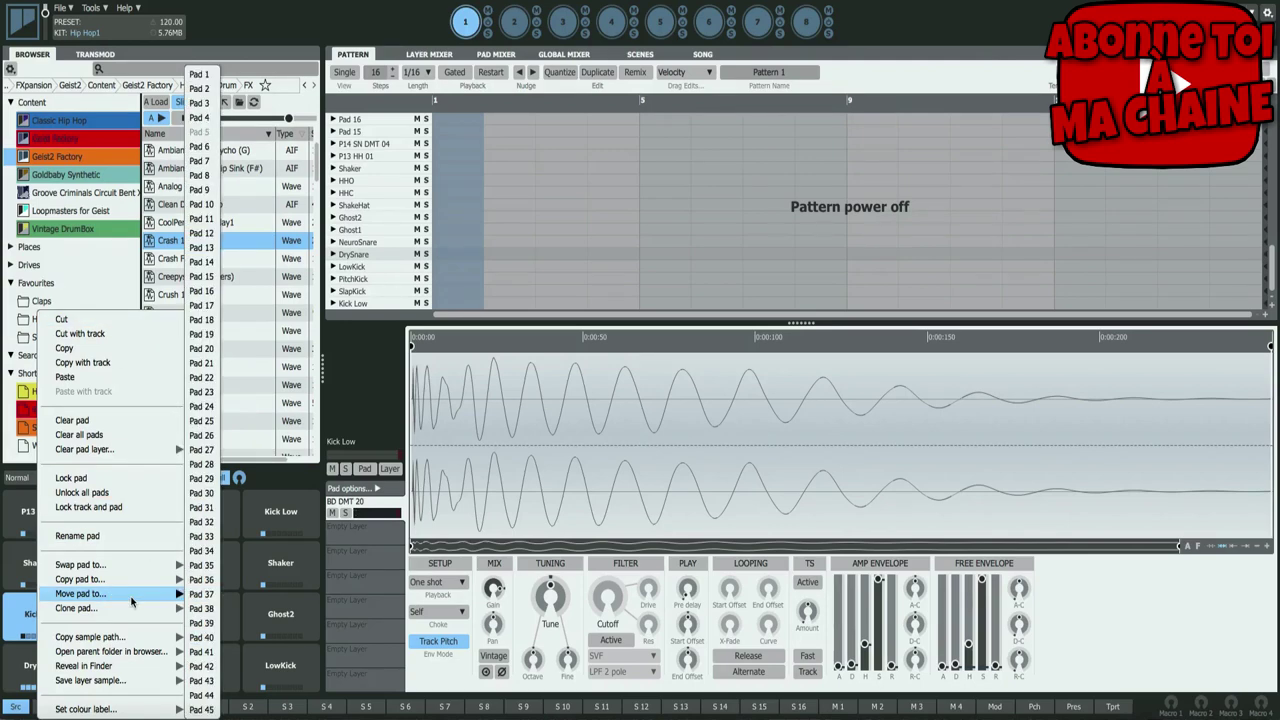
pyautogui.click(197, 118)
pyautogui.click(283, 672)
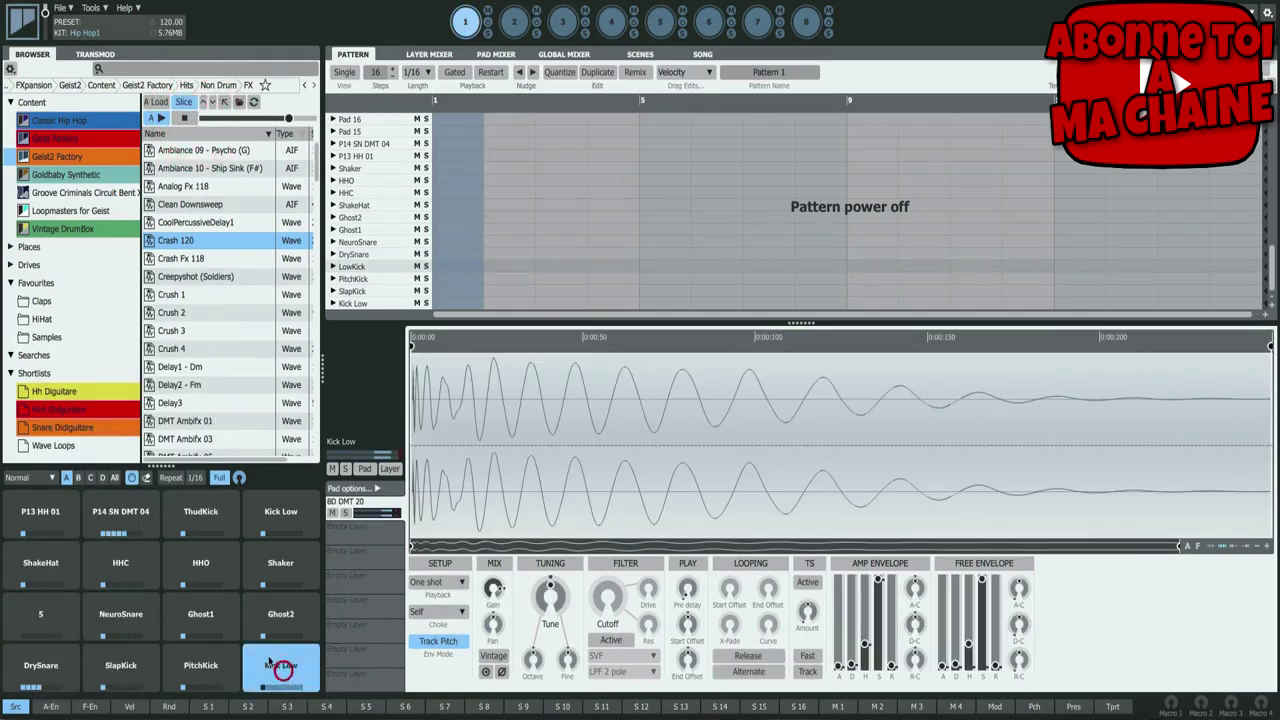
# - Clone the bottom-row Kick Low pad upwards over the rest of the bank
pyautogui.click(39, 622)
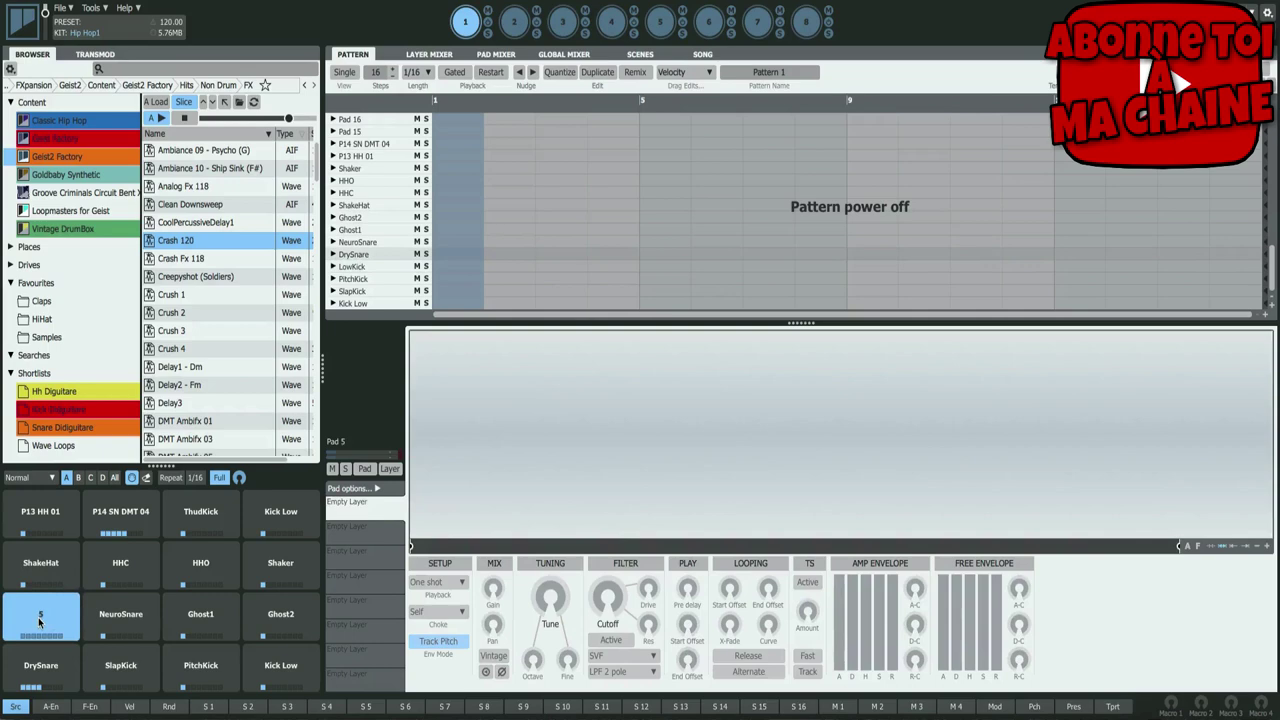
pyautogui.click(270, 665)
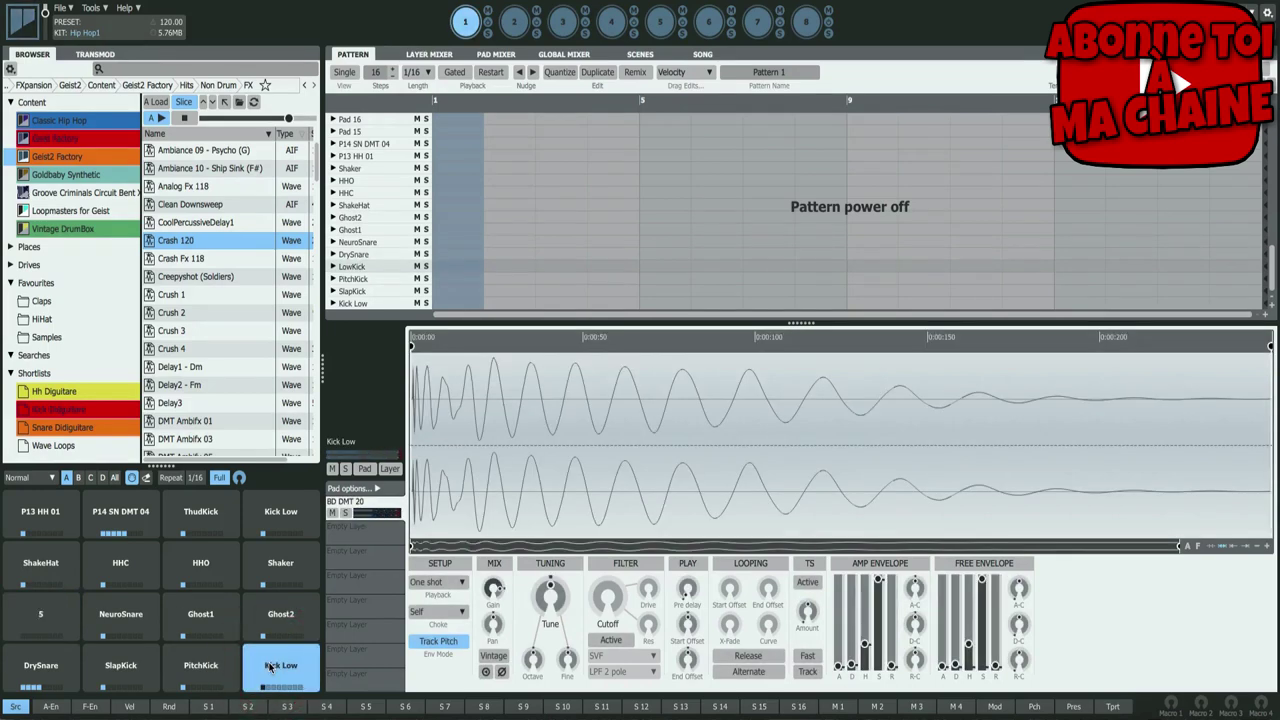
pyautogui.rightClick(267, 668)
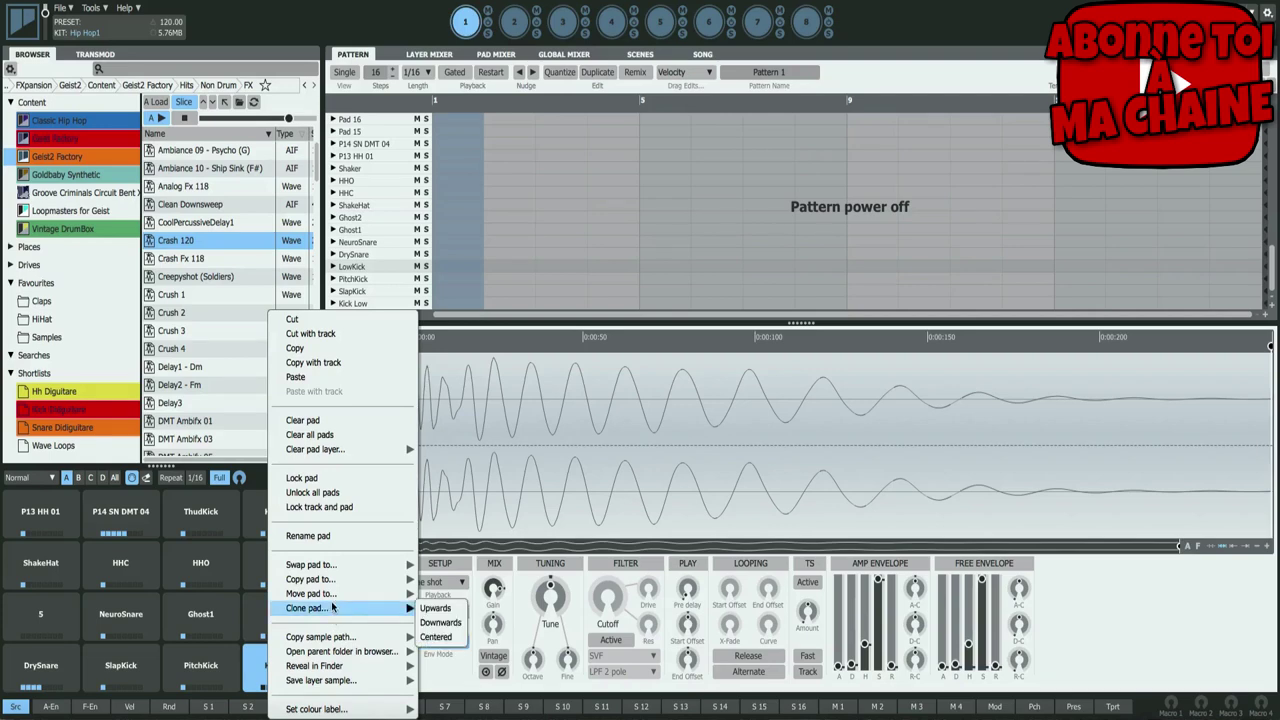
pyautogui.click(434, 608)
# - Audition the cloned Kick Low pads row by row from the original upwards, and undo the upward clone
pyautogui.click(273, 667)
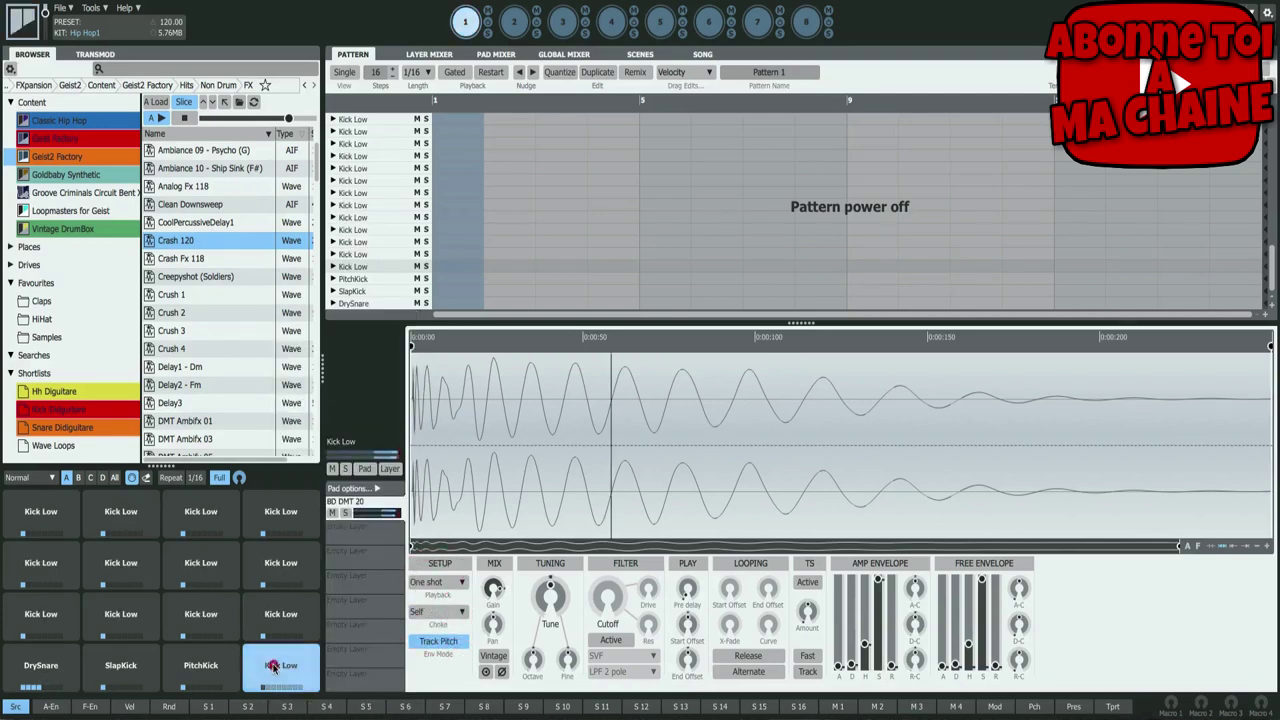
pyautogui.click(57, 625)
pyautogui.click(116, 618)
pyautogui.click(198, 618)
pyautogui.click(278, 618)
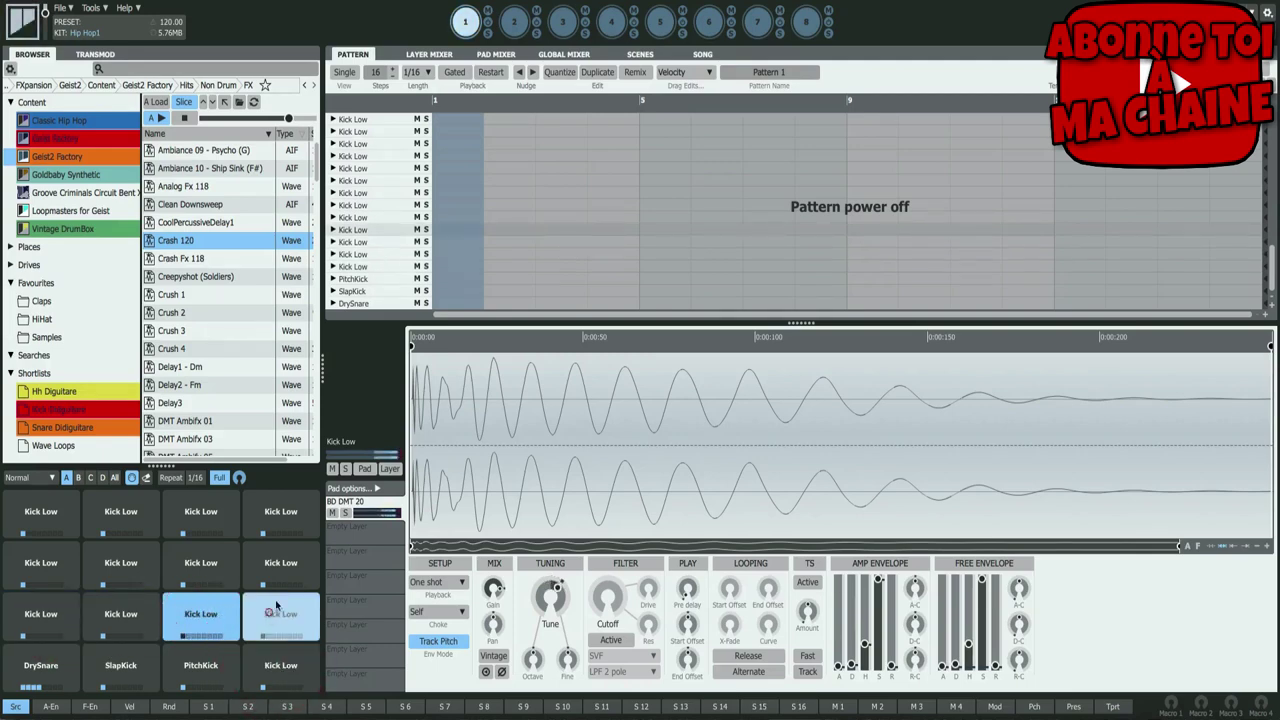
pyautogui.click(55, 582)
pyautogui.click(124, 568)
pyautogui.click(188, 566)
pyautogui.click(258, 566)
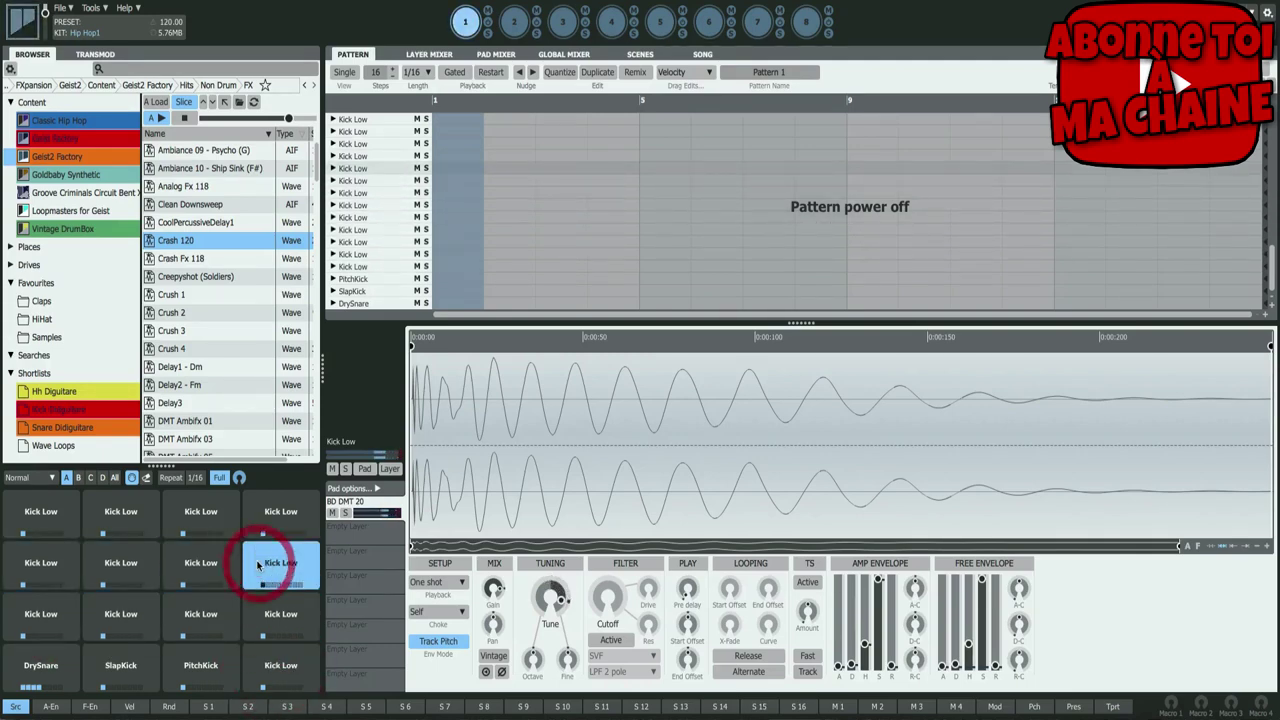
pyautogui.click(44, 530)
pyautogui.click(120, 518)
pyautogui.click(200, 518)
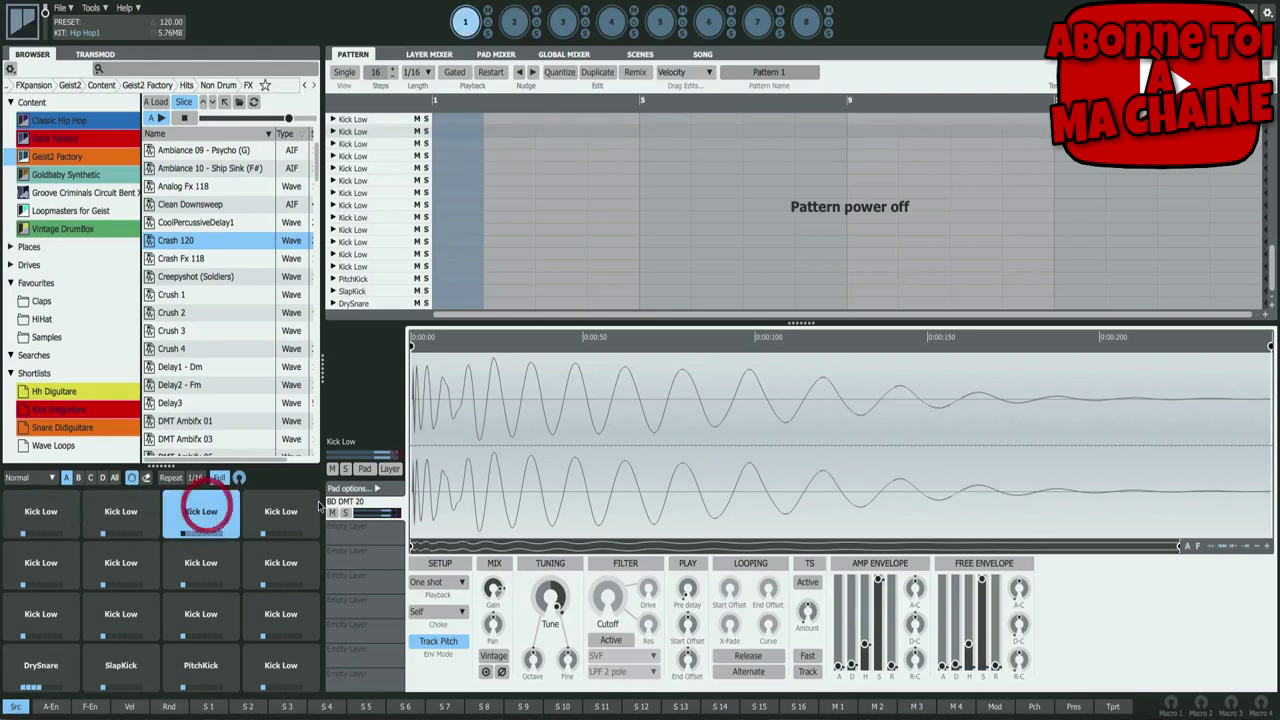
pyautogui.click(285, 515)
pyautogui.click(292, 624)
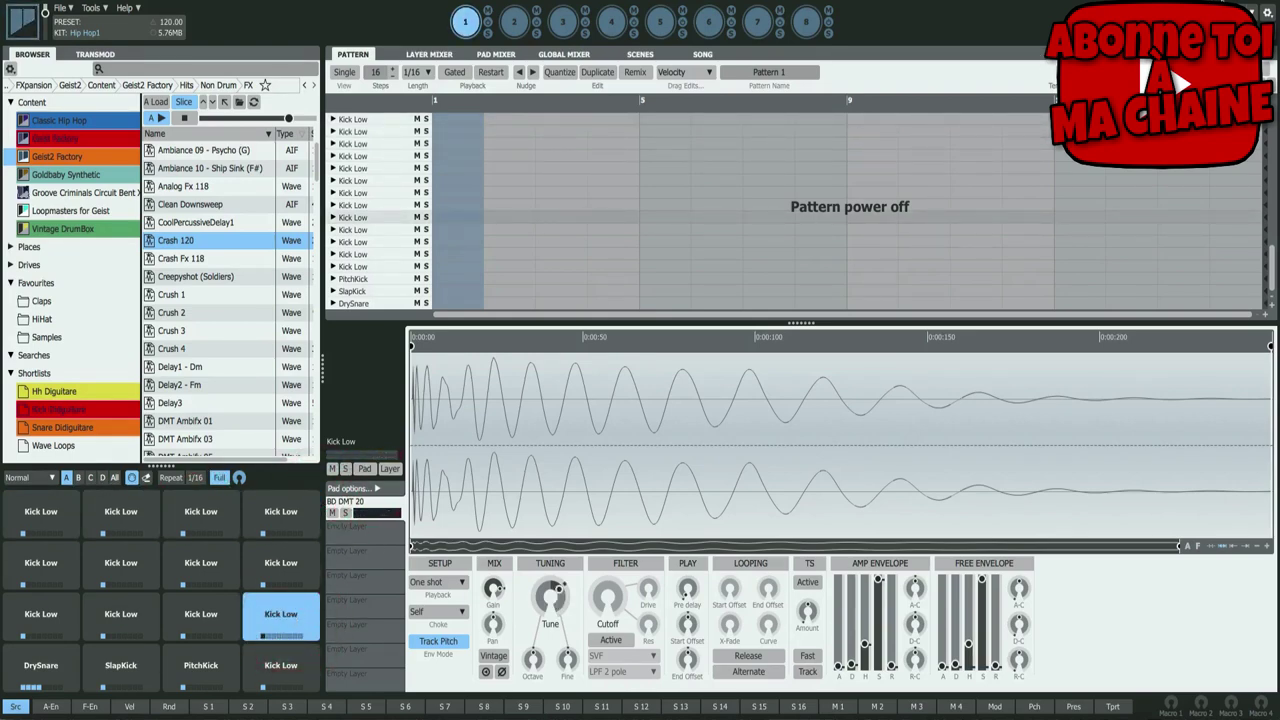
pyautogui.hotkey('ctrl', 'z')
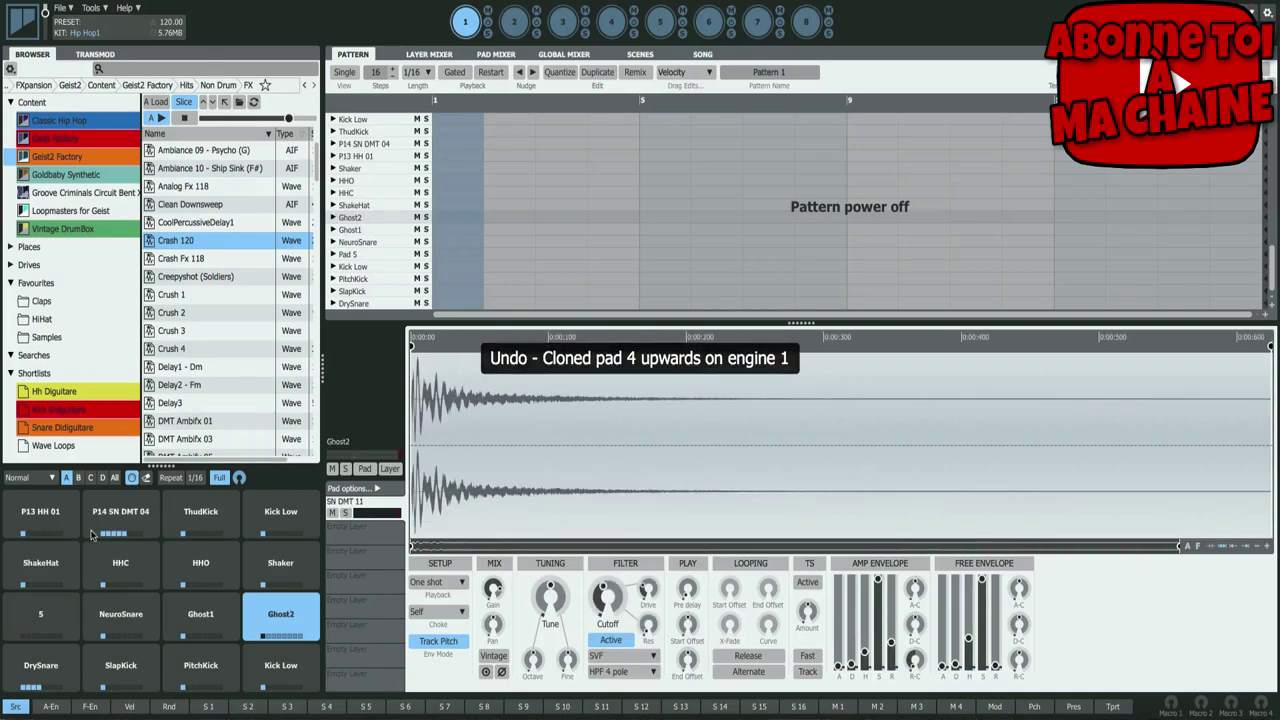
# - Clone the P13 HH 01 pad downwards over the lower pads
pyautogui.click(47, 523)
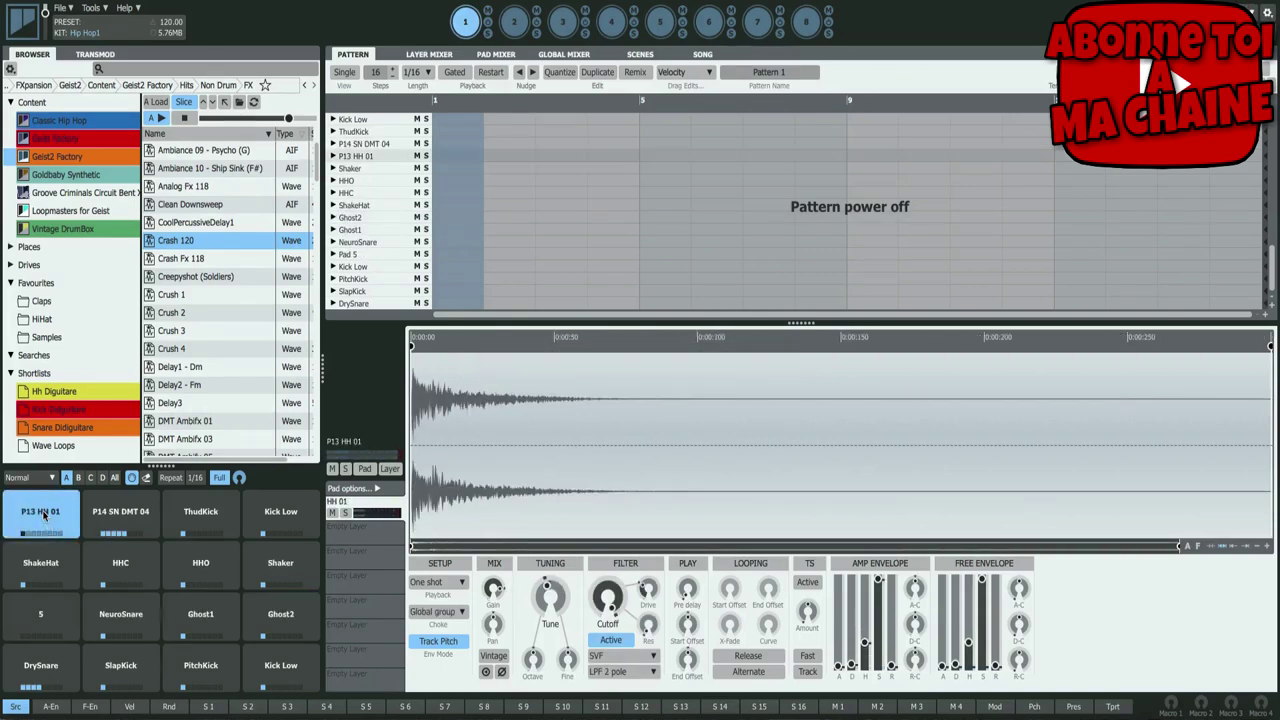
pyautogui.rightClick(44, 515)
pyautogui.moveTo(115, 609)
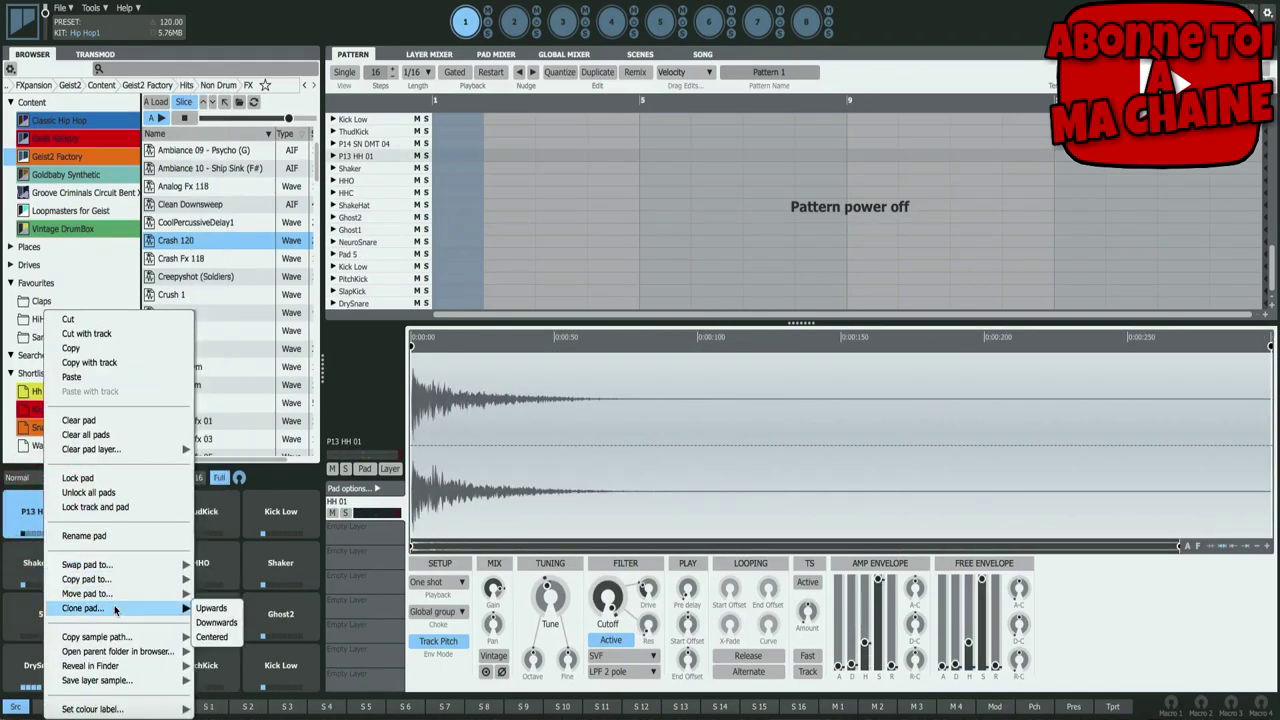
pyautogui.click(215, 623)
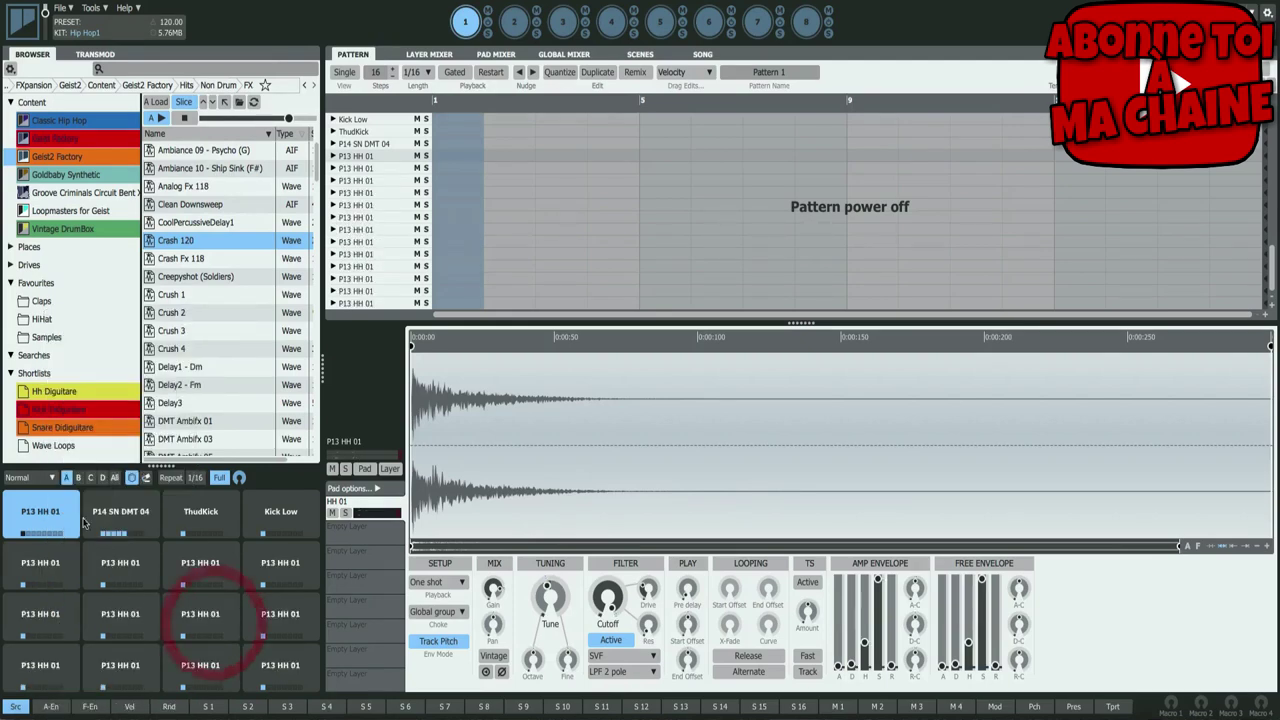
# - Audition the P13 HH 01 clones in the two middle rows, and undo the downward clone
pyautogui.click(262, 562)
pyautogui.click(115, 562)
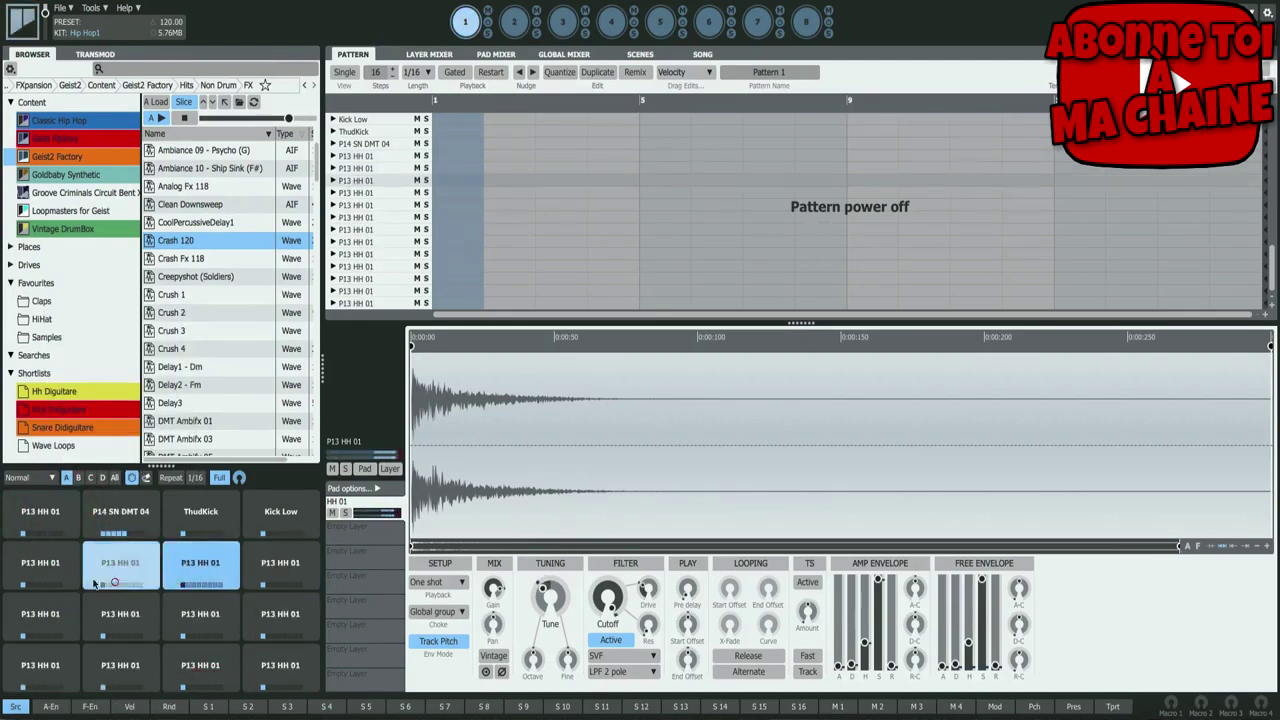
pyautogui.click(36, 568)
pyautogui.click(263, 613)
pyautogui.click(215, 620)
pyautogui.click(125, 620)
pyautogui.click(57, 625)
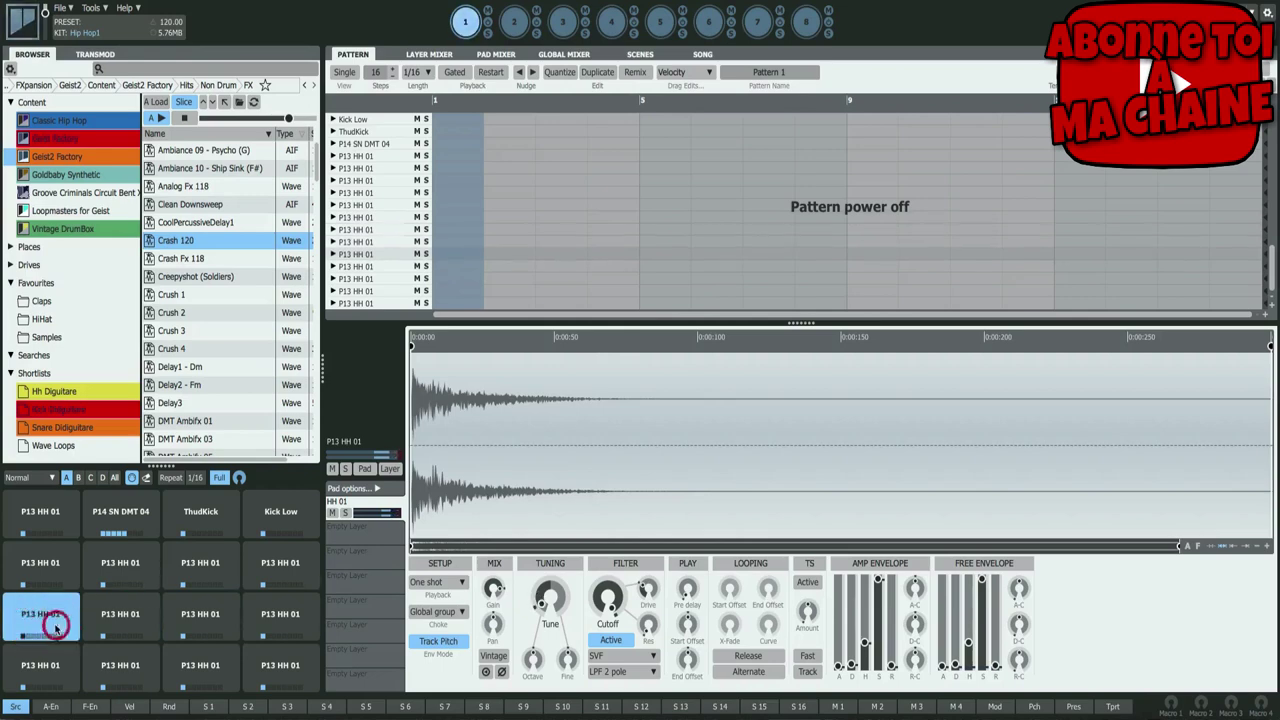
pyautogui.hotkey('ctrl', 'z')
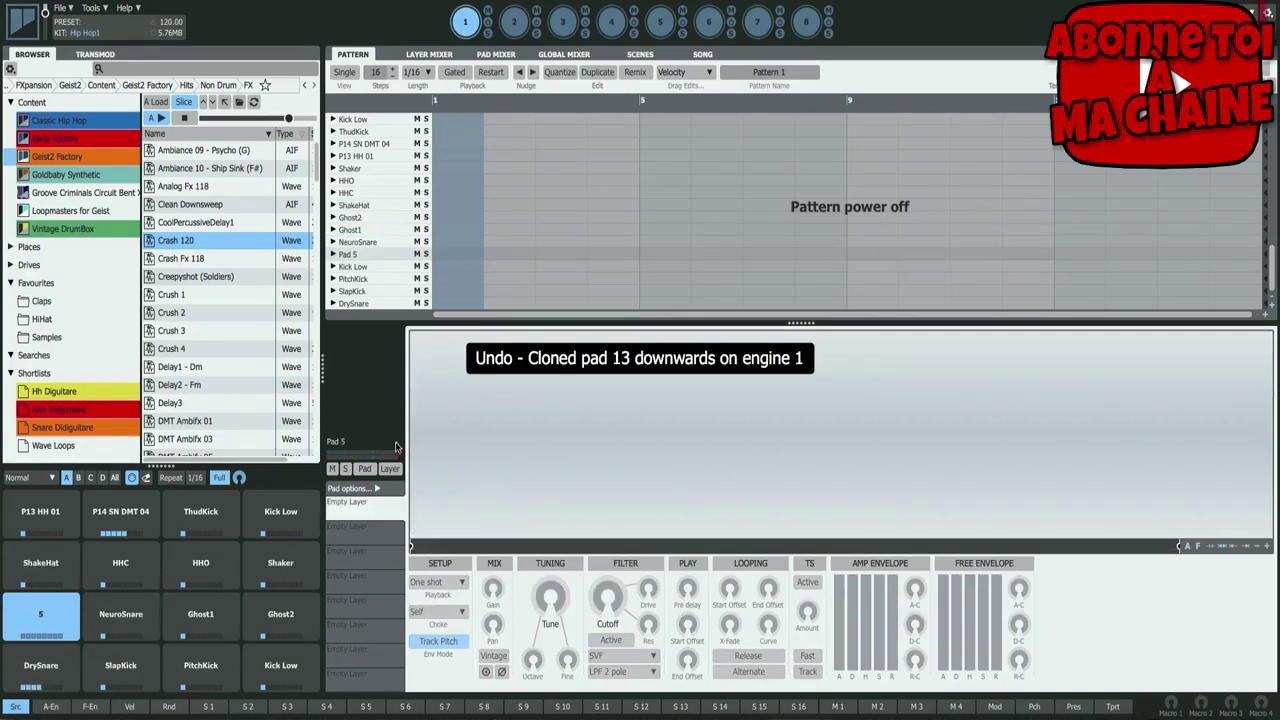
# - Clone the ShakeHat pad over the bank with the Centered option
pyautogui.click(43, 518)
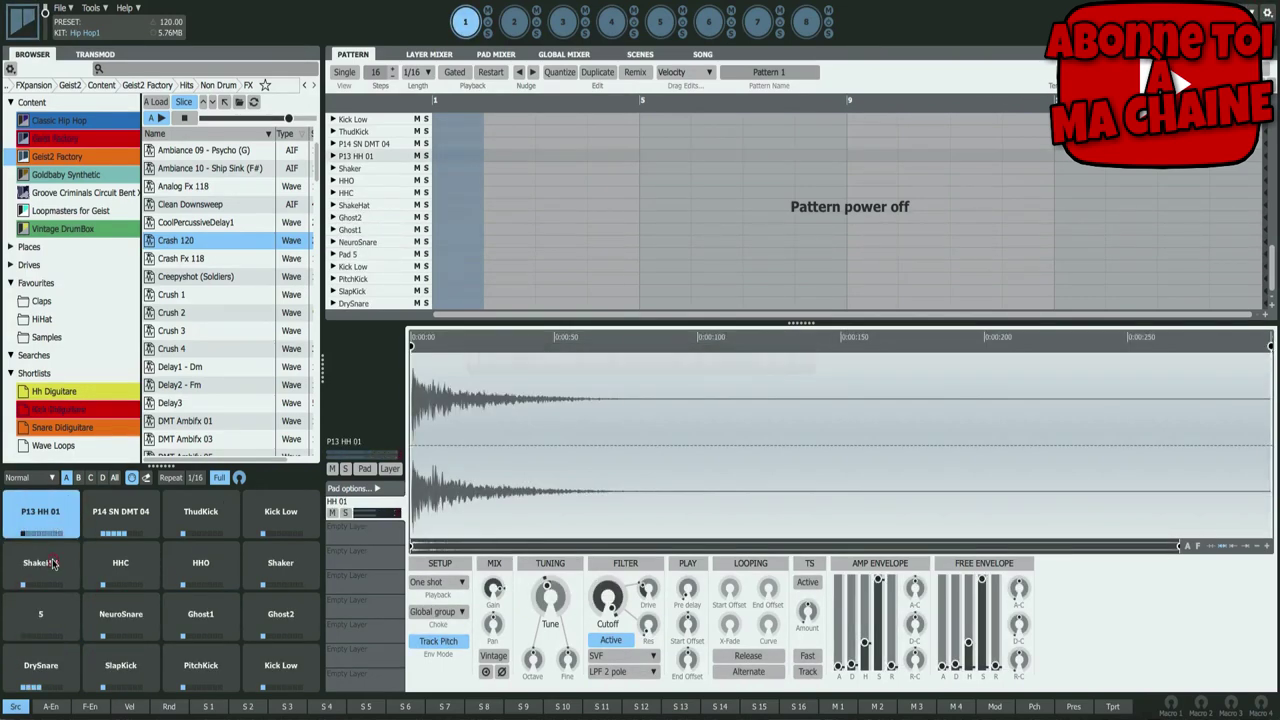
pyautogui.click(48, 566)
pyautogui.rightClick(48, 566)
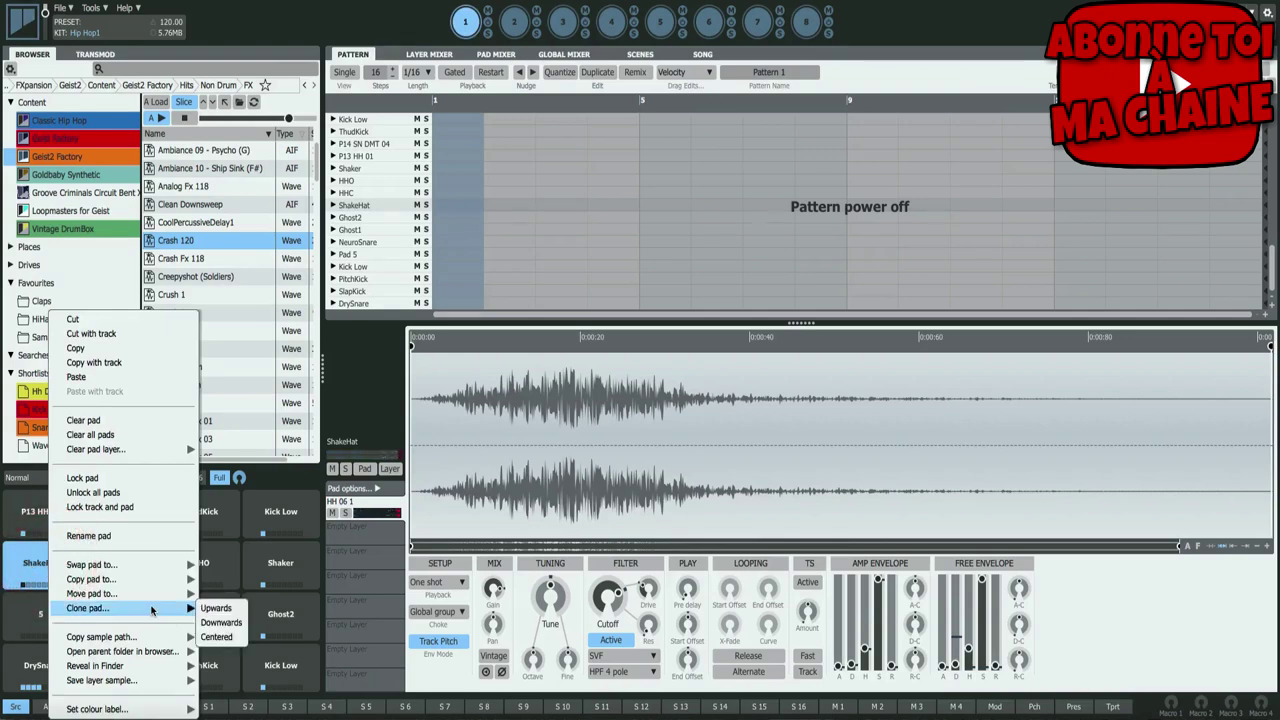
pyautogui.click(234, 638)
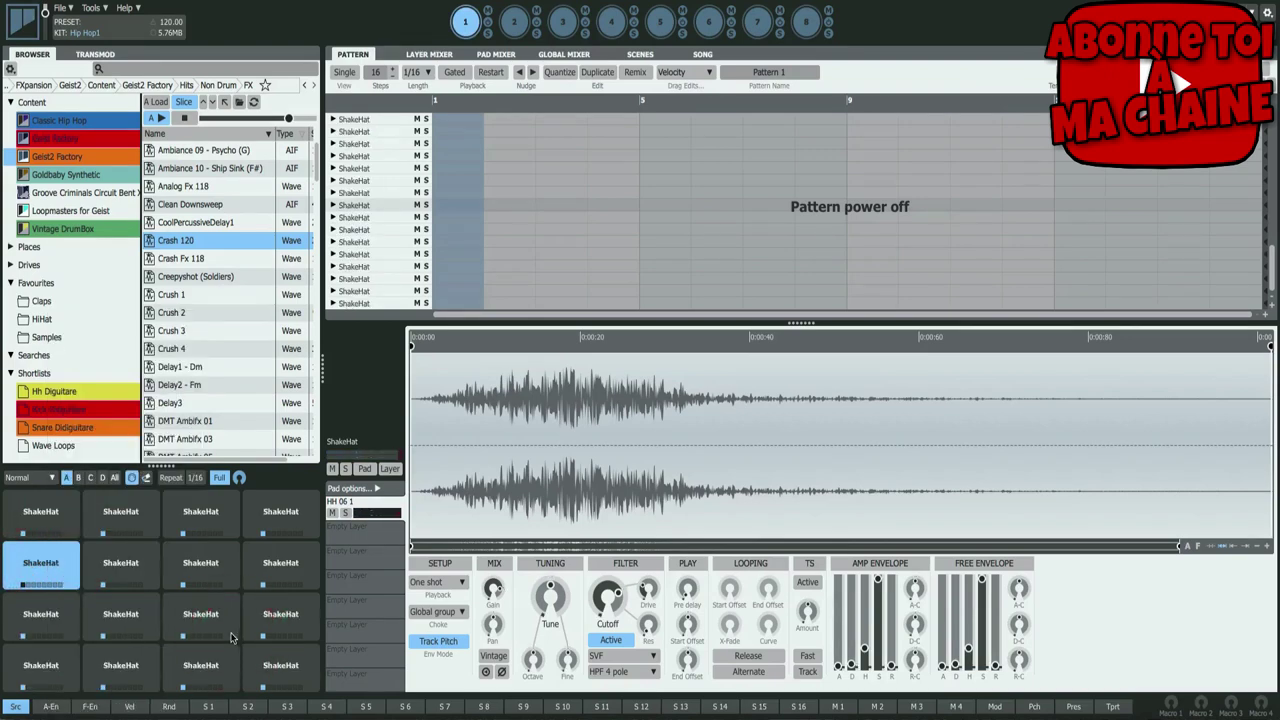
# - Audition the ShakeHat clones around the bank, and undo the centered clone
pyautogui.click(133, 563)
pyautogui.click(200, 563)
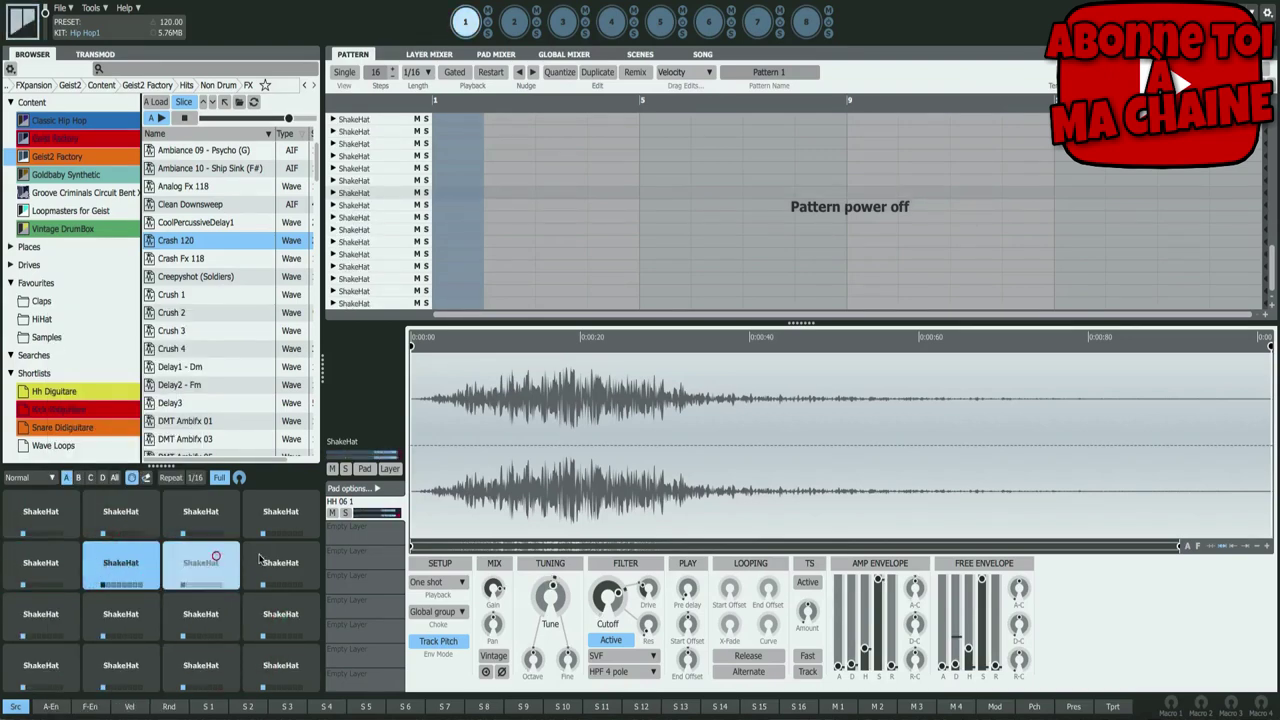
pyautogui.click(280, 563)
pyautogui.click(280, 520)
pyautogui.click(280, 614)
pyautogui.click(270, 658)
pyautogui.click(190, 668)
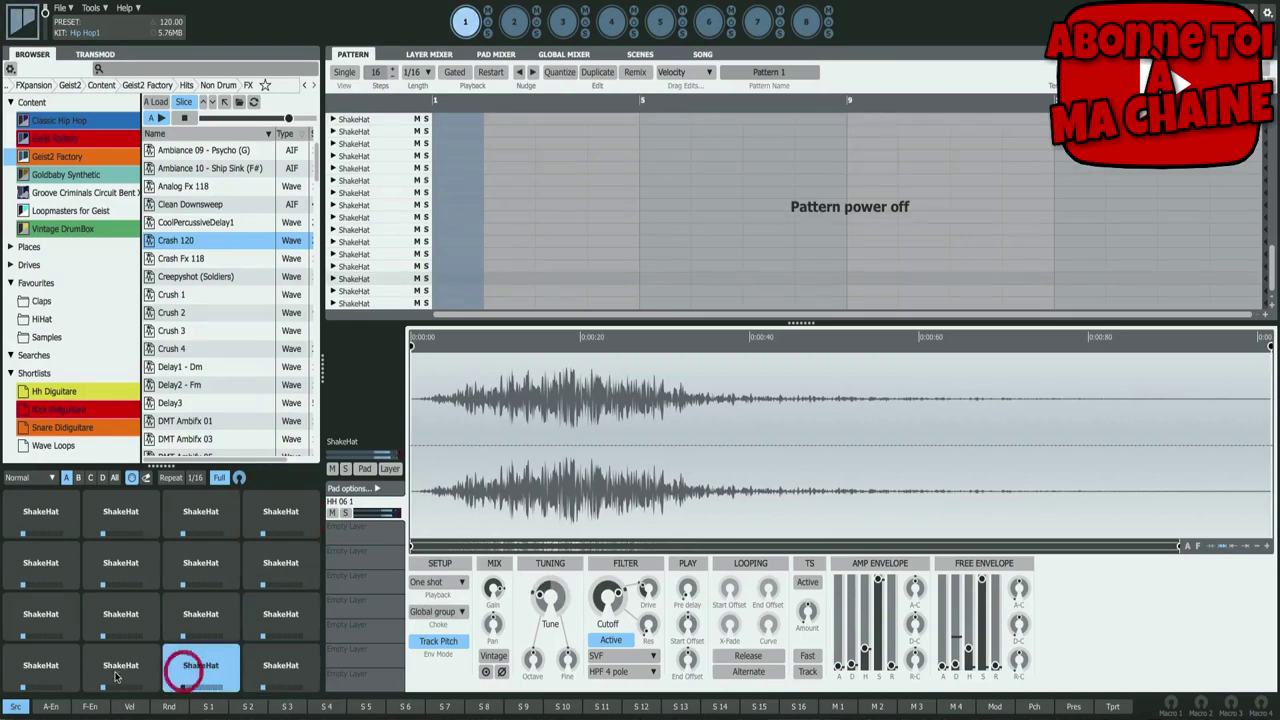
pyautogui.click(120, 665)
pyautogui.click(45, 660)
pyautogui.click(41, 650)
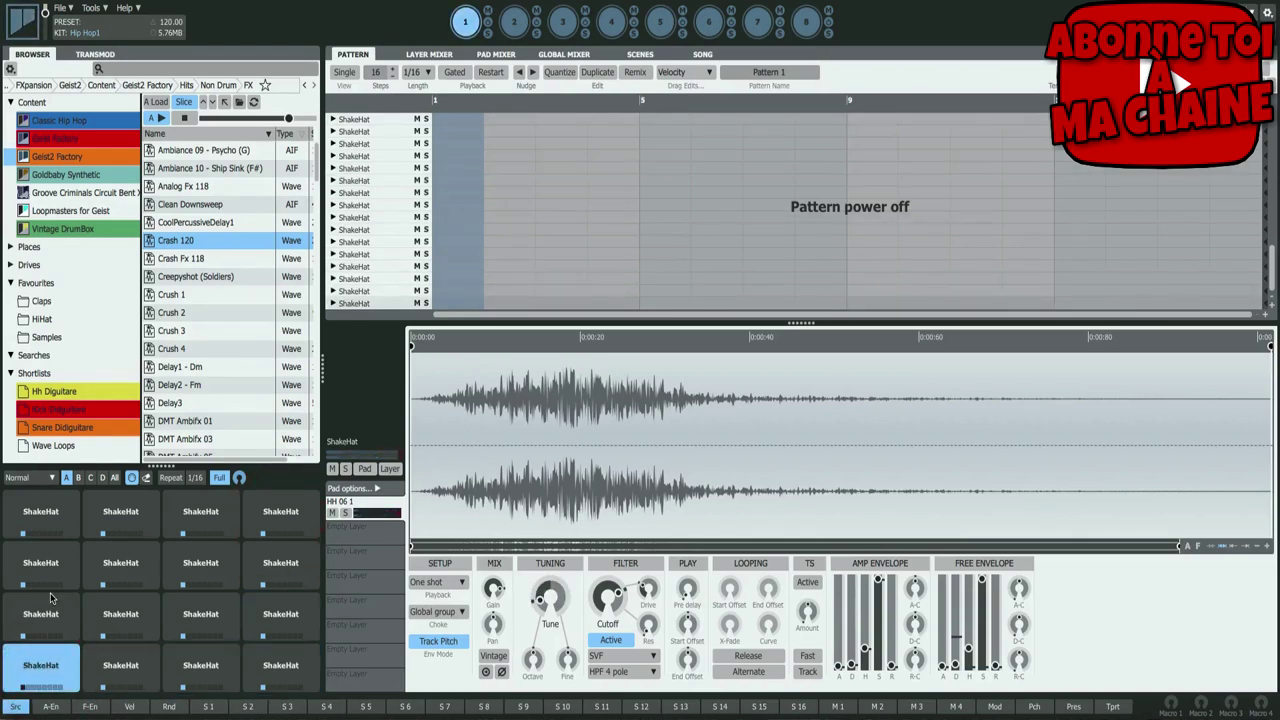
pyautogui.press('super+z')
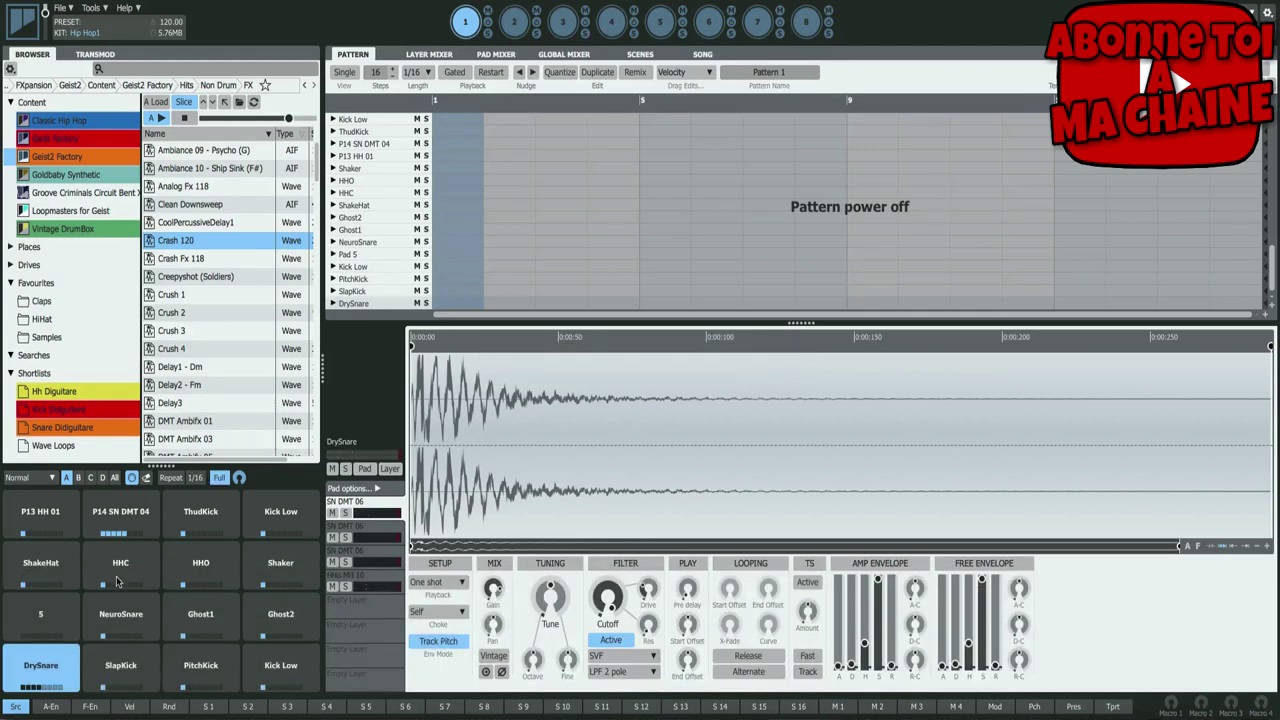
# - Set the P13 HH 01 pad's colour label to red
pyautogui.rightClick(44, 538)
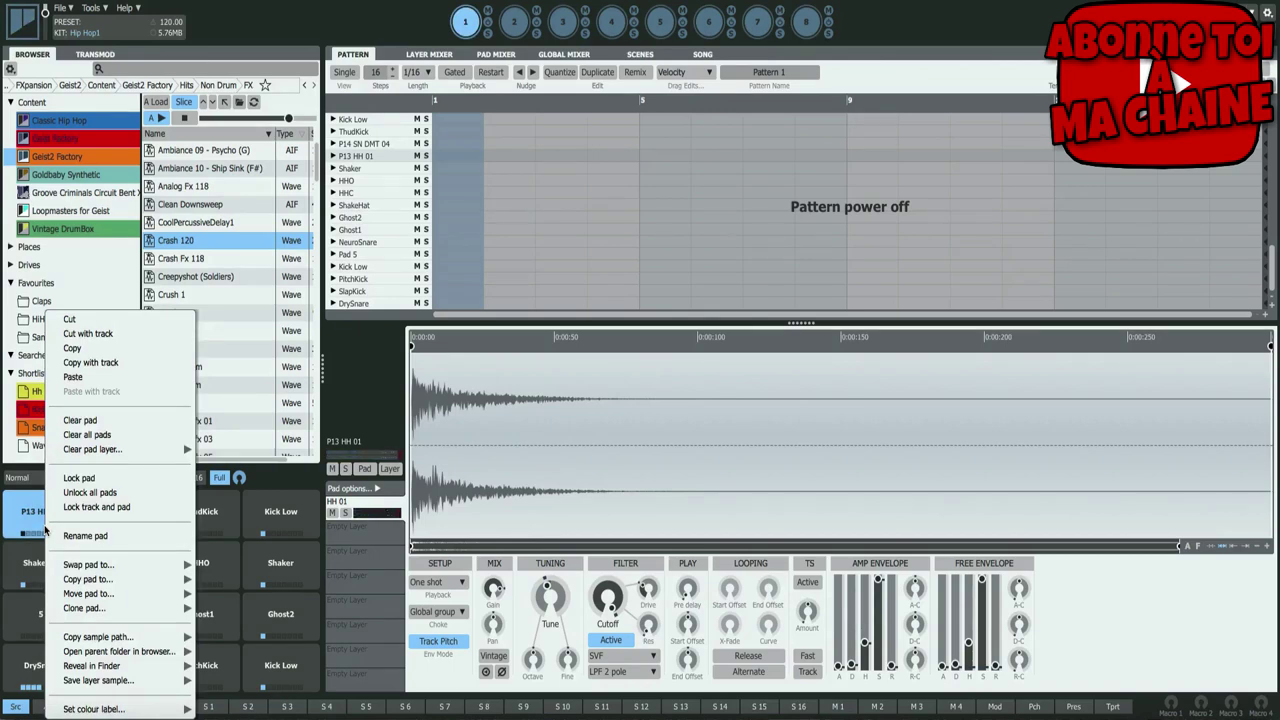
pyautogui.moveTo(157, 639)
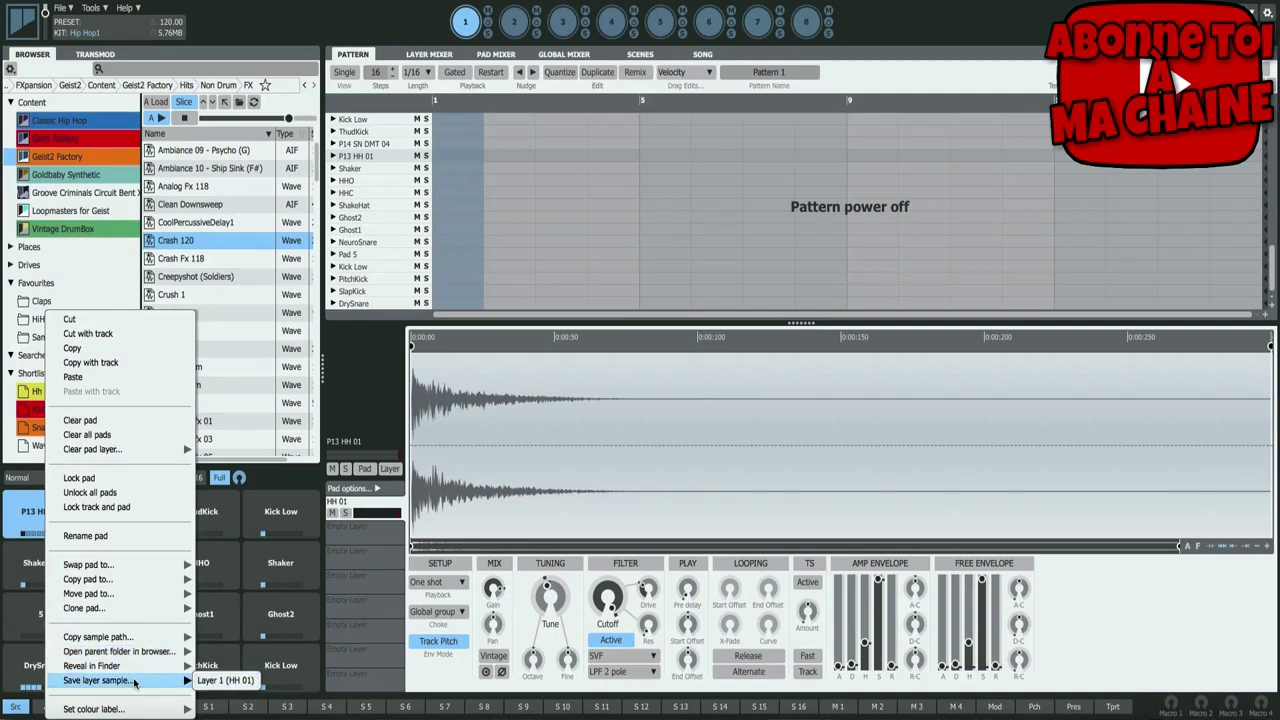
pyautogui.moveTo(121, 709)
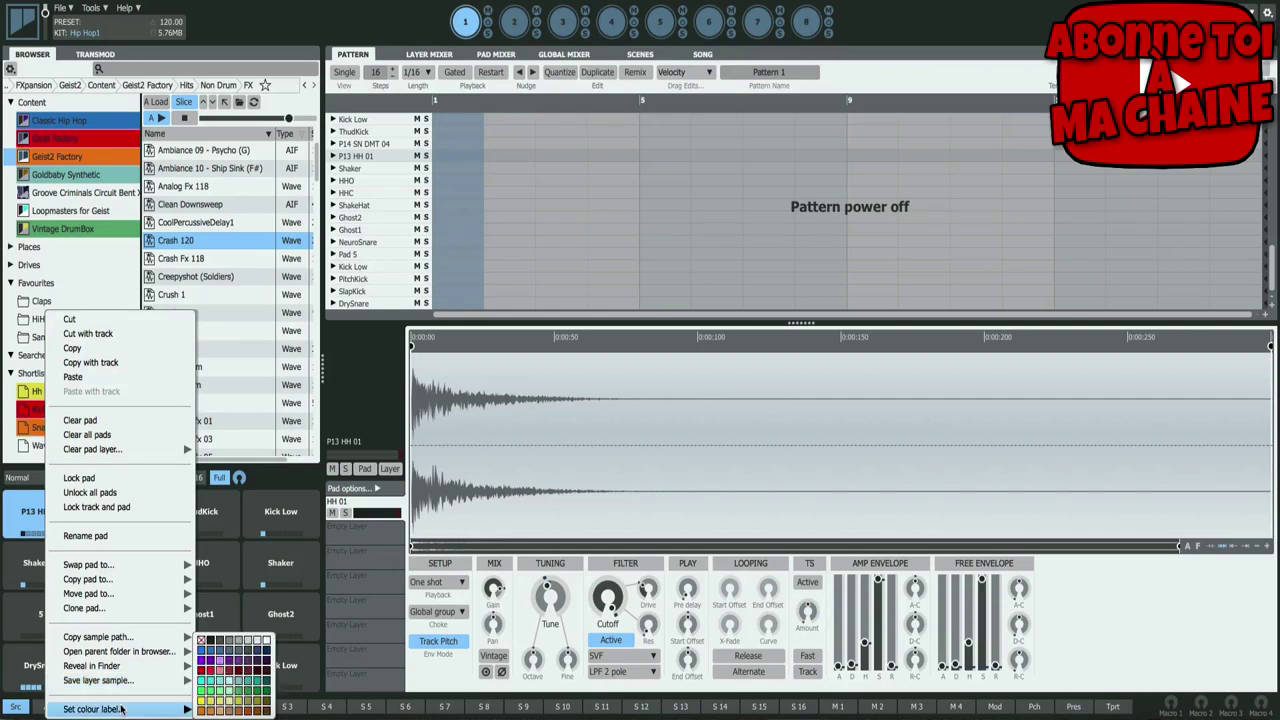
pyautogui.click(201, 671)
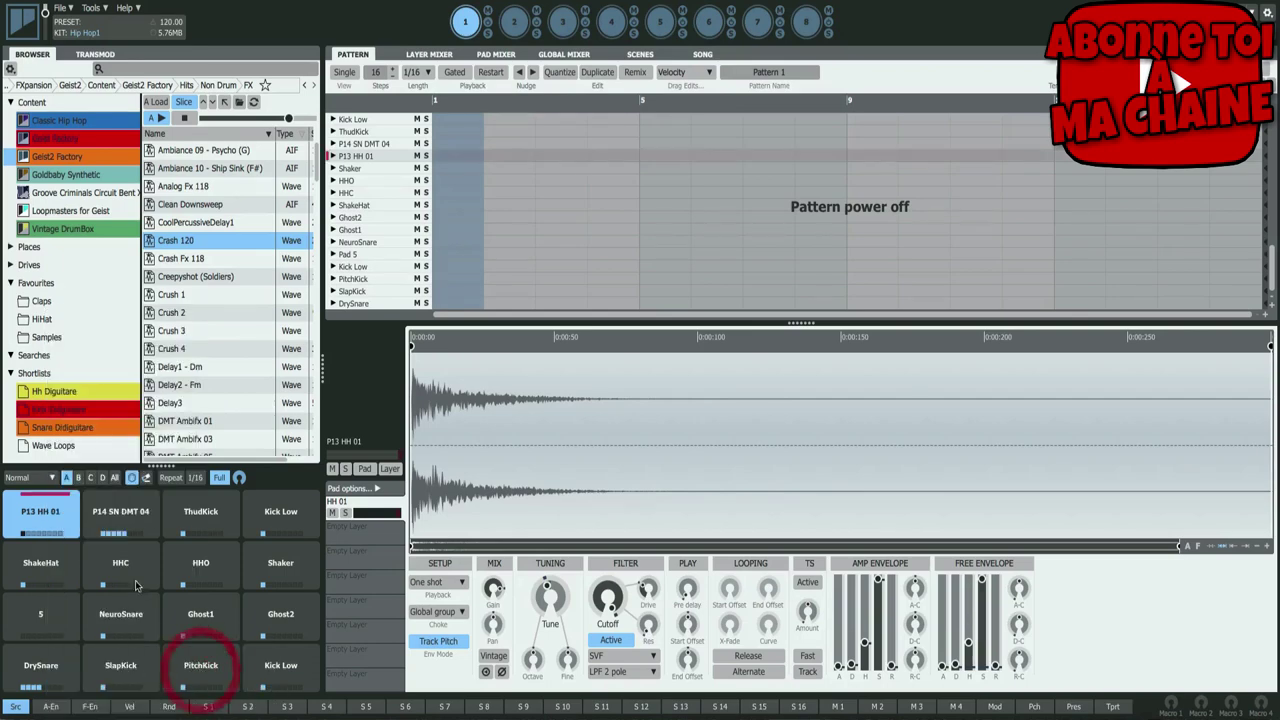
# - Set the P14 SN DMT 04 pad's colour label to light grey
pyautogui.click(125, 515)
pyautogui.rightClick(132, 503)
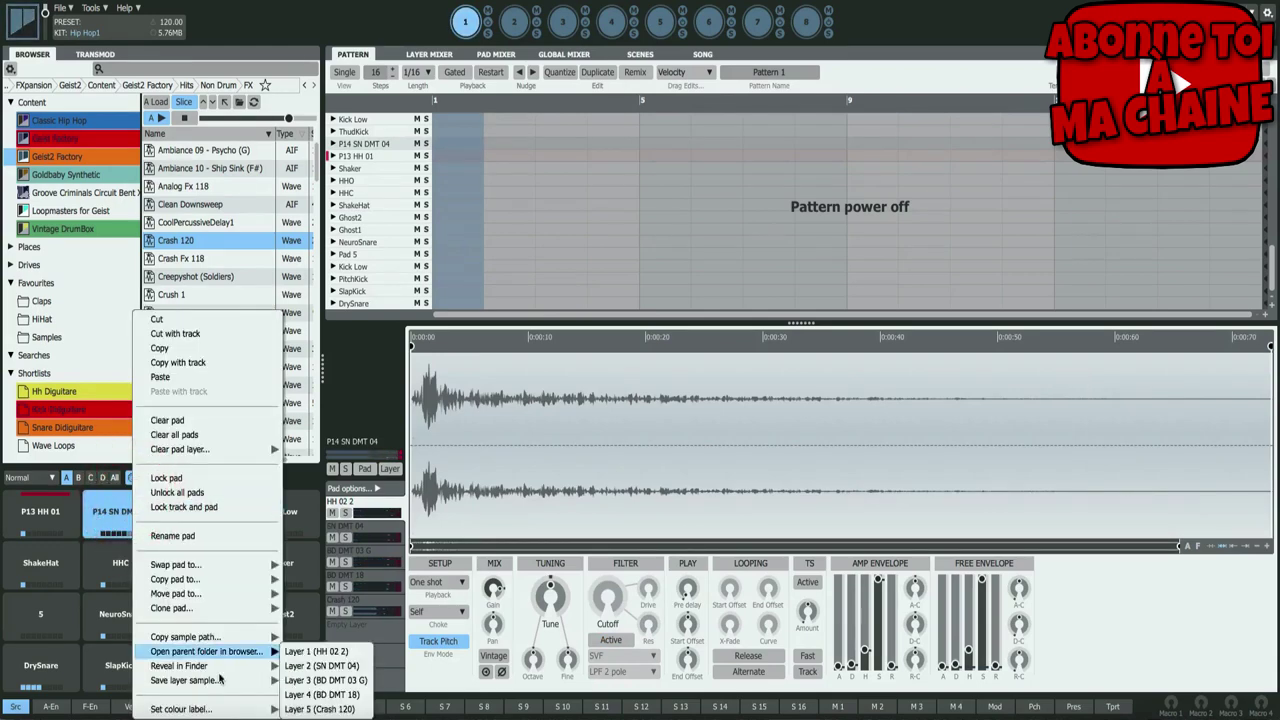
pyautogui.moveTo(222, 712)
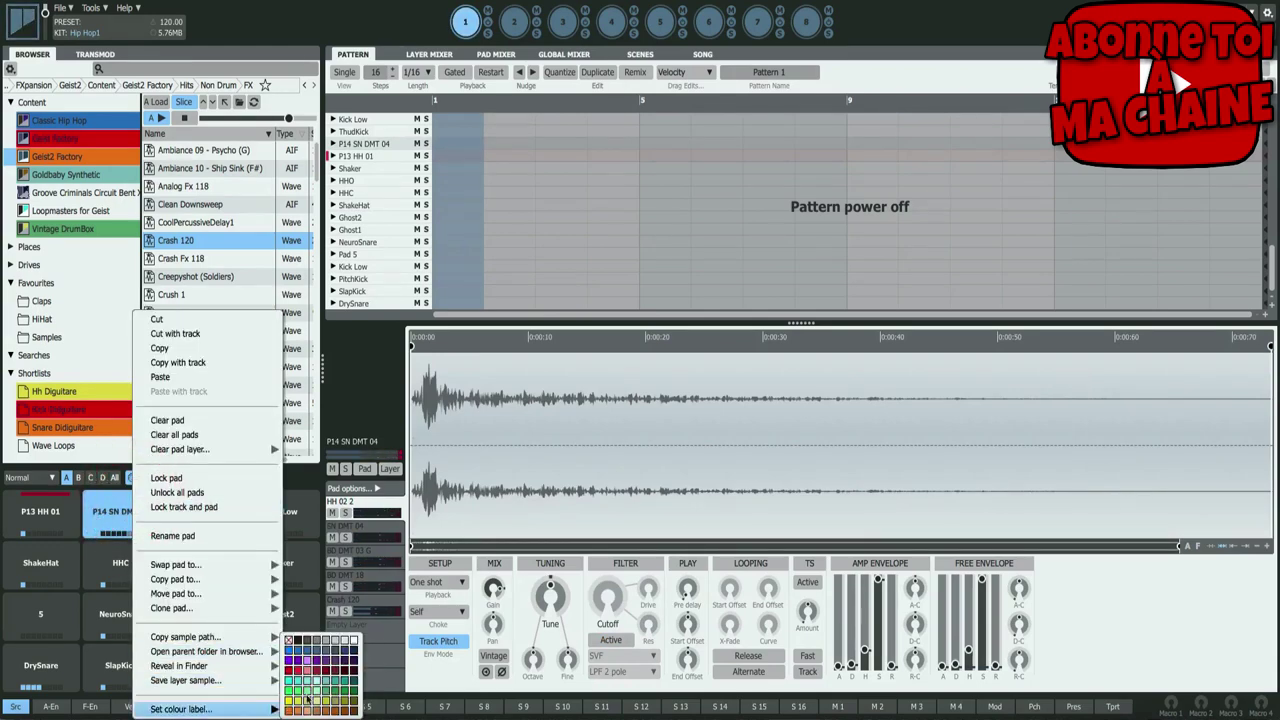
pyautogui.click(343, 643)
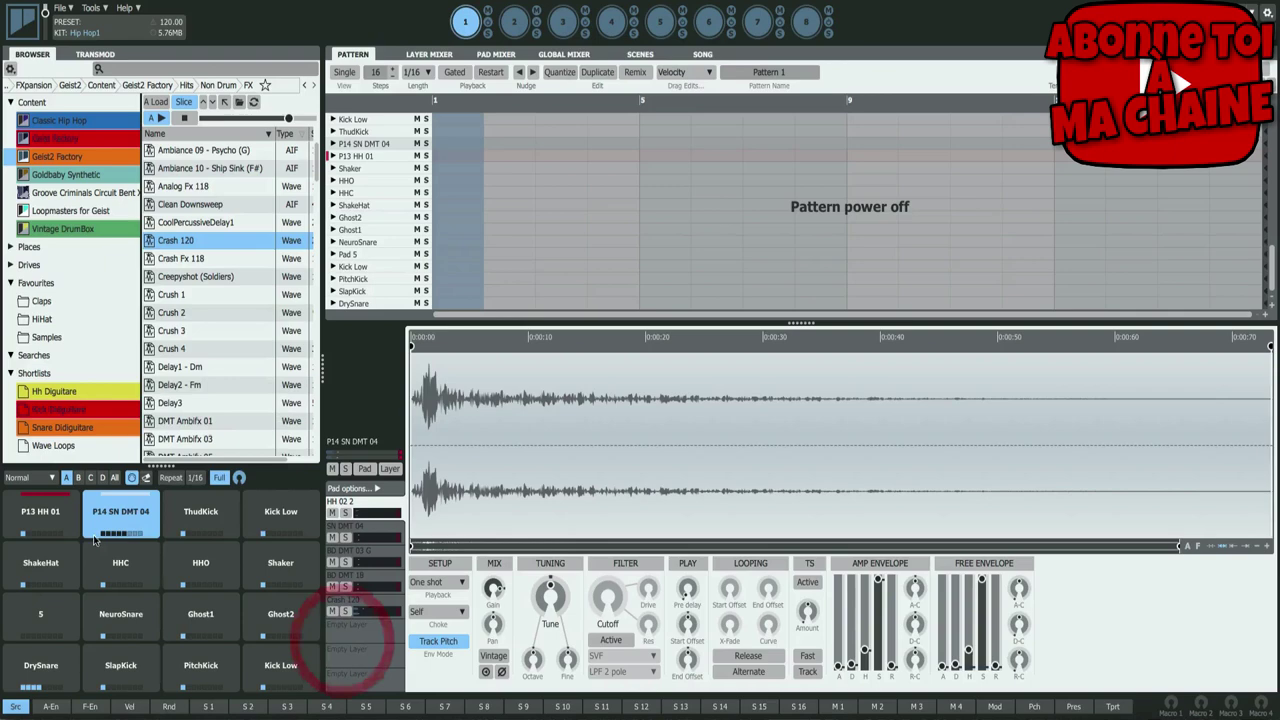
# - Set the HHO pad's colour label to a purple shade
pyautogui.click(202, 560)
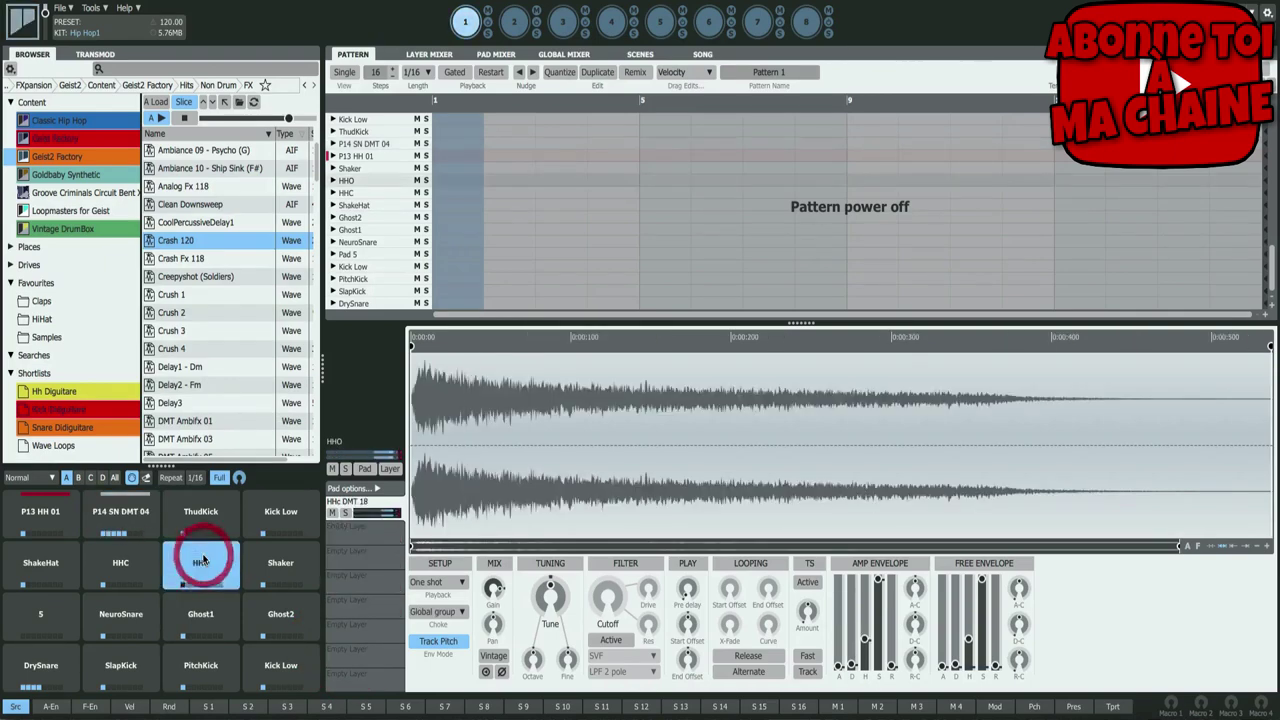
pyautogui.rightClick(200, 557)
pyautogui.moveTo(278, 710)
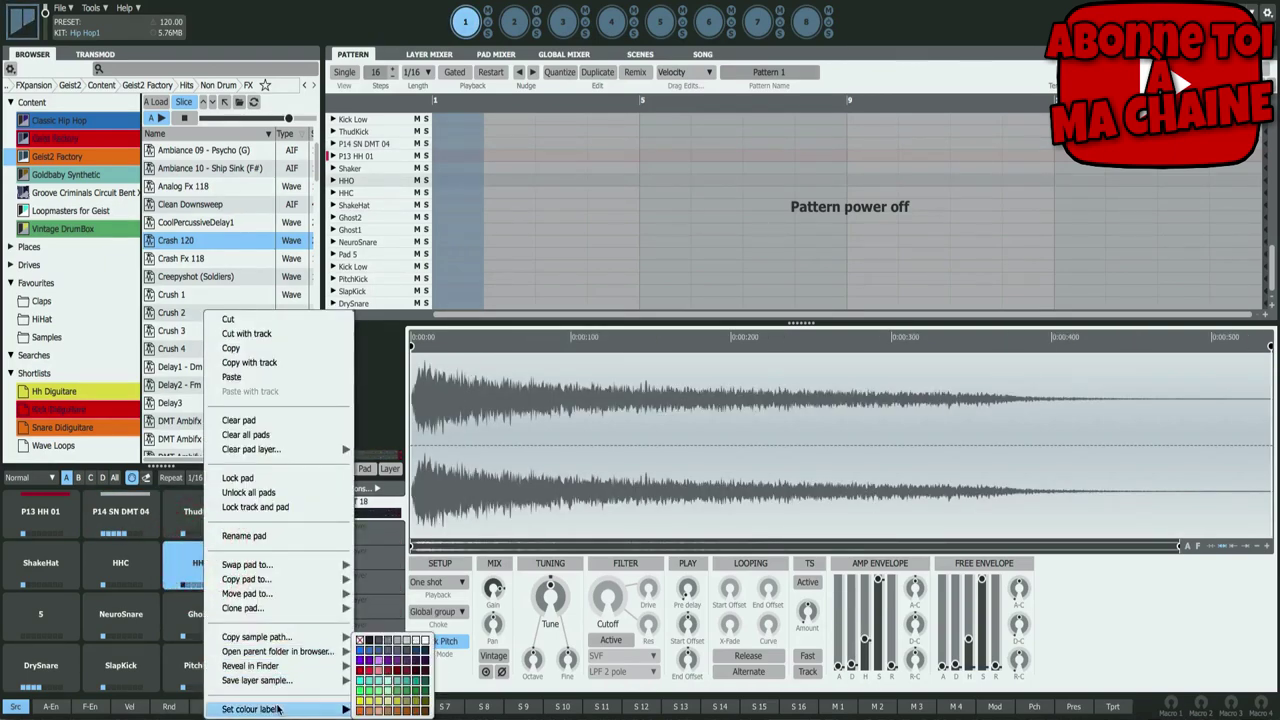
pyautogui.click(389, 663)
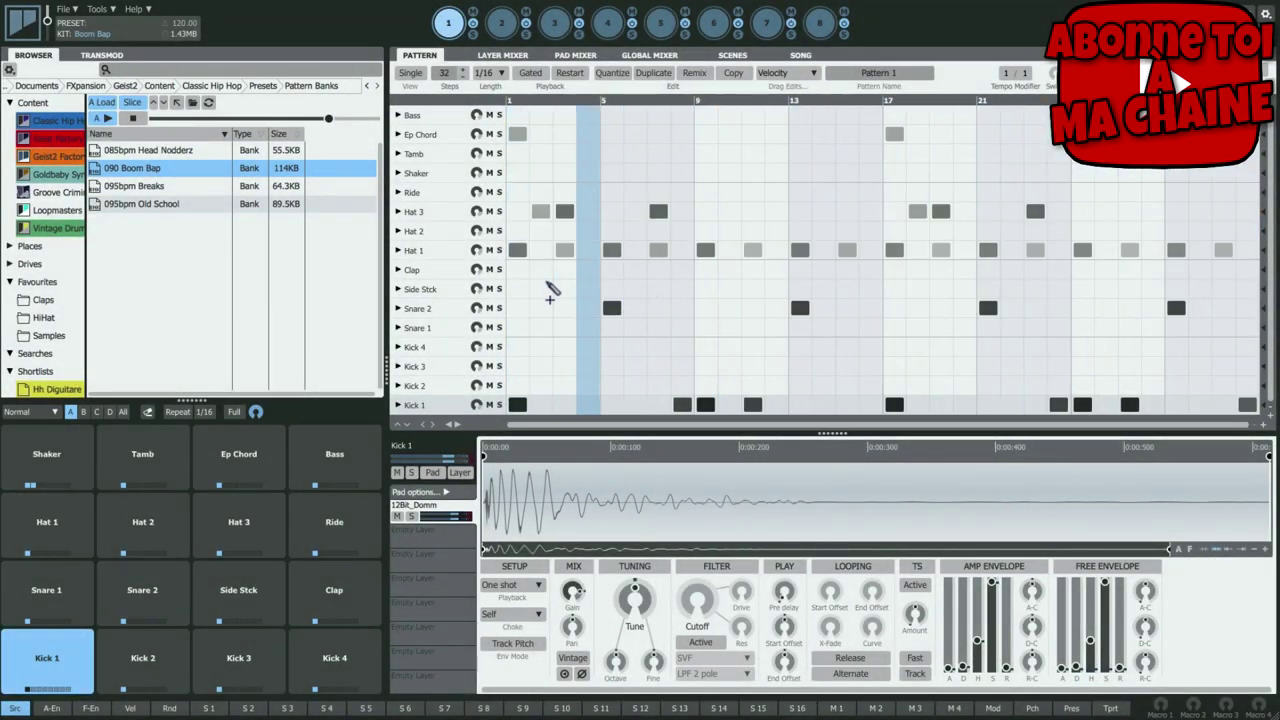
# - Show the TransMod slots and go through the modulation sources A-En, F-En, Vel and Rnd
pyautogui.click(86, 54)
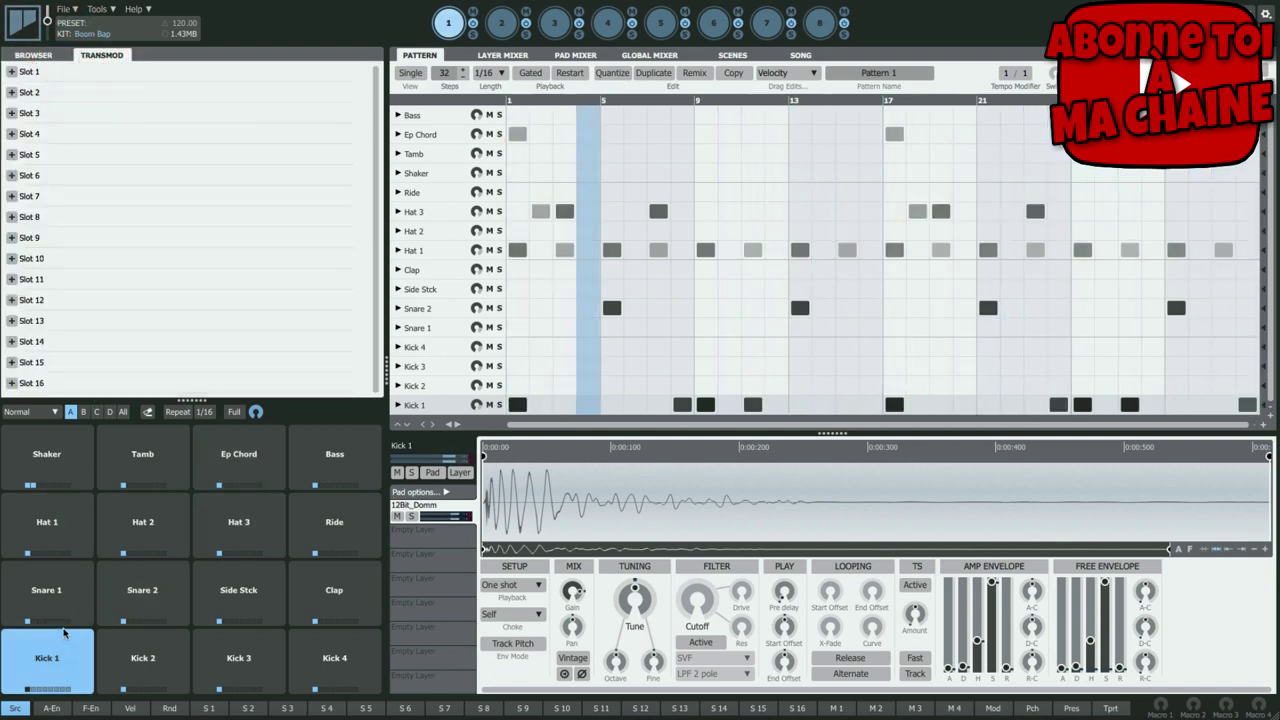
pyautogui.click(51, 708)
pyautogui.click(90, 708)
pyautogui.click(130, 708)
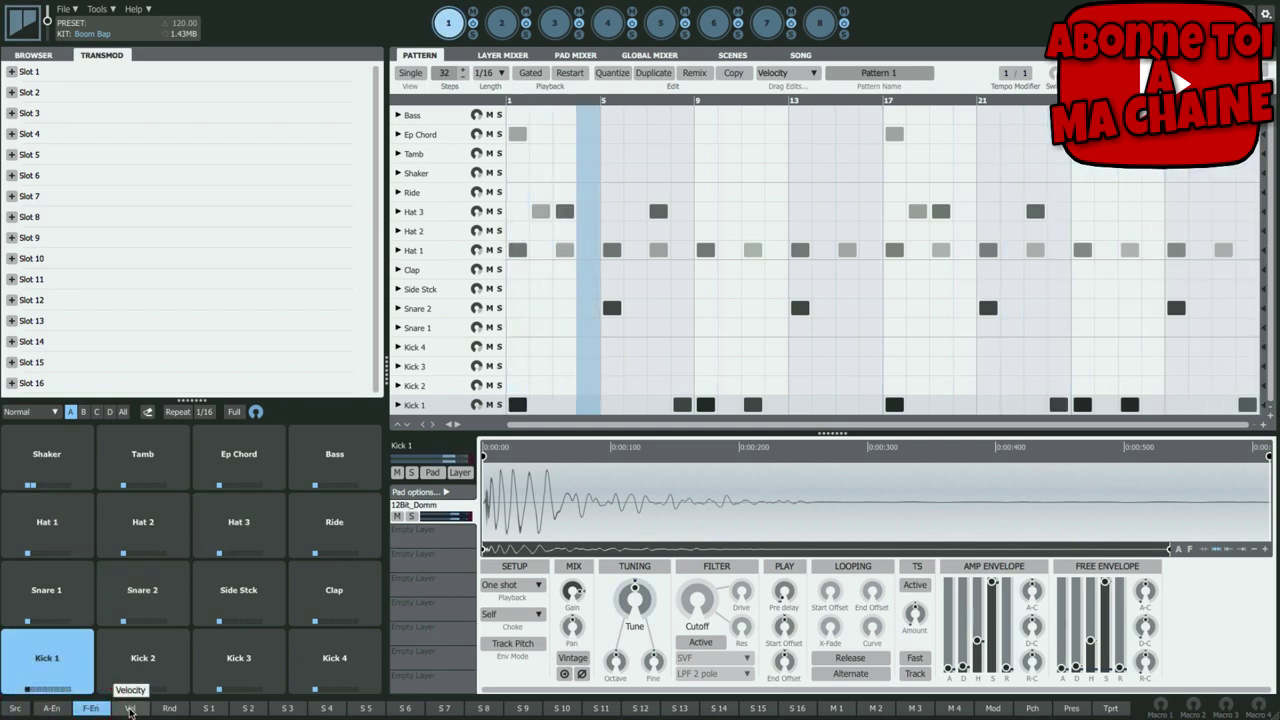
pyautogui.click(169, 708)
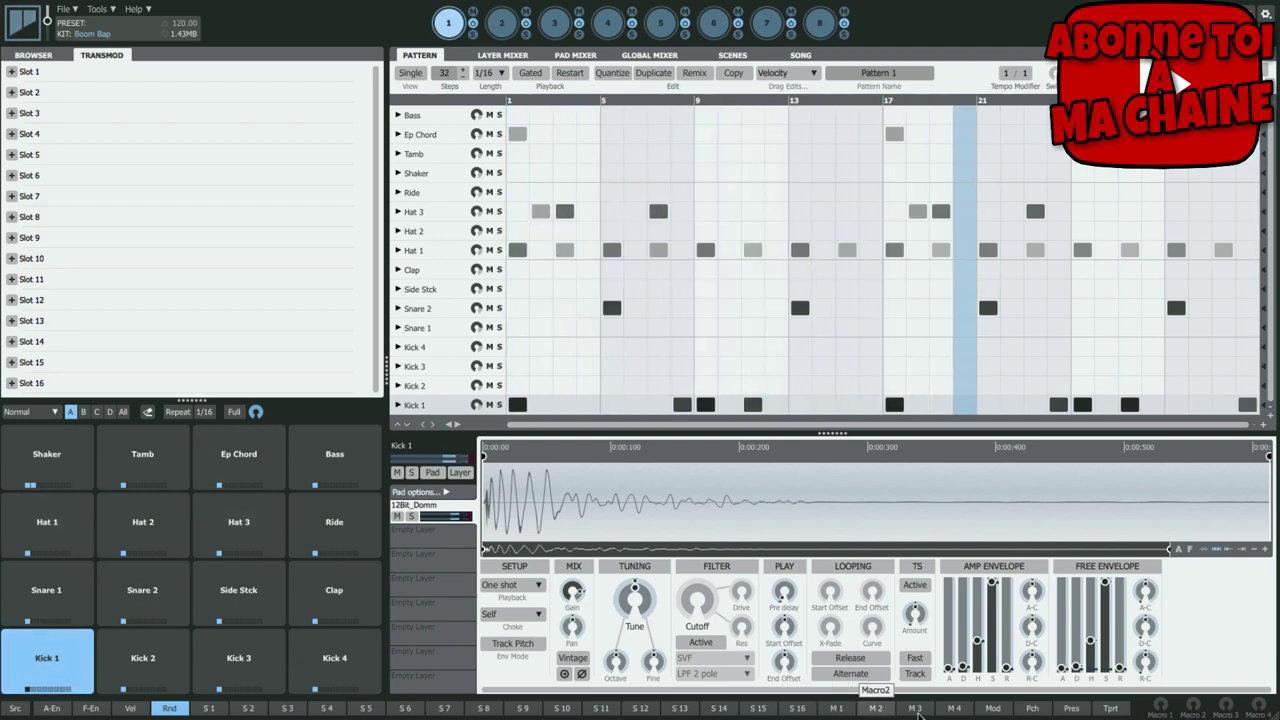
# - Go through the remaining modulation sources Pch, Pres and Tprt
pyautogui.click(1032, 708)
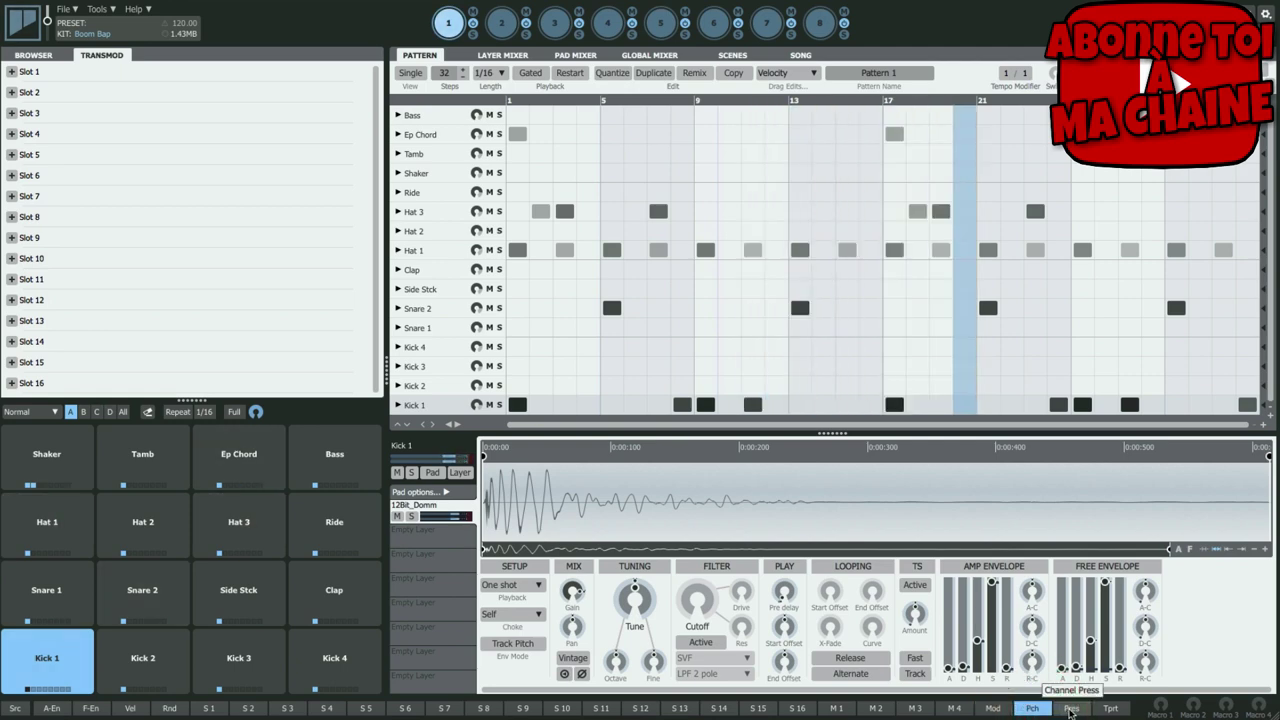
pyautogui.click(1071, 710)
pyautogui.click(1111, 709)
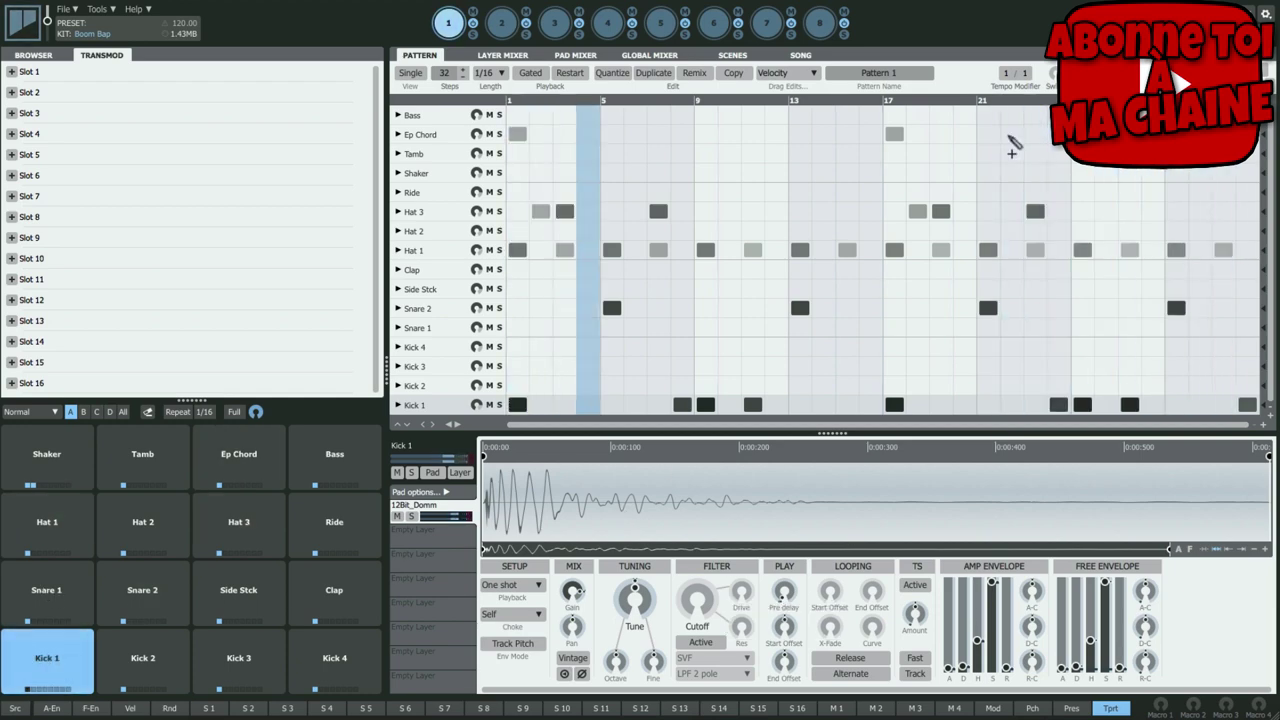
# - Audition the Snare 1 and Snare 2 pads, solo the Snare 2 track and play the pattern
pyautogui.press('space')
pyautogui.click(53, 586)
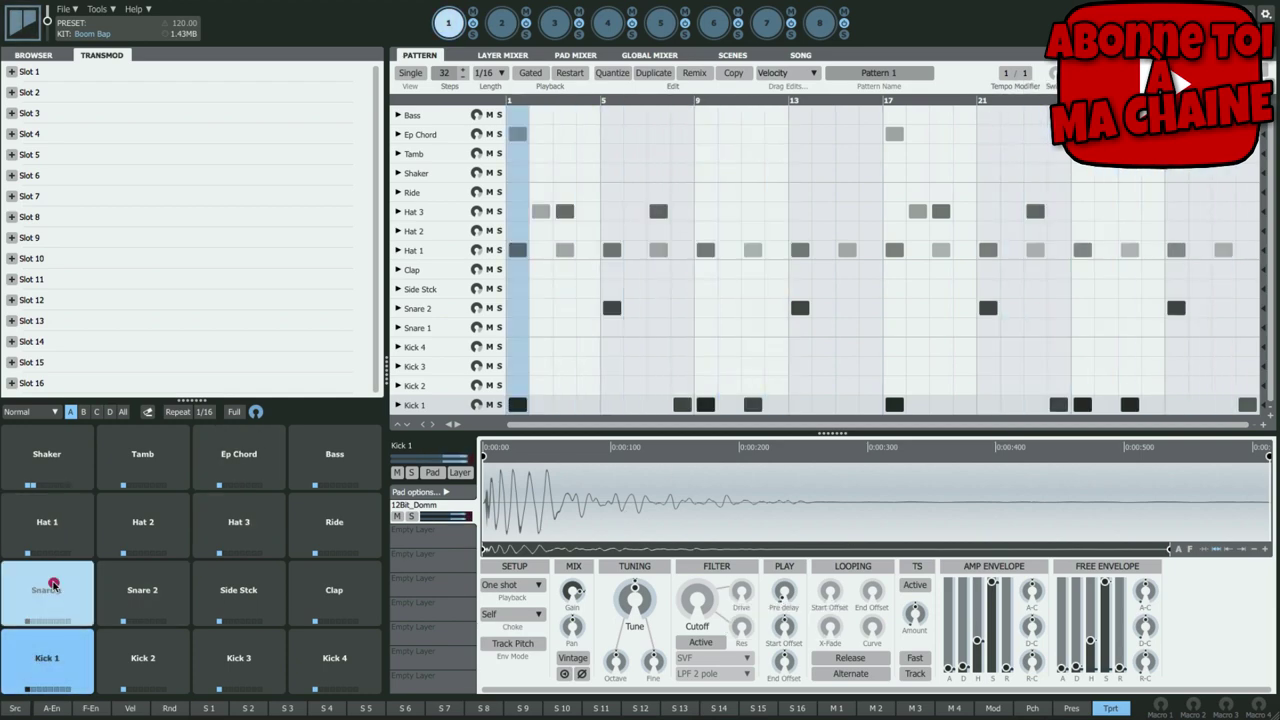
pyautogui.click(136, 591)
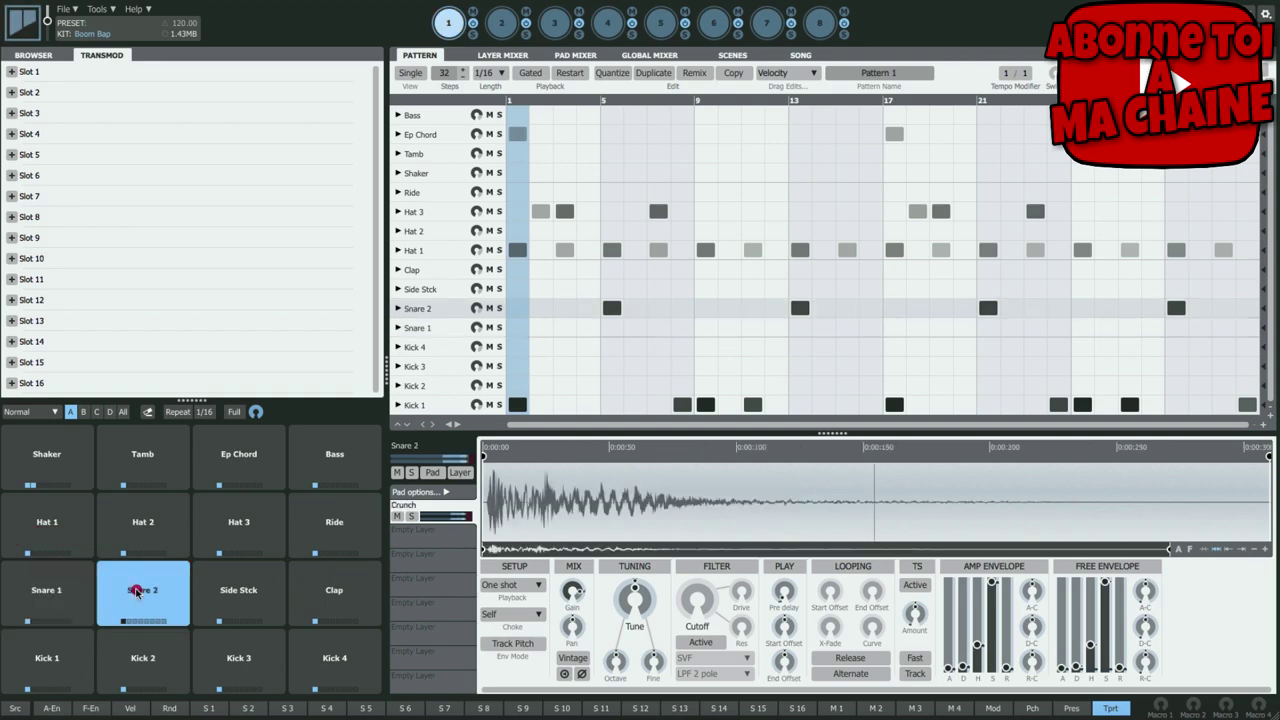
pyautogui.click(137, 592)
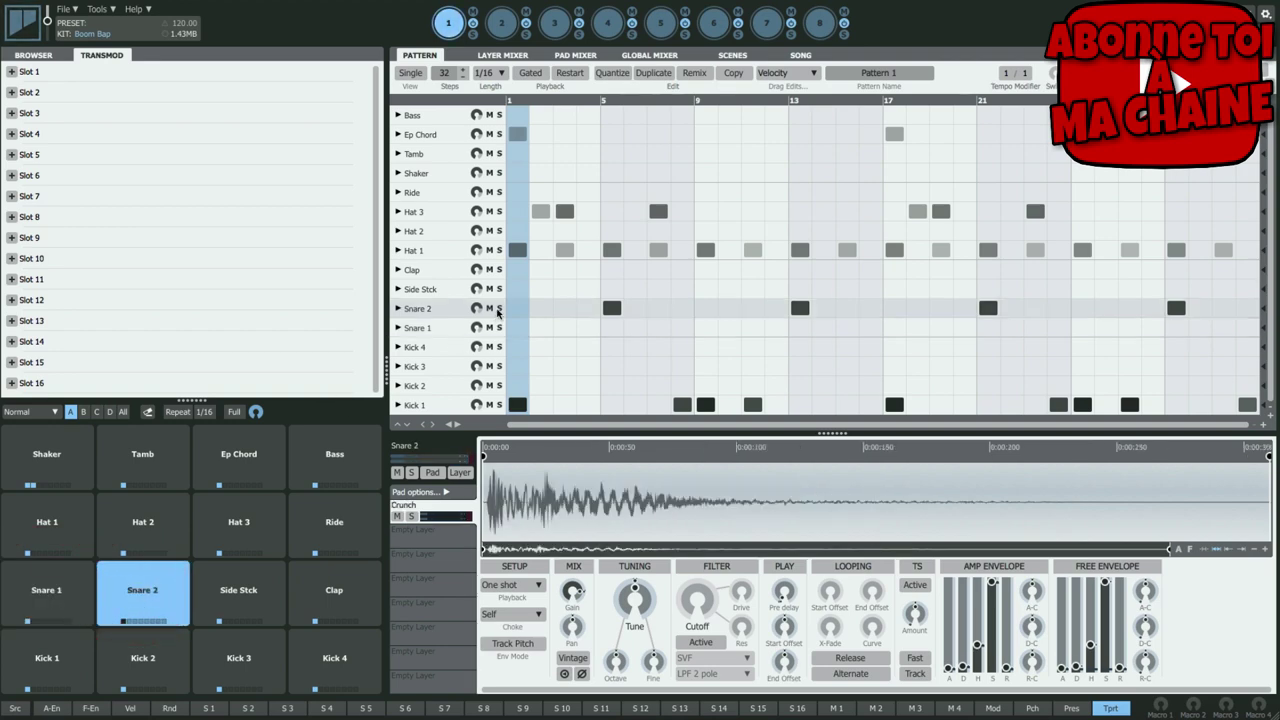
pyautogui.click(498, 309)
pyautogui.press('space')
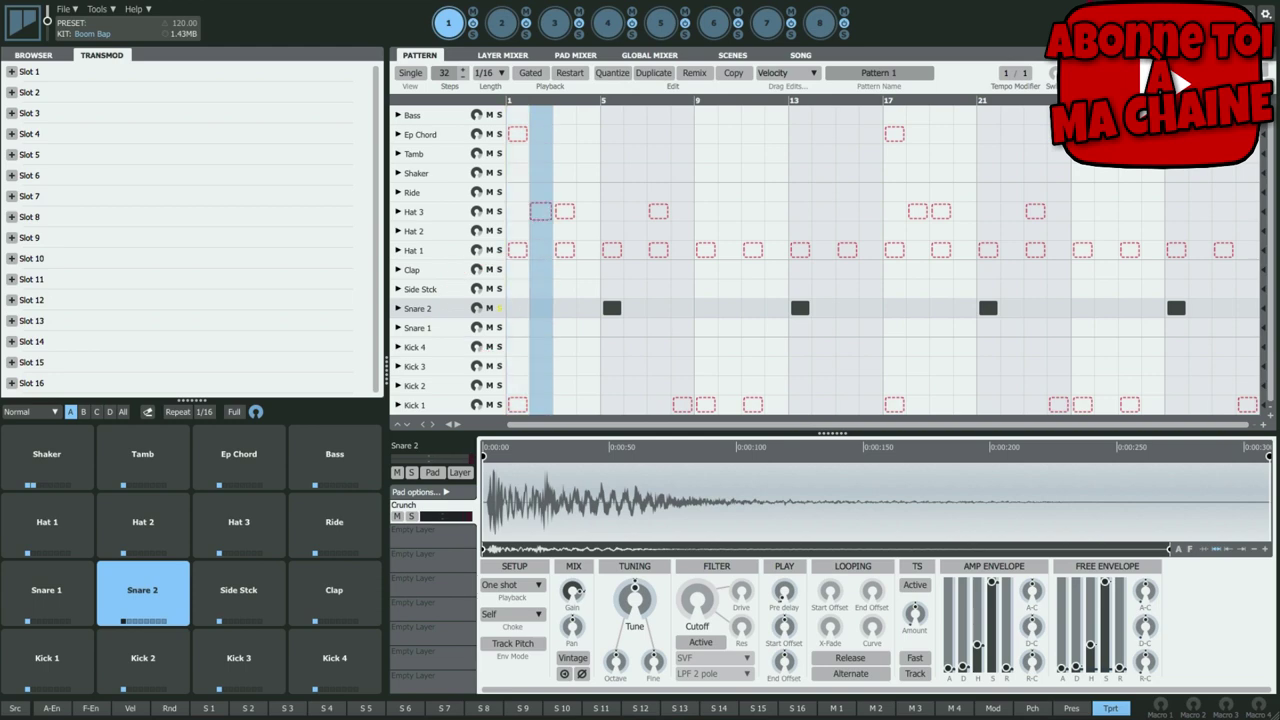
# - Choose the Free Envelope modulation source for Snare 2's Crunch layer and make actions apply to all pads and layers
pyautogui.click(421, 508)
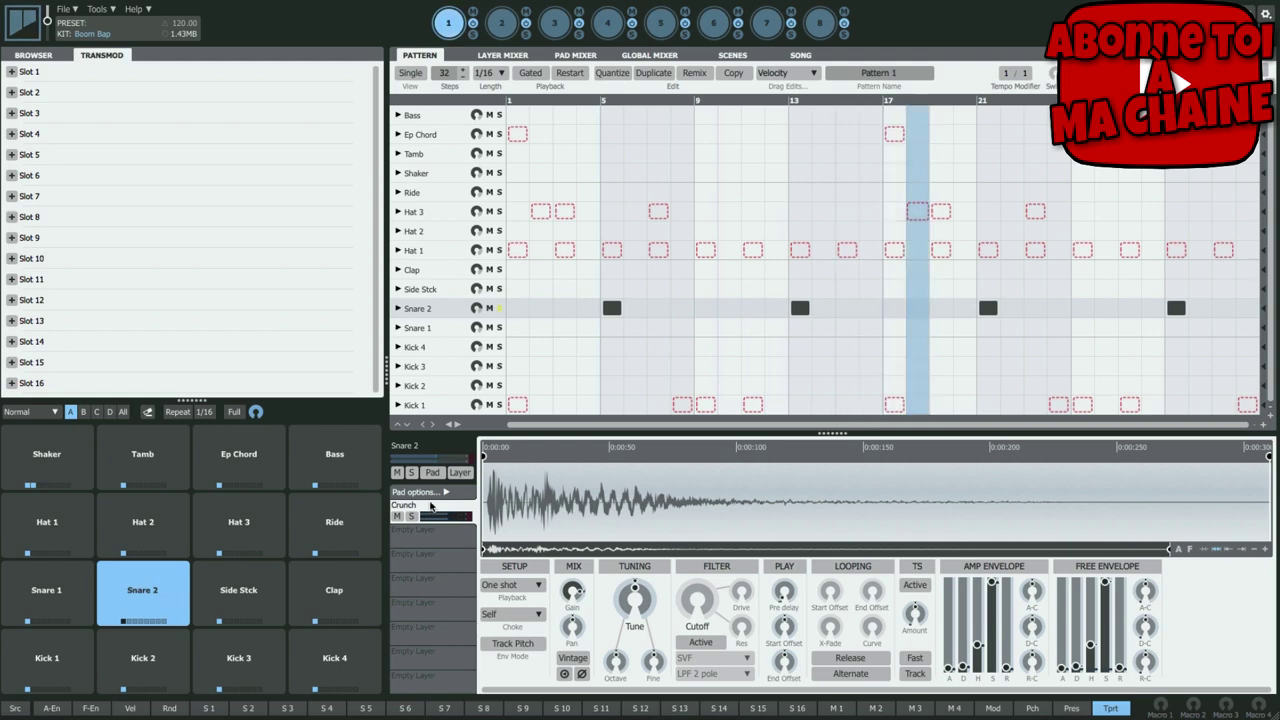
pyautogui.click(93, 708)
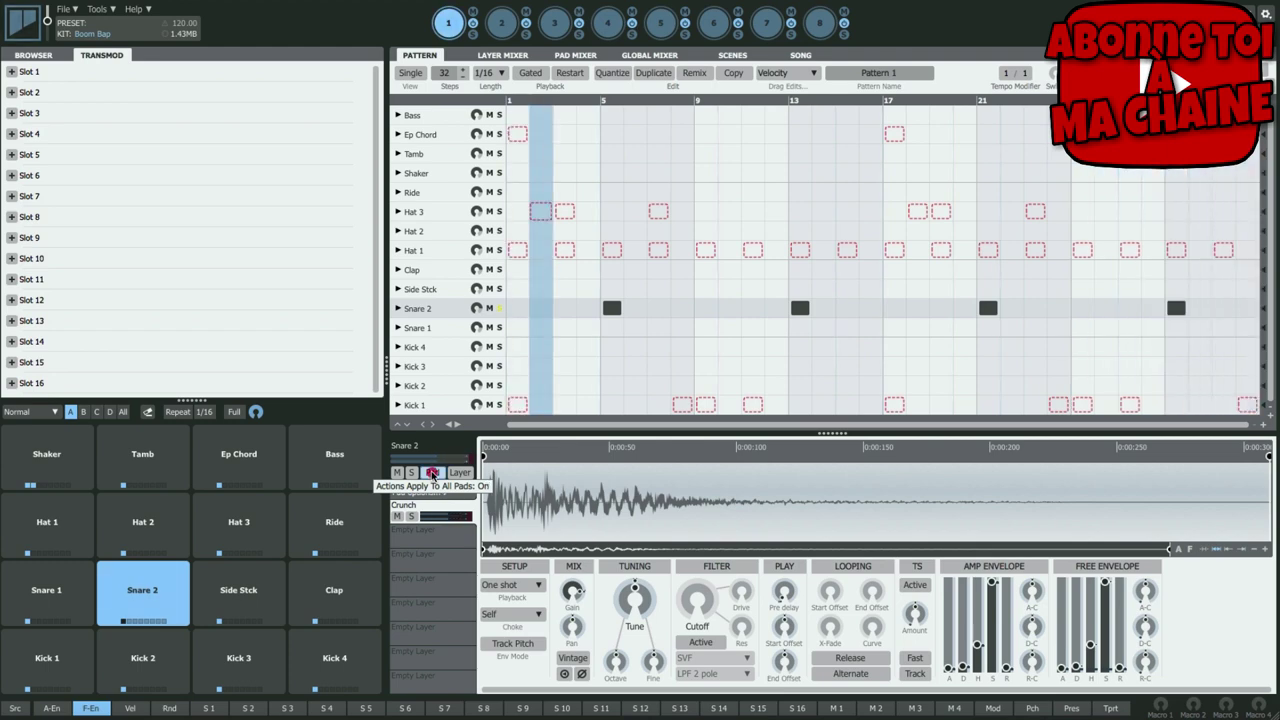
pyautogui.click(432, 473)
pyautogui.click(464, 474)
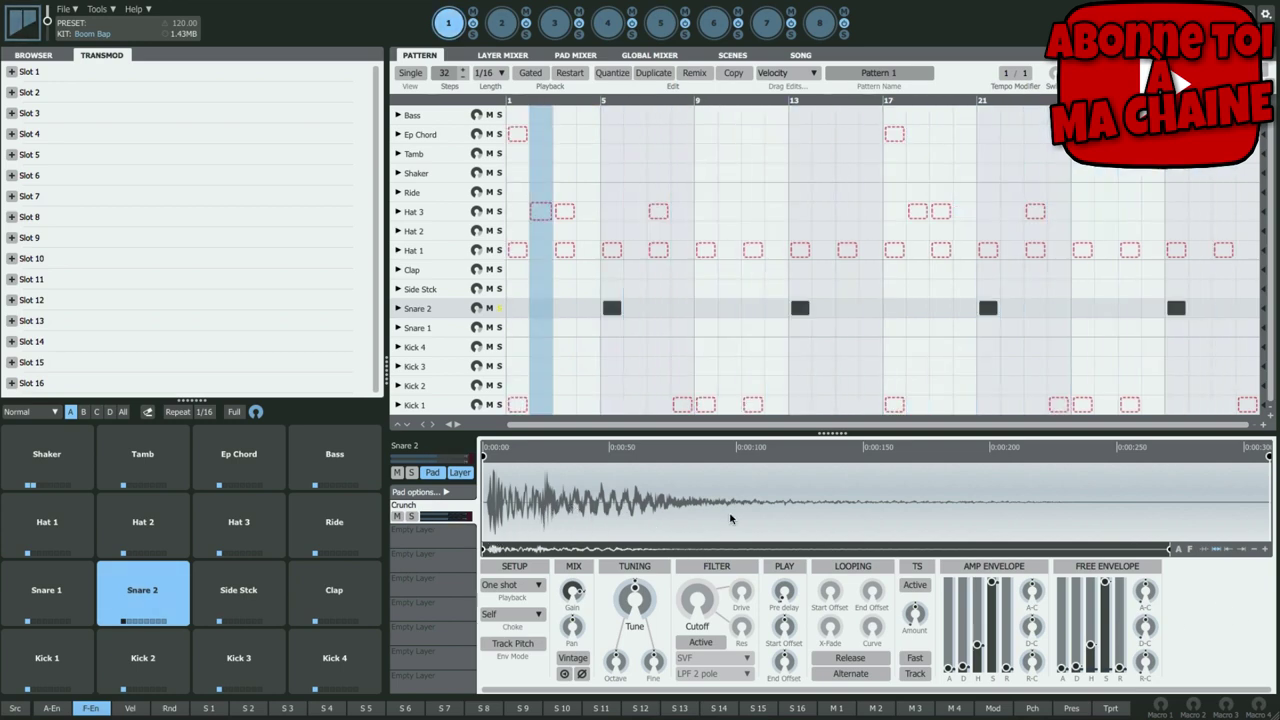
# - Shape Snare 2's Free Envelope over the waveform, giving it an attack of about 0.08 sec and a sagging attack curve
pyautogui.moveTo(1057, 676); pyautogui.dragTo(1115, 606)
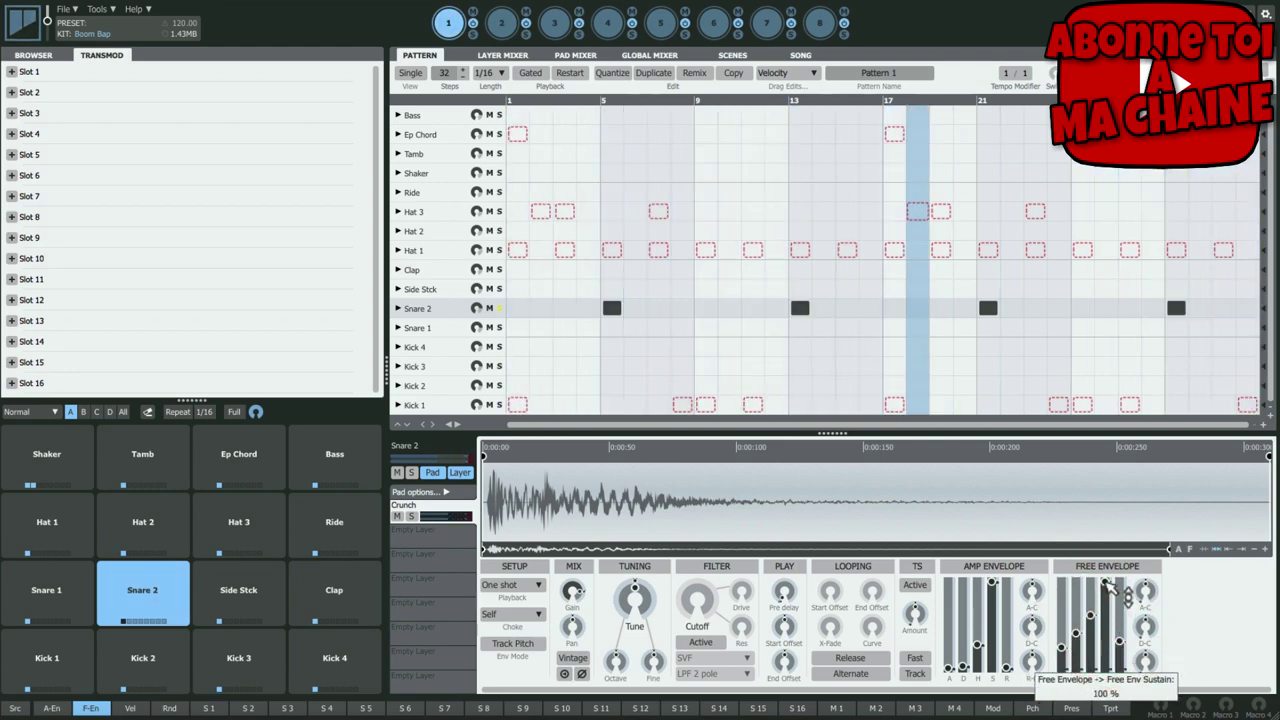
pyautogui.click(1112, 600)
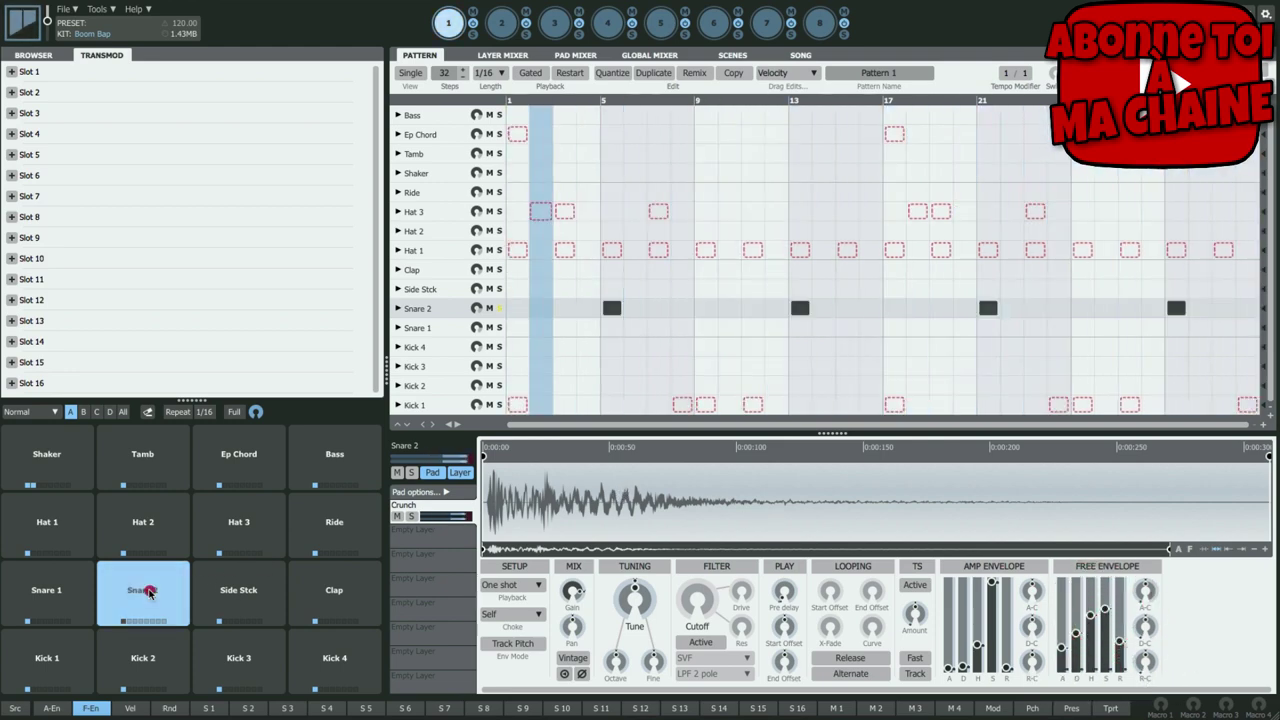
pyautogui.click(1190, 551)
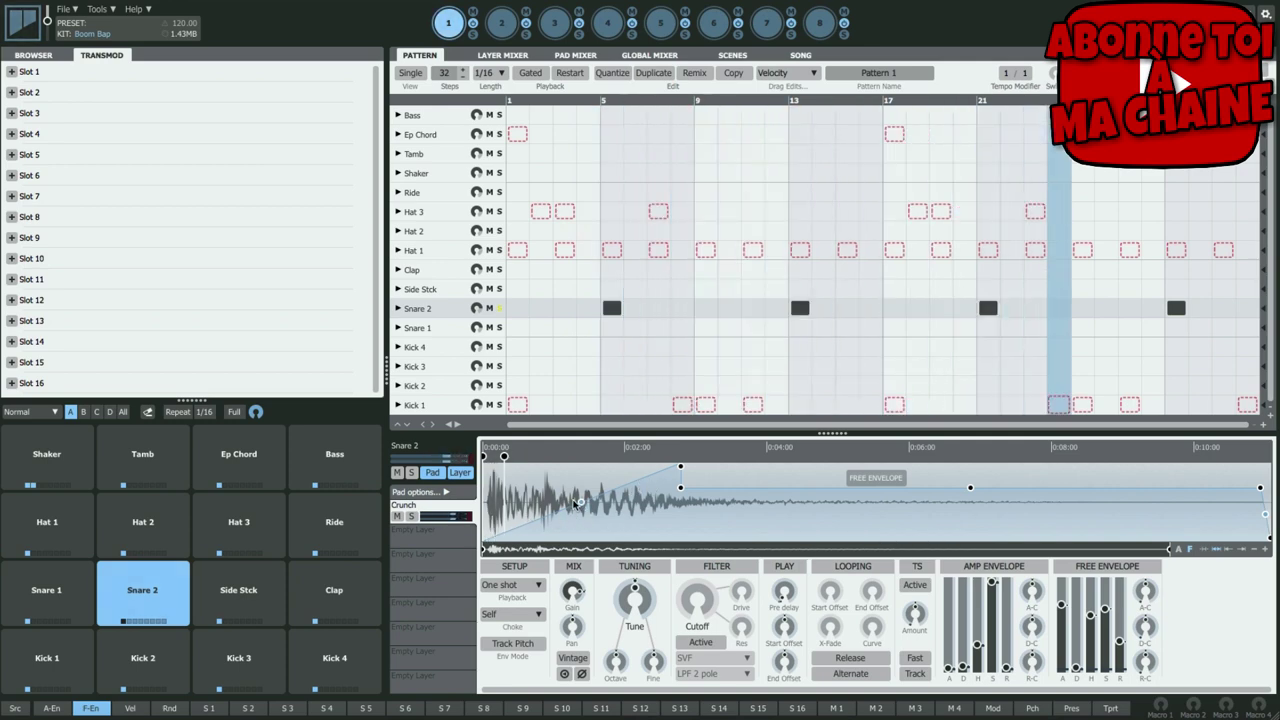
pyautogui.moveTo(608, 523); pyautogui.dragTo(608, 540)
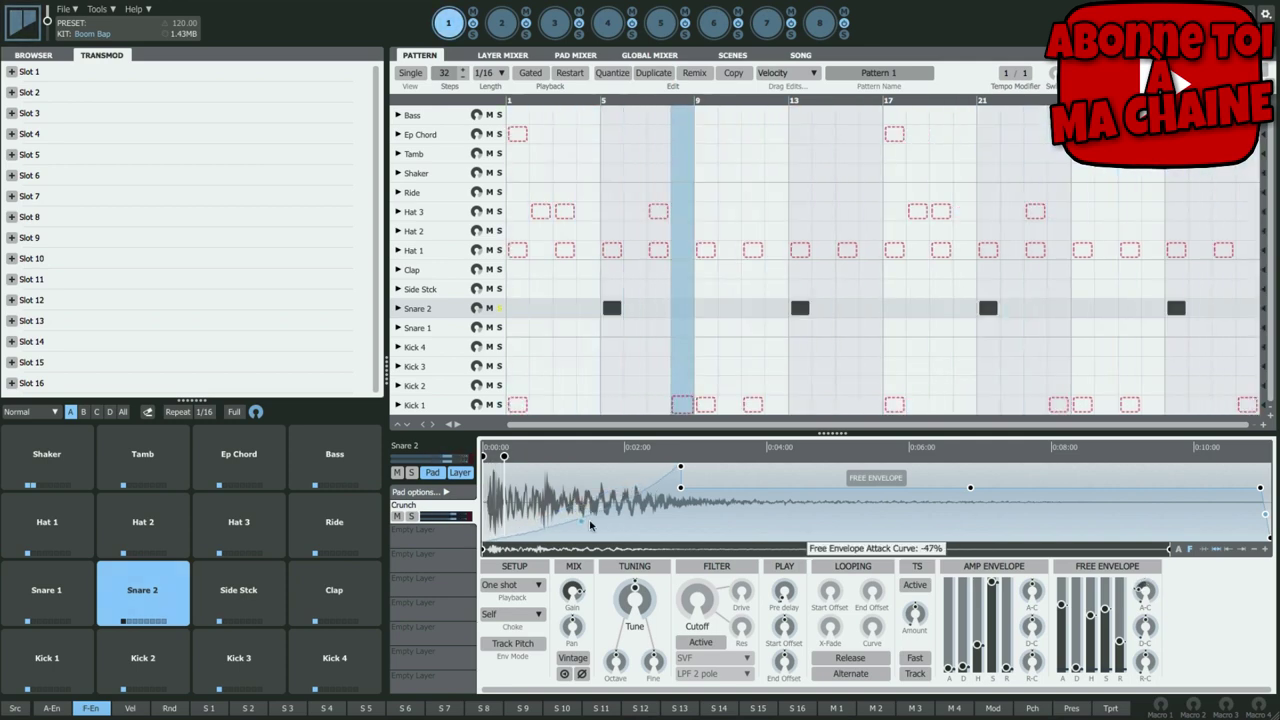
pyautogui.moveTo(680, 488); pyautogui.dragTo(733, 540)
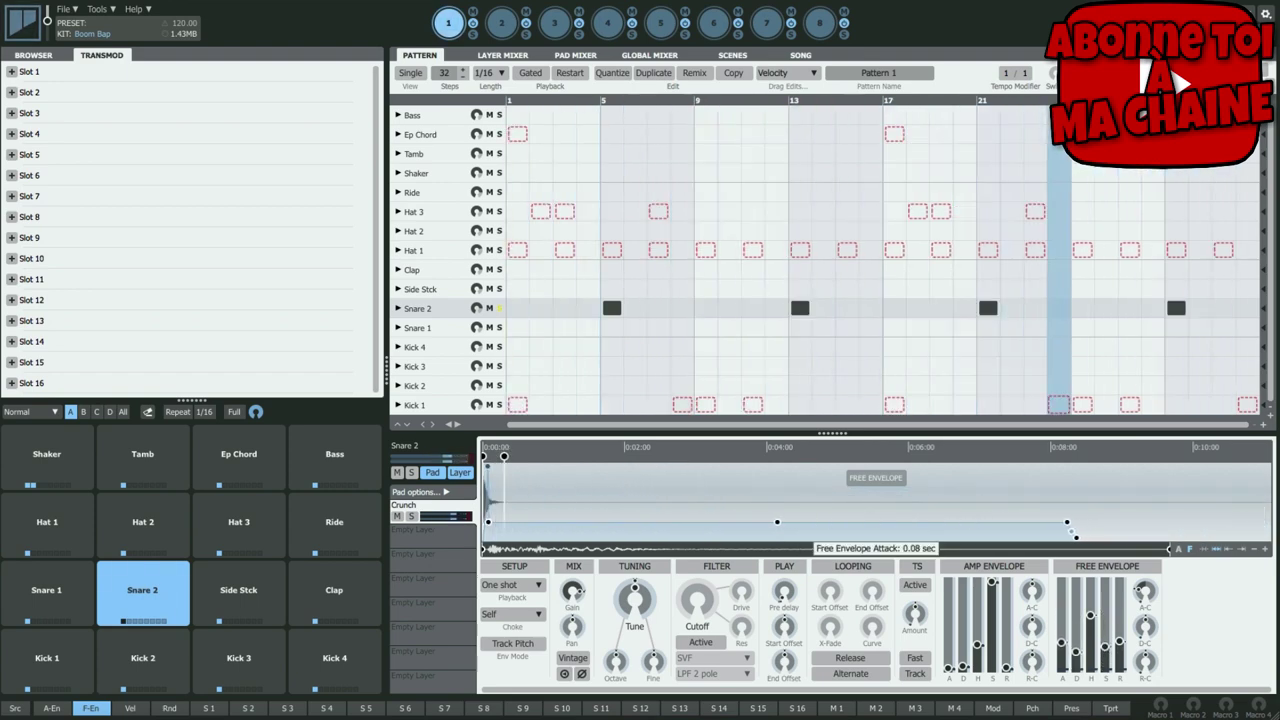
pyautogui.moveTo(490, 523); pyautogui.dragTo(498, 524)
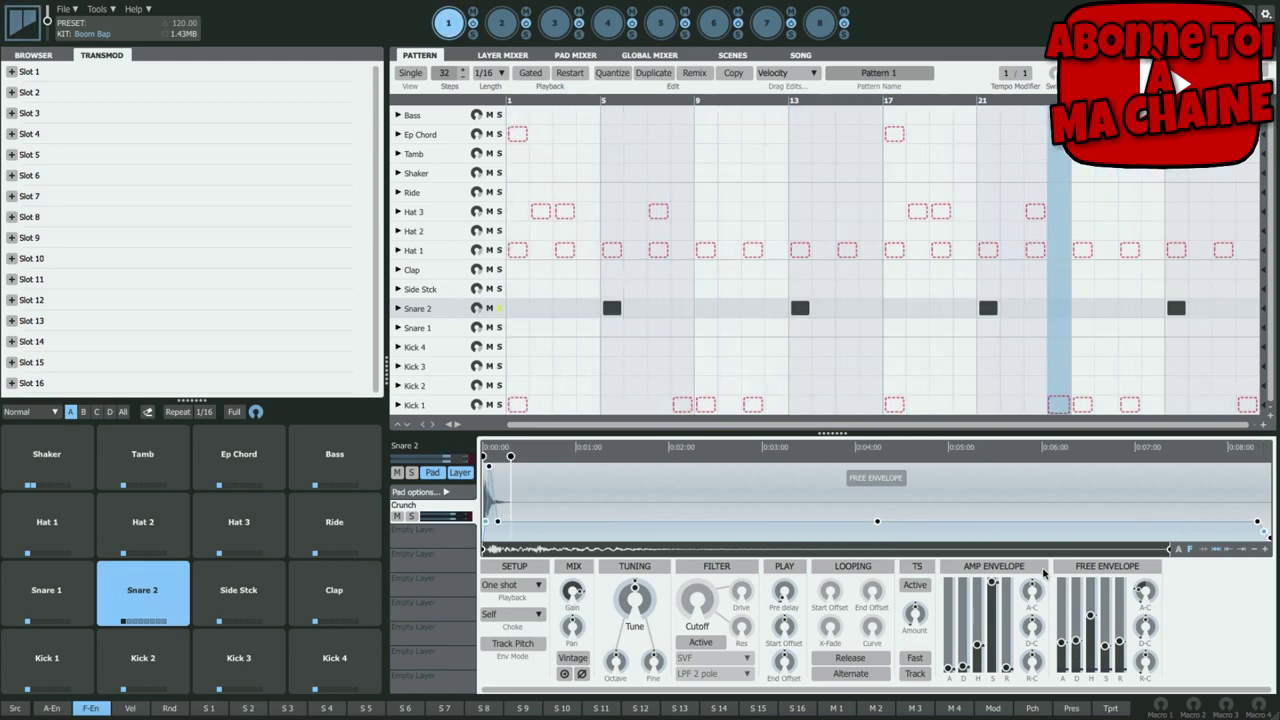
# - Refine the Free Envelope's start with an upward-bulging attack curve, a shorter attack, a short decay and minimum sustain
pyautogui.click(1263, 552)
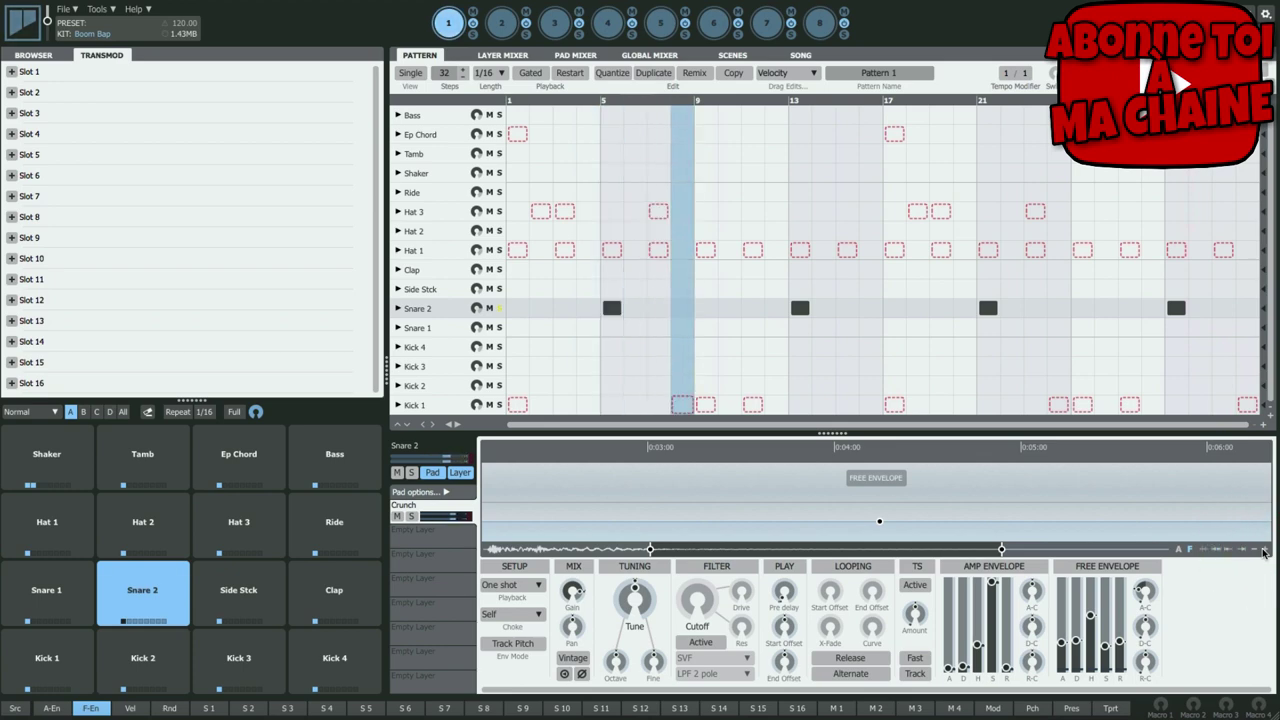
pyautogui.moveTo(929, 551); pyautogui.dragTo(762, 551)
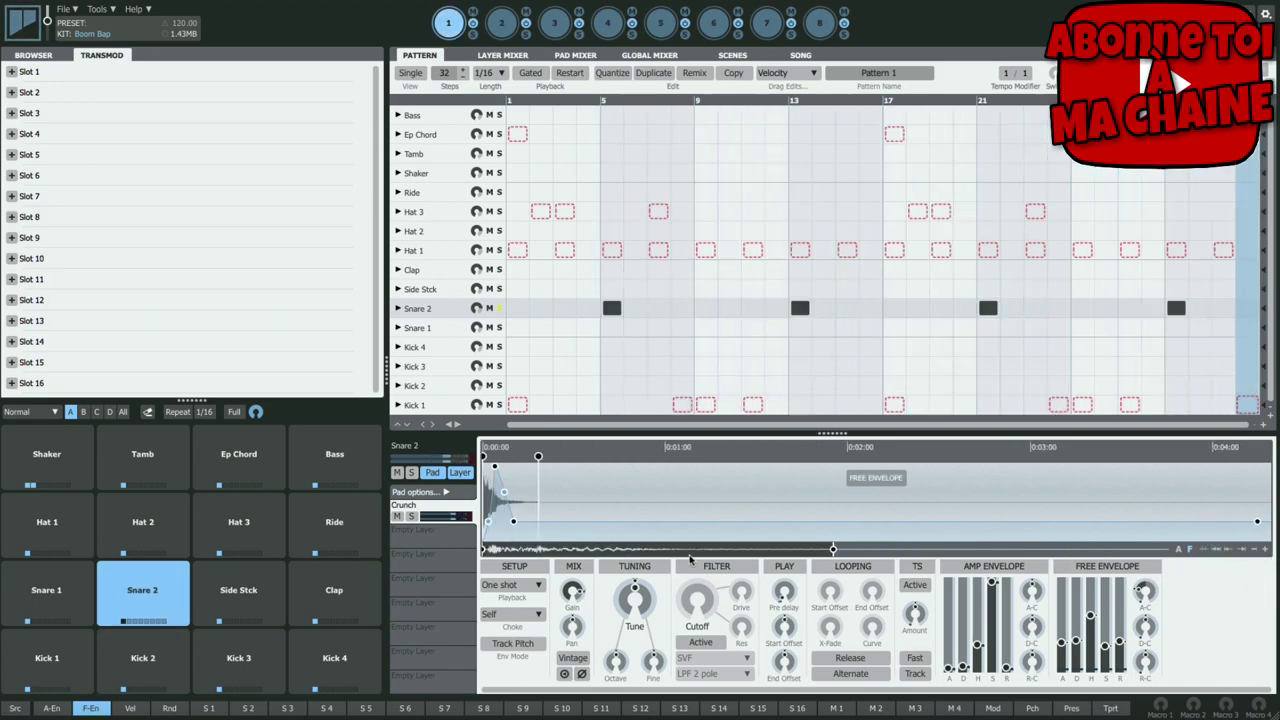
pyautogui.click(1265, 552)
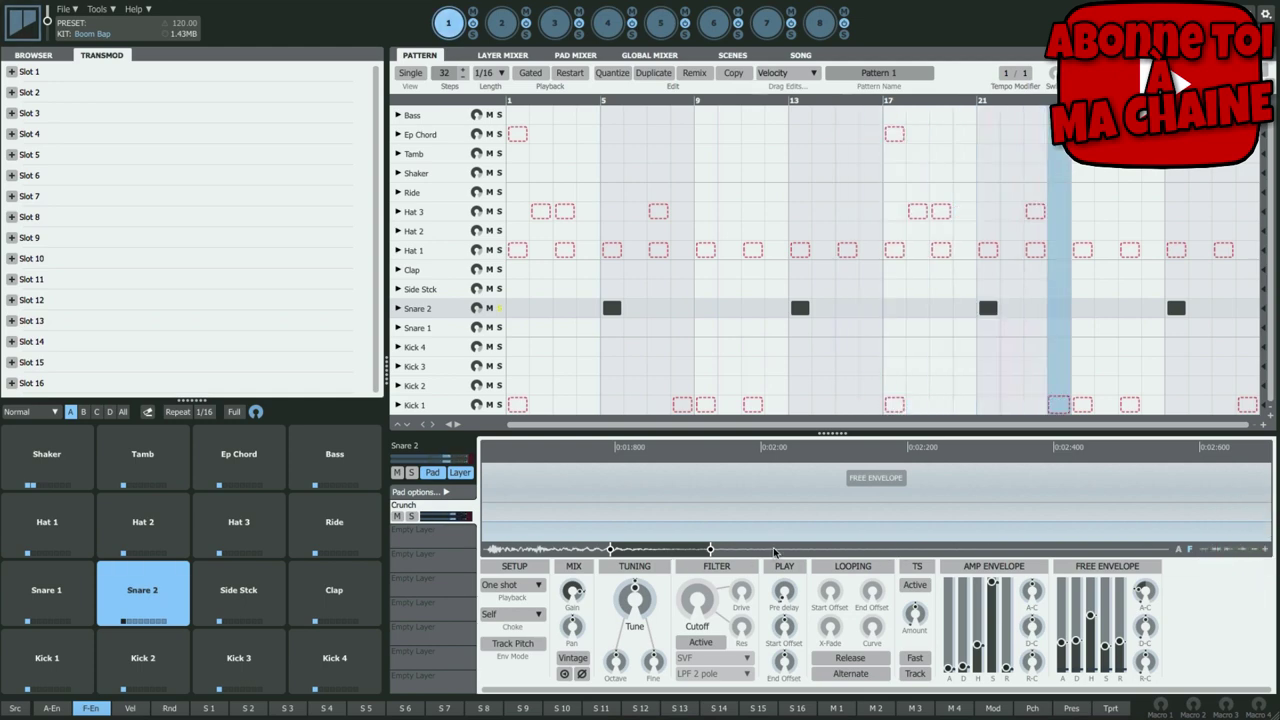
pyautogui.moveTo(660, 553); pyautogui.dragTo(532, 553)
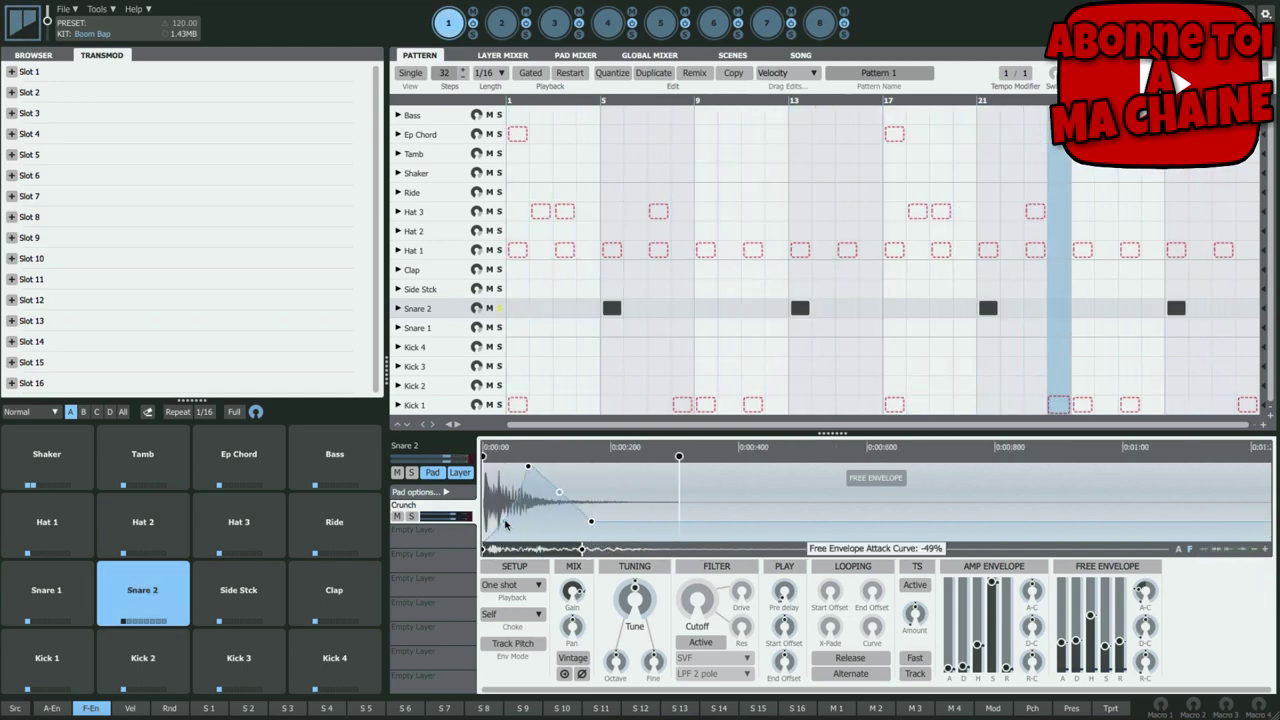
pyautogui.moveTo(481, 546); pyautogui.dragTo(483, 548)
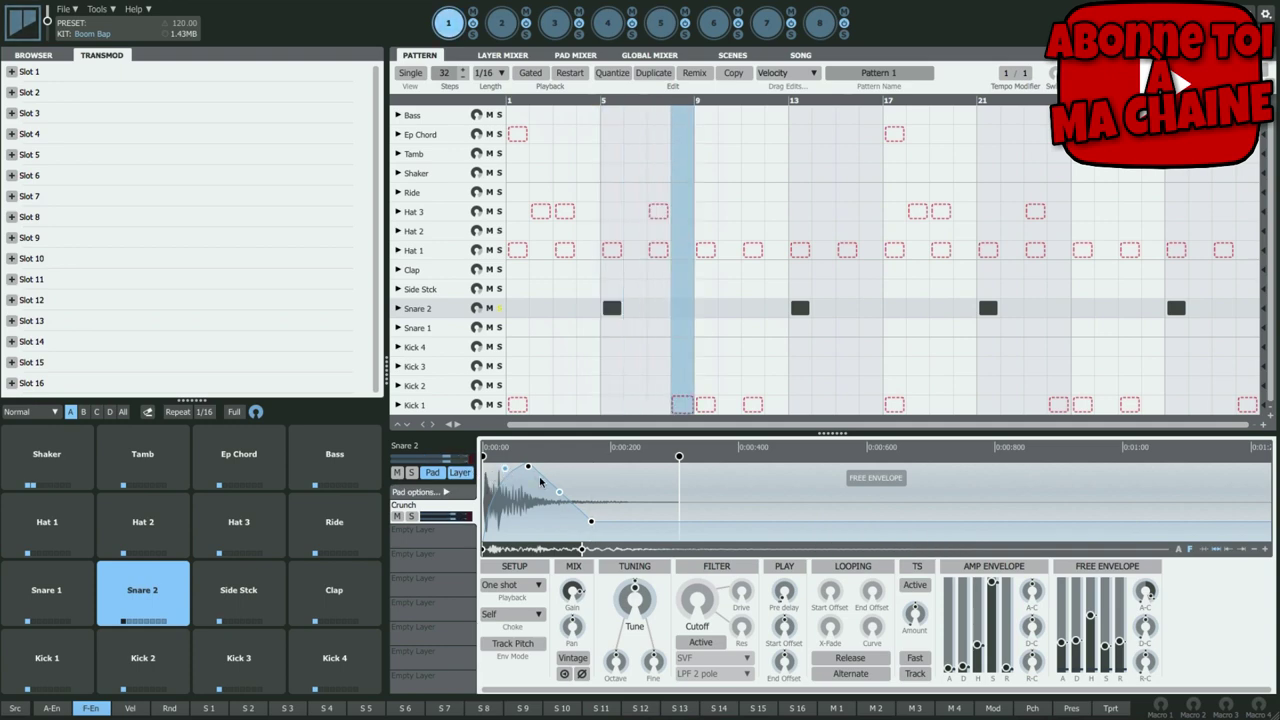
pyautogui.moveTo(558, 493); pyautogui.dragTo(532, 538)
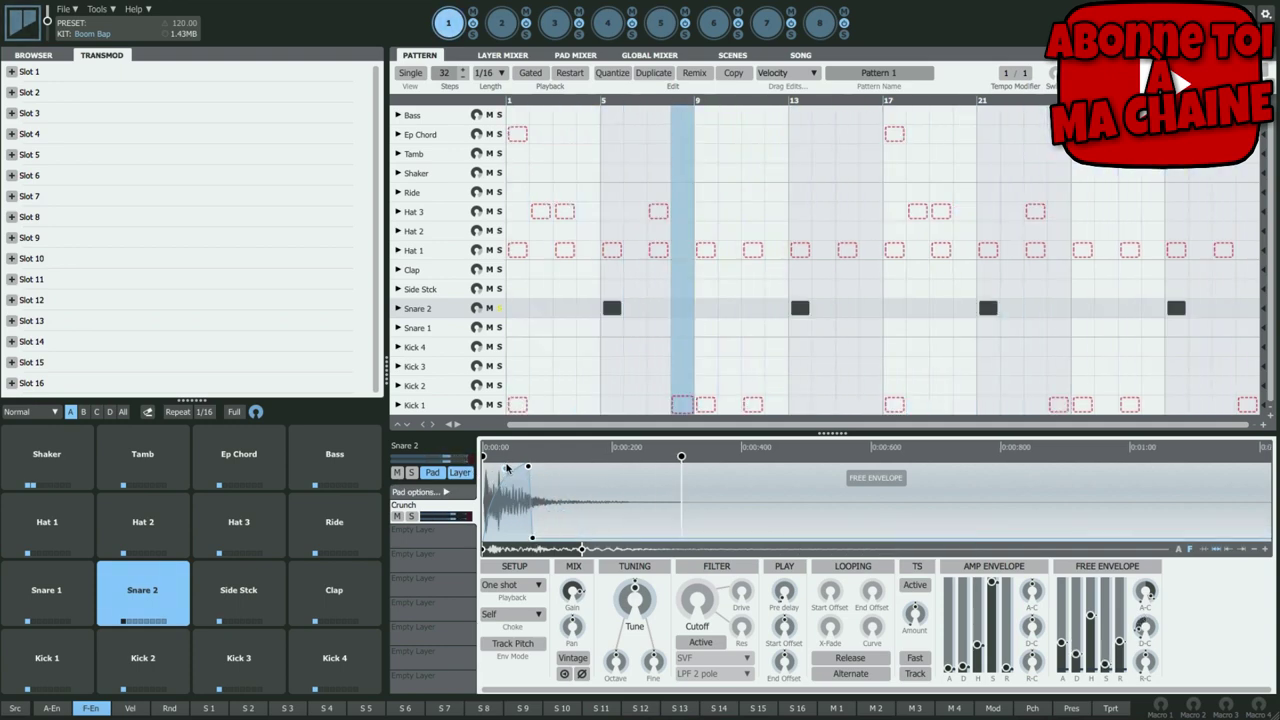
pyautogui.moveTo(529, 470); pyautogui.dragTo(493, 468)
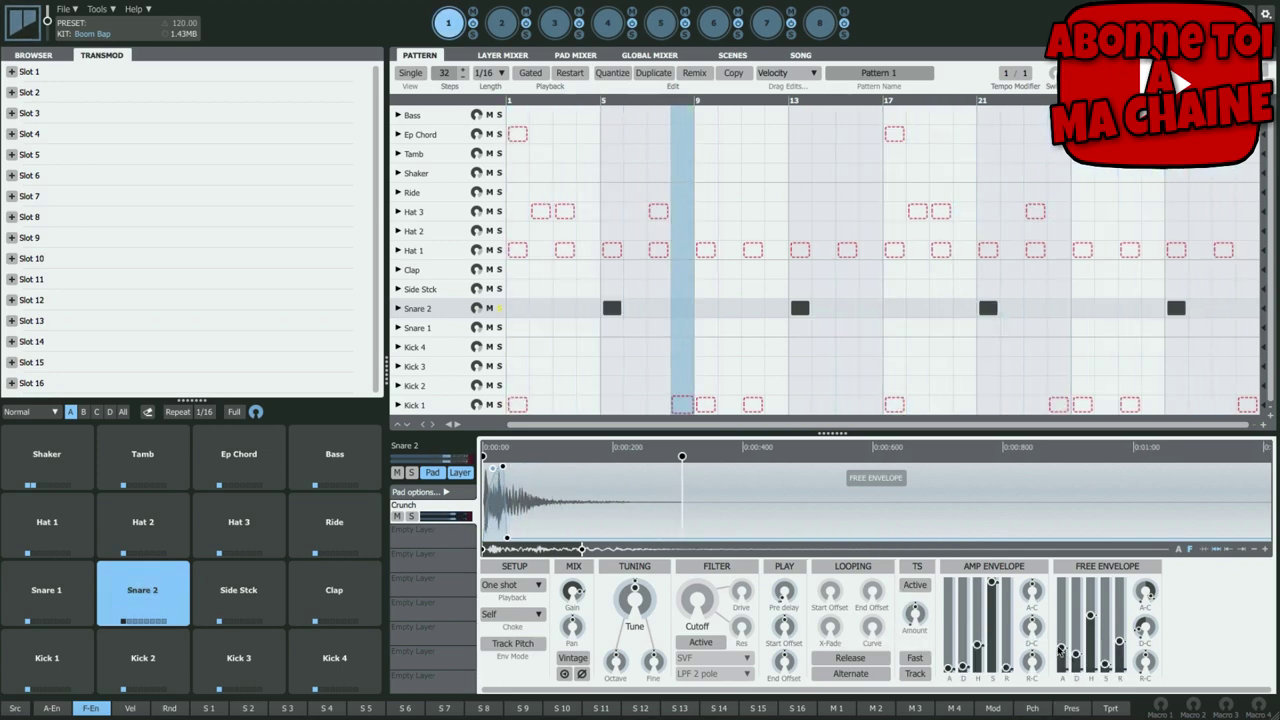
# - Rebalance the Free Envelope's decay and sustain and set its release to 0.00 secs
pyautogui.moveTo(1062, 664); pyautogui.dragTo(1094, 618)
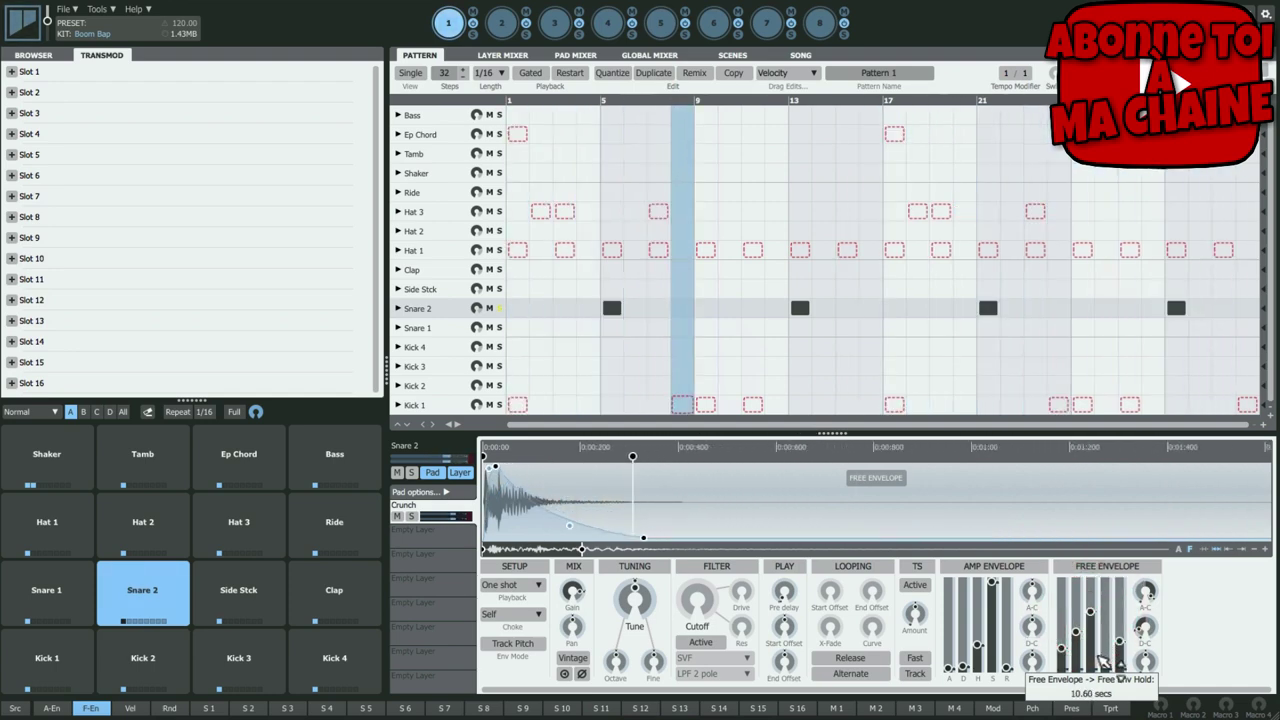
pyautogui.moveTo(1103, 665); pyautogui.dragTo(1106, 617)
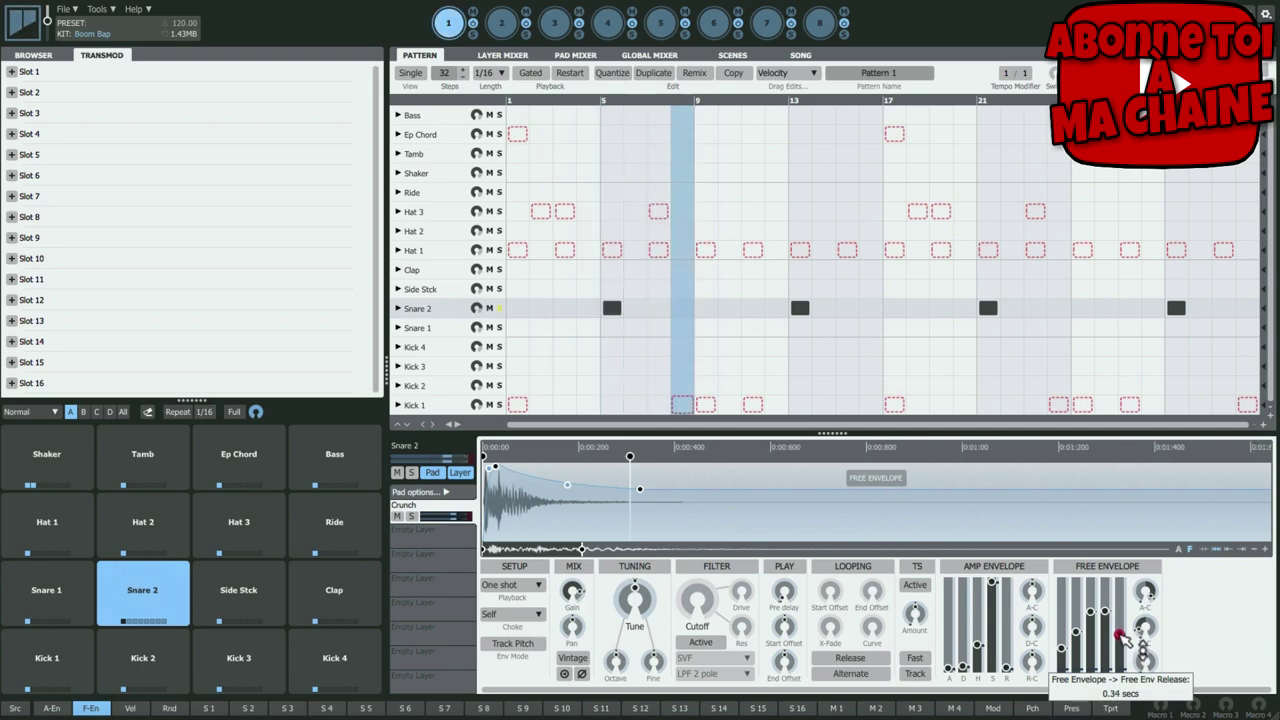
pyautogui.moveTo(1126, 648); pyautogui.dragTo(1137, 676)
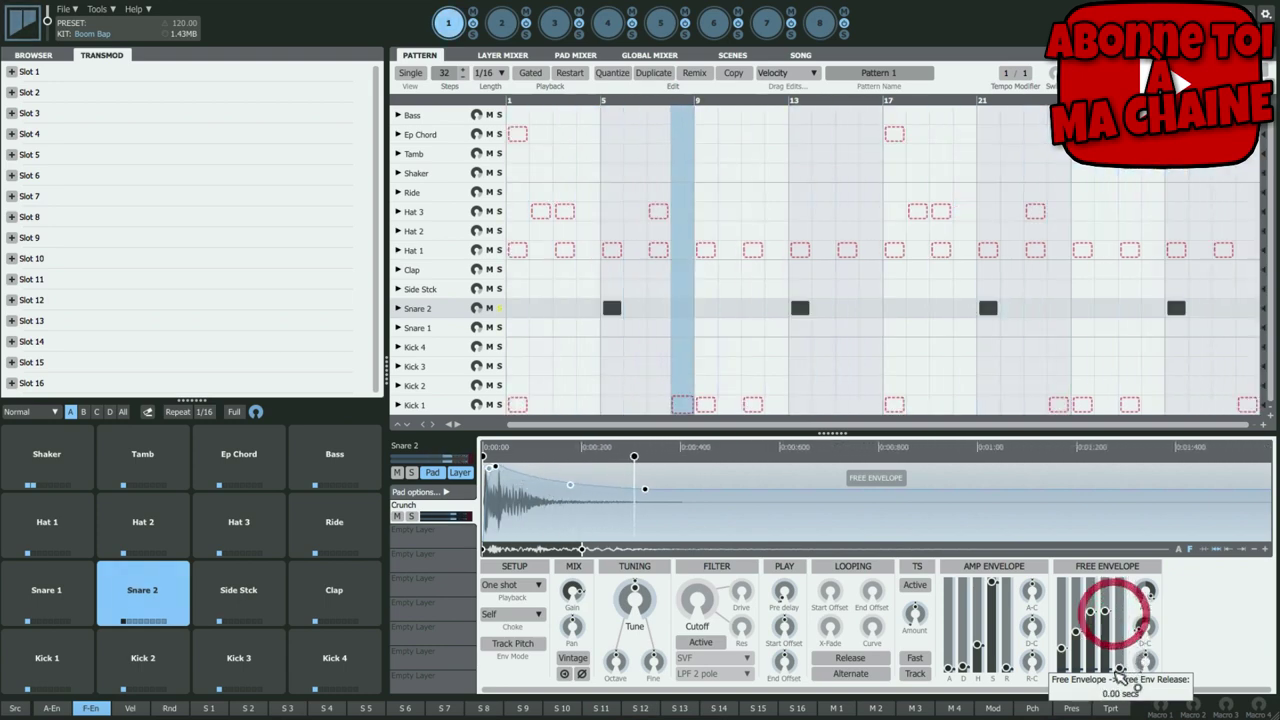
pyautogui.moveTo(645, 489); pyautogui.dragTo(615, 525)
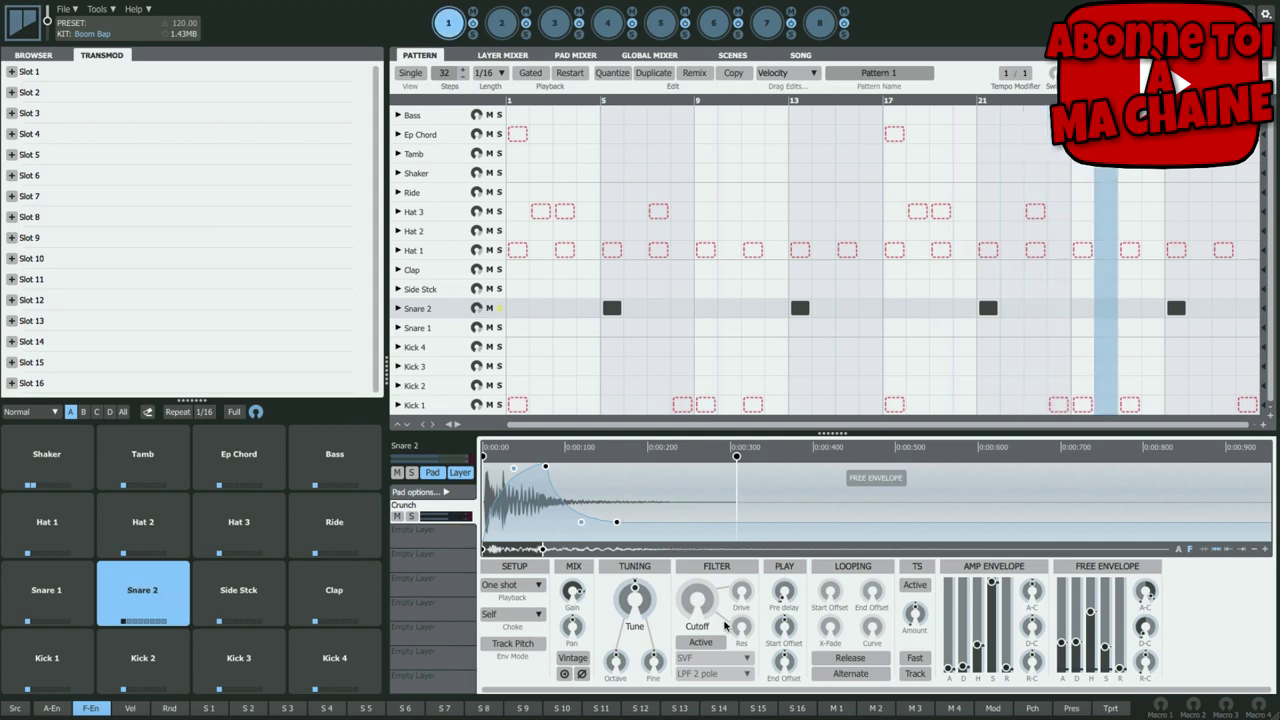
# - Activate Snare 2's filter, lower the cutoff to about 177 Hz and modulate it with the Free Envelope
pyautogui.click(700, 642)
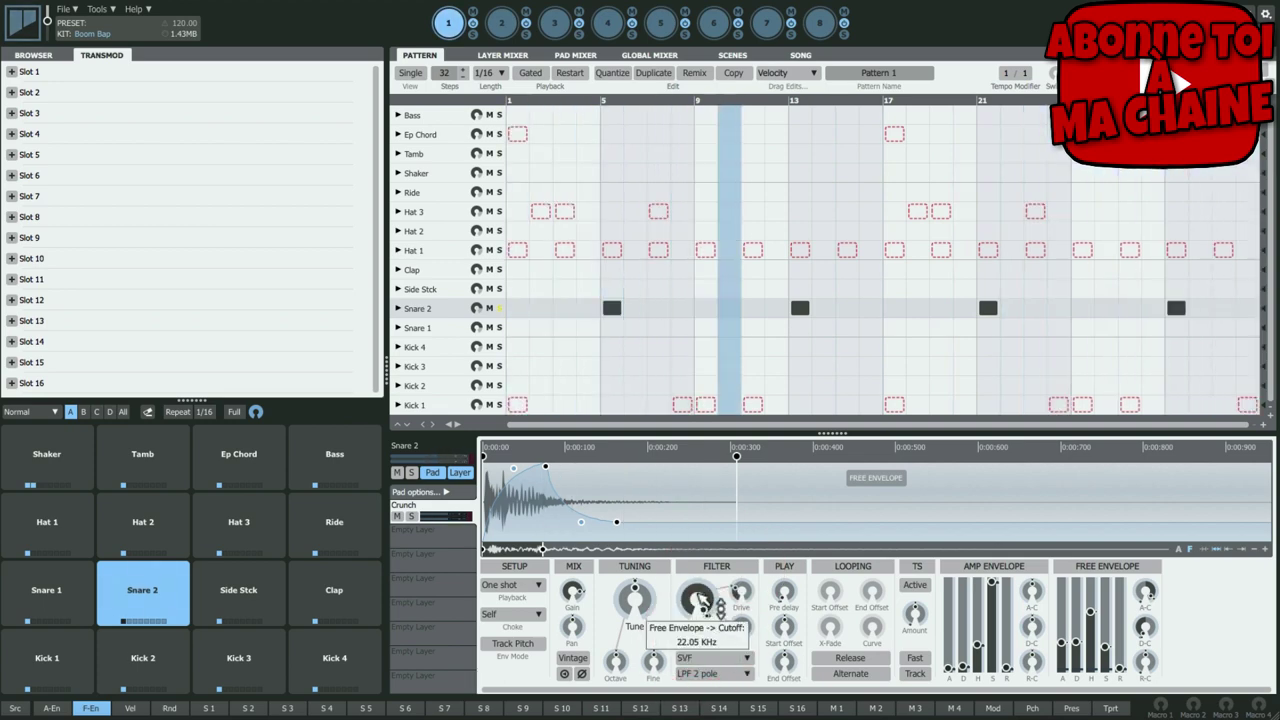
pyautogui.moveTo(719, 600); pyautogui.dragTo(709, 631)
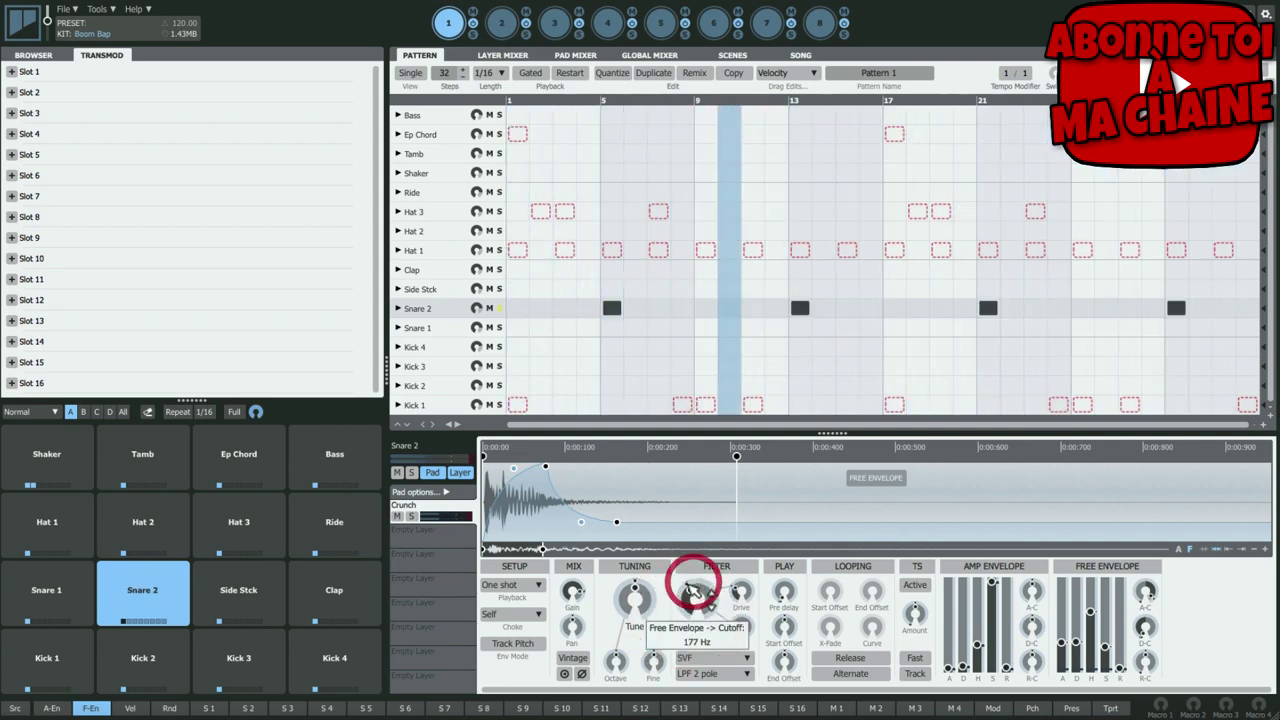
pyautogui.moveTo(705, 588); pyautogui.dragTo(714, 522)
pyautogui.moveTo(711, 602); pyautogui.dragTo(711, 612)
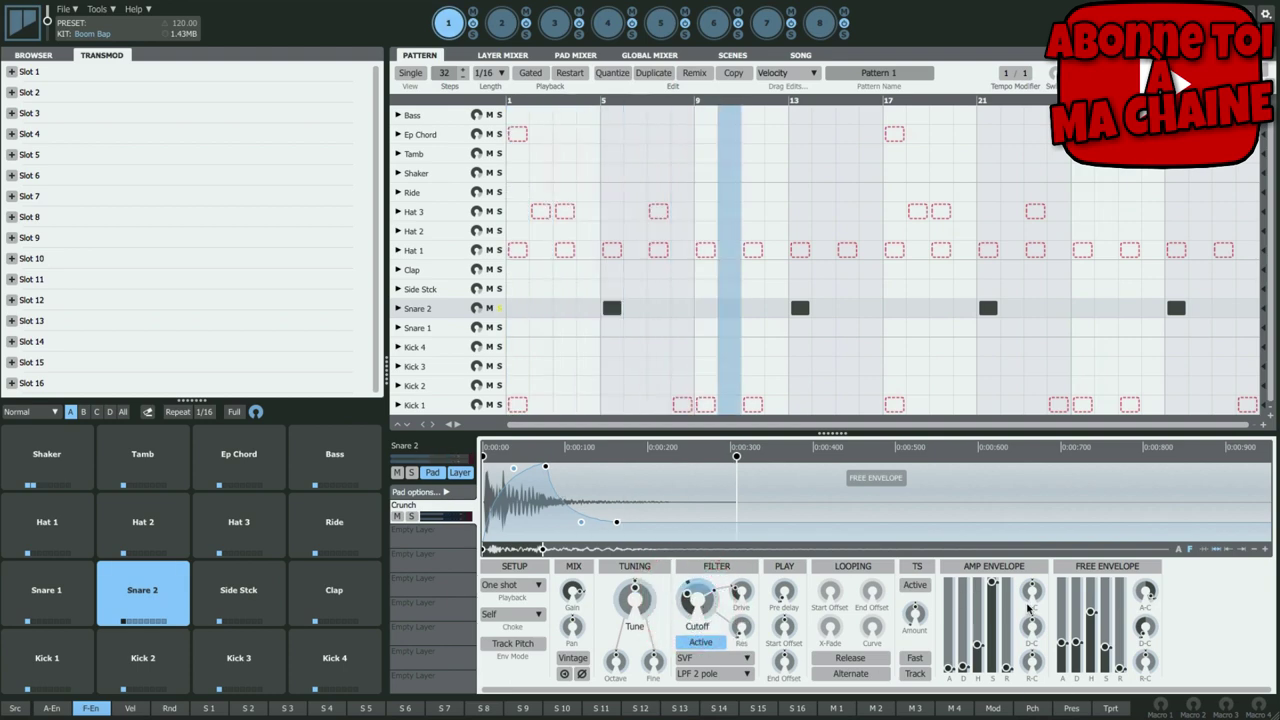
# - Reshape the Free Envelope driving the cutoff, with a short attack, a medium sustain and an outward-bulging decay curve
pyautogui.moveTo(1057, 646); pyautogui.dragTo(1108, 624)
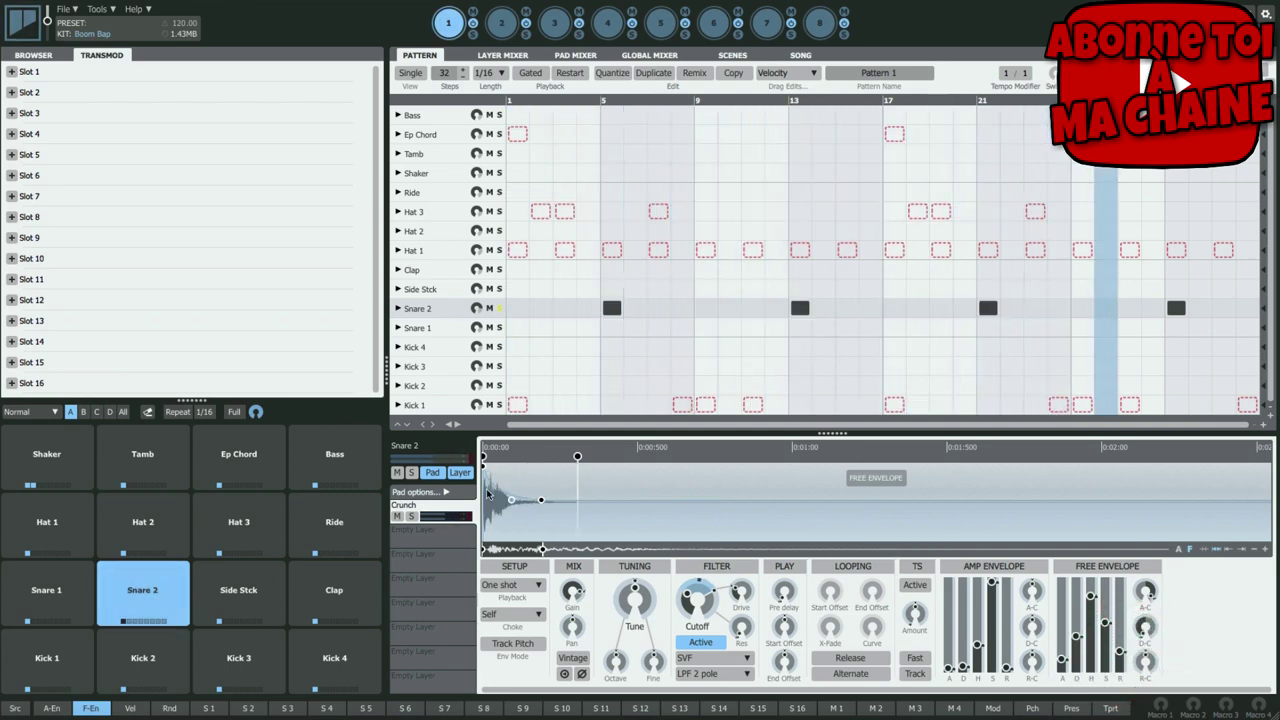
pyautogui.moveTo(486, 476); pyautogui.dragTo(491, 465)
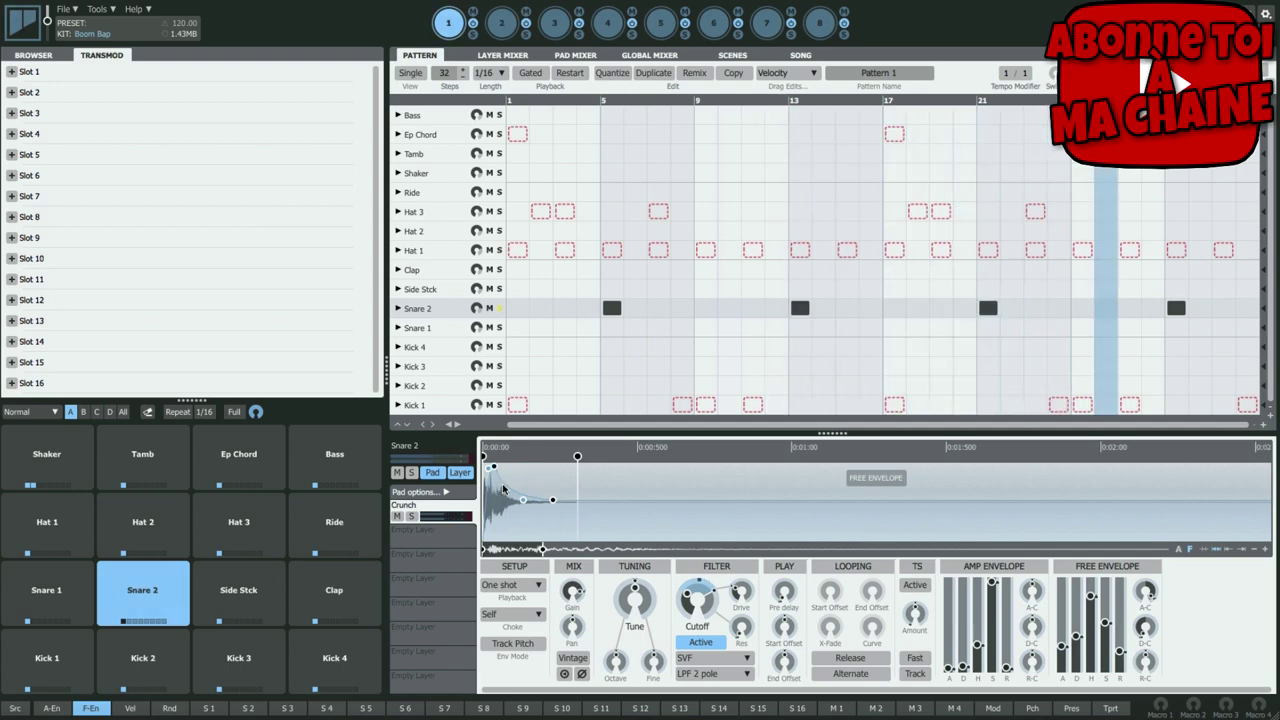
pyautogui.moveTo(522, 499); pyautogui.dragTo(523, 480)
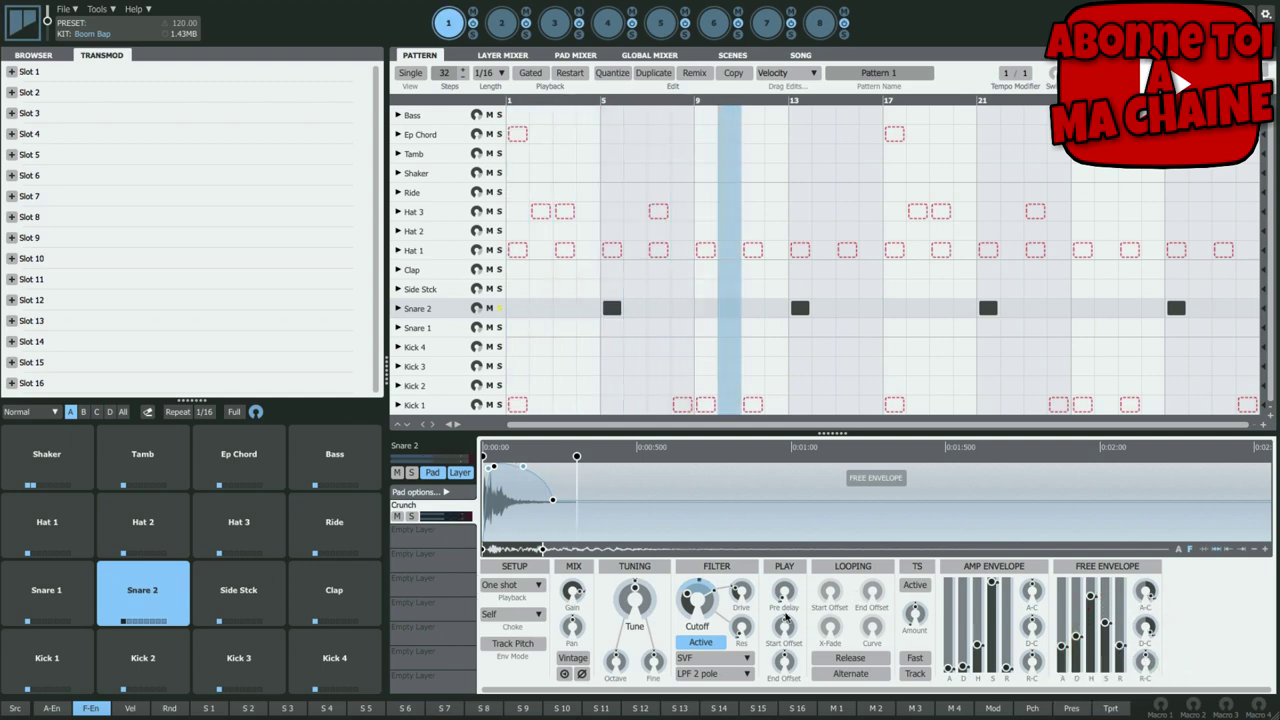
# - Modulate the filter's resonance and drive with the Free Envelope, and select the Amp Envelope as modulation source
pyautogui.moveTo(744, 633)
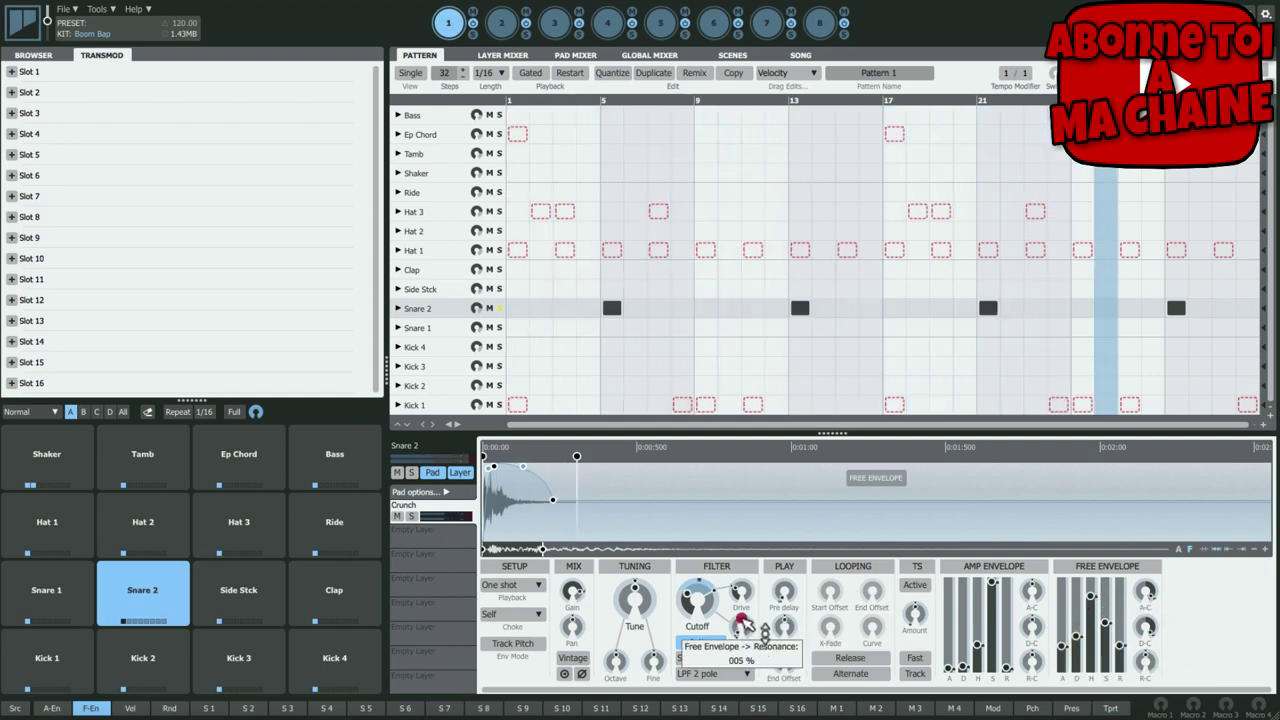
pyautogui.moveTo(748, 597)
pyautogui.mouseDown()
pyautogui.moveTo(748, 582)
pyautogui.moveTo(741, 624)
pyautogui.moveTo(749, 486)
pyautogui.moveTo(757, 583)
pyautogui.moveTo(736, 606)
pyautogui.moveTo(760, 580)
pyautogui.moveTo(736, 598)
pyautogui.mouseUp()
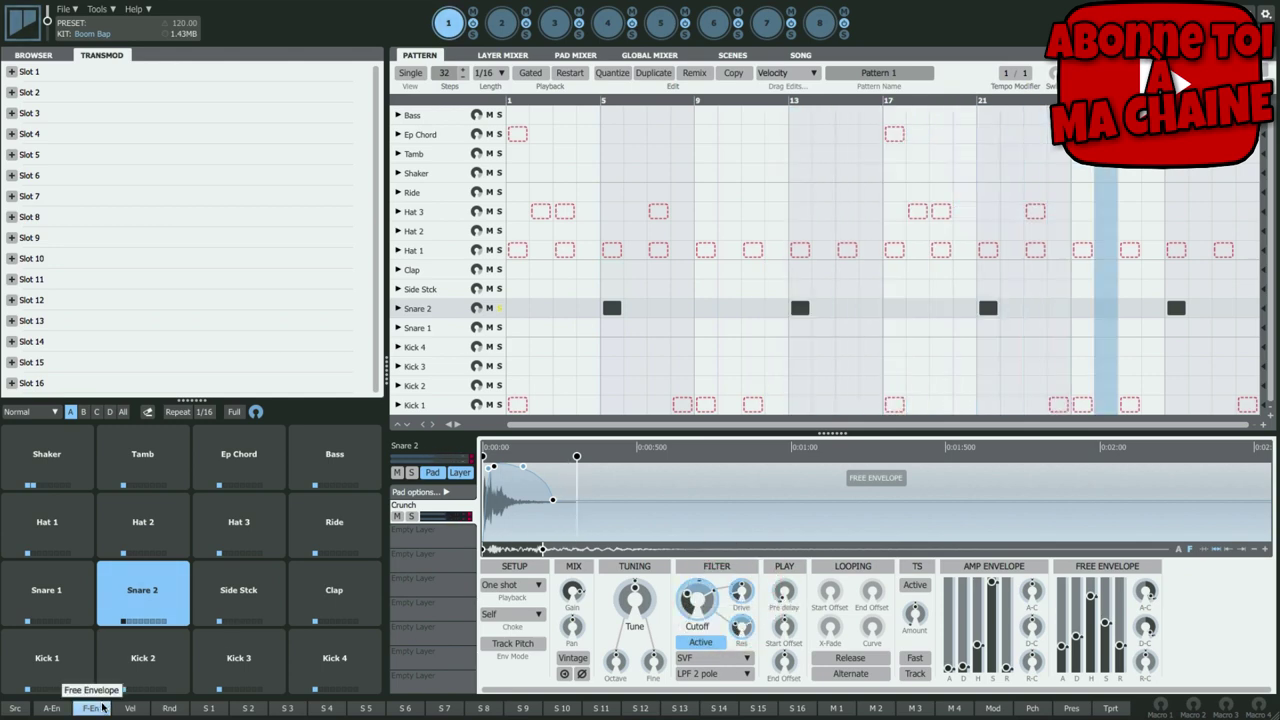
pyautogui.click(50, 708)
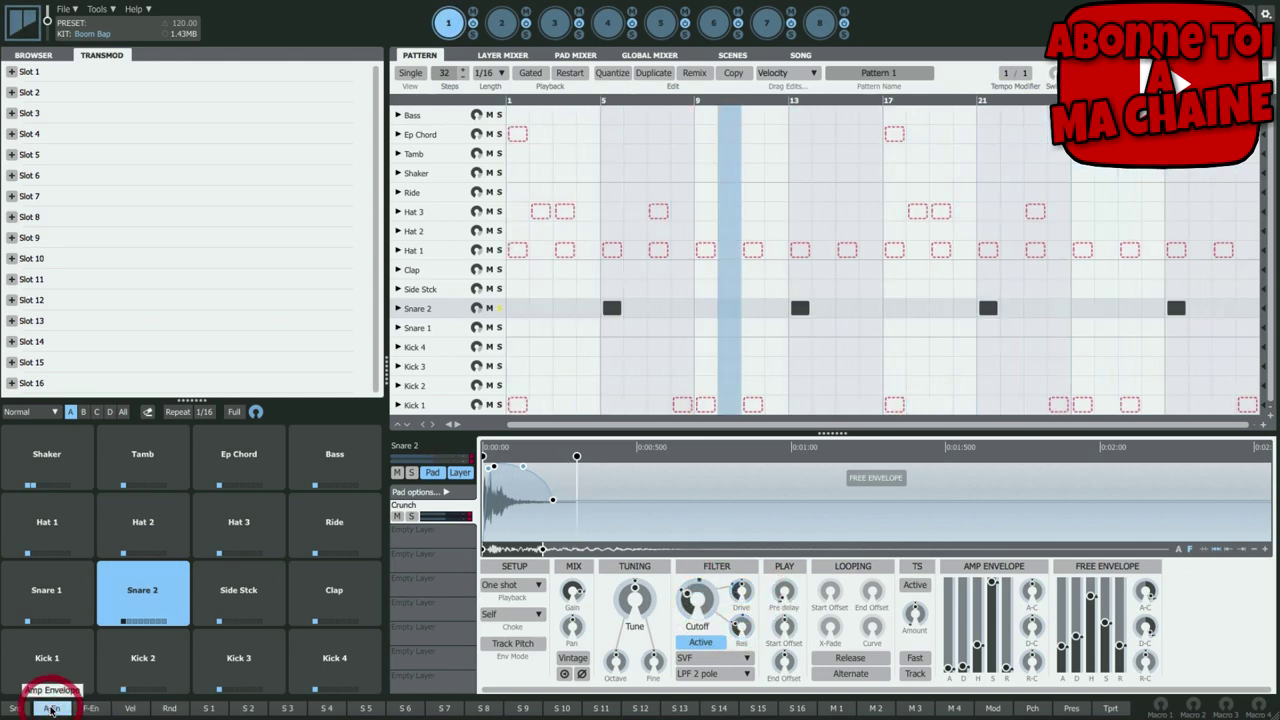
# - Show only the Amp Envelope over Snare 2's waveform and let it modulate the pan across a wide range between both sides
pyautogui.click(1177, 549)
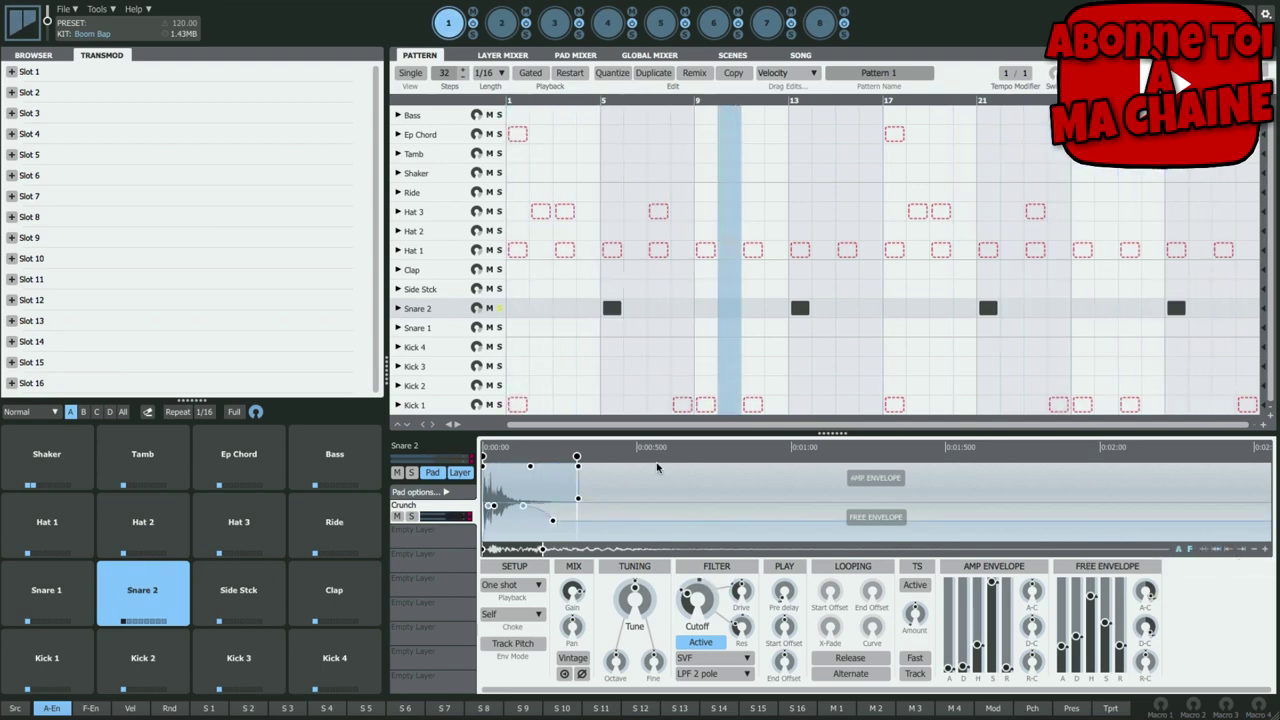
pyautogui.click(1191, 551)
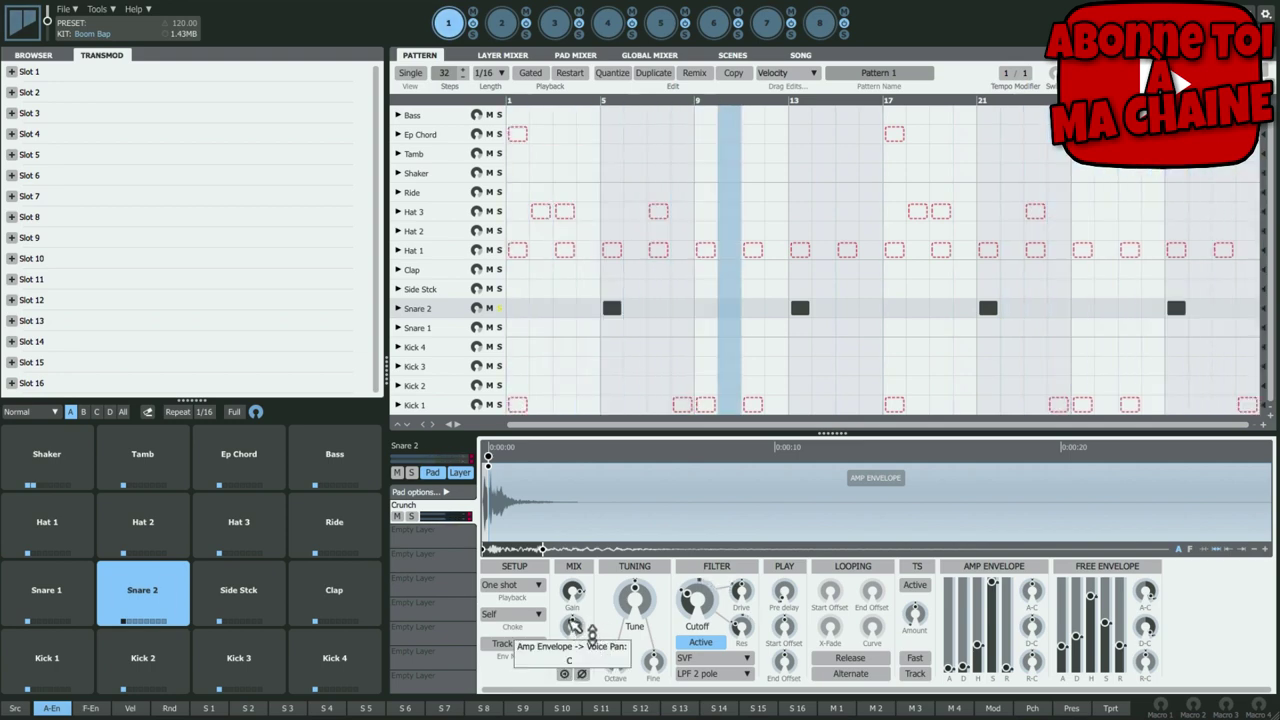
pyautogui.moveTo(593, 633); pyautogui.dragTo(588, 645)
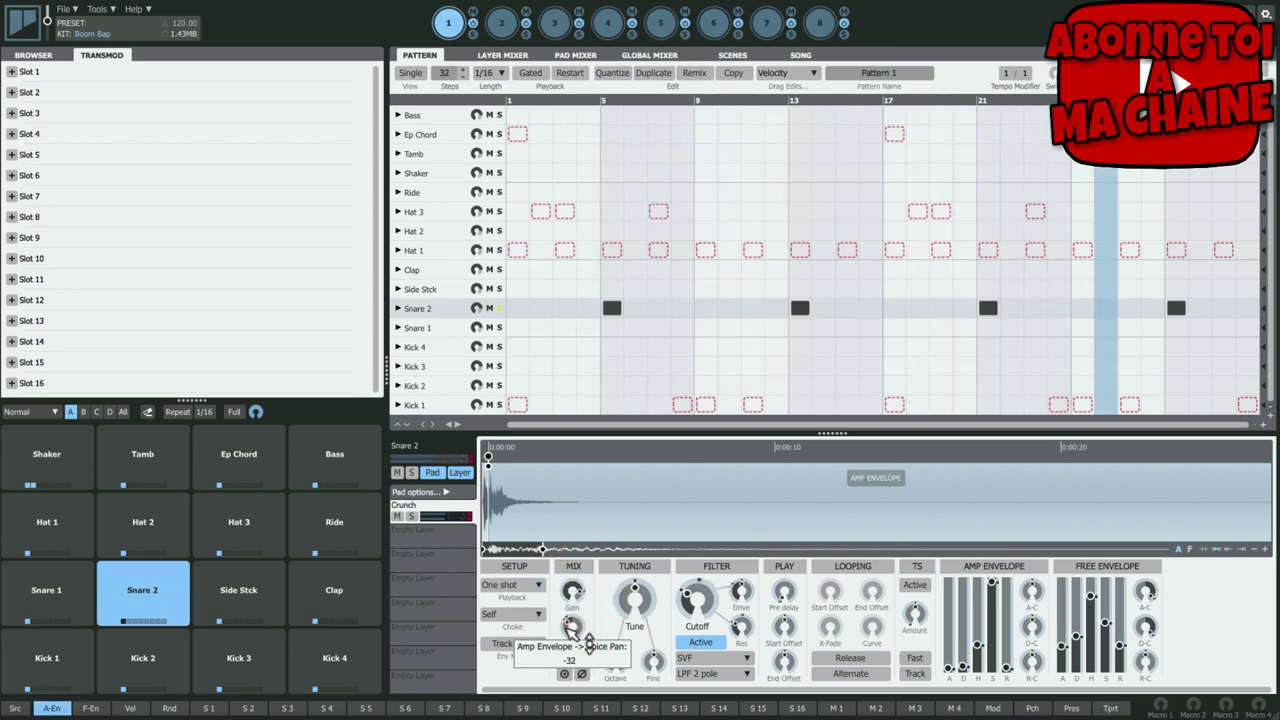
pyautogui.moveTo(566, 628); pyautogui.dragTo(570, 550)
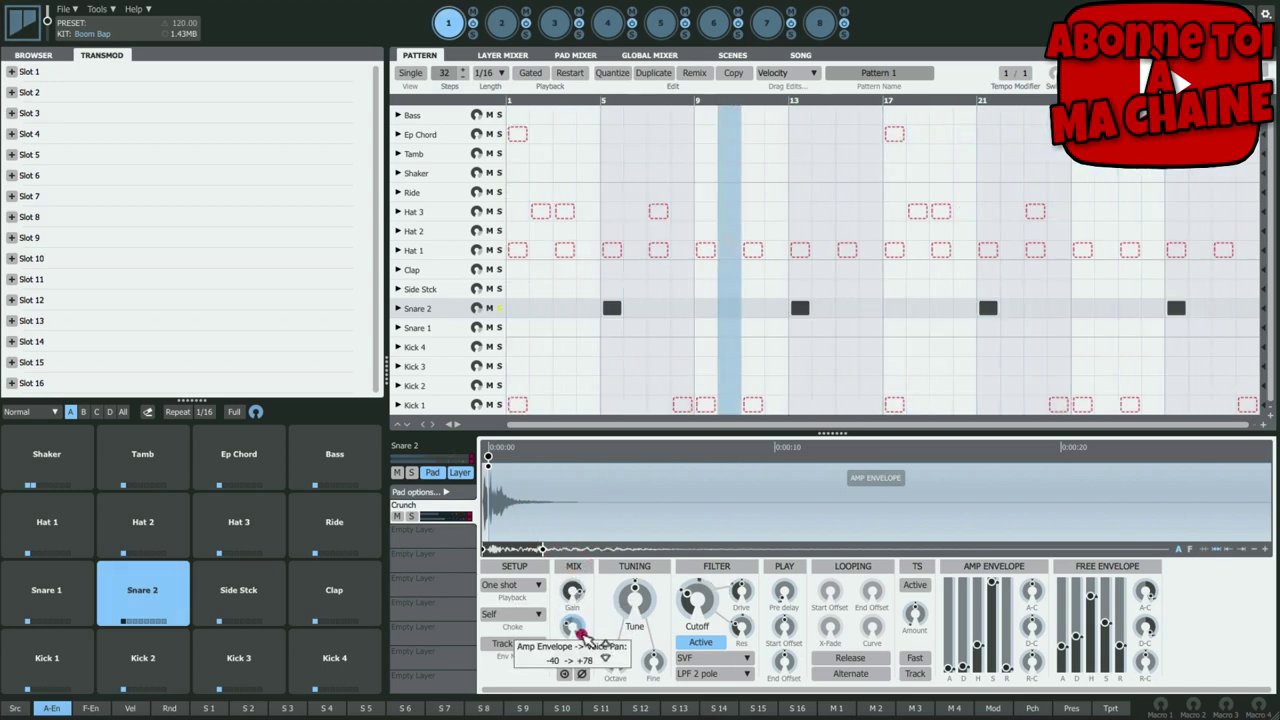
pyautogui.moveTo(605, 658); pyautogui.dragTo(587, 656)
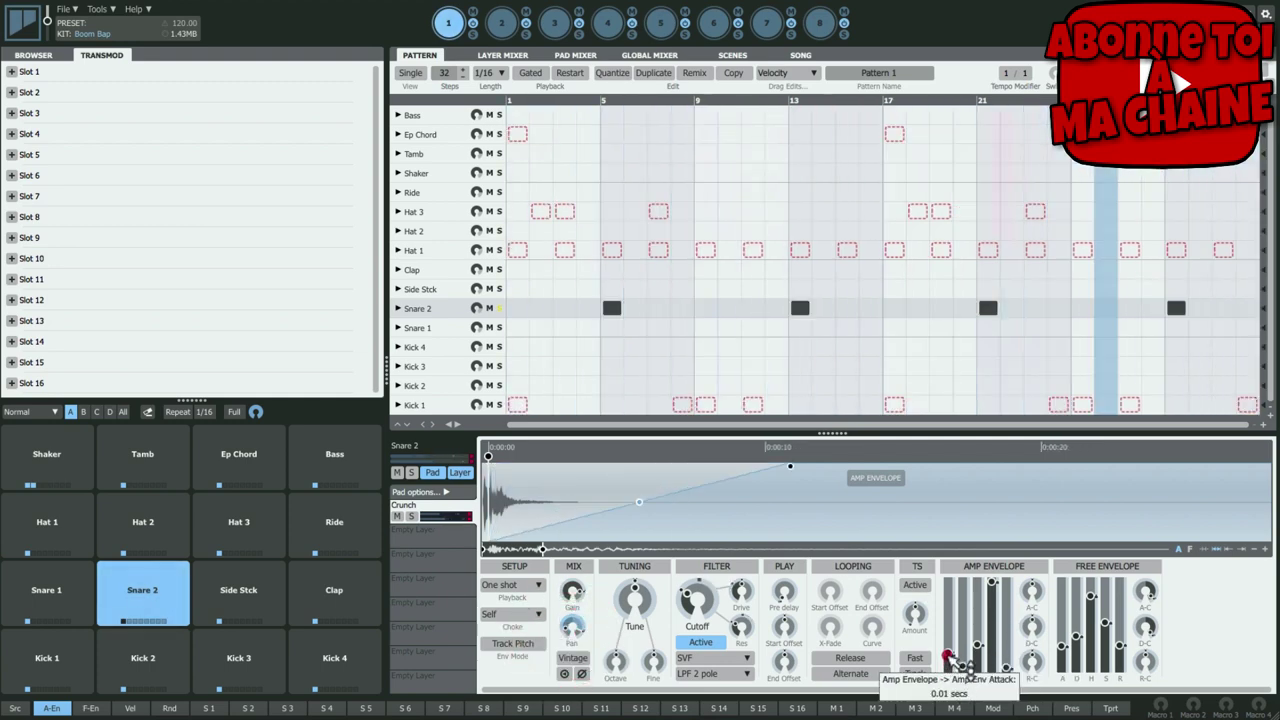
# - Shape the Amp Envelope with a 0.01 sec attack, a 0.09 sec decay and 0% sustain, bending the decay inward
pyautogui.moveTo(965, 682)
pyautogui.mouseDown()
pyautogui.moveTo(990, 618)
pyautogui.moveTo(1012, 634)
pyautogui.mouseUp()
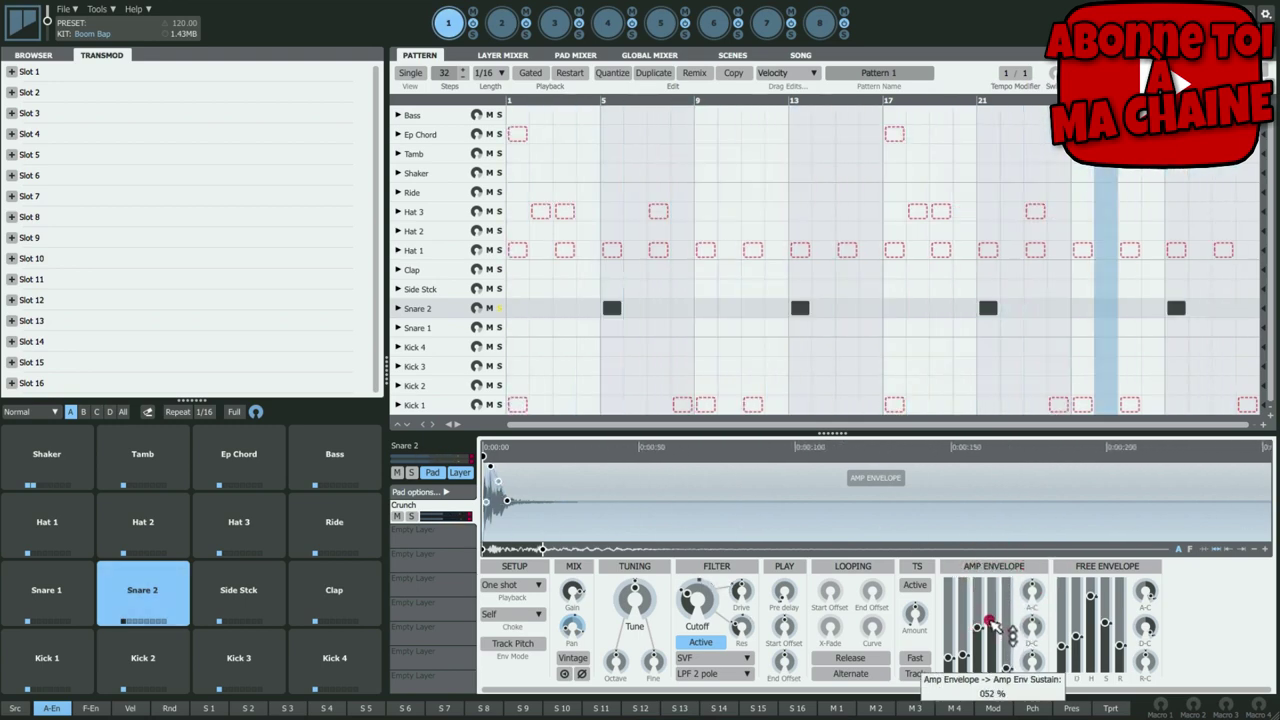
pyautogui.moveTo(1010, 632); pyautogui.dragTo(1012, 646)
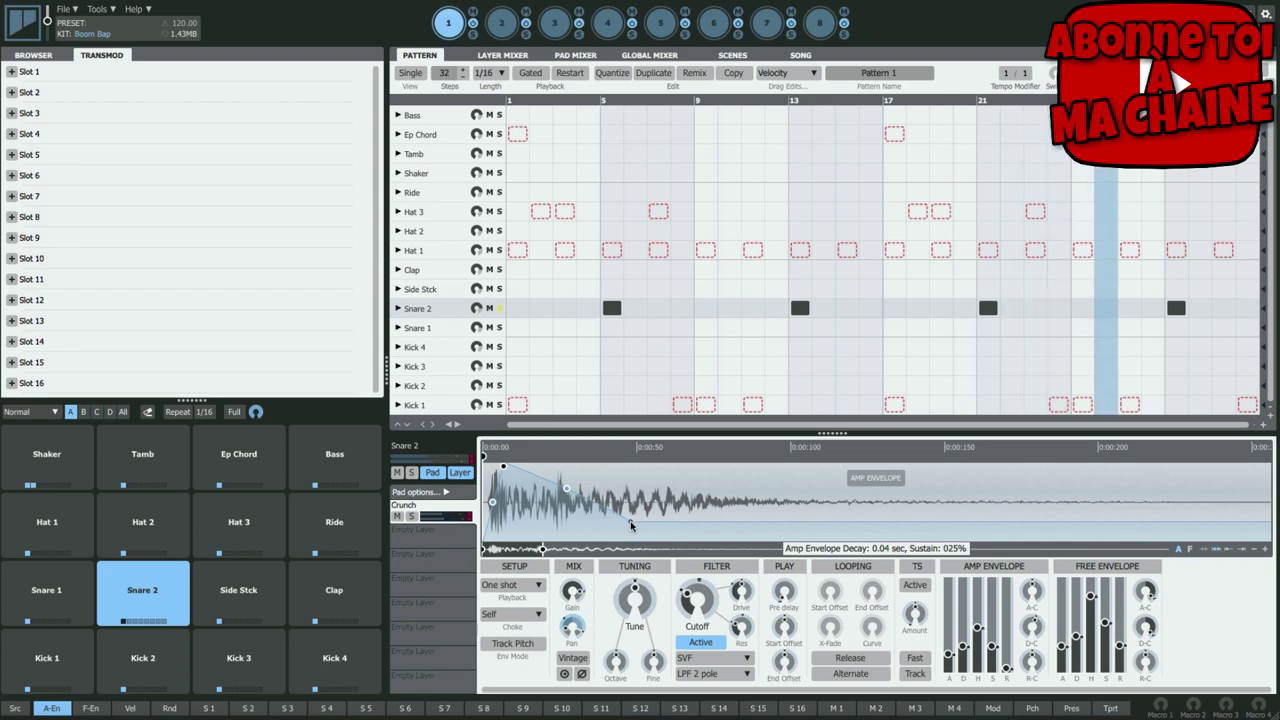
pyautogui.moveTo(631, 524); pyautogui.dragTo(762, 545)
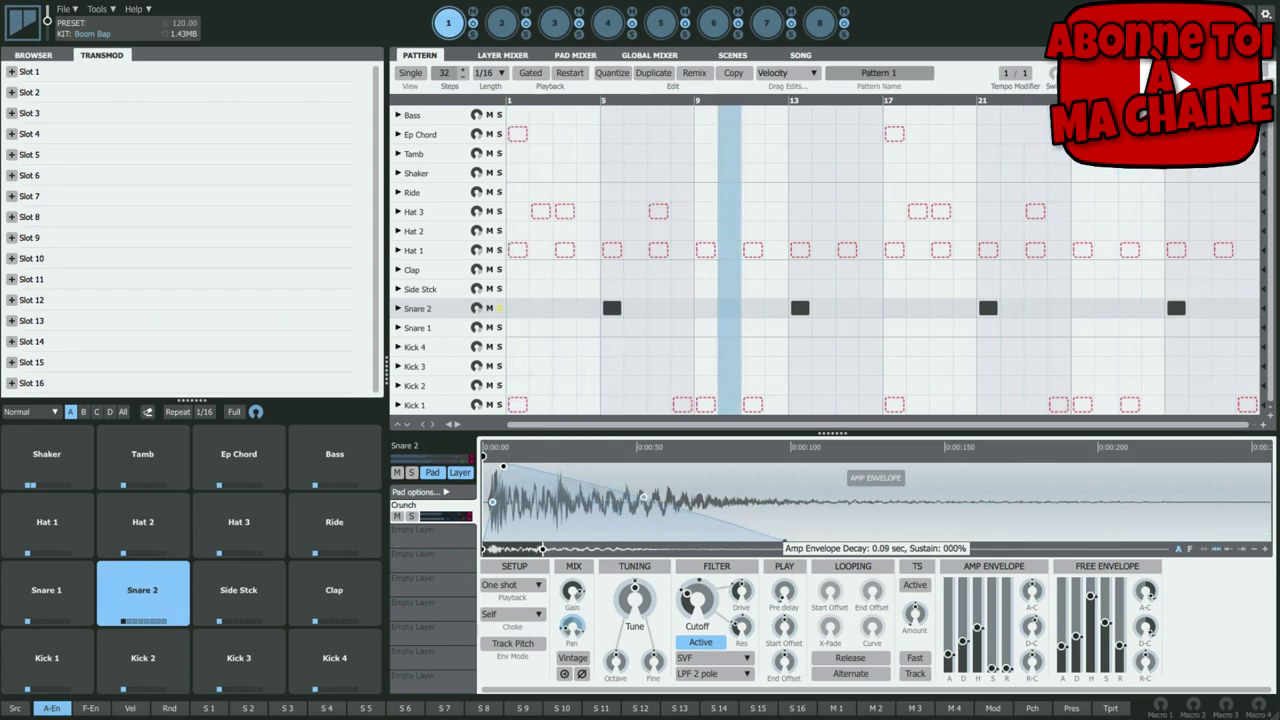
pyautogui.moveTo(643, 505)
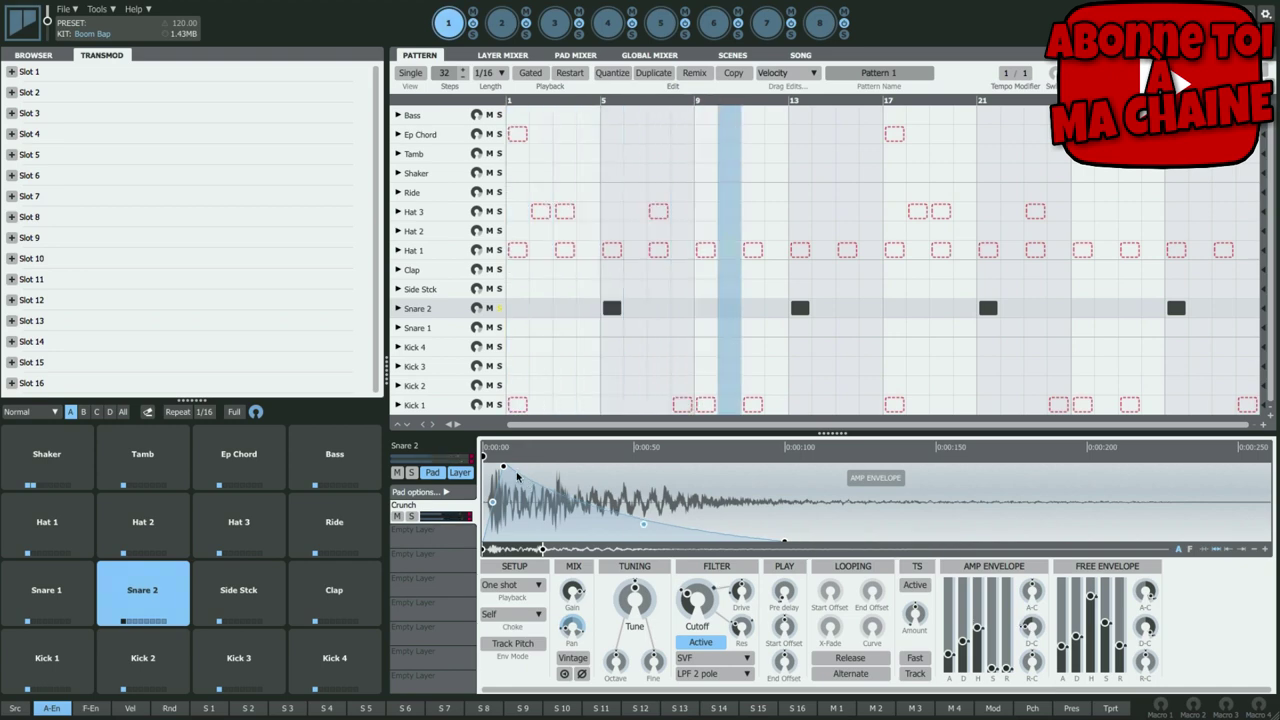
pyautogui.moveTo(503, 466); pyautogui.dragTo(515, 467)
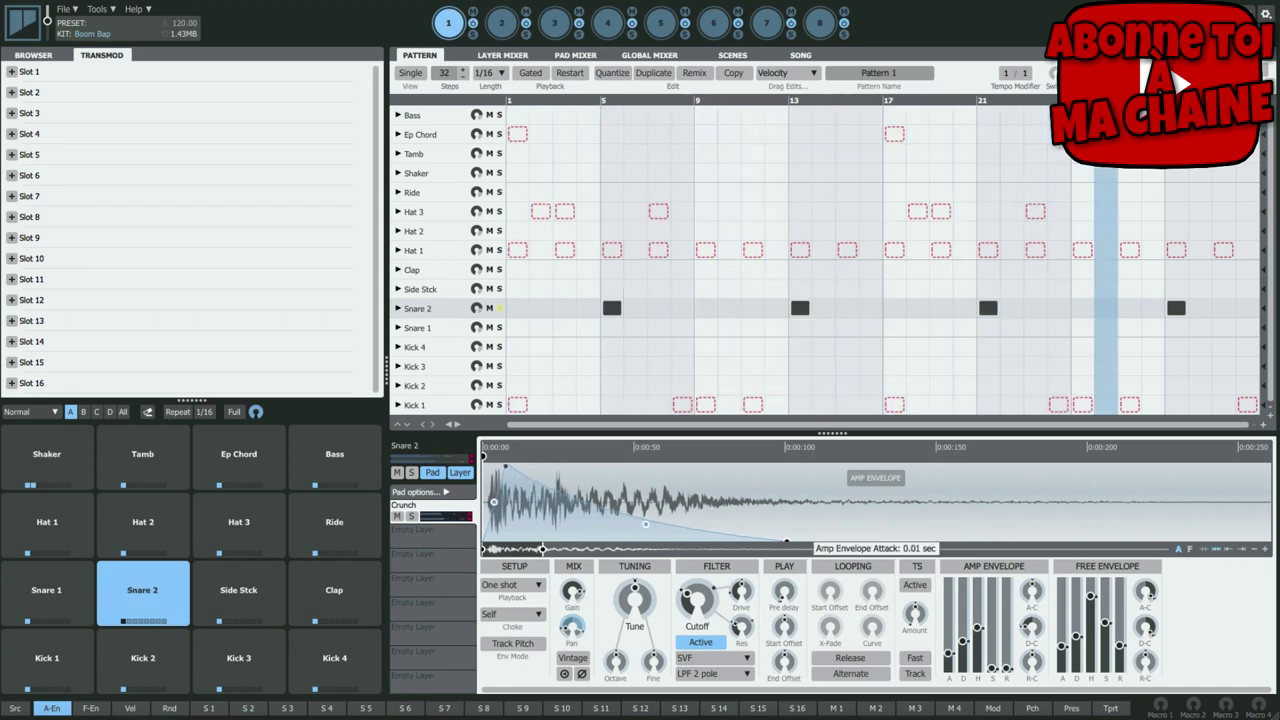
# - Set the Amp Envelope's decay curve to about +51% and its attack curve to about -26%
pyautogui.moveTo(657, 523); pyautogui.dragTo(655, 512)
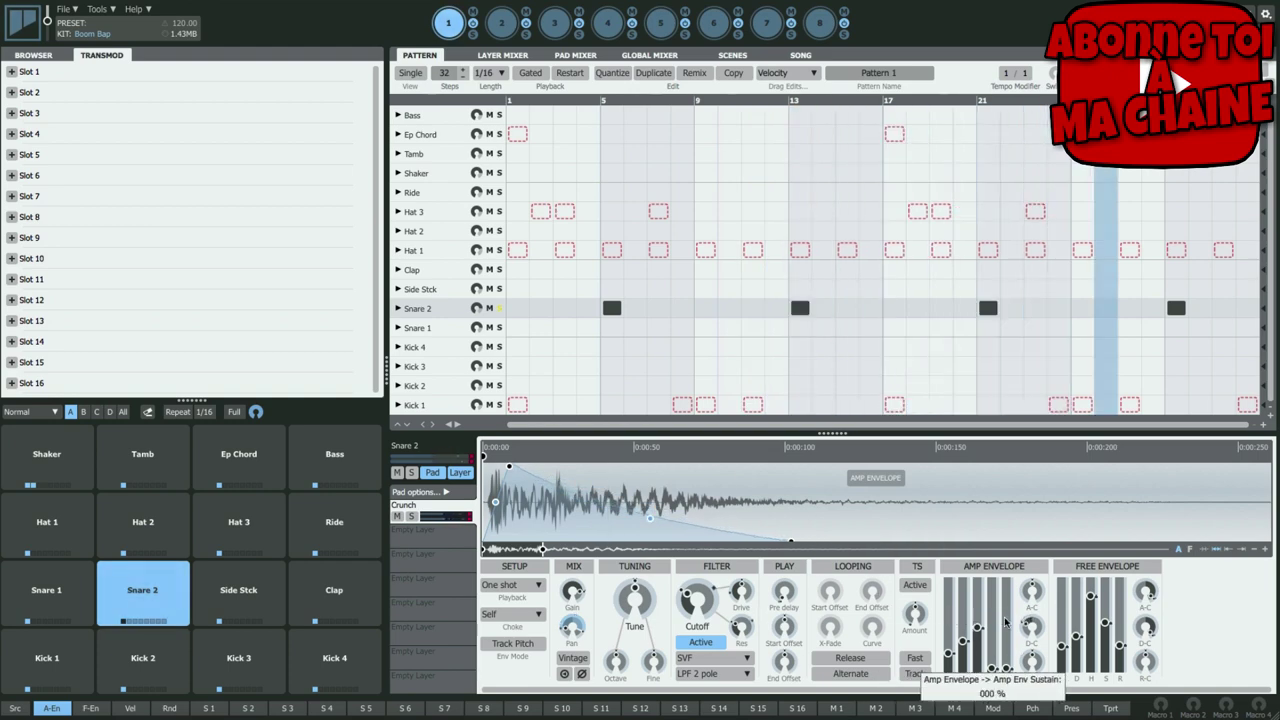
pyautogui.moveTo(1030, 627)
pyautogui.moveTo(1030, 627); pyautogui.dragTo(1044, 563)
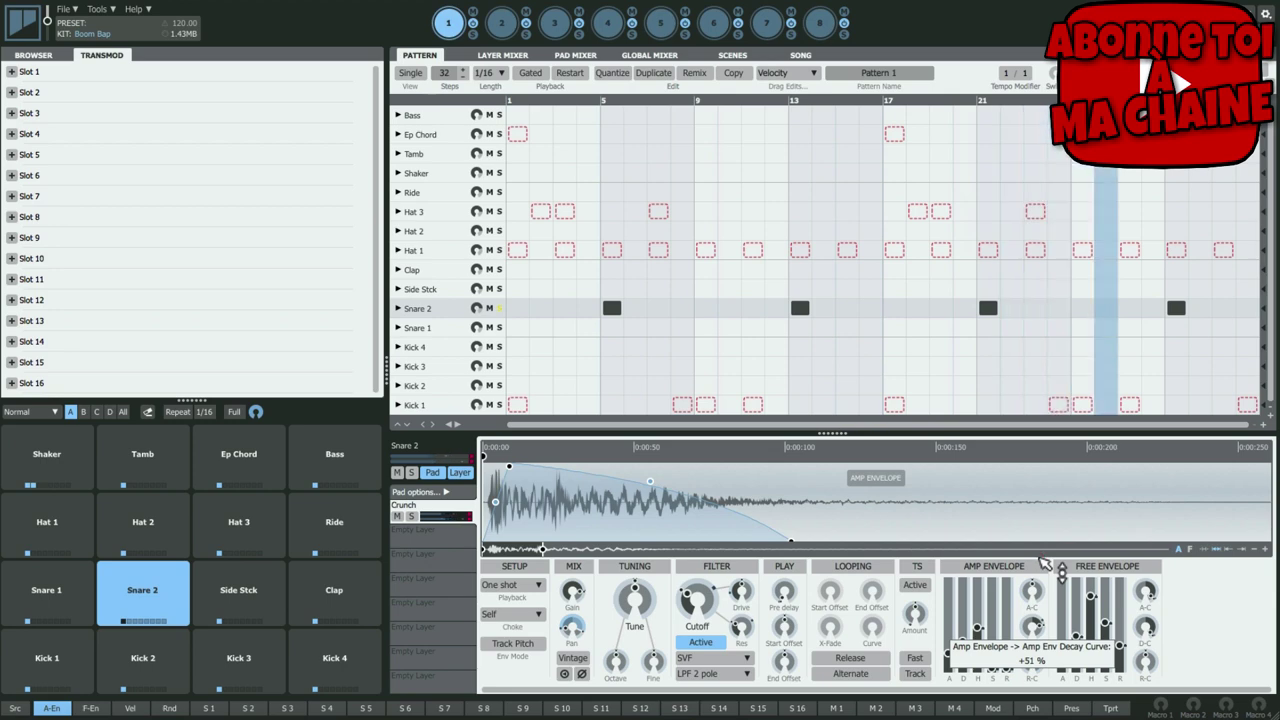
pyautogui.moveTo(1034, 590)
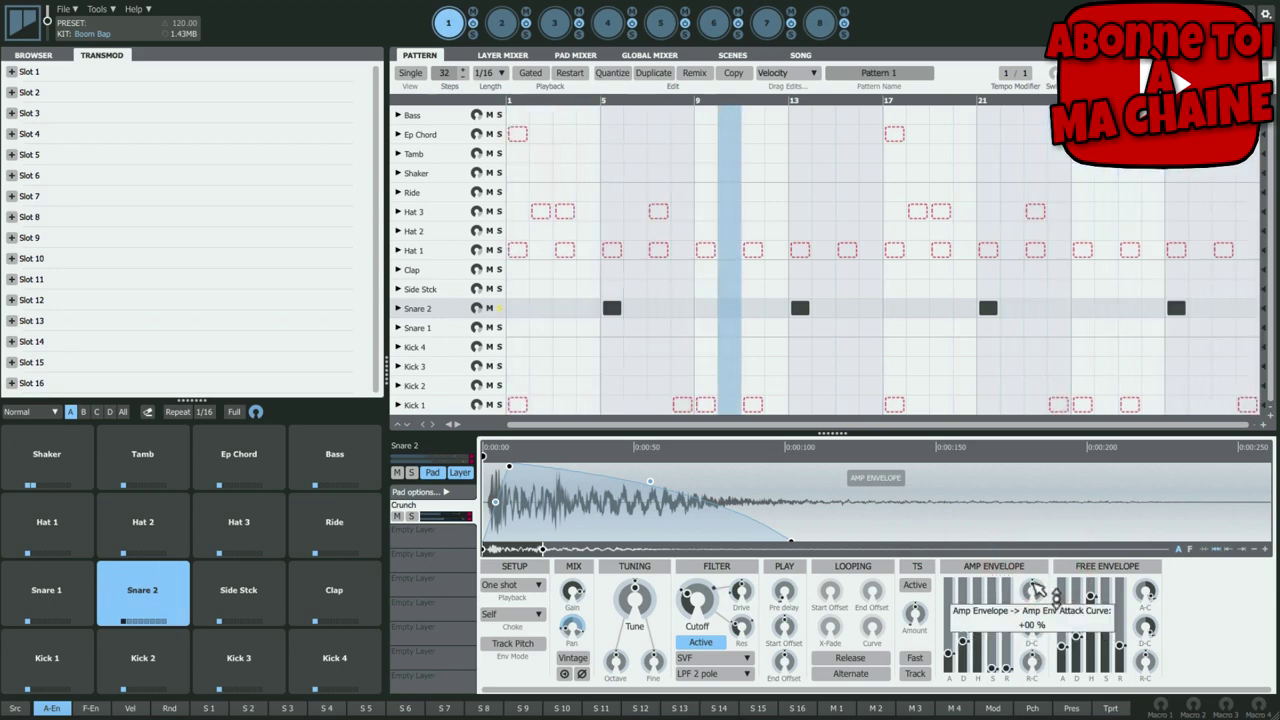
pyautogui.moveTo(1036, 589); pyautogui.dragTo(1040, 609)
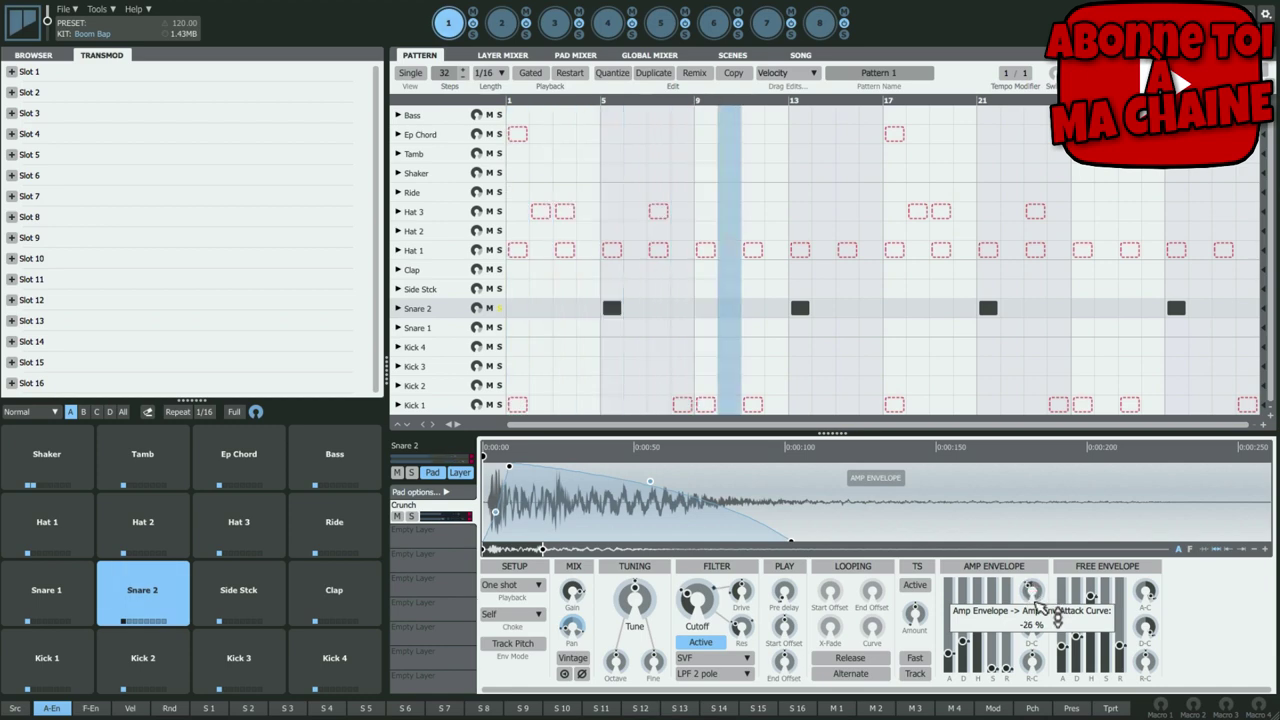
# - Lengthen the Amp Envelope's attack to about 0.03 secs and readjust its modulation range on the pan
pyautogui.moveTo(790, 543)
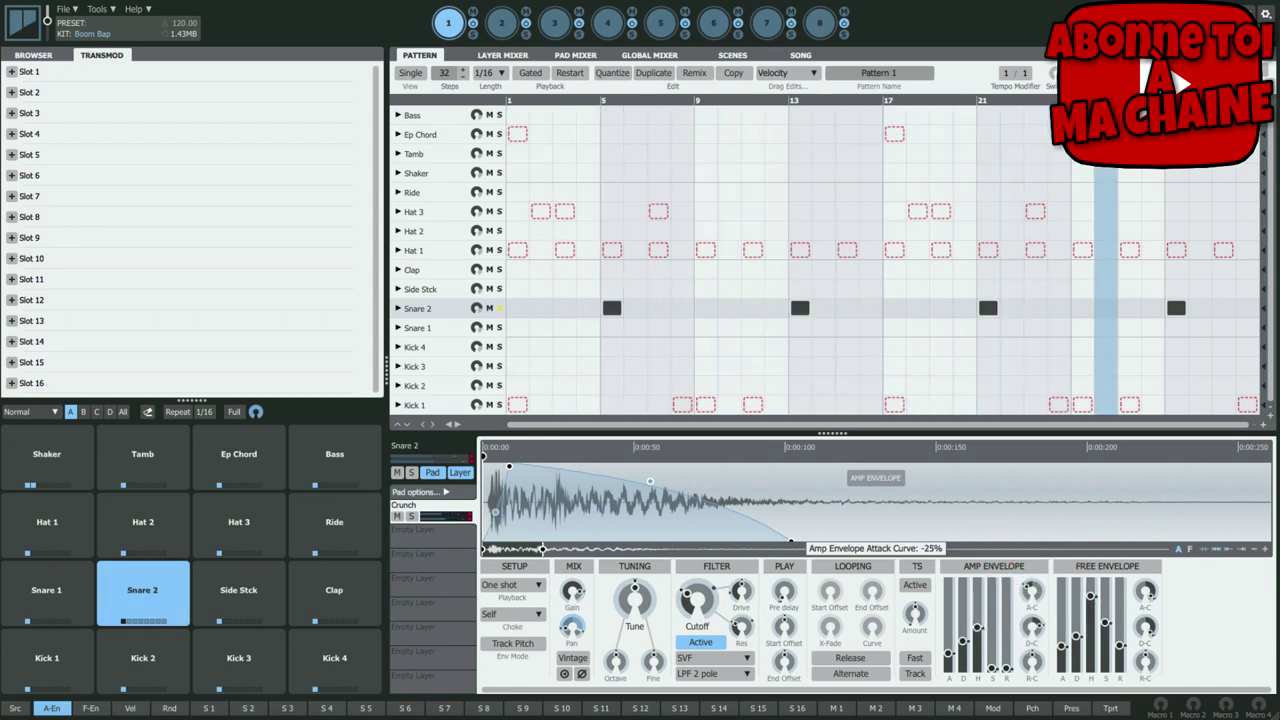
pyautogui.moveTo(948, 660); pyautogui.dragTo(948, 650)
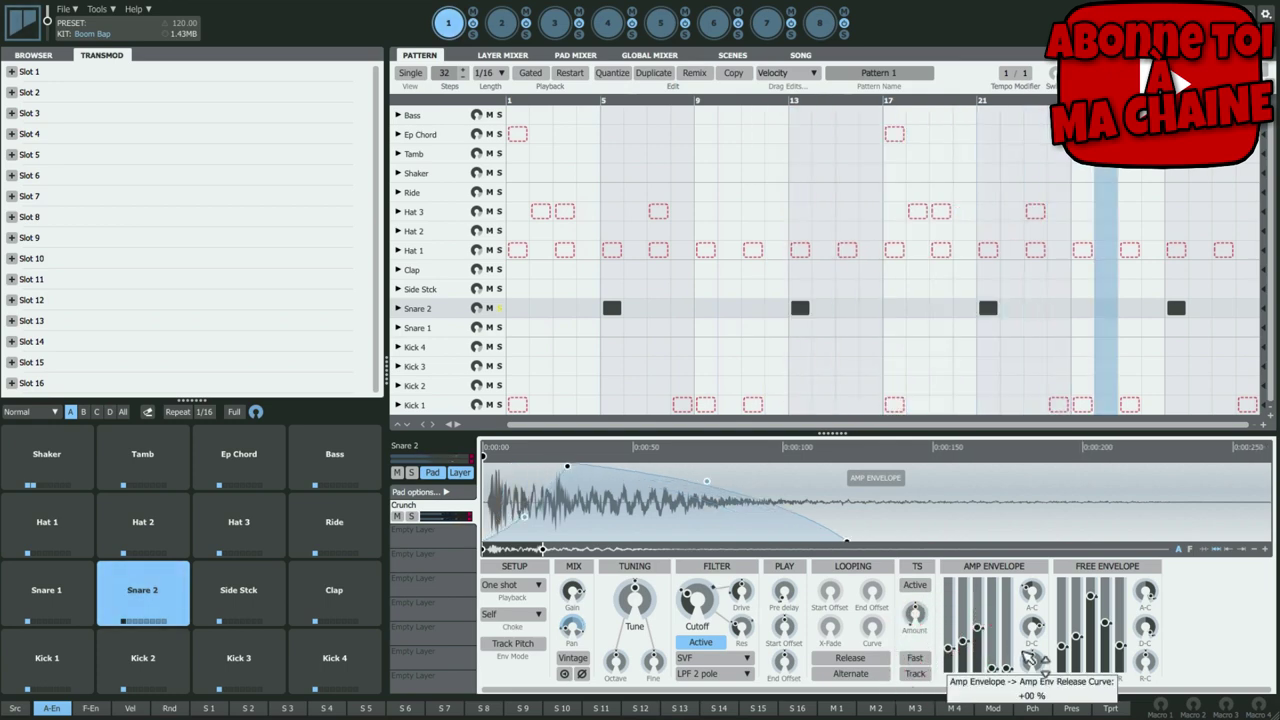
pyautogui.moveTo(1037, 665)
pyautogui.mouseDown()
pyautogui.moveTo(1040, 648)
pyautogui.moveTo(1058, 688)
pyautogui.moveTo(1023, 666)
pyautogui.mouseUp()
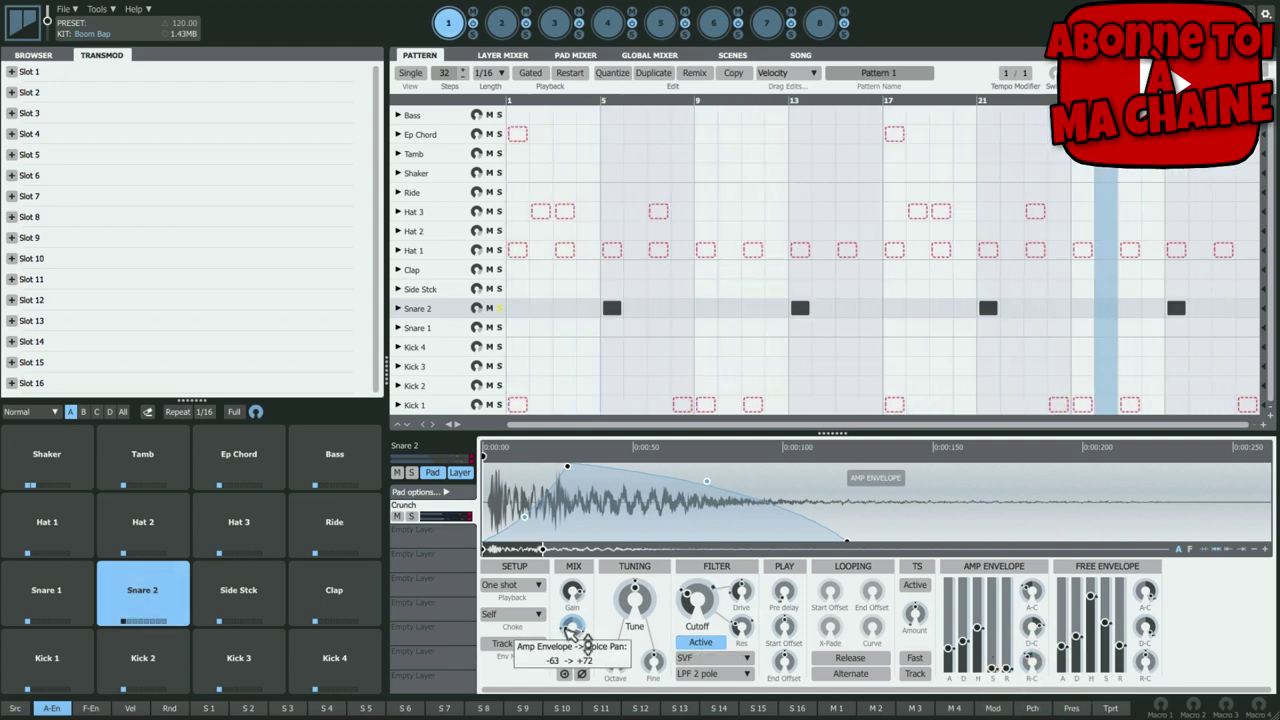
pyautogui.moveTo(588, 648)
pyautogui.mouseDown()
pyautogui.moveTo(593, 664)
pyautogui.moveTo(572, 630)
pyautogui.mouseUp()
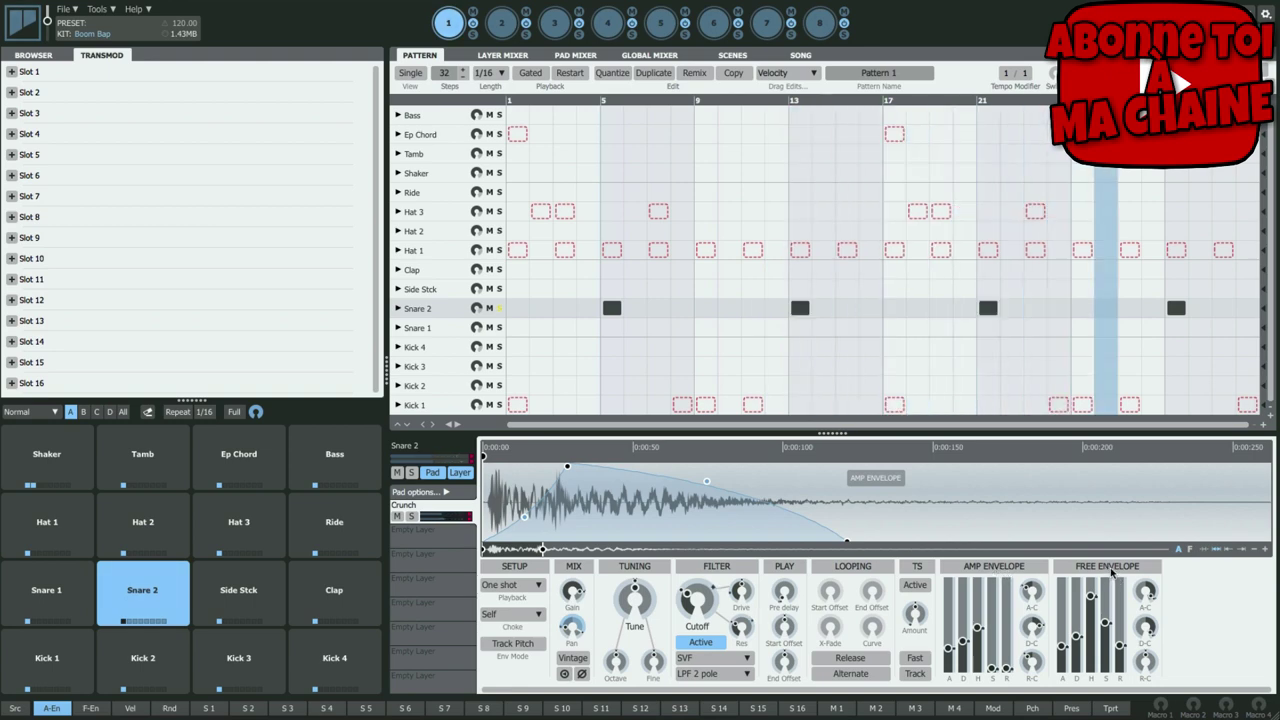
# - Select the Free Envelope as modulation source, show it over the waveform and lengthen its decay to about 0.45 secs
pyautogui.click(91, 708)
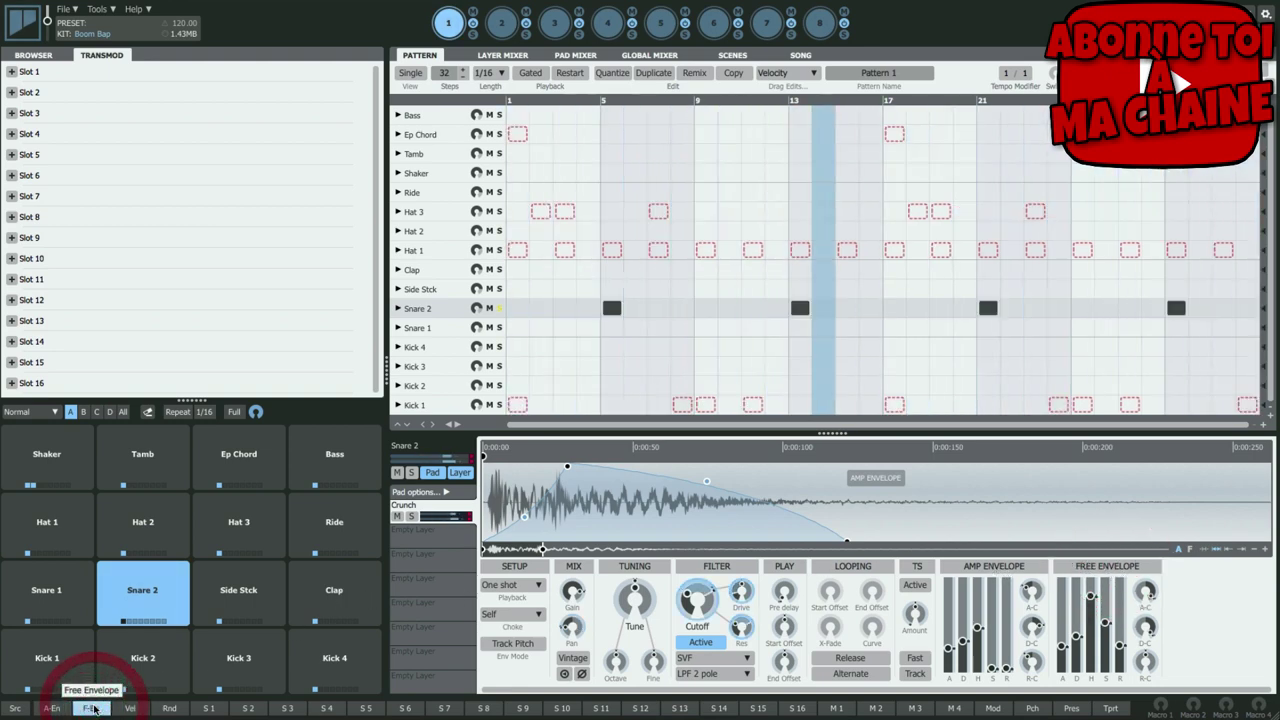
pyautogui.click(1191, 552)
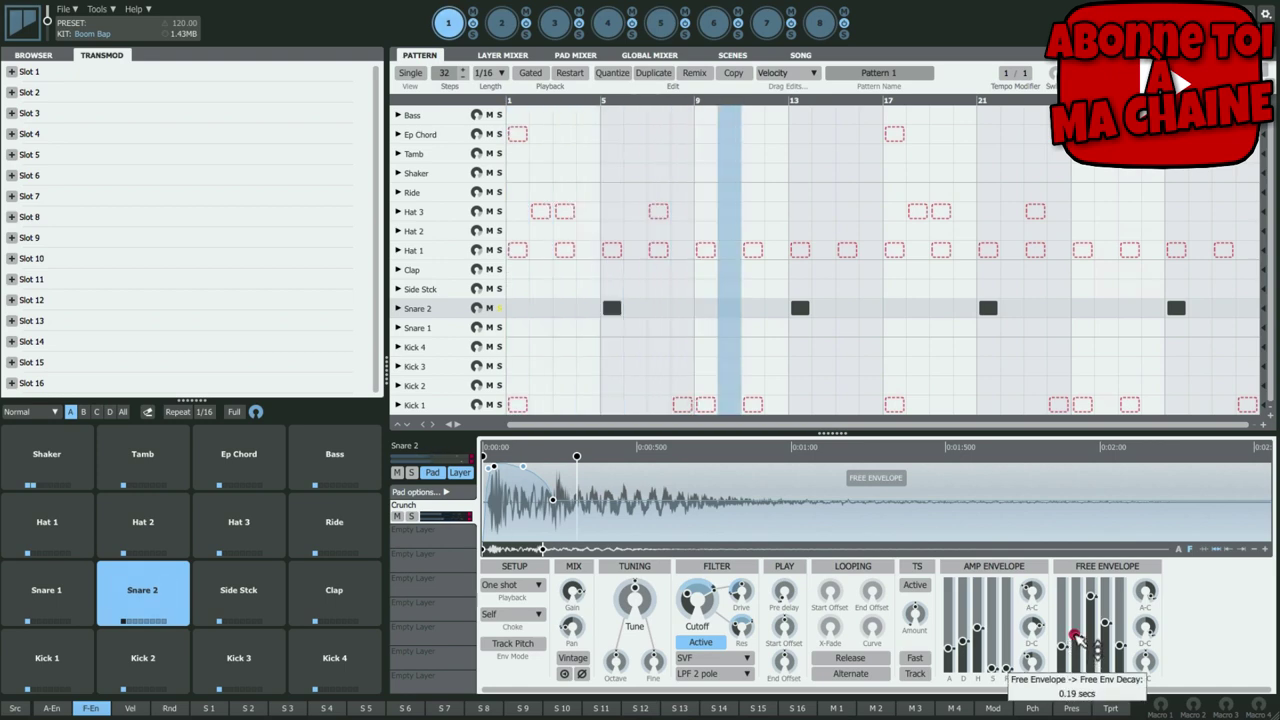
pyautogui.moveTo(1073, 637); pyautogui.dragTo(1076, 628)
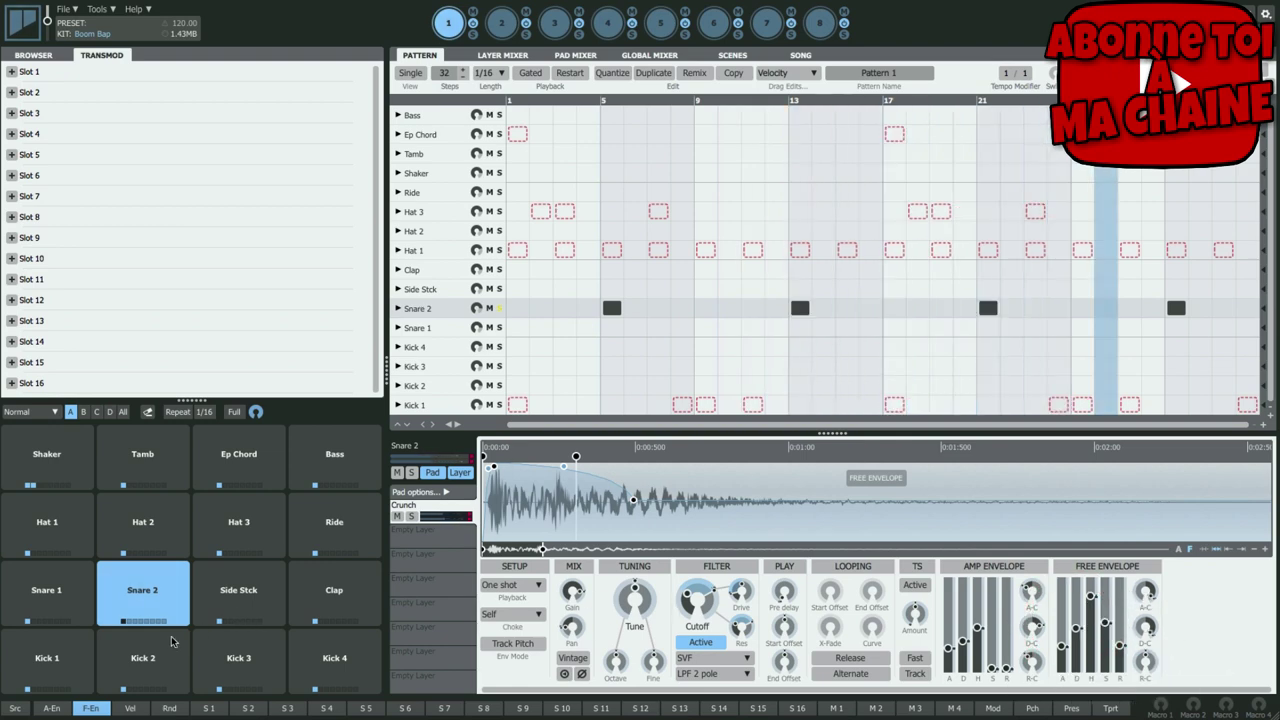
# - Select the Amp Envelope as modulation source again, show only it over the waveform and bend its attack curve outward
pyautogui.click(55, 708)
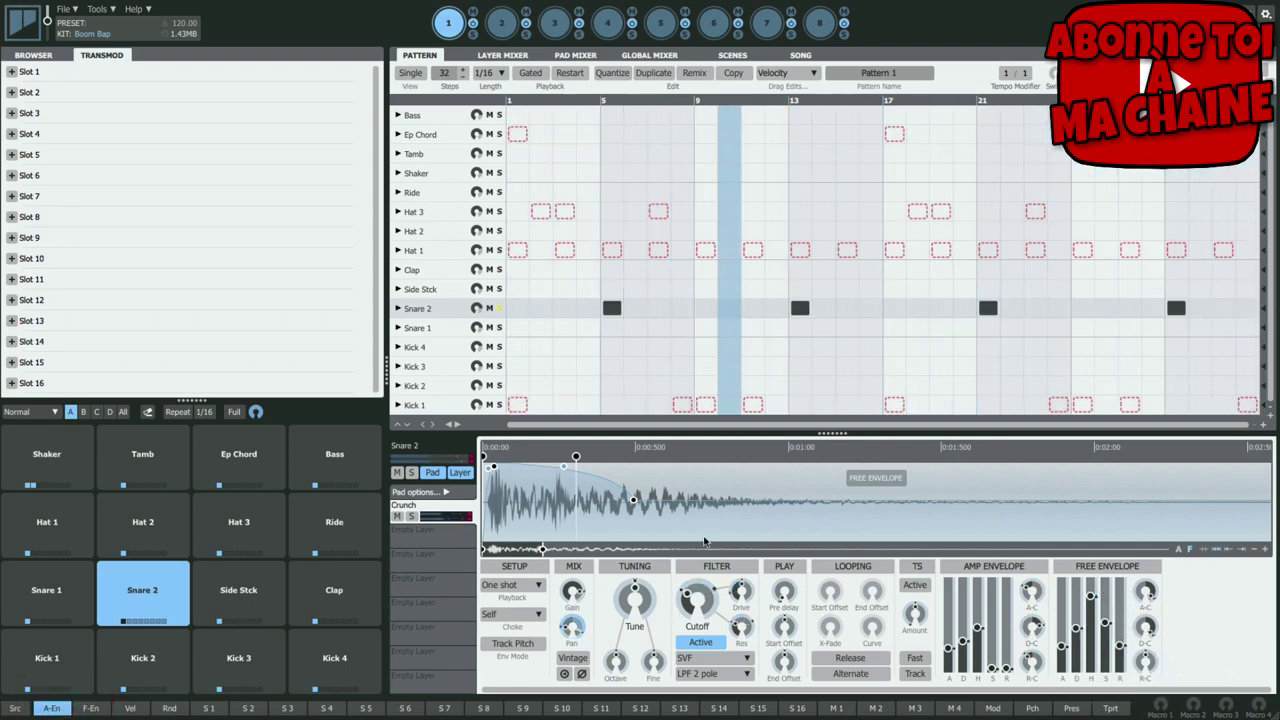
pyautogui.click(1190, 549)
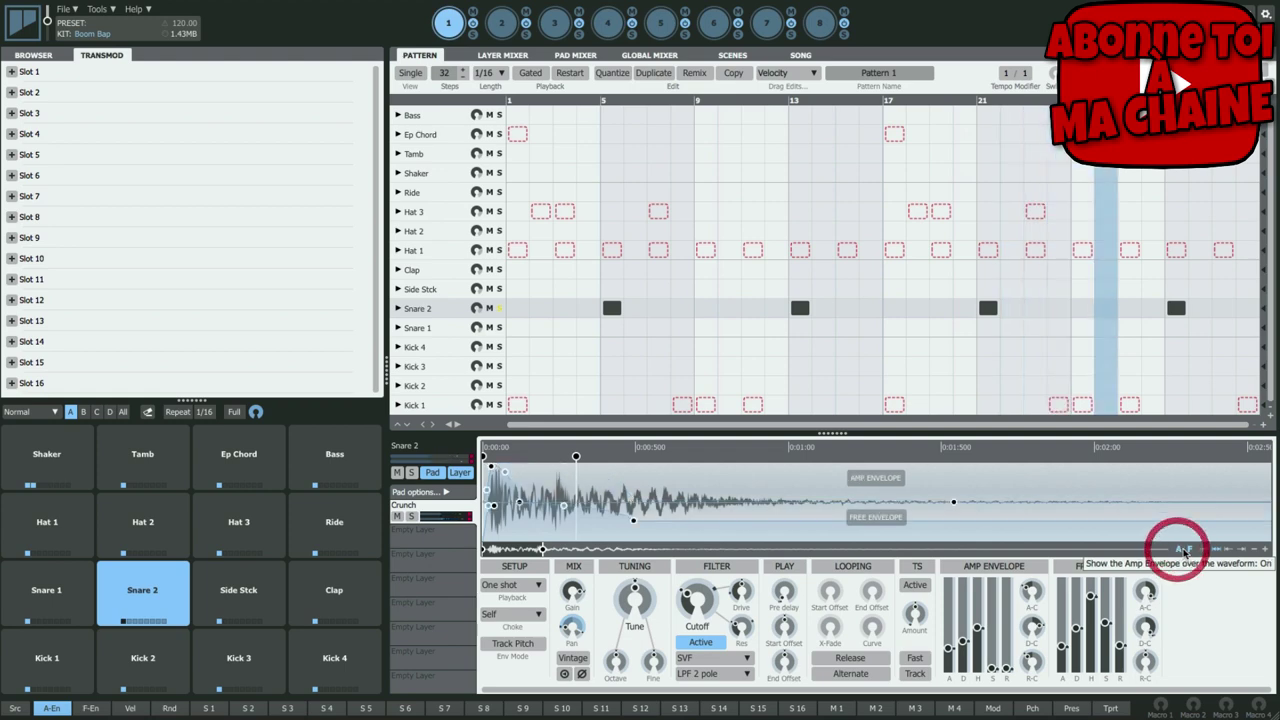
pyautogui.click(1190, 549)
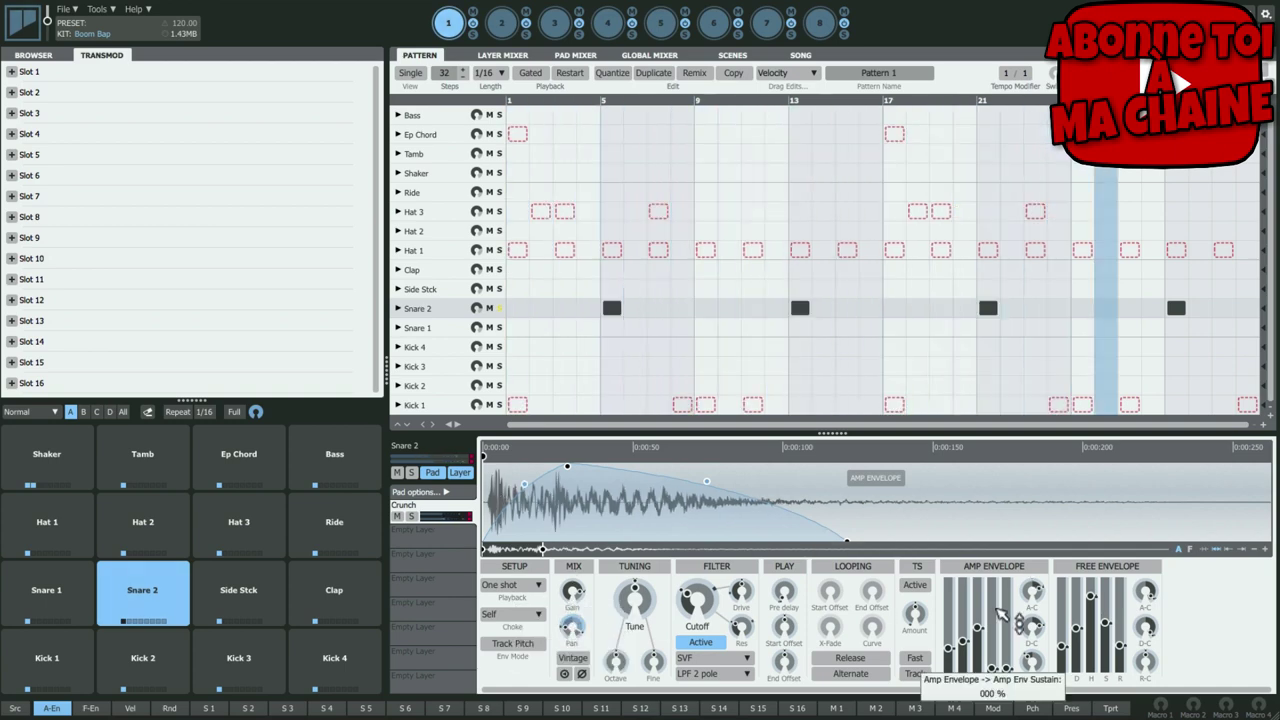
pyautogui.moveTo(1148, 595)
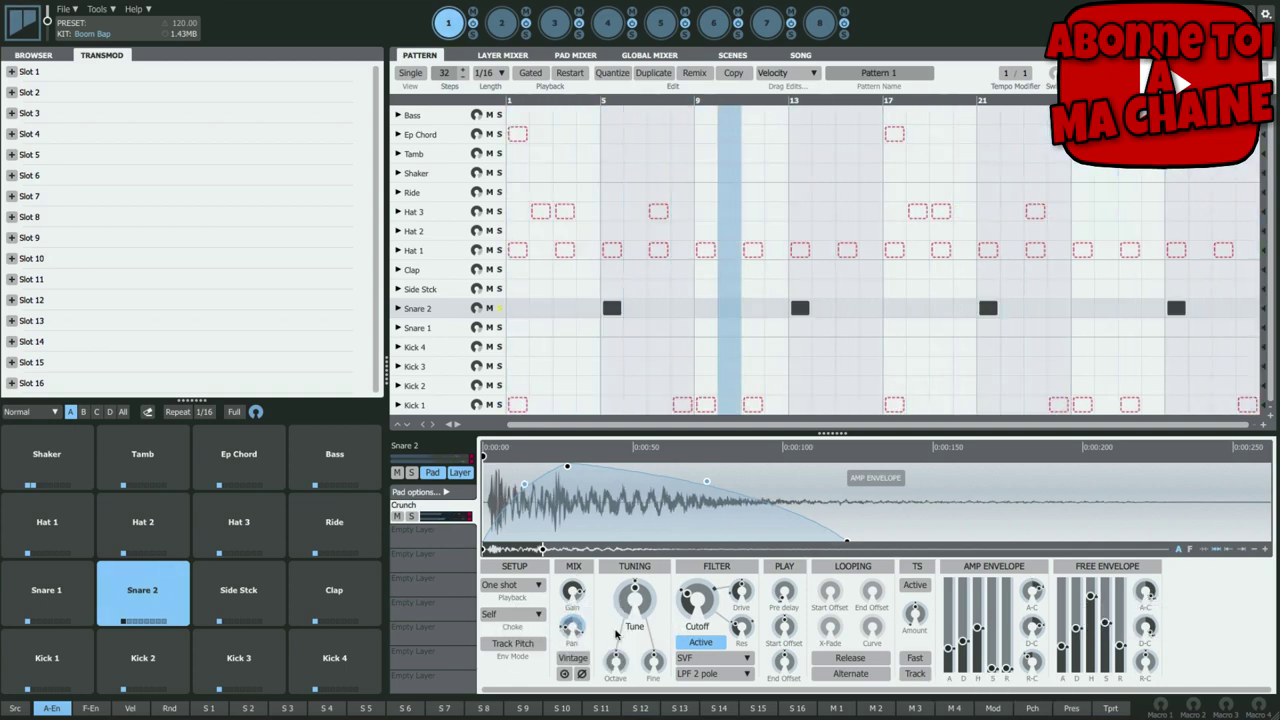
pyautogui.moveTo(575, 630)
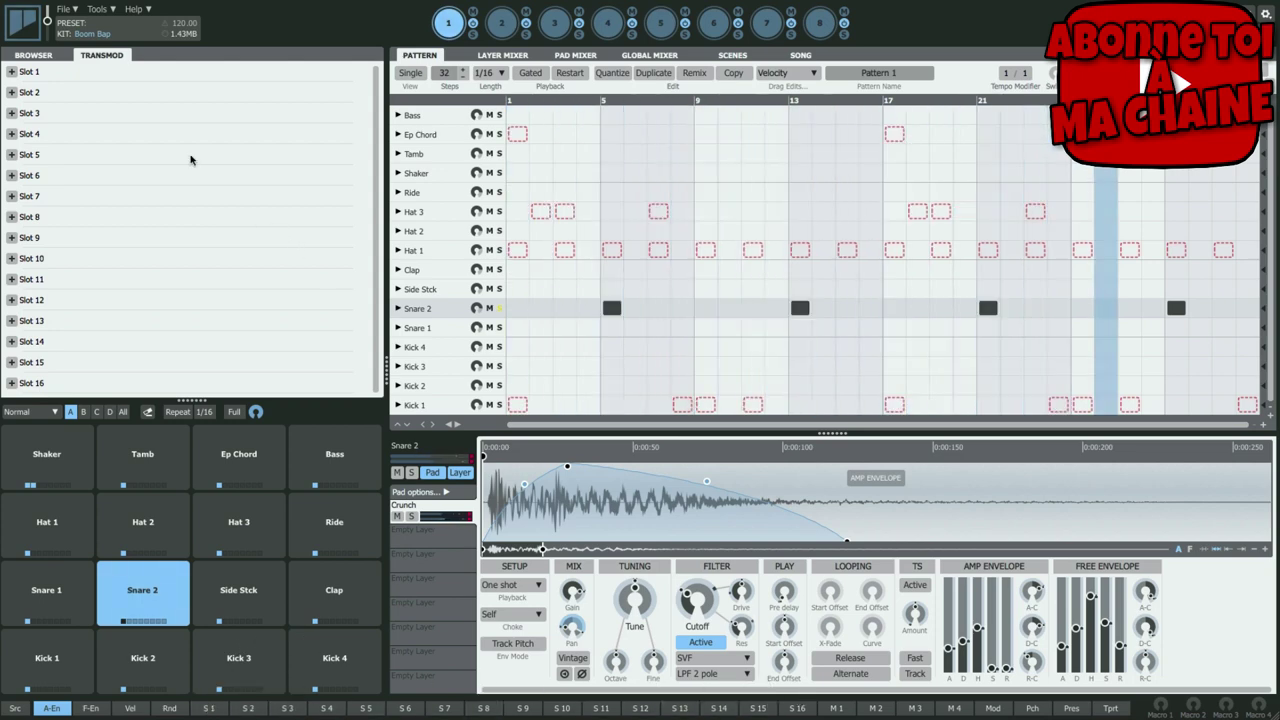
# - Add an LFO to TransMod slot 1
pyautogui.click(30, 56)
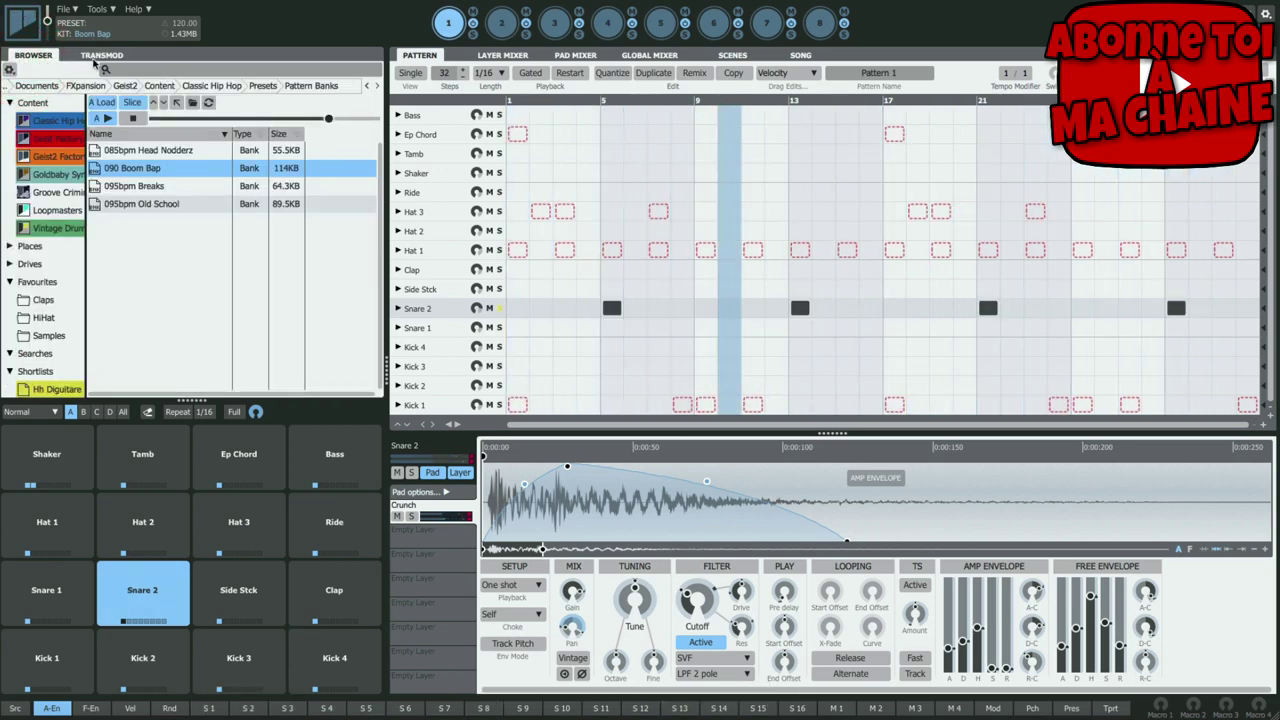
pyautogui.click(88, 57)
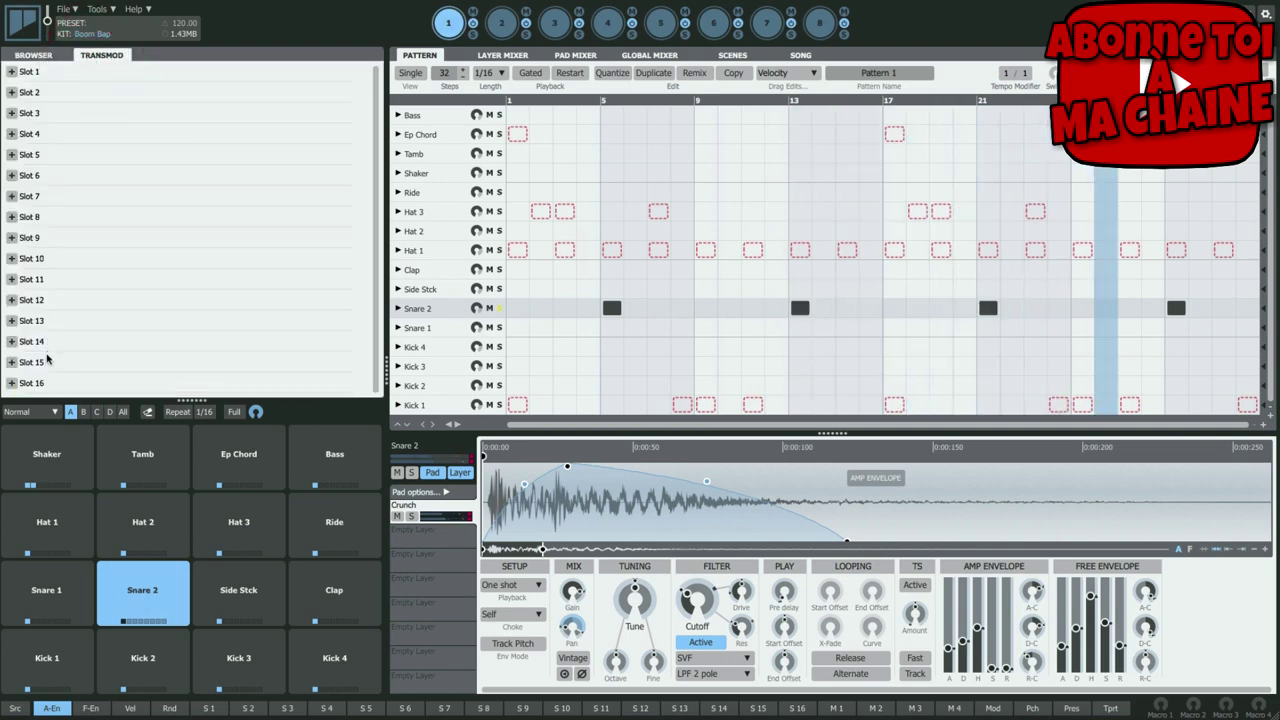
pyautogui.click(12, 72)
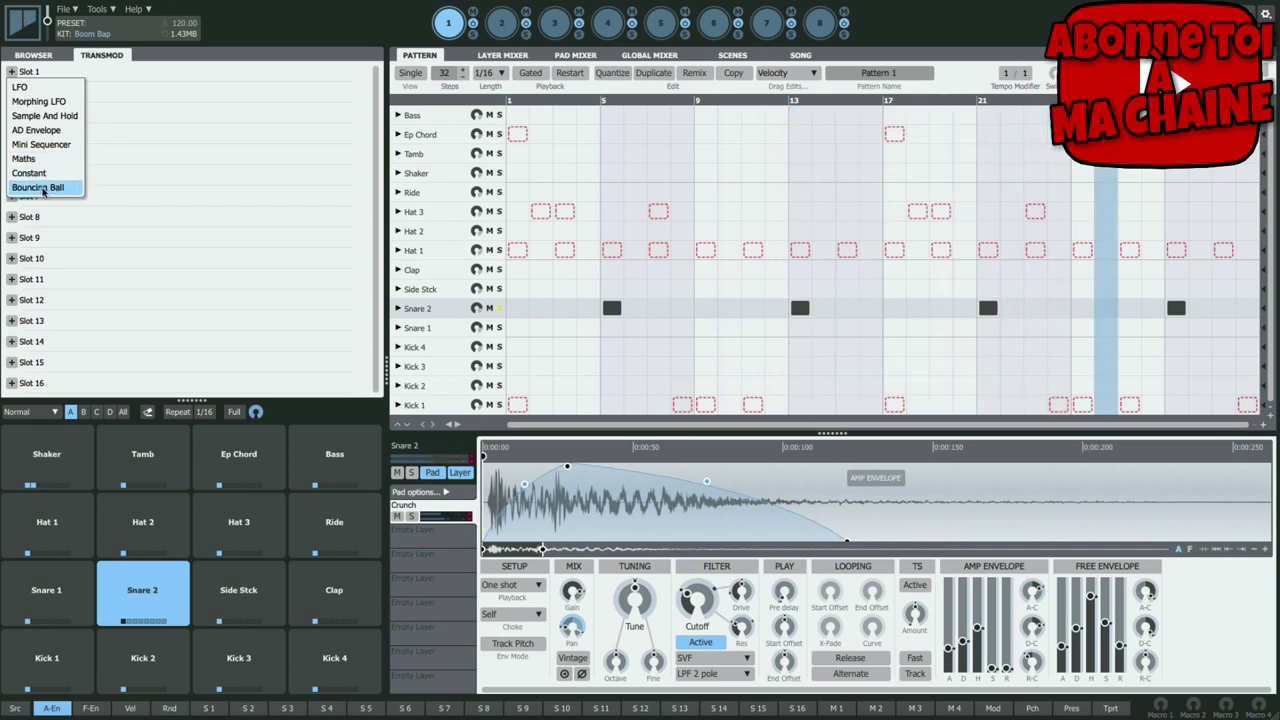
pyautogui.click(22, 89)
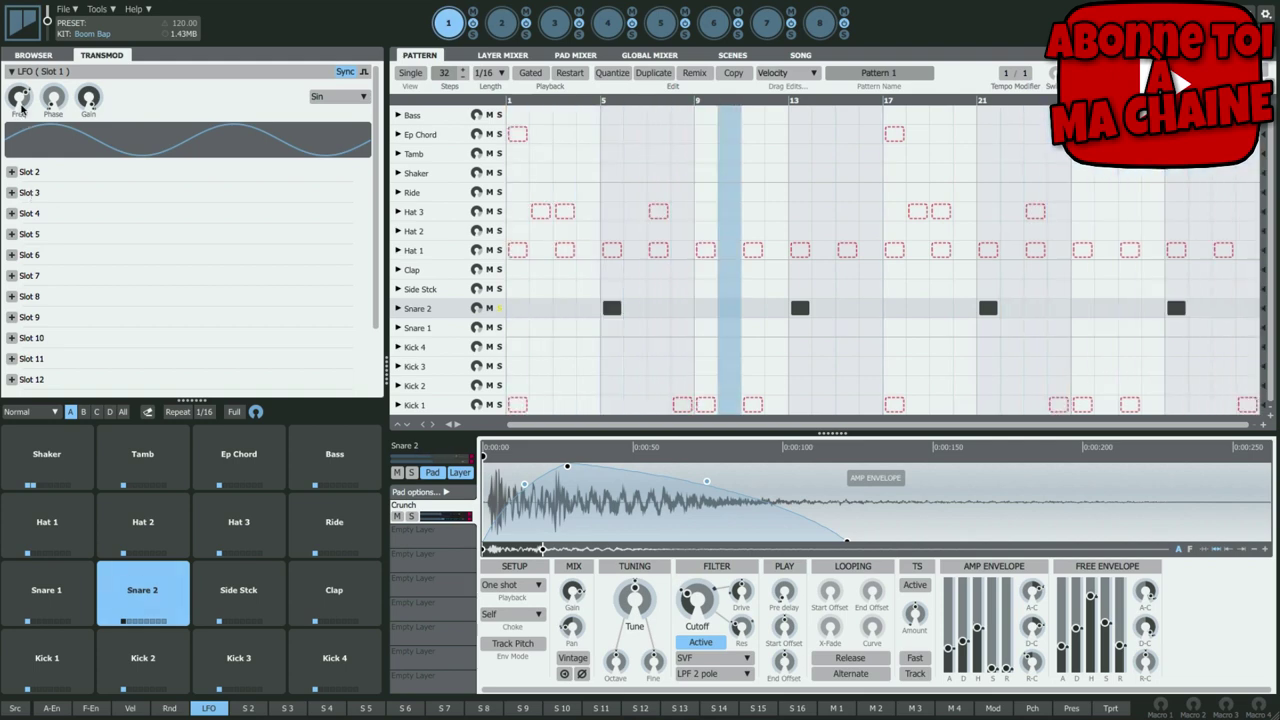
# - Turn off the LFO's tempo sync and try out its free-running rate and its phase, leaving the phase at 0°
pyautogui.moveTo(20, 100)
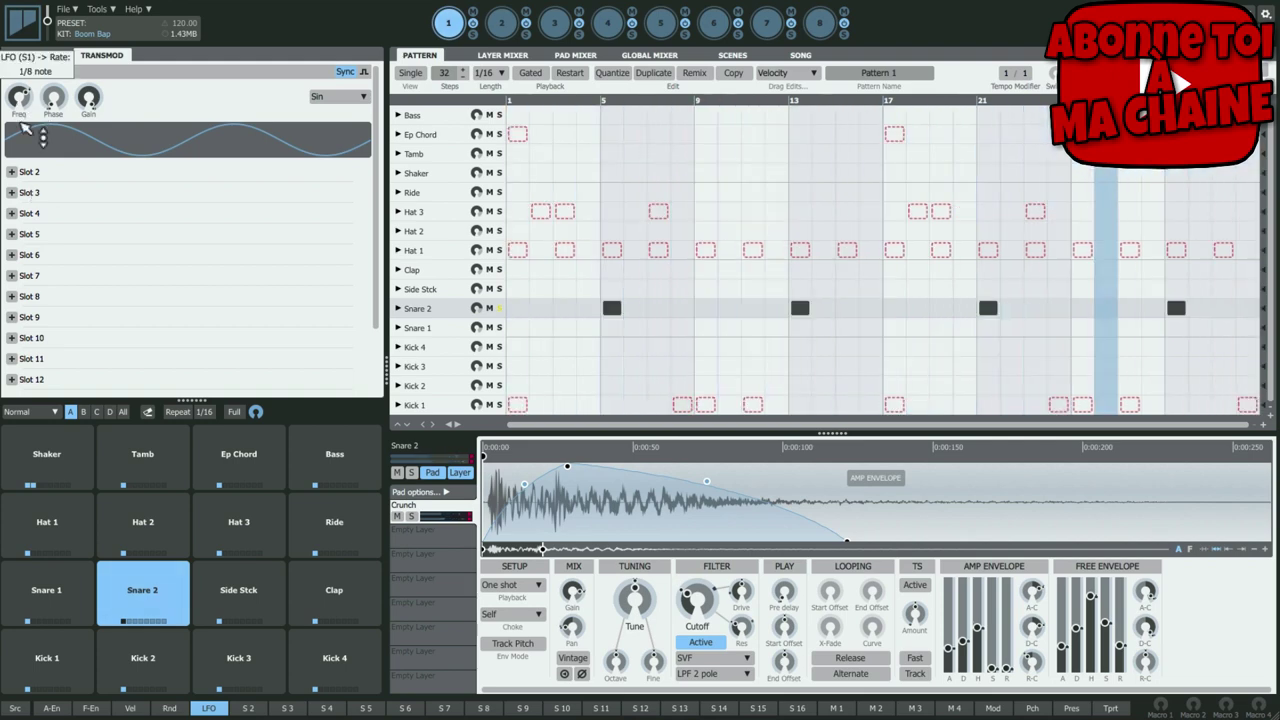
pyautogui.moveTo(42, 107)
pyautogui.mouseDown()
pyautogui.moveTo(37, 138)
pyautogui.moveTo(20, 118)
pyautogui.mouseUp()
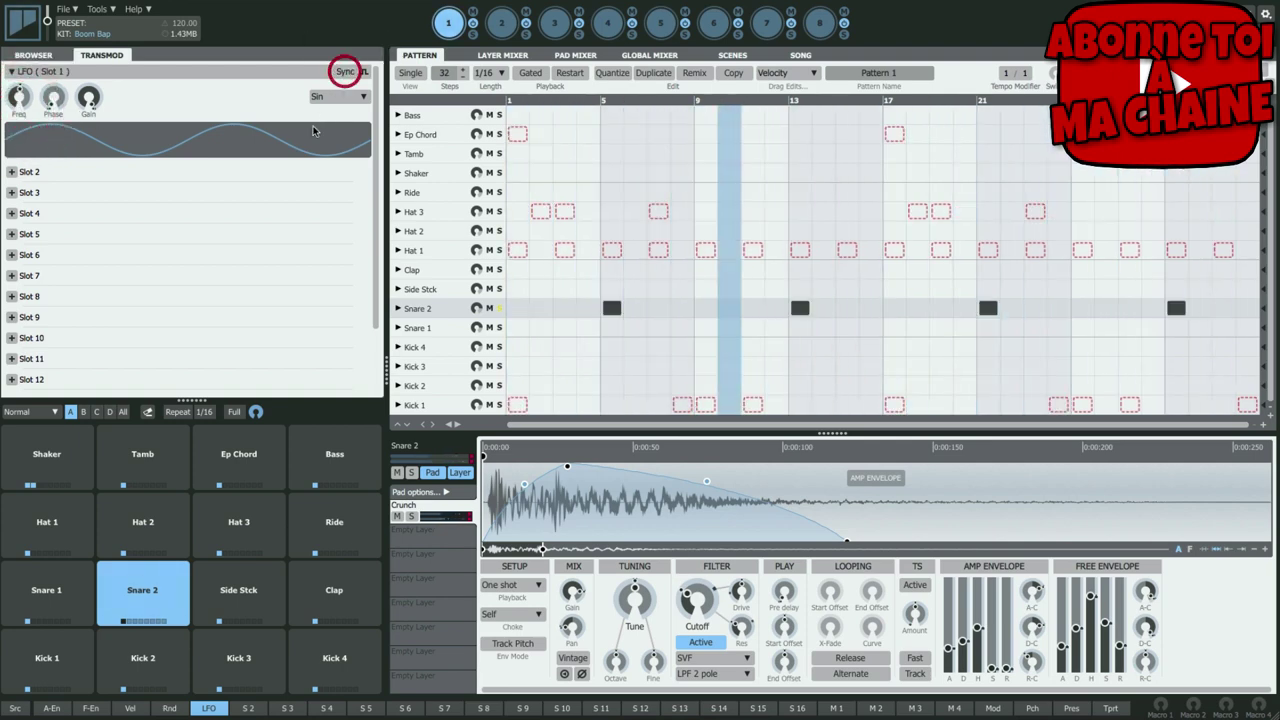
pyautogui.moveTo(58, 98)
pyautogui.moveTo(18, 97)
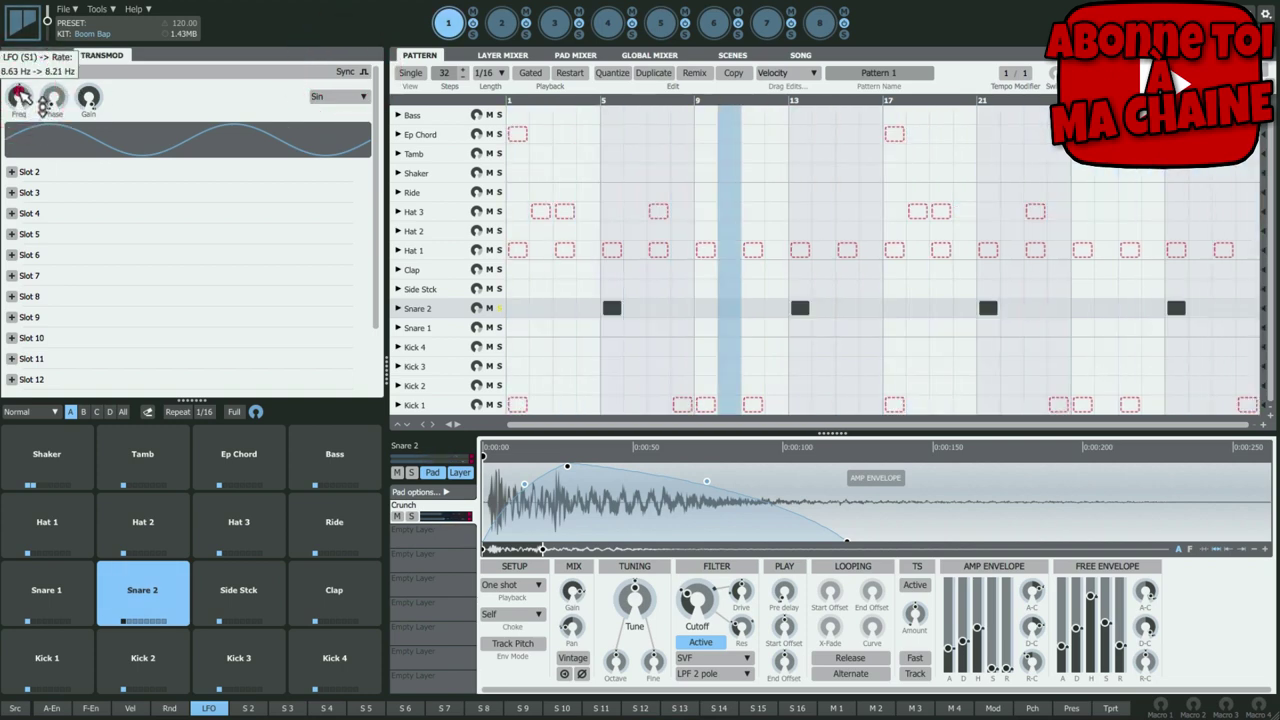
pyautogui.moveTo(56, 98); pyautogui.dragTo(68, 128)
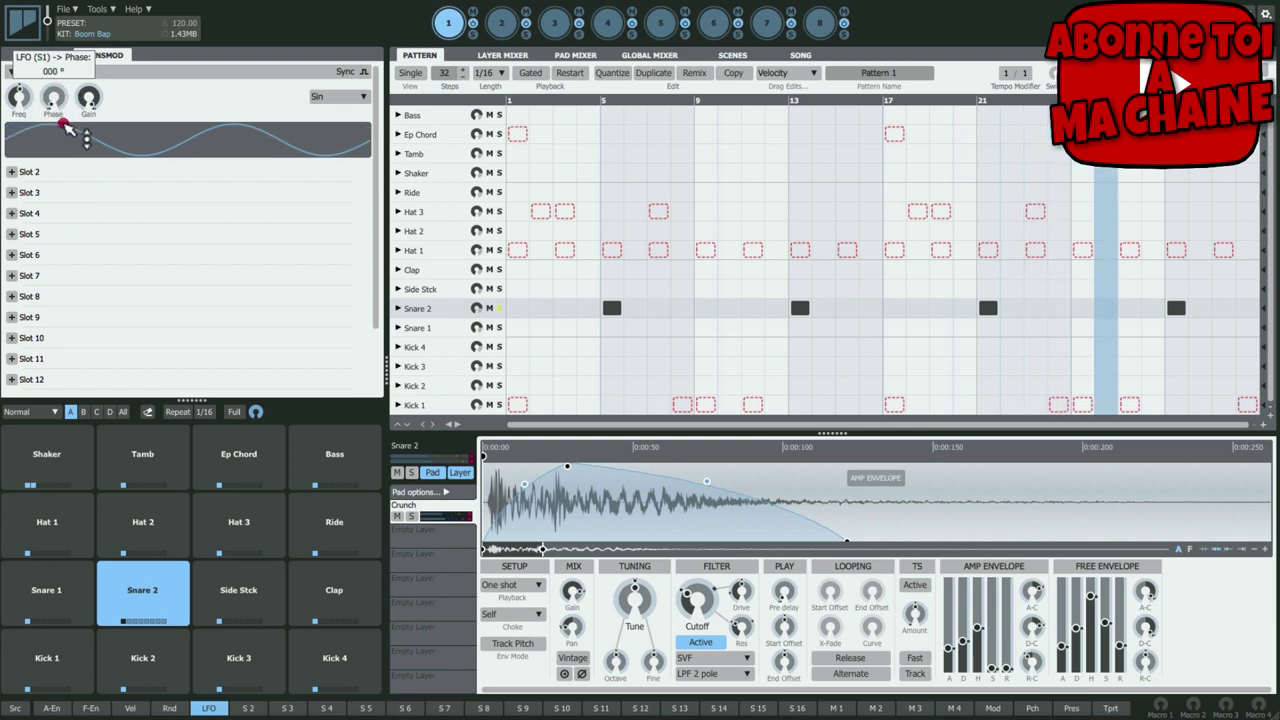
pyautogui.moveTo(58, 80); pyautogui.dragTo(68, 115)
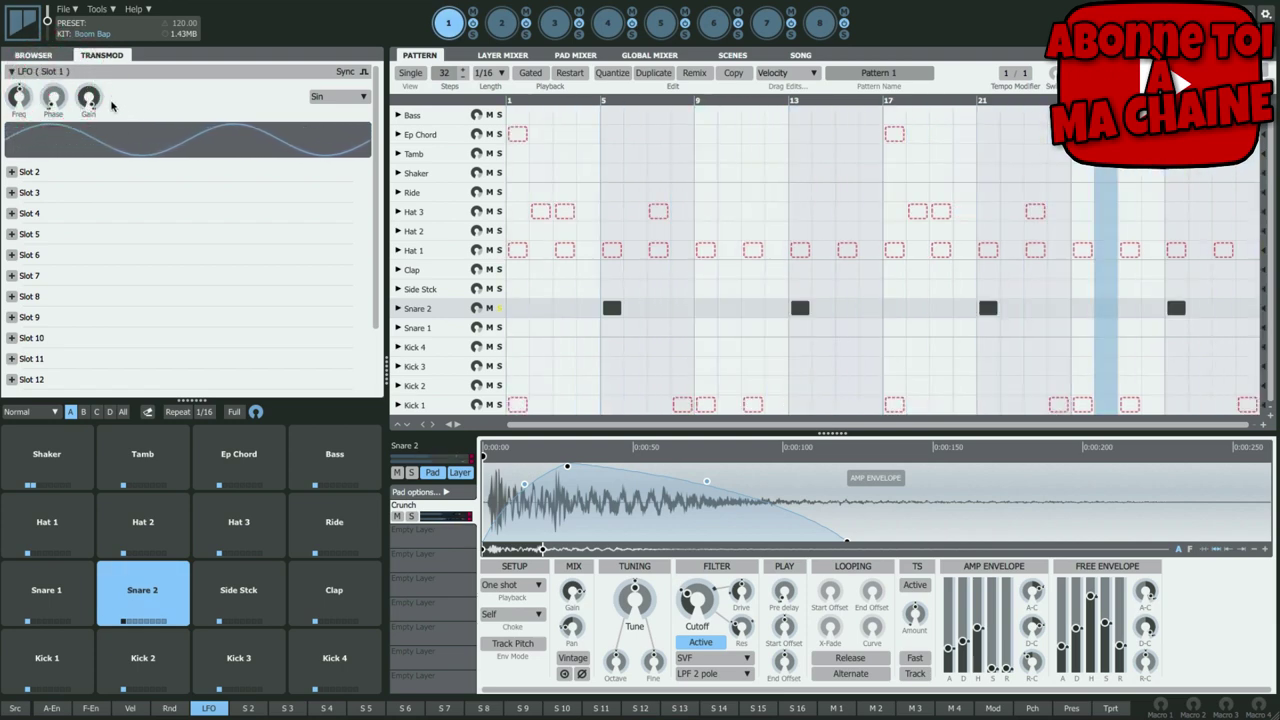
# - Turn the slot 1 LFO's tempo sync back on and raise its synced rate
pyautogui.click(345, 71)
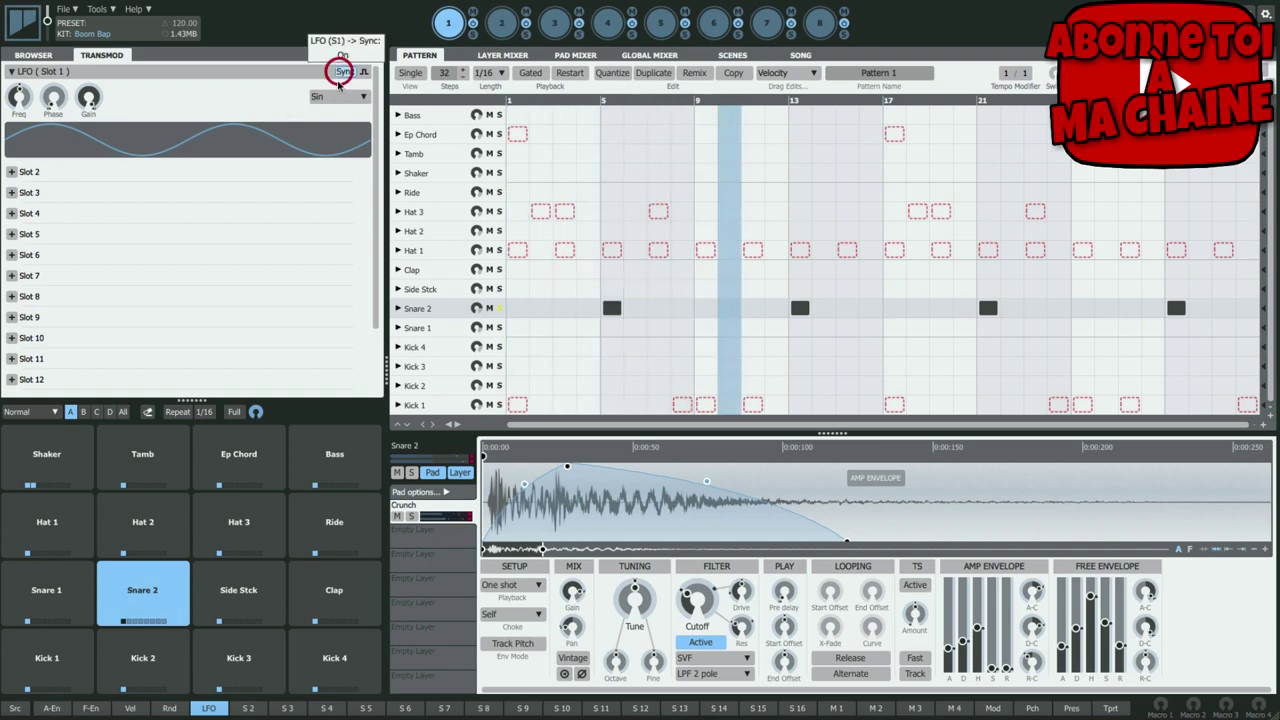
pyautogui.moveTo(20, 96); pyautogui.dragTo(34, 78)
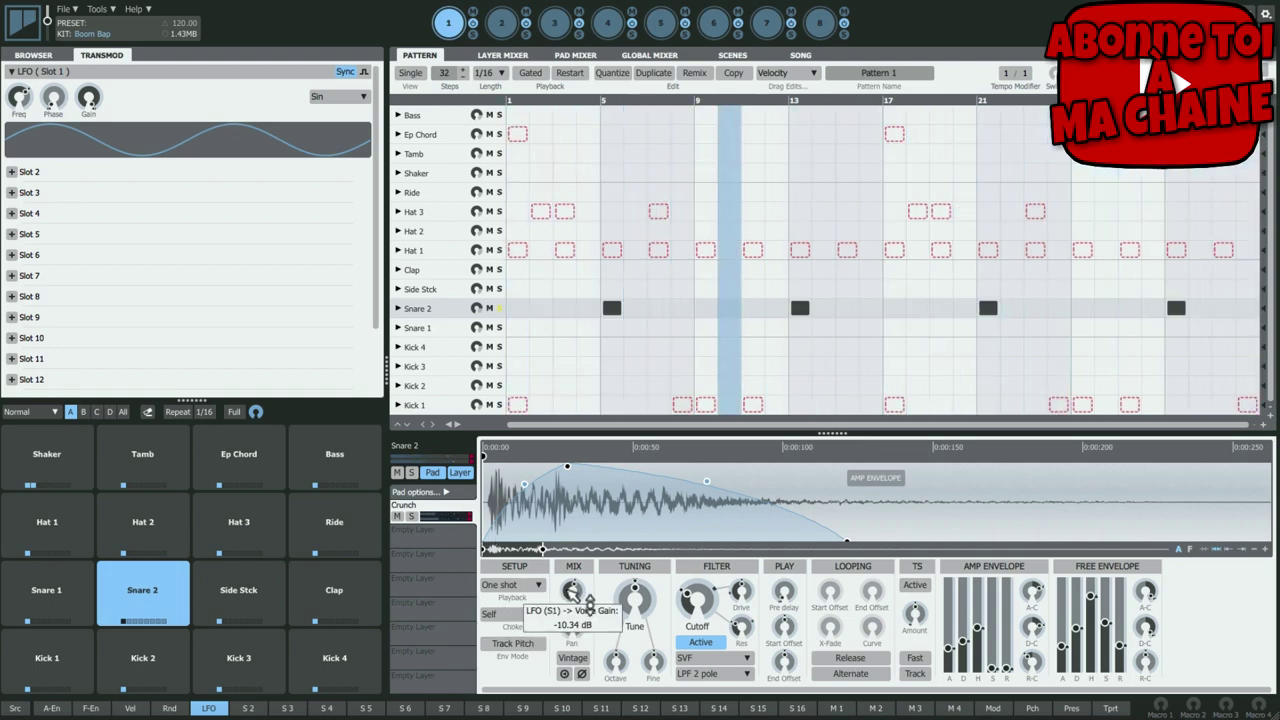
# - Modulate Snare 2's voice gain with the slot 1 LFO, over a range from about -34 dB to about 0.6 dB
pyautogui.moveTo(578, 622)
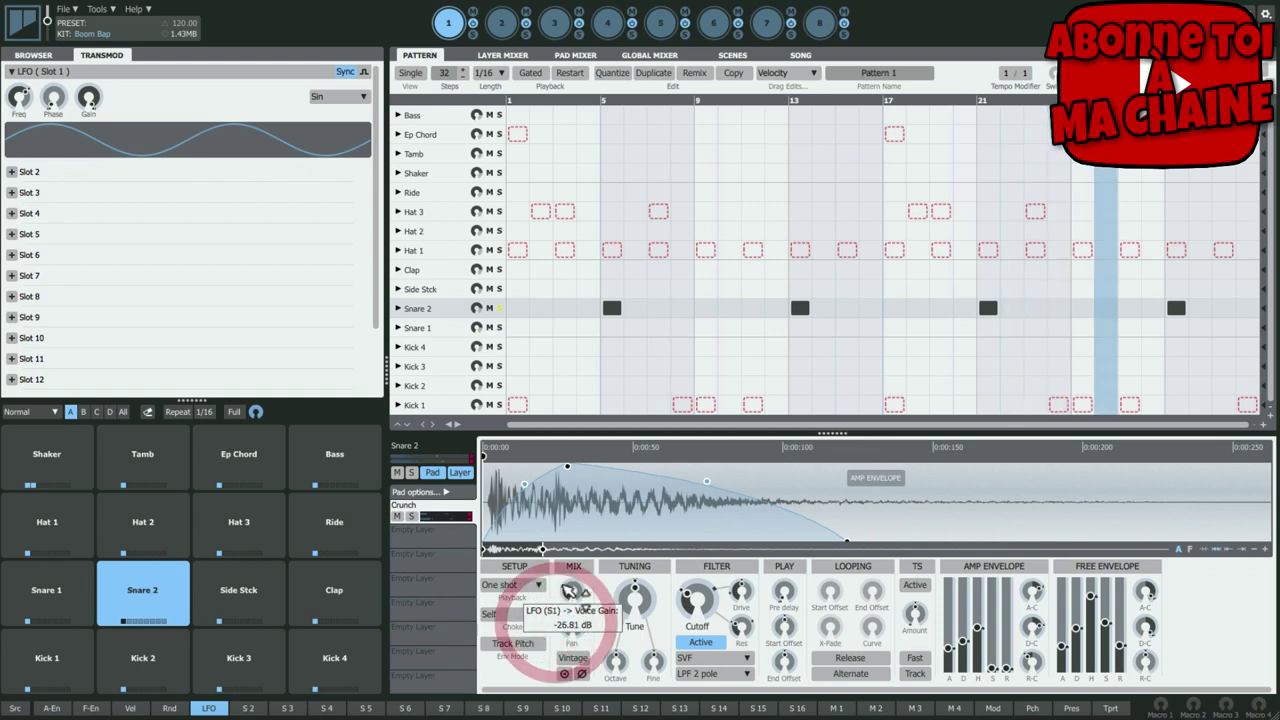
pyautogui.moveTo(575, 590); pyautogui.dragTo(575, 537)
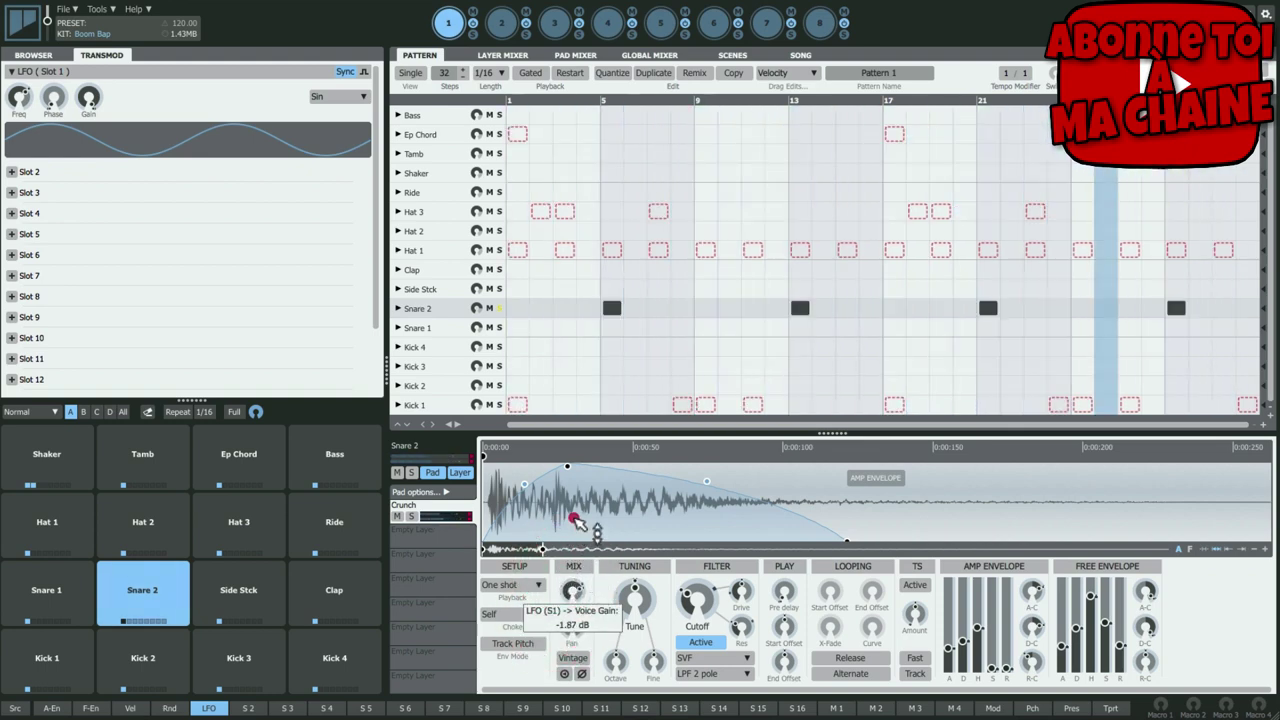
pyautogui.moveTo(590, 612); pyautogui.dragTo(563, 471)
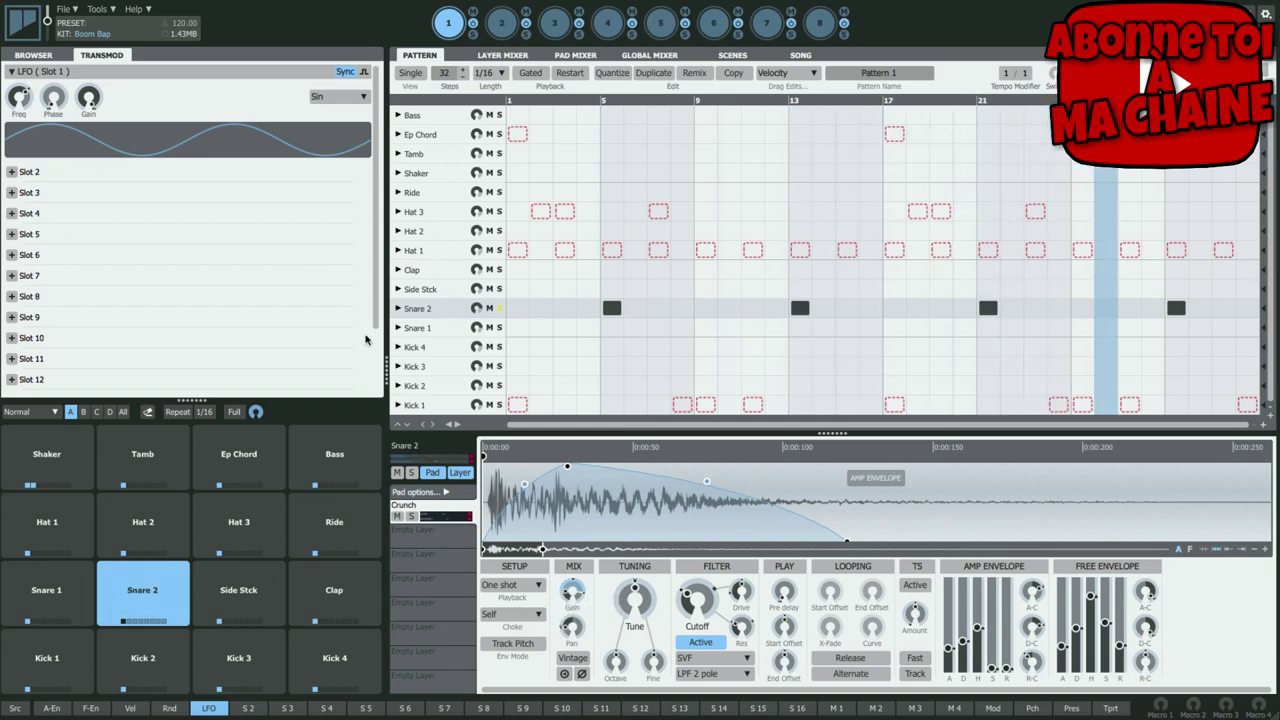
# - Adjust the slot 1 LFO's synced rate around 1/16 T and shift its phase so the wave starts near its peak
pyautogui.moveTo(20, 97); pyautogui.dragTo(52, 106)
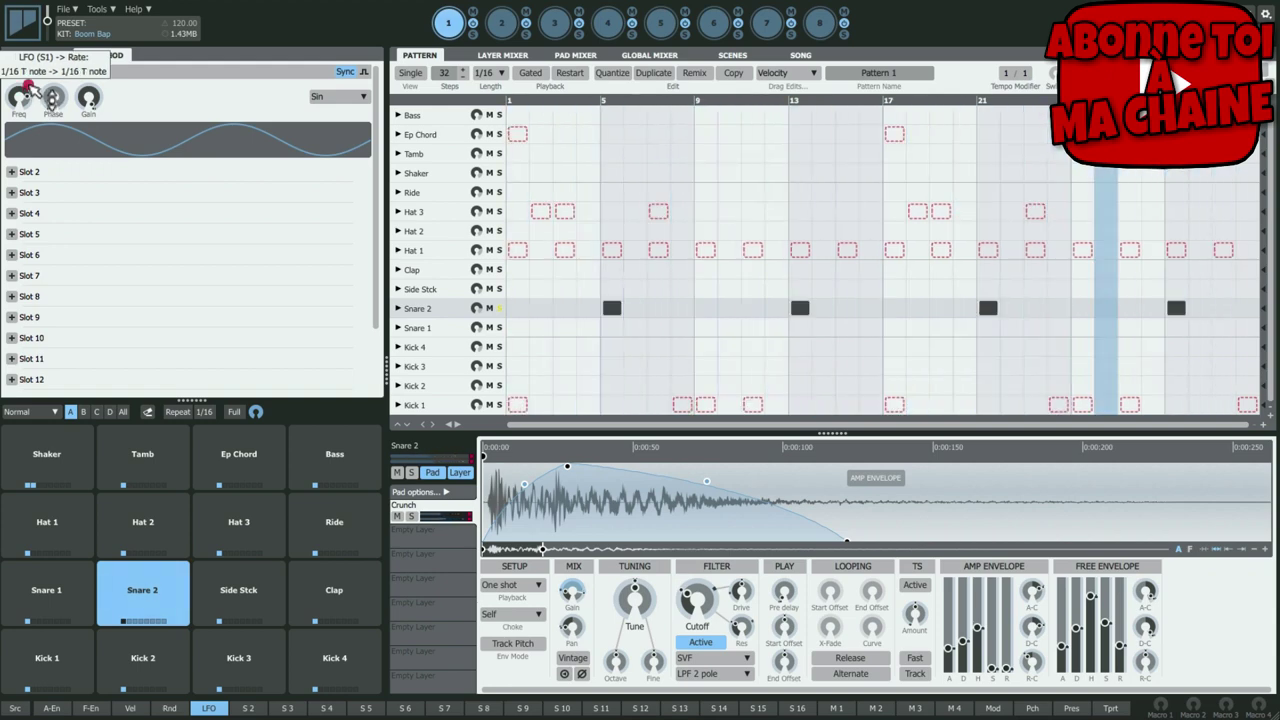
pyautogui.moveTo(33, 88); pyautogui.dragTo(36, 107)
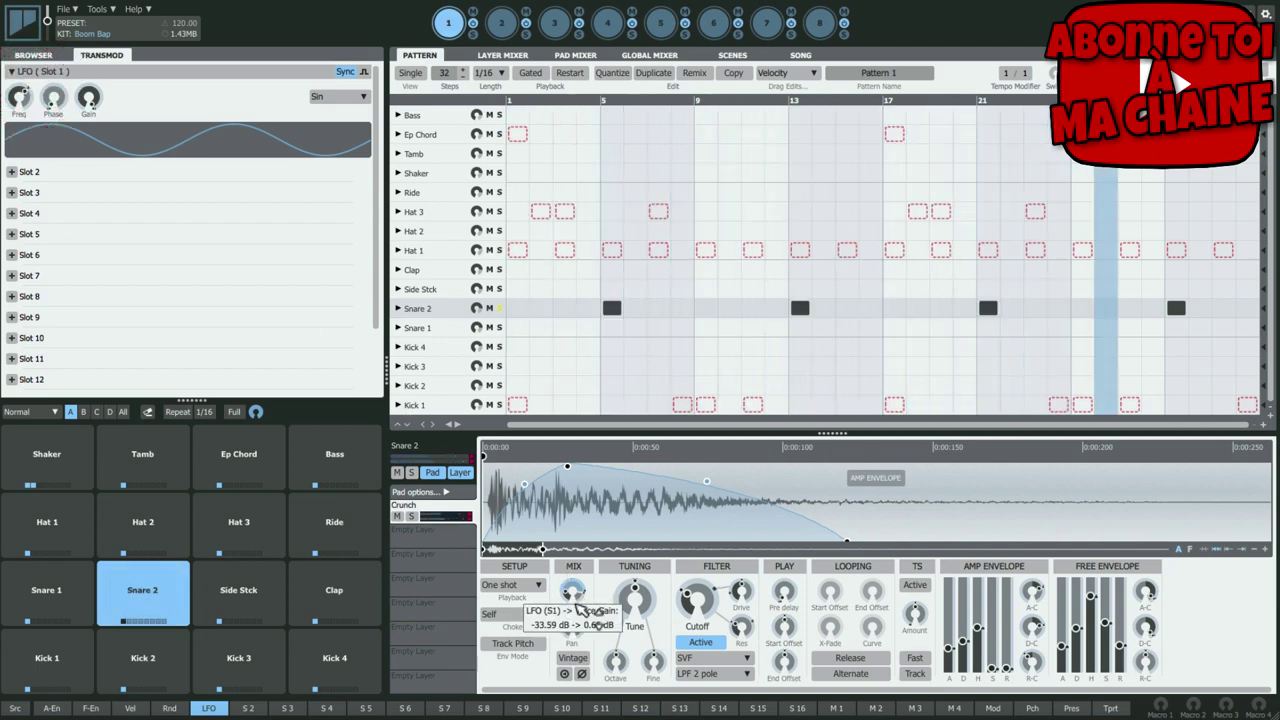
pyautogui.moveTo(574, 594)
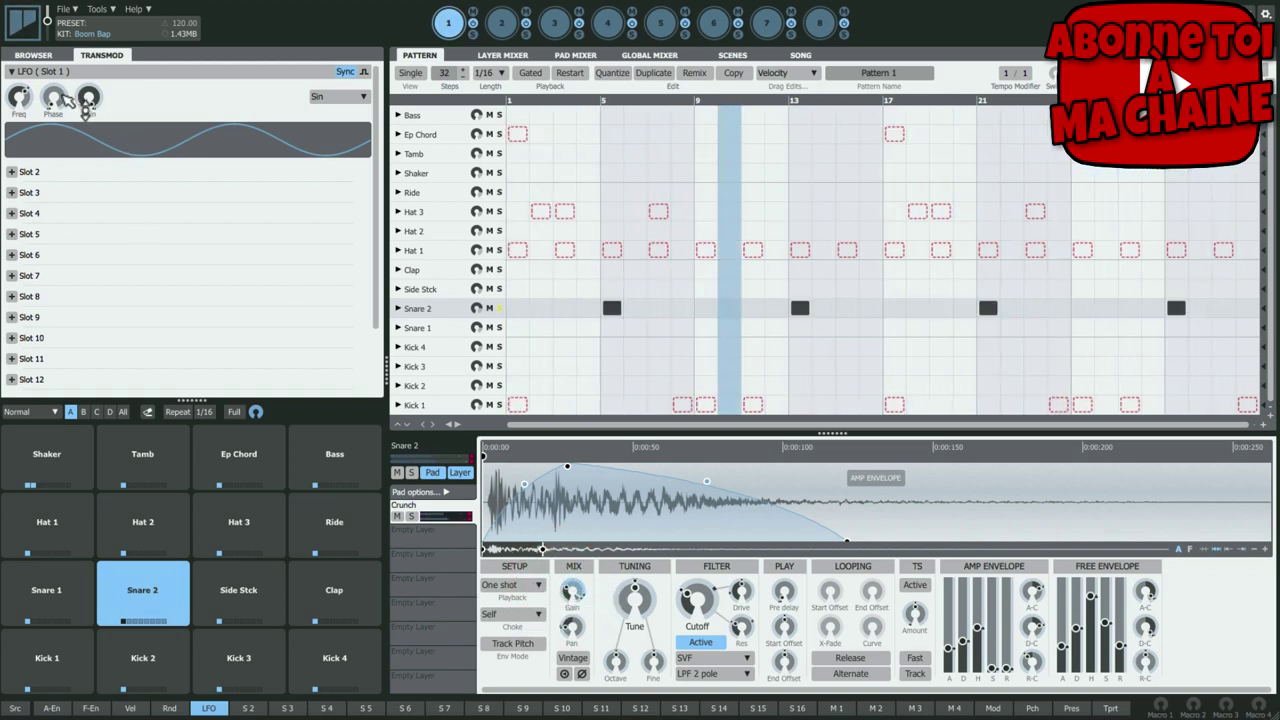
pyautogui.moveTo(60, 83)
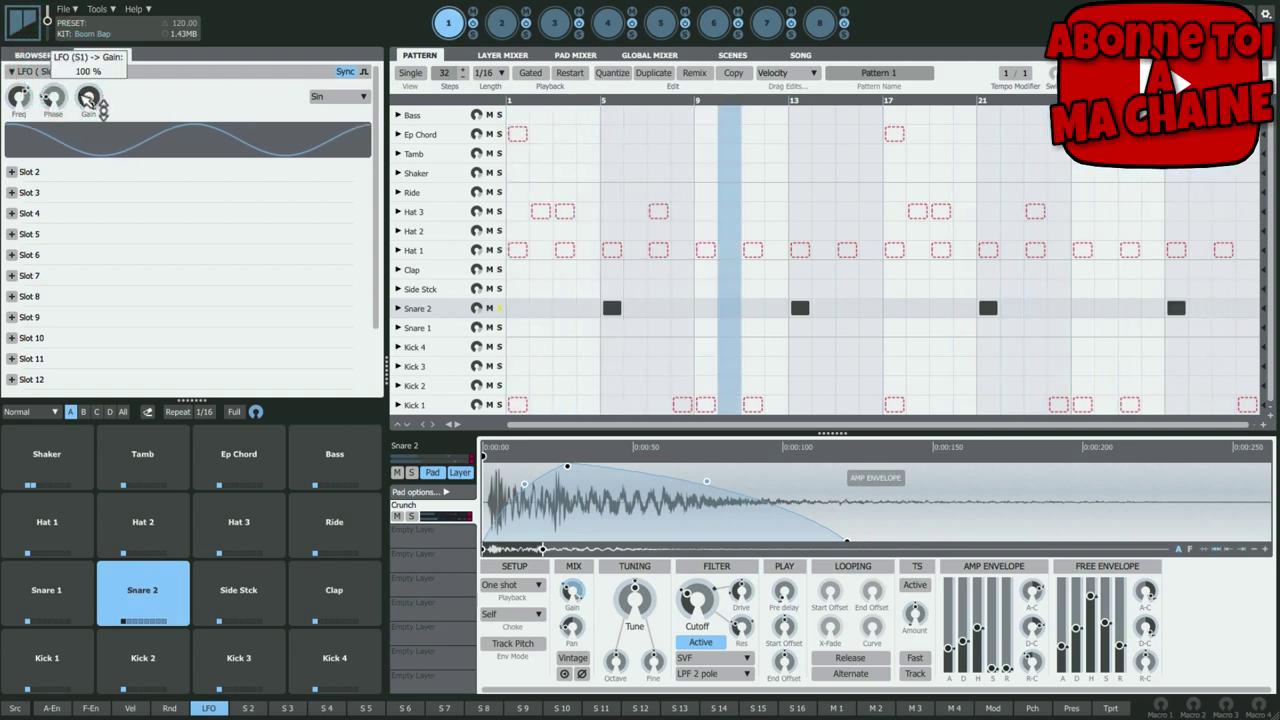
# - Try the Saw Up, Square, Triangle, Cos, Saw Down, Arc Sin, Arc Cos and Noise waveforms on the slot 1 LFO
pyautogui.click(350, 96)
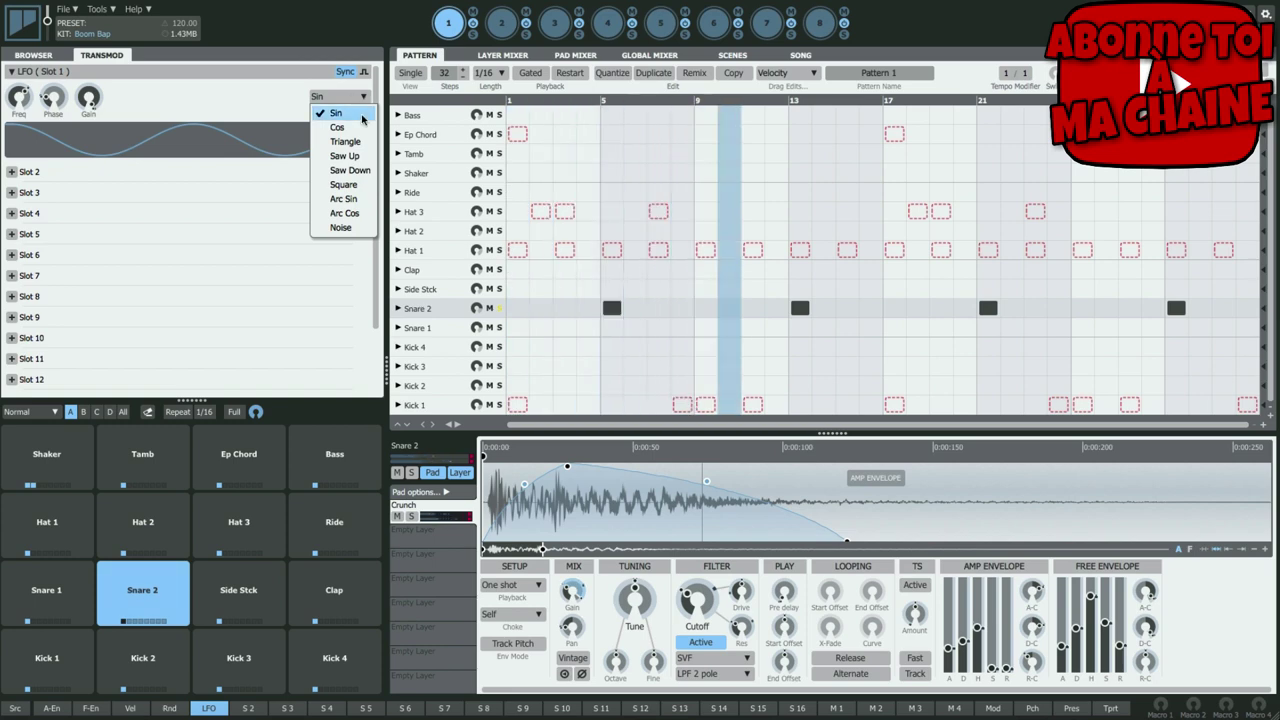
pyautogui.click(345, 156)
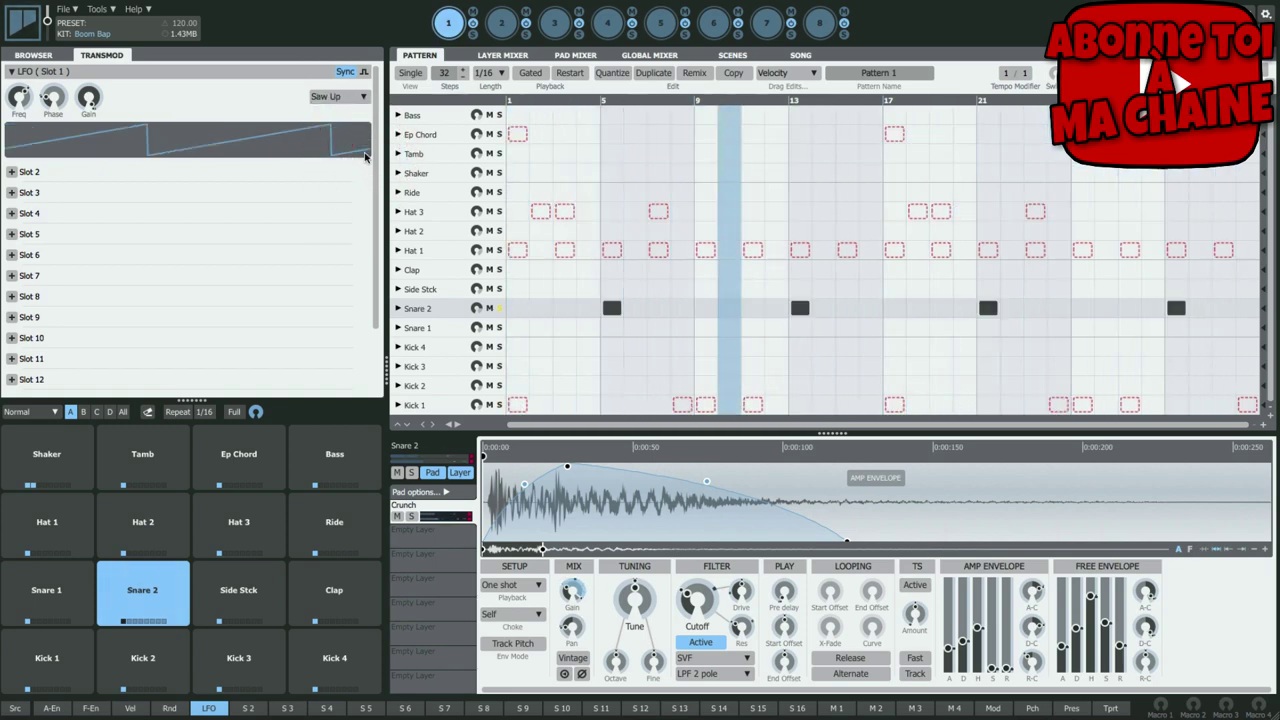
pyautogui.click(350, 96)
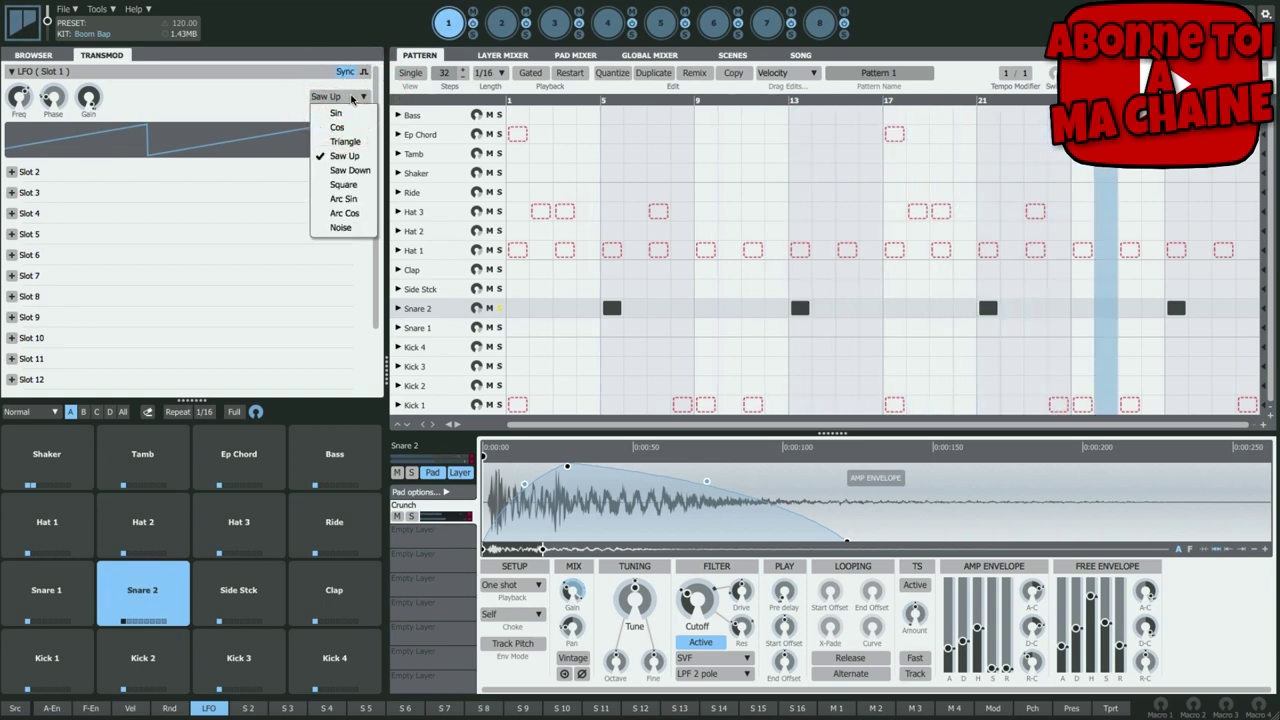
pyautogui.click(358, 185)
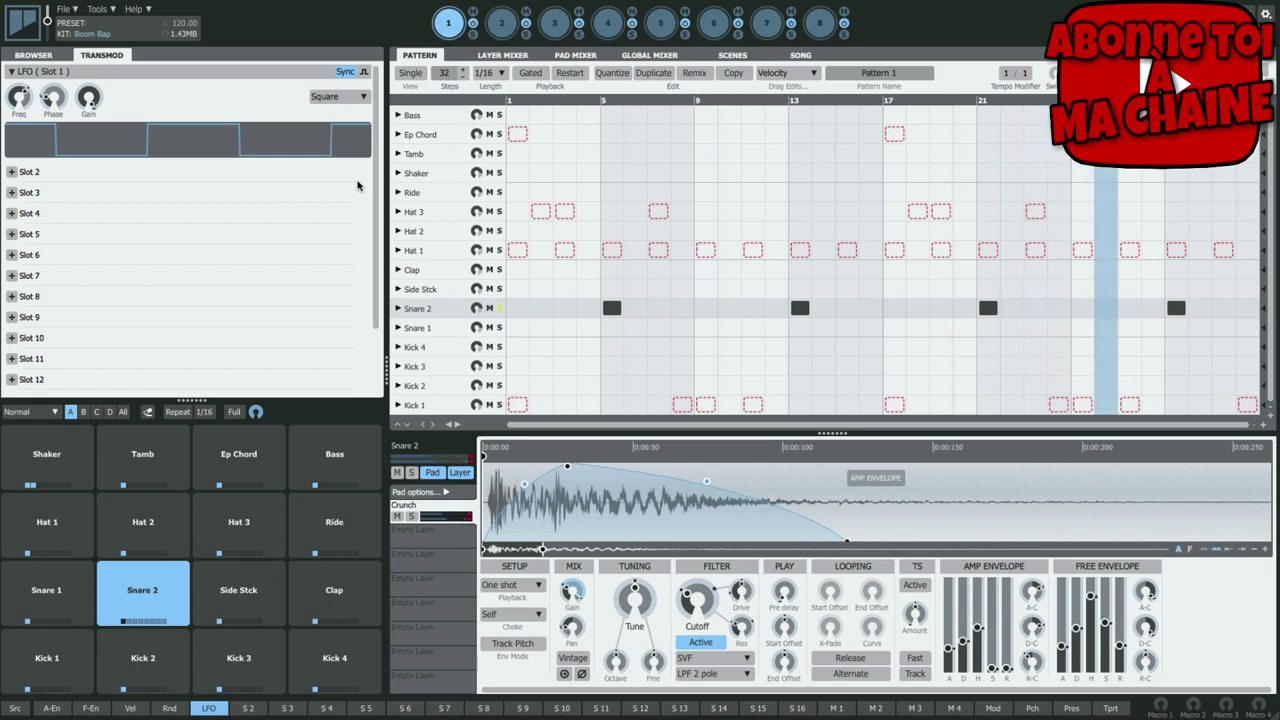
pyautogui.click(363, 95)
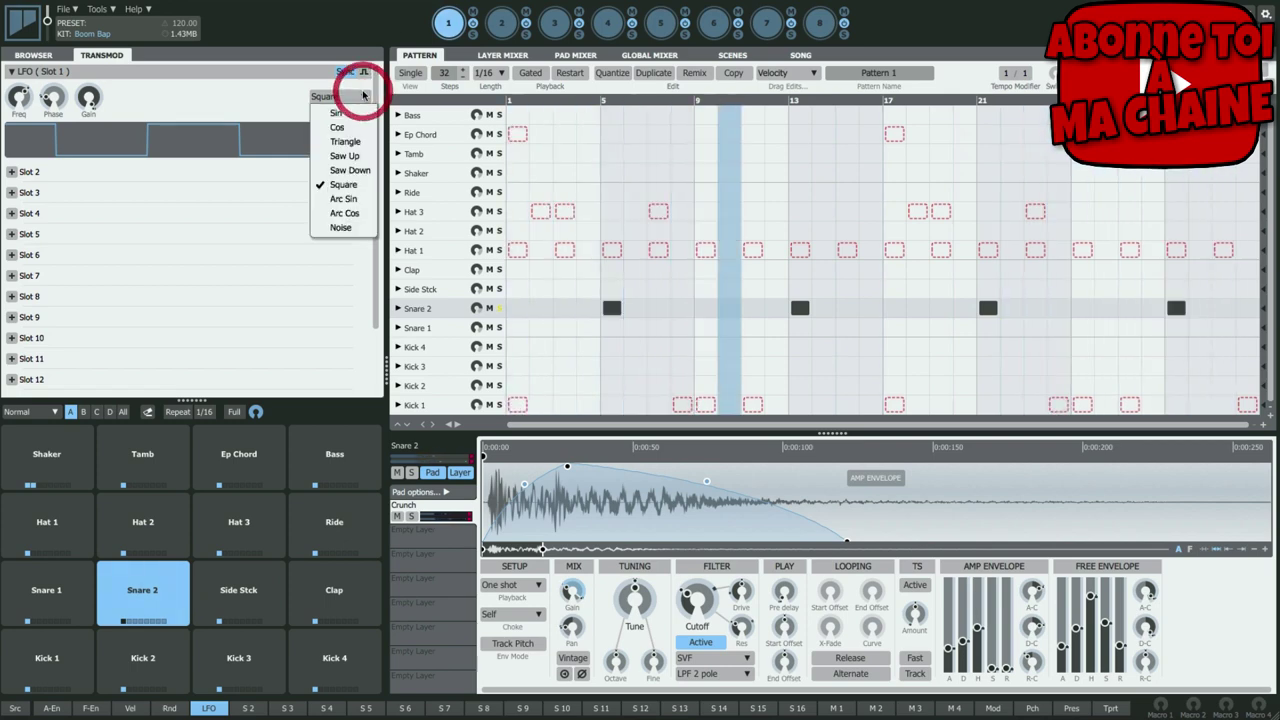
pyautogui.click(355, 140)
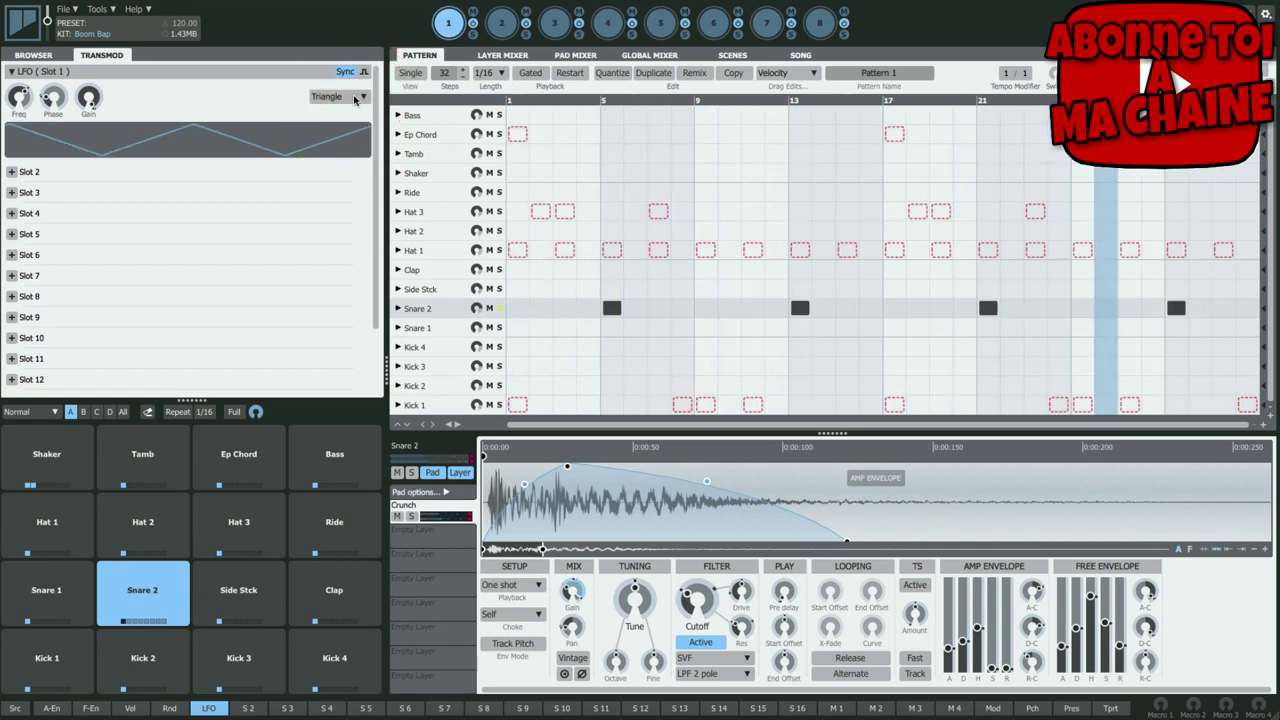
pyautogui.click(355, 96)
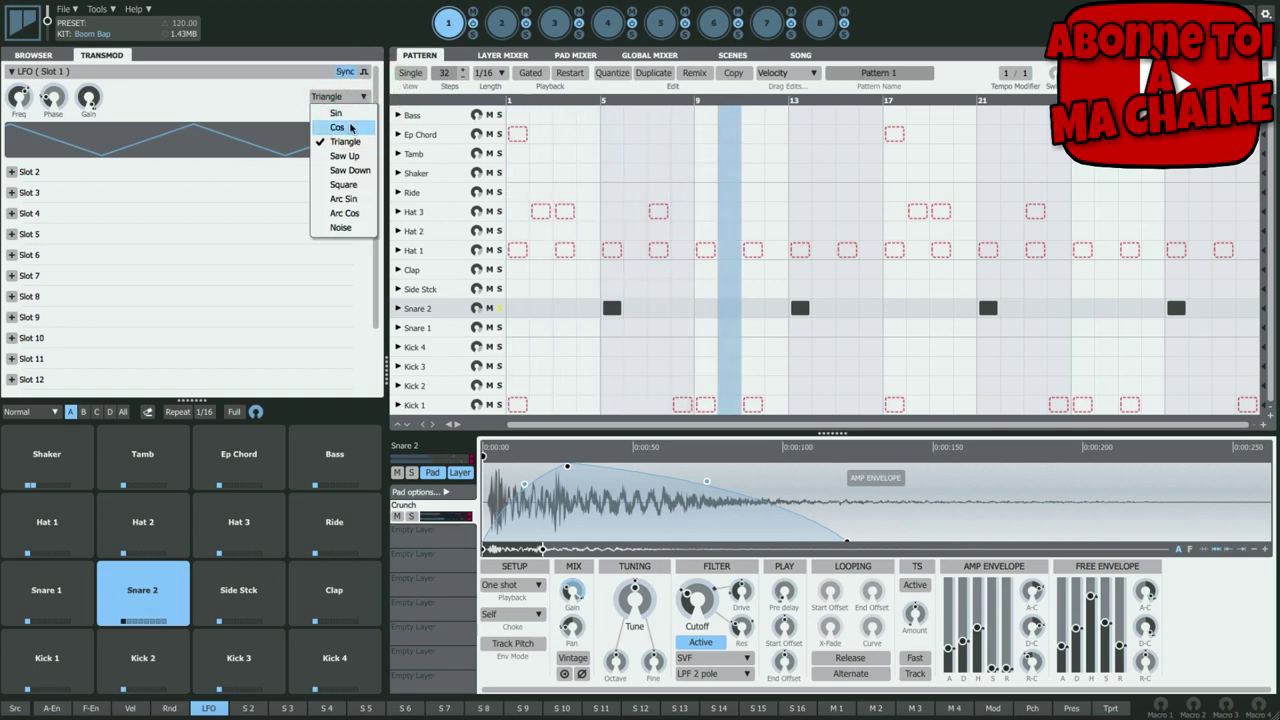
pyautogui.click(337, 127)
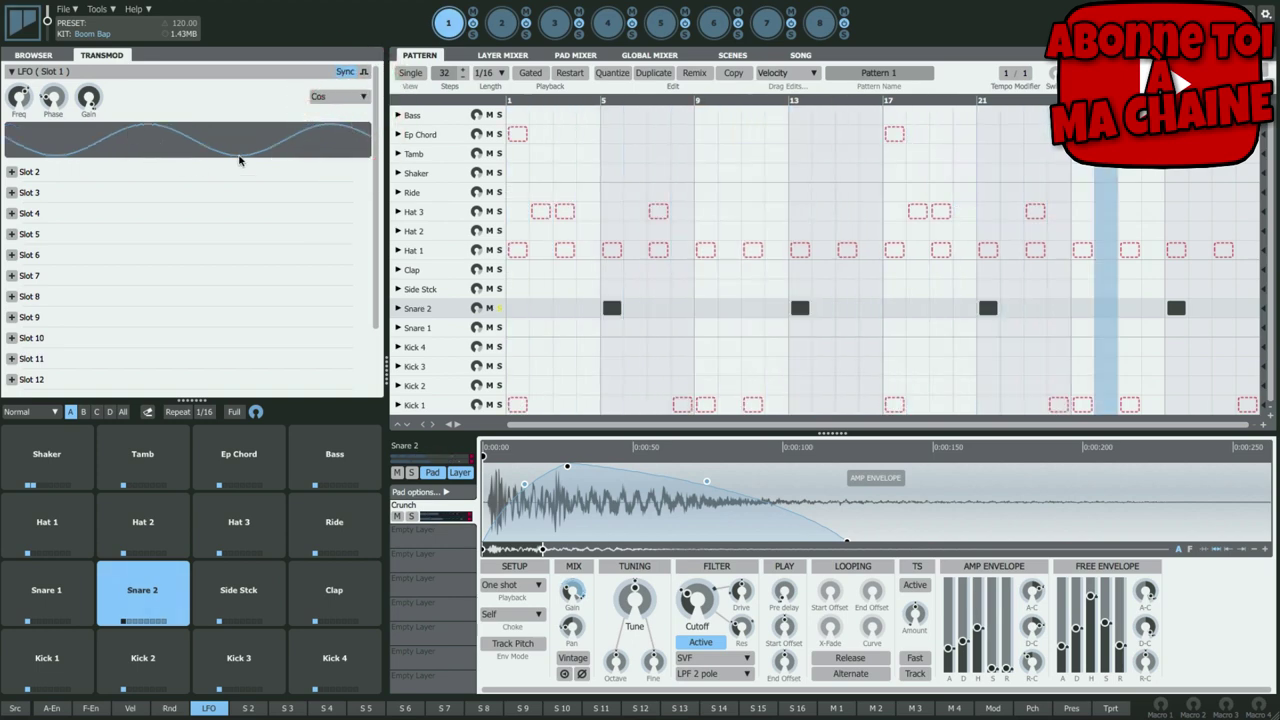
pyautogui.click(351, 99)
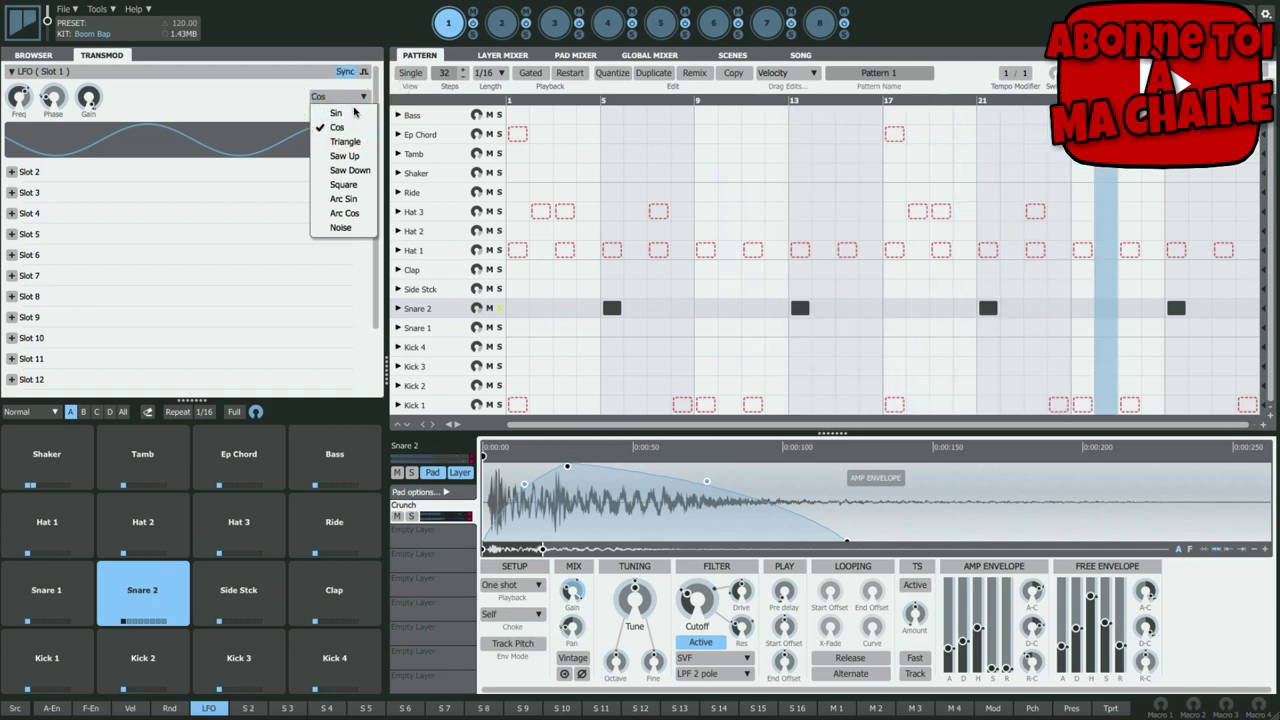
pyautogui.click(349, 170)
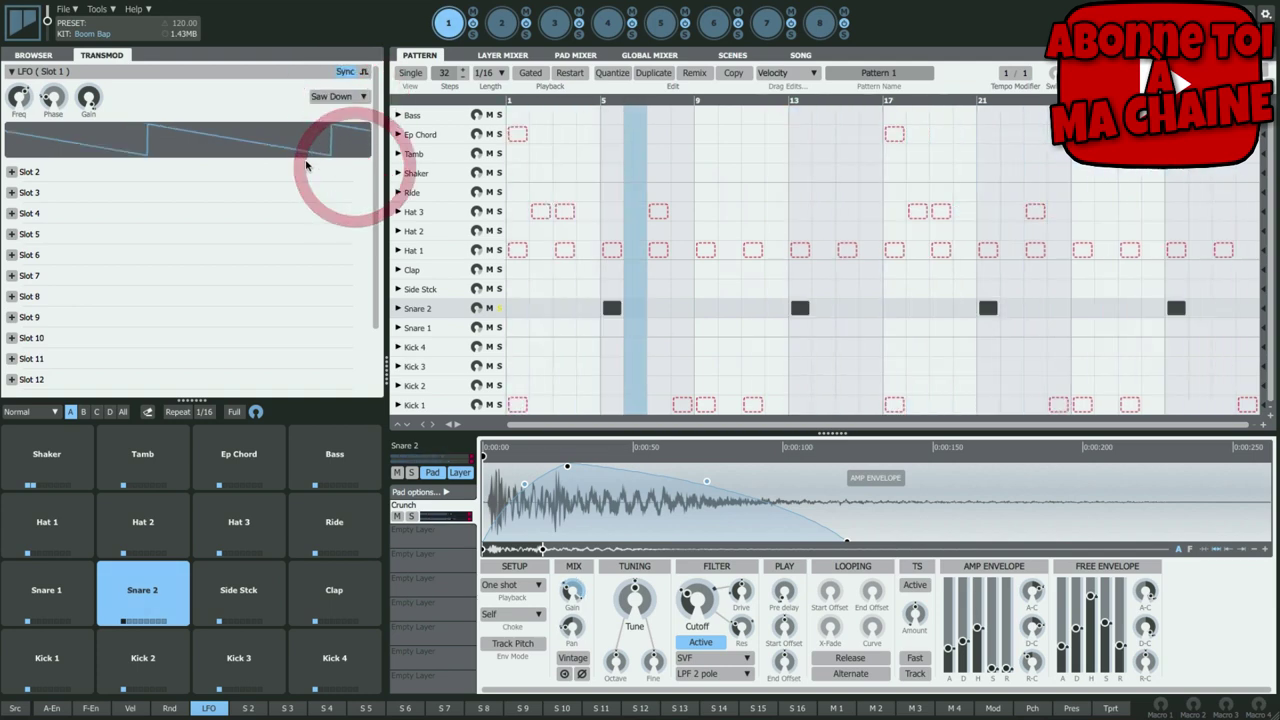
pyautogui.click(361, 97)
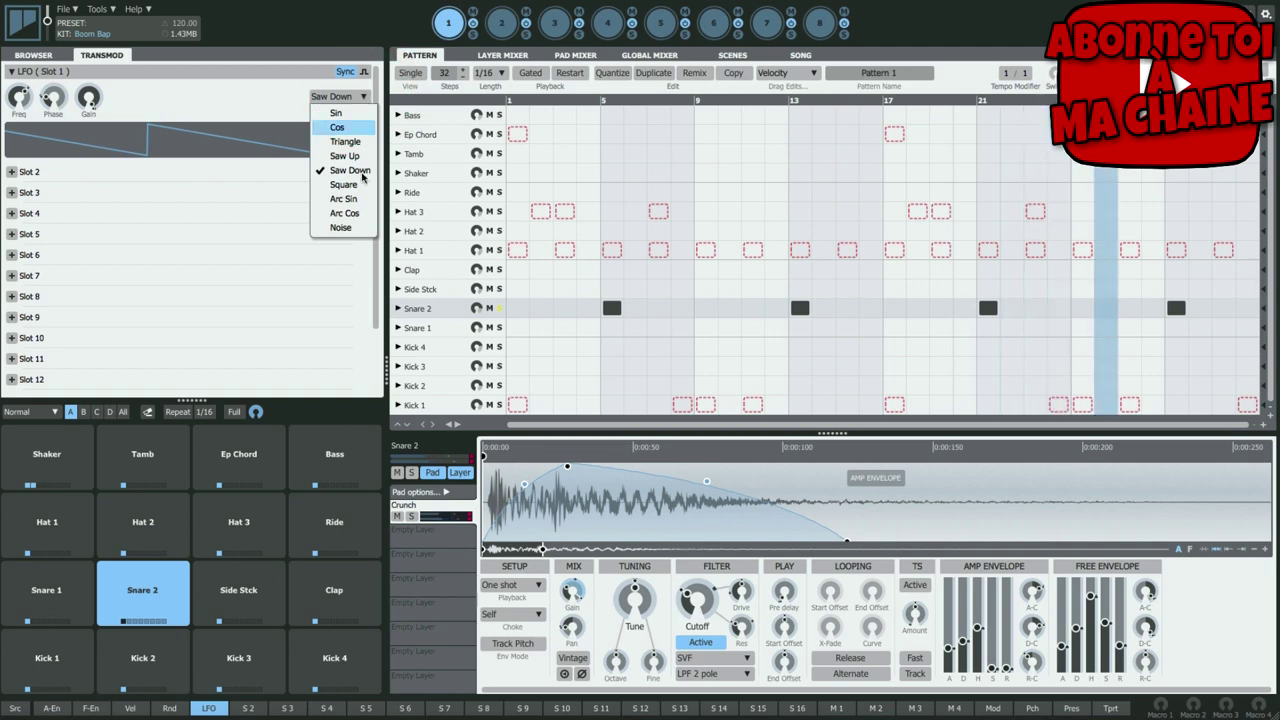
pyautogui.click(343, 198)
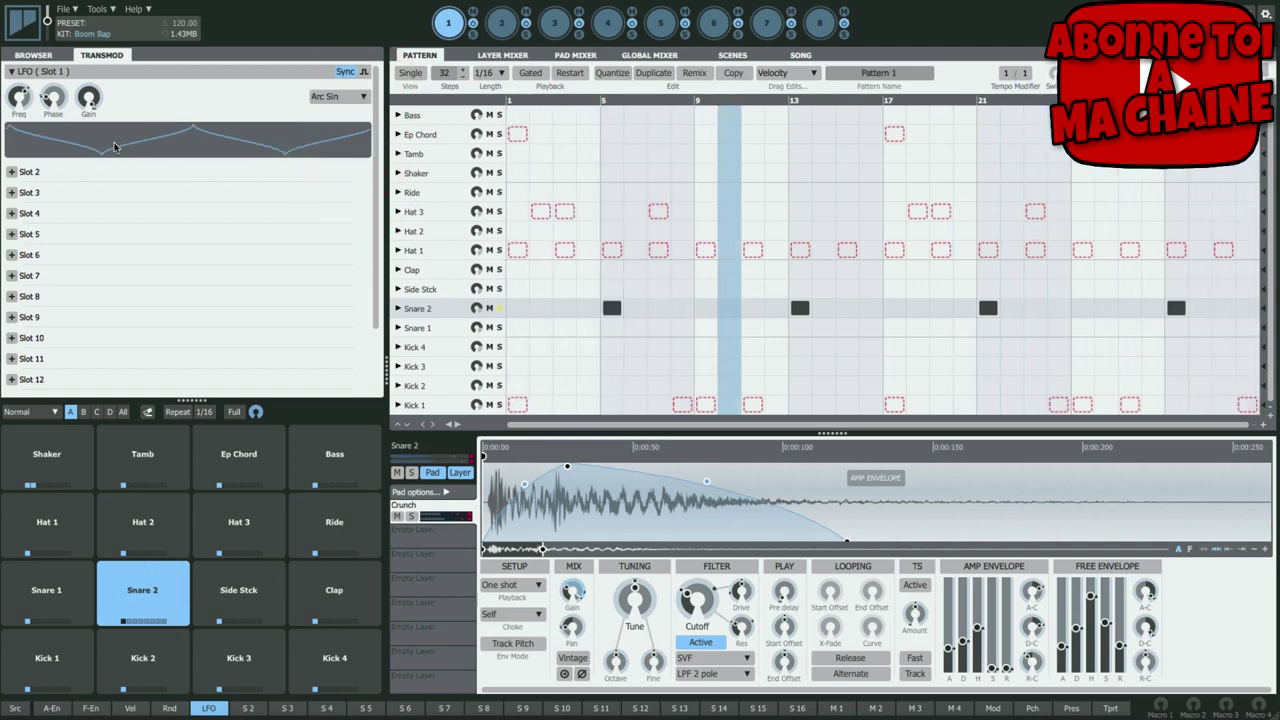
pyautogui.click(340, 97)
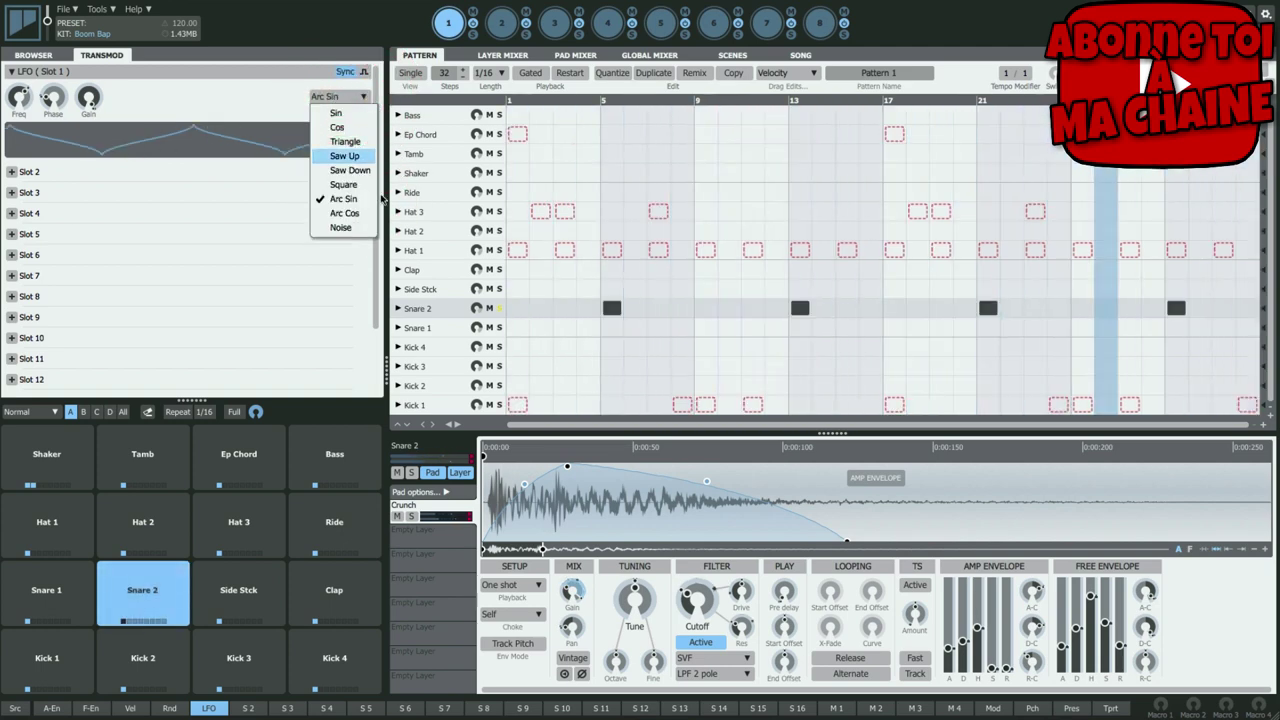
pyautogui.click(342, 213)
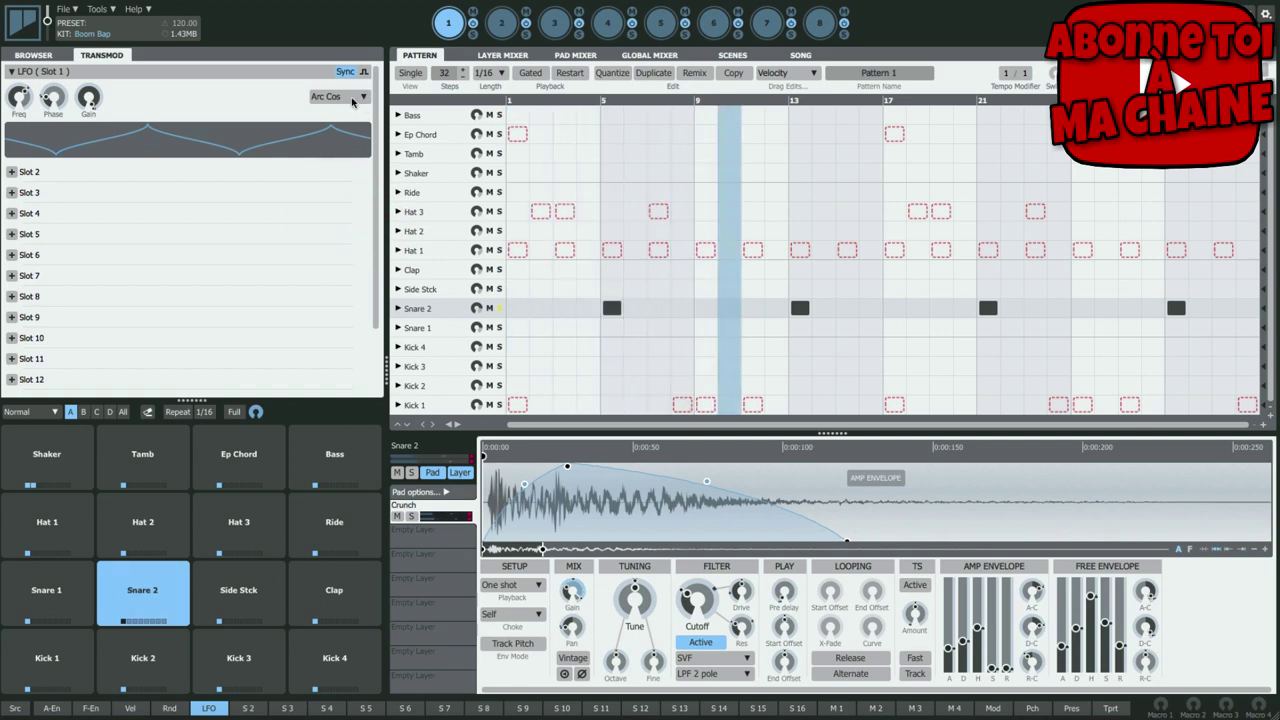
pyautogui.click(363, 97)
pyautogui.click(359, 229)
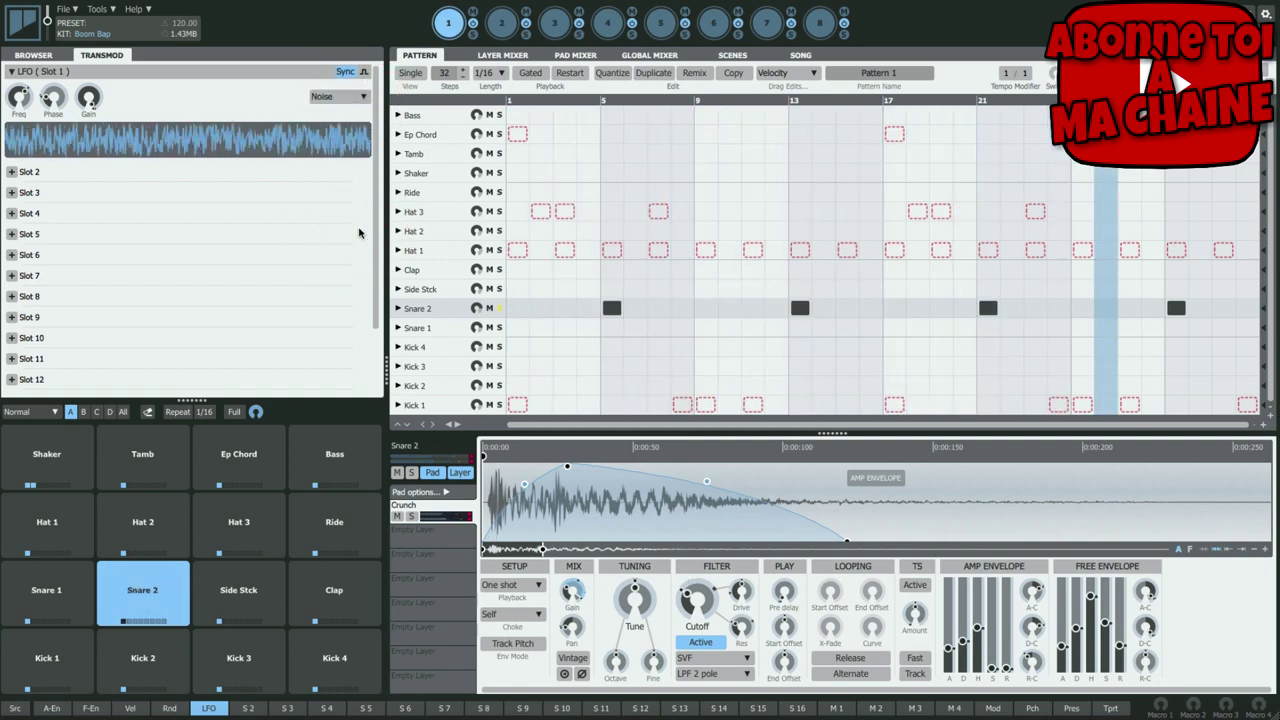
# - Set the slot 1 LFO's waveform to Triangle and readjust its modulation of Snare 2's gain
pyautogui.click(359, 99)
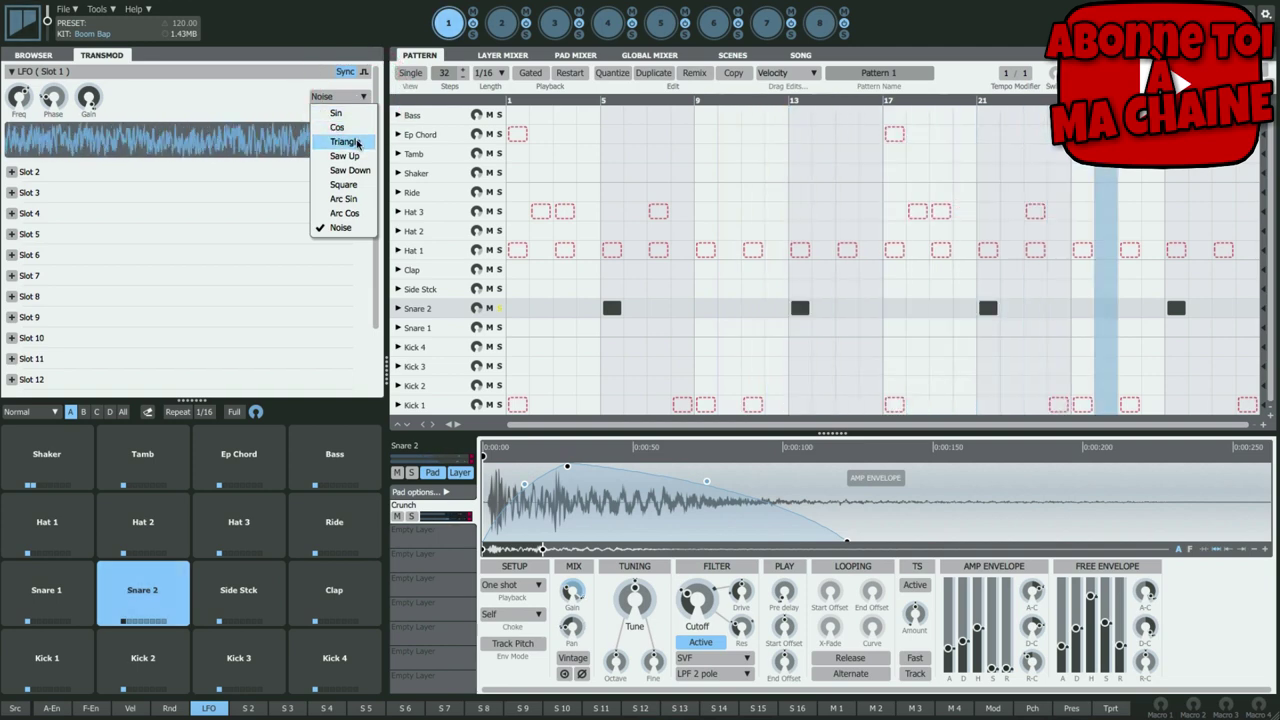
pyautogui.click(357, 142)
pyautogui.moveTo(572, 590)
pyautogui.mouseDown()
pyautogui.moveTo(573, 572)
pyautogui.moveTo(578, 598)
pyautogui.moveTo(565, 605)
pyautogui.moveTo(599, 609)
pyautogui.moveTo(579, 628)
pyautogui.moveTo(588, 585)
pyautogui.moveTo(571, 572)
pyautogui.mouseUp()
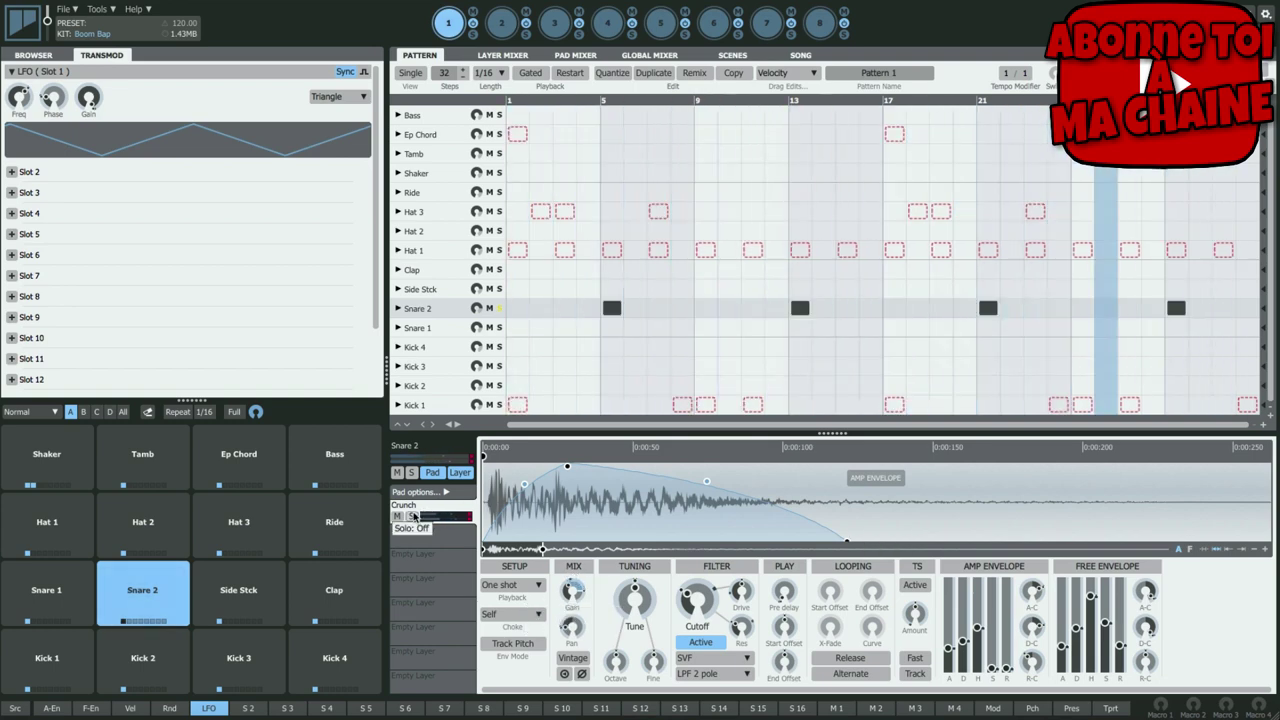
# - Take Snare 2 out of solo and, with the Global Mixer shown, add a Morphing LFO to TransMod slot 2
pyautogui.click(499, 309)
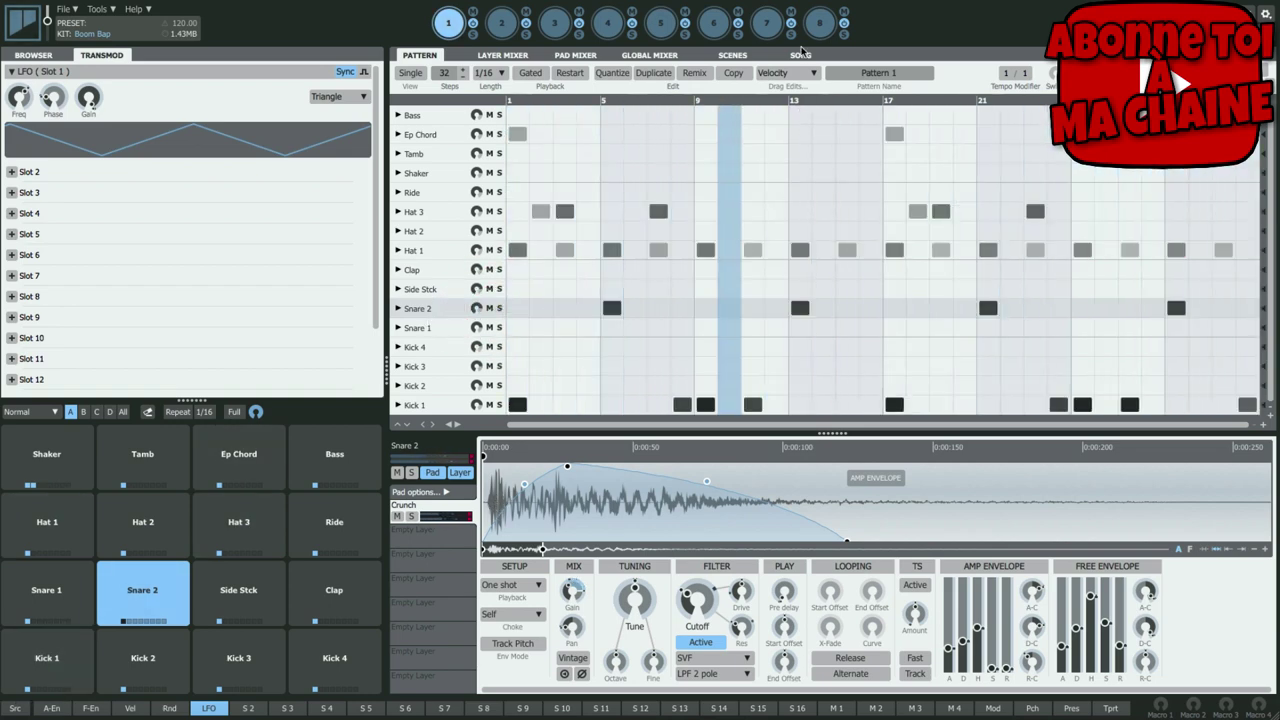
pyautogui.click(650, 55)
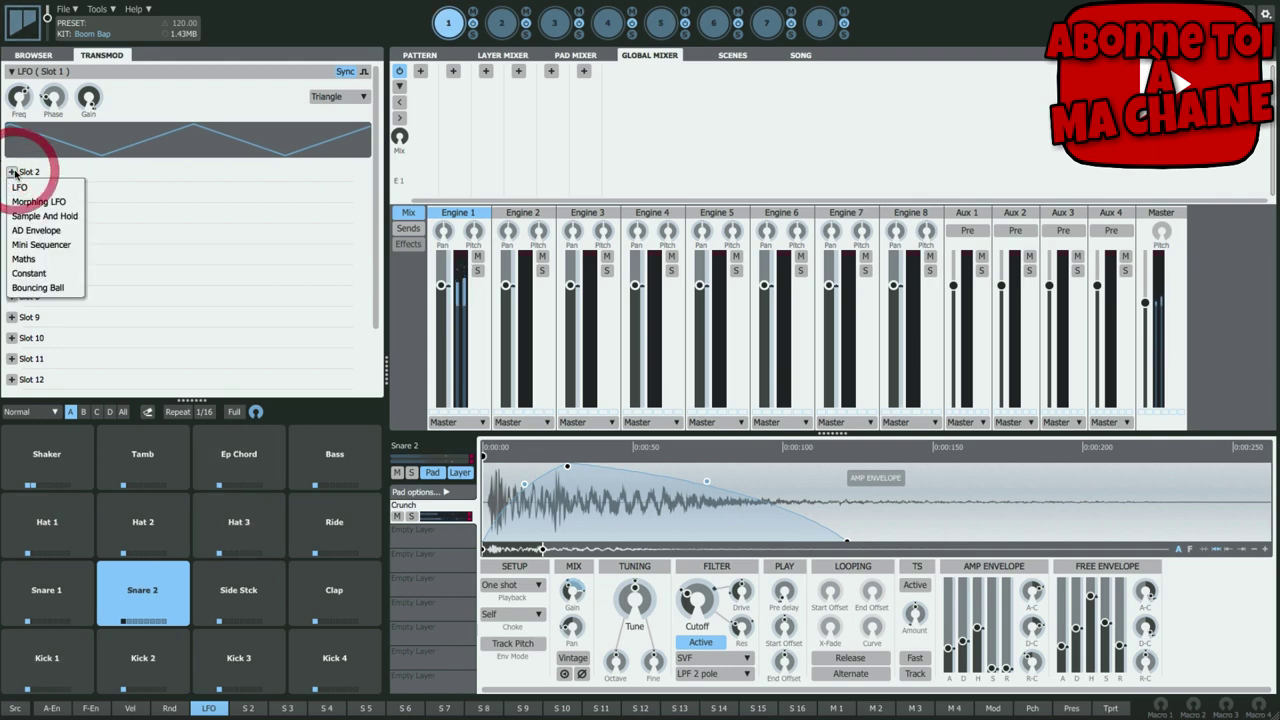
pyautogui.click(47, 202)
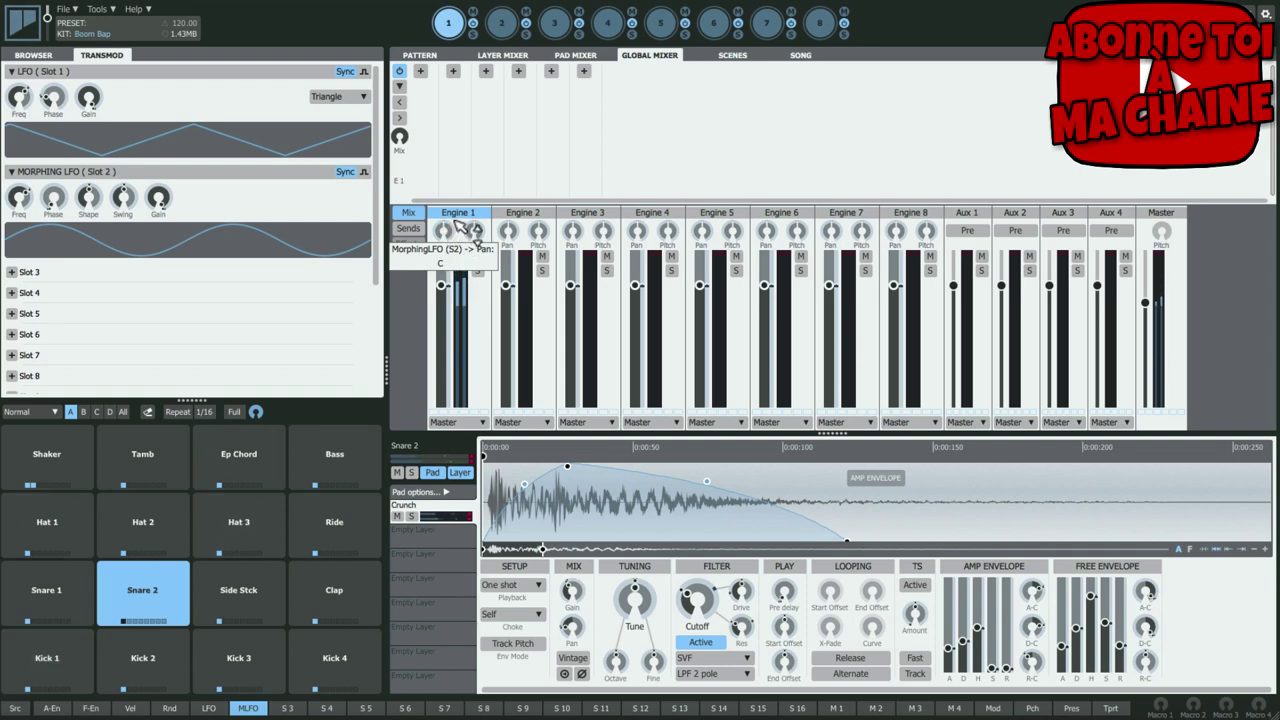
# - Modulate Engine 1's pitch with the Morphing LFO, trying a range from -3 to -10 semitones
pyautogui.click(463, 286)
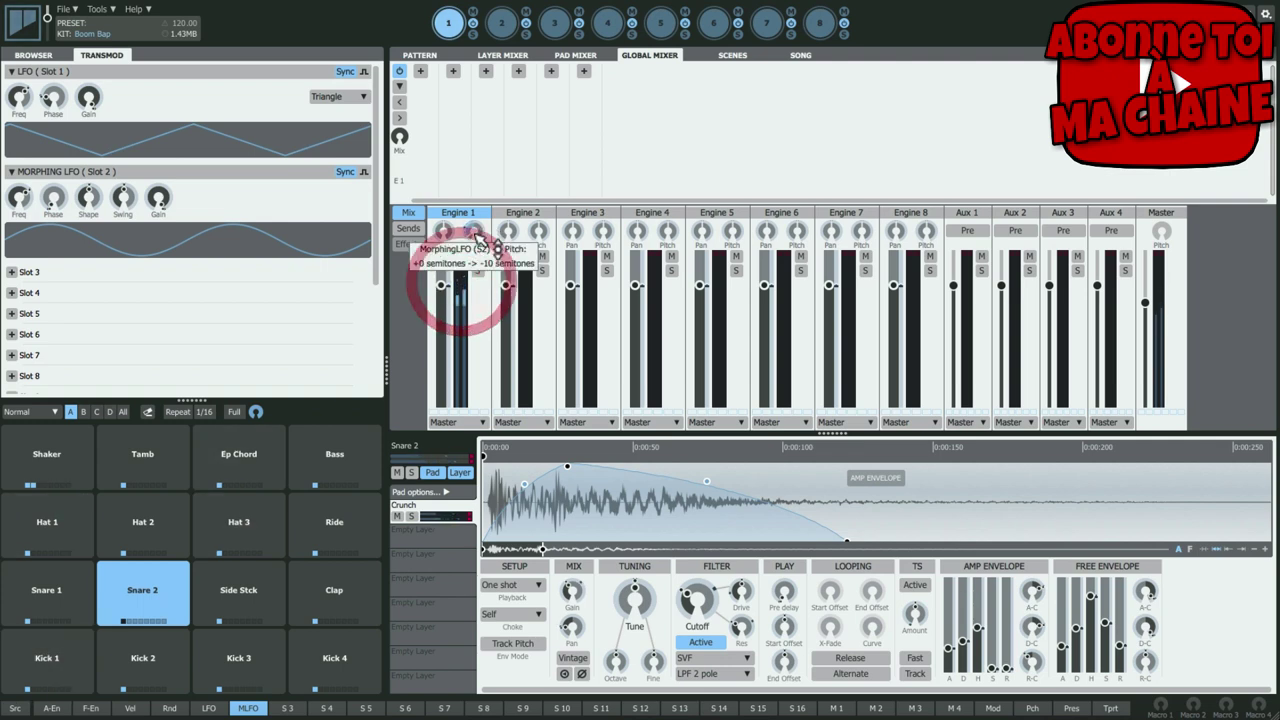
pyautogui.moveTo(474, 228); pyautogui.dragTo(488, 213)
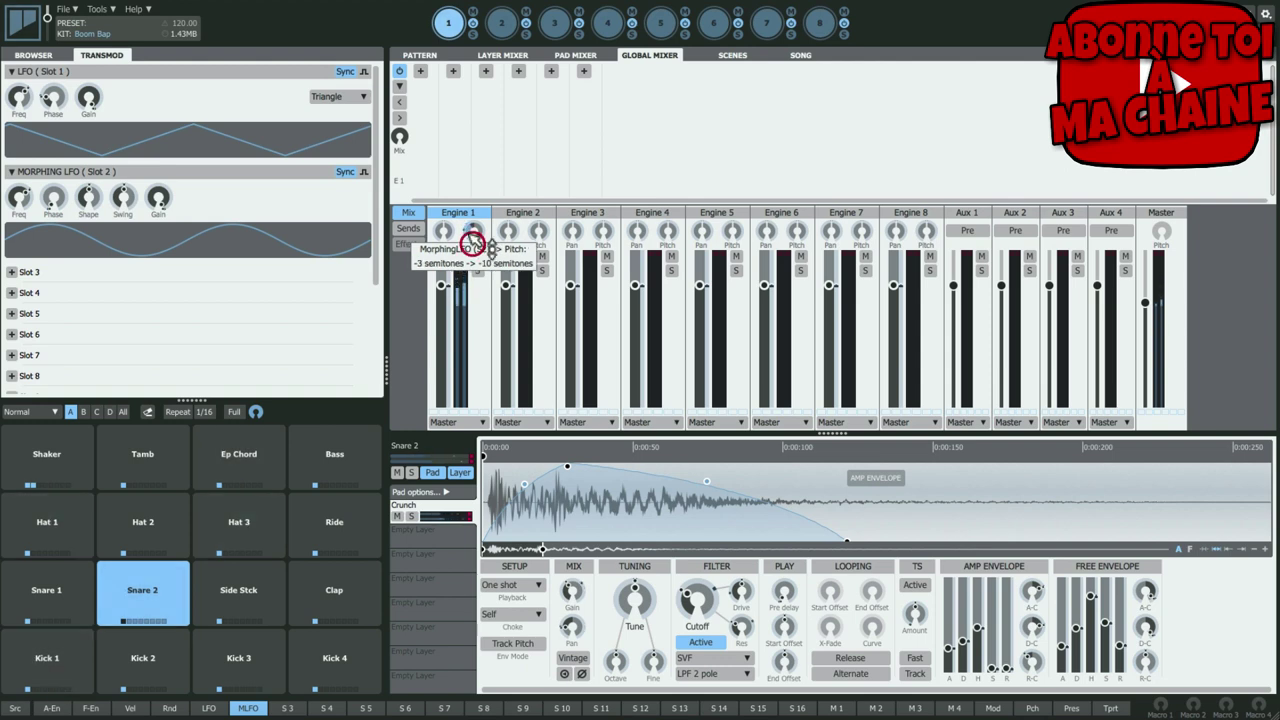
pyautogui.click(481, 228)
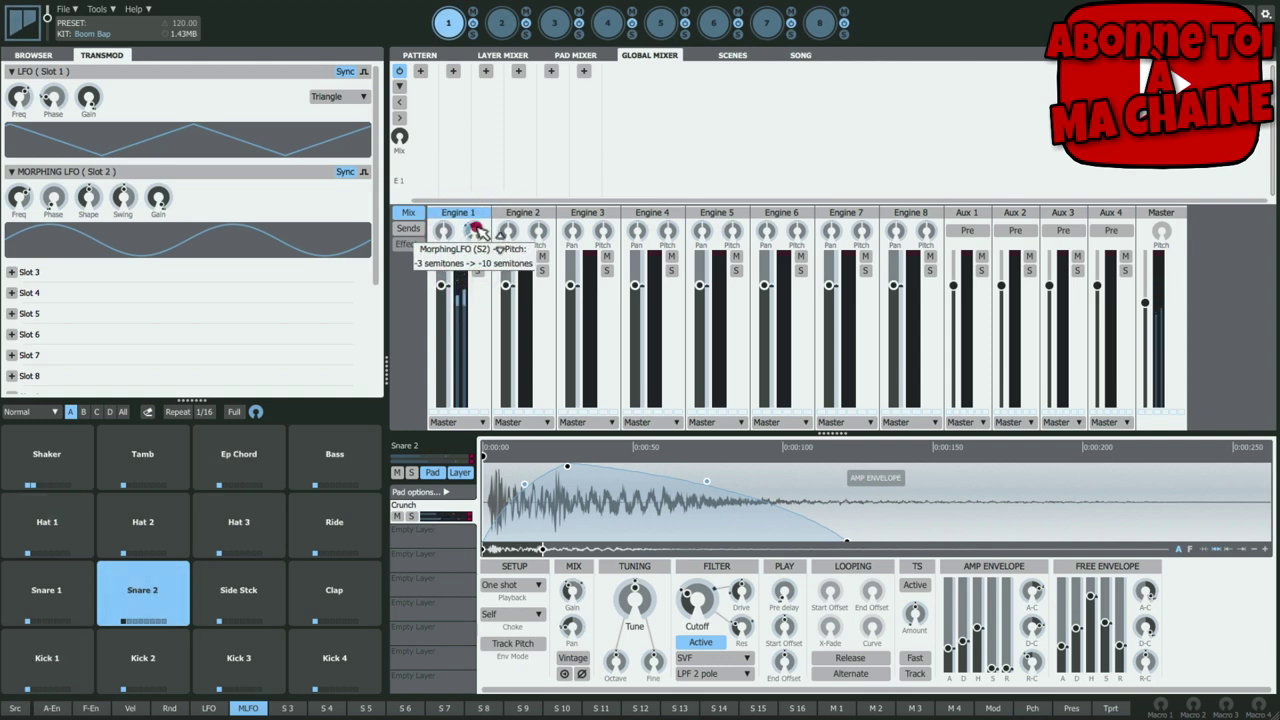
pyautogui.moveTo(481, 232); pyautogui.dragTo(479, 213)
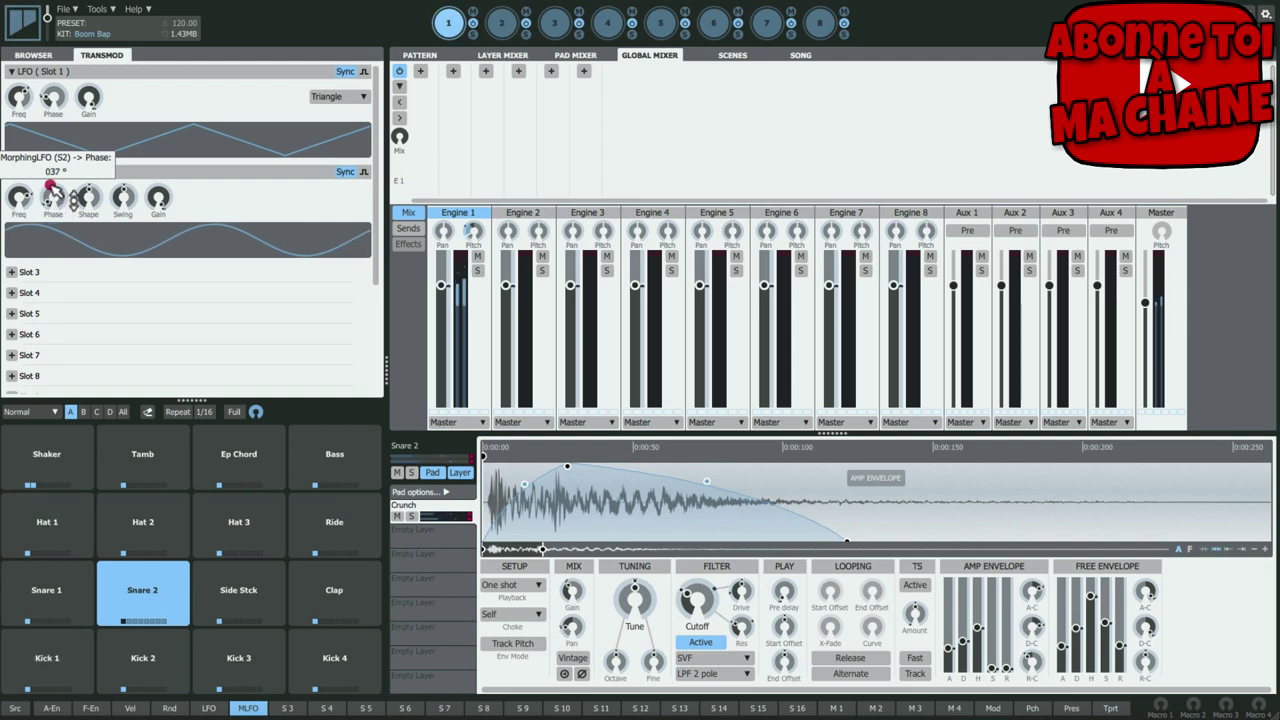
# - Examine the Morphing LFO's retrigger options for transport start, pattern changes and triggering pads, and close them
pyautogui.click(364, 173)
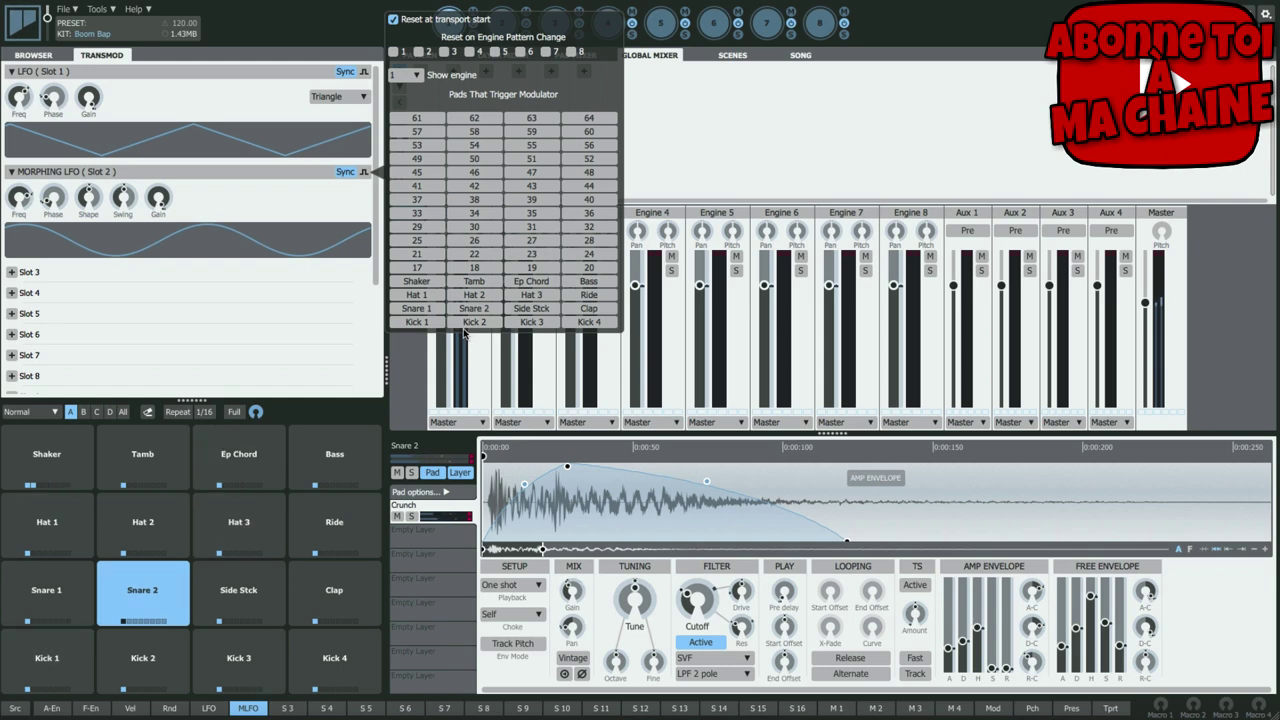
pyautogui.click(366, 172)
pyautogui.click(366, 172)
pyautogui.click(366, 173)
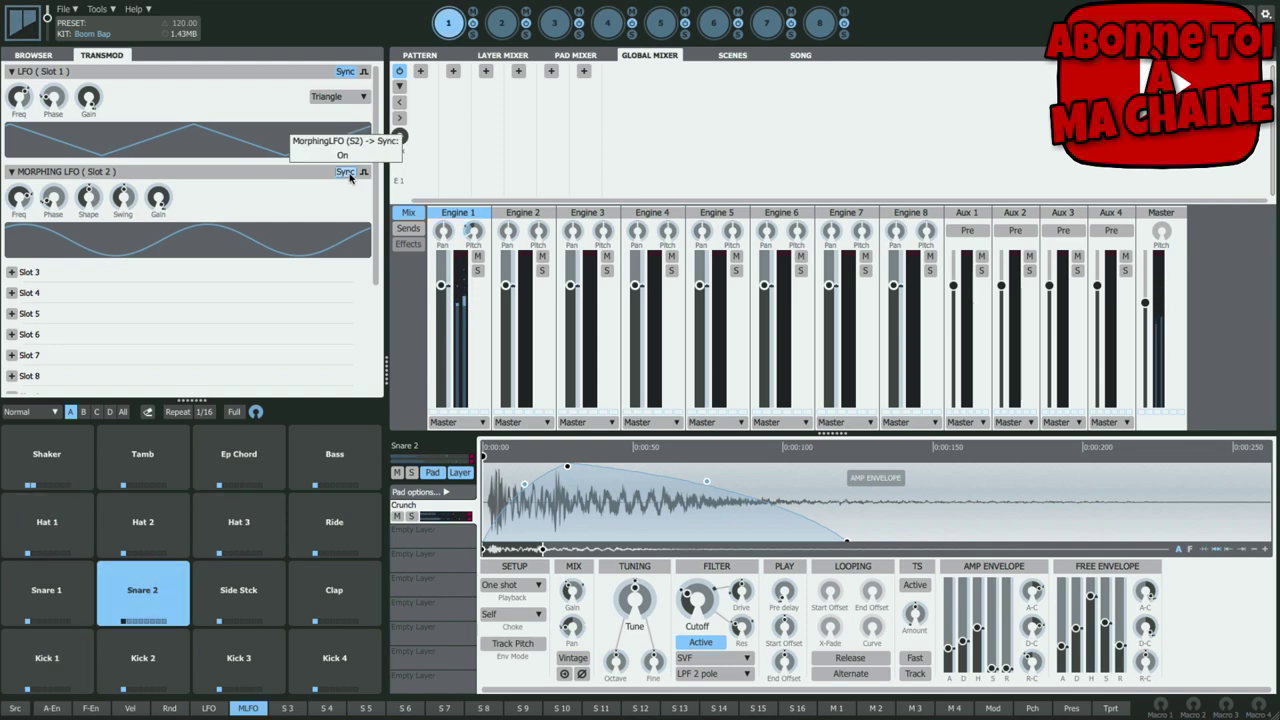
# - Reshape the Morphing LFO in slot 2 by raising its swing to about +61 %, lowering its shape asymmetry and shifting its phase
pyautogui.moveTo(127, 203)
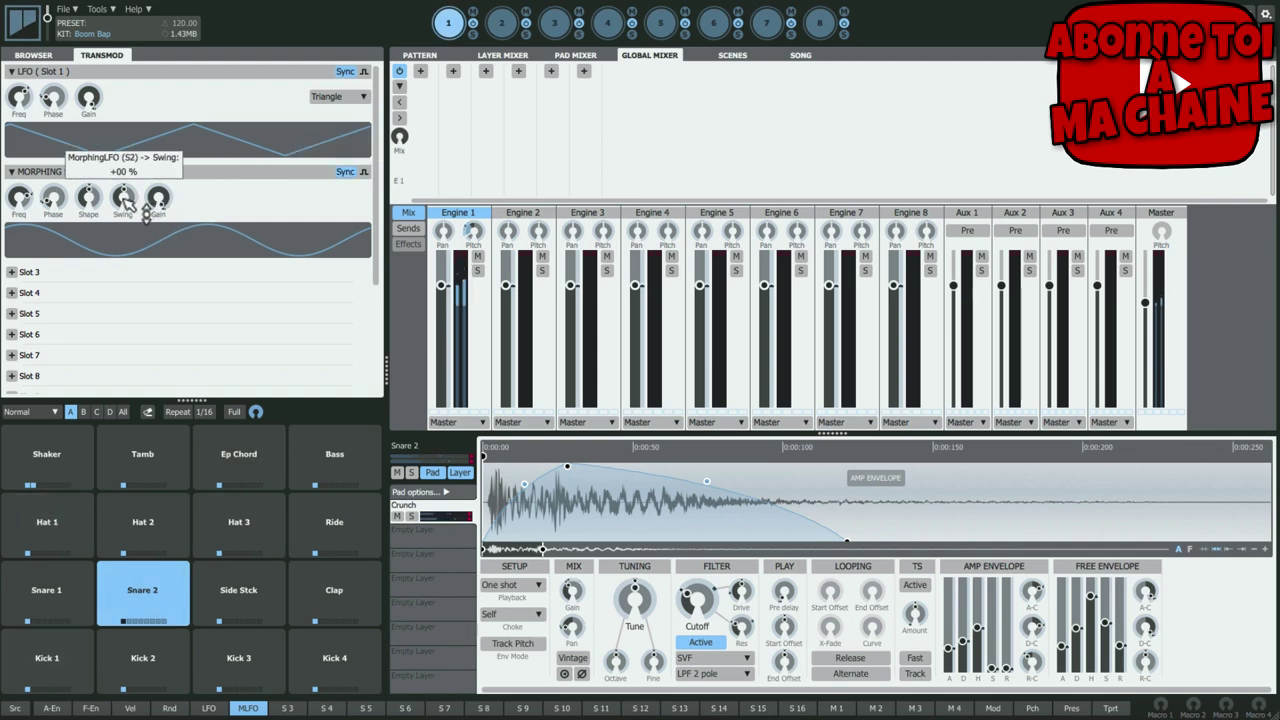
pyautogui.moveTo(137, 180); pyautogui.dragTo(148, 163)
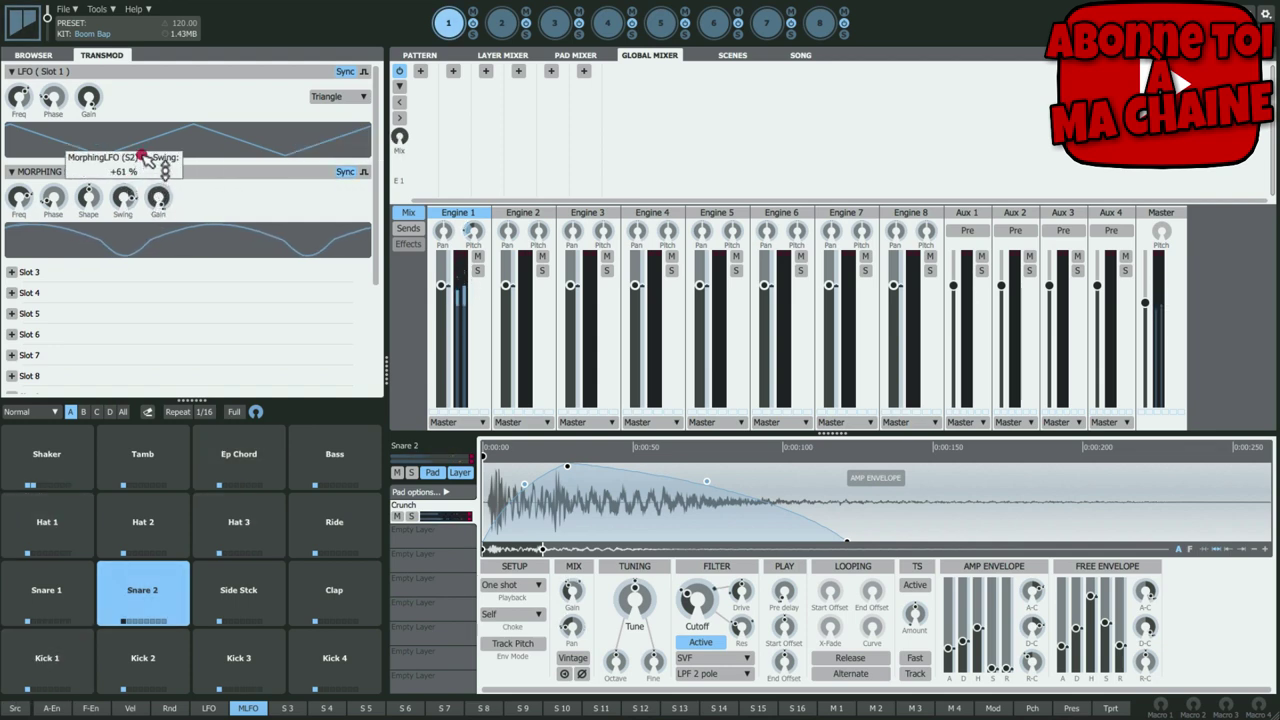
pyautogui.moveTo(89, 197)
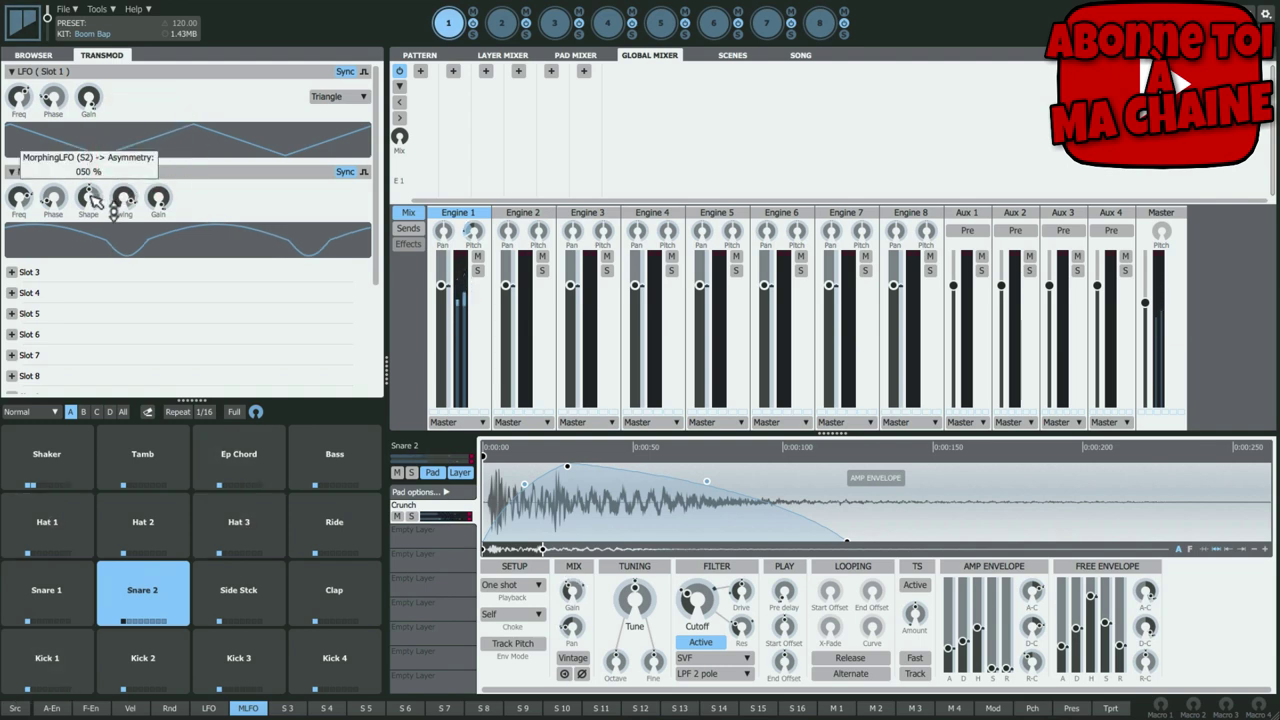
pyautogui.moveTo(103, 173); pyautogui.dragTo(115, 247)
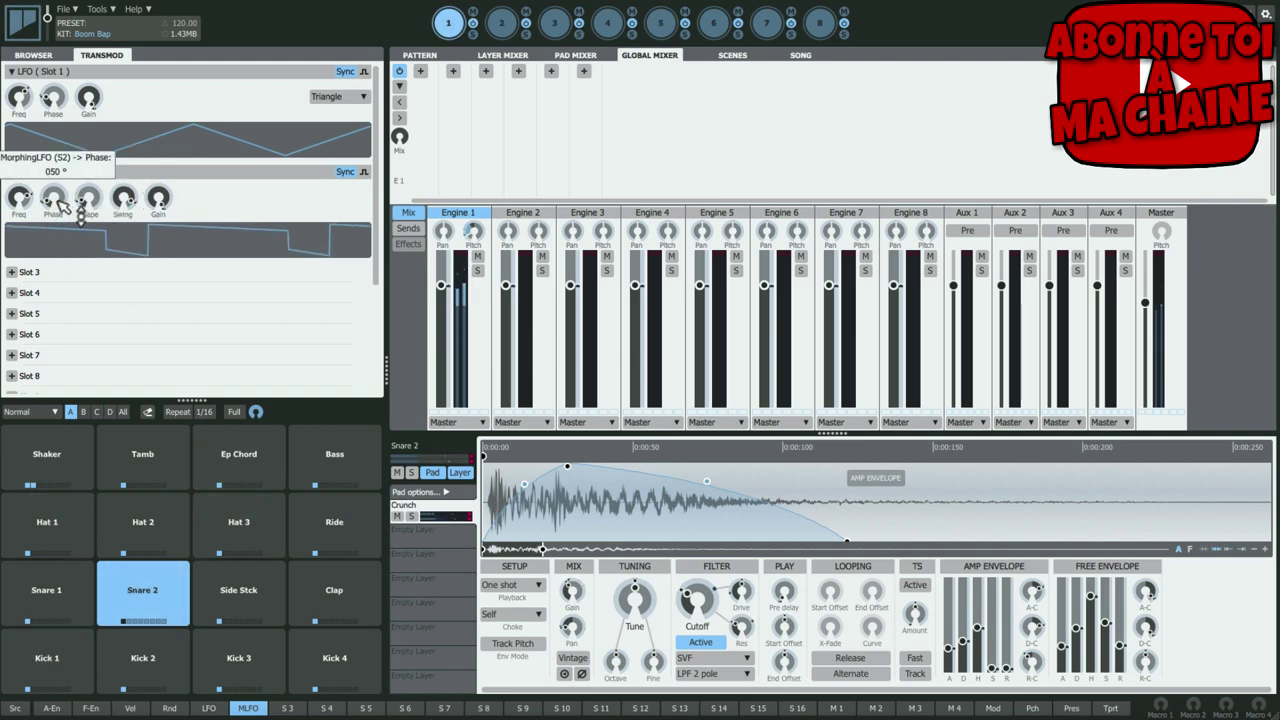
pyautogui.moveTo(65, 185); pyautogui.dragTo(123, 97)
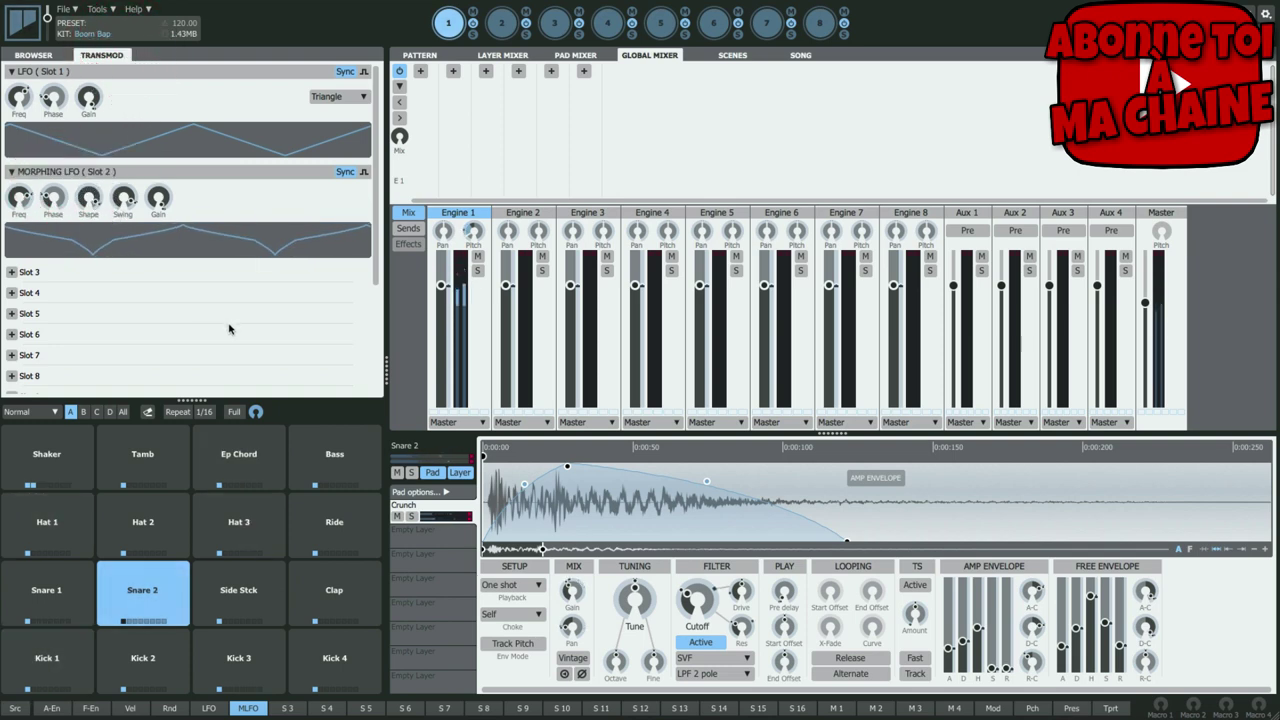
# - Readjust the Morphing LFO's modulation of Engine 1's pitch to a range of about -3 to +9 semitones
pyautogui.moveTo(510, 272); pyautogui.dragTo(492, 119)
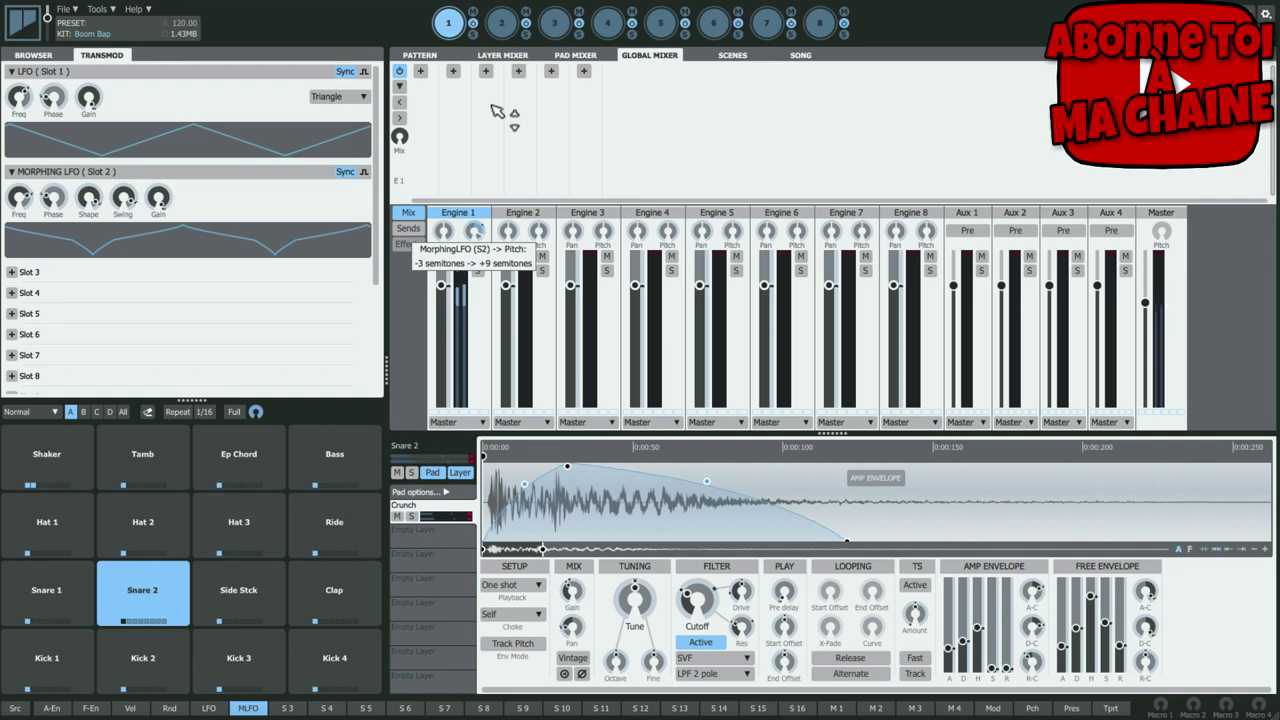
pyautogui.moveTo(496, 126); pyautogui.dragTo(489, 106)
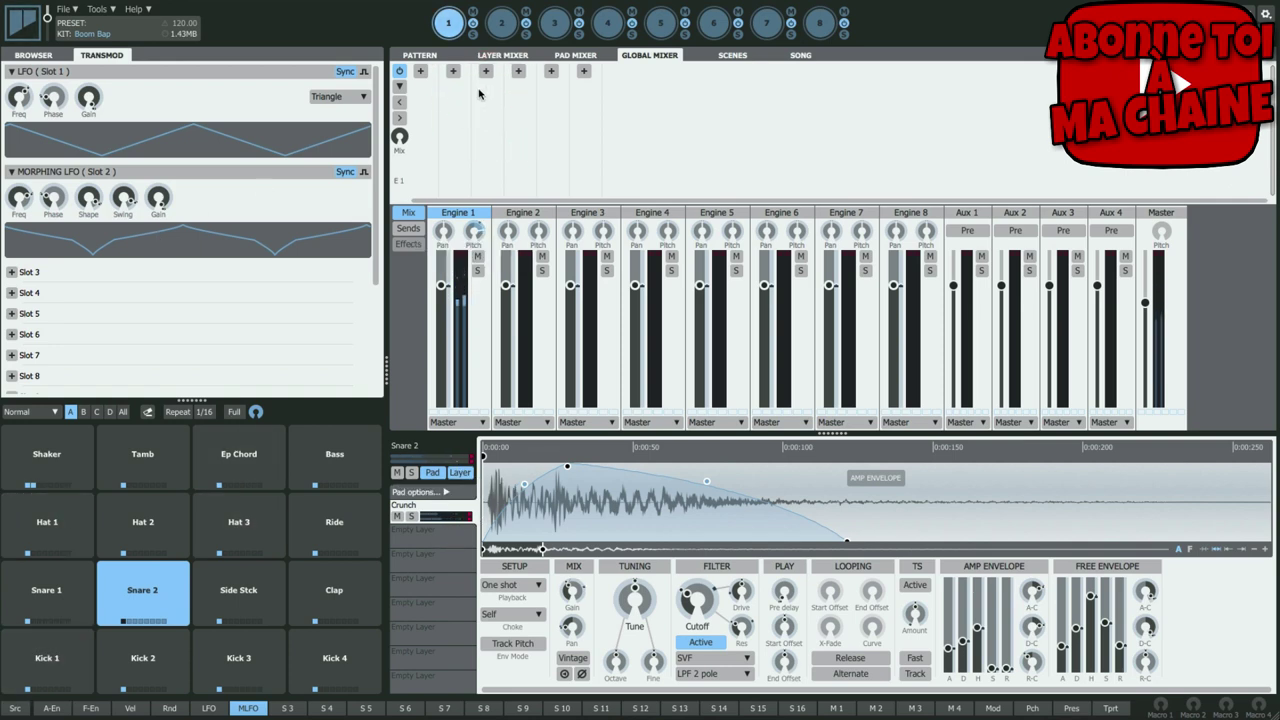
# - Look at the pattern grid, return to the Global Mixer and review the TransMod slots down to Slot 16
pyautogui.click(424, 57)
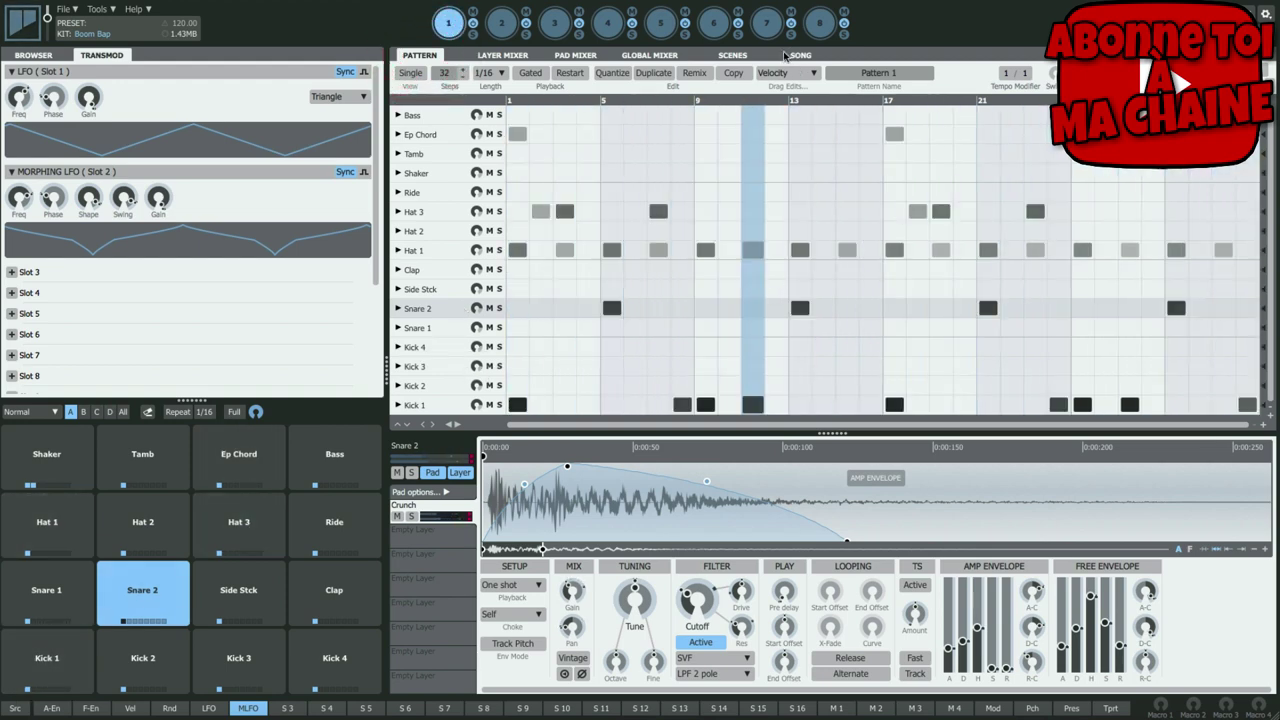
pyautogui.click(668, 57)
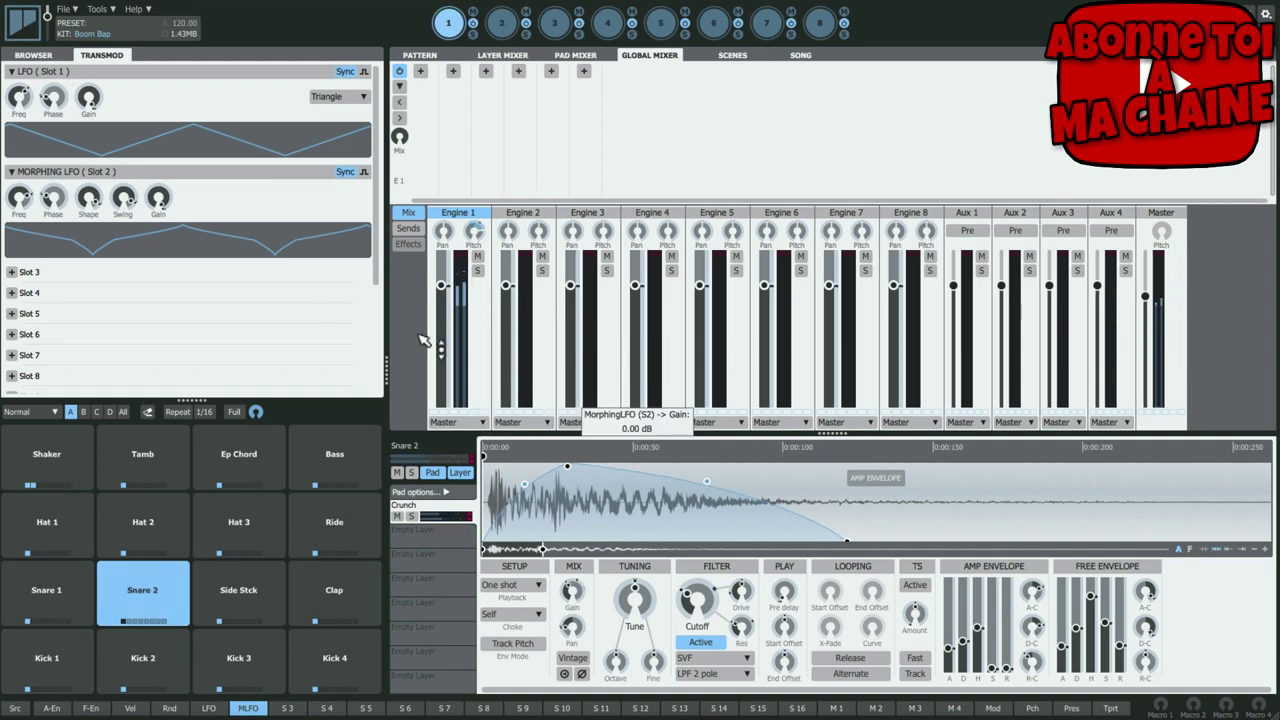
pyautogui.scroll(-3, 40, 356)
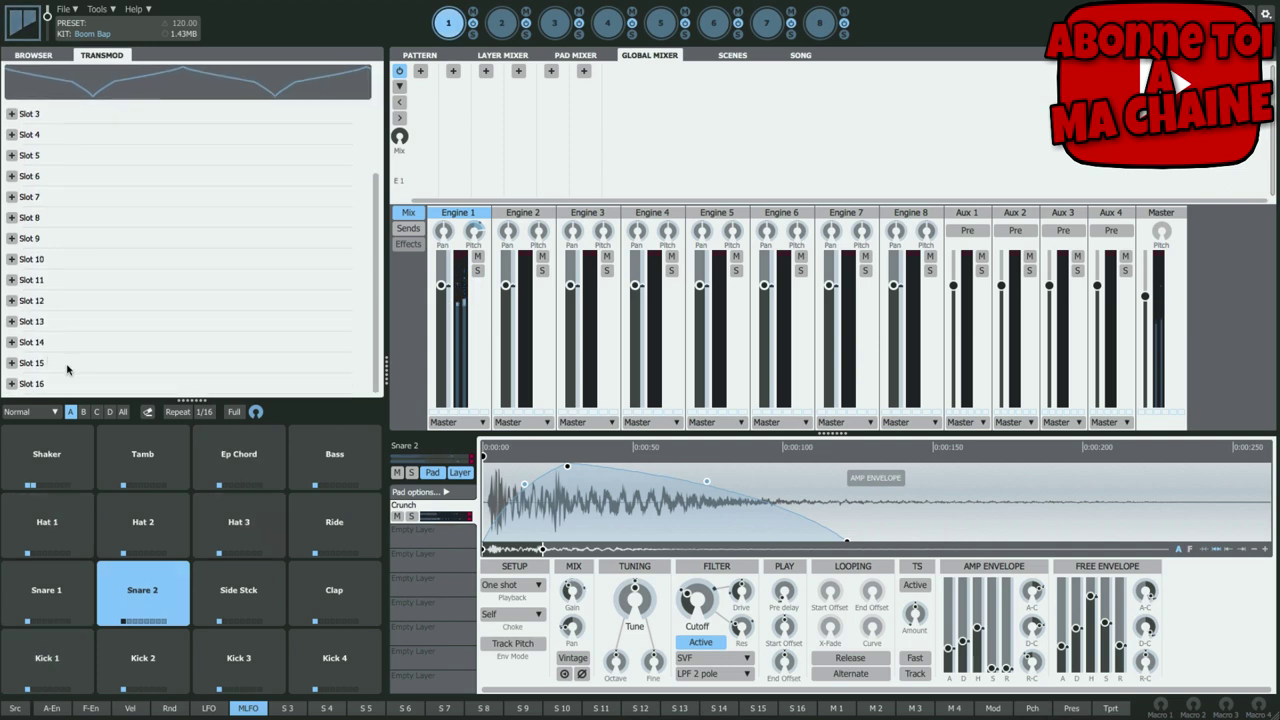
pyautogui.scroll(3, 67, 368)
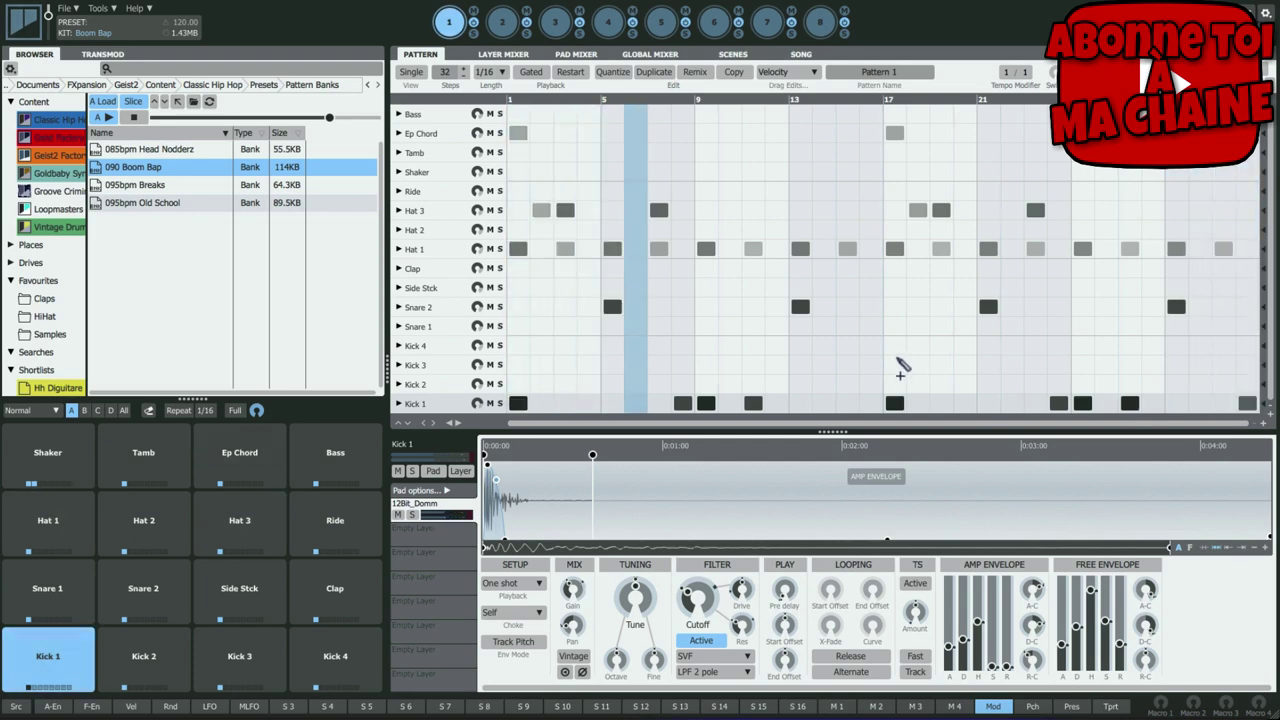
# - Expand Kick 2's step graph, examine the parameters available for it, and collapse the track again
pyautogui.click(412, 385)
pyautogui.click(398, 384)
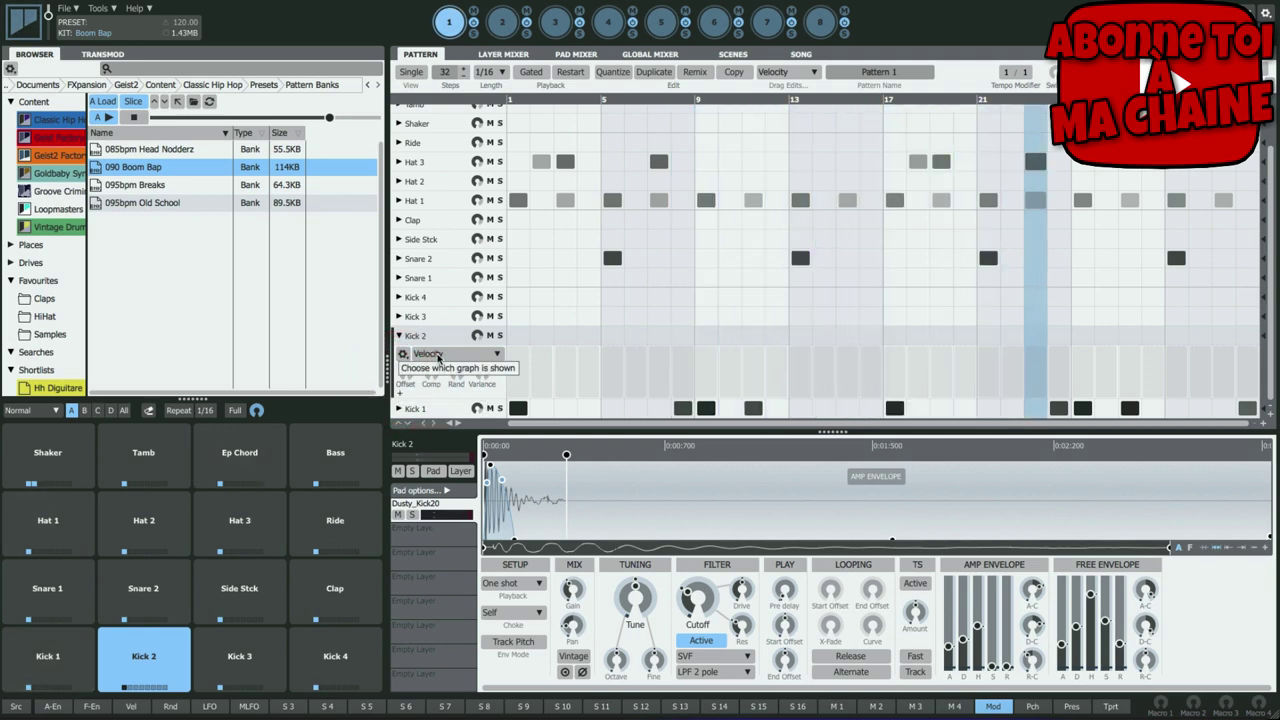
pyautogui.click(437, 356)
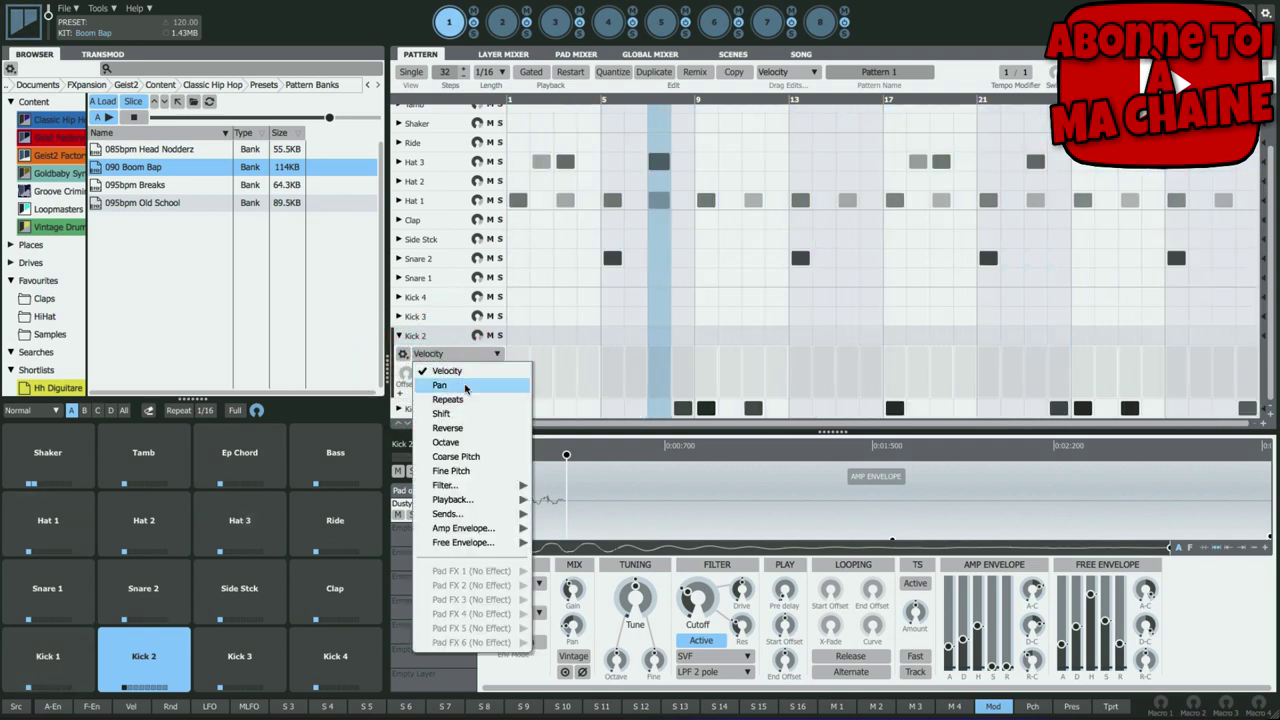
pyautogui.moveTo(476, 505)
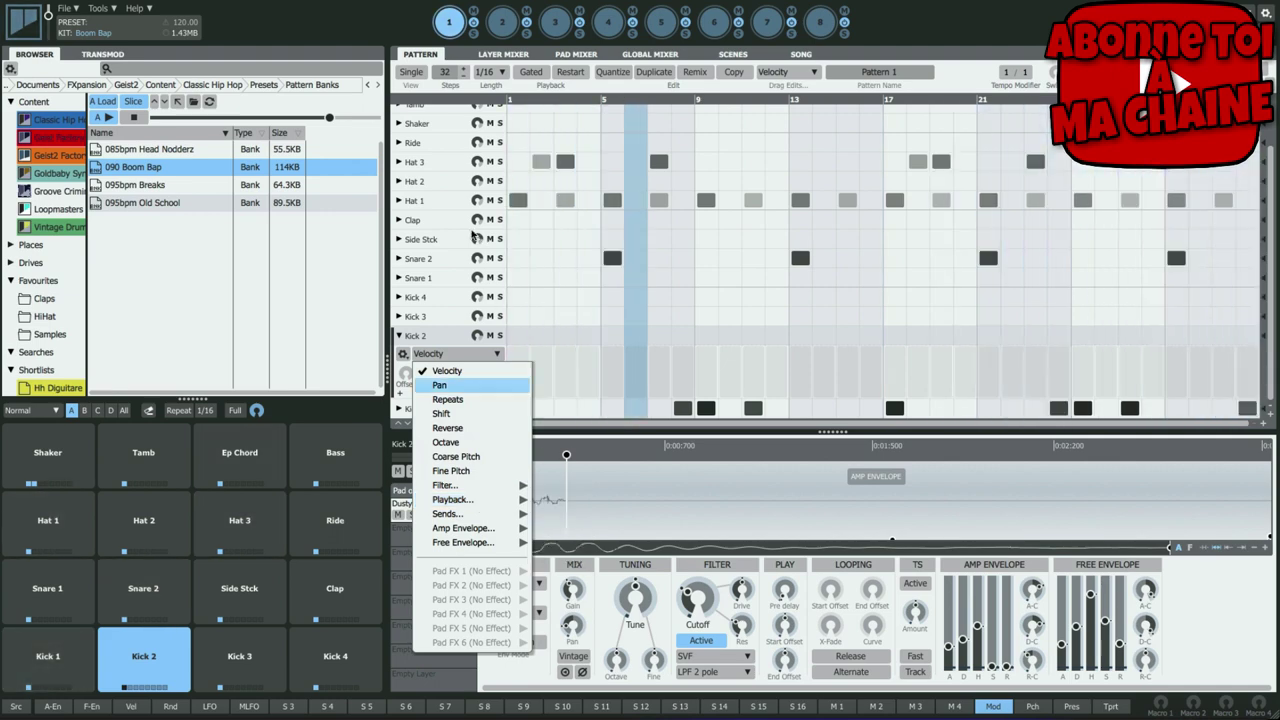
pyautogui.click(422, 96)
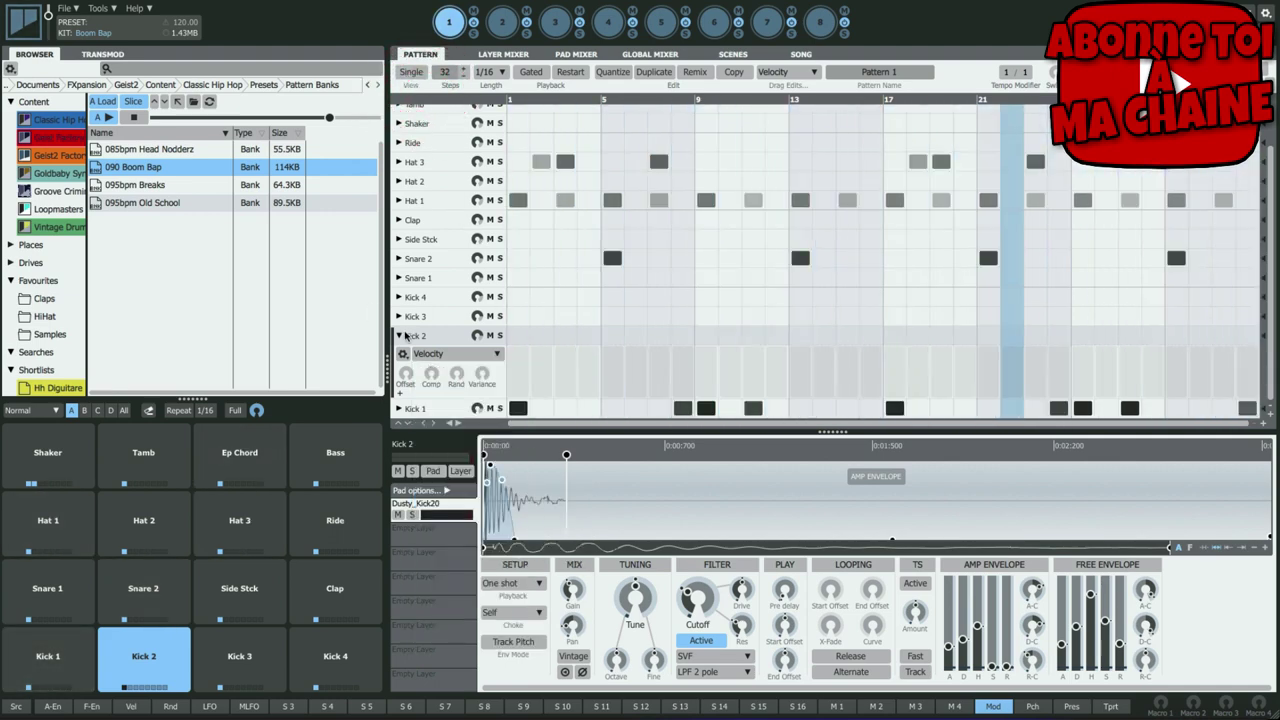
pyautogui.click(396, 336)
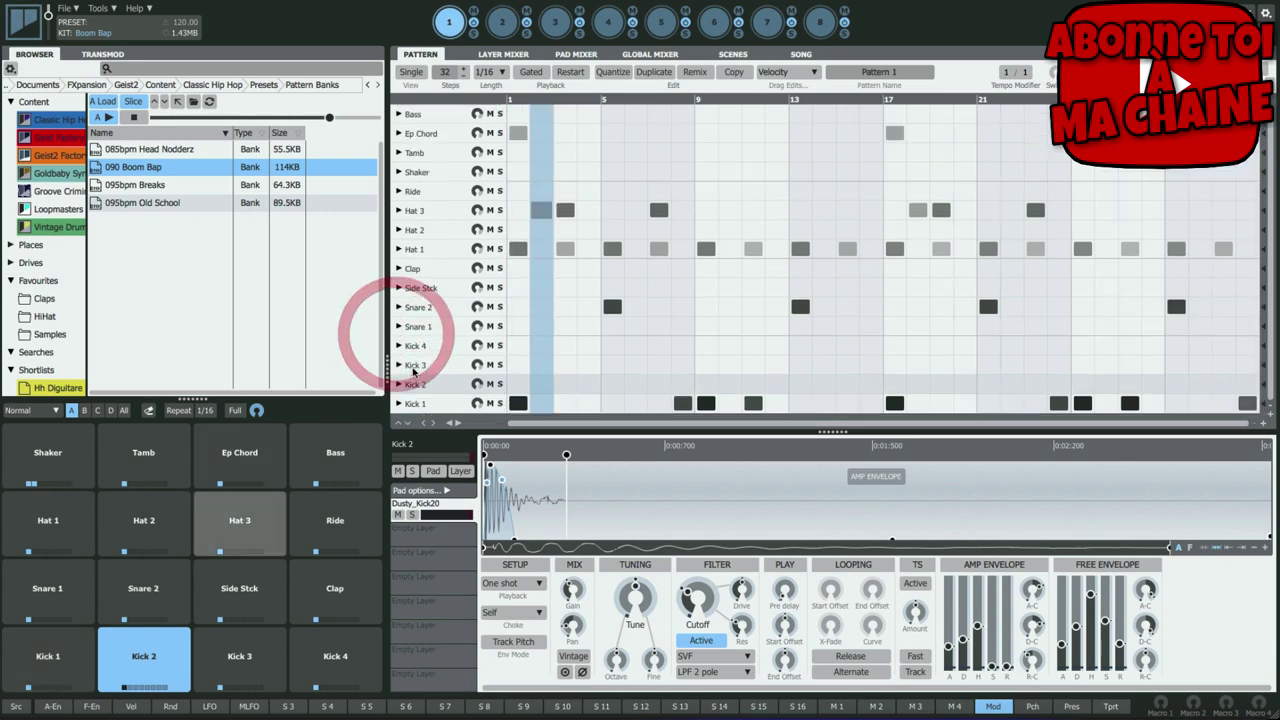
# - Switch the pattern to single graph view and display Kick 1's playback Probability graph
pyautogui.click(410, 72)
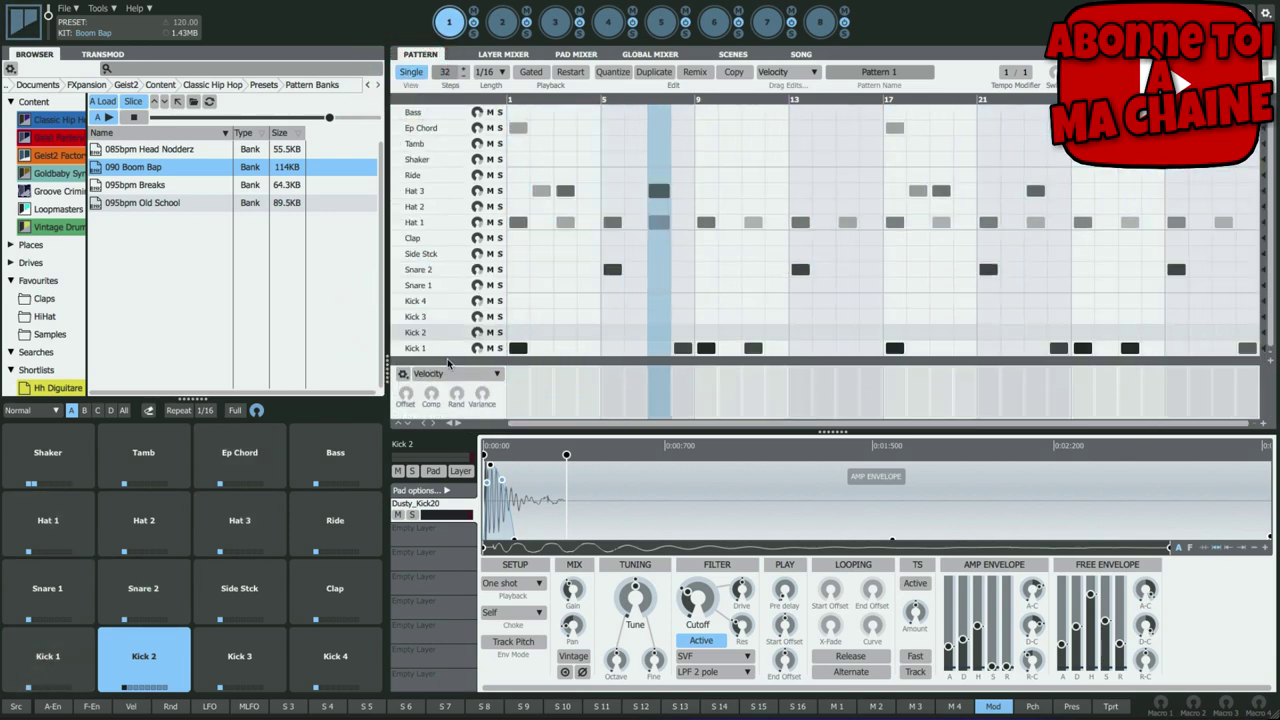
pyautogui.click(425, 347)
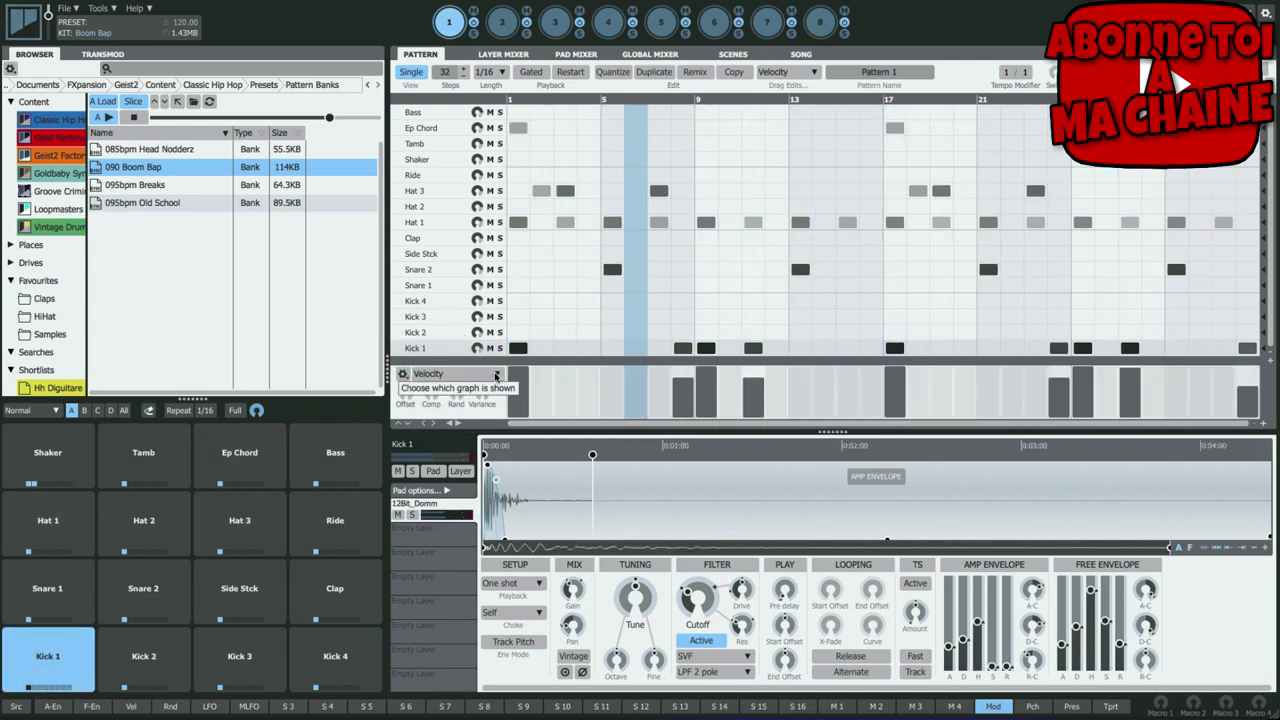
pyautogui.click(495, 374)
pyautogui.moveTo(493, 525)
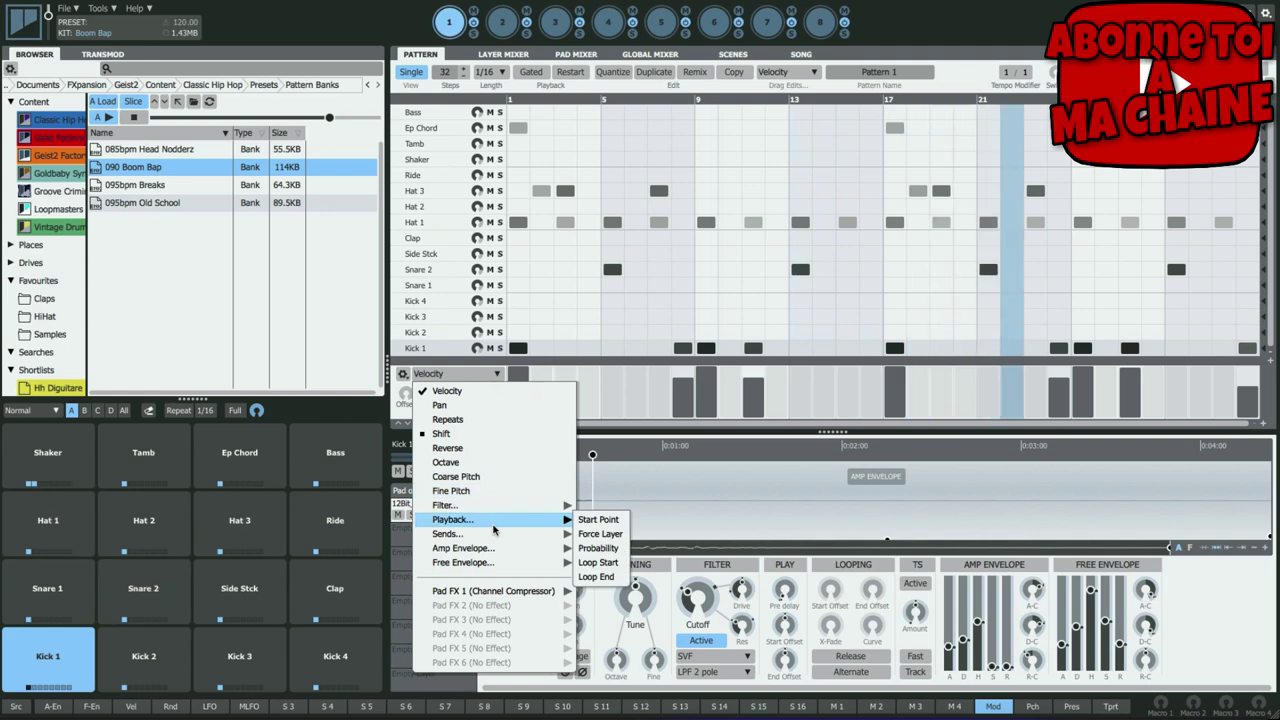
pyautogui.click(598, 548)
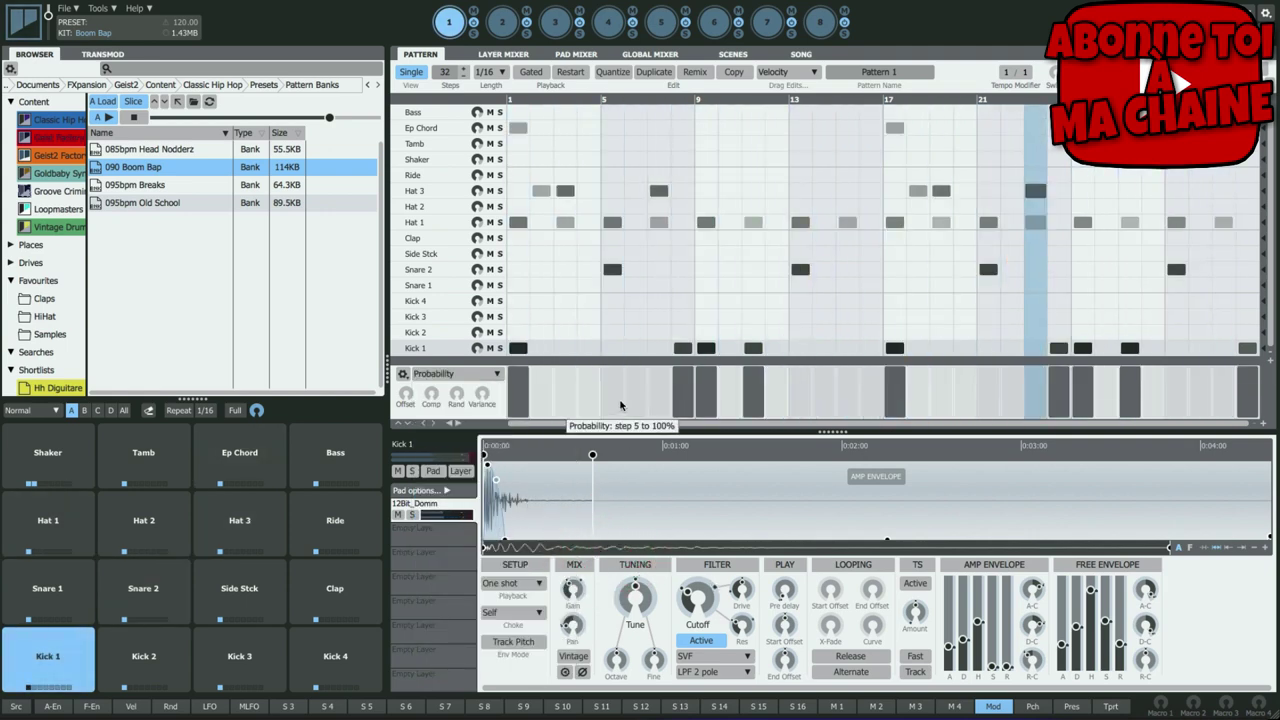
# - Solo Kick 1's steps and lower the probability of all its steps to about 51% using the graph's offset
pyautogui.click(500, 348)
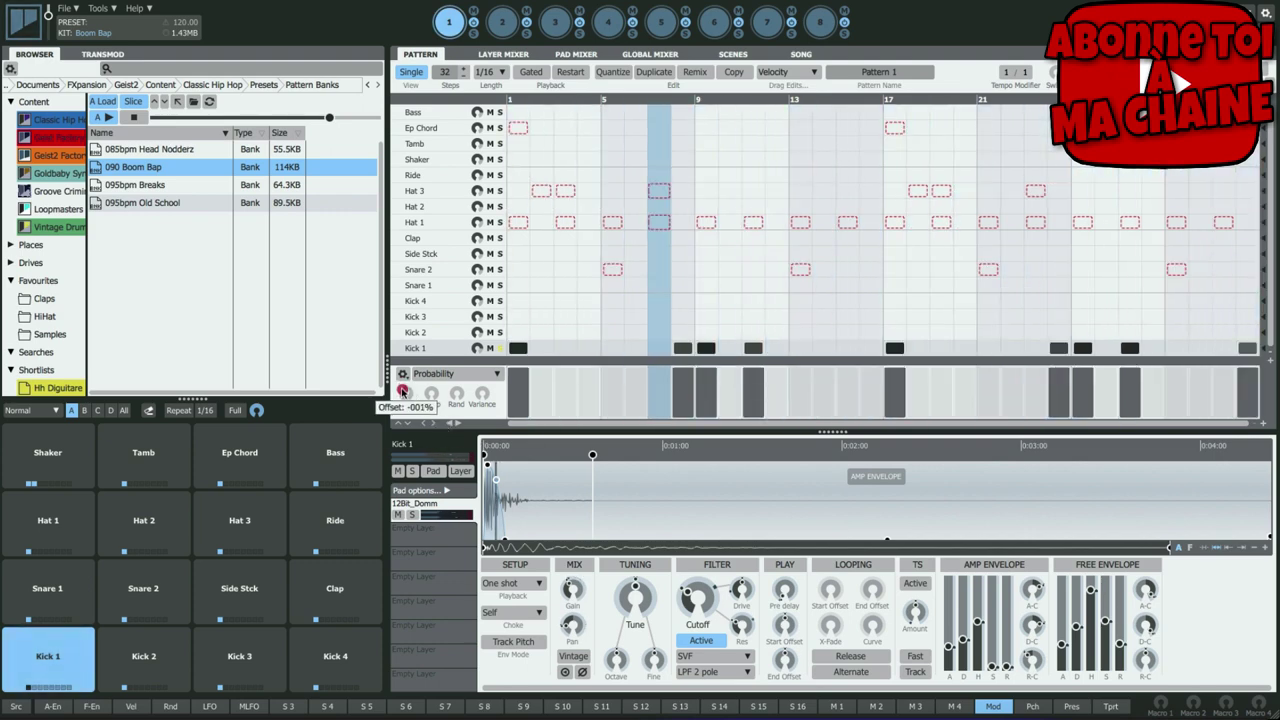
pyautogui.moveTo(402, 388); pyautogui.dragTo(401, 410)
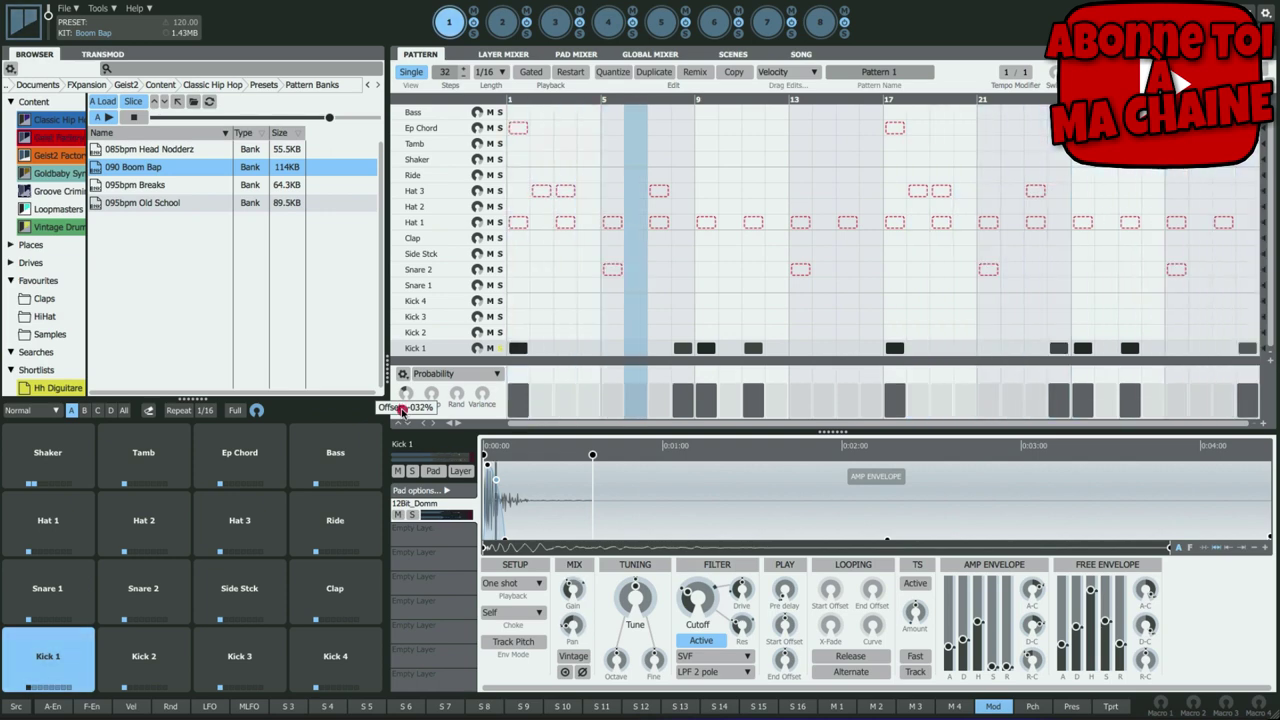
pyautogui.moveTo(401, 410); pyautogui.dragTo(401, 415)
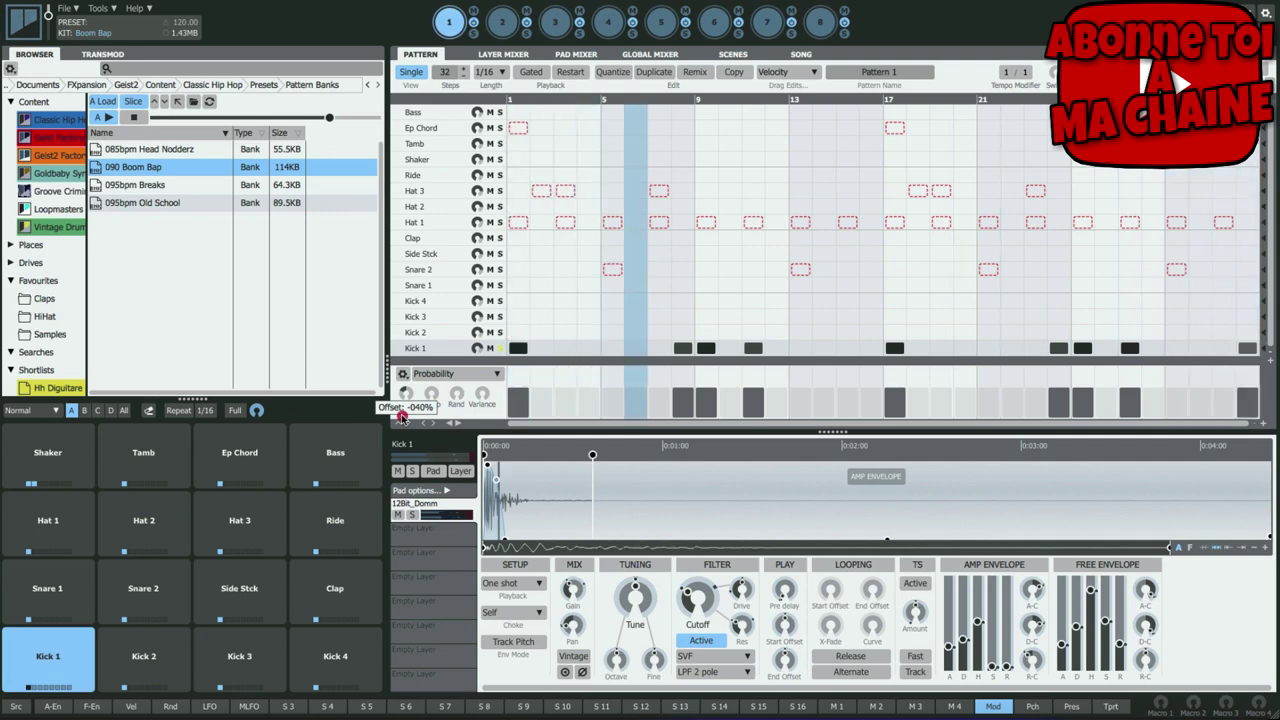
pyautogui.moveTo(401, 418); pyautogui.dragTo(401, 426)
# - Vary Kick 1's step probabilities: step 1 to 82%, step 8 to 78%, step 25 to 100%, step 27 to 62%, with steps 9, 24 and 32 lowered
pyautogui.click(525, 377)
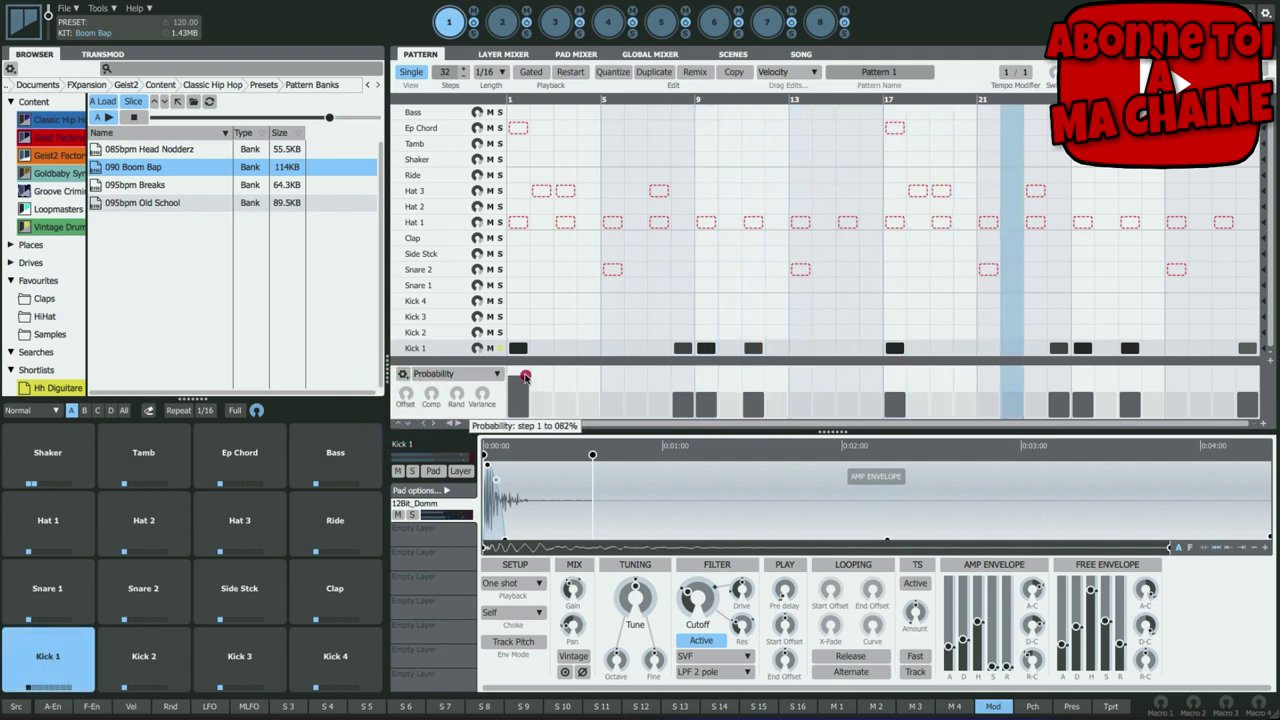
pyautogui.click(676, 400)
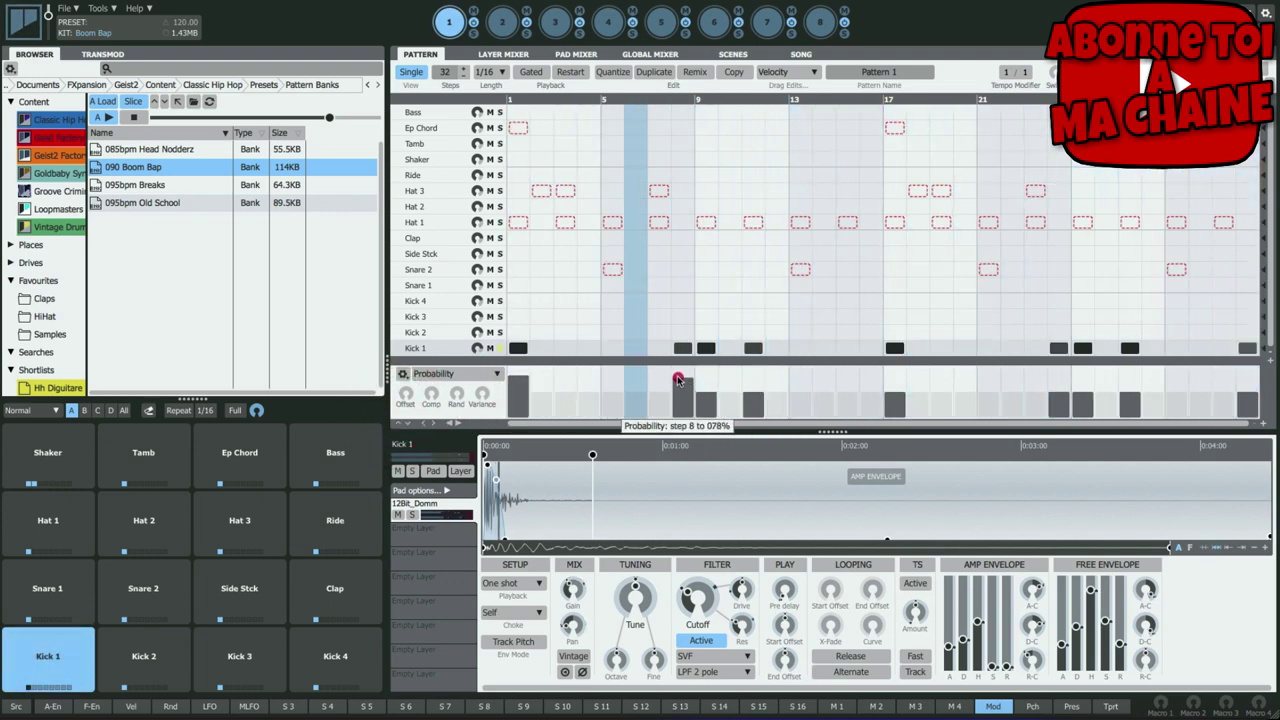
pyautogui.moveTo(677, 387)
pyautogui.mouseDown()
pyautogui.moveTo(710, 388)
pyautogui.moveTo(706, 408)
pyautogui.moveTo(757, 380)
pyautogui.mouseUp()
pyautogui.click(705, 405)
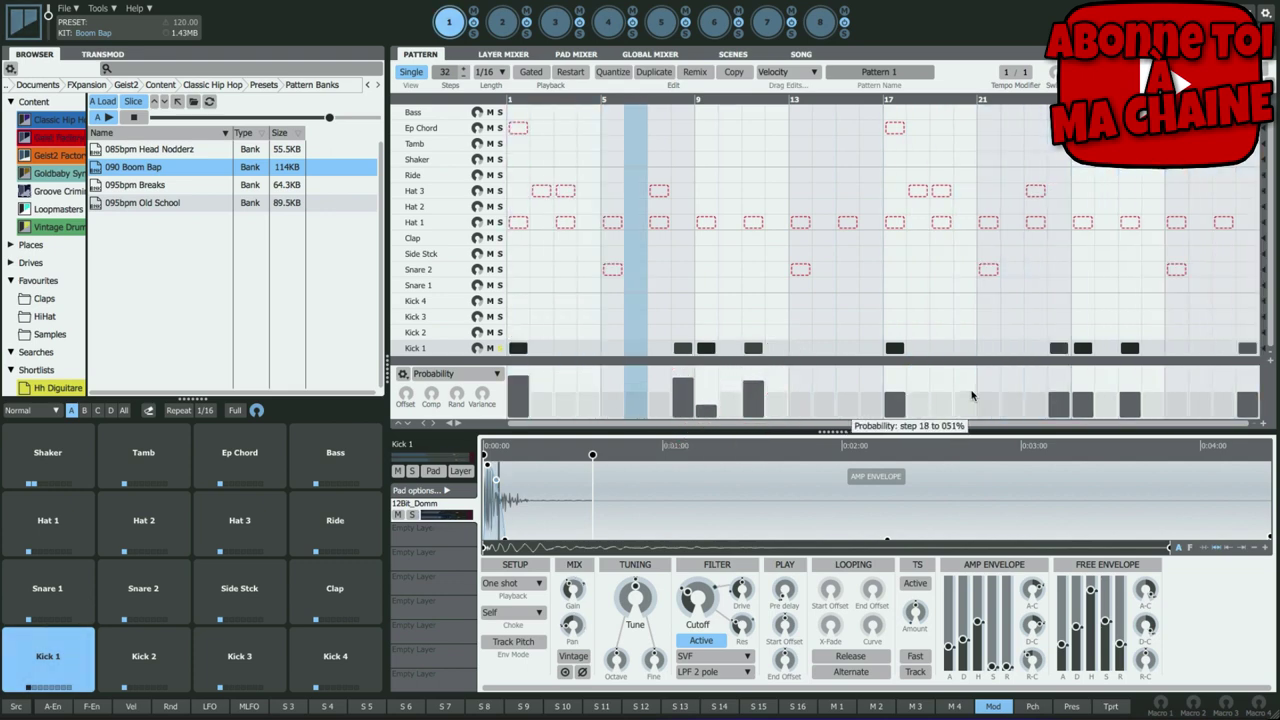
pyautogui.click(1057, 410)
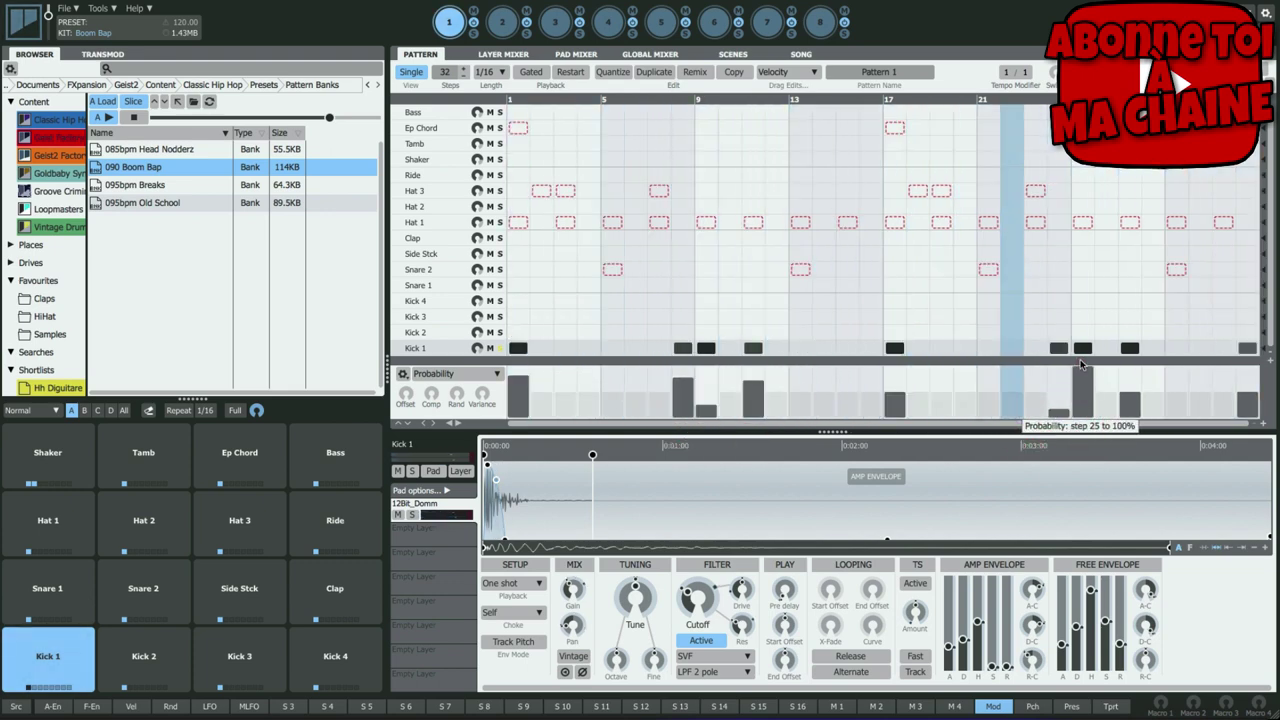
pyautogui.click(1082, 370)
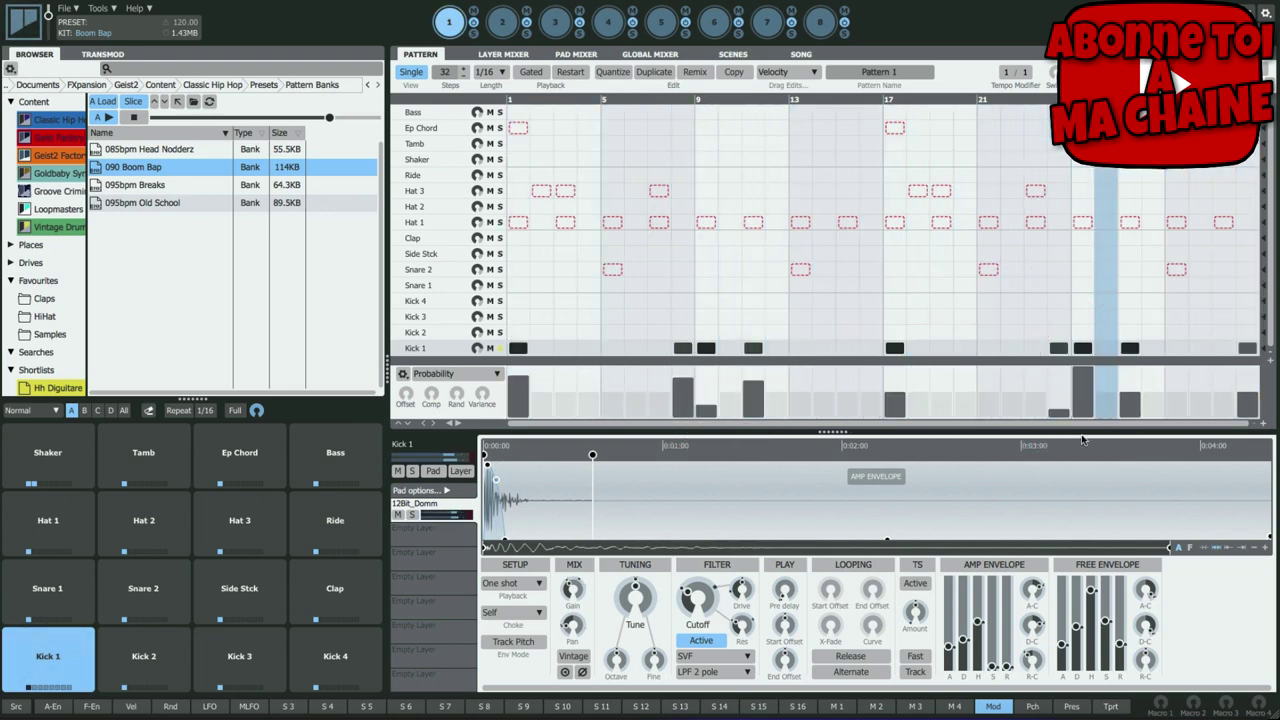
pyautogui.click(1243, 400)
pyautogui.click(1133, 396)
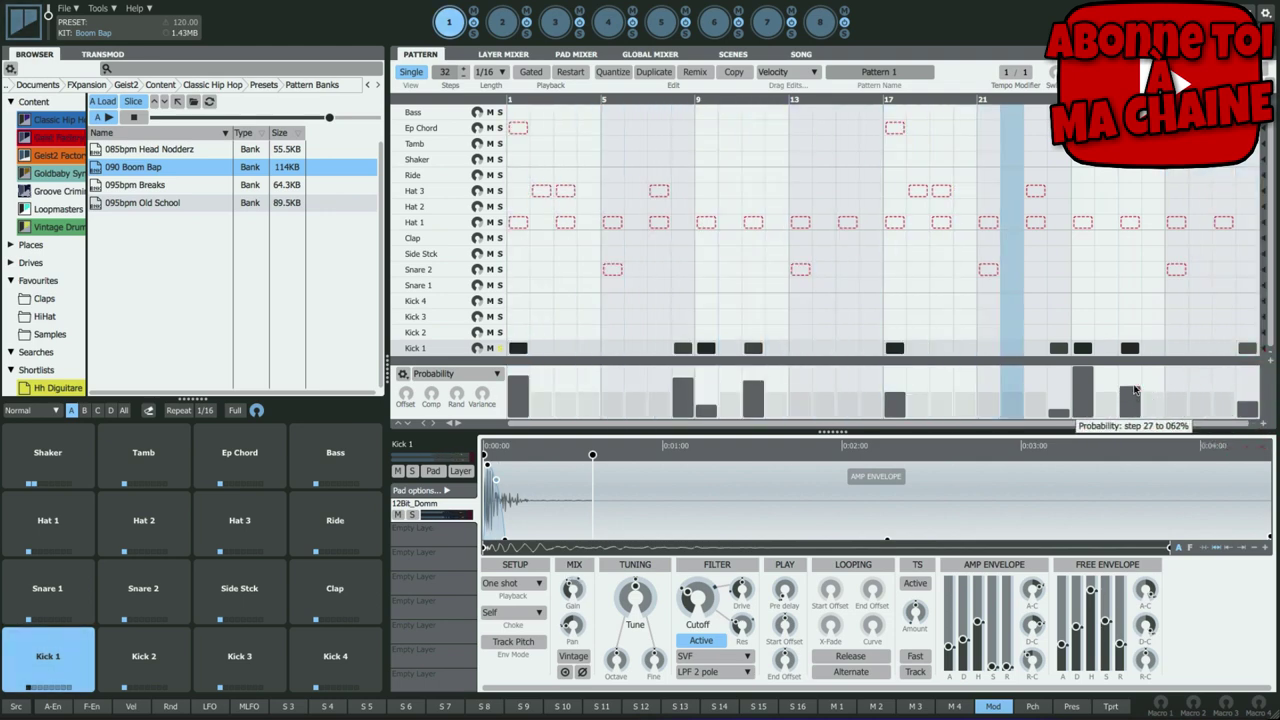
# - Raise Kick 1's probability on steps 17 and 9, reduce it on steps 8 and 11, and take the track out of solo
pyautogui.moveTo(897, 404); pyautogui.dragTo(903, 323)
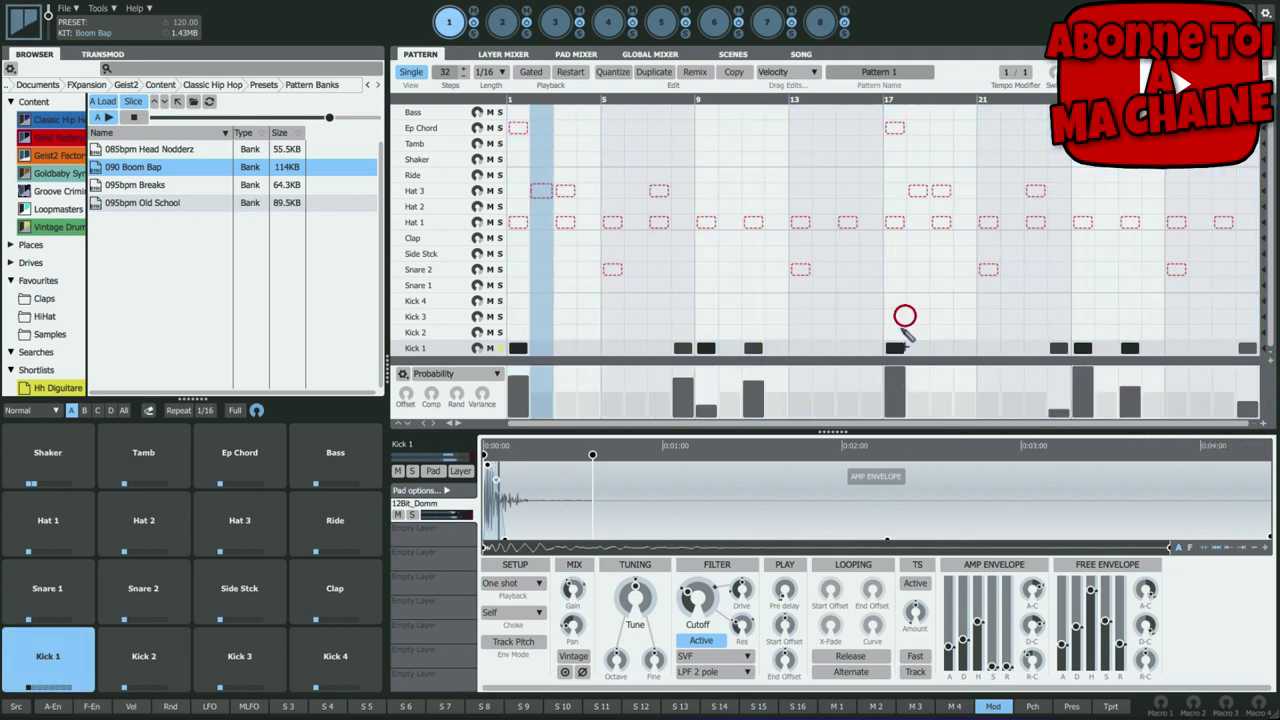
pyautogui.moveTo(706, 398); pyautogui.dragTo(682, 404)
pyautogui.click(706, 379)
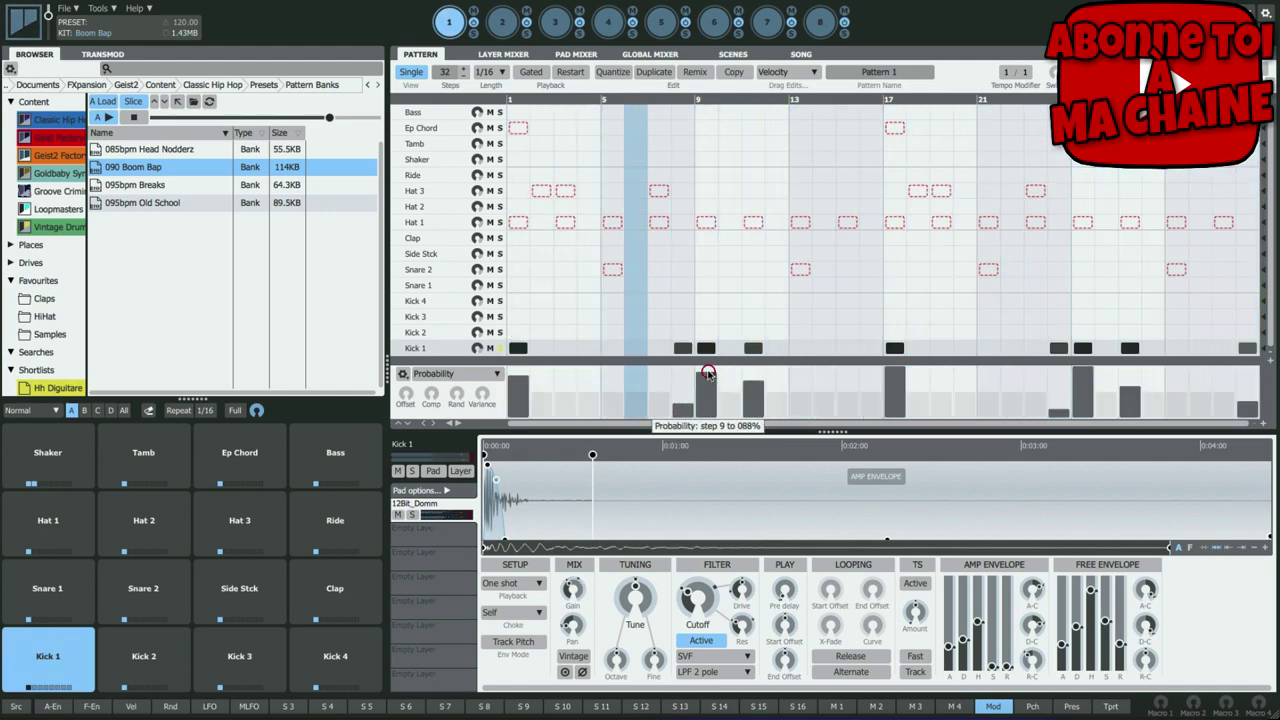
pyautogui.click(755, 400)
pyautogui.click(522, 380)
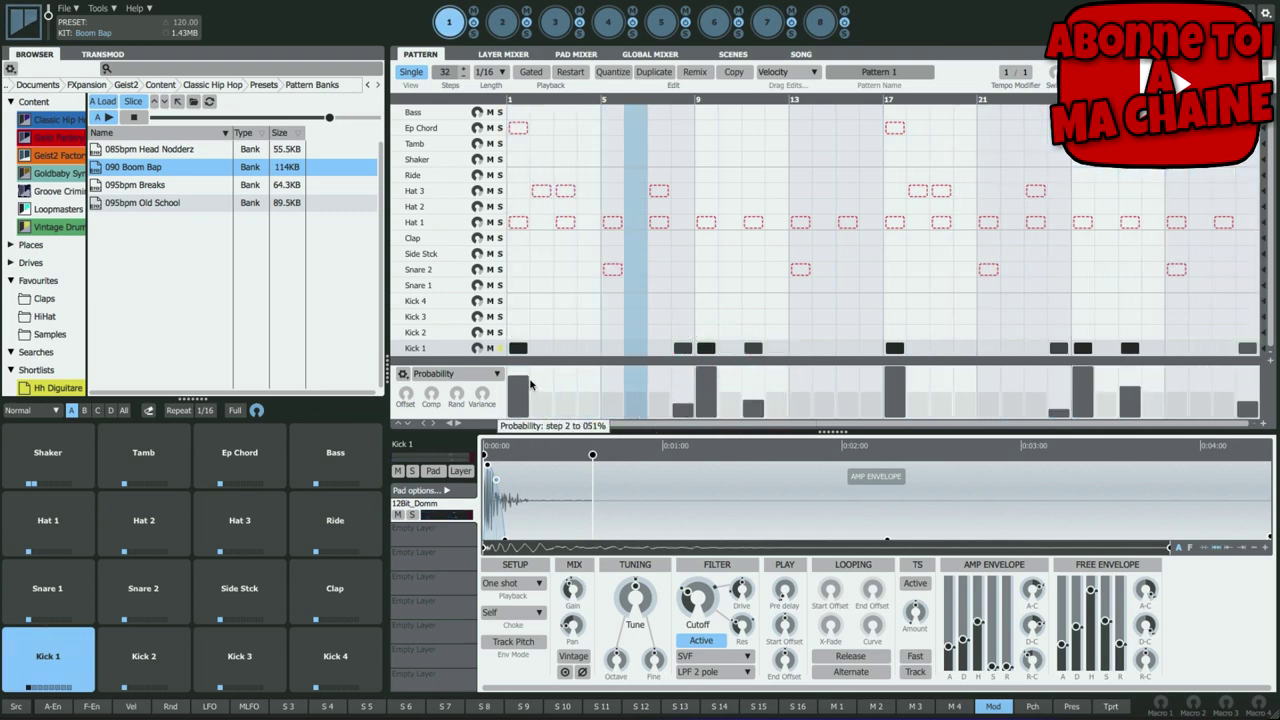
pyautogui.click(533, 395)
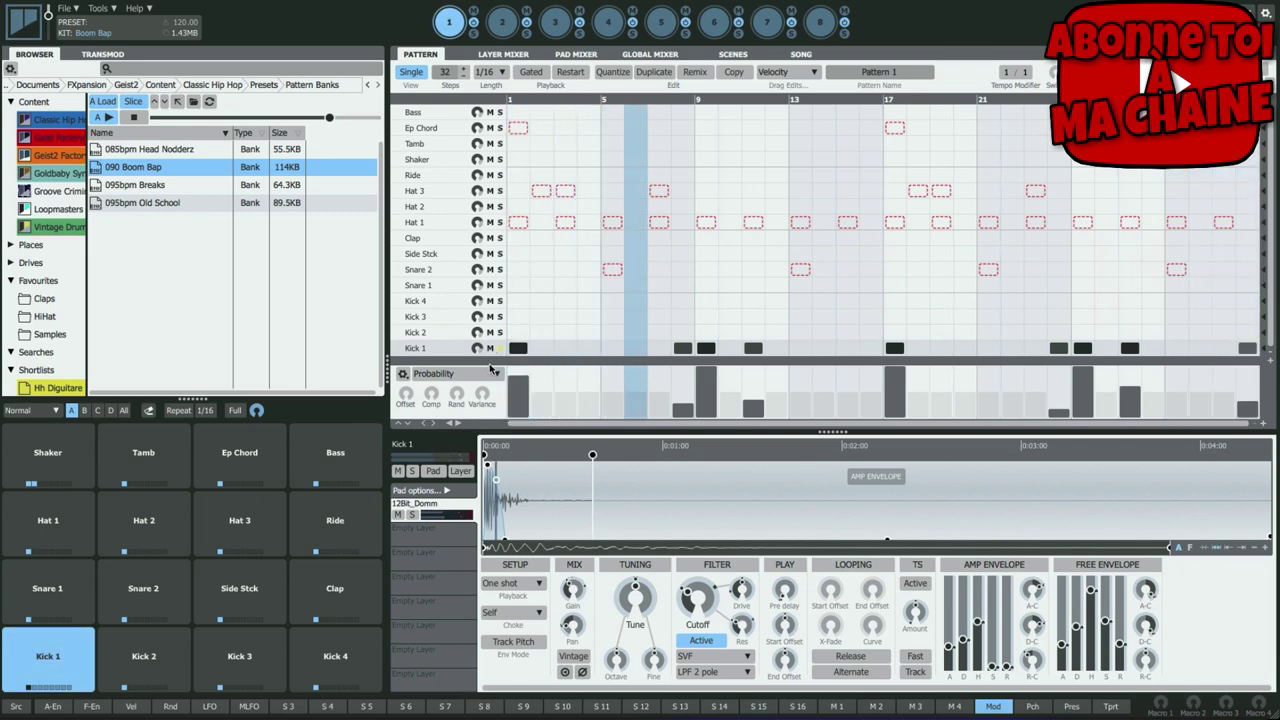
pyautogui.click(494, 348)
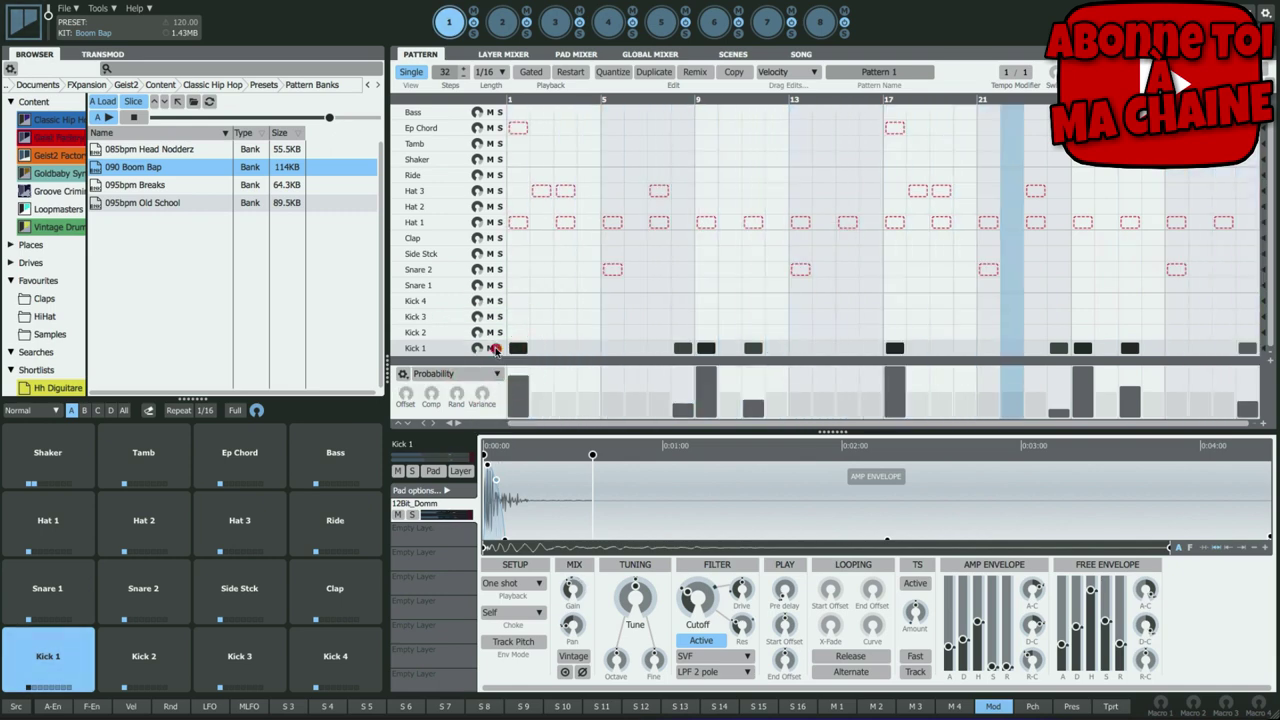
pyautogui.click(499, 348)
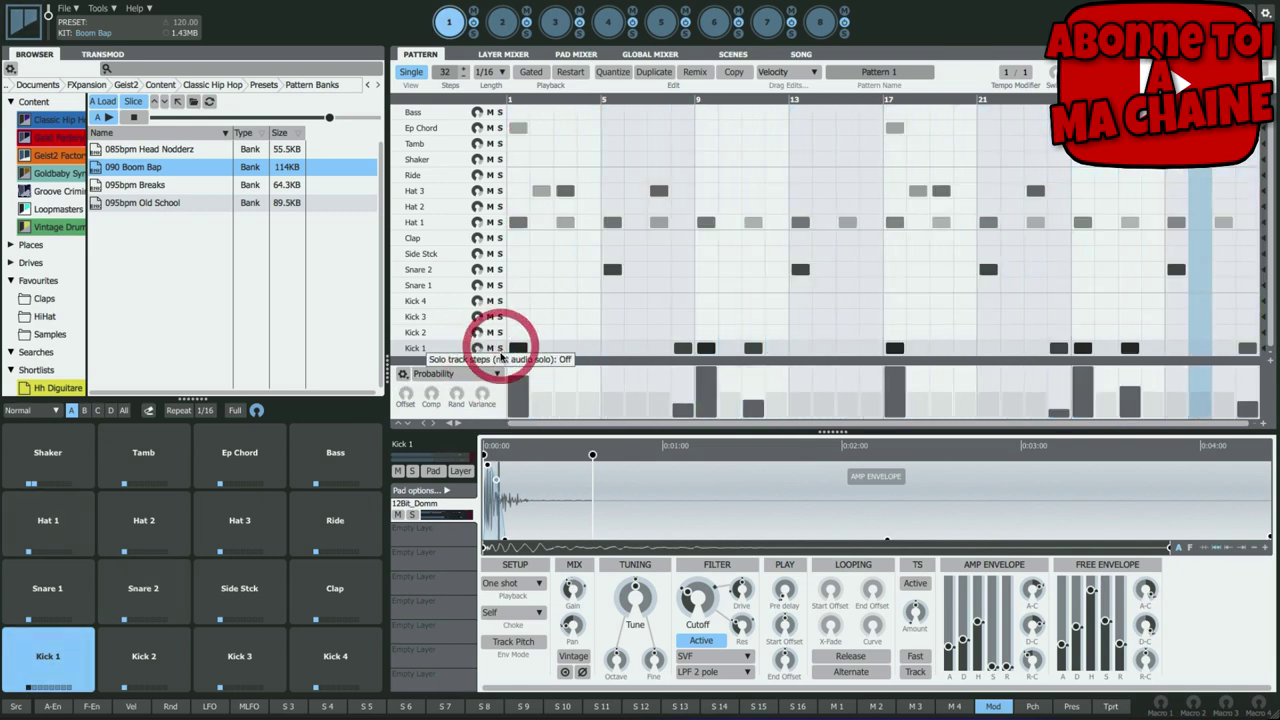
# - Select the Snare 2 track and display its playback Probability graph
pyautogui.click(433, 272)
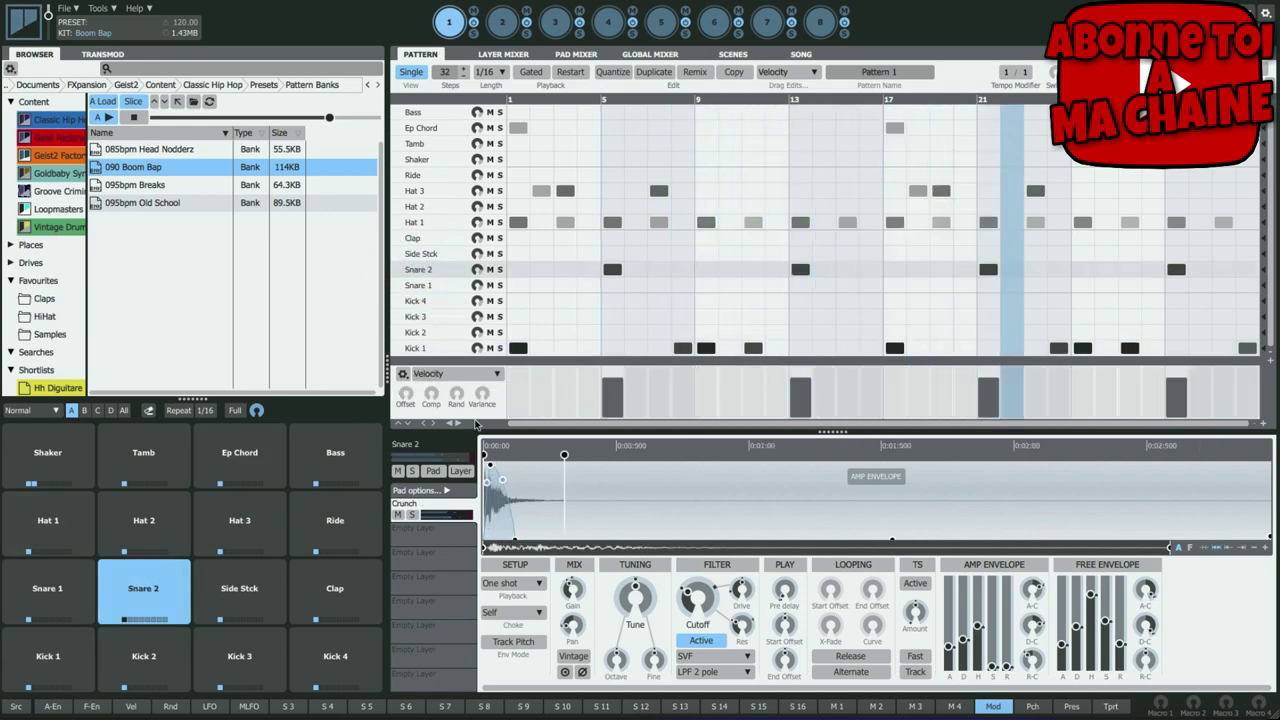
pyautogui.click(445, 373)
pyautogui.moveTo(505, 535)
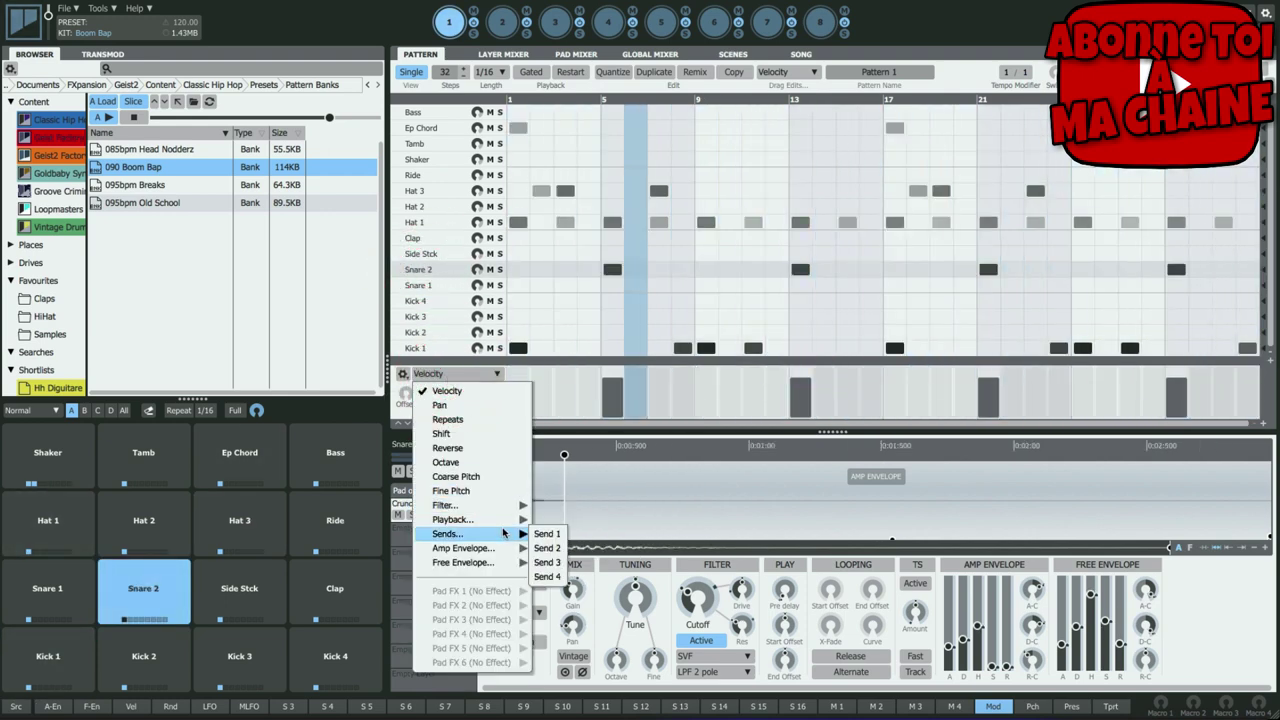
pyautogui.click(598, 410)
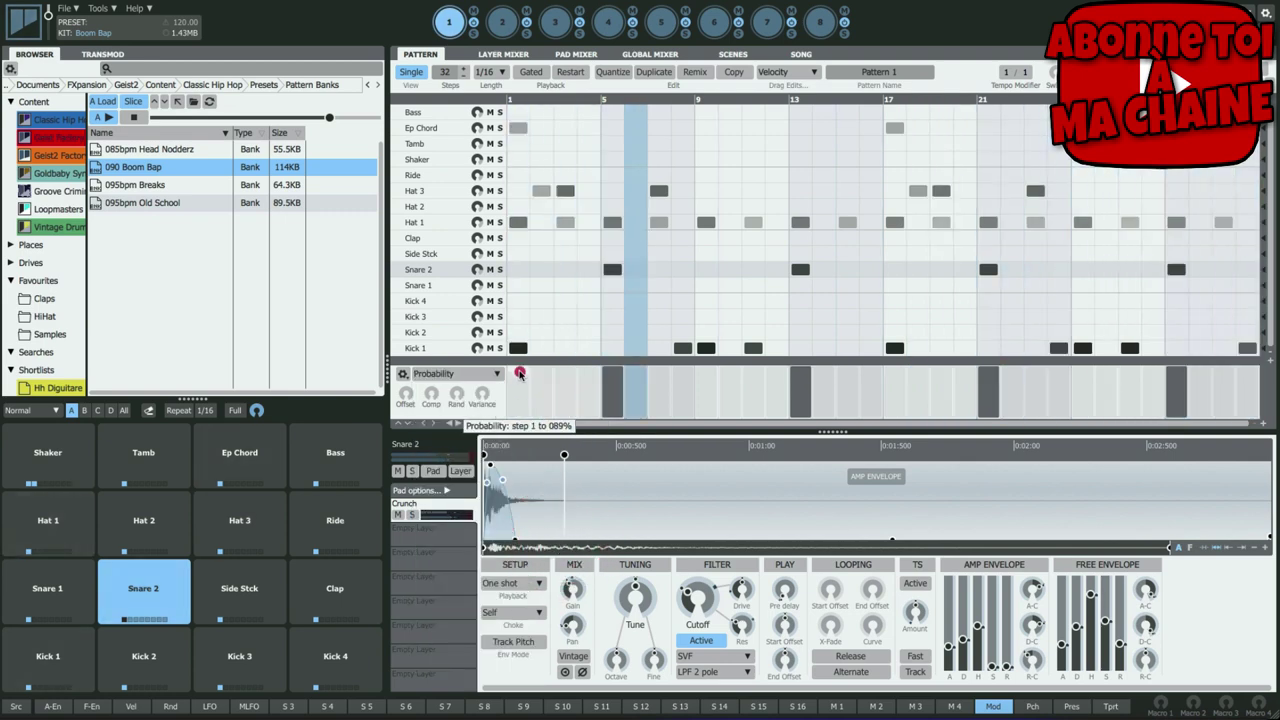
# - Lower Snare 2's probability strongly on steps 13 and 29, leaving steps 5 and 21 at full probability
pyautogui.click(606, 388)
pyautogui.click(988, 403)
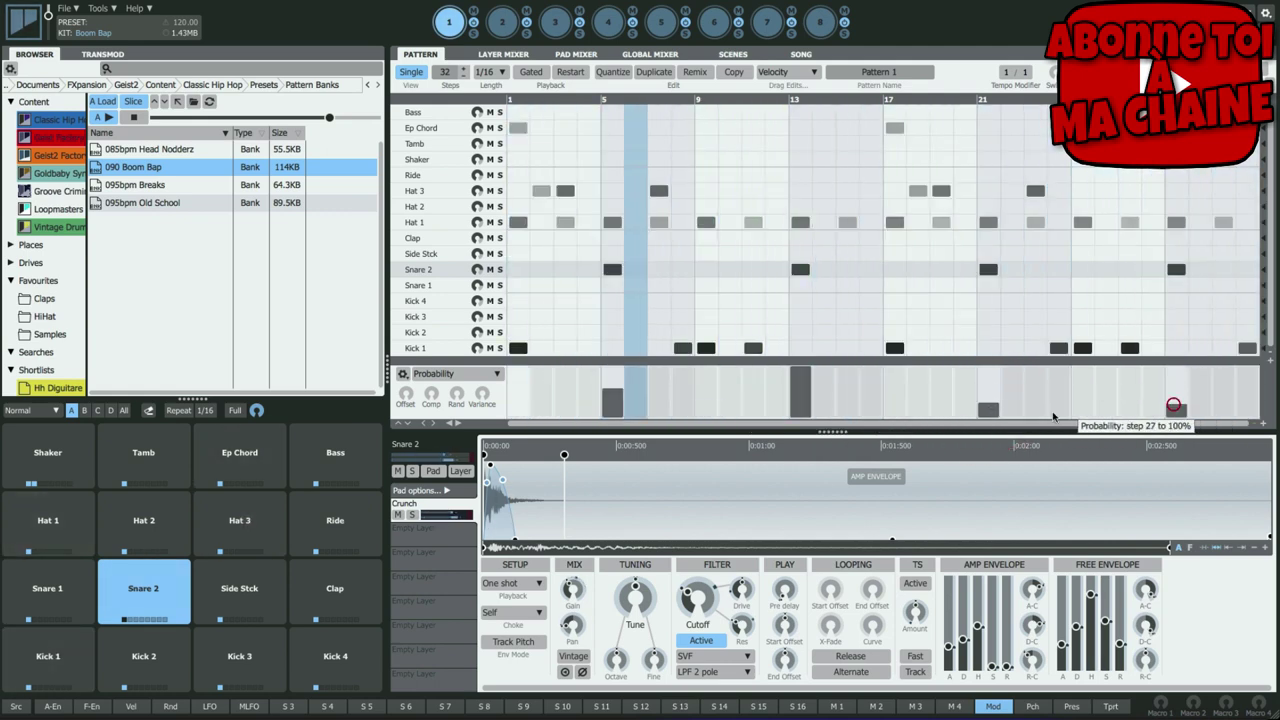
pyautogui.moveTo(1166, 404); pyautogui.dragTo(982, 299)
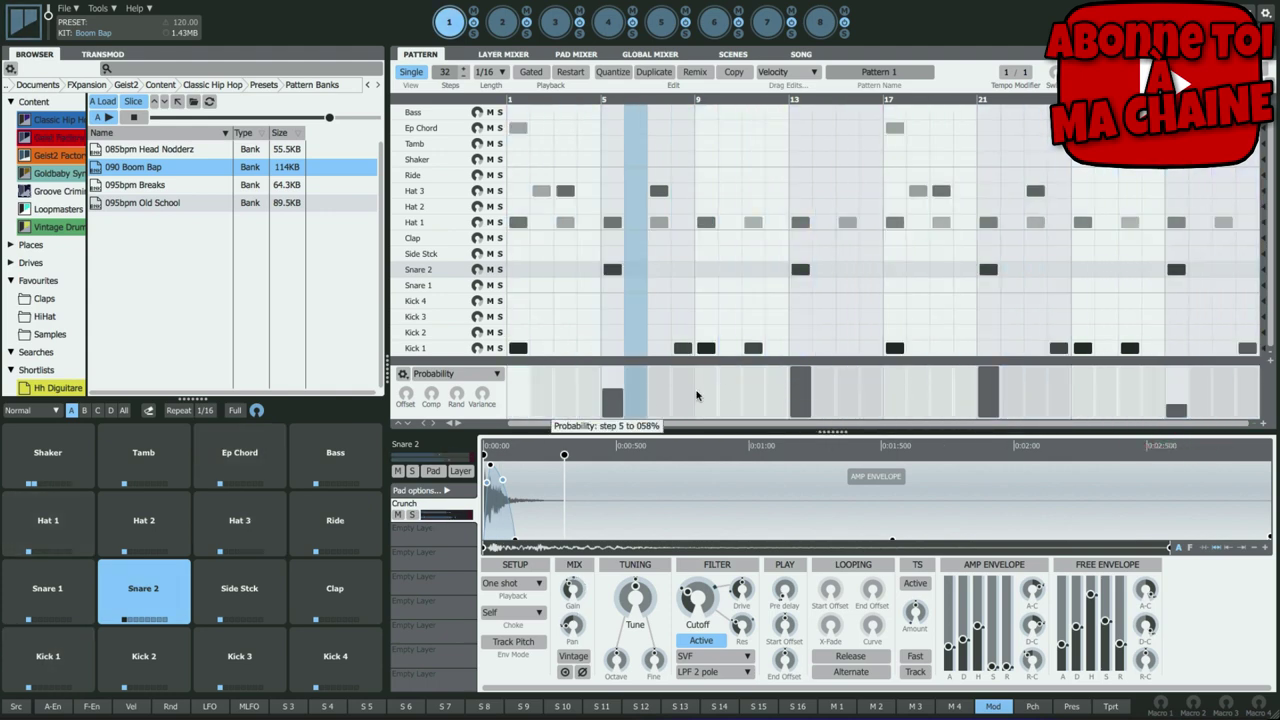
pyautogui.click(802, 395)
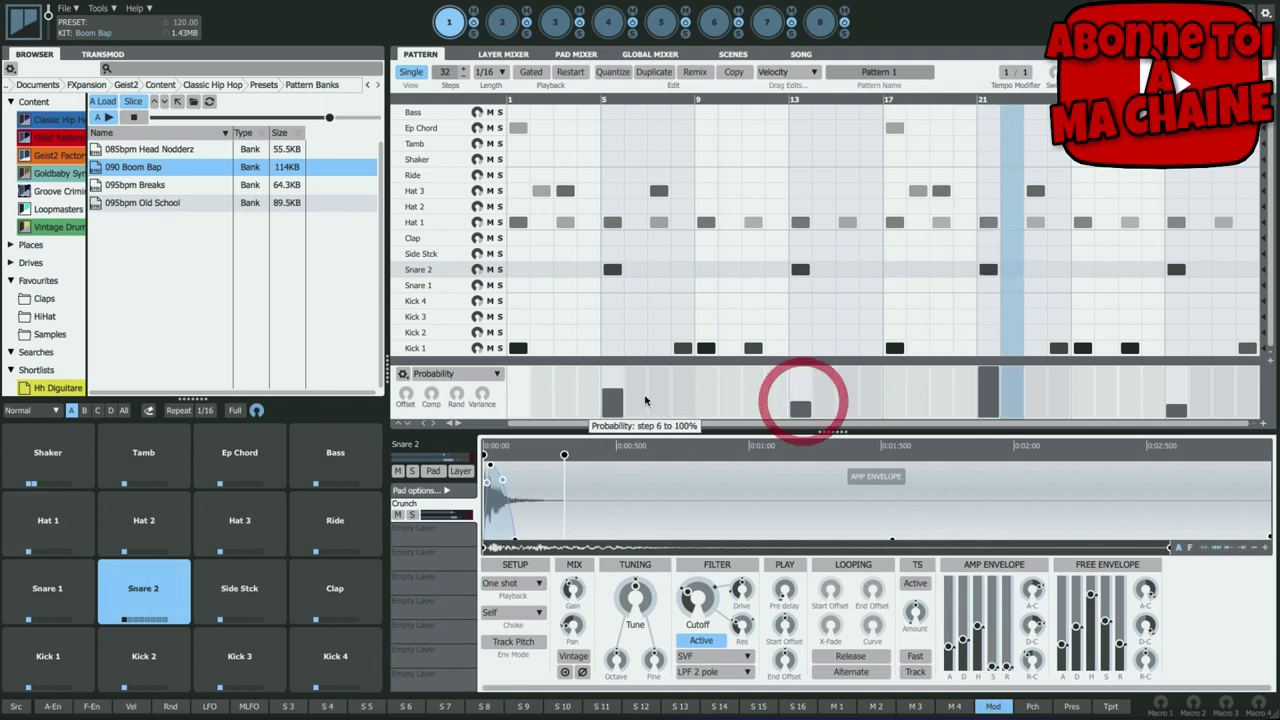
pyautogui.click(614, 398)
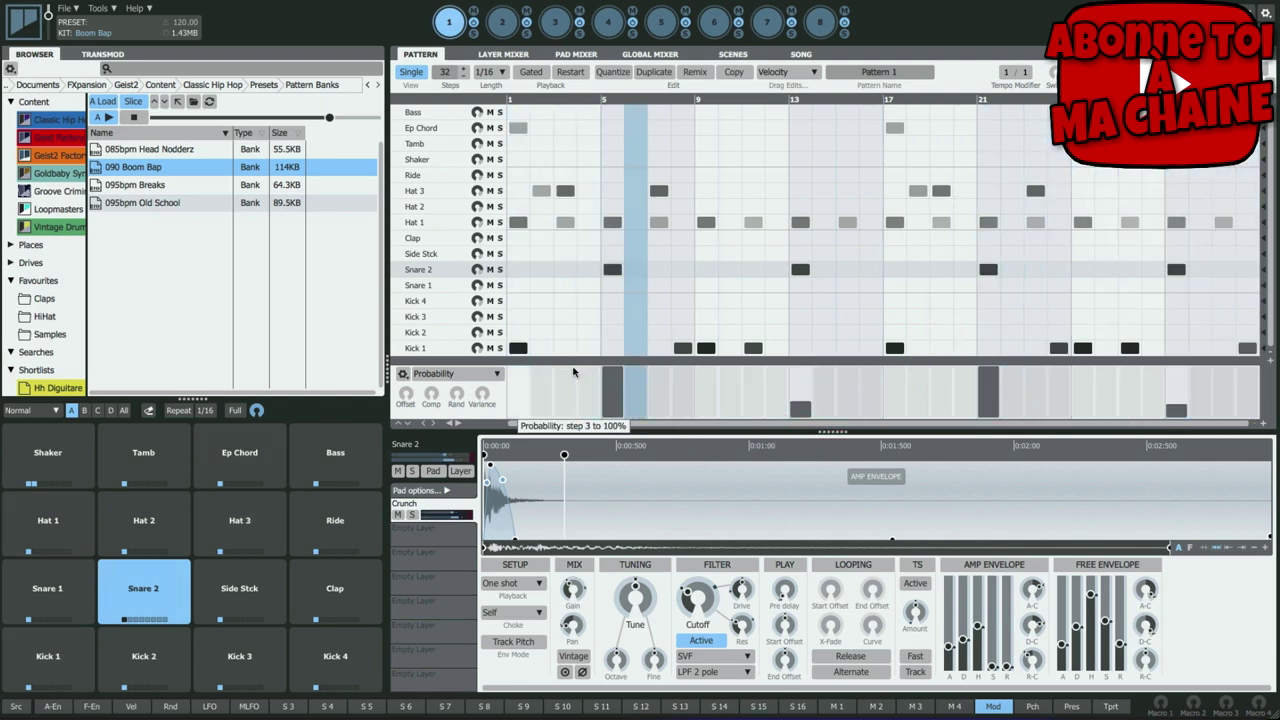
# - Display Hat 1's playback Probability graph and reduce most of its steps to varied levels, leaving steps such as 1 and 29 at full
pyautogui.click(428, 224)
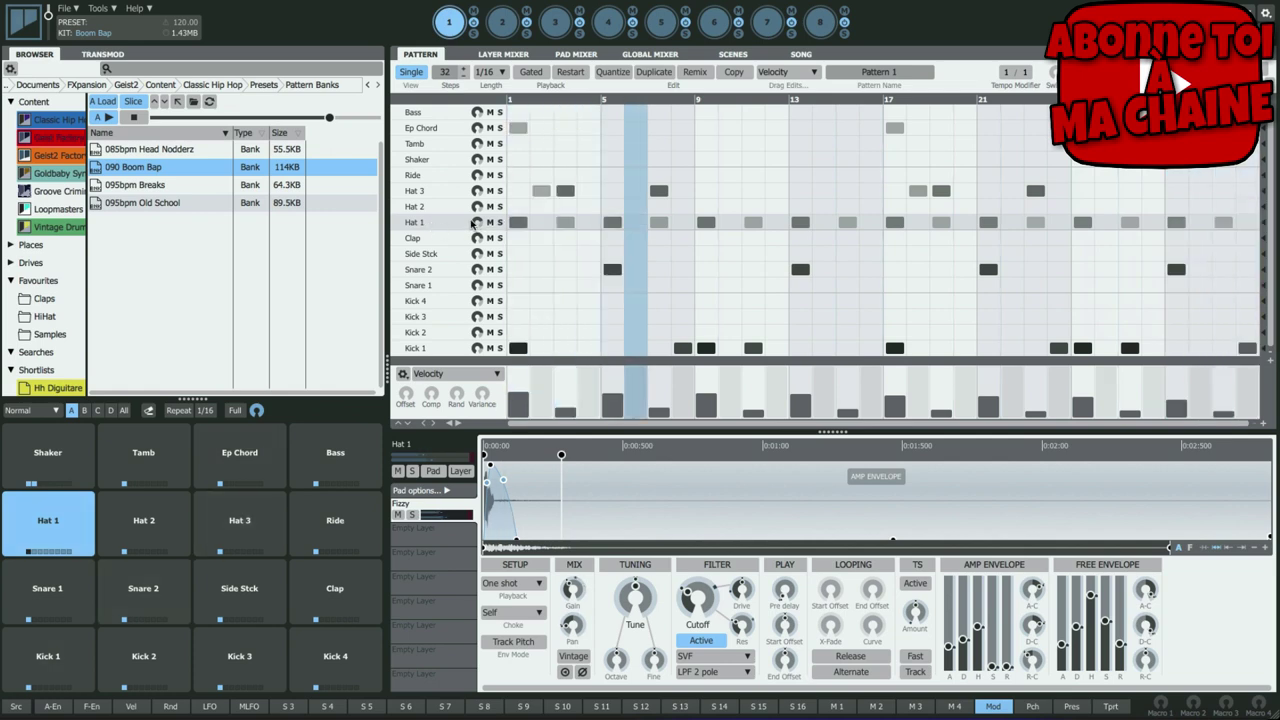
pyautogui.click(477, 190)
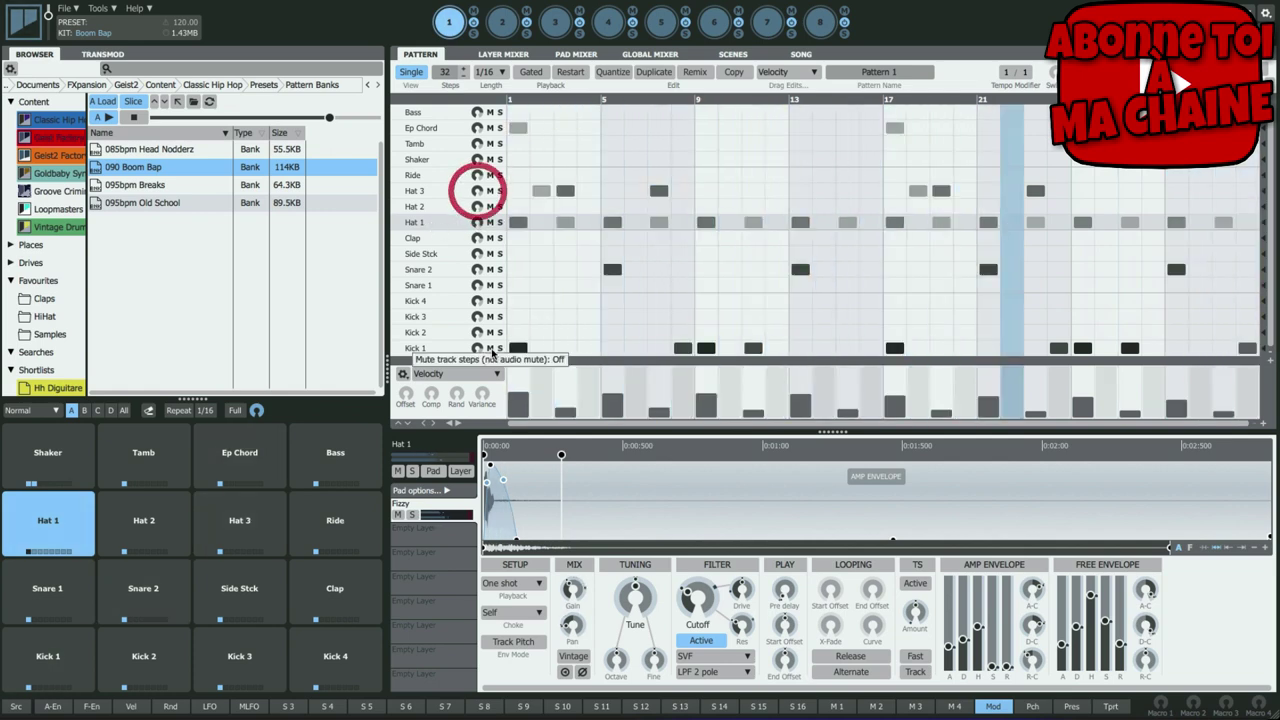
pyautogui.click(493, 374)
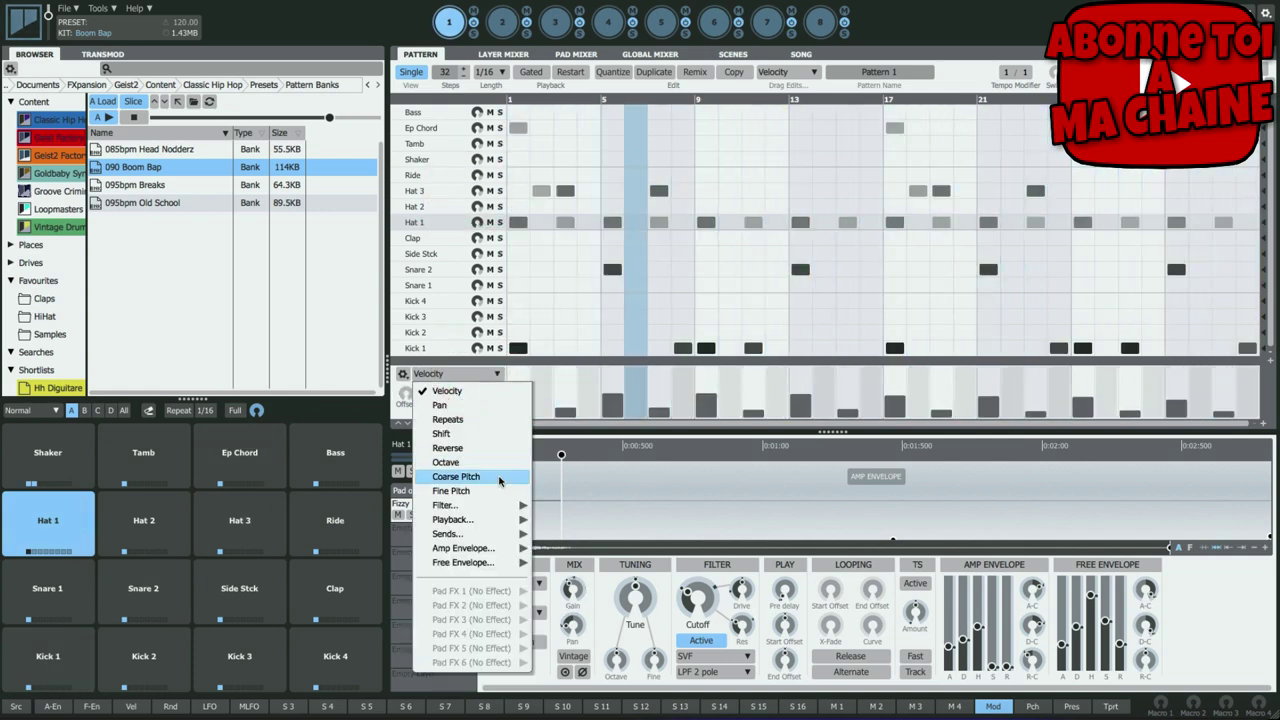
pyautogui.moveTo(490, 519)
pyautogui.click(553, 548)
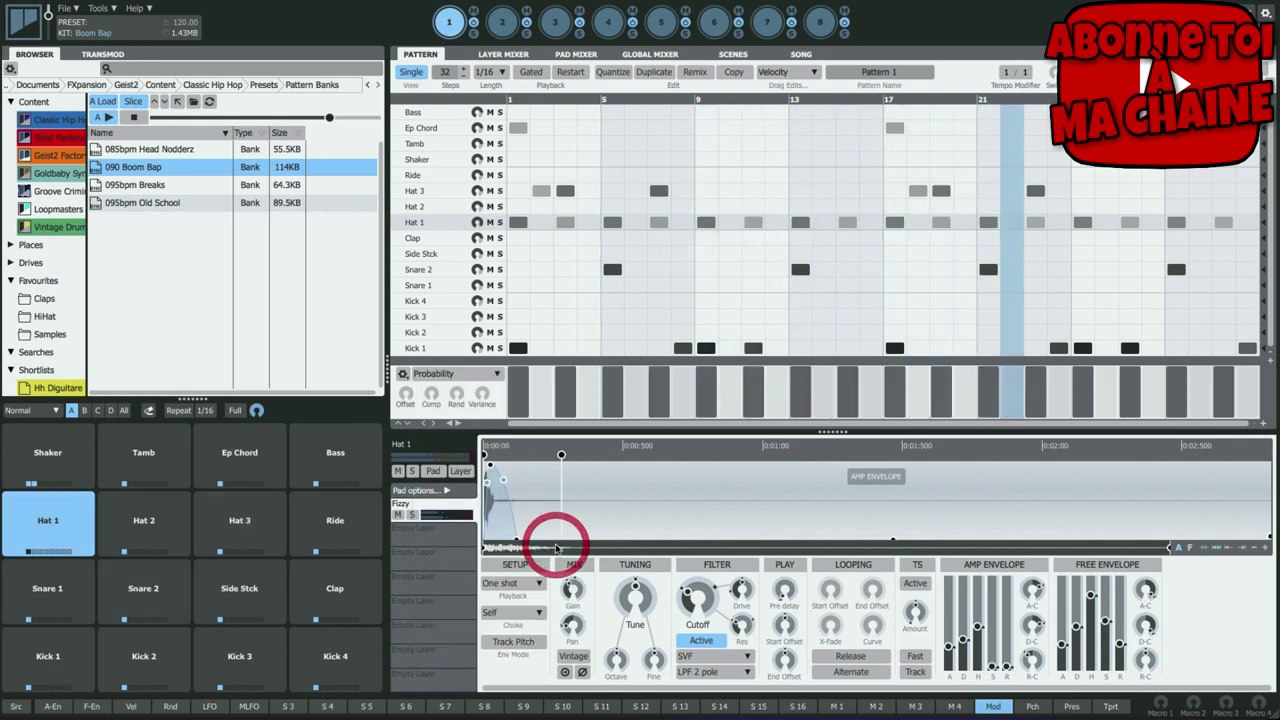
pyautogui.moveTo(562, 380)
pyautogui.mouseDown()
pyautogui.moveTo(656, 388)
pyautogui.moveTo(752, 408)
pyautogui.moveTo(821, 387)
pyautogui.moveTo(802, 379)
pyautogui.moveTo(803, 392)
pyautogui.moveTo(858, 399)
pyautogui.moveTo(890, 379)
pyautogui.moveTo(960, 397)
pyautogui.moveTo(942, 378)
pyautogui.moveTo(944, 396)
pyautogui.moveTo(989, 380)
pyautogui.moveTo(993, 396)
pyautogui.moveTo(1021, 396)
pyautogui.moveTo(1032, 377)
pyautogui.moveTo(1052, 390)
pyautogui.moveTo(1123, 376)
pyautogui.moveTo(1130, 400)
pyautogui.moveTo(1220, 381)
pyautogui.moveTo(1224, 407)
pyautogui.moveTo(1120, 402)
pyautogui.mouseUp()
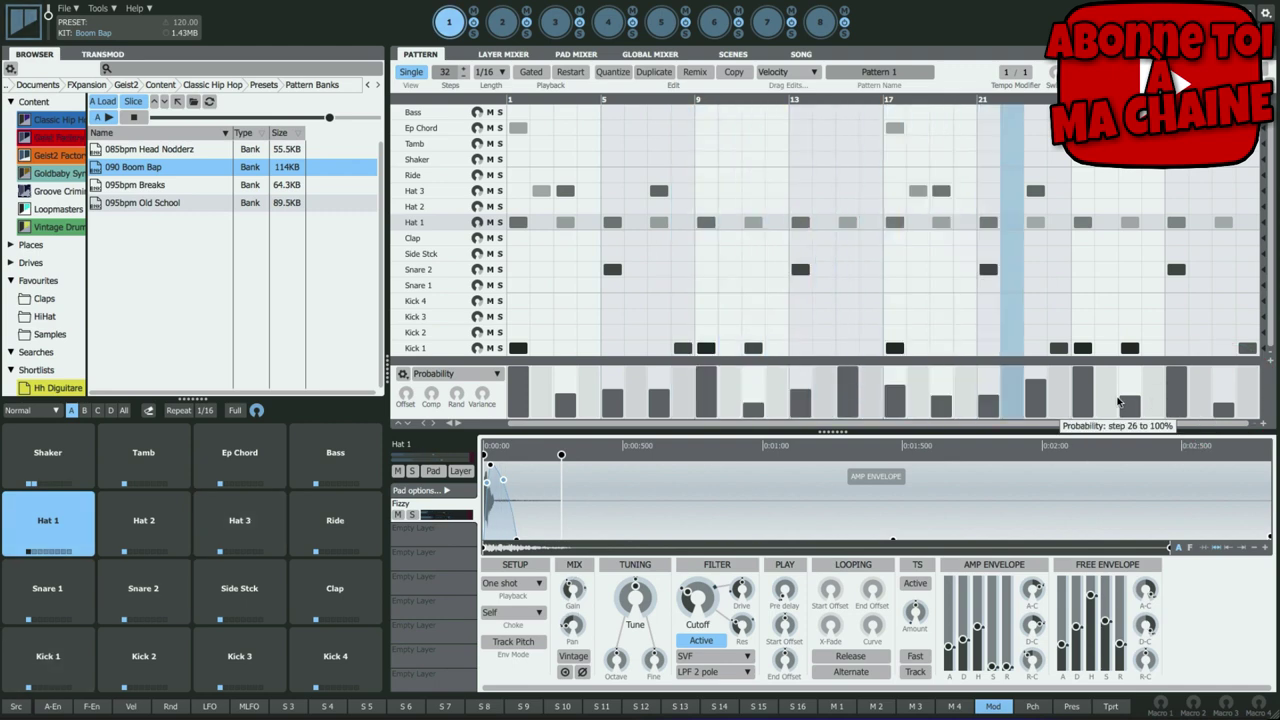
# - Select the Hat 3 track and display its playback Probability graph
pyautogui.click(414, 190)
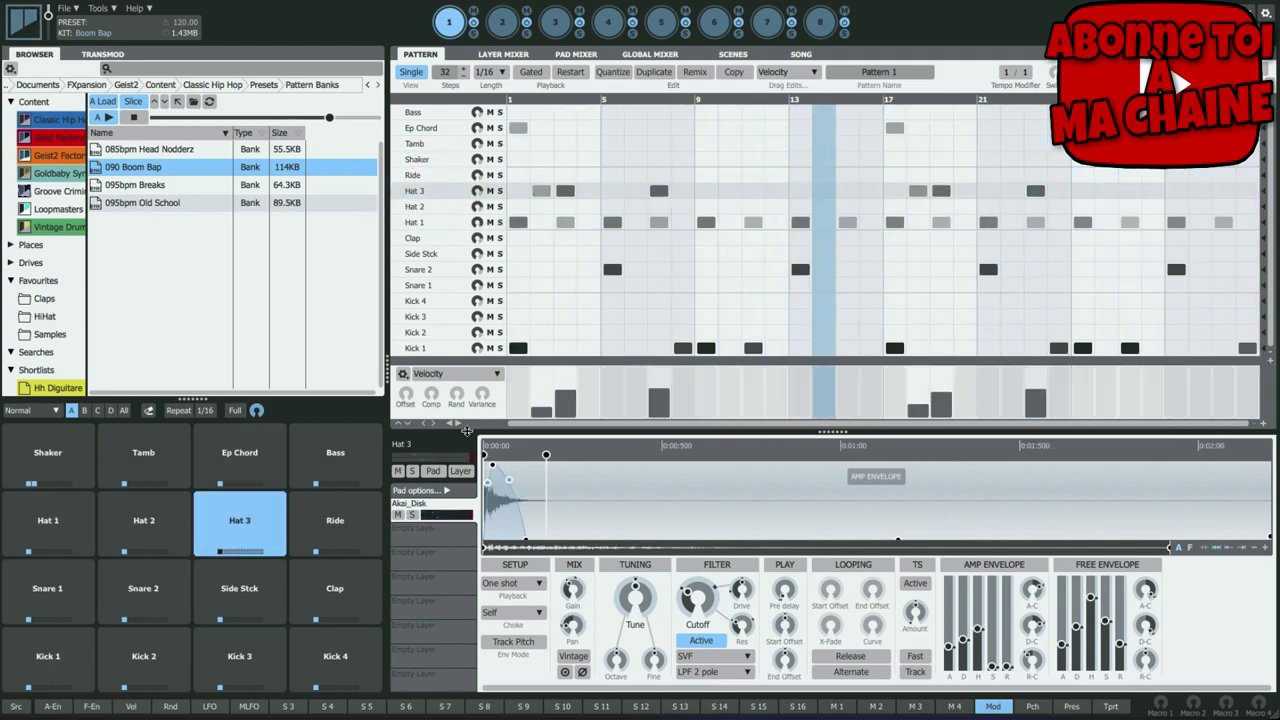
pyautogui.click(457, 374)
pyautogui.moveTo(506, 510)
pyautogui.moveTo(455, 519)
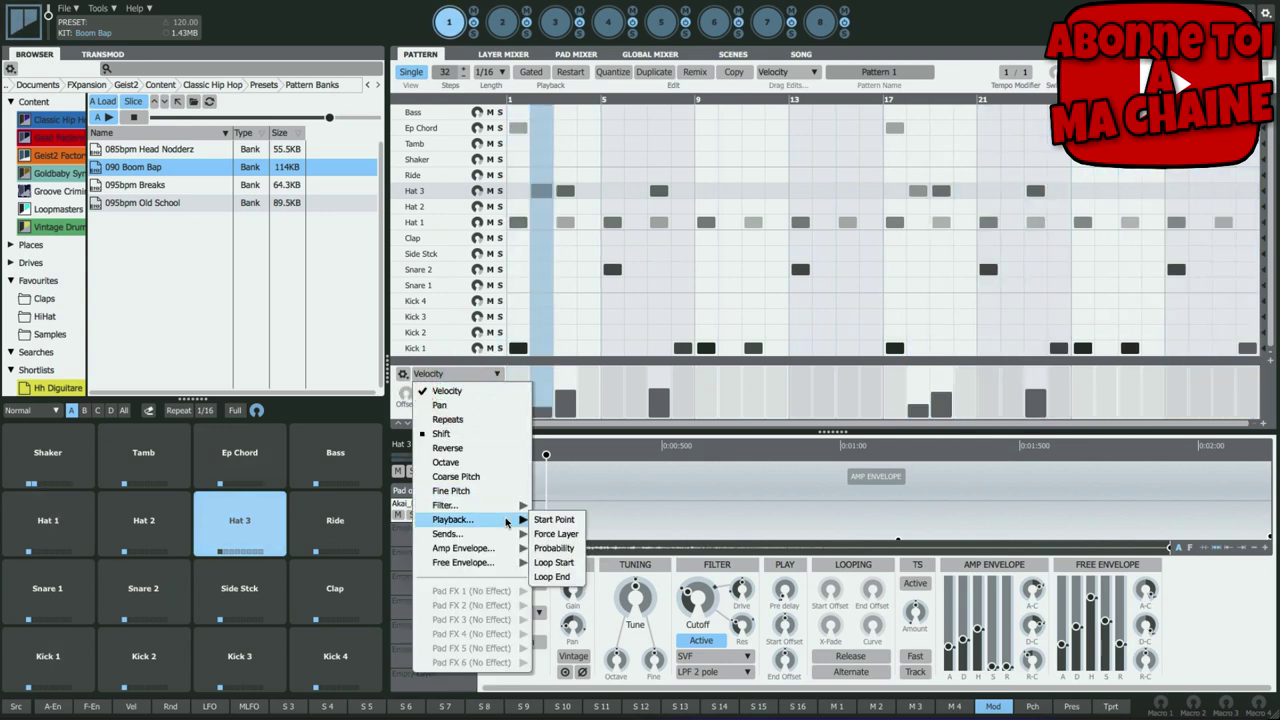
pyautogui.click(567, 548)
# - Lower Hat 3's probability strongly on steps 2 and 18, moderately on step 19 and slightly on step 3
pyautogui.click(567, 382)
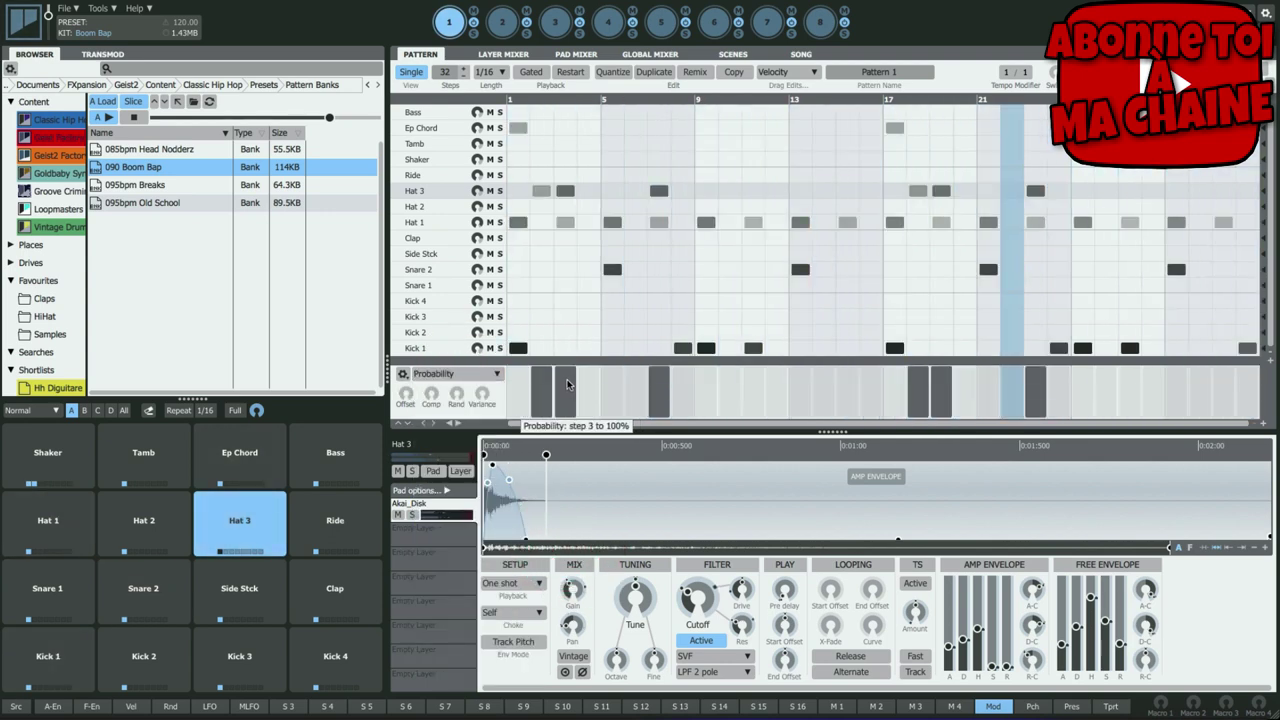
pyautogui.moveTo(543, 400); pyautogui.dragTo(565, 376)
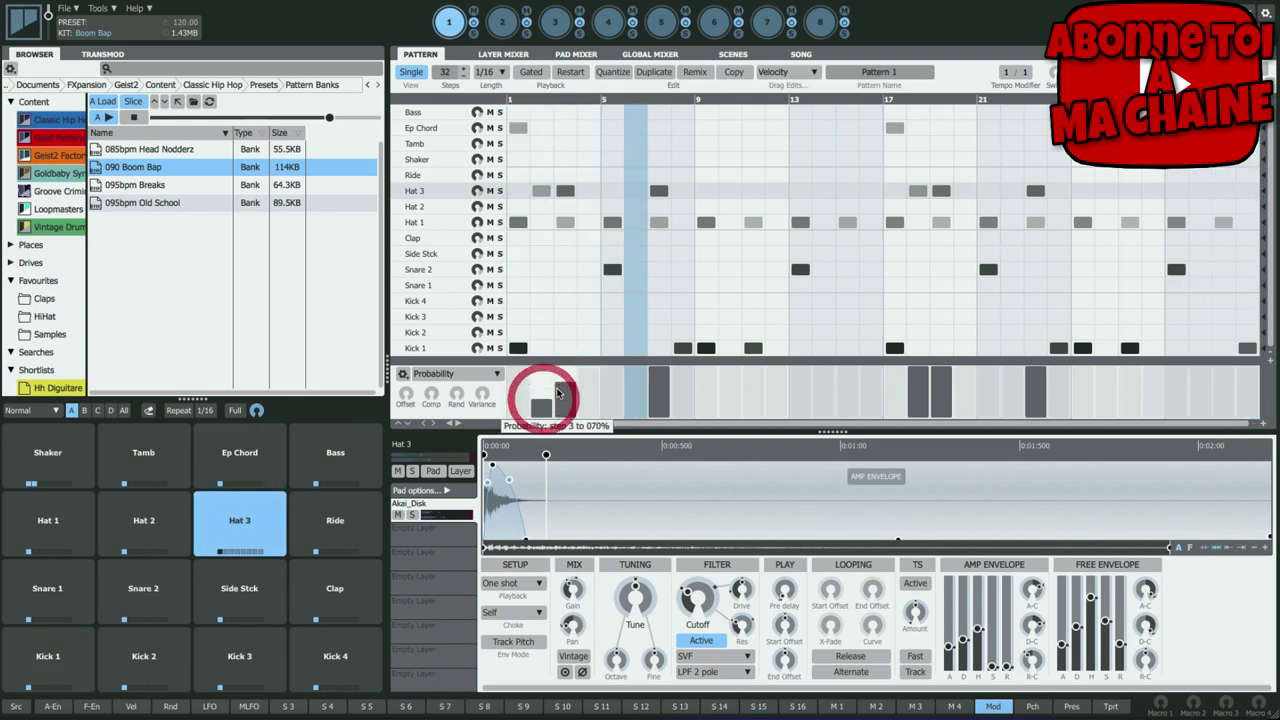
pyautogui.click(914, 396)
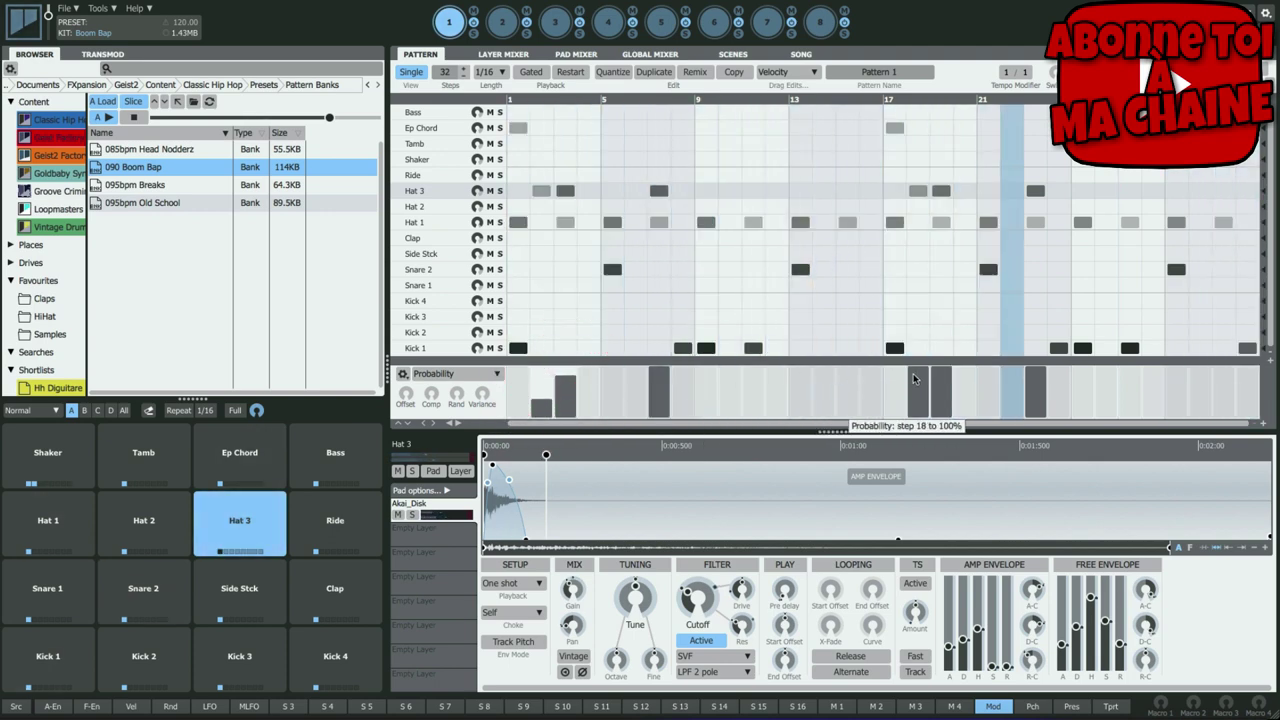
pyautogui.click(939, 389)
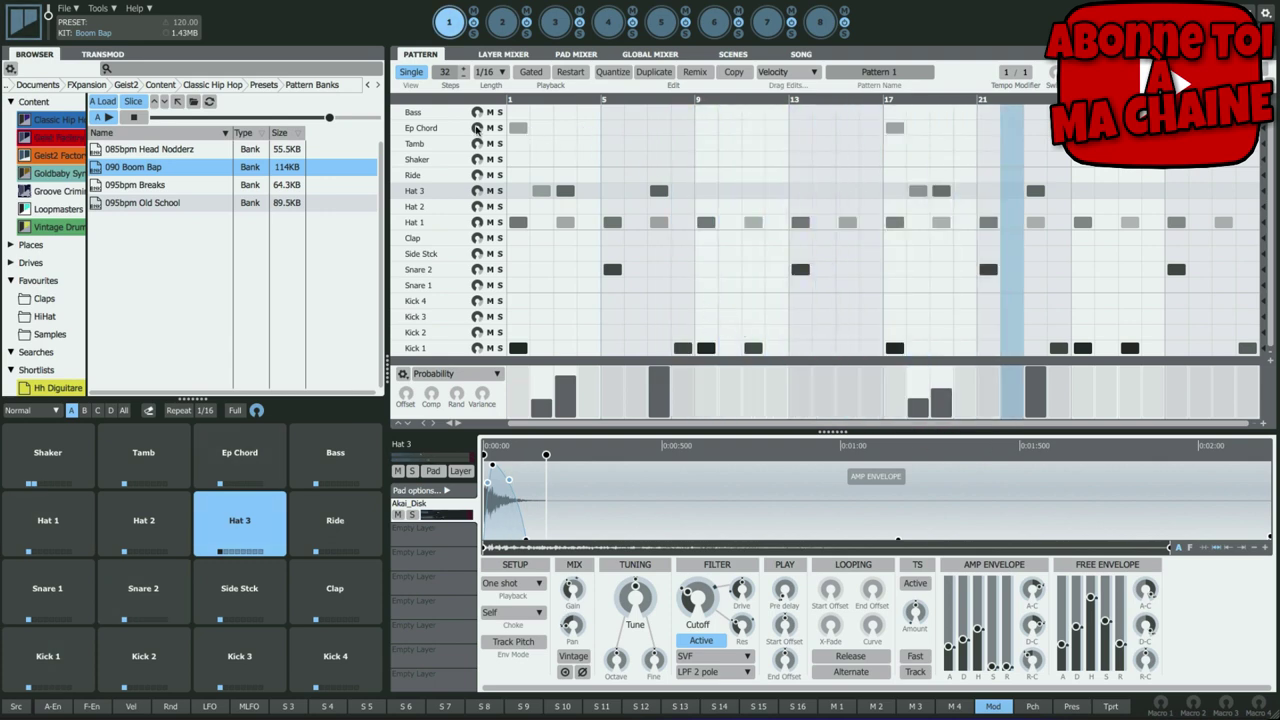
# - Display Ep Chord's playback Probability graph, set step 17 to about 52% and reduce step 1
pyautogui.click(420, 128)
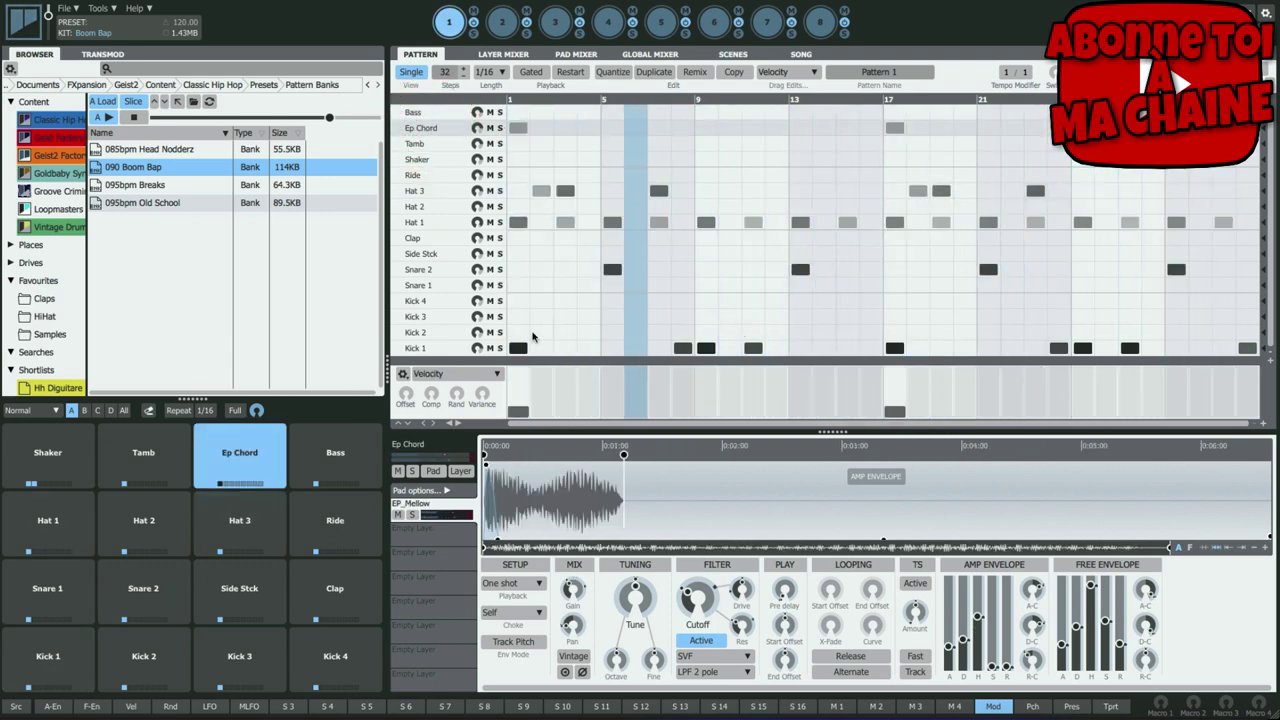
pyautogui.click(445, 374)
pyautogui.moveTo(460, 519)
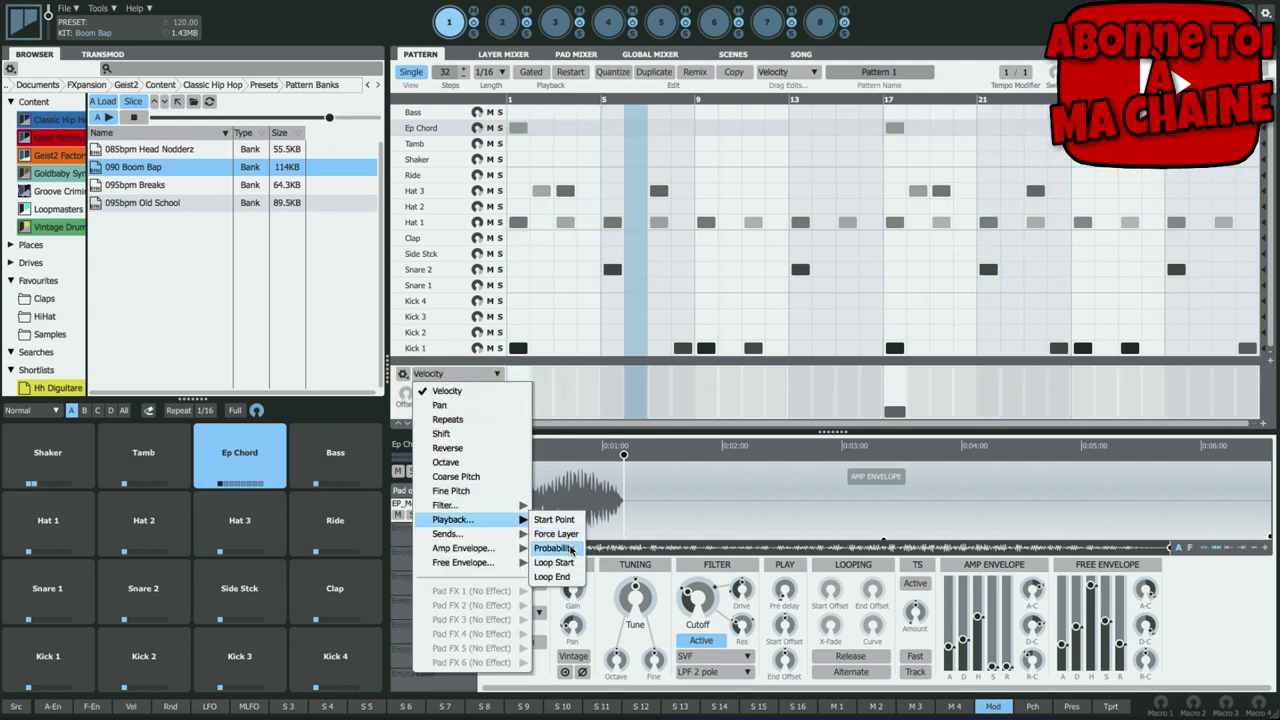
pyautogui.click(572, 547)
pyautogui.click(897, 393)
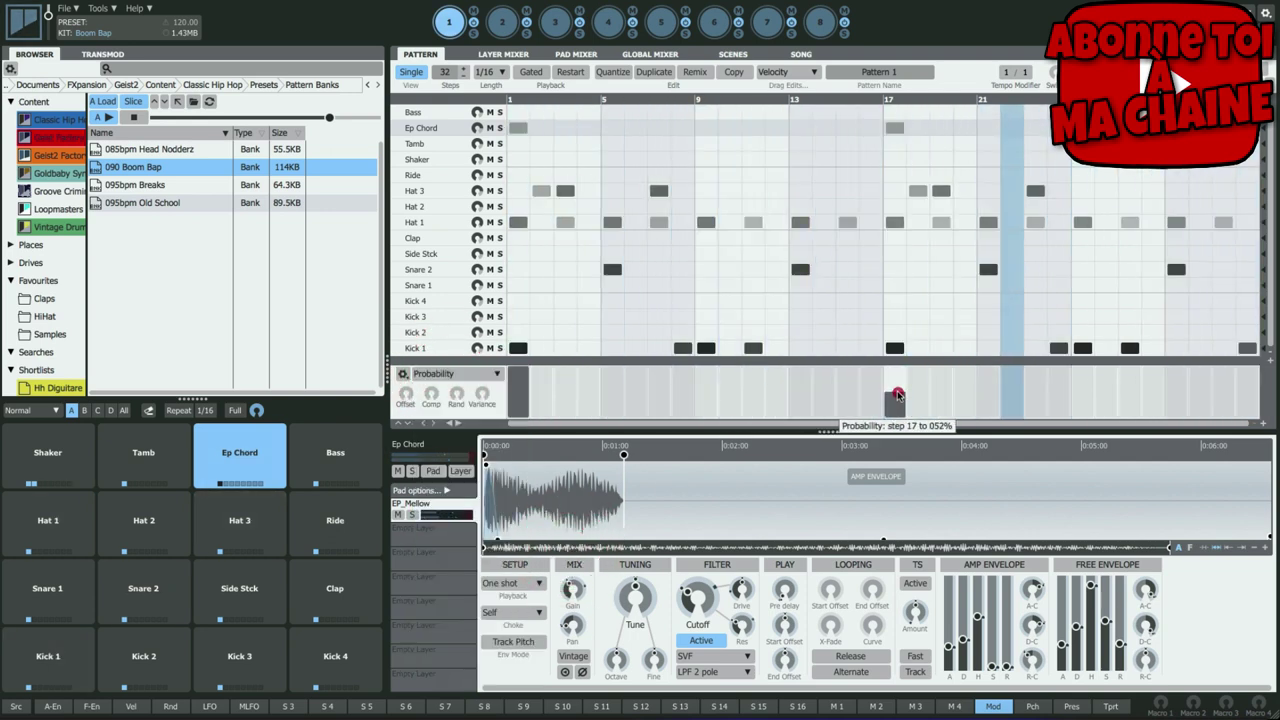
pyautogui.click(519, 392)
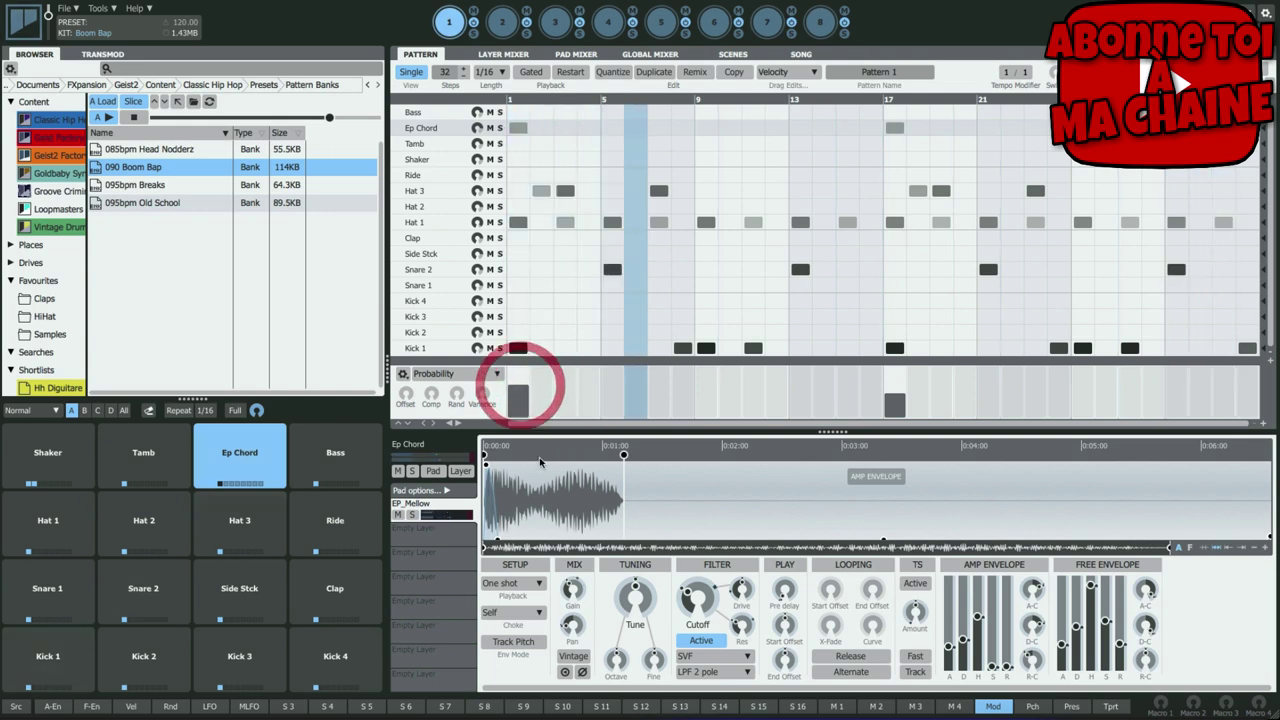
# - Check the global mixer, return to the pattern, and lower Kick 1's probability on step 11 while raising steps 24 and 32
pyautogui.click(648, 55)
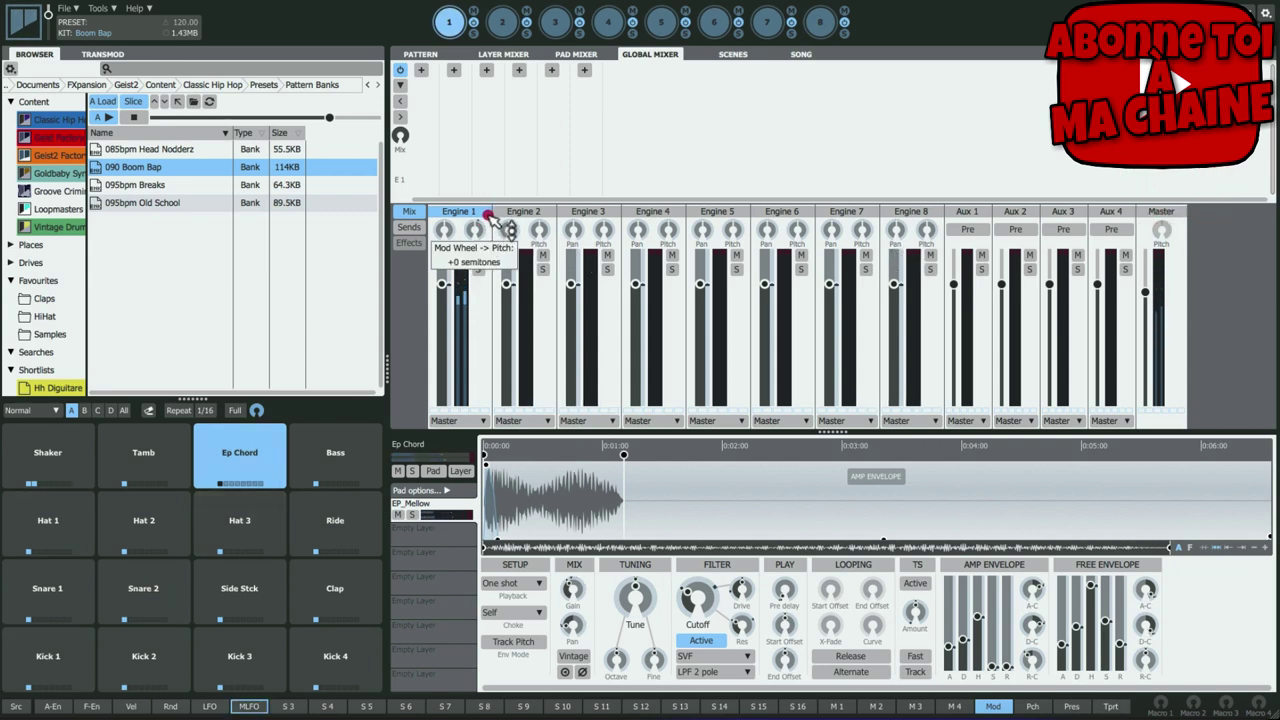
pyautogui.click(438, 58)
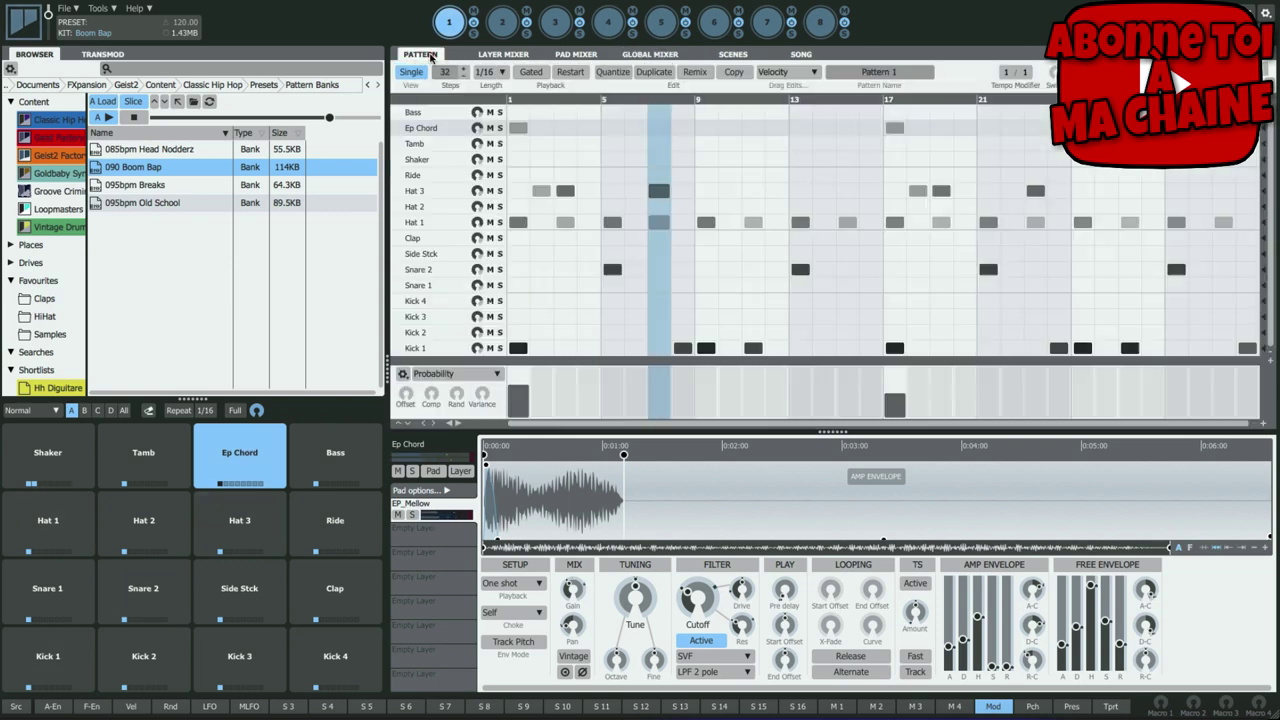
pyautogui.click(425, 347)
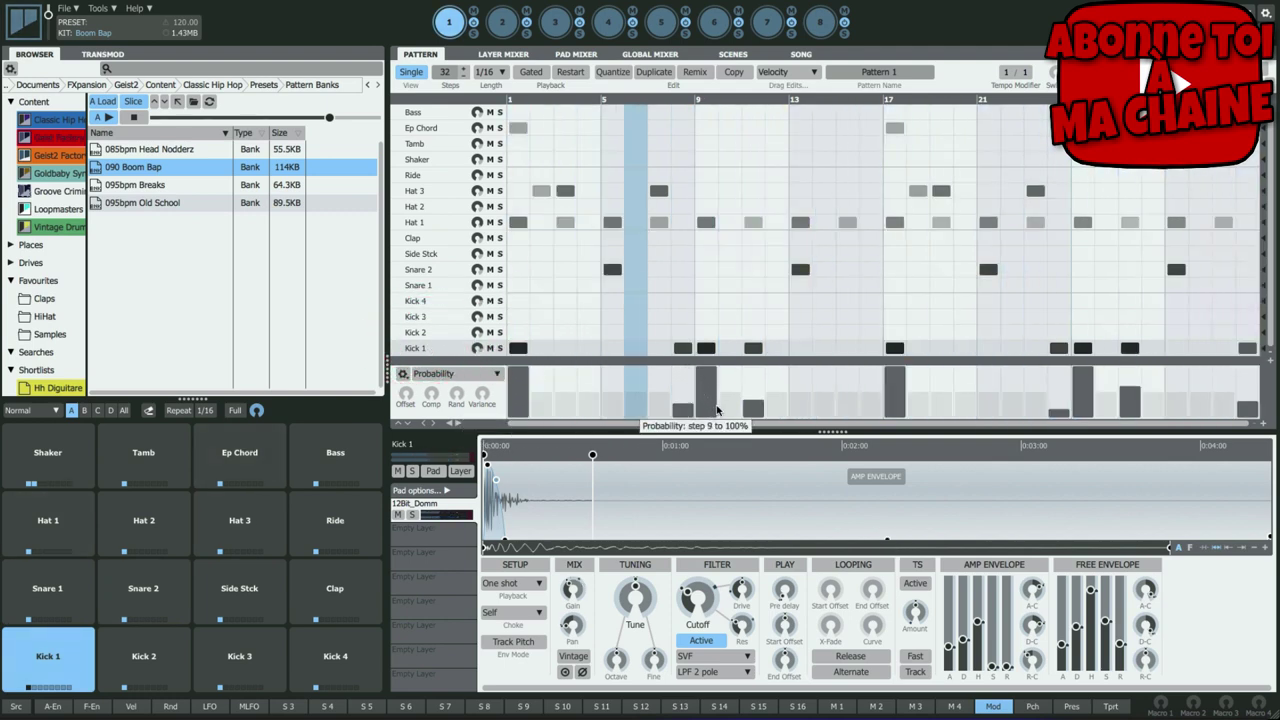
pyautogui.click(749, 408)
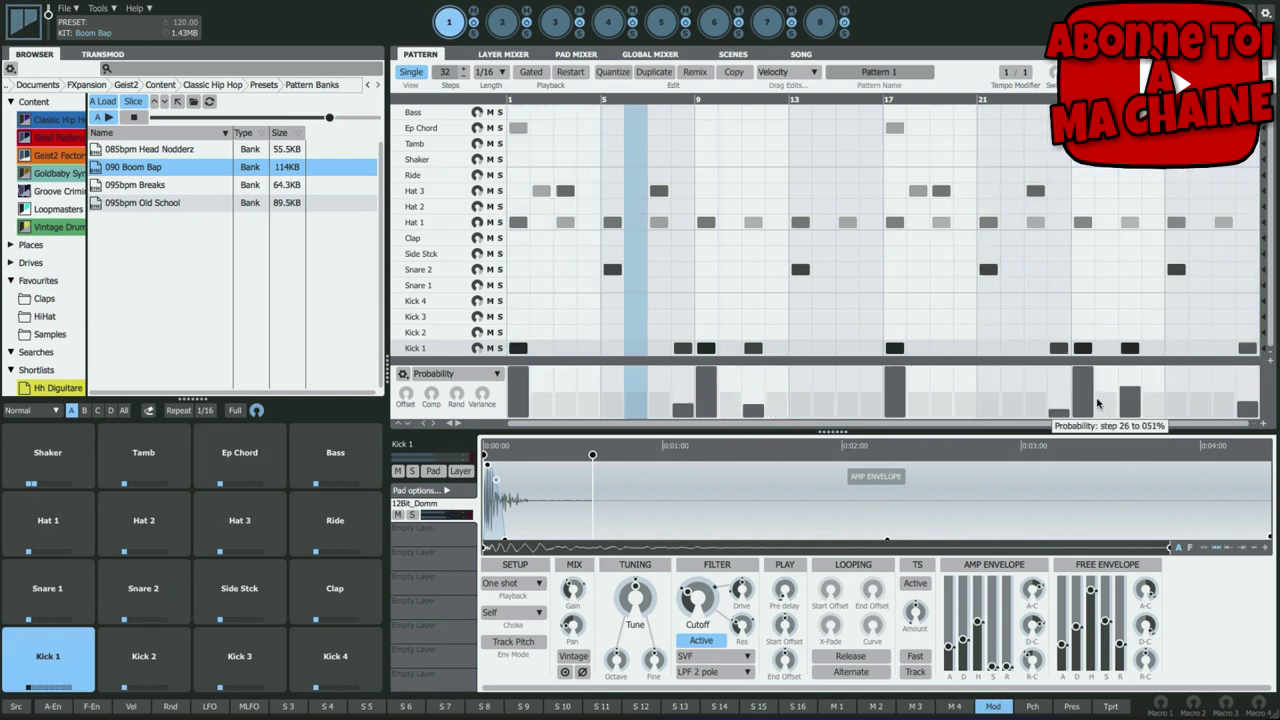
pyautogui.click(1065, 388)
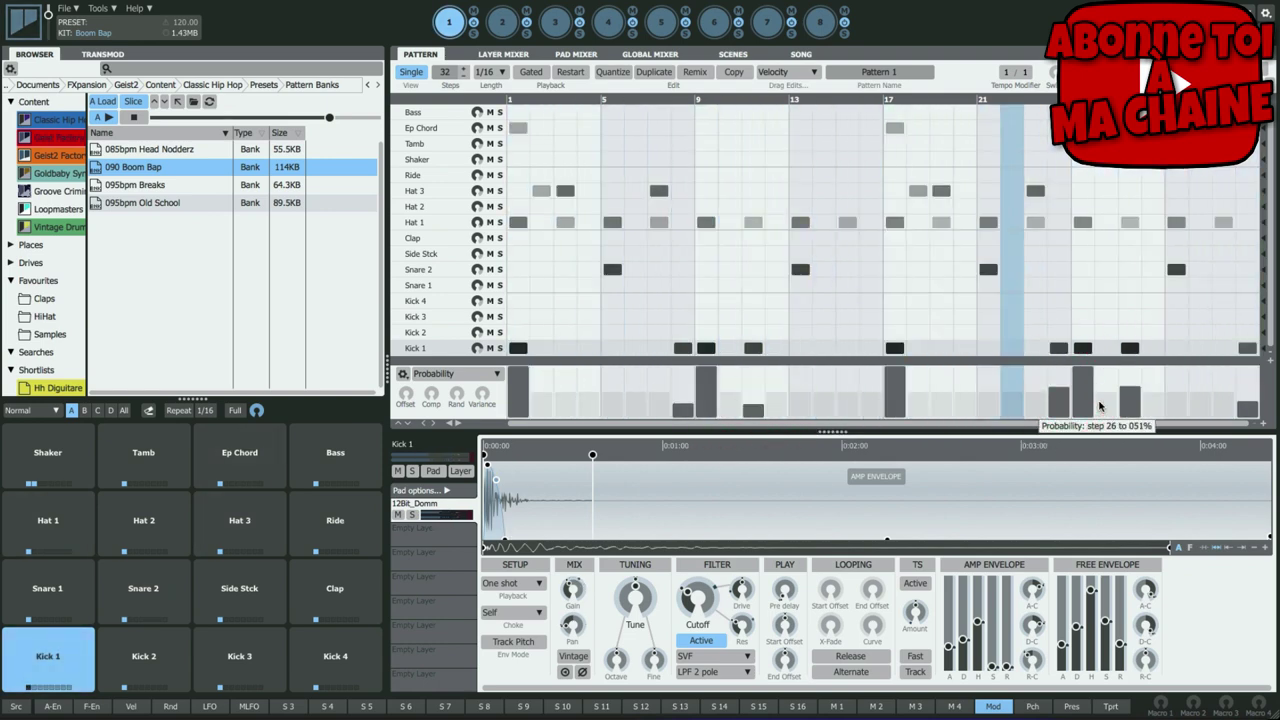
pyautogui.click(1248, 370)
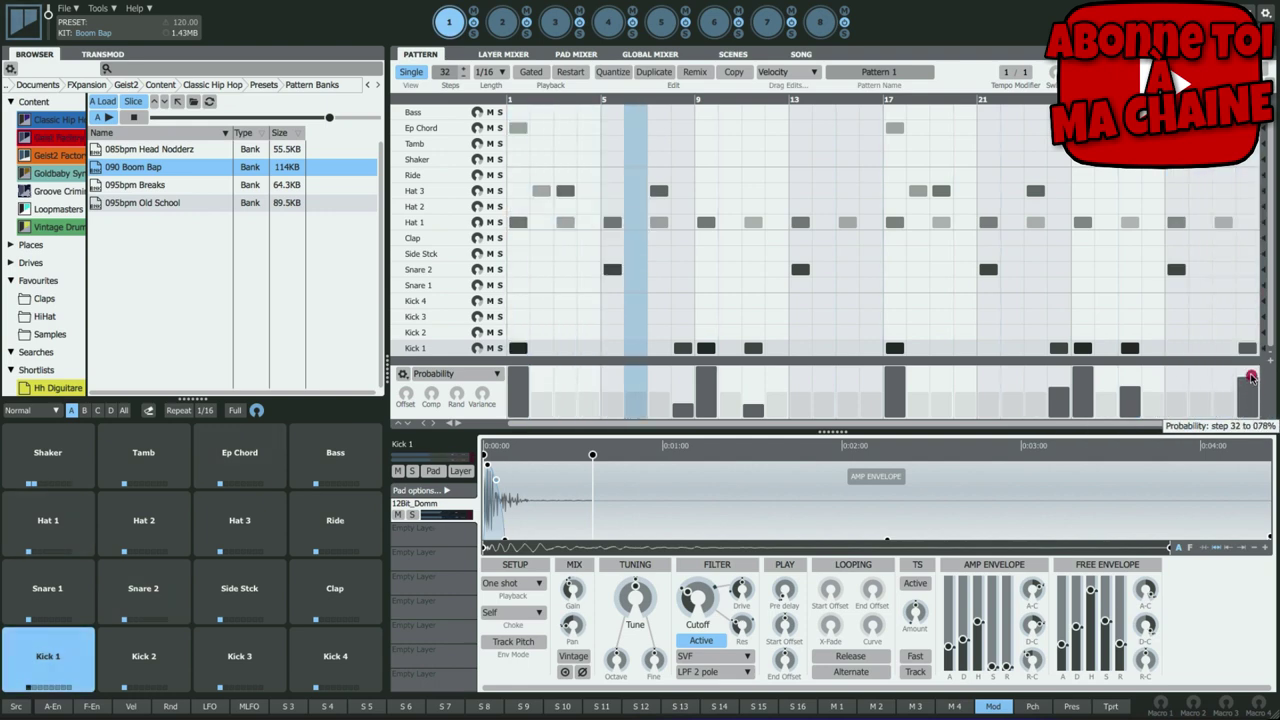
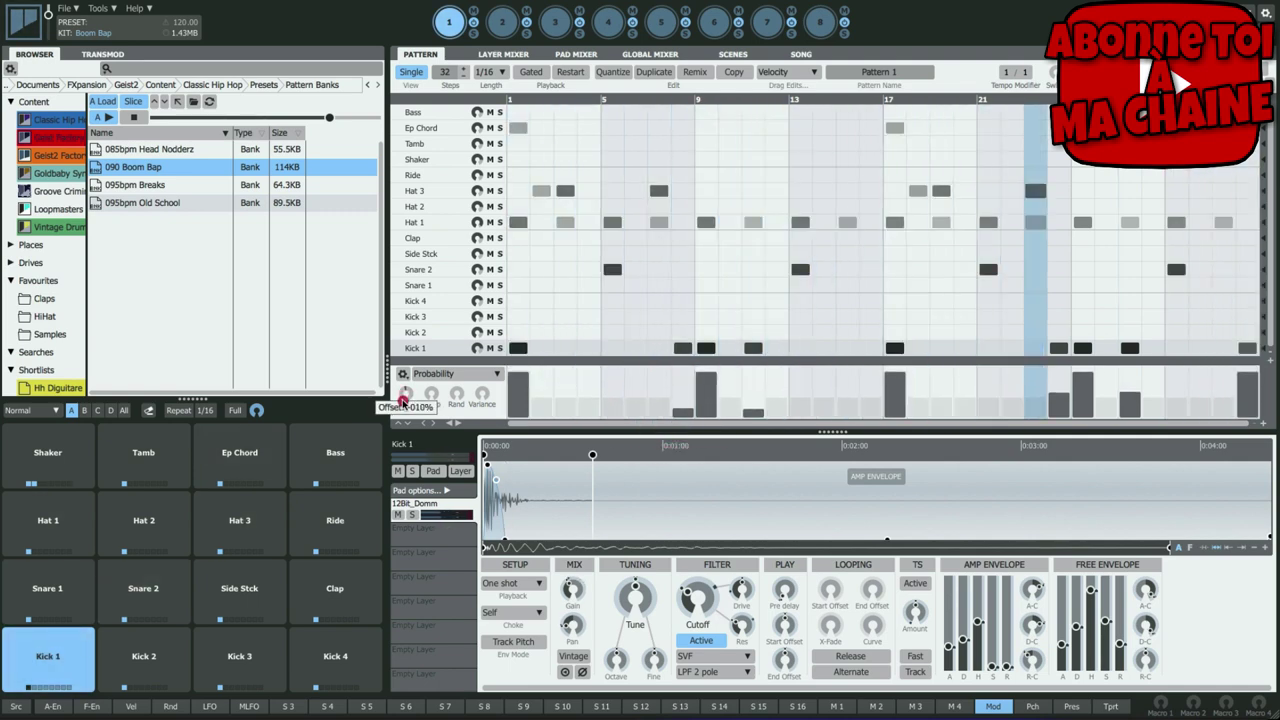
# - Use the graph's offset to lower the probability of all Kick 1 steps by about 10% and reduce all Snare 2 steps
pyautogui.moveTo(404, 393)
pyautogui.mouseDown()
pyautogui.moveTo(402, 410)
pyautogui.moveTo(405, 400)
pyautogui.mouseUp()
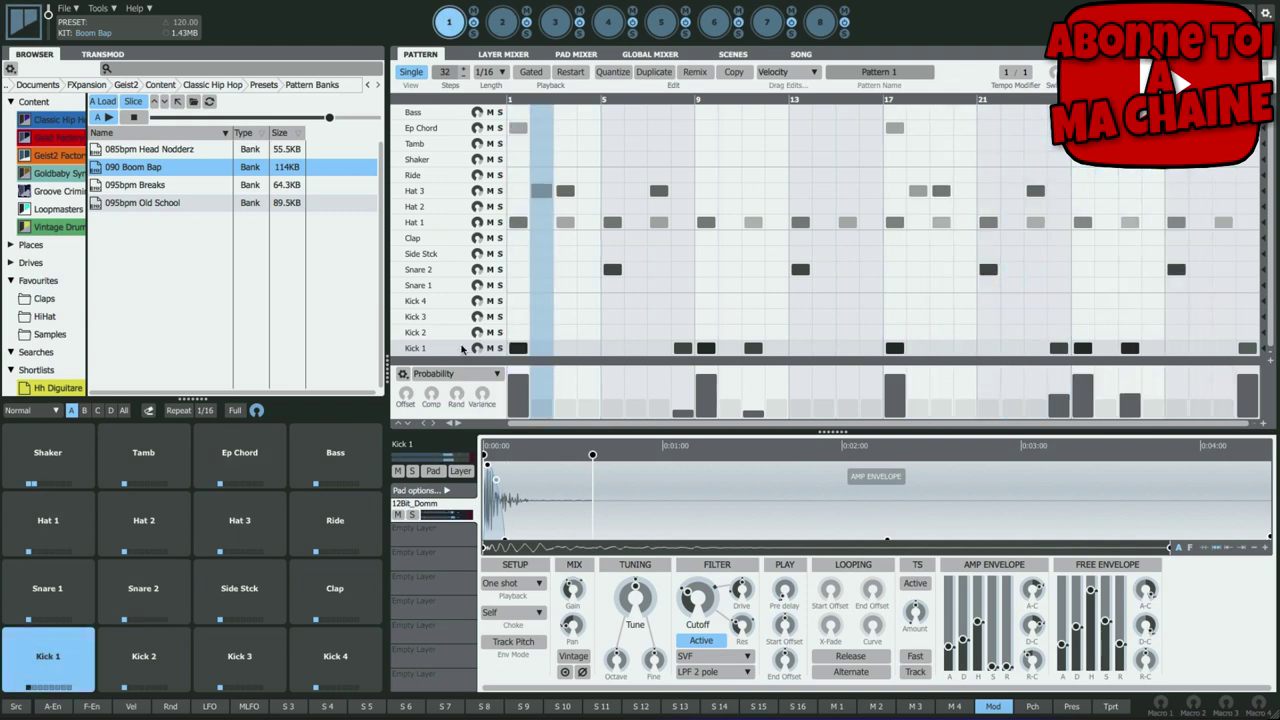
pyautogui.click(440, 270)
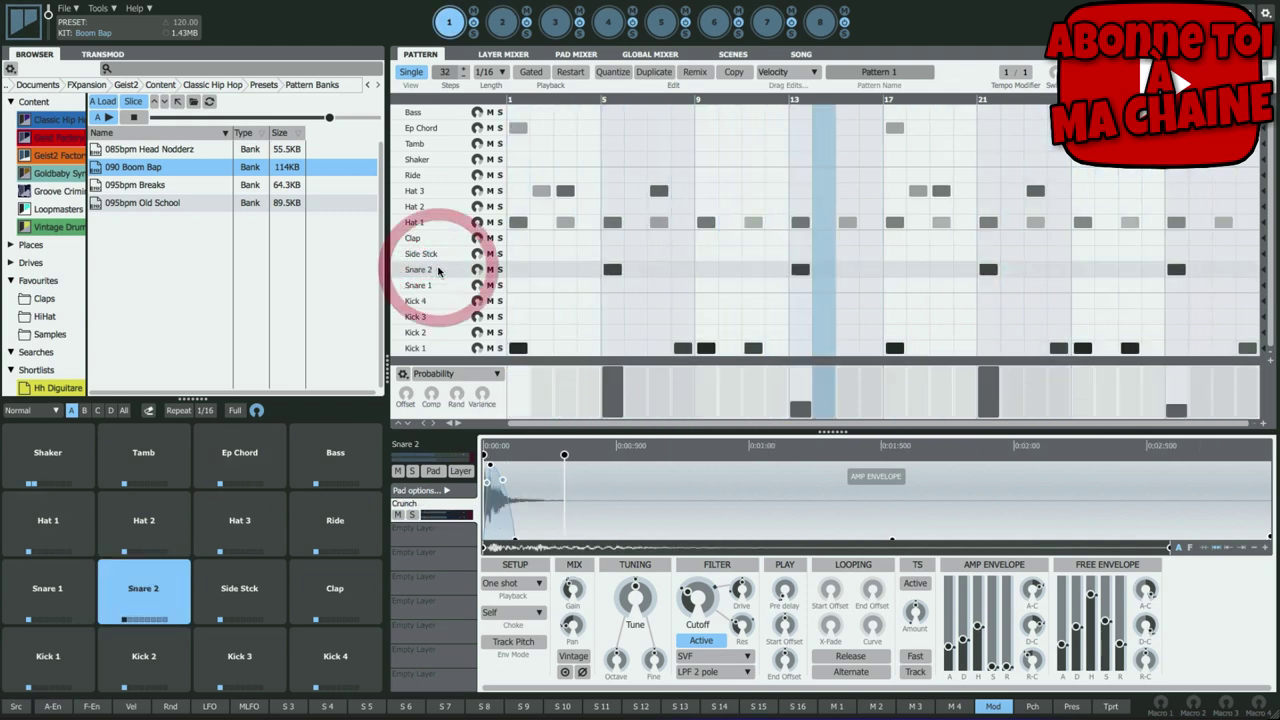
pyautogui.click(404, 406)
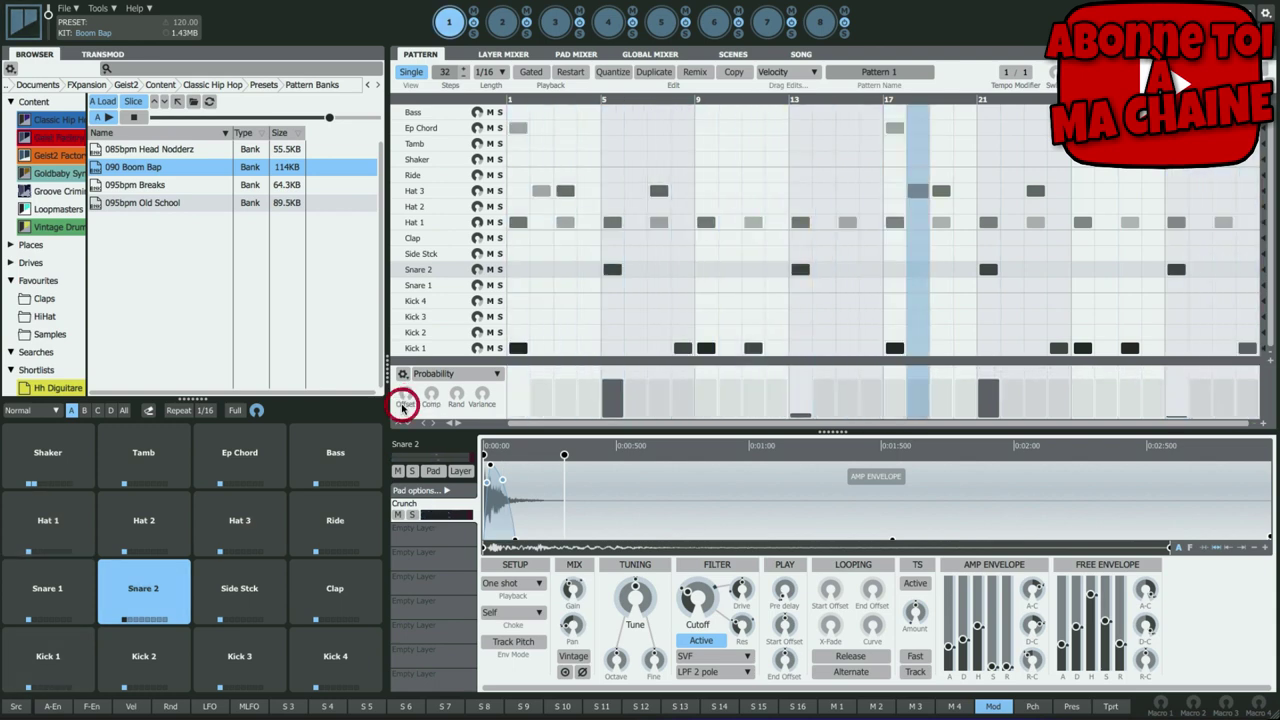
# - Use the graph's offset to raise the probability of all Hat 1 steps and increase all Hat 3 steps by about 13%
pyautogui.click(412, 222)
pyautogui.moveTo(406, 393); pyautogui.dragTo(417, 372)
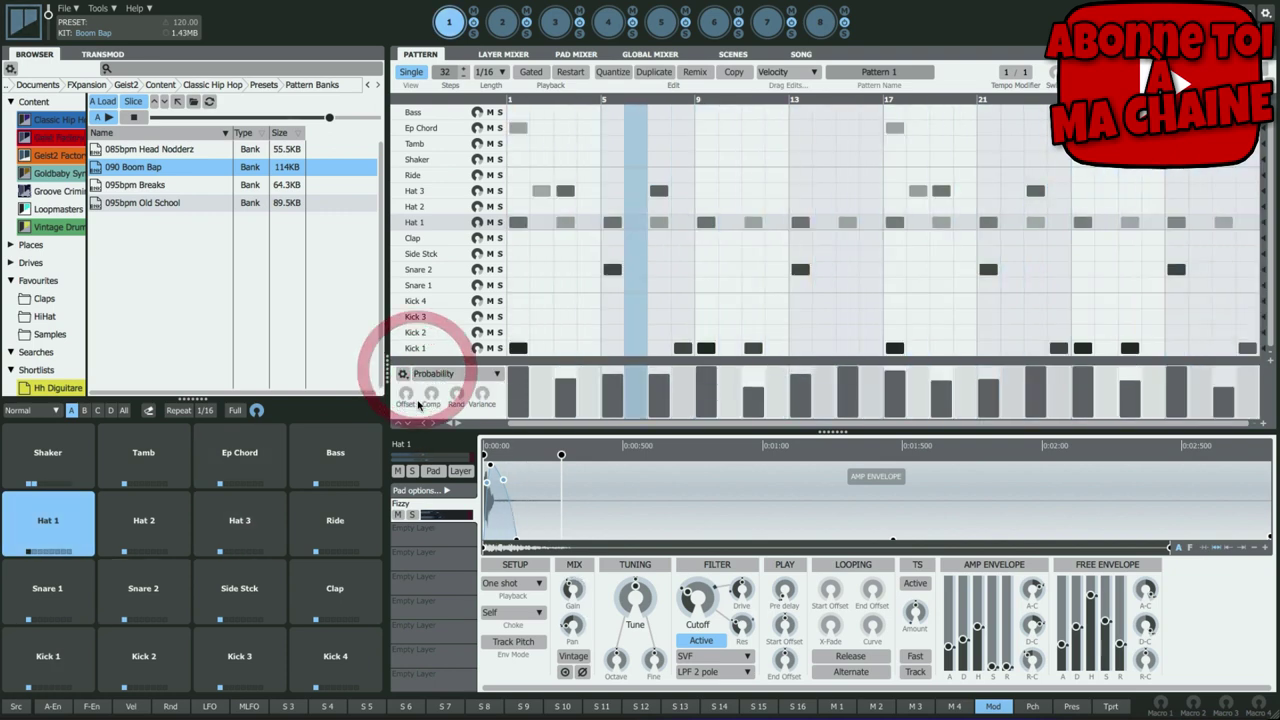
pyautogui.click(416, 191)
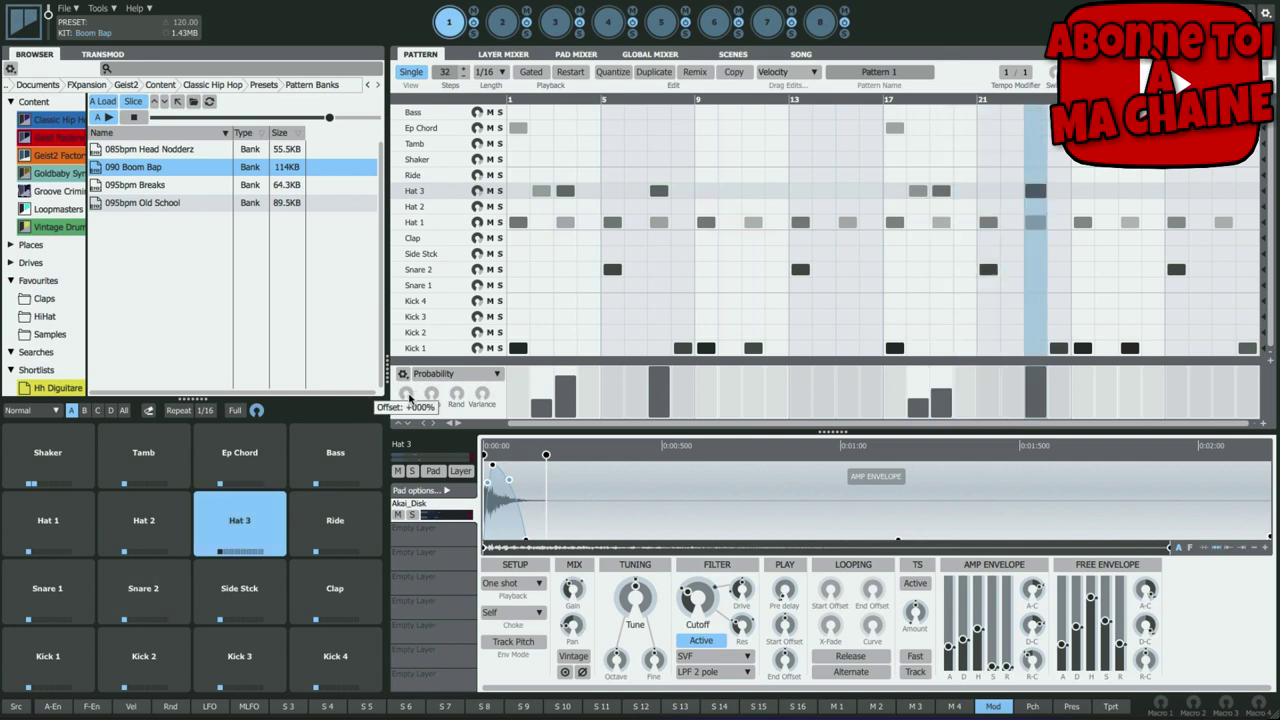
pyautogui.click(414, 385)
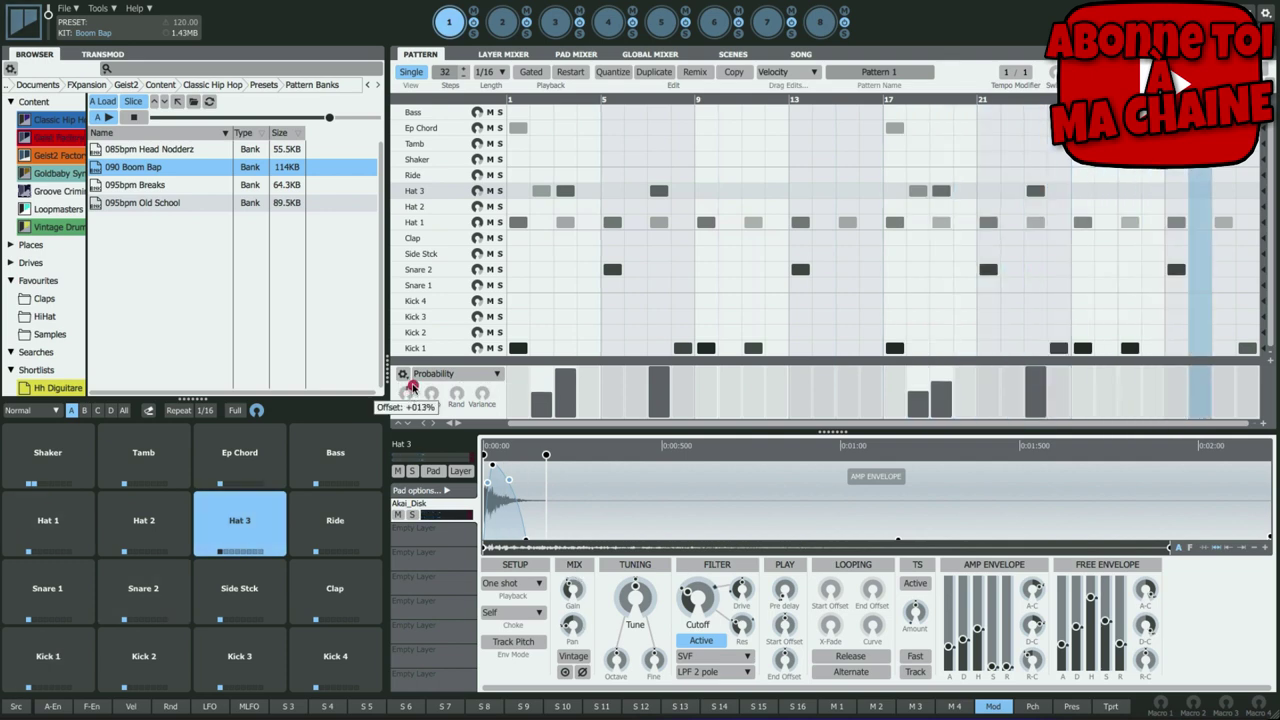
# - Use the graph's offset to lower the playback probability of all Ep Chord steps
pyautogui.click(421, 128)
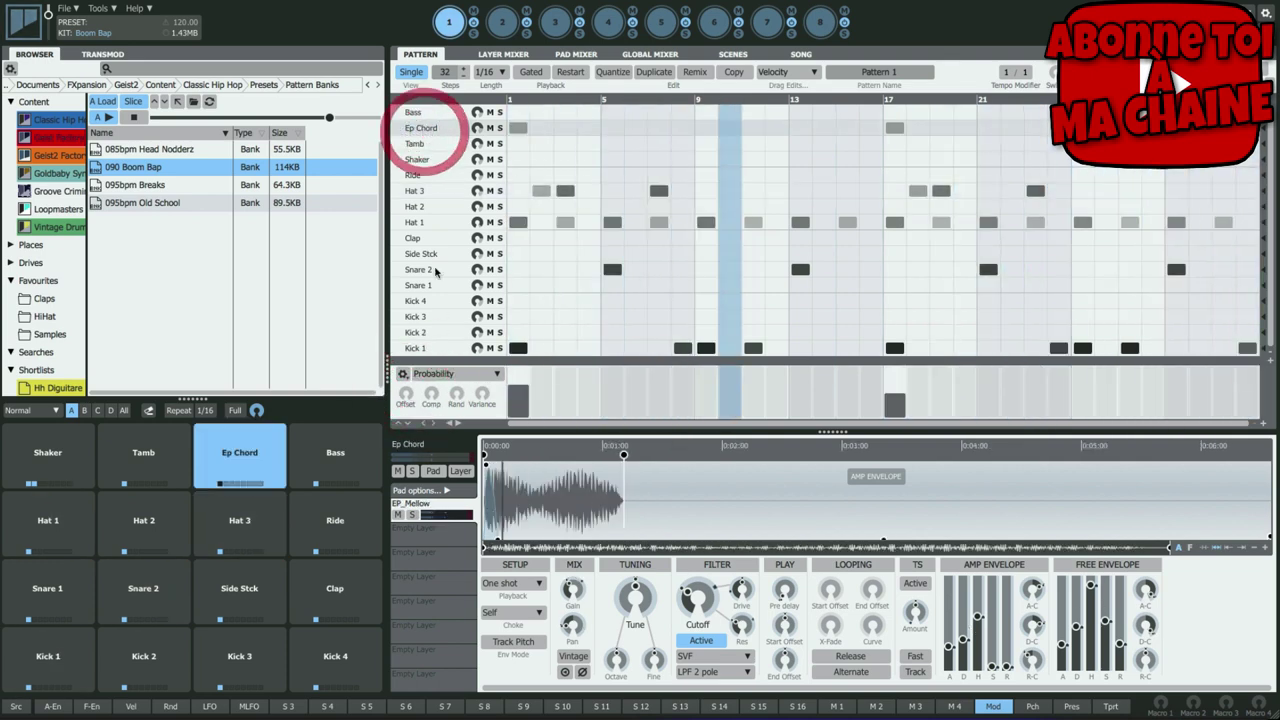
pyautogui.click(407, 395)
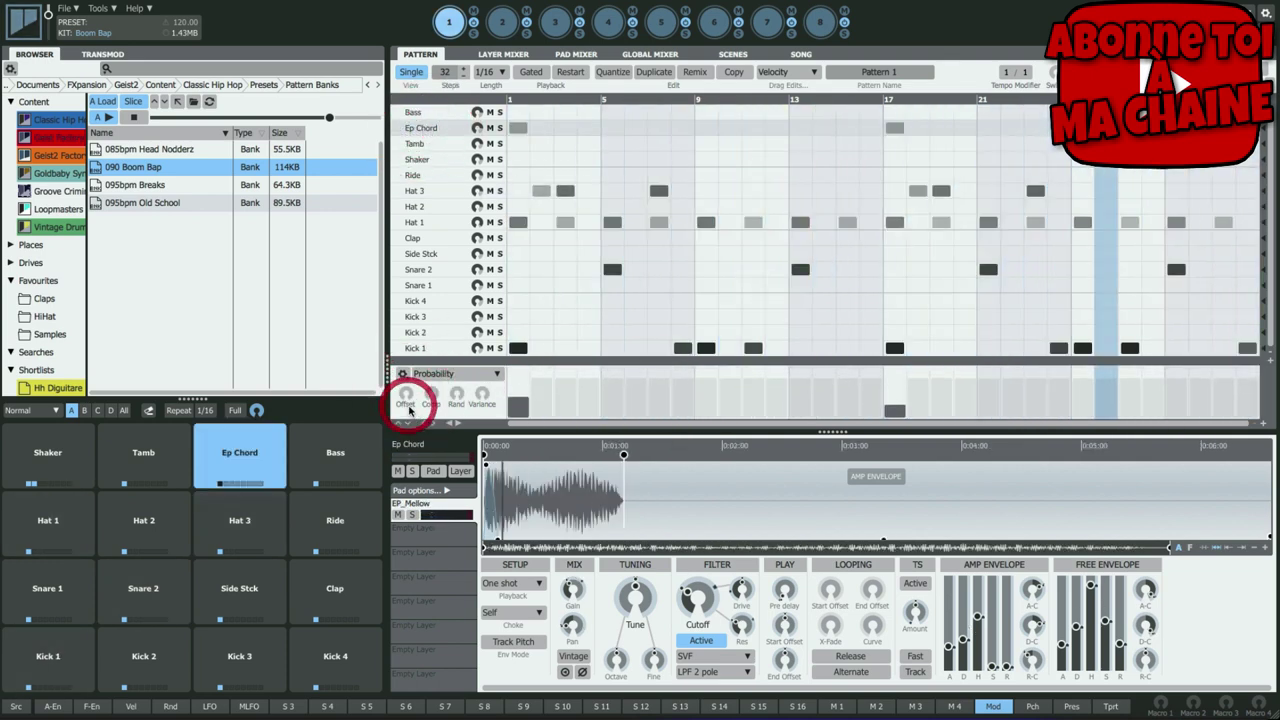
pyautogui.click(414, 348)
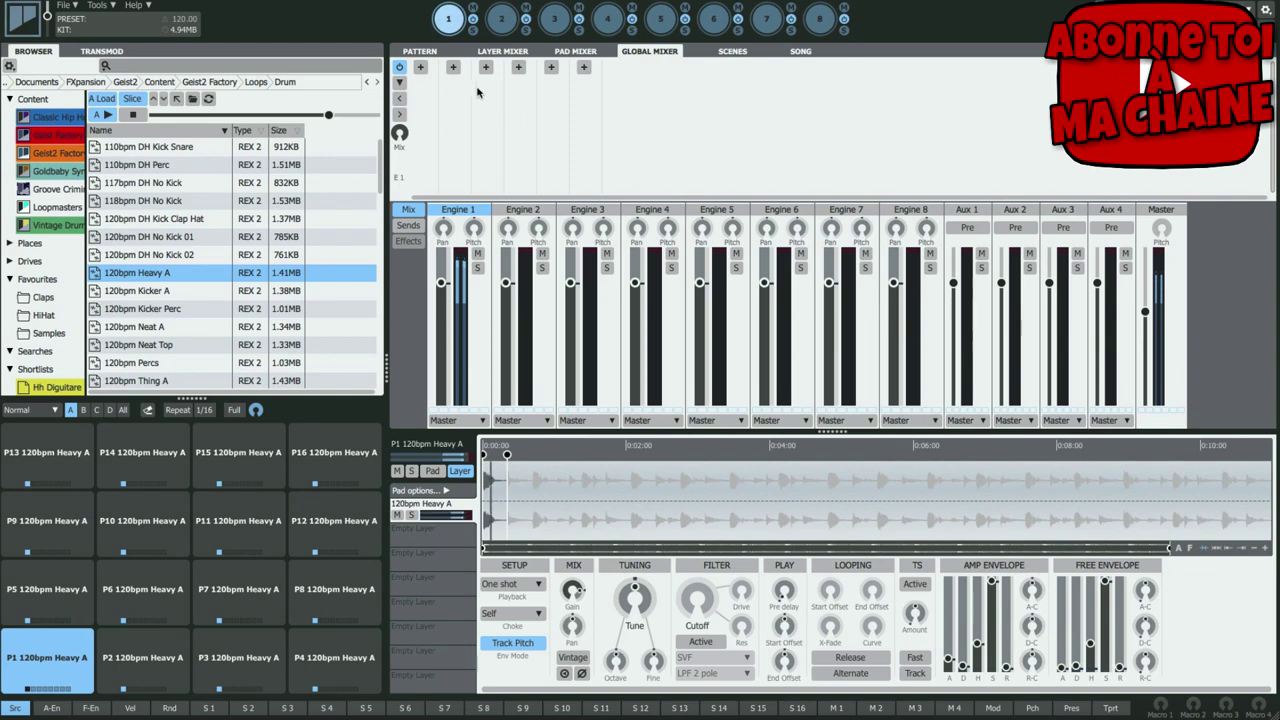
# - Return from the global mixer to the pattern and enlarge the waveform editor beneath it
pyautogui.click(419, 51)
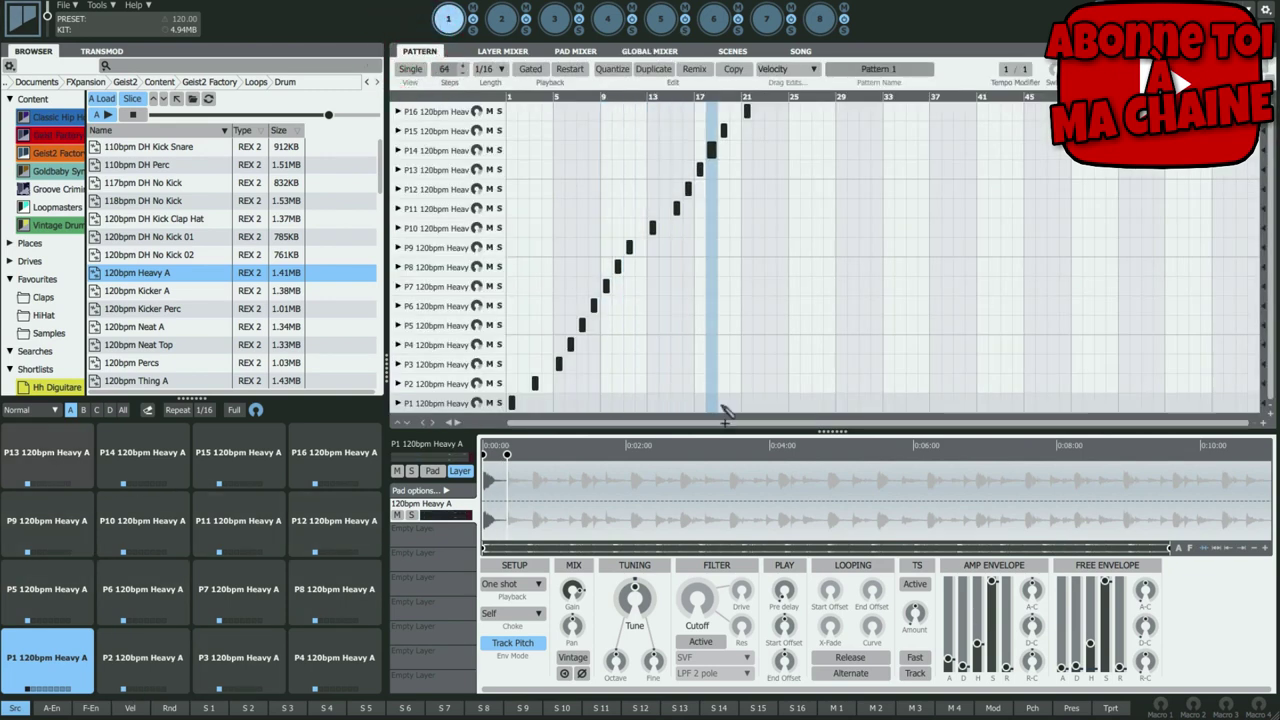
pyautogui.moveTo(832, 432); pyautogui.dragTo(832, 373)
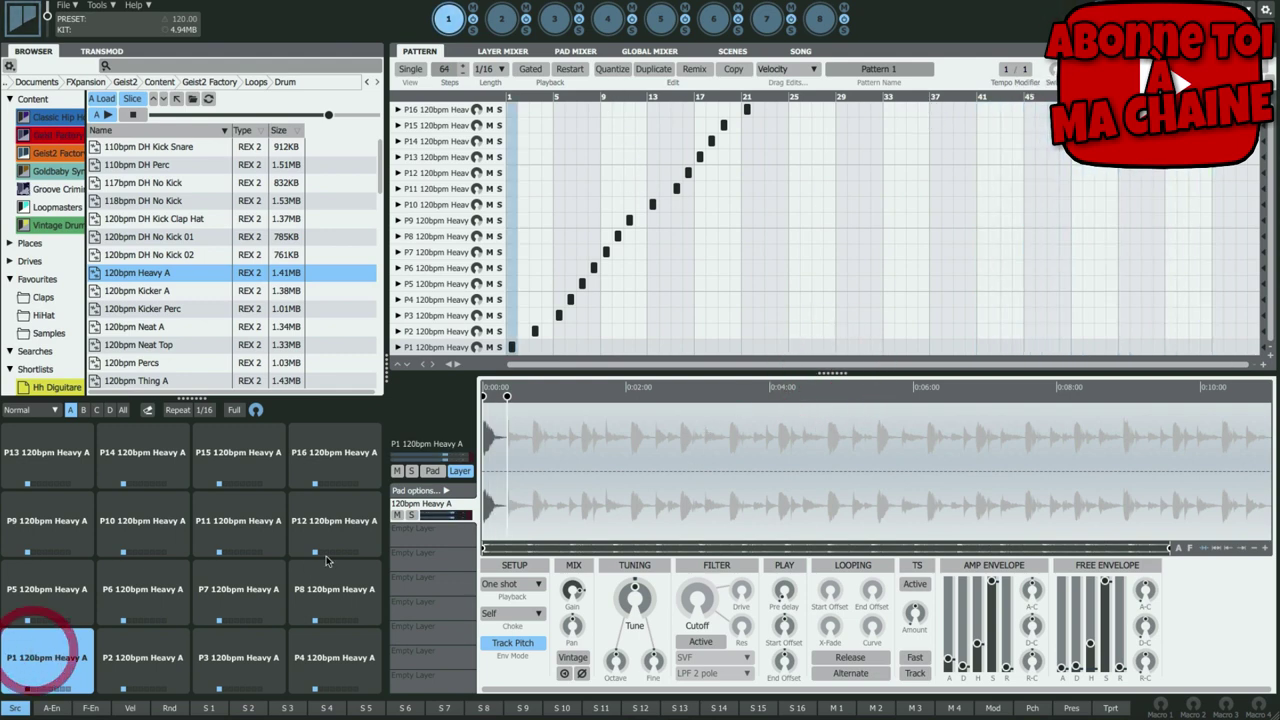
# - Audition the 120bpm Heavy A slices pad by pad, including P2 to P4 and the upper two rows, and return to P1
pyautogui.click(162, 664)
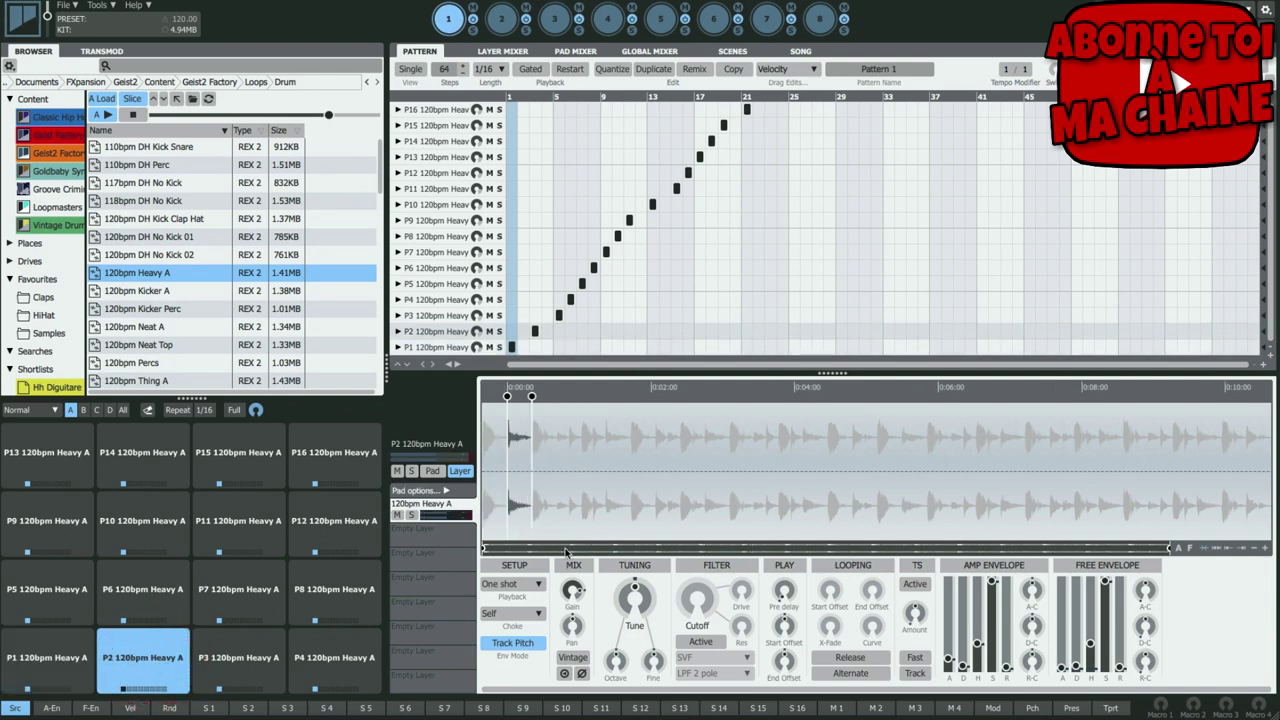
pyautogui.click(248, 656)
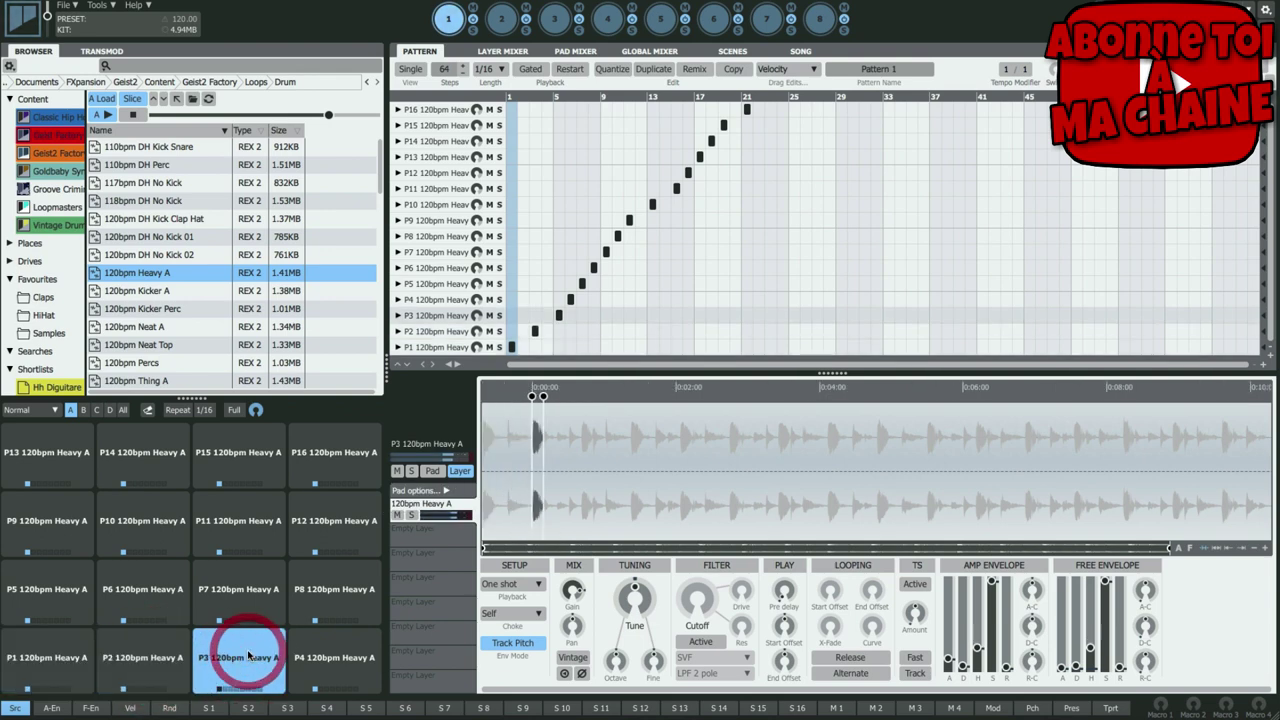
pyautogui.click(330, 660)
pyautogui.click(47, 523)
pyautogui.click(150, 522)
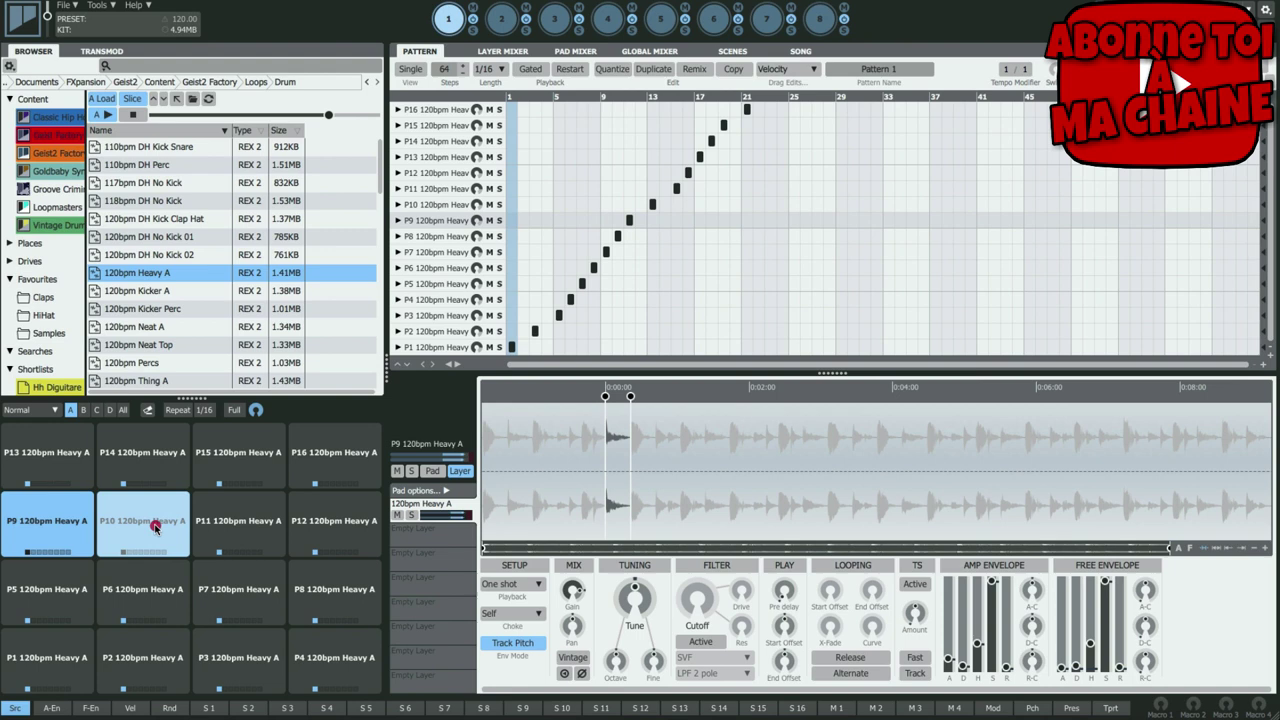
pyautogui.click(284, 537)
pyautogui.click(337, 523)
pyautogui.click(335, 455)
pyautogui.click(243, 450)
pyautogui.click(143, 455)
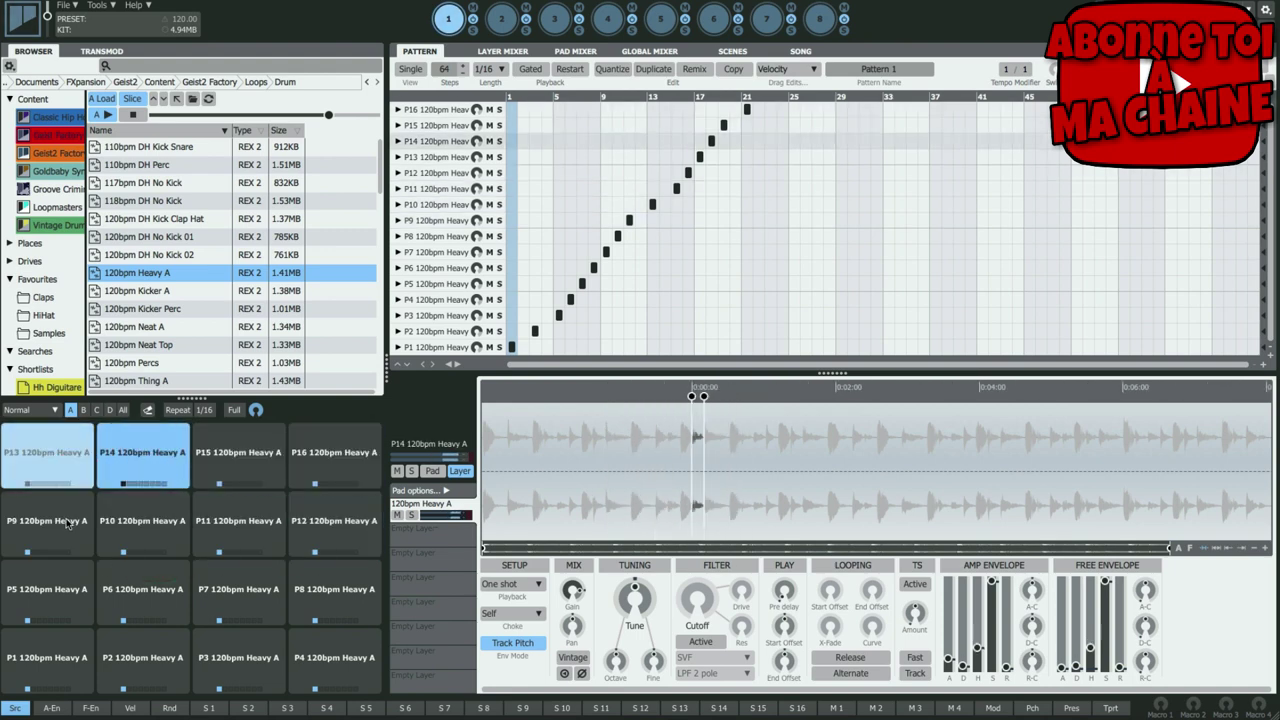
pyautogui.click(72, 657)
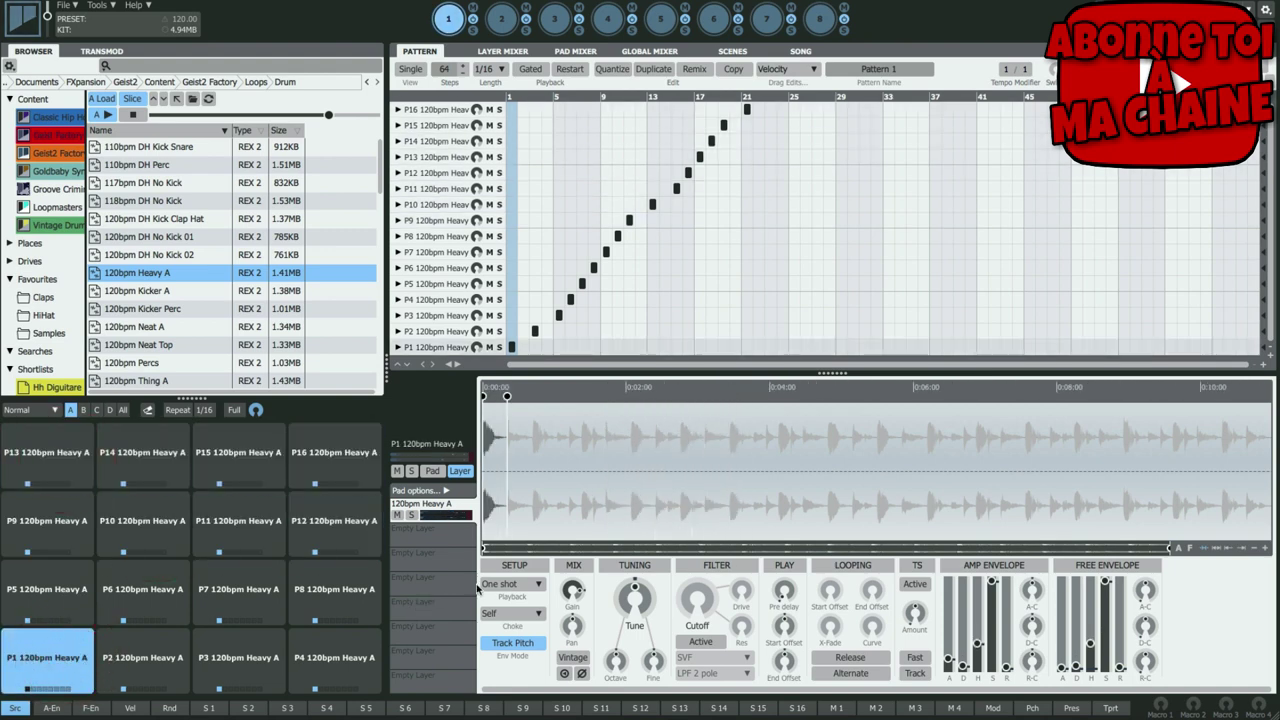
# - Zoom in on the waveform and scroll to P1's slice at the start of the loop
pyautogui.click(1265, 550)
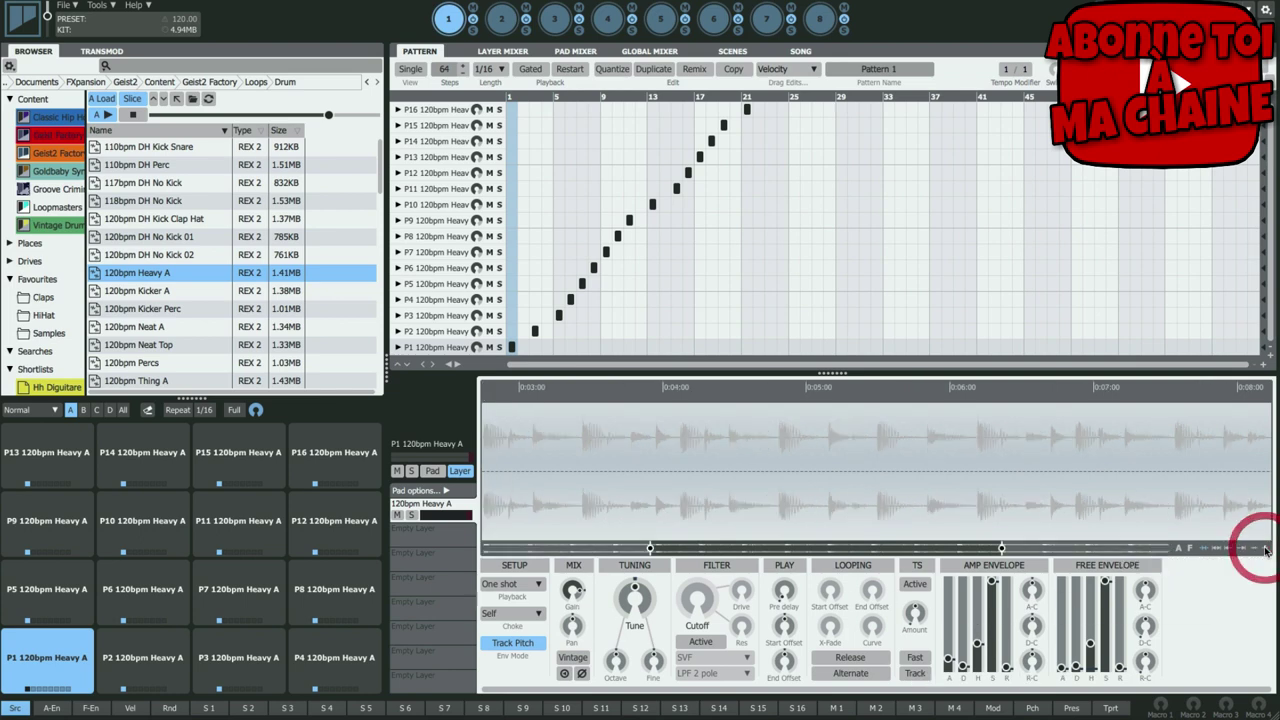
pyautogui.click(1265, 550)
pyautogui.click(1265, 550)
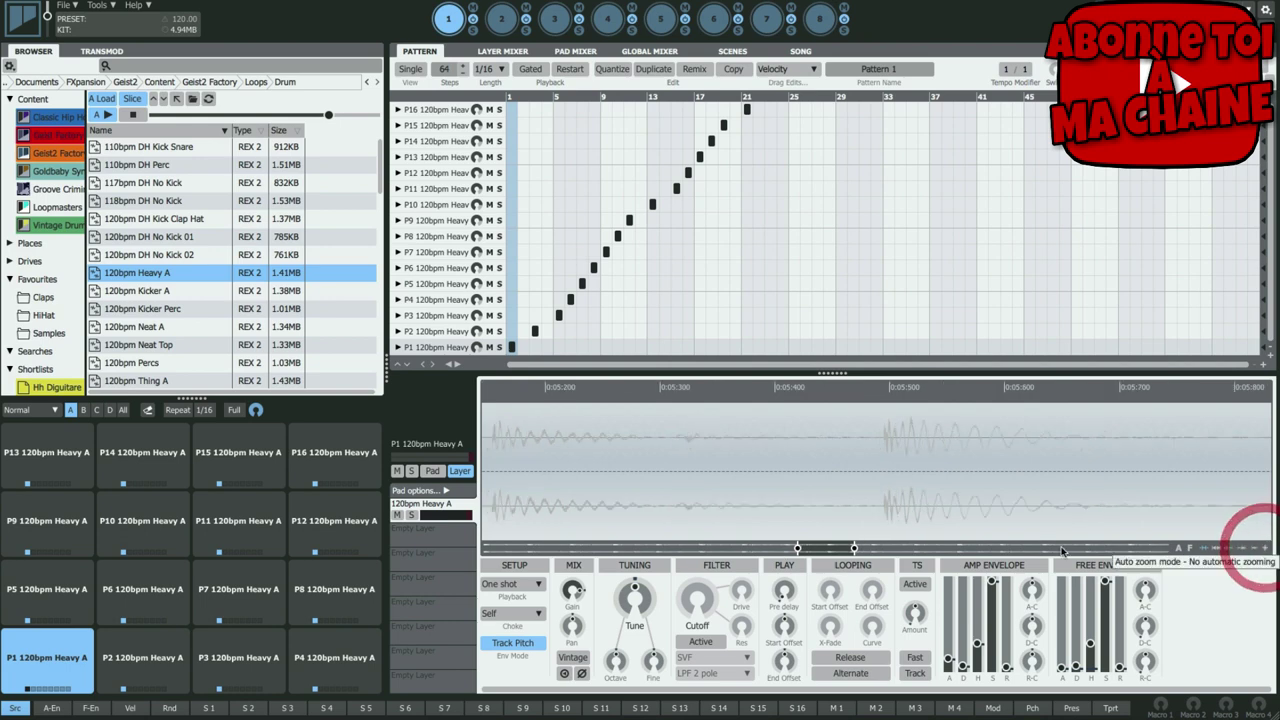
pyautogui.moveTo(841, 551); pyautogui.dragTo(527, 551)
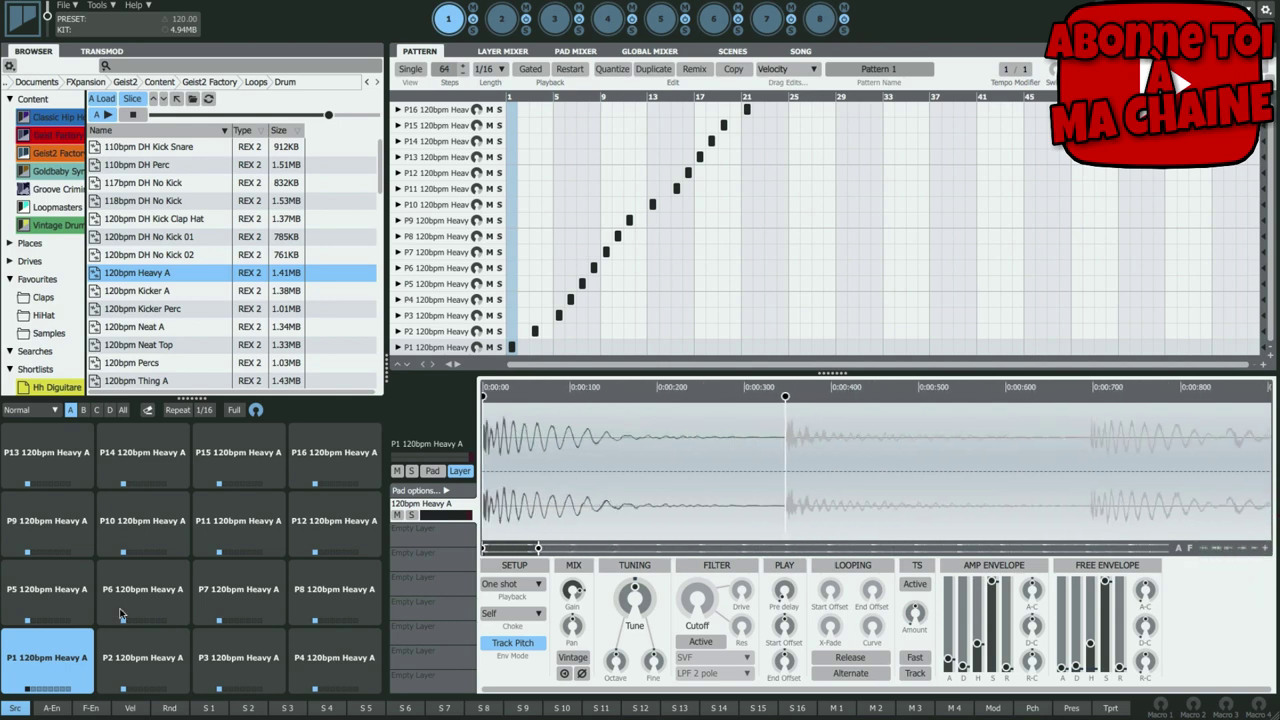
# - Compare the waveform view of pads P2, P3, P7 and P6, and return to P1
pyautogui.click(147, 650)
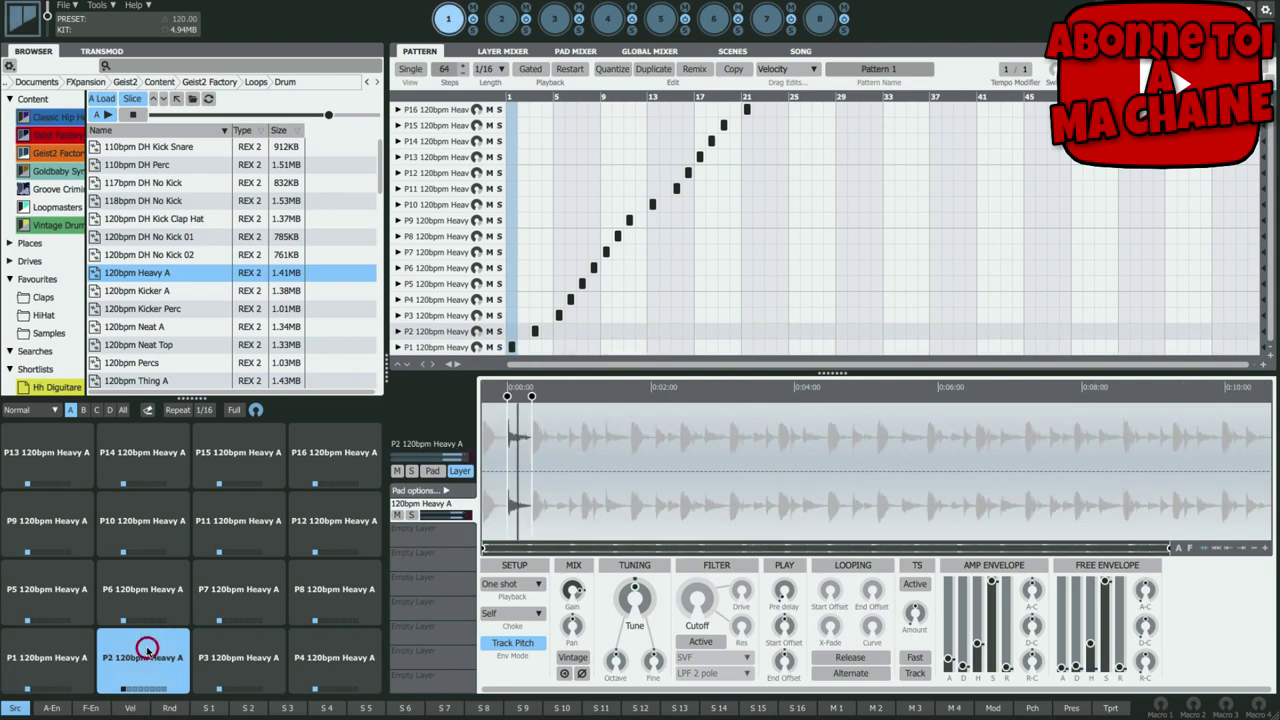
pyautogui.click(222, 655)
pyautogui.click(238, 600)
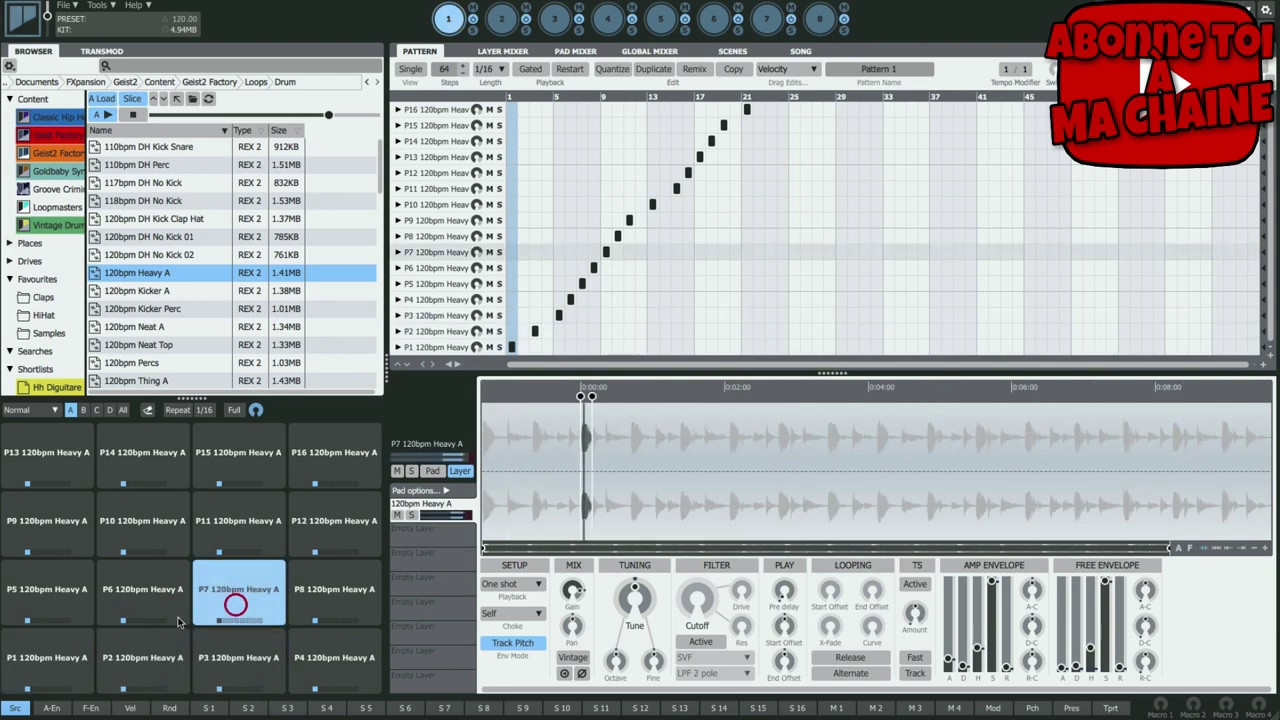
pyautogui.click(147, 608)
pyautogui.click(143, 657)
pyautogui.click(67, 657)
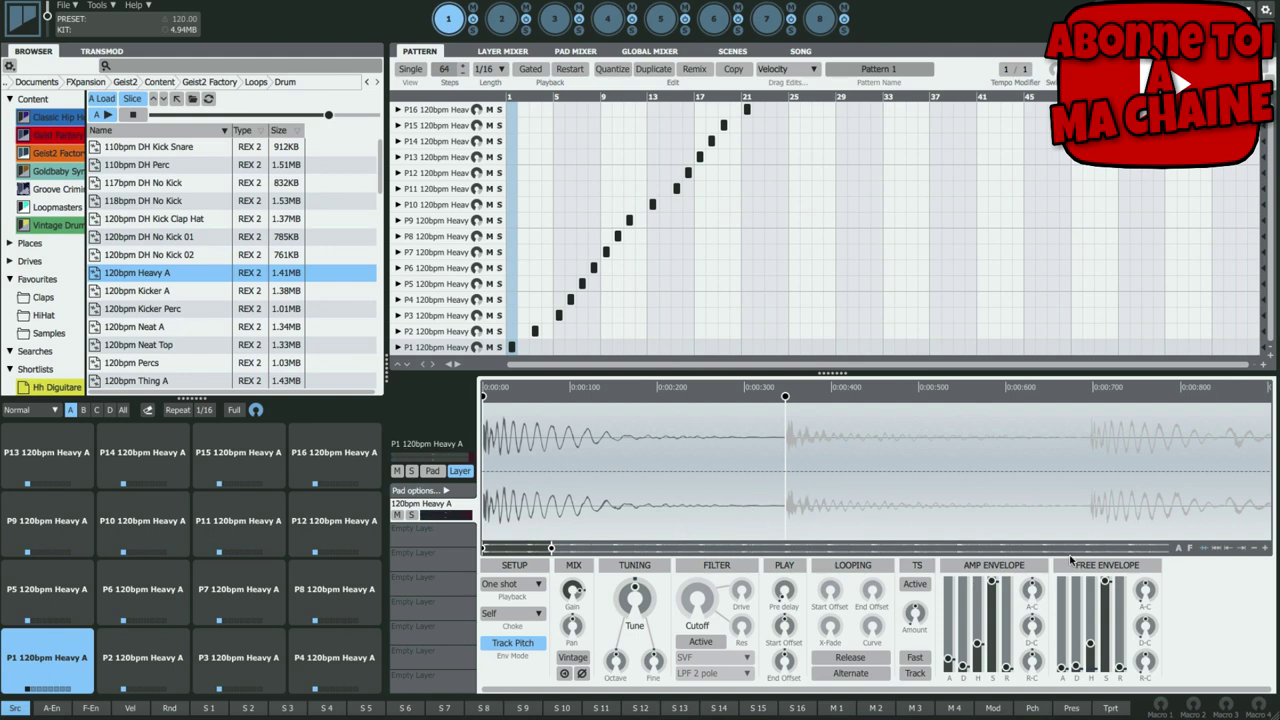
# - Set the waveform's auto zoom to frame the whole slice and check it on pads from all four rows, ending on P1
pyautogui.click(1219, 549)
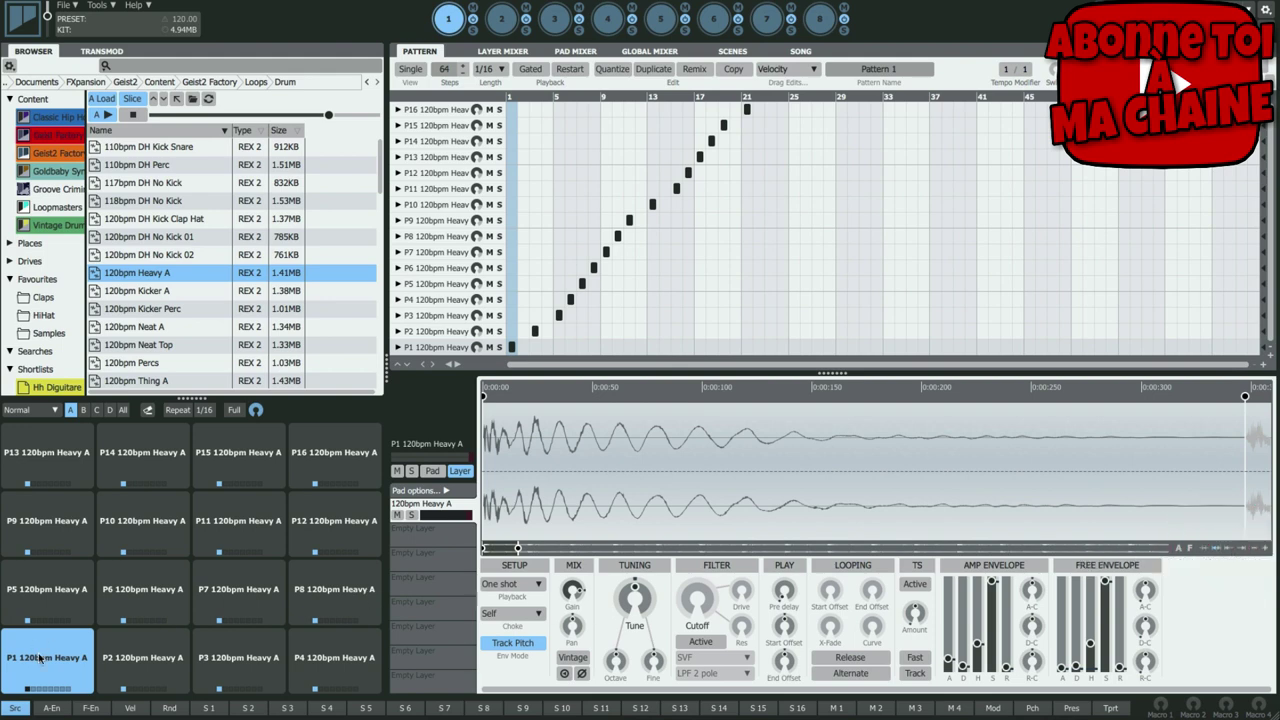
pyautogui.click(163, 657)
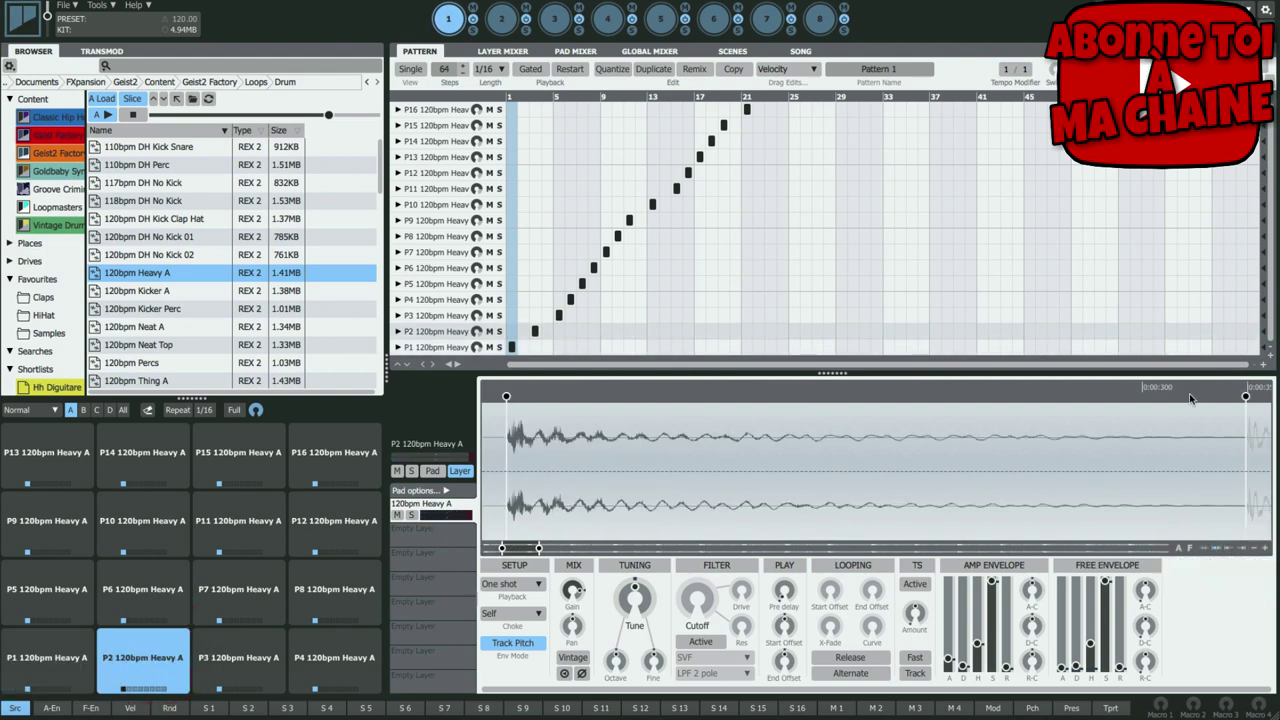
pyautogui.click(262, 652)
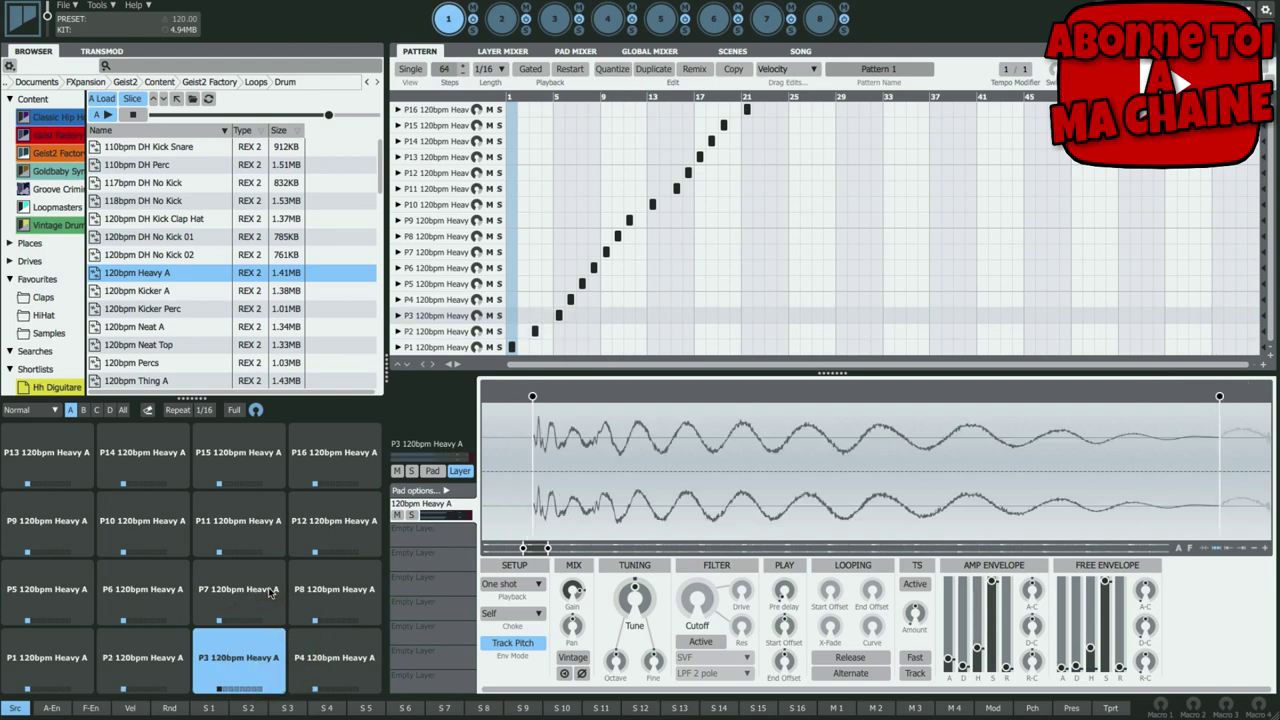
pyautogui.click(340, 500)
pyautogui.click(143, 522)
pyautogui.click(47, 522)
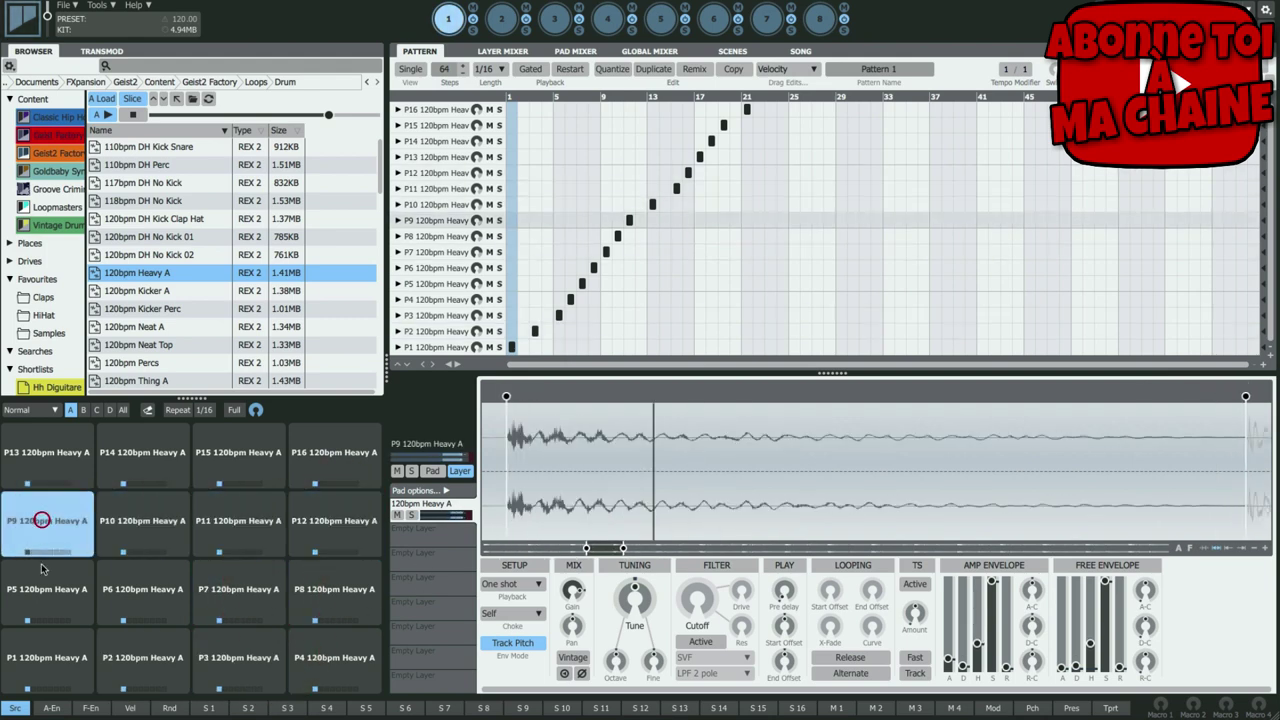
pyautogui.click(47, 590)
pyautogui.click(143, 455)
pyautogui.click(45, 455)
pyautogui.click(235, 458)
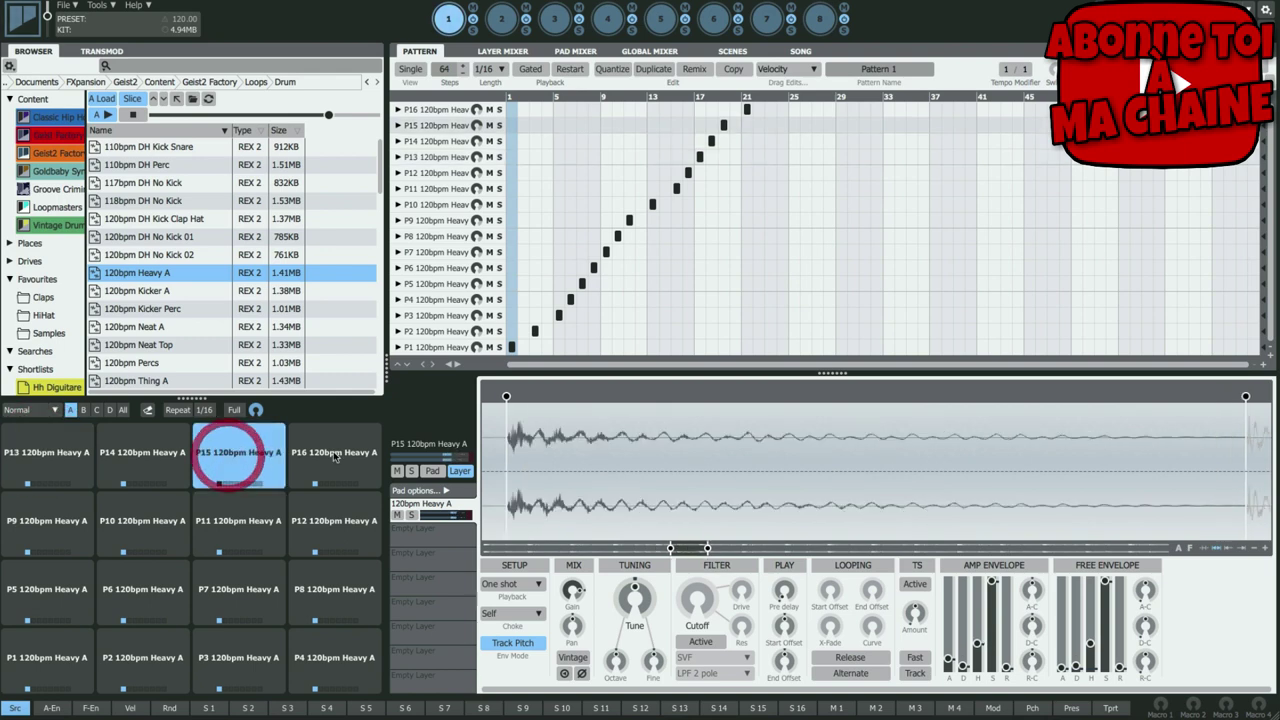
pyautogui.click(337, 520)
pyautogui.click(339, 582)
pyautogui.click(63, 596)
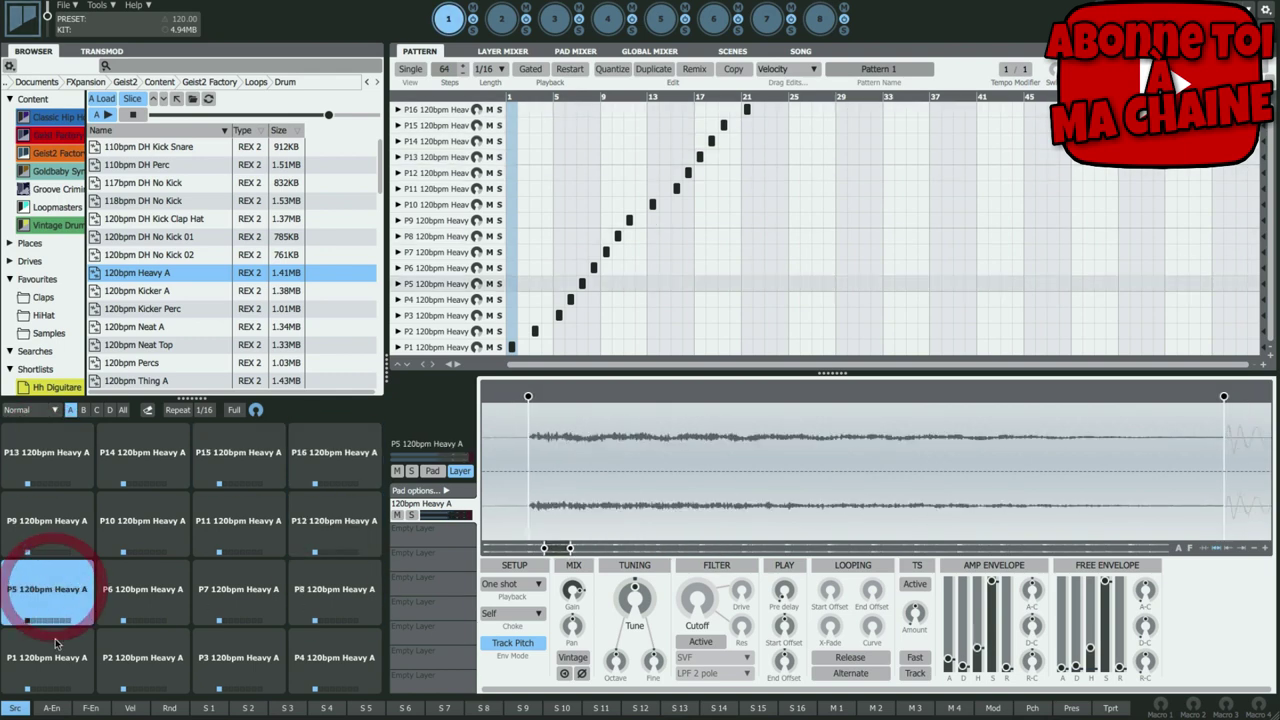
pyautogui.click(43, 684)
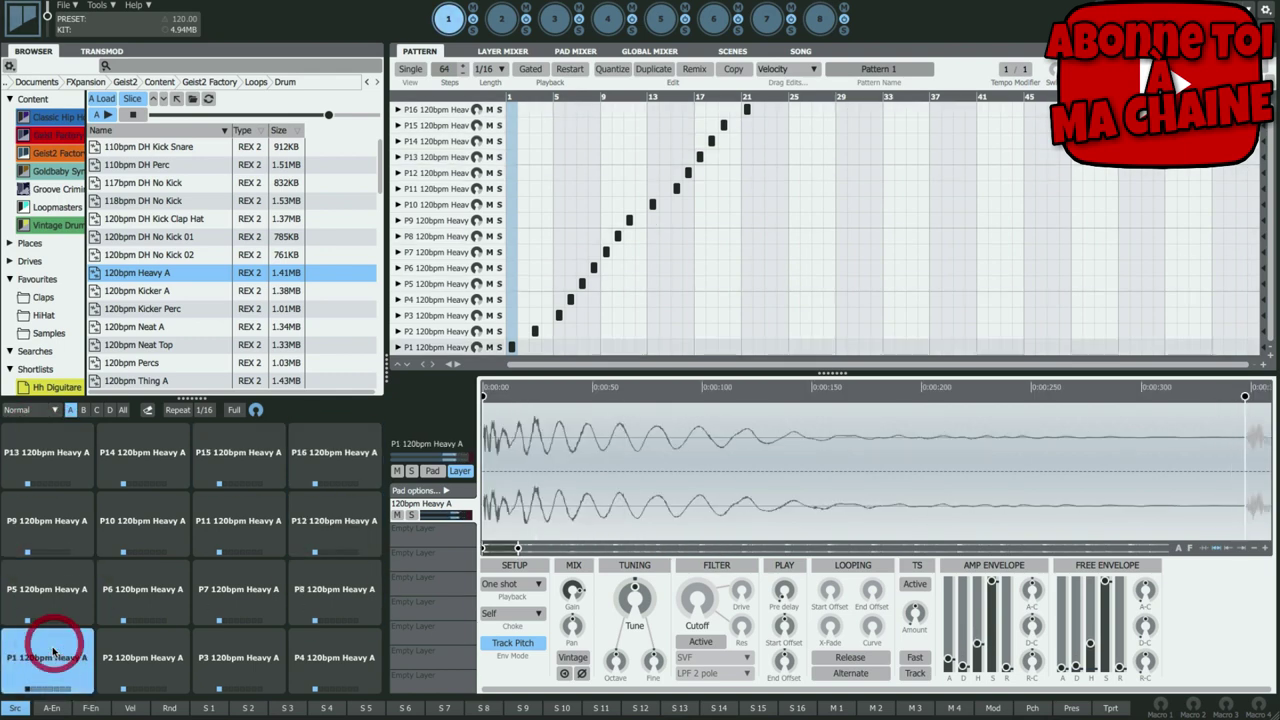
# - Set the waveform's auto zoom to focus on the start marker and check it on pads P11 and P16
pyautogui.click(1229, 550)
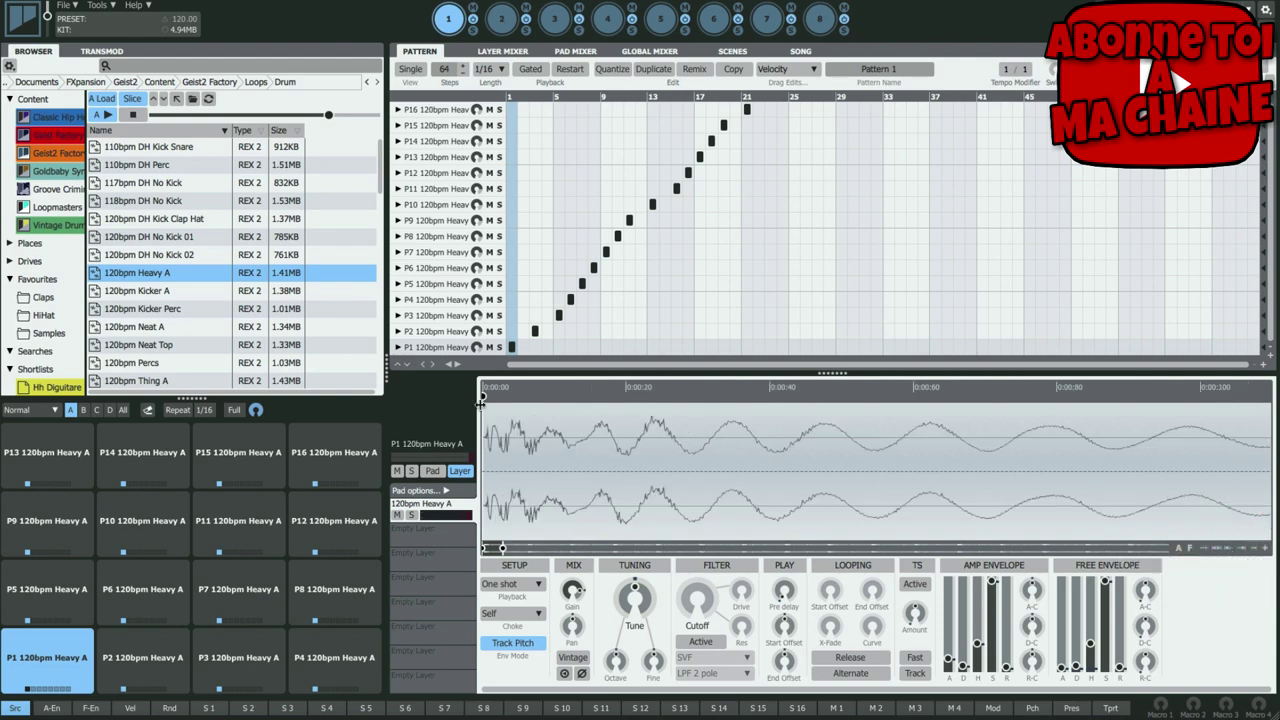
pyautogui.click(265, 528)
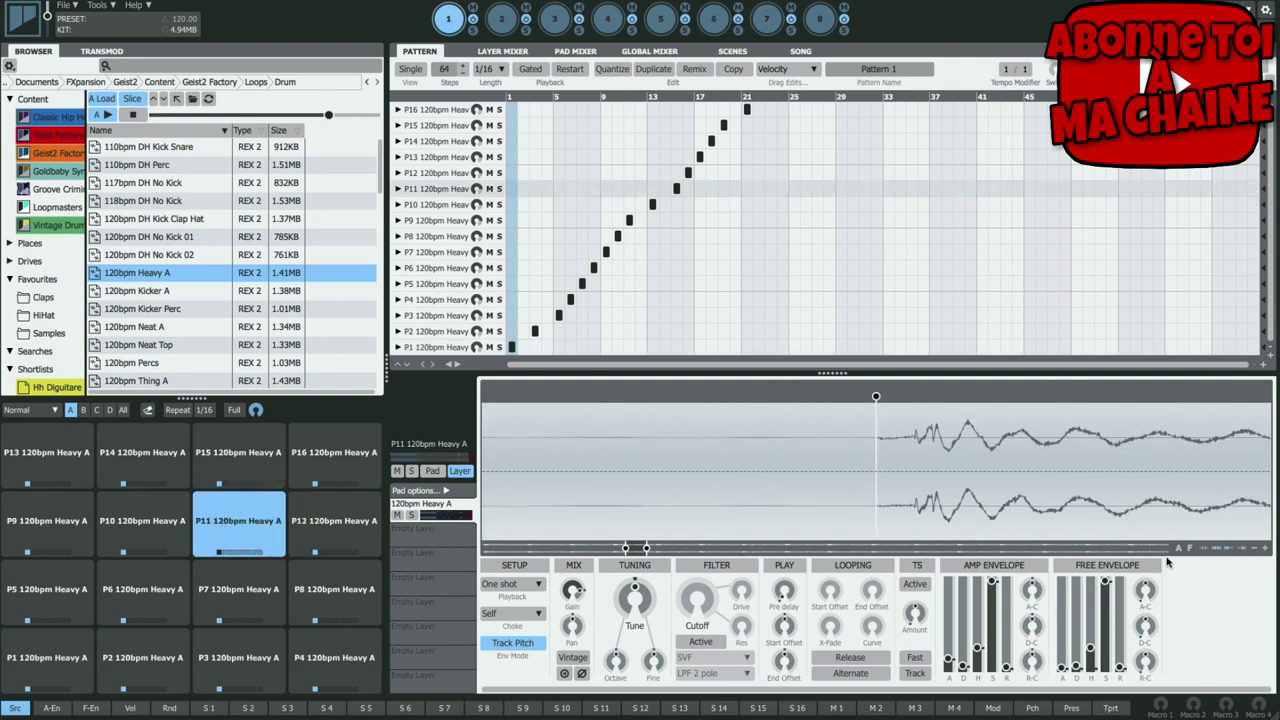
pyautogui.click(326, 463)
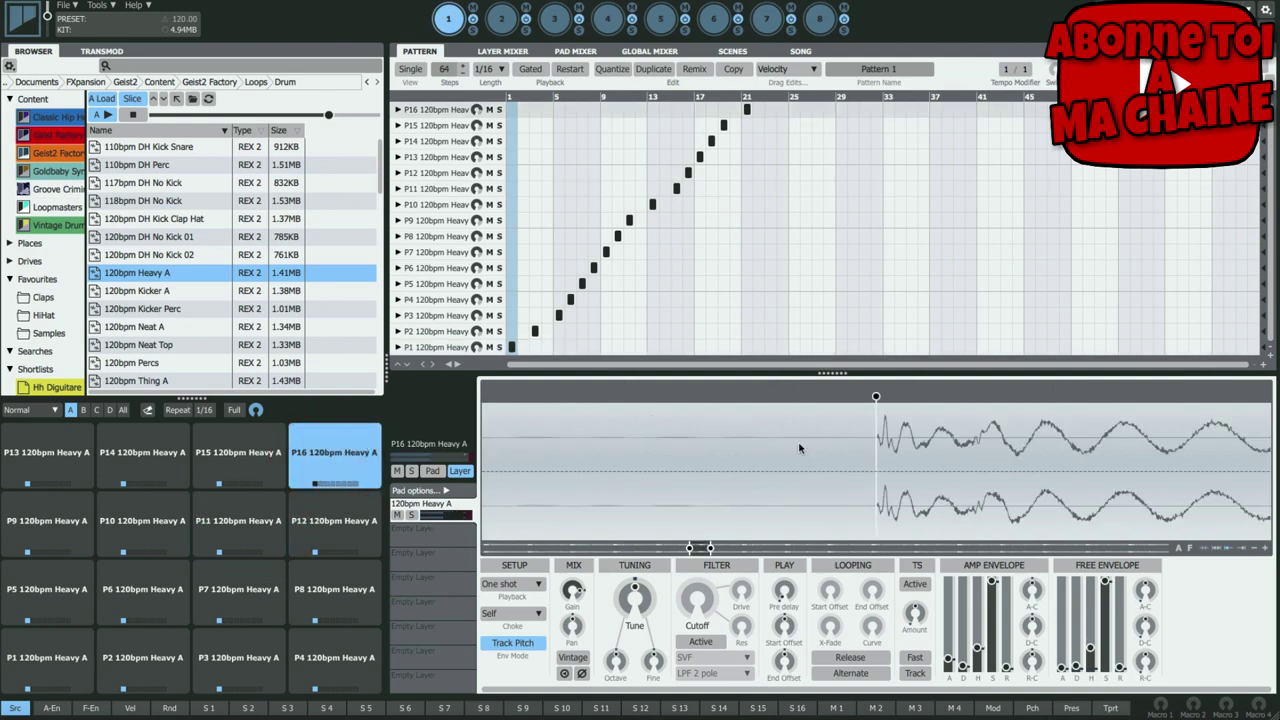
# - Adjust the start marker of pad P13 past the slice's attack and back to its onset
pyautogui.click(48, 482)
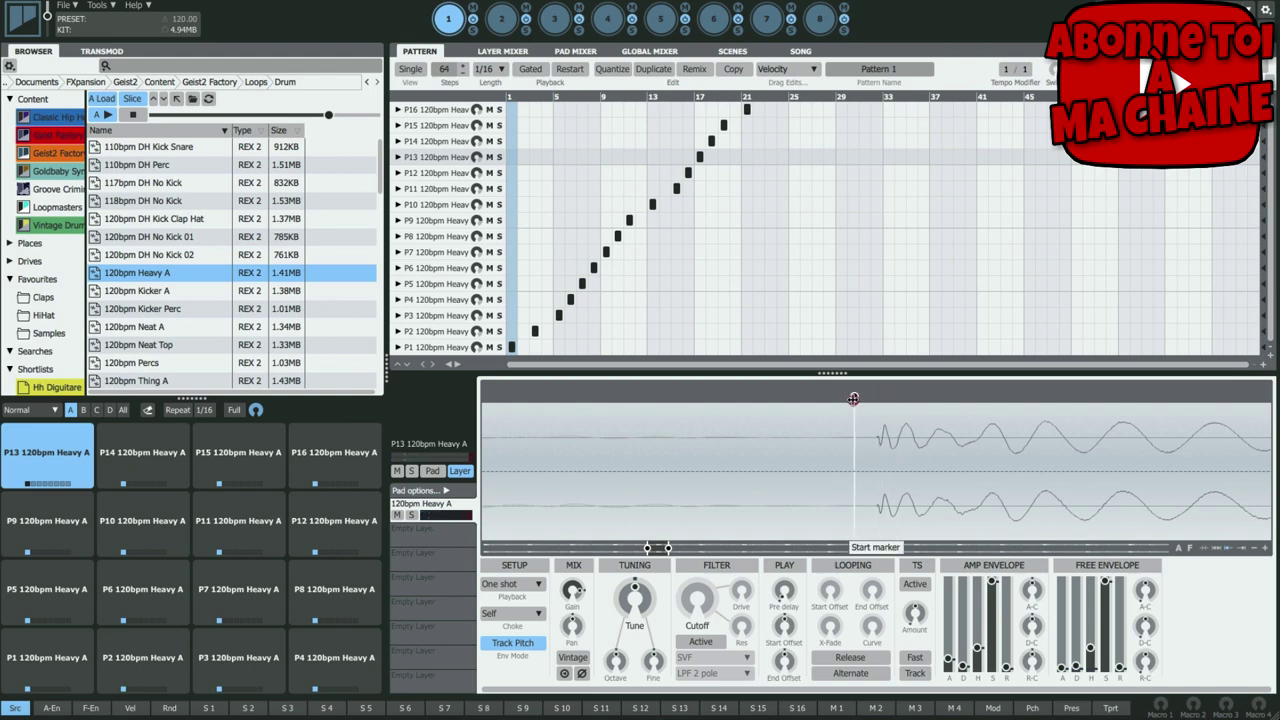
pyautogui.moveTo(918, 410); pyautogui.dragTo(913, 413)
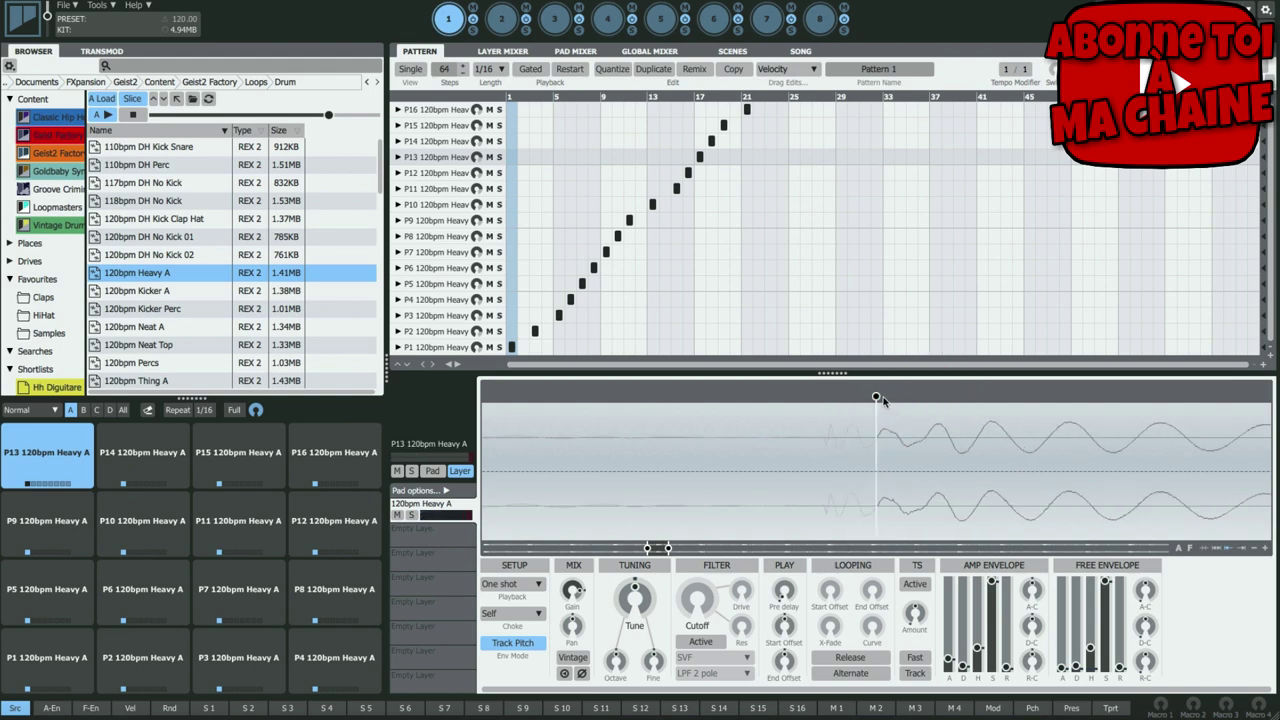
pyautogui.moveTo(827, 398); pyautogui.dragTo(827, 400)
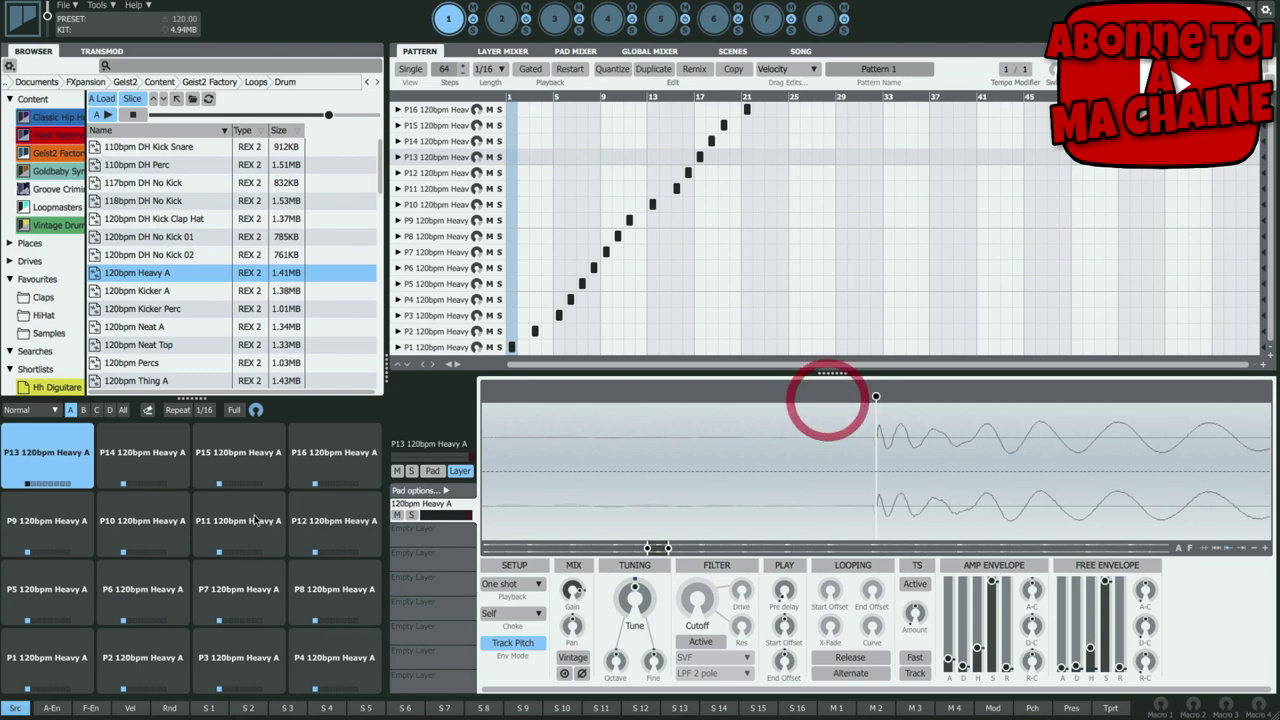
# - Check the slice start of pads P14, P15 and P16, and return to P1
pyautogui.click(168, 459)
pyautogui.click(243, 457)
pyautogui.click(317, 457)
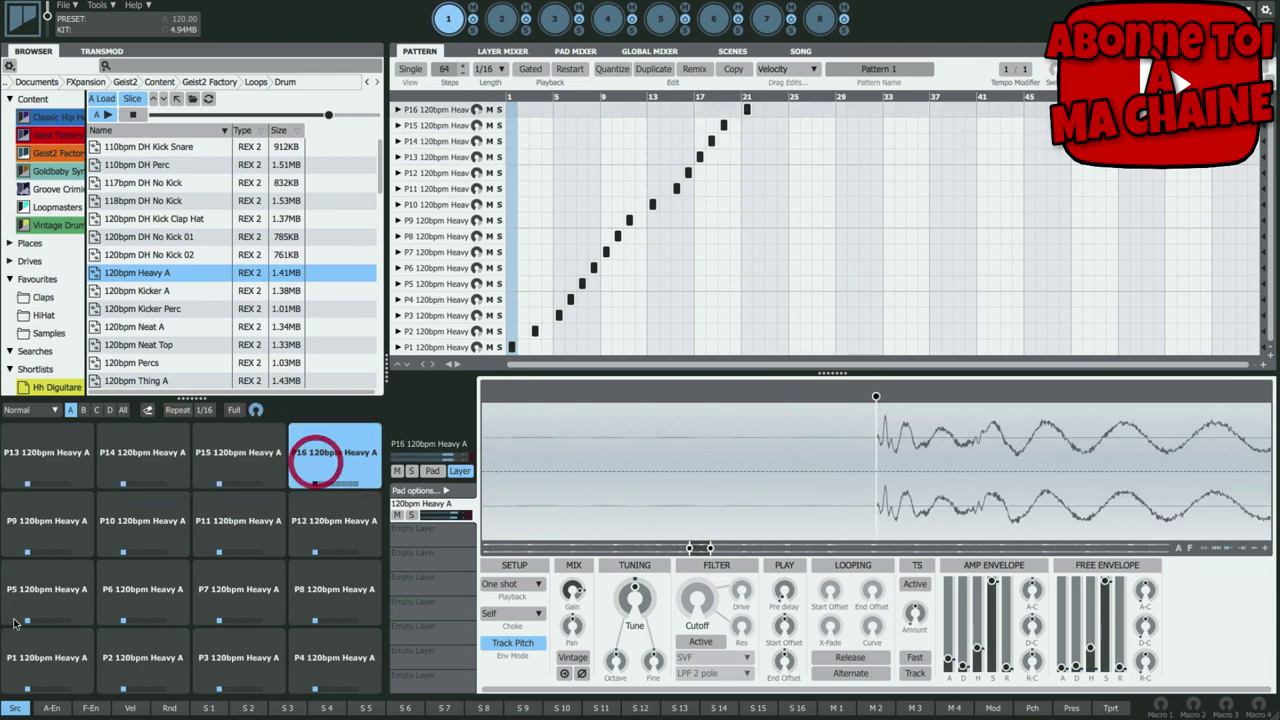
pyautogui.click(27, 663)
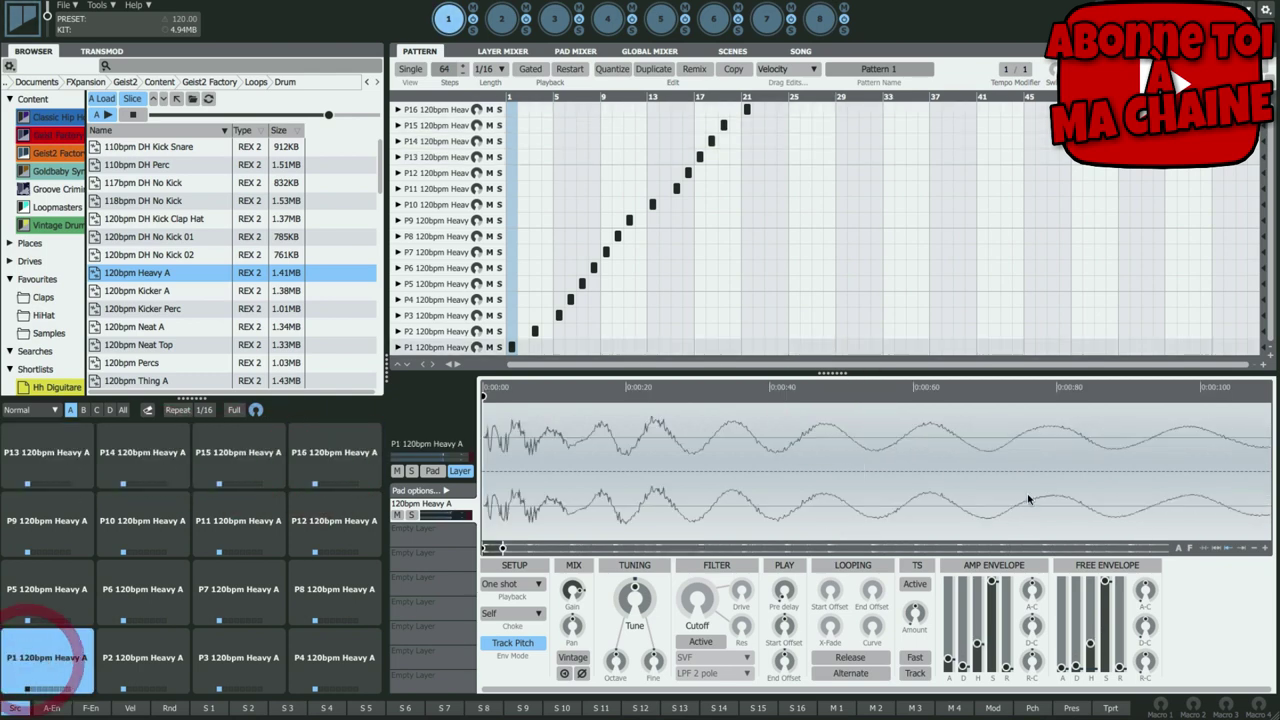
# - Set the waveform's auto zoom to focus on the end marker and check it on pads P2, P12, P16 and P10
pyautogui.click(1245, 552)
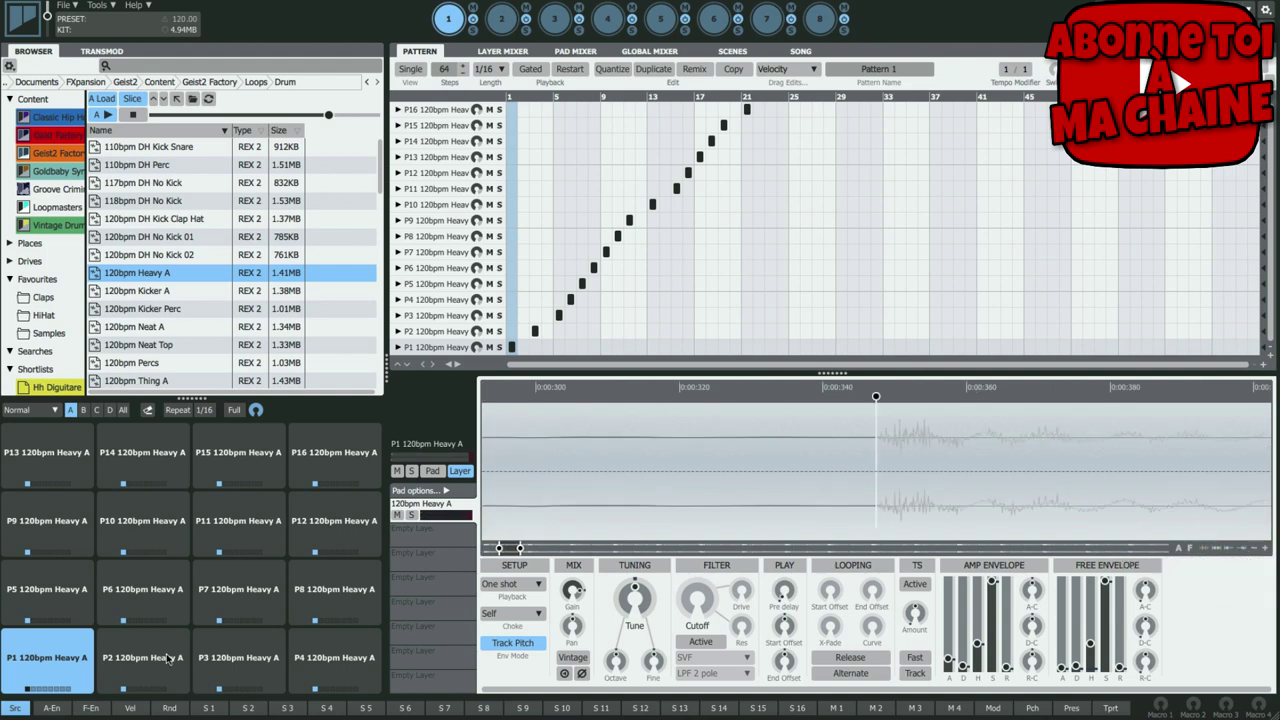
pyautogui.click(168, 658)
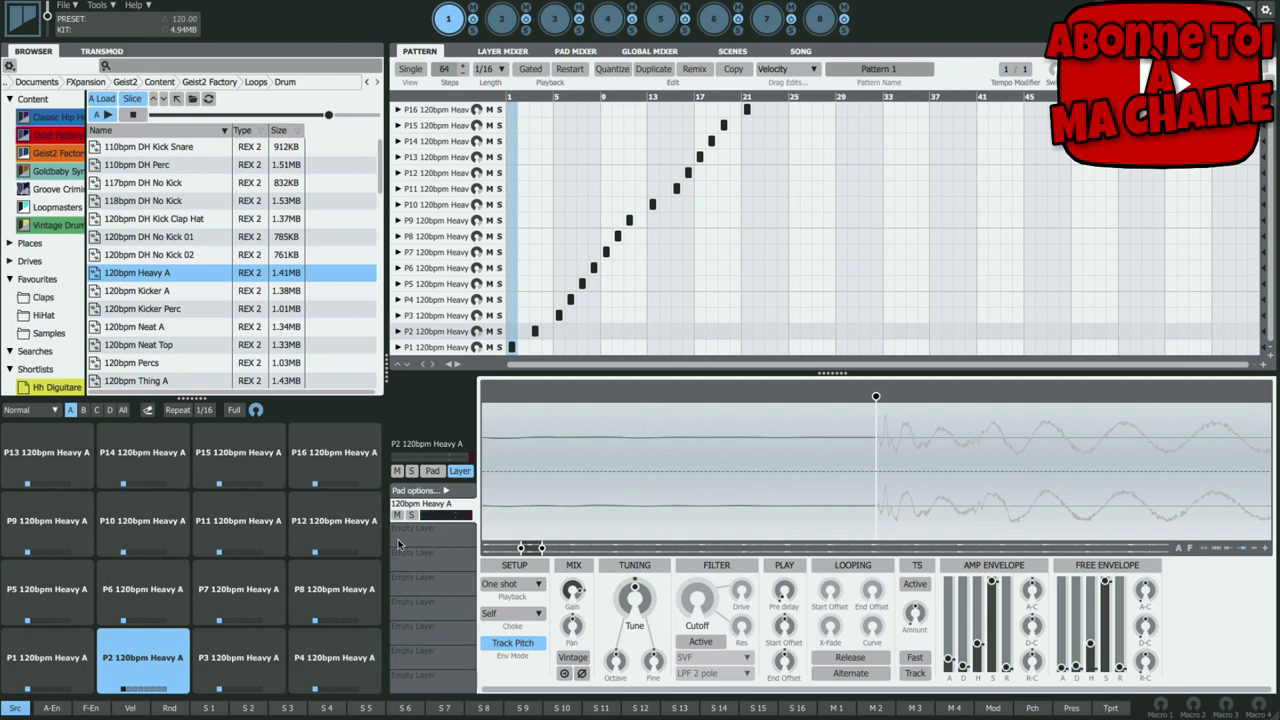
pyautogui.click(360, 541)
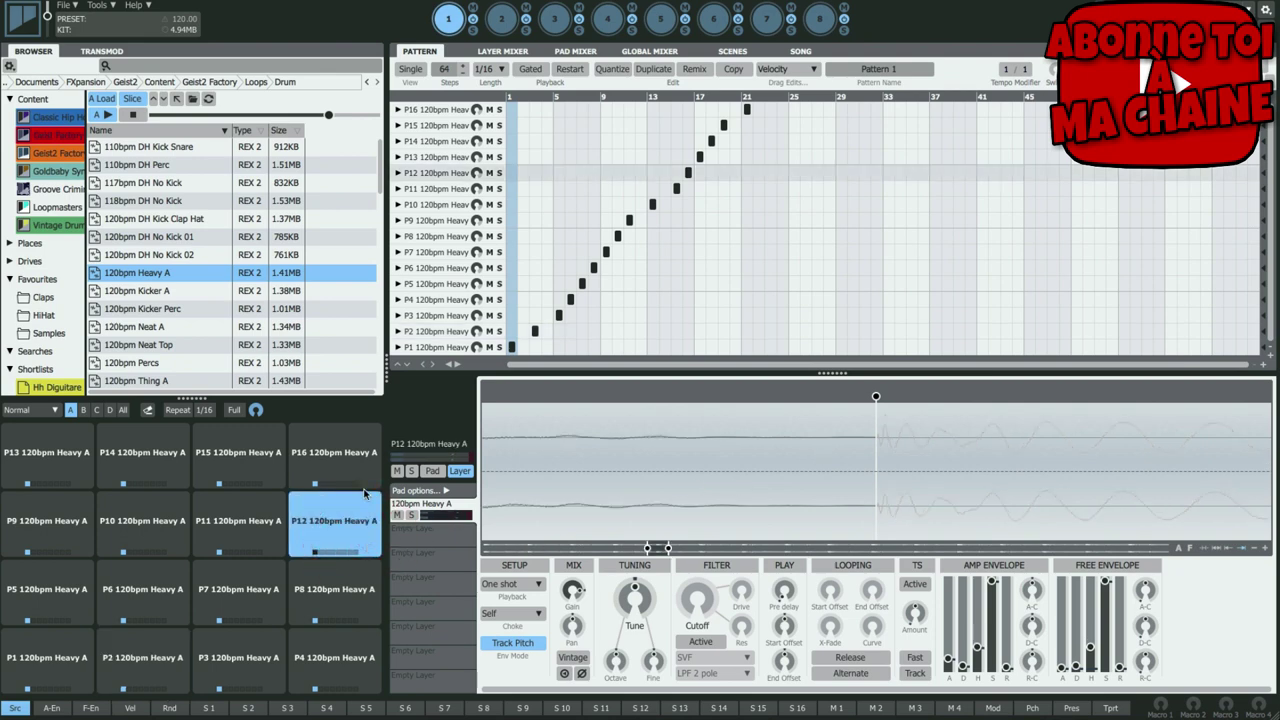
pyautogui.click(341, 466)
pyautogui.click(177, 514)
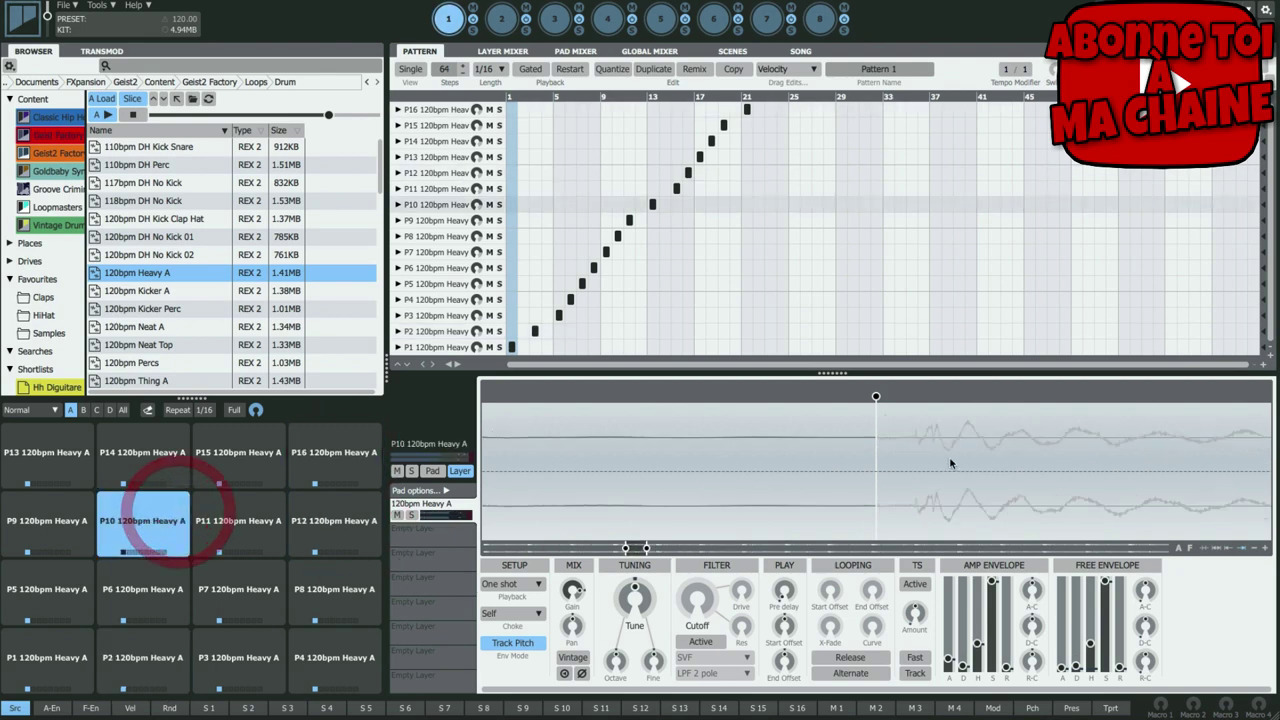
# - Shorten the slice on pad P10 by moving its end marker progressively earlier into the decay, and audition the pad
pyautogui.click(663, 398)
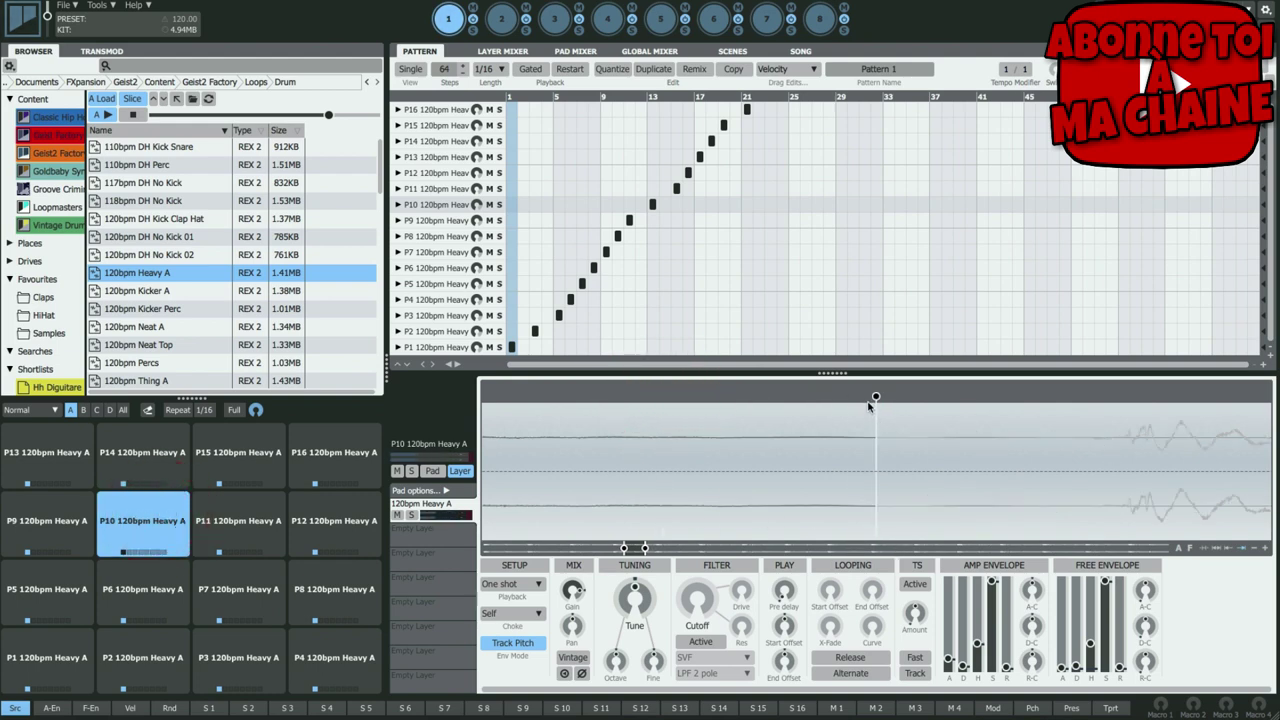
pyautogui.click(517, 396)
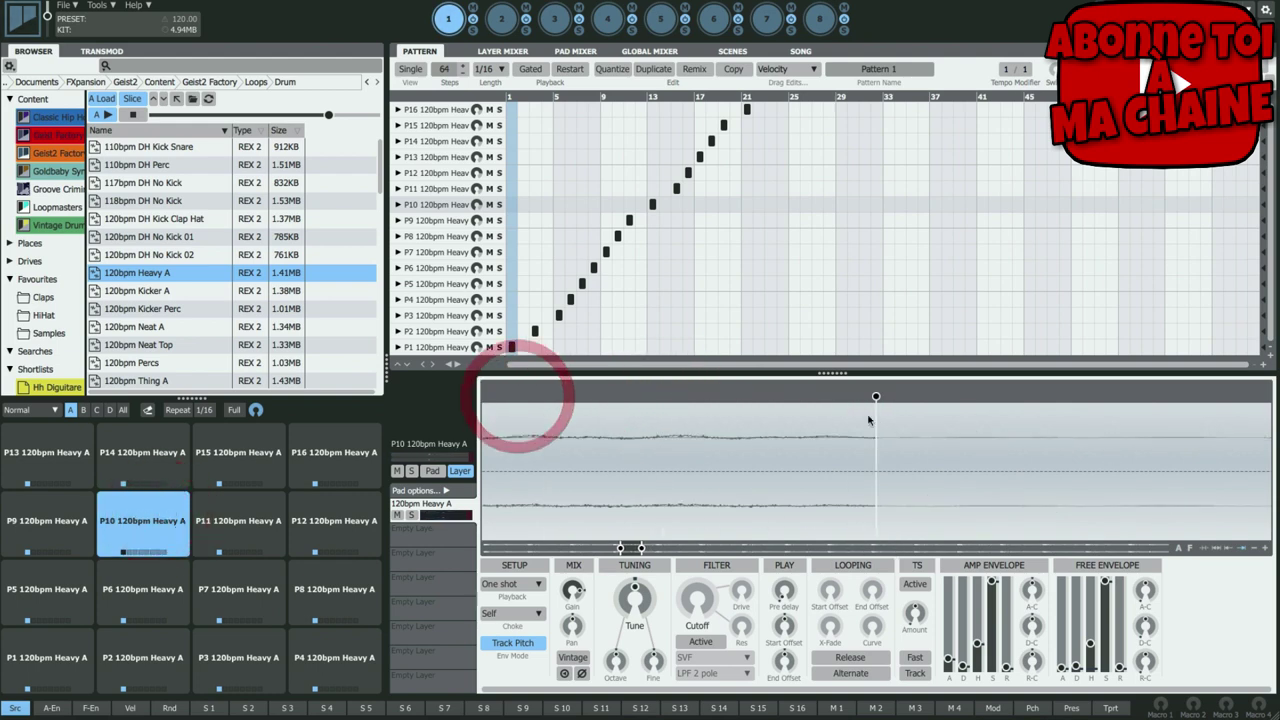
pyautogui.click(585, 399)
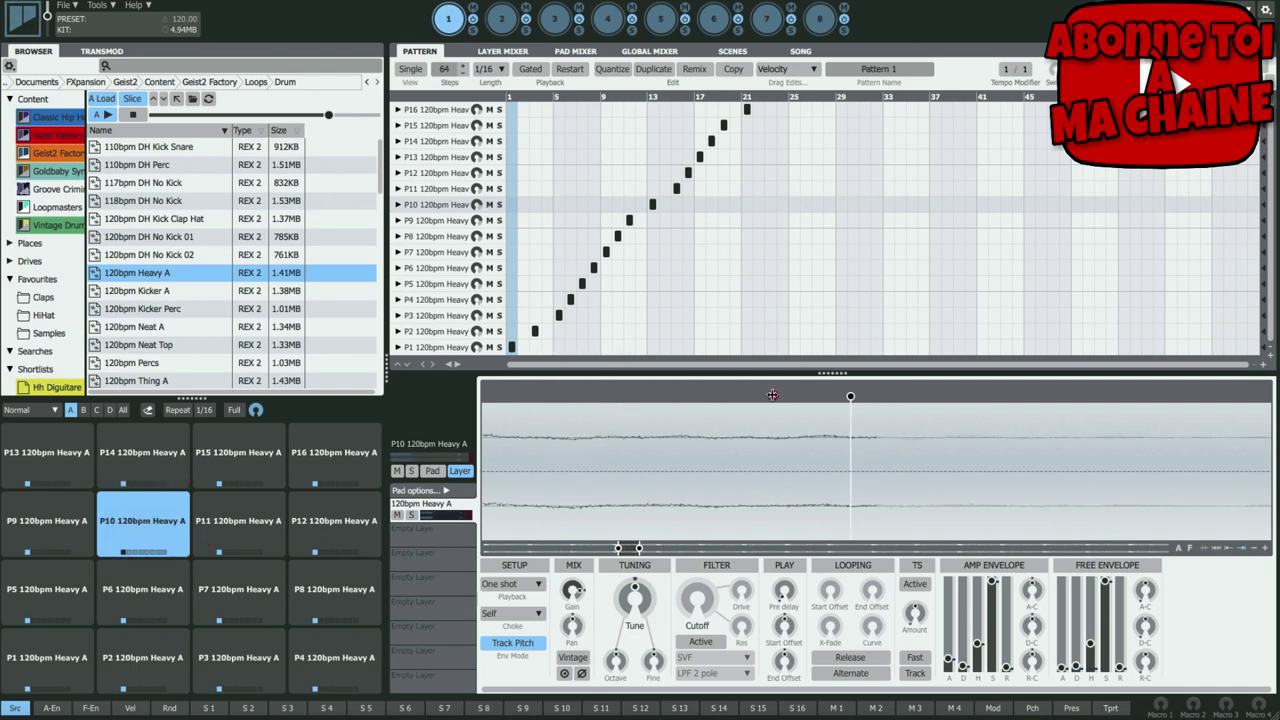
pyautogui.click(523, 394)
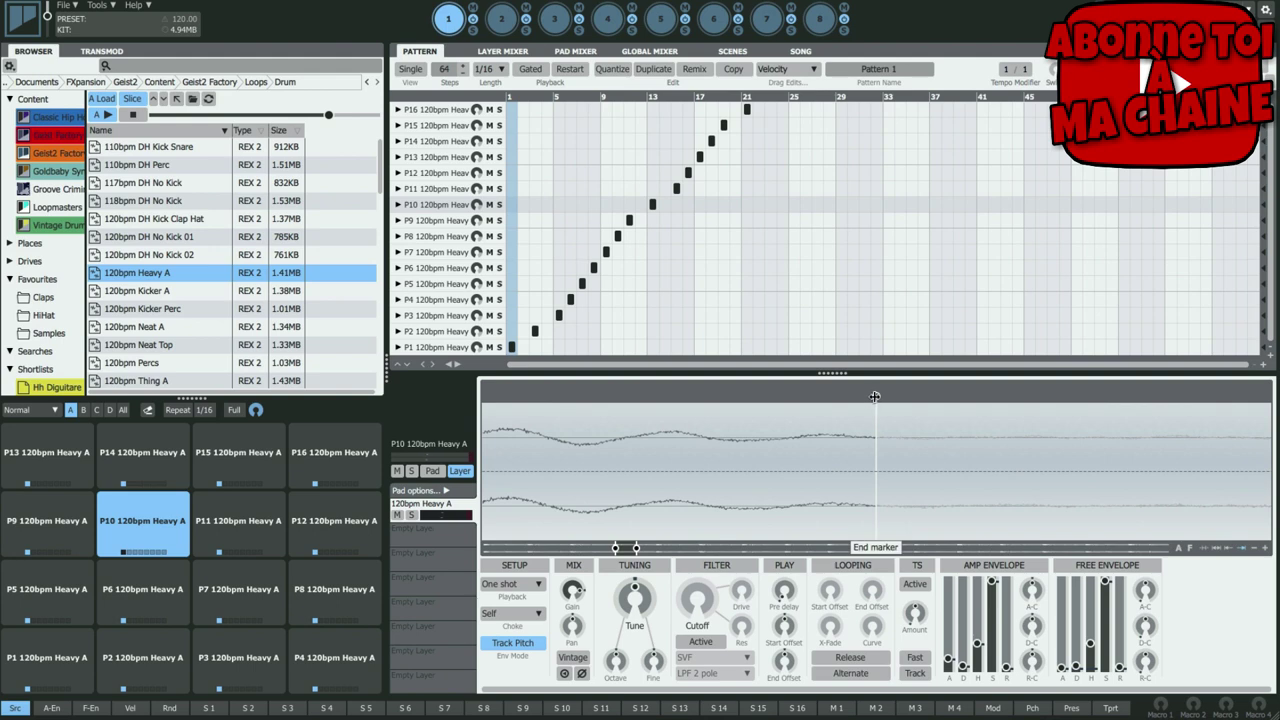
pyautogui.click(502, 399)
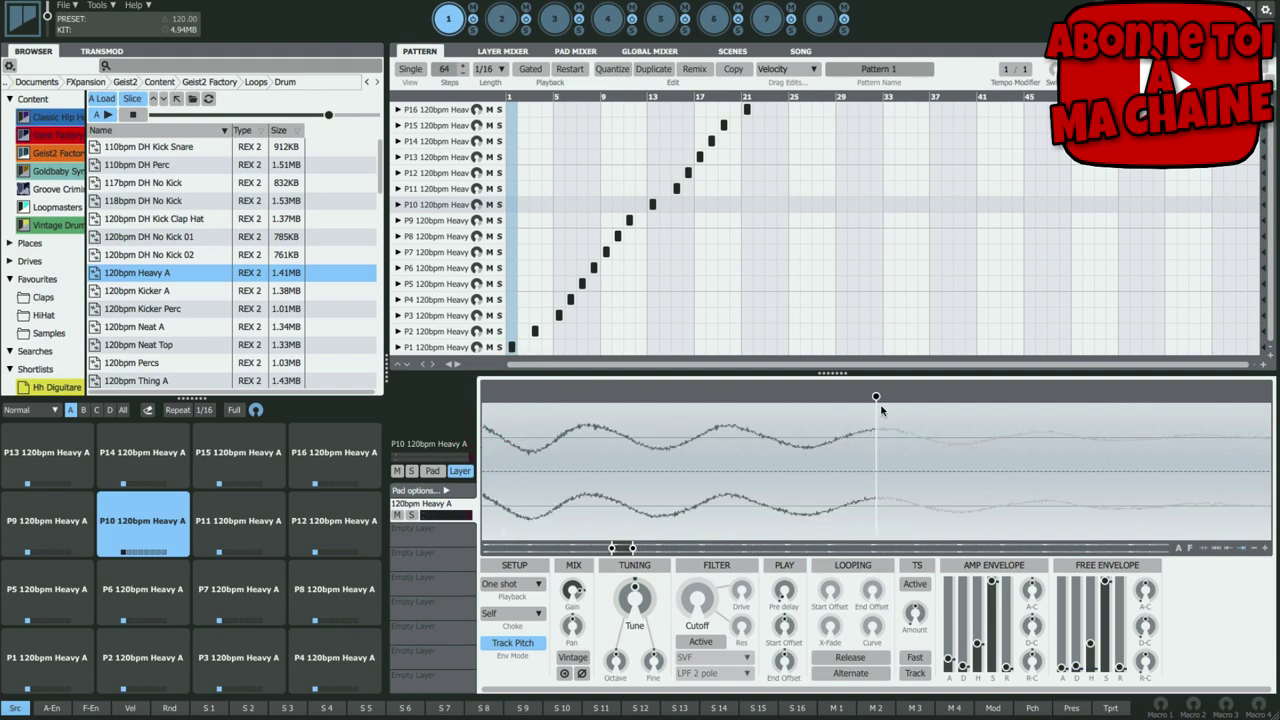
pyautogui.click(587, 419)
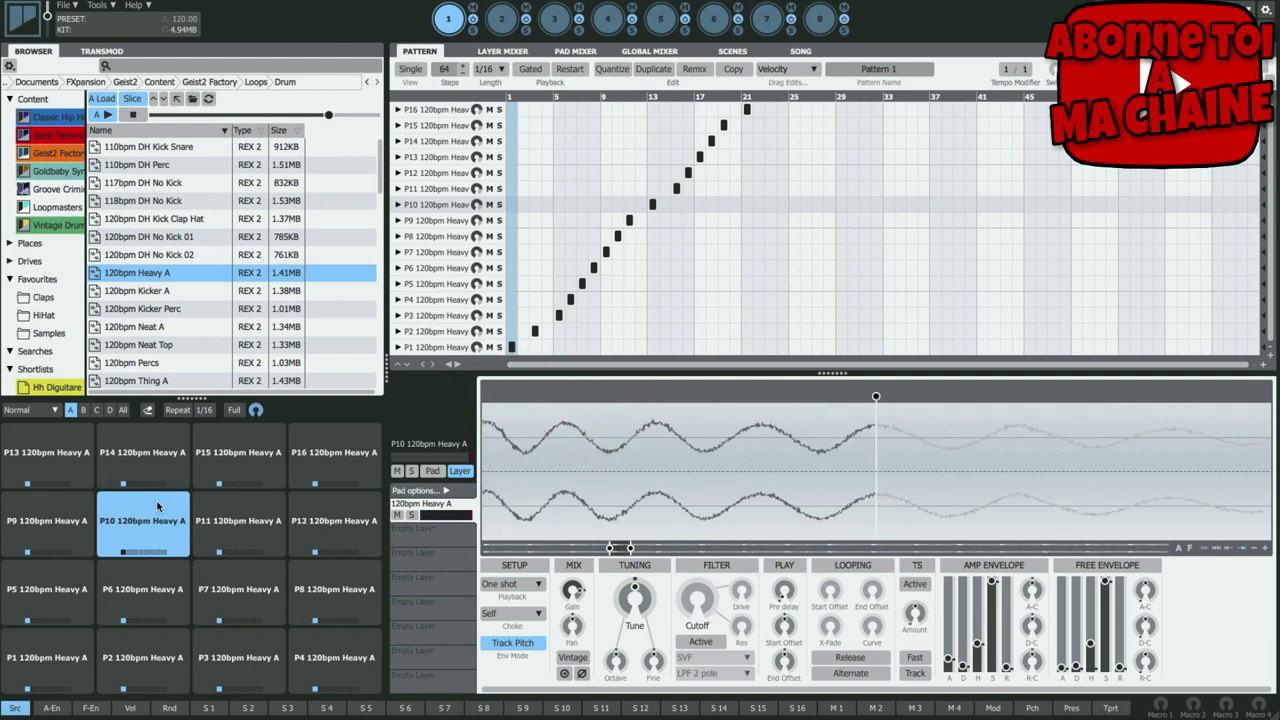
pyautogui.click(153, 511)
pyautogui.click(153, 511)
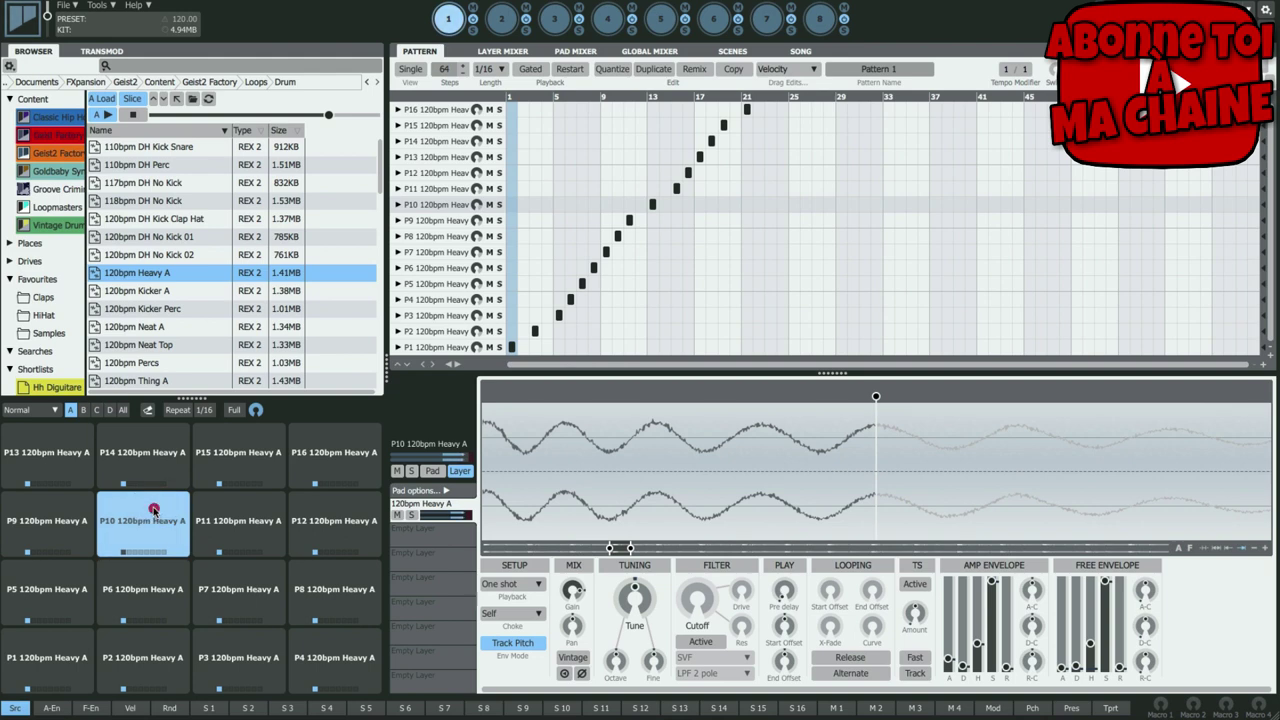
pyautogui.click(153, 511)
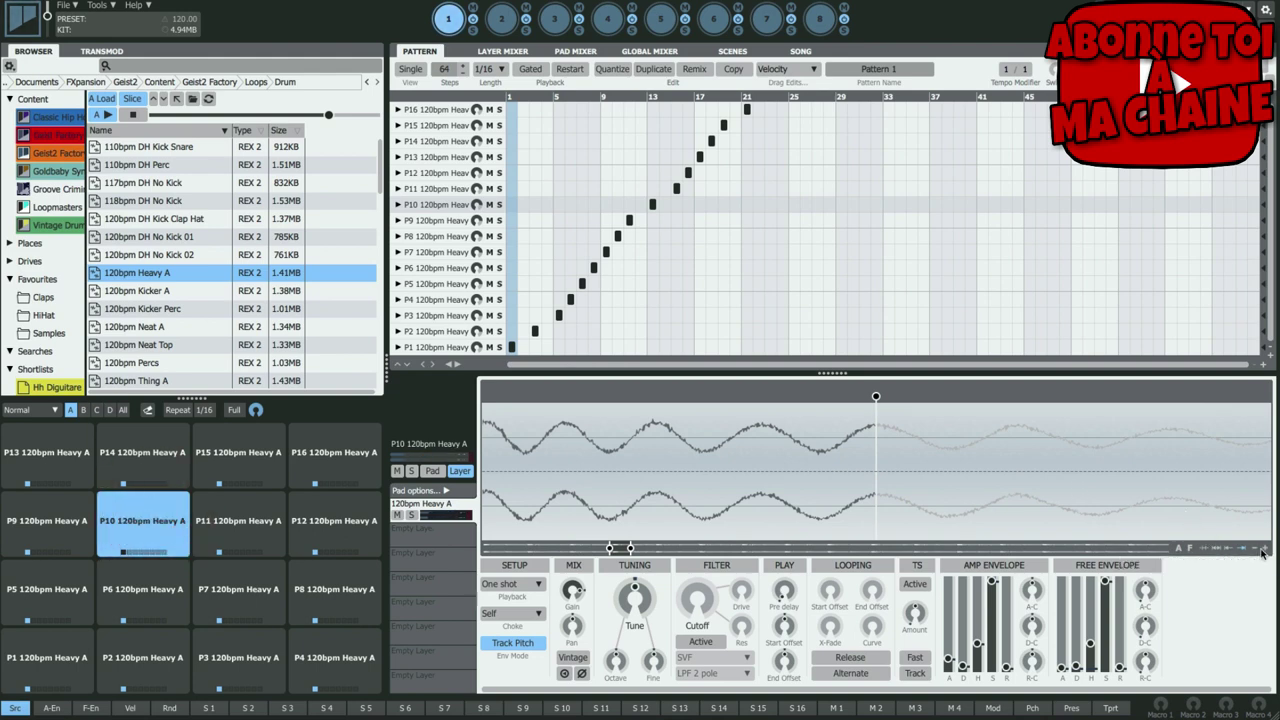
# - Zoom the waveform of pad P10 out and back in around its end marker
pyautogui.click(1254, 550)
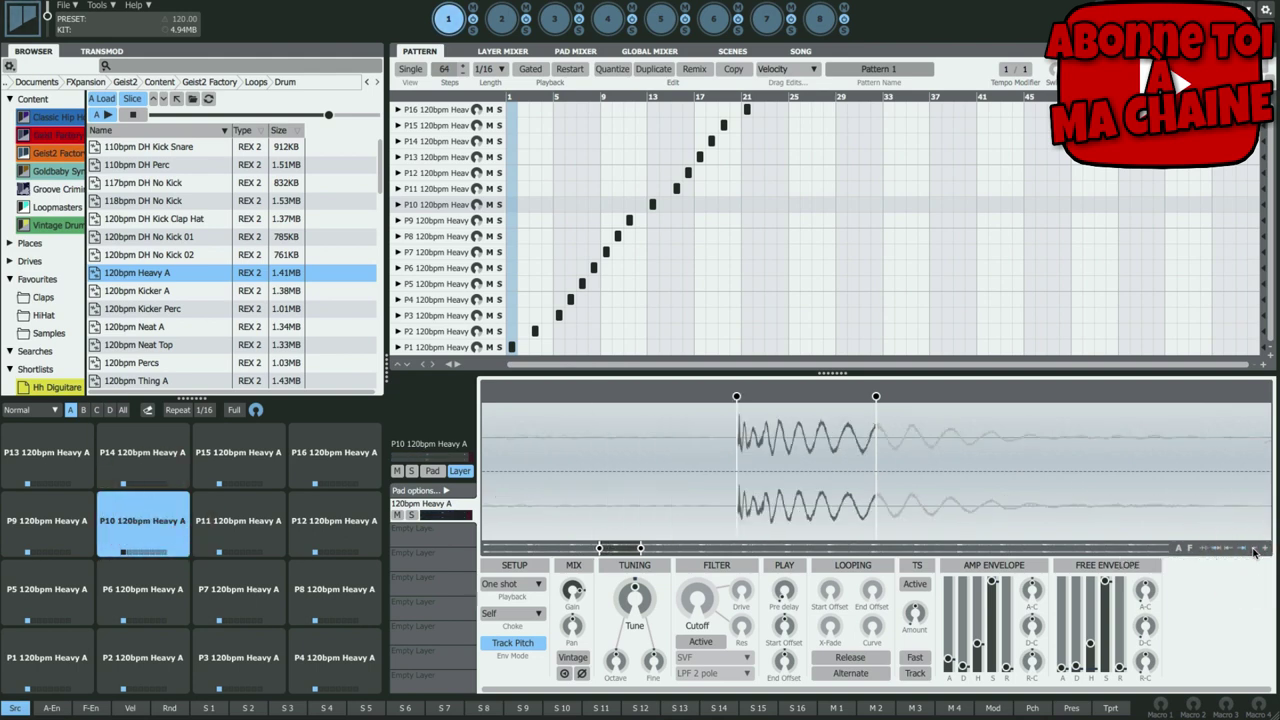
pyautogui.click(1265, 551)
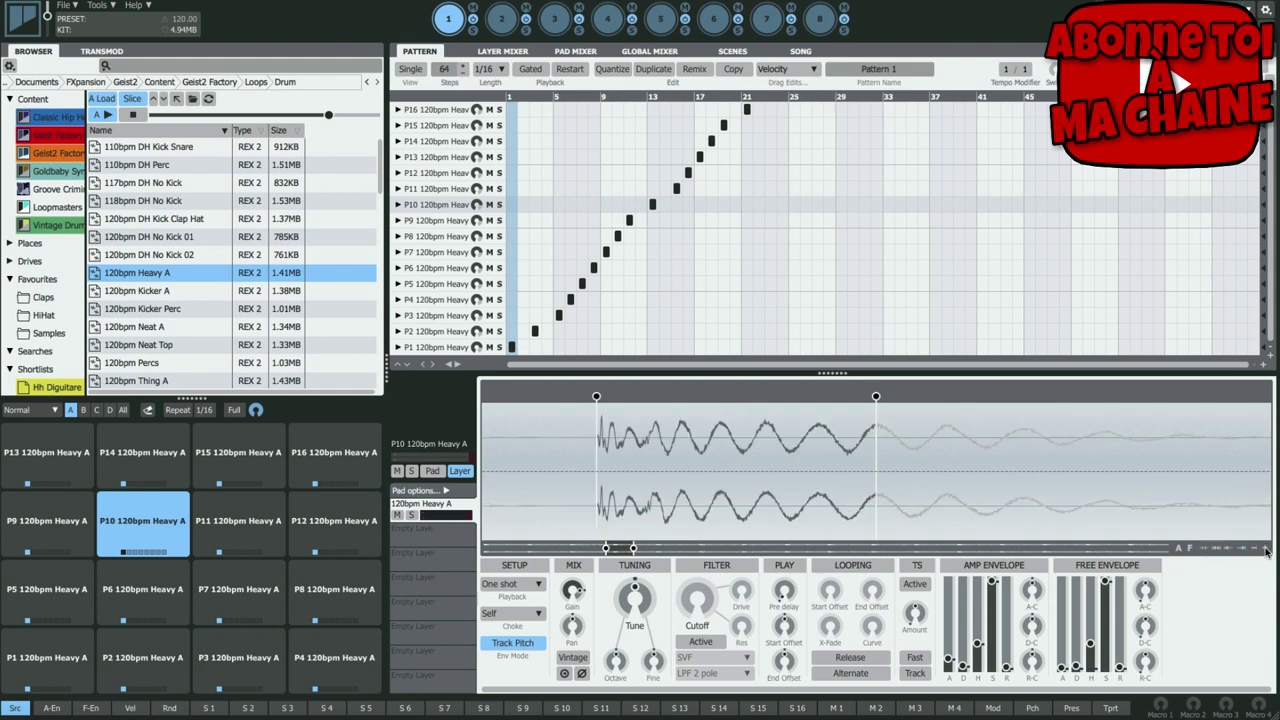
pyautogui.click(1266, 551)
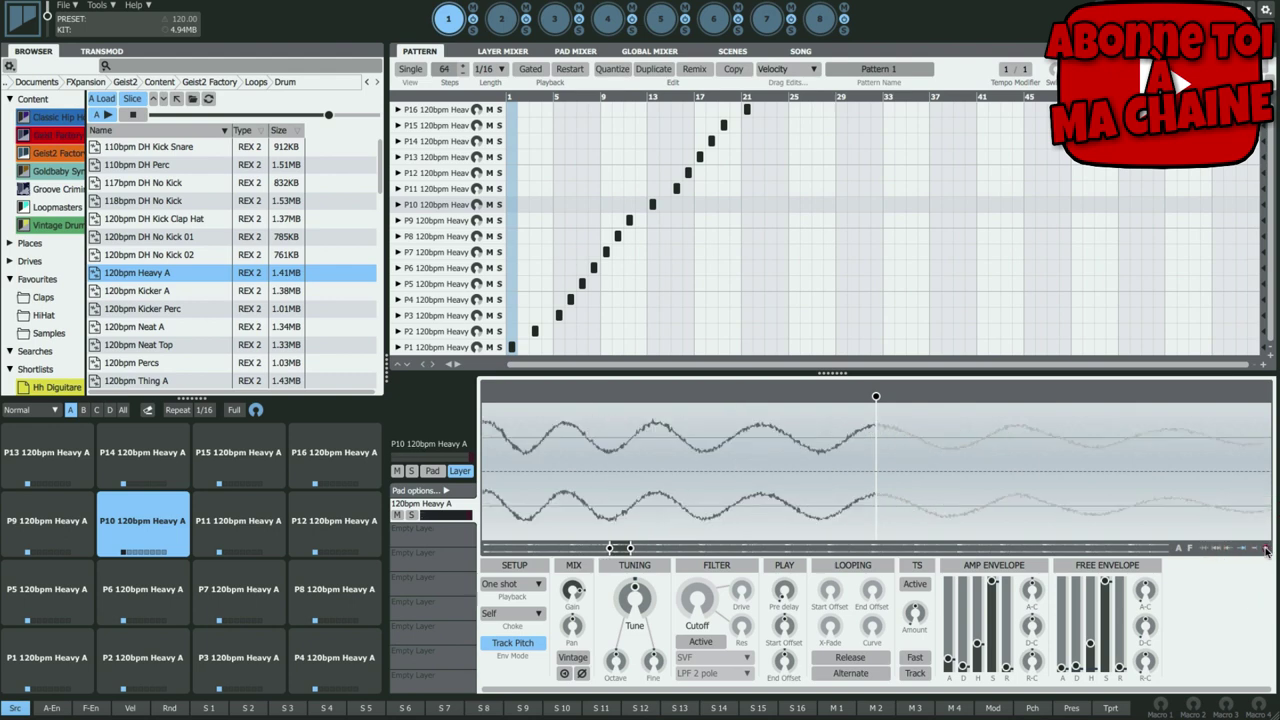
# - Set the waveform's auto zoom to show the slice within the whole loop and check it on pads P16 through P9
pyautogui.click(1204, 549)
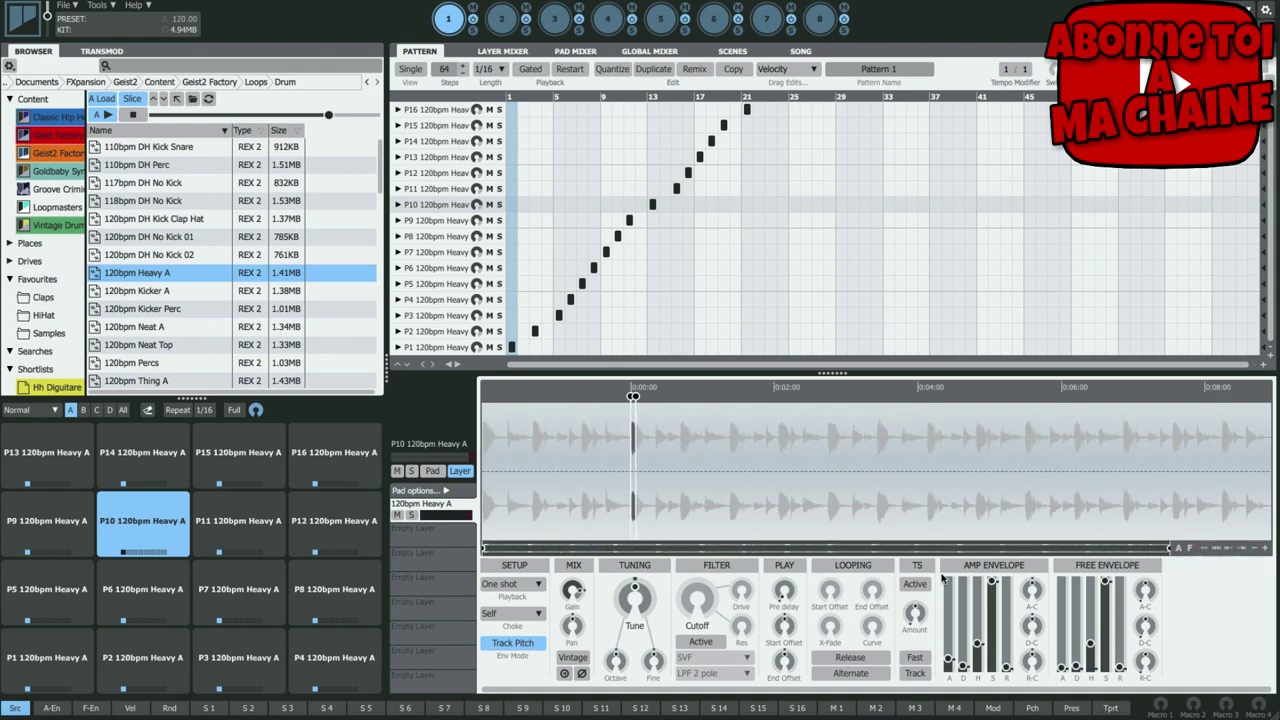
pyautogui.click(342, 480)
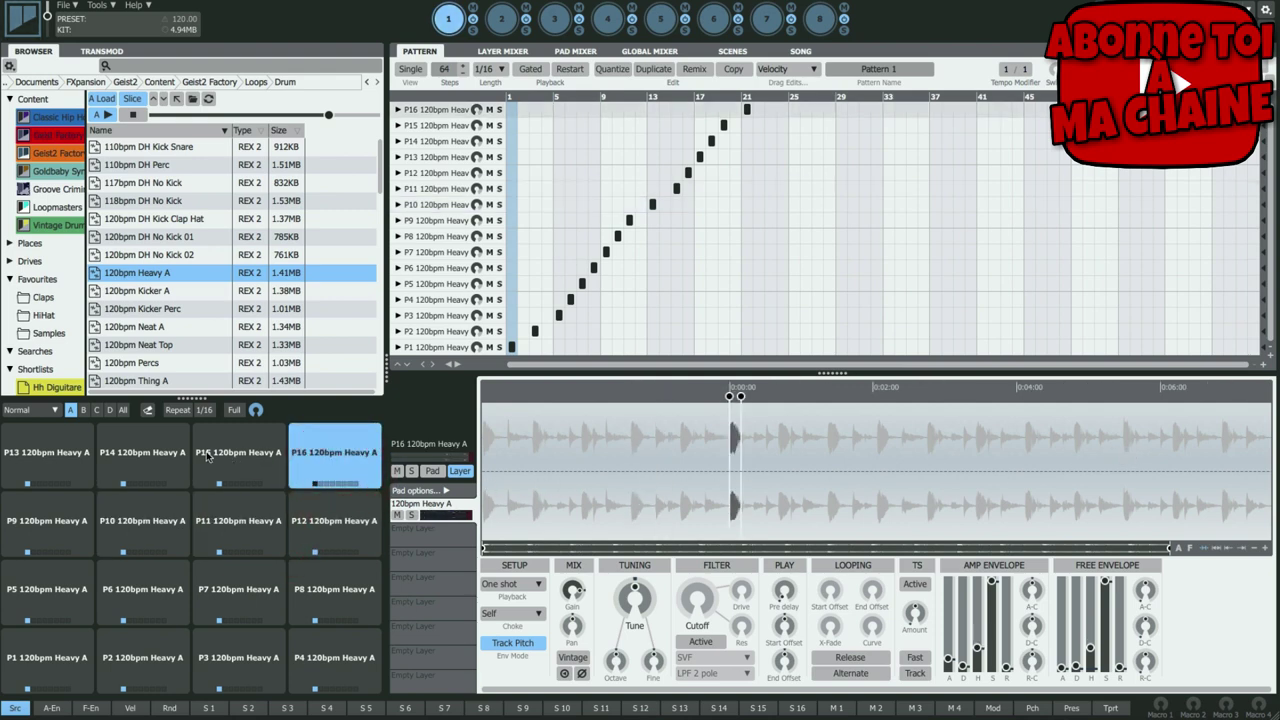
pyautogui.click(255, 453)
pyautogui.click(140, 461)
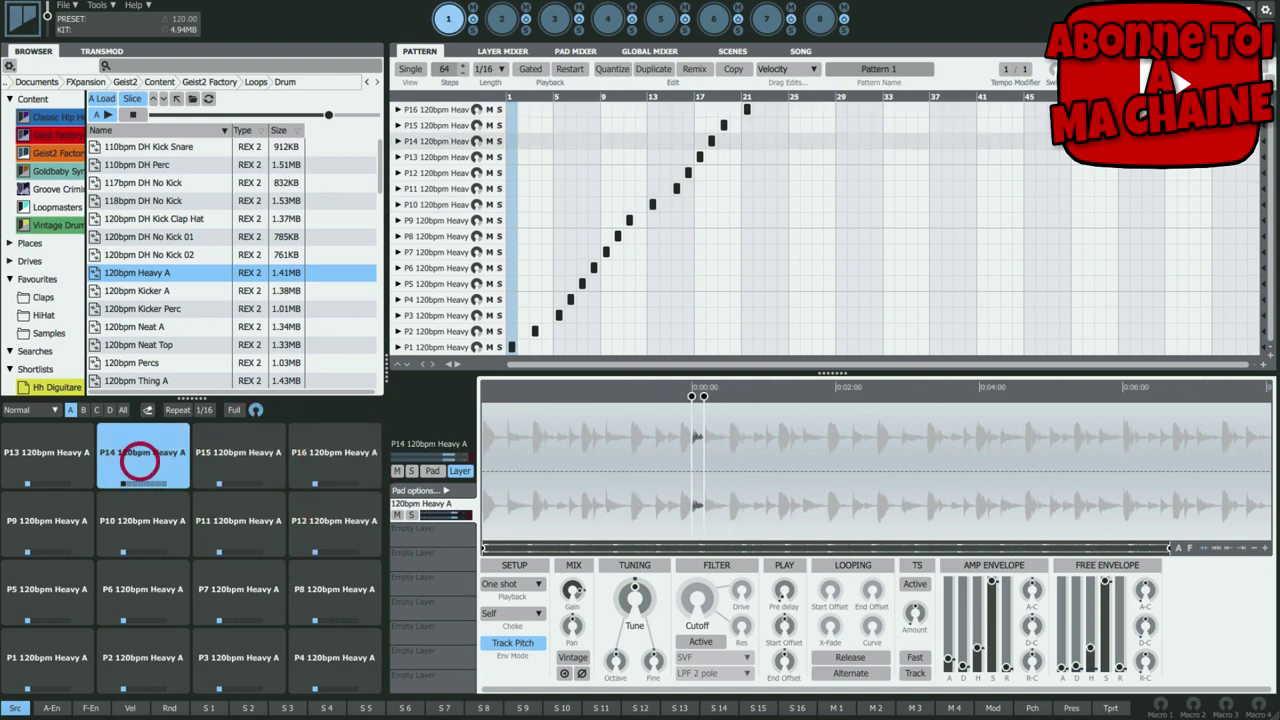
pyautogui.click(47, 458)
pyautogui.click(50, 522)
pyautogui.click(143, 525)
pyautogui.click(276, 520)
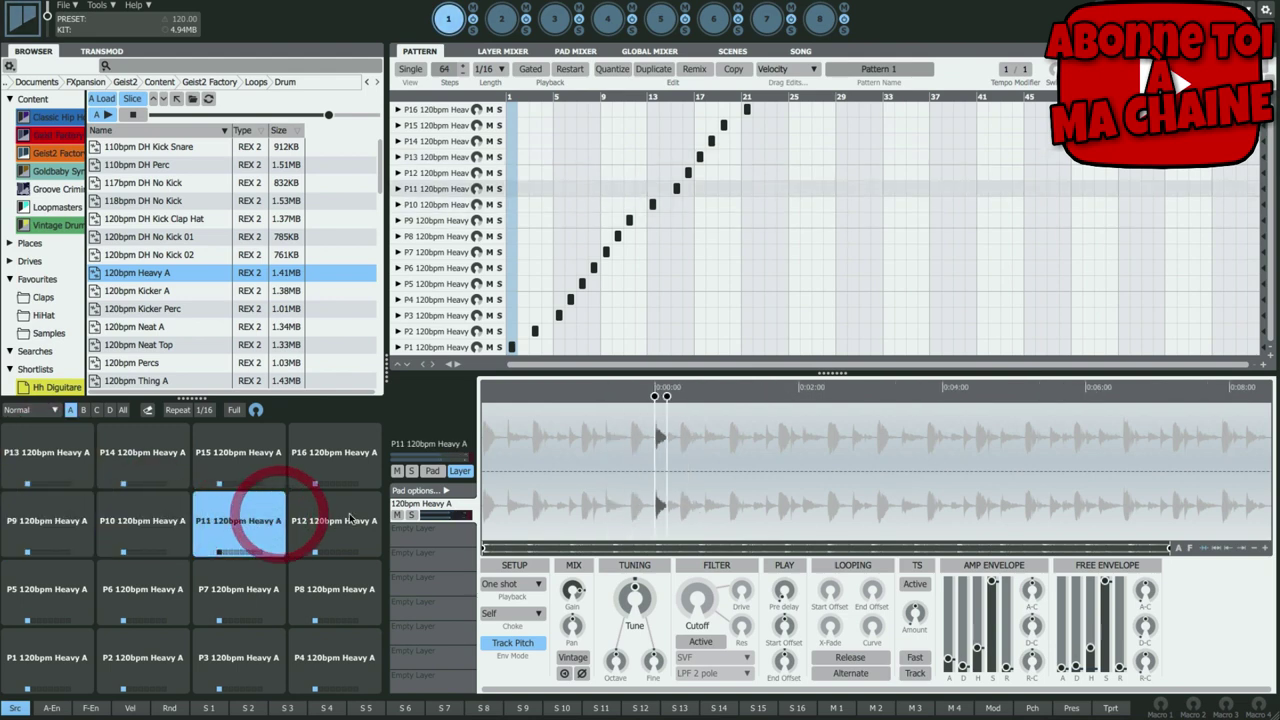
pyautogui.click(345, 515)
# - Check where the slices of pads P8 through P1 sit in the whole loop, and return to P1
pyautogui.click(330, 588)
pyautogui.click(228, 591)
pyautogui.click(140, 590)
pyautogui.click(60, 590)
pyautogui.click(91, 658)
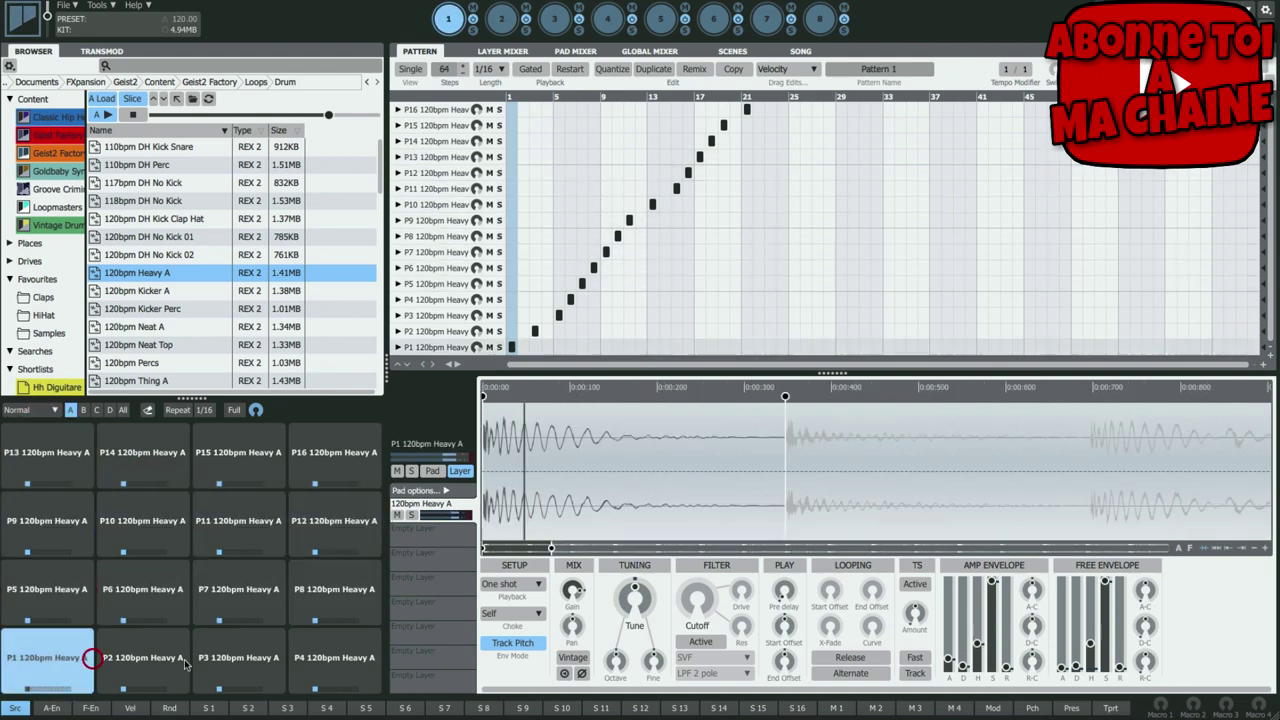
pyautogui.click(180, 660)
pyautogui.click(235, 660)
pyautogui.click(240, 592)
pyautogui.click(335, 660)
pyautogui.click(292, 612)
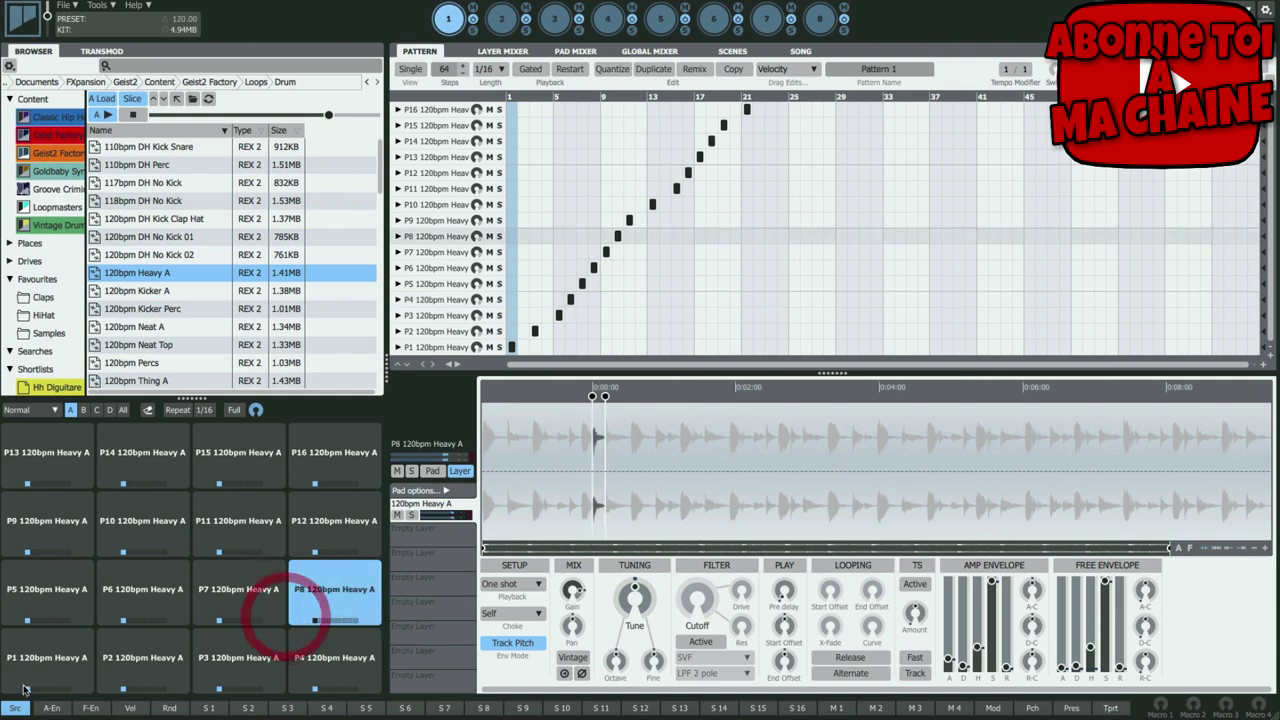
pyautogui.click(55, 662)
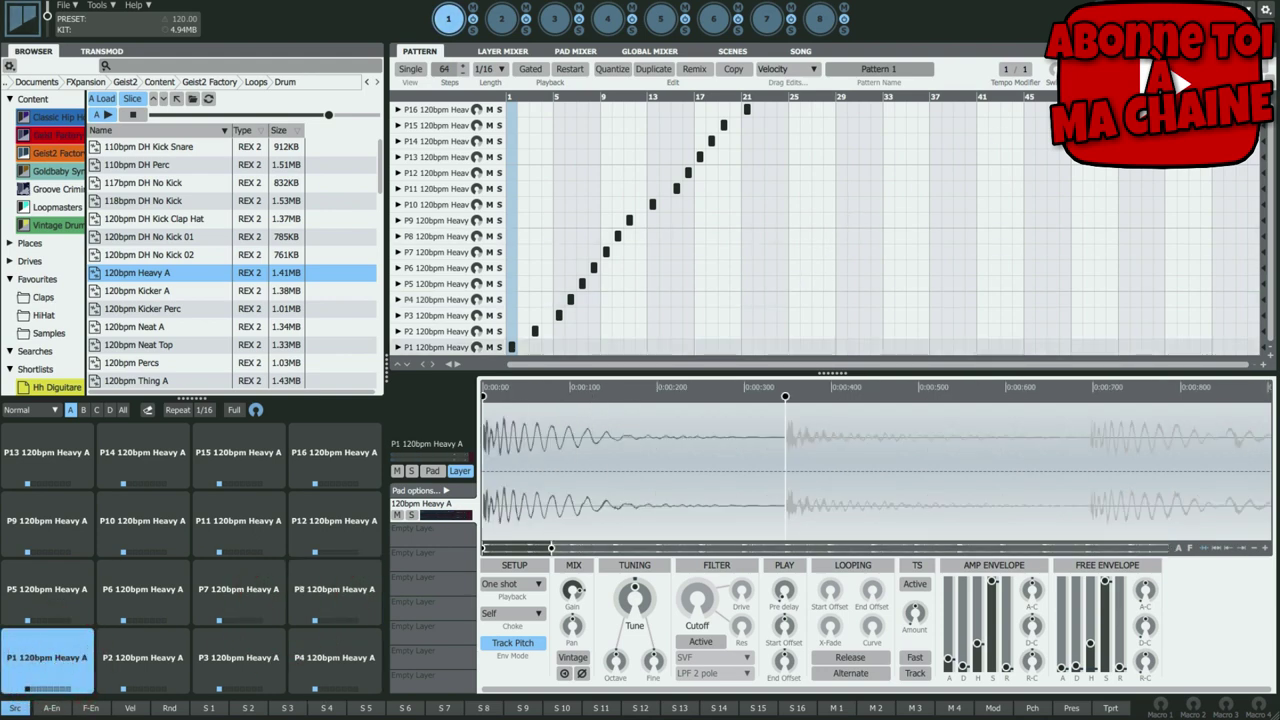
# - With the pattern playing, set the auto zoom to fit the slice and move P1's end marker to just past 0:00:110
pyautogui.press('space')
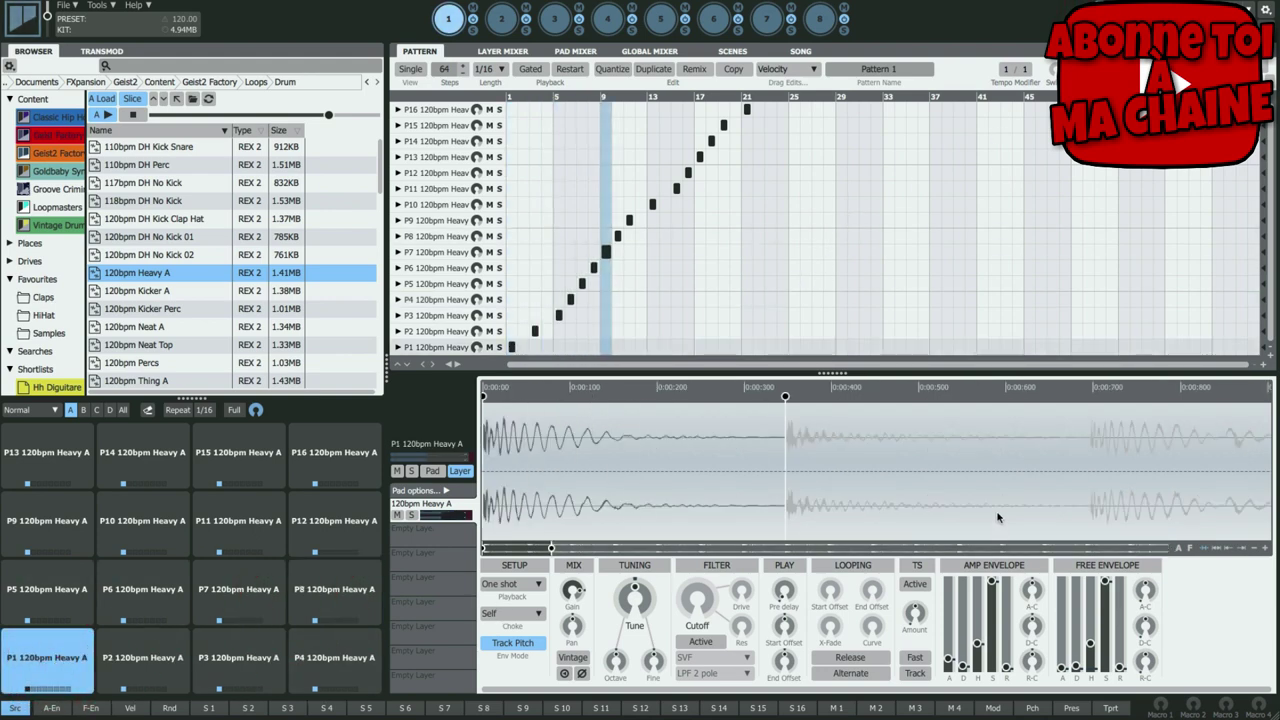
pyautogui.click(1219, 549)
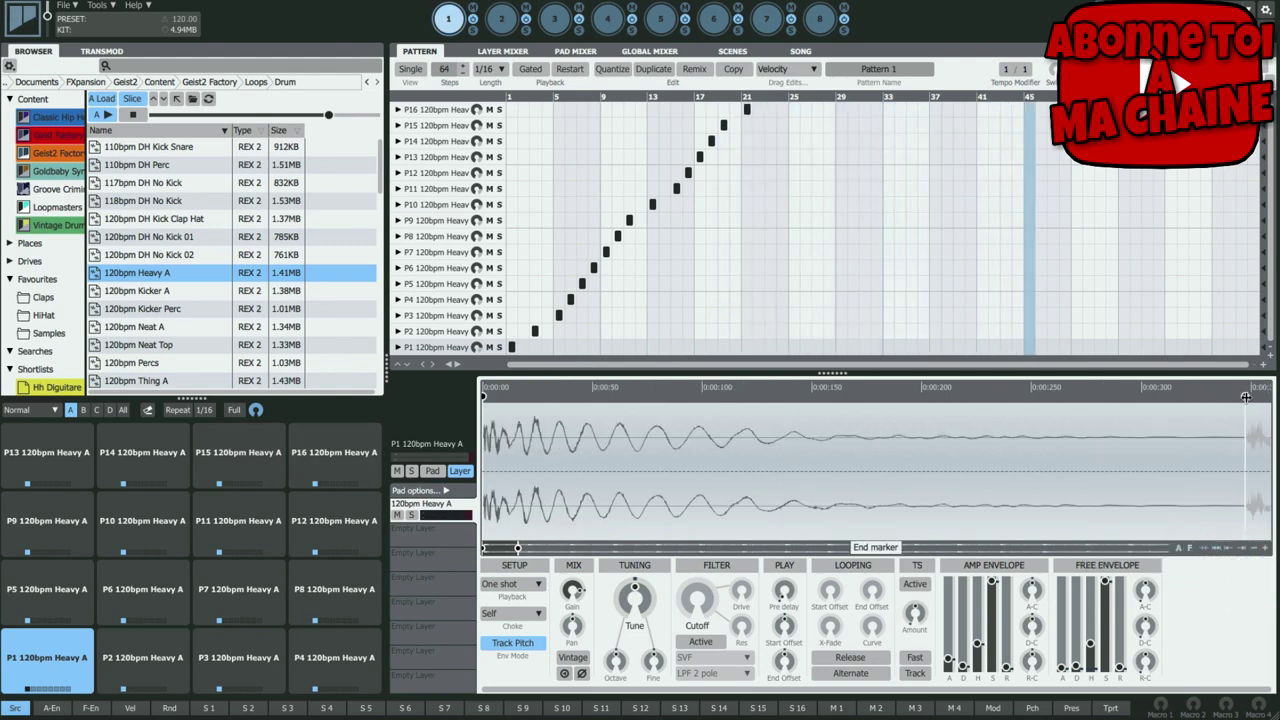
pyautogui.moveTo(1244, 402); pyautogui.dragTo(835, 420)
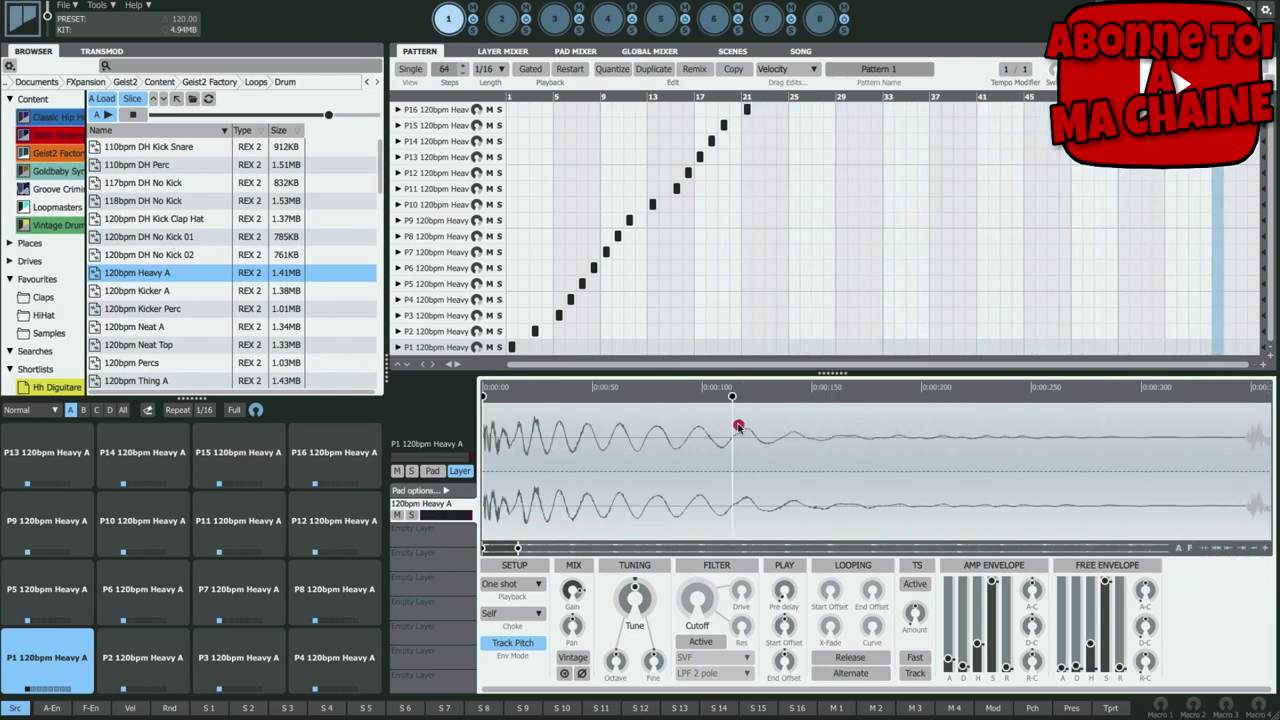
pyautogui.moveTo(738, 427); pyautogui.dragTo(737, 427)
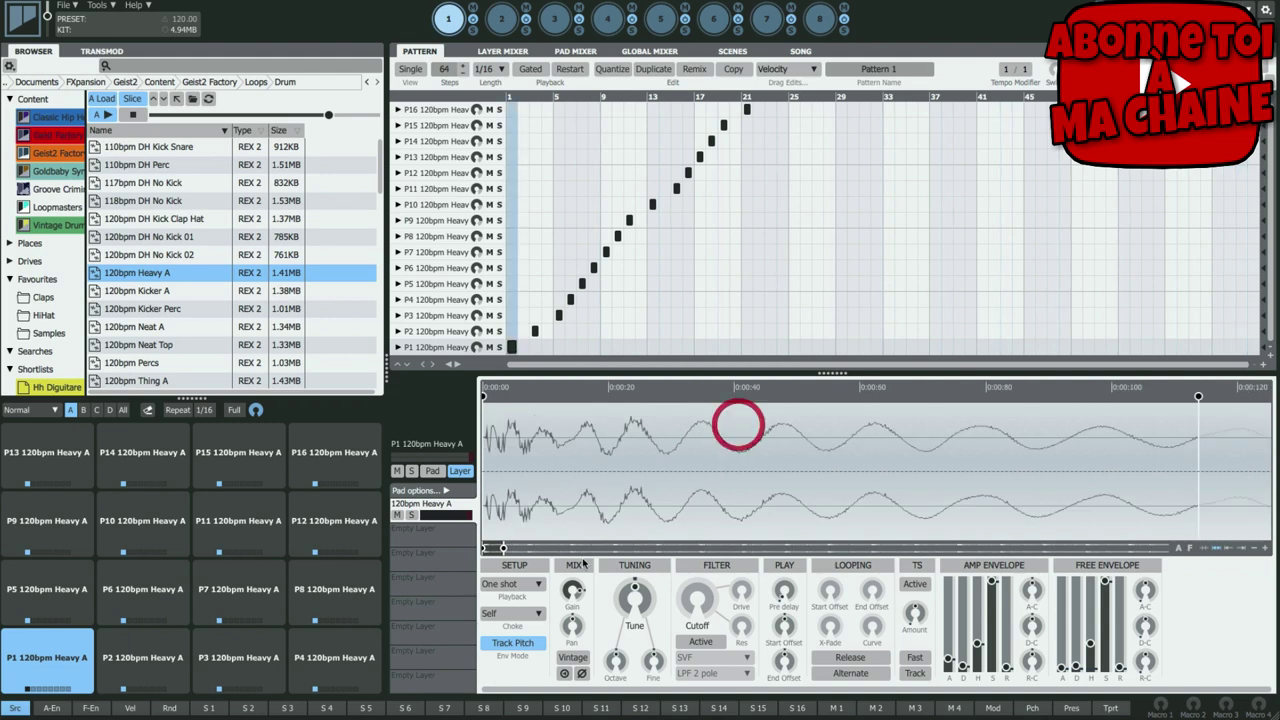
# - Move the start markers of pads P6 and P3 past their attacks, and pull P3's end marker earlier
pyautogui.click(157, 592)
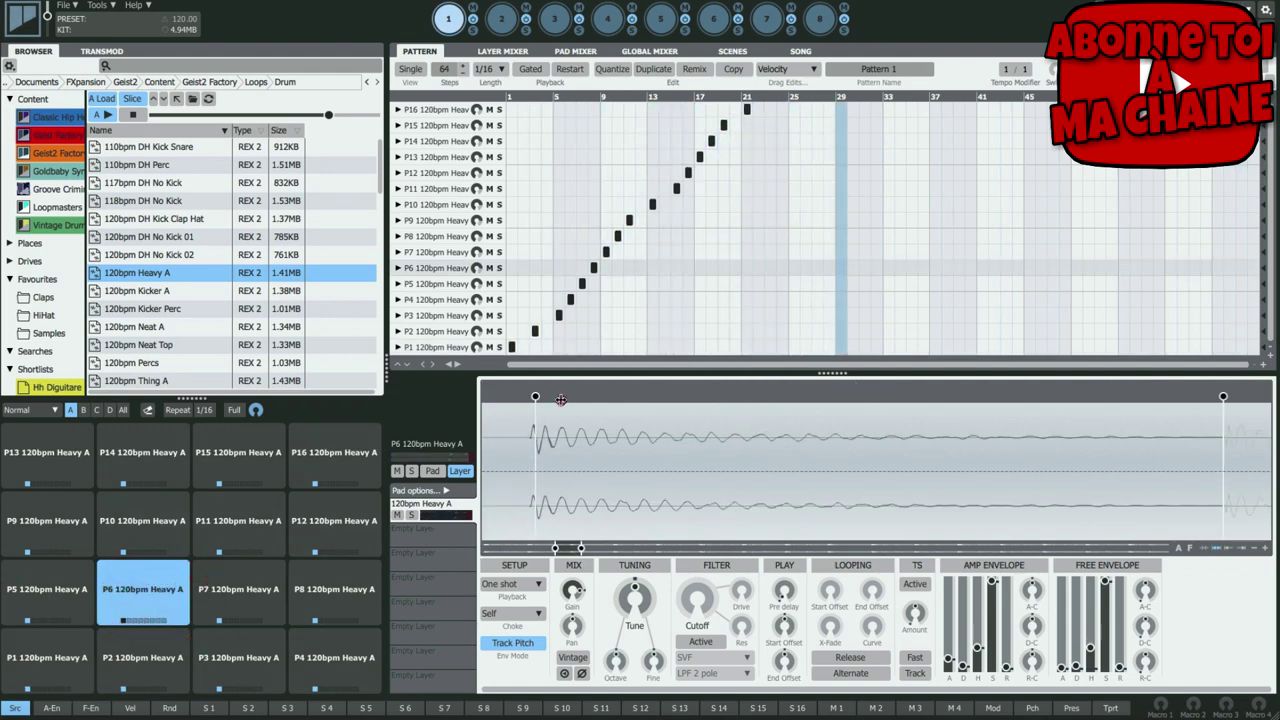
pyautogui.click(689, 400)
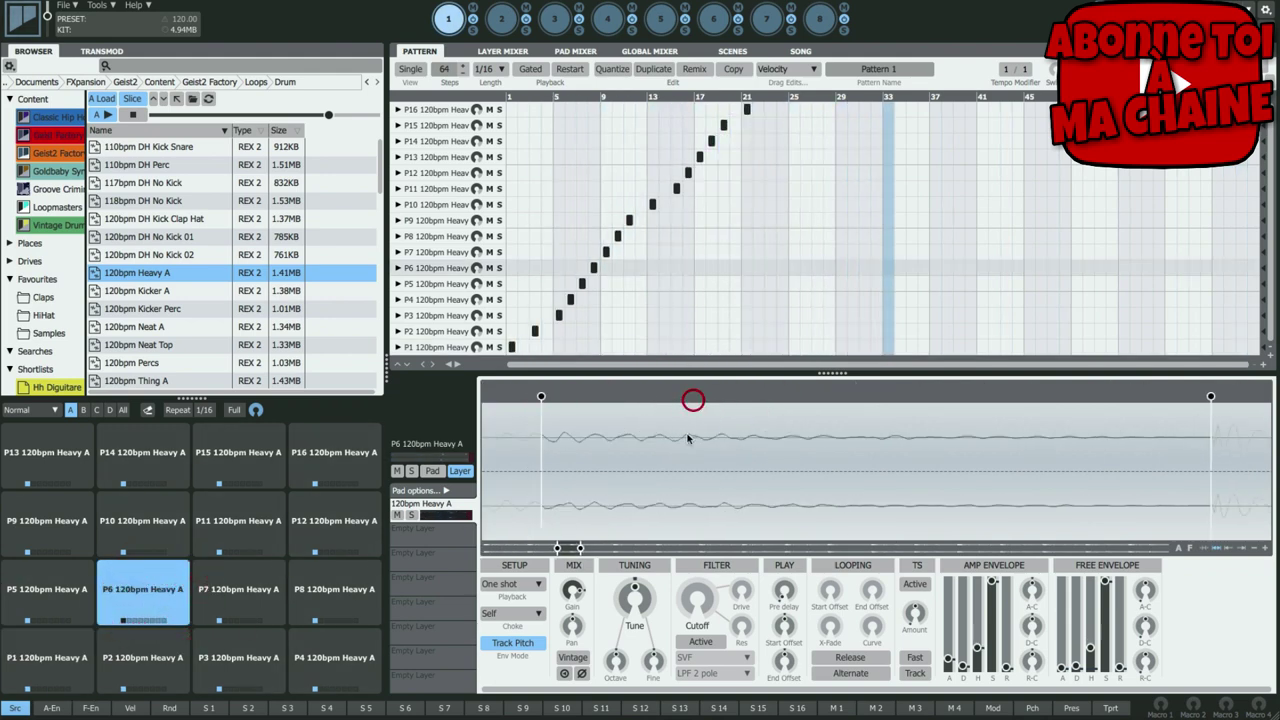
pyautogui.click(243, 661)
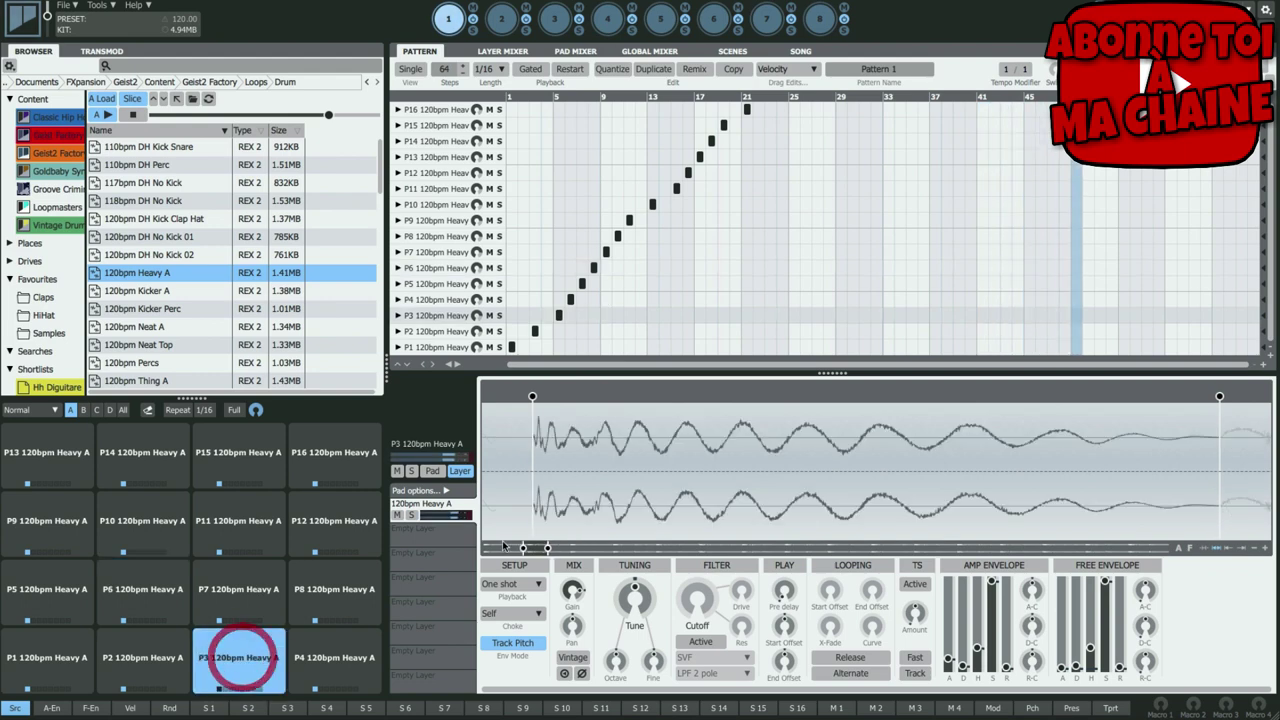
pyautogui.click(665, 398)
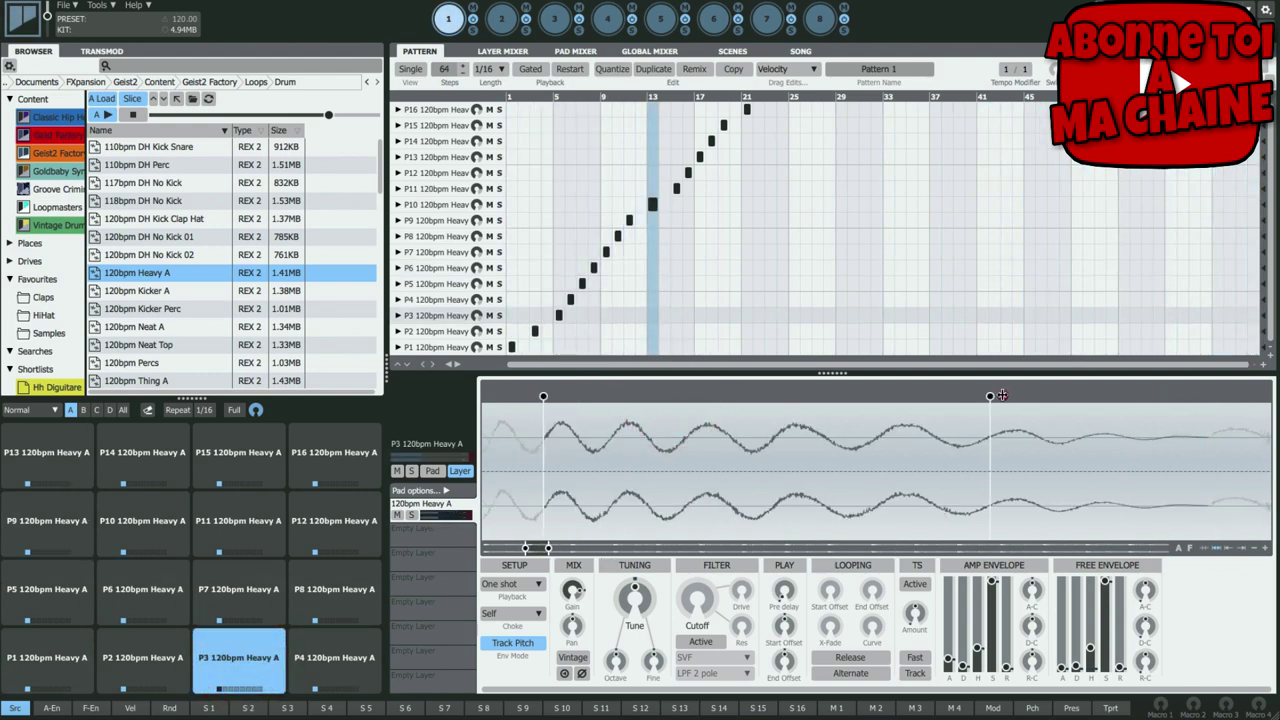
pyautogui.moveTo(1210, 396); pyautogui.dragTo(992, 396)
# - Shorten the slices of pads P12 and P16 by moving their end markers earlier
pyautogui.click(335, 525)
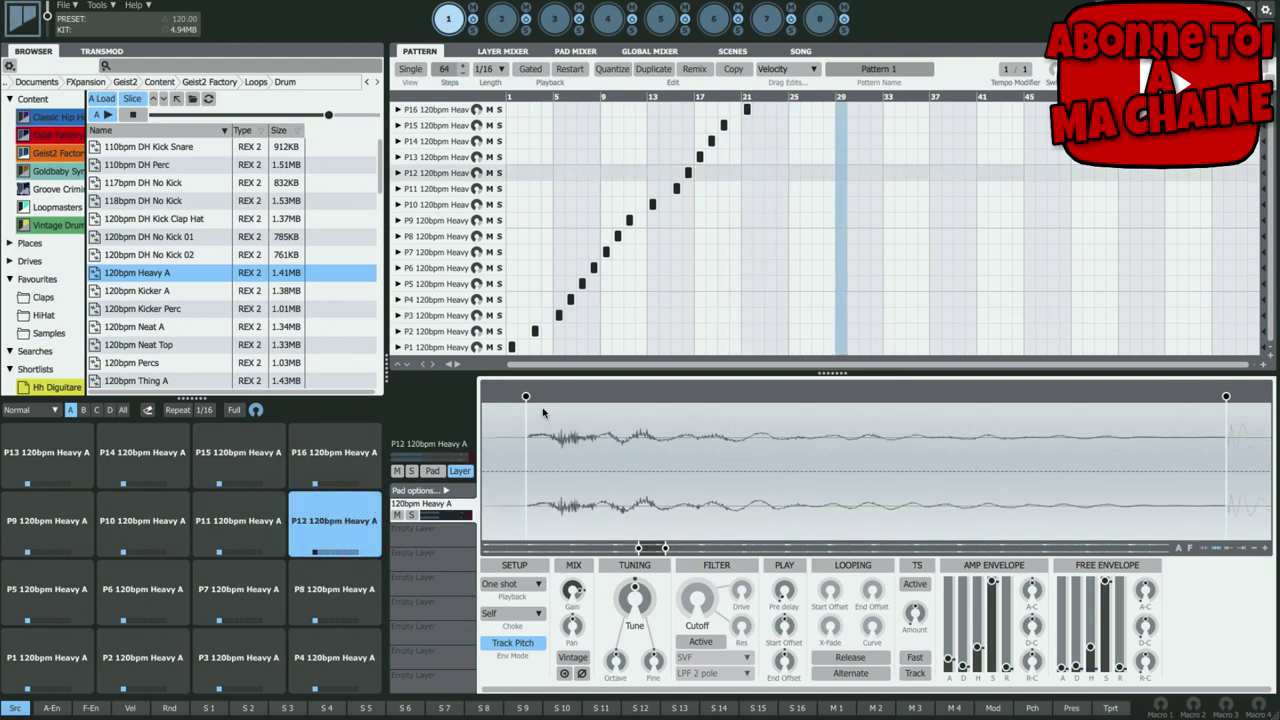
pyautogui.moveTo(1226, 396); pyautogui.dragTo(923, 396)
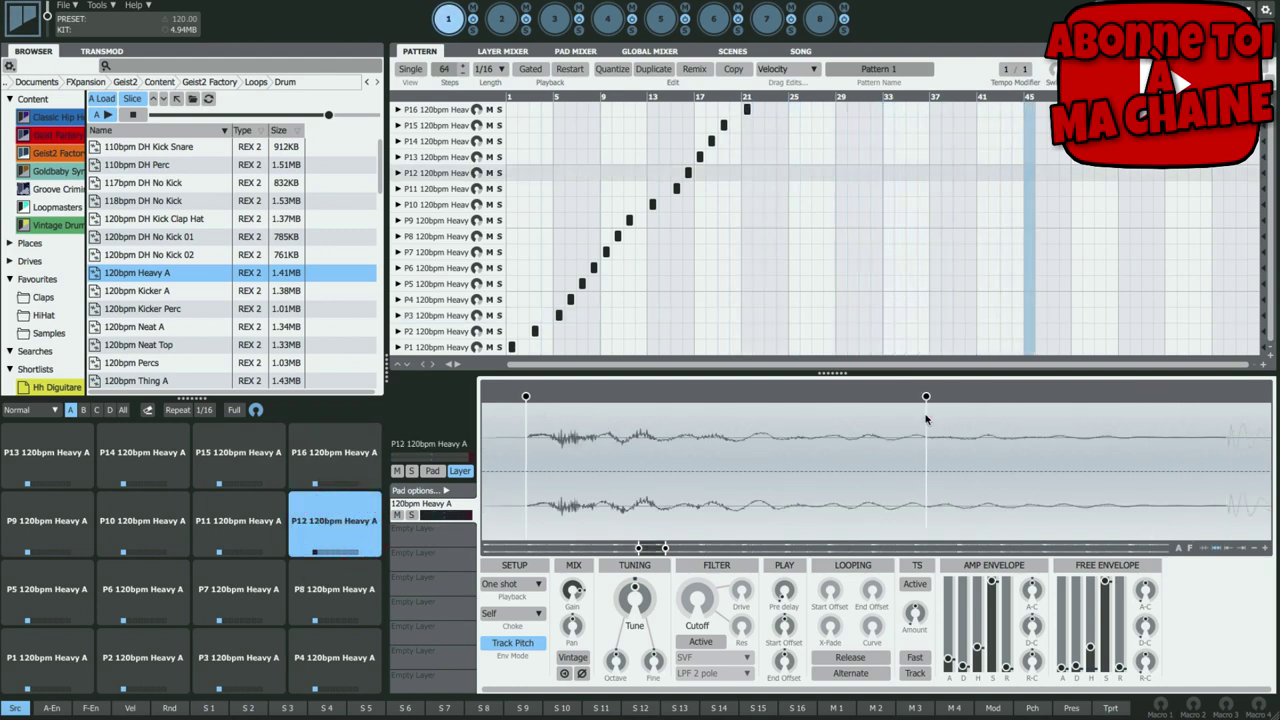
pyautogui.click(360, 485)
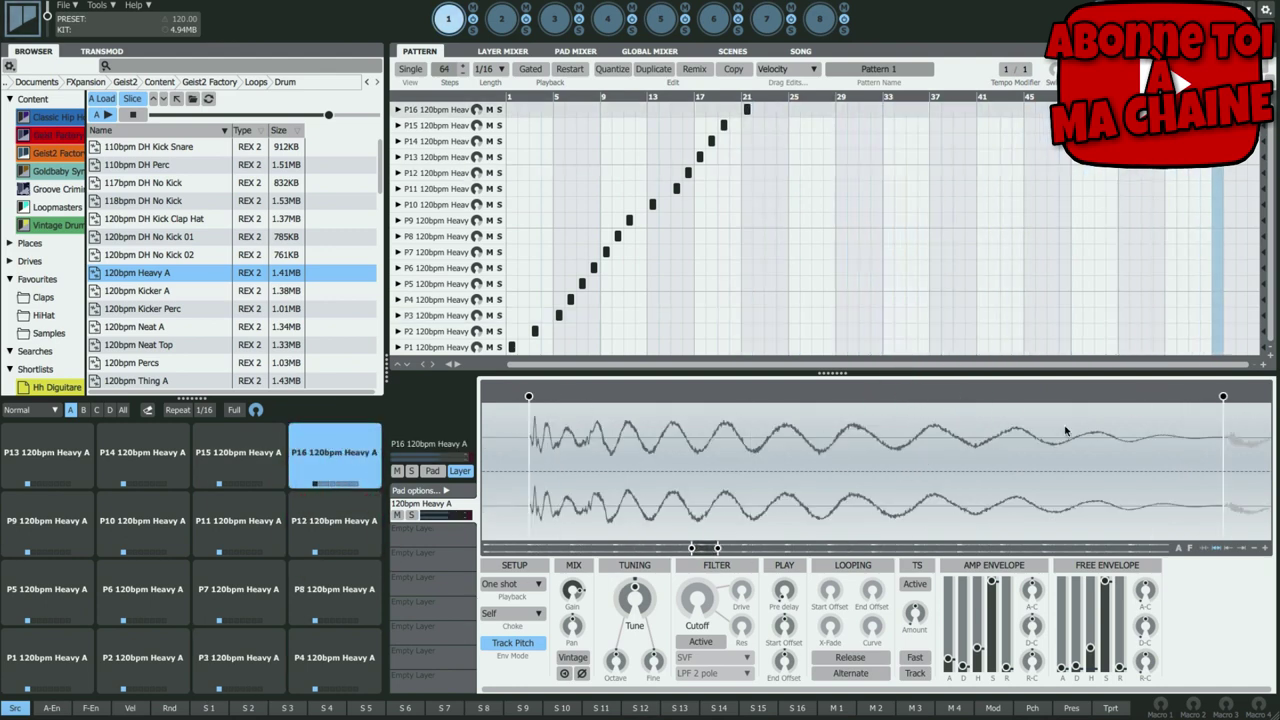
pyautogui.moveTo(1222, 397); pyautogui.dragTo(1034, 397)
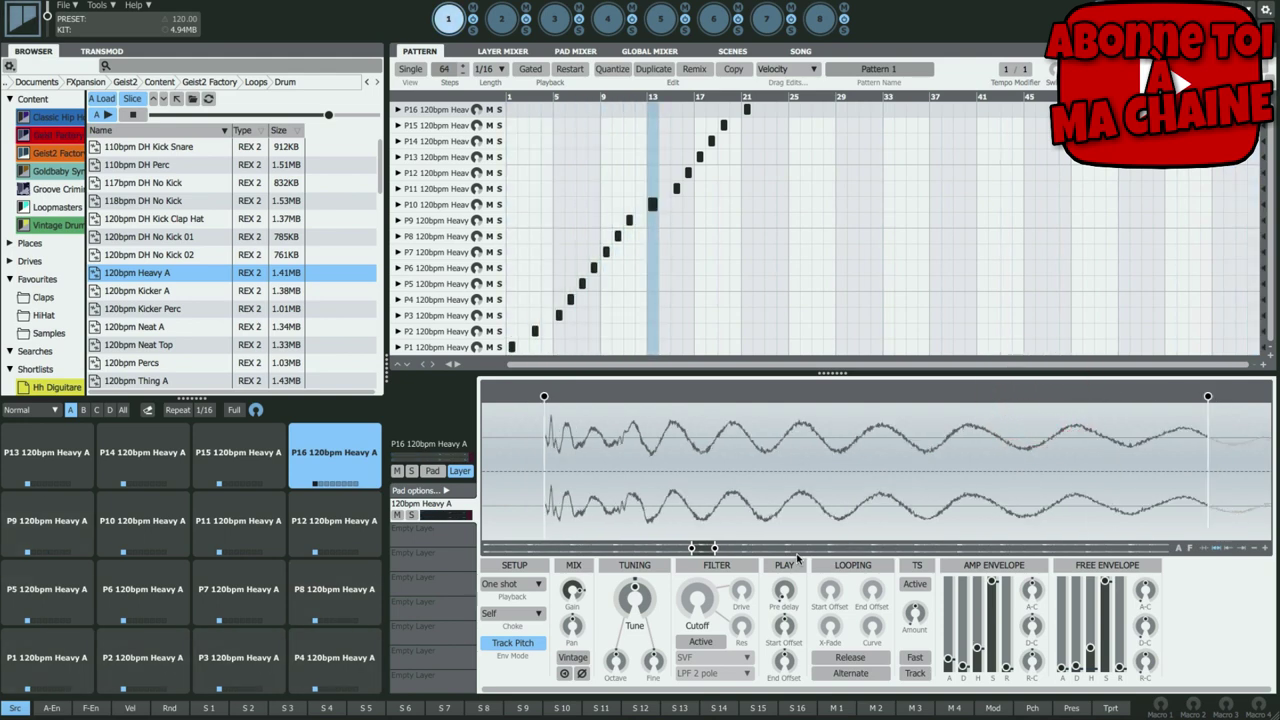
# - Trim the slices of pads P13 and P4 by moving both start markers later and P4's end marker earlier, and return to P1
pyautogui.click(30, 466)
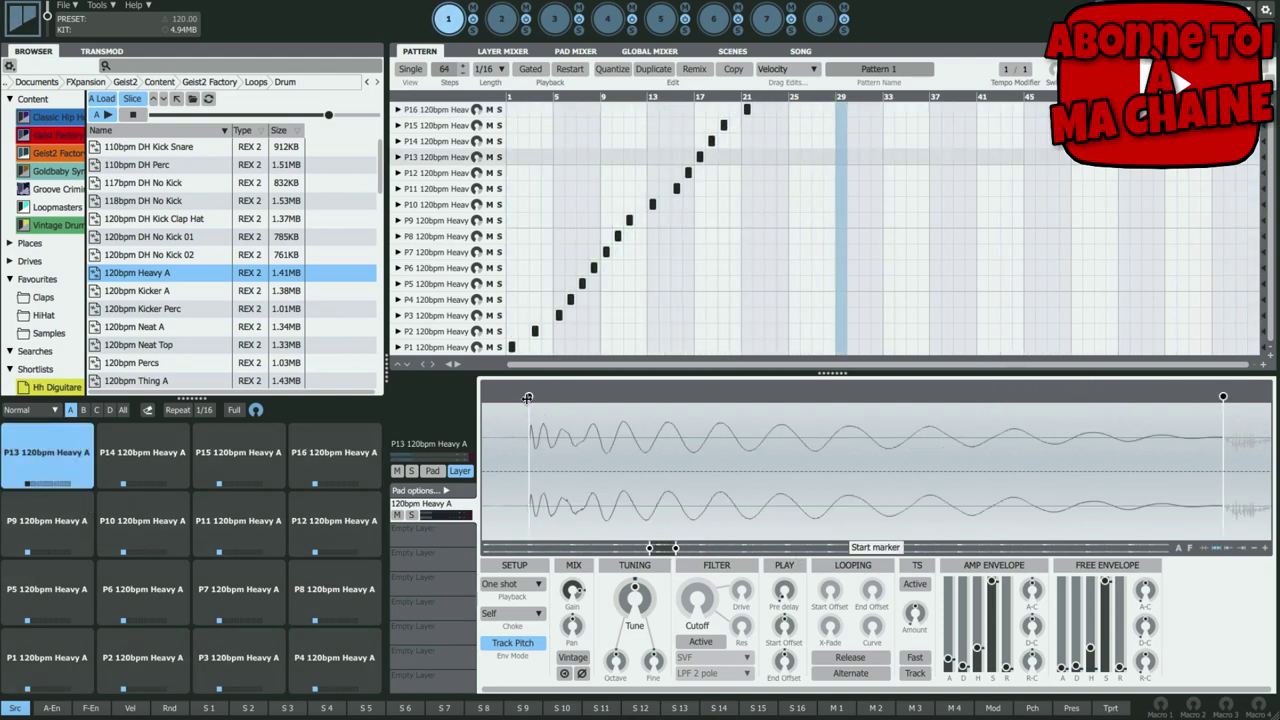
pyautogui.moveTo(528, 397); pyautogui.dragTo(708, 395)
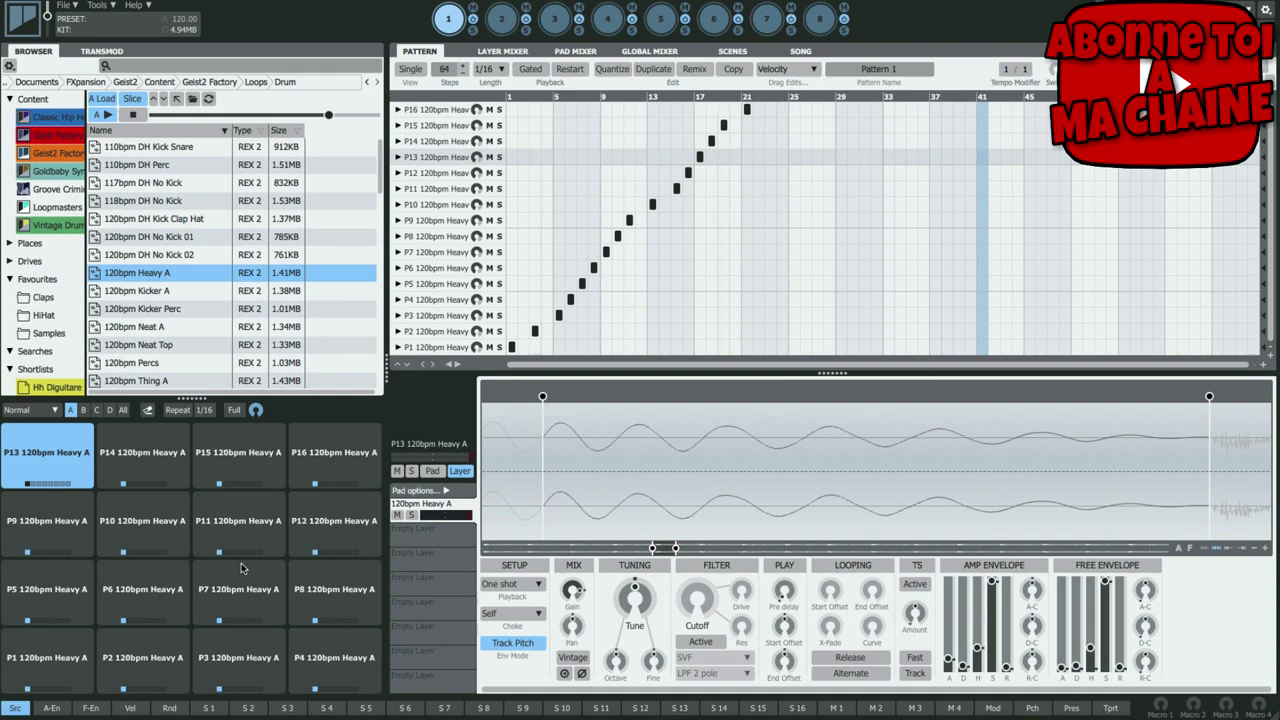
pyautogui.click(350, 651)
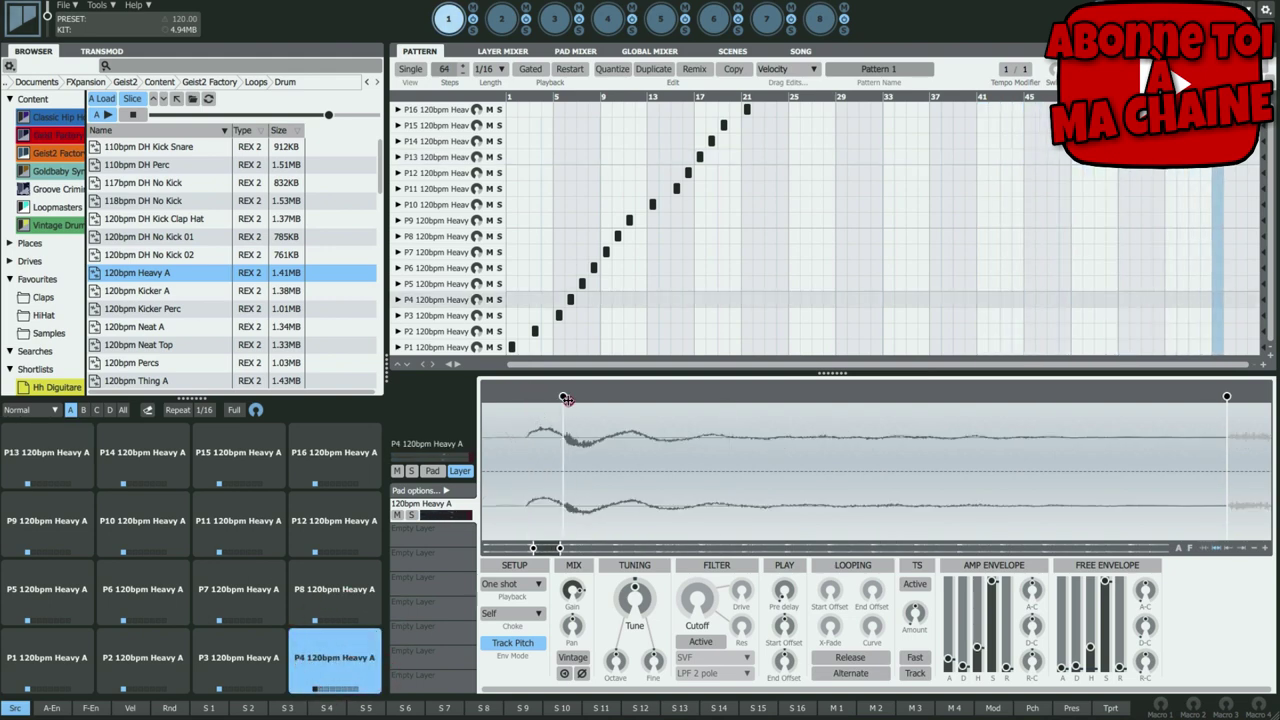
pyautogui.moveTo(566, 399)
pyautogui.mouseDown()
pyautogui.moveTo(643, 400)
pyautogui.moveTo(623, 400)
pyautogui.mouseUp()
pyautogui.click(965, 400)
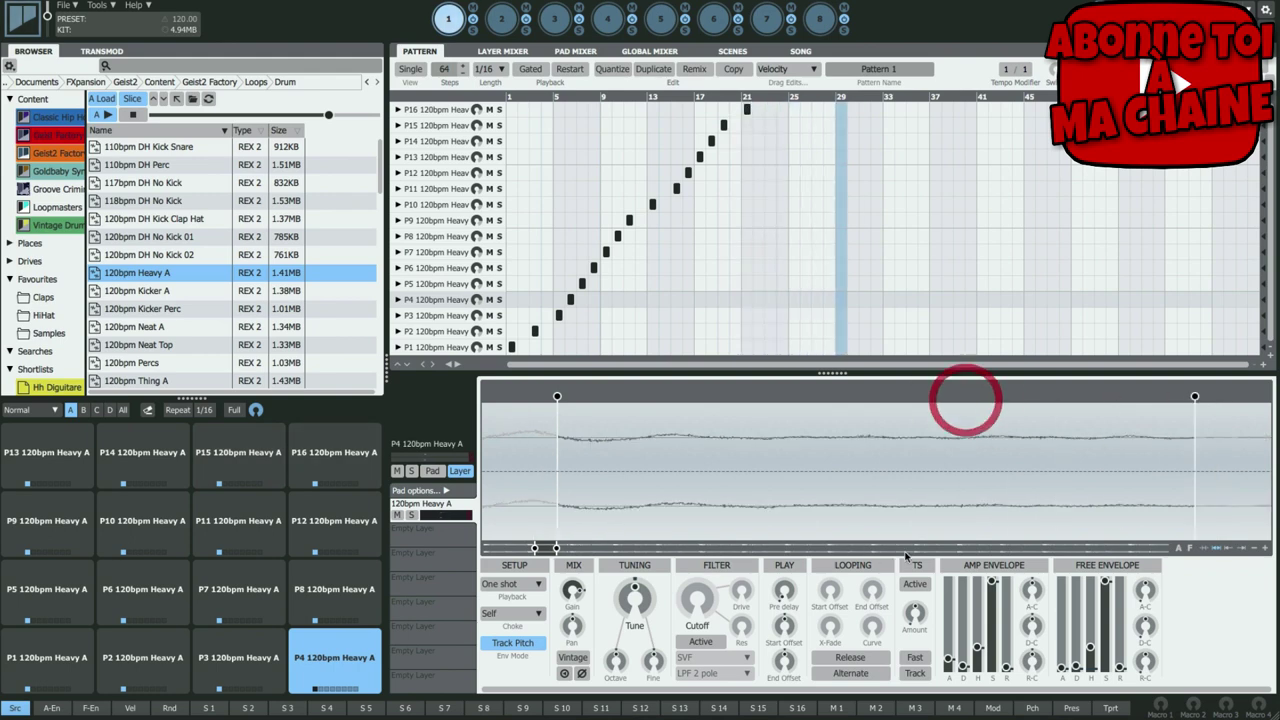
pyautogui.click(45, 670)
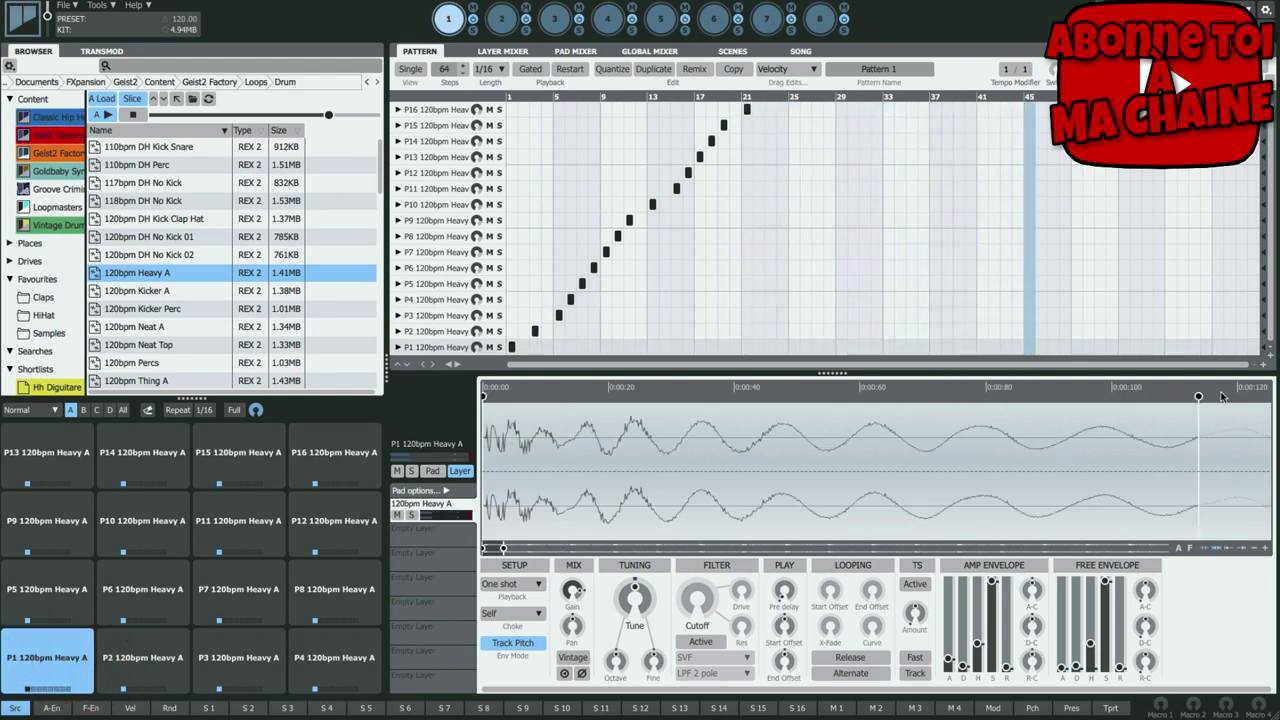
# - Pull P1's end marker back to about 0:00:26 on the waveform to shorten its slice
pyautogui.moveTo(871, 397); pyautogui.dragTo(647, 397)
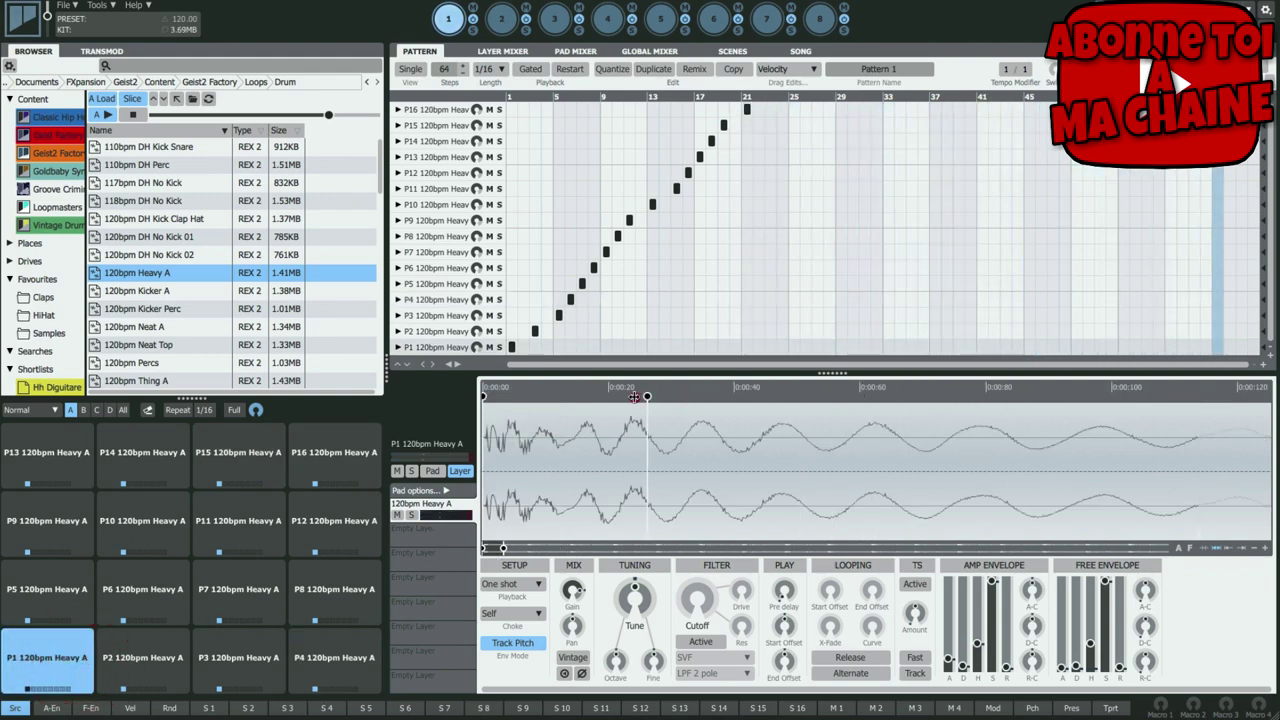
pyautogui.click(608, 442)
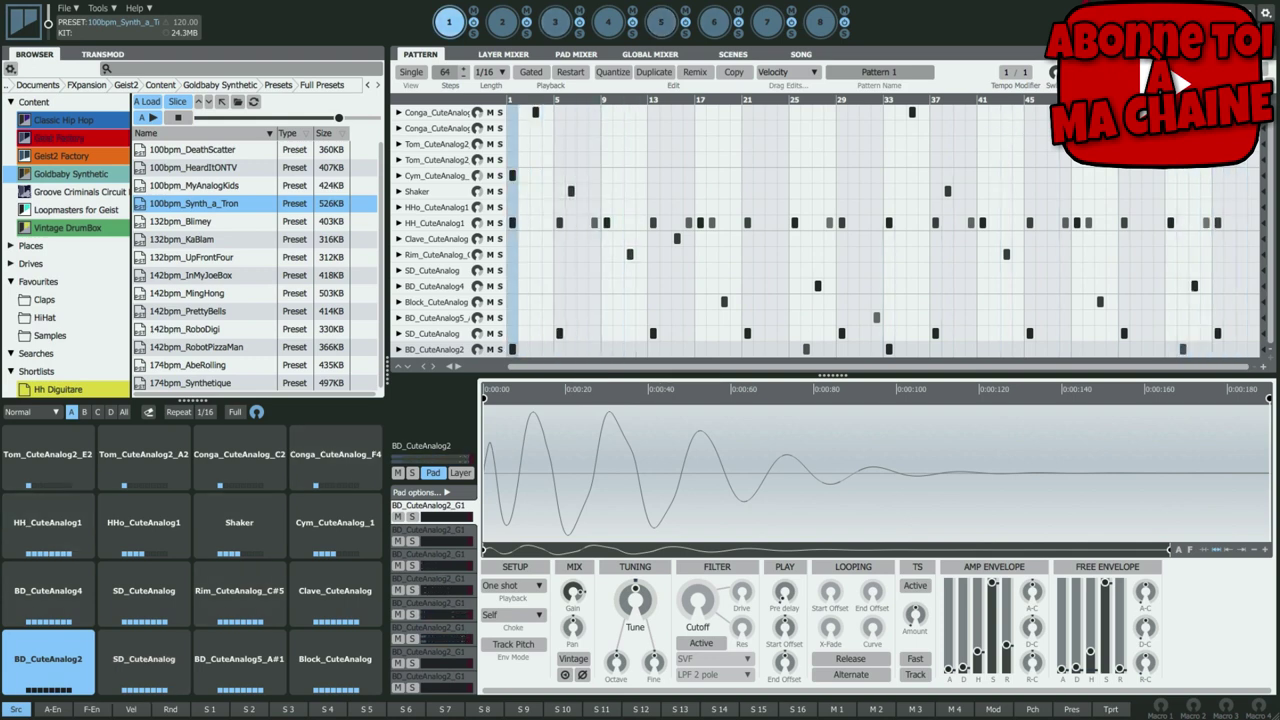
# - Look through engines 2 to 7 of the 100bpm_Synth_a_Tron preset and select the empty engine 8
pyautogui.click(503, 20)
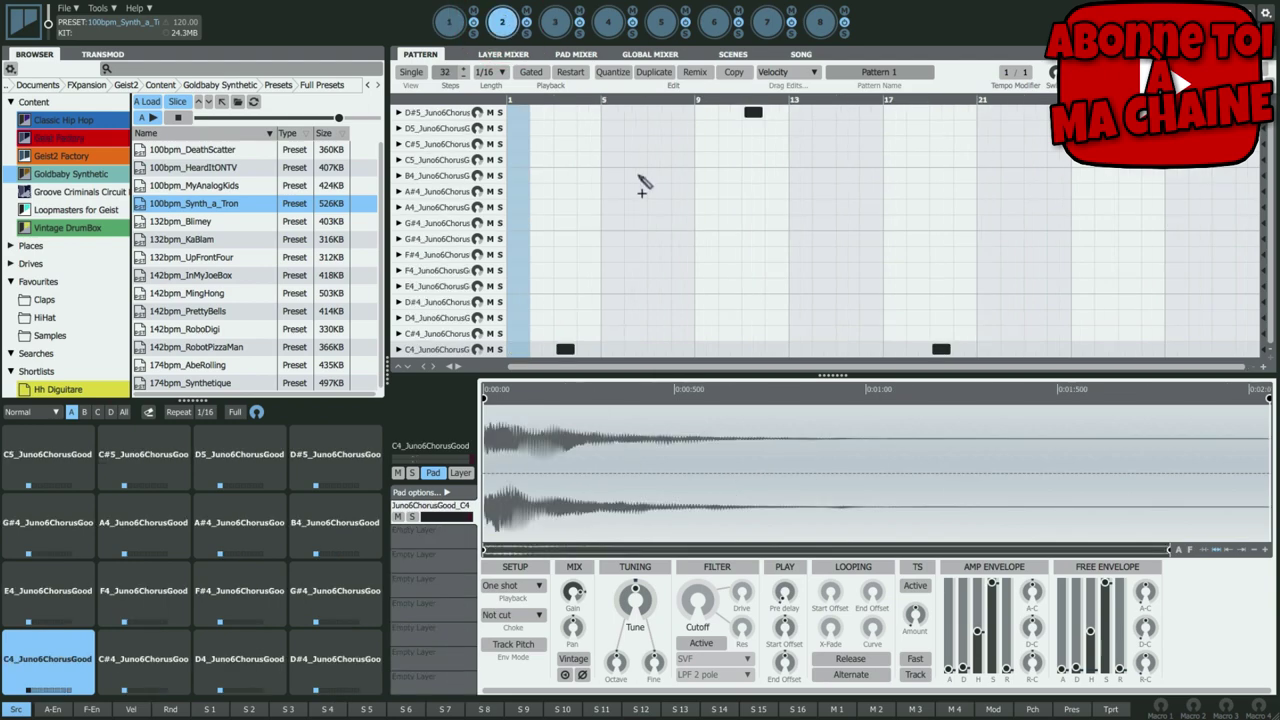
pyautogui.click(552, 22)
pyautogui.click(608, 22)
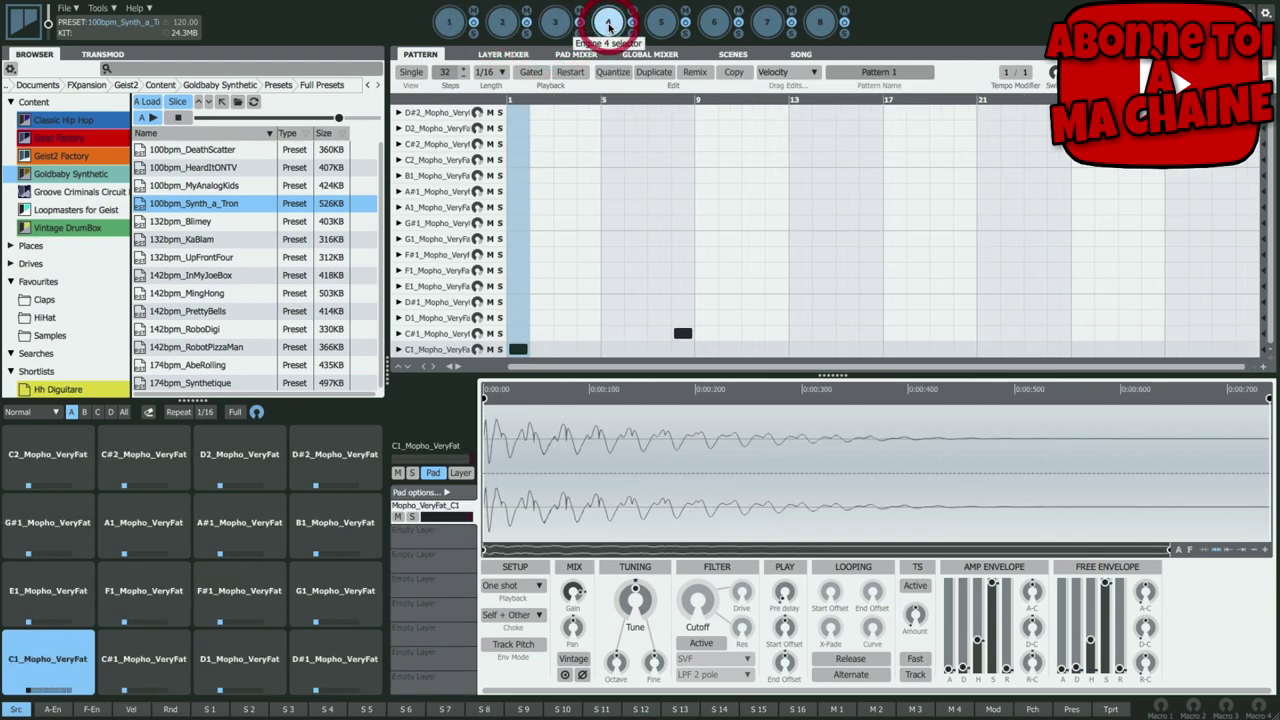
pyautogui.click(669, 22)
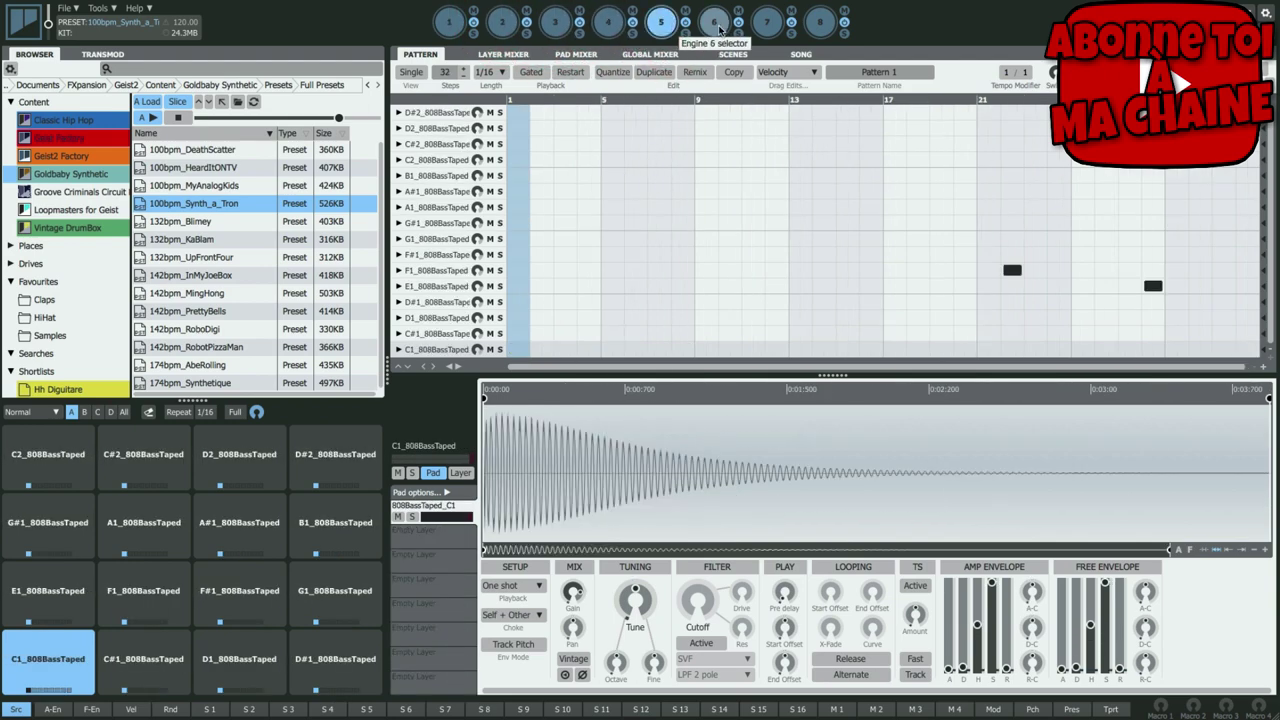
pyautogui.click(714, 22)
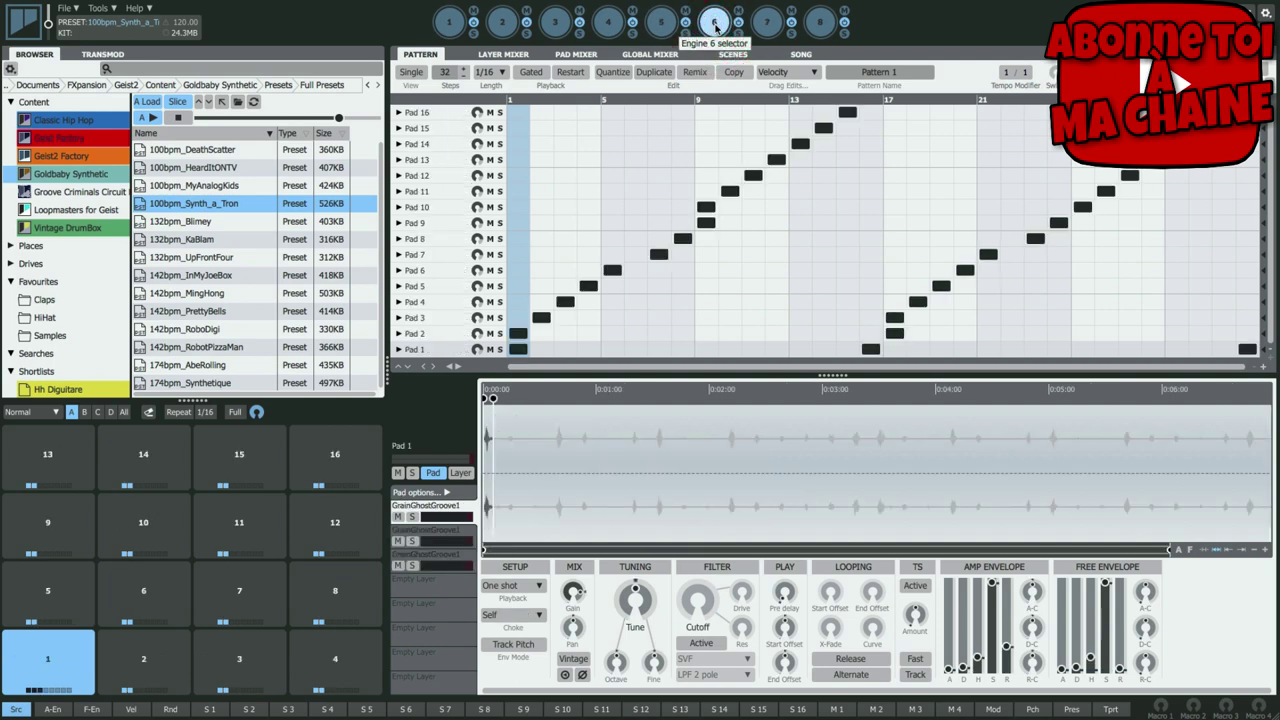
pyautogui.click(765, 25)
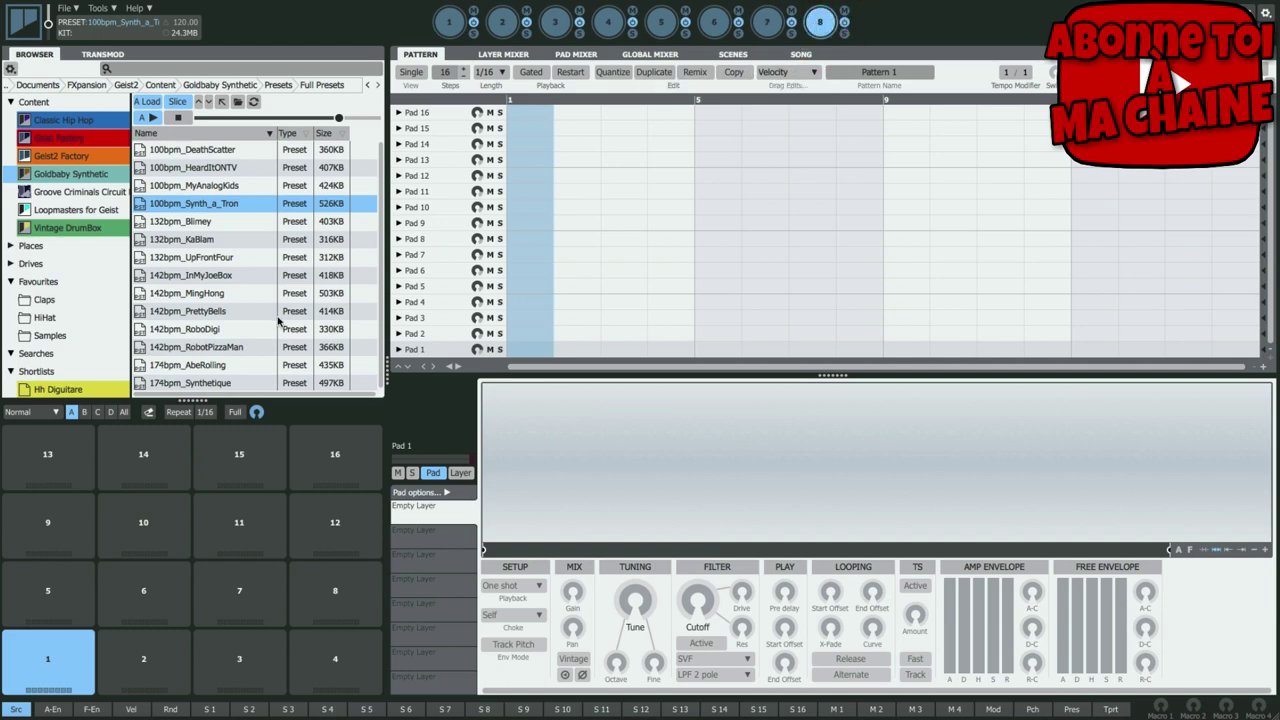
# - Switch the pad mode to Sampler and choose Master as the sampling source
pyautogui.click(53, 413)
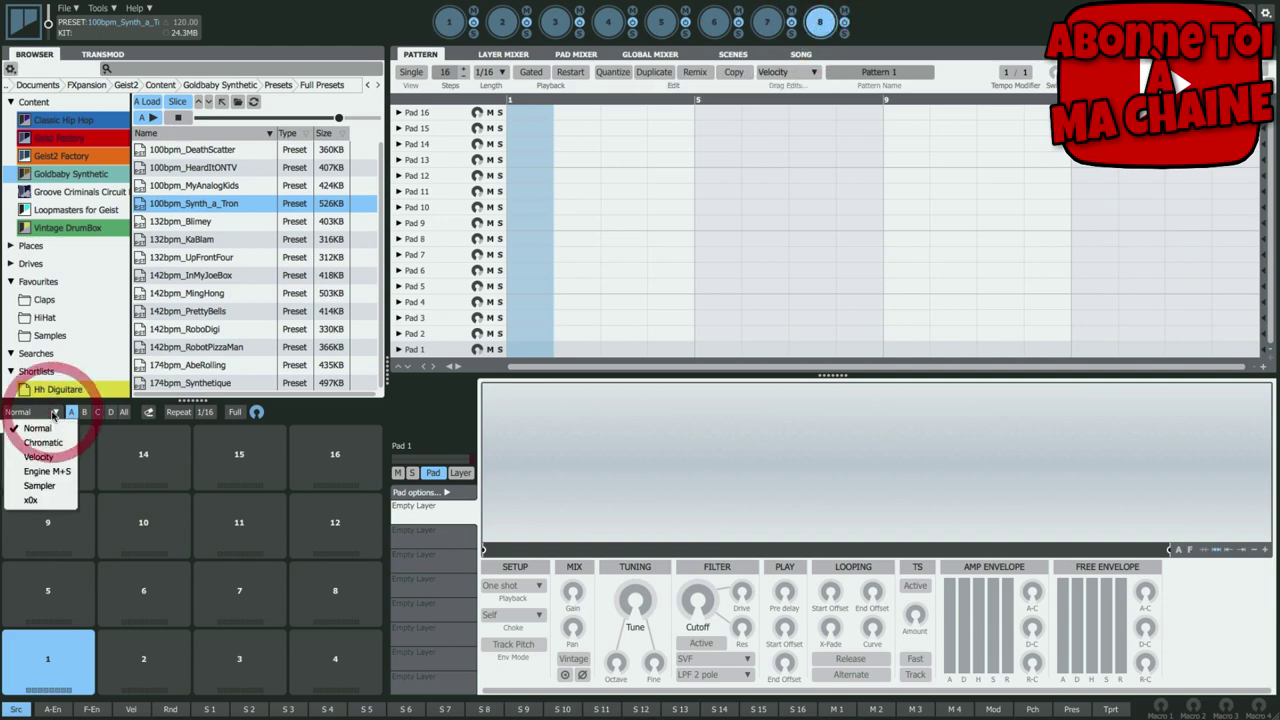
pyautogui.click(54, 487)
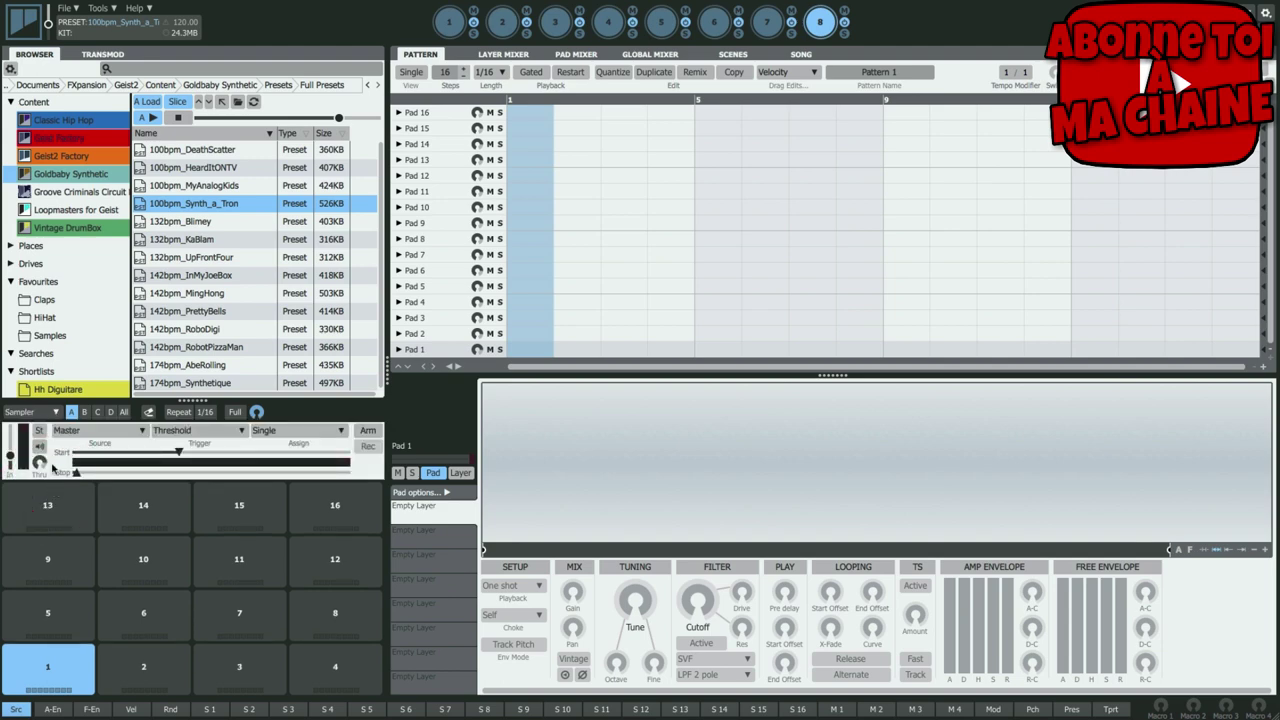
pyautogui.click(84, 429)
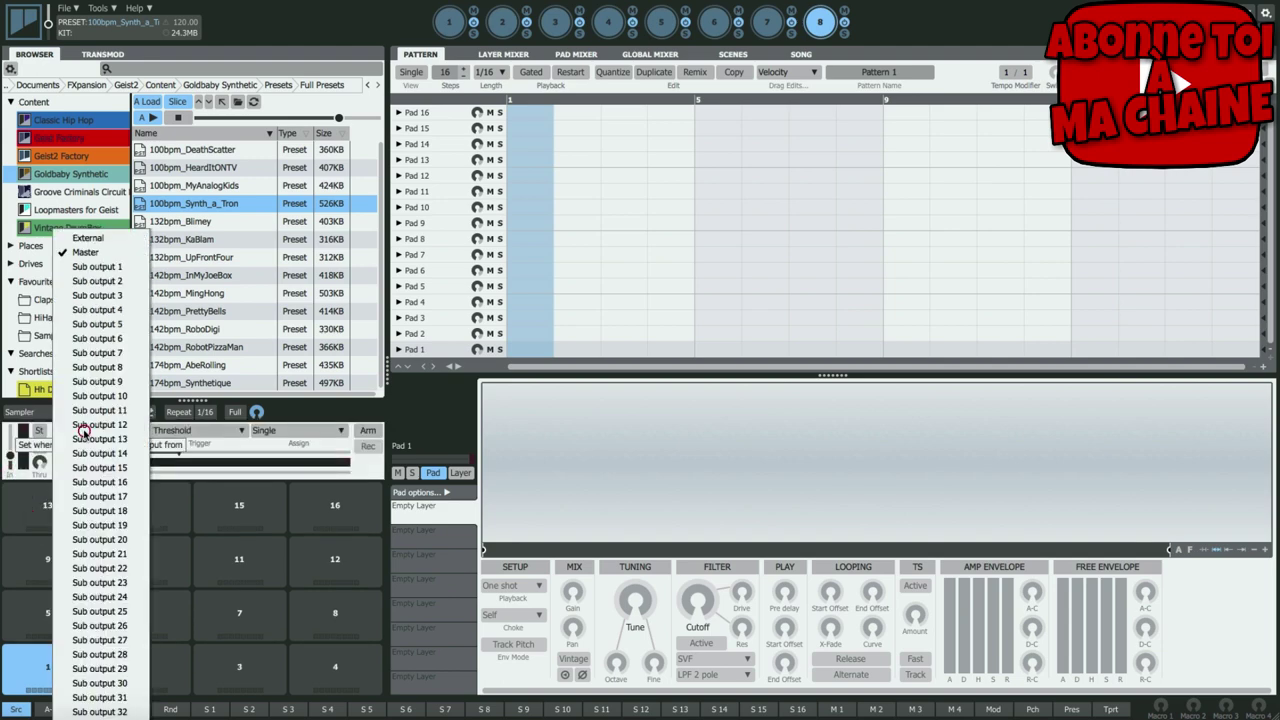
pyautogui.click(104, 253)
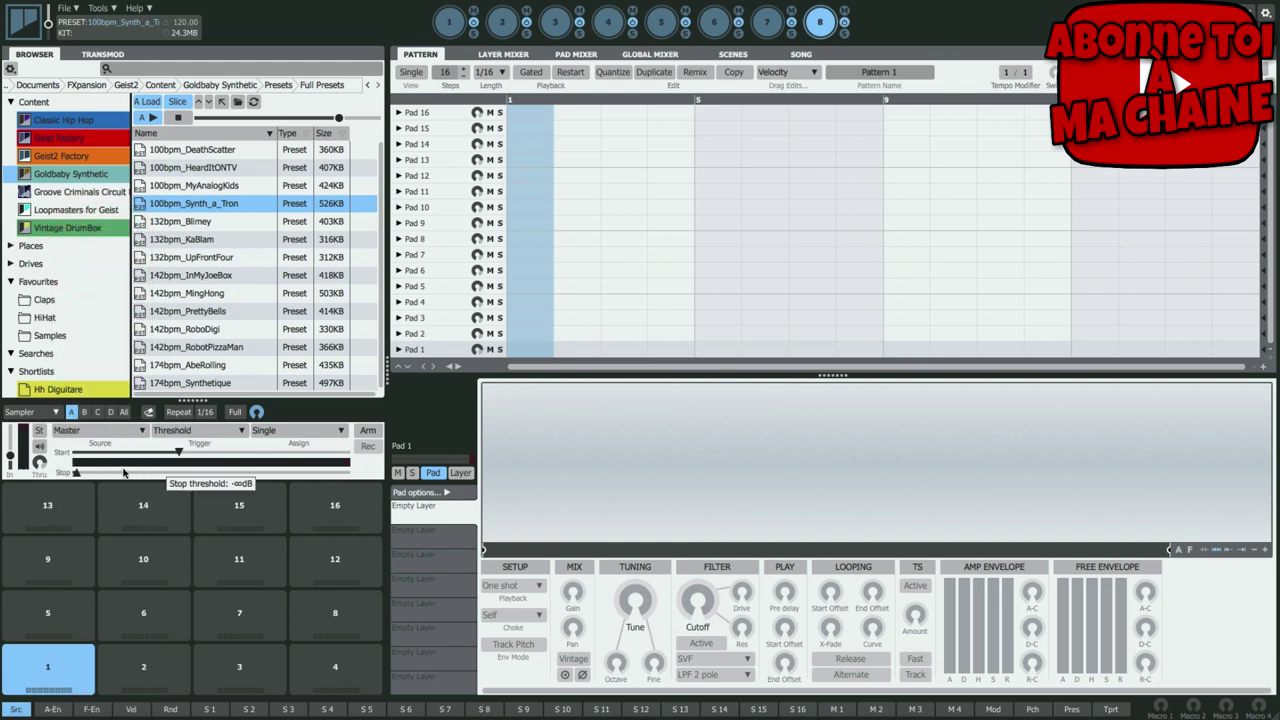
# - Set the sampling trigger to Host and the assign mode to Next Pad
pyautogui.click(213, 432)
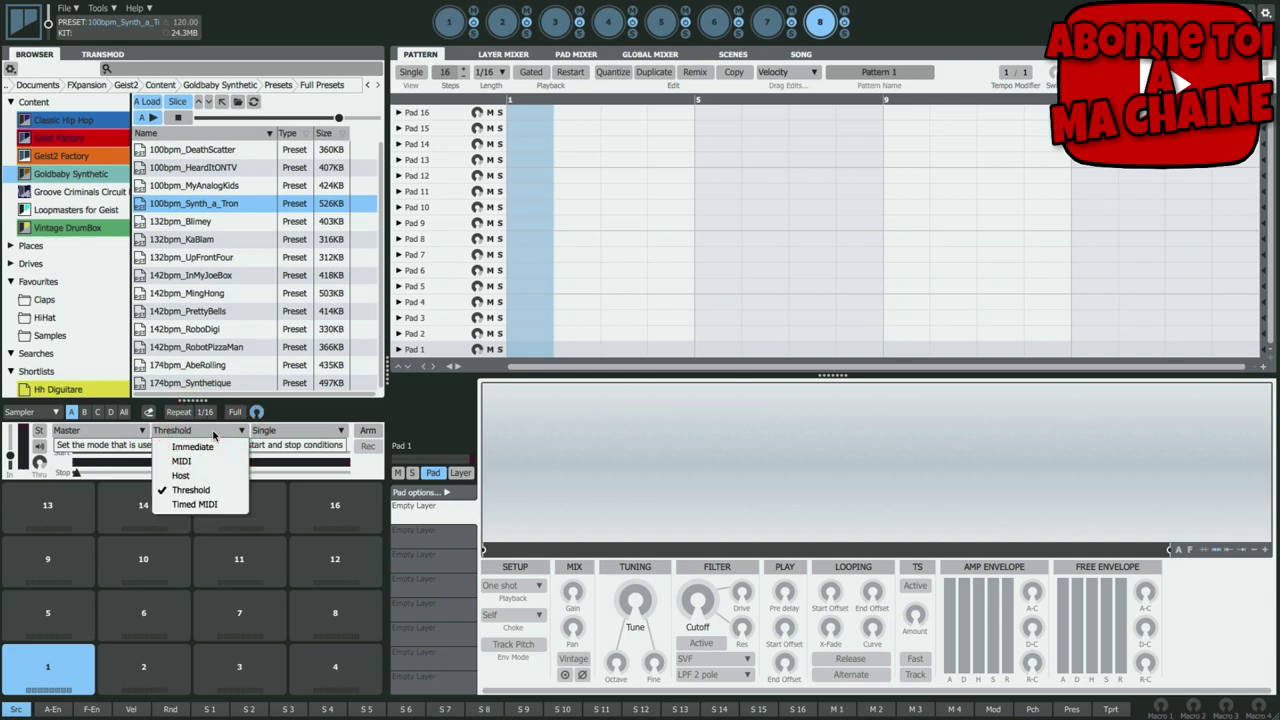
pyautogui.click(202, 476)
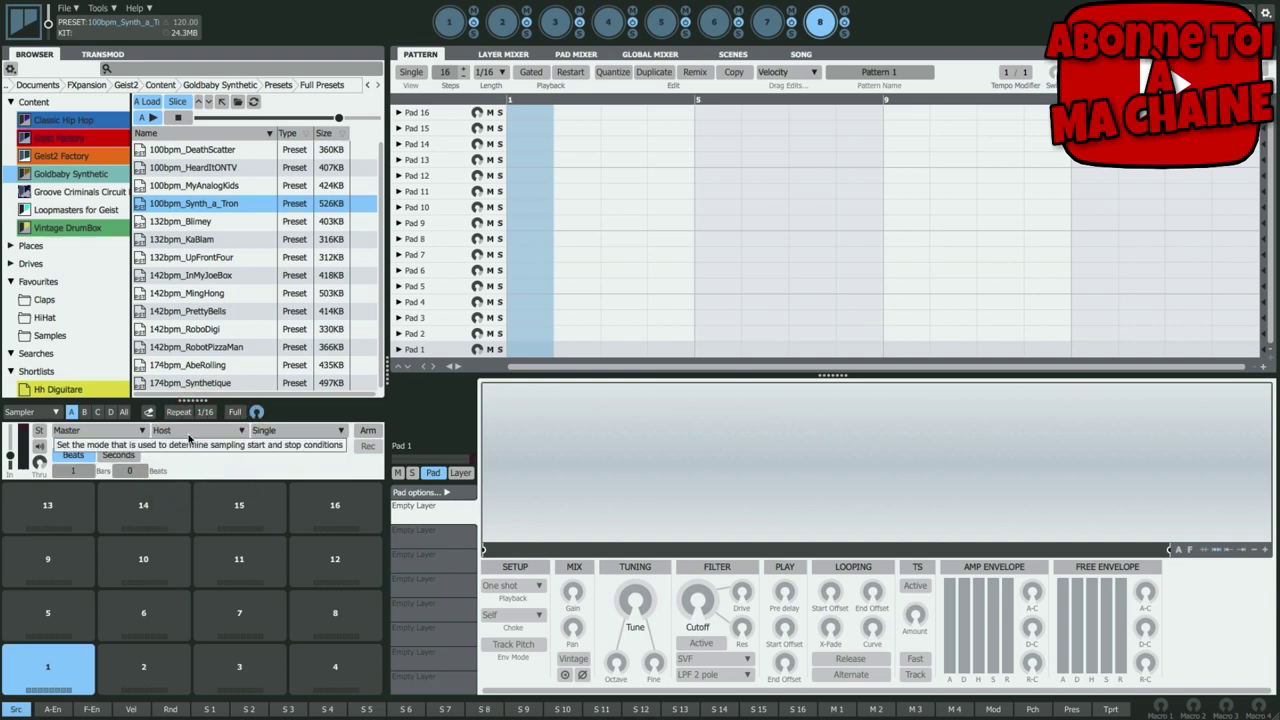
pyautogui.click(275, 434)
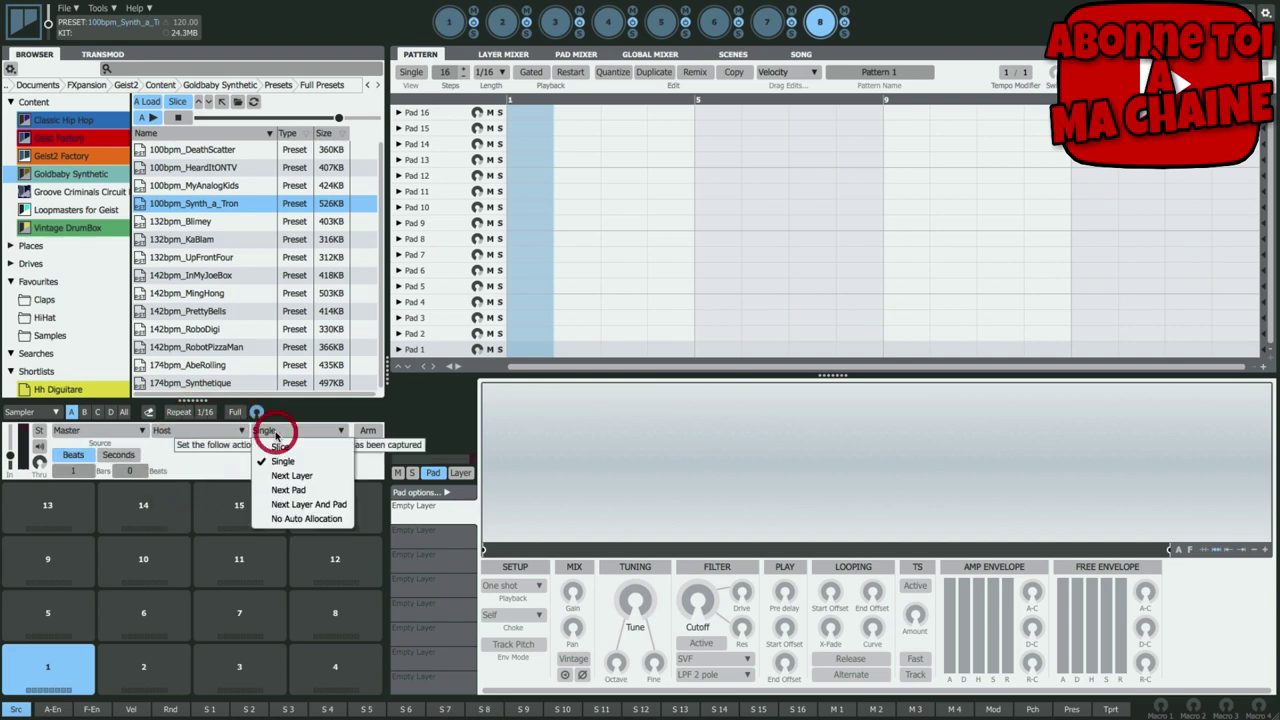
pyautogui.click(319, 489)
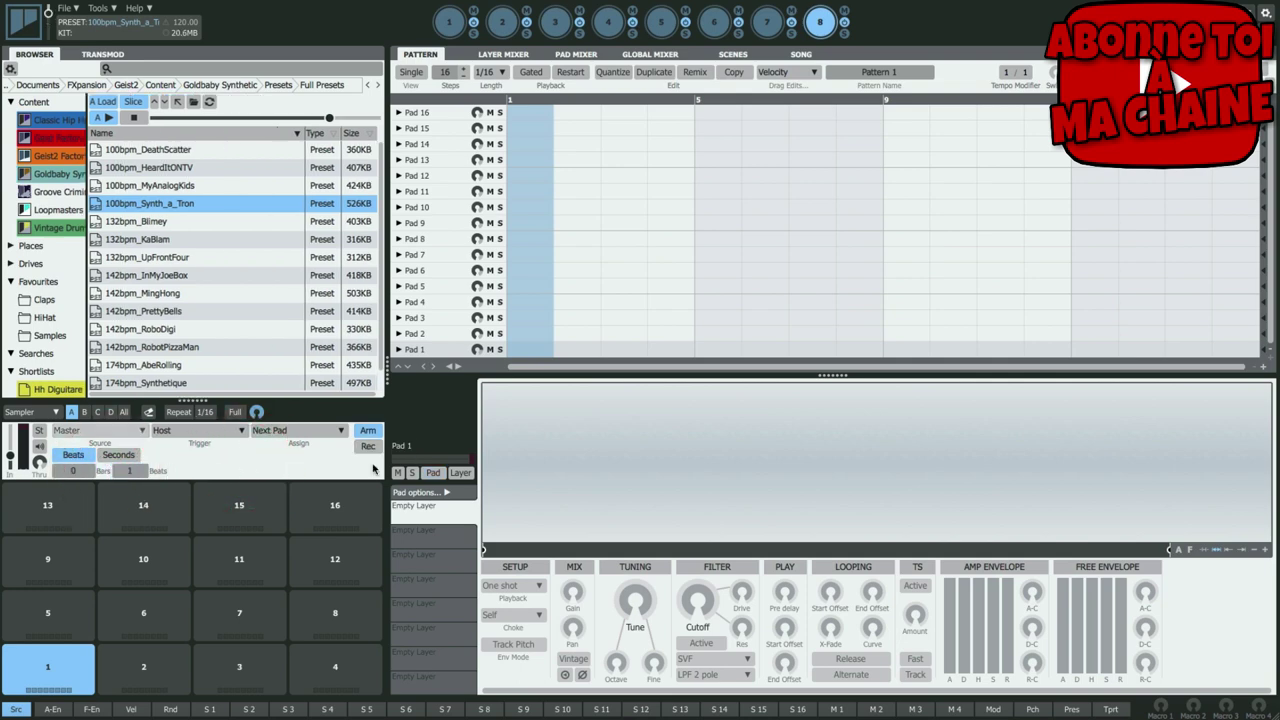
# - Record one-beat takes of the master output onto engine 8's pads, re-arming the sampler until all sixteen are filled, and stop
pyautogui.click(369, 447)
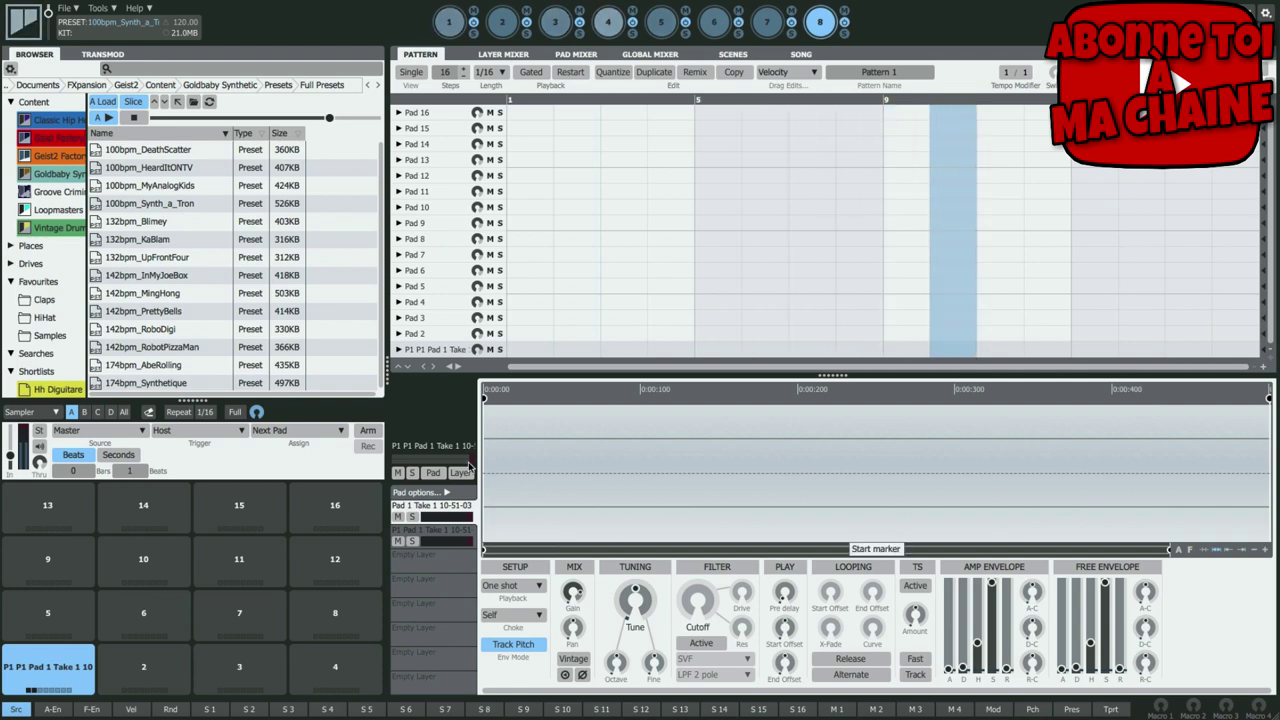
pyautogui.click(368, 430)
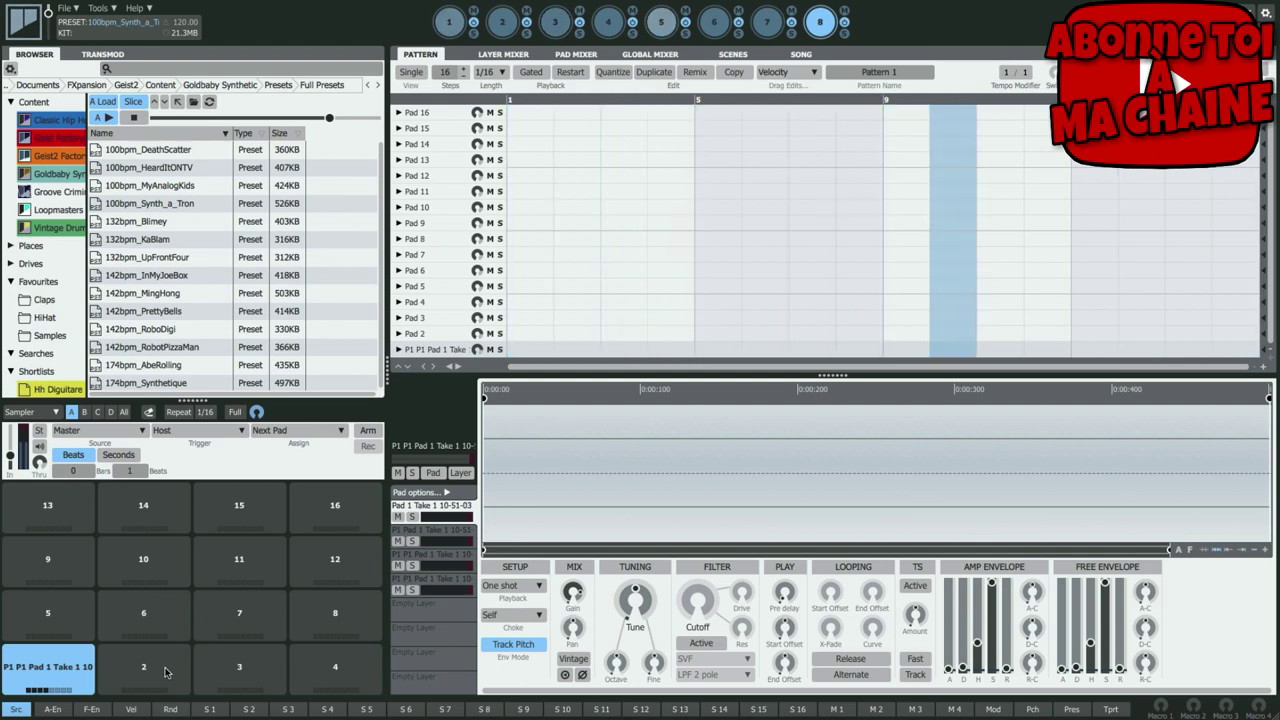
pyautogui.click(368, 430)
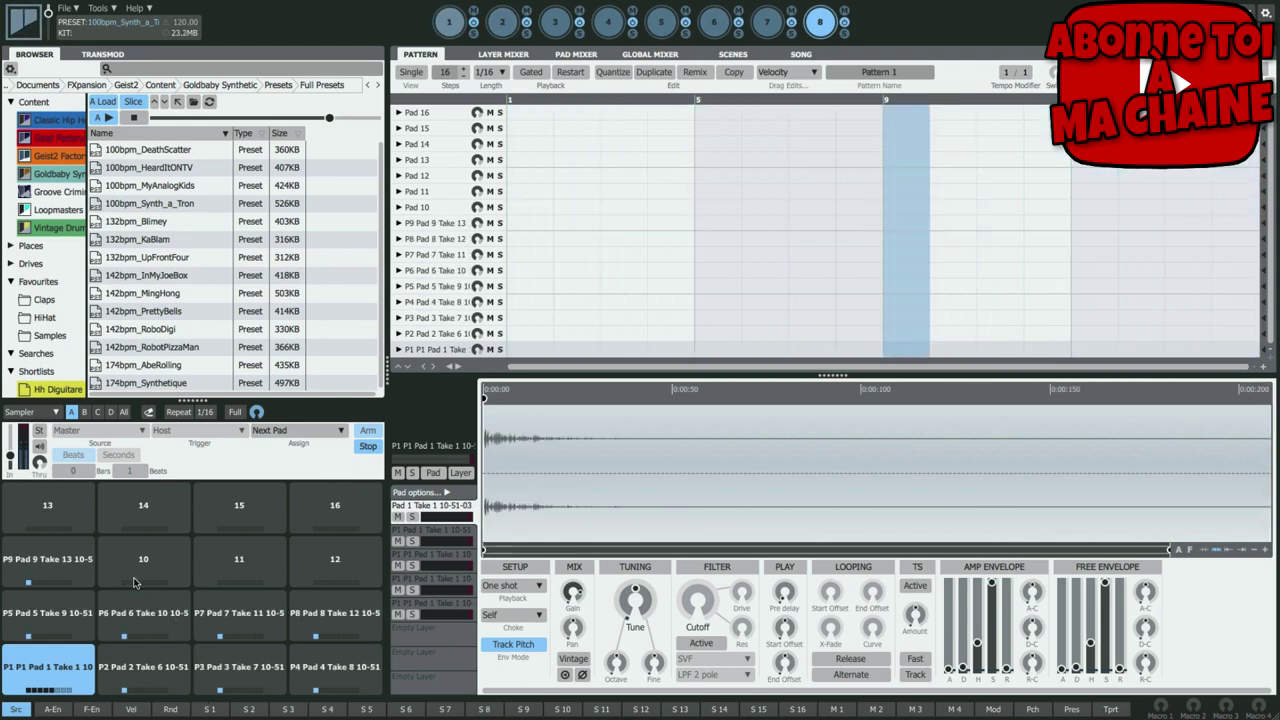
pyautogui.click(368, 447)
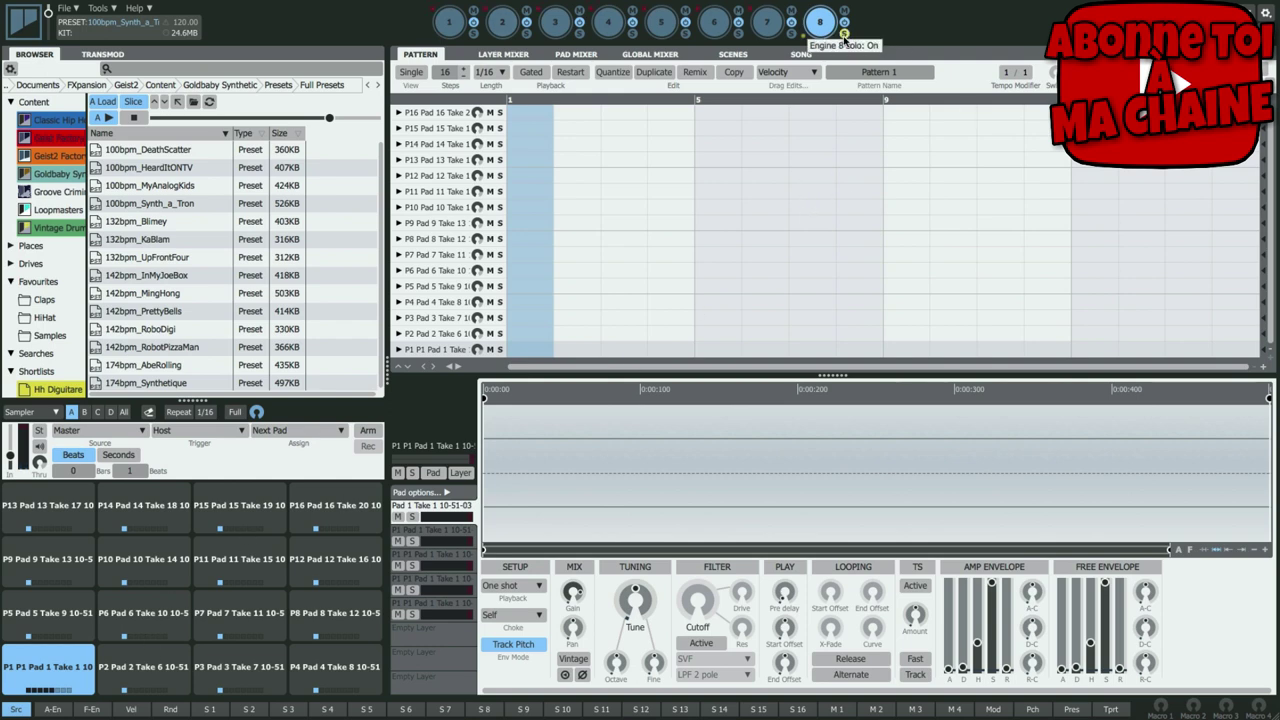
# - Audition the recorded takes across pads P2 to P16 with engine 8 soloed
pyautogui.click(157, 665)
pyautogui.click(236, 666)
pyautogui.click(330, 670)
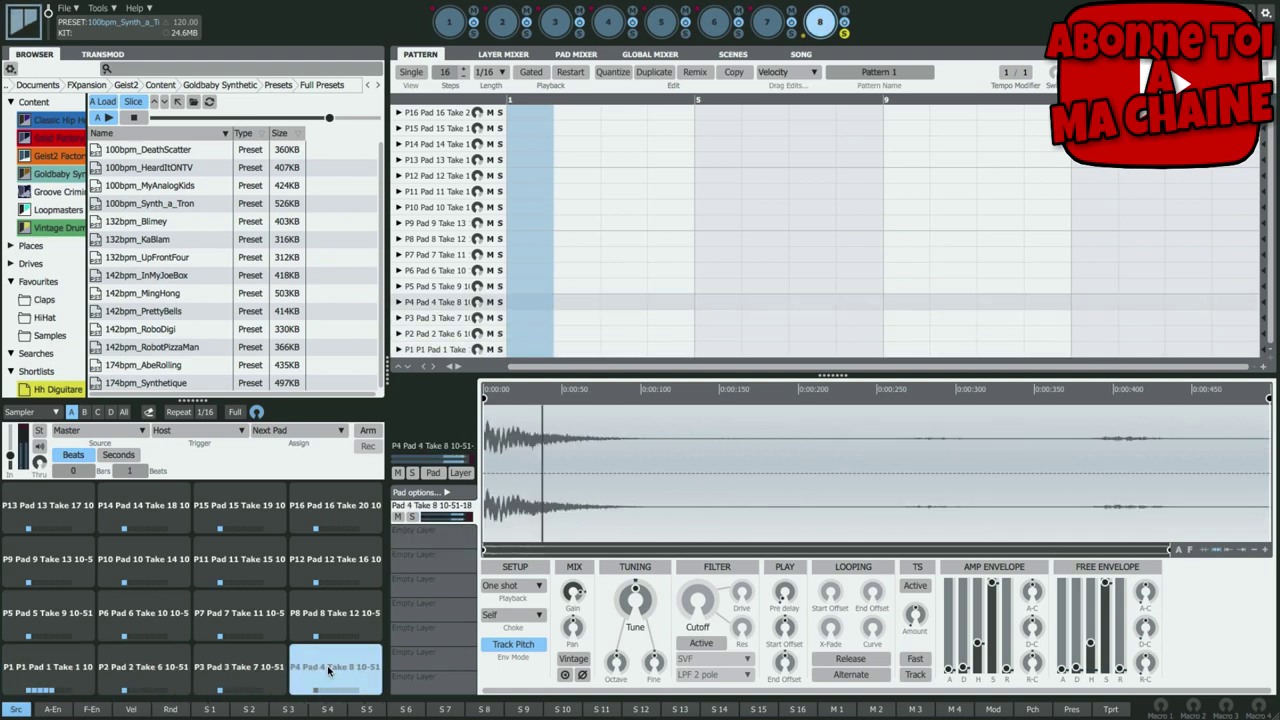
pyautogui.click(48, 615)
pyautogui.click(137, 628)
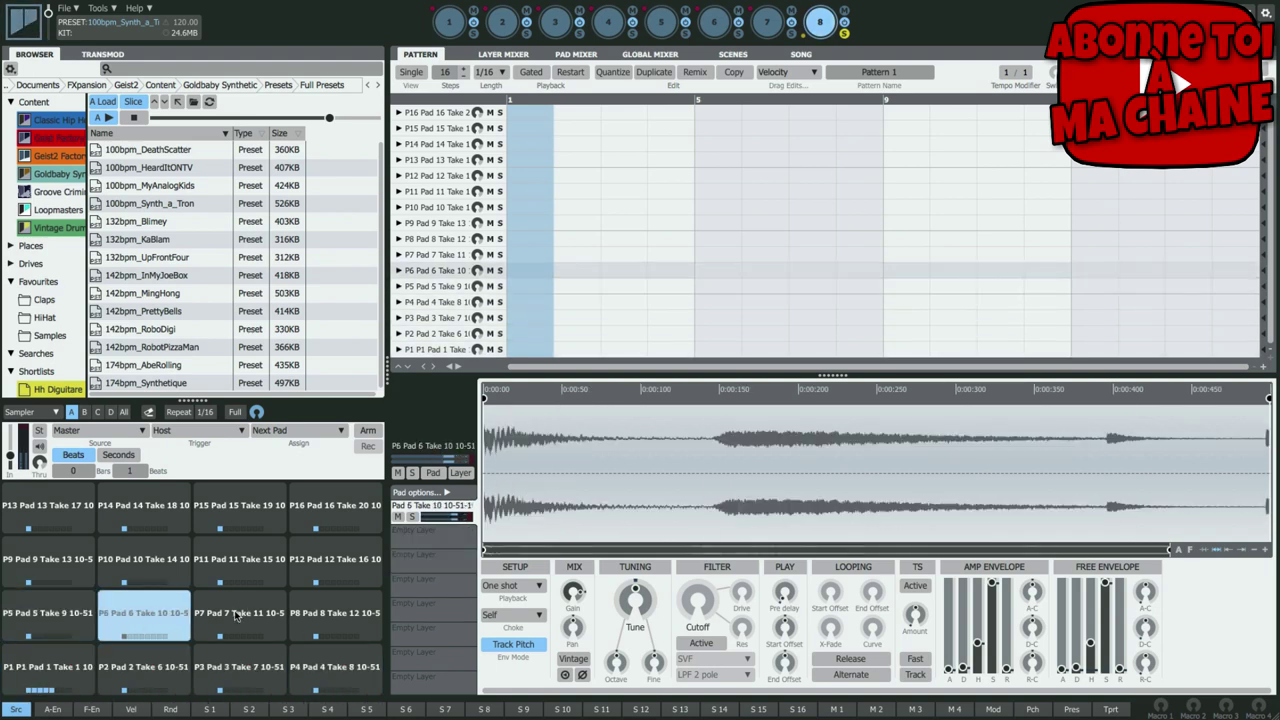
pyautogui.click(240, 615)
pyautogui.click(316, 615)
pyautogui.click(48, 562)
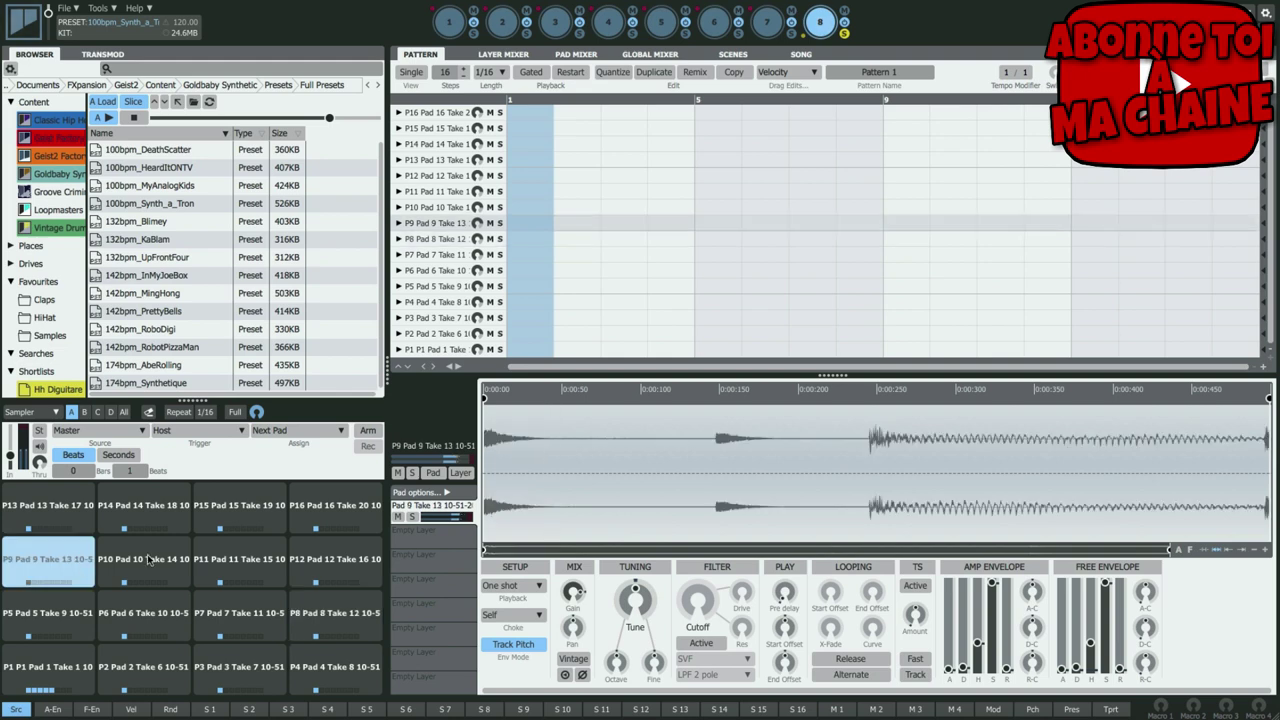
pyautogui.click(142, 562)
pyautogui.click(342, 562)
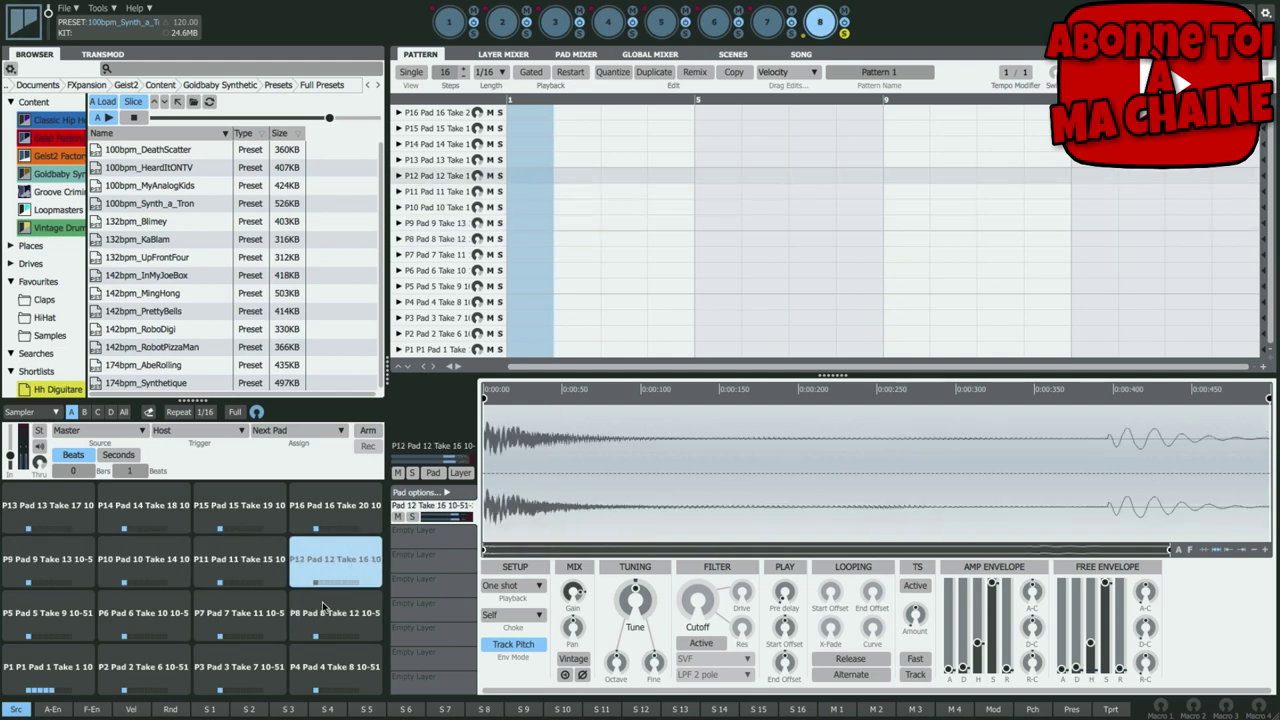
pyautogui.click(80, 522)
pyautogui.click(163, 521)
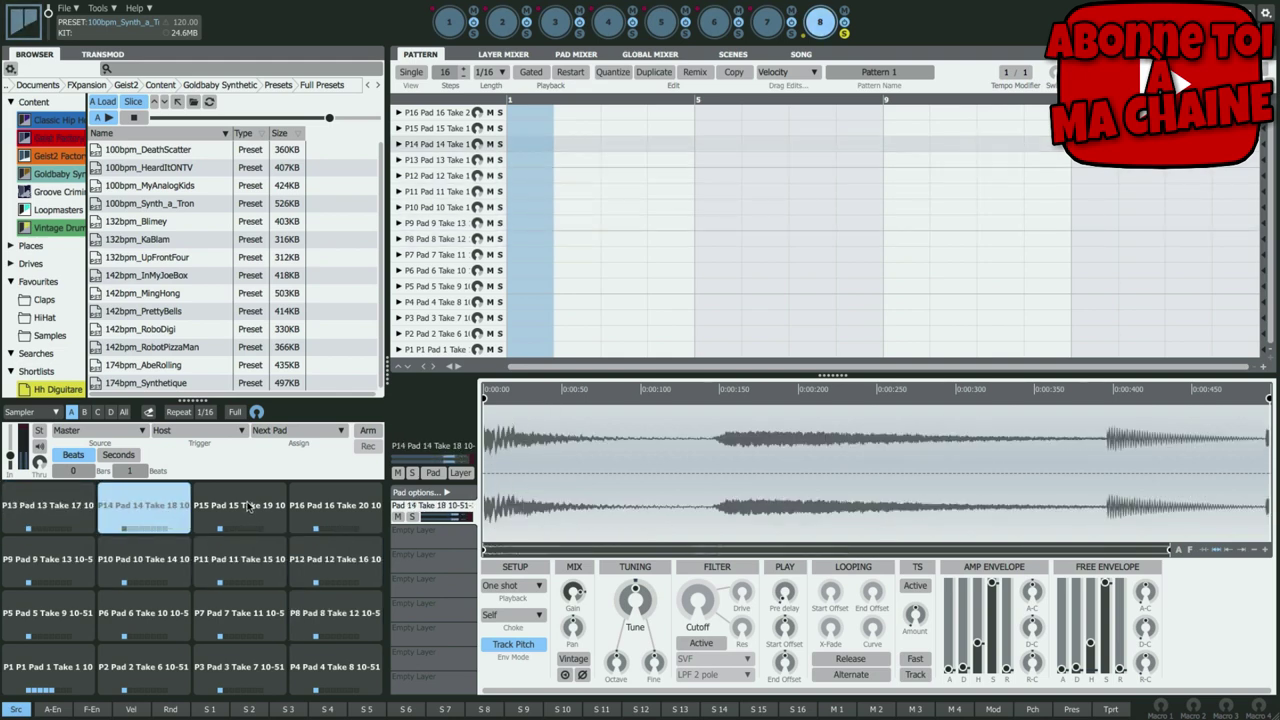
pyautogui.click(245, 515)
pyautogui.click(325, 513)
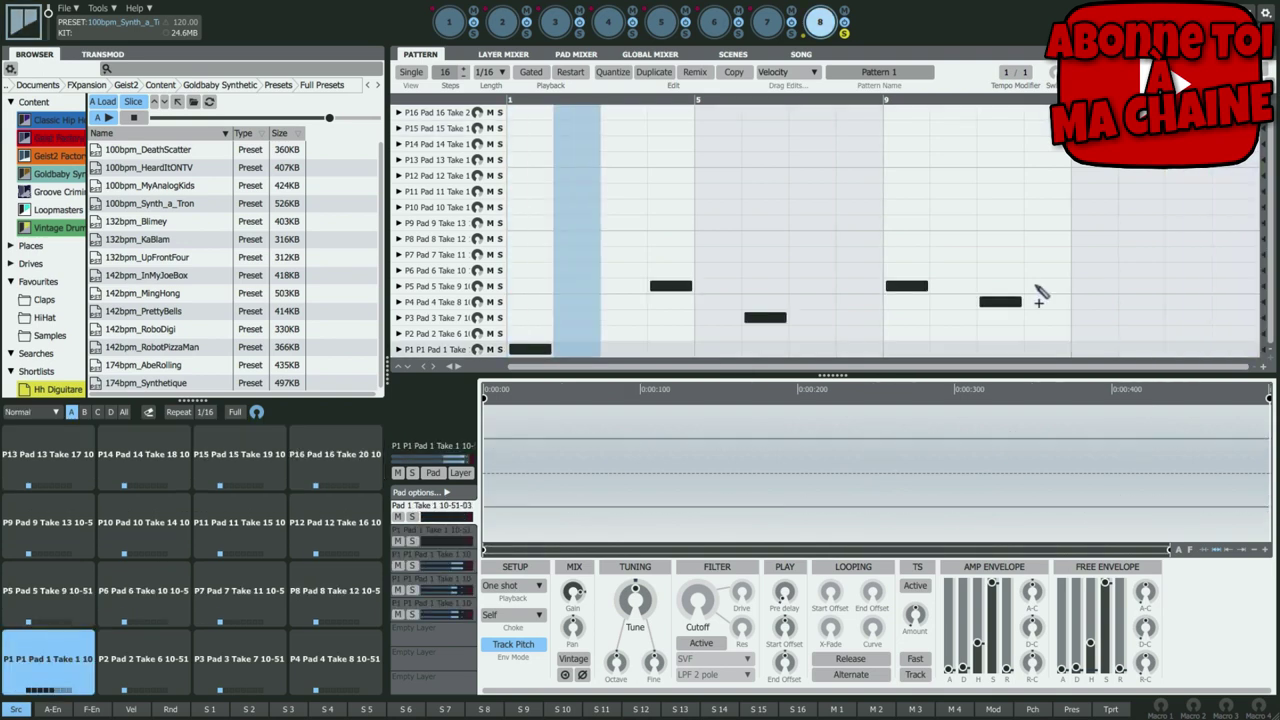
# - Add pattern hits for P8 at steps 13 and 15 and for P2 at step 8
pyautogui.click(1094, 240)
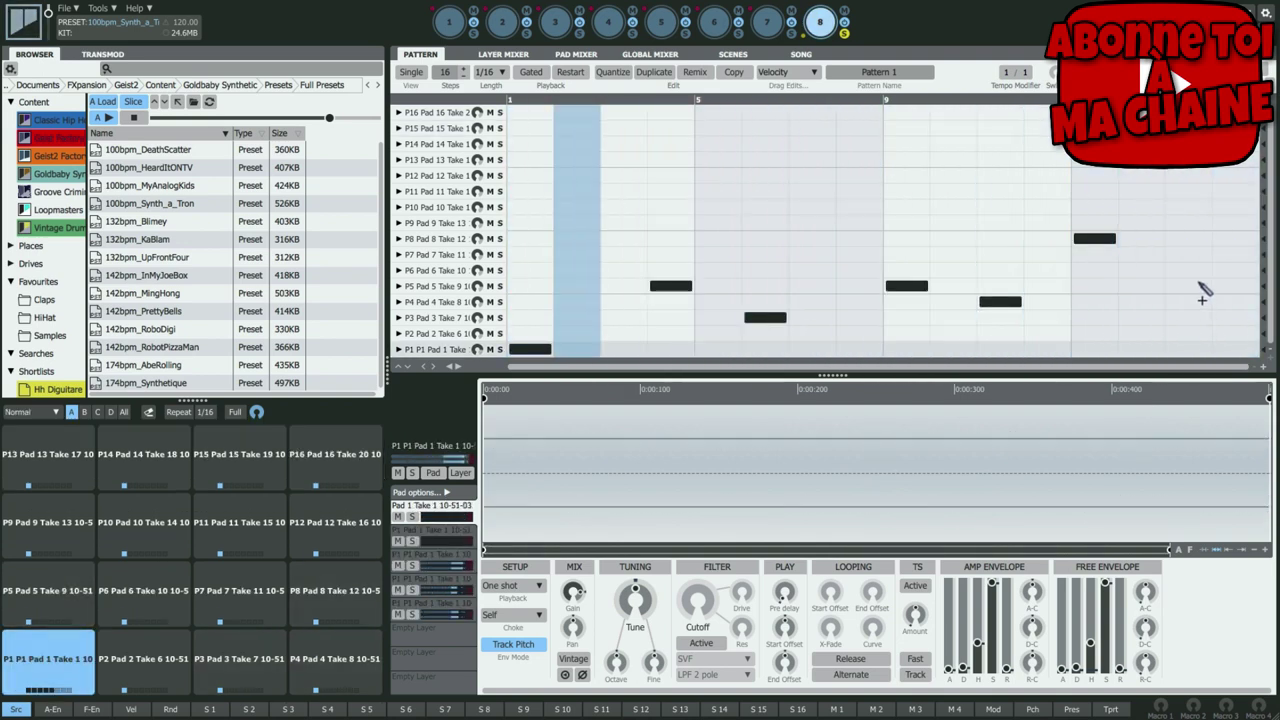
pyautogui.click(1190, 240)
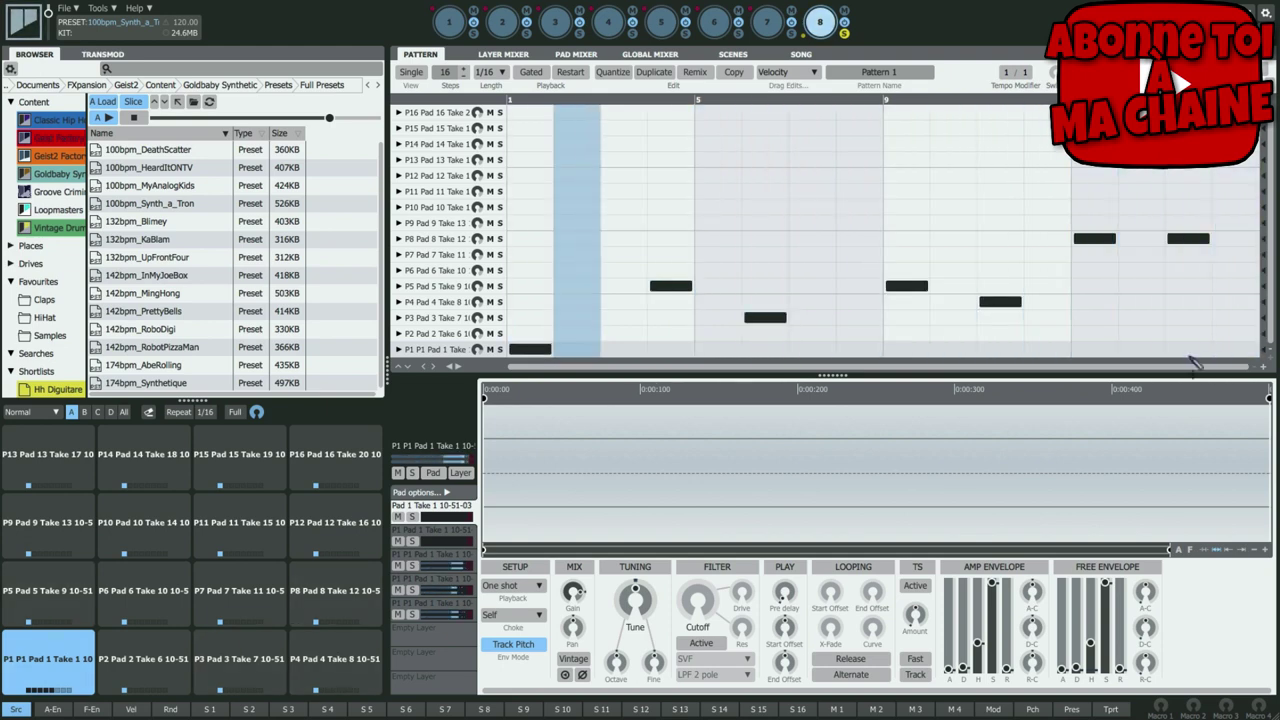
pyautogui.click(859, 333)
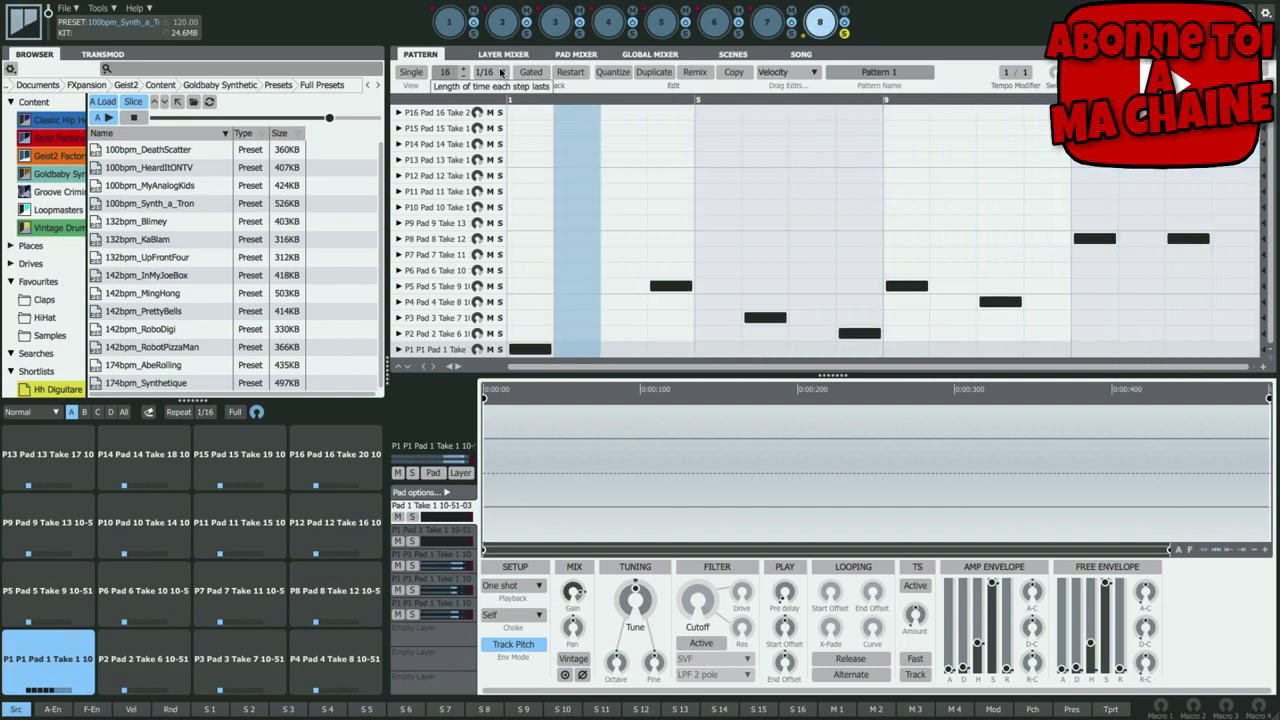
# - Set the pattern's step length to 1/8 and add P8 hits at steps 14 and 16
pyautogui.click(502, 74)
pyautogui.click(502, 174)
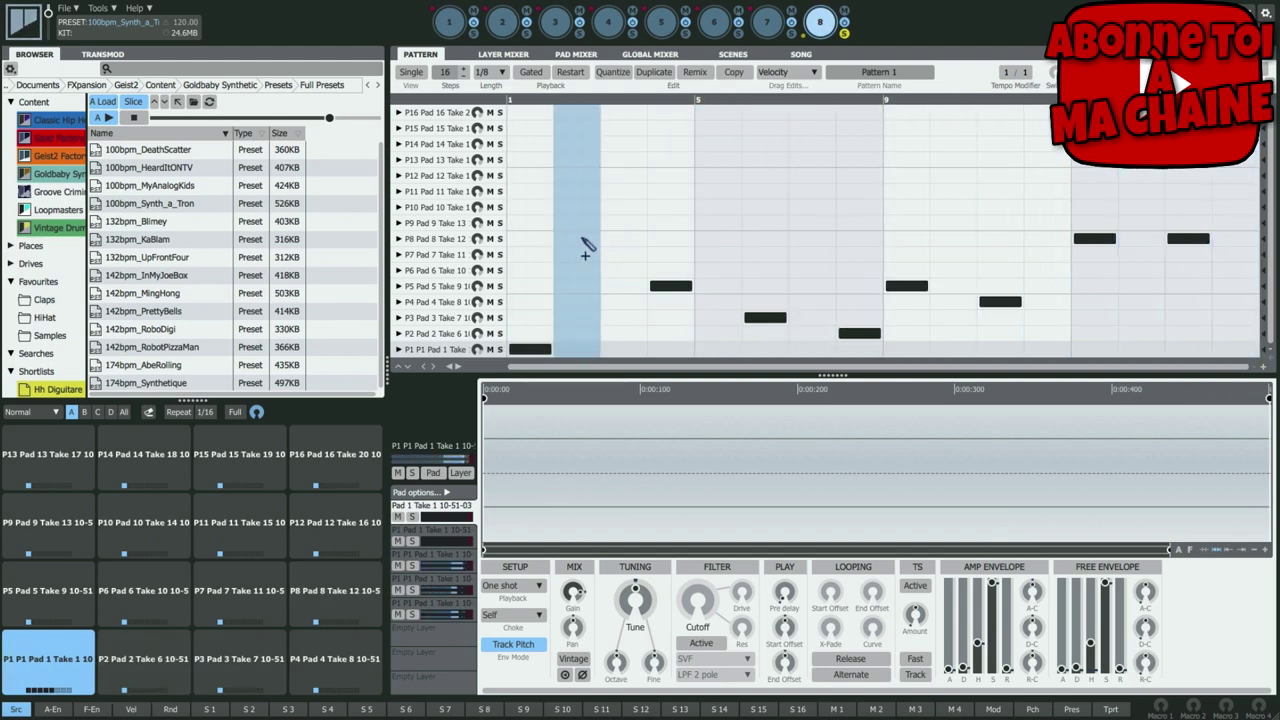
pyautogui.click(1141, 239)
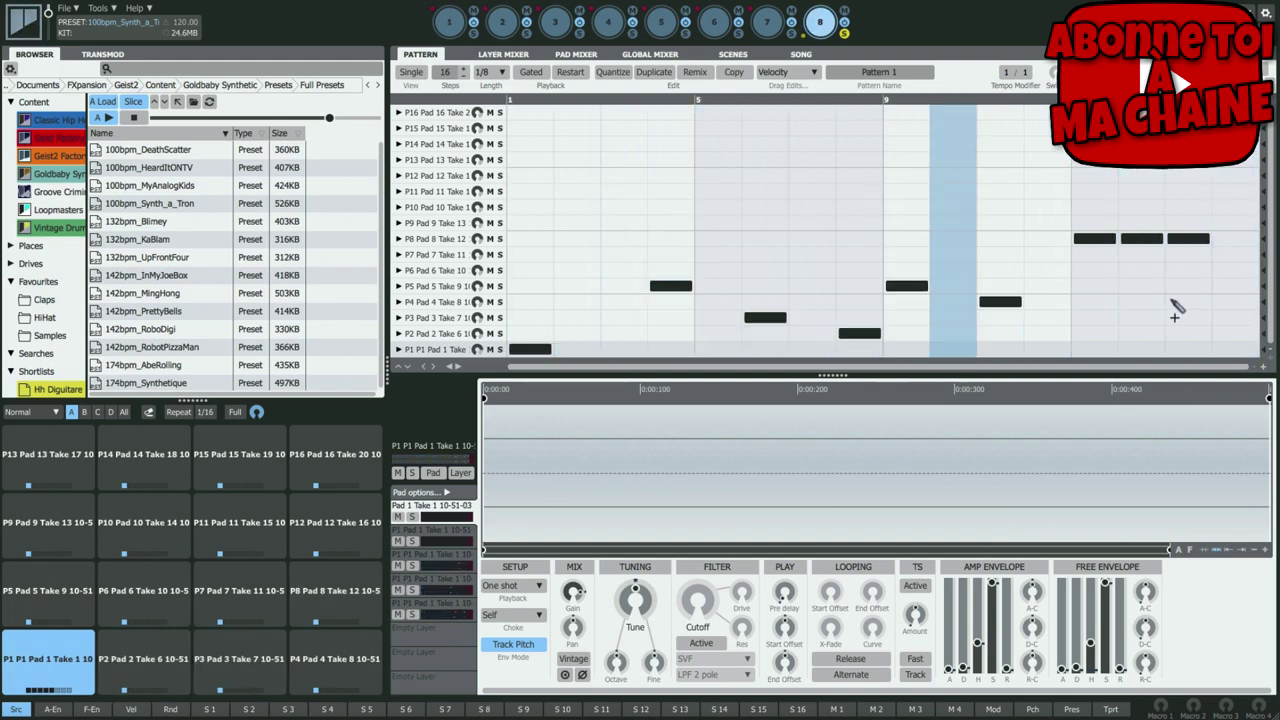
pyautogui.click(1234, 240)
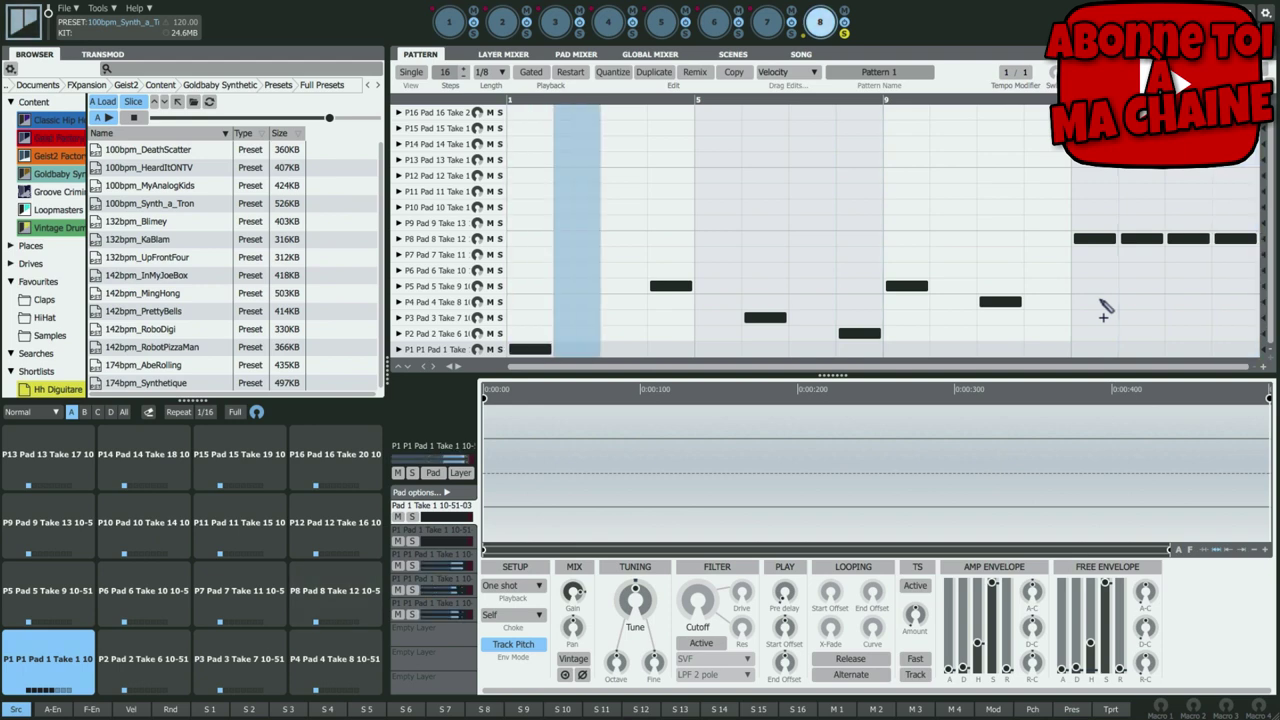
# - Duplicate the pattern to 32 steps, add hits at P3 step 19 and P6 step 22, and remove those at P5 step 20 and P3 step 22
pyautogui.click(654, 72)
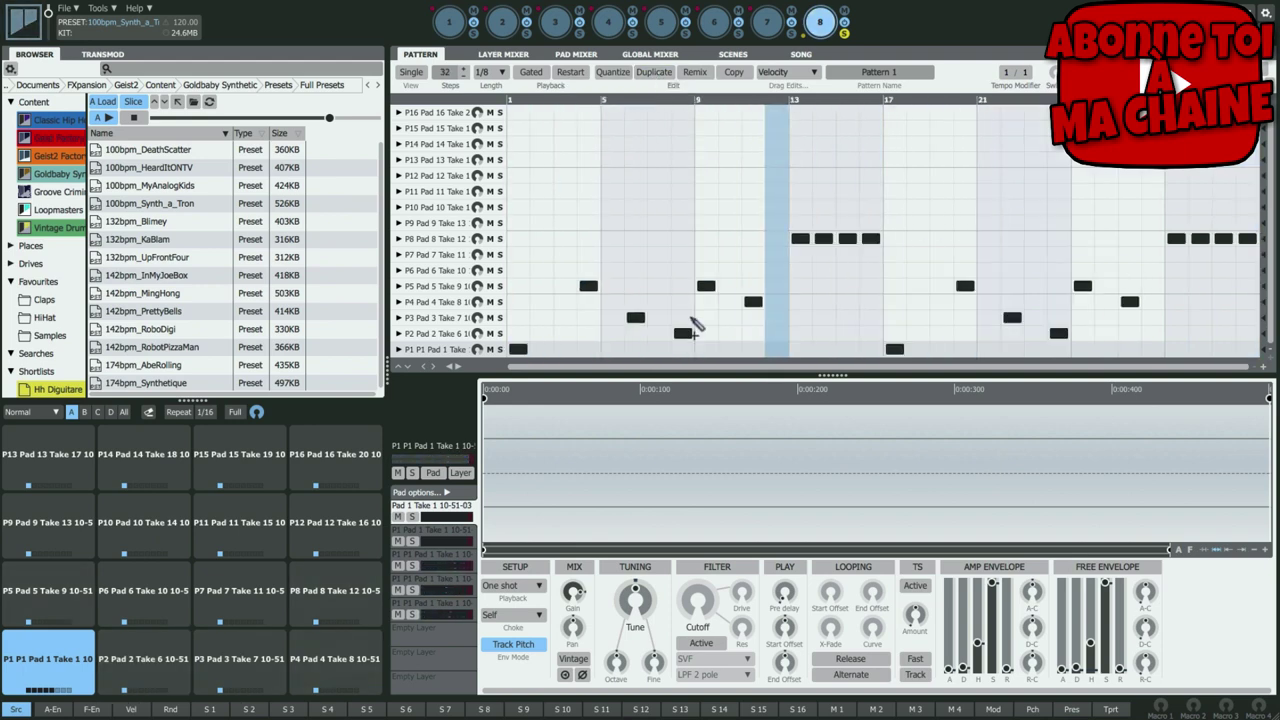
pyautogui.click(945, 318)
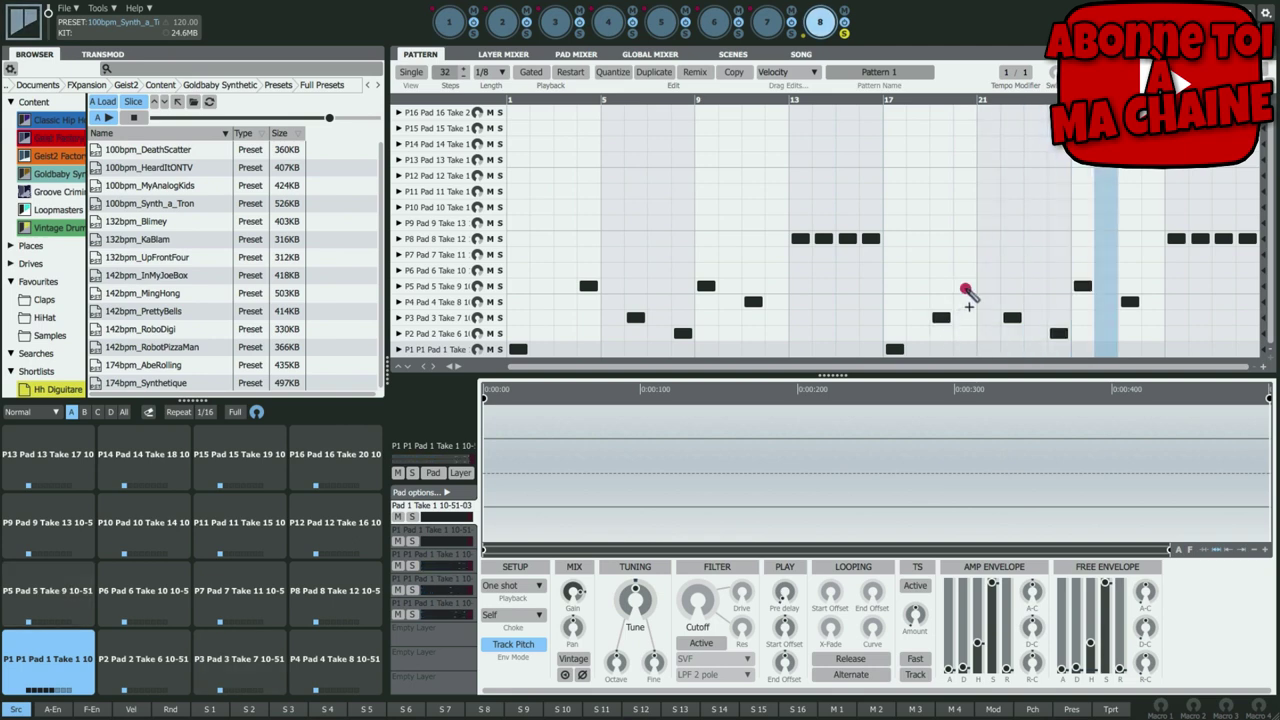
pyautogui.click(965, 287)
pyautogui.click(1011, 271)
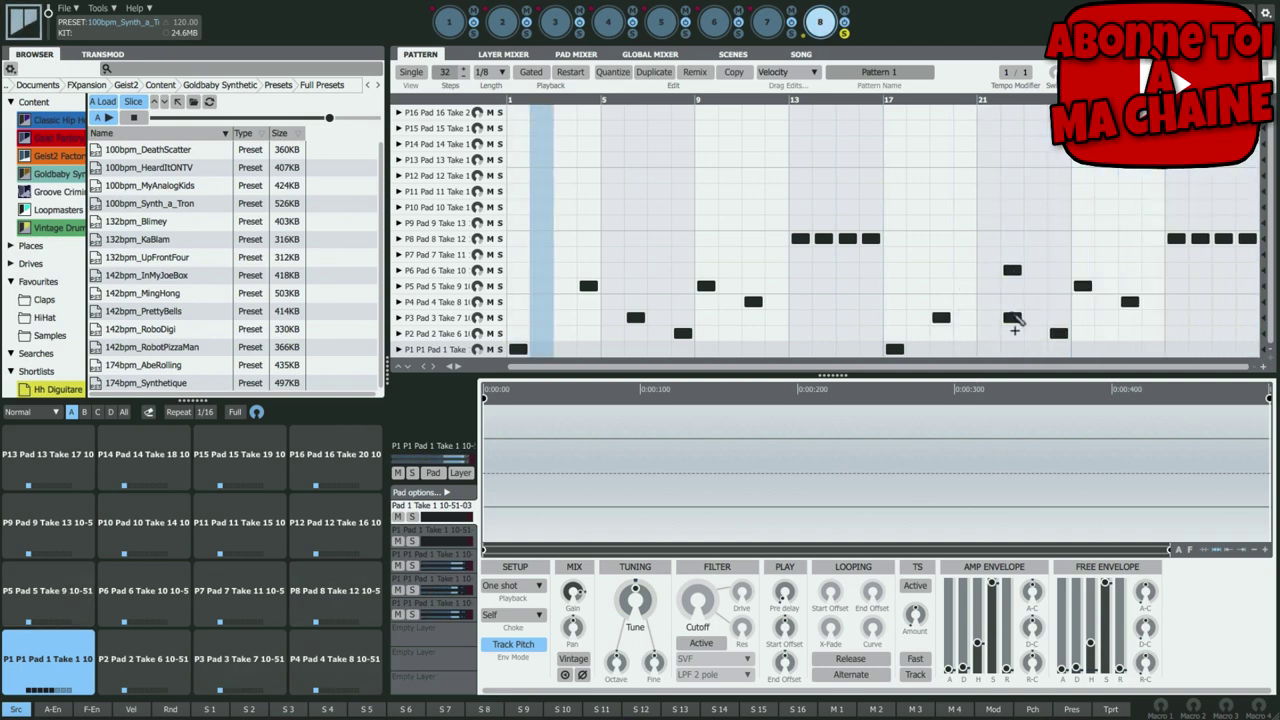
pyautogui.click(1012, 318)
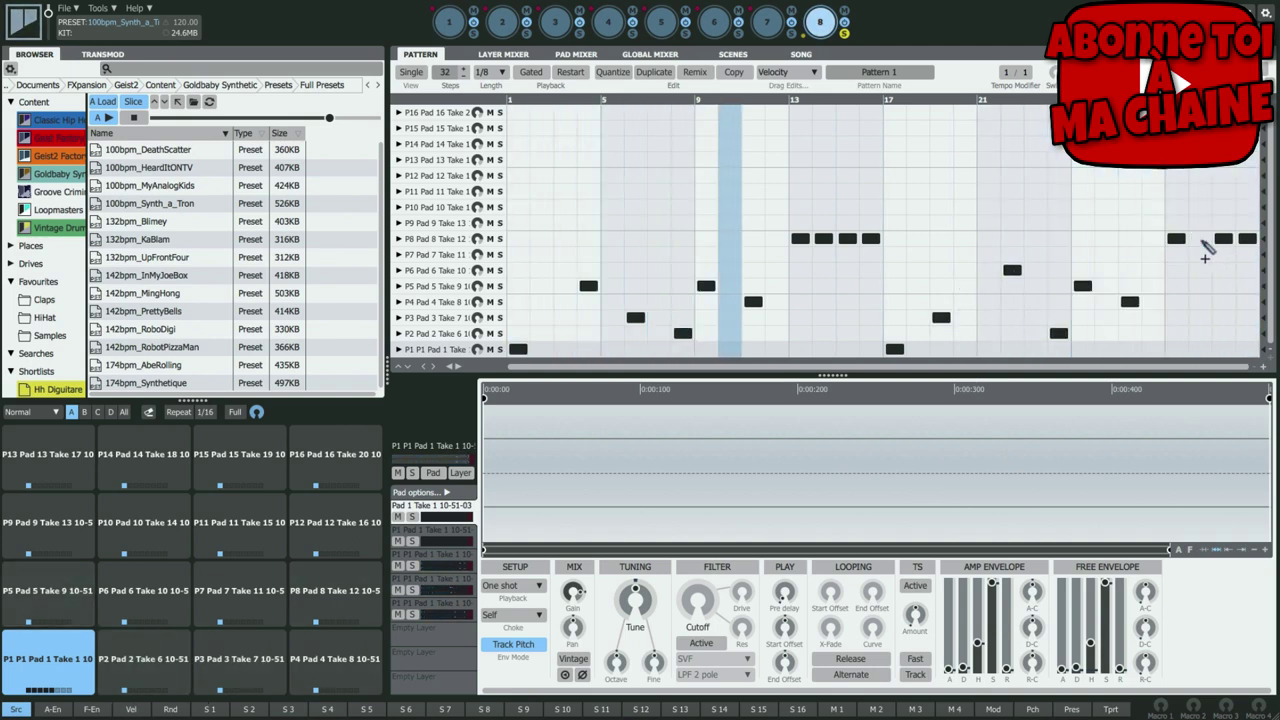
# - Remove the P8 hits at steps 30 and 31, and add a P6 hit at step 28
pyautogui.click(1200, 240)
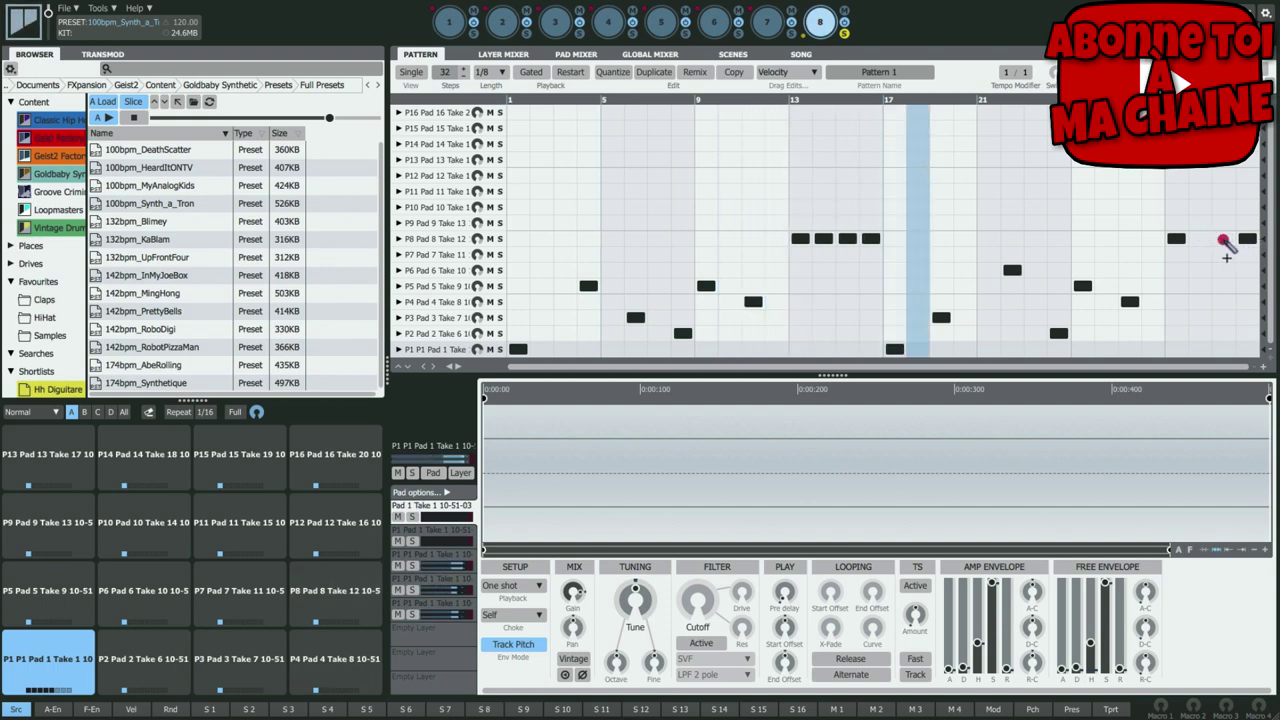
pyautogui.click(1223, 239)
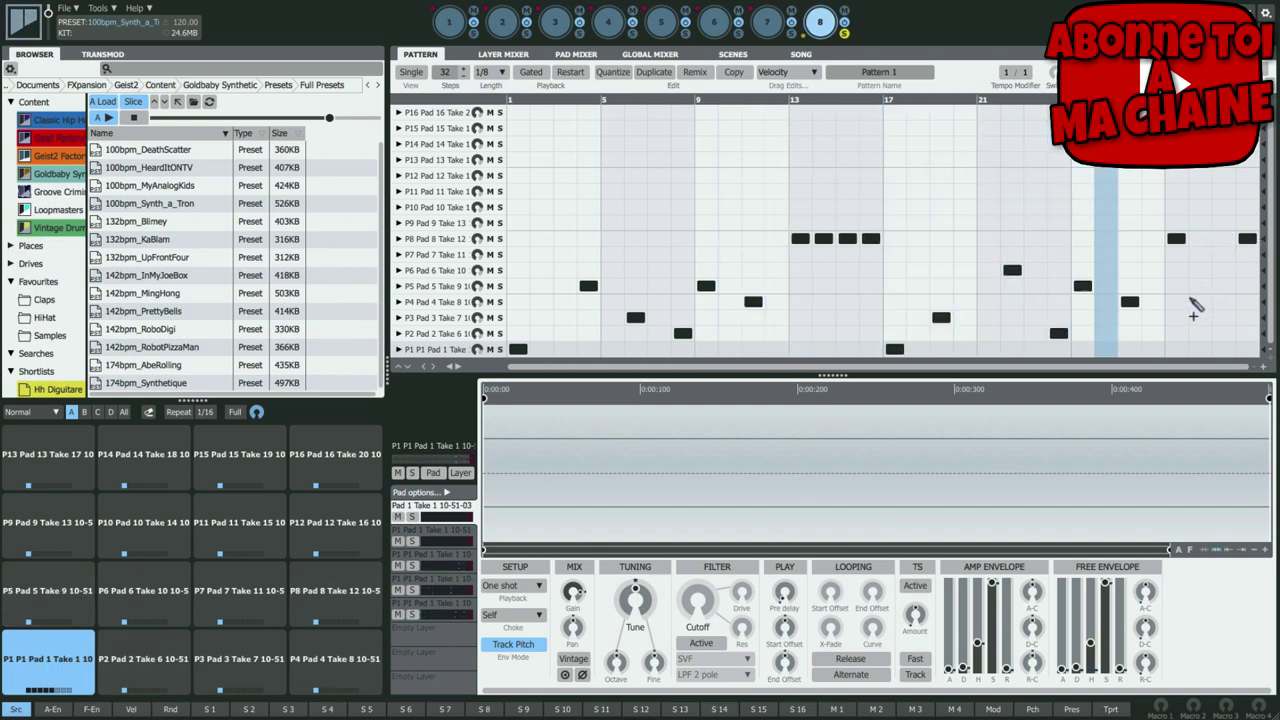
pyautogui.click(1153, 270)
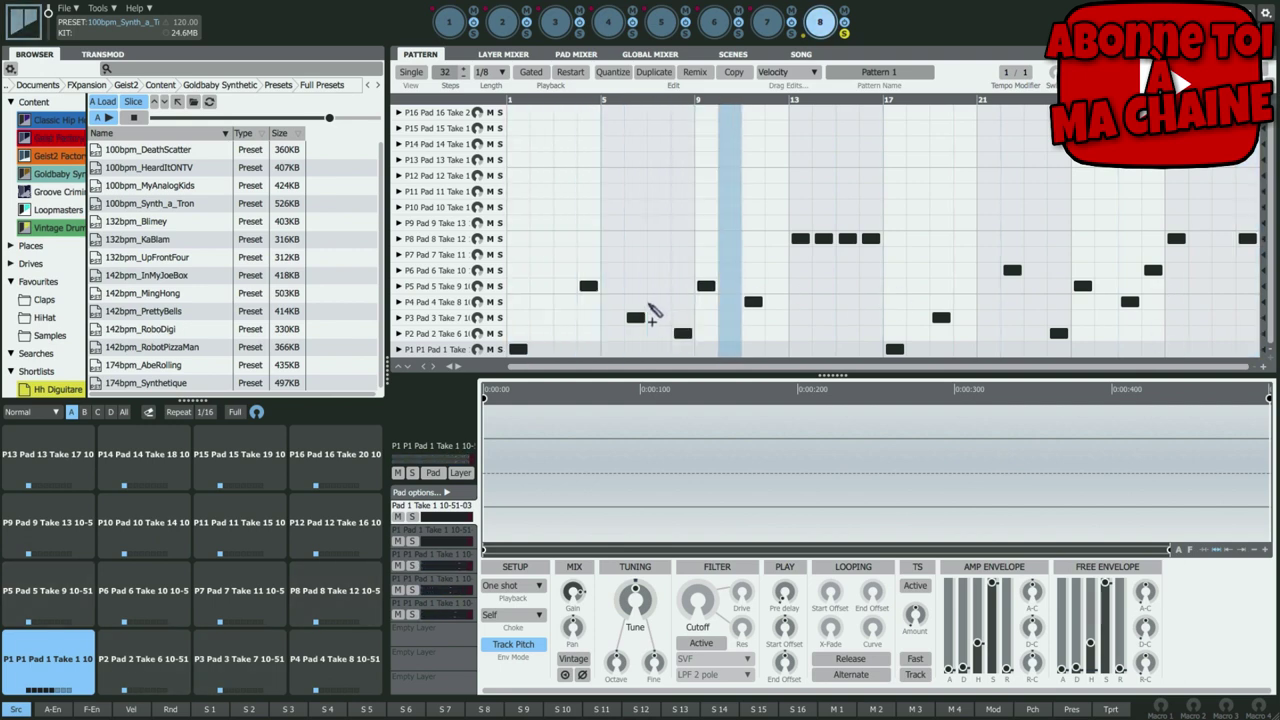
# - Add P2 hits at steps 3 and 18 and P11 hits at steps 20 and 26
pyautogui.click(566, 334)
pyautogui.click(965, 191)
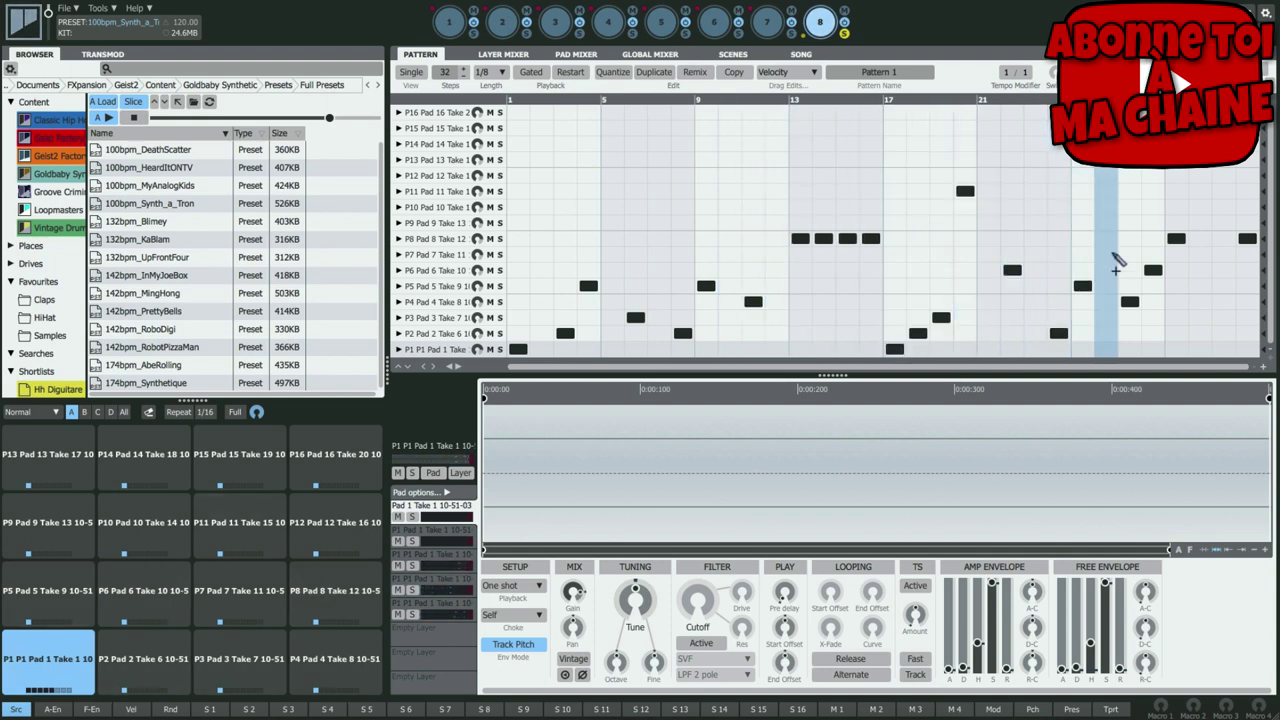
pyautogui.click(1108, 191)
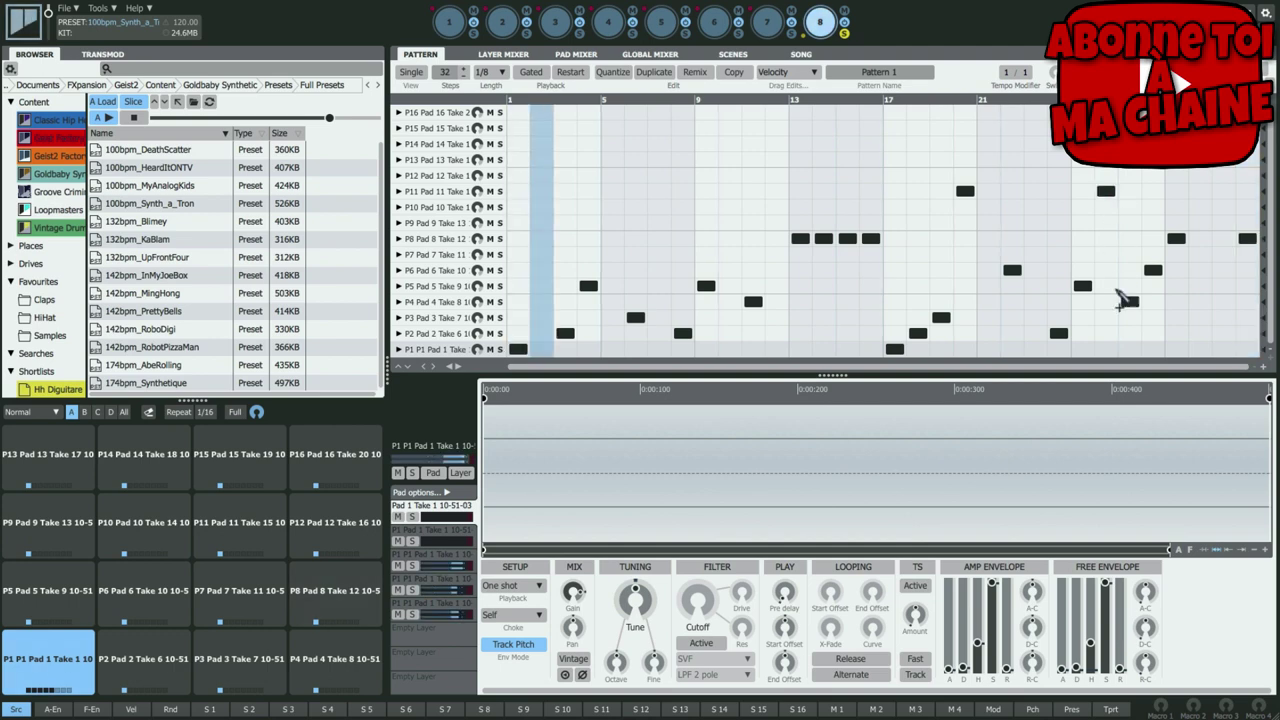
# - Add P8 hits at steps 30 and 31 again, and replace the P8 hit at step 29 with a P5 hit
pyautogui.click(1223, 238)
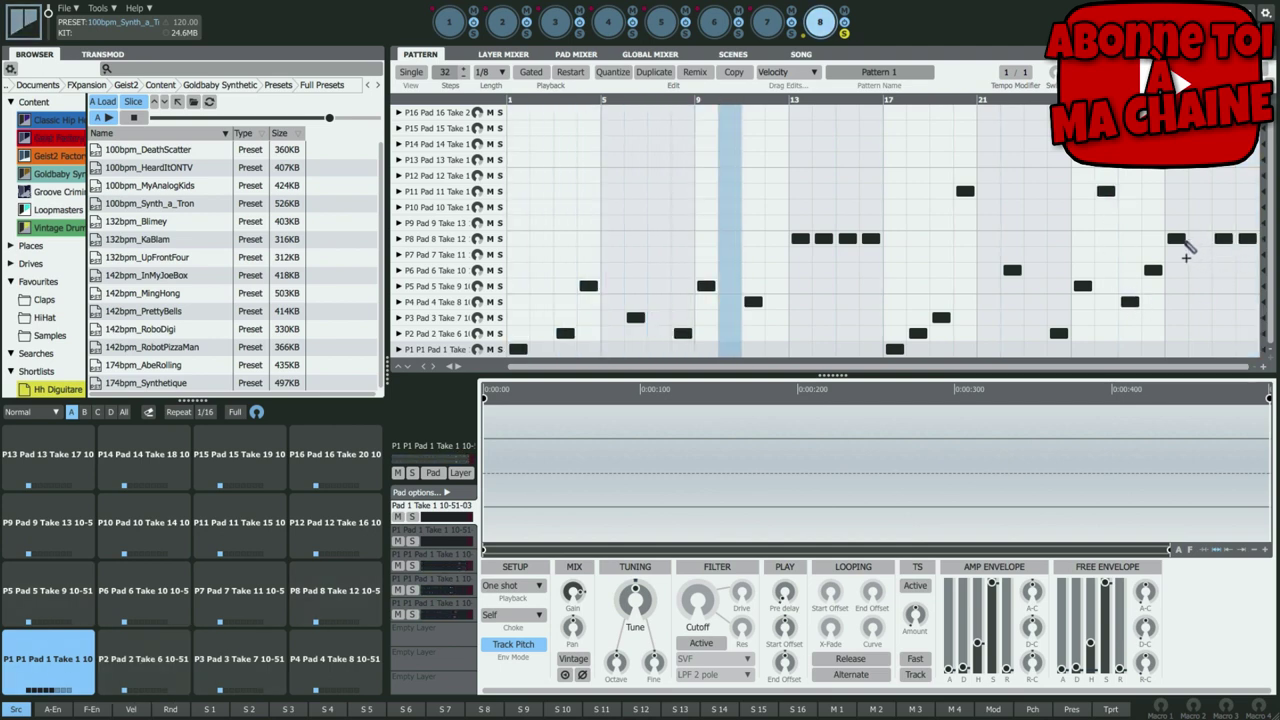
pyautogui.click(1200, 238)
pyautogui.click(1178, 239)
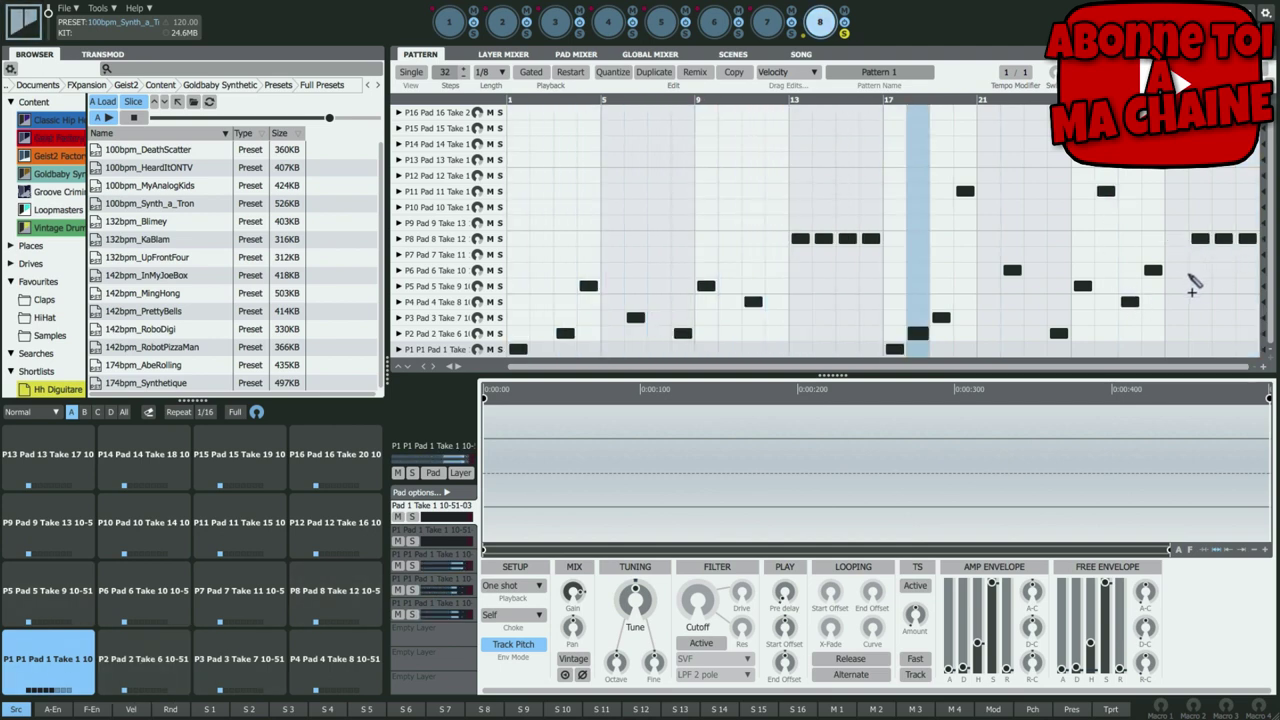
pyautogui.click(1177, 286)
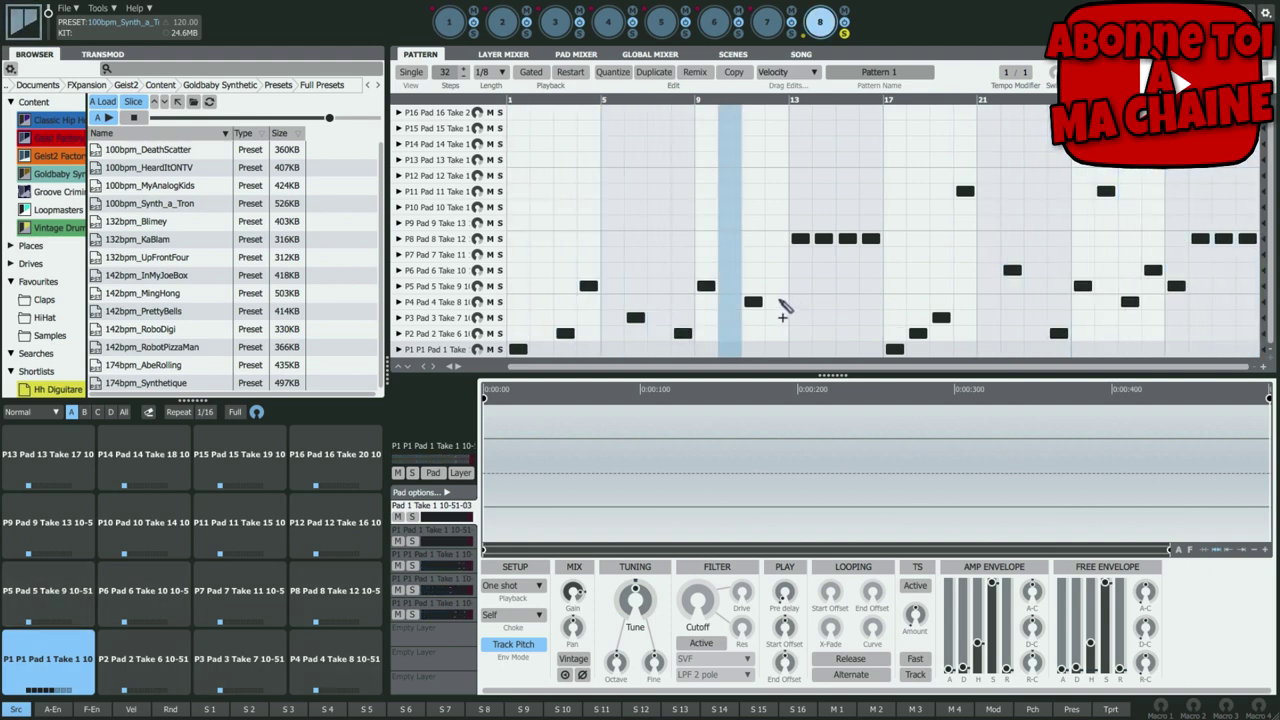
# - Add hits at P5 step 12 and P12 step 2, and move the step 20 hit from P11 to P13
pyautogui.click(777, 286)
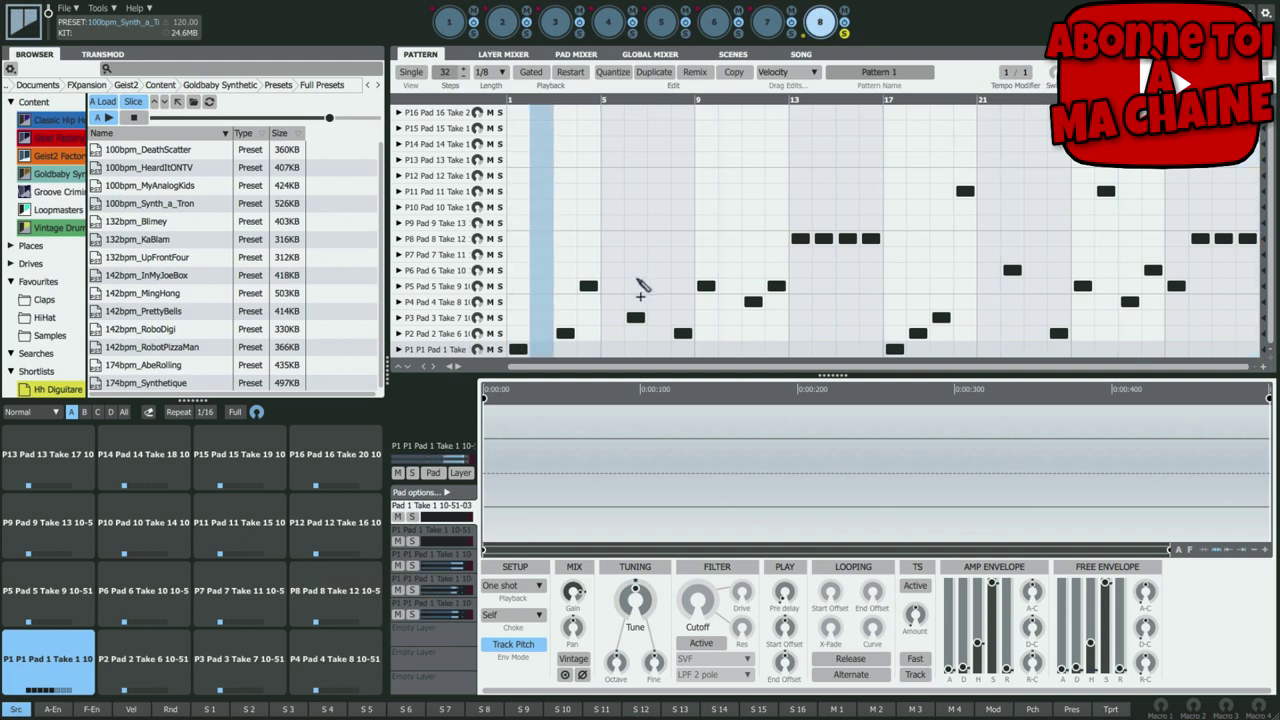
pyautogui.click(541, 176)
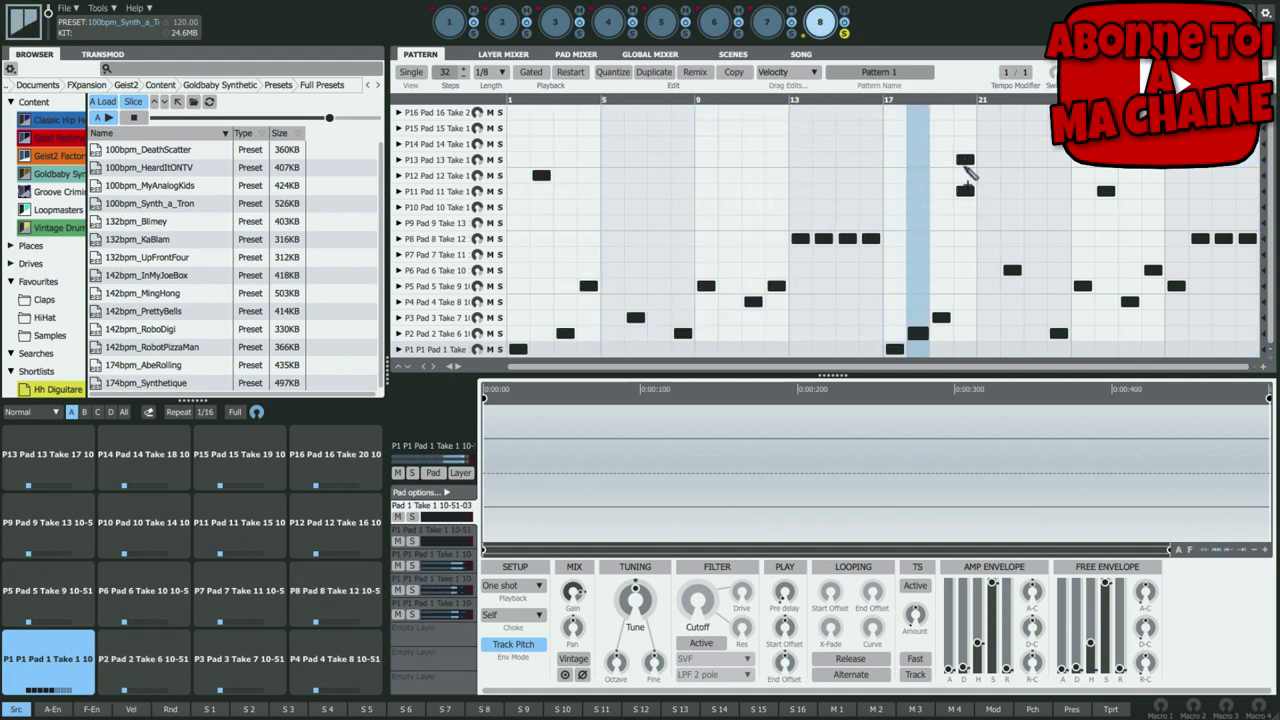
pyautogui.moveTo(965, 190); pyautogui.dragTo(965, 159)
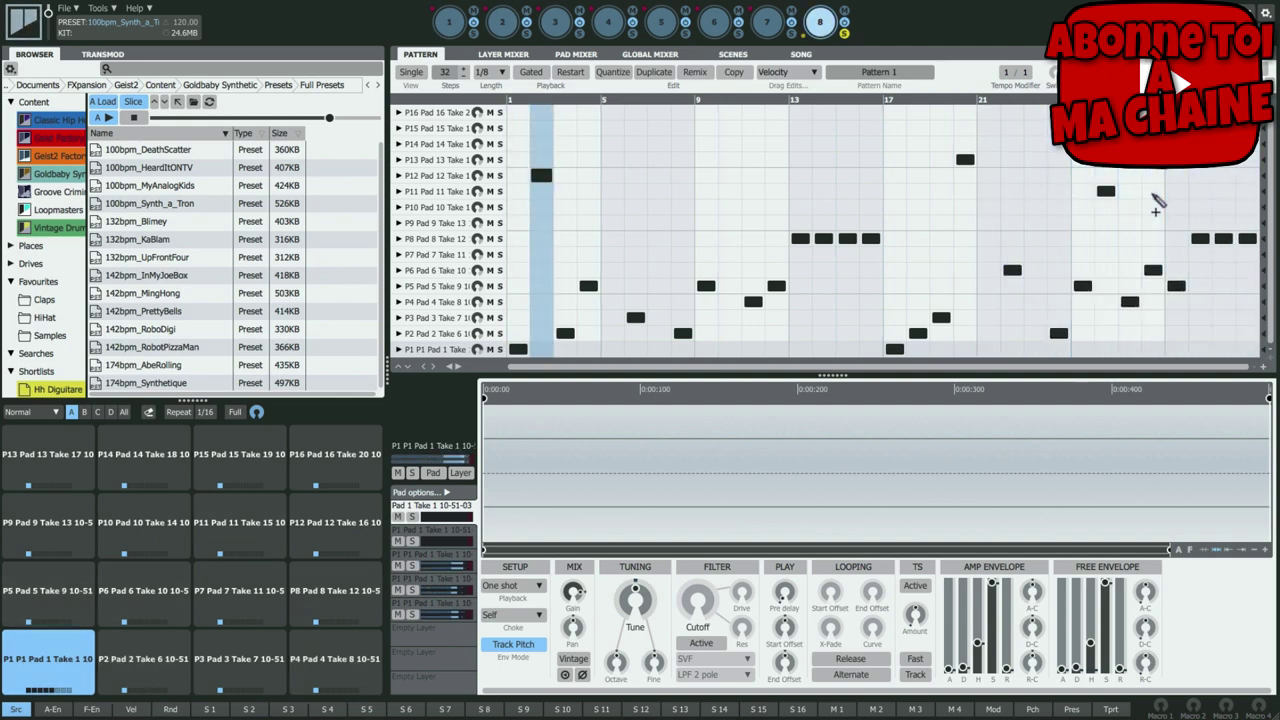
# - Replace P2's step 3 hit with P15, add a P5 hit at step 5, and replace P8's step 16 hit with P16
pyautogui.click(566, 128)
pyautogui.click(568, 334)
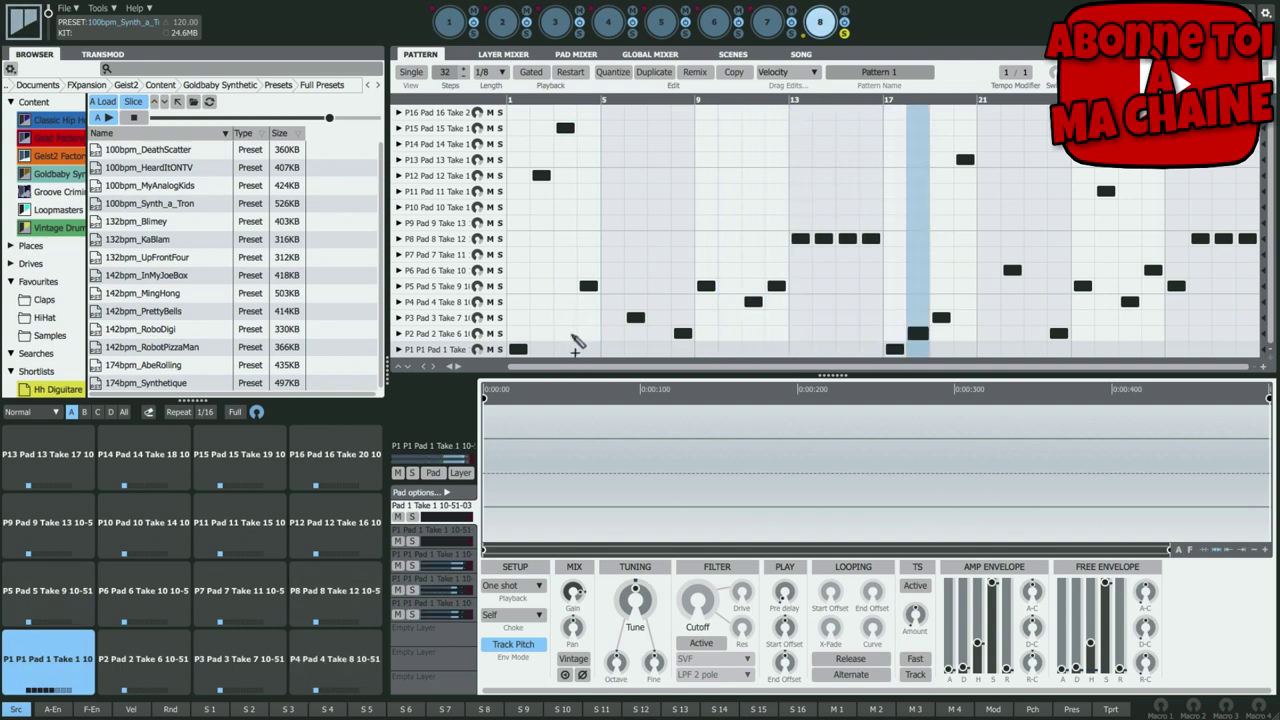
pyautogui.click(612, 286)
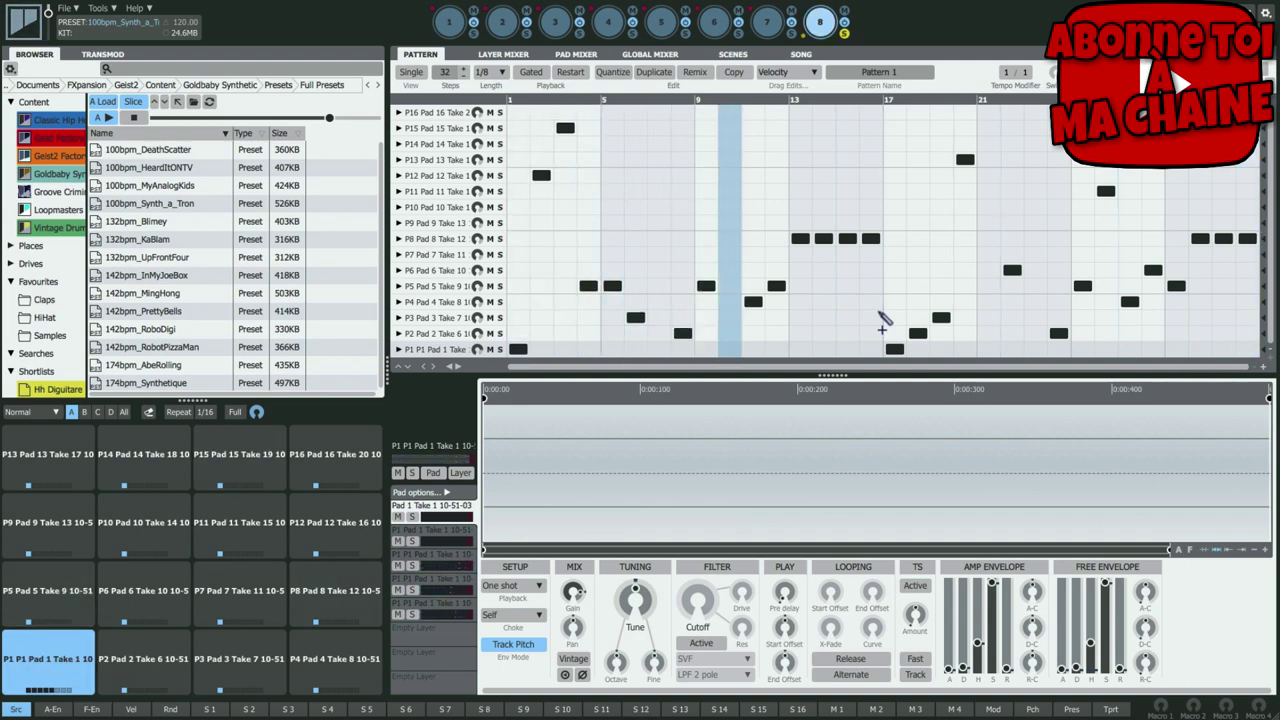
pyautogui.click(878, 240)
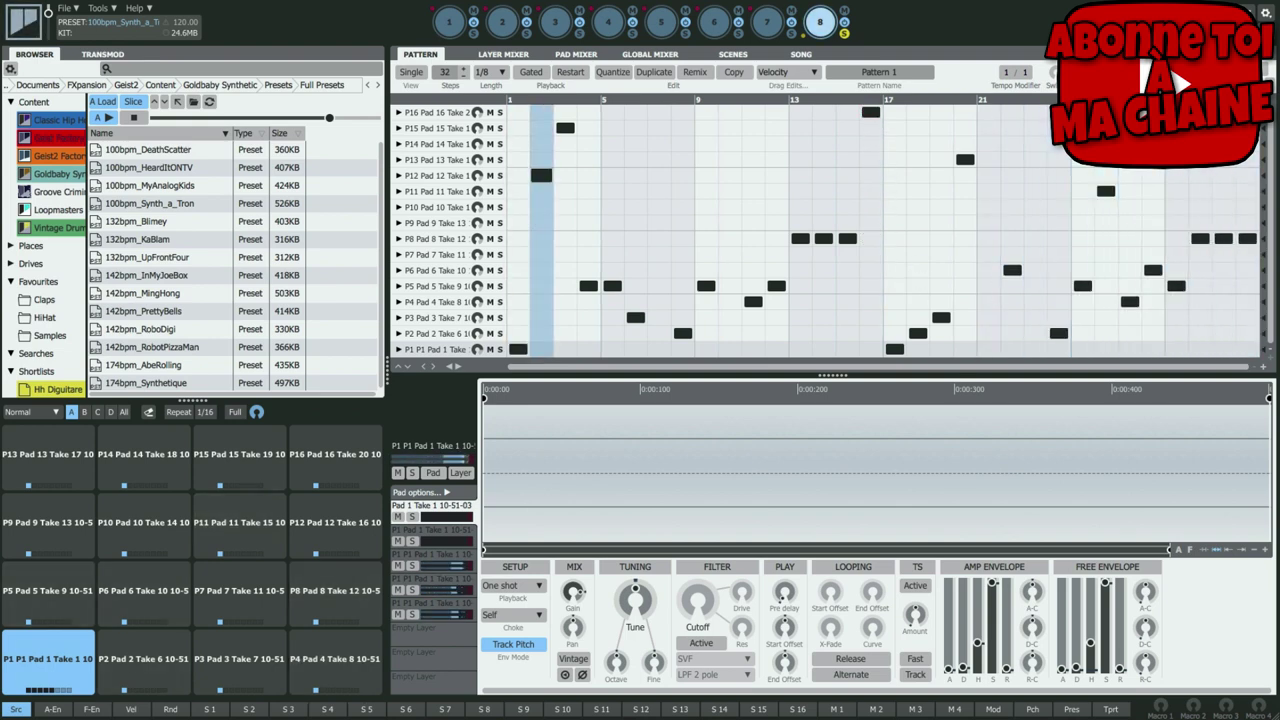
# - Remove the P5 hit at step 29, replace P5's step 9 hit with P16, and replace P15's step 3 hit with P1
pyautogui.click(1178, 287)
pyautogui.click(707, 113)
pyautogui.click(707, 286)
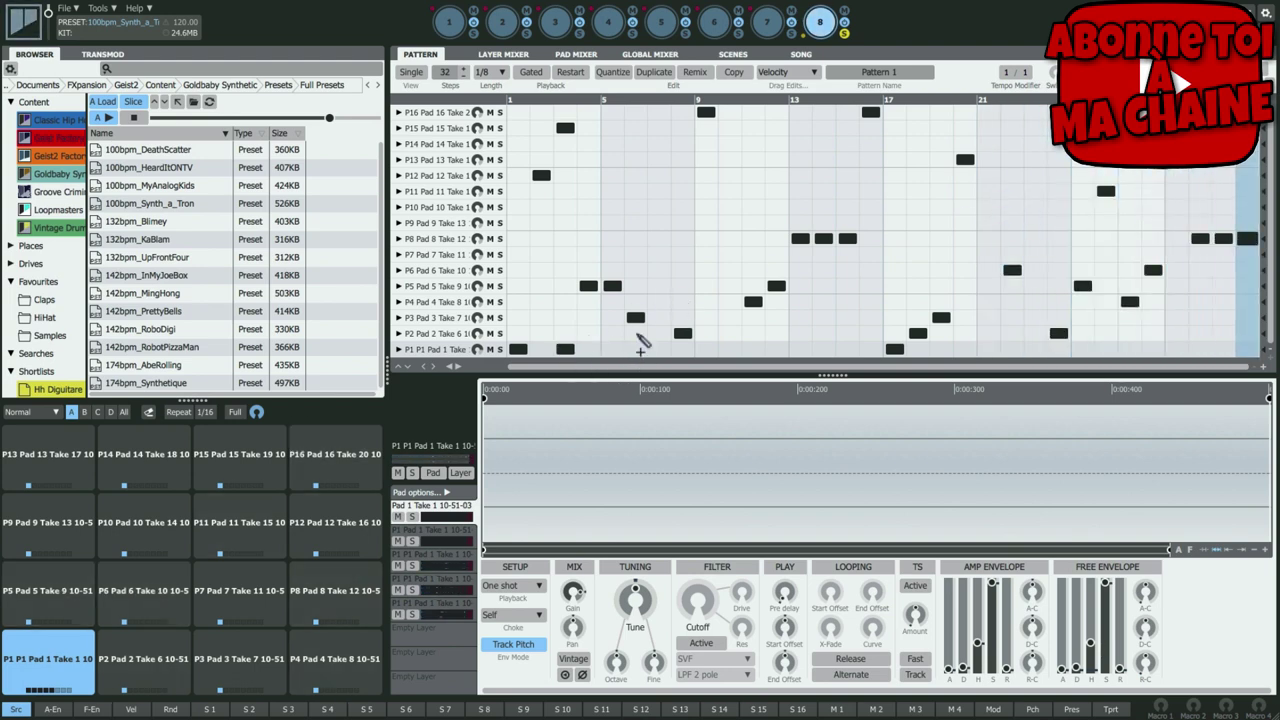
pyautogui.click(566, 129)
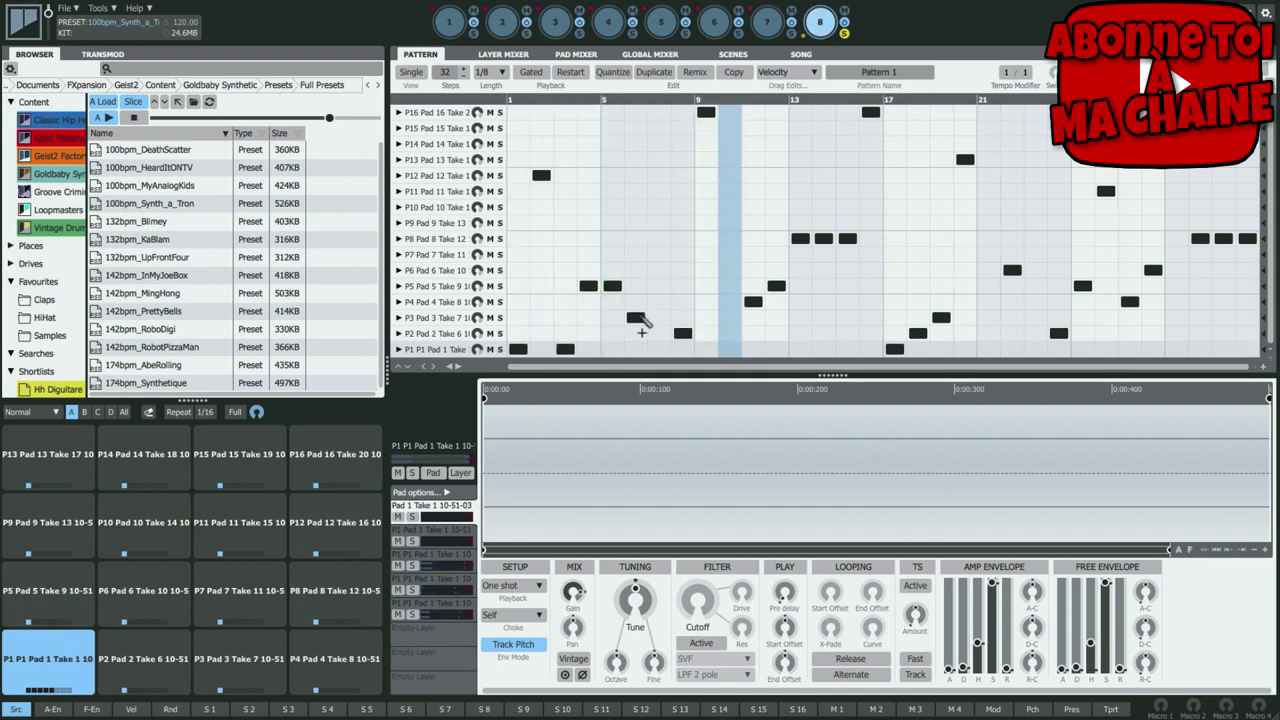
# - Move the hits at P2 step 8 and P13 step 20 to P12, and remove the P8 hit at step 13
pyautogui.click(688, 178)
pyautogui.click(686, 335)
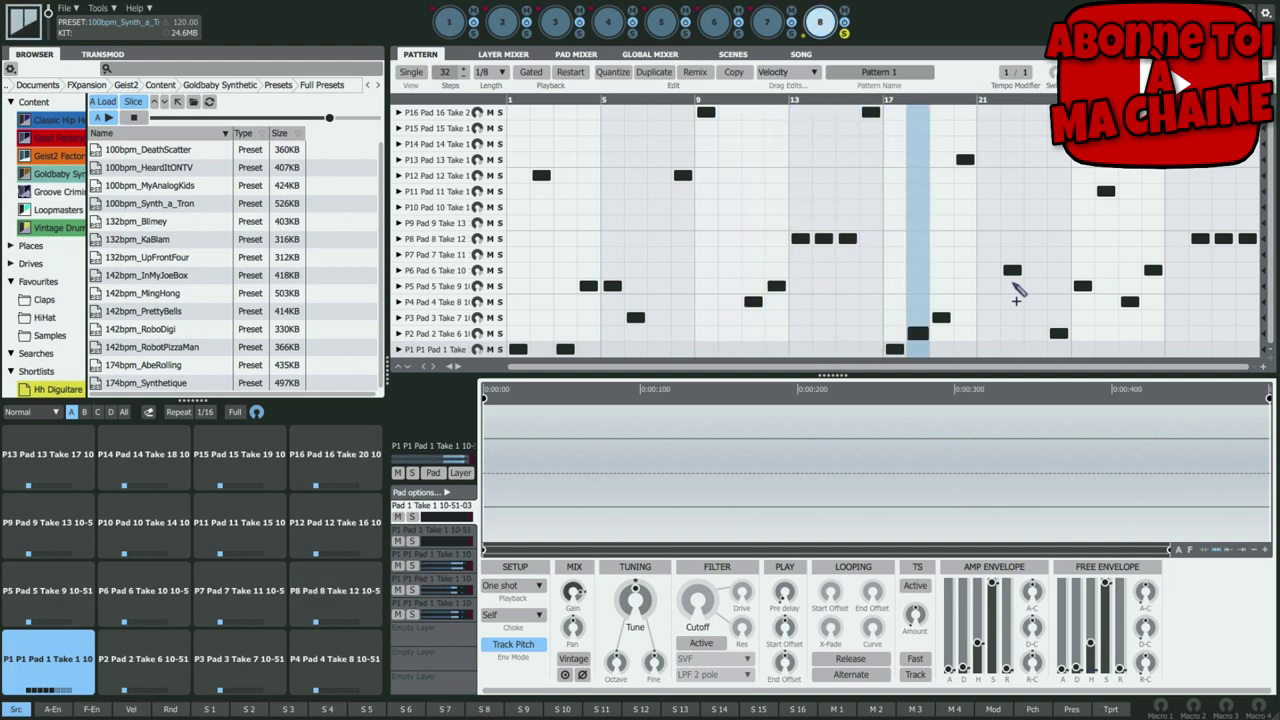
pyautogui.click(802, 240)
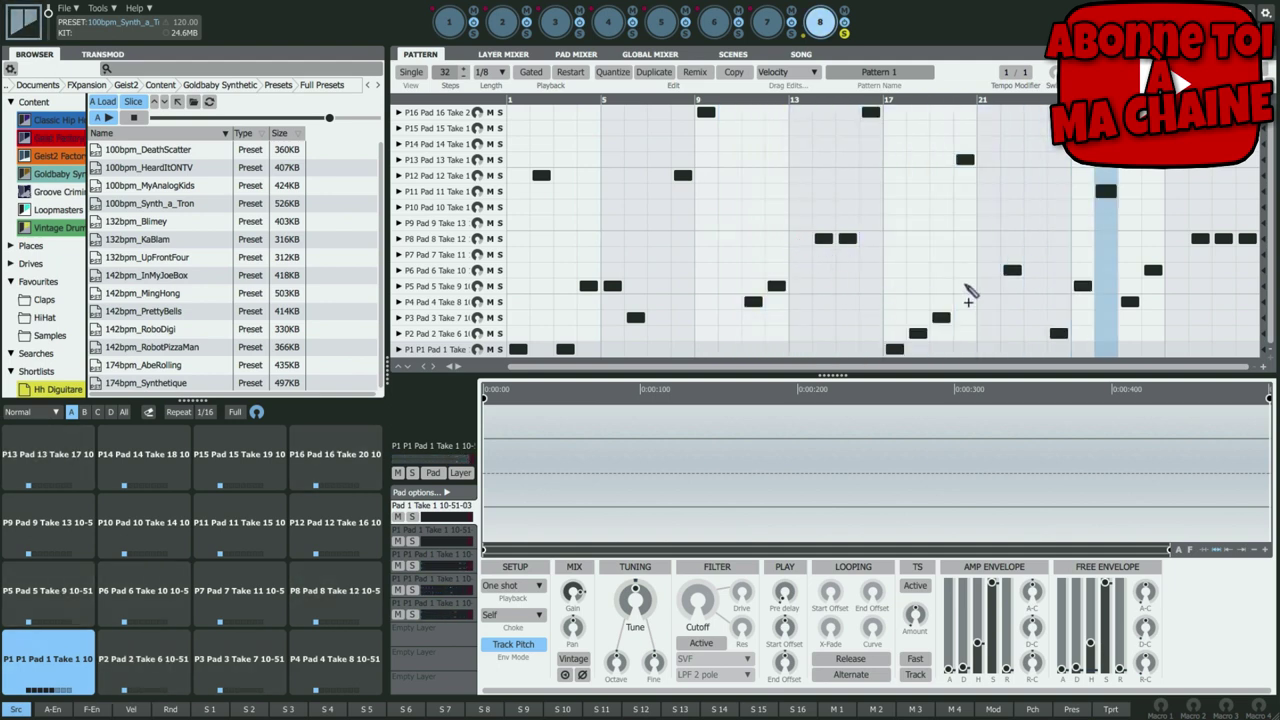
pyautogui.click(966, 176)
pyautogui.click(966, 160)
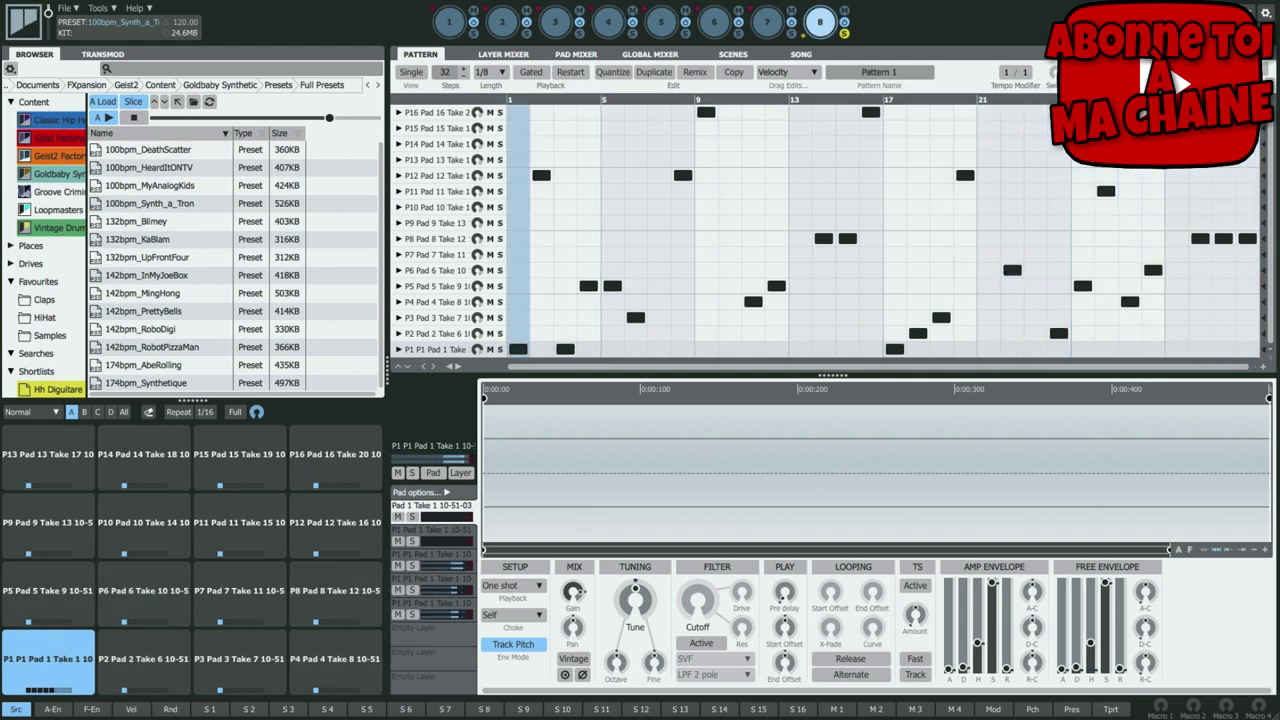
# - Toggle Pattern Power for engine 8, and arm the pad sampler with Master as its recording source
pyautogui.rightClick(821, 23)
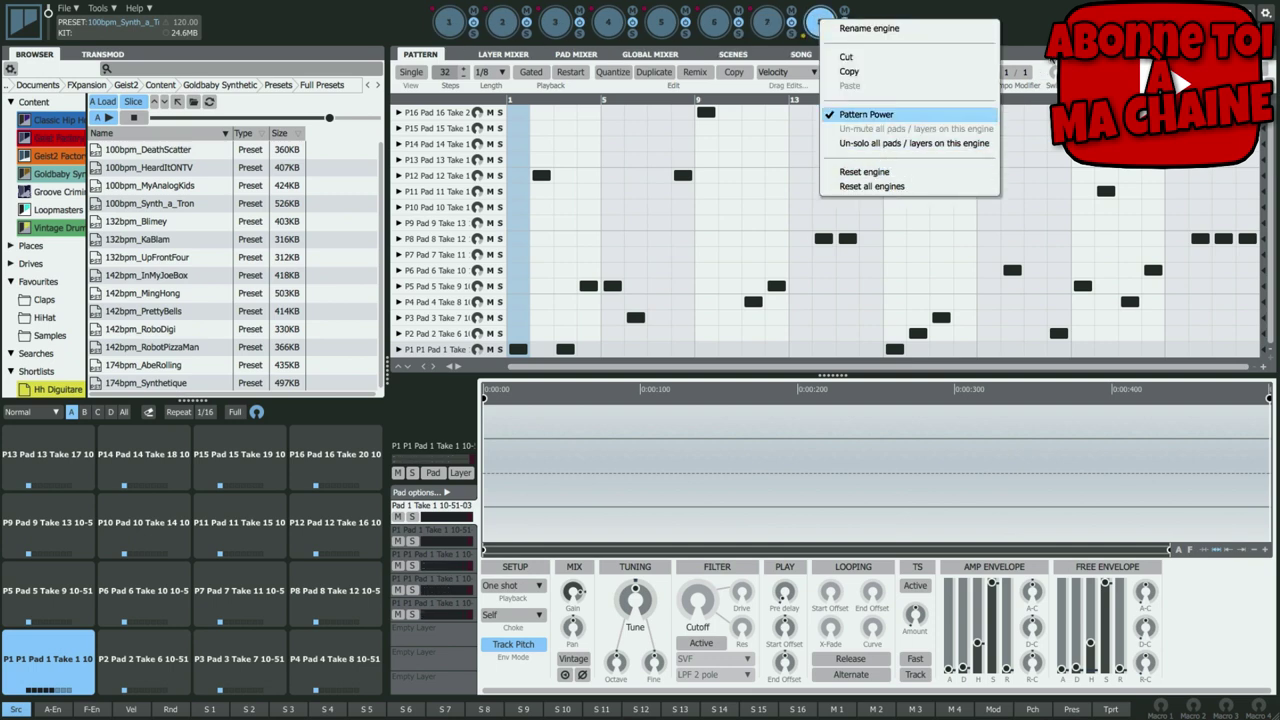
pyautogui.click(866, 114)
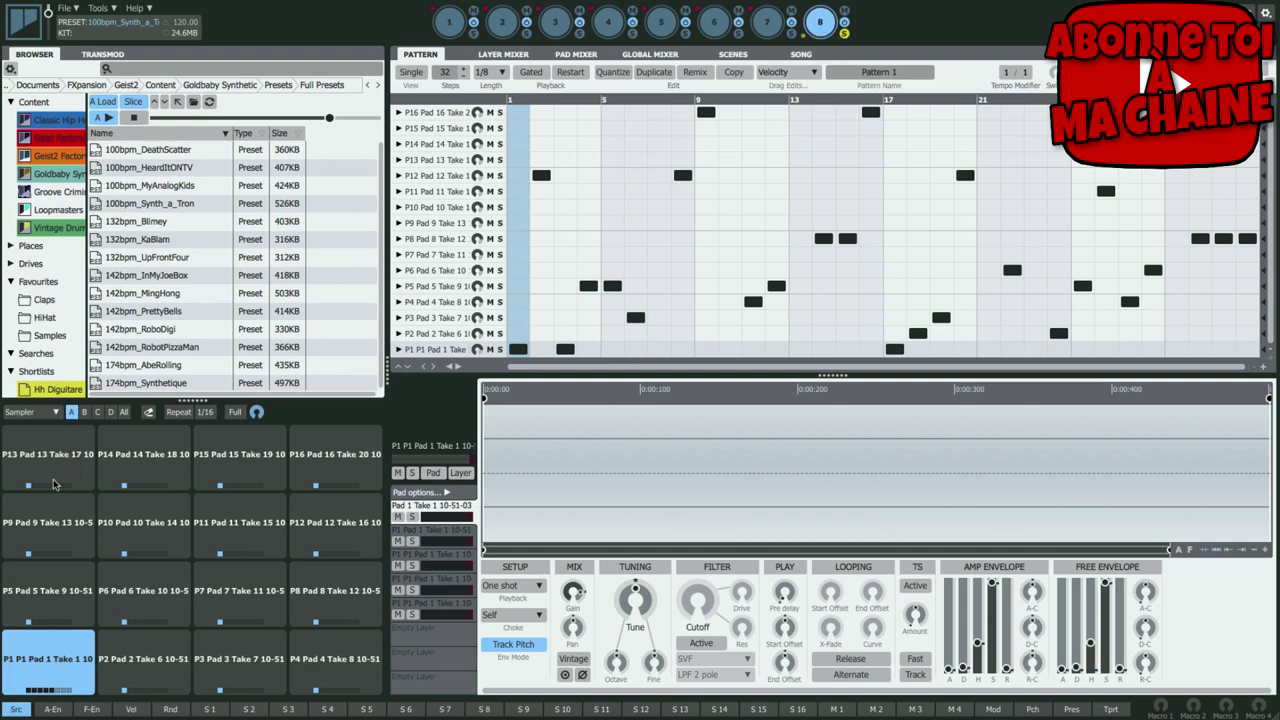
pyautogui.click(141, 431)
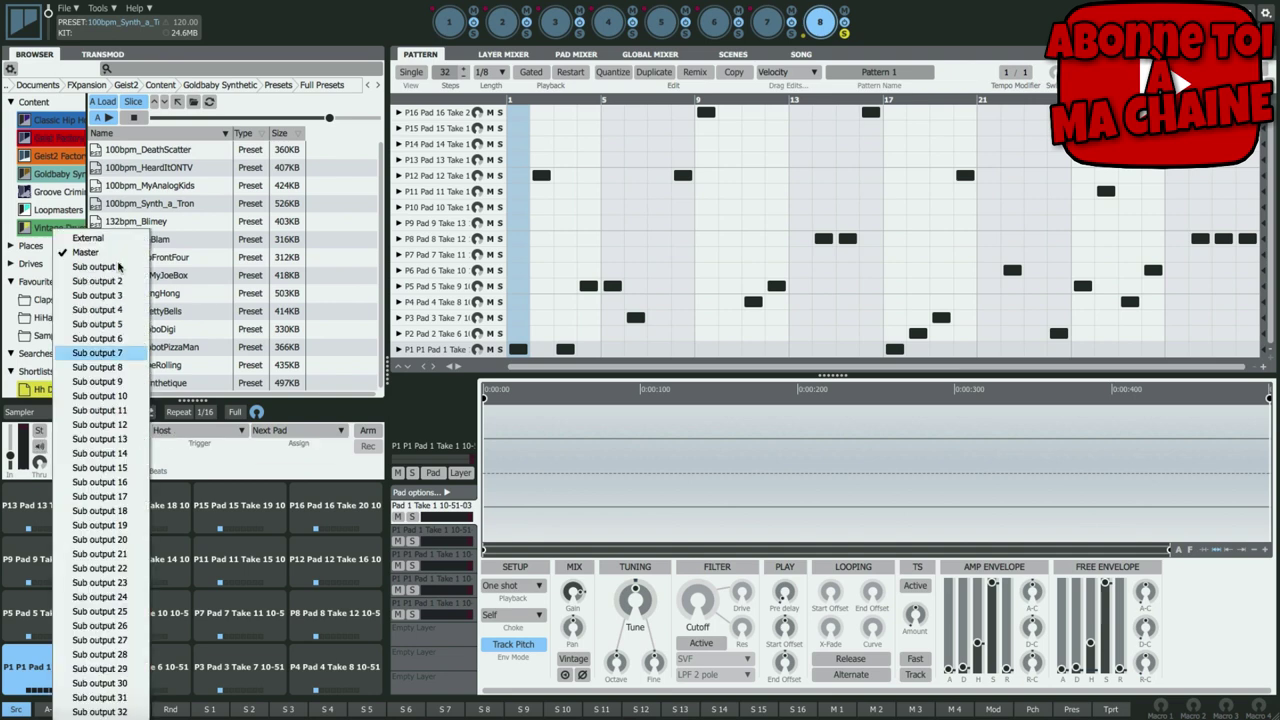
pyautogui.click(106, 253)
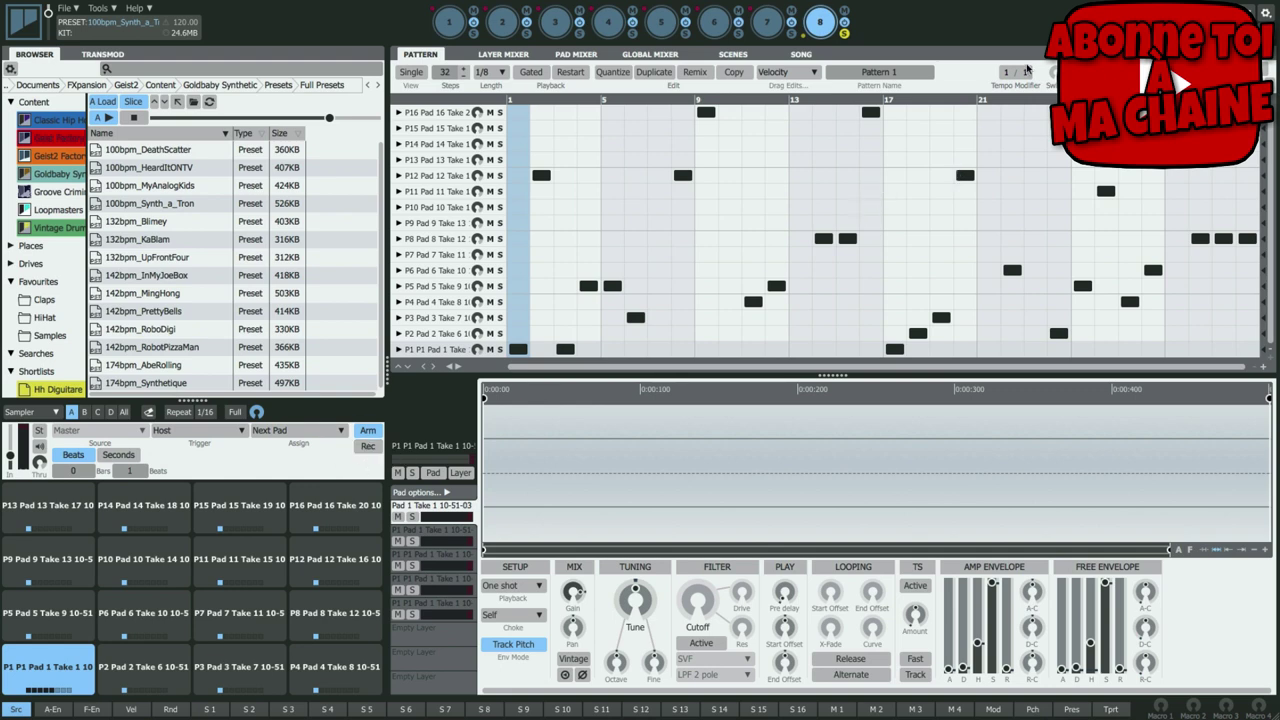
# - Review the patterns and pads of engines 1 to 7, and return to engine 8's sampler
pyautogui.click(455, 28)
pyautogui.click(504, 23)
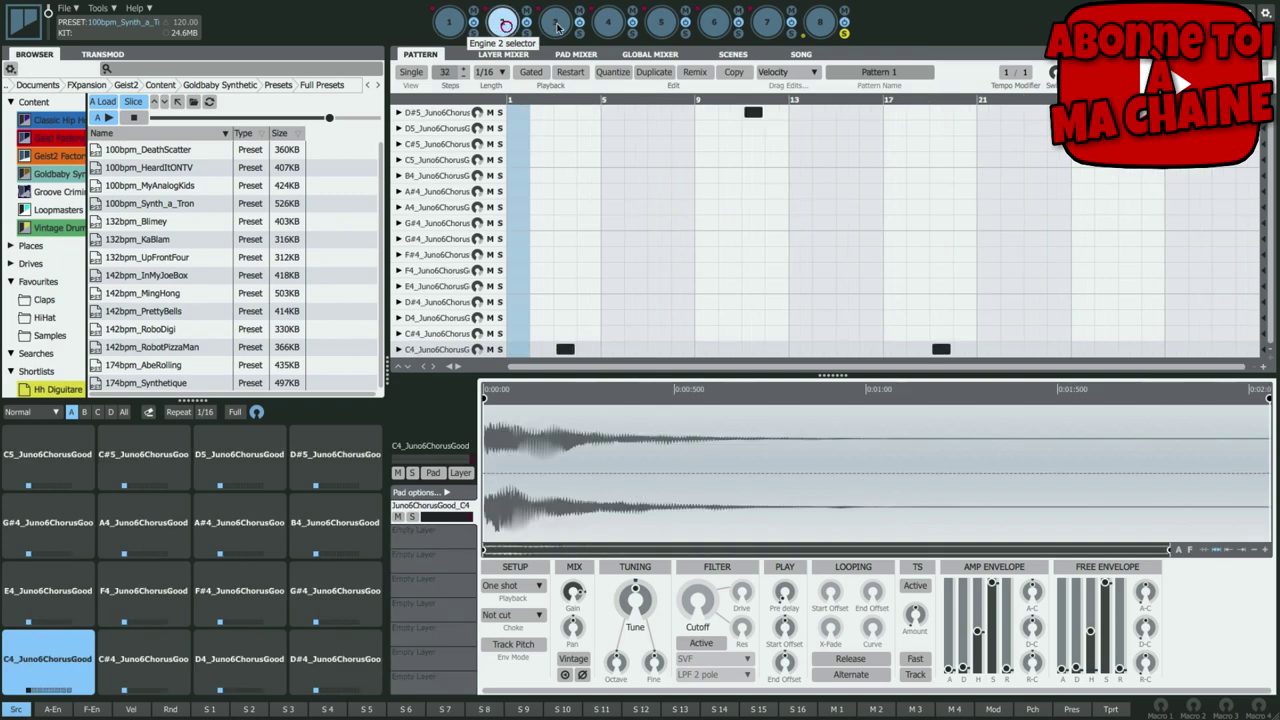
pyautogui.click(555, 22)
pyautogui.click(608, 22)
pyautogui.click(661, 23)
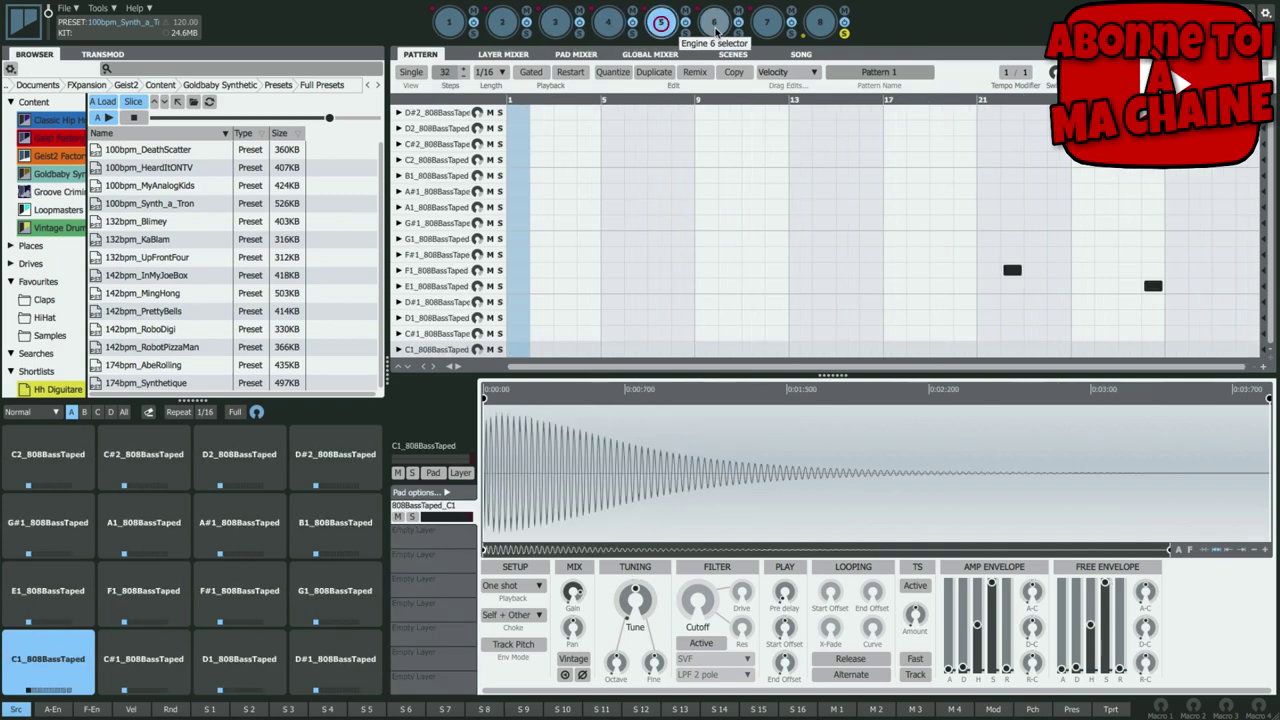
pyautogui.click(714, 23)
pyautogui.click(767, 23)
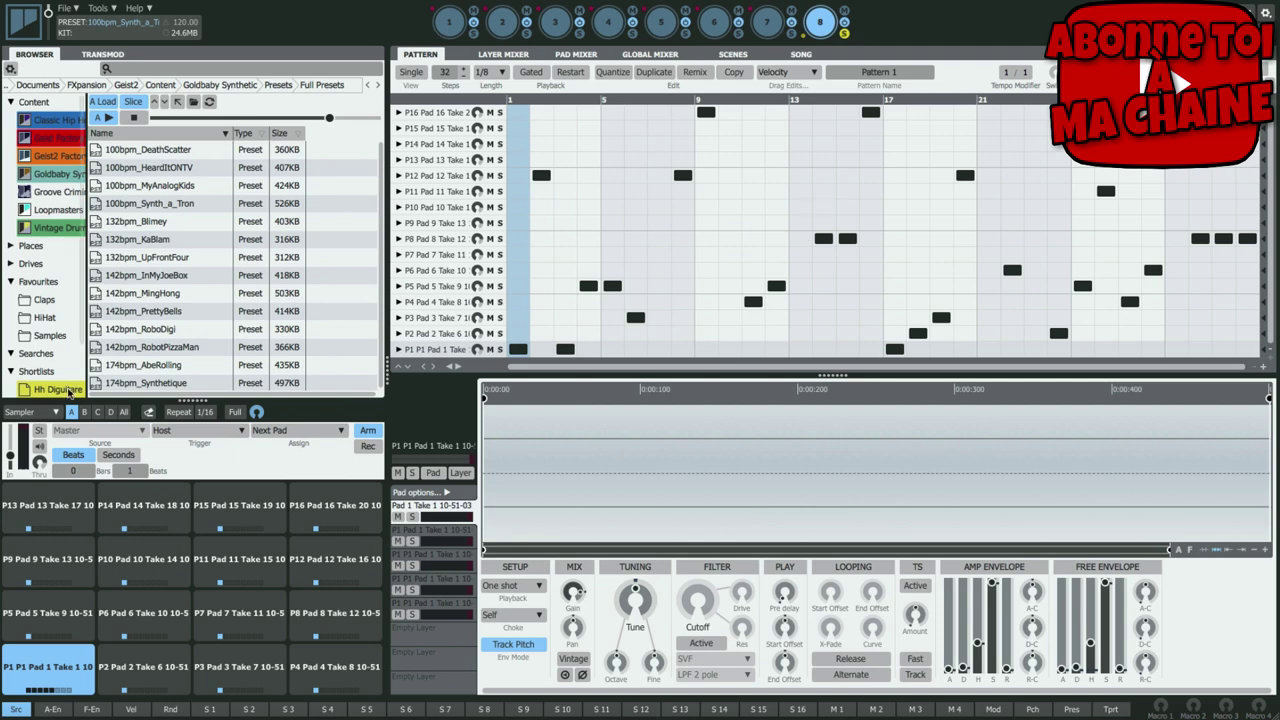
pyautogui.click(54, 430)
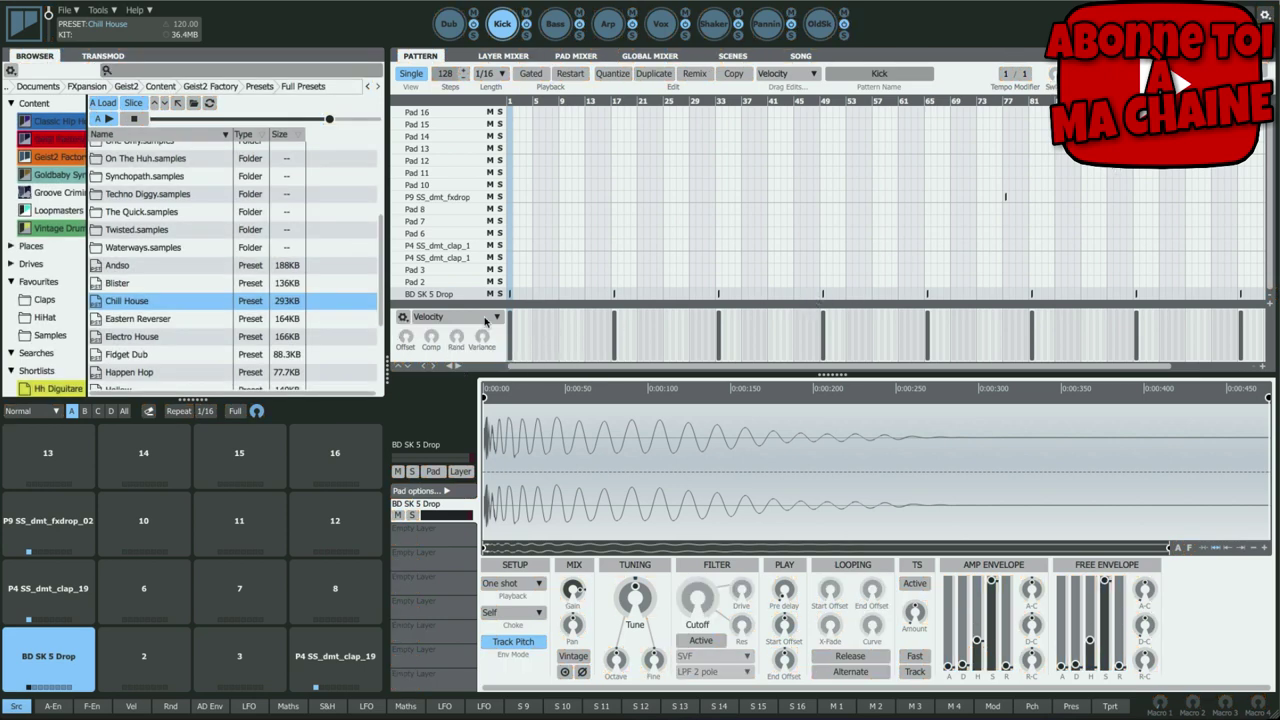
# - Show the Filter Cutoff graph for the Kick pad, activate its filter, and lower the cutoff to about 44 Hz
pyautogui.click(458, 317)
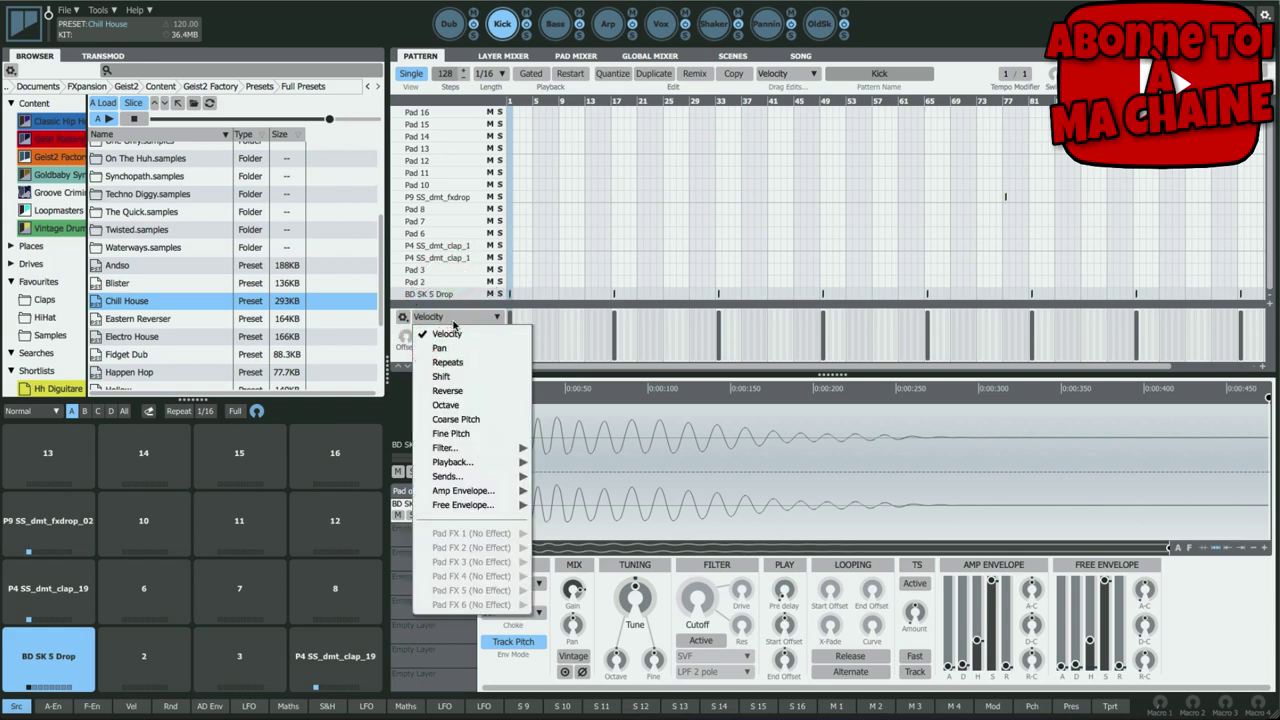
pyautogui.moveTo(481, 448)
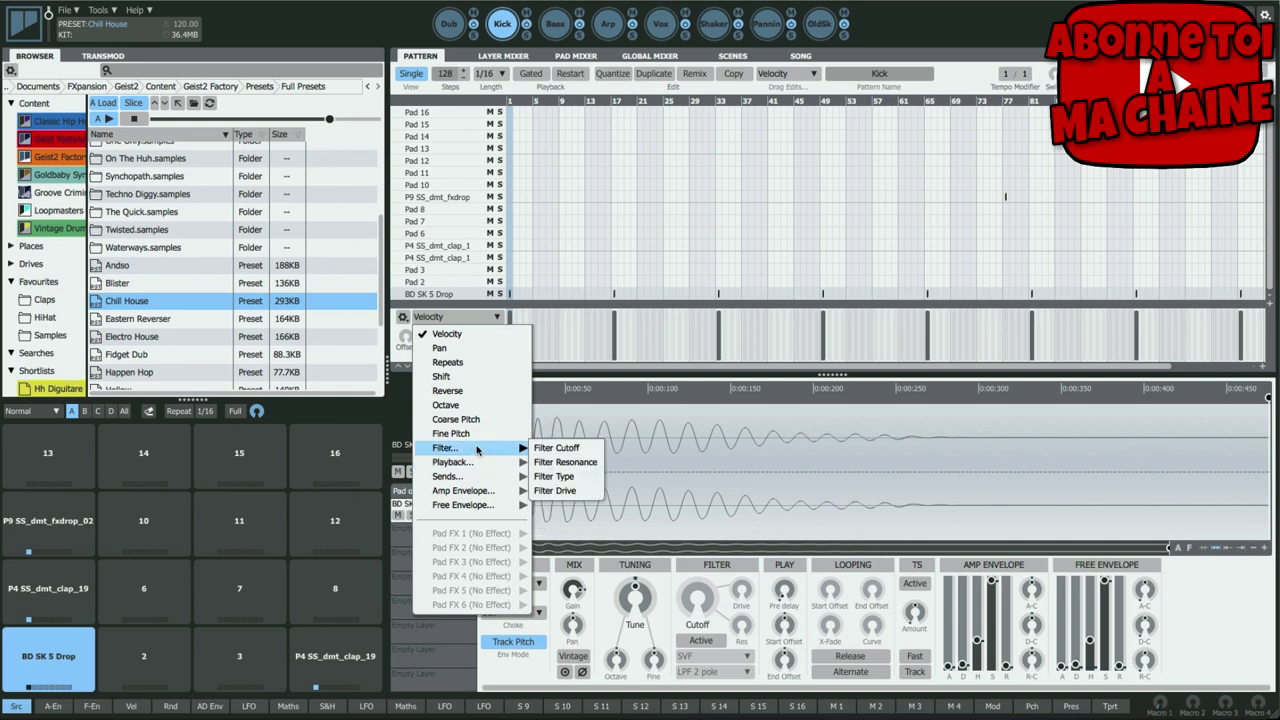
pyautogui.click(563, 447)
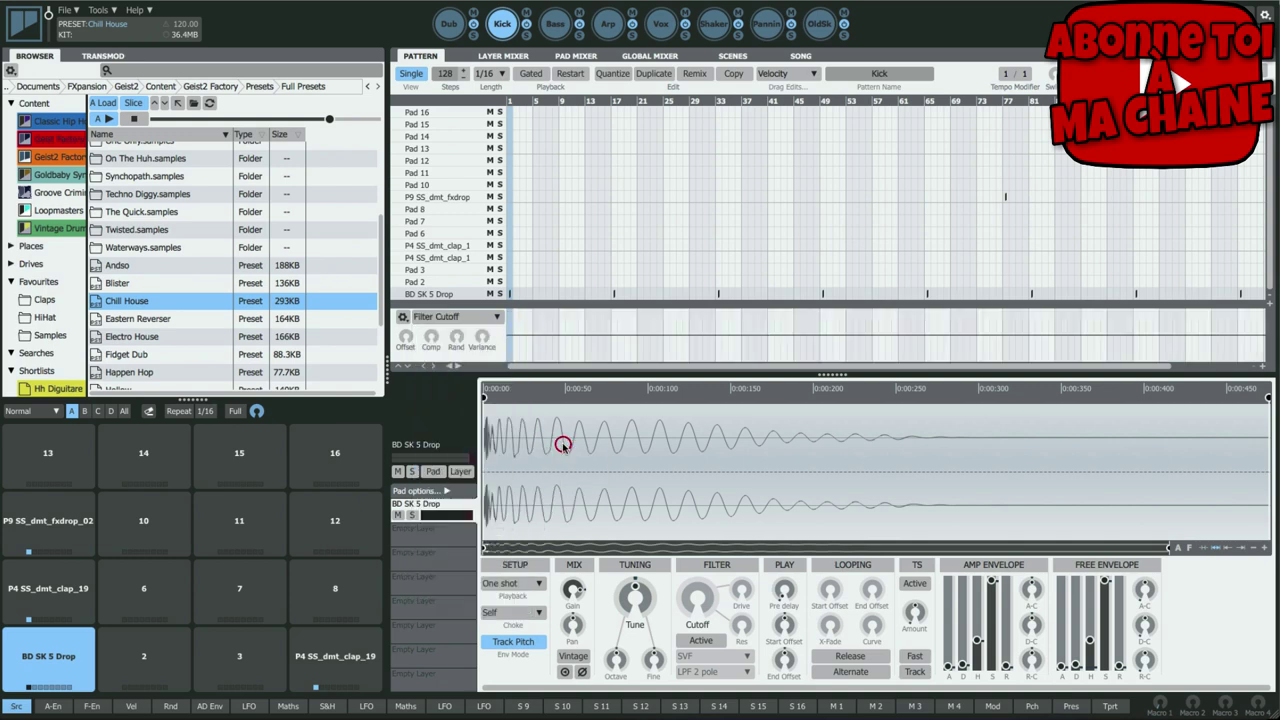
pyautogui.click(702, 640)
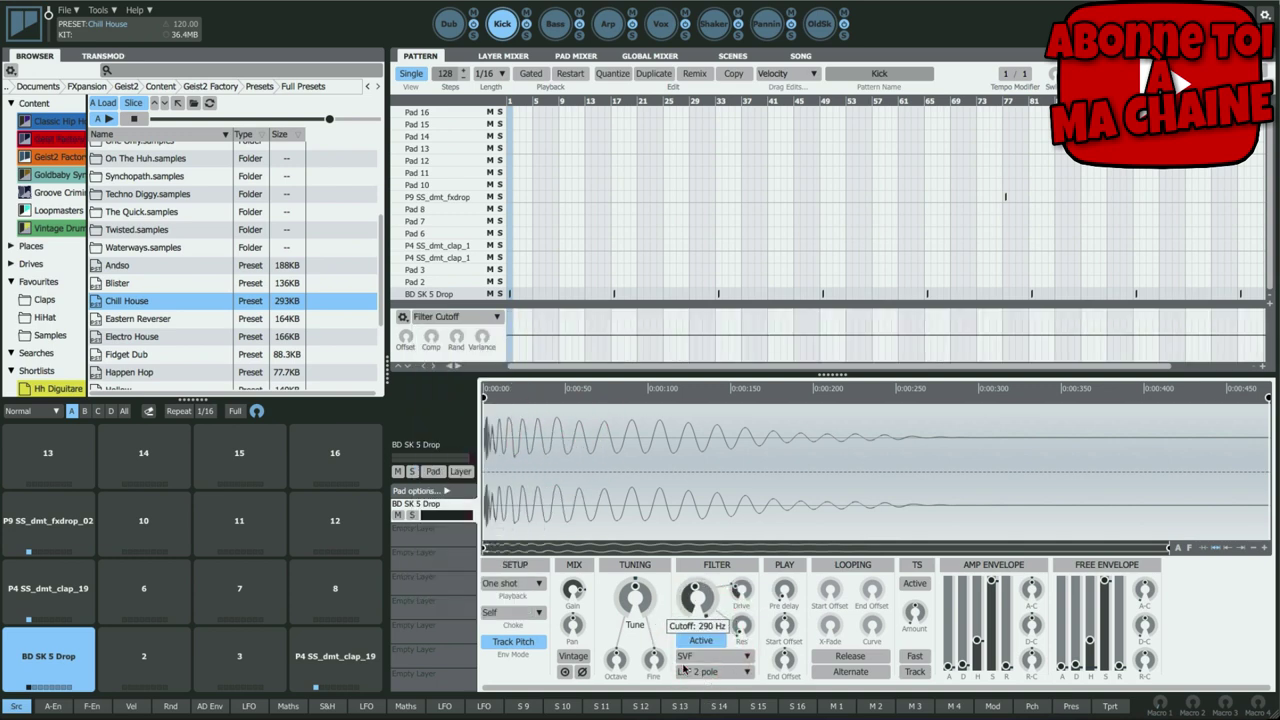
pyautogui.moveTo(697, 625); pyautogui.dragTo(697, 626)
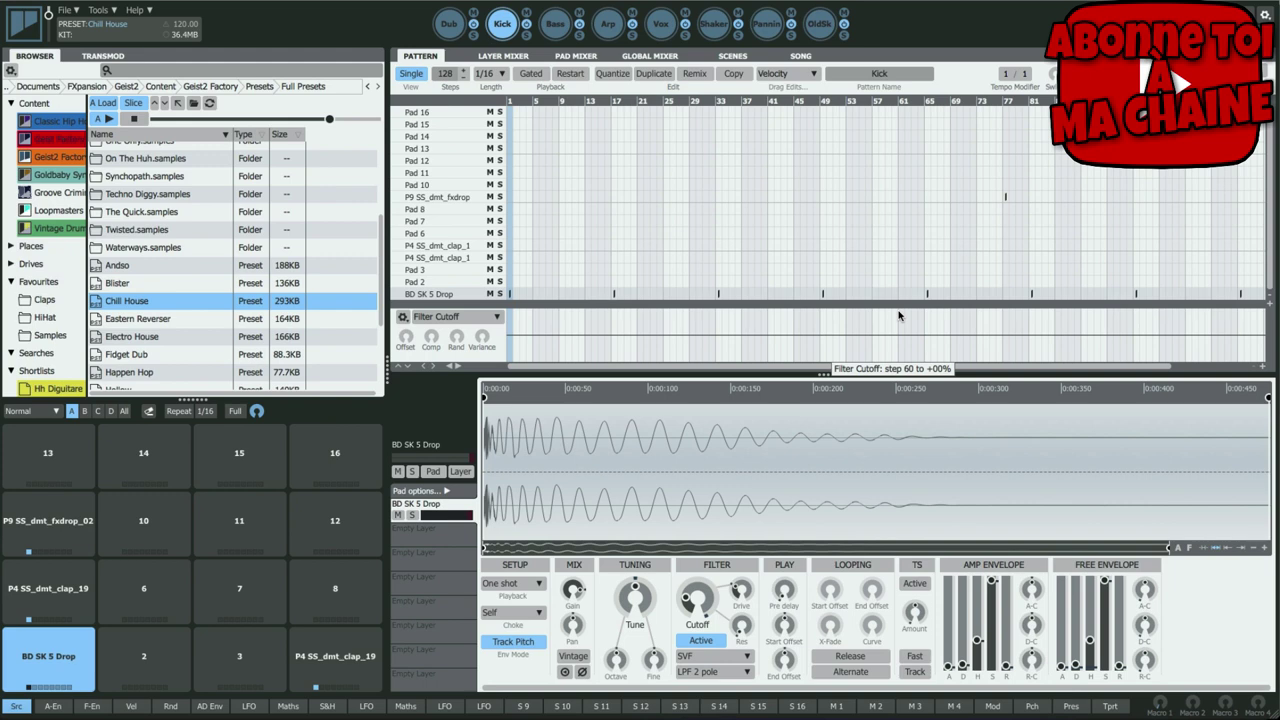
# - Draw varying Filter Cutoff values across the Kick pattern, play it soloed, and raise the filter's base cutoff slightly
pyautogui.press('space')
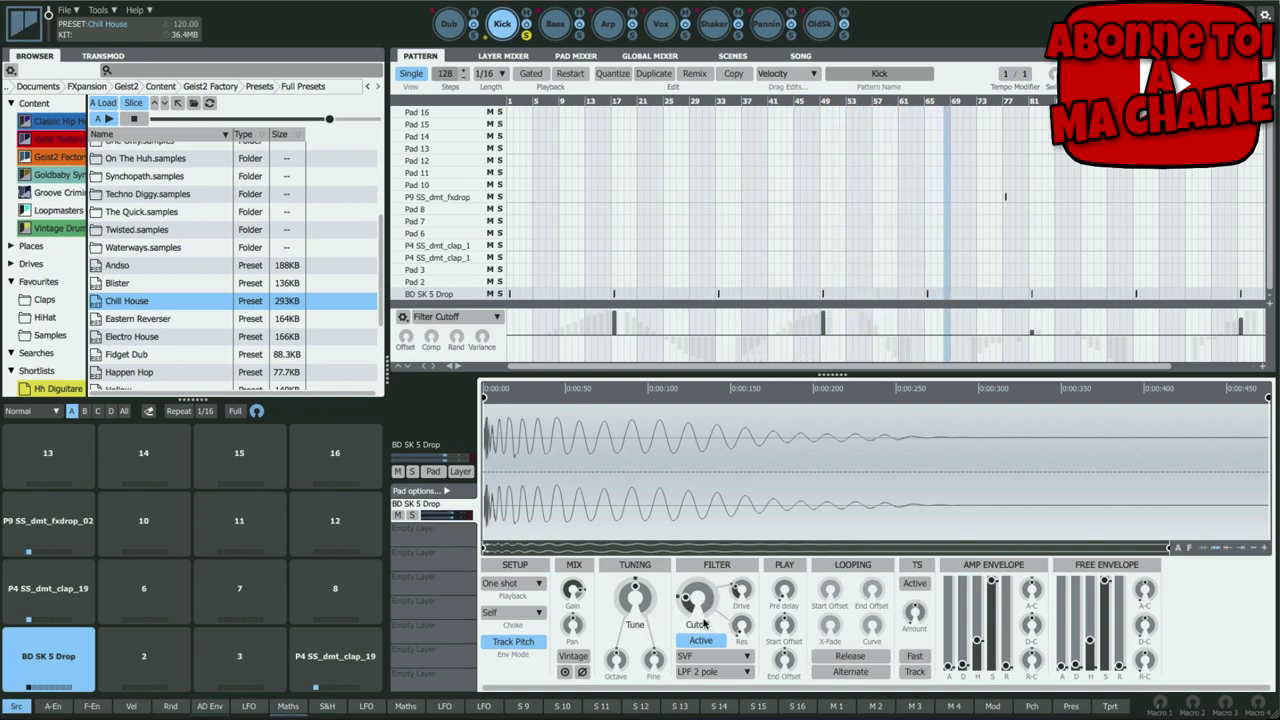
pyautogui.moveTo(701, 600)
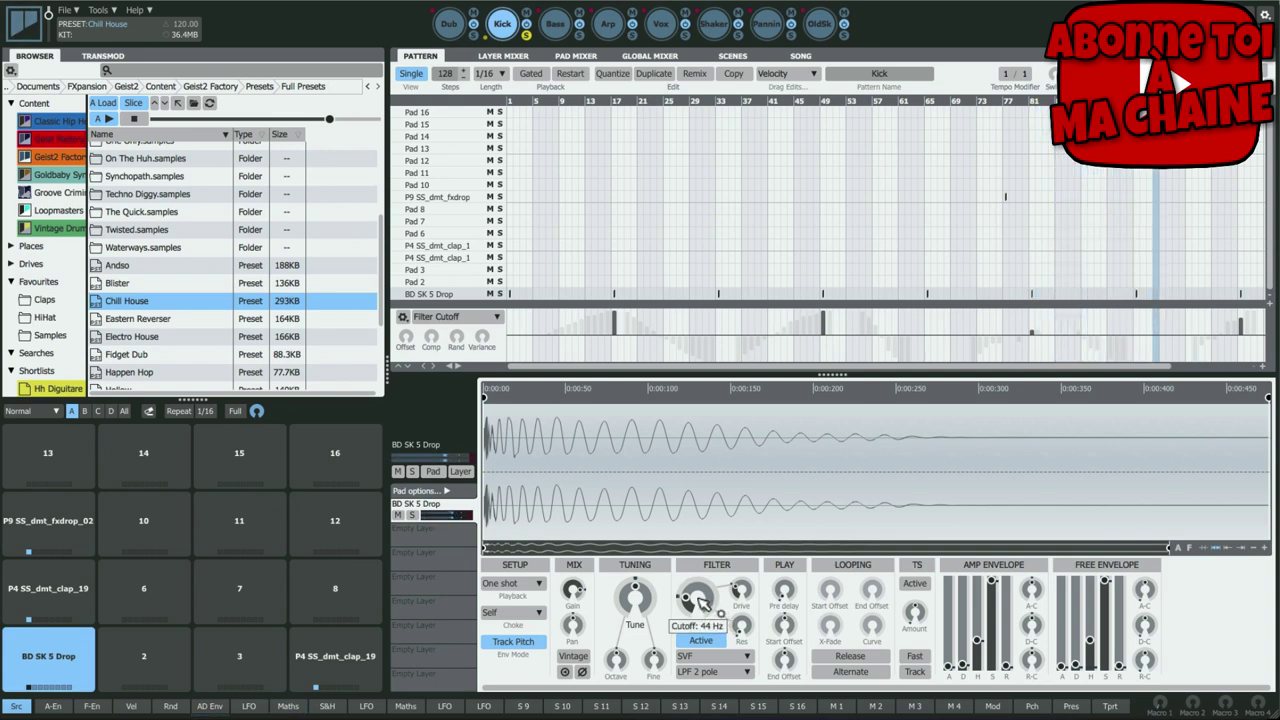
pyautogui.moveTo(701, 600); pyautogui.dragTo(716, 612)
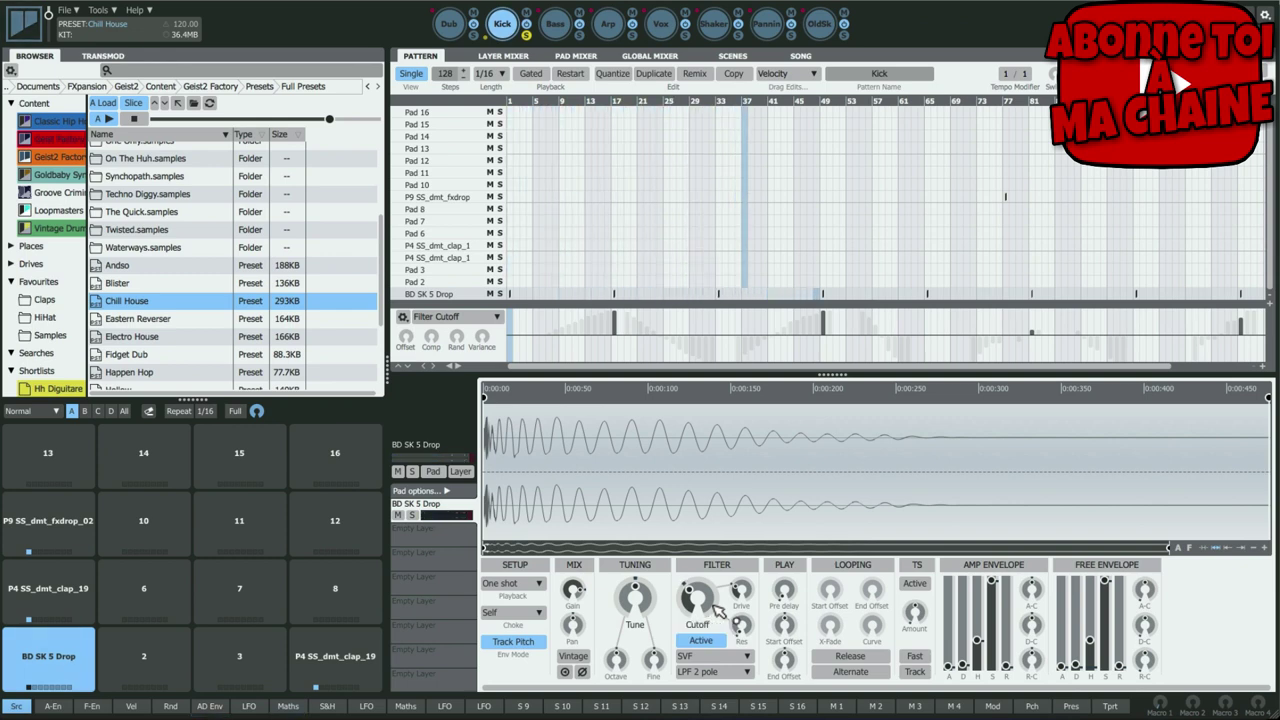
# - Add several runs of kick hits along the BD SK 5 Drop lane over the drawn cutoff ramps, and lower the filter's base cutoff slightly
pyautogui.moveTo(717, 611)
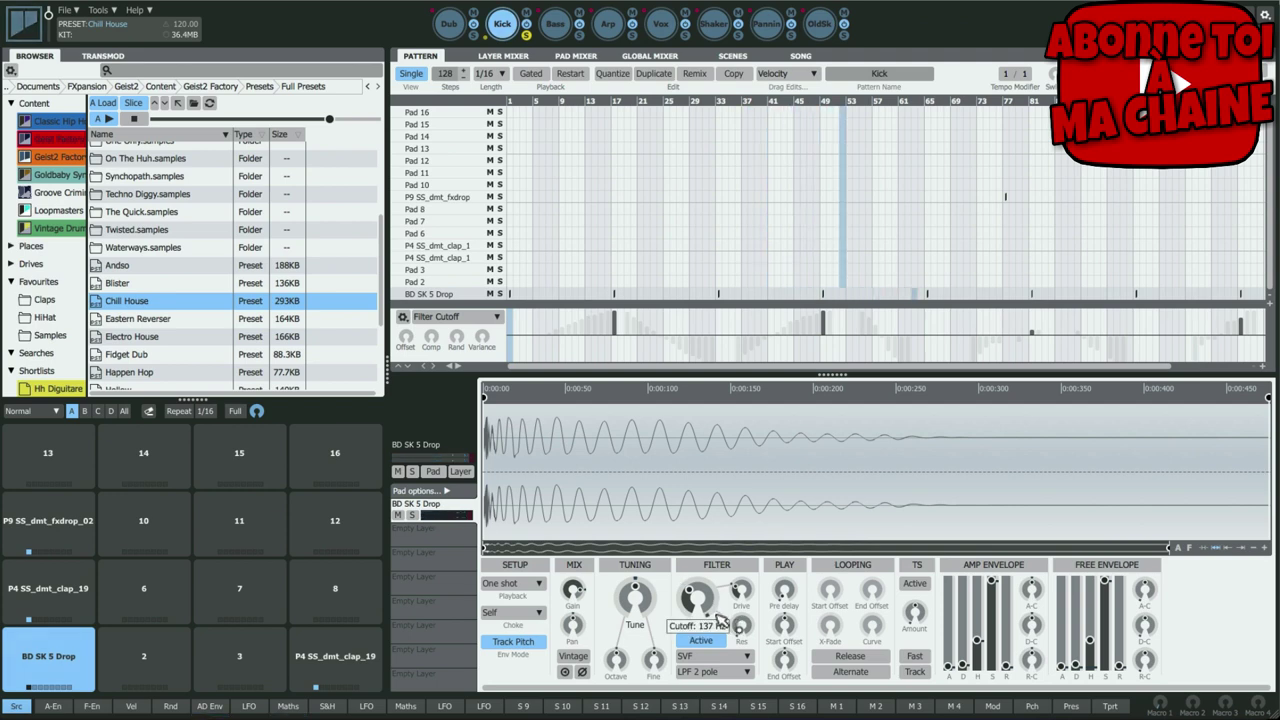
pyautogui.moveTo(576, 294); pyautogui.dragTo(696, 298)
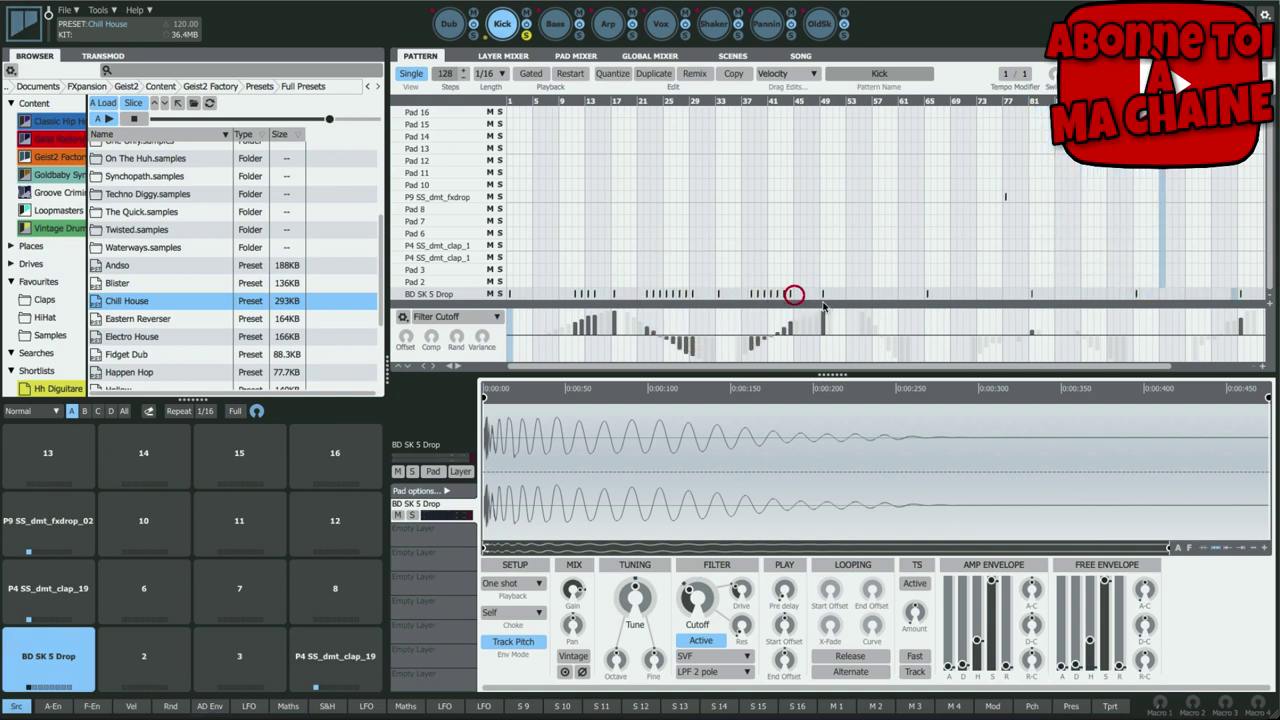
pyautogui.moveTo(856, 294); pyautogui.dragTo(893, 294)
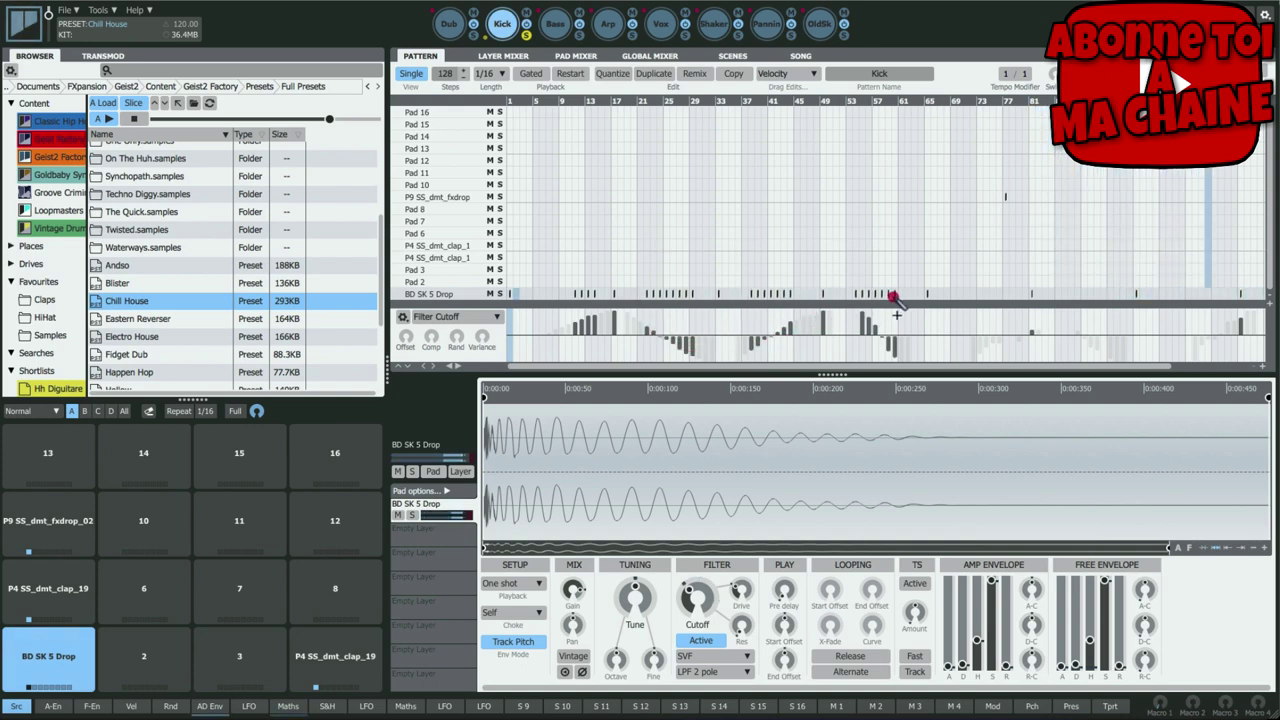
pyautogui.click(966, 298)
pyautogui.moveTo(1072, 295); pyautogui.dragTo(1109, 295)
pyautogui.click(1222, 295)
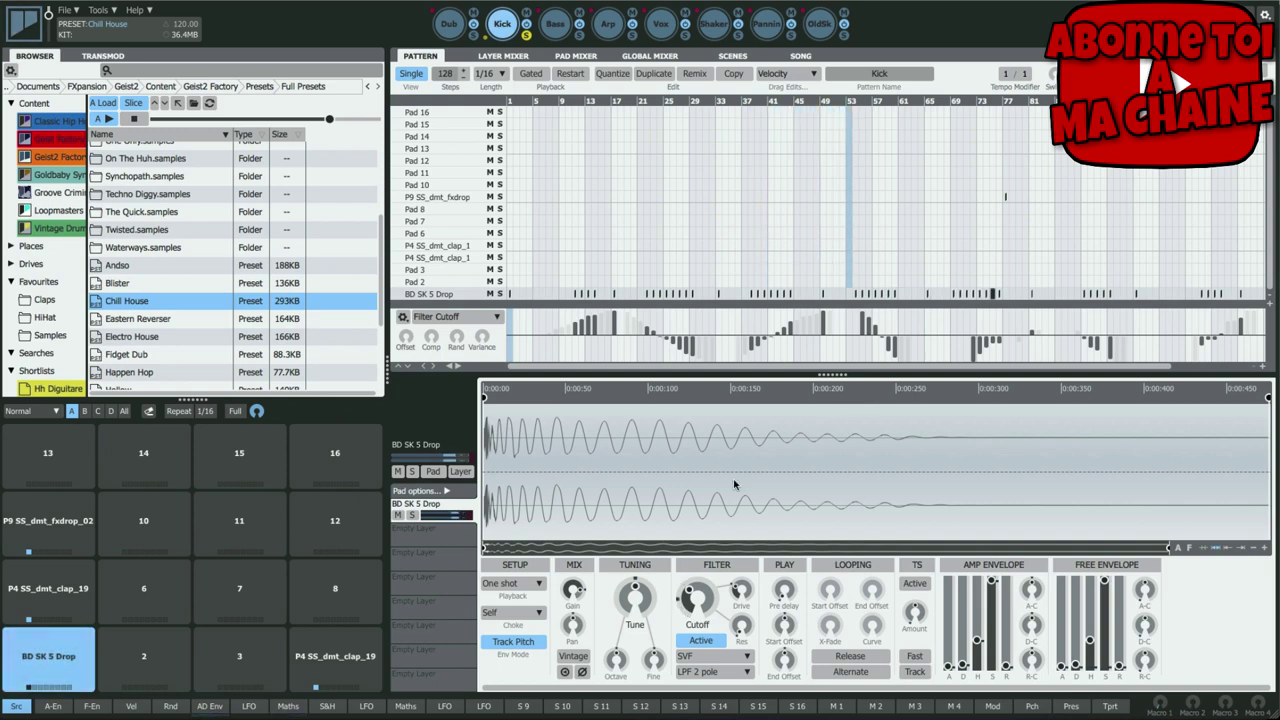
pyautogui.click(692, 604)
pyautogui.moveTo(692, 606); pyautogui.dragTo(688, 602)
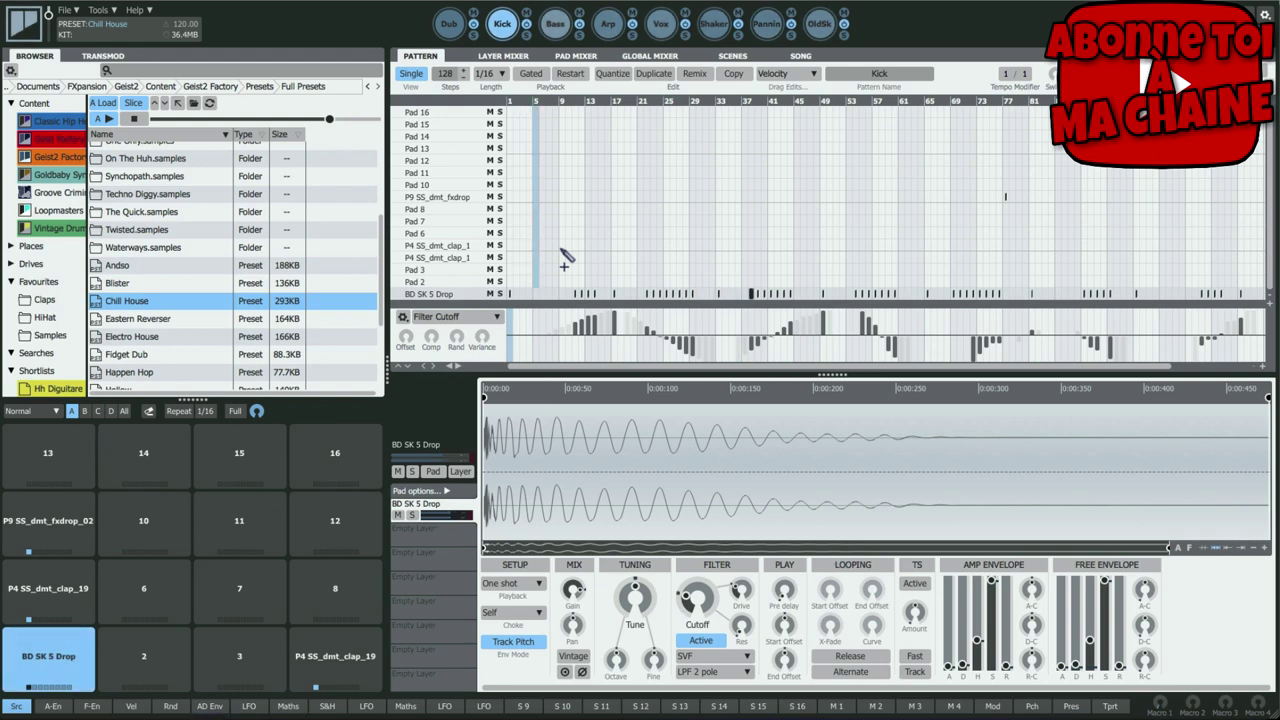
# - In the global mixer, lower the Bass, Arp, Vox, Panning Perc, OldSkool Pad and Dub volumes, and raise the Kick volume
pyautogui.click(667, 56)
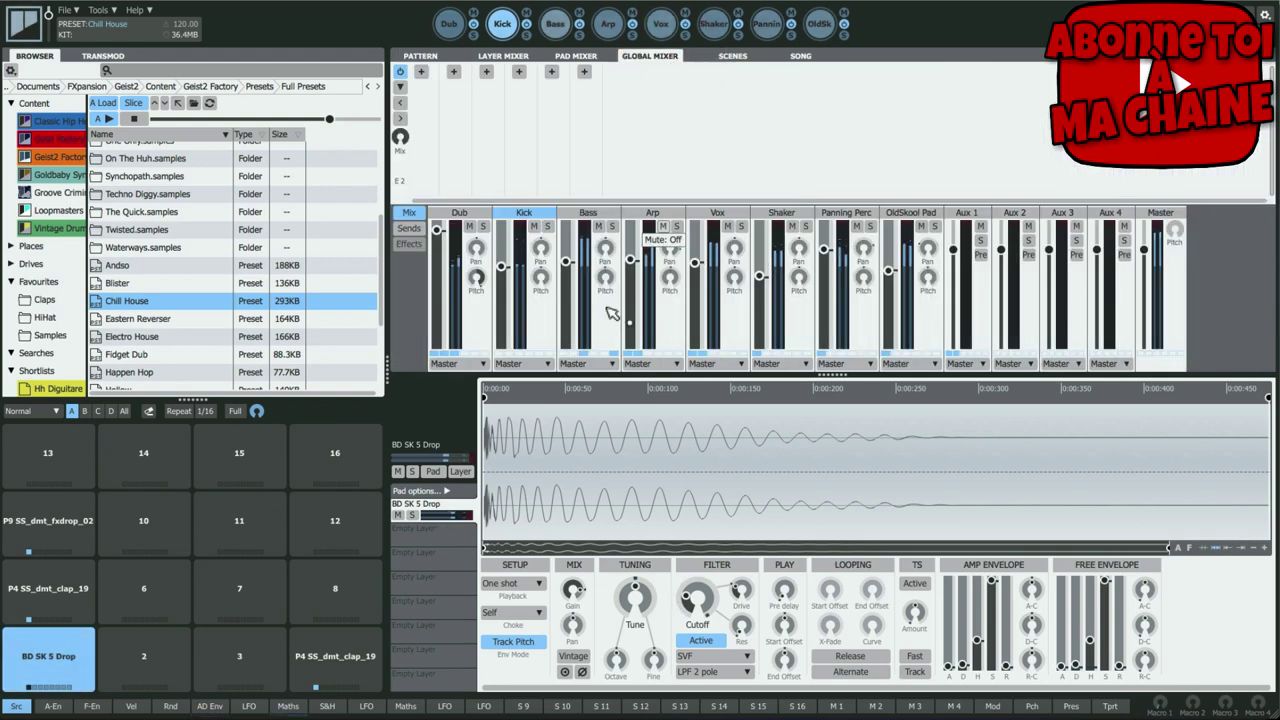
pyautogui.moveTo(502, 268)
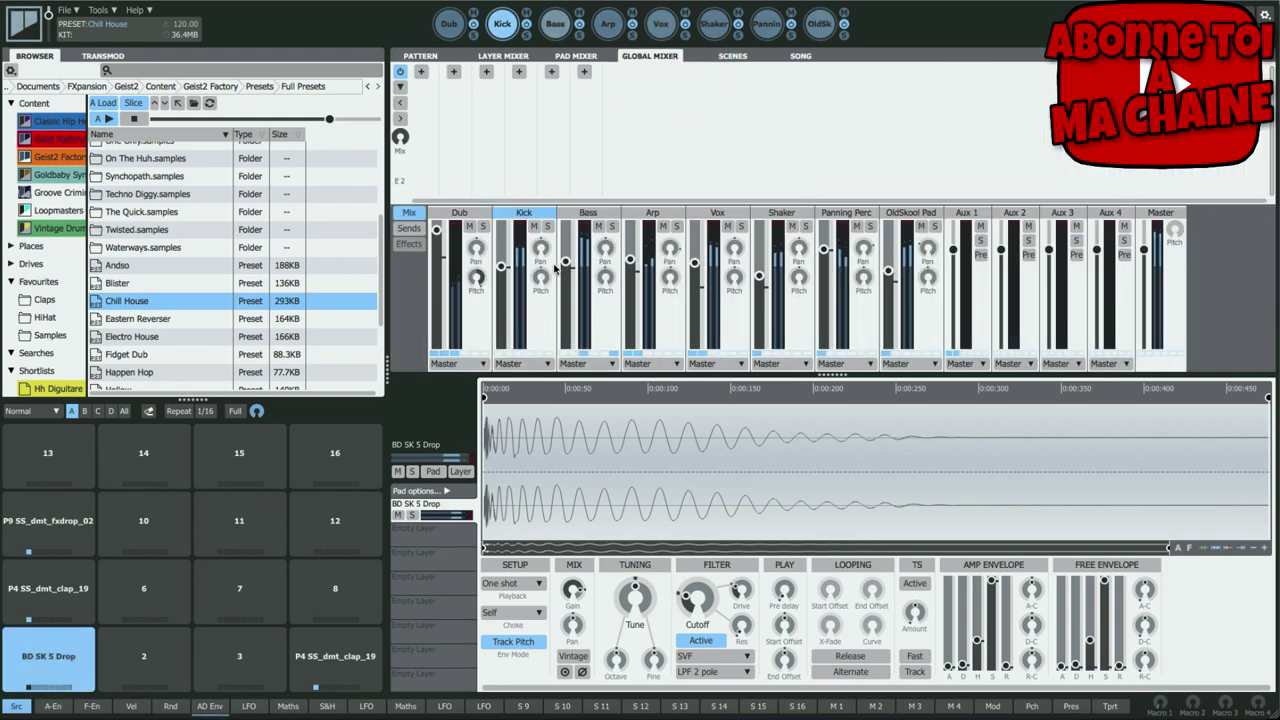
pyautogui.moveTo(565, 264); pyautogui.dragTo(565, 287)
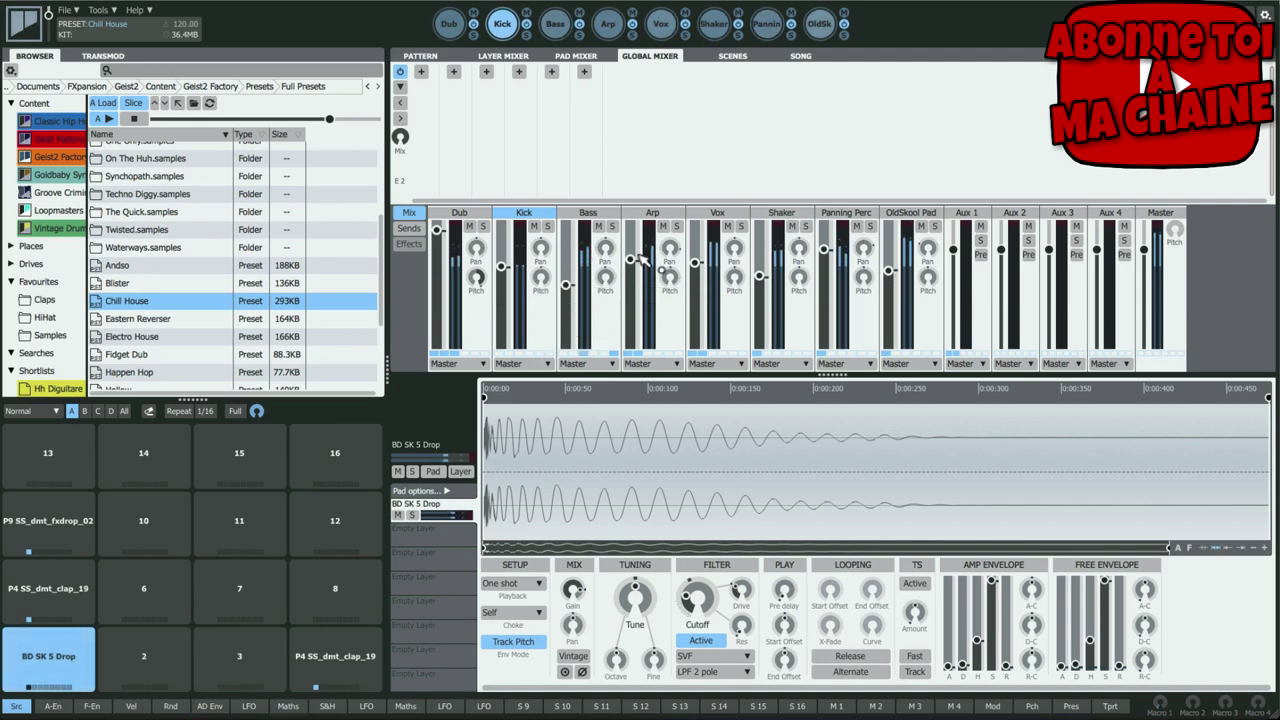
pyautogui.moveTo(630, 260); pyautogui.dragTo(631, 282)
pyautogui.moveTo(698, 268)
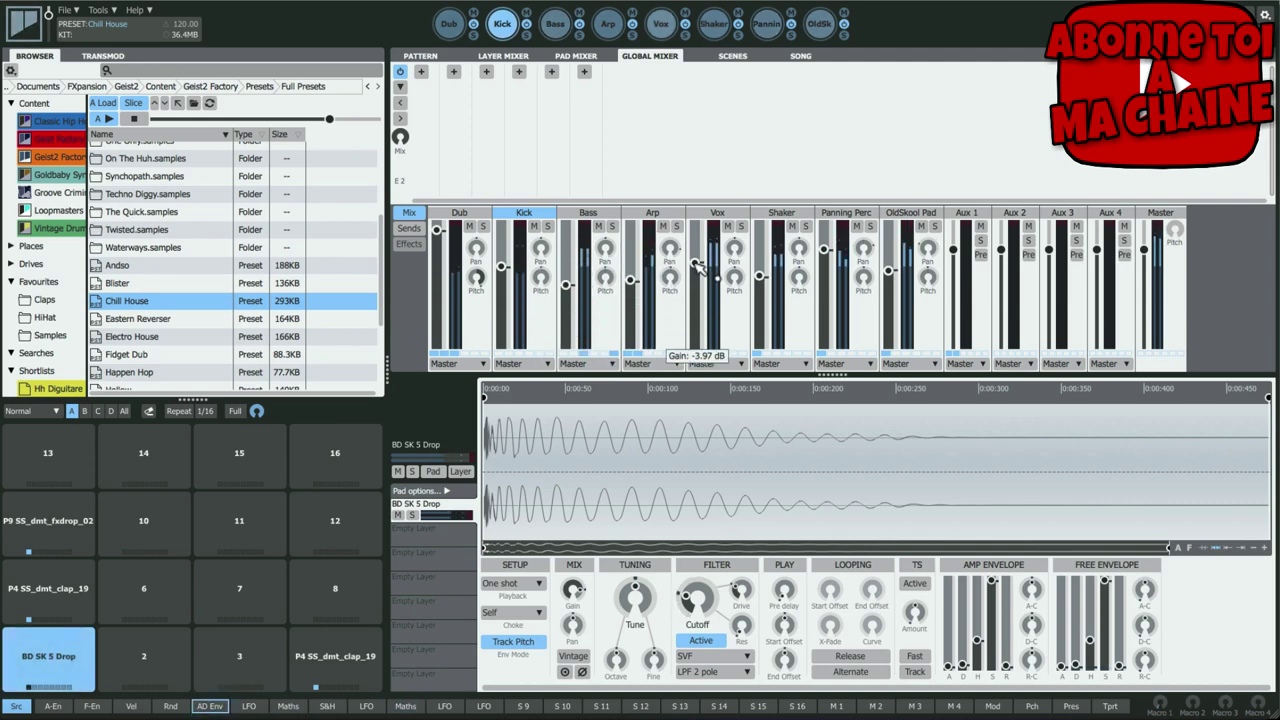
pyautogui.moveTo(765, 283)
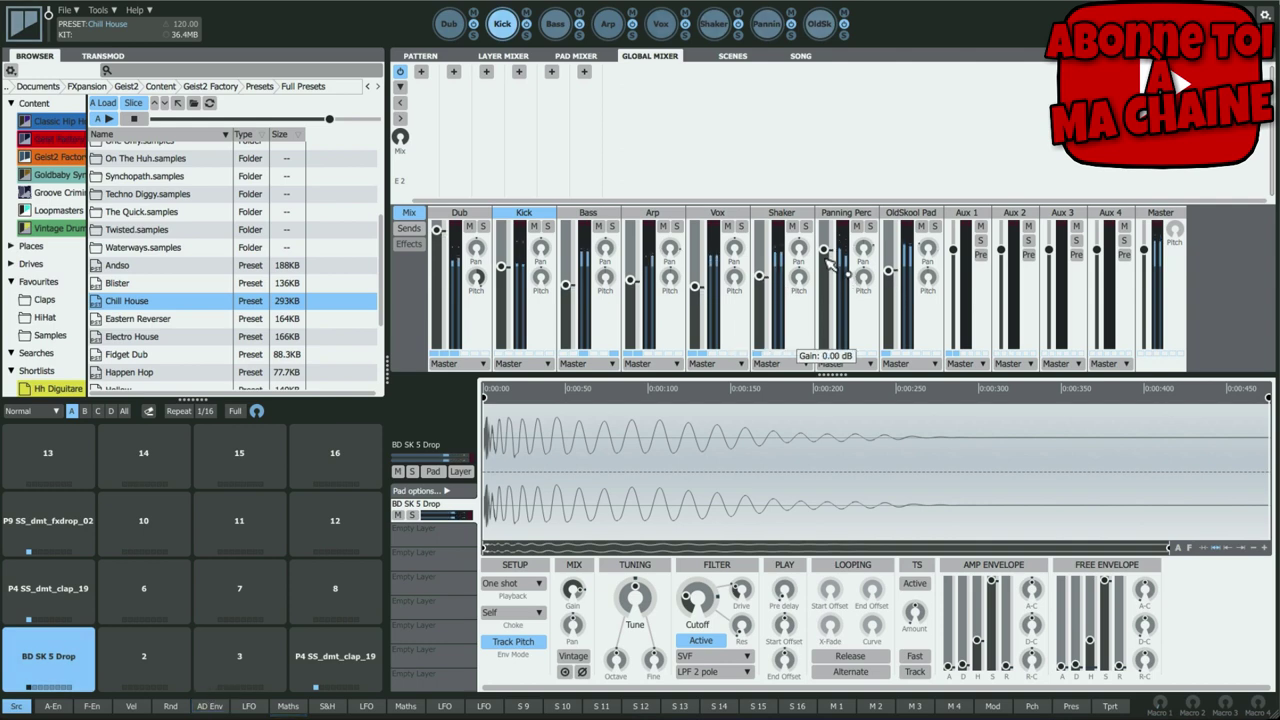
pyautogui.moveTo(828, 256); pyautogui.dragTo(888, 288)
pyautogui.moveTo(887, 271)
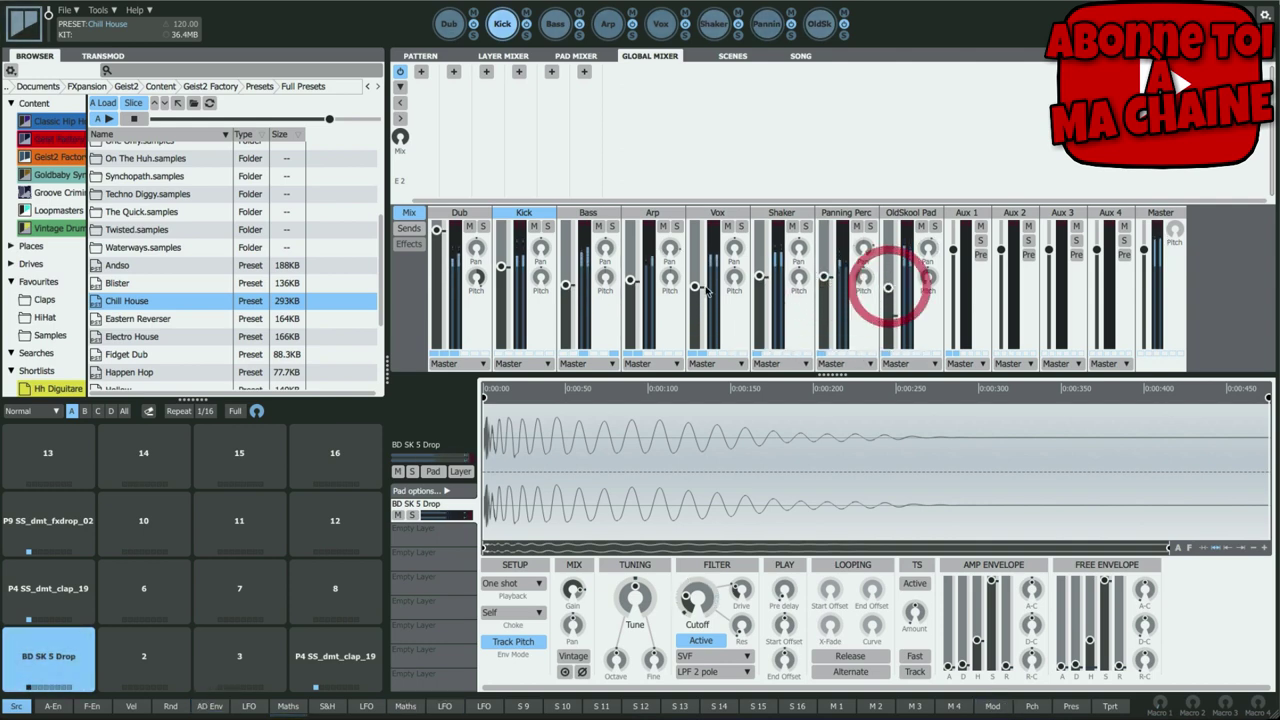
pyautogui.moveTo(443, 234)
pyautogui.moveTo(436, 230); pyautogui.dragTo(502, 244)
# - Return to the Kick engine's pattern and extend the runs of BD SK 5 Drop hits with extra steps at their starts and ends
pyautogui.click(502, 24)
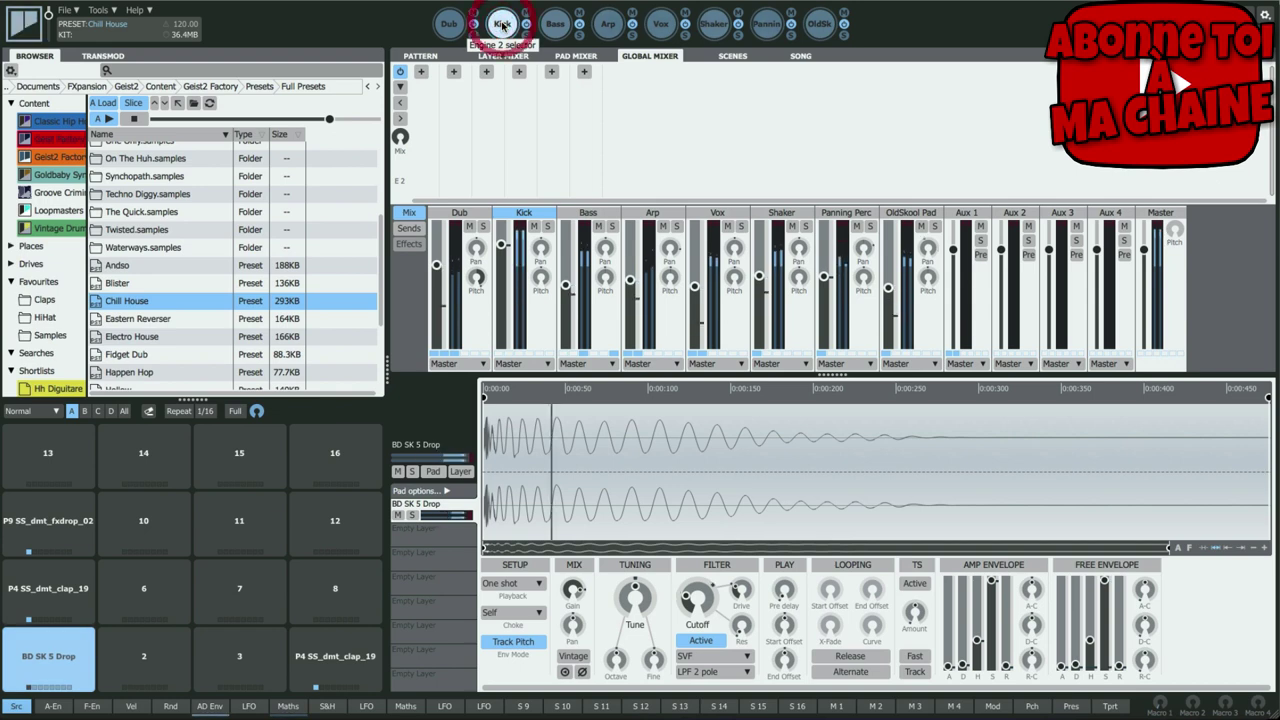
pyautogui.click(445, 58)
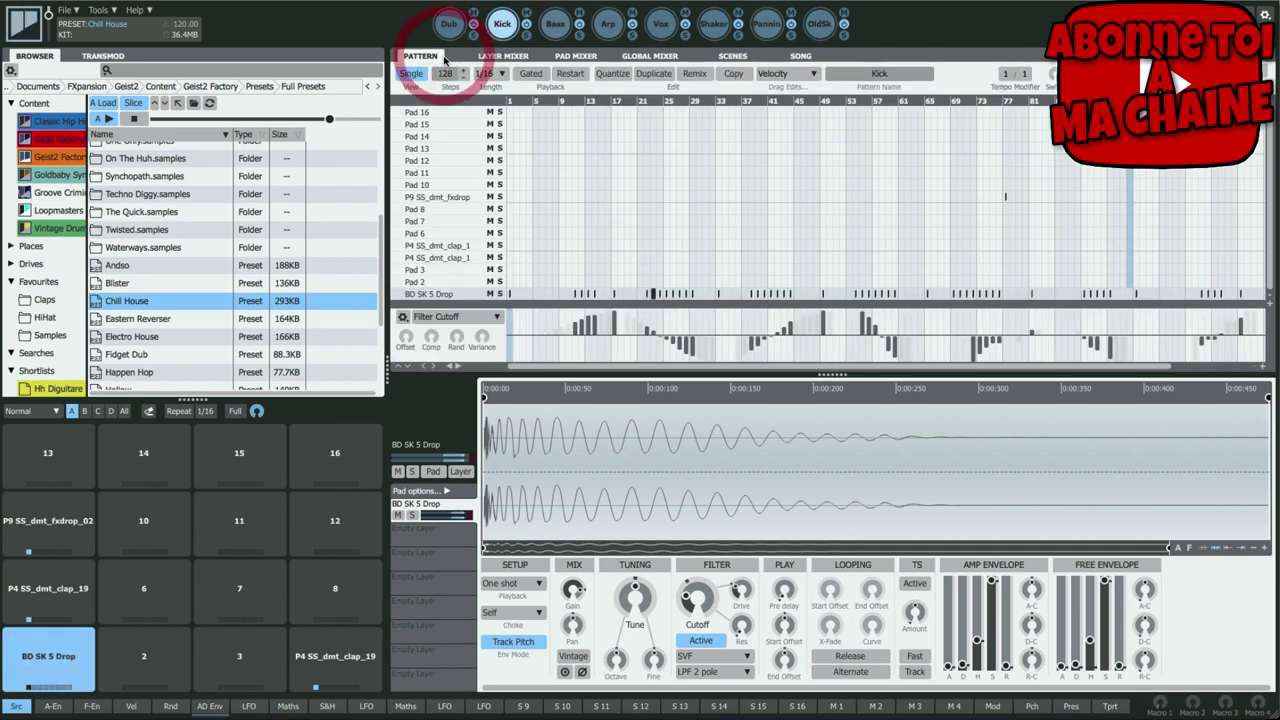
pyautogui.click(740, 295)
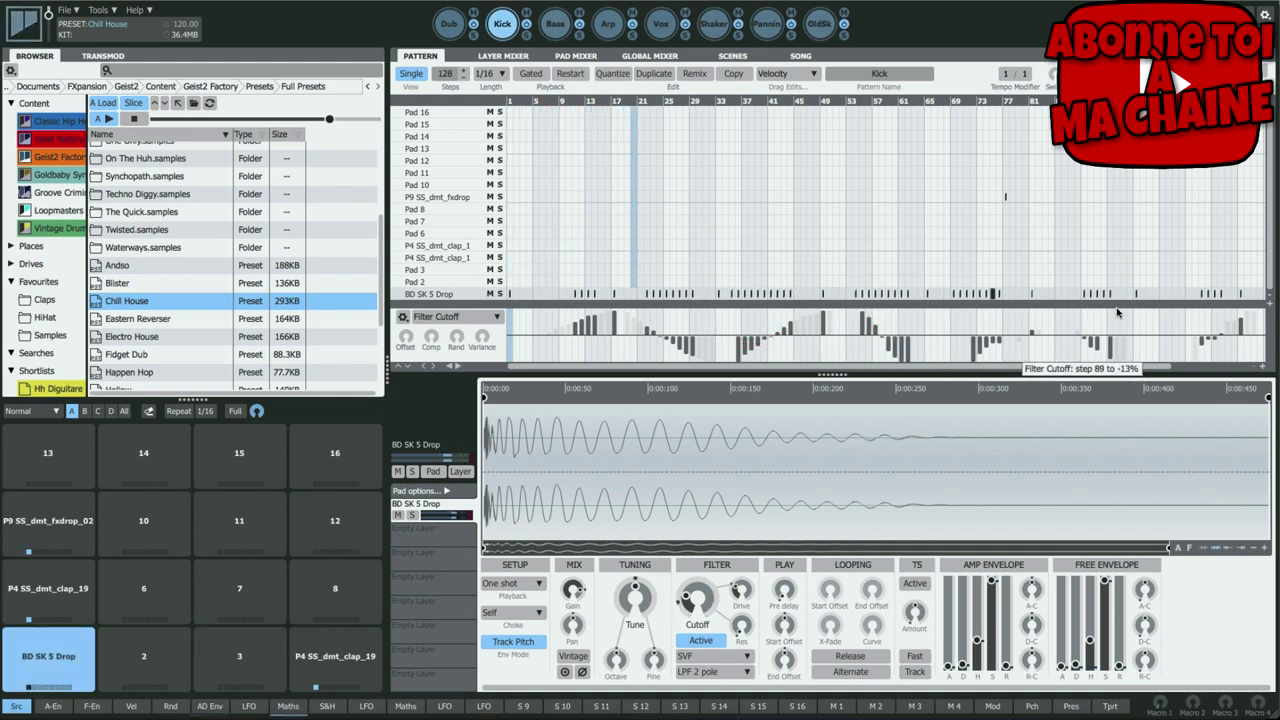
pyautogui.click(1192, 294)
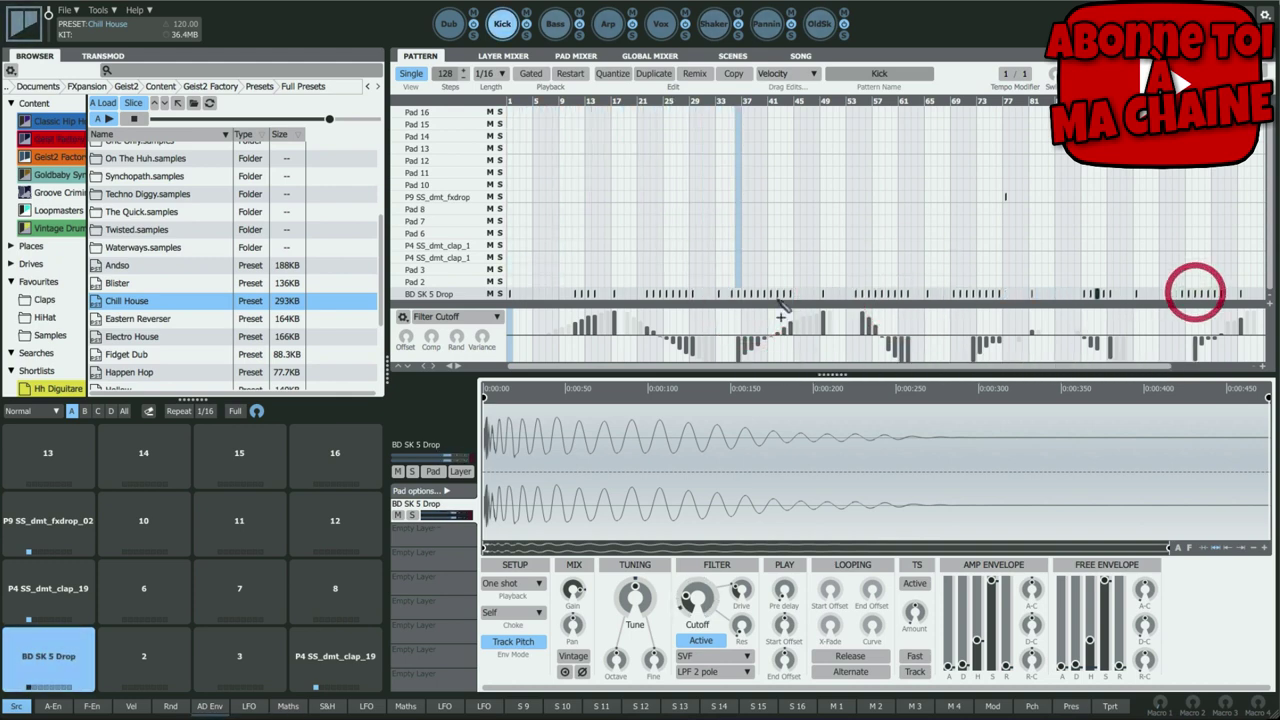
pyautogui.moveTo(575, 294); pyautogui.dragTo(555, 294)
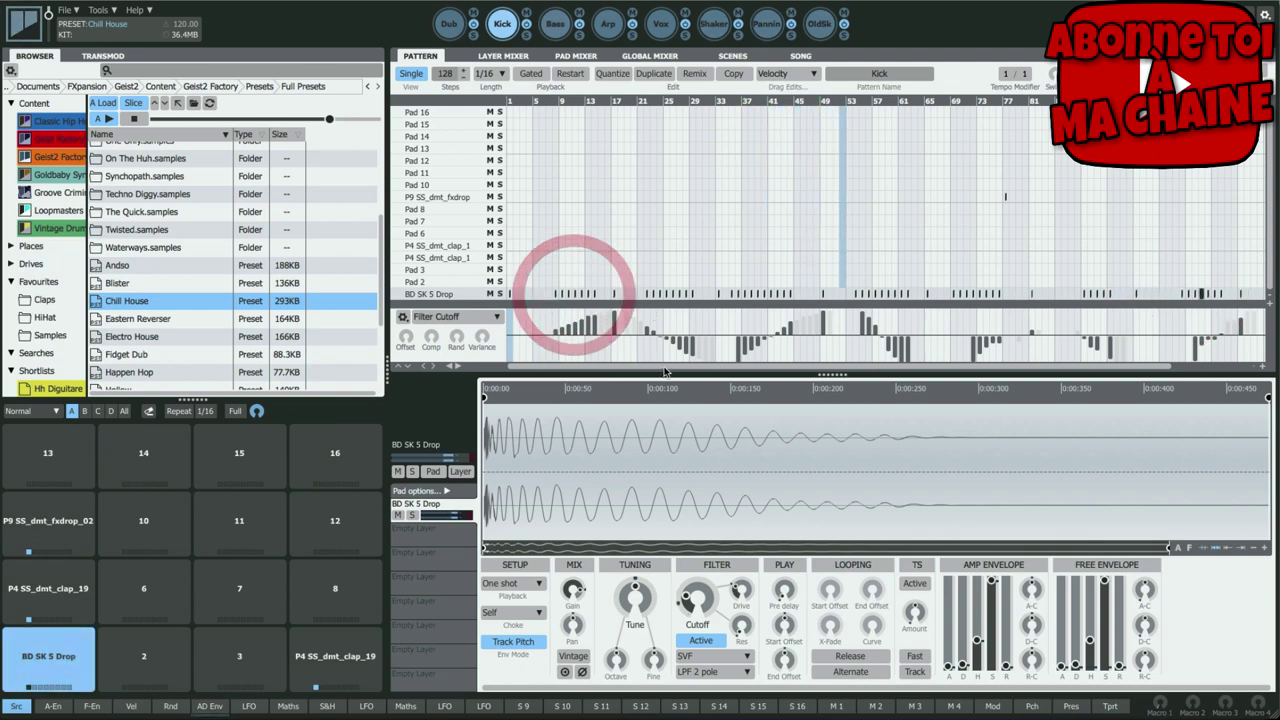
pyautogui.click(1252, 295)
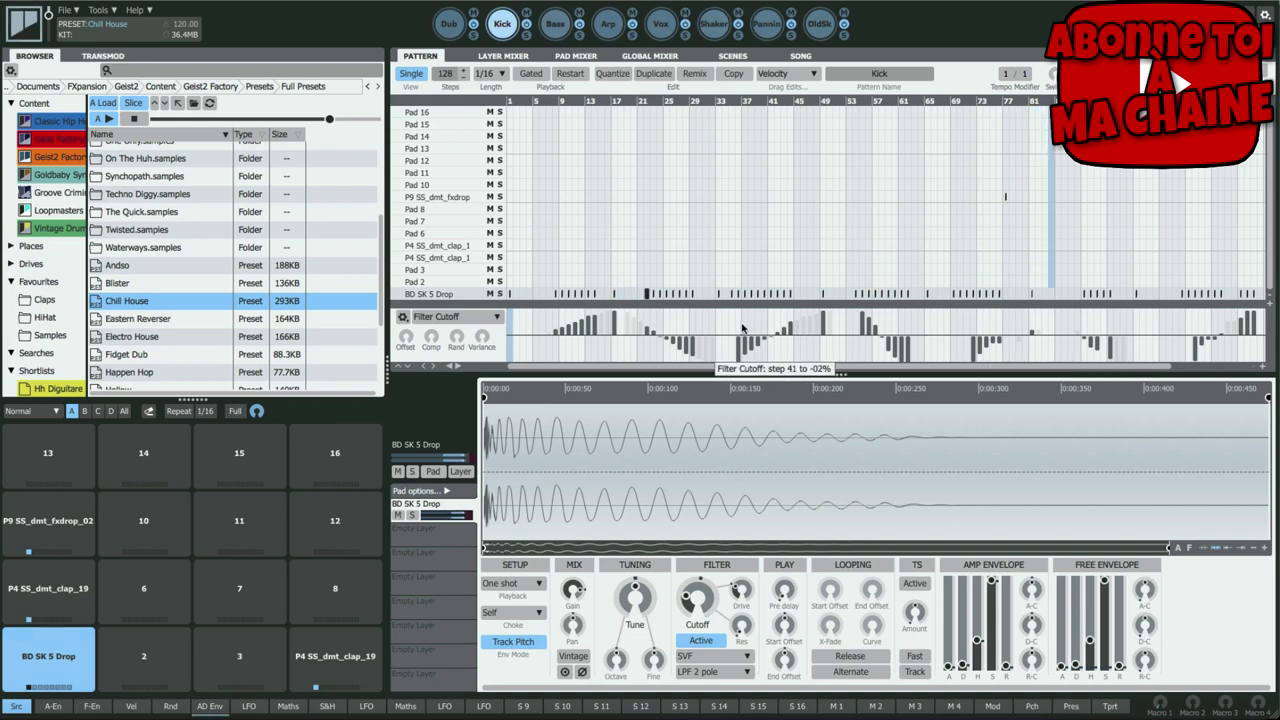
pyautogui.moveTo(688, 294); pyautogui.dragTo(608, 296)
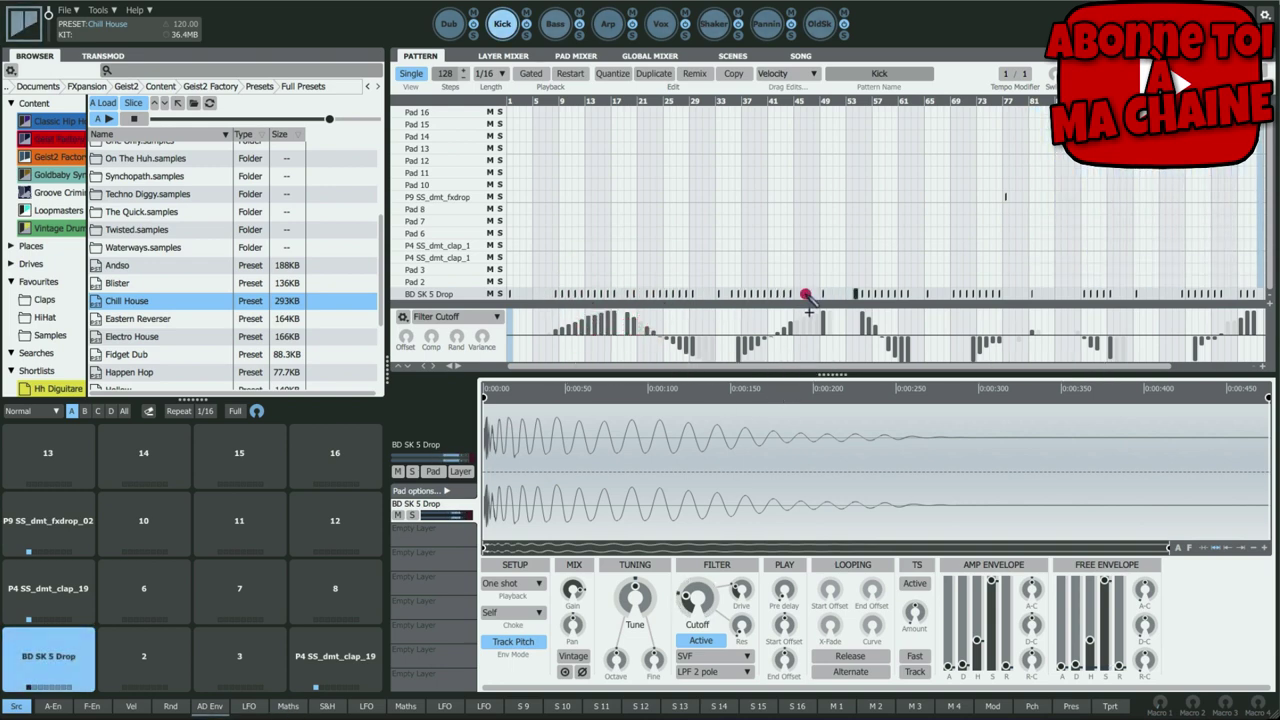
pyautogui.moveTo(818, 305)
pyautogui.mouseDown()
pyautogui.moveTo(931, 317)
pyautogui.moveTo(957, 340)
pyautogui.moveTo(1056, 347)
pyautogui.mouseUp()
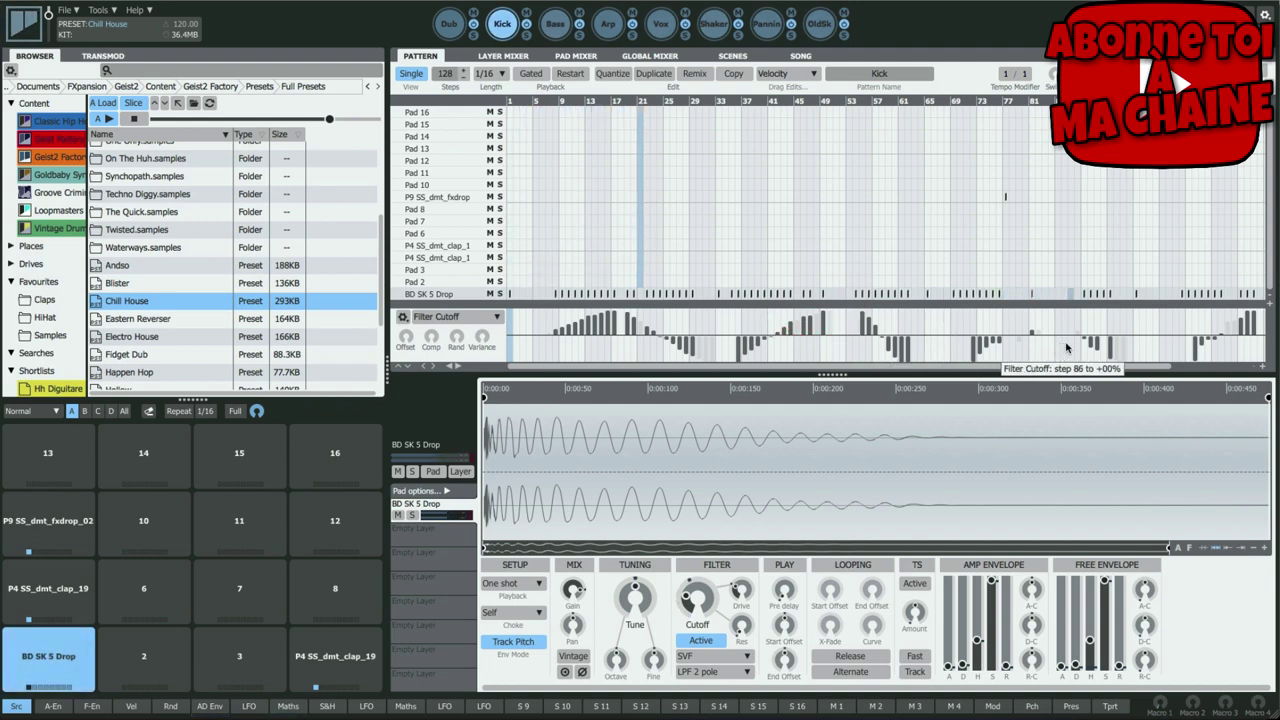
# - Fill more gaps between the BD SK 5 Drop runs, making the hits continuous from about step 7 to step 49
pyautogui.click(1235, 293)
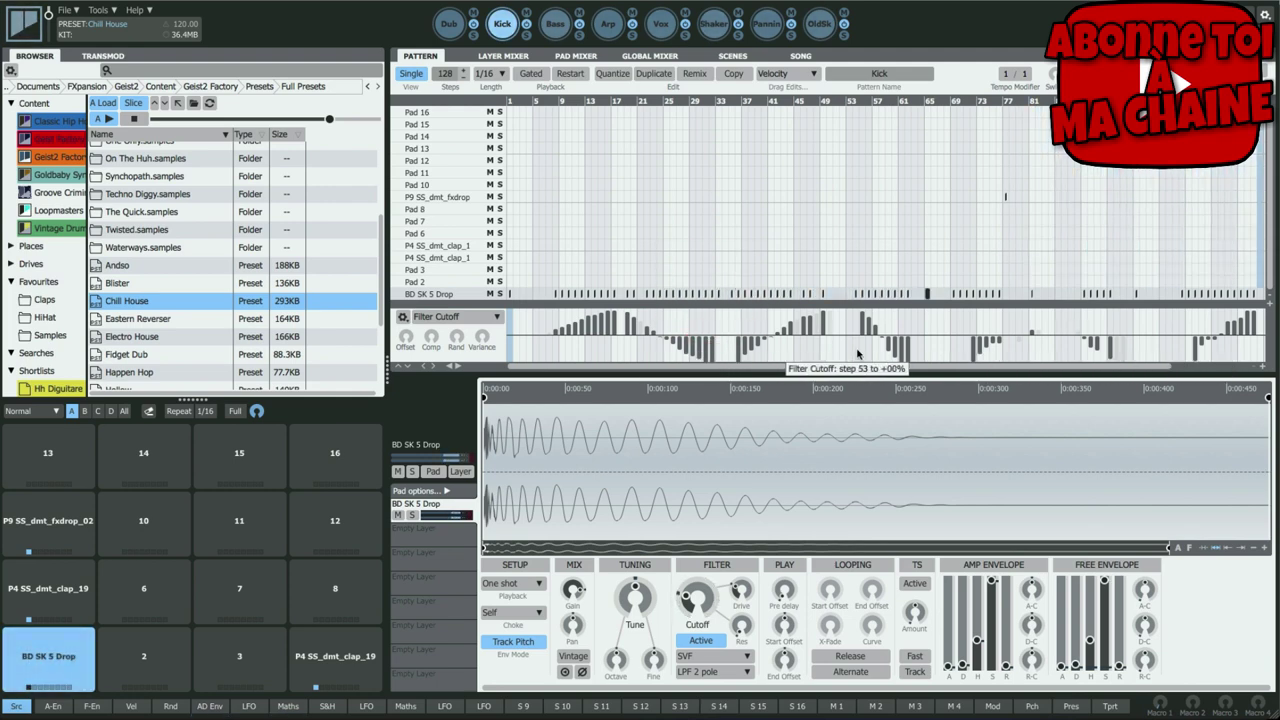
pyautogui.click(943, 291)
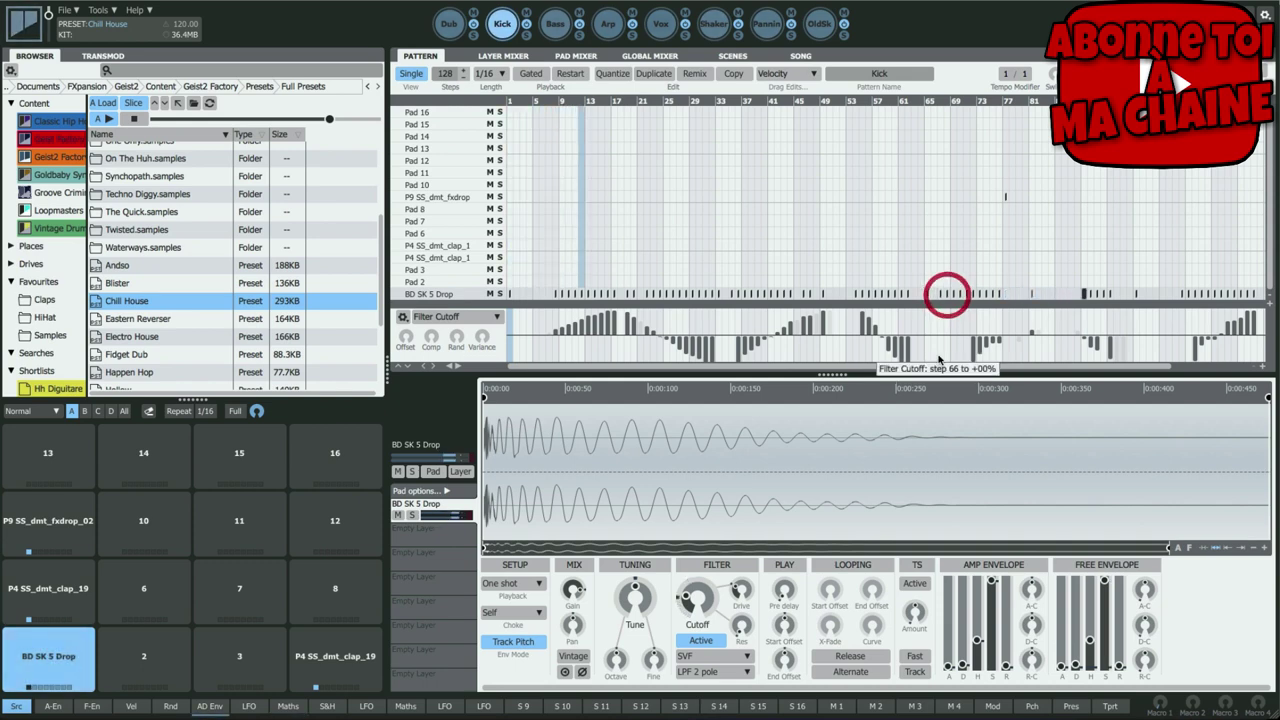
pyautogui.click(1077, 290)
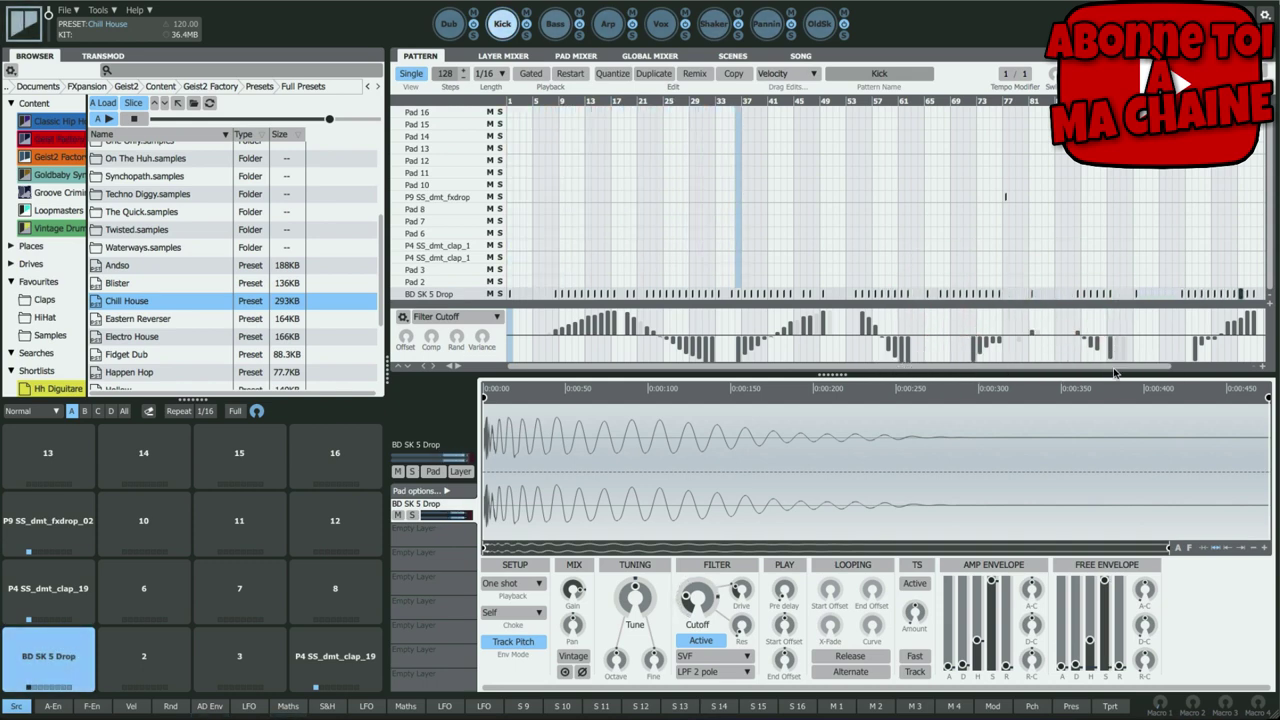
pyautogui.click(553, 294)
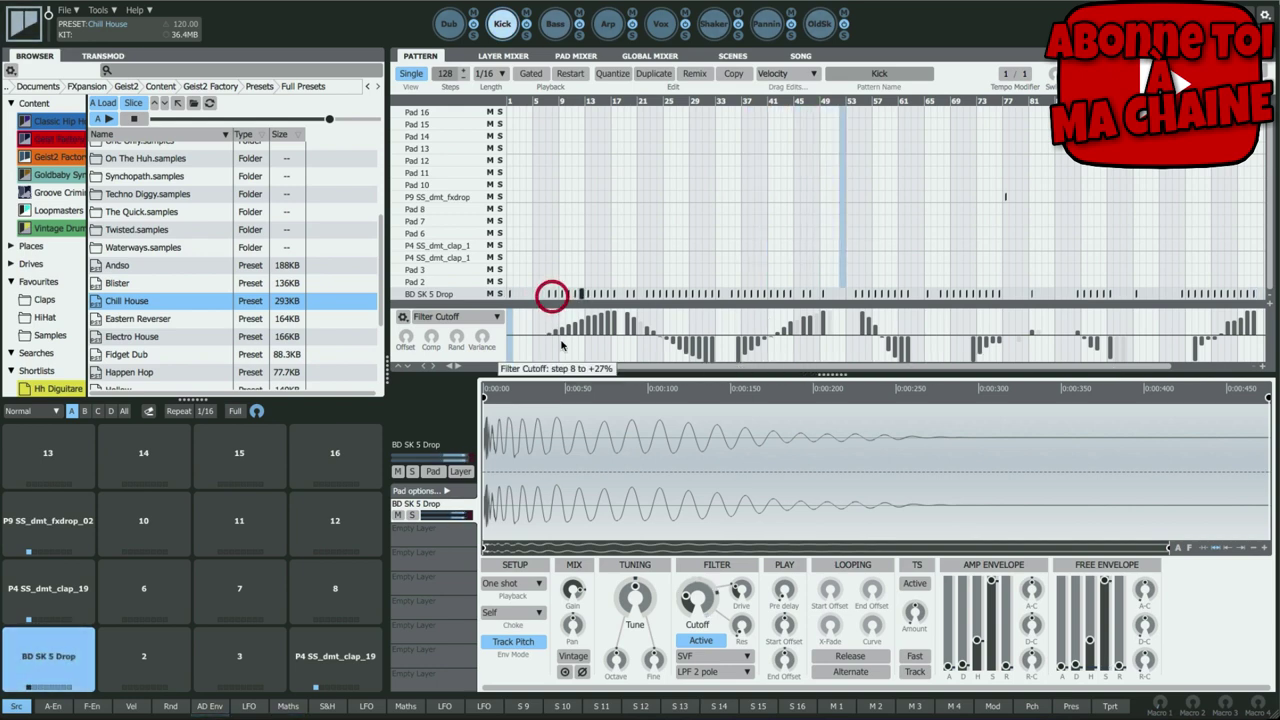
pyautogui.click(634, 294)
pyautogui.click(800, 294)
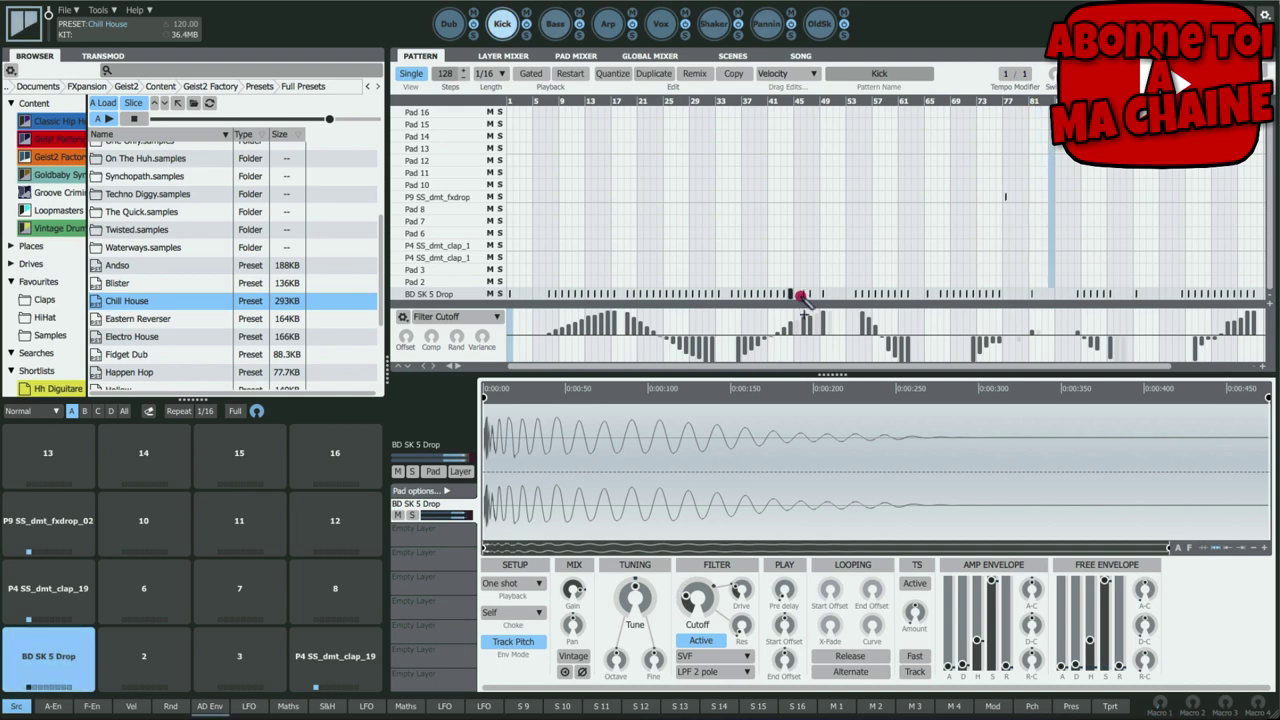
pyautogui.click(818, 295)
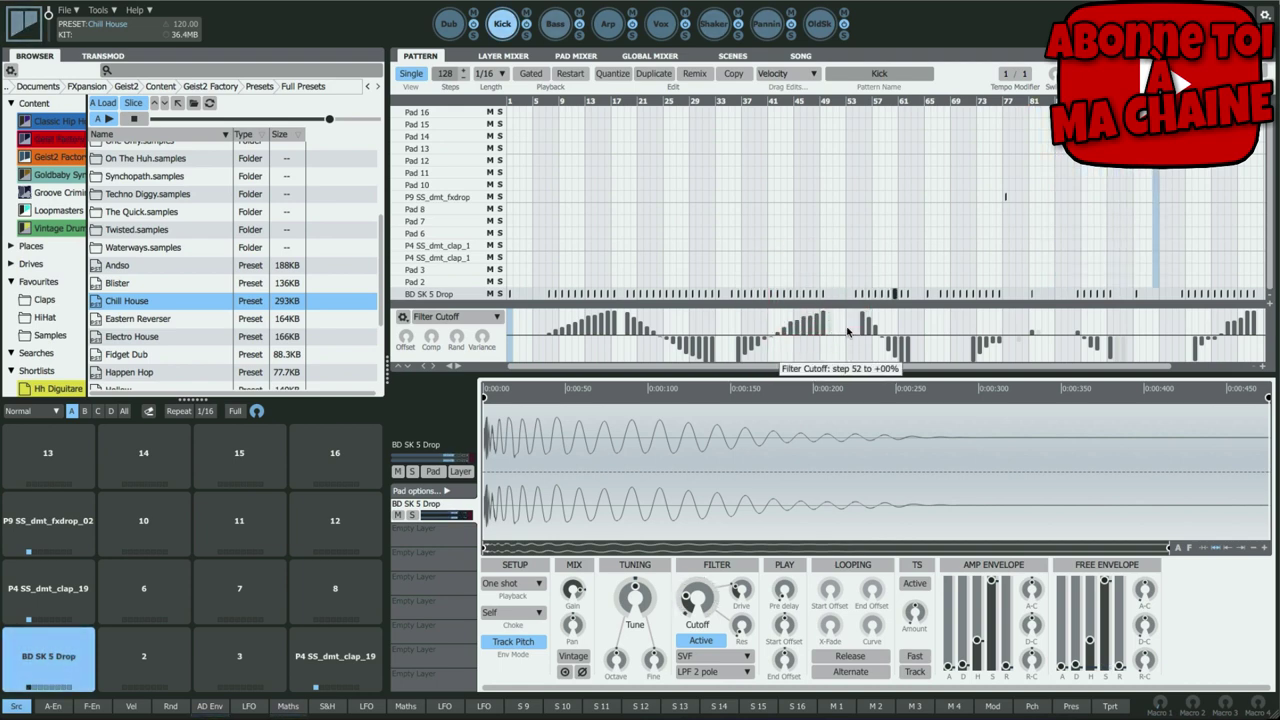